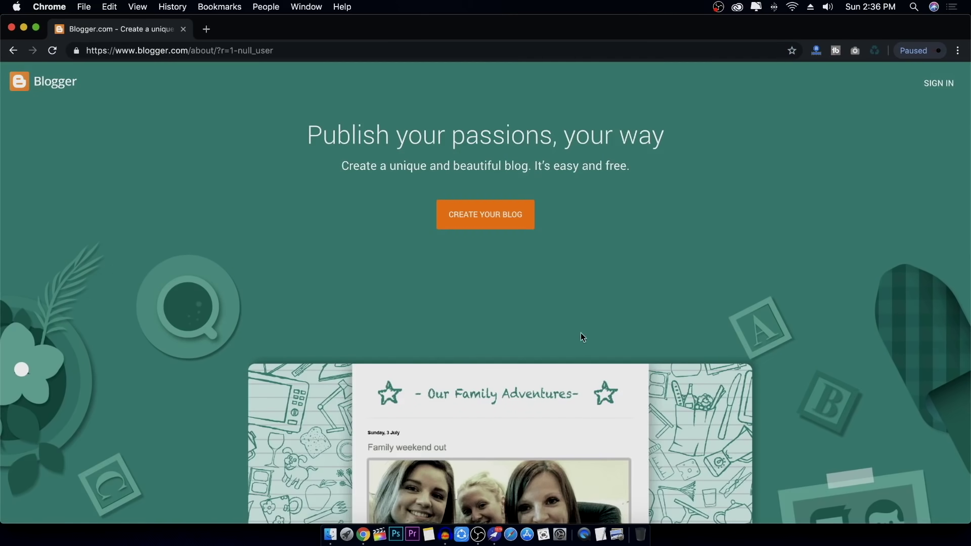
Begin creating a new blog and sign in with the existing Google account
{"action": "left_click", "coordinate": [486, 223]}
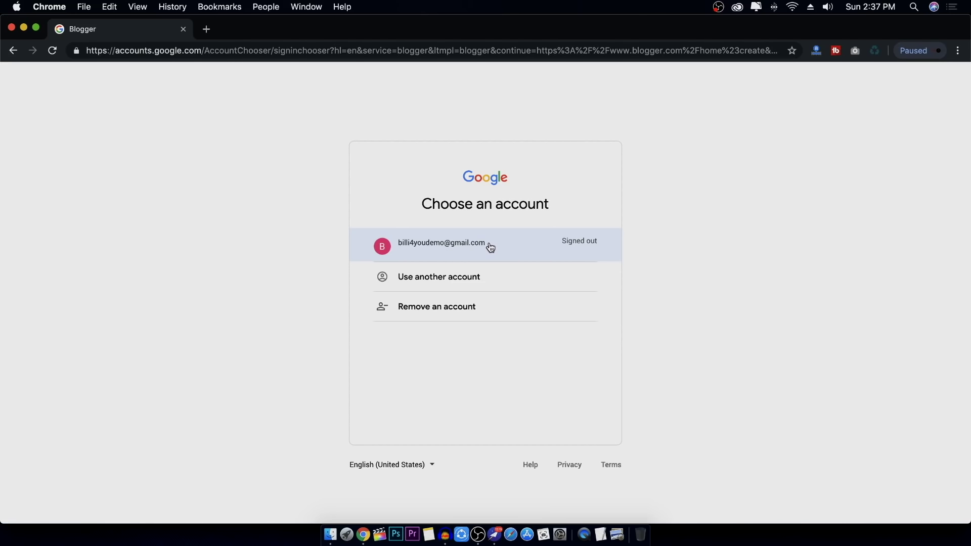
{"action": "left_click", "coordinate": [490, 247]}
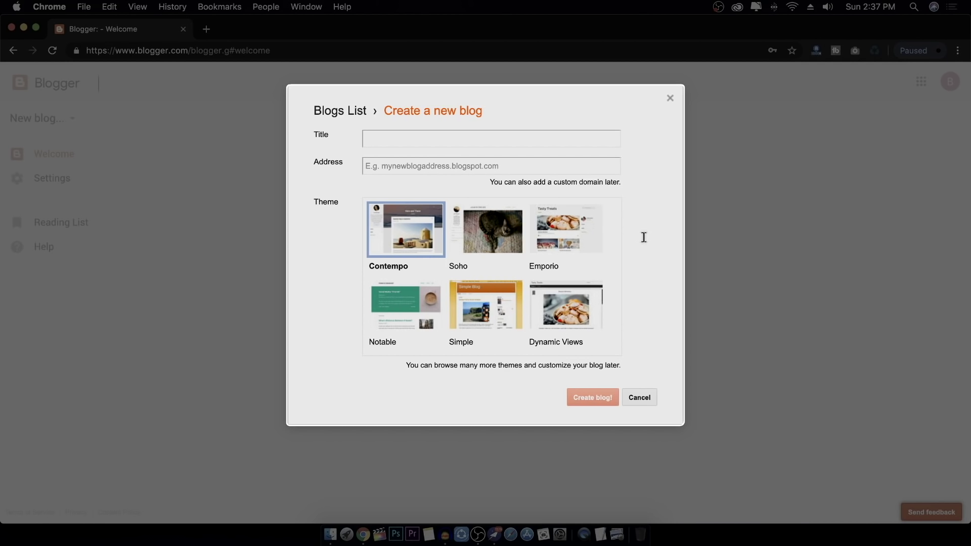
Title the blog 'Billi4You Demo' and set the address Billi4YouDemo.blogspot.com
{"action": "left_click", "coordinate": [445, 141]}
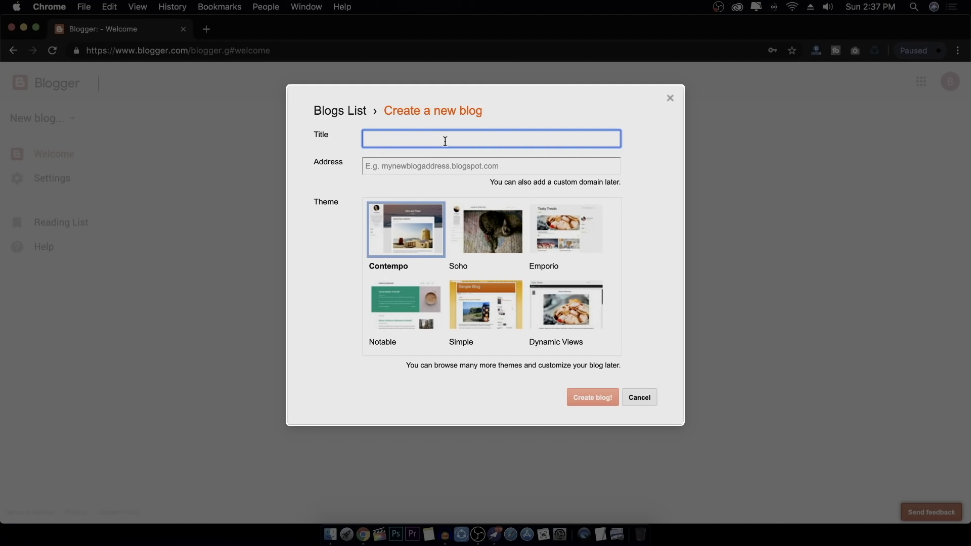
{"action": "type", "text": "Billi4You Demo"}
{"action": "left_click", "coordinate": [429, 167]}
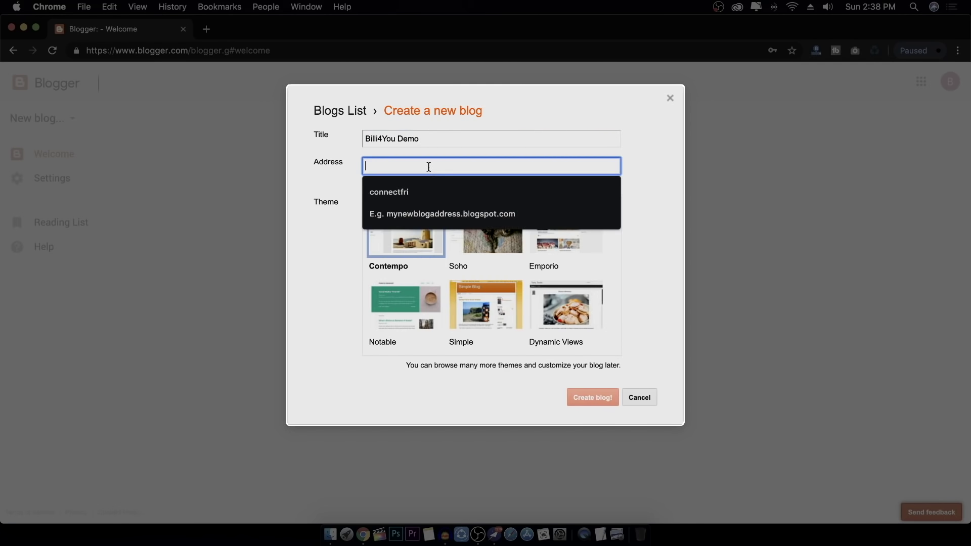
{"action": "type", "text": "Billi4"}
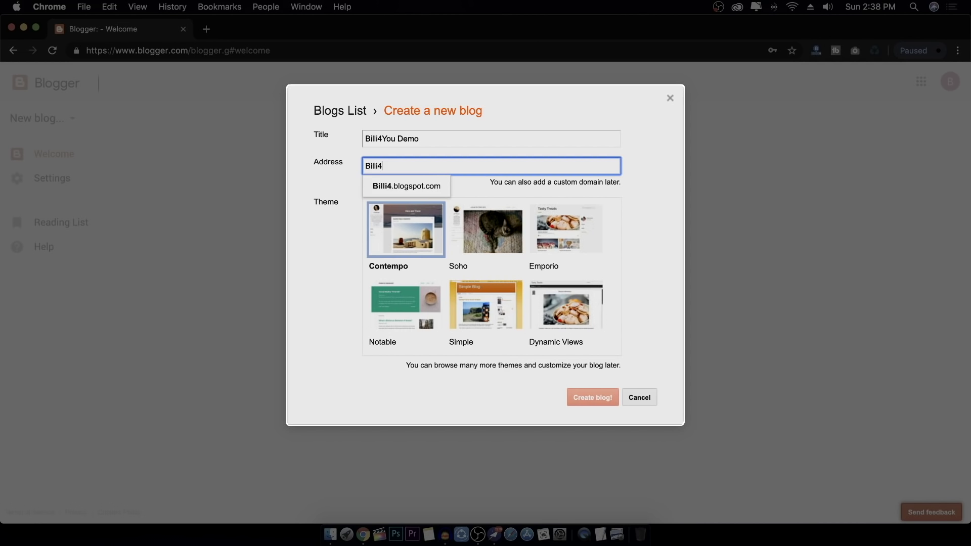
{"action": "type", "text": "YouDemo"}
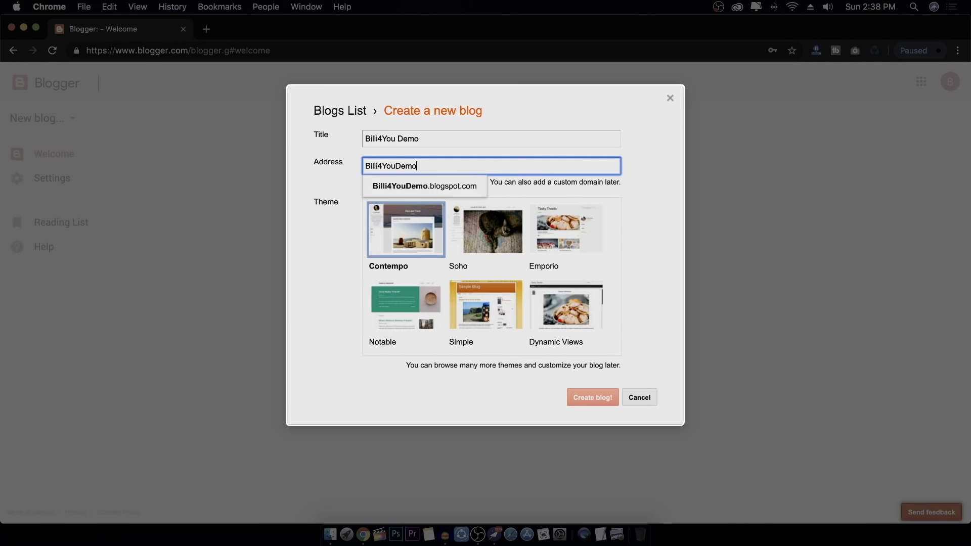
{"action": "left_click", "coordinate": [454, 191]}
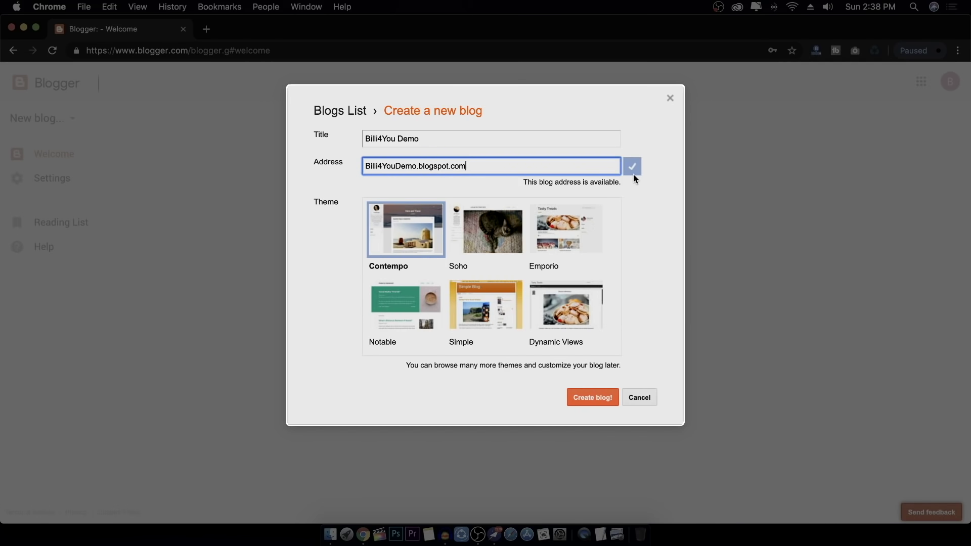
Preview the Soho and Notable themes, then settle on Contempo
{"action": "scroll", "coordinate": [505, 237], "scroll_direction": "down", "scroll_amount": 5}
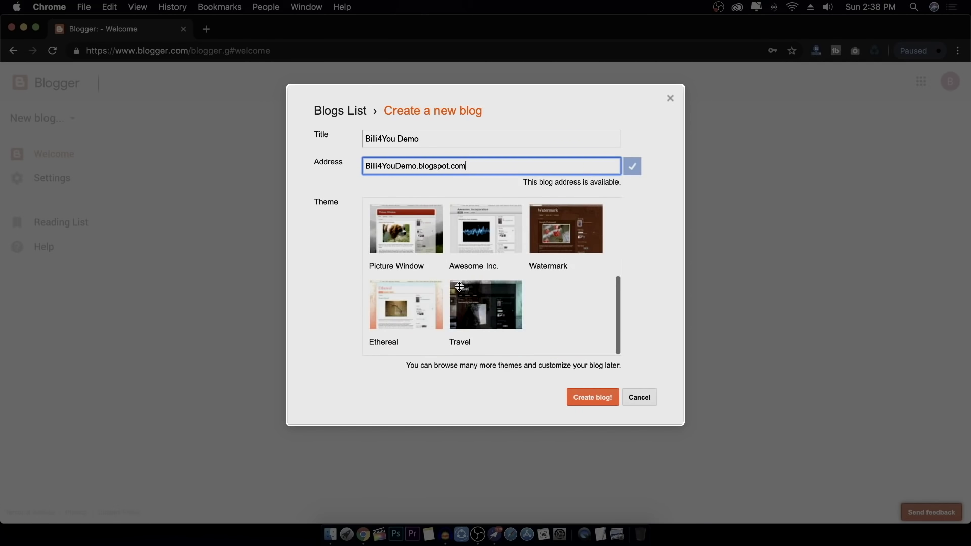
{"action": "scroll", "coordinate": [481, 258], "scroll_direction": "up", "scroll_amount": 5}
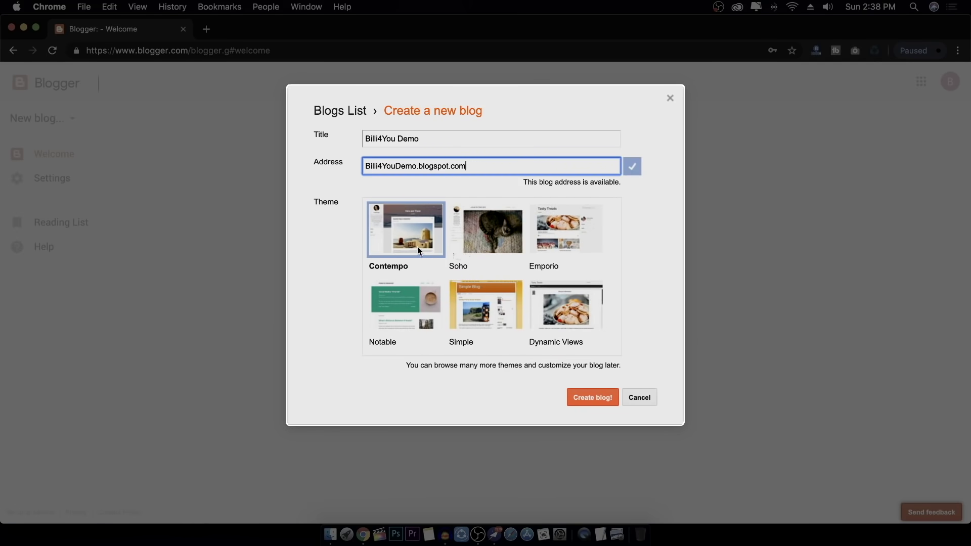
{"action": "left_click", "coordinate": [458, 243]}
{"action": "left_click", "coordinate": [416, 306]}
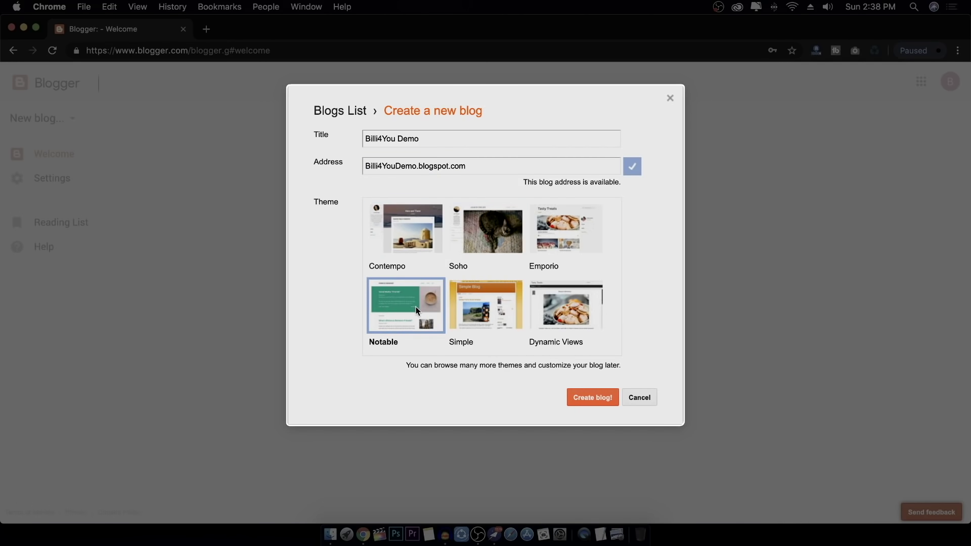
{"action": "left_click", "coordinate": [404, 229]}
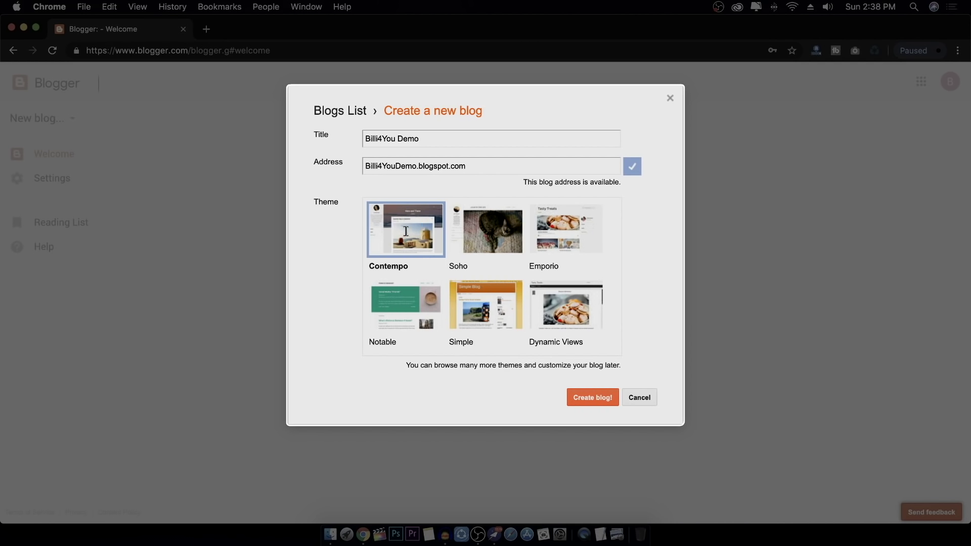
Create the Billi4You Demo blog without a custom domain and glance at the empty live blog
{"action": "left_click", "coordinate": [598, 397]}
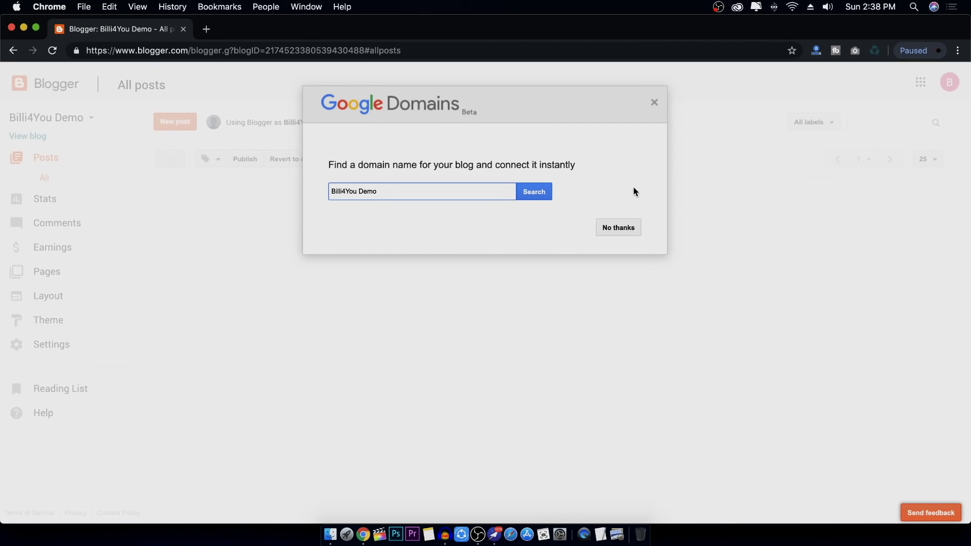
{"action": "left_click", "coordinate": [618, 232]}
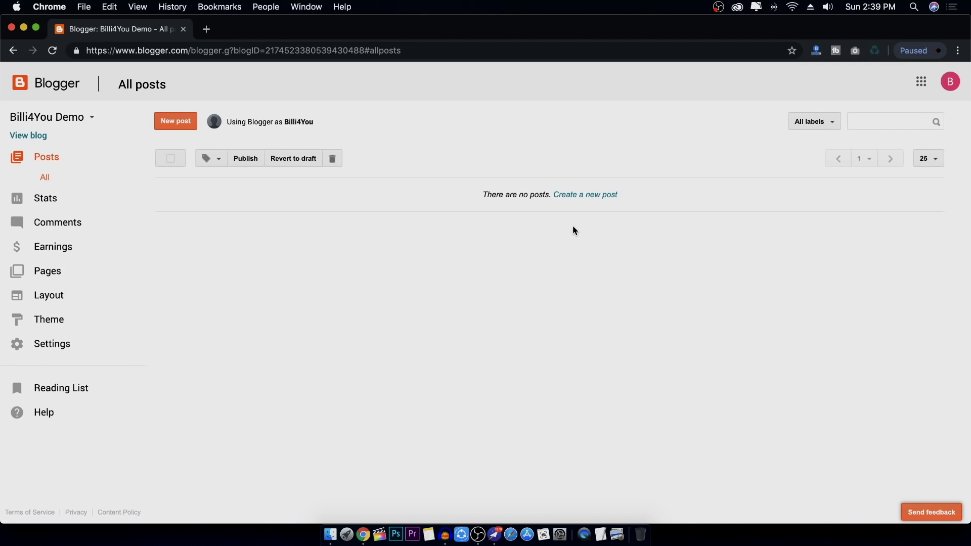
{"action": "left_click", "coordinate": [29, 138]}
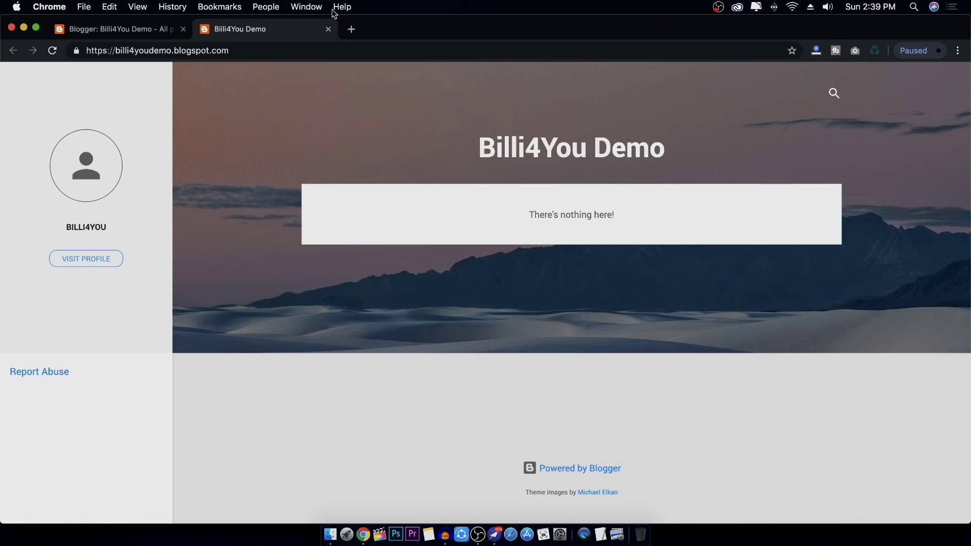
{"action": "left_click", "coordinate": [328, 29]}
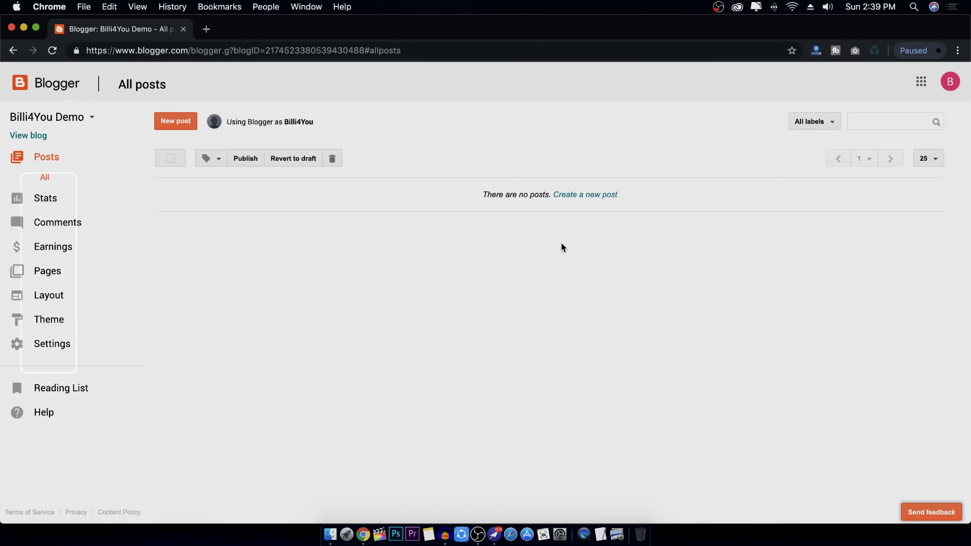
In Settings, inspect the title, description and privacy editors, cancelling each unchanged
{"action": "left_click", "coordinate": [78, 350]}
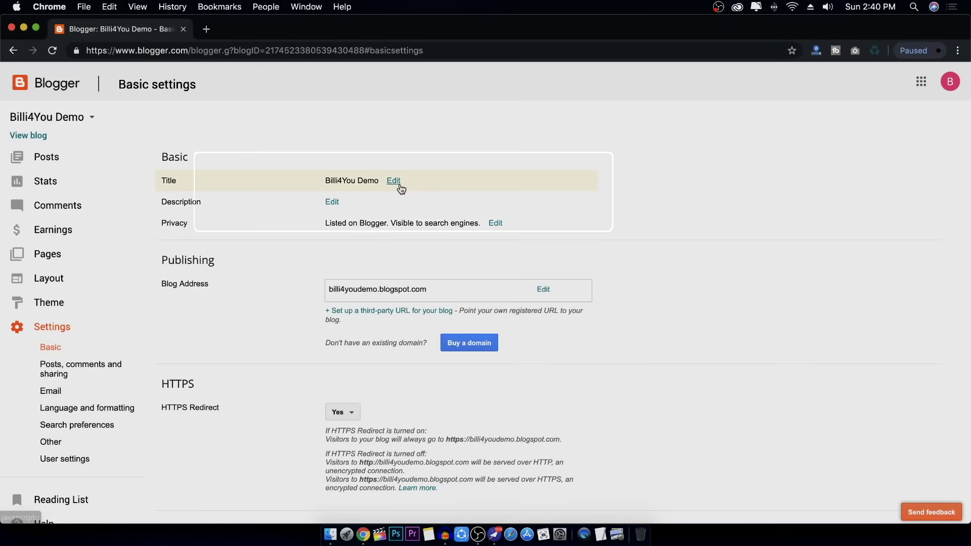
{"action": "left_click", "coordinate": [393, 181]}
{"action": "left_click", "coordinate": [411, 207]}
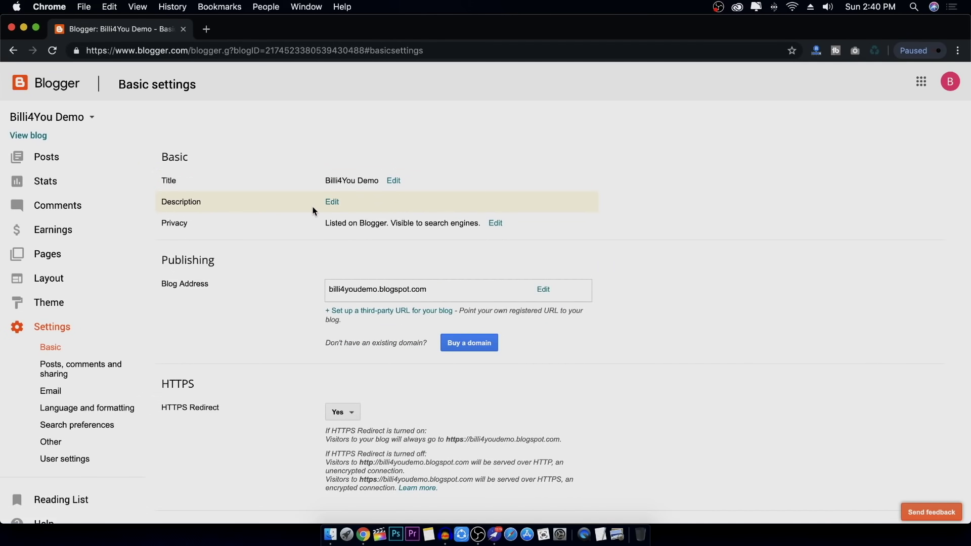
{"action": "left_click", "coordinate": [333, 203]}
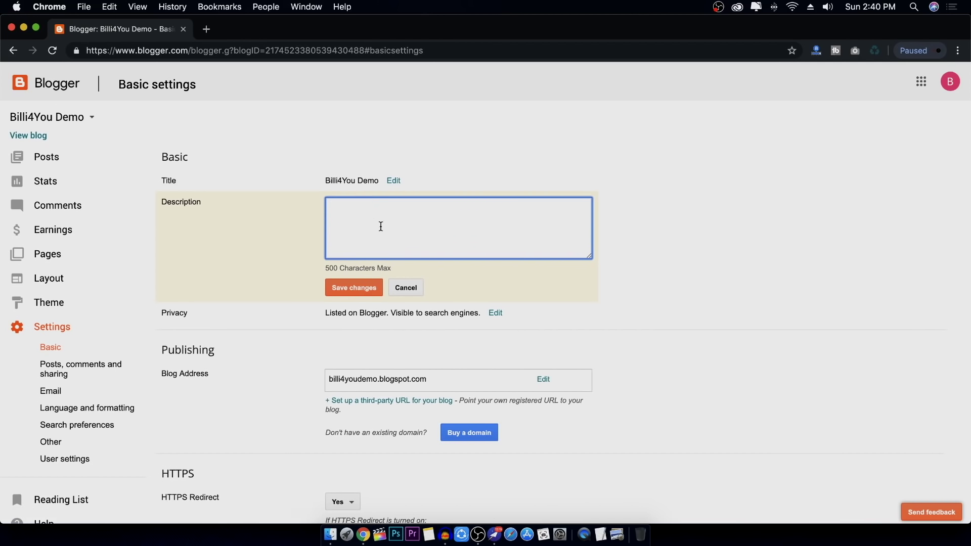
{"action": "left_click", "coordinate": [406, 288]}
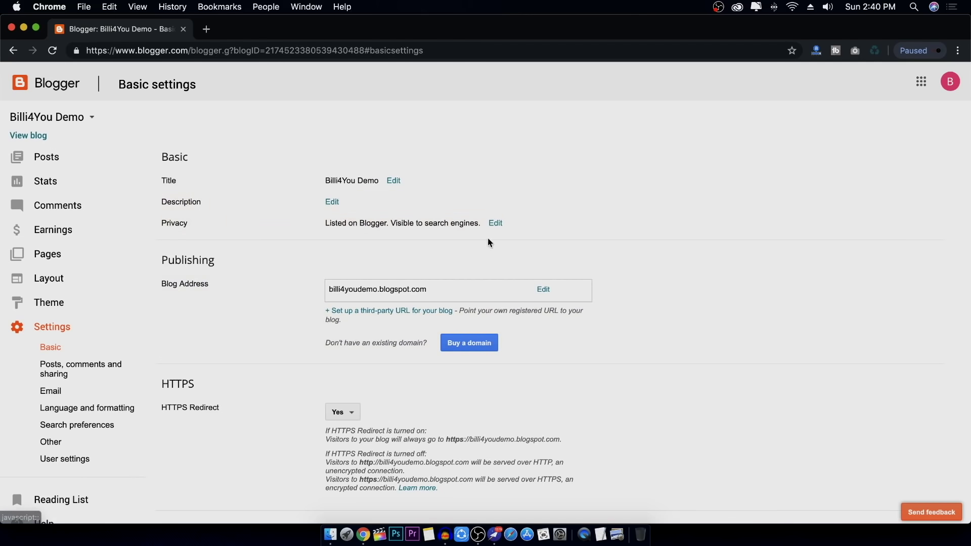
{"action": "left_click", "coordinate": [495, 223]}
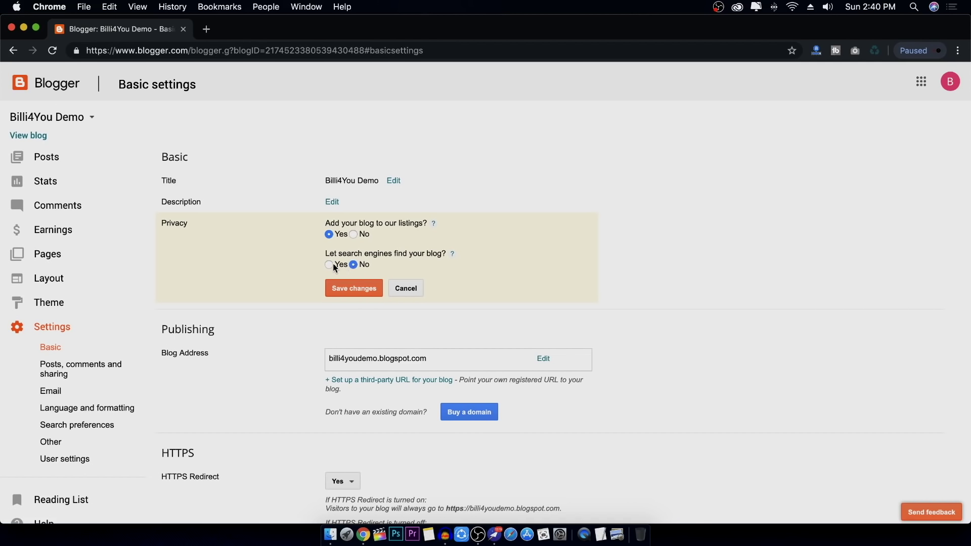
{"action": "left_click", "coordinate": [415, 289]}
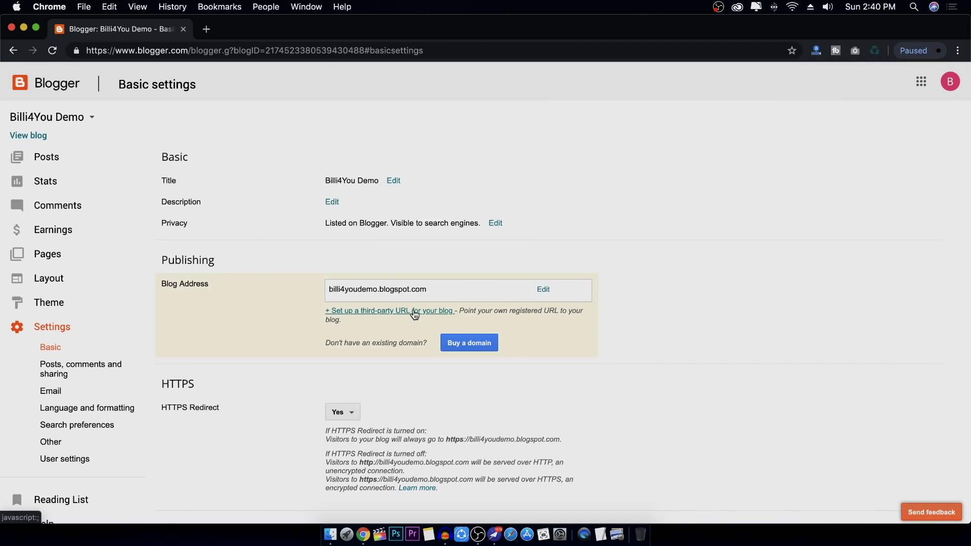
Check the HTTPS redirect options, keeping redirect set to Yes
{"action": "scroll", "coordinate": [708, 379], "scroll_direction": "down", "scroll_amount": 3}
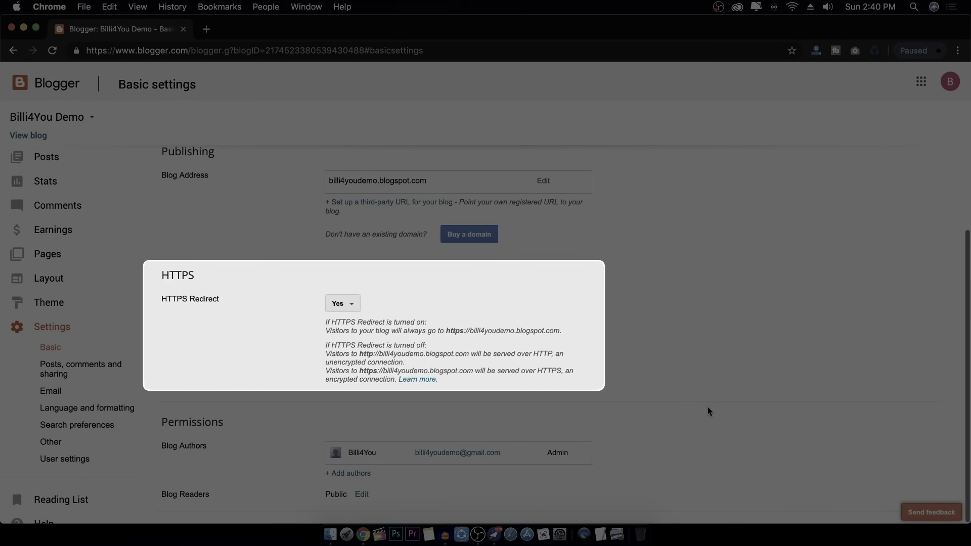
{"action": "left_click", "coordinate": [348, 309]}
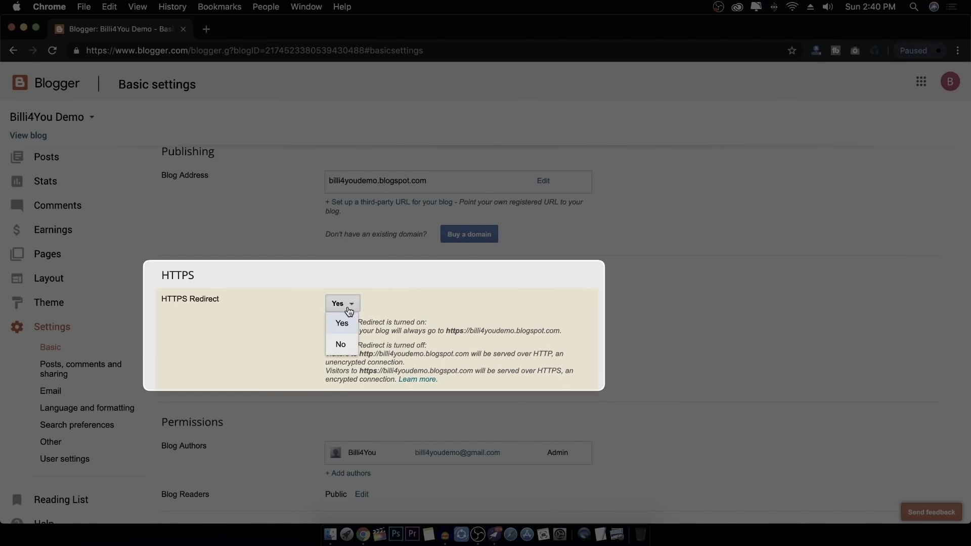
{"action": "left_click", "coordinate": [380, 275]}
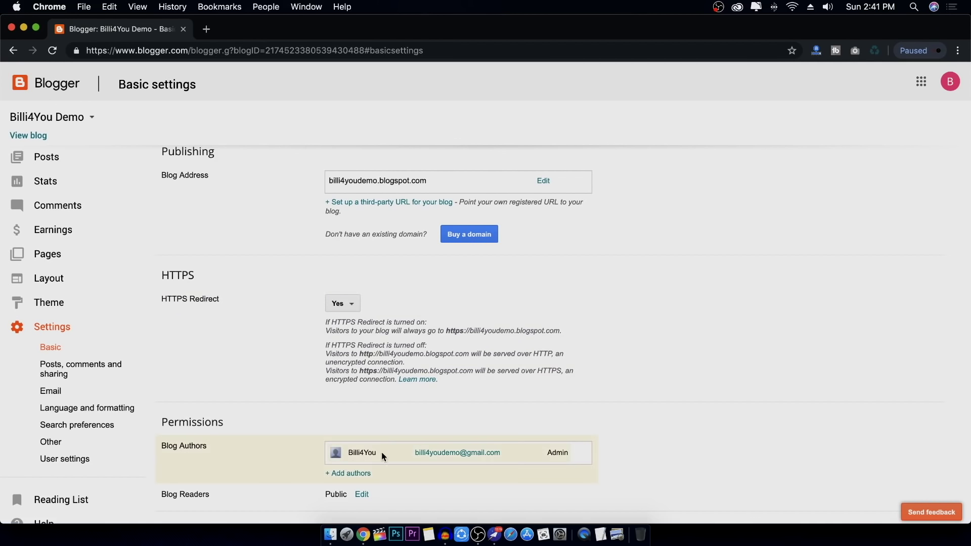
Review author invitations and Blog Readers, keeping the blog Public, then open Posts, comments and sharing
{"action": "left_click", "coordinate": [350, 474]}
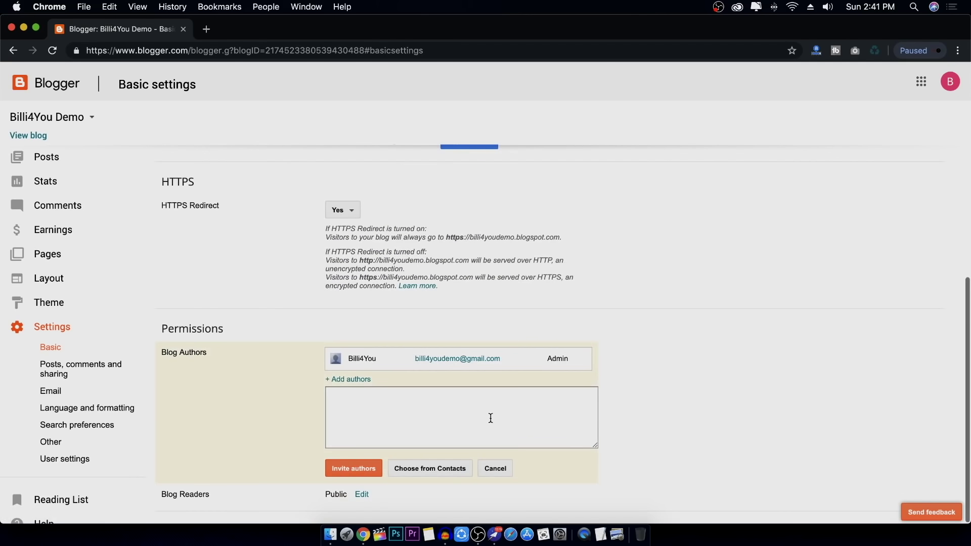
{"action": "left_click", "coordinate": [488, 419]}
{"action": "left_click", "coordinate": [497, 471]}
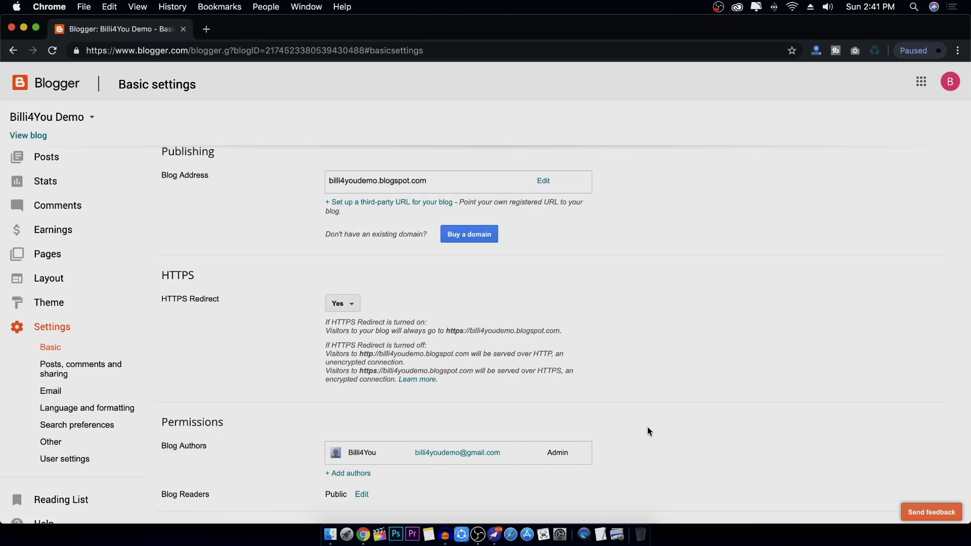
{"action": "left_click", "coordinate": [361, 494]}
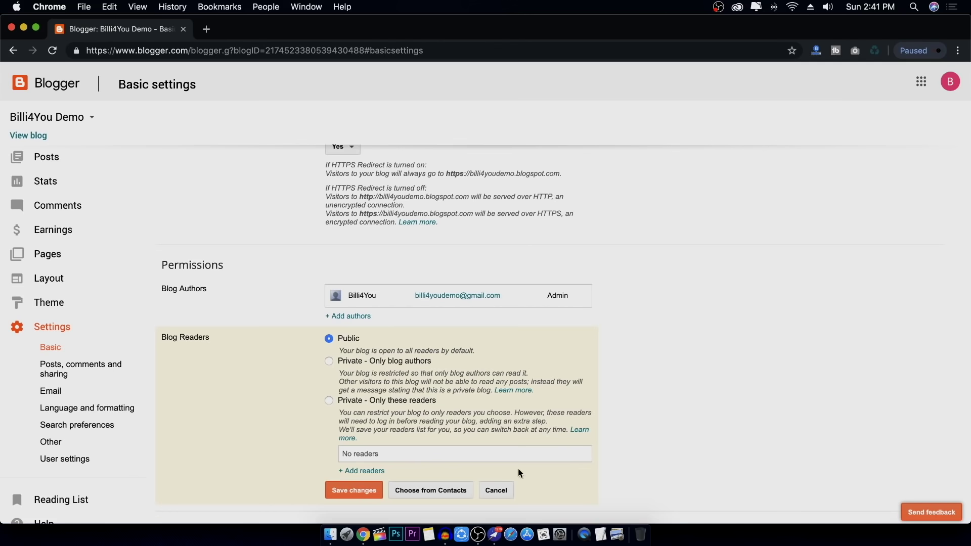
{"action": "left_click", "coordinate": [496, 490]}
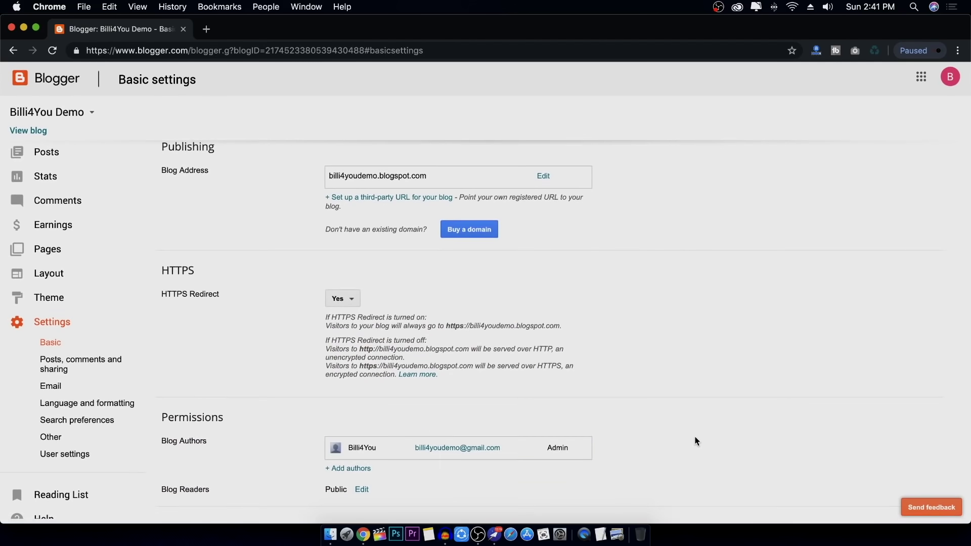
{"action": "left_click", "coordinate": [97, 374]}
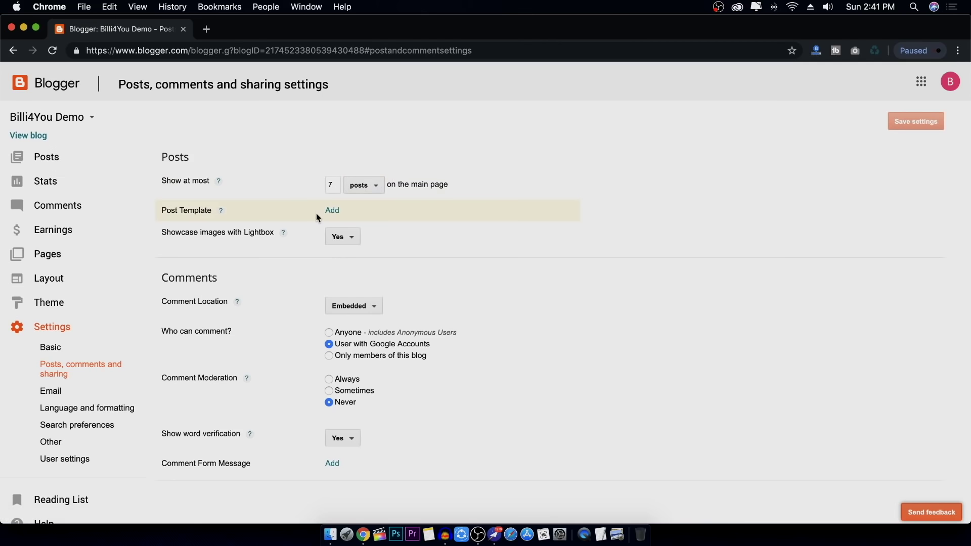
Try a post template, then discard the unsaved change and go to Email settings
{"action": "left_click", "coordinate": [332, 211]}
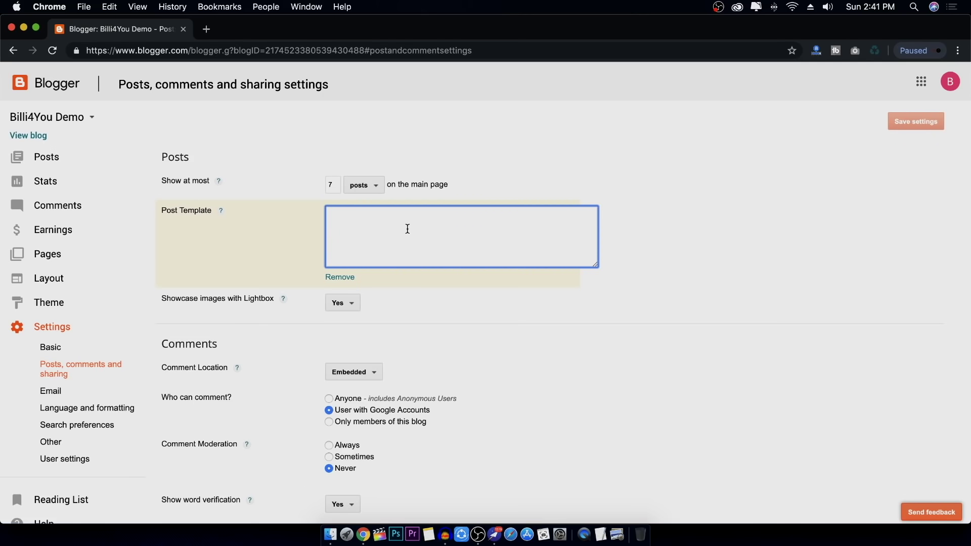
{"action": "left_click", "coordinate": [350, 279]}
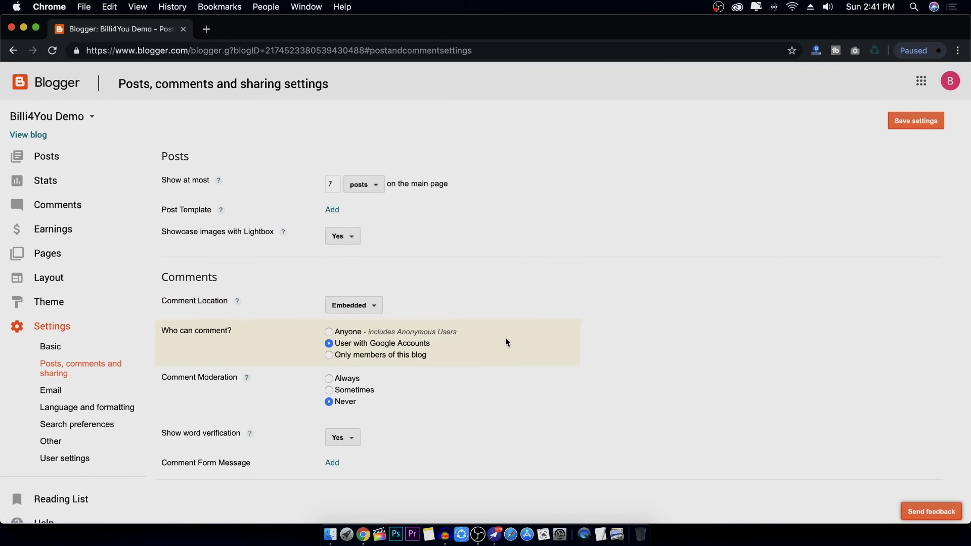
{"action": "left_click", "coordinate": [77, 390]}
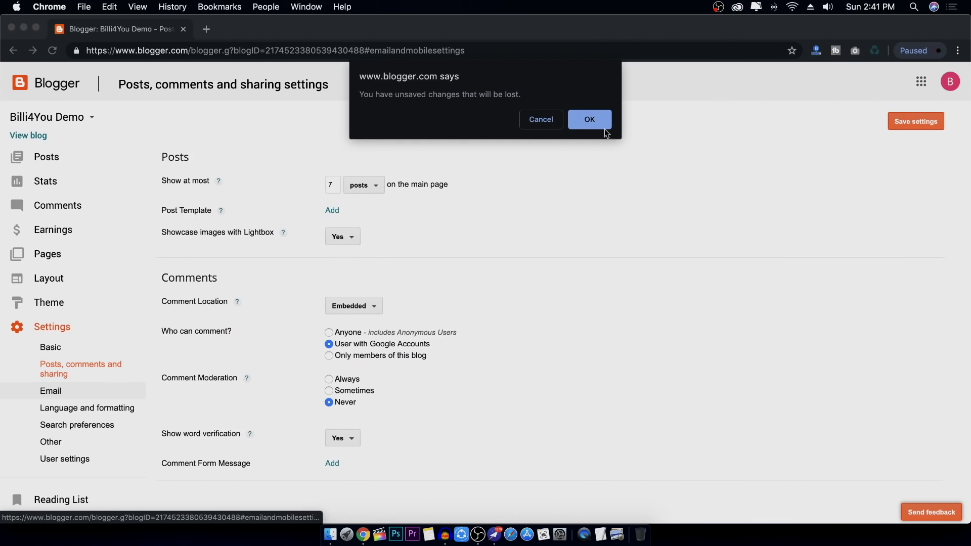
{"action": "left_click", "coordinate": [591, 121]}
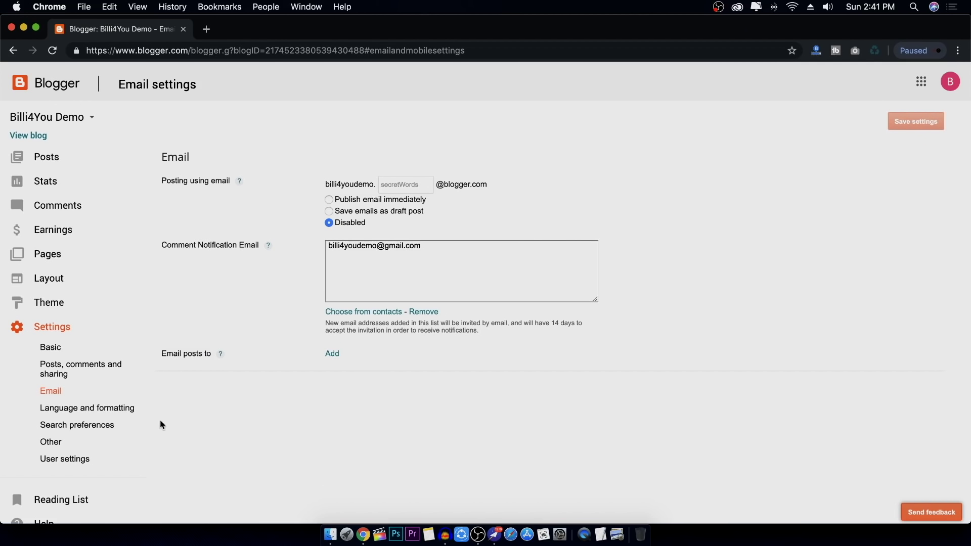
Review the blog language list, keeping English (United States), then go to Search preferences
{"action": "left_click", "coordinate": [113, 411]}
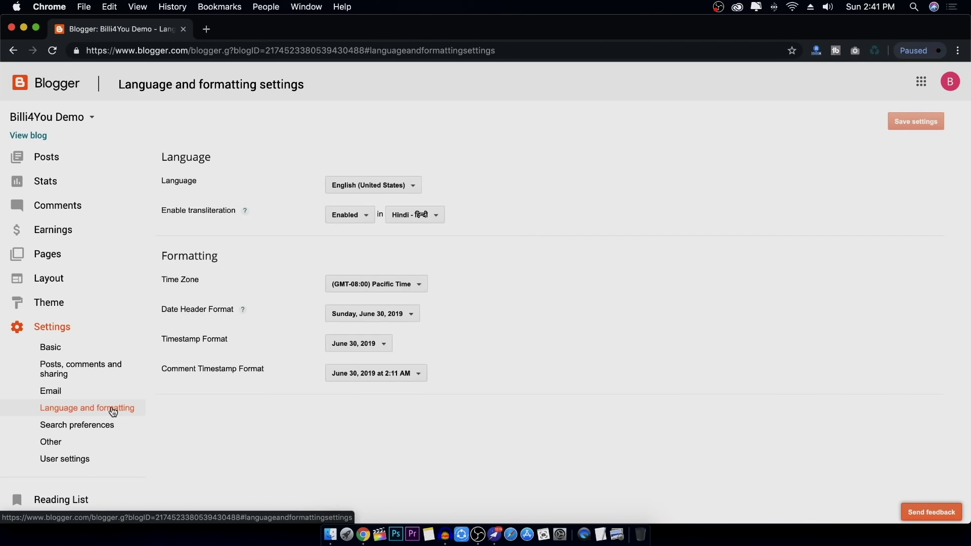
{"action": "left_click", "coordinate": [405, 186]}
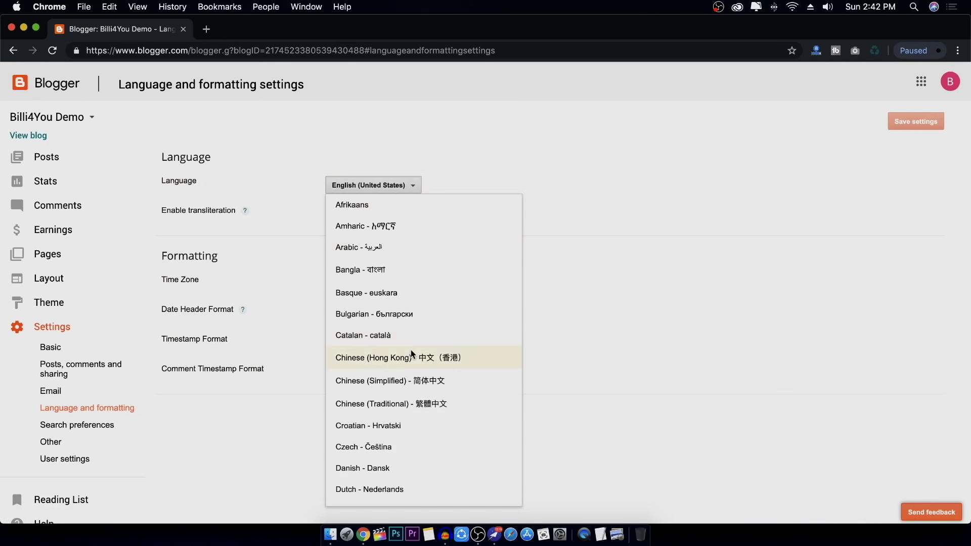
{"action": "scroll", "coordinate": [410, 350], "scroll_direction": "down", "scroll_amount": 15}
{"action": "scroll", "coordinate": [425, 346], "scroll_direction": "up", "scroll_amount": 15}
{"action": "left_click", "coordinate": [572, 310]}
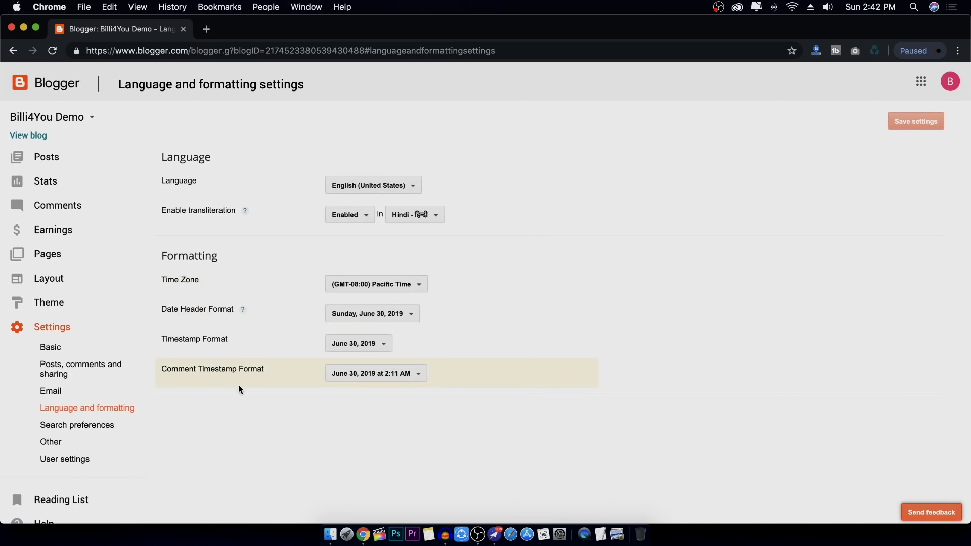
{"action": "left_click", "coordinate": [97, 431]}
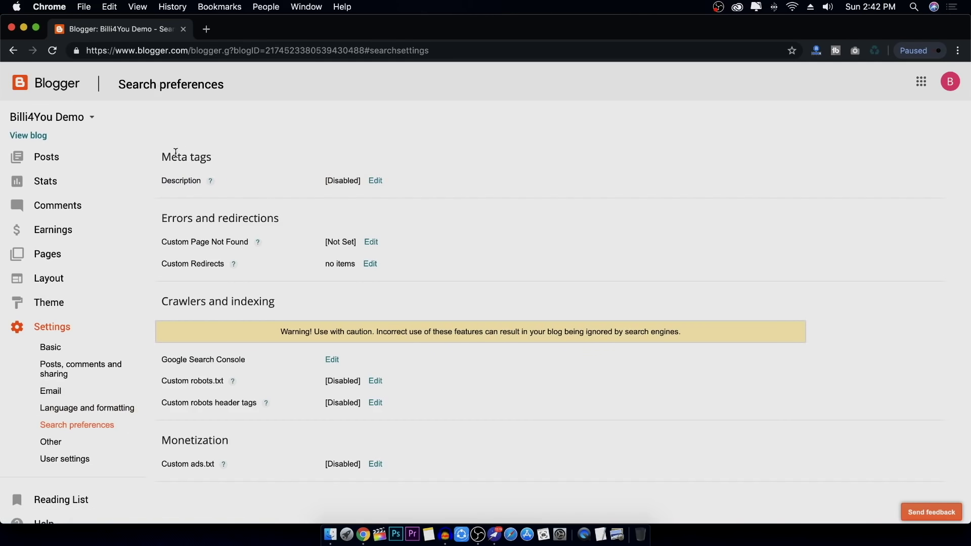
Set the Description meta tag option to Yes and save the change
{"action": "left_click_drag", "start_coordinate": [164, 158], "coordinate": [207, 157]}
{"action": "left_click", "coordinate": [377, 181]}
{"action": "left_click", "coordinate": [445, 182]}
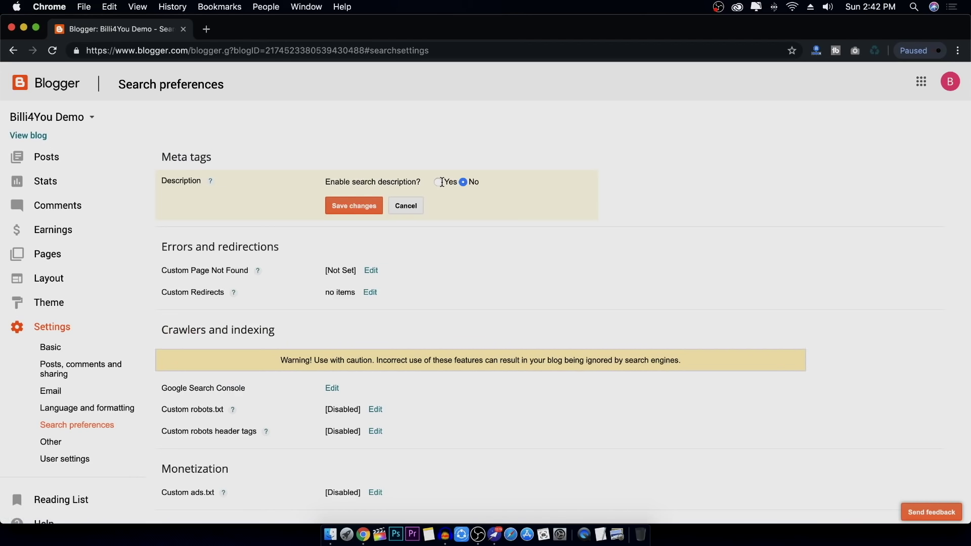
{"action": "left_click", "coordinate": [439, 183]}
{"action": "left_click", "coordinate": [356, 287]}
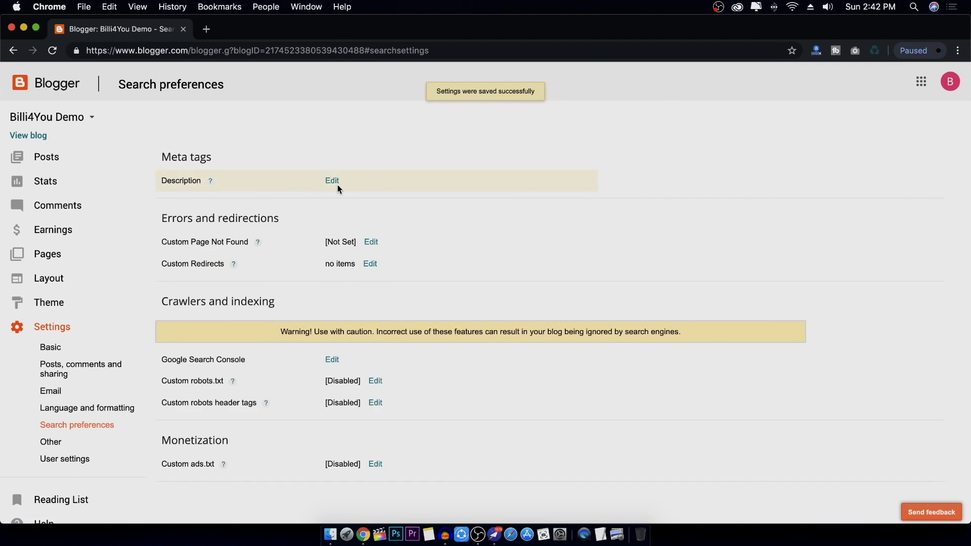
Search Google for billi4you in a new tab and copy the first result's snippet
{"action": "left_click", "coordinate": [207, 30]}
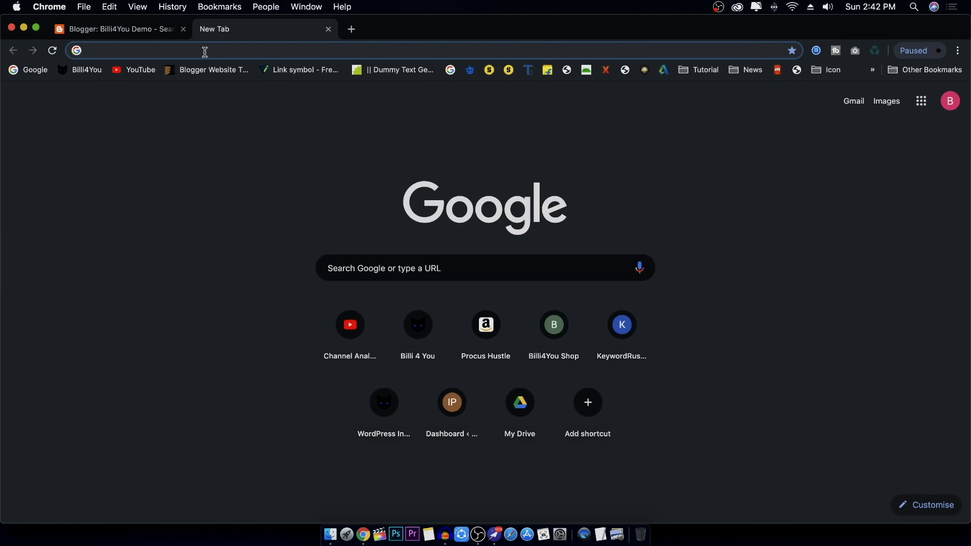
{"action": "type", "text": "billi4you.in"}
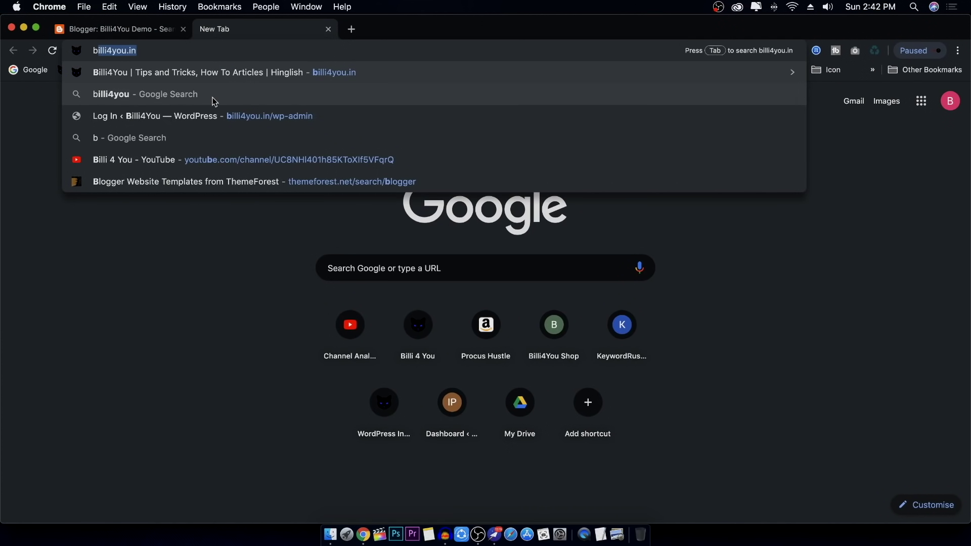
{"action": "left_click", "coordinate": [214, 99]}
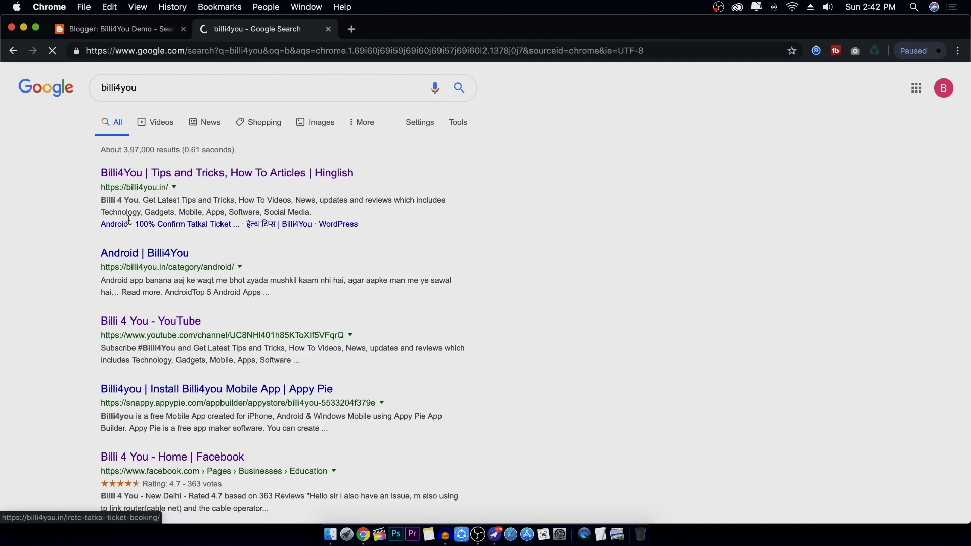
{"action": "left_click_drag", "start_coordinate": [101, 200], "coordinate": [208, 210]}
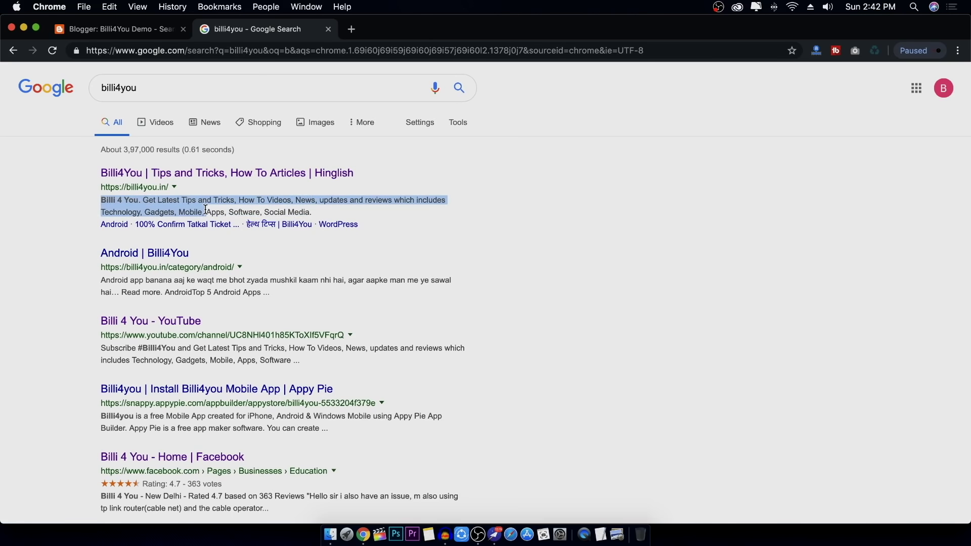
{"action": "right_click", "coordinate": [174, 197]}
{"action": "left_click", "coordinate": [190, 226]}
Paste the copied Billi 4 You tagline into the search description and save it
{"action": "left_click", "coordinate": [149, 38]}
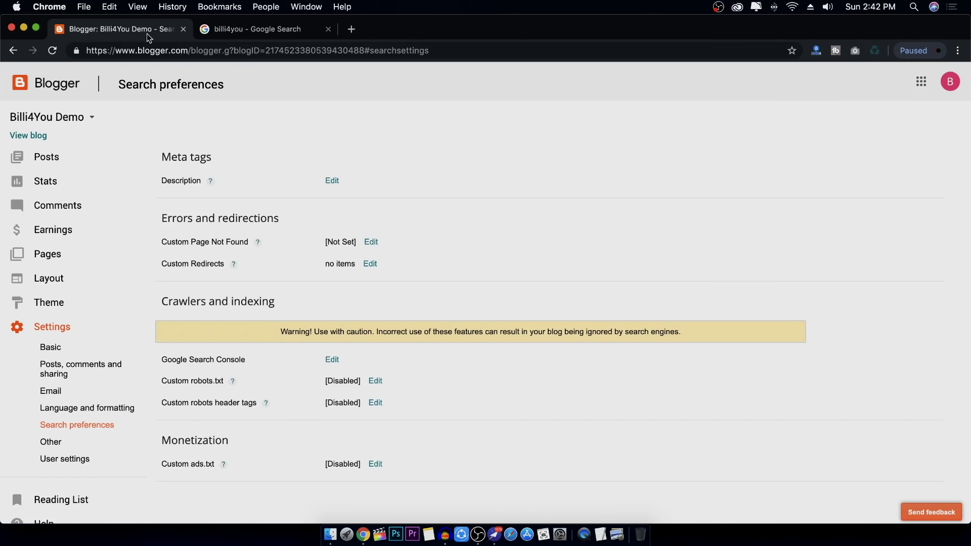
{"action": "left_click", "coordinate": [331, 182]}
{"action": "left_click", "coordinate": [376, 213]}
{"action": "right_click", "coordinate": [375, 212]}
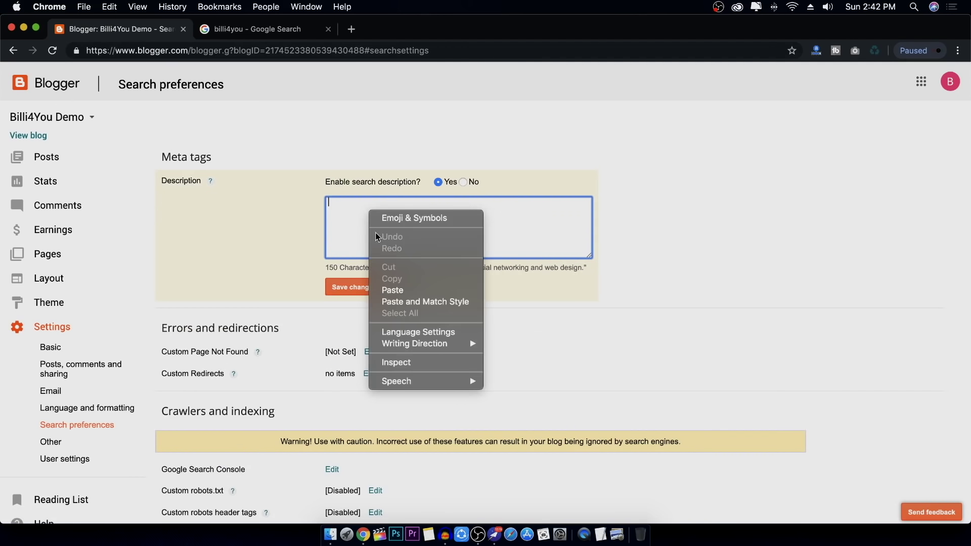
{"action": "left_click", "coordinate": [400, 290]}
{"action": "left_click", "coordinate": [357, 288]}
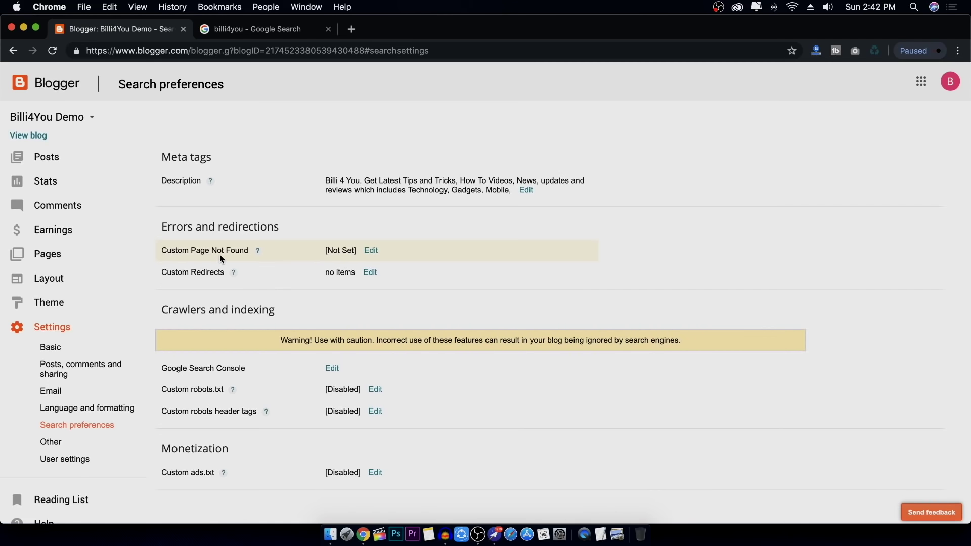
Look over the custom 404 and redirects editors unchanged, then open Other settings
{"action": "left_click", "coordinate": [371, 251]}
{"action": "left_click", "coordinate": [405, 337]}
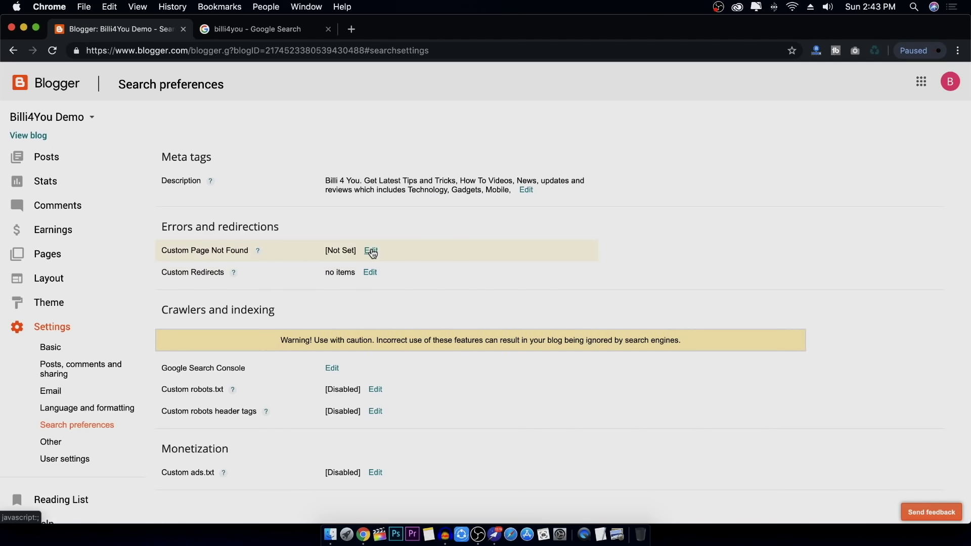
{"action": "left_click", "coordinate": [370, 273]}
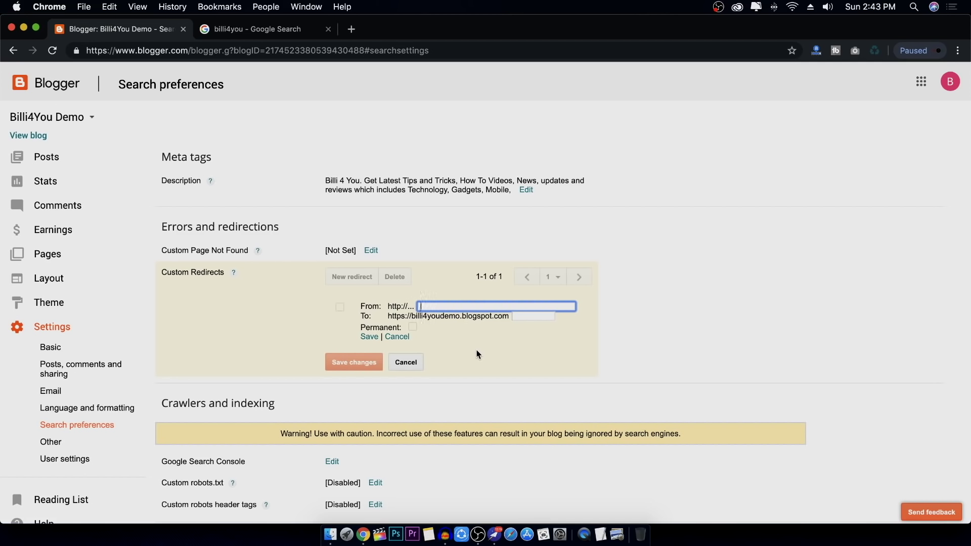
{"action": "left_click", "coordinate": [406, 362]}
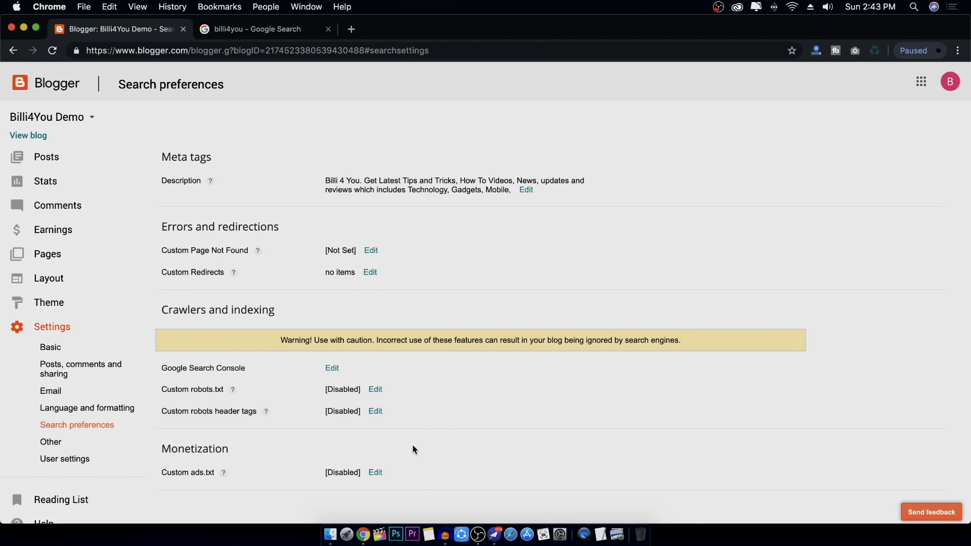
{"action": "left_click", "coordinate": [28, 439]}
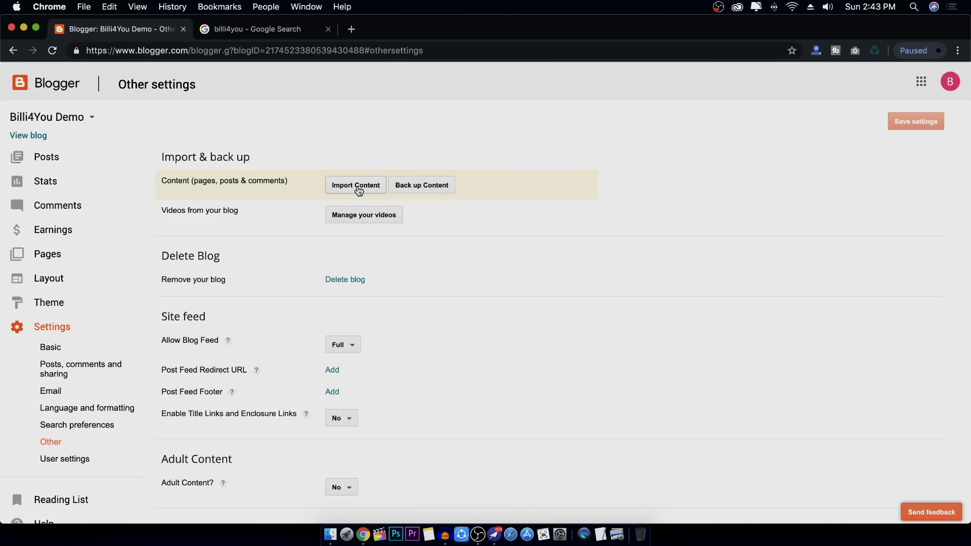
Review Back up Content without downloading and keep Adult Content set to No
{"action": "left_click", "coordinate": [429, 187]}
{"action": "left_click", "coordinate": [625, 100]}
{"action": "scroll", "coordinate": [430, 337], "scroll_direction": "down", "scroll_amount": 3}
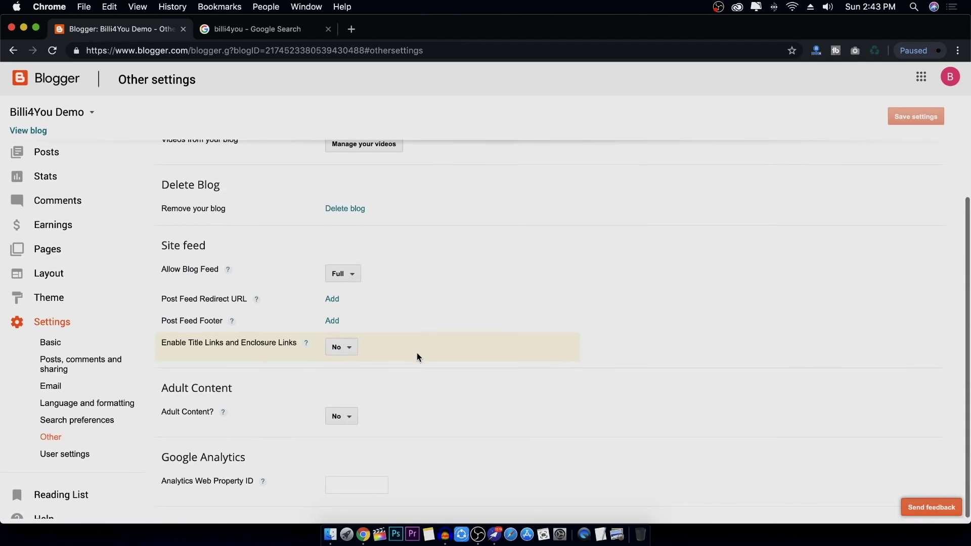
{"action": "left_click", "coordinate": [347, 425]}
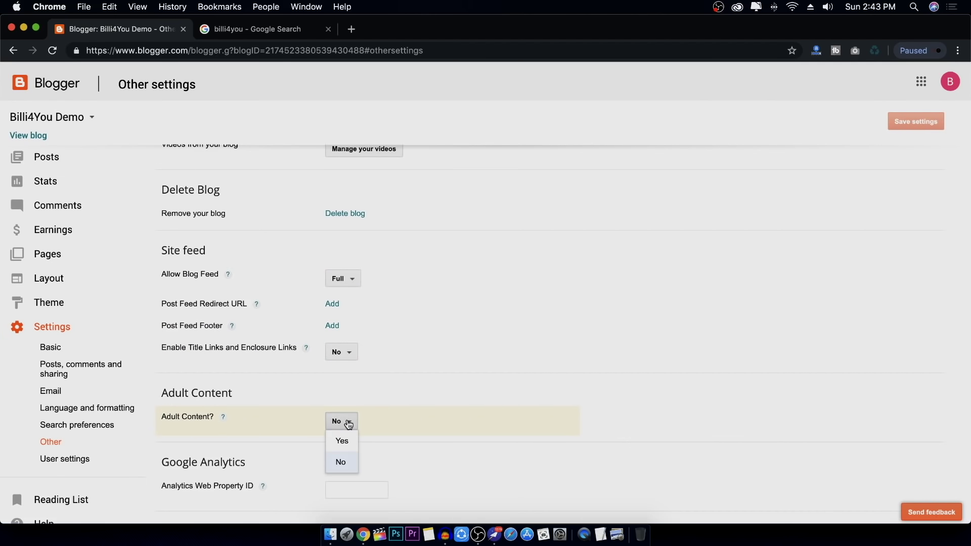
{"action": "left_click", "coordinate": [376, 430]}
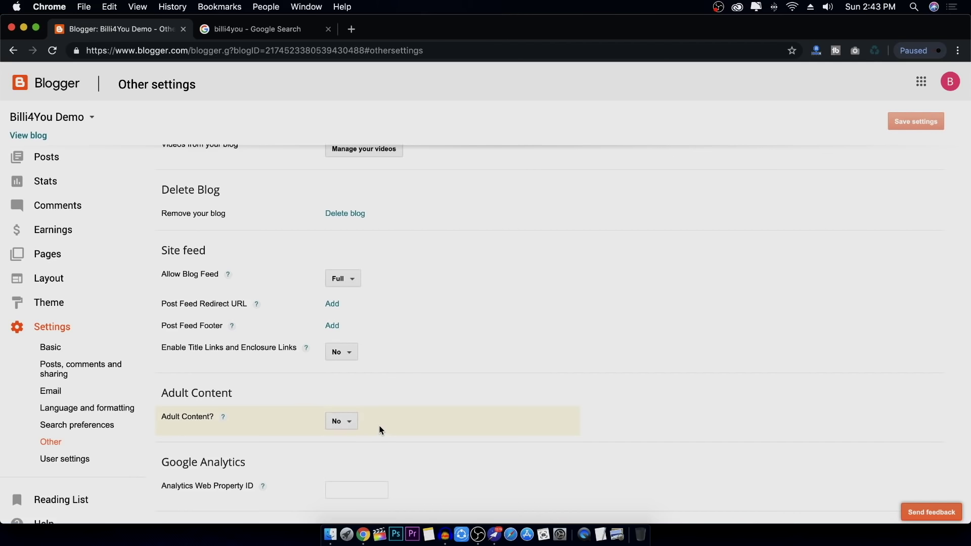
Leave the Analytics Web Property ID empty and go to User settings
{"action": "left_click", "coordinate": [353, 493]}
{"action": "left_click", "coordinate": [427, 492]}
{"action": "left_click", "coordinate": [74, 463]}
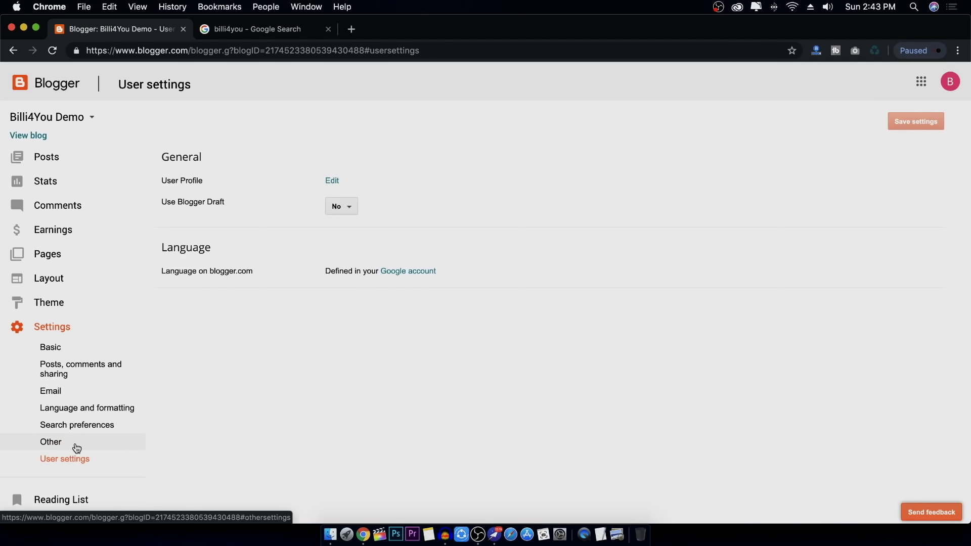
Edit the user profile and upload Face-Circle.png as the profile photo
{"action": "left_click", "coordinate": [334, 183]}
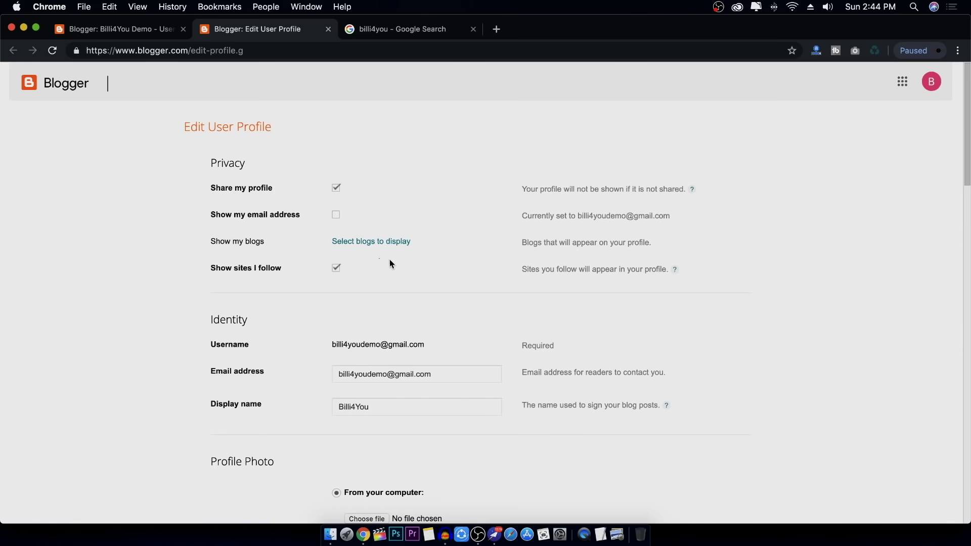
{"action": "scroll", "coordinate": [405, 278], "scroll_direction": "down", "scroll_amount": 3}
{"action": "left_click", "coordinate": [363, 326]}
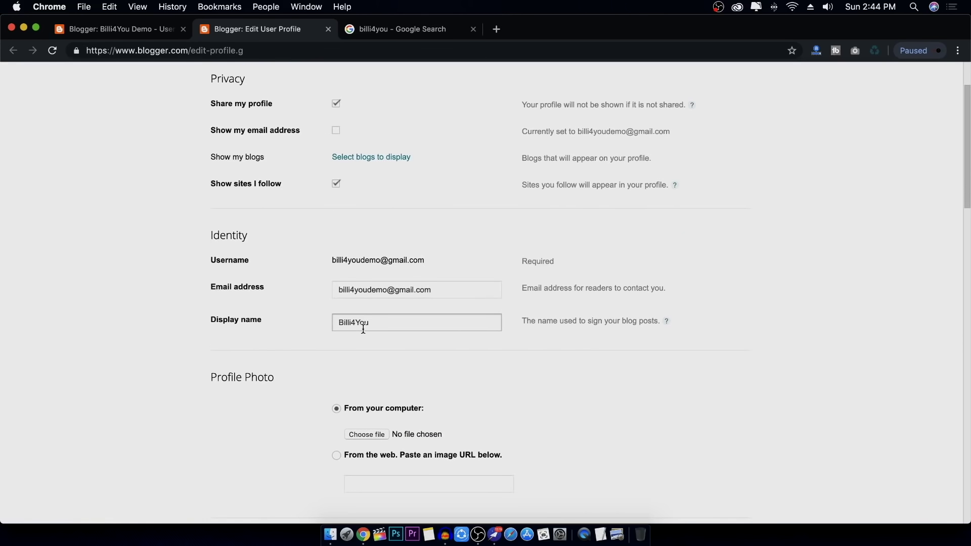
{"action": "scroll", "coordinate": [411, 340], "scroll_direction": "down", "scroll_amount": 4}
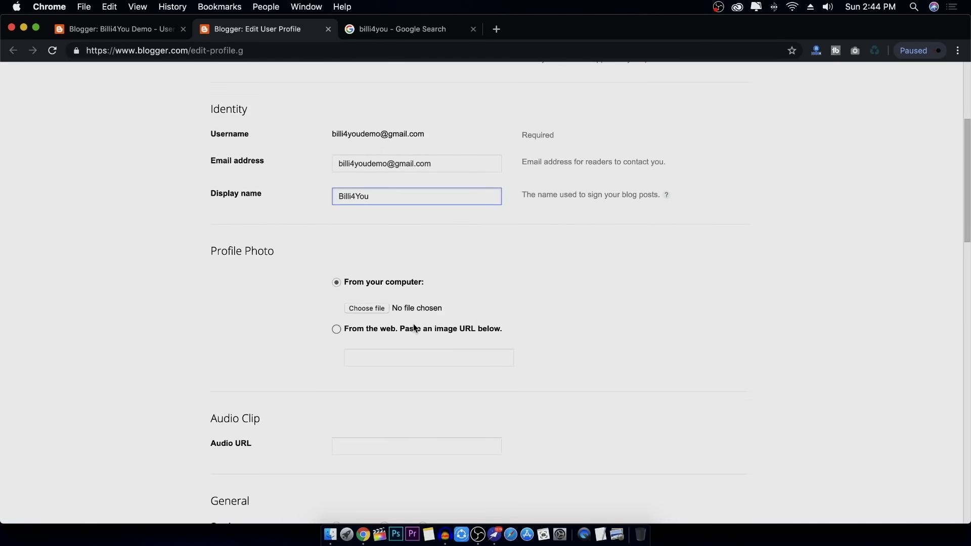
{"action": "left_click", "coordinate": [380, 308]}
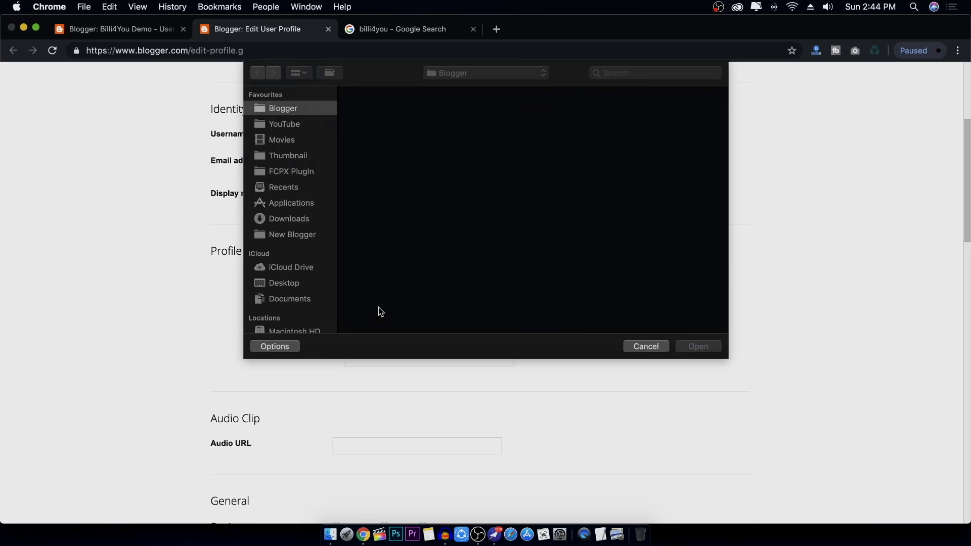
{"action": "double_click", "coordinate": [694, 116]}
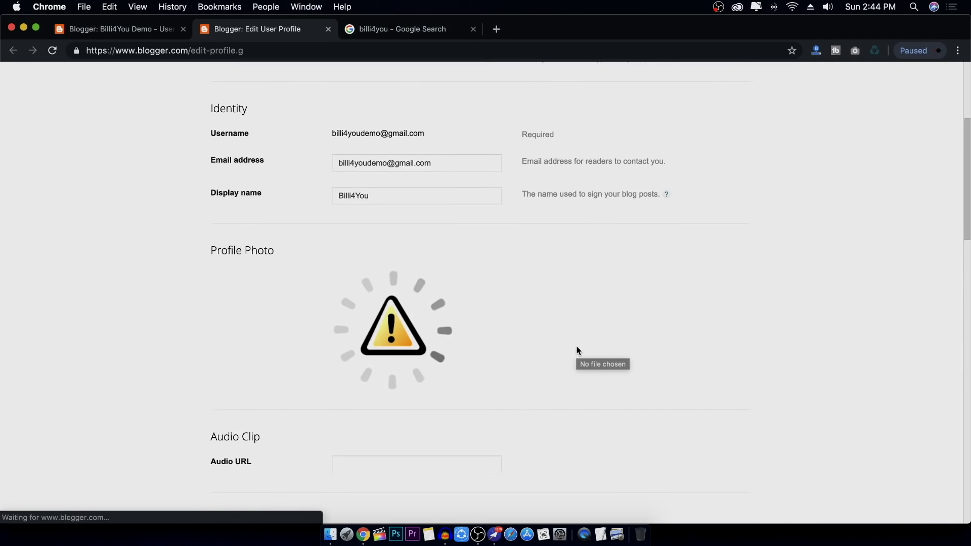
Save the updated profile and close its page to return to User settings
{"action": "scroll", "coordinate": [576, 345], "scroll_direction": "down", "scroll_amount": 1}
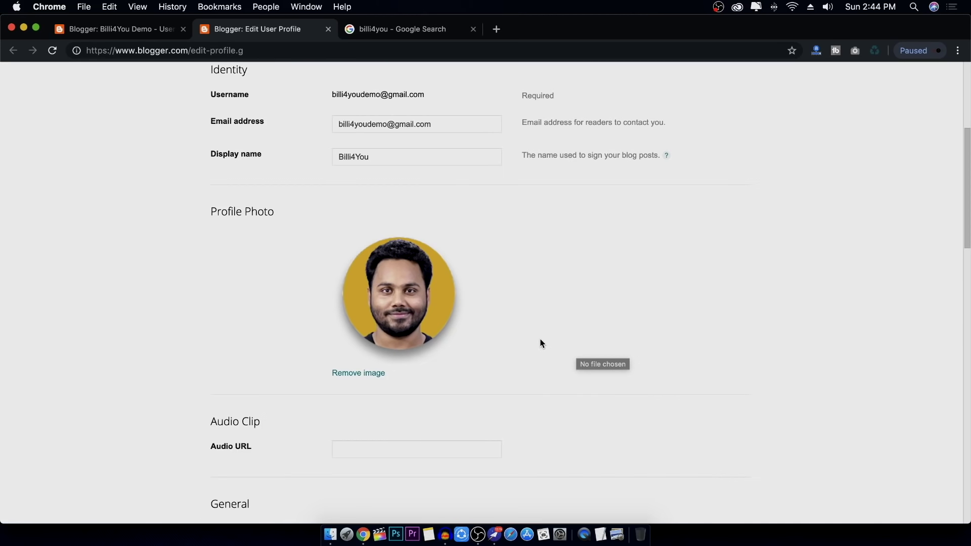
{"action": "scroll", "coordinate": [539, 343], "scroll_direction": "down", "scroll_amount": 15}
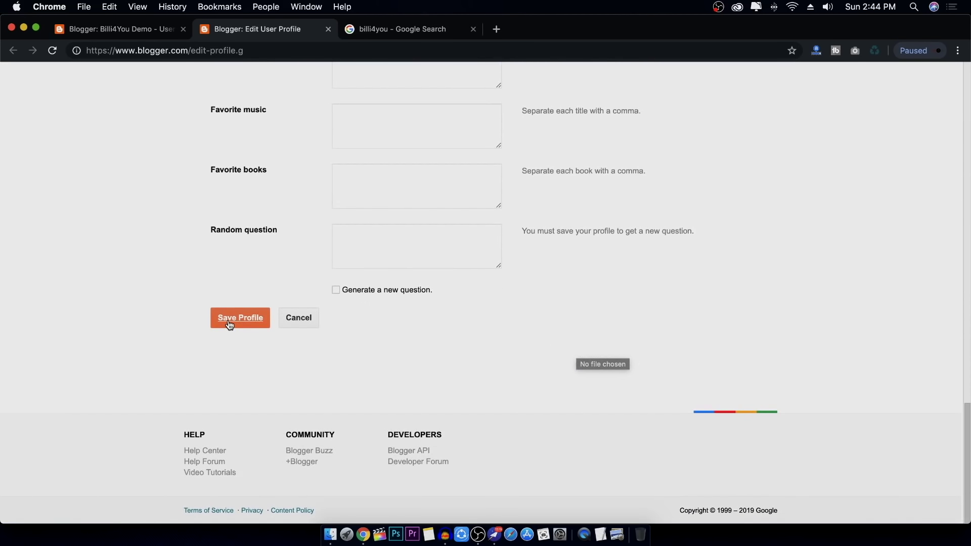
{"action": "left_click", "coordinate": [231, 322]}
{"action": "scroll", "coordinate": [448, 208], "scroll_direction": "up", "scroll_amount": 15}
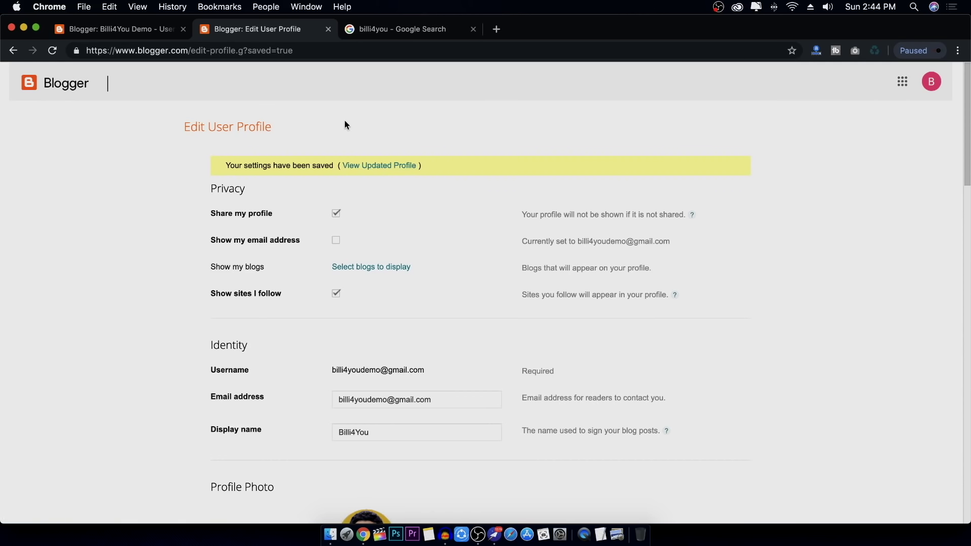
{"action": "left_click", "coordinate": [328, 29]}
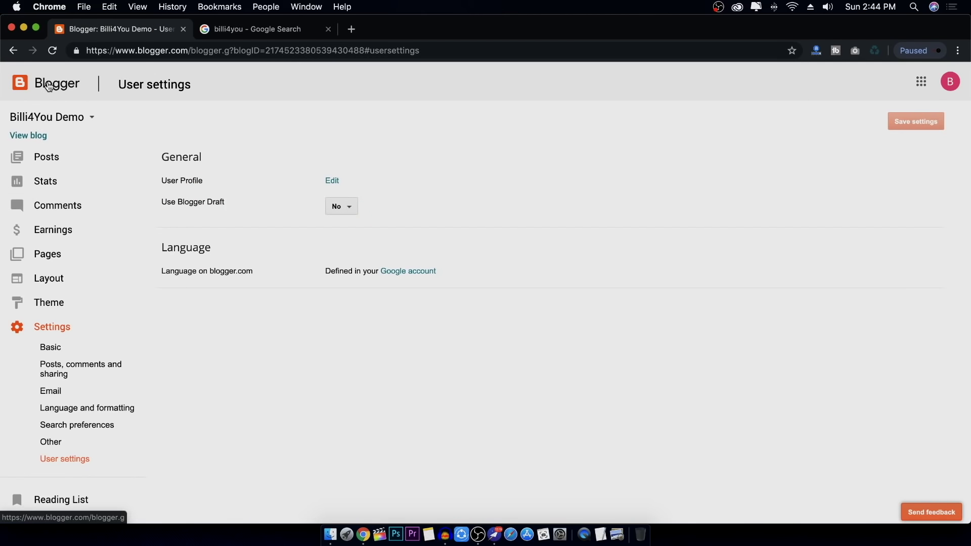
Return to the blog's All posts list and create a new post
{"action": "left_click", "coordinate": [76, 84]}
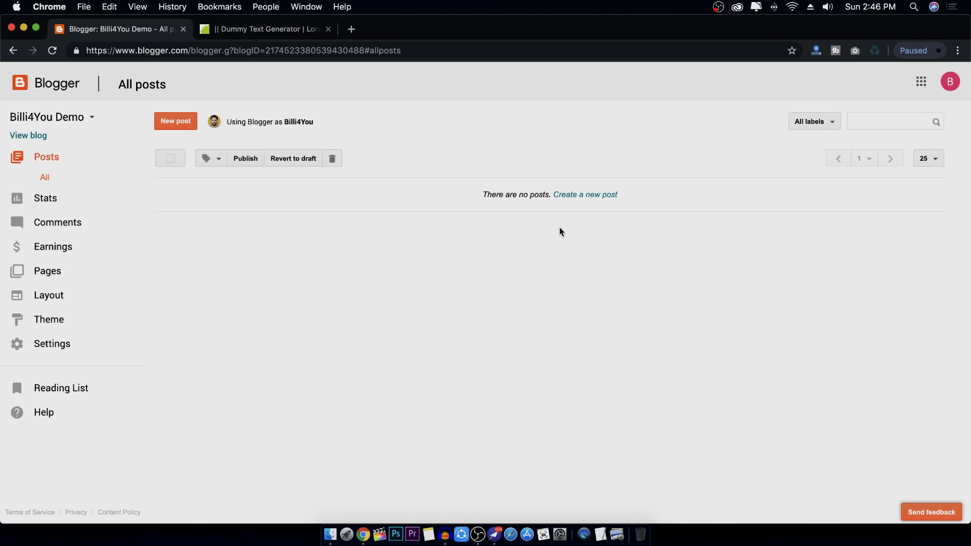
{"action": "left_click", "coordinate": [177, 127]}
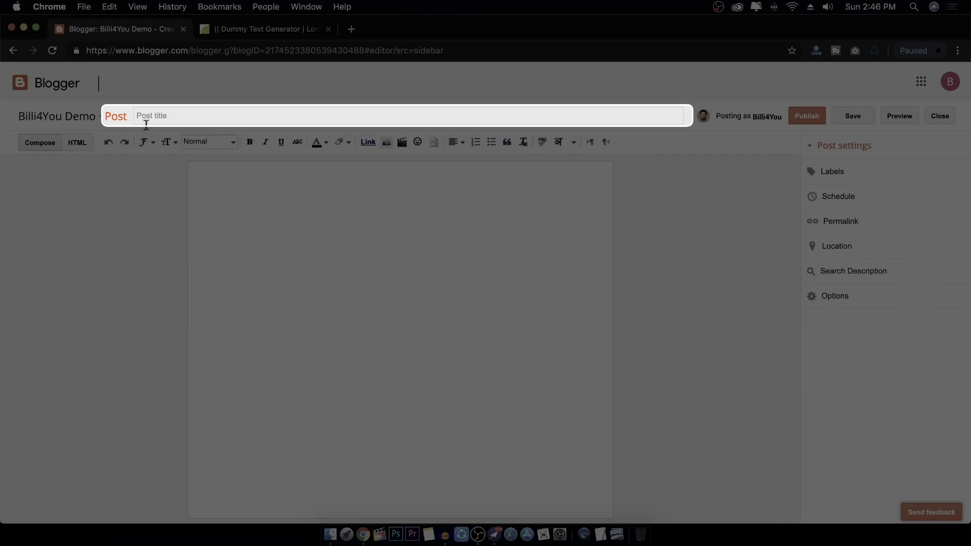
Title the post 'My First Blog Post - Billi4You' and switch to the HTML view
{"action": "left_click", "coordinate": [160, 122]}
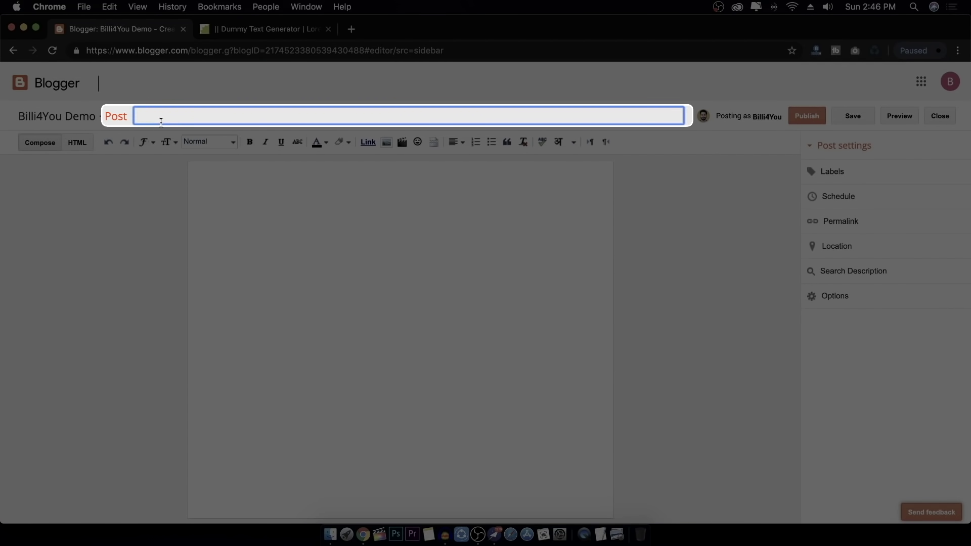
{"action": "type", "text": "My F"}
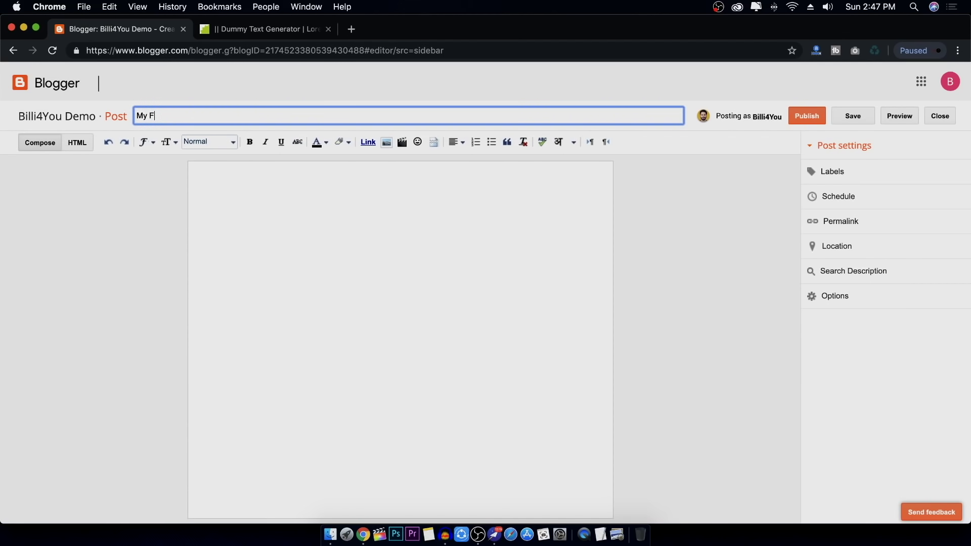
{"action": "type", "text": "irst Blog Post - Billi4You"}
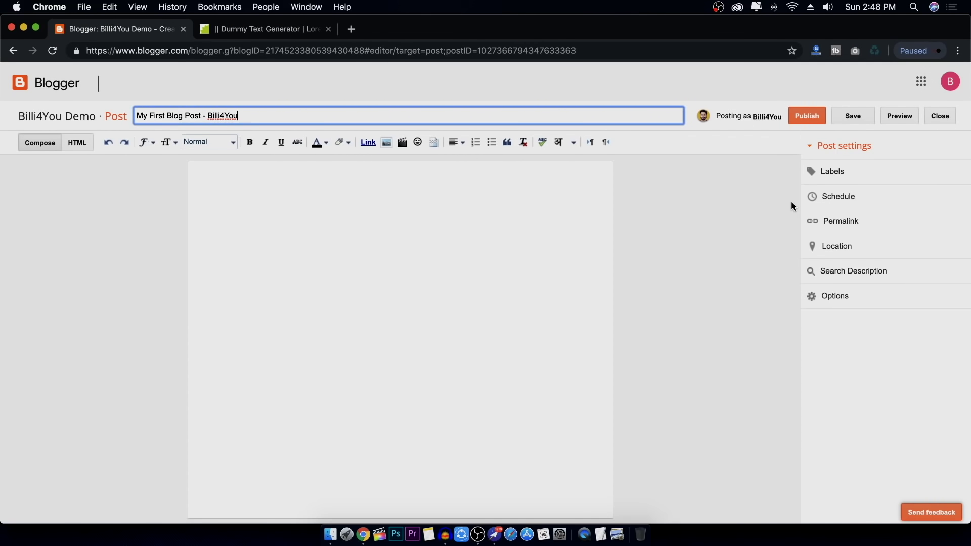
{"action": "left_click", "coordinate": [81, 144]}
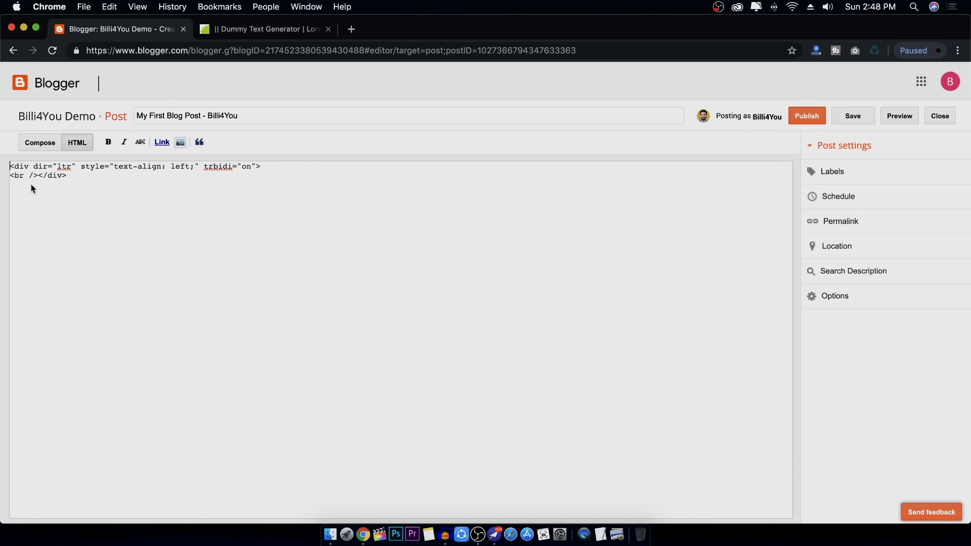
Toggle between HTML and Compose, ending in Compose with the cursor in the body
{"action": "left_click", "coordinate": [48, 146]}
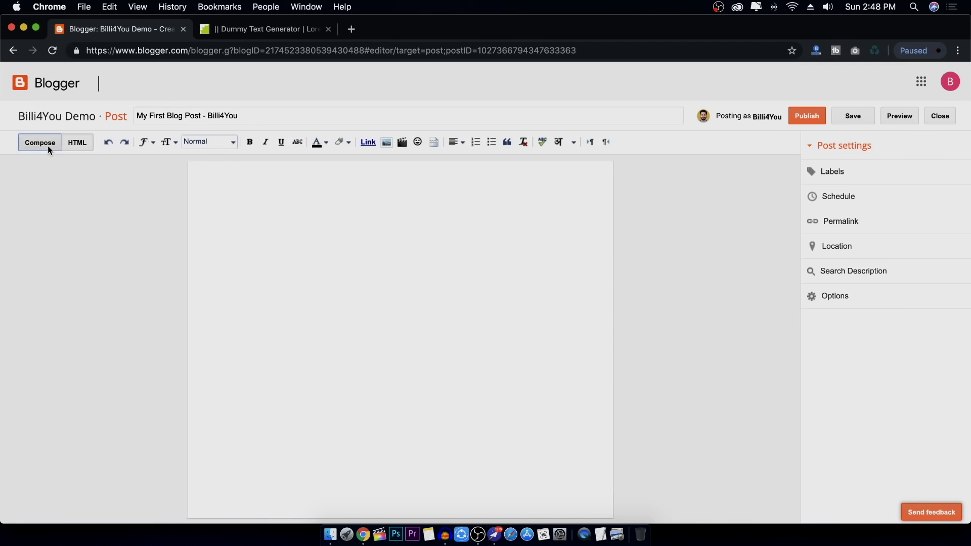
{"action": "left_click", "coordinate": [75, 144]}
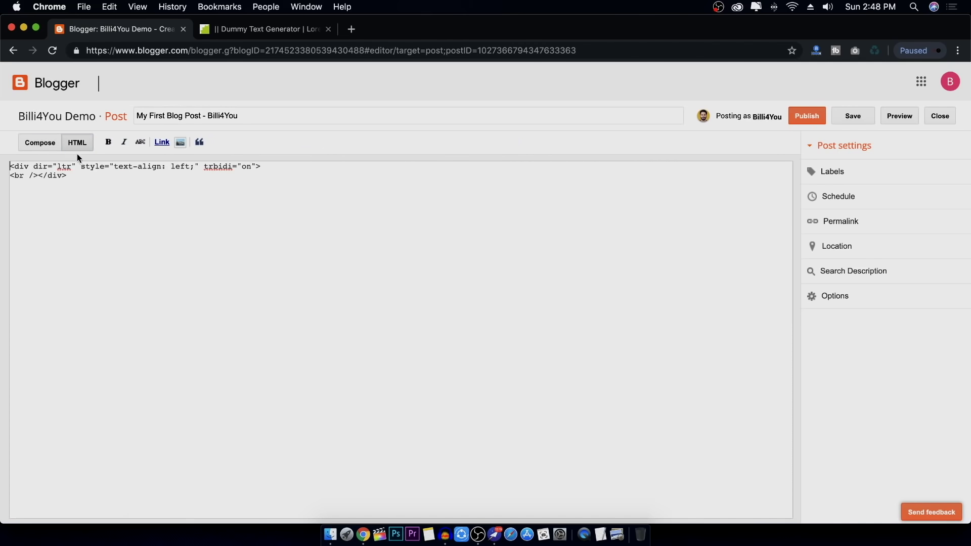
{"action": "left_click", "coordinate": [49, 143]}
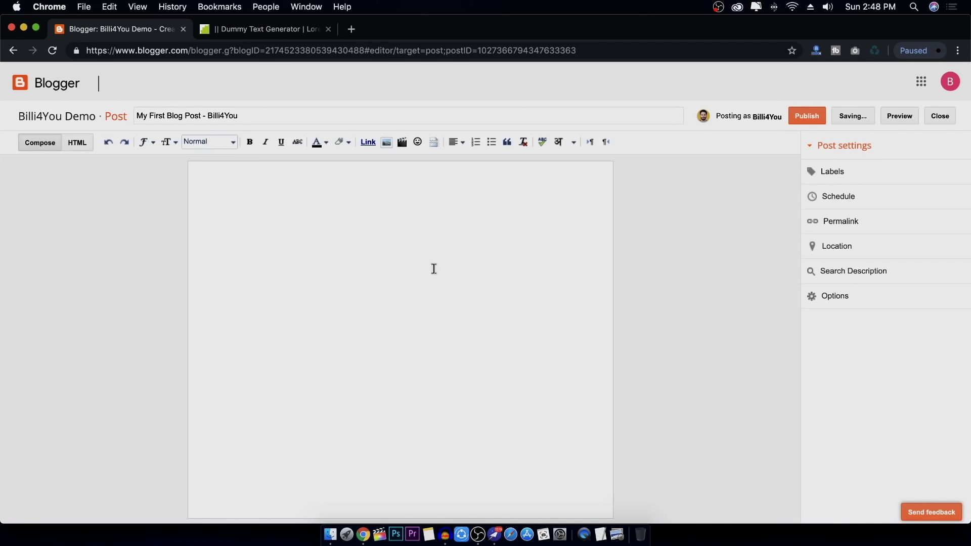
{"action": "left_click", "coordinate": [77, 142]}
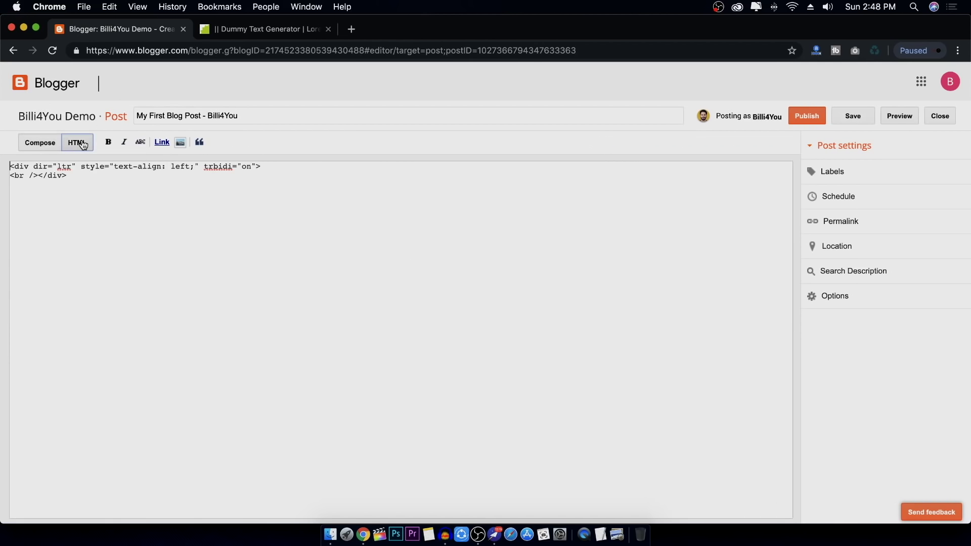
{"action": "left_click", "coordinate": [40, 143]}
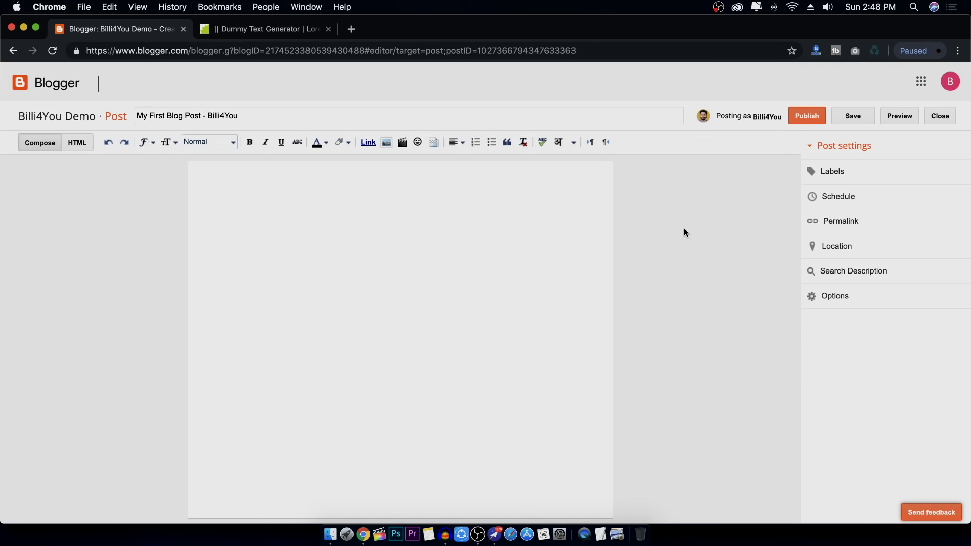
{"action": "left_click", "coordinate": [393, 247]}
Type 'This is Dummy Text', then a second line 'Hello' in Courier
{"action": "type", "text": "This is Dummy T"}
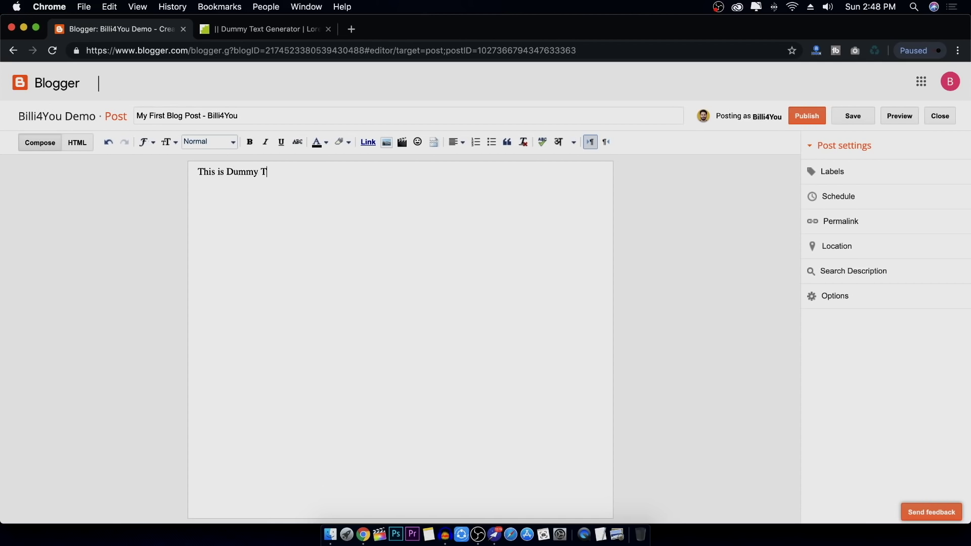
{"action": "type", "text": "ext"}
{"action": "left_click", "coordinate": [152, 146]}
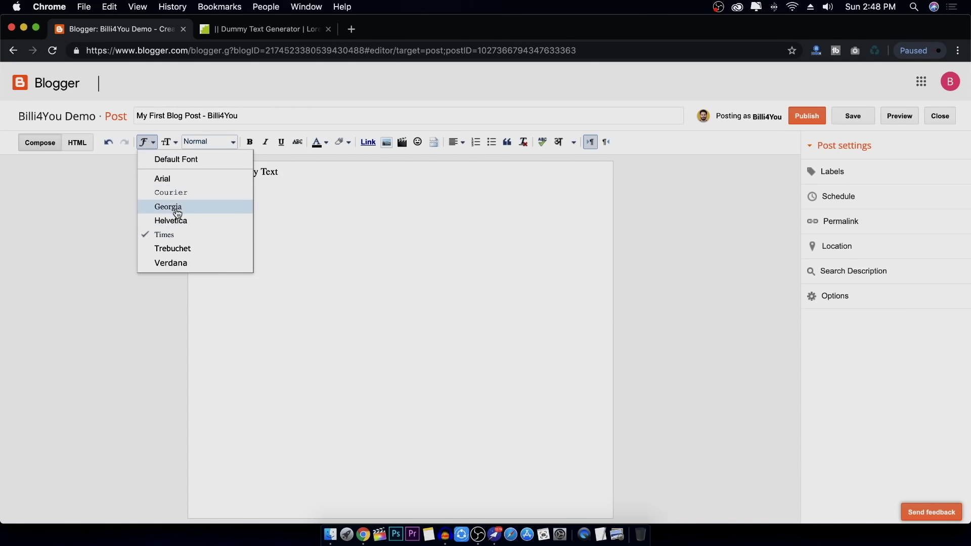
{"action": "left_click", "coordinate": [333, 180]}
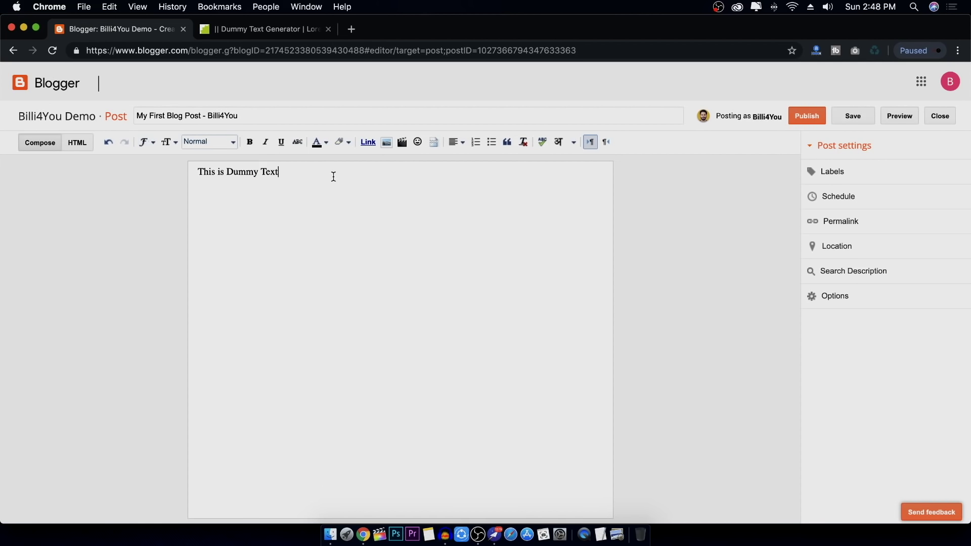
{"action": "key", "text": "Return"}
{"action": "left_click", "coordinate": [145, 143]}
{"action": "left_click", "coordinate": [159, 195]}
{"action": "type", "text": "Hello"}
Set the first line in Courier, after trying Georgia, and 'Hello' in Times
{"action": "left_click_drag", "start_coordinate": [284, 172], "coordinate": [186, 172]}
{"action": "left_click", "coordinate": [145, 142]}
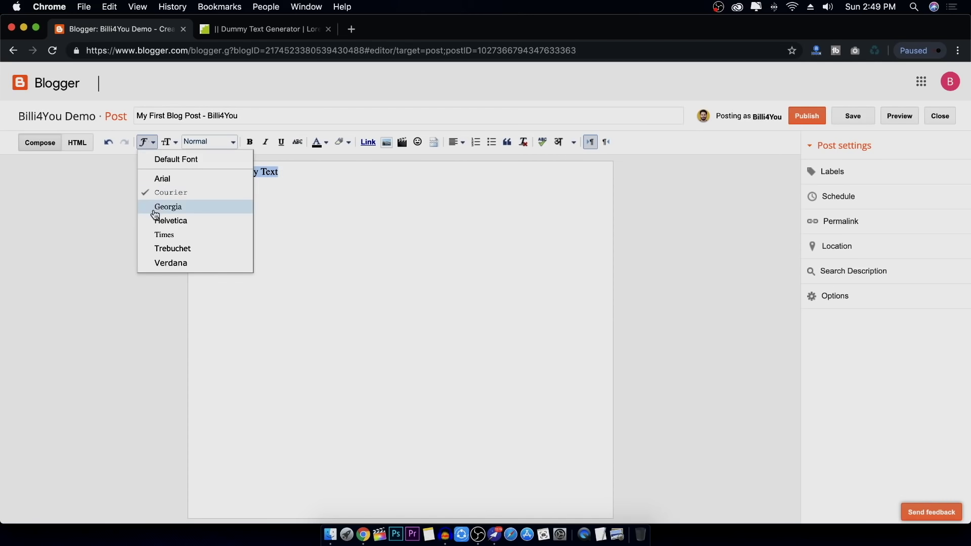
{"action": "left_click", "coordinate": [152, 206]}
{"action": "left_click", "coordinate": [146, 142]}
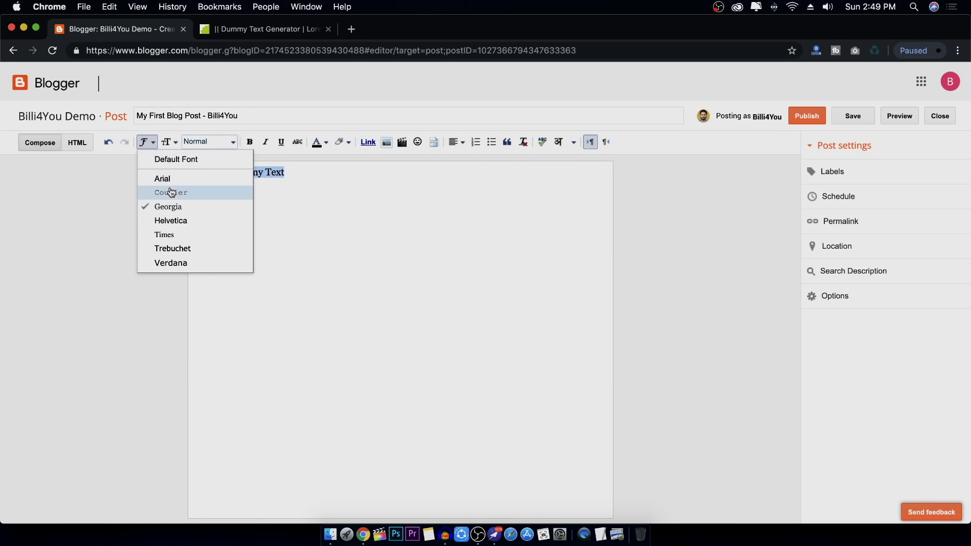
{"action": "left_click", "coordinate": [169, 192]}
{"action": "left_click_drag", "start_coordinate": [230, 193], "coordinate": [183, 192]}
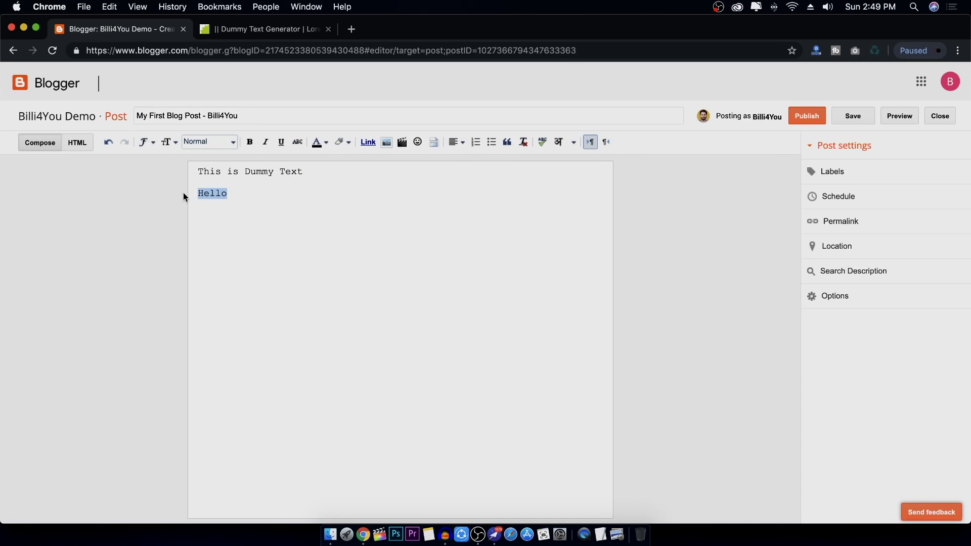
{"action": "left_click", "coordinate": [145, 143]}
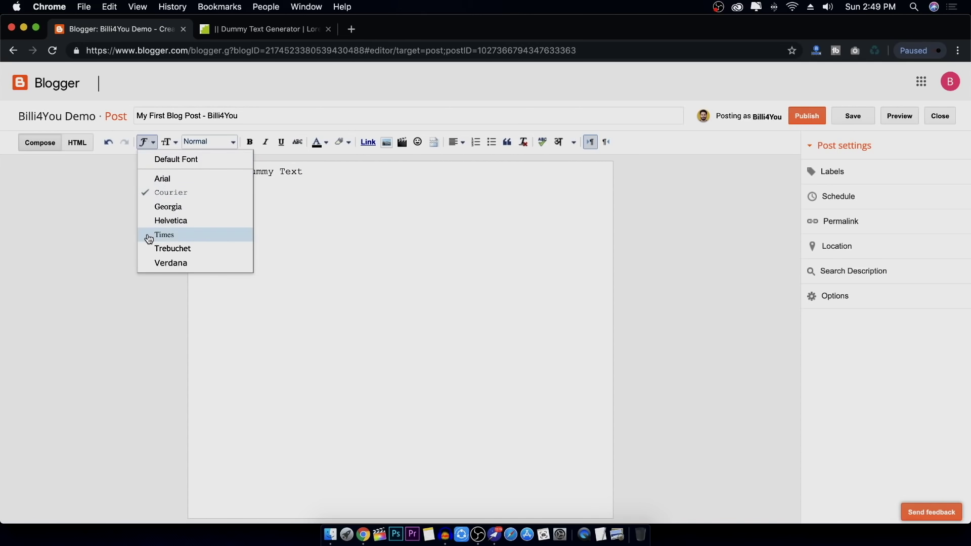
{"action": "left_click", "coordinate": [149, 235]}
{"action": "left_click", "coordinate": [309, 216]}
Set the first line's size to Large after trying Smallest and Largest
{"action": "left_click_drag", "start_coordinate": [321, 172], "coordinate": [174, 167]}
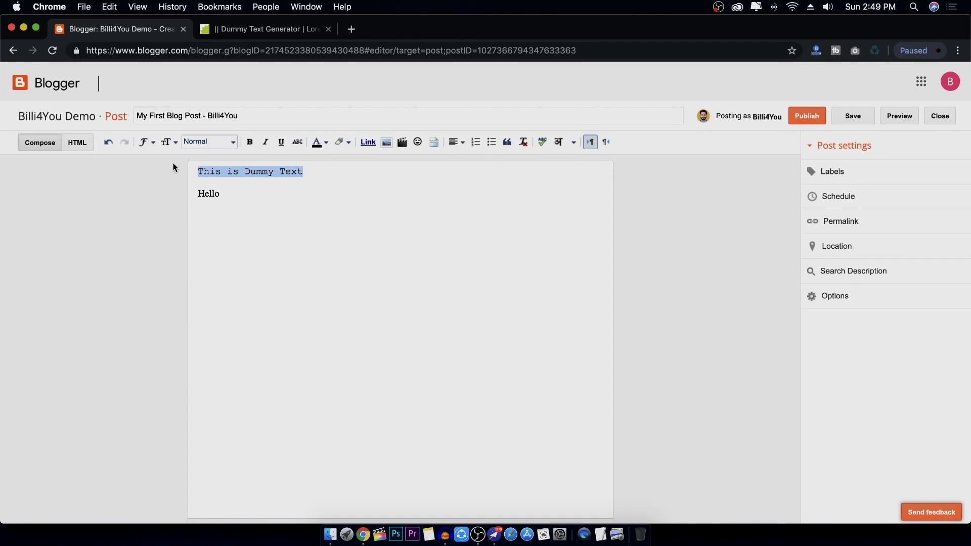
{"action": "left_click", "coordinate": [170, 142]}
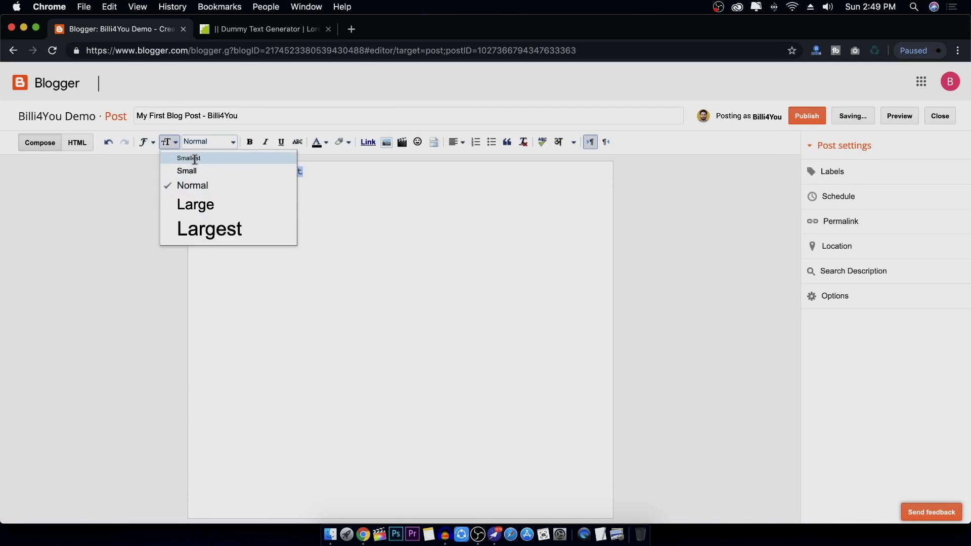
{"action": "left_click", "coordinate": [197, 157]}
{"action": "left_click", "coordinate": [167, 142]}
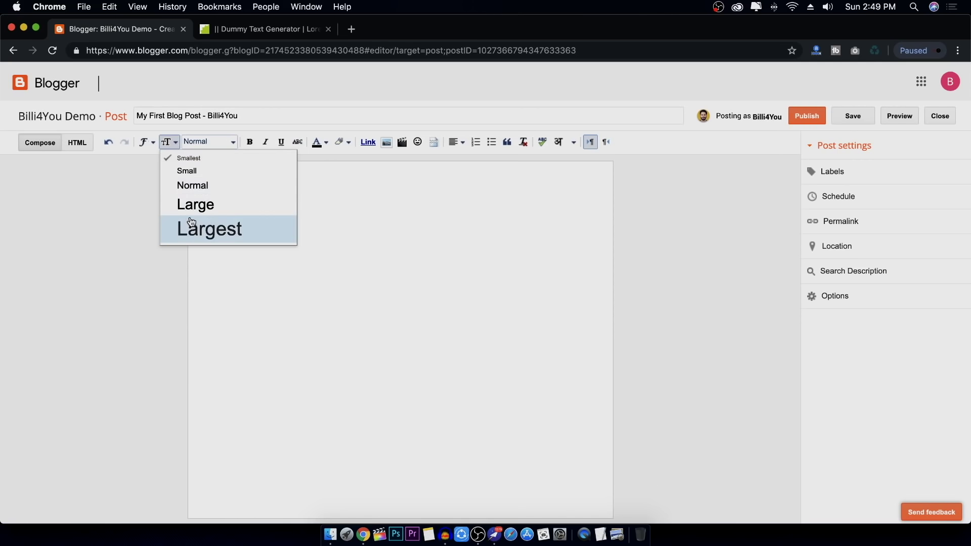
{"action": "left_click", "coordinate": [192, 228]}
{"action": "left_click", "coordinate": [171, 144]}
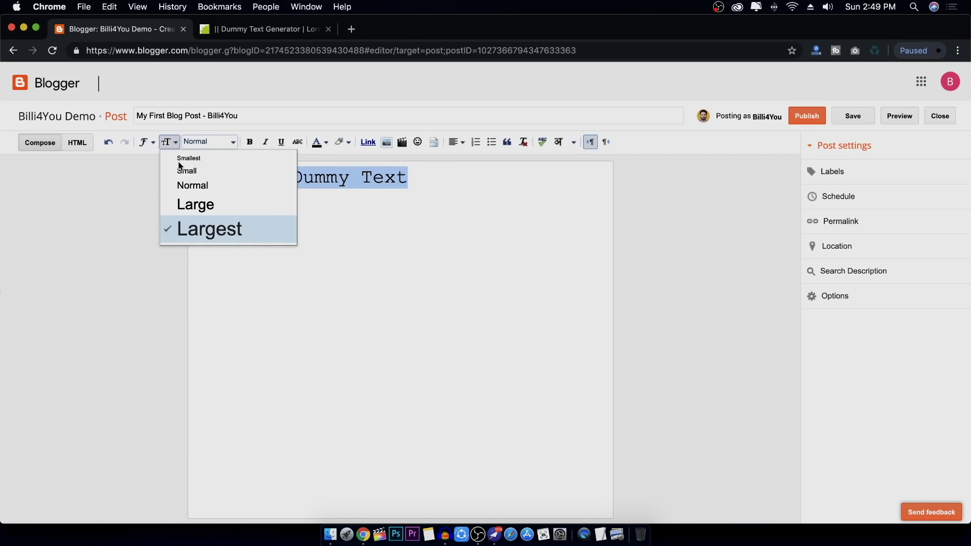
{"action": "left_click", "coordinate": [179, 203]}
{"action": "left_click", "coordinate": [421, 180]}
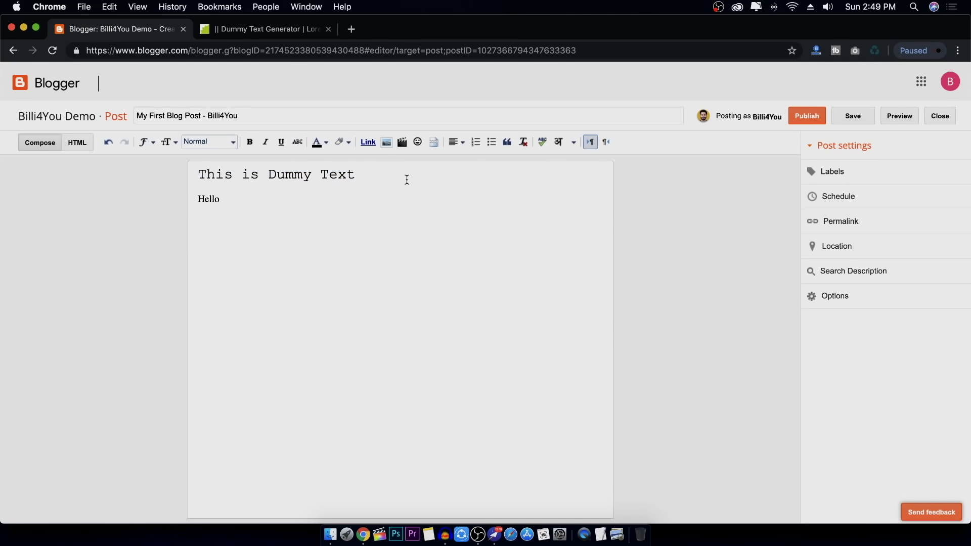
{"action": "left_click_drag", "start_coordinate": [378, 176], "coordinate": [190, 175]}
{"action": "left_click", "coordinate": [208, 143]}
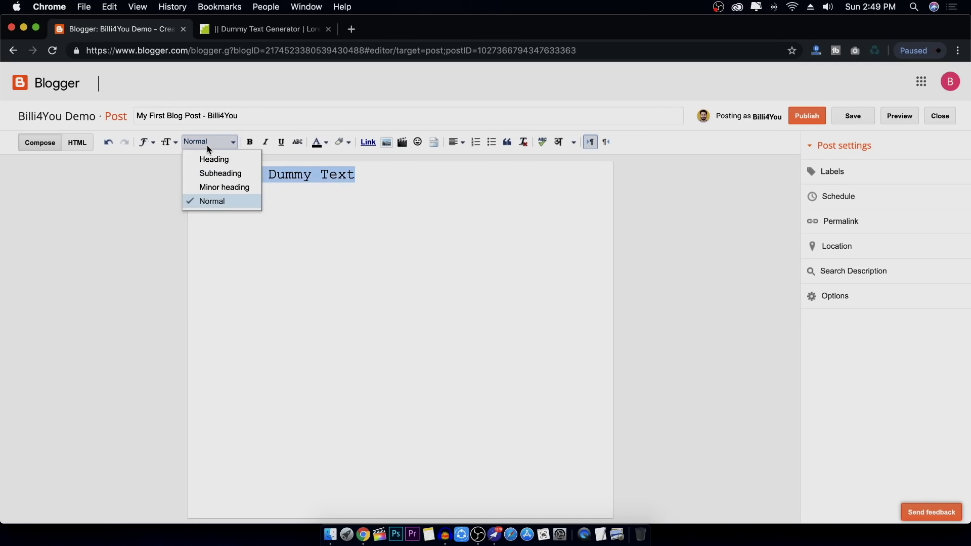
Add a 'Step 1' heading line below 'This is Dummy Text'
{"action": "left_click", "coordinate": [401, 180]}
{"action": "left_click_drag", "start_coordinate": [383, 176], "coordinate": [148, 175]}
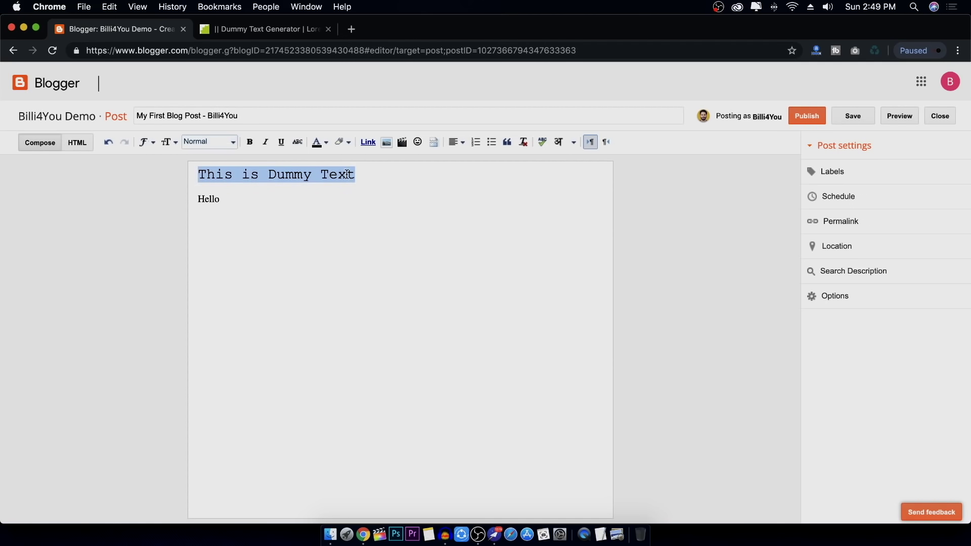
{"action": "left_click", "coordinate": [391, 176]}
{"action": "key", "text": "Return"}
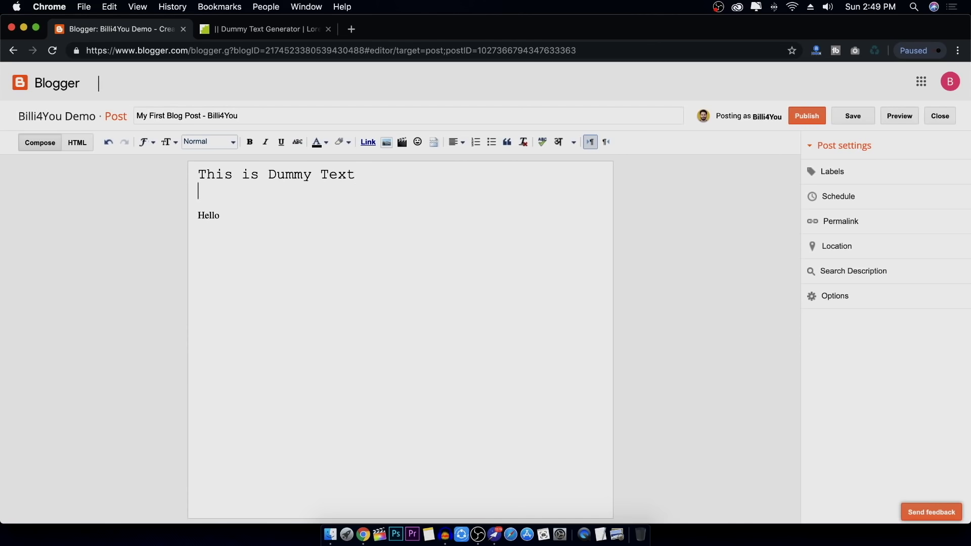
{"action": "left_click", "coordinate": [209, 142]}
{"action": "left_click", "coordinate": [210, 156]}
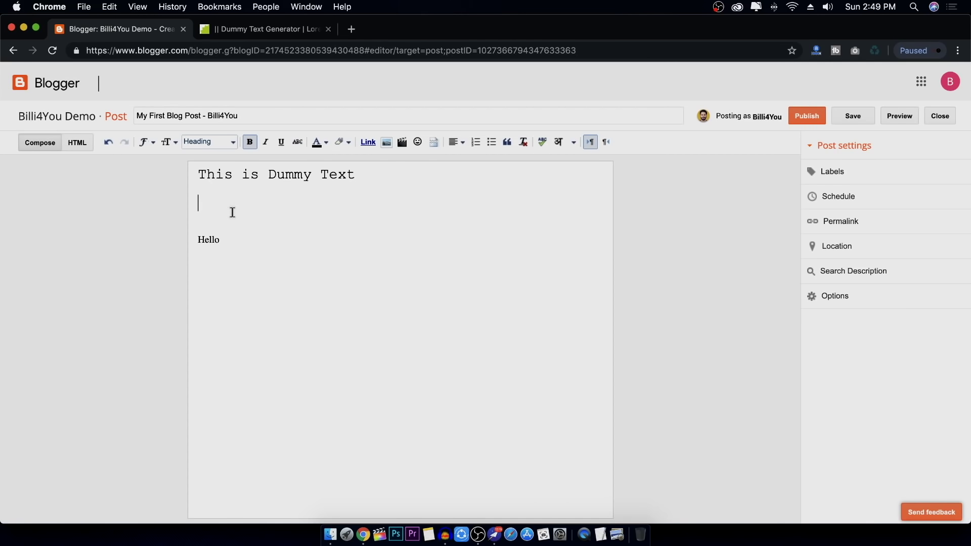
{"action": "type", "text": "Step 1"}
Try subheading and normal formats on 'Step 1', then delete the line
{"action": "left_click_drag", "start_coordinate": [249, 202], "coordinate": [199, 193]}
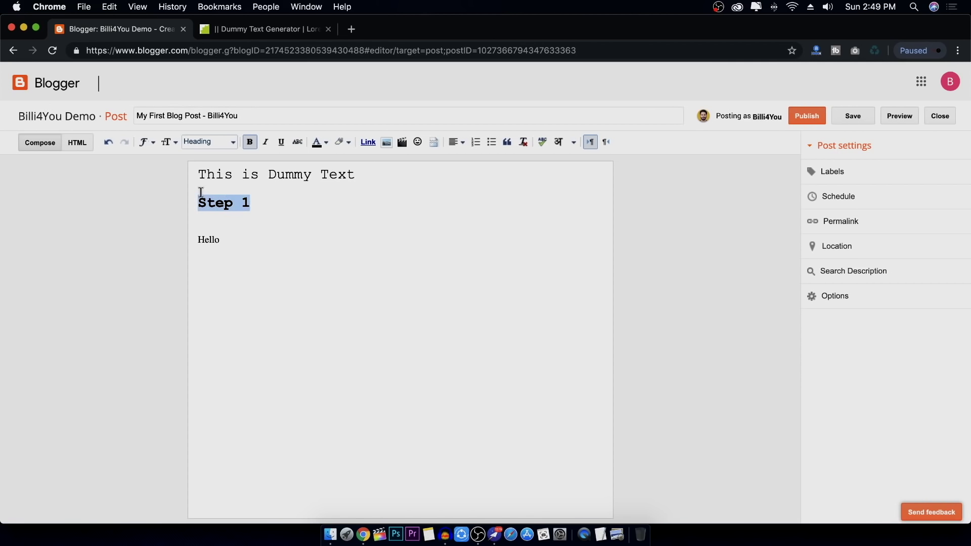
{"action": "left_click", "coordinate": [223, 141]}
{"action": "left_click", "coordinate": [221, 174]}
{"action": "left_click", "coordinate": [220, 140]}
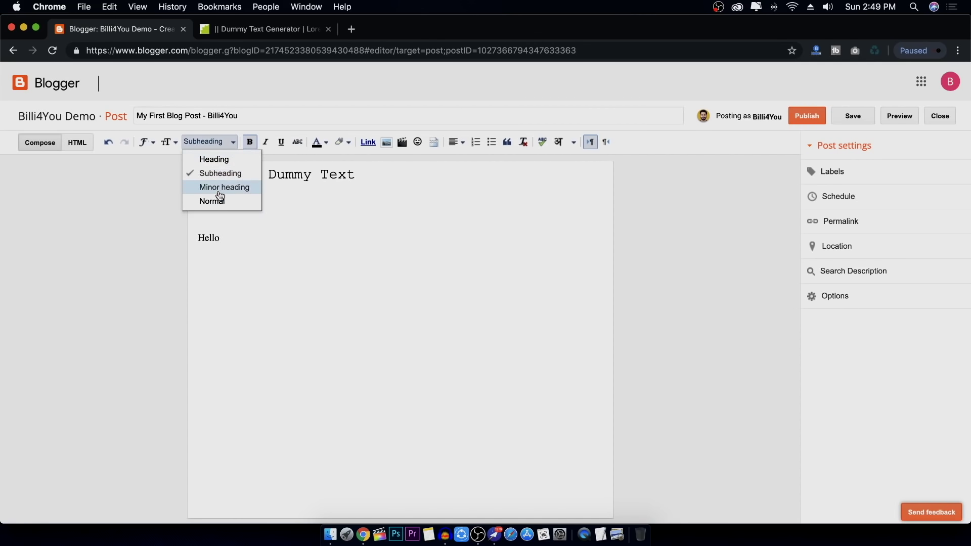
{"action": "left_click", "coordinate": [231, 201]}
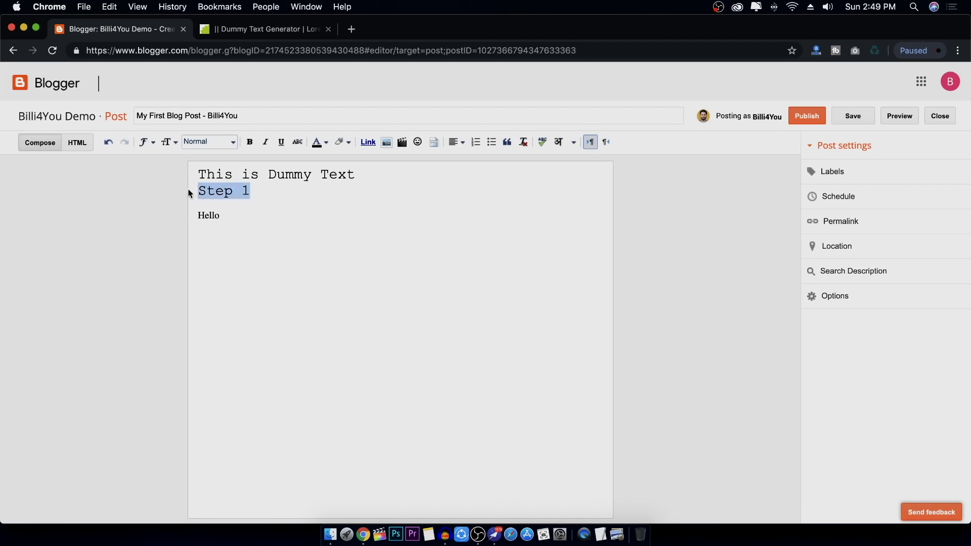
{"action": "key", "text": "BackSpace"}
{"action": "key", "text": "BackSpace"}
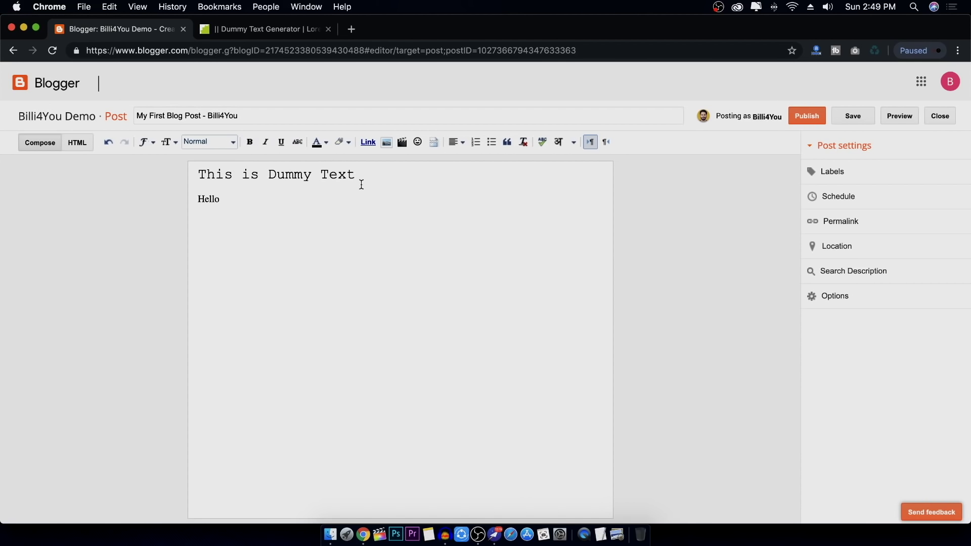
Make 'Text' bold and 'is' italic in the first line
{"action": "left_click_drag", "start_coordinate": [356, 174], "coordinate": [320, 176]}
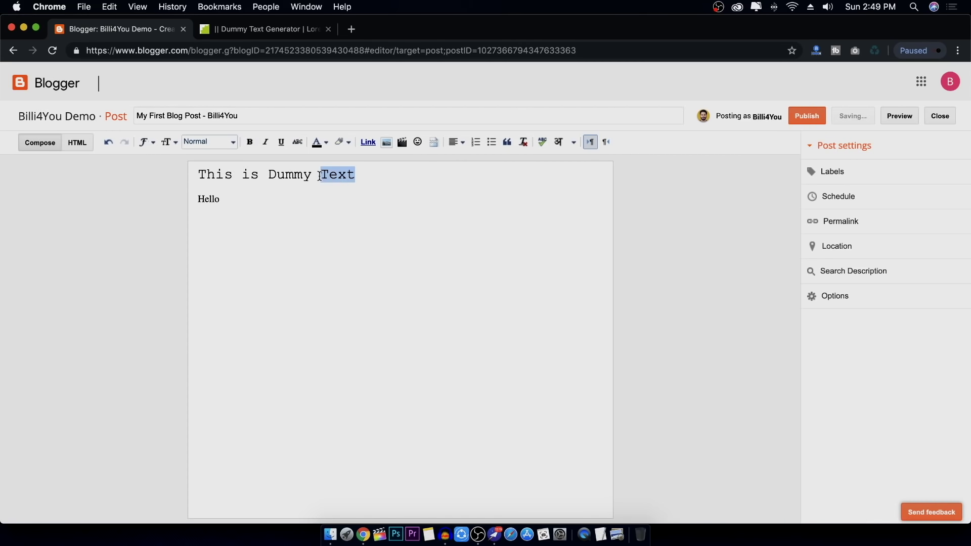
{"action": "left_click", "coordinate": [250, 141]}
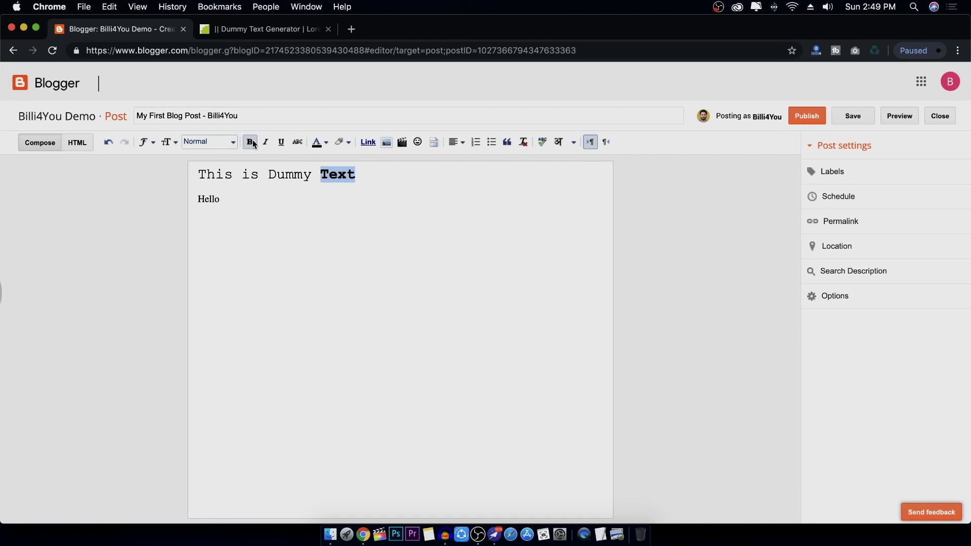
{"action": "double_click", "coordinate": [254, 174]}
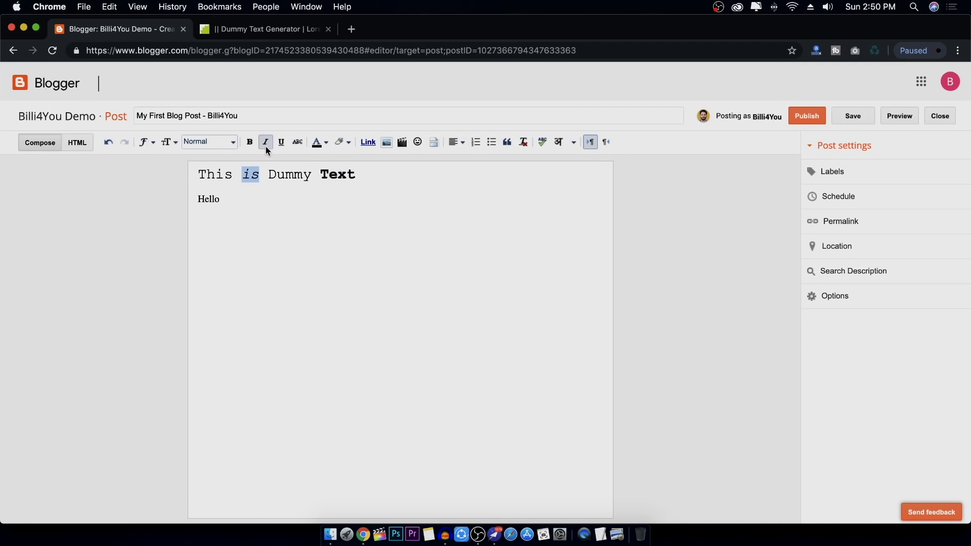
{"action": "left_click", "coordinate": [346, 172]}
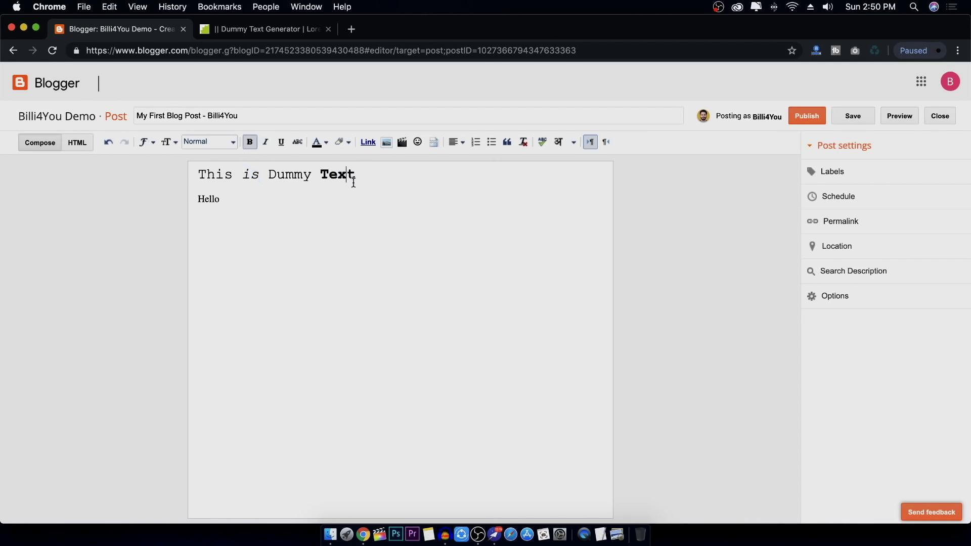
{"action": "left_click", "coordinate": [368, 174]}
Colour the words 'Text' and 'is' red
{"action": "left_click_drag", "start_coordinate": [356, 174], "coordinate": [319, 174]}
{"action": "left_click", "coordinate": [326, 143]}
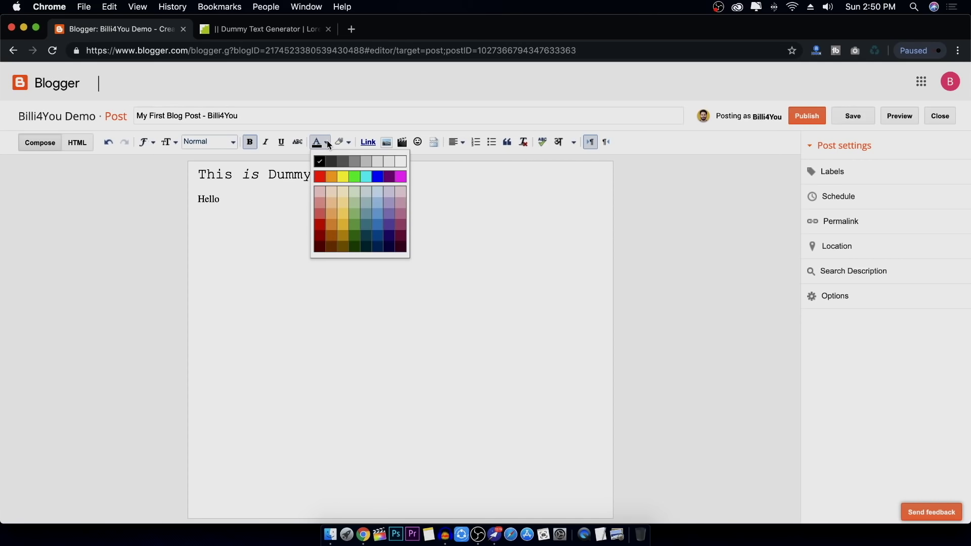
{"action": "left_click", "coordinate": [321, 177]}
{"action": "left_click", "coordinate": [301, 175]}
{"action": "left_click_drag", "start_coordinate": [259, 173], "coordinate": [238, 177]}
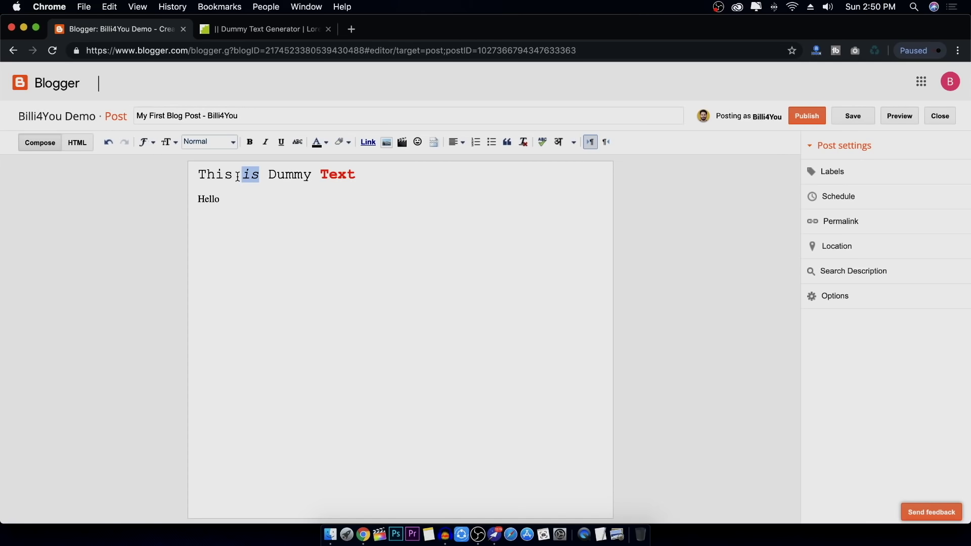
{"action": "left_click", "coordinate": [319, 144]}
{"action": "left_click", "coordinate": [324, 178]}
Add and then remove a red background highlight on 'Dummy'
{"action": "left_click_drag", "start_coordinate": [312, 174], "coordinate": [268, 175]}
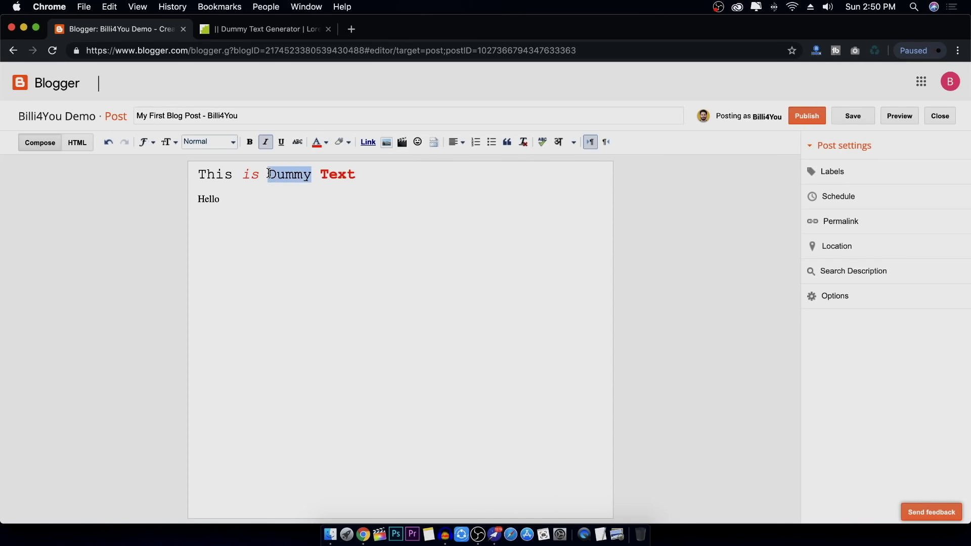
{"action": "left_click", "coordinate": [342, 144]}
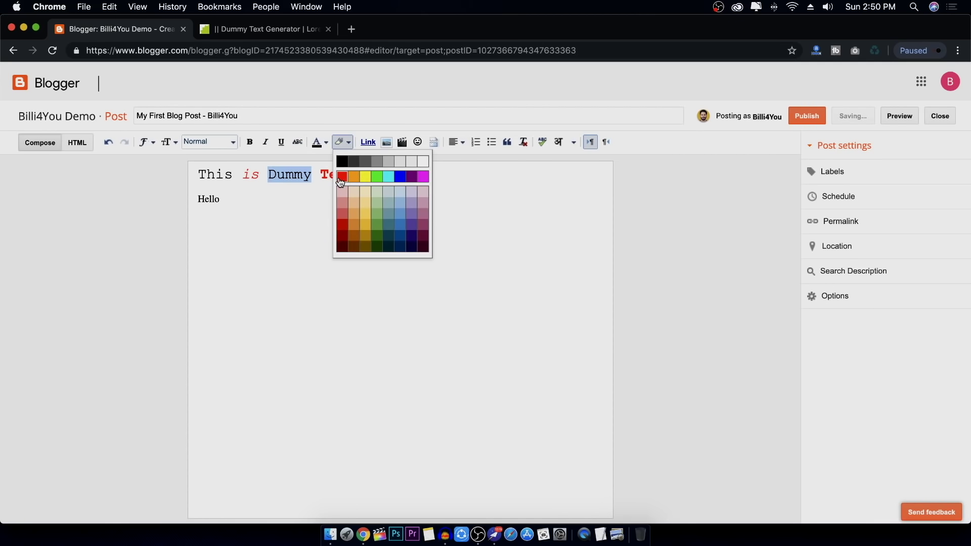
{"action": "left_click", "coordinate": [343, 176]}
{"action": "left_click_drag", "start_coordinate": [313, 176], "coordinate": [267, 175]}
{"action": "left_click", "coordinate": [343, 143]}
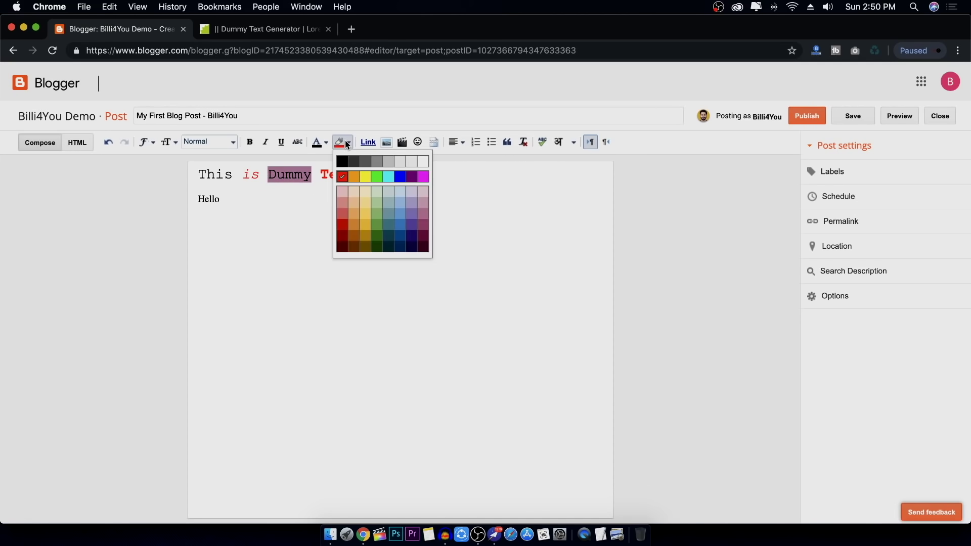
{"action": "left_click", "coordinate": [422, 162]}
{"action": "left_click", "coordinate": [384, 177]}
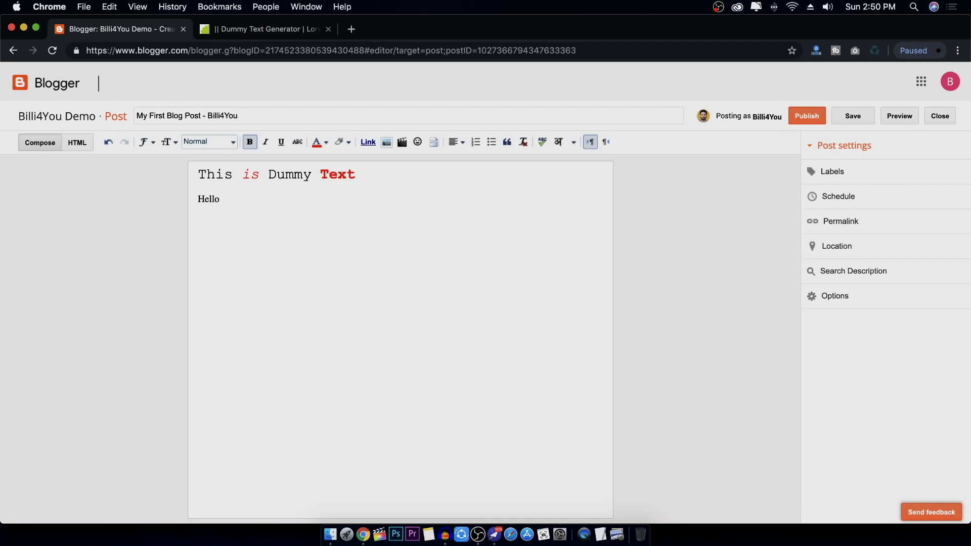
{"action": "type", "text": "Subscribe"}
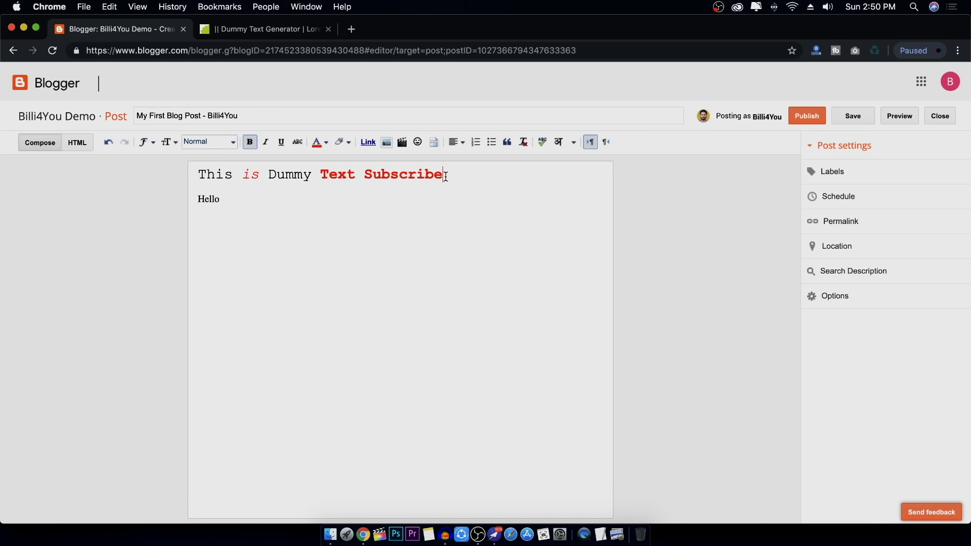
{"action": "left_click_drag", "start_coordinate": [445, 175], "coordinate": [366, 177]}
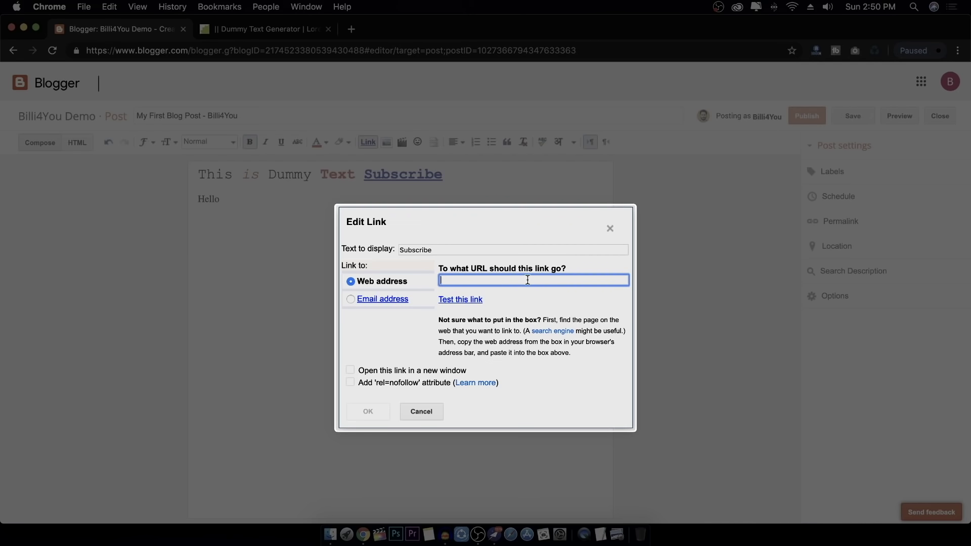
{"action": "type", "text": "https://"}
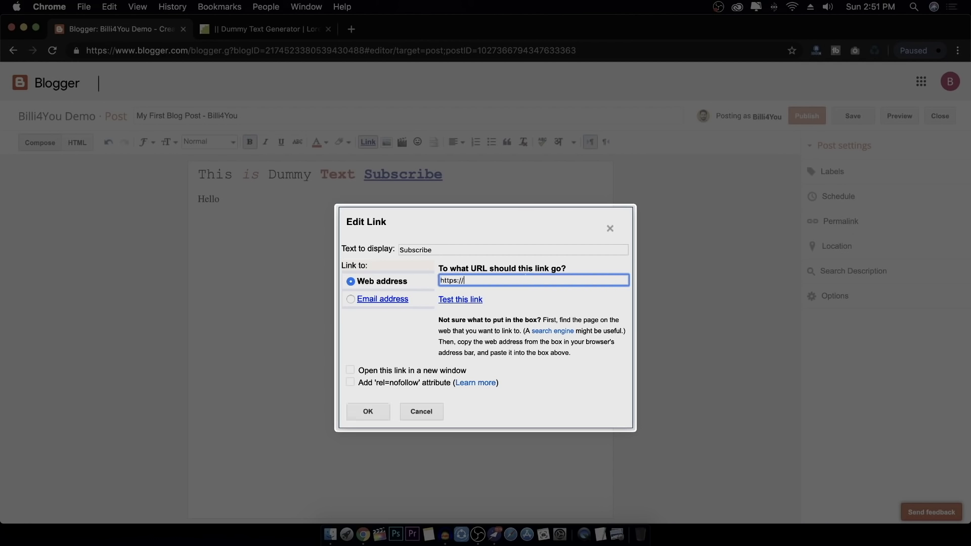
{"action": "type", "text": "youtube.com/billi4you"}
{"action": "left_click", "coordinate": [351, 299]}
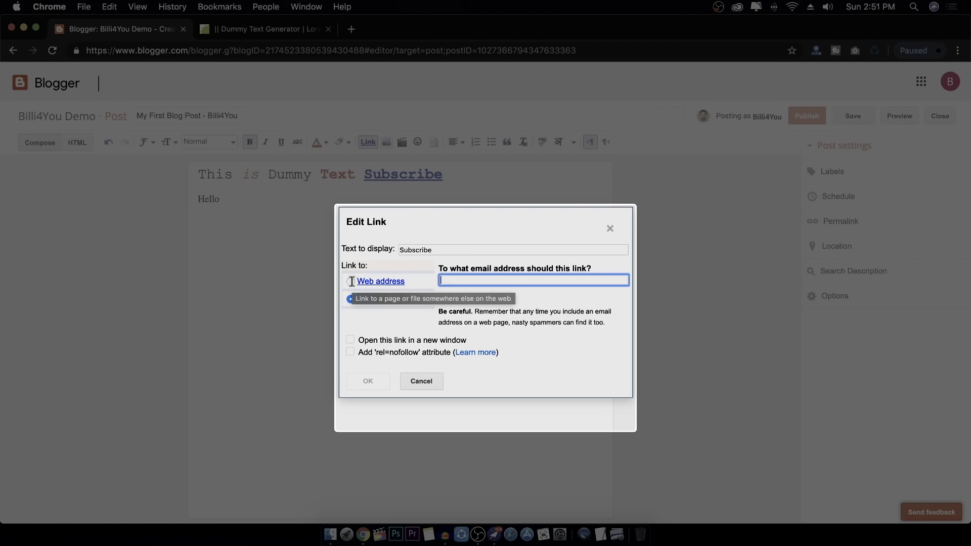
{"action": "left_click", "coordinate": [350, 282]}
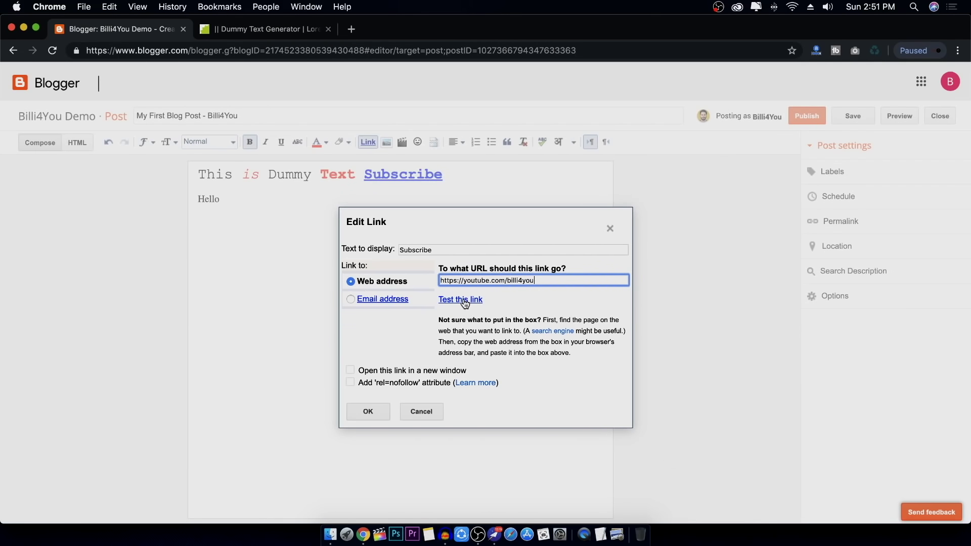
{"action": "left_click", "coordinate": [464, 302]}
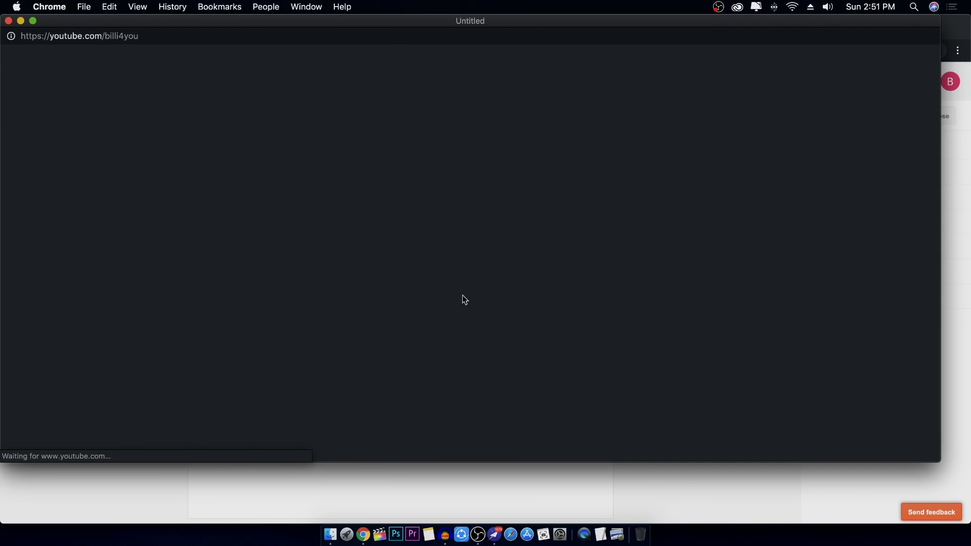
{"action": "left_click_drag", "start_coordinate": [454, 26], "coordinate": [462, 56]}
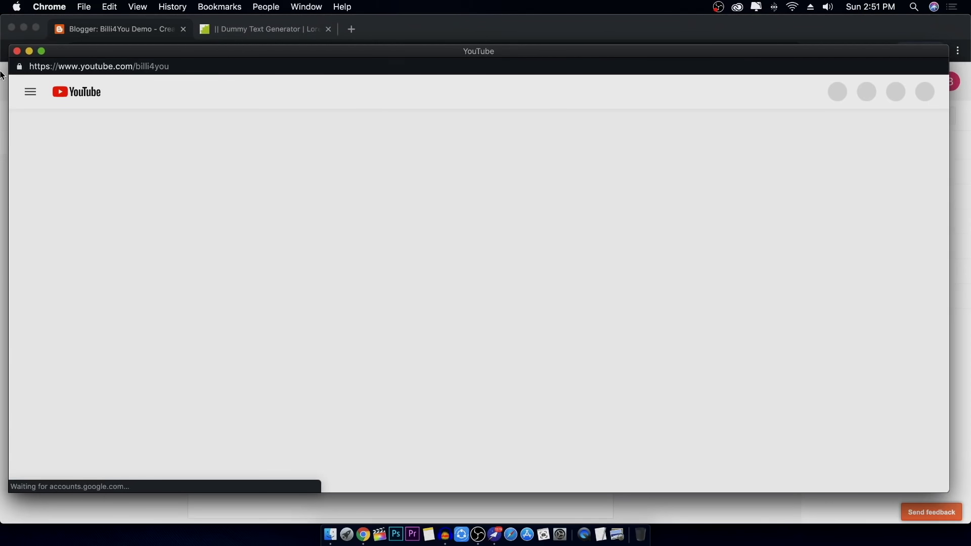
{"action": "left_click", "coordinate": [16, 51]}
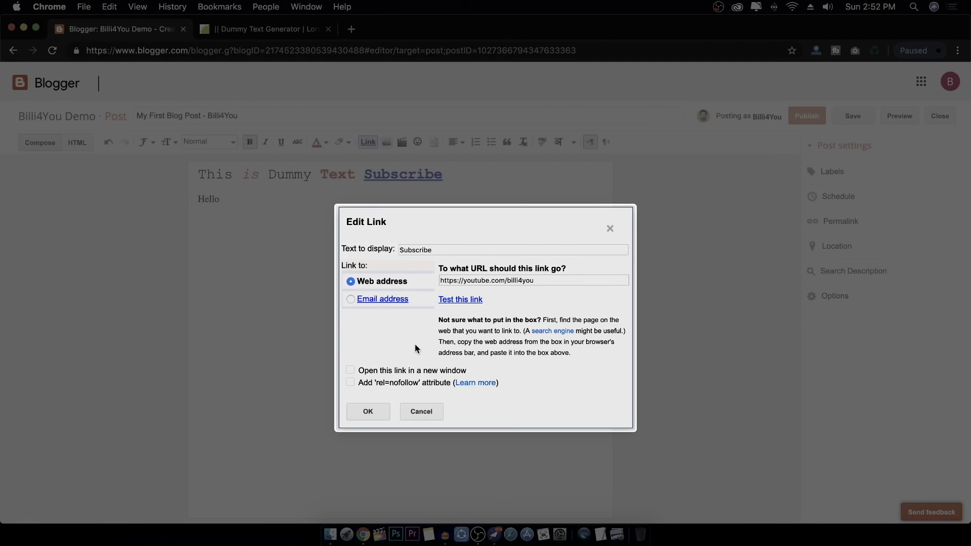
Set the Subscribe link to open in a new window and apply it
{"action": "left_click", "coordinate": [351, 370]}
{"action": "left_click", "coordinate": [350, 370]}
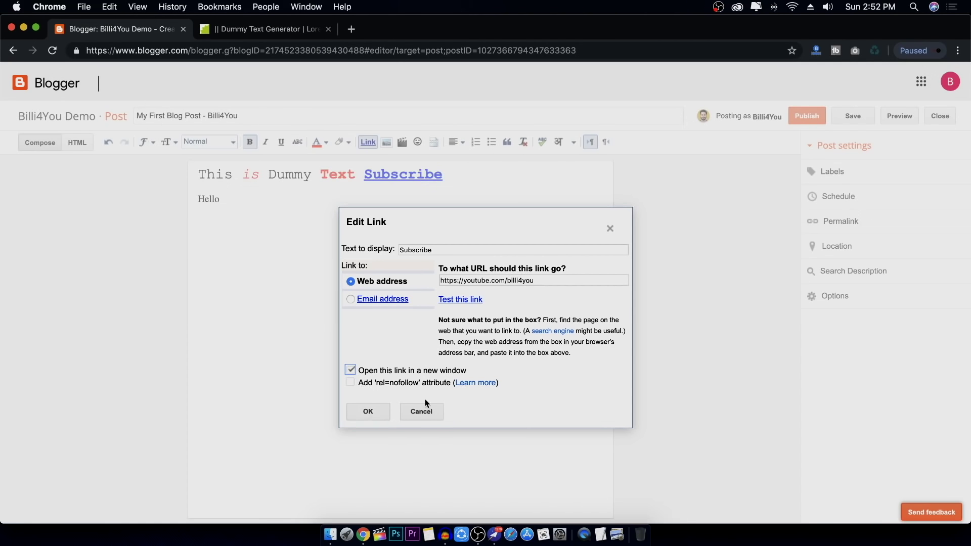
{"action": "left_click", "coordinate": [367, 414]}
{"action": "left_click", "coordinate": [450, 240]}
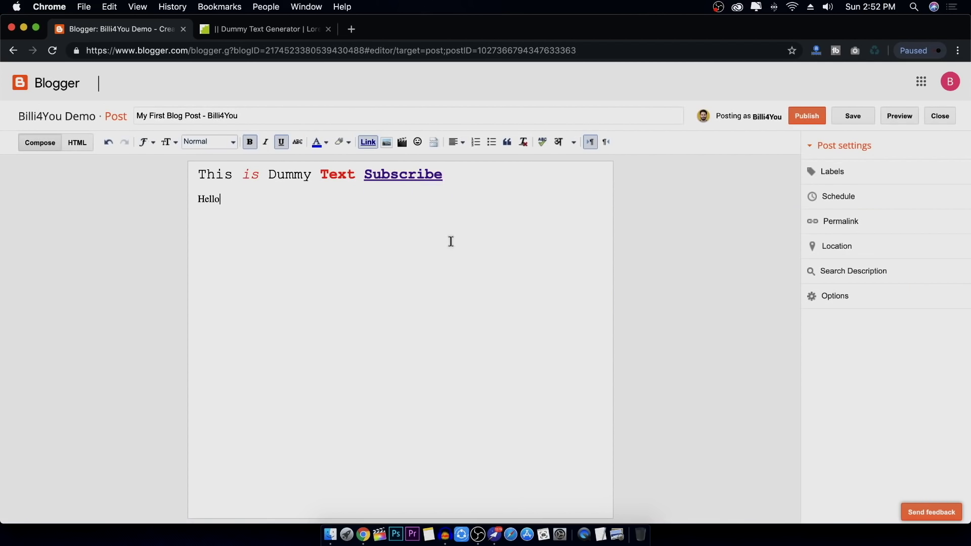
Check the Subscribe link, delete 'Hello', and start an empty line below the heading
{"action": "left_click", "coordinate": [411, 173]}
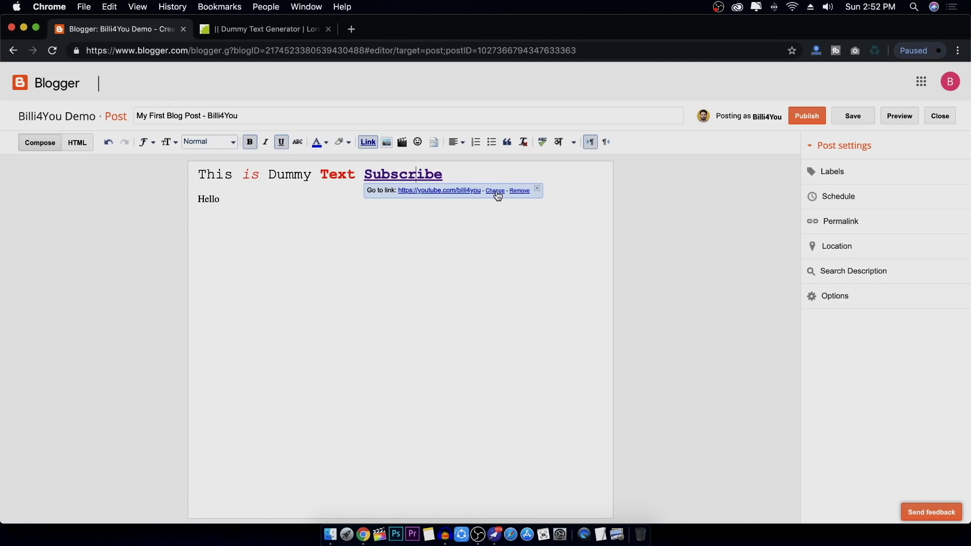
{"action": "left_click", "coordinate": [482, 223]}
{"action": "left_click", "coordinate": [482, 172]}
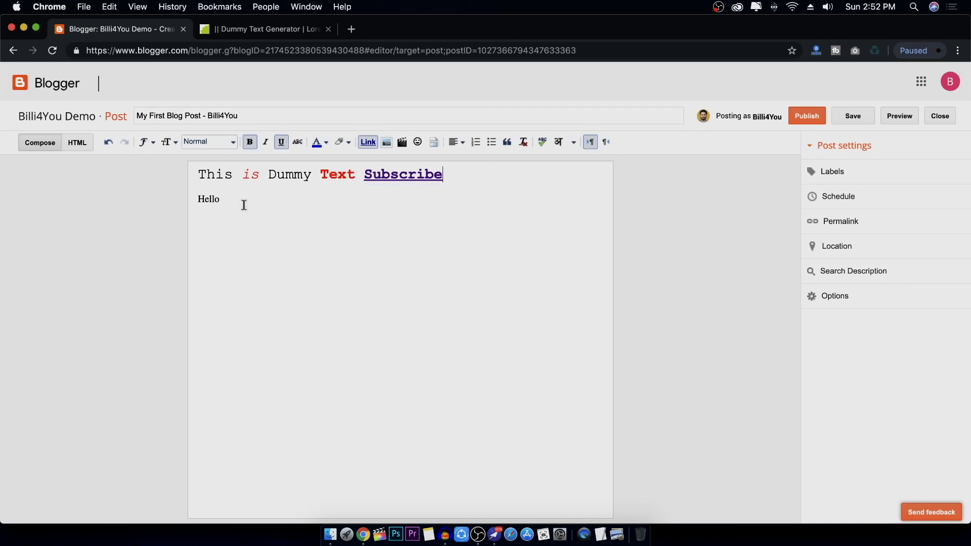
{"action": "left_click_drag", "start_coordinate": [243, 204], "coordinate": [168, 204]}
{"action": "key", "text": "BackSpace"}
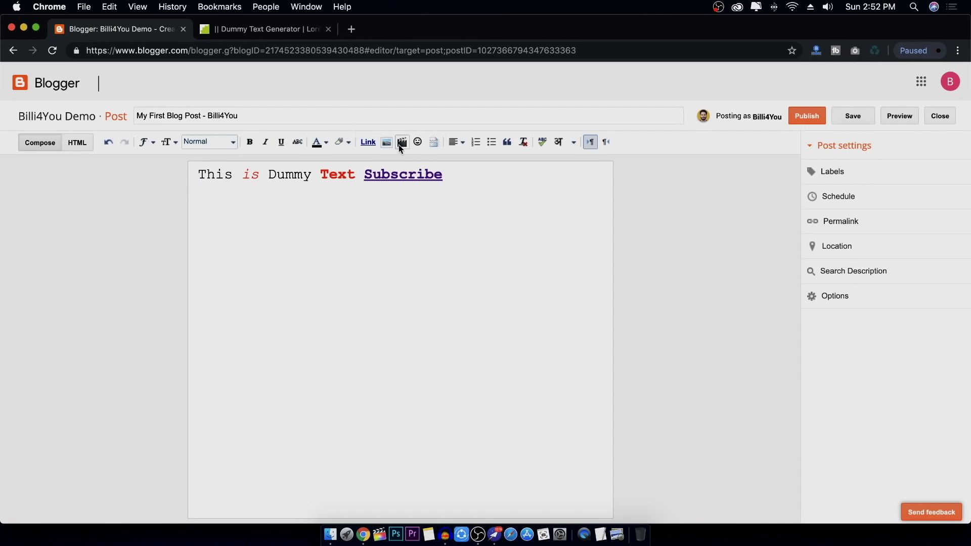
{"action": "key", "text": "BackSpace"}
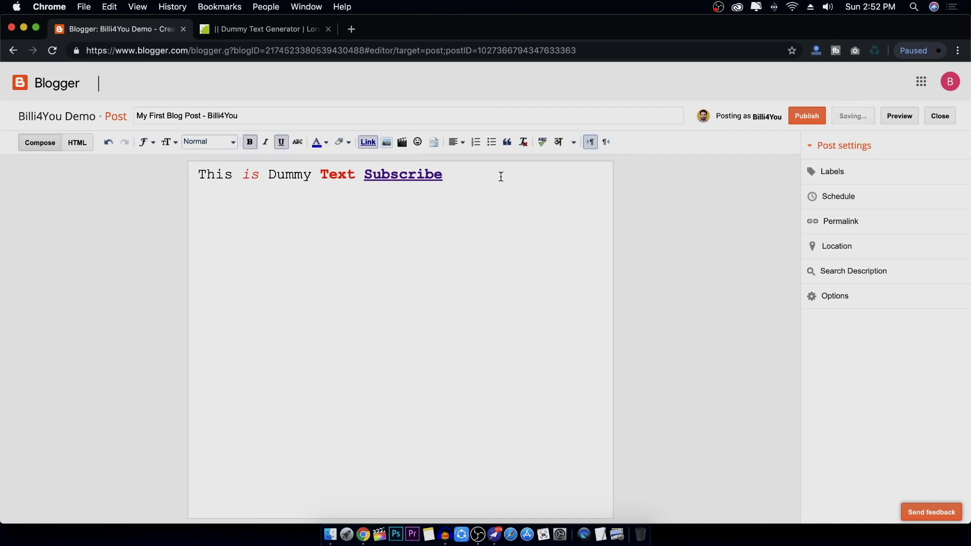
{"action": "key", "text": "Return"}
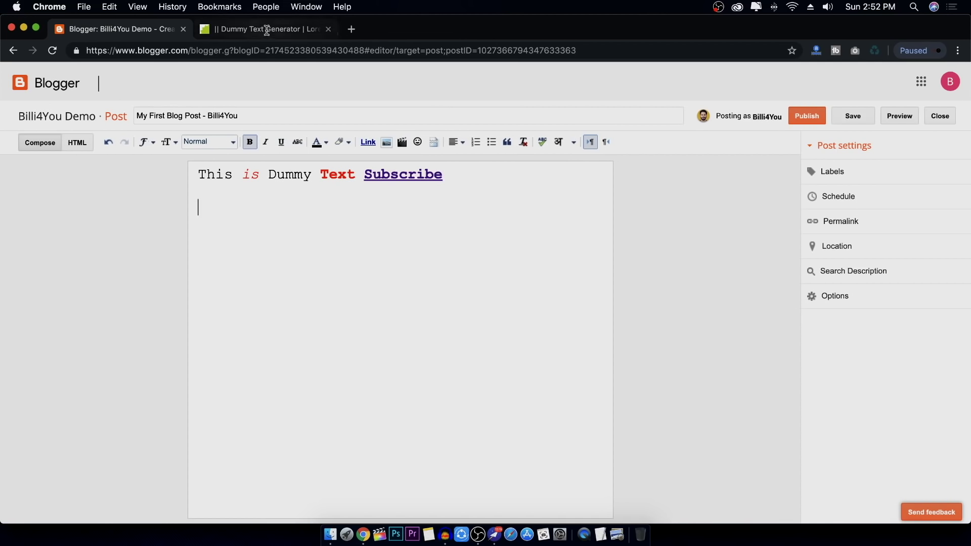
Copy the five 'Far far away' dummy paragraphs, paste them below the heading, and select them
{"action": "left_click", "coordinate": [266, 29]}
{"action": "left_click", "coordinate": [631, 151]}
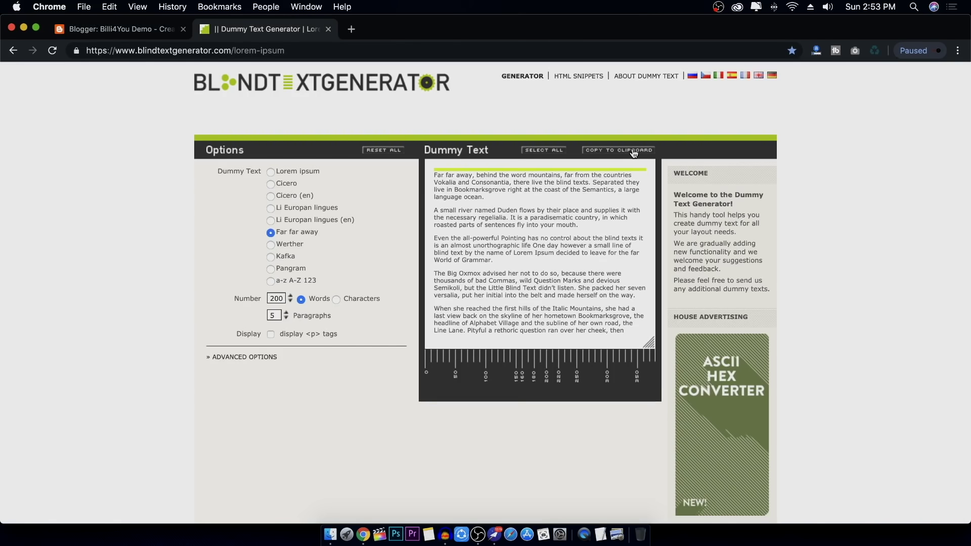
{"action": "left_click", "coordinate": [118, 30]}
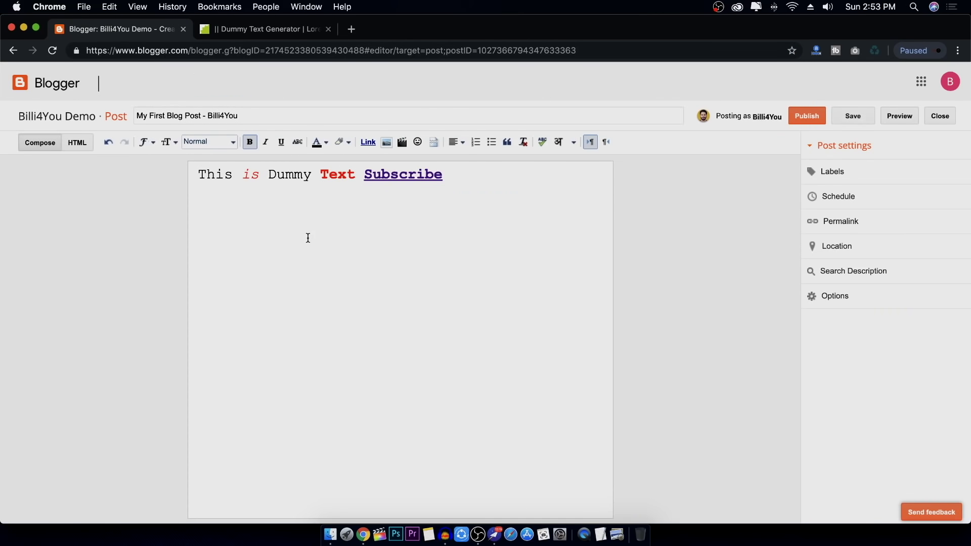
{"action": "key", "text": "super+v"}
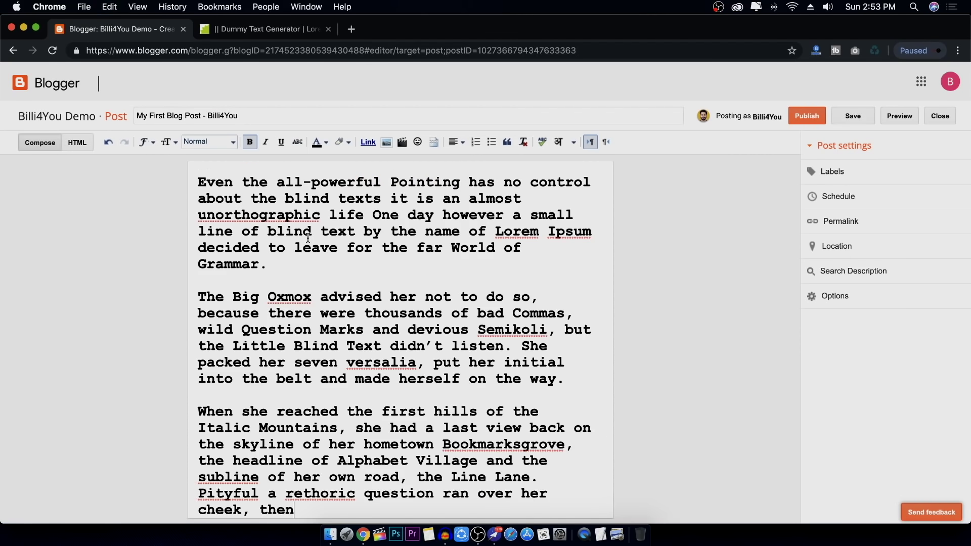
{"action": "scroll", "coordinate": [306, 240], "scroll_direction": "up", "scroll_amount": 5}
{"action": "left_click_drag", "start_coordinate": [199, 206], "coordinate": [409, 545]}
Set the selected dummy paragraphs to Normal size in the Times font
{"action": "left_click", "coordinate": [220, 142]}
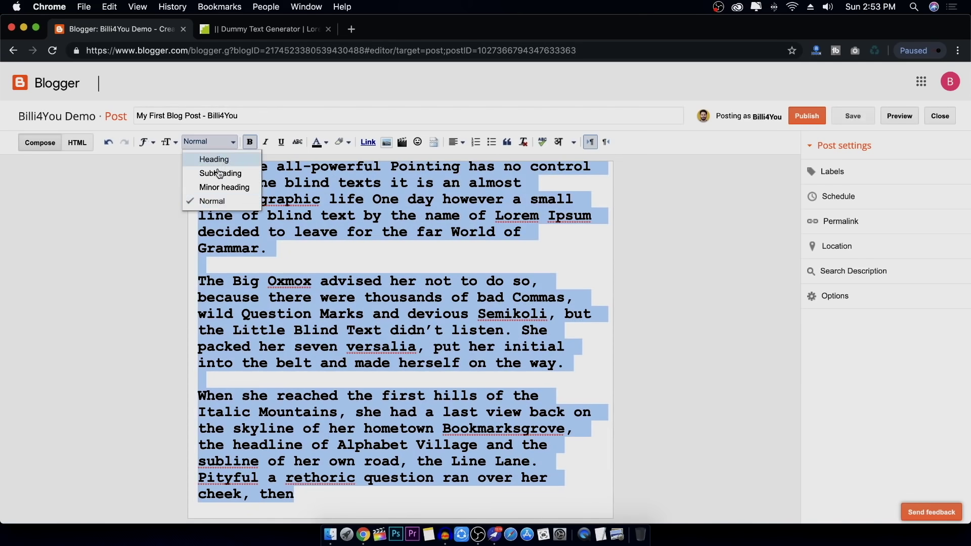
{"action": "left_click", "coordinate": [214, 202]}
{"action": "left_click", "coordinate": [168, 142]}
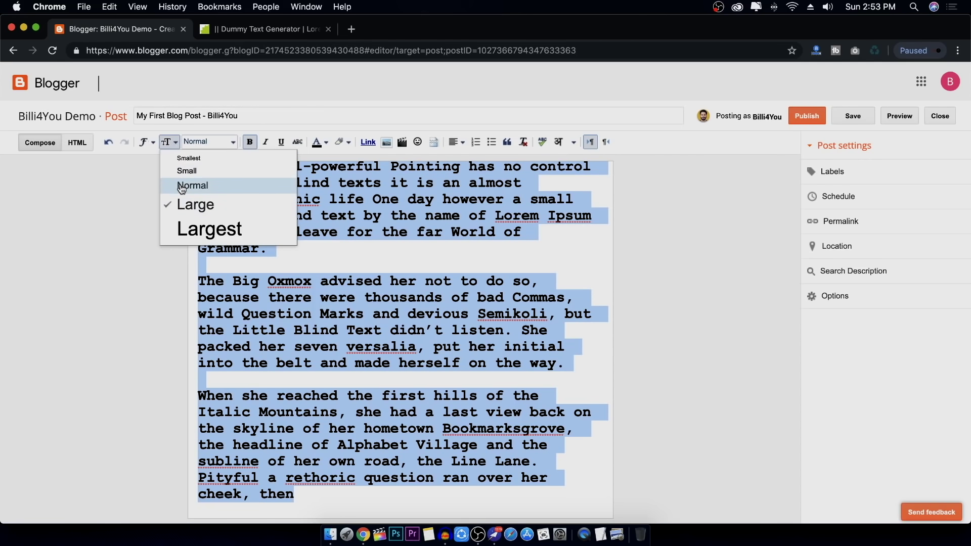
{"action": "left_click", "coordinate": [191, 182]}
{"action": "left_click", "coordinate": [155, 143]}
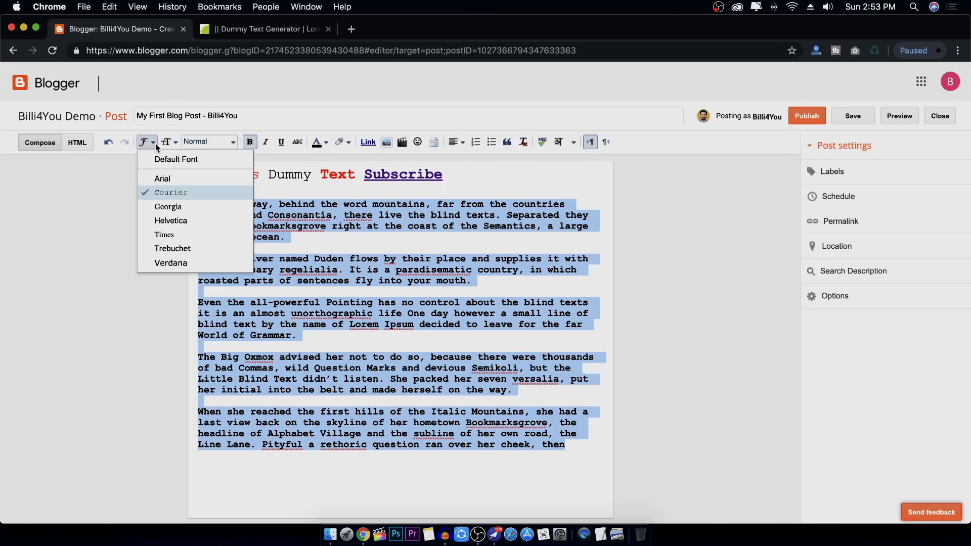
{"action": "left_click", "coordinate": [168, 233]}
Remove bold from the paragraphs and add an empty line after 'language ocean.'
{"action": "left_click", "coordinate": [382, 225]}
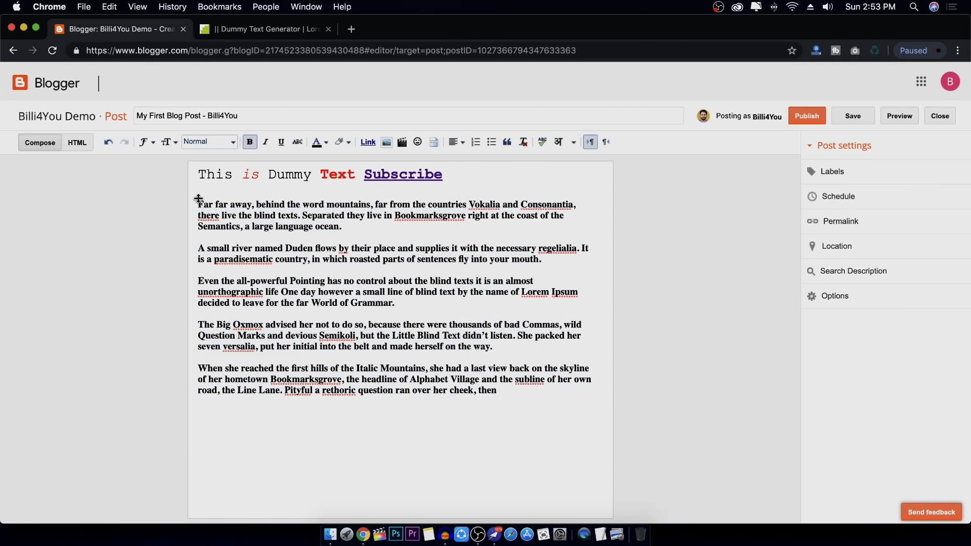
{"action": "left_click_drag", "start_coordinate": [199, 195], "coordinate": [556, 402]}
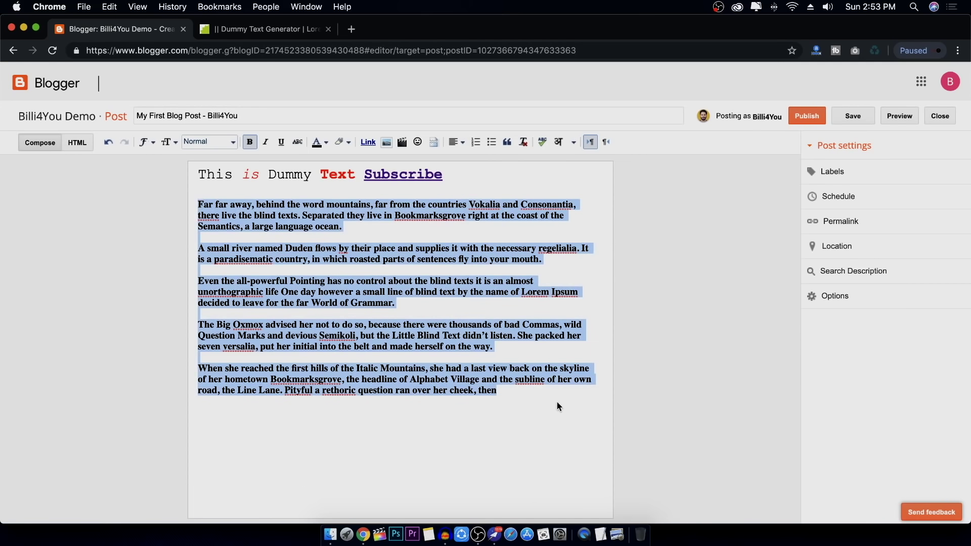
{"action": "left_click", "coordinate": [250, 143]}
{"action": "left_click", "coordinate": [289, 209]}
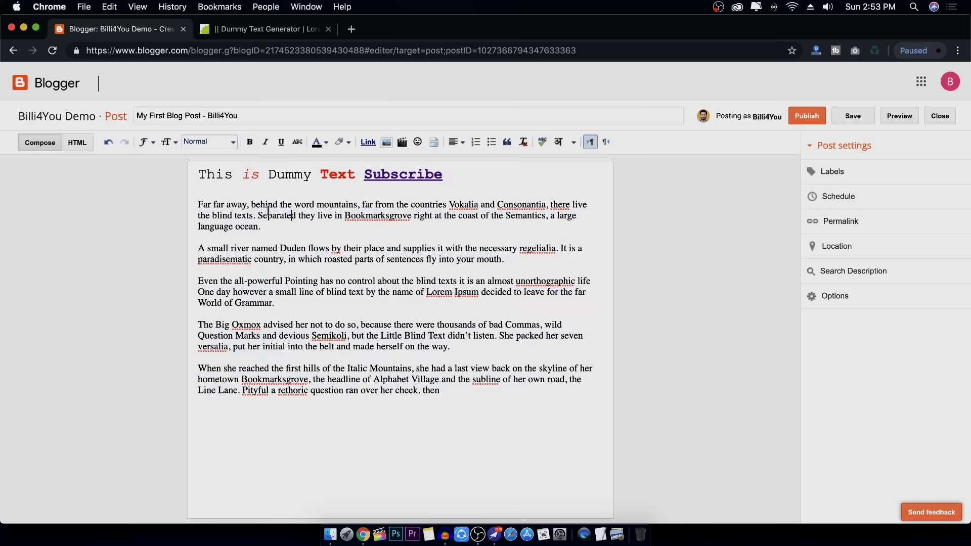
{"action": "left_click", "coordinate": [433, 226]}
{"action": "key", "text": "Return"}
{"action": "key", "text": "Return"}
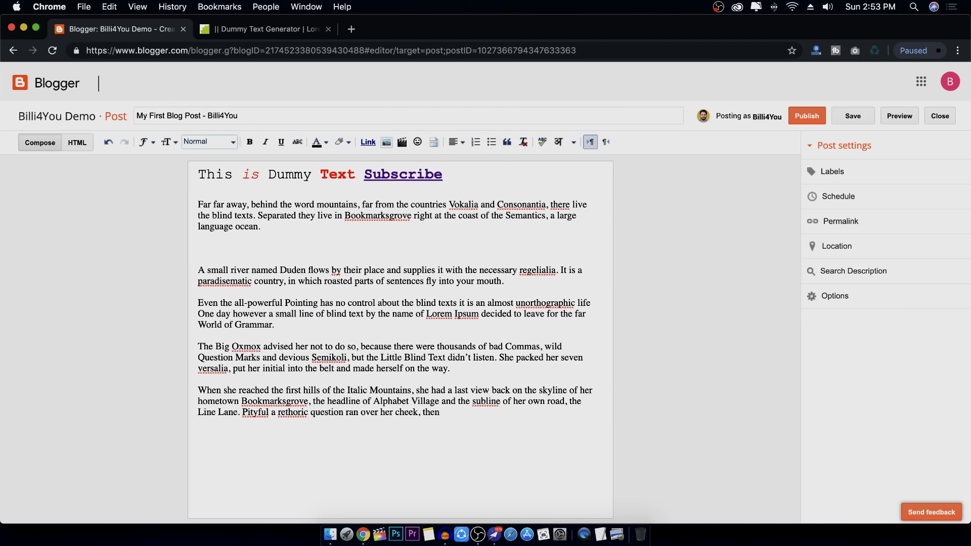
{"action": "left_click", "coordinate": [386, 142]}
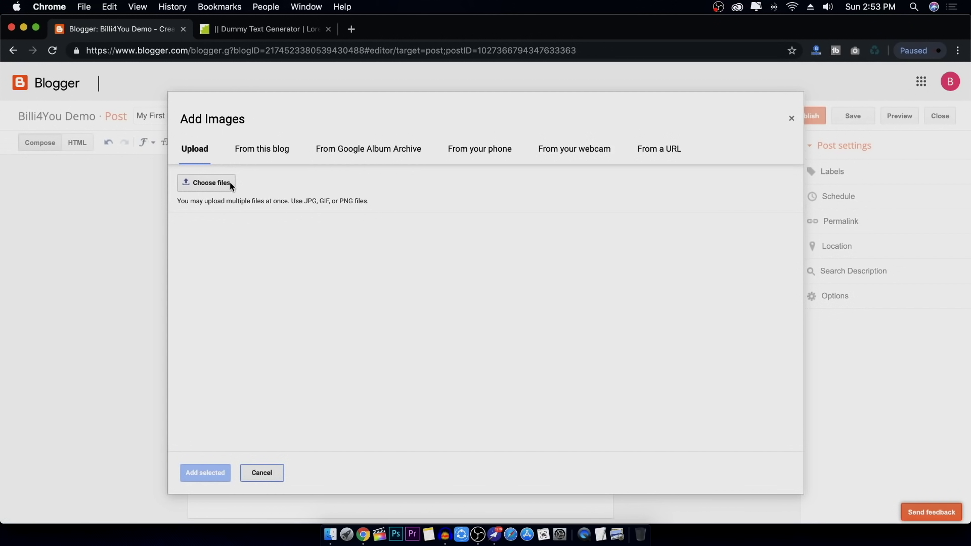
Upload Photoshop.jpg from the computer and add it to the post below the first paragraph
{"action": "left_click", "coordinate": [276, 150]}
{"action": "left_click", "coordinate": [206, 152]}
{"action": "left_click", "coordinate": [270, 150]}
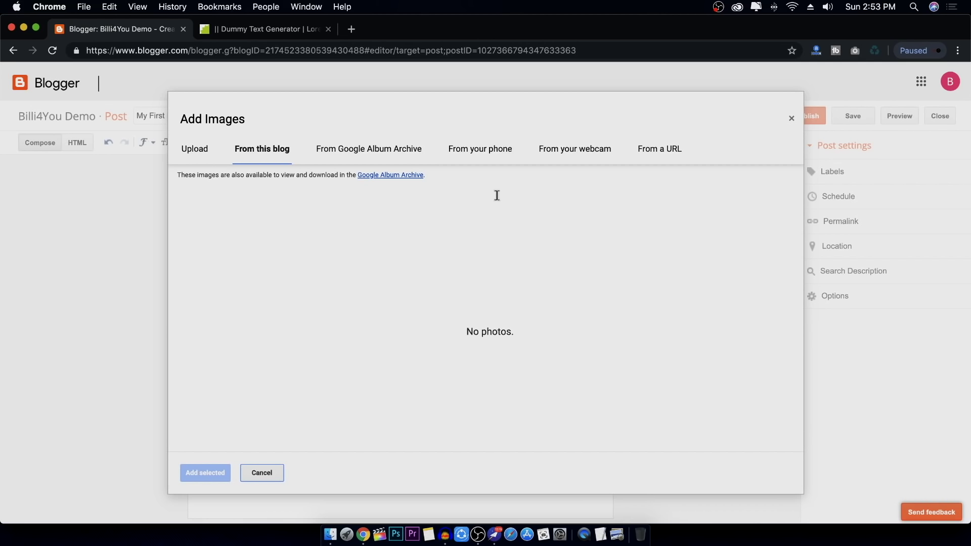
{"action": "left_click", "coordinate": [662, 150]}
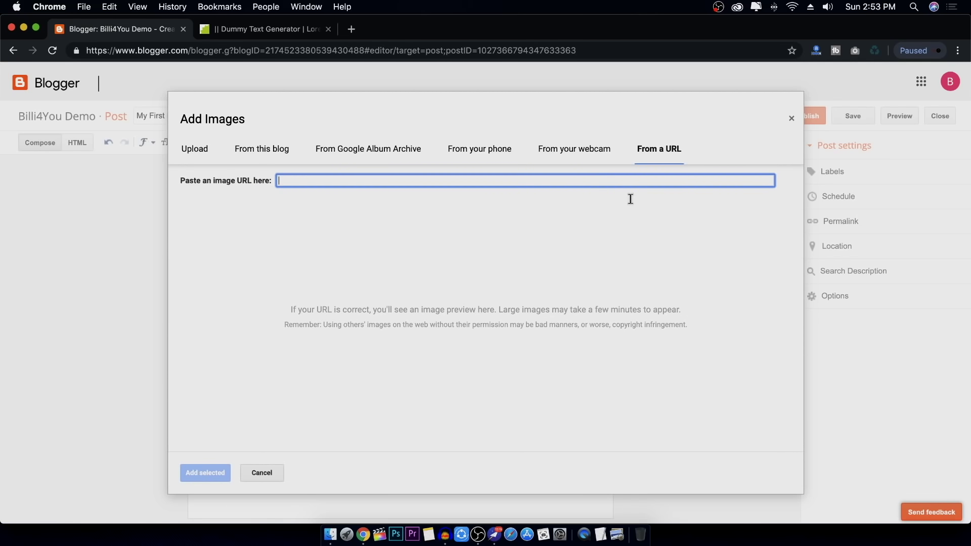
{"action": "left_click", "coordinate": [196, 151]}
{"action": "left_click", "coordinate": [207, 183]}
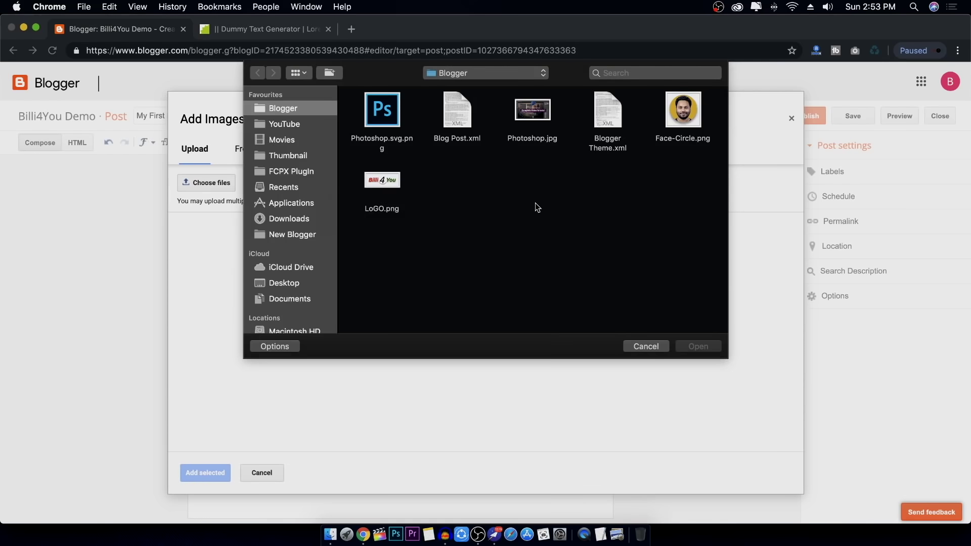
{"action": "left_click", "coordinate": [540, 114]}
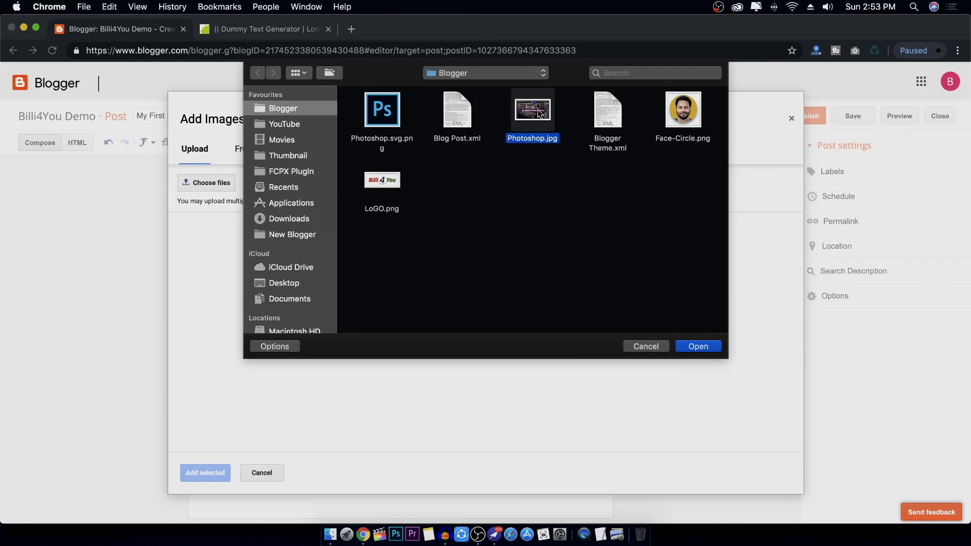
{"action": "left_click", "coordinate": [702, 347]}
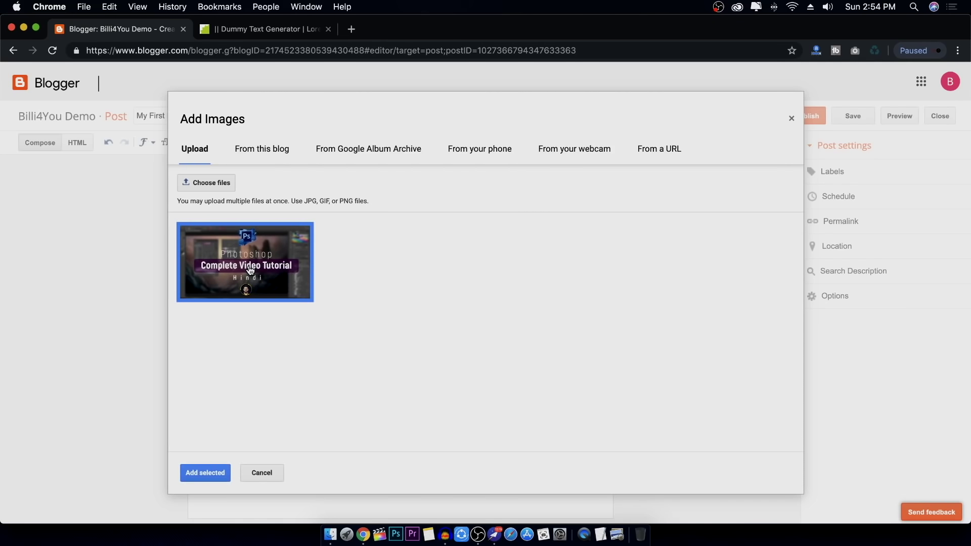
{"action": "left_click", "coordinate": [209, 473]}
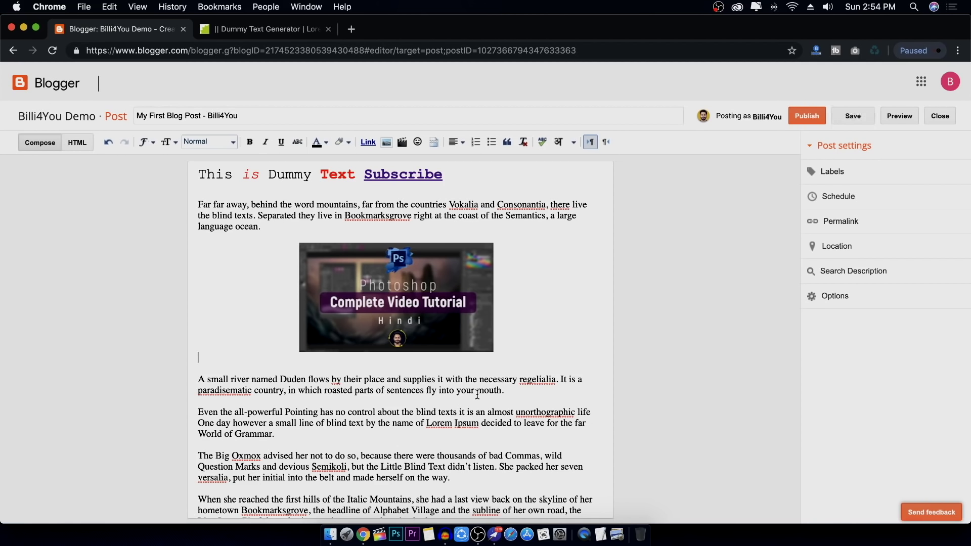
Resize the Photoshop image, trying Small, Original and X-Large before settling on Large
{"action": "left_click", "coordinate": [412, 302]}
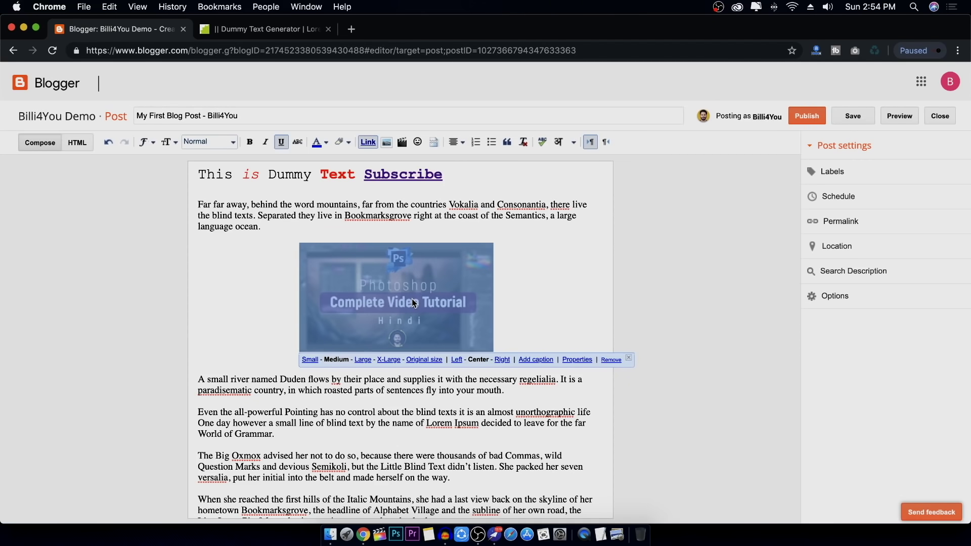
{"action": "left_click", "coordinate": [309, 360]}
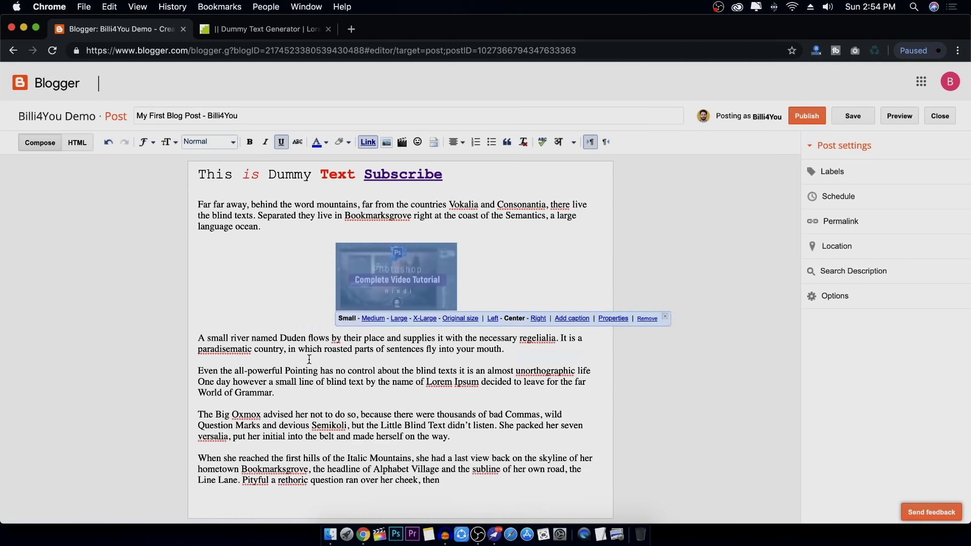
{"action": "left_click", "coordinate": [400, 320]}
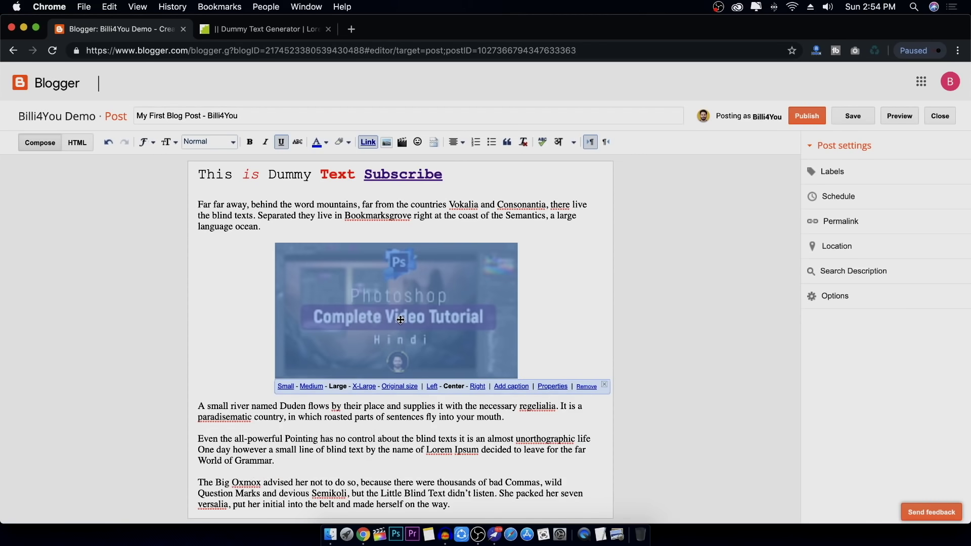
{"action": "left_click", "coordinate": [403, 386]}
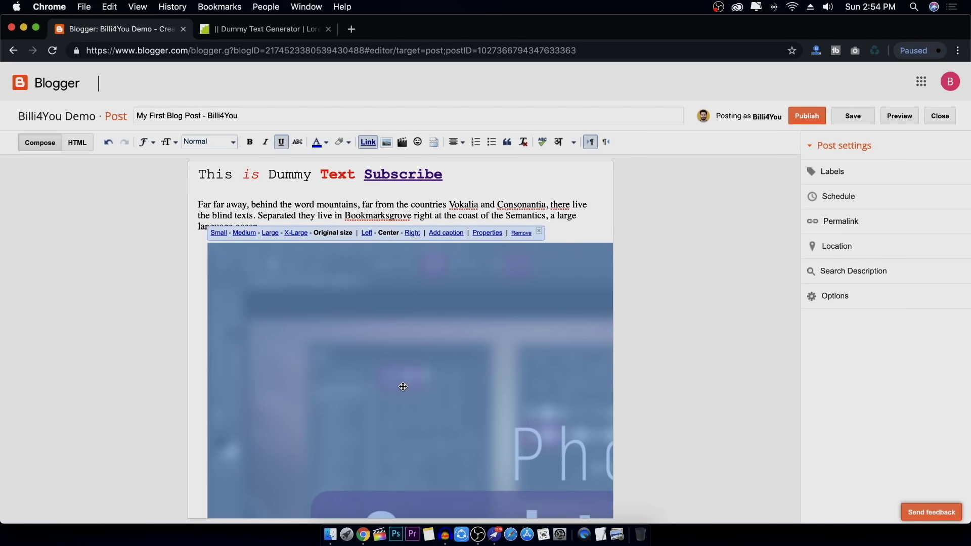
{"action": "left_click", "coordinate": [297, 233]}
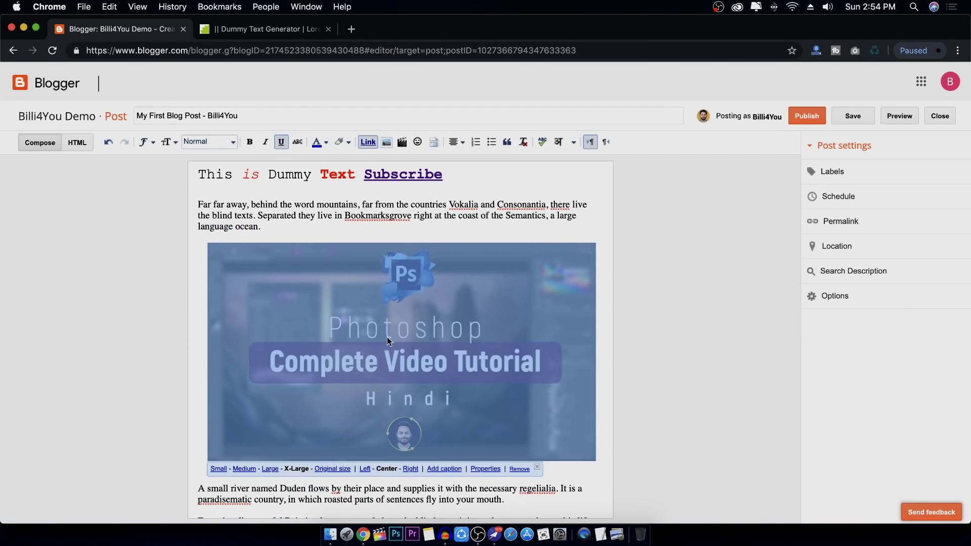
{"action": "left_click", "coordinate": [270, 468]}
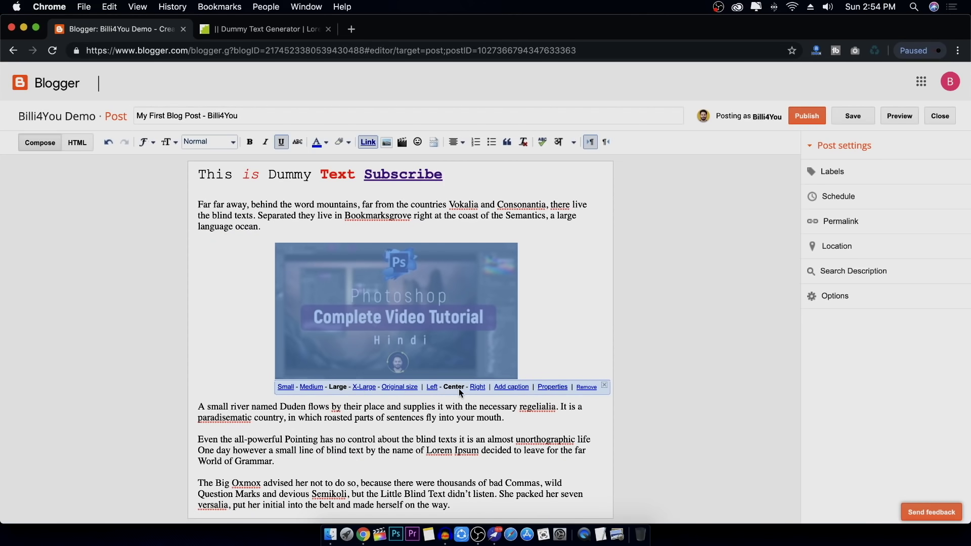
Centre the image after trying left and right, and add a caption line beneath it
{"action": "left_click", "coordinate": [432, 387]}
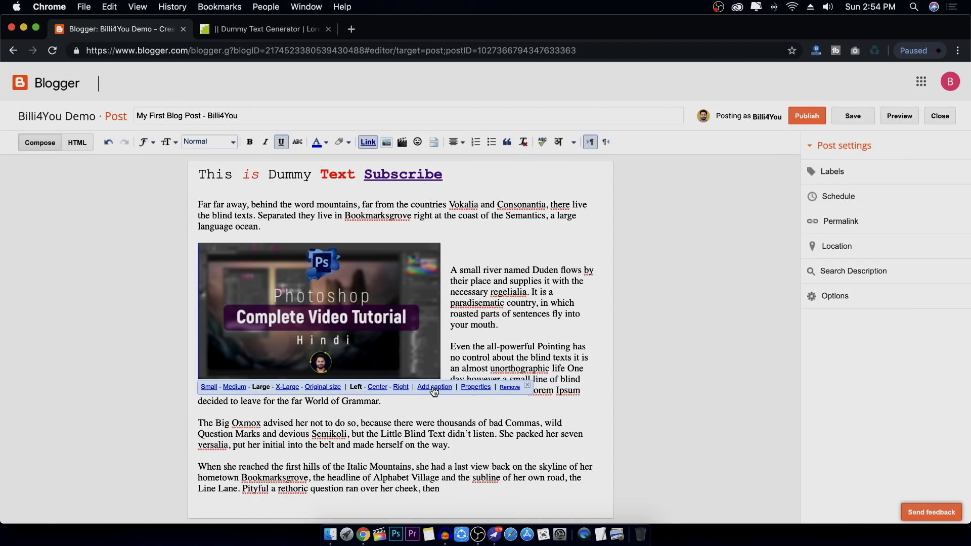
{"action": "left_click", "coordinate": [401, 387]}
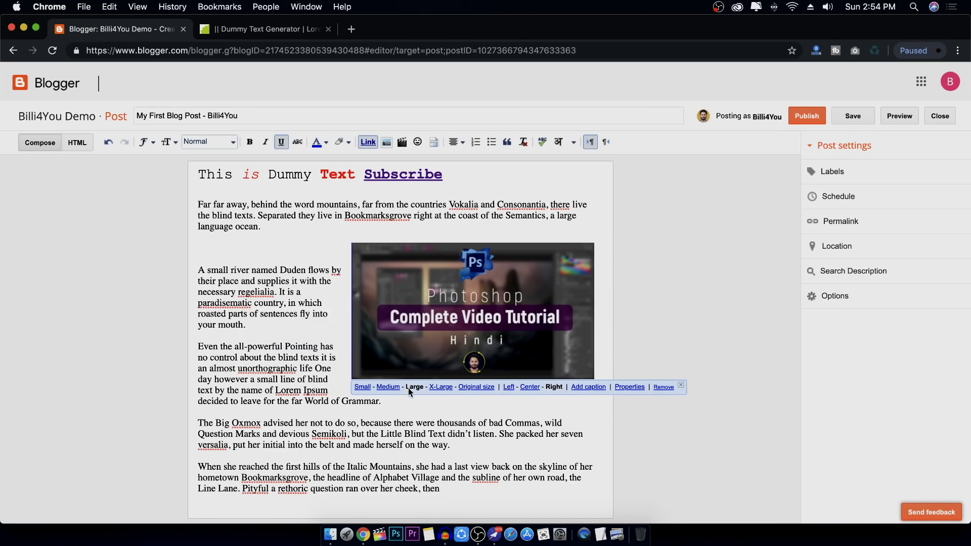
{"action": "left_click", "coordinate": [526, 388]}
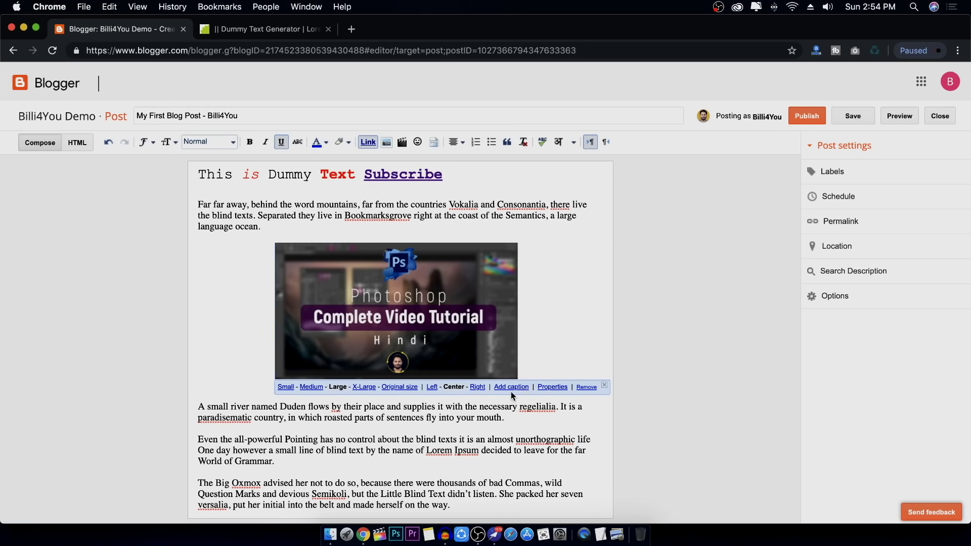
{"action": "left_click", "coordinate": [512, 387]}
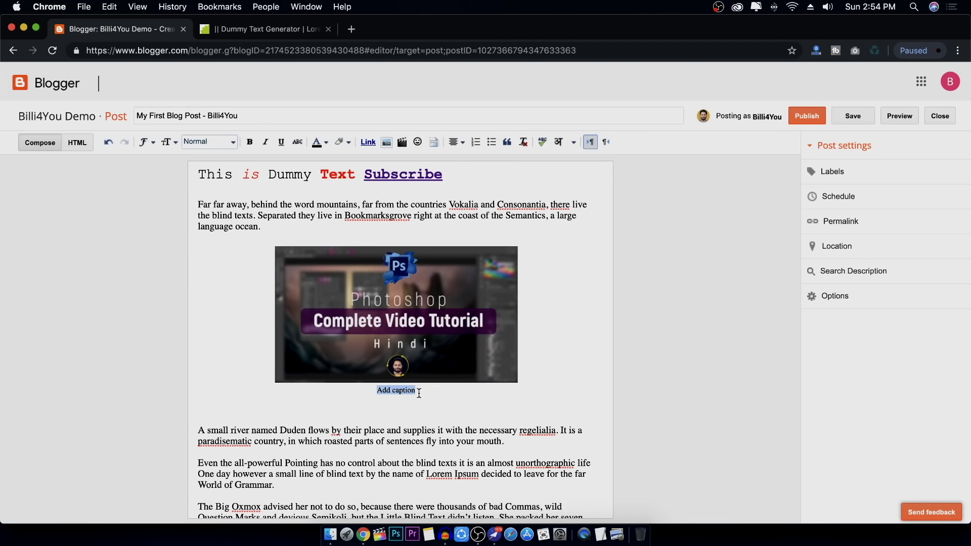
Inspect the image's title and alt text properties, closing them without changes
{"action": "left_click", "coordinate": [459, 303]}
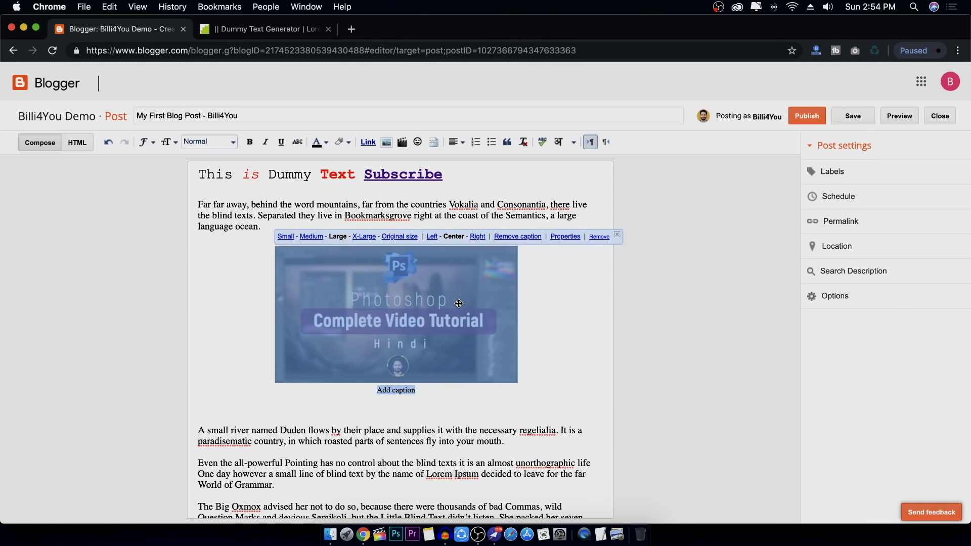
{"action": "left_click", "coordinate": [570, 243]}
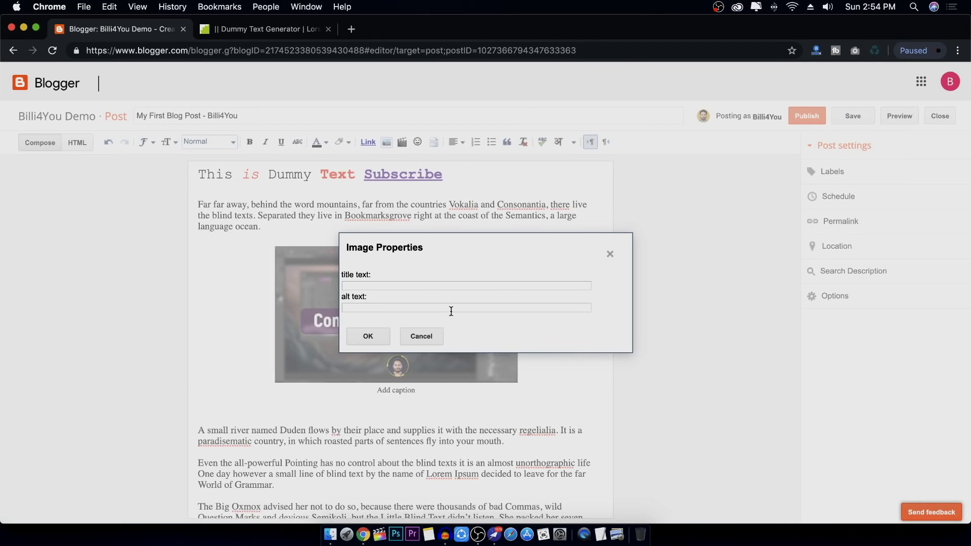
{"action": "left_click", "coordinate": [435, 309]}
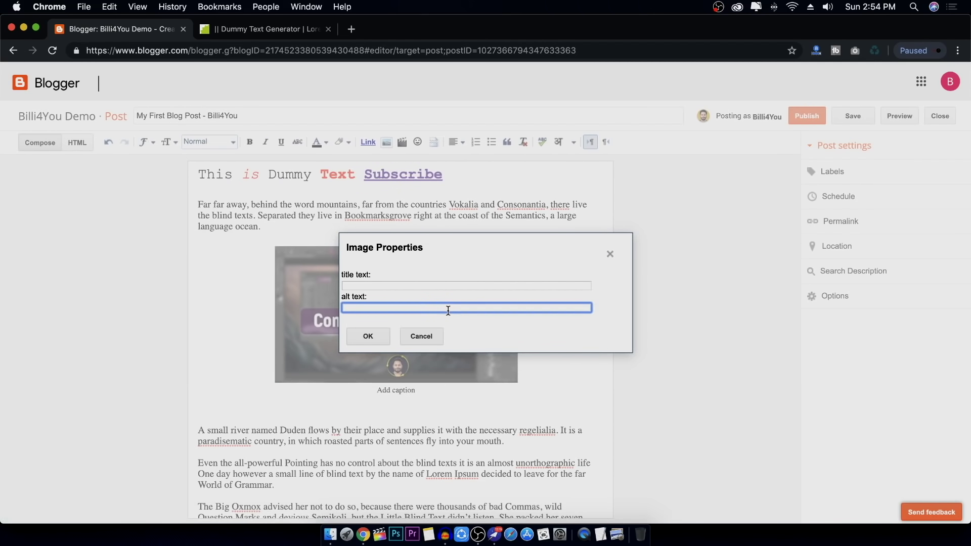
{"action": "left_click", "coordinate": [422, 337]}
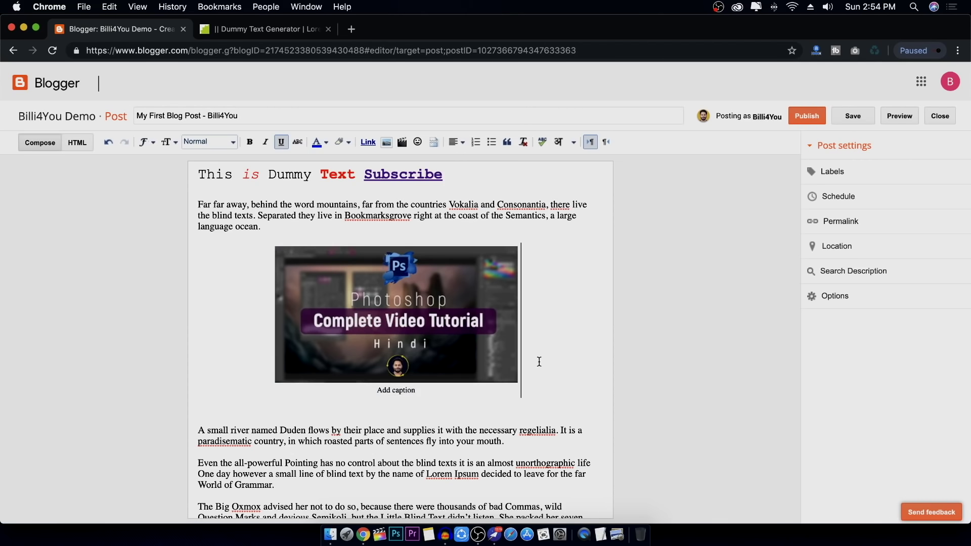
{"action": "left_click", "coordinate": [453, 341]}
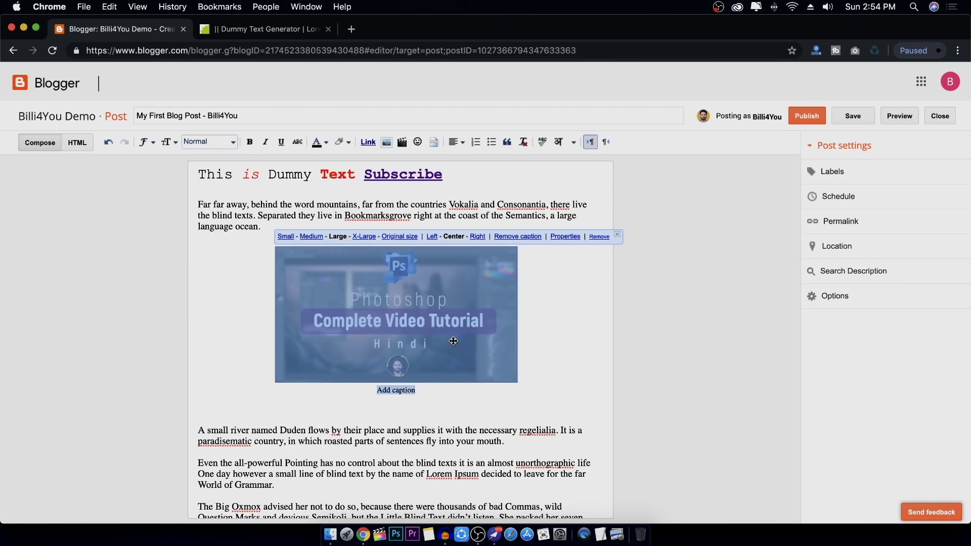
{"action": "left_click", "coordinate": [566, 237]}
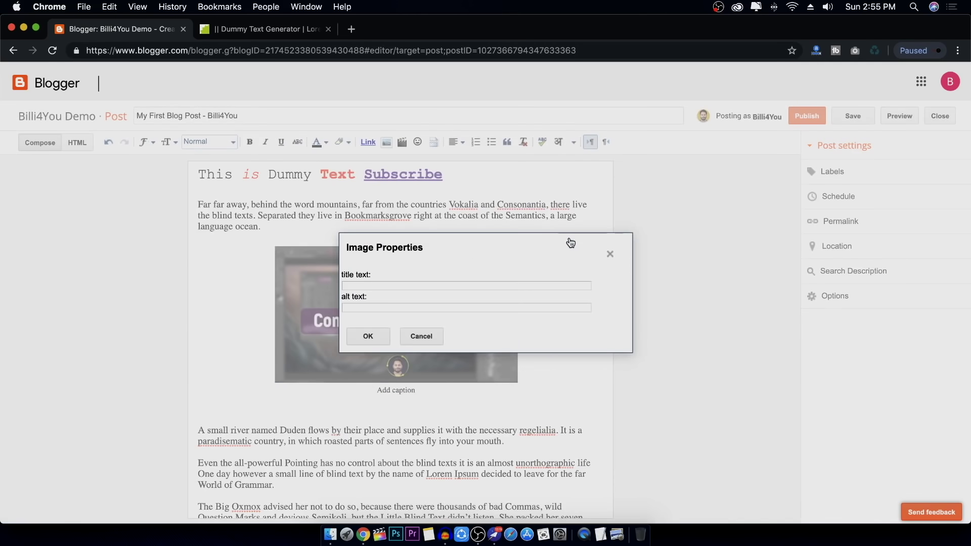
{"action": "left_click", "coordinate": [416, 337]}
{"action": "left_click", "coordinate": [546, 332]}
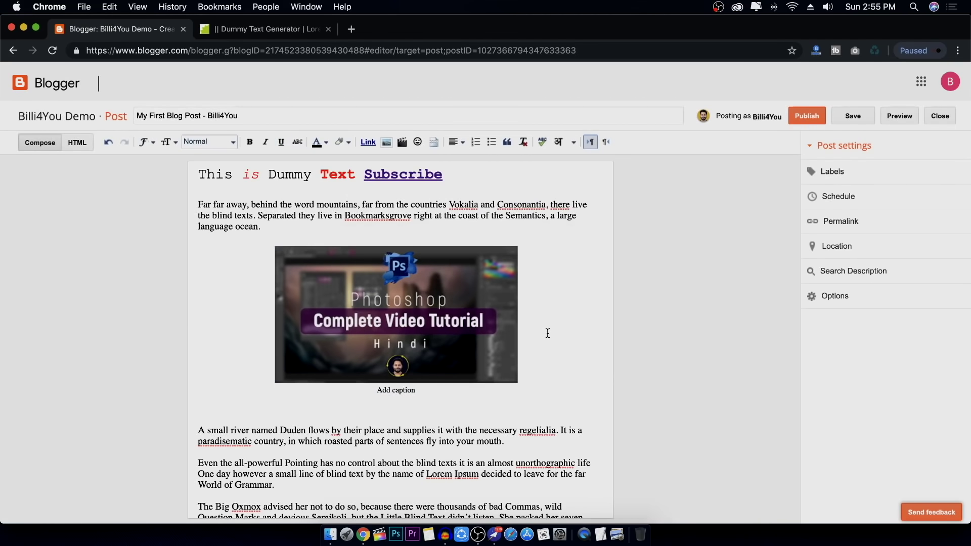
{"action": "left_click", "coordinate": [486, 331]}
{"action": "left_click", "coordinate": [573, 324]}
Add a blank line after the Duden river paragraph and reveal the Subscribe link's YouTube address
{"action": "scroll", "coordinate": [572, 313], "scroll_direction": "down", "scroll_amount": 3}
{"action": "left_click", "coordinate": [528, 376]}
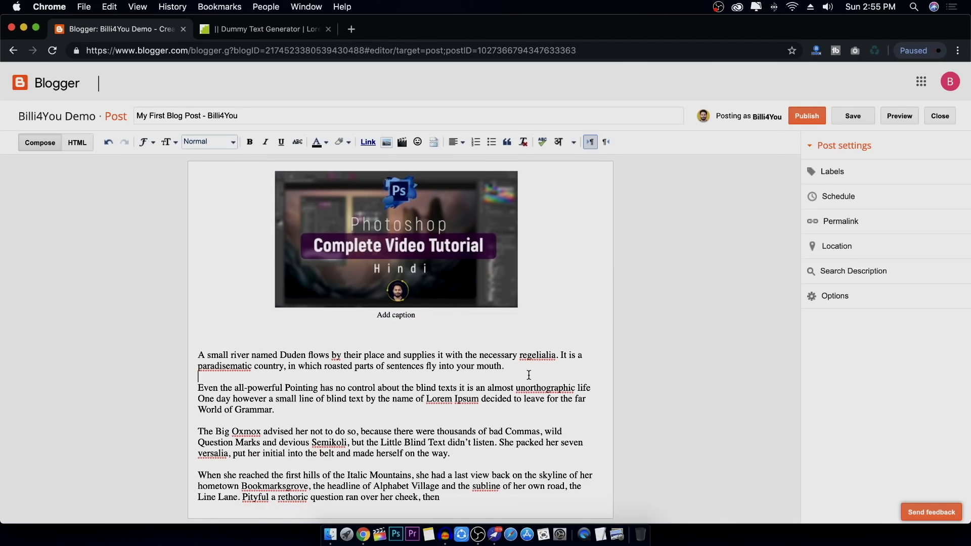
{"action": "key", "text": "Return"}
{"action": "key", "text": "Return"}
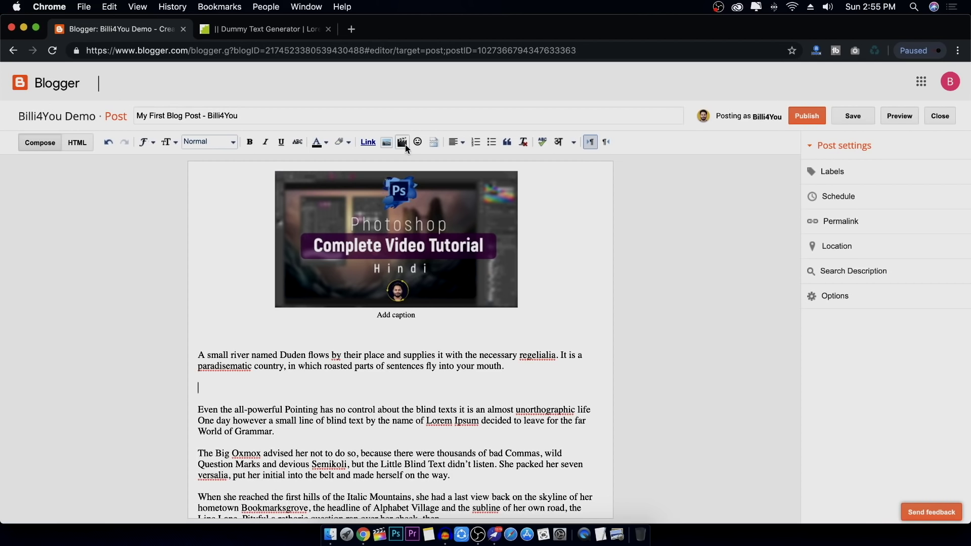
{"action": "scroll", "coordinate": [430, 203], "scroll_direction": "up", "scroll_amount": 3}
{"action": "left_click", "coordinate": [431, 175]}
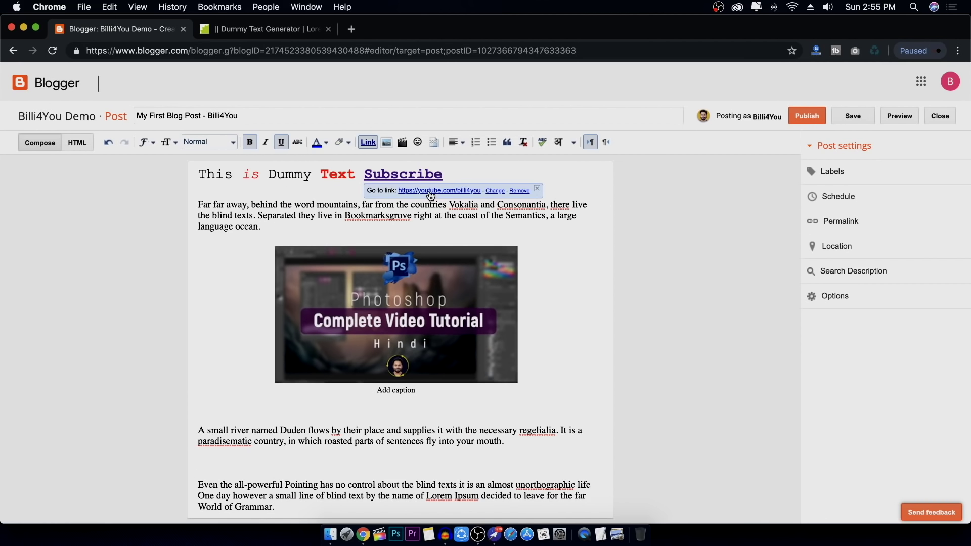
Copy the Photoshop Complete Tutorial link from the YouTube channel, then click below the Duden paragraph
{"action": "left_click", "coordinate": [430, 191]}
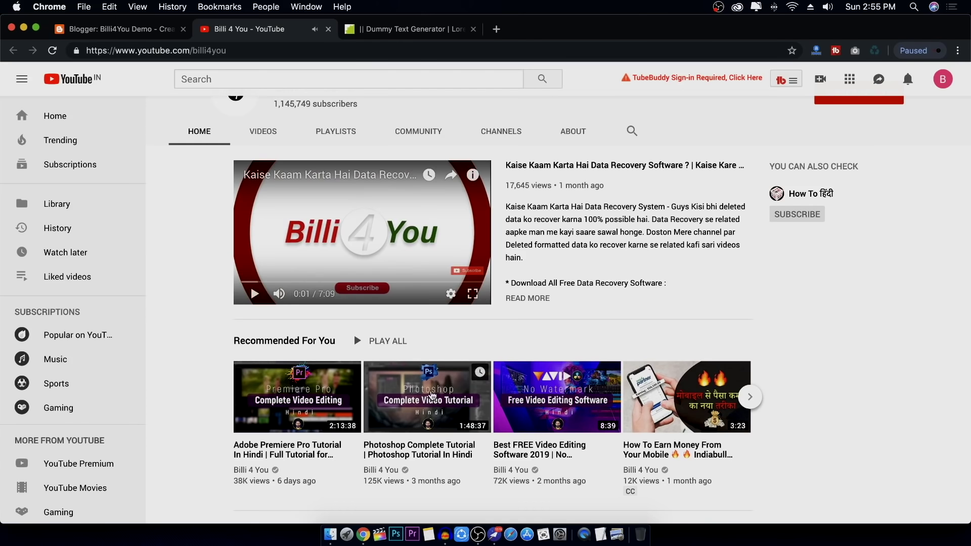
{"action": "right_click", "coordinate": [432, 395]}
{"action": "left_click", "coordinate": [463, 411]}
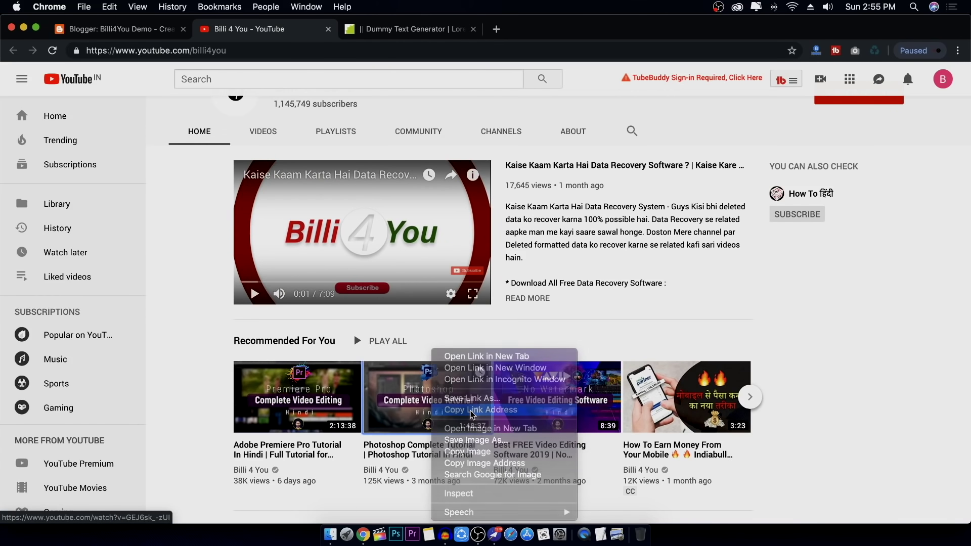
{"action": "left_click", "coordinate": [142, 31]}
{"action": "scroll", "coordinate": [471, 391], "scroll_direction": "down", "scroll_amount": 2}
{"action": "left_click", "coordinate": [272, 401]}
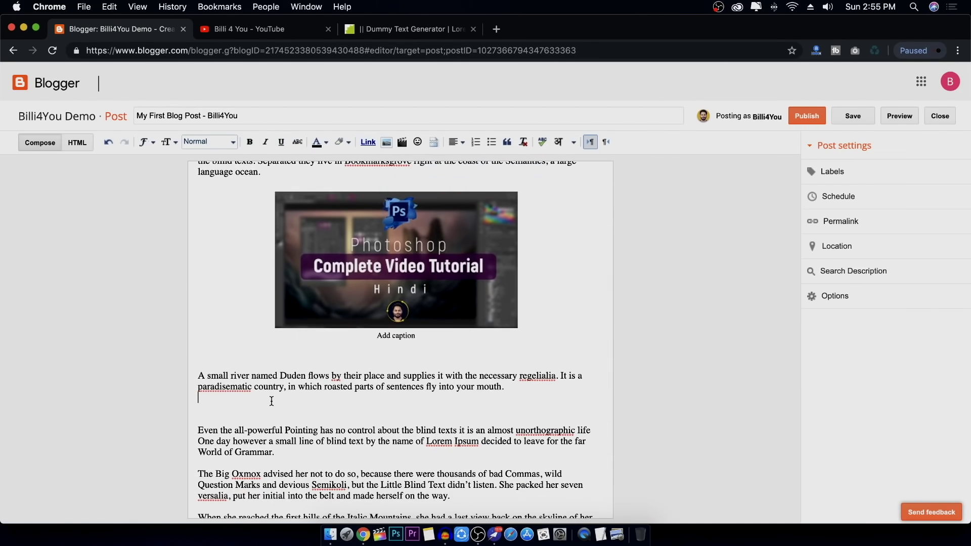
Search Blogger's From YouTube video inserter using the pasted Photoshop tutorial link
{"action": "left_click", "coordinate": [405, 143]}
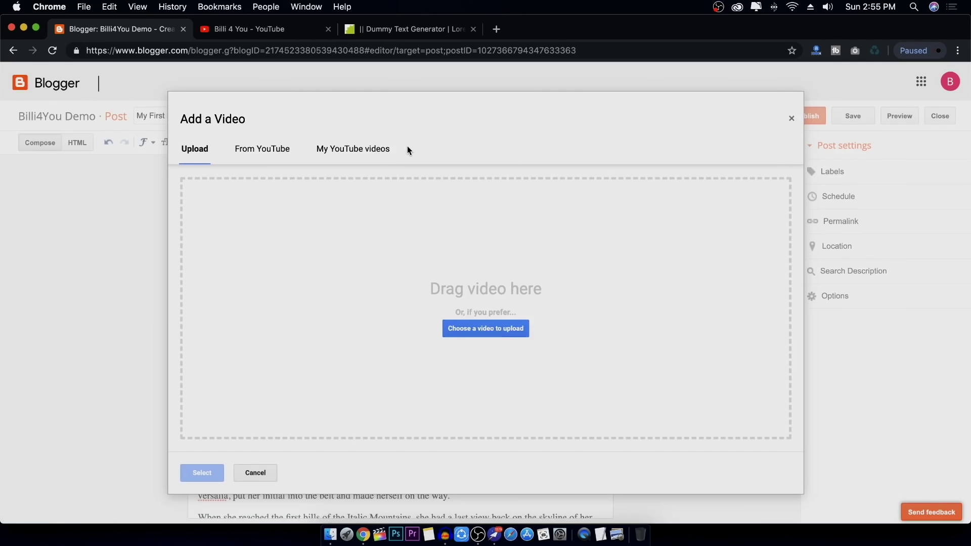
{"action": "left_click", "coordinate": [272, 151]}
{"action": "right_click", "coordinate": [274, 186]}
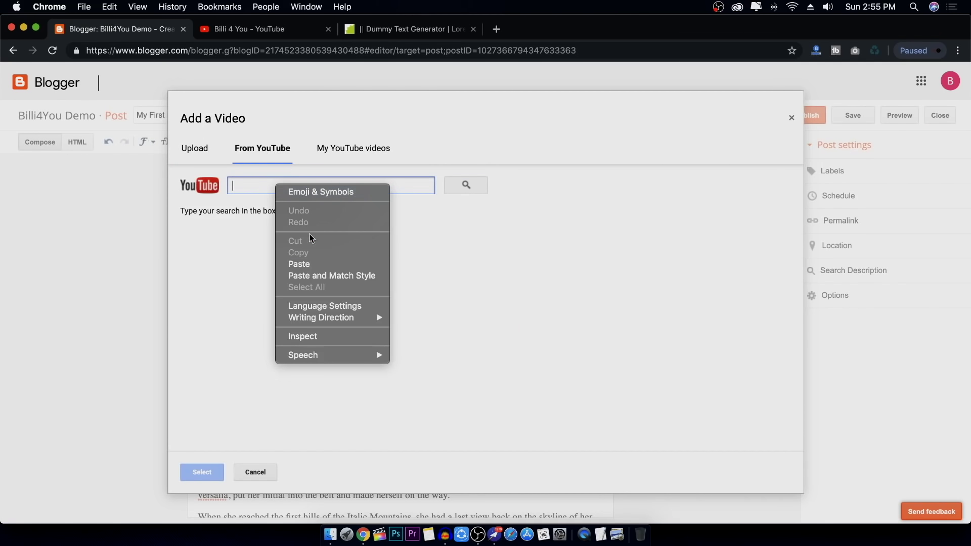
{"action": "left_click", "coordinate": [311, 265]}
{"action": "left_click", "coordinate": [470, 185]}
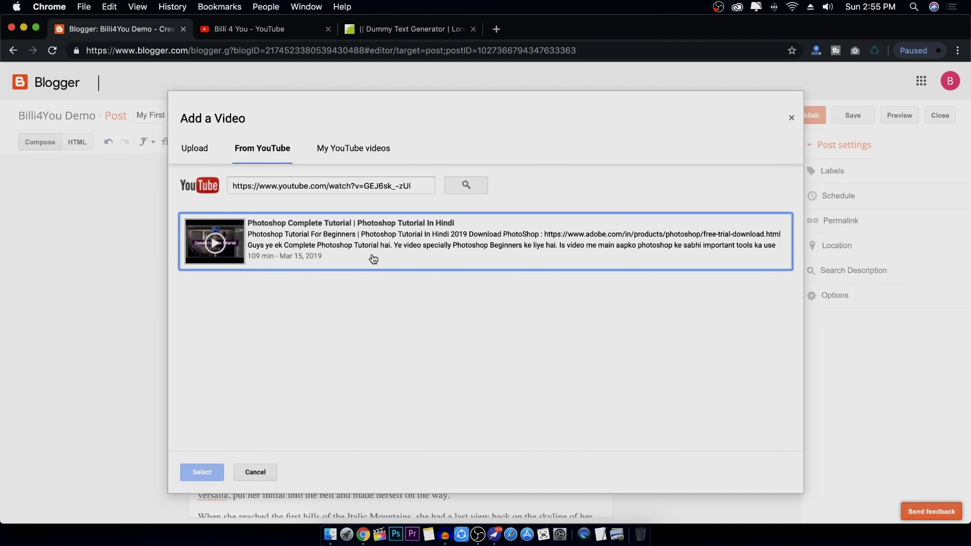
{"action": "left_click", "coordinate": [380, 150]}
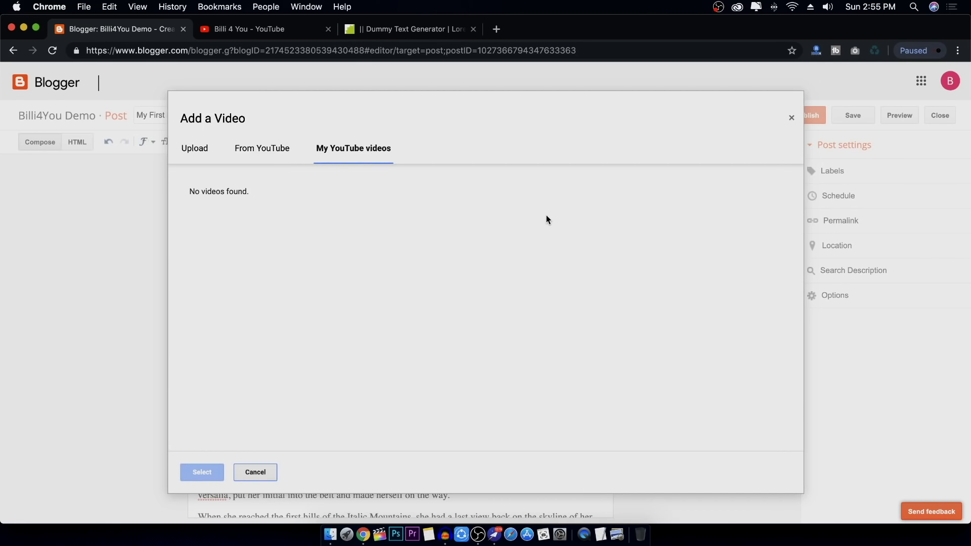
{"action": "left_click", "coordinate": [255, 150]}
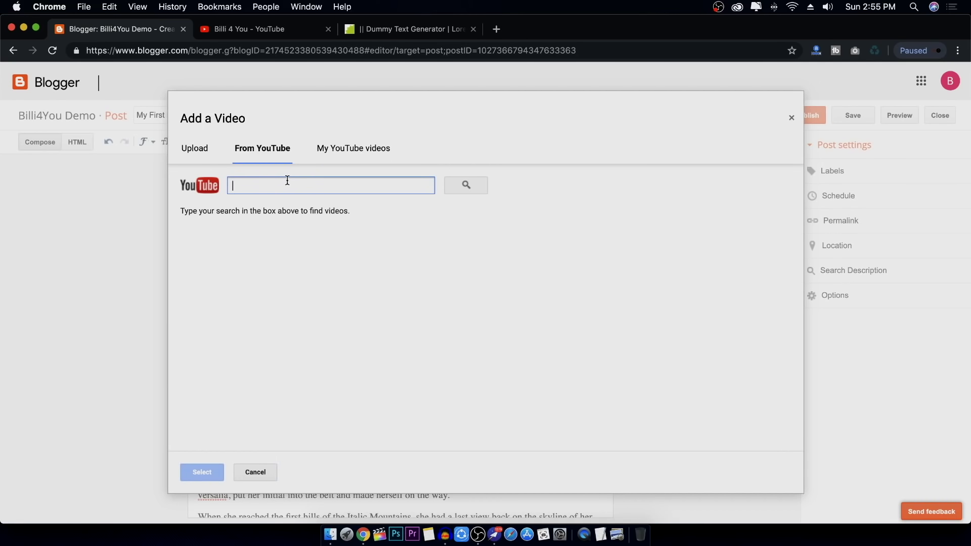
Search the pasted link again and insert the Photoshop Complete Tutorial video below the Duden paragraph
{"action": "right_click", "coordinate": [288, 181]}
{"action": "left_click", "coordinate": [303, 256]}
{"action": "left_click", "coordinate": [473, 185]}
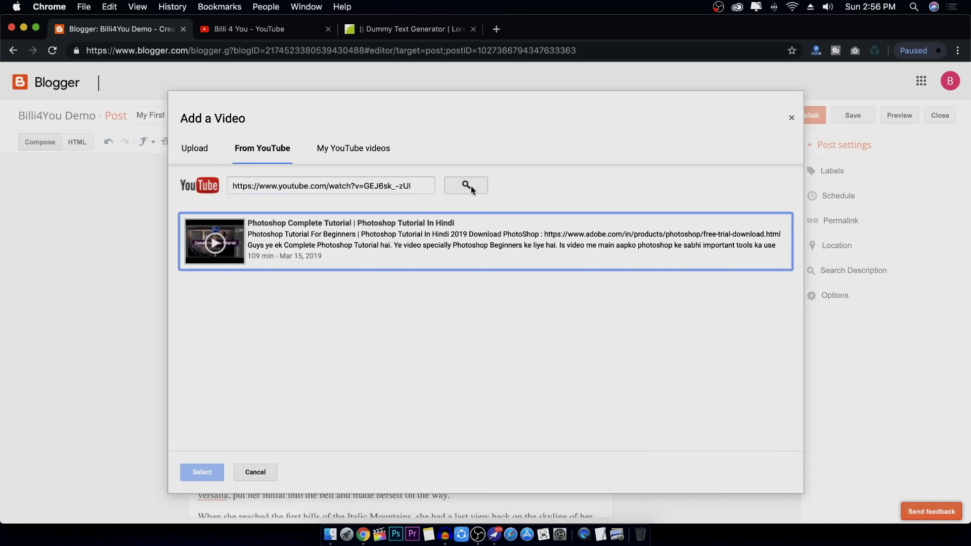
{"action": "left_click", "coordinate": [456, 233]}
{"action": "left_click", "coordinate": [214, 475]}
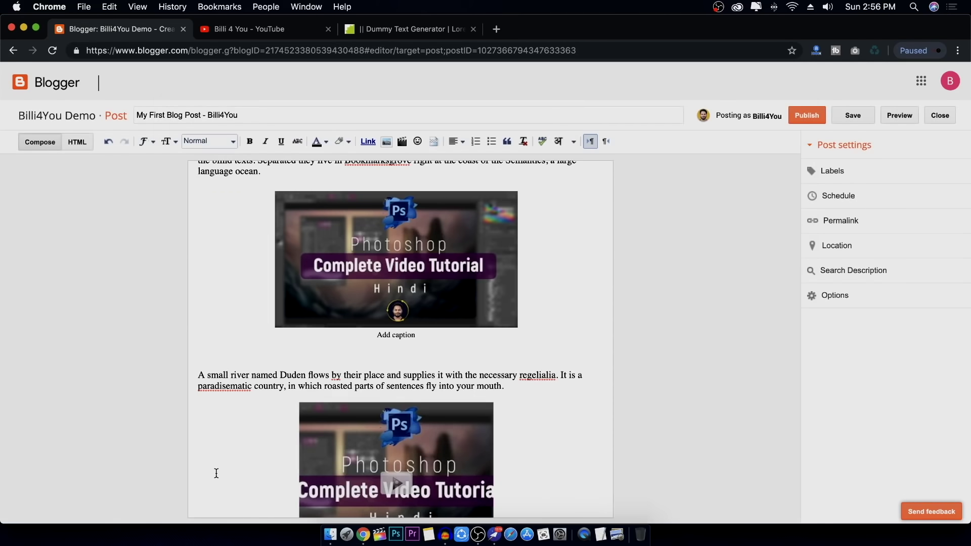
{"action": "scroll", "coordinate": [582, 390], "scroll_direction": "down", "scroll_amount": 3}
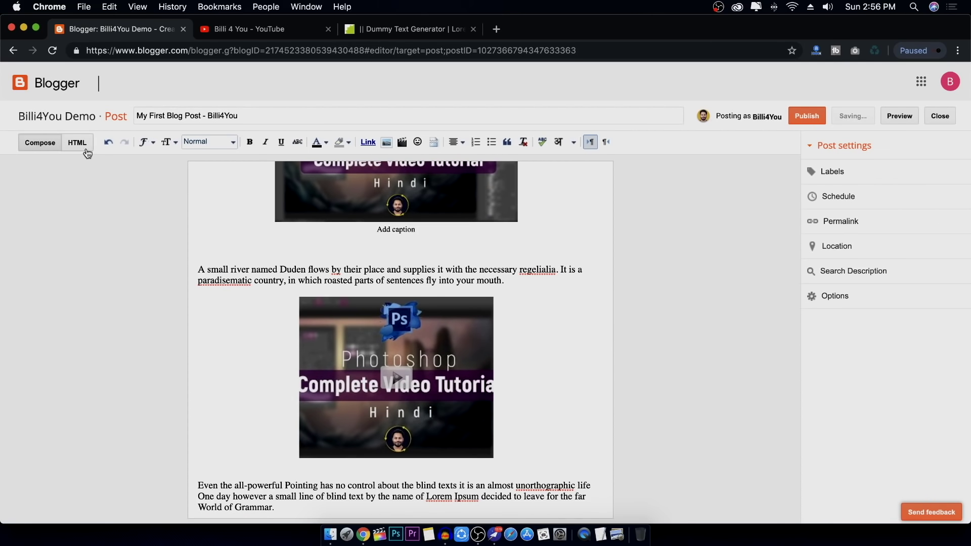
Copy the Photoshop Complete Tutorial's 560×315 iframe code from its YouTube Share > Embed window
{"action": "left_click", "coordinate": [248, 29]}
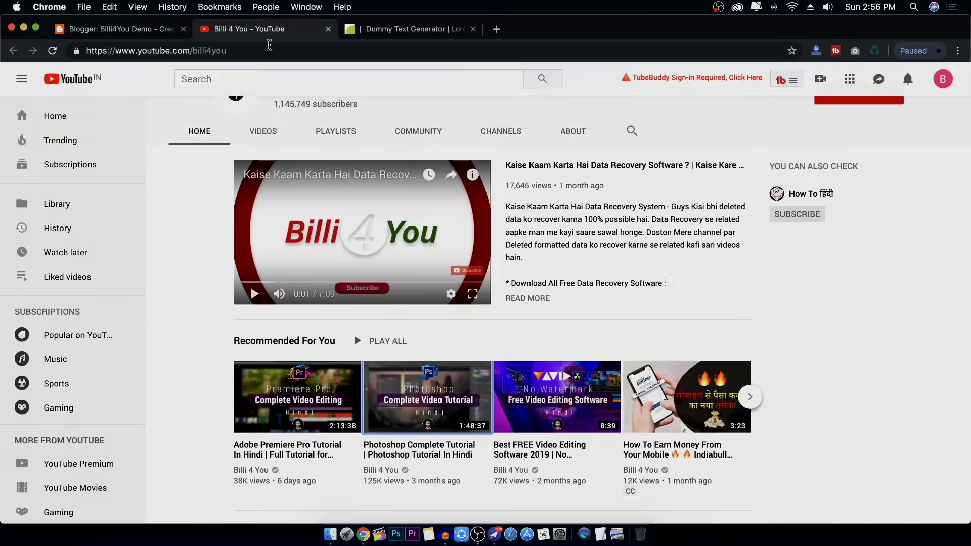
{"action": "scroll", "coordinate": [446, 328], "scroll_direction": "down", "scroll_amount": 3}
{"action": "left_click", "coordinate": [446, 327]}
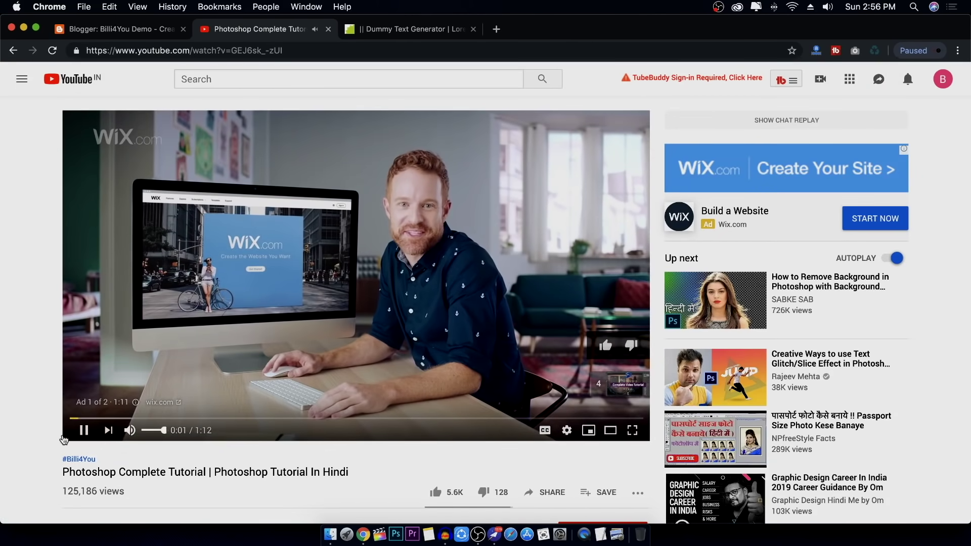
{"action": "scroll", "coordinate": [556, 316], "scroll_direction": "down", "scroll_amount": 4}
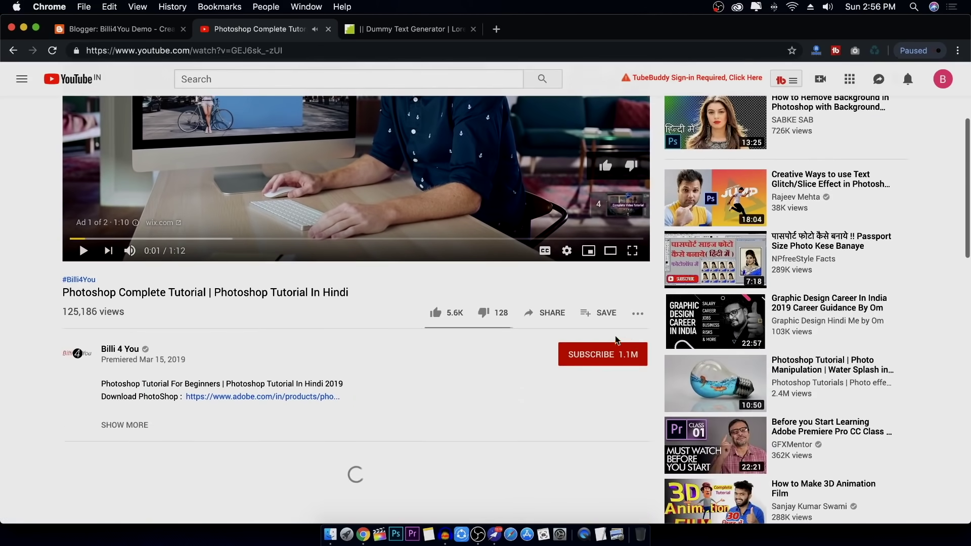
{"action": "left_click", "coordinate": [552, 313]}
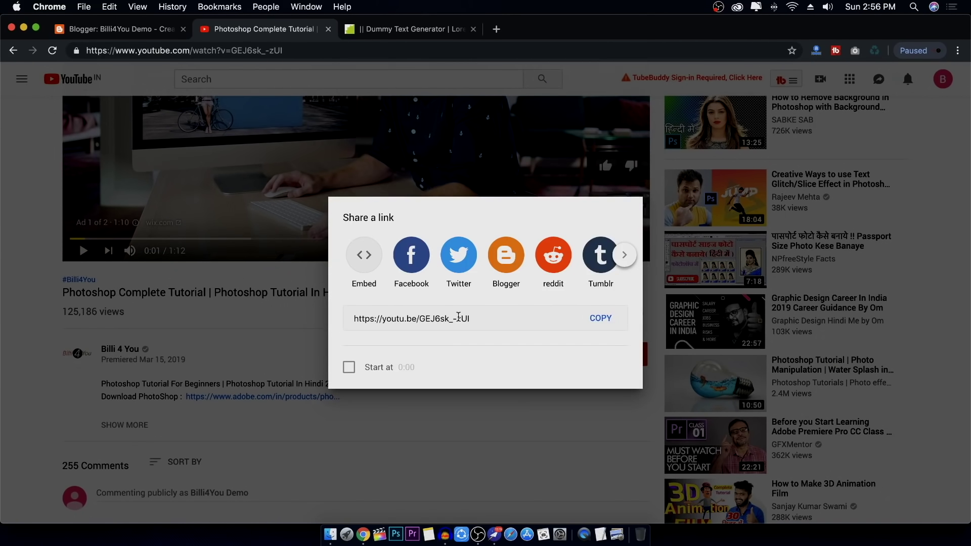
{"action": "left_click", "coordinate": [363, 261]}
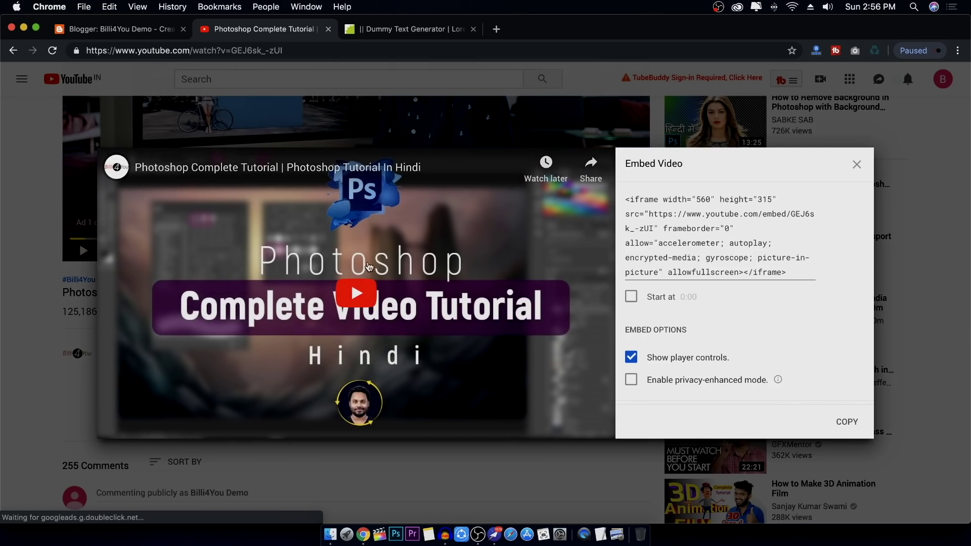
{"action": "left_click", "coordinate": [788, 264]}
{"action": "right_click", "coordinate": [707, 234]}
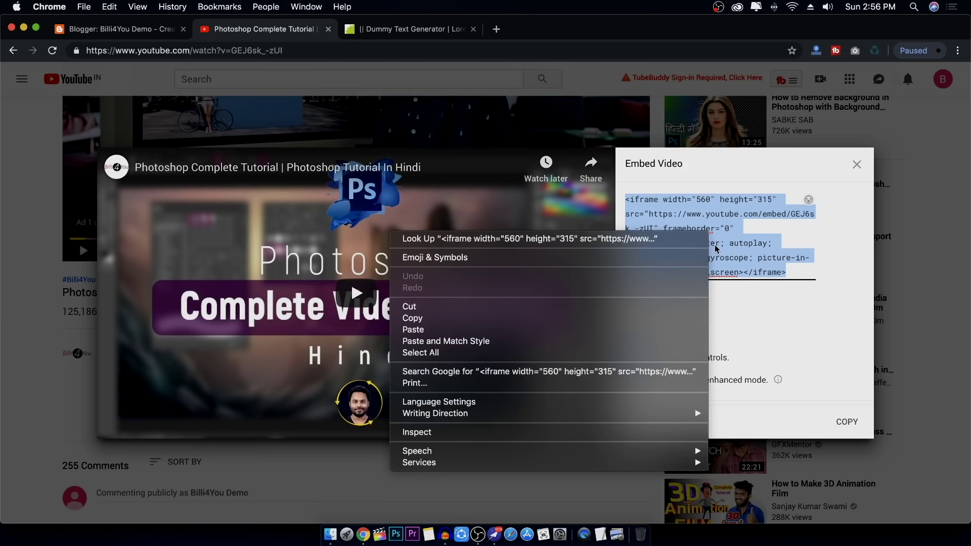
{"action": "left_click", "coordinate": [578, 322]}
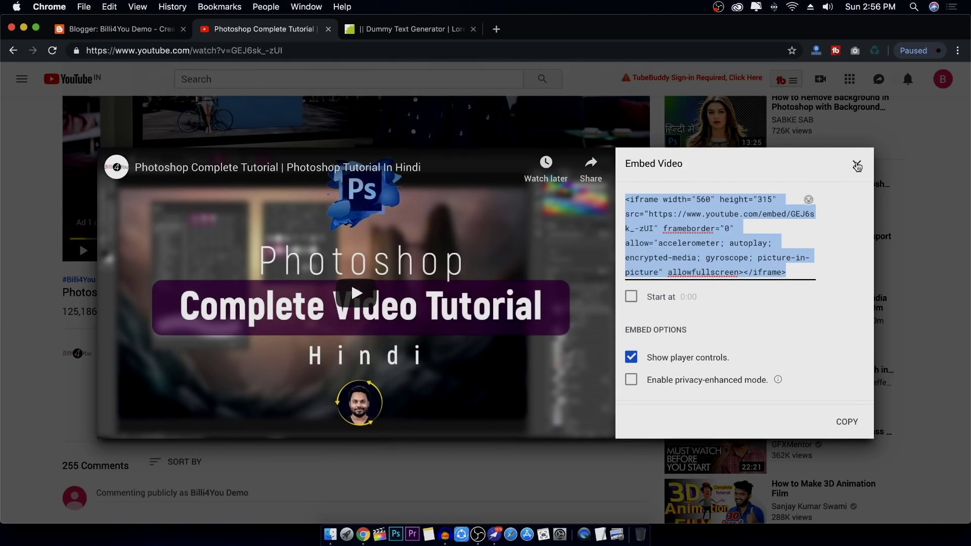
{"action": "left_click", "coordinate": [857, 165]}
{"action": "left_click", "coordinate": [156, 29]}
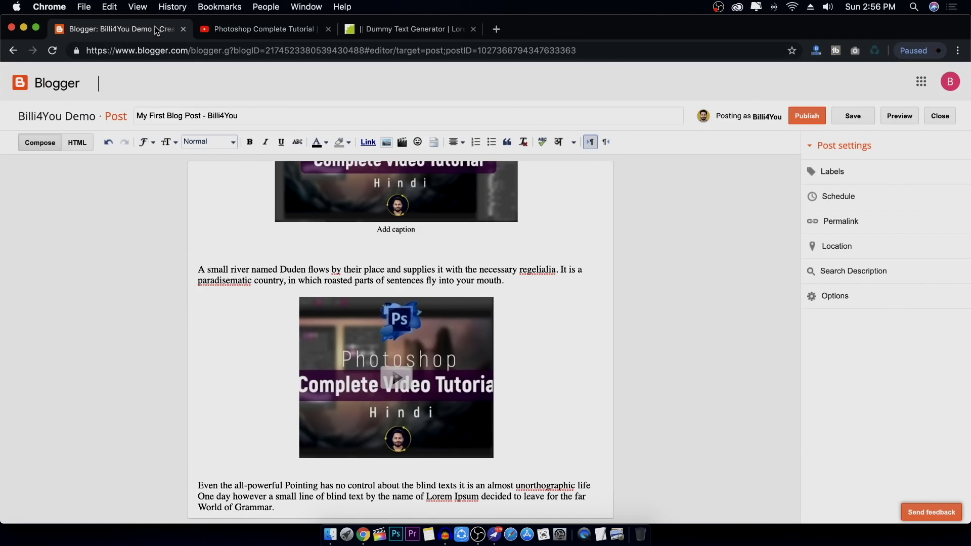
Delete the small embedded video below the Duden paragraph, leaving a blank line
{"action": "left_click", "coordinate": [430, 340]}
{"action": "left_click", "coordinate": [503, 336]}
{"action": "left_click", "coordinate": [78, 143]}
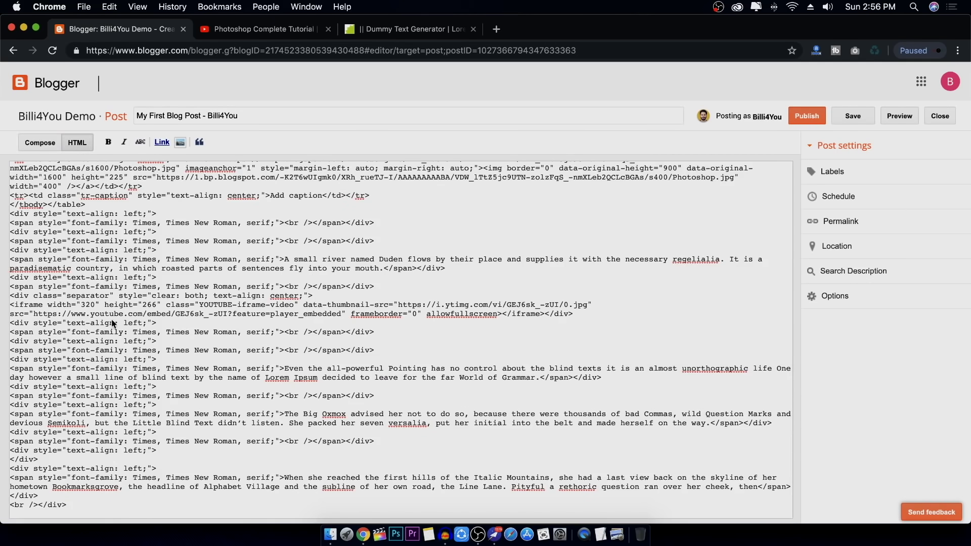
{"action": "left_click", "coordinate": [39, 142]}
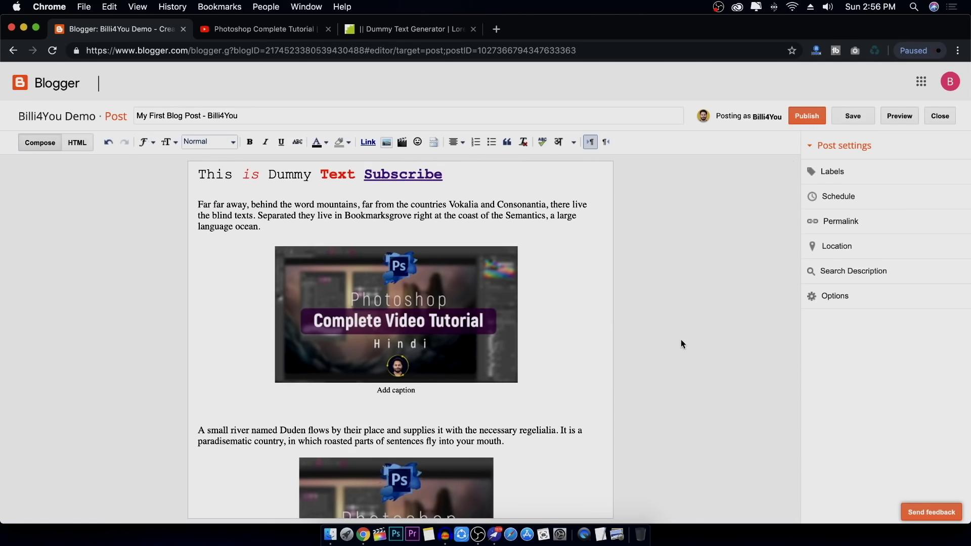
{"action": "scroll", "coordinate": [529, 390], "scroll_direction": "down", "scroll_amount": 5}
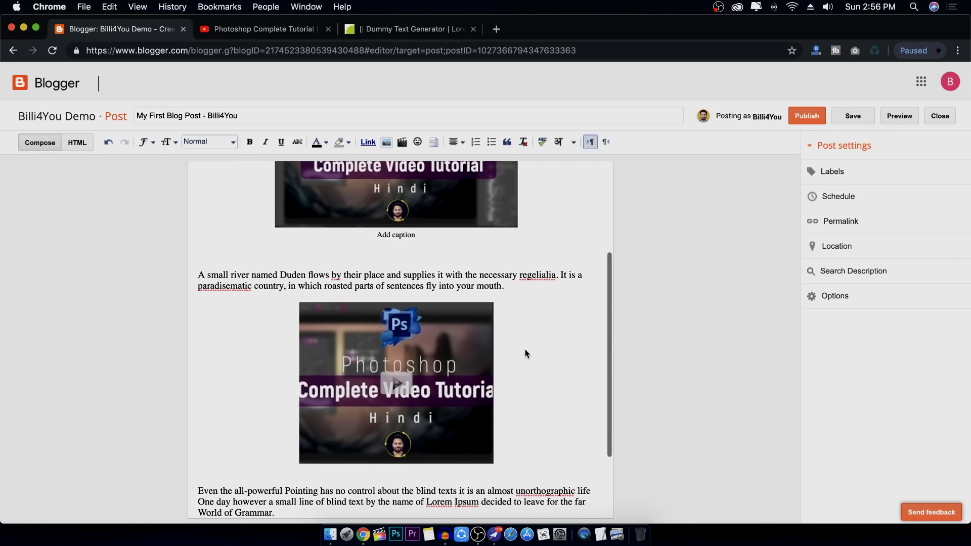
{"action": "left_click", "coordinate": [331, 349]}
{"action": "key", "text": "Delete"}
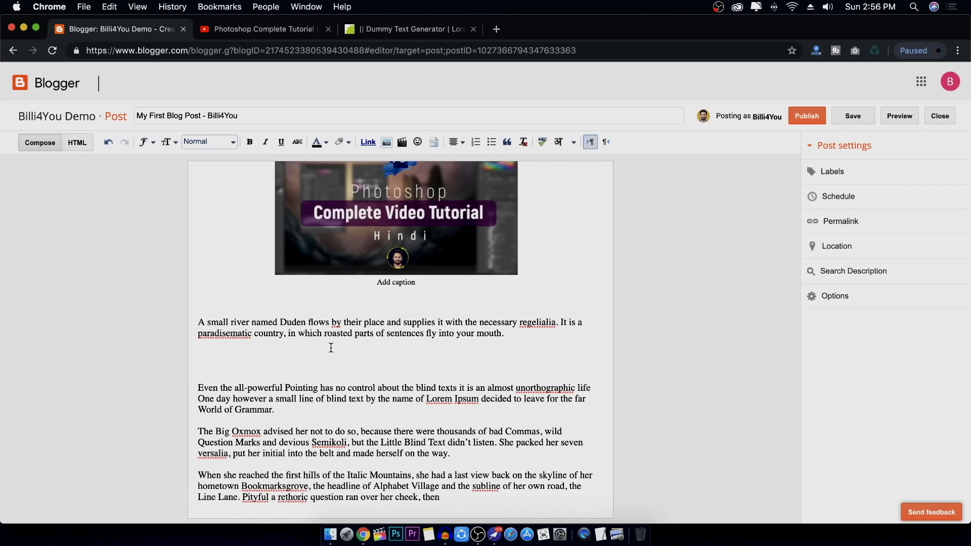
{"action": "key", "text": "Return"}
{"action": "key", "text": "Return"}
{"action": "key", "text": "Return"}
{"action": "key", "text": "Return"}
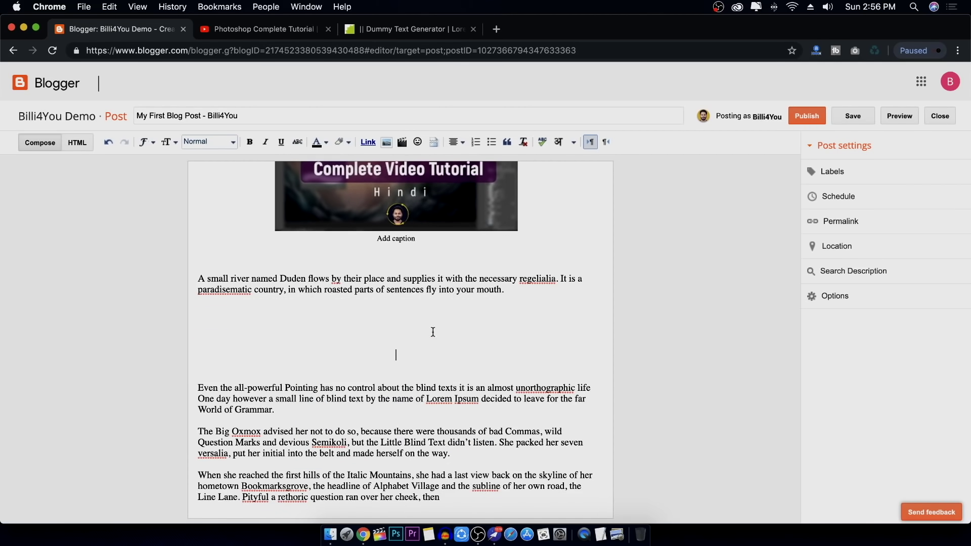
Paste the 560×315 iframe embed code into the post's HTML after the Duden paragraph
{"action": "left_click", "coordinate": [77, 142]}
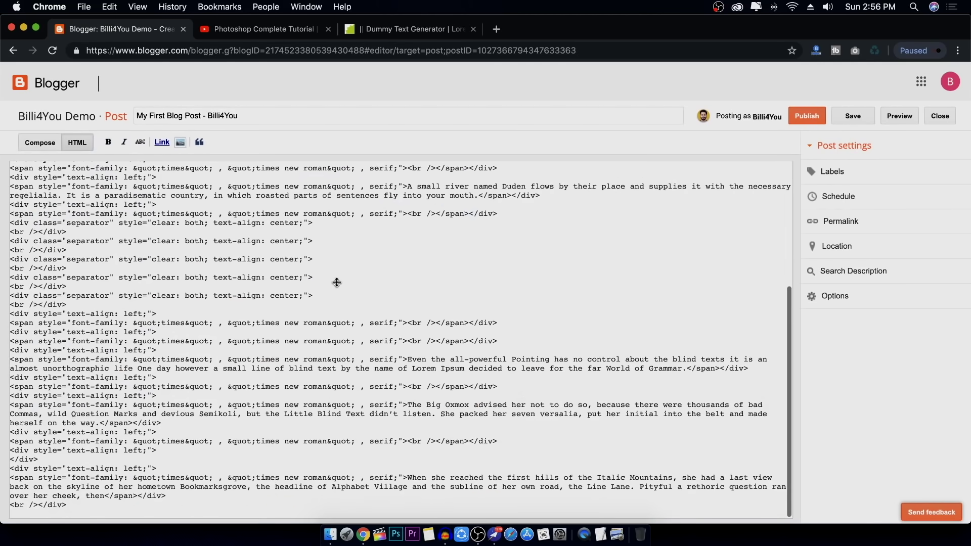
{"action": "left_click", "coordinate": [326, 229]}
{"action": "key", "text": "Return"}
{"action": "key", "text": "Return"}
{"action": "key", "text": "Return"}
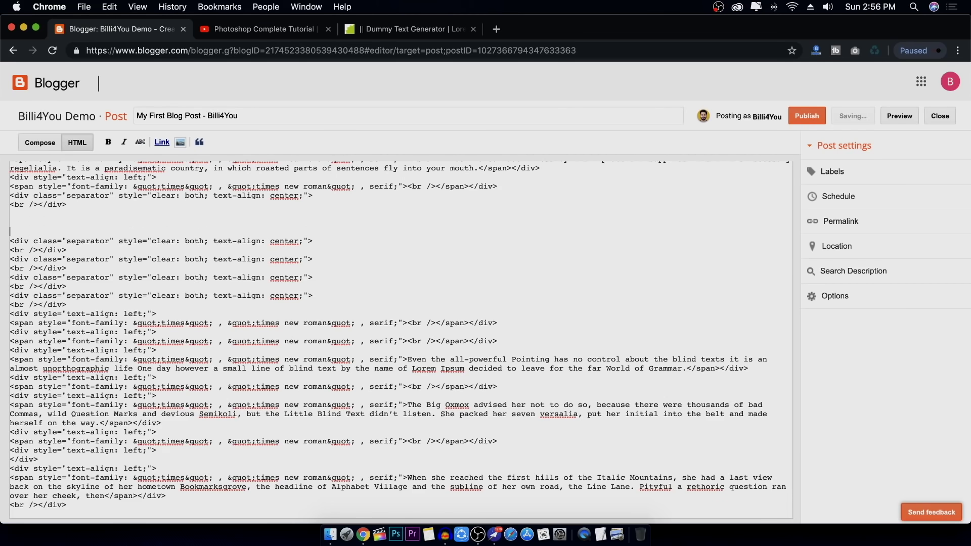
{"action": "key", "text": "super+v"}
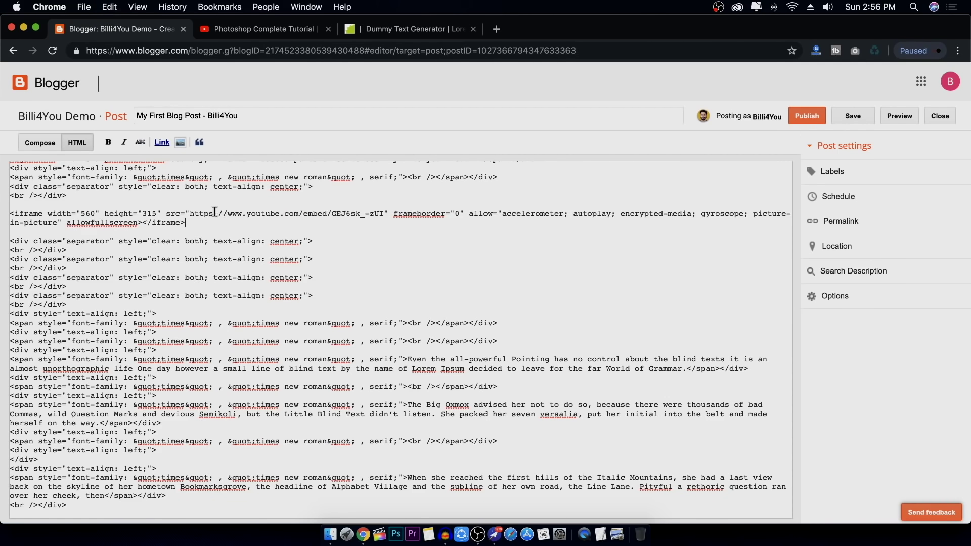
{"action": "left_click", "coordinate": [40, 142]}
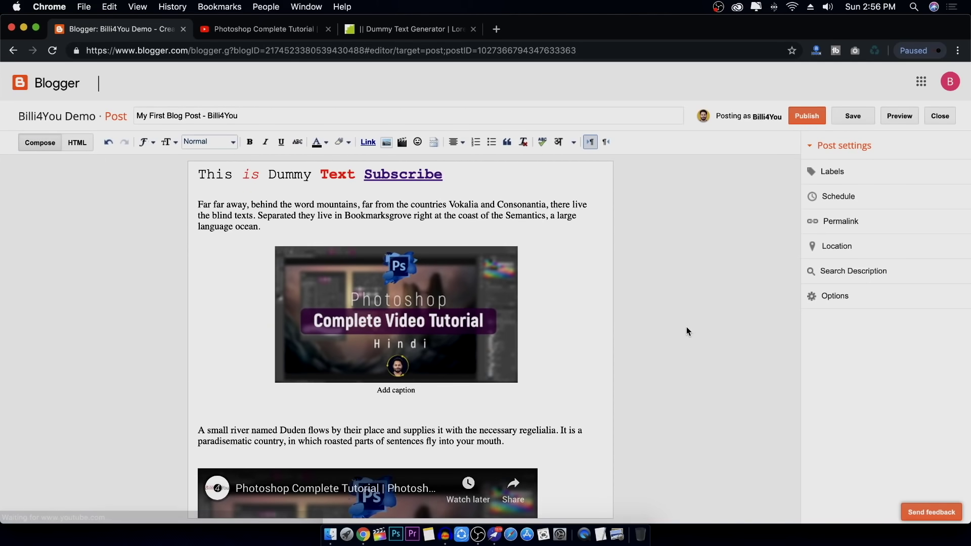
{"action": "scroll", "coordinate": [550, 337], "scroll_direction": "down", "scroll_amount": 10}
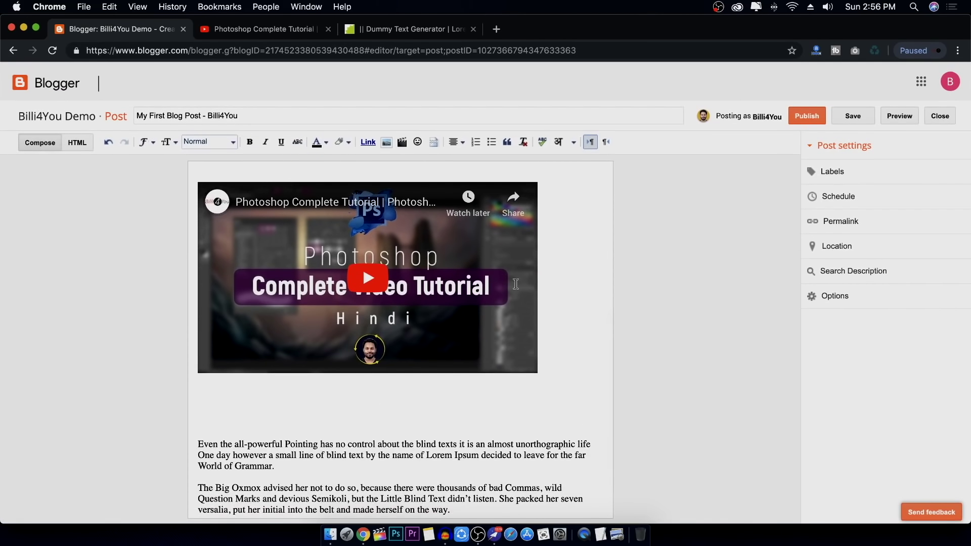
{"action": "left_click", "coordinate": [514, 287]}
{"action": "left_click", "coordinate": [348, 296]}
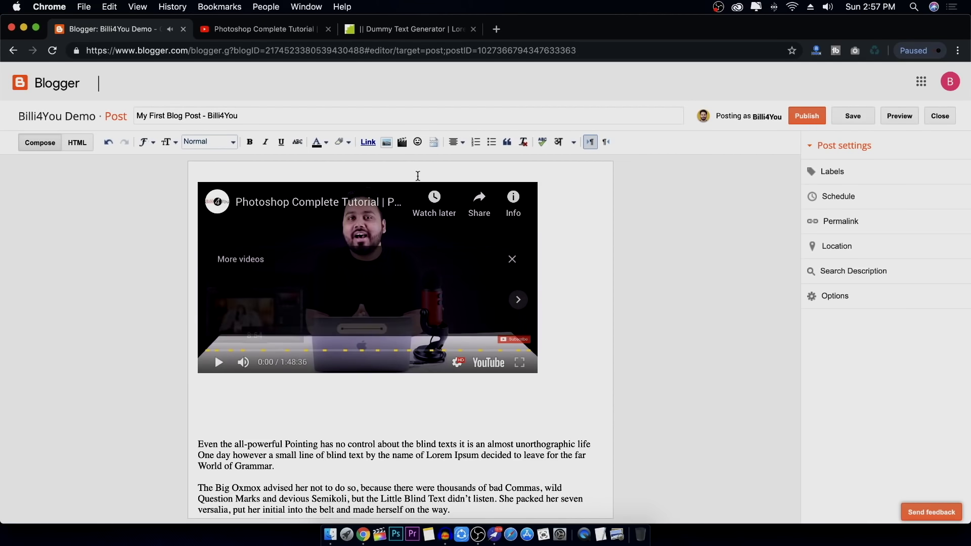
{"action": "left_click", "coordinate": [455, 143]}
{"action": "left_click", "coordinate": [469, 159]}
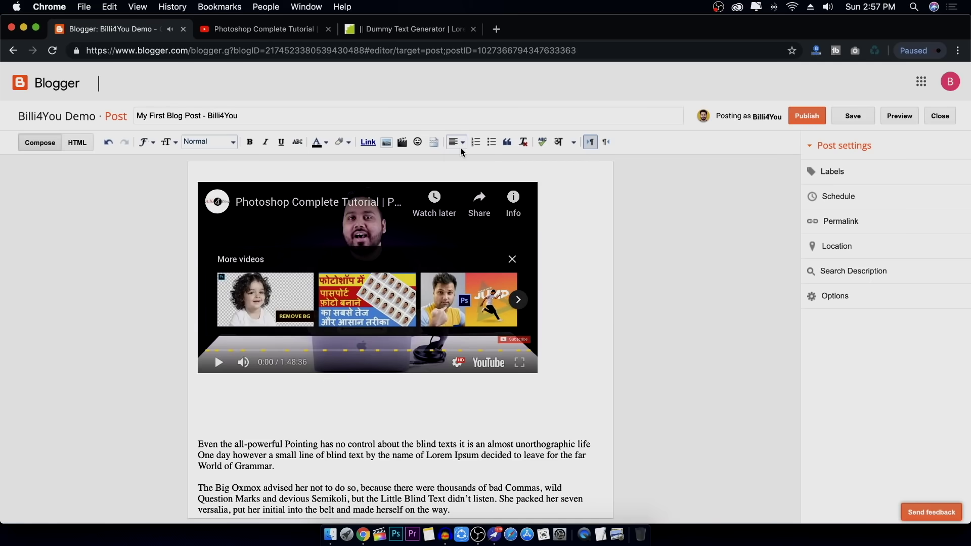
{"action": "left_click", "coordinate": [458, 143]}
{"action": "left_click", "coordinate": [468, 175]}
{"action": "scroll", "coordinate": [526, 253], "scroll_direction": "up", "scroll_amount": 5}
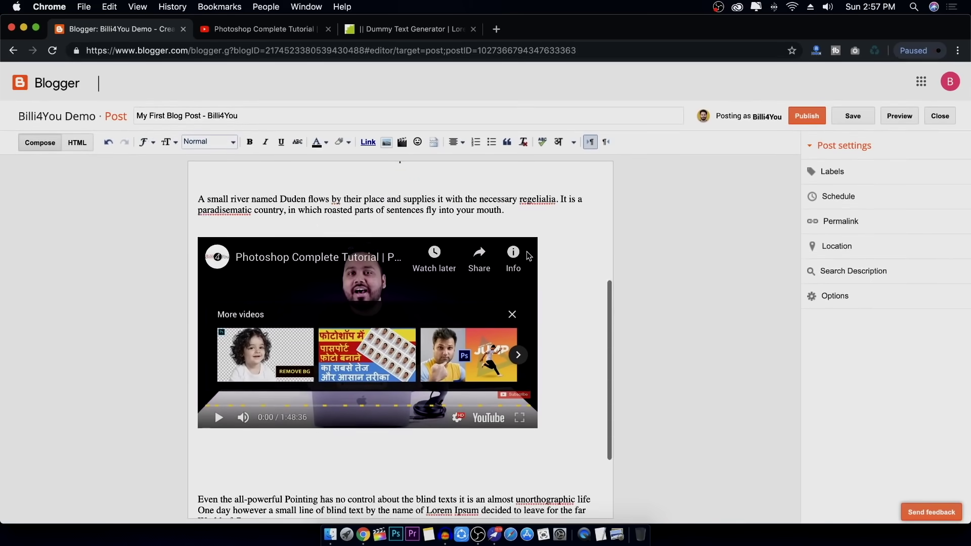
{"action": "scroll", "coordinate": [526, 253], "scroll_direction": "down", "scroll_amount": 5}
{"action": "scroll", "coordinate": [526, 253], "scroll_direction": "up", "scroll_amount": 6}
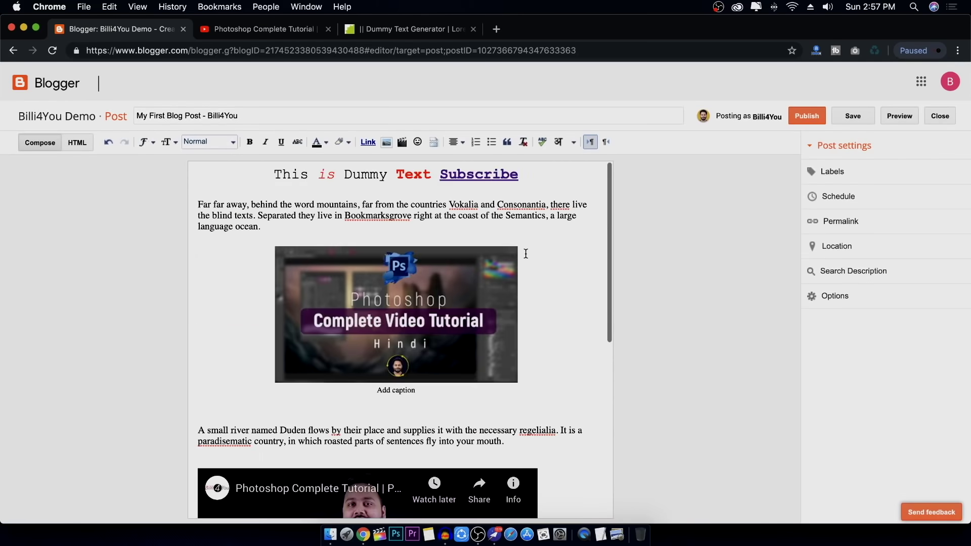
{"action": "left_click", "coordinate": [552, 175]}
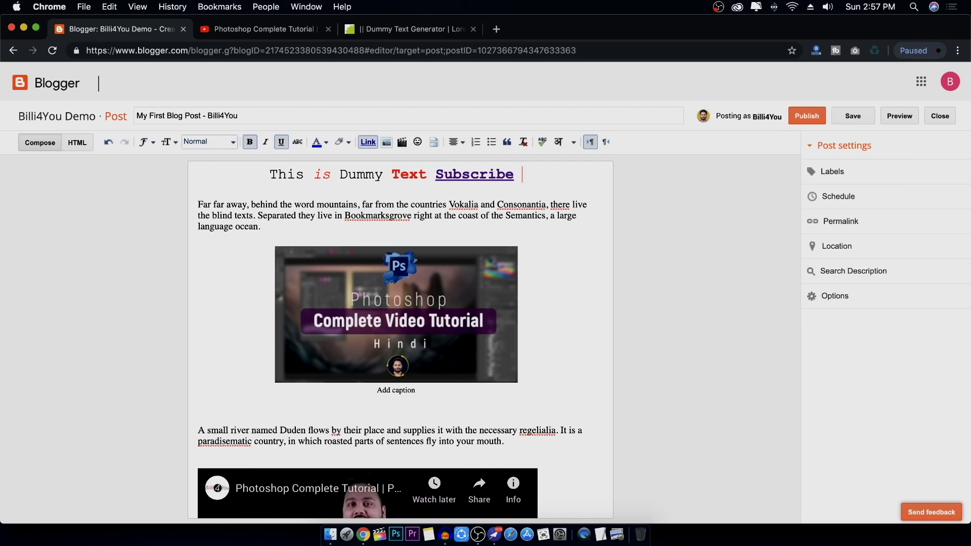
Open the special characters picker and switch its category to Emoji
{"action": "left_click", "coordinate": [418, 142]}
{"action": "left_click_drag", "start_coordinate": [441, 275], "coordinate": [363, 200]}
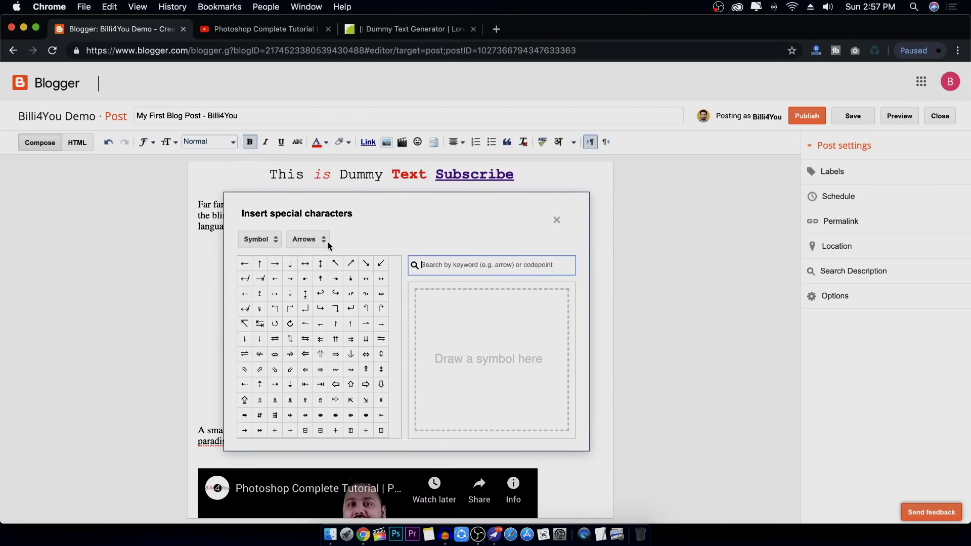
{"action": "scroll", "coordinate": [321, 299], "scroll_direction": "down", "scroll_amount": 5}
{"action": "scroll", "coordinate": [318, 290], "scroll_direction": "up", "scroll_amount": 5}
{"action": "left_click", "coordinate": [265, 246]}
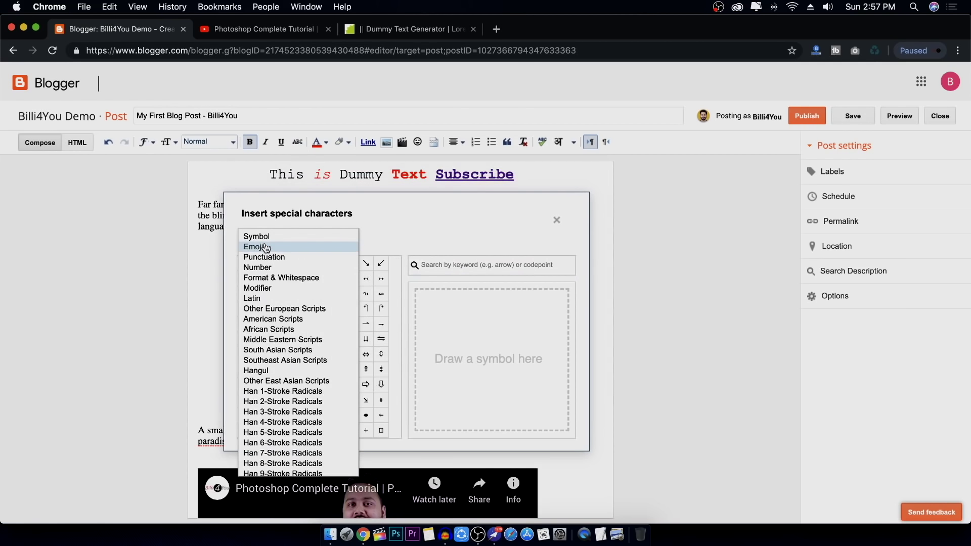
{"action": "left_click", "coordinate": [270, 238]}
{"action": "left_click", "coordinate": [263, 238]}
{"action": "left_click", "coordinate": [272, 249]}
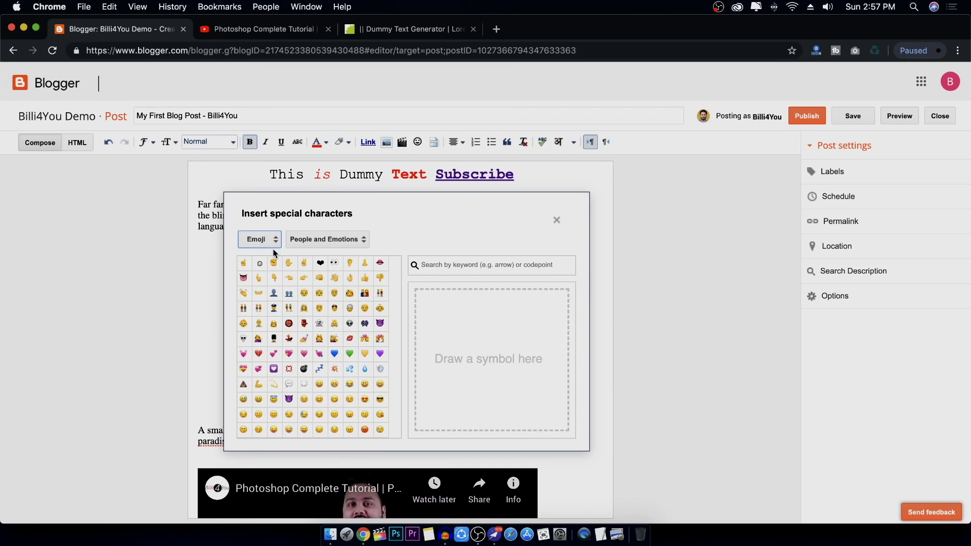
{"action": "left_click", "coordinate": [276, 244]}
{"action": "scroll", "coordinate": [283, 324], "scroll_direction": "down", "scroll_amount": 3}
{"action": "scroll", "coordinate": [286, 334], "scroll_direction": "up", "scroll_amount": 3}
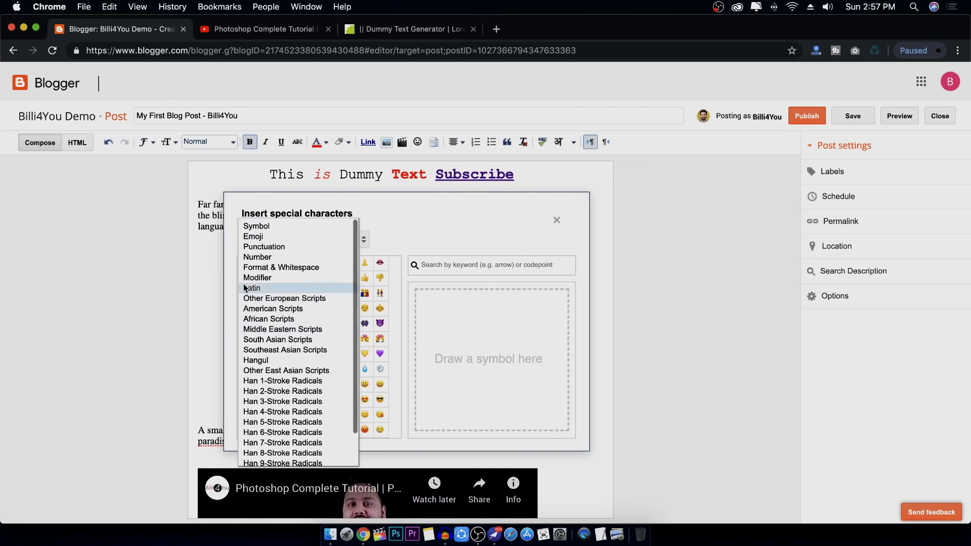
{"action": "left_click", "coordinate": [273, 241]}
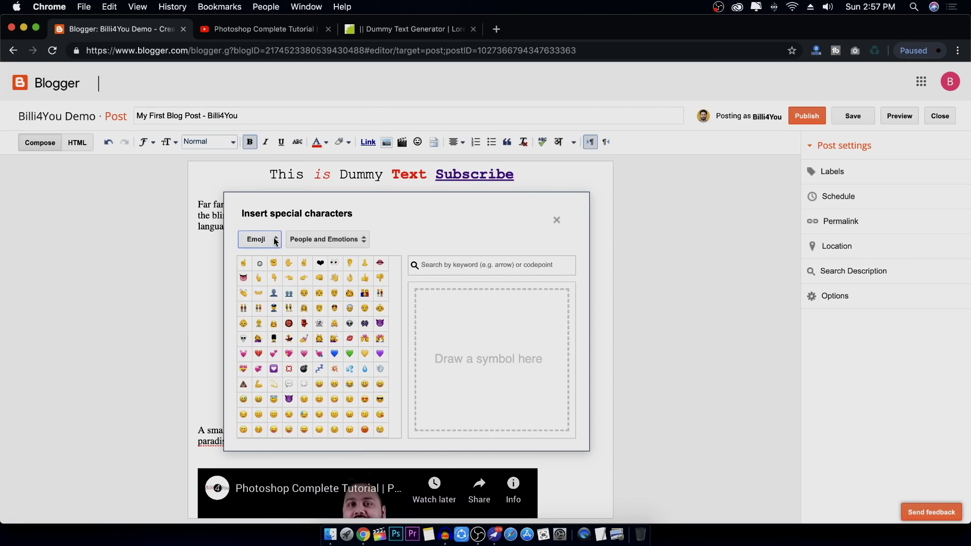
{"action": "left_click", "coordinate": [276, 241]}
{"action": "left_click", "coordinate": [349, 237]}
Insert the sunglasses emoji after 'Subscribe' and close the special characters window
{"action": "scroll", "coordinate": [325, 357], "scroll_direction": "down", "scroll_amount": 3}
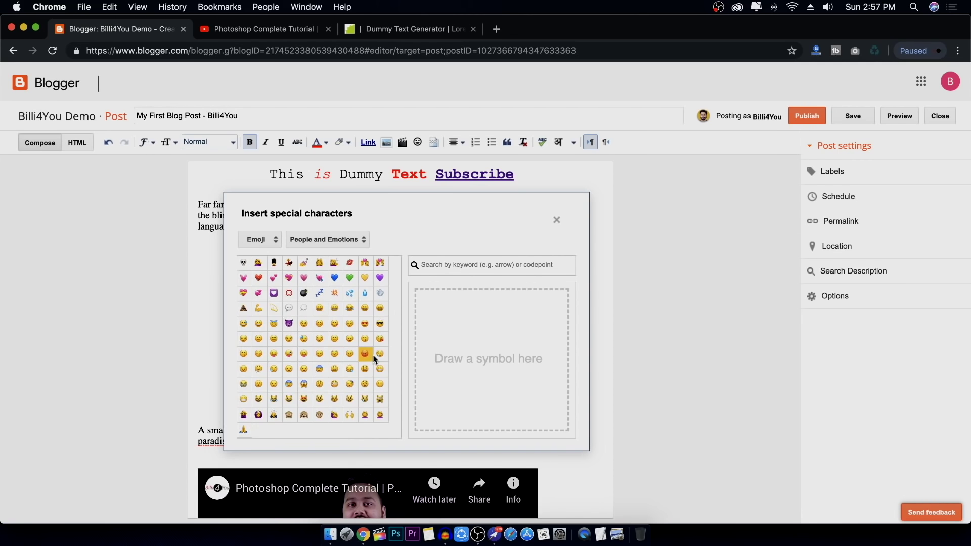
{"action": "left_click", "coordinate": [379, 326]}
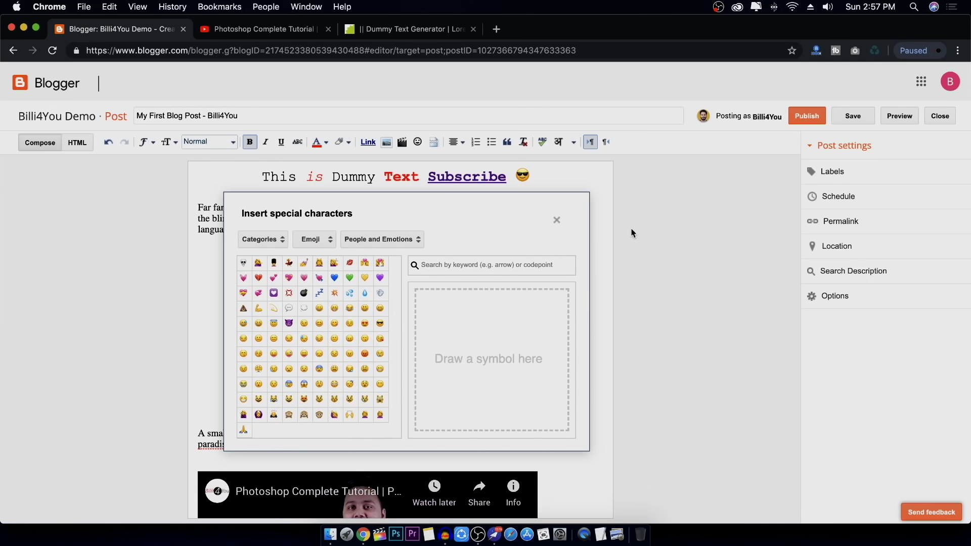
{"action": "left_click", "coordinate": [557, 221]}
{"action": "scroll", "coordinate": [544, 218], "scroll_direction": "down", "scroll_amount": 5}
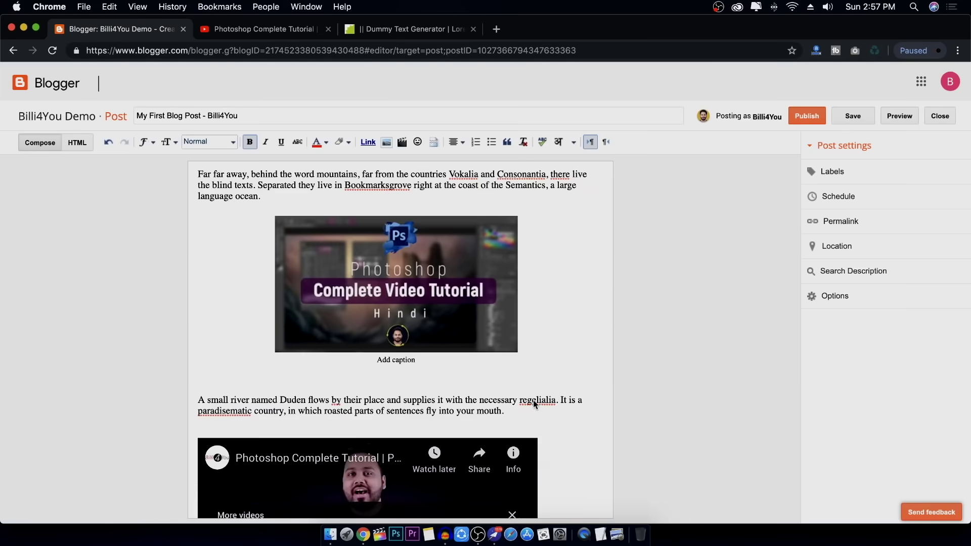
Insert a jump break on a new line after the Duden river paragraph
{"action": "scroll", "coordinate": [544, 218], "scroll_direction": "up", "scroll_amount": 5}
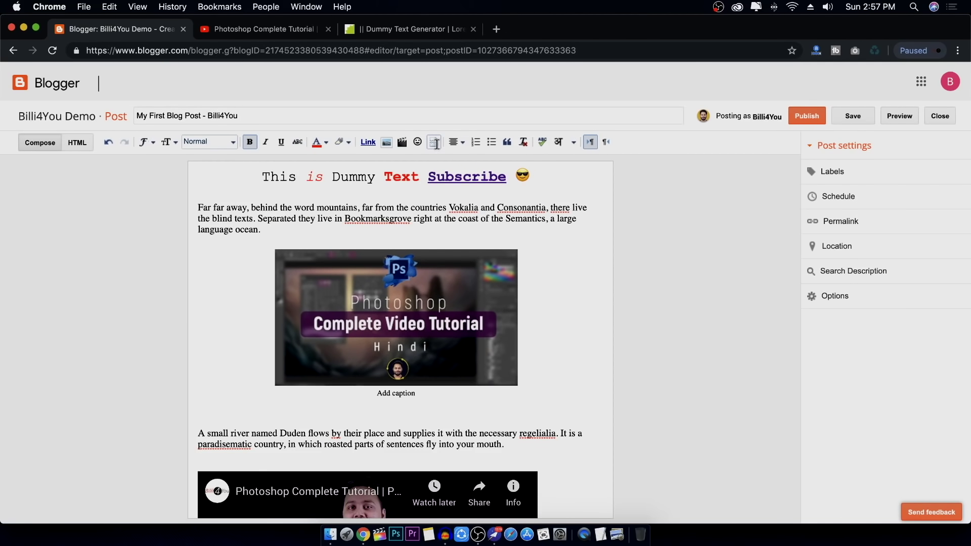
{"action": "scroll", "coordinate": [483, 363], "scroll_direction": "down", "scroll_amount": 3}
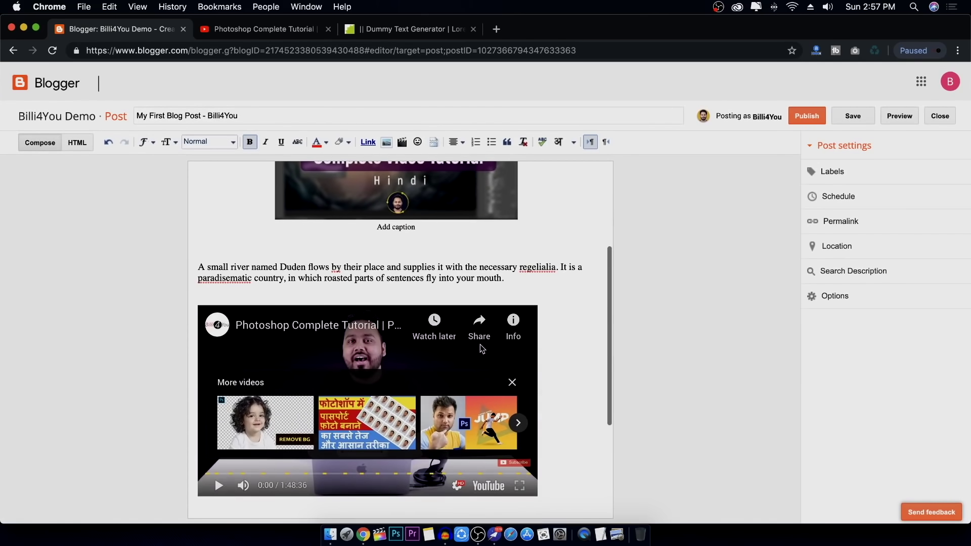
{"action": "left_click", "coordinate": [511, 273]}
{"action": "key", "text": "Return"}
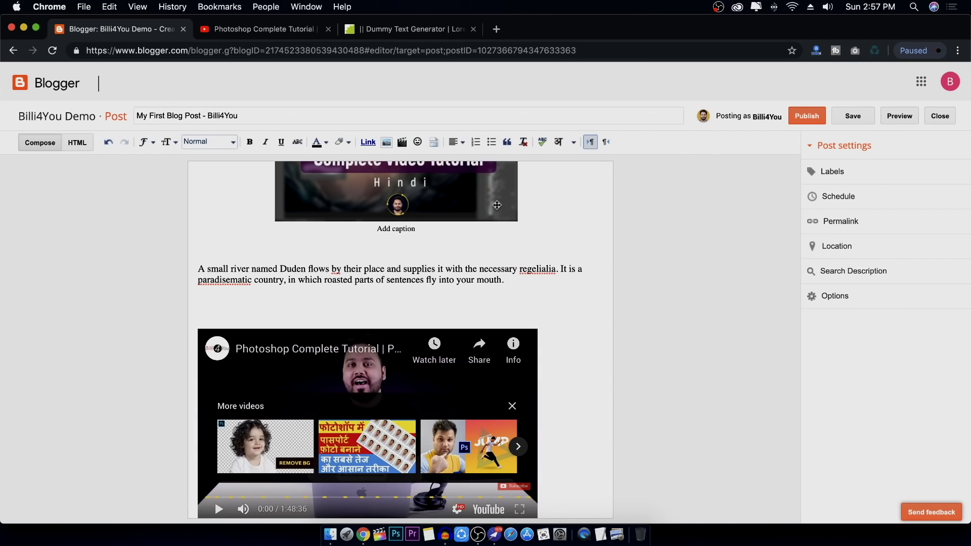
{"action": "left_click", "coordinate": [433, 142]}
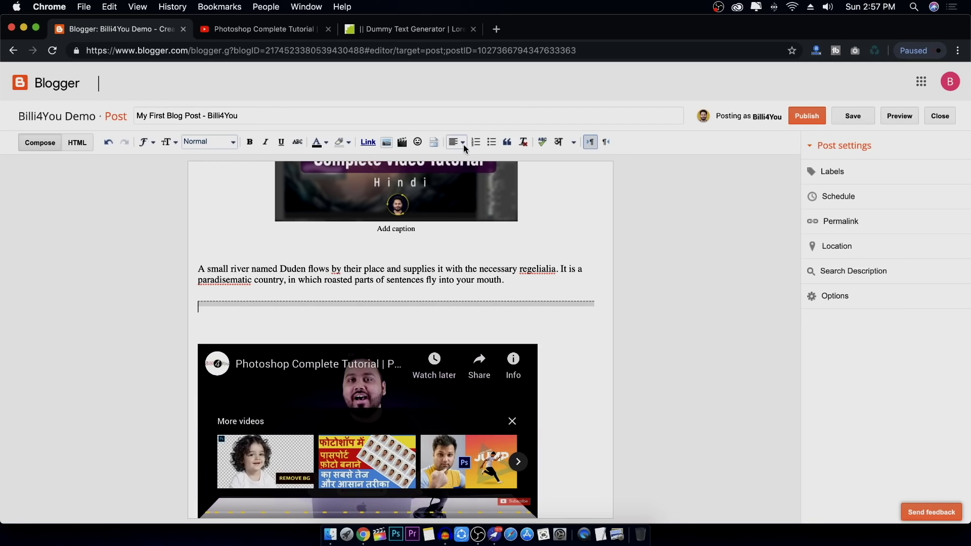
Centre the heading line, after briefly trying left and right alignment
{"action": "scroll", "coordinate": [483, 147], "scroll_direction": "up", "scroll_amount": 5}
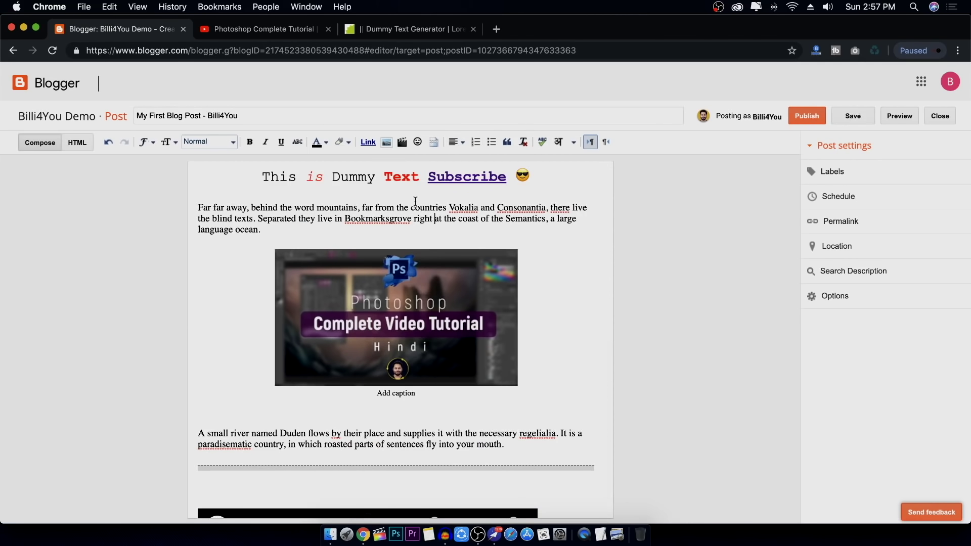
{"action": "left_click", "coordinate": [457, 144]}
{"action": "left_click", "coordinate": [458, 172]}
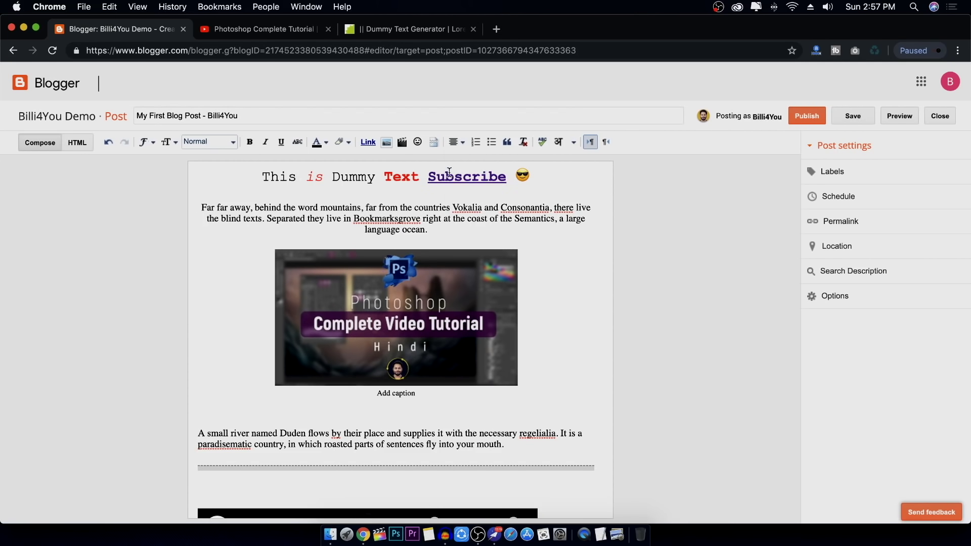
{"action": "left_click", "coordinate": [437, 173]}
{"action": "left_click", "coordinate": [457, 143]}
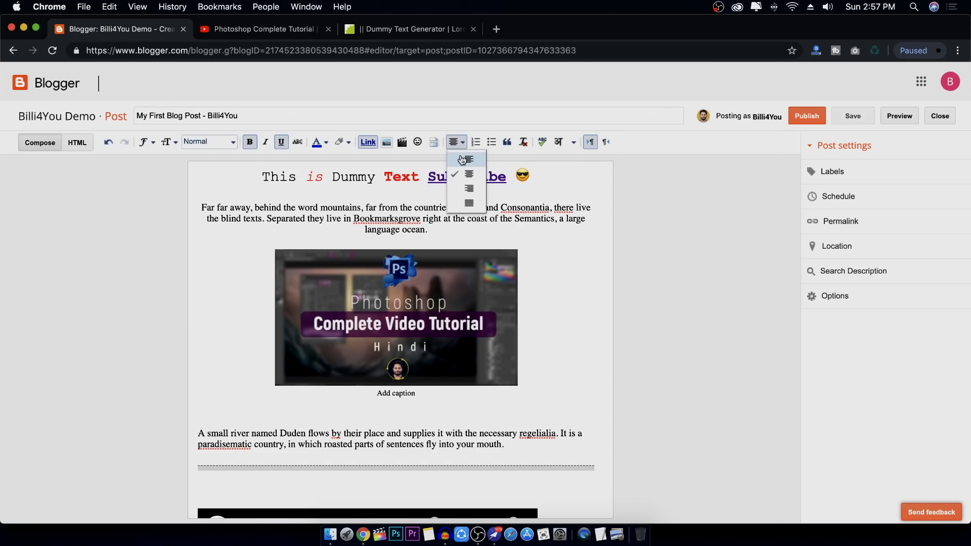
{"action": "left_click", "coordinate": [462, 158]}
{"action": "left_click", "coordinate": [456, 142]}
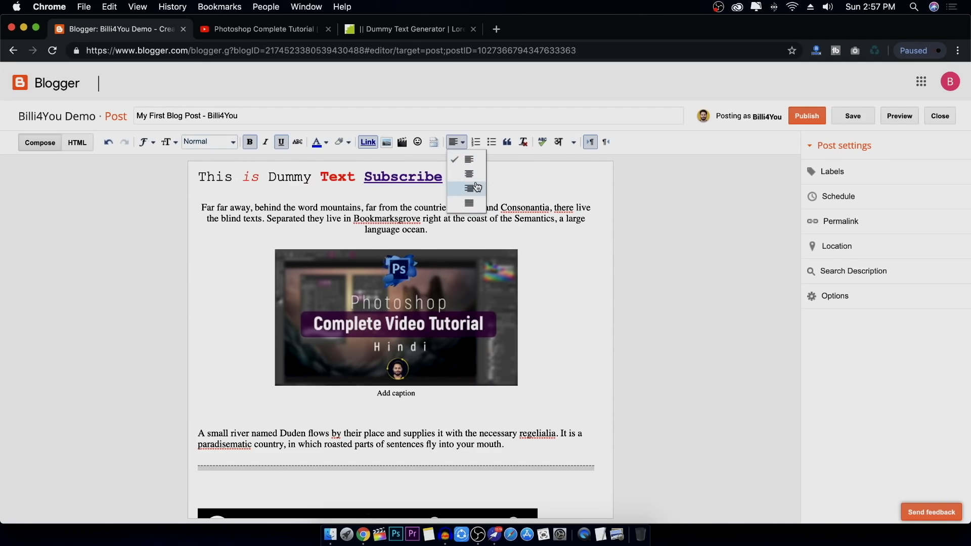
{"action": "left_click", "coordinate": [472, 186]}
{"action": "left_click", "coordinate": [464, 144]}
{"action": "left_click", "coordinate": [464, 172]}
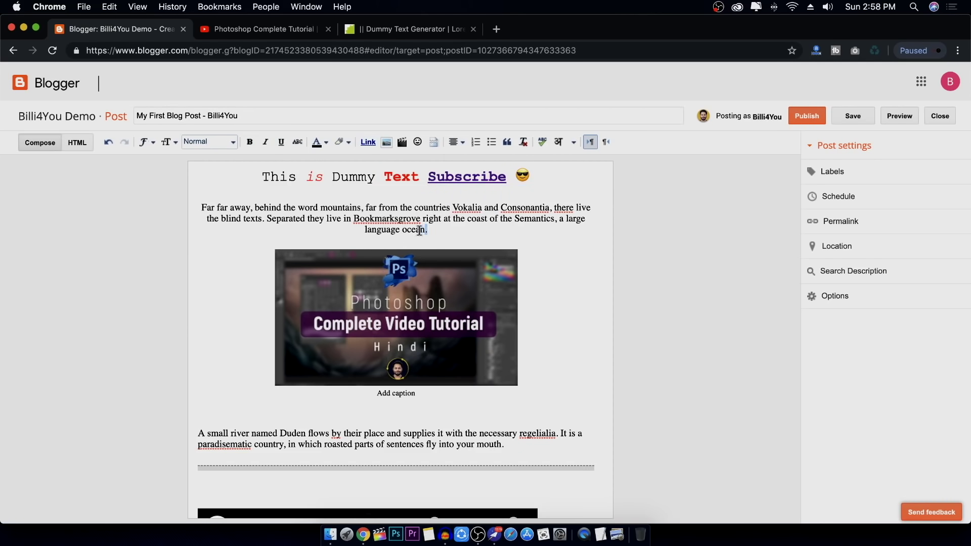
Select the whole first 'Far far away' paragraph and centre it
{"action": "left_click_drag", "start_coordinate": [428, 231], "coordinate": [187, 204]}
{"action": "left_click", "coordinate": [457, 143]}
{"action": "left_click", "coordinate": [468, 159]}
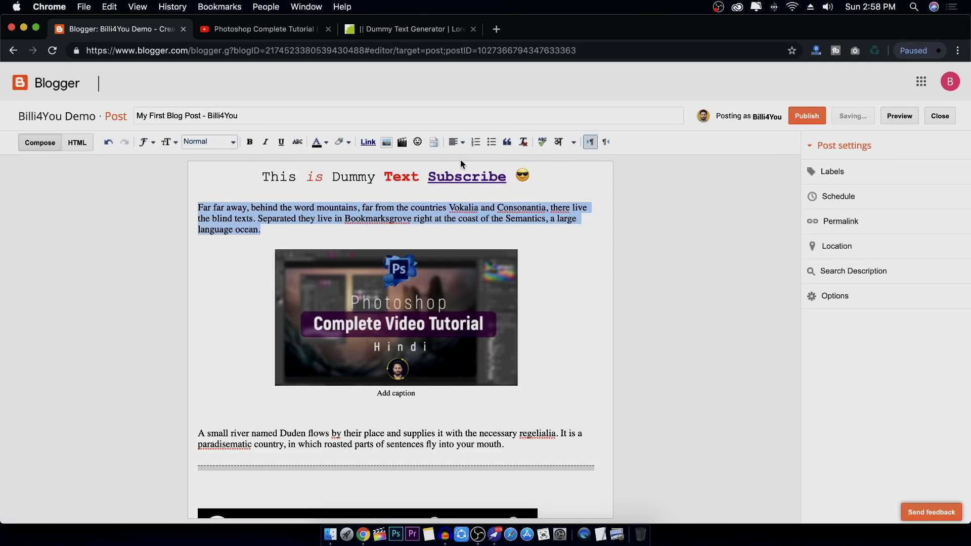
{"action": "left_click", "coordinate": [457, 143]}
{"action": "left_click", "coordinate": [469, 175]}
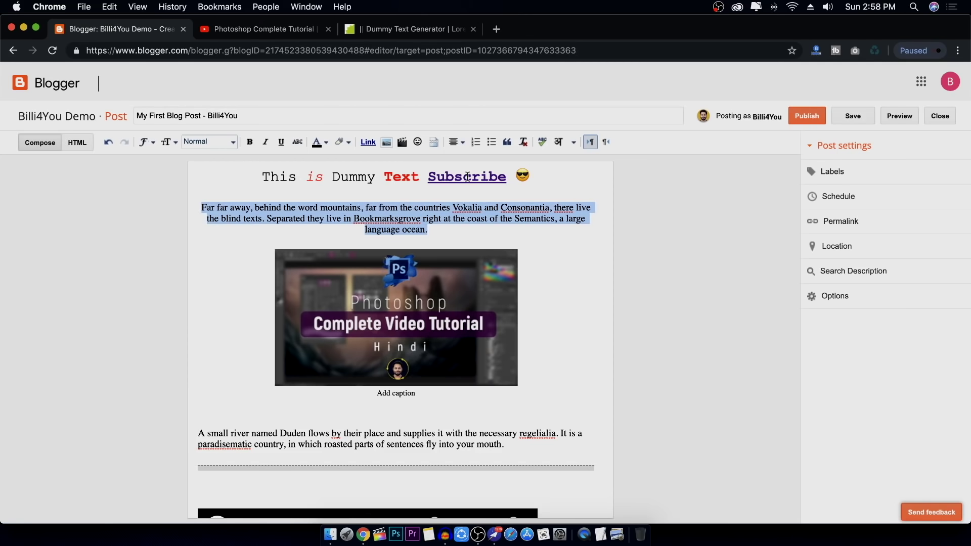
{"action": "left_click", "coordinate": [481, 219]}
{"action": "scroll", "coordinate": [481, 219], "scroll_direction": "down", "scroll_amount": 10}
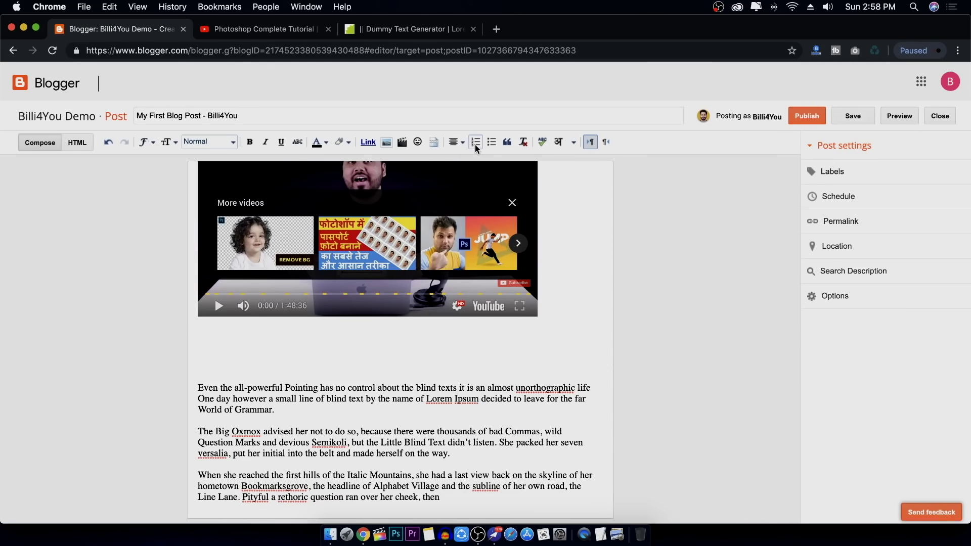
Make the three paragraphs below the video a numbered list, removing the empty items
{"action": "left_click_drag", "start_coordinate": [200, 386], "coordinate": [528, 504]}
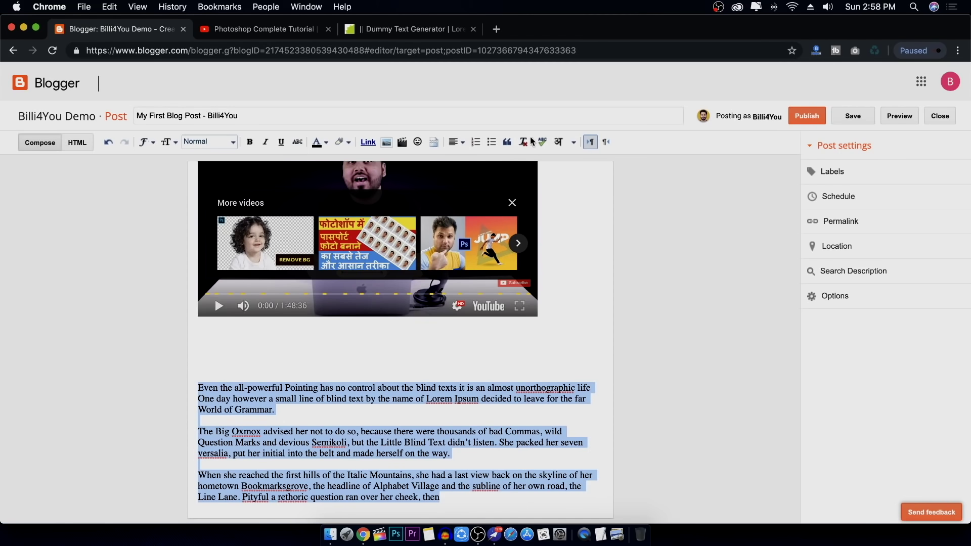
{"action": "left_click", "coordinate": [478, 141]}
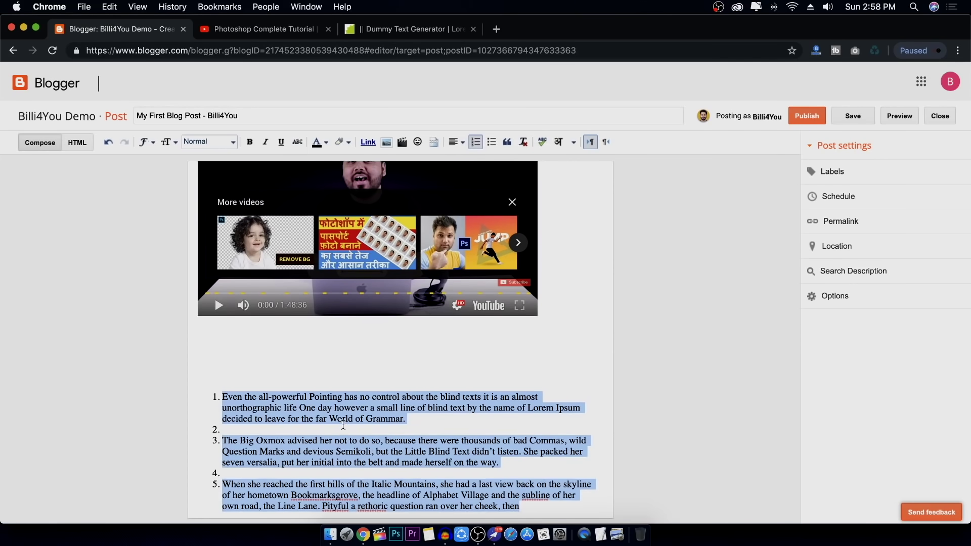
{"action": "left_click", "coordinate": [324, 411]}
{"action": "key", "text": "BackSpace"}
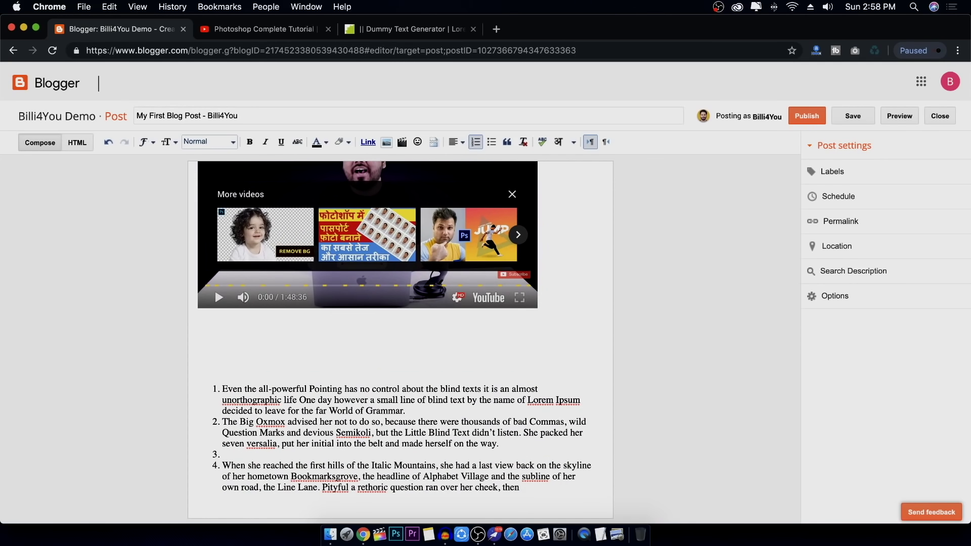
{"action": "key", "text": "BackSpace"}
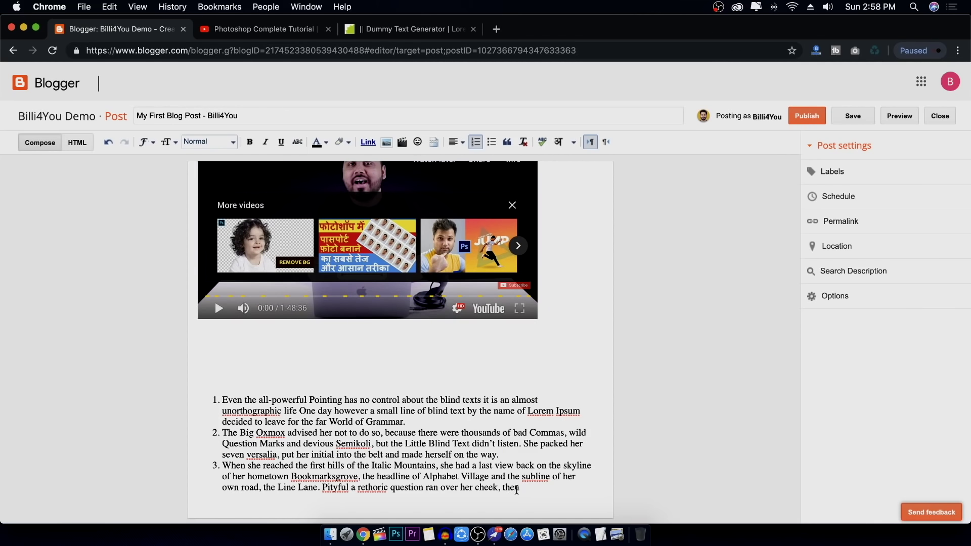
Convert the three-item numbered list into a bulleted list
{"action": "left_click_drag", "start_coordinate": [517, 489], "coordinate": [240, 390]}
{"action": "left_click", "coordinate": [491, 142]}
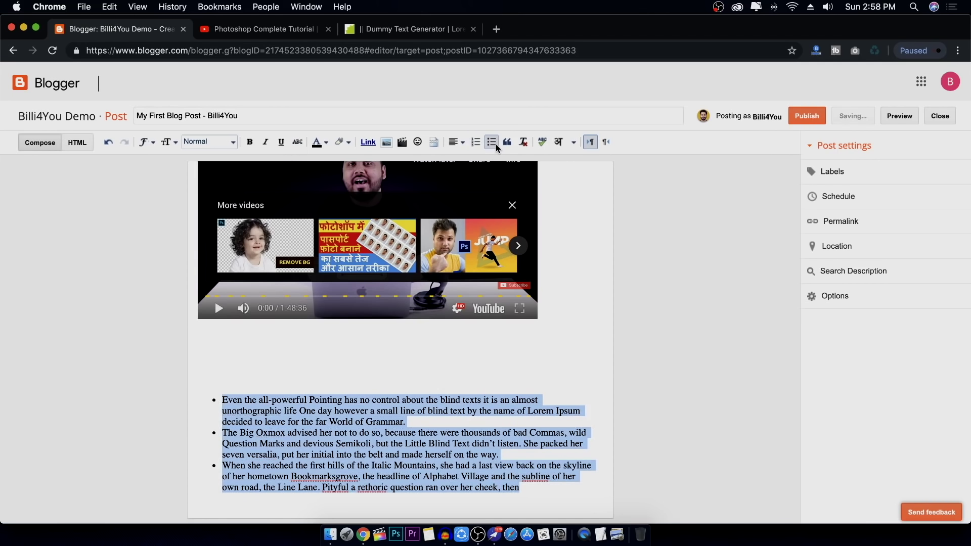
{"action": "scroll", "coordinate": [469, 452], "scroll_direction": "up", "scroll_amount": 10}
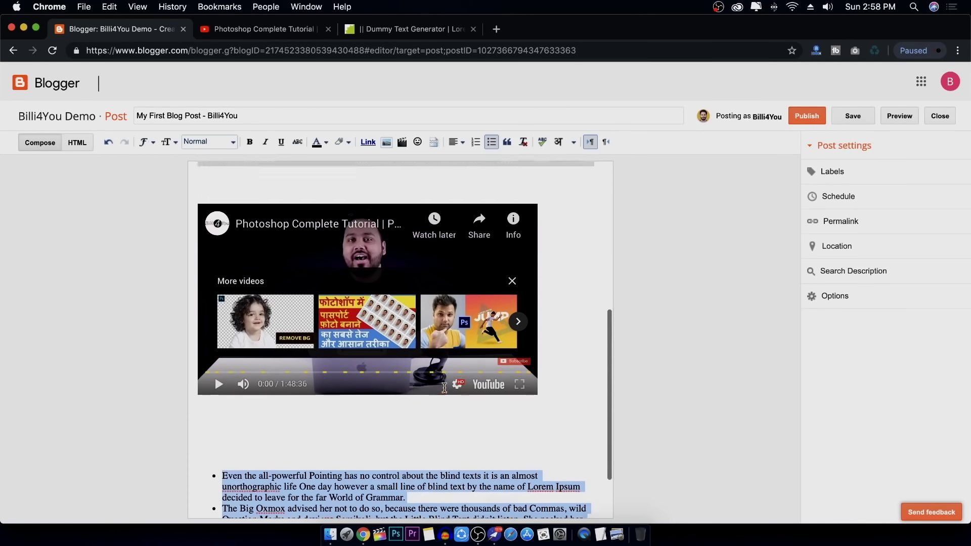
{"action": "scroll", "coordinate": [444, 388], "scroll_direction": "down", "scroll_amount": 3}
{"action": "scroll", "coordinate": [444, 388], "scroll_direction": "up", "scroll_amount": 3}
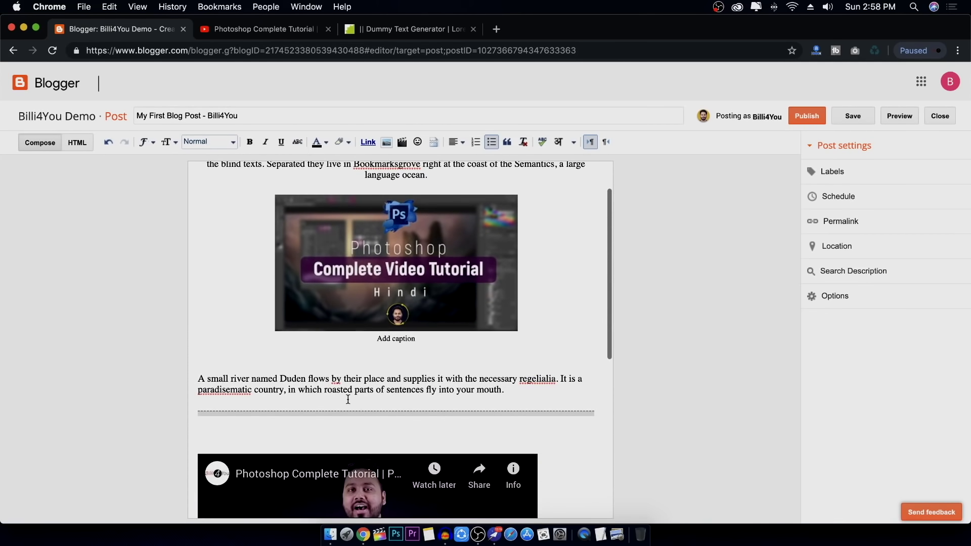
Format the 'A small river named Duden' paragraph as a blockquote and enable spell-check
{"action": "left_click_drag", "start_coordinate": [200, 378], "coordinate": [514, 390]}
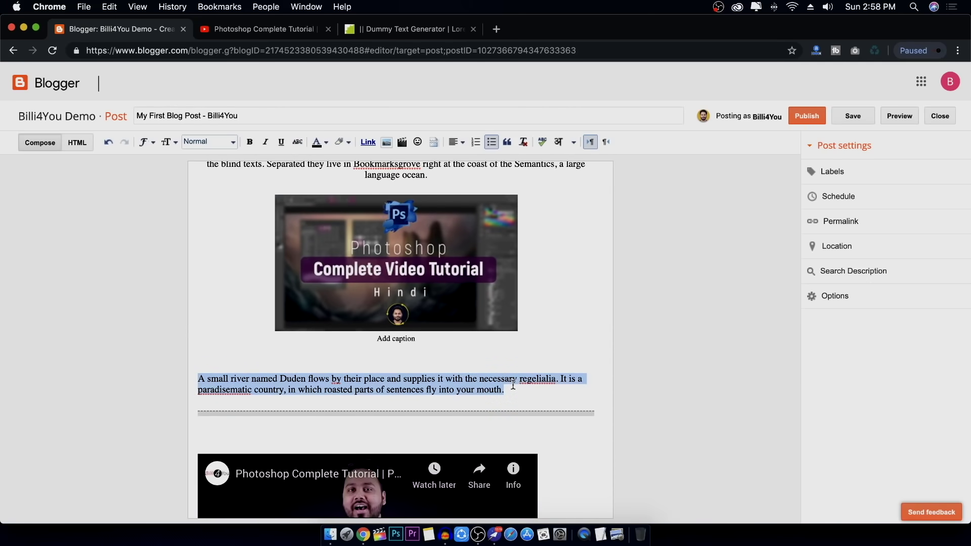
{"action": "left_click", "coordinate": [507, 142]}
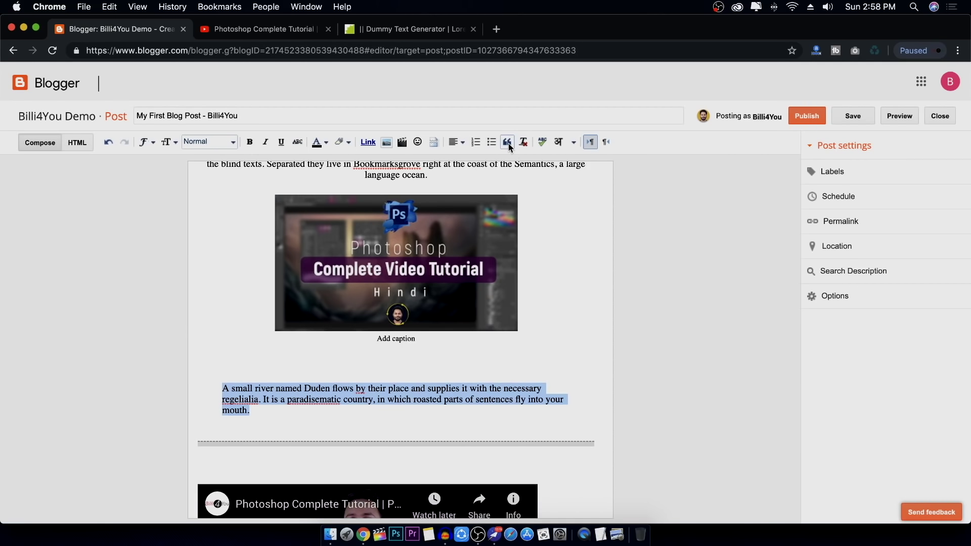
{"action": "left_click", "coordinate": [547, 141]}
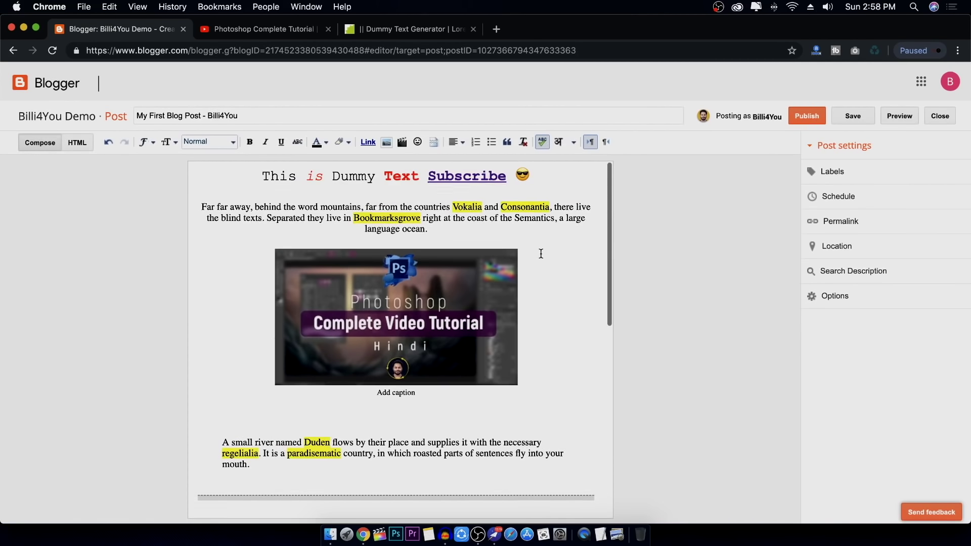
Dismiss the spelling suggestion for 'Consonantia' and set the first paragraph right-to-left
{"action": "scroll", "coordinate": [539, 253], "scroll_direction": "down", "scroll_amount": 10}
{"action": "left_click", "coordinate": [573, 142]}
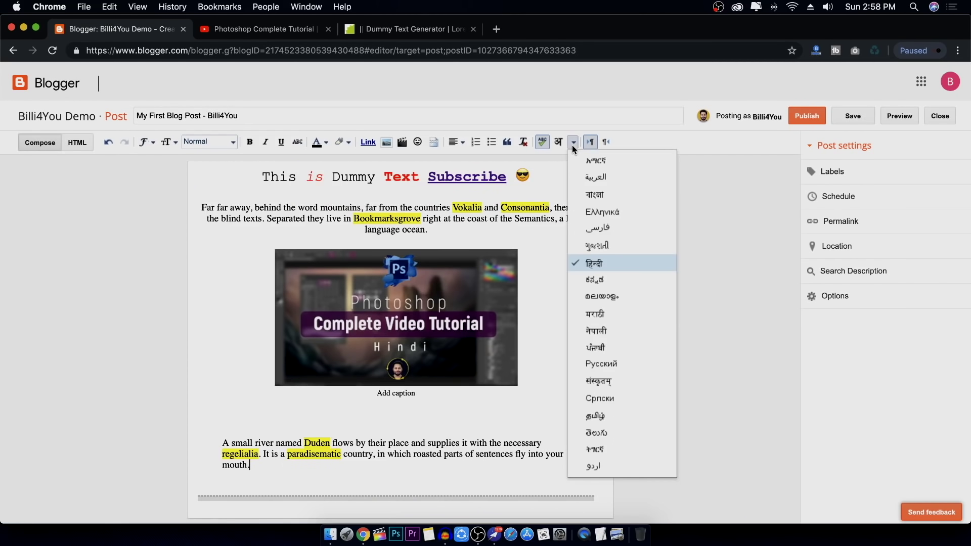
{"action": "left_click", "coordinate": [546, 206]}
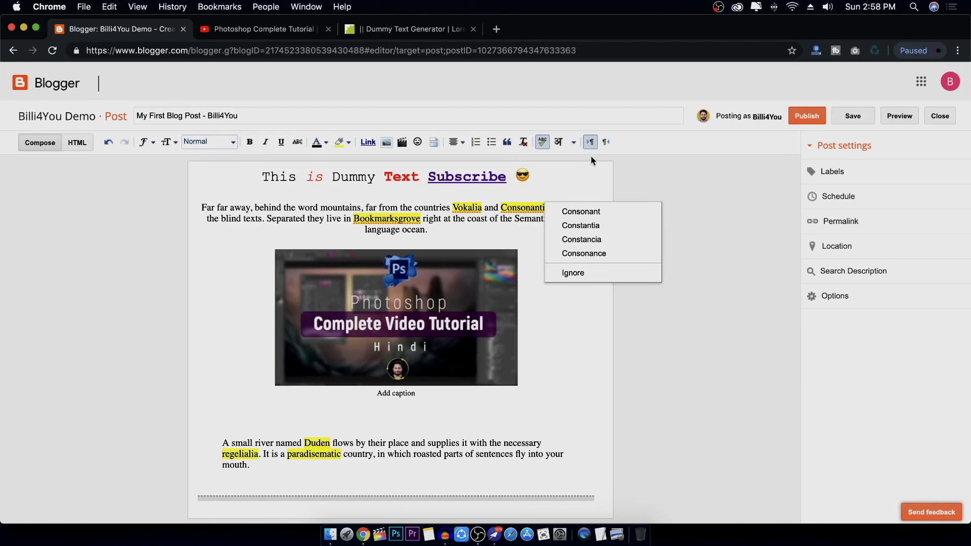
{"action": "left_click", "coordinate": [642, 146]}
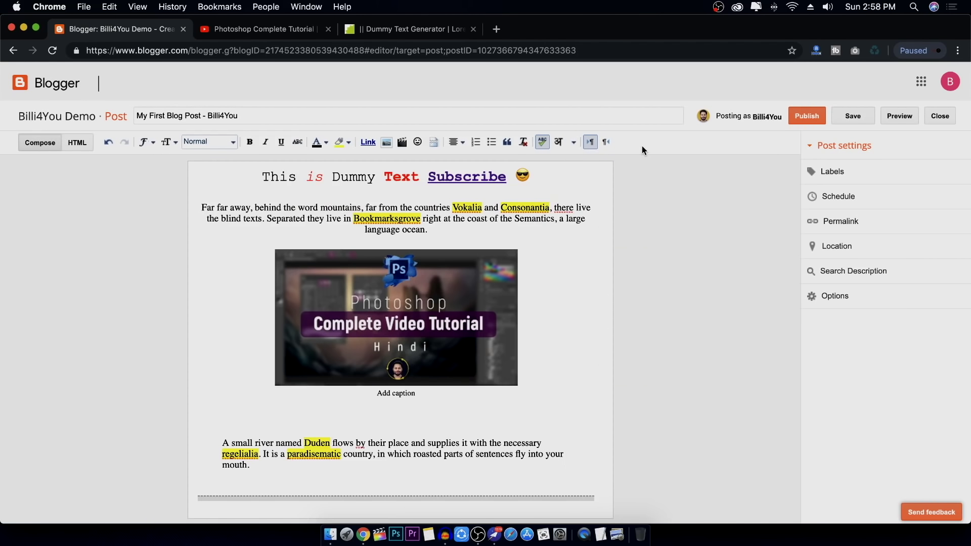
{"action": "left_click", "coordinate": [600, 146]}
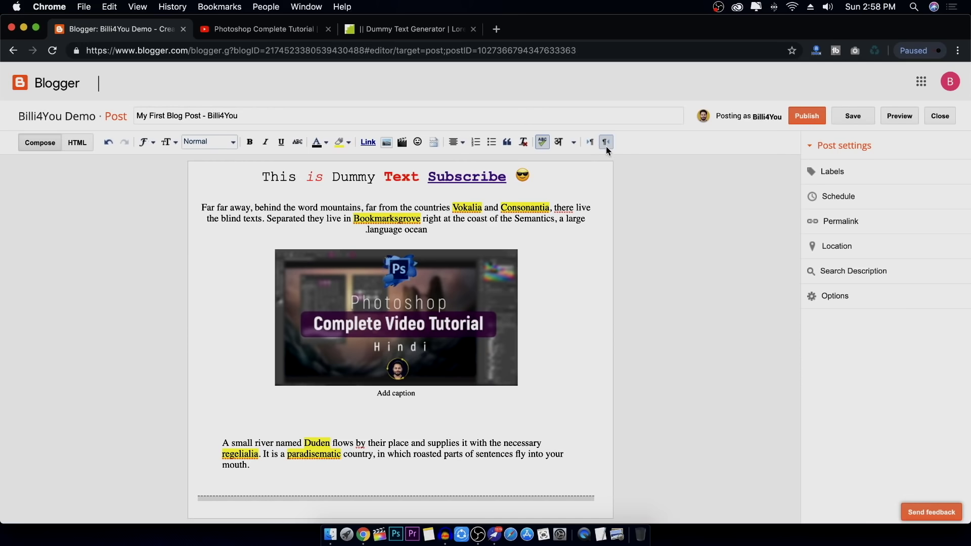
Delete the blank lines above the bullet list and turn spell-check off
{"action": "scroll", "coordinate": [545, 262], "scroll_direction": "down", "scroll_amount": 10}
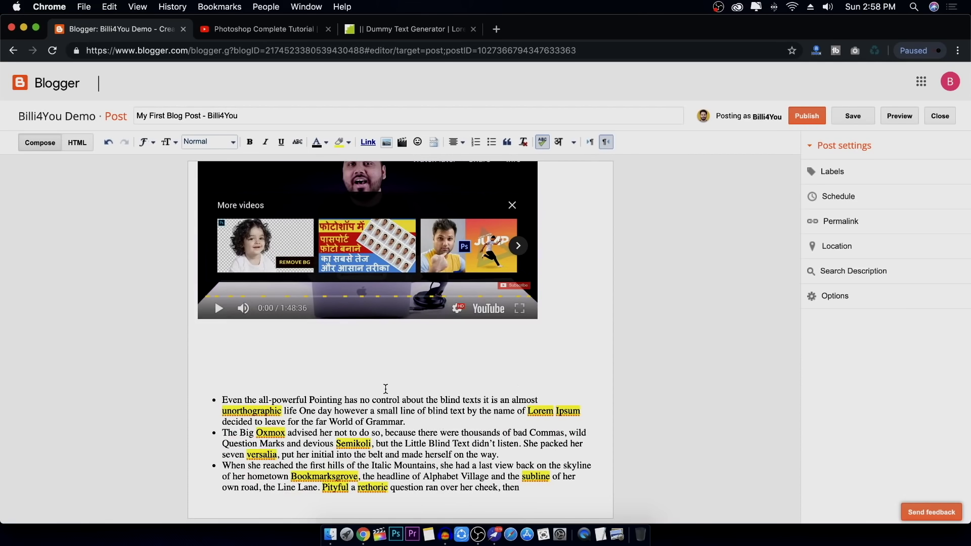
{"action": "left_click", "coordinate": [385, 389]}
{"action": "left_click", "coordinate": [387, 359]}
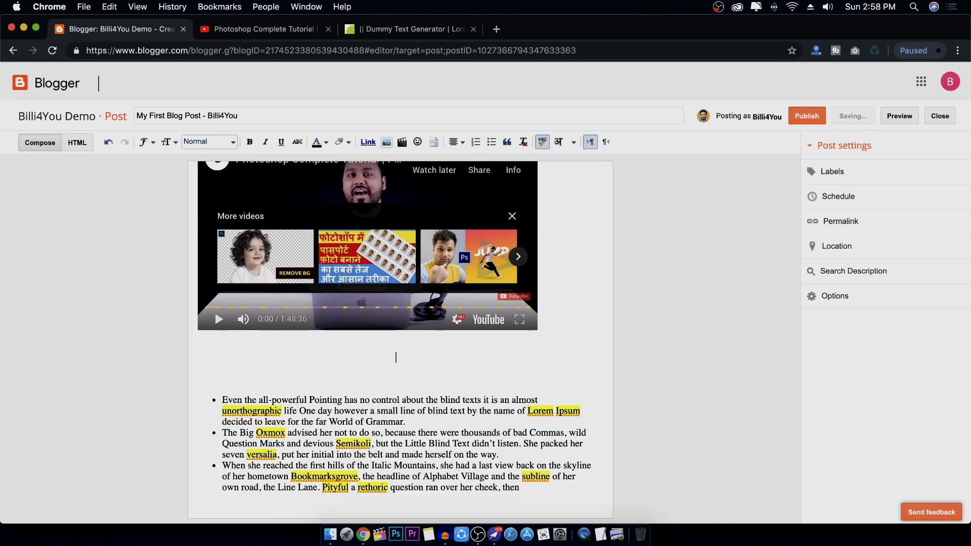
{"action": "key", "text": "BackSpace"}
{"action": "key", "text": "BackSpace"}
{"action": "key", "text": "BackSpace"}
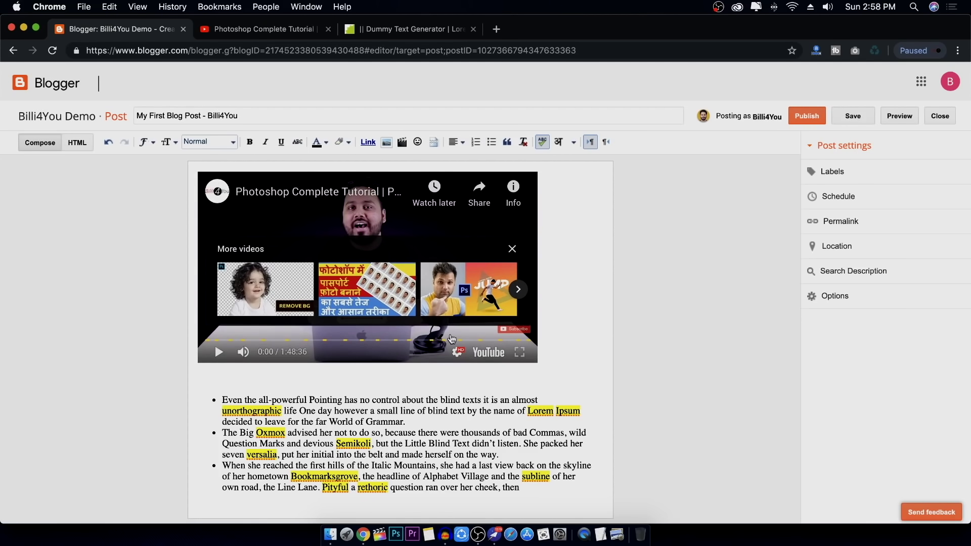
{"action": "scroll", "coordinate": [452, 339], "scroll_direction": "up", "scroll_amount": 10}
{"action": "left_click", "coordinate": [419, 205]}
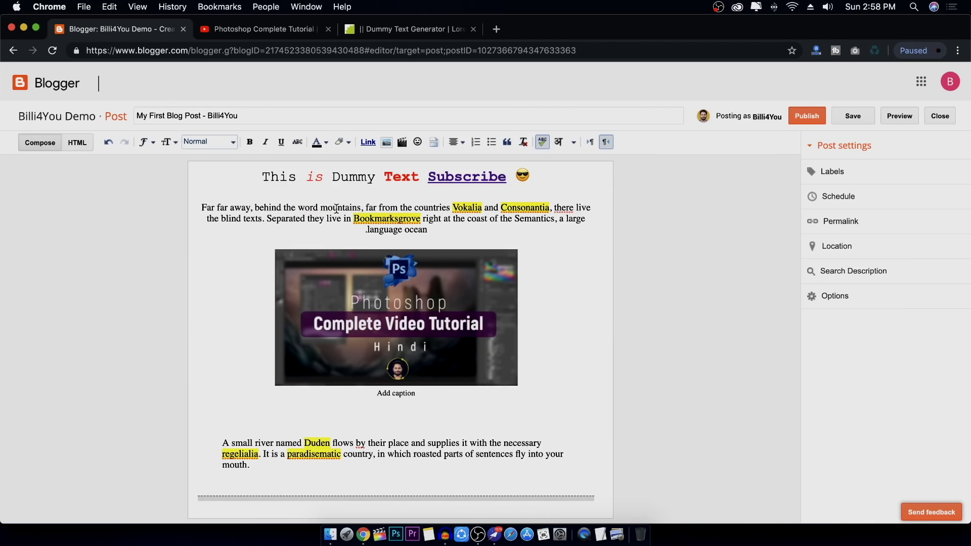
{"action": "left_click", "coordinate": [542, 143]}
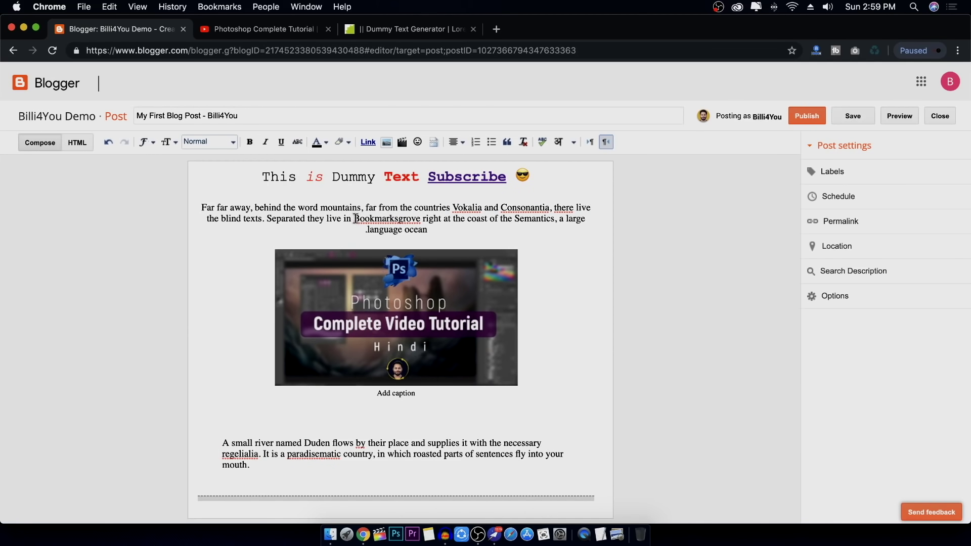
Make the word Bookmarksgrove bold and red
{"action": "left_click_drag", "start_coordinate": [354, 218], "coordinate": [425, 219]}
{"action": "left_click", "coordinate": [249, 142]}
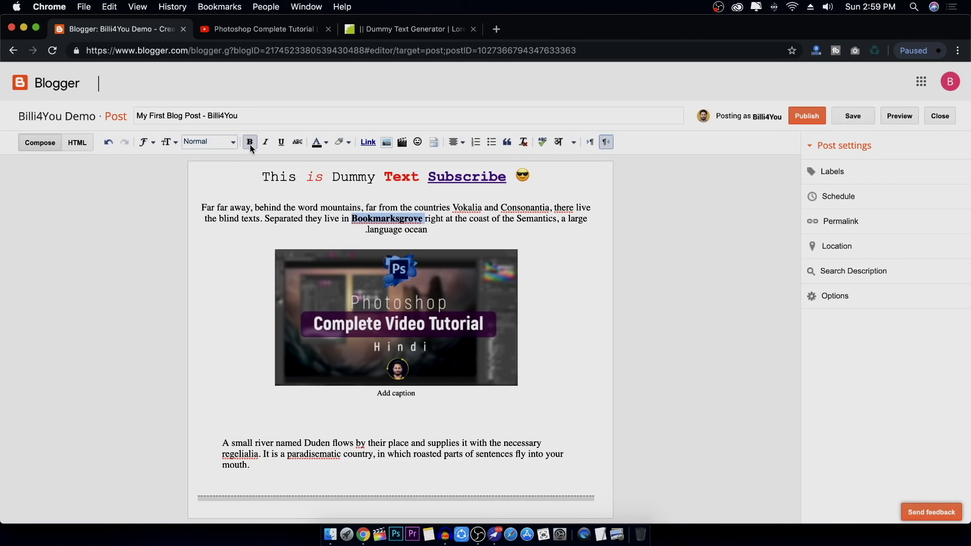
{"action": "left_click", "coordinate": [320, 142]}
{"action": "left_click", "coordinate": [317, 172]}
Italicise 'Duden flows by their place and supplies it with the' in the blockquote
{"action": "scroll", "coordinate": [495, 233], "scroll_direction": "down", "scroll_amount": 1}
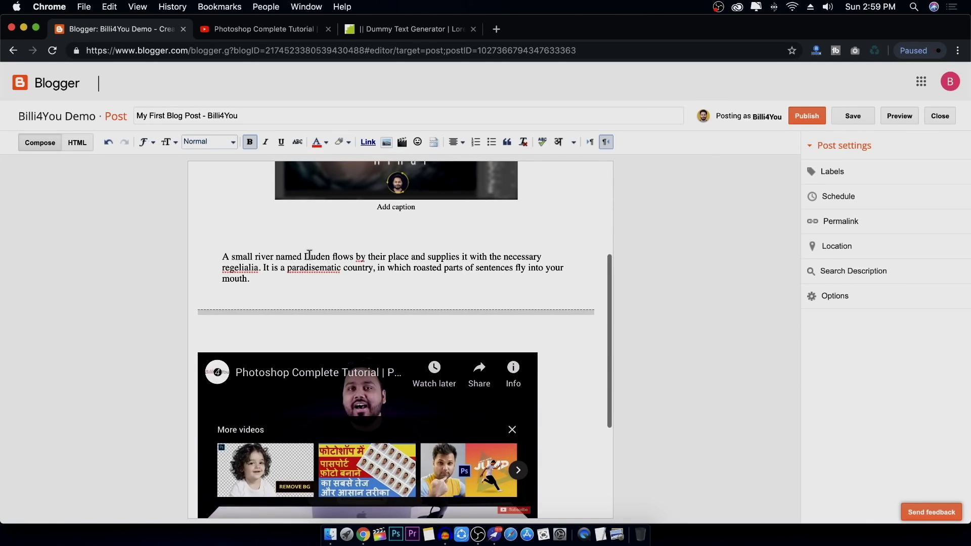
{"action": "left_click_drag", "start_coordinate": [305, 257], "coordinate": [491, 258]}
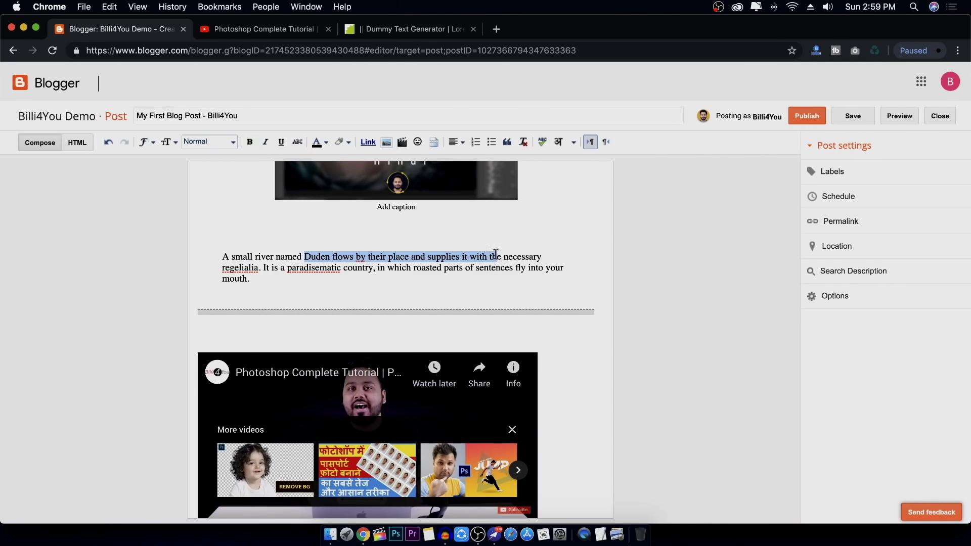
{"action": "left_click", "coordinate": [265, 142]}
{"action": "left_click", "coordinate": [436, 275]}
{"action": "scroll", "coordinate": [486, 274], "scroll_direction": "up", "scroll_amount": 4}
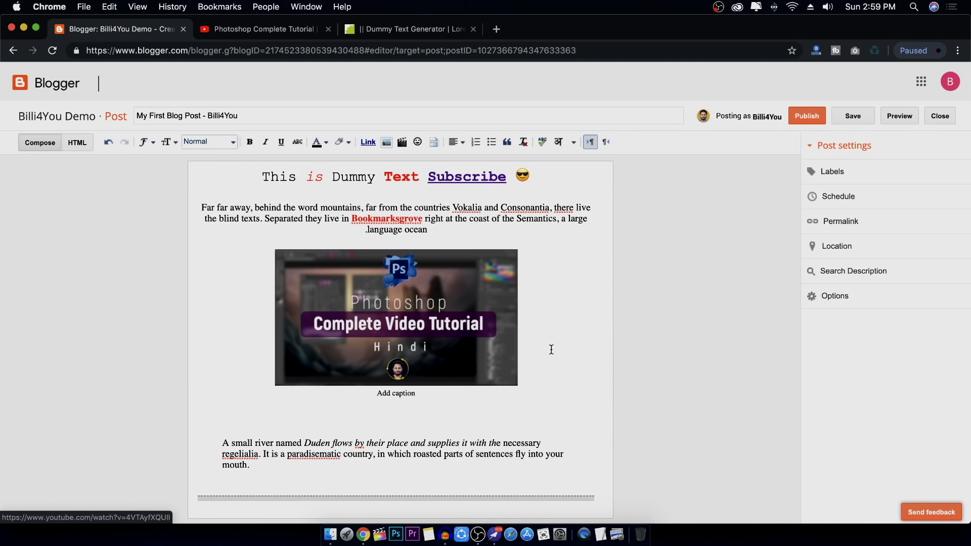
{"action": "scroll", "coordinate": [579, 331], "scroll_direction": "down", "scroll_amount": 5}
{"action": "scroll", "coordinate": [578, 331], "scroll_direction": "up", "scroll_amount": 5}
Preview 'My First Blog Post' in a new tab and scroll through its formatting
{"action": "left_click", "coordinate": [904, 116]}
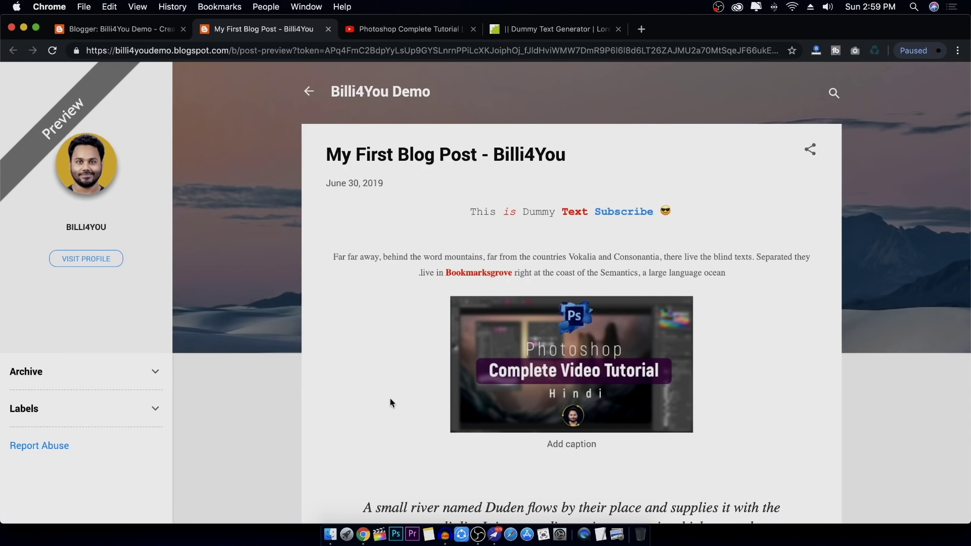
{"action": "scroll", "coordinate": [390, 395], "scroll_direction": "down", "scroll_amount": 4}
{"action": "scroll", "coordinate": [390, 395], "scroll_direction": "up", "scroll_amount": 4}
{"action": "scroll", "coordinate": [391, 397], "scroll_direction": "down", "scroll_amount": 1}
{"action": "scroll", "coordinate": [769, 283], "scroll_direction": "down", "scroll_amount": 5}
{"action": "scroll", "coordinate": [762, 288], "scroll_direction": "down", "scroll_amount": 2}
{"action": "scroll", "coordinate": [761, 288], "scroll_direction": "up", "scroll_amount": 6}
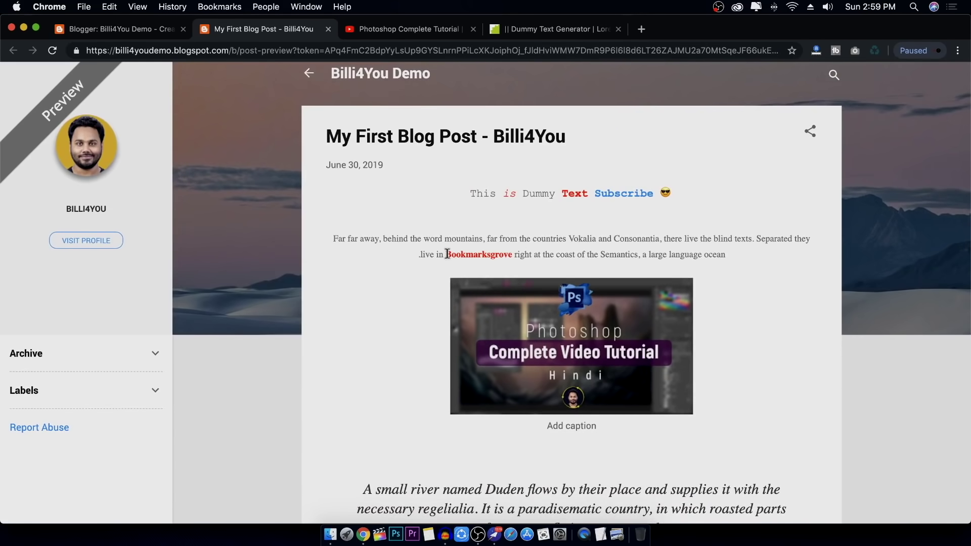
{"action": "scroll", "coordinate": [675, 249], "scroll_direction": "down", "scroll_amount": 4}
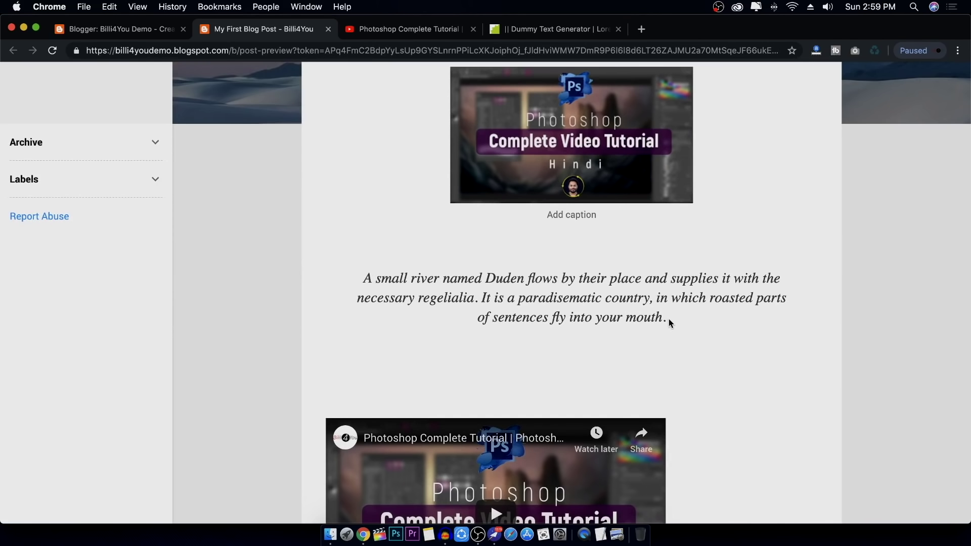
{"action": "scroll", "coordinate": [688, 313], "scroll_direction": "down", "scroll_amount": 5}
{"action": "scroll", "coordinate": [514, 272], "scroll_direction": "down", "scroll_amount": 4}
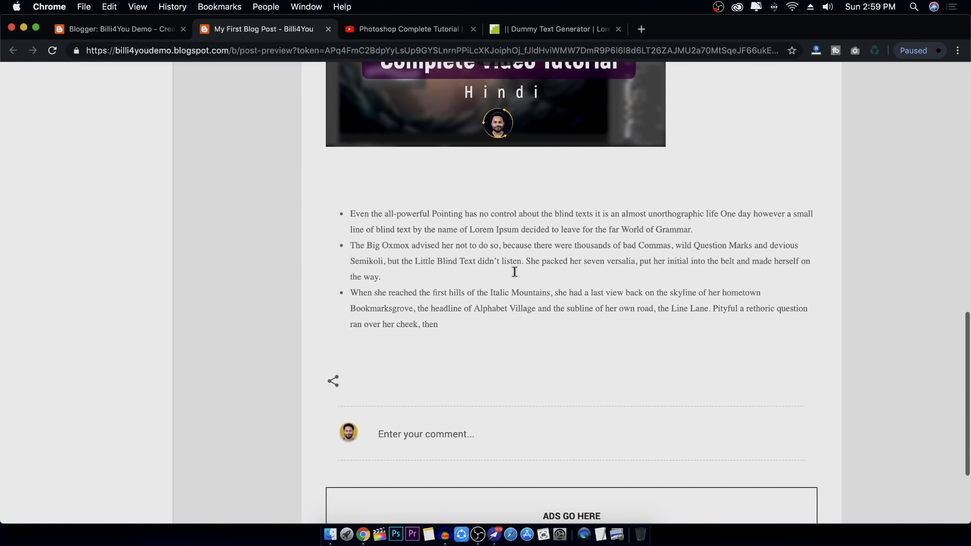
{"action": "scroll", "coordinate": [530, 278], "scroll_direction": "up", "scroll_amount": 1}
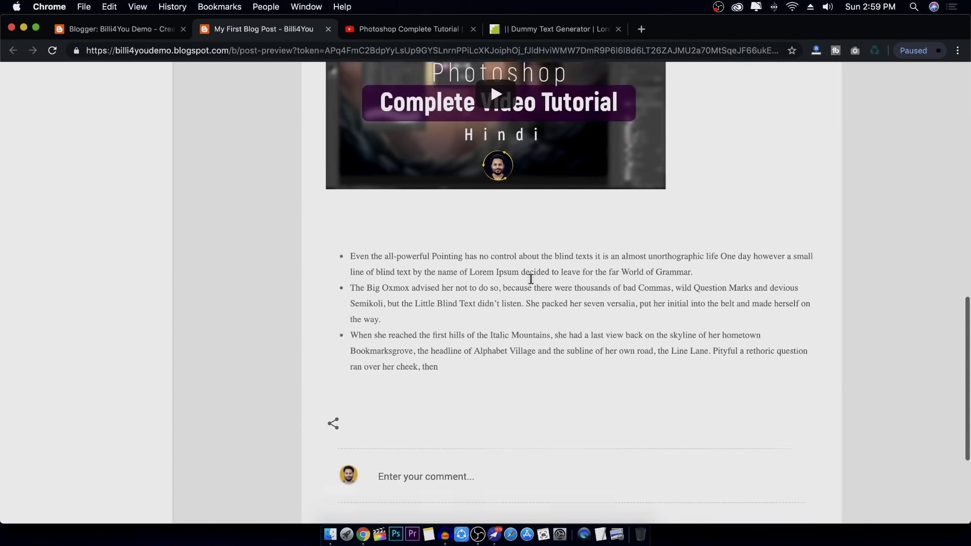
{"action": "scroll", "coordinate": [531, 278], "scroll_direction": "up", "scroll_amount": 10}
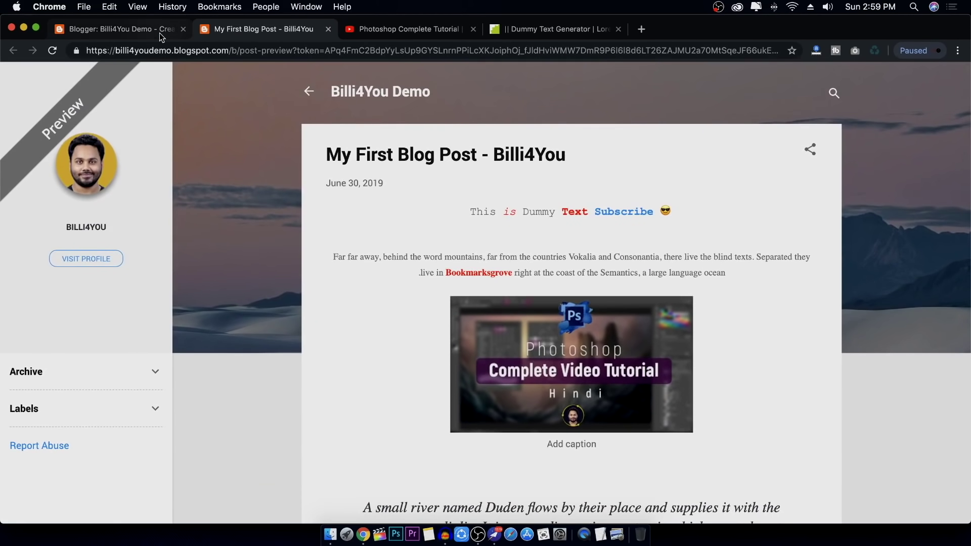
Back in the editor, open the post's Labels field and begin typing 'Android'
{"action": "left_click", "coordinate": [161, 31]}
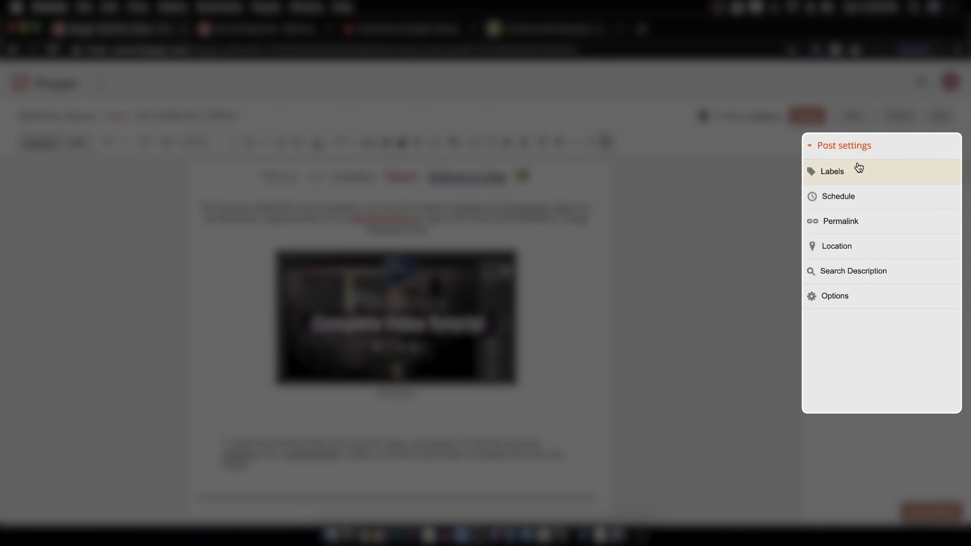
{"action": "left_click", "coordinate": [858, 169]}
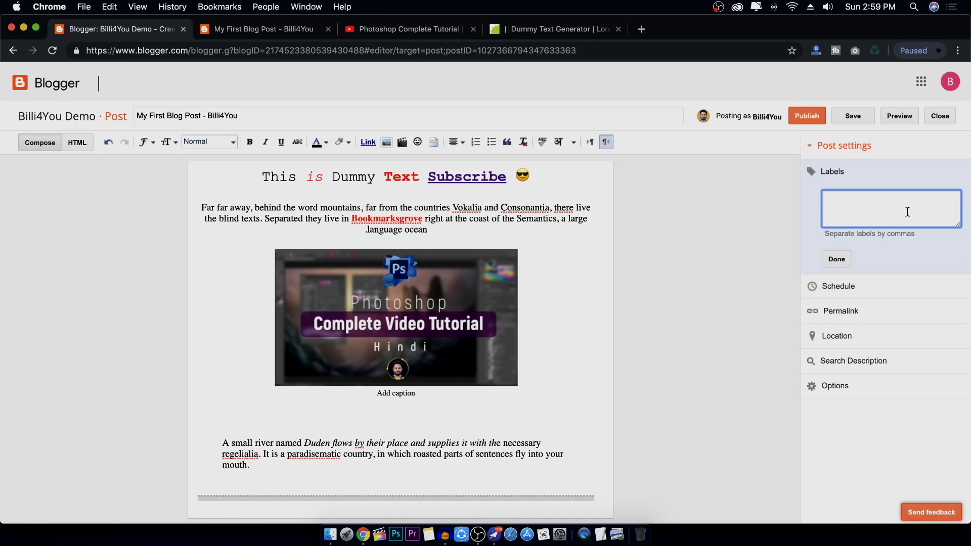
{"action": "type", "text": "Android, iPhone"}
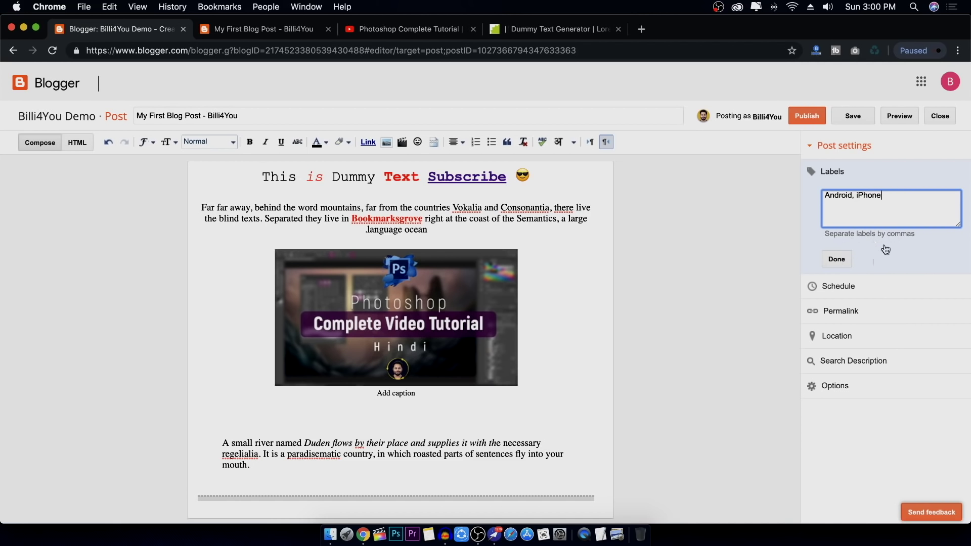
Confirm the Android and iPhone labels and keep scheduling set to Automatic
{"action": "left_click", "coordinate": [837, 258]}
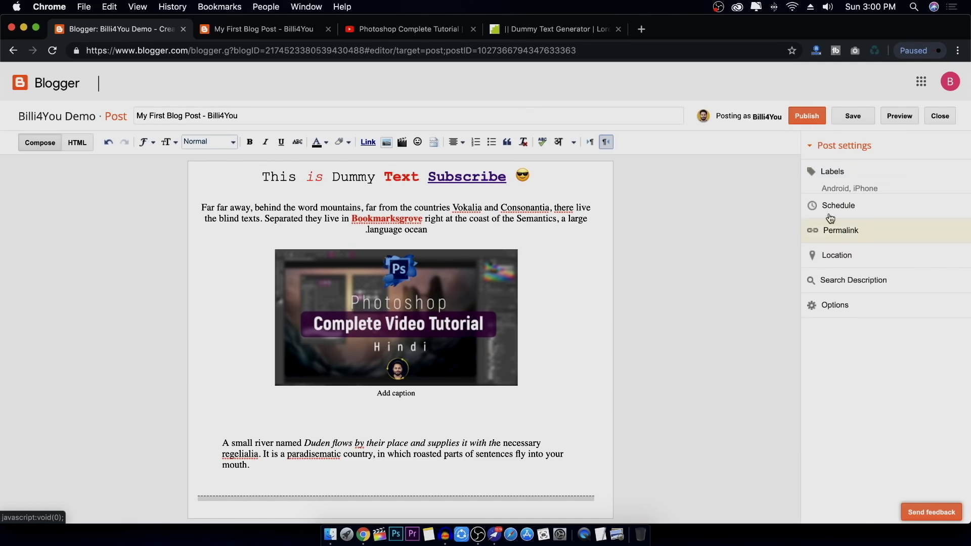
{"action": "left_click", "coordinate": [876, 204]}
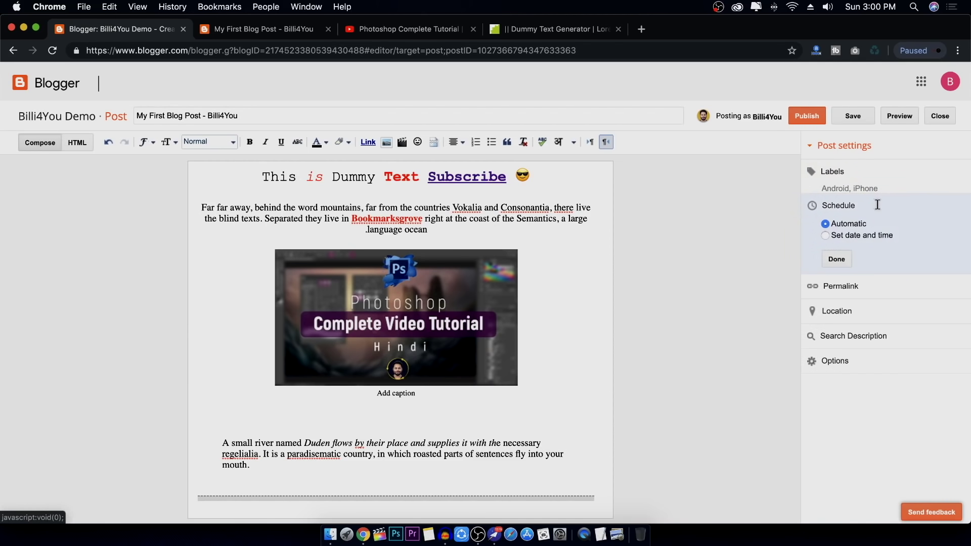
{"action": "left_click", "coordinate": [834, 237]}
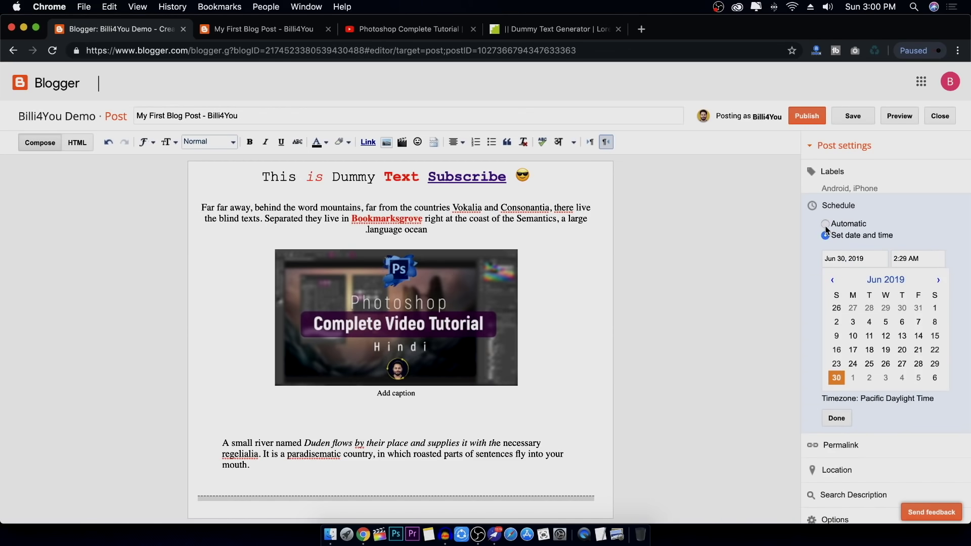
{"action": "left_click", "coordinate": [826, 224]}
Give the post the custom permalink my-first-blog-post-billi4you.html
{"action": "left_click", "coordinate": [840, 285]}
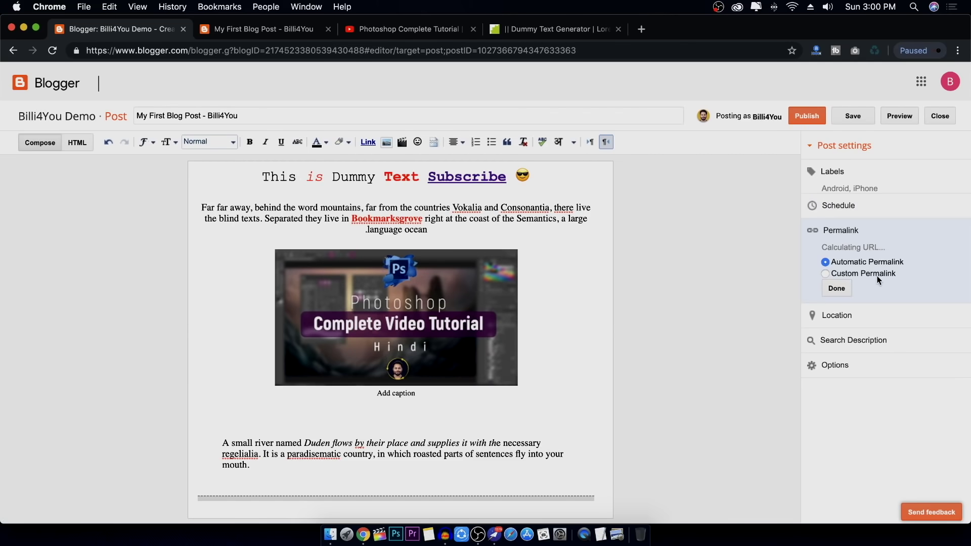
{"action": "left_click", "coordinate": [826, 274]}
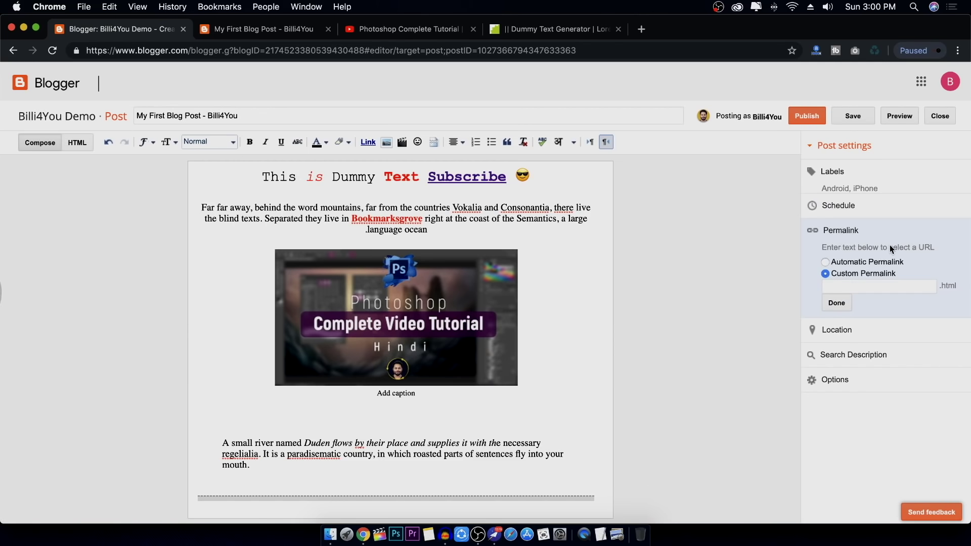
{"action": "left_click", "coordinate": [826, 261]}
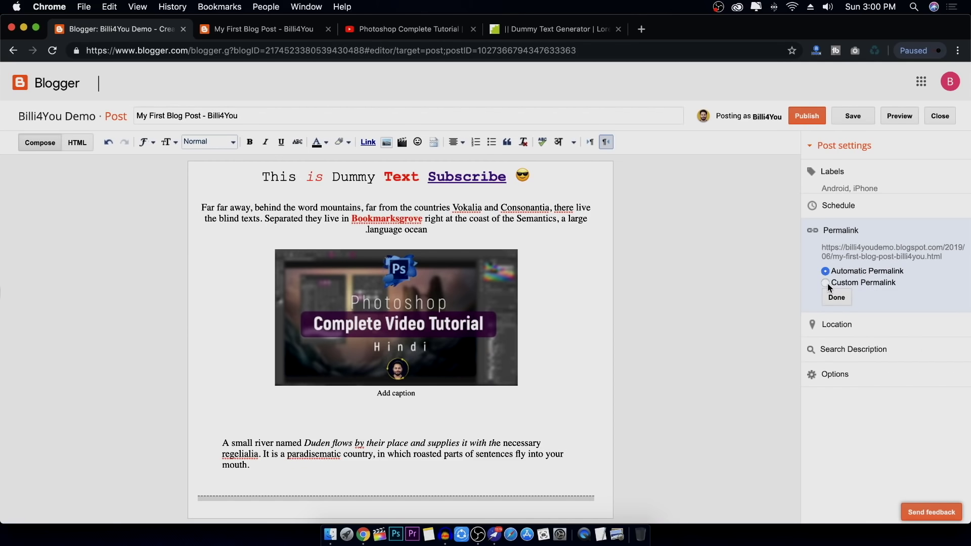
{"action": "left_click", "coordinate": [825, 283]}
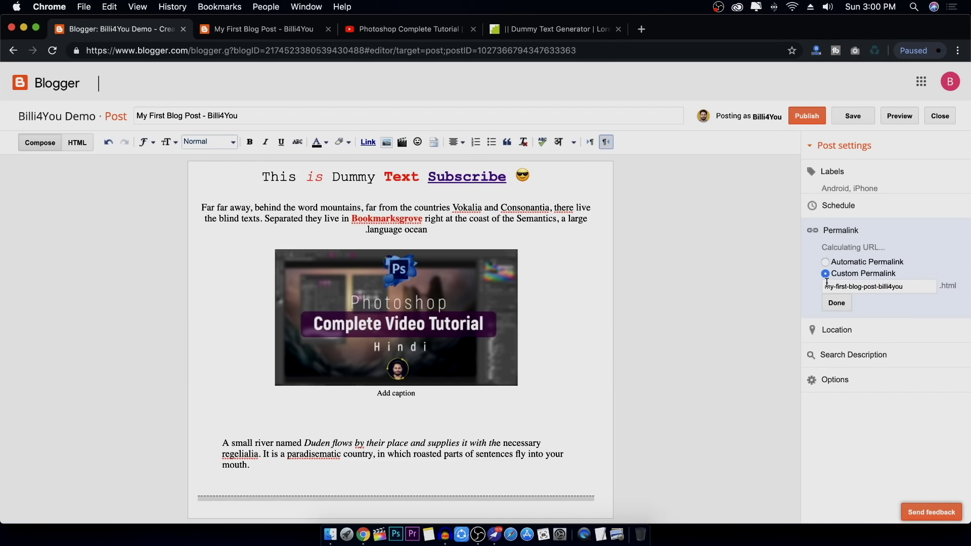
{"action": "left_click", "coordinate": [865, 299]}
{"action": "triple_click", "coordinate": [912, 294]}
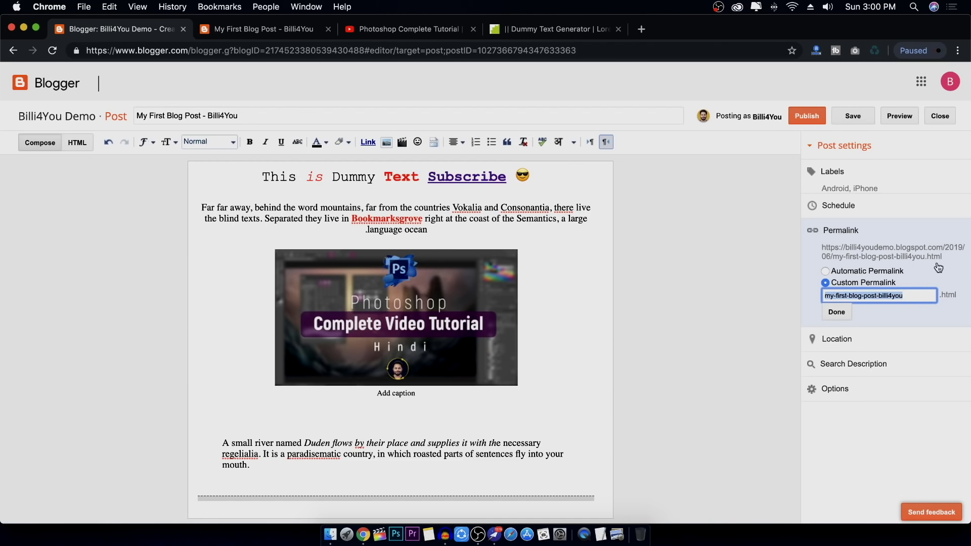
{"action": "left_click", "coordinate": [917, 297]}
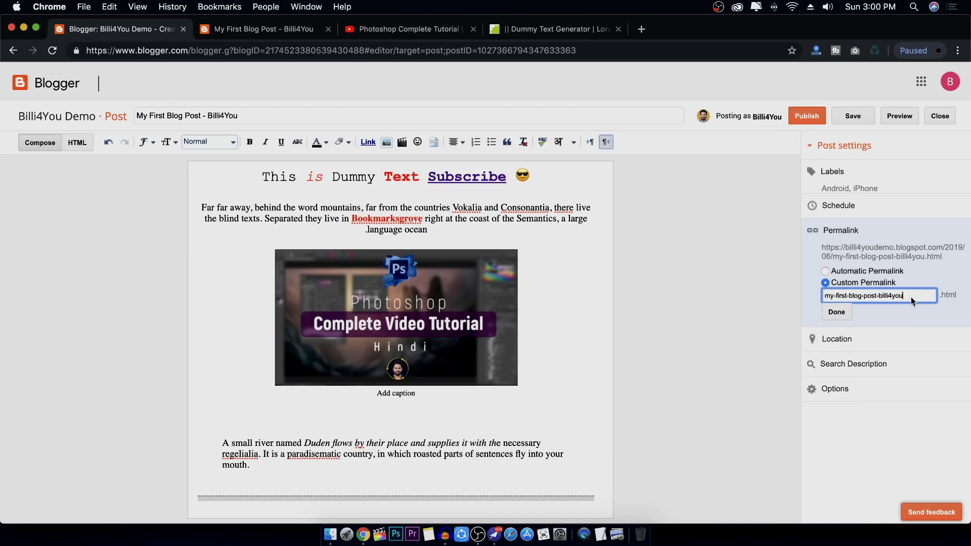
{"action": "left_click_drag", "start_coordinate": [828, 300], "coordinate": [869, 299]}
{"action": "left_click", "coordinate": [834, 311]}
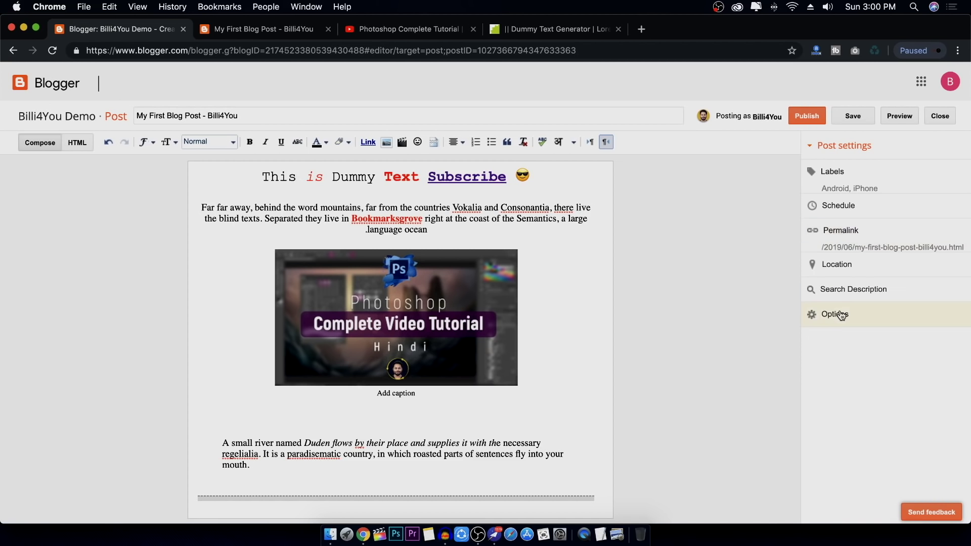
Copy the first paragraph's opening words into the post's search description
{"action": "left_click", "coordinate": [854, 289]}
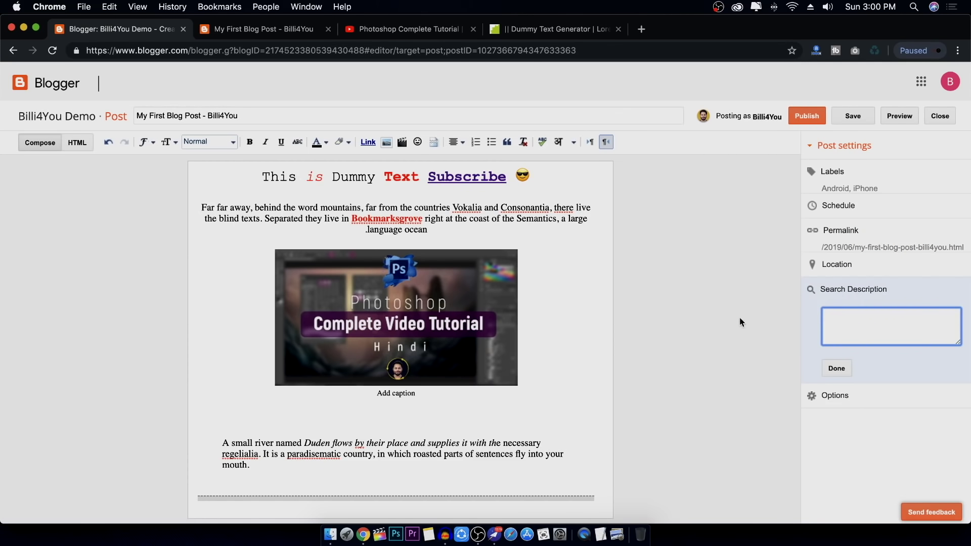
{"action": "left_click", "coordinate": [669, 265]}
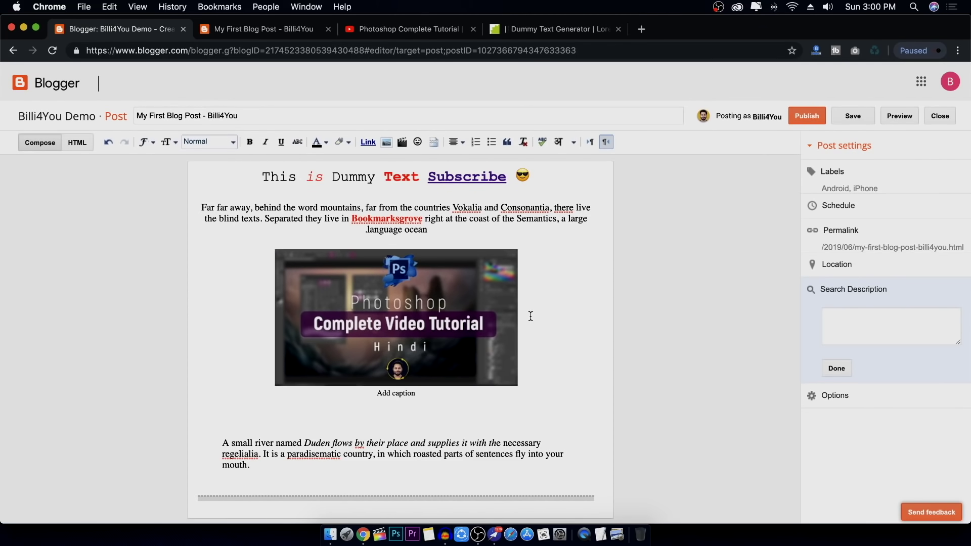
{"action": "left_click", "coordinate": [910, 315]}
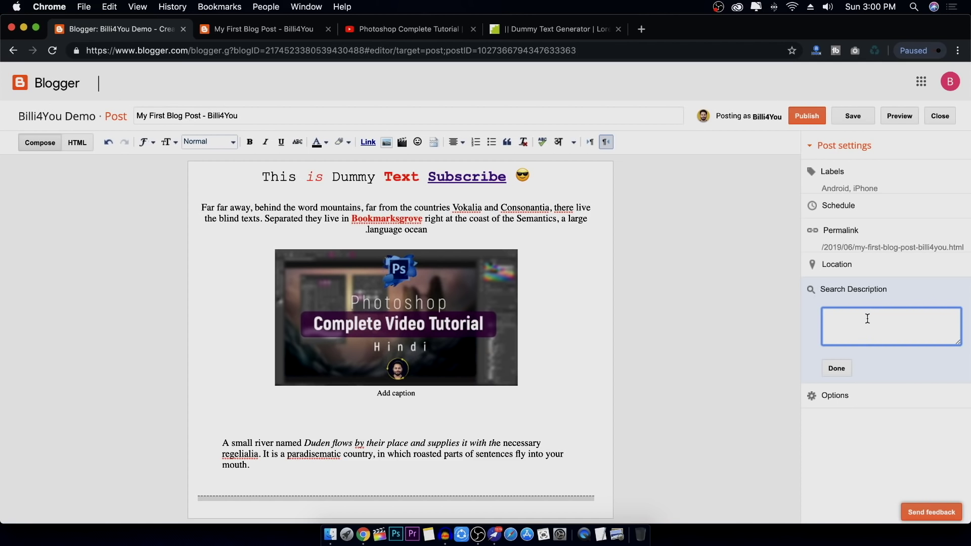
{"action": "left_click_drag", "start_coordinate": [202, 208], "coordinate": [448, 208]}
{"action": "right_click", "coordinate": [431, 212]}
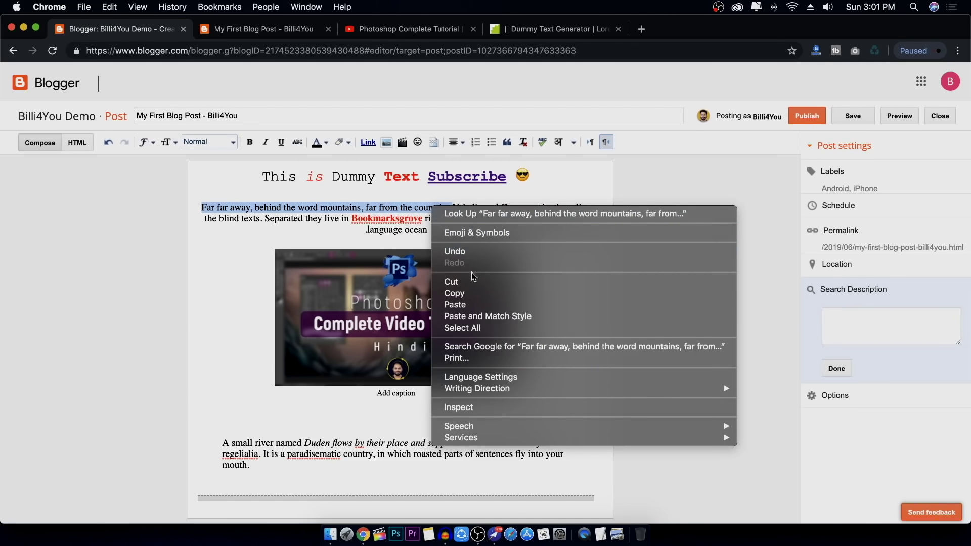
{"action": "left_click", "coordinate": [447, 293]}
{"action": "left_click", "coordinate": [850, 329]}
{"action": "right_click", "coordinate": [849, 329]}
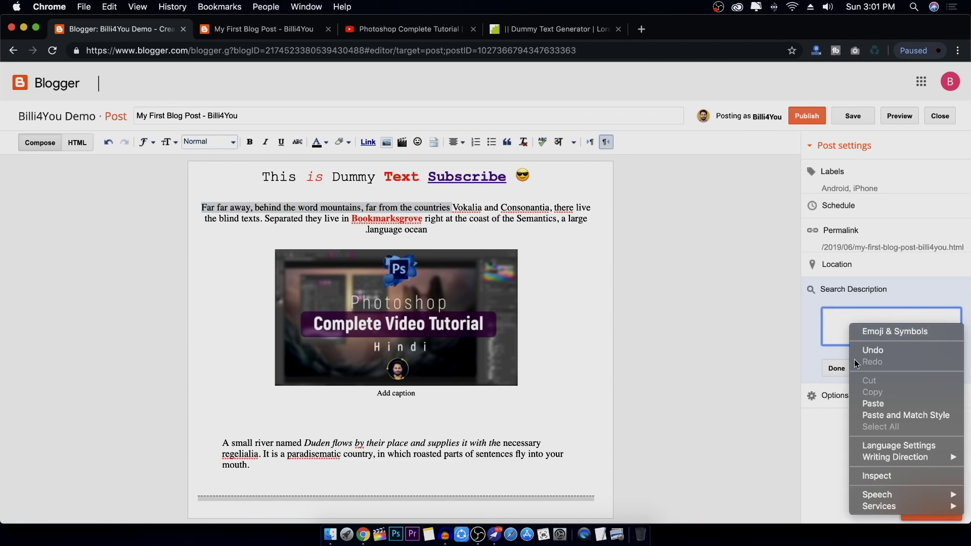
{"action": "left_click", "coordinate": [863, 402]}
{"action": "left_click", "coordinate": [842, 372]}
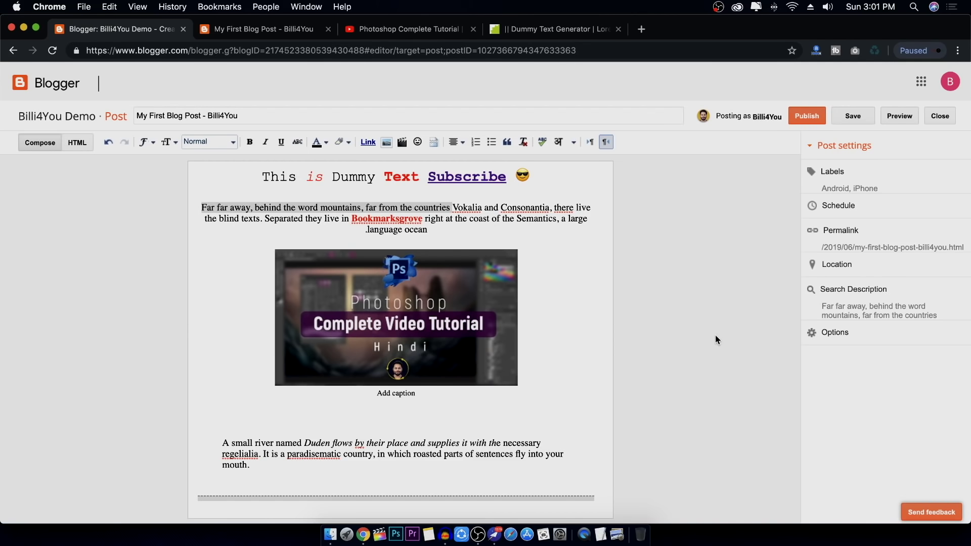
Check the post's comment and compose Options, leaving them unchanged
{"action": "left_click", "coordinate": [816, 334]}
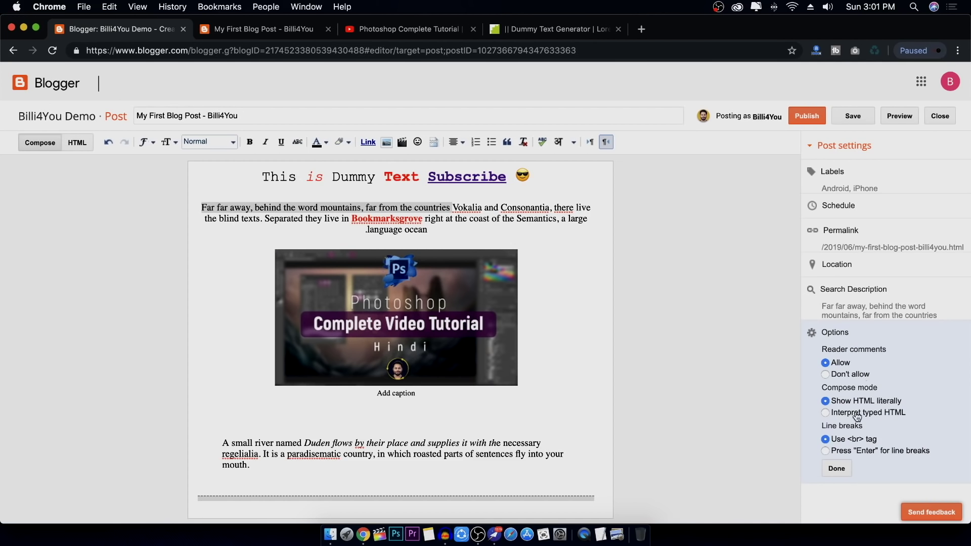
{"action": "left_click", "coordinate": [836, 468]}
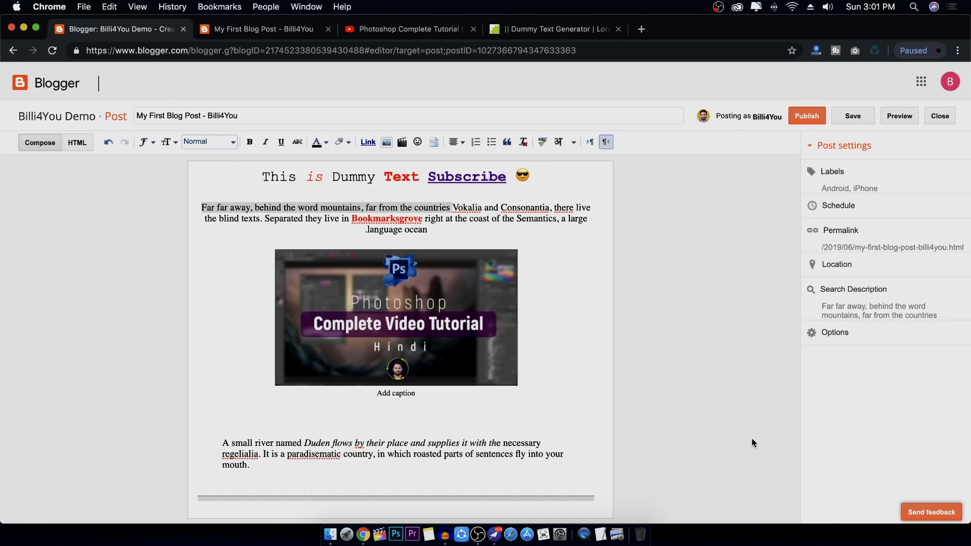
{"action": "scroll", "coordinate": [556, 344], "scroll_direction": "down", "scroll_amount": 6}
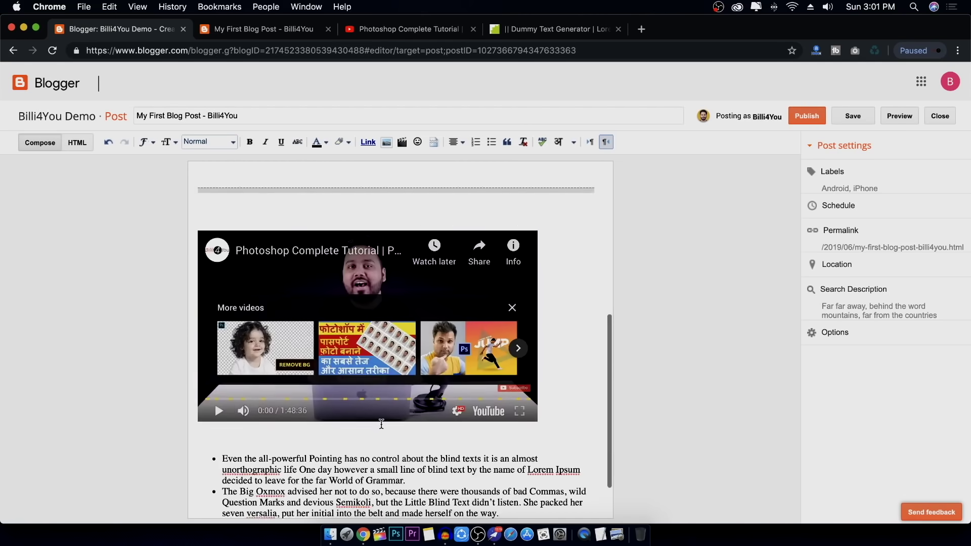
{"action": "scroll", "coordinate": [411, 408], "scroll_direction": "up", "scroll_amount": 3}
{"action": "scroll", "coordinate": [411, 407], "scroll_direction": "up", "scroll_amount": 3}
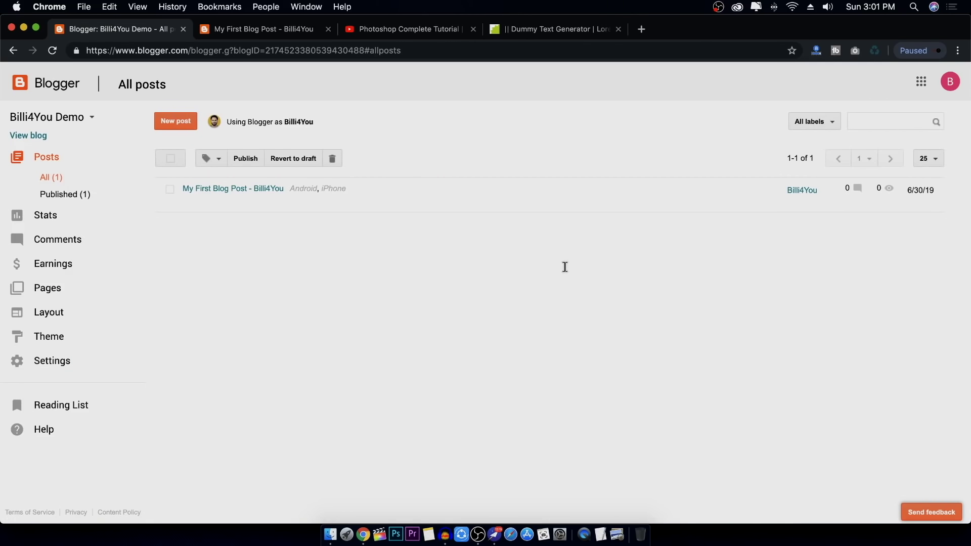
Open the published post on the live blog and test its Subscribe link
{"action": "mouse_move", "coordinate": [254, 197]}
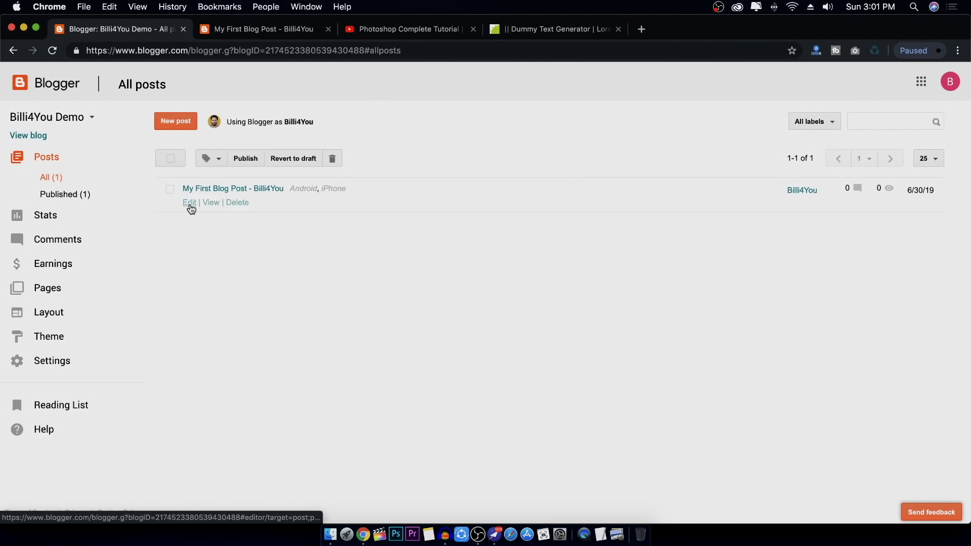
{"action": "left_click", "coordinate": [211, 203]}
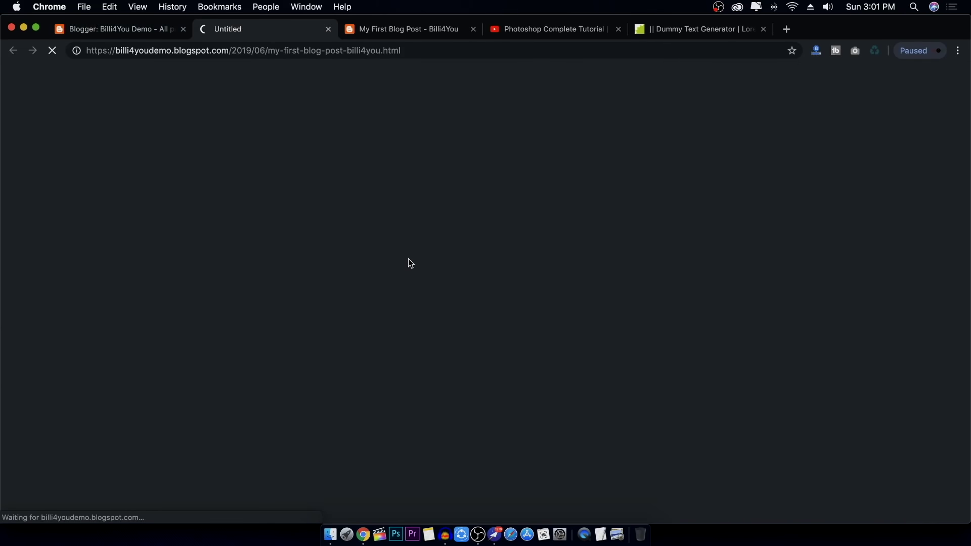
{"action": "scroll", "coordinate": [506, 253], "scroll_direction": "down", "scroll_amount": 8}
{"action": "scroll", "coordinate": [611, 232], "scroll_direction": "up", "scroll_amount": 8}
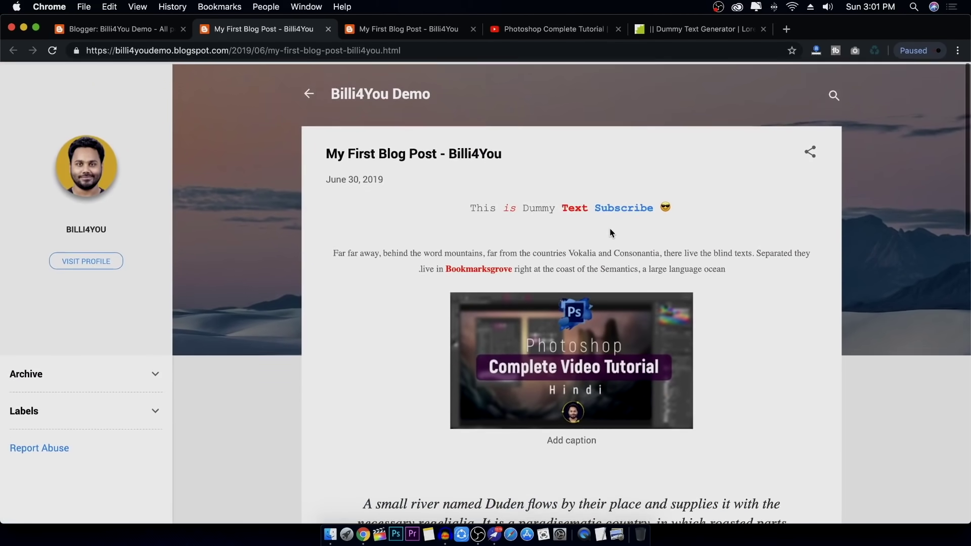
{"action": "left_click", "coordinate": [624, 206]}
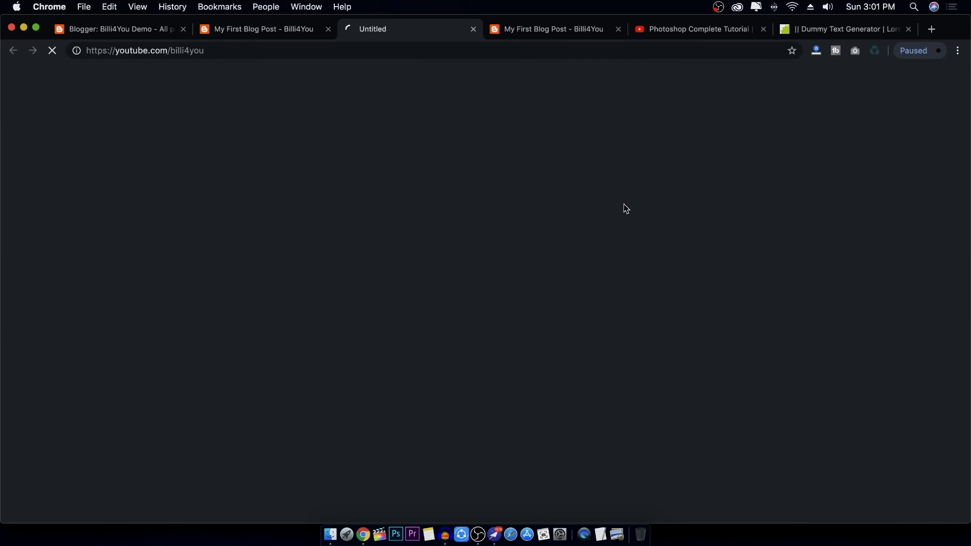
{"action": "left_click", "coordinate": [472, 29]}
Play and pause the embedded Photoshop video, then browse the Android label's posts
{"action": "scroll", "coordinate": [729, 342], "scroll_direction": "down", "scroll_amount": 10}
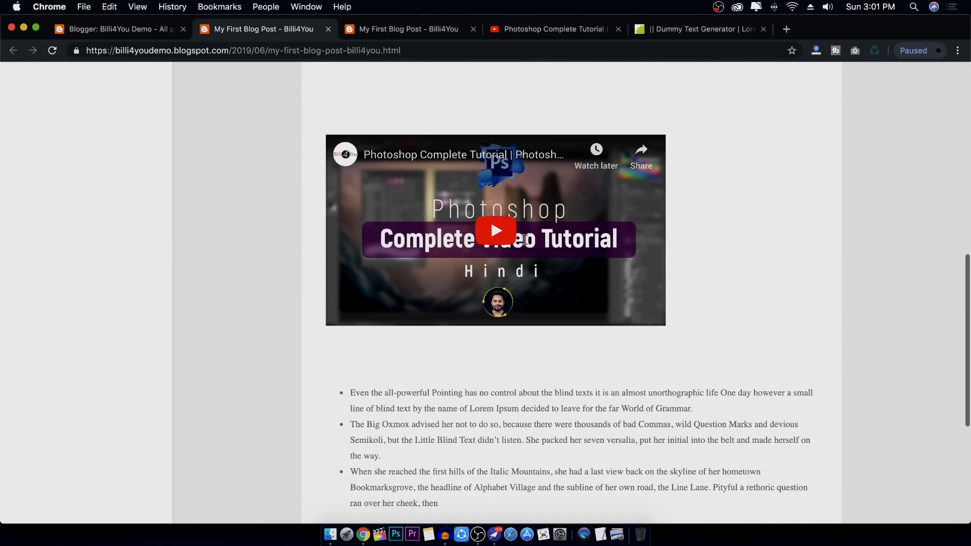
{"action": "left_click", "coordinate": [522, 244]}
{"action": "left_click", "coordinate": [517, 220]}
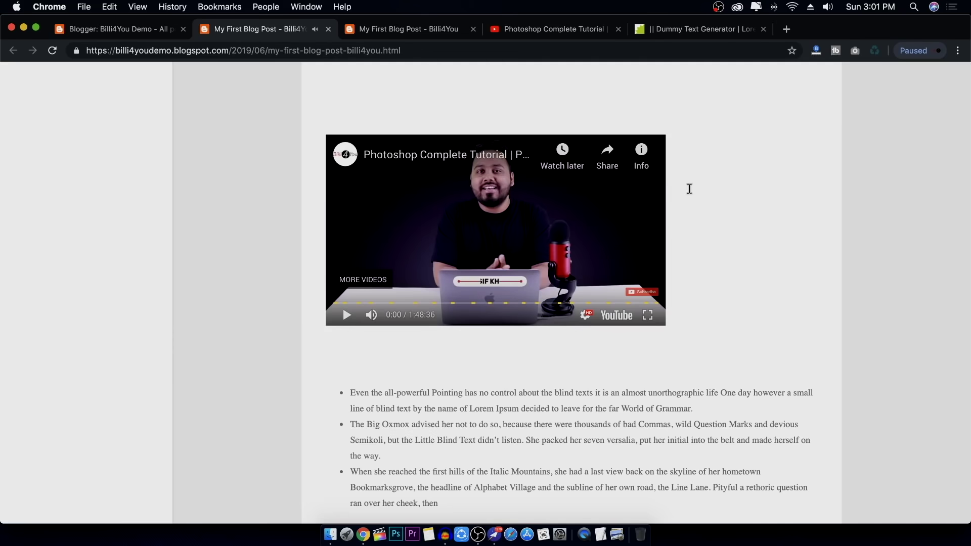
{"action": "scroll", "coordinate": [729, 300], "scroll_direction": "down", "scroll_amount": 5}
{"action": "scroll", "coordinate": [503, 313], "scroll_direction": "down", "scroll_amount": 1}
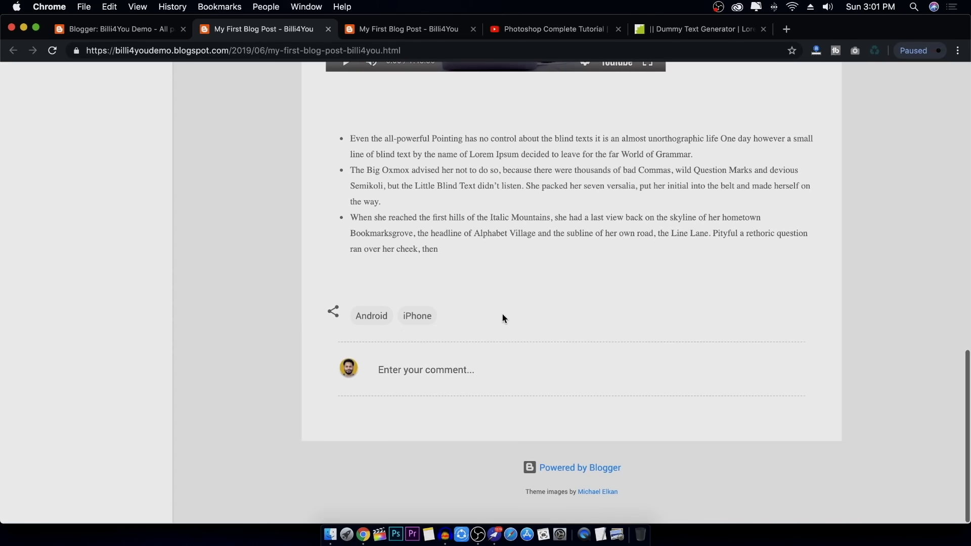
{"action": "left_click", "coordinate": [375, 323]}
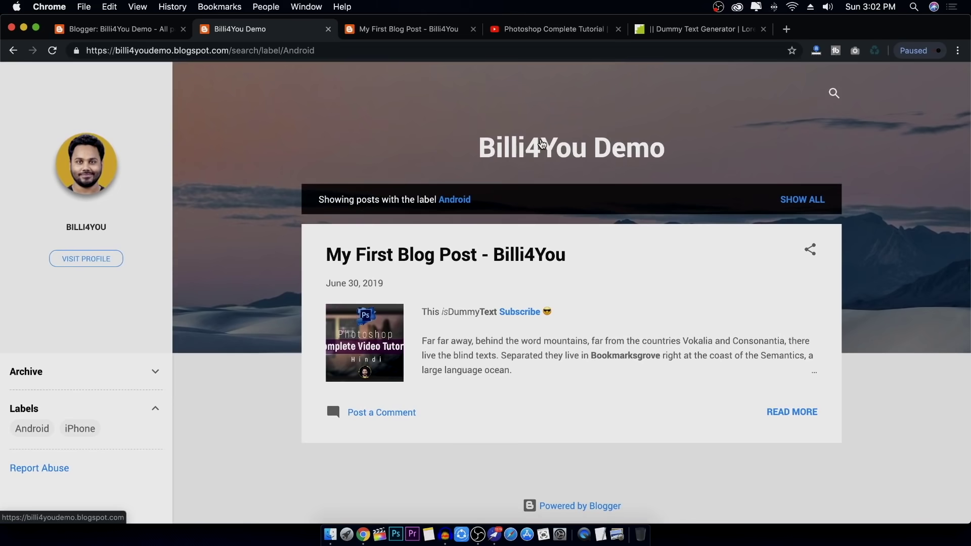
Look over the blog's home page, then return to the All posts list
{"action": "left_click", "coordinate": [597, 155]}
{"action": "scroll", "coordinate": [498, 249], "scroll_direction": "down", "scroll_amount": 4}
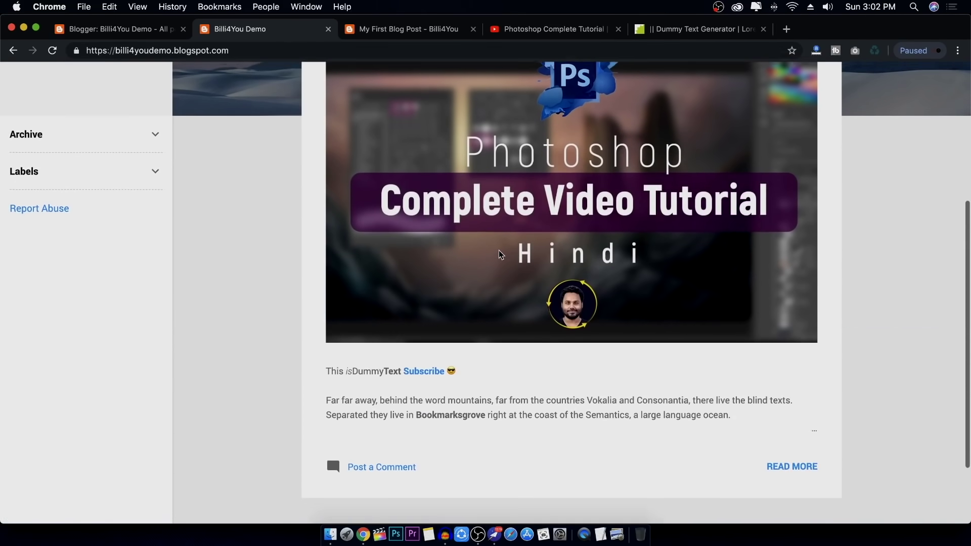
{"action": "scroll", "coordinate": [499, 250], "scroll_direction": "up", "scroll_amount": 3}
{"action": "scroll", "coordinate": [498, 250], "scroll_direction": "down", "scroll_amount": 4}
{"action": "scroll", "coordinate": [499, 249], "scroll_direction": "down", "scroll_amount": 2}
{"action": "scroll", "coordinate": [490, 247], "scroll_direction": "up", "scroll_amount": 5}
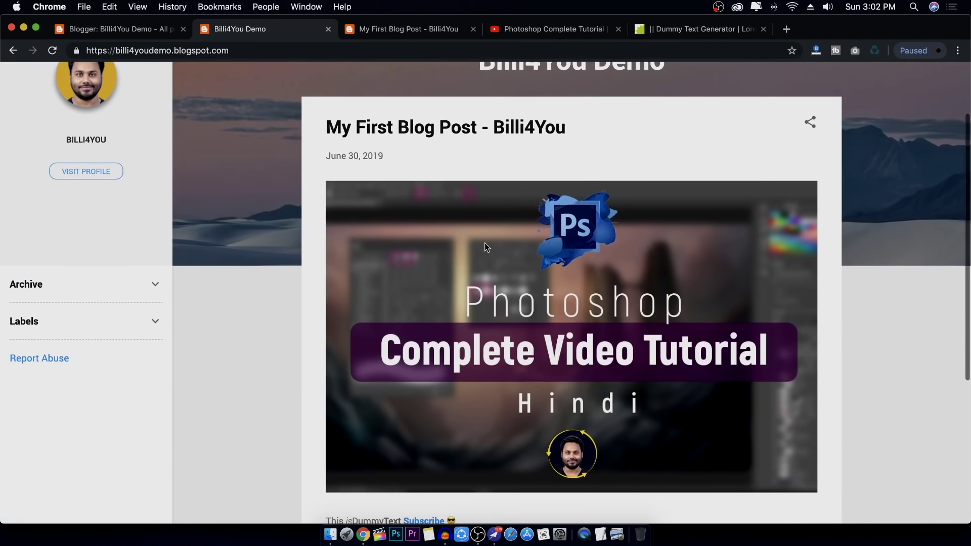
{"action": "scroll", "coordinate": [547, 146], "scroll_direction": "down", "scroll_amount": 5}
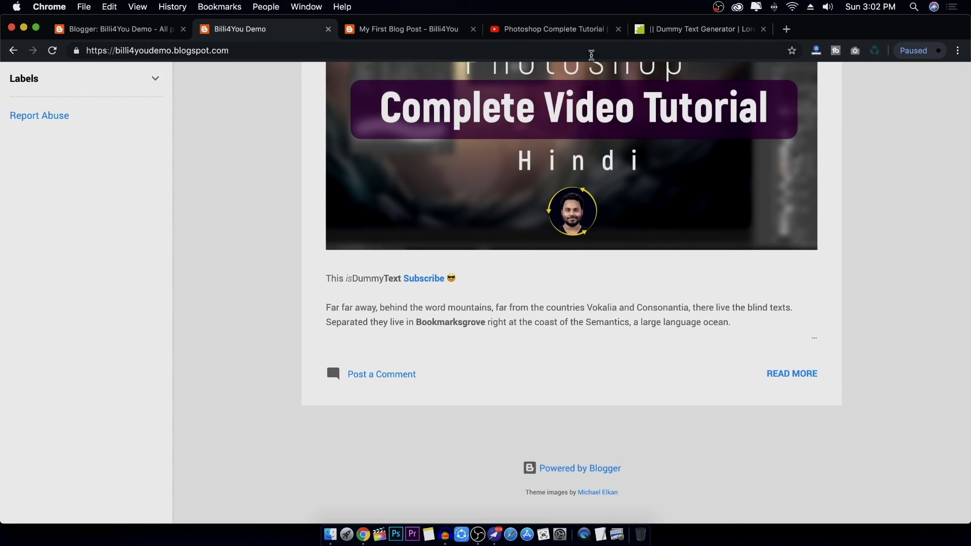
{"action": "scroll", "coordinate": [573, 171], "scroll_direction": "up", "scroll_amount": 4}
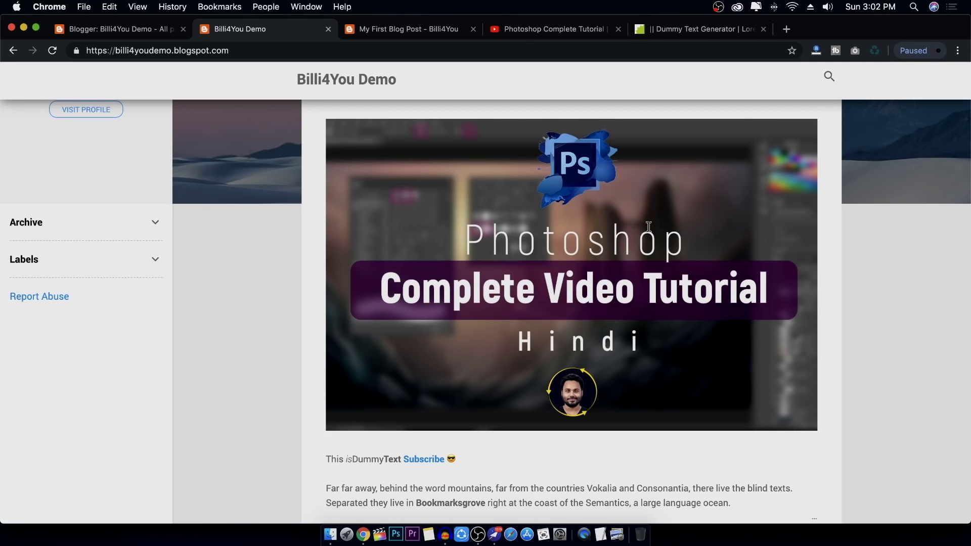
{"action": "left_click", "coordinate": [143, 29]}
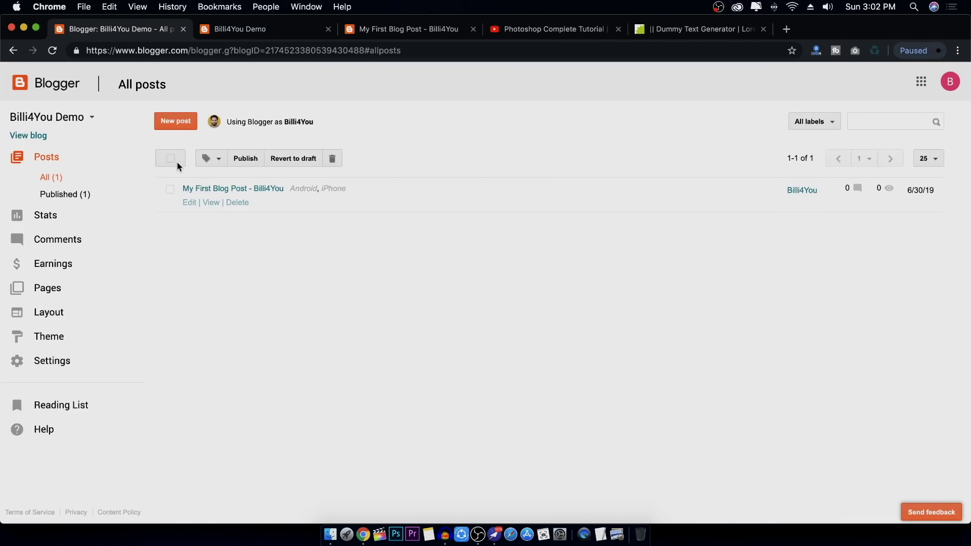
{"action": "left_click", "coordinate": [191, 203]}
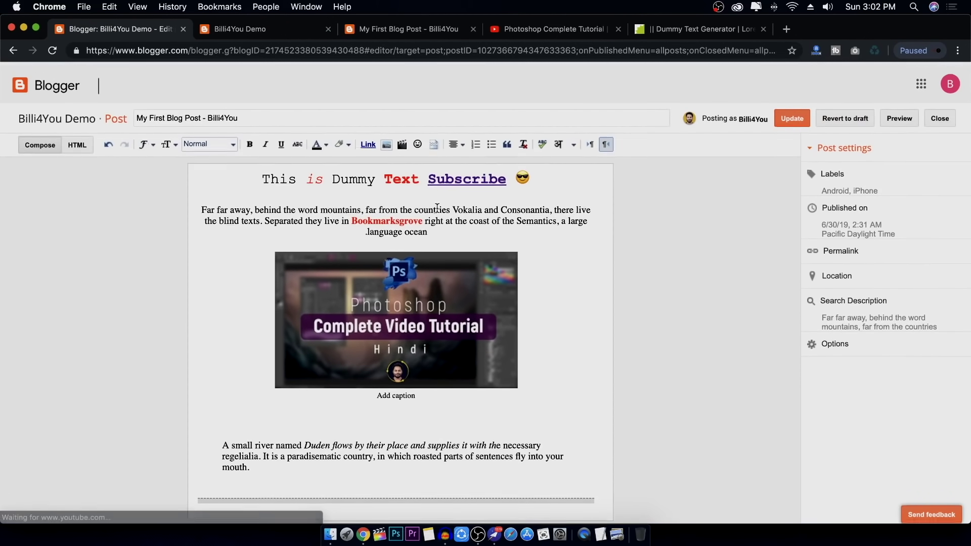
{"action": "left_click", "coordinate": [438, 191]}
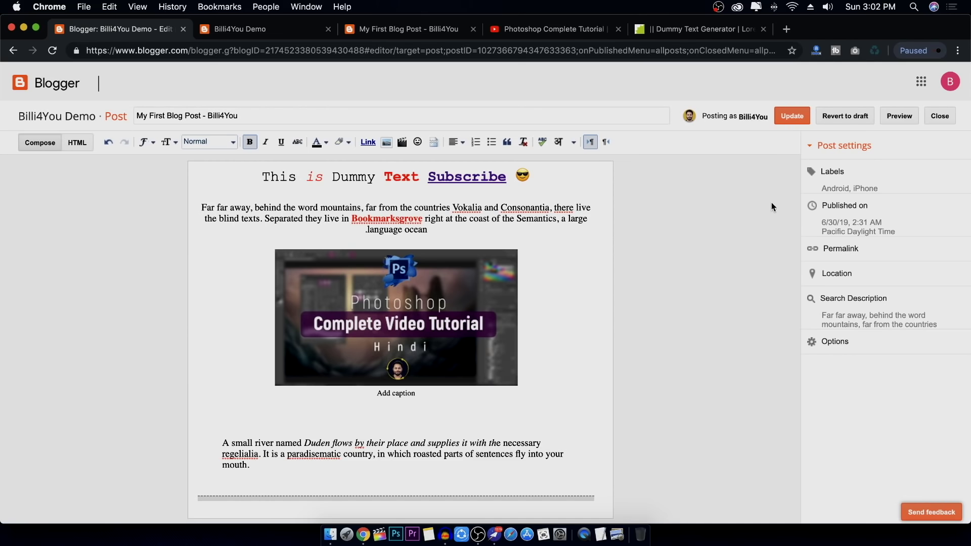
{"action": "left_click", "coordinate": [865, 181]}
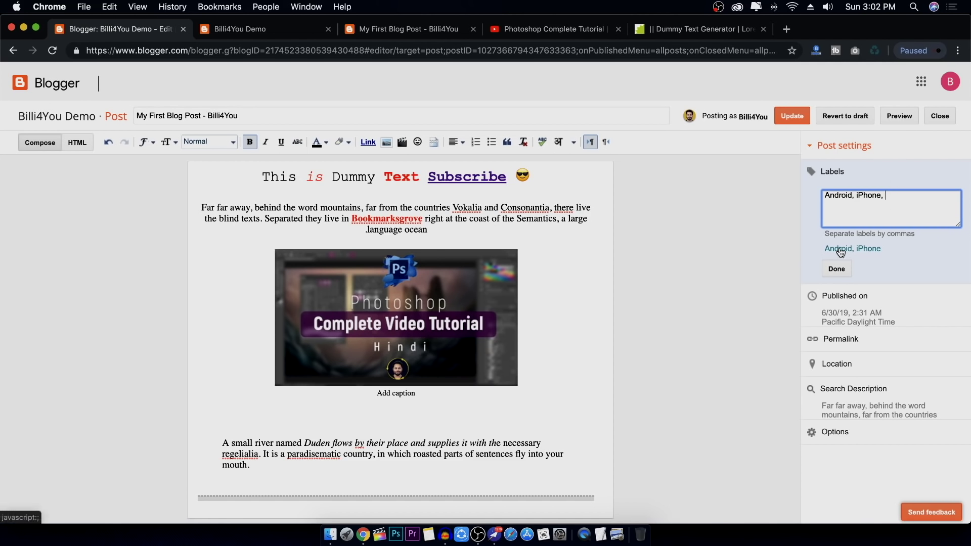
{"action": "left_click", "coordinate": [939, 115]}
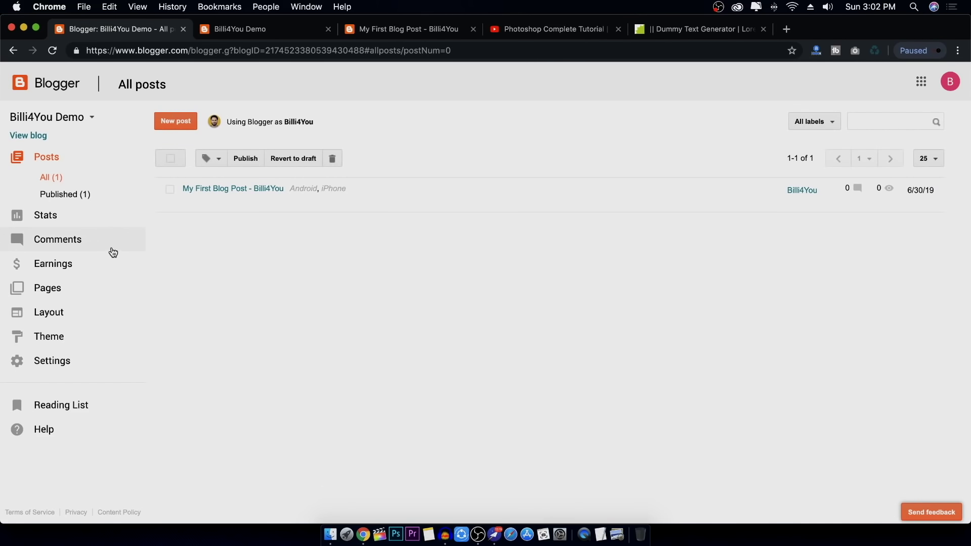
Review the Stats overview and audience details, then open the empty Pages list
{"action": "left_click", "coordinate": [82, 223]}
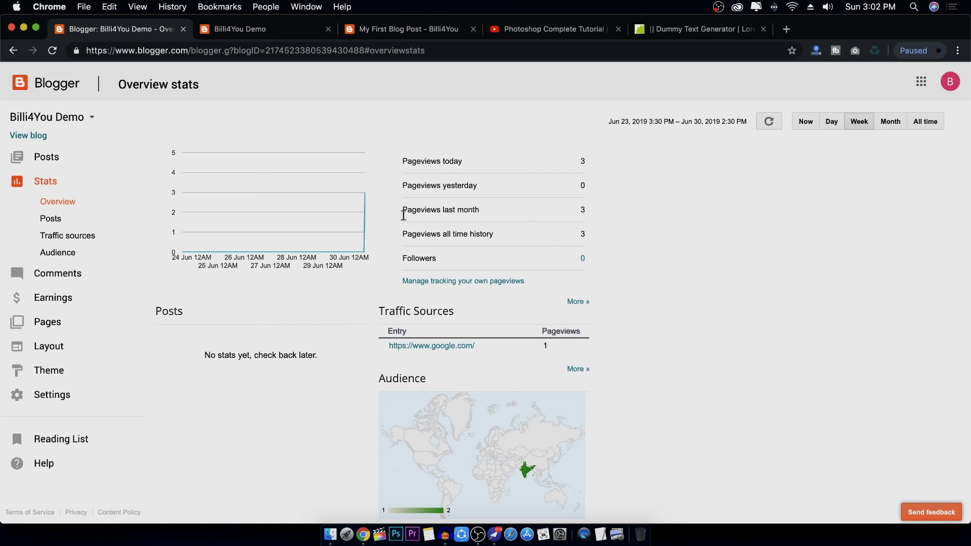
{"action": "left_click_drag", "start_coordinate": [403, 162], "coordinate": [535, 194]}
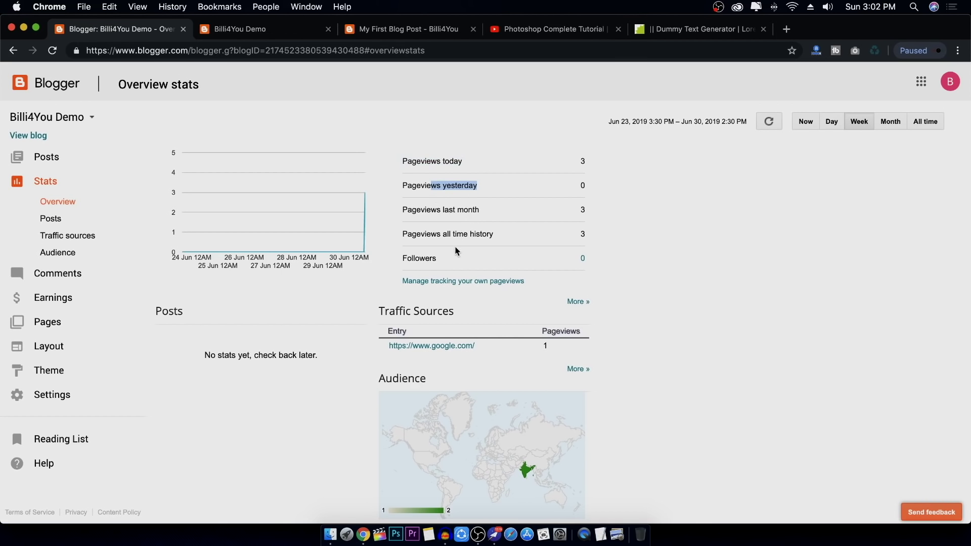
{"action": "left_click", "coordinate": [576, 371]}
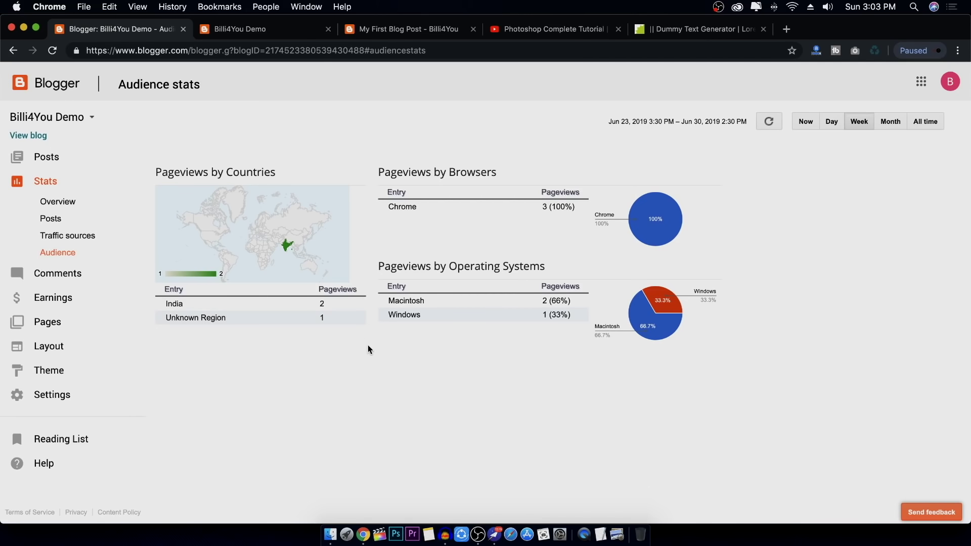
{"action": "left_click", "coordinate": [53, 159]}
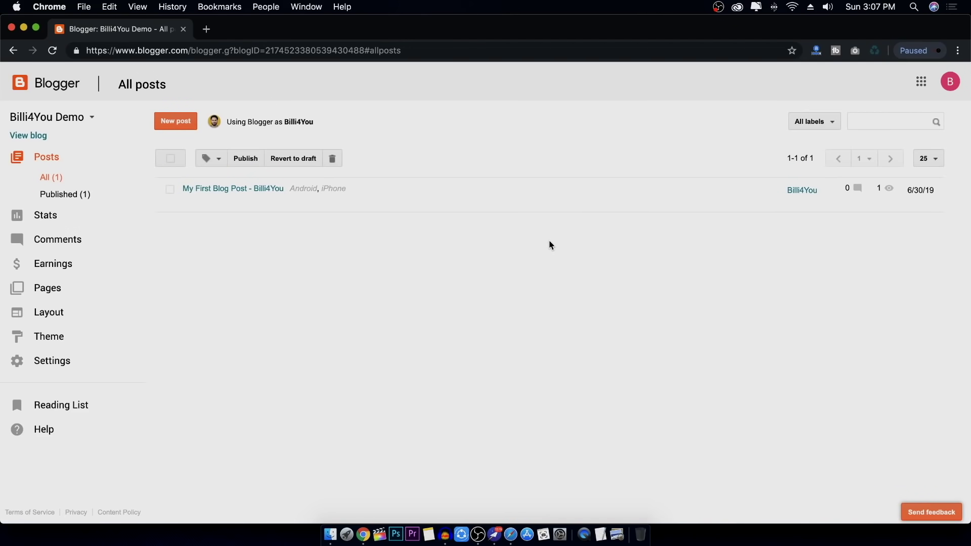
{"action": "left_click", "coordinate": [48, 288]}
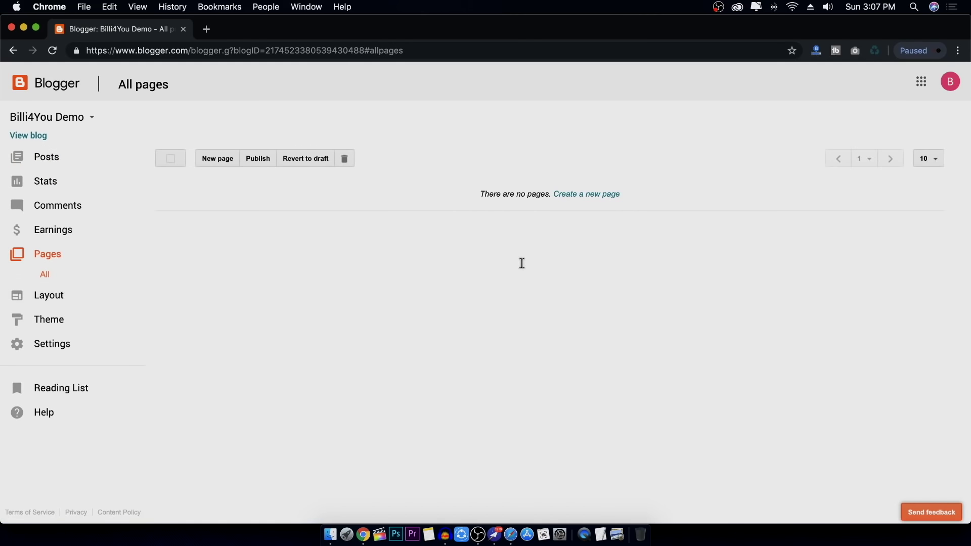
Create a new page titled 'About Us' and begin inserting an image into its body
{"action": "left_click", "coordinate": [221, 164]}
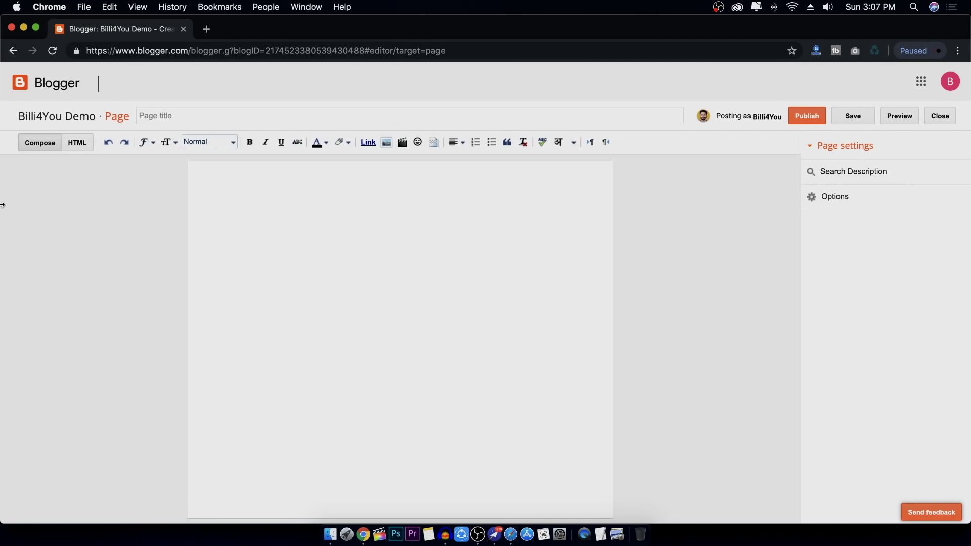
{"action": "left_click", "coordinate": [171, 114]}
{"action": "type", "text": "About Us"}
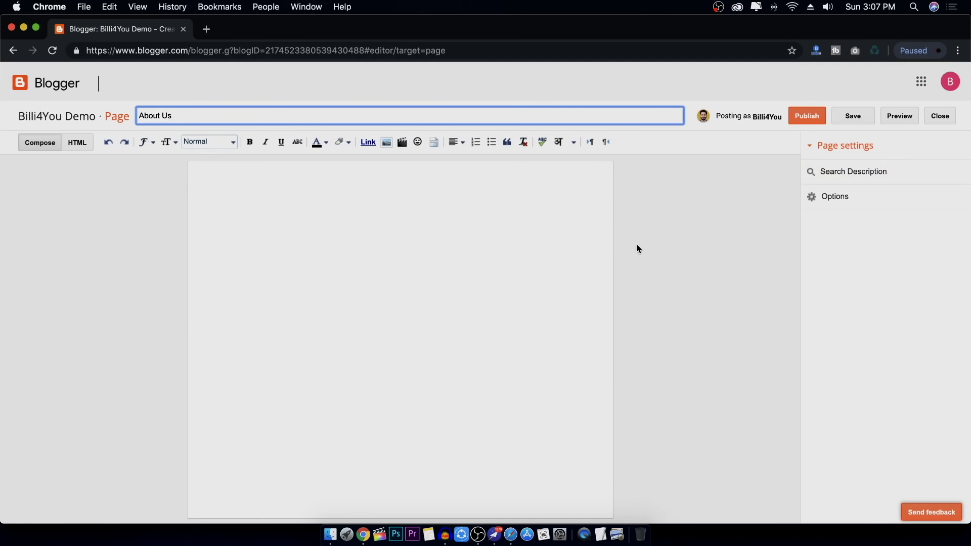
{"action": "left_click", "coordinate": [296, 261]}
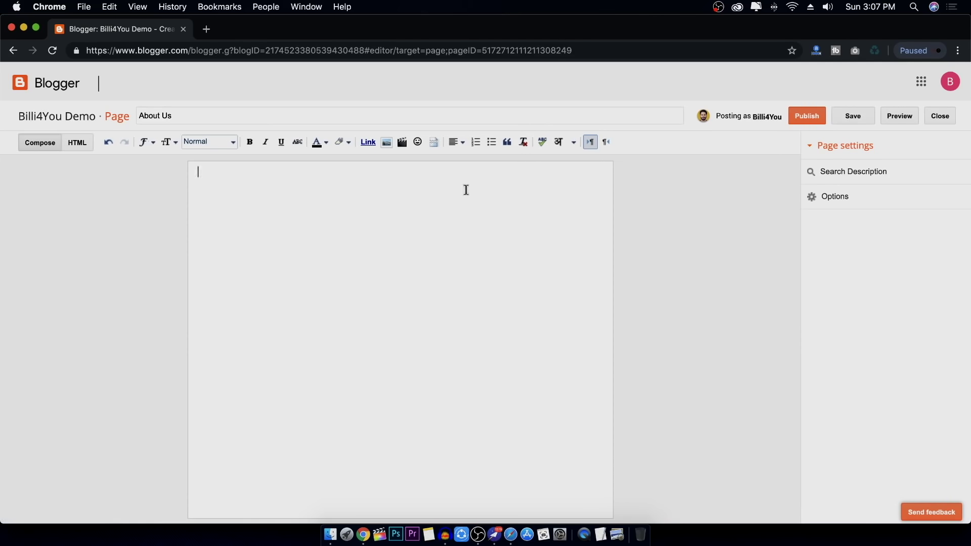
{"action": "left_click", "coordinate": [388, 144]}
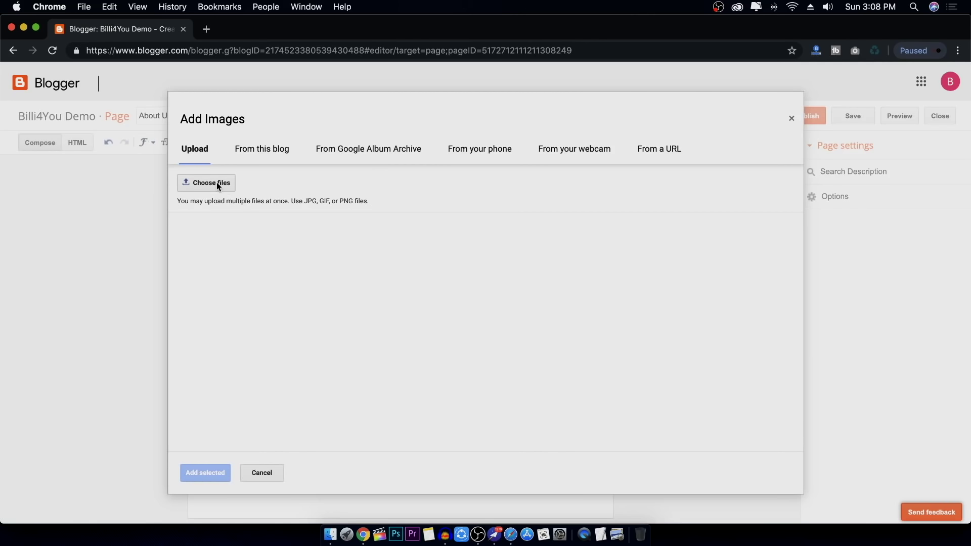
Upload Face-Circle.png and add the portrait from the blog's images to the page
{"action": "left_click", "coordinate": [216, 183]}
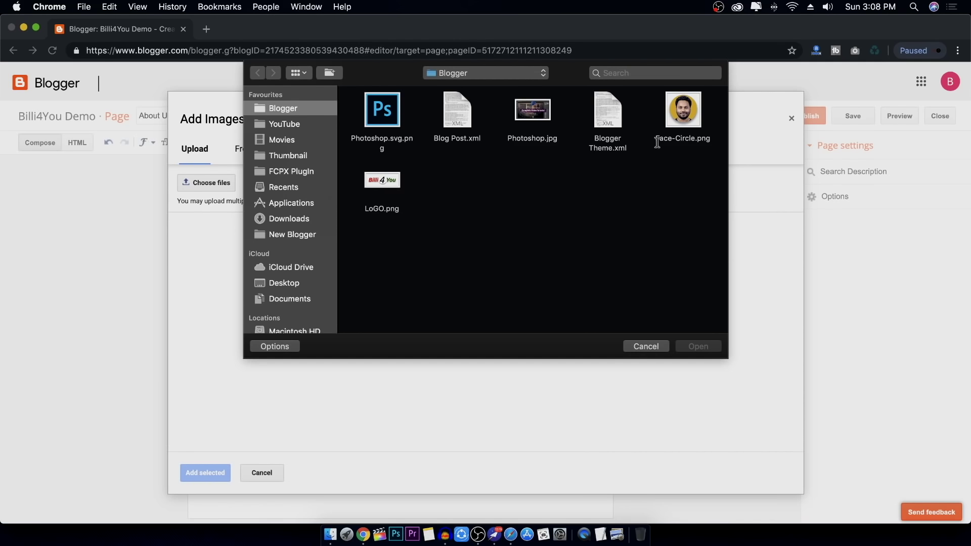
{"action": "left_click", "coordinate": [683, 120]}
{"action": "left_click", "coordinate": [698, 346]}
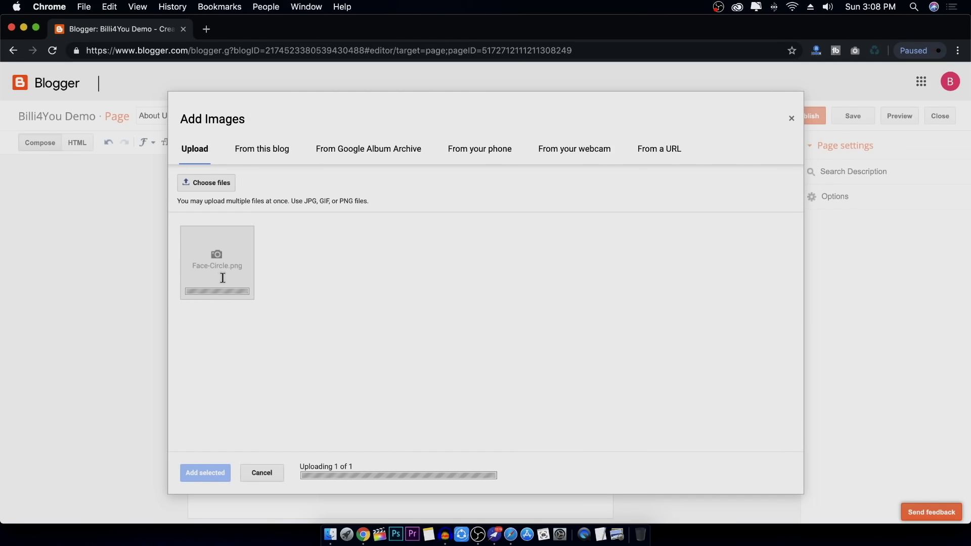
{"action": "left_click", "coordinate": [268, 154]}
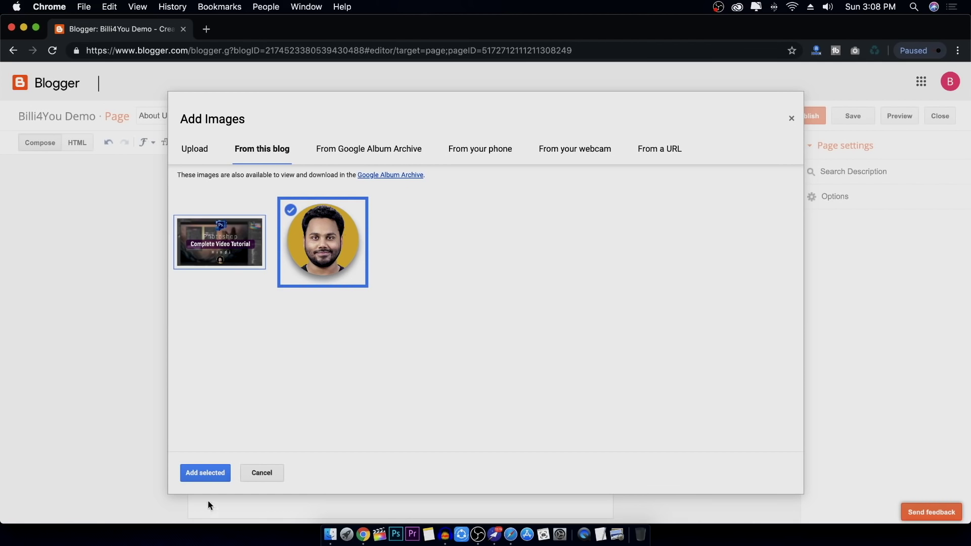
{"action": "left_click", "coordinate": [207, 474]}
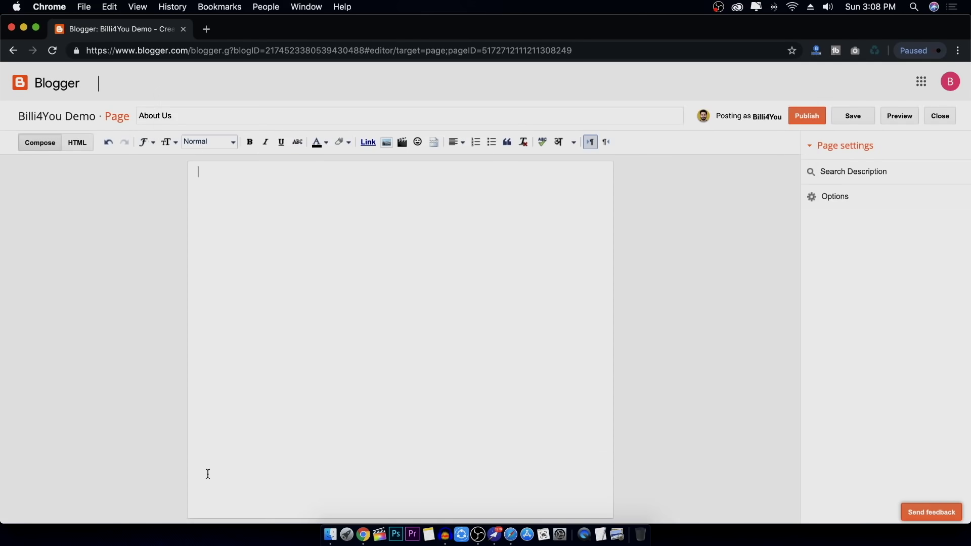
Resize the portrait to Small and place the caret on a new line beneath it
{"action": "left_click", "coordinate": [383, 281]}
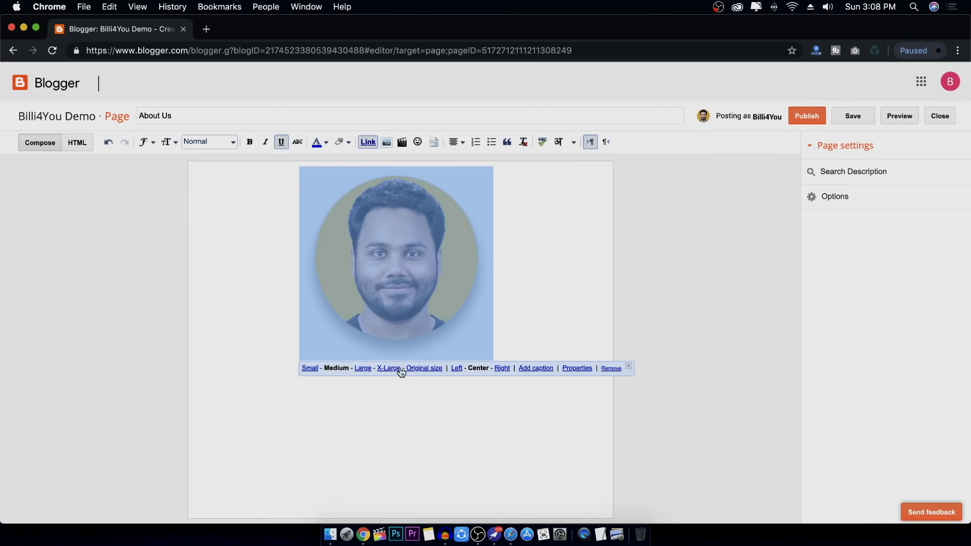
{"action": "left_click", "coordinate": [310, 369]}
{"action": "left_click", "coordinate": [546, 253]}
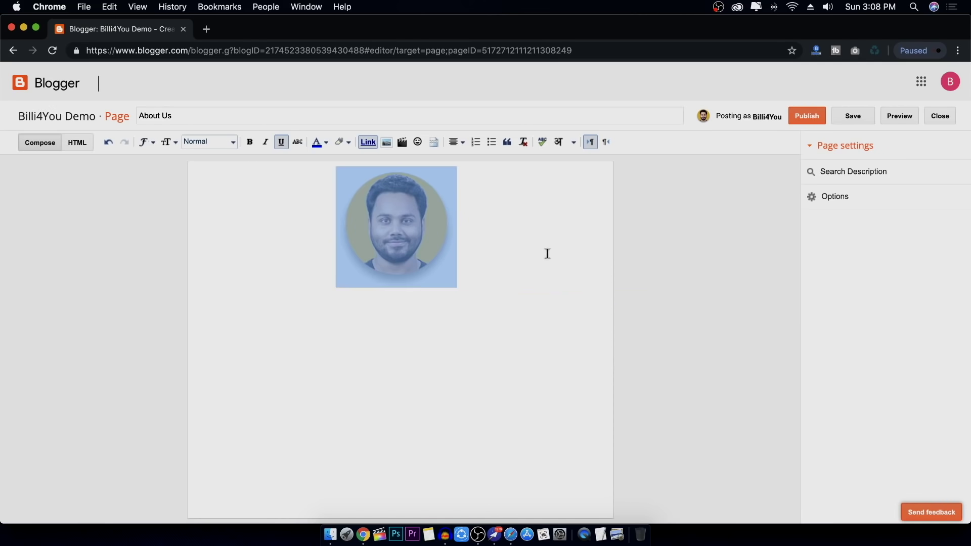
{"action": "key", "text": "Return"}
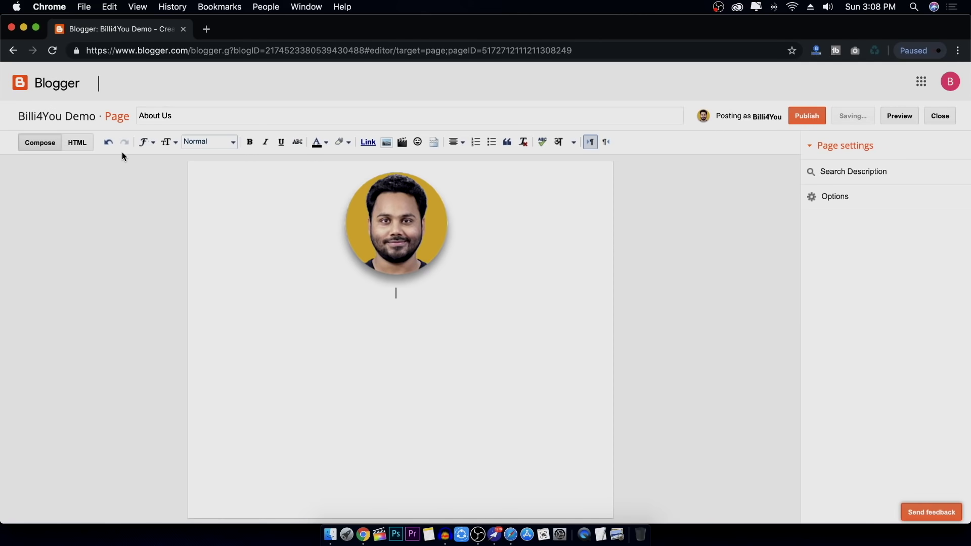
{"action": "left_click", "coordinate": [80, 144]}
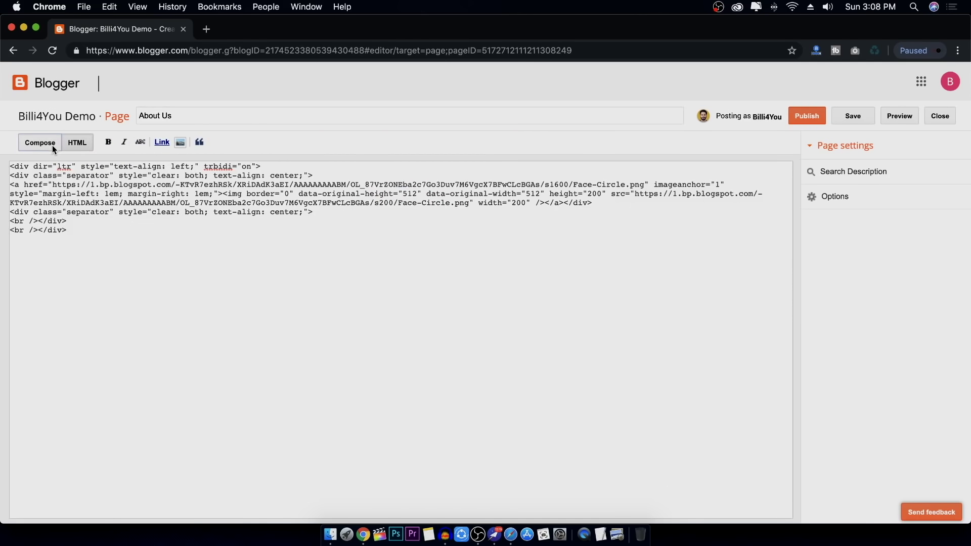
{"action": "left_click", "coordinate": [52, 144]}
{"action": "mouse_move", "coordinate": [401, 223]}
{"action": "left_mouse_down"}
{"action": "mouse_move", "coordinate": [445, 258]}
{"action": "mouse_move", "coordinate": [402, 223]}
{"action": "left_mouse_up"}
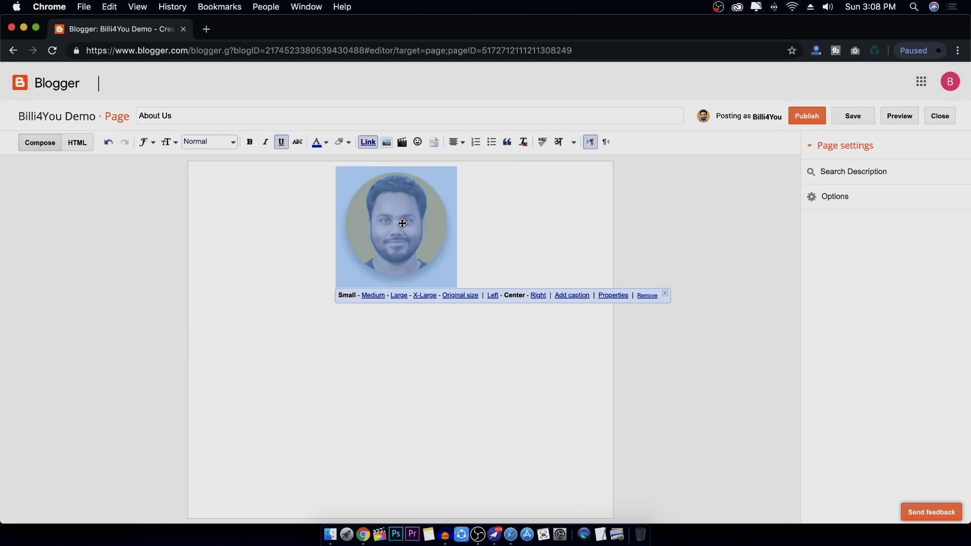
{"action": "left_click", "coordinate": [429, 339]}
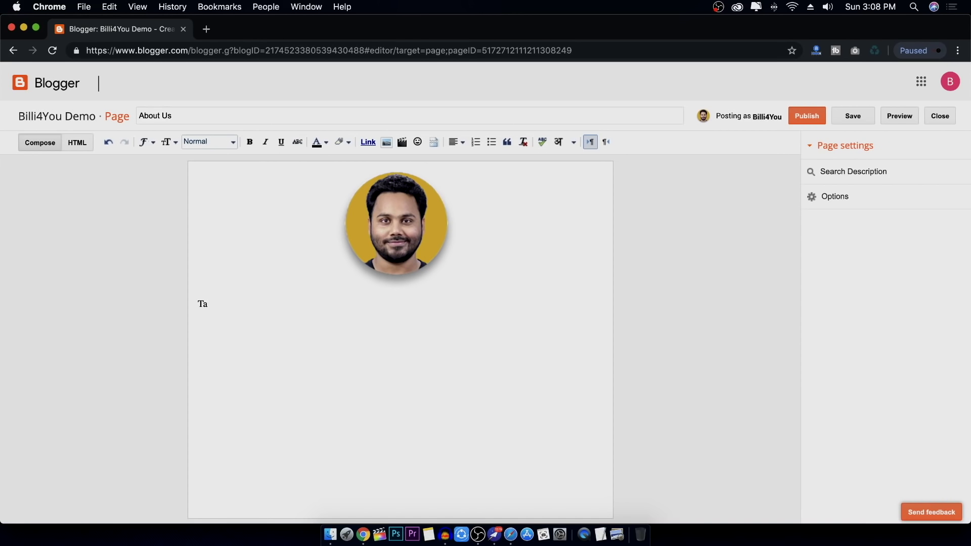
Type the author's name and make it a largest-size Courier heading
{"action": "type", "text": "Tausif Khalid"}
{"action": "triple_click", "coordinate": [238, 305]}
{"action": "left_click", "coordinate": [168, 142]}
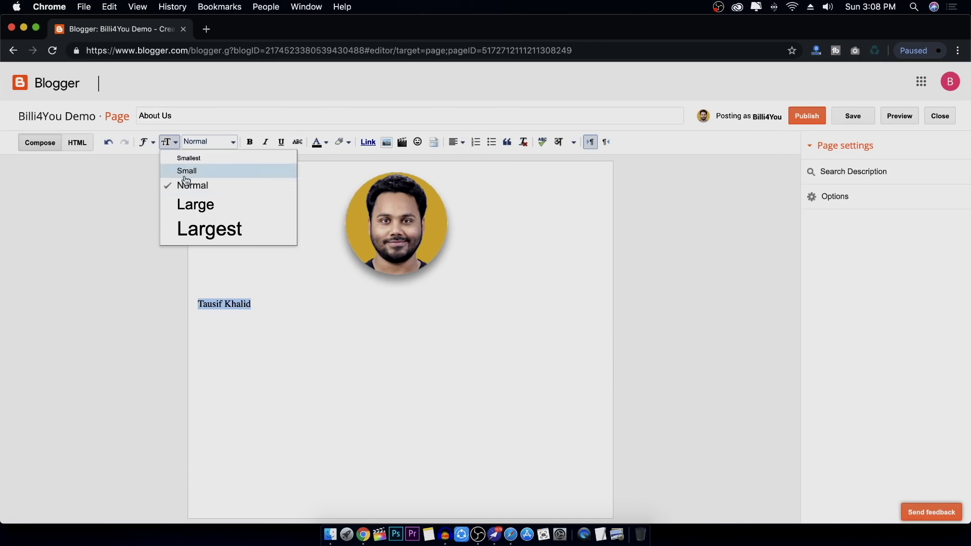
{"action": "left_click", "coordinate": [196, 227]}
{"action": "left_click", "coordinate": [153, 142]}
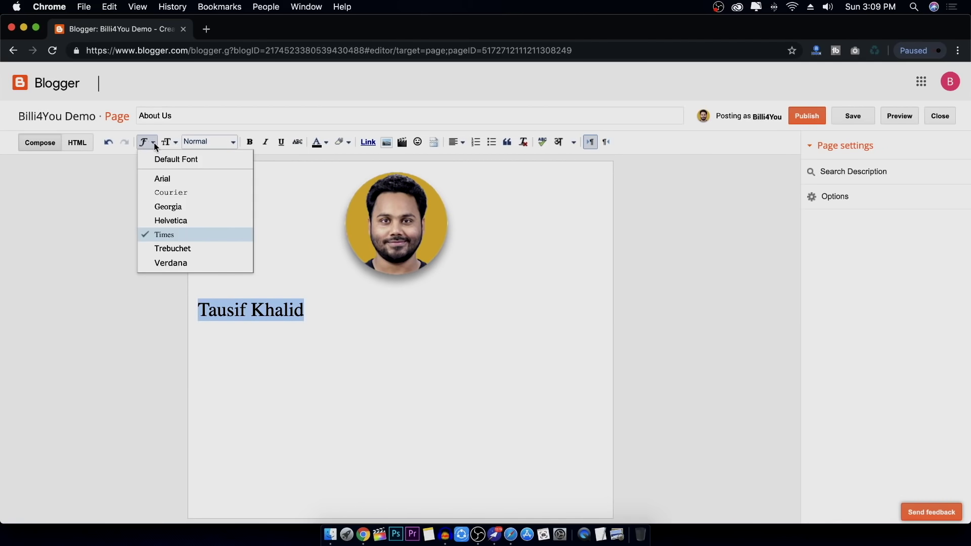
{"action": "left_click", "coordinate": [189, 194]}
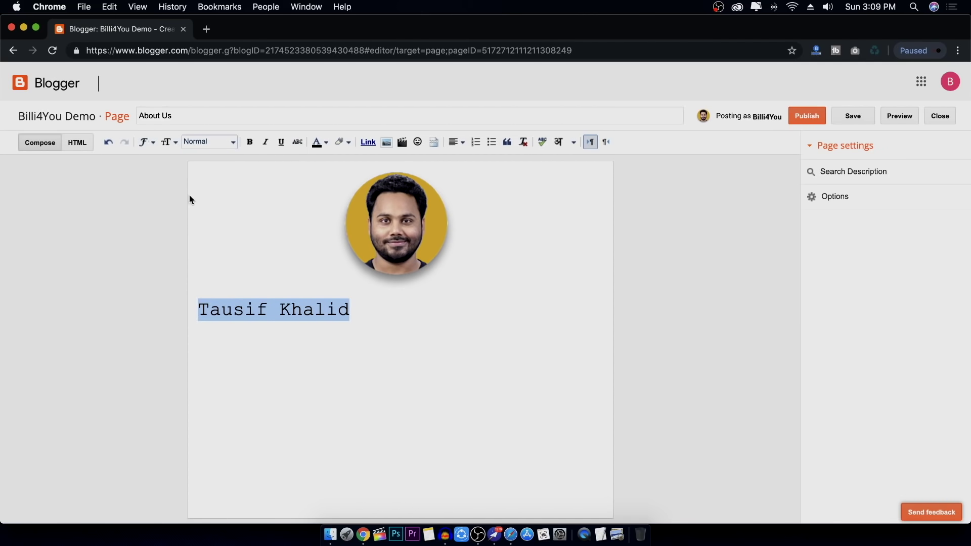
{"action": "left_click", "coordinate": [234, 146]}
{"action": "left_click", "coordinate": [229, 159]}
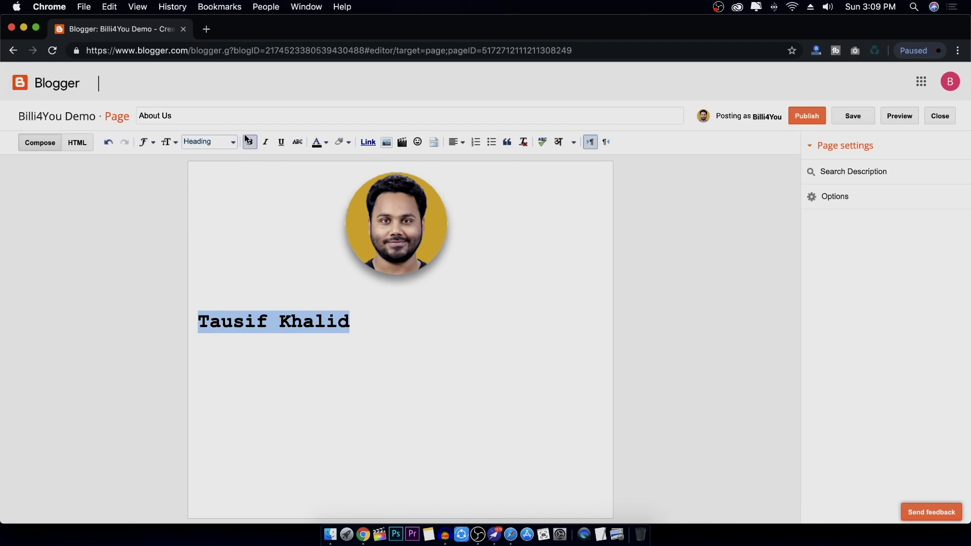
Make the name heading italic and centred, with a new paragraph below
{"action": "left_click", "coordinate": [266, 142]}
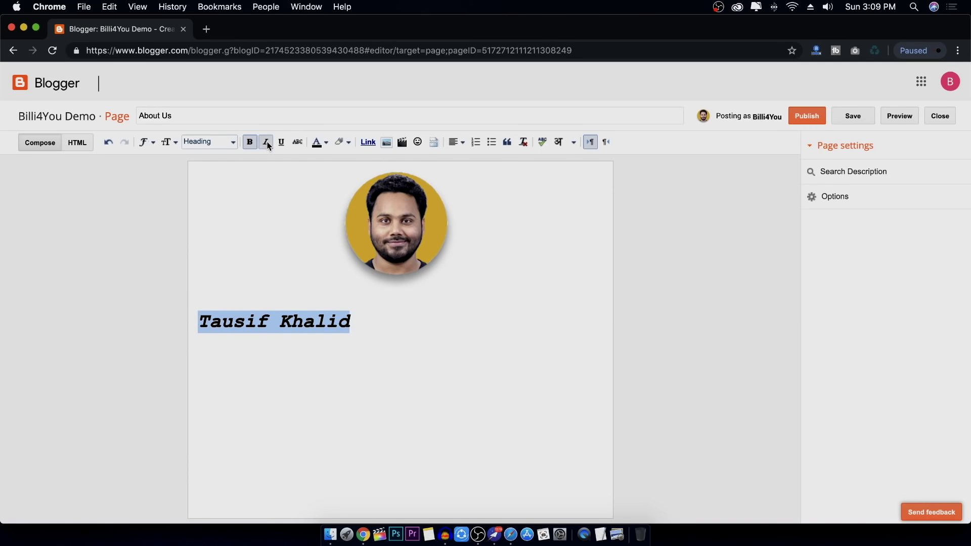
{"action": "left_click", "coordinate": [457, 143]}
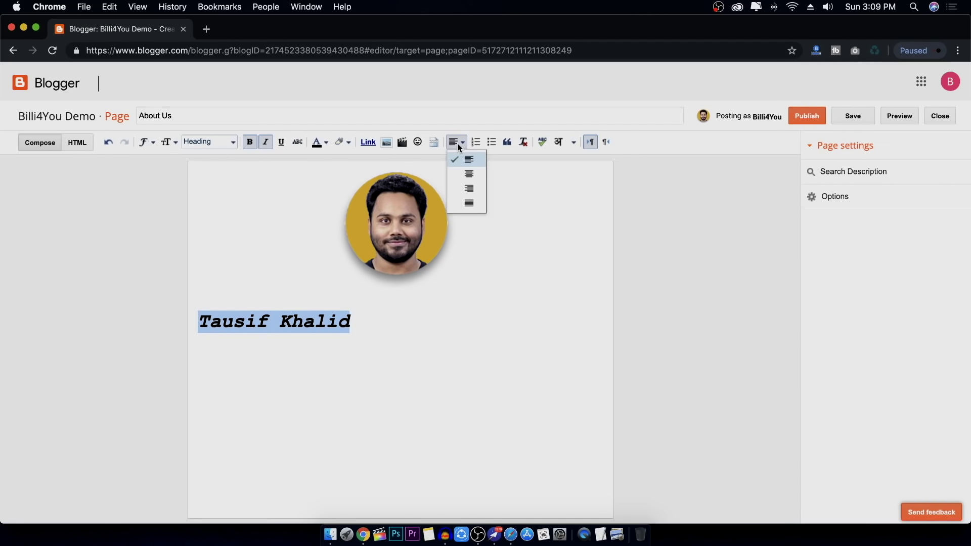
{"action": "left_click", "coordinate": [470, 174]}
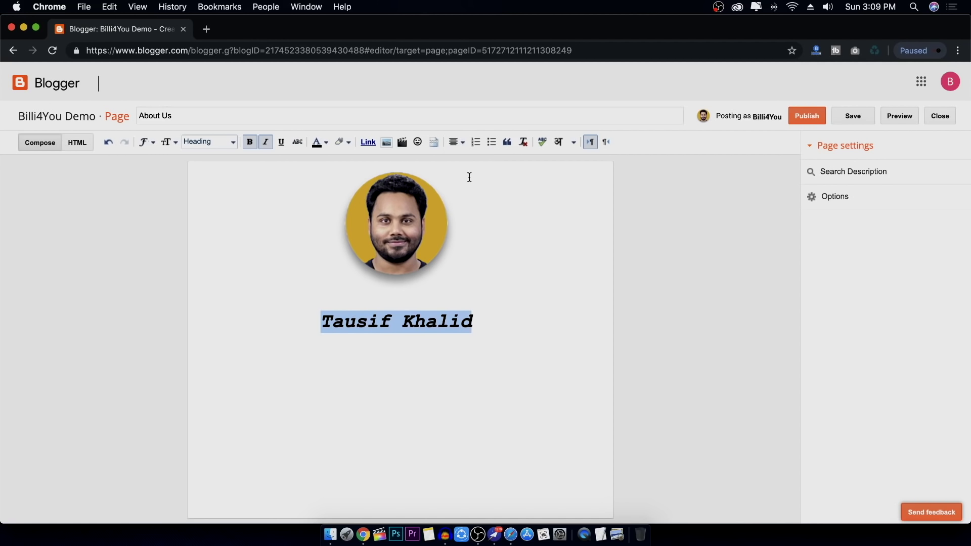
{"action": "left_click", "coordinate": [524, 319]}
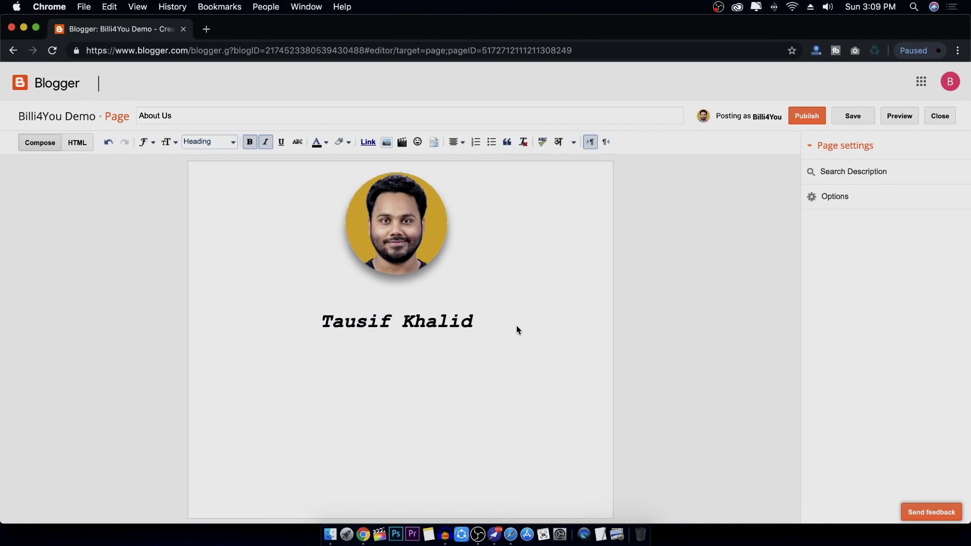
{"action": "key", "text": "Return"}
Colour the name heading red and expand the page's search description field
{"action": "left_click_drag", "start_coordinate": [481, 320], "coordinate": [304, 324]}
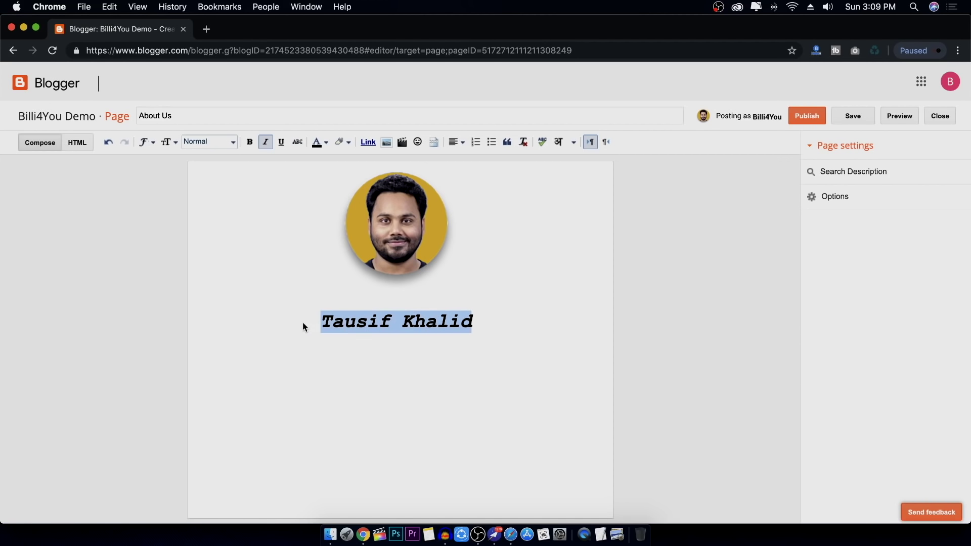
{"action": "left_click", "coordinate": [318, 143]}
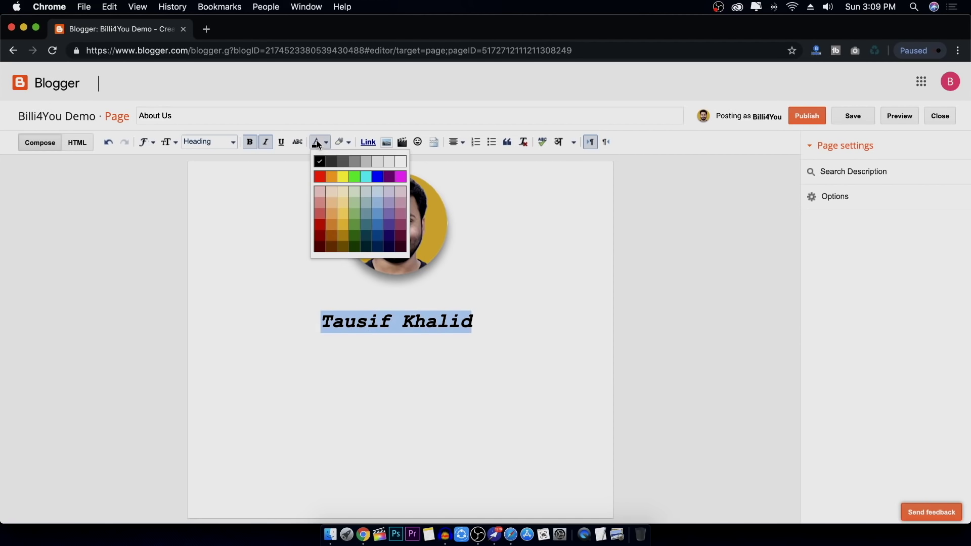
{"action": "left_click", "coordinate": [319, 177]}
{"action": "left_click", "coordinate": [493, 317]}
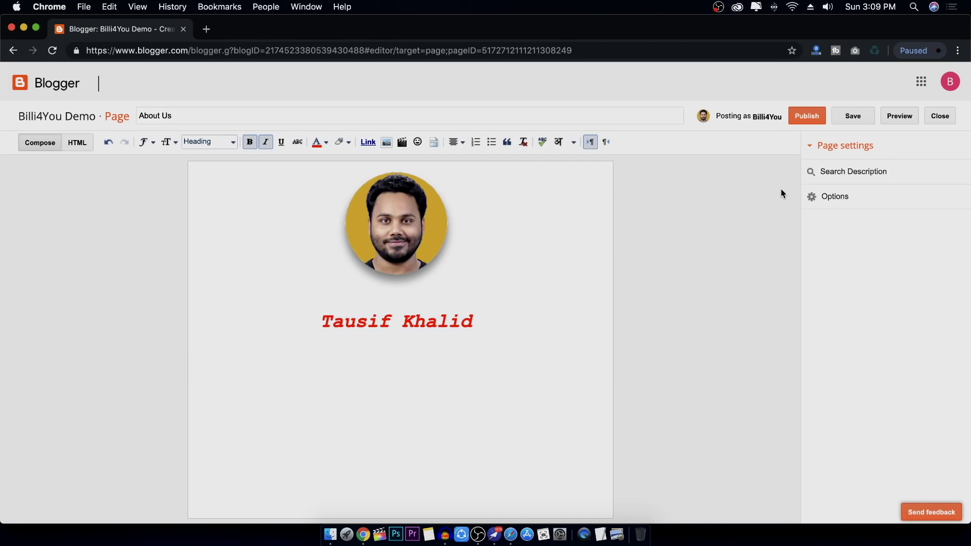
{"action": "left_click", "coordinate": [838, 178]}
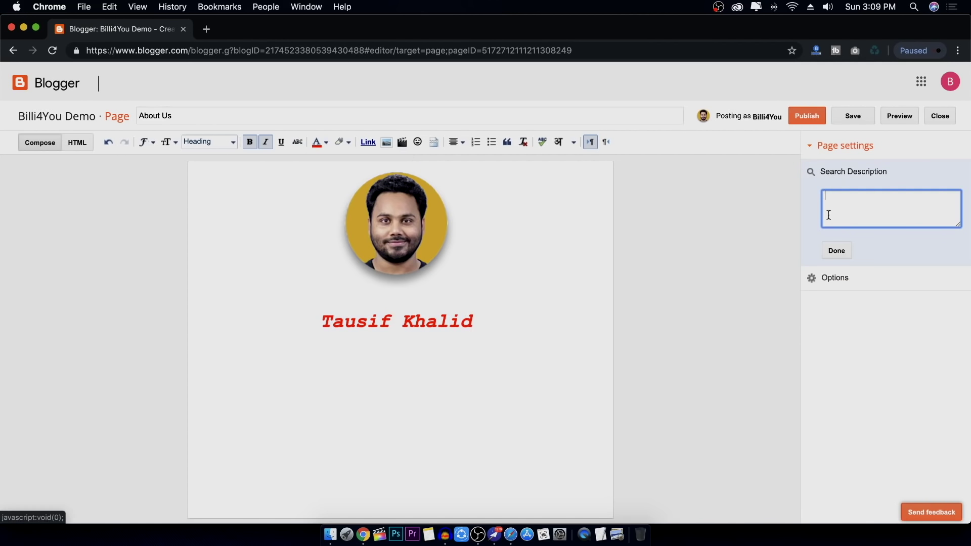
Search Google for billi4you in a new tab, highlight result snippets, then return
{"action": "left_click", "coordinate": [206, 29]}
{"action": "type", "text": "b"}
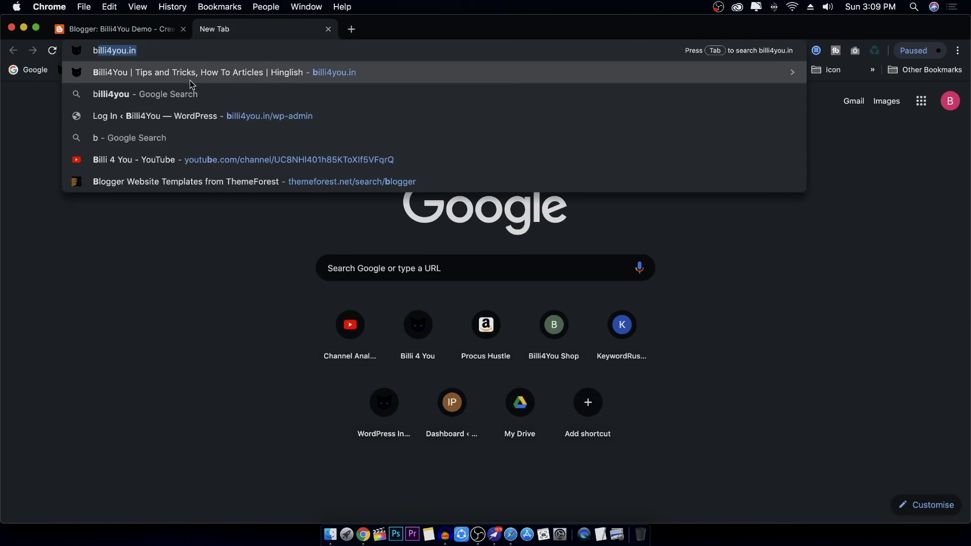
{"action": "left_click", "coordinate": [192, 94]}
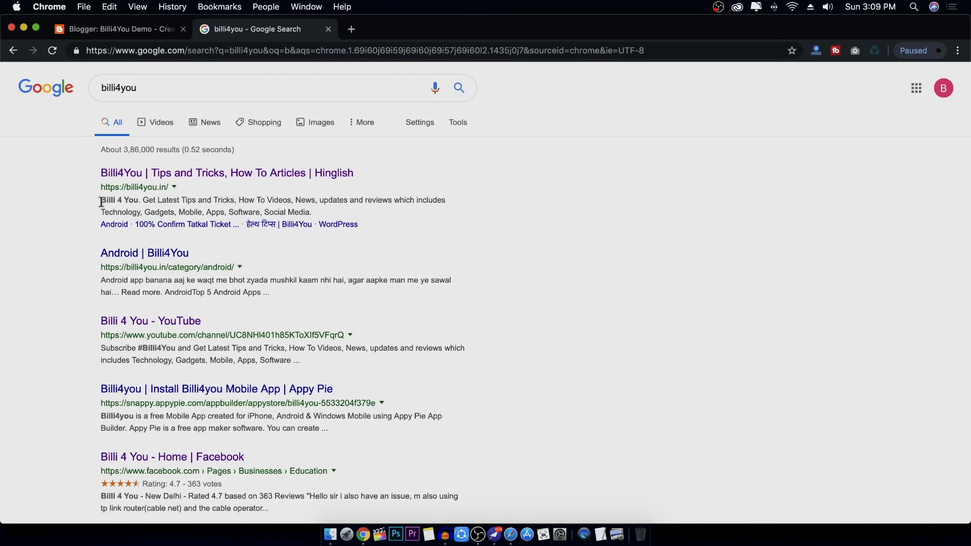
{"action": "left_click_drag", "start_coordinate": [100, 200], "coordinate": [252, 212]}
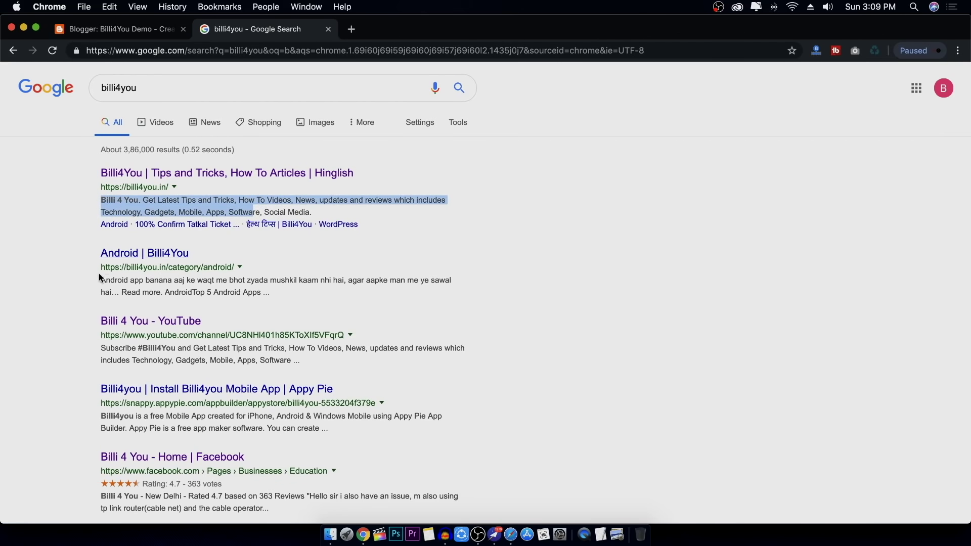
{"action": "left_click_drag", "start_coordinate": [101, 280], "coordinate": [258, 291]}
{"action": "scroll", "coordinate": [290, 295], "scroll_direction": "down", "scroll_amount": 3}
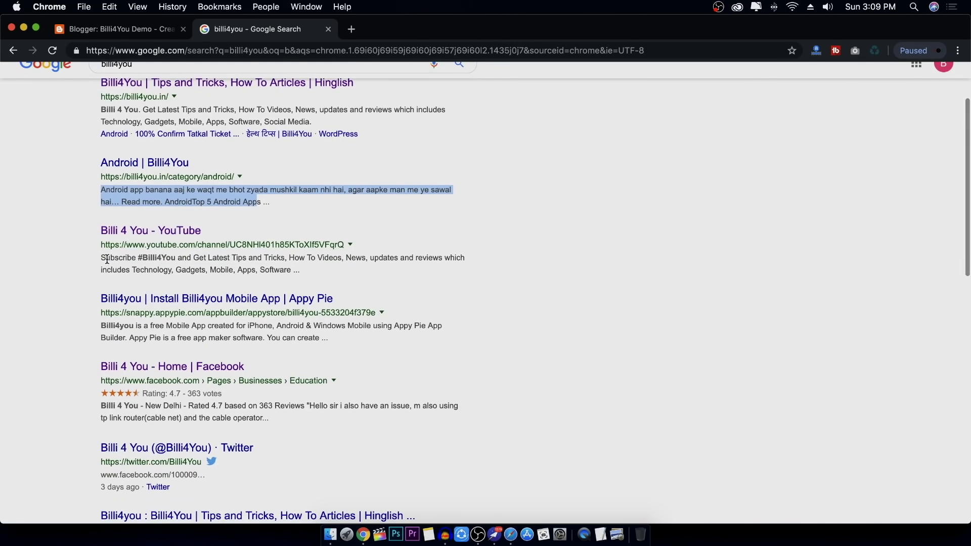
{"action": "left_click_drag", "start_coordinate": [101, 256], "coordinate": [353, 282]}
{"action": "left_click", "coordinate": [137, 29]}
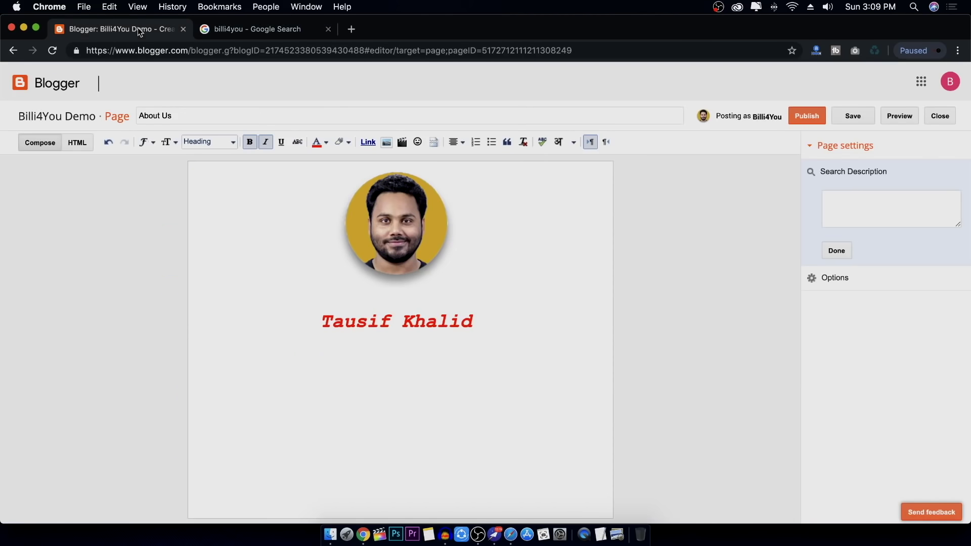
Publish the About Us page, view the live blog, and return to All pages
{"action": "left_click", "coordinate": [328, 30]}
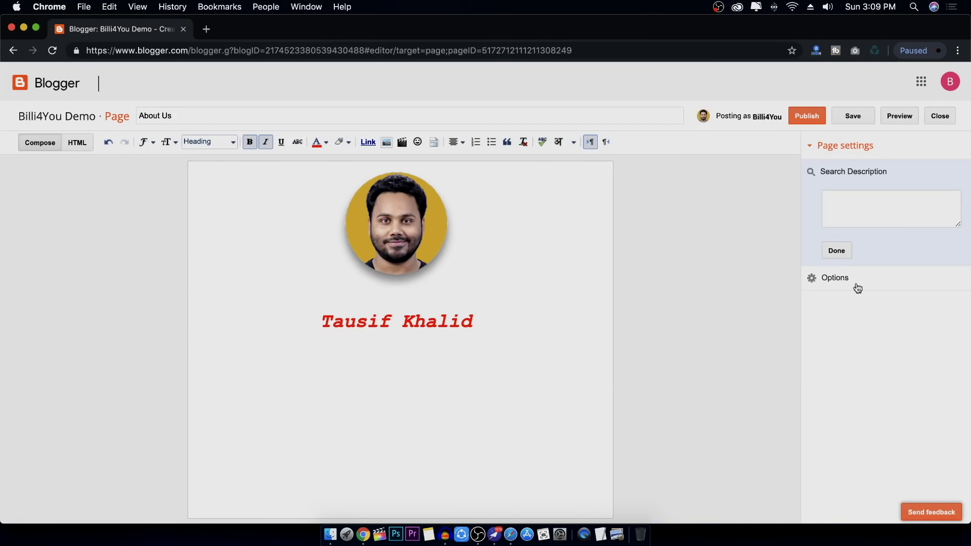
{"action": "left_click", "coordinate": [872, 210]}
{"action": "left_click", "coordinate": [836, 251]}
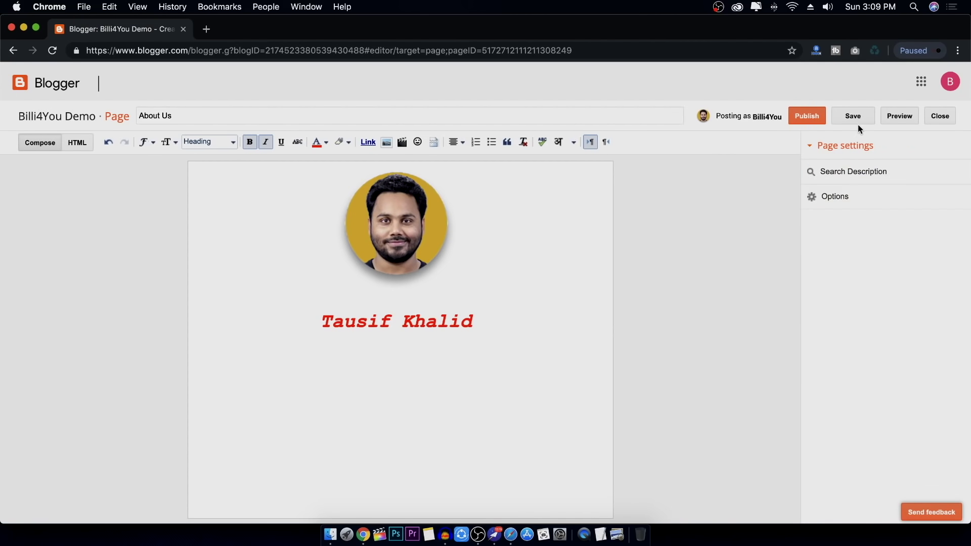
{"action": "left_click", "coordinate": [808, 117]}
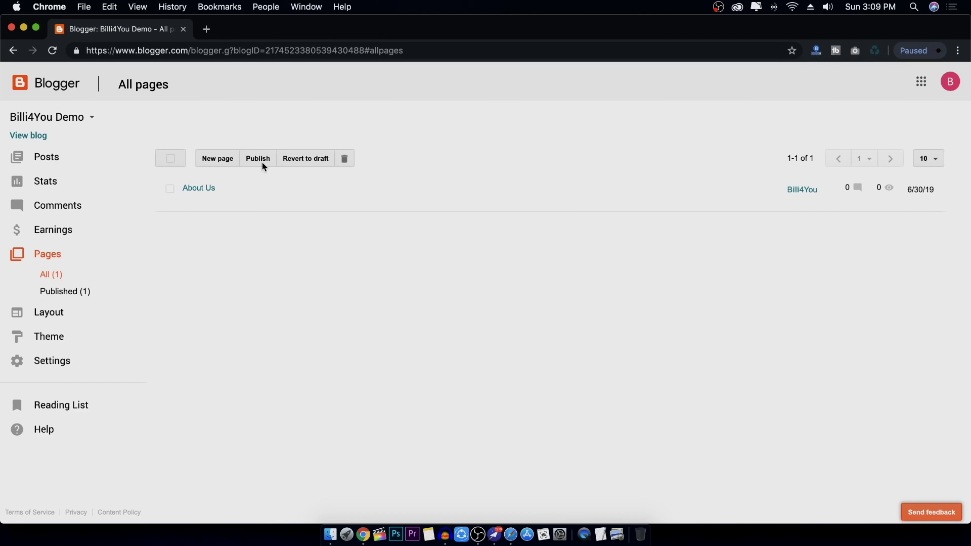
{"action": "left_click", "coordinate": [23, 136]}
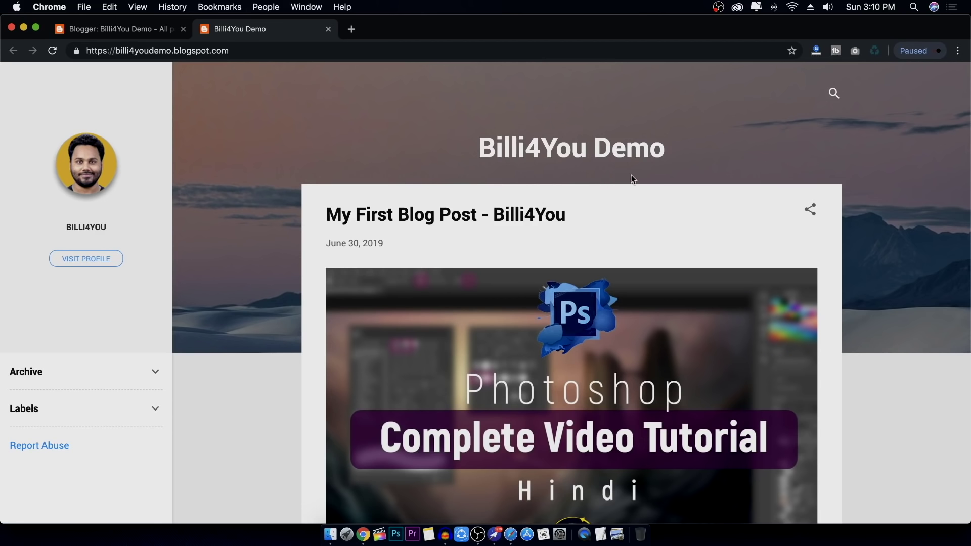
{"action": "left_click", "coordinate": [119, 29]}
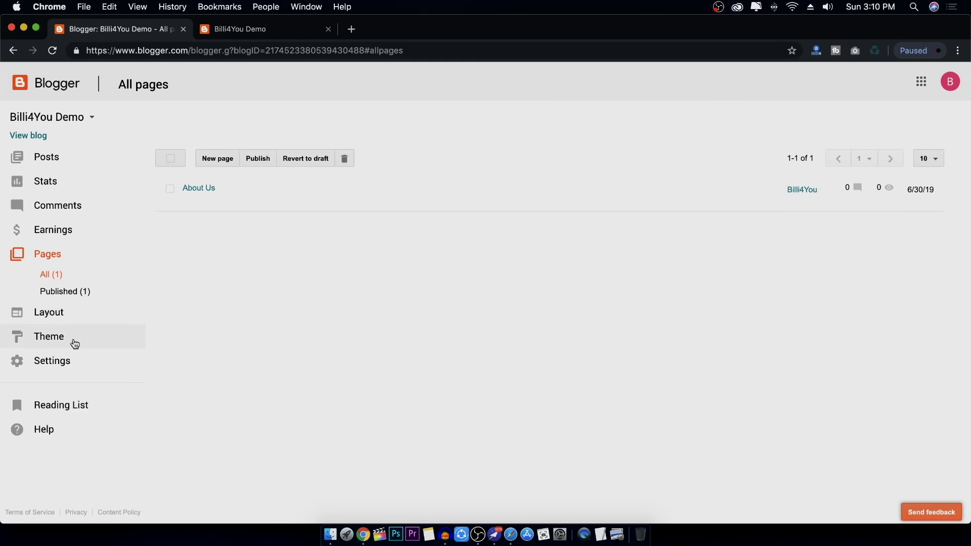
Go to Settings > Other and start Import Content, which brings up the reCAPTCHA check
{"action": "left_click", "coordinate": [65, 369]}
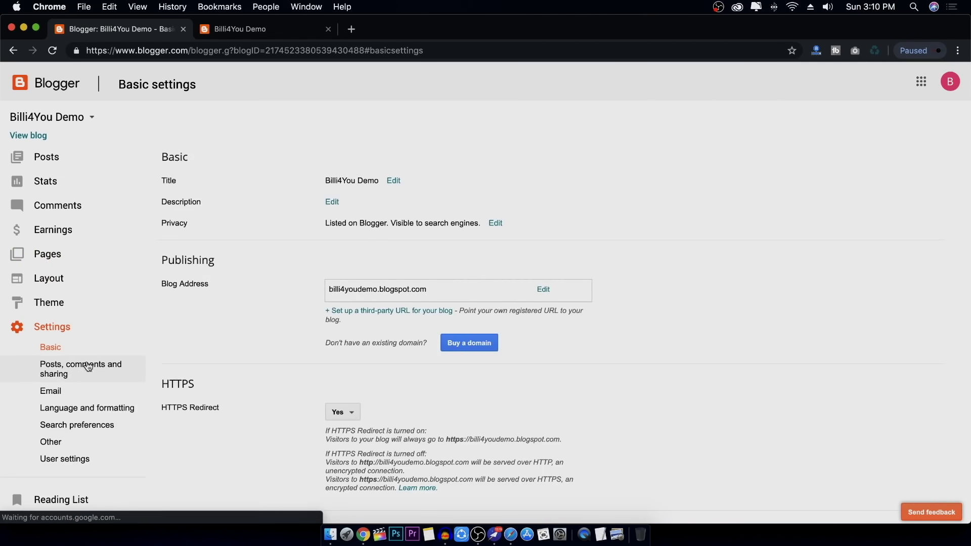
{"action": "left_click", "coordinate": [74, 447]}
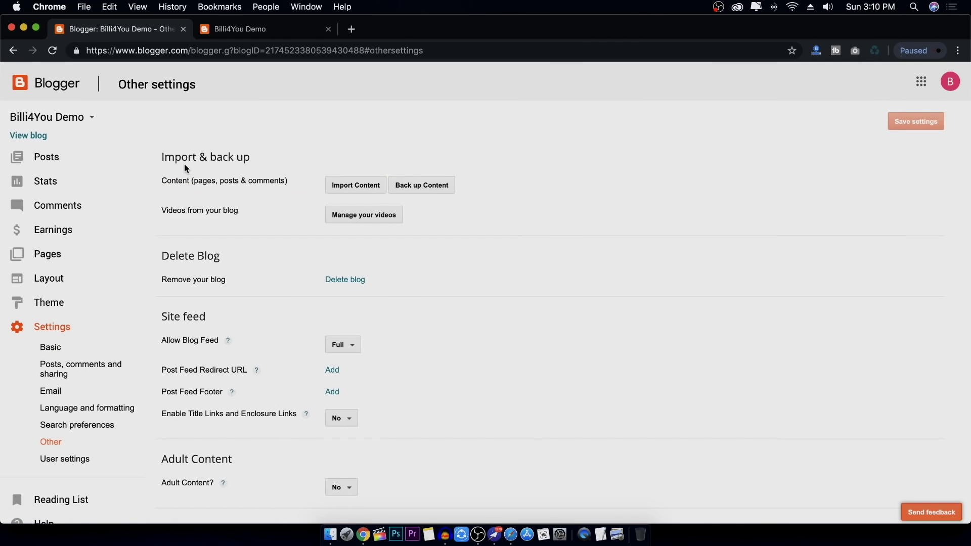
{"action": "left_click", "coordinate": [364, 188]}
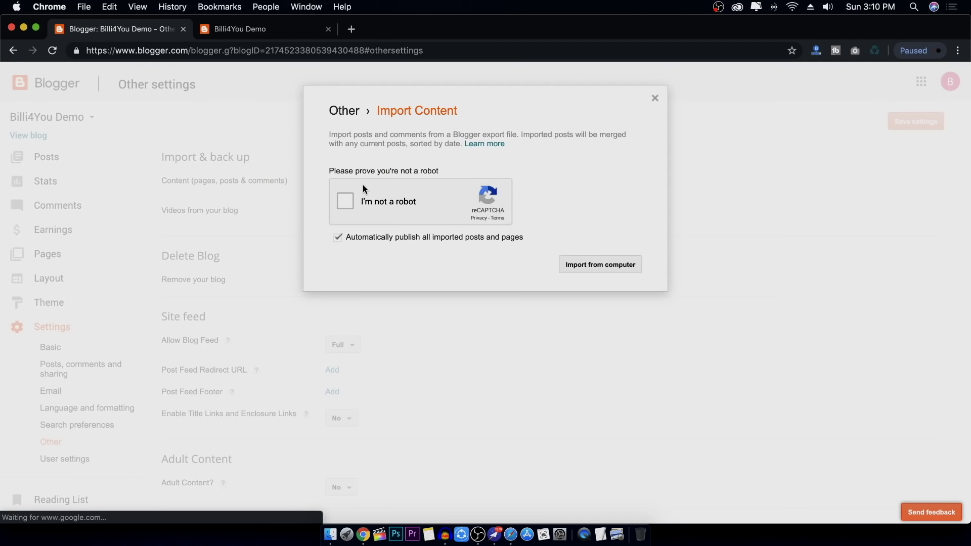
Pass the reCAPTCHA stairs image challenge, then choose Import from computer
{"action": "left_click", "coordinate": [348, 204]}
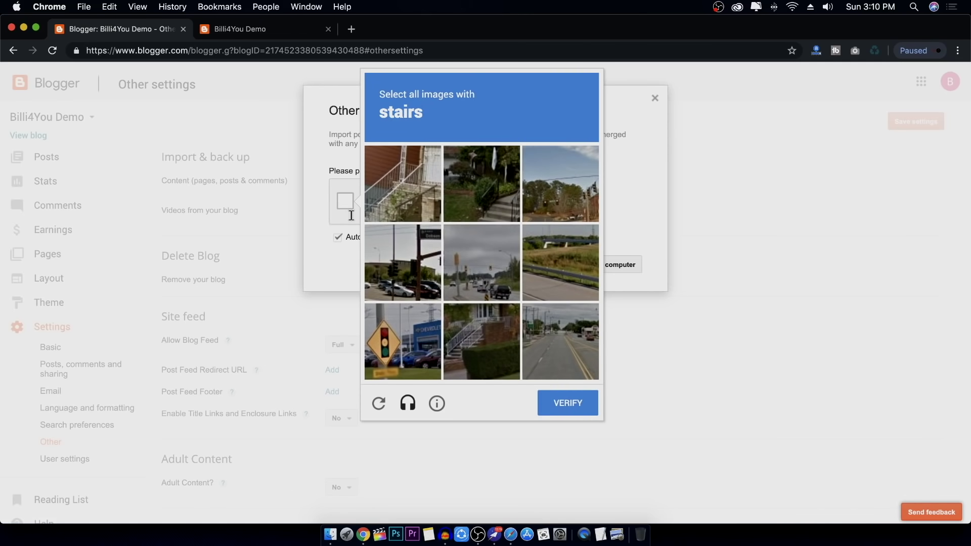
{"action": "left_click", "coordinate": [416, 184]}
{"action": "left_click", "coordinate": [494, 197]}
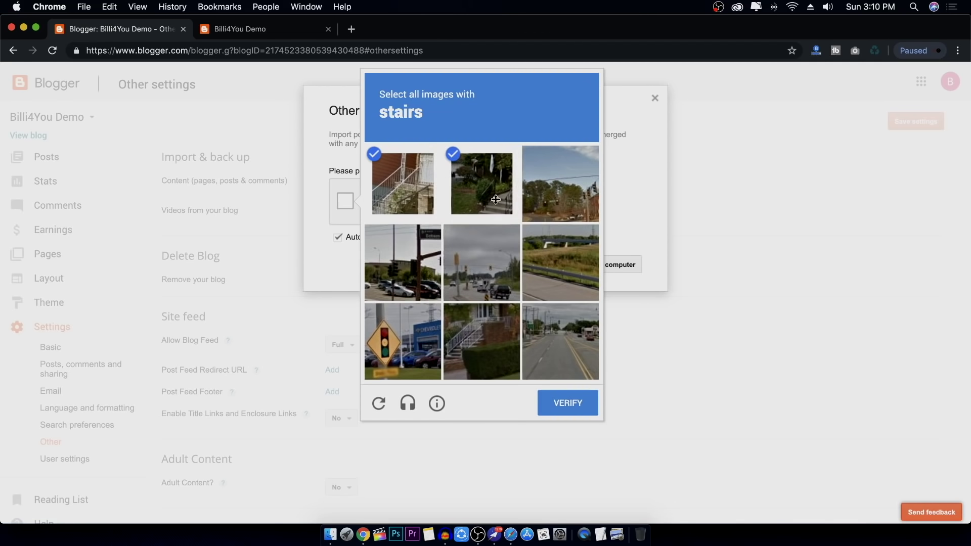
{"action": "left_click", "coordinate": [469, 352]}
{"action": "left_click", "coordinate": [565, 403]}
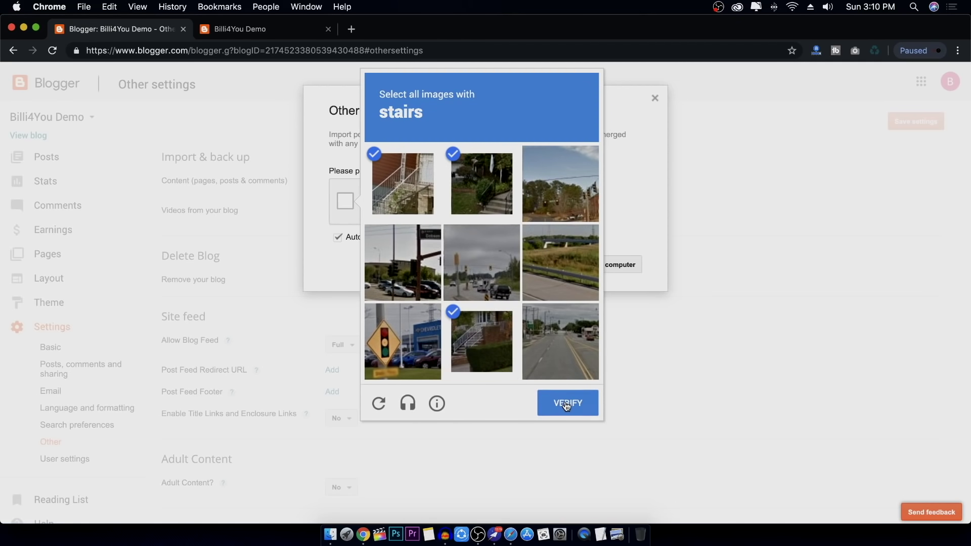
{"action": "left_click", "coordinate": [606, 269]}
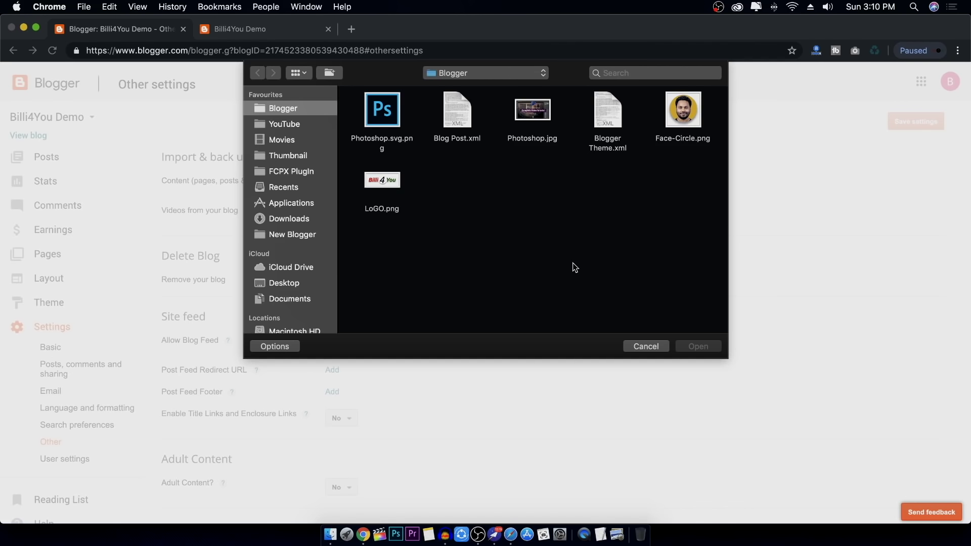
Upload Blog Post.xml from the Blogger folder so the blog lists 101 posts
{"action": "left_click", "coordinate": [465, 109]}
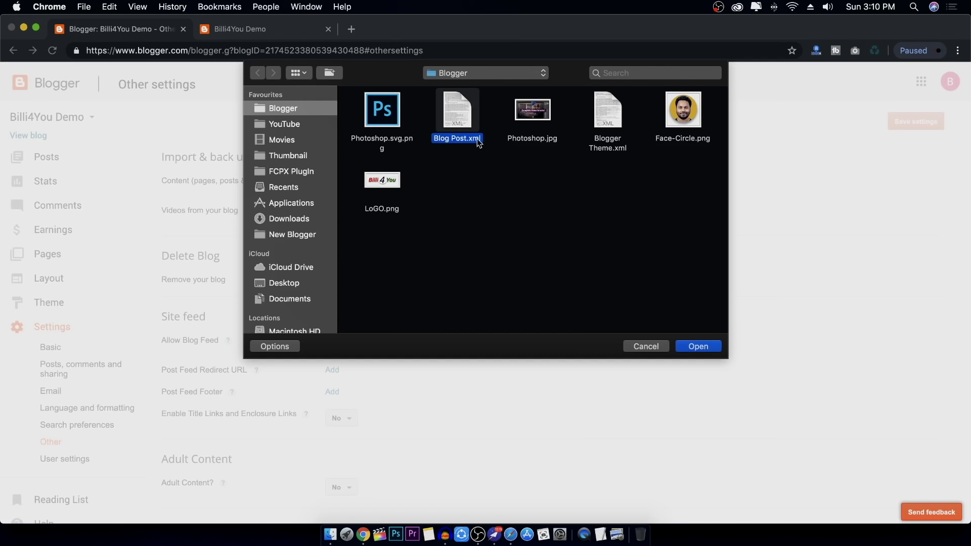
{"action": "left_click", "coordinate": [699, 347]}
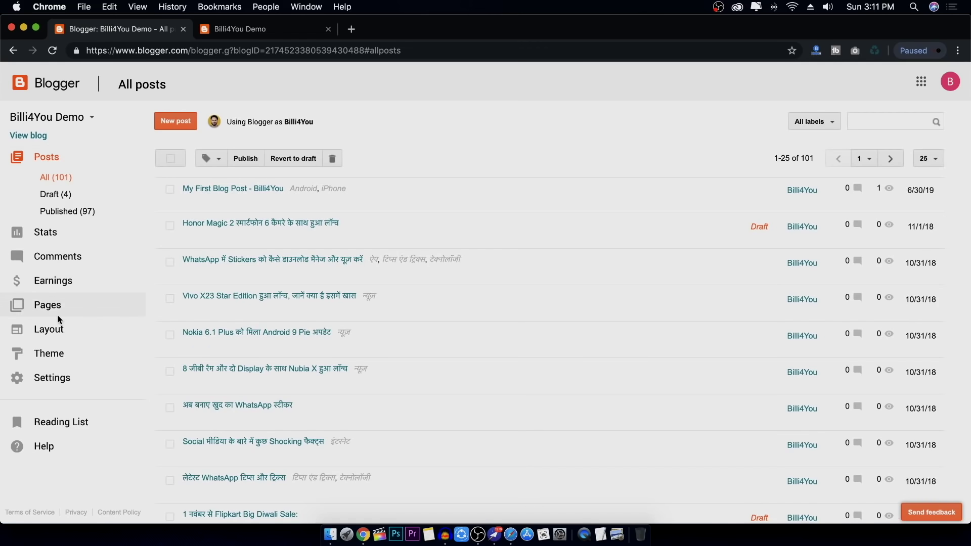
From the Pages list, view the imported Terms and Conditions page on the live blog
{"action": "left_click", "coordinate": [71, 305]}
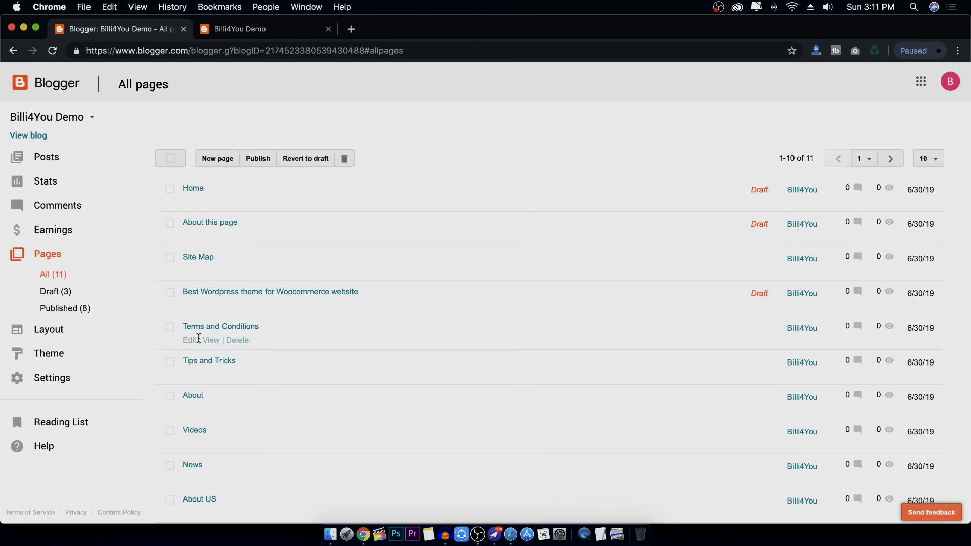
{"action": "left_click", "coordinate": [211, 341]}
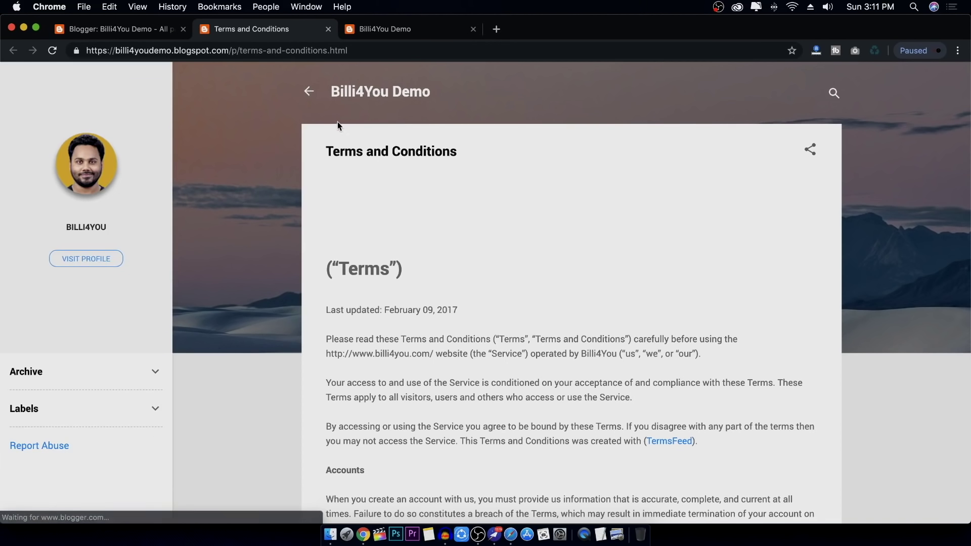
Browse the live blog's home page and load the next page of older posts
{"action": "left_click", "coordinate": [308, 91]}
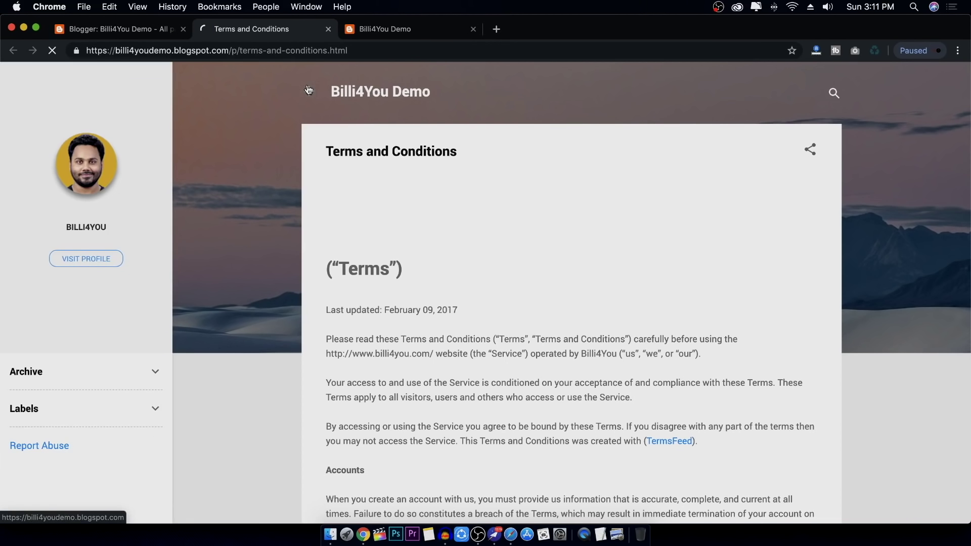
{"action": "scroll", "coordinate": [770, 178], "scroll_direction": "down", "scroll_amount": 15}
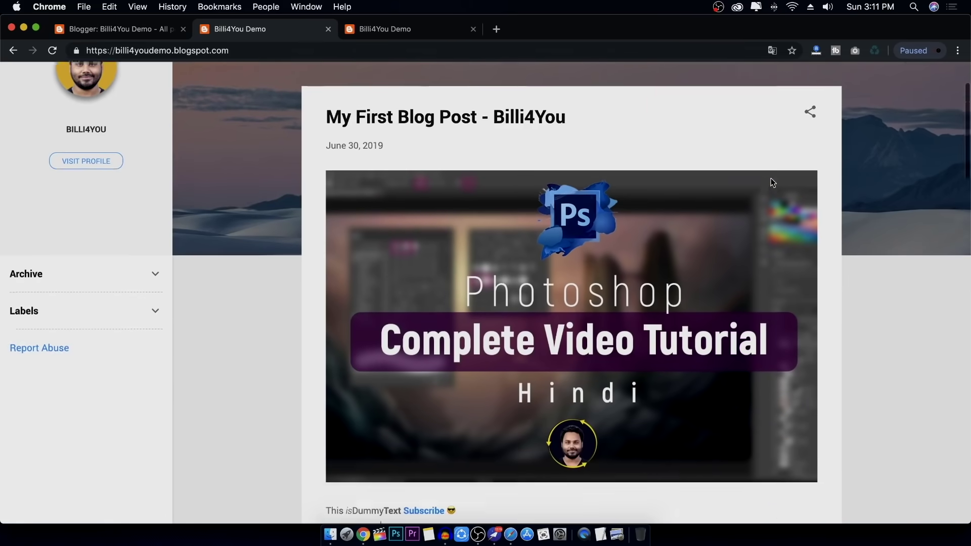
{"action": "scroll", "coordinate": [770, 178], "scroll_direction": "down", "scroll_amount": 5}
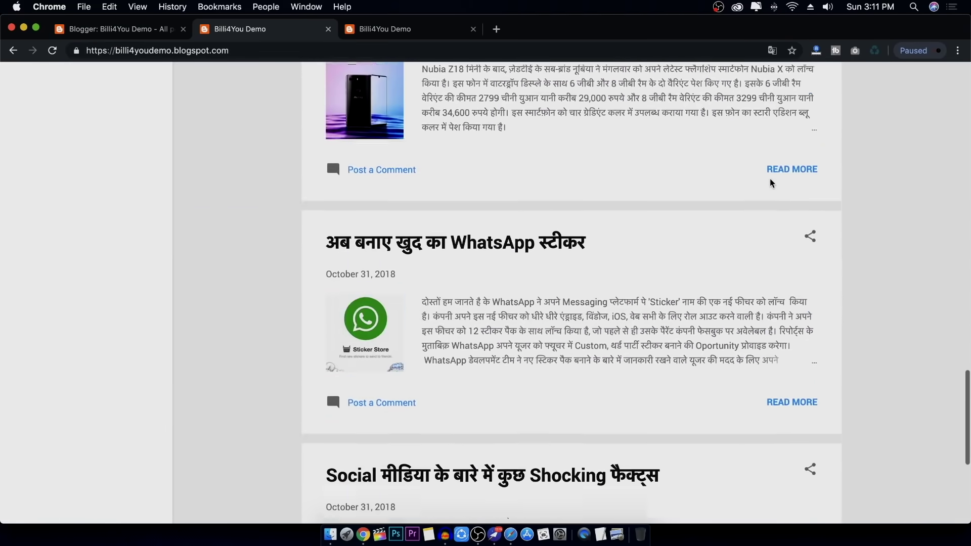
{"action": "scroll", "coordinate": [769, 178], "scroll_direction": "up", "scroll_amount": 20}
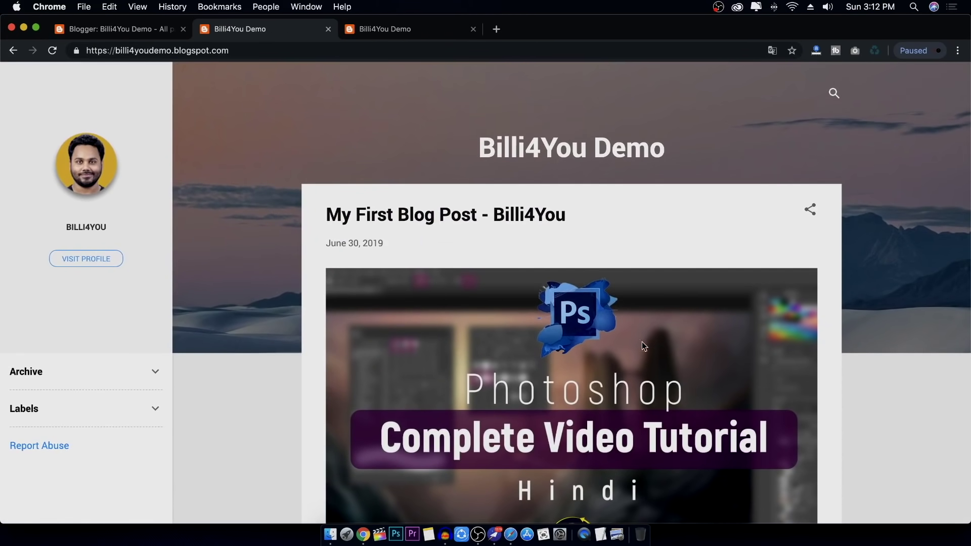
{"action": "scroll", "coordinate": [639, 344], "scroll_direction": "down", "scroll_amount": 15}
{"action": "scroll", "coordinate": [638, 346], "scroll_direction": "down", "scroll_amount": 5}
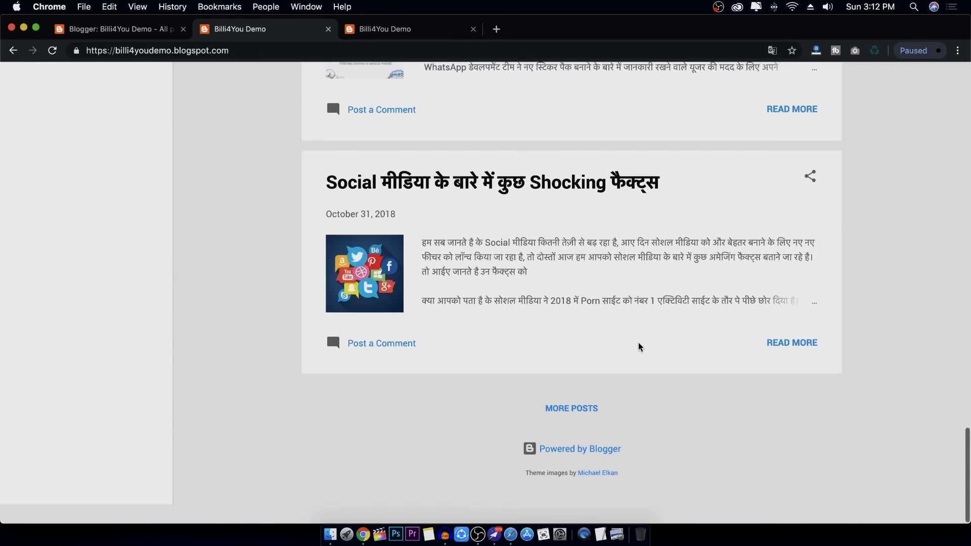
{"action": "left_click", "coordinate": [593, 434]}
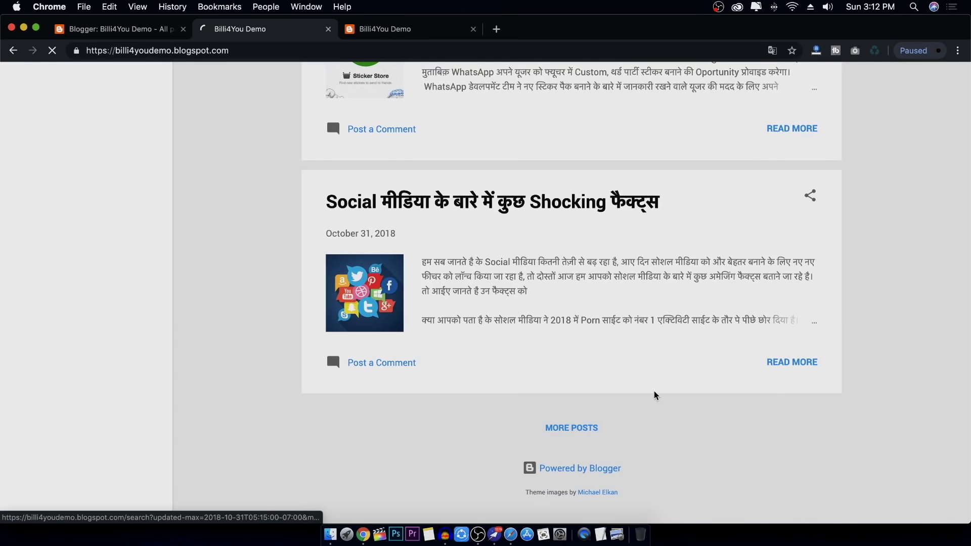
{"action": "scroll", "coordinate": [655, 392], "scroll_direction": "down", "scroll_amount": 15}
{"action": "scroll", "coordinate": [642, 382], "scroll_direction": "up", "scroll_amount": 15}
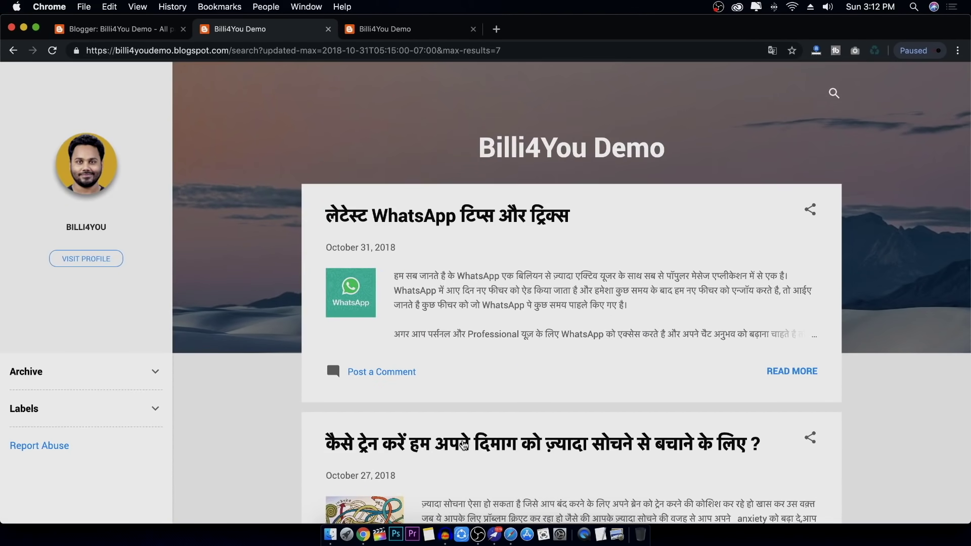
Open a full blog post and expand the sidebar's Labels list
{"action": "left_click", "coordinate": [464, 445]}
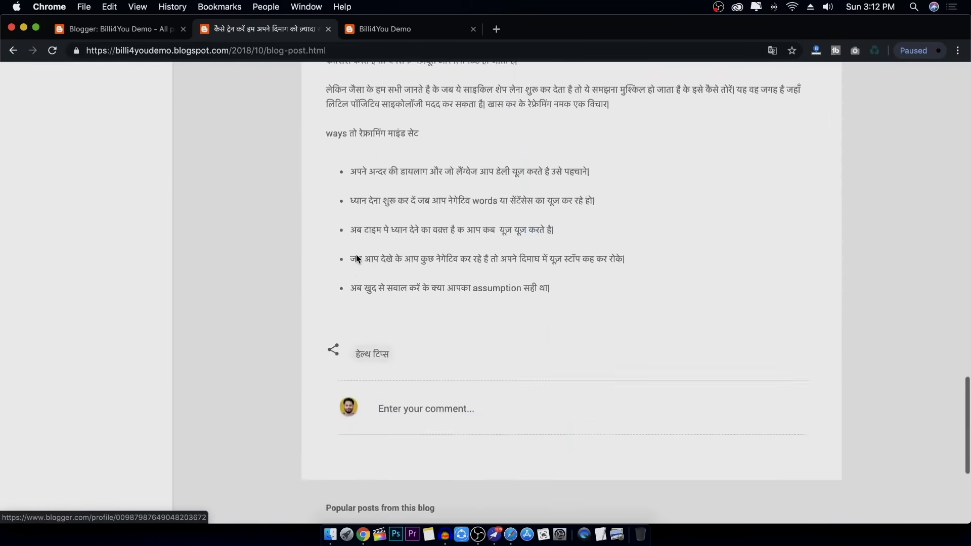
{"action": "scroll", "coordinate": [356, 259], "scroll_direction": "up", "scroll_amount": 15}
{"action": "left_click", "coordinate": [96, 413]}
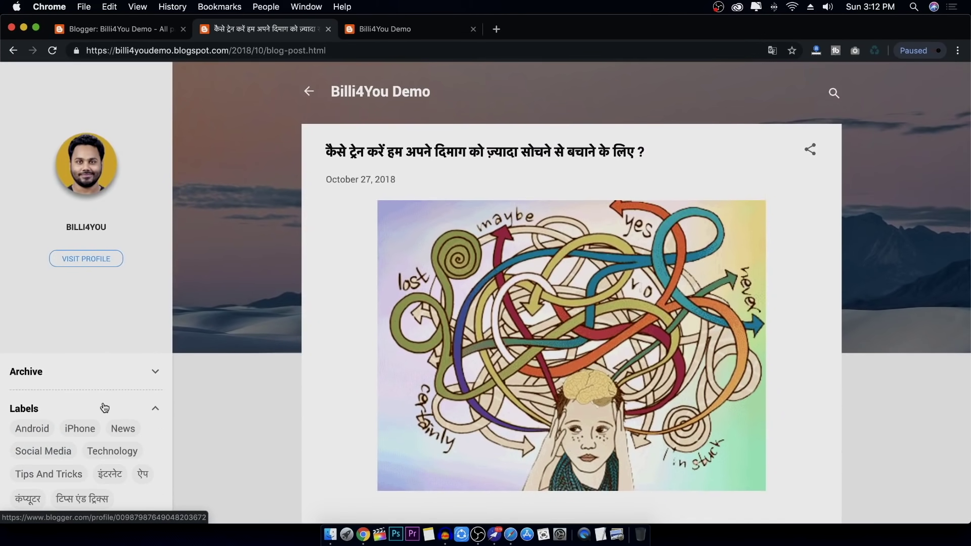
{"action": "scroll", "coordinate": [326, 307], "scroll_direction": "down", "scroll_amount": 3}
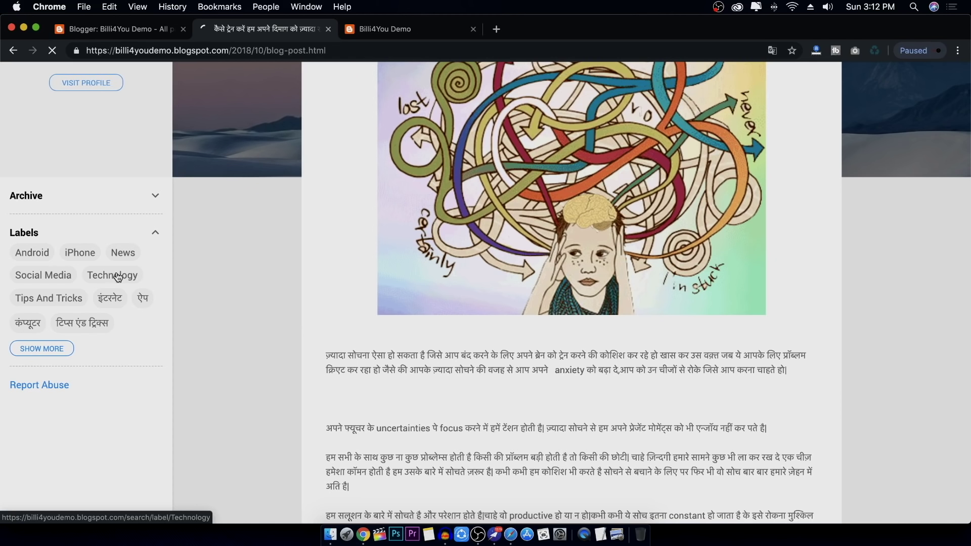
{"action": "scroll", "coordinate": [287, 263], "scroll_direction": "down", "scroll_amount": 5}
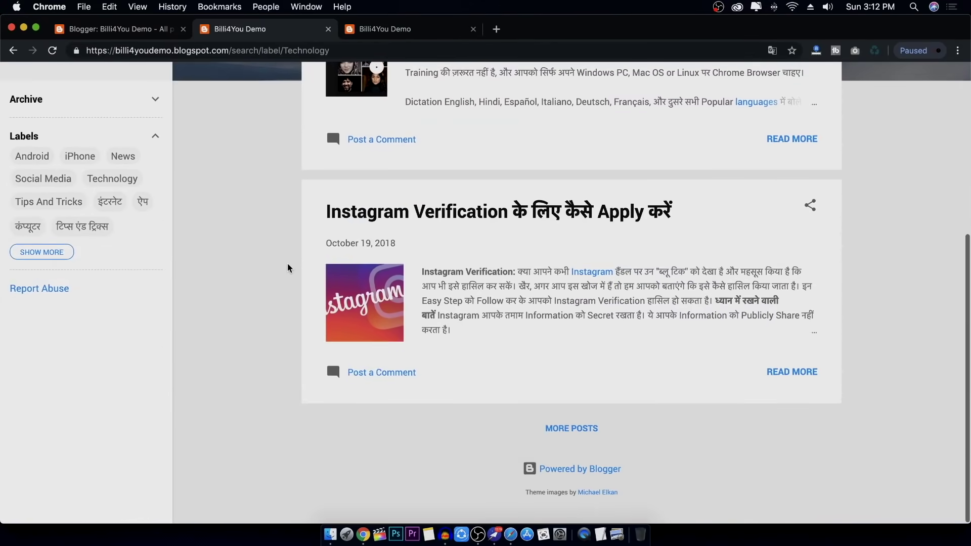
{"action": "scroll", "coordinate": [287, 263], "scroll_direction": "up", "scroll_amount": 3}
{"action": "scroll", "coordinate": [287, 263], "scroll_direction": "down", "scroll_amount": 2}
{"action": "scroll", "coordinate": [287, 263], "scroll_direction": "up", "scroll_amount": 5}
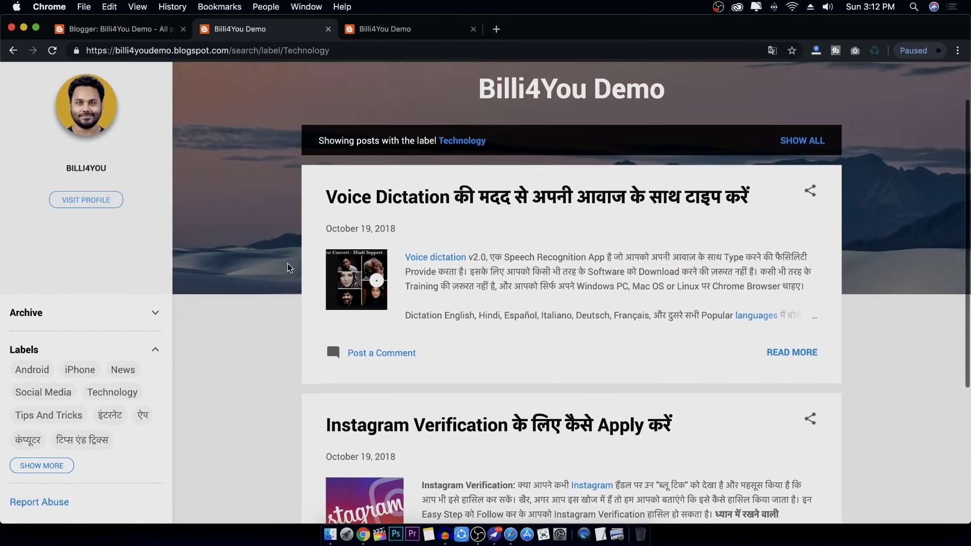
{"action": "scroll", "coordinate": [288, 263], "scroll_direction": "down", "scroll_amount": 2}
Show the posts labelled कंप्यूटर, expand the Archive, then close the live blog tabs
{"action": "left_click", "coordinate": [34, 358]}
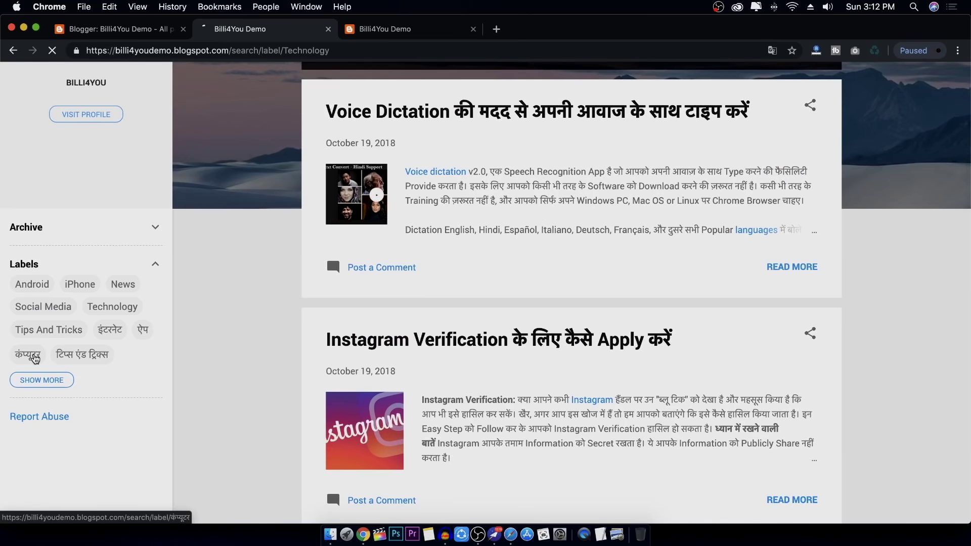
{"action": "scroll", "coordinate": [263, 319], "scroll_direction": "down", "scroll_amount": 15}
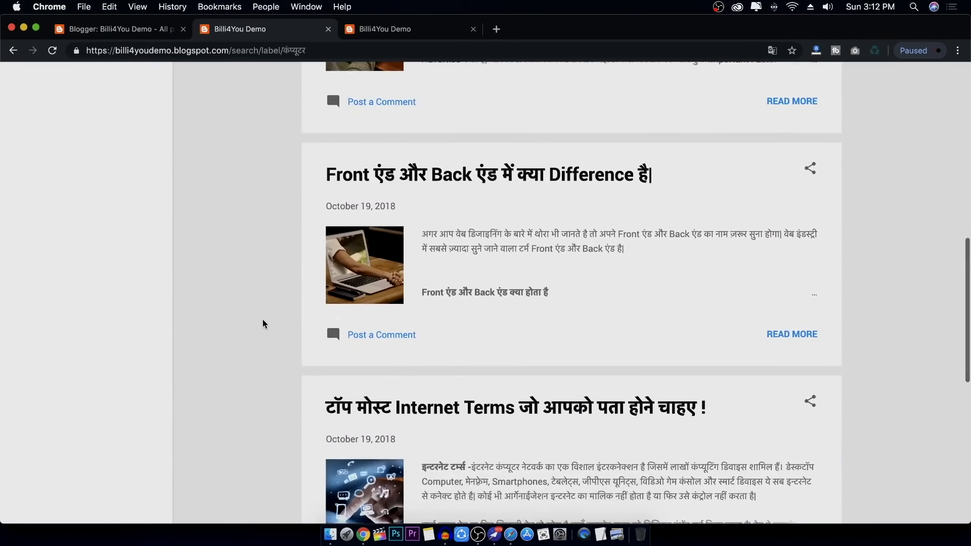
{"action": "scroll", "coordinate": [262, 319], "scroll_direction": "down", "scroll_amount": 5}
{"action": "scroll", "coordinate": [263, 320], "scroll_direction": "up", "scroll_amount": 15}
{"action": "scroll", "coordinate": [83, 408], "scroll_direction": "down", "scroll_amount": 4}
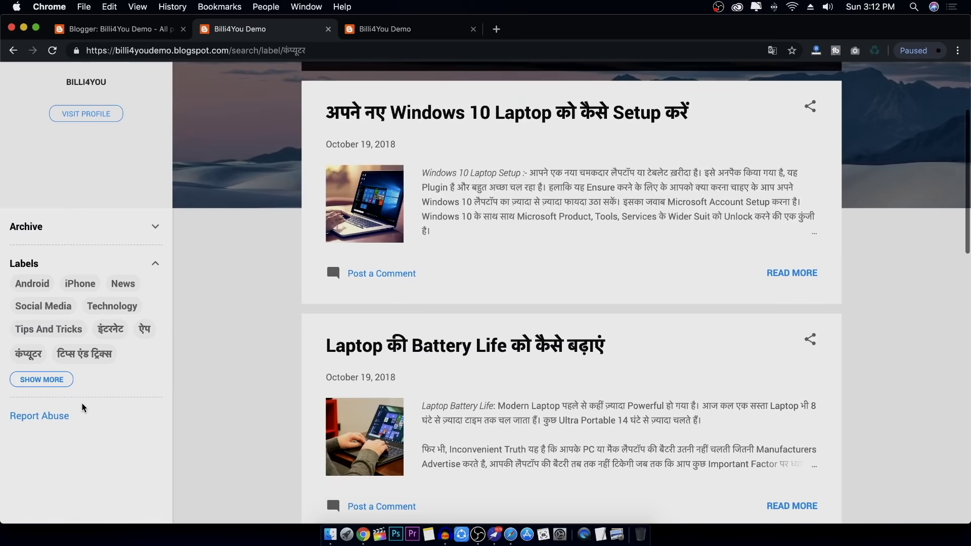
{"action": "scroll", "coordinate": [213, 259], "scroll_direction": "up", "scroll_amount": 3}
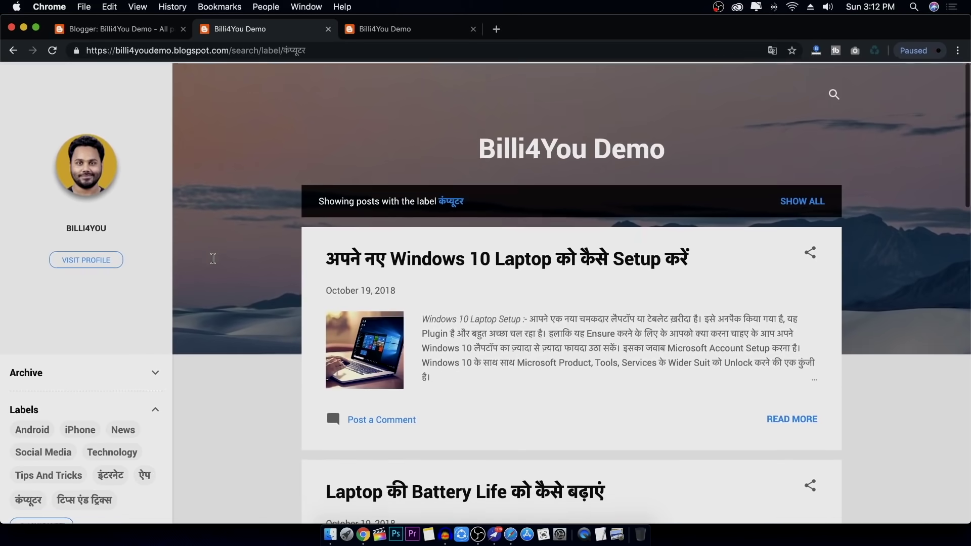
{"action": "left_click", "coordinate": [157, 374]}
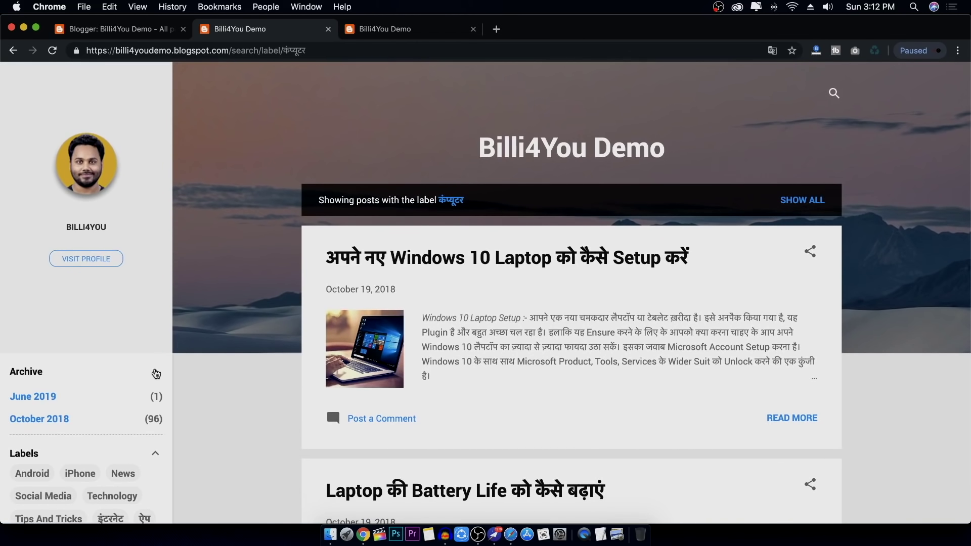
{"action": "left_click", "coordinate": [328, 30]}
{"action": "left_click", "coordinate": [328, 29]}
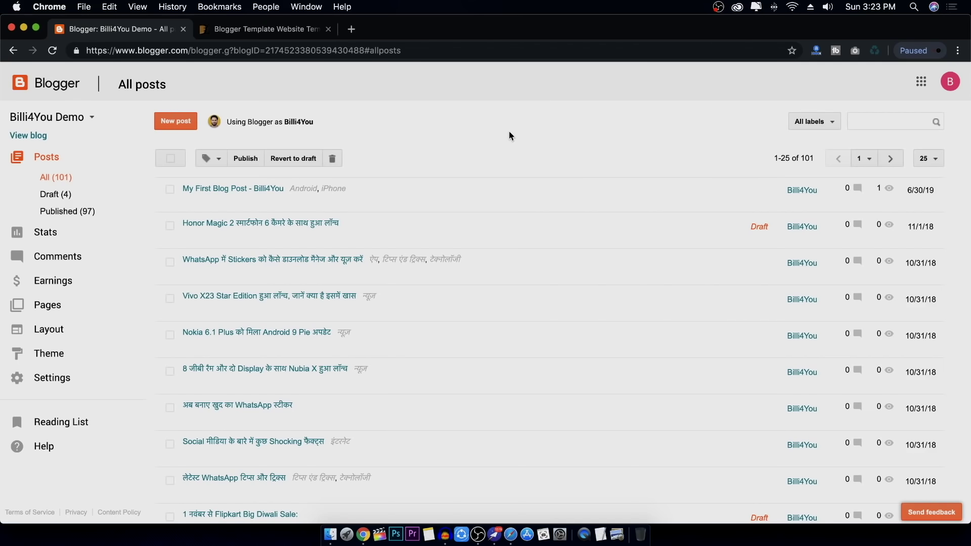
Reopen the live blog via View blog, scroll through it, and close its tab
{"action": "left_click", "coordinate": [27, 137]}
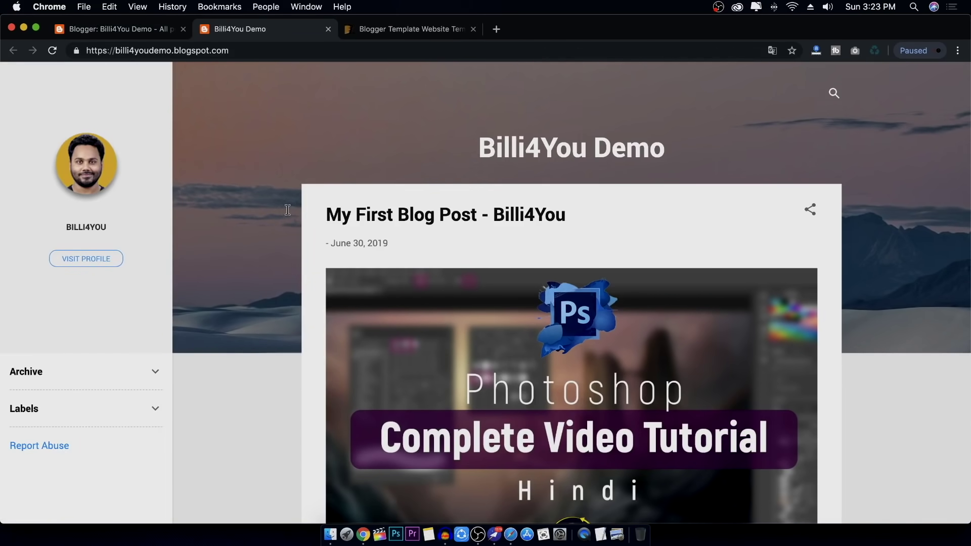
{"action": "scroll", "coordinate": [287, 209], "scroll_direction": "down", "scroll_amount": 10}
{"action": "scroll", "coordinate": [286, 210], "scroll_direction": "up", "scroll_amount": 10}
{"action": "scroll", "coordinate": [604, 324], "scroll_direction": "down", "scroll_amount": 5}
{"action": "scroll", "coordinate": [593, 330], "scroll_direction": "up", "scroll_amount": 5}
{"action": "scroll", "coordinate": [144, 355], "scroll_direction": "down", "scroll_amount": 15}
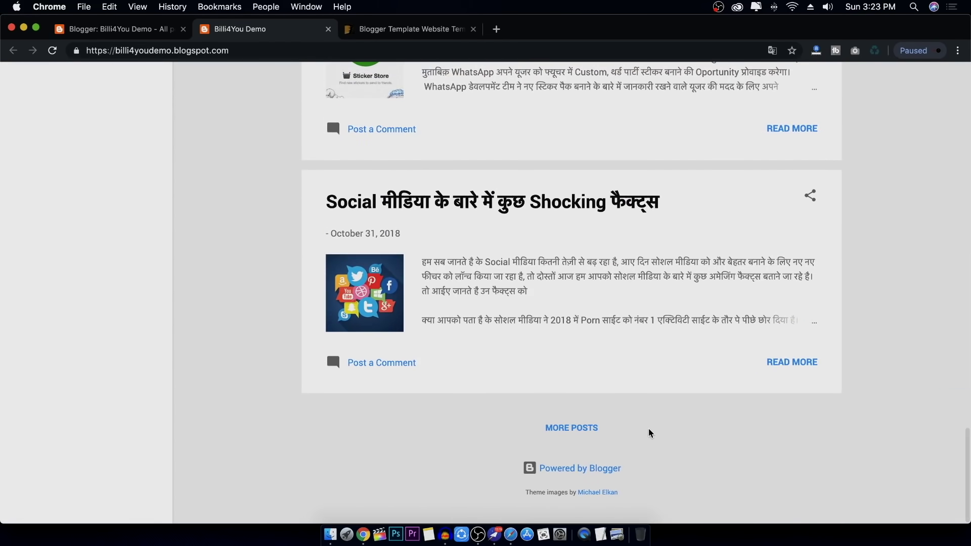
{"action": "scroll", "coordinate": [648, 430], "scroll_direction": "up", "scroll_amount": 15}
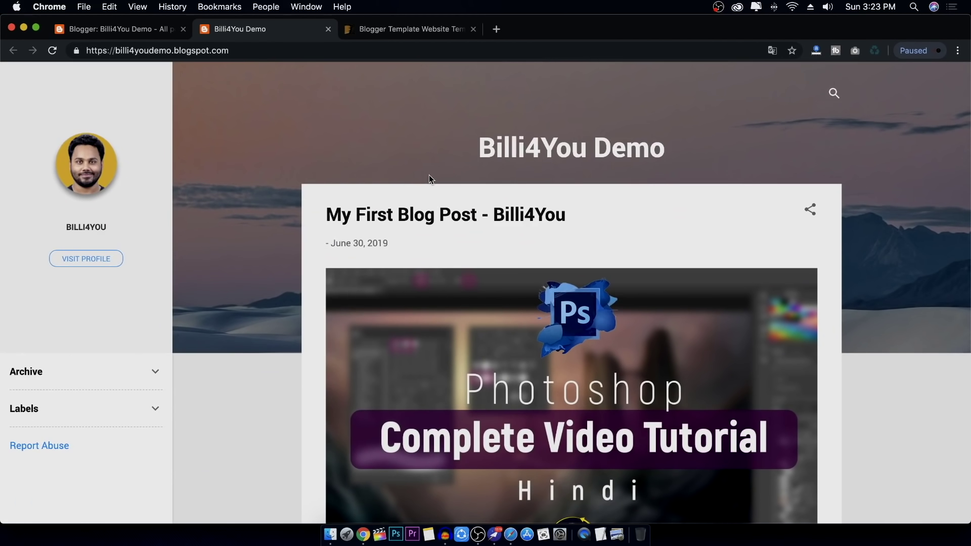
{"action": "left_click", "coordinate": [327, 29]}
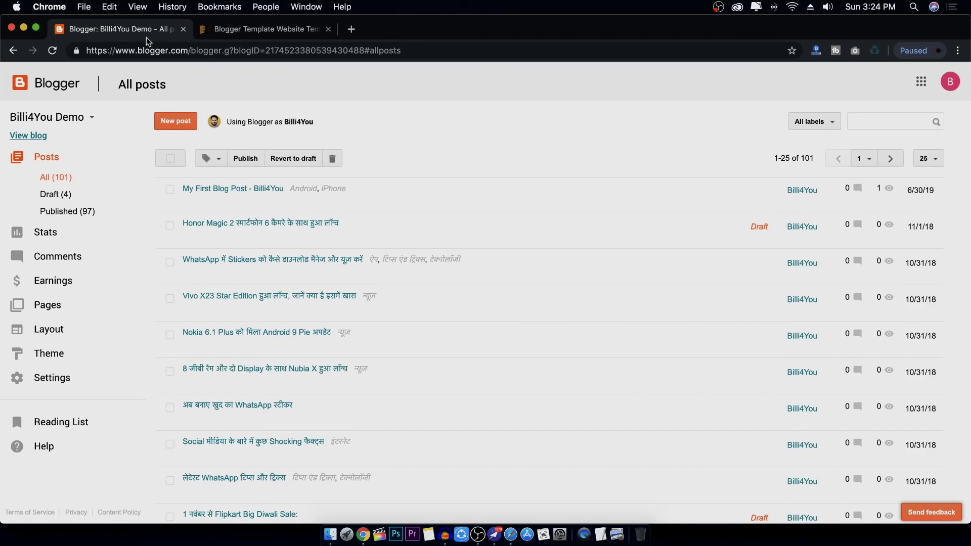
Open Theme and scroll past the Contempo, Soho and Emporio rows to Notable
{"action": "left_click", "coordinate": [61, 355]}
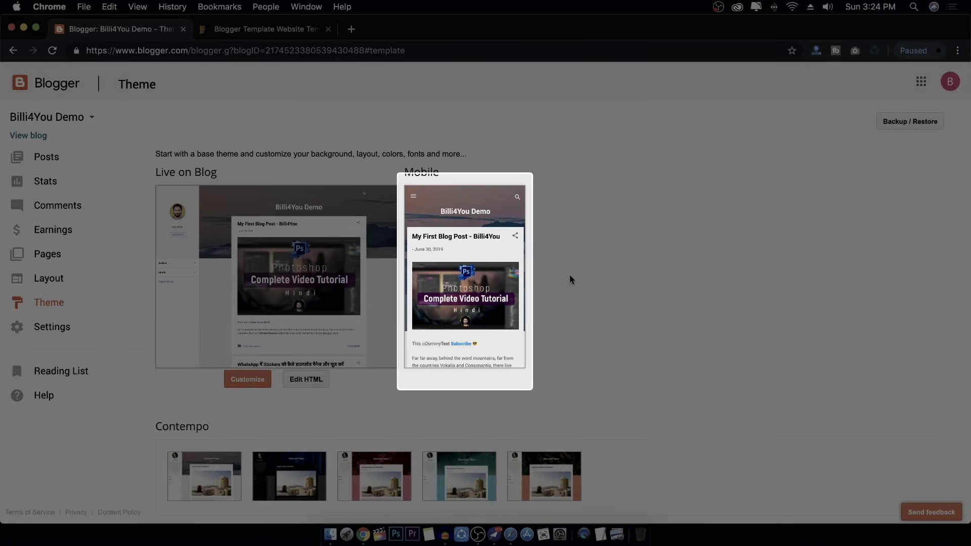
{"action": "scroll", "coordinate": [623, 284], "scroll_direction": "down", "scroll_amount": 5}
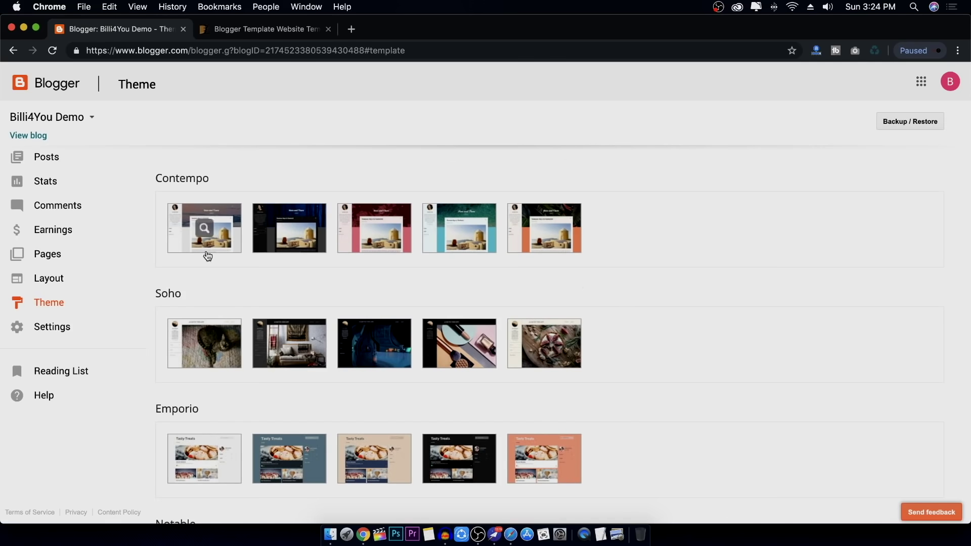
{"action": "scroll", "coordinate": [521, 280], "scroll_direction": "down", "scroll_amount": 5}
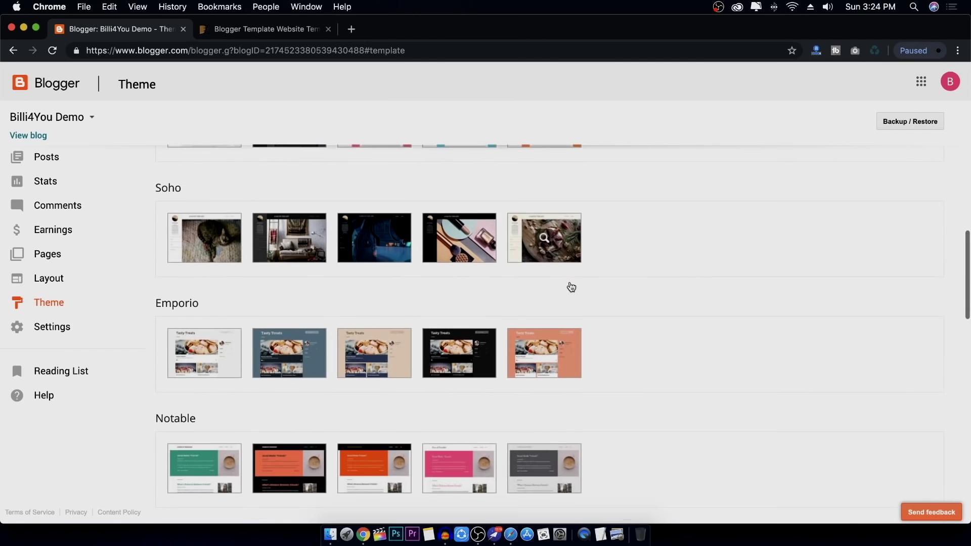
{"action": "scroll", "coordinate": [671, 280], "scroll_direction": "down", "scroll_amount": 1}
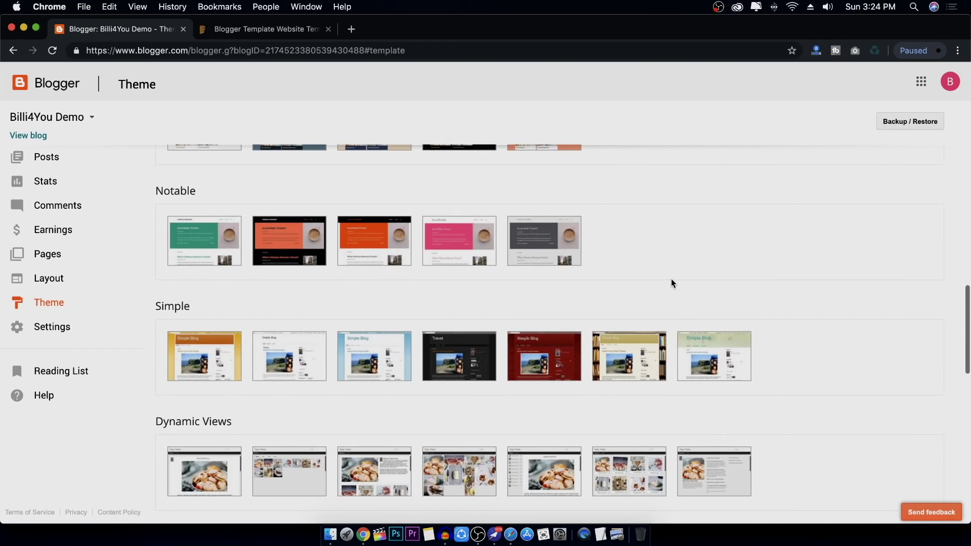
Preview the first green Notable theme, apply it to the blog, and open the live blog
{"action": "mouse_move", "coordinate": [215, 263]}
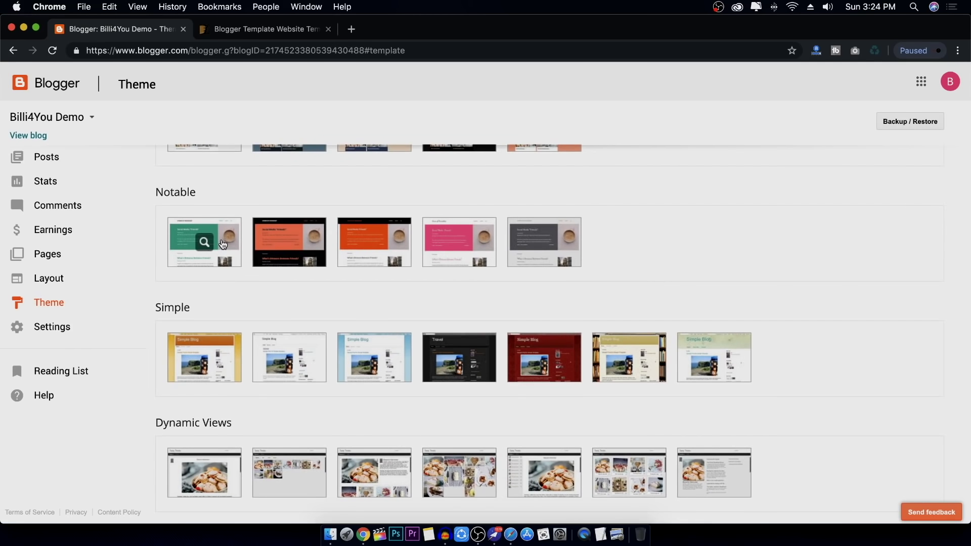
{"action": "left_click", "coordinate": [222, 246]}
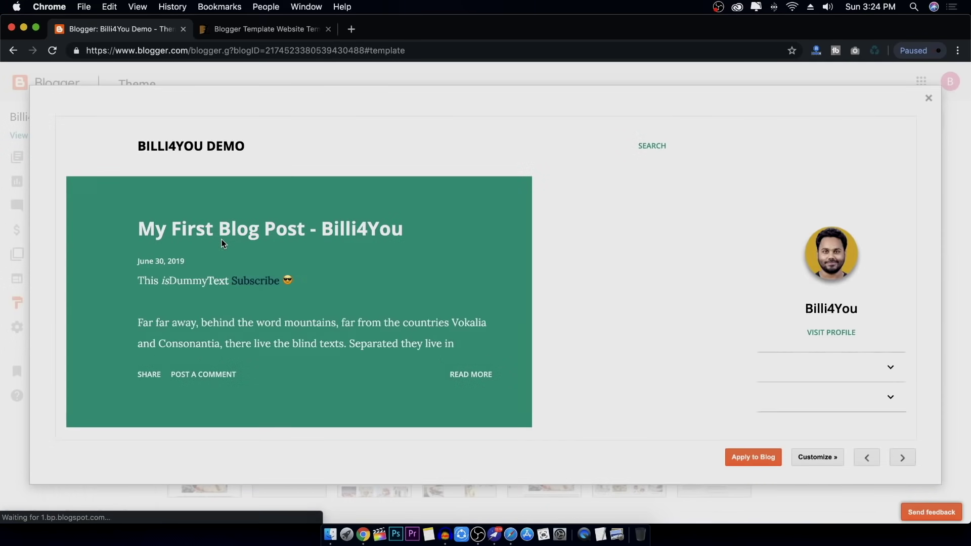
{"action": "scroll", "coordinate": [623, 347], "scroll_direction": "down", "scroll_amount": 7}
{"action": "scroll", "coordinate": [624, 348], "scroll_direction": "down", "scroll_amount": 5}
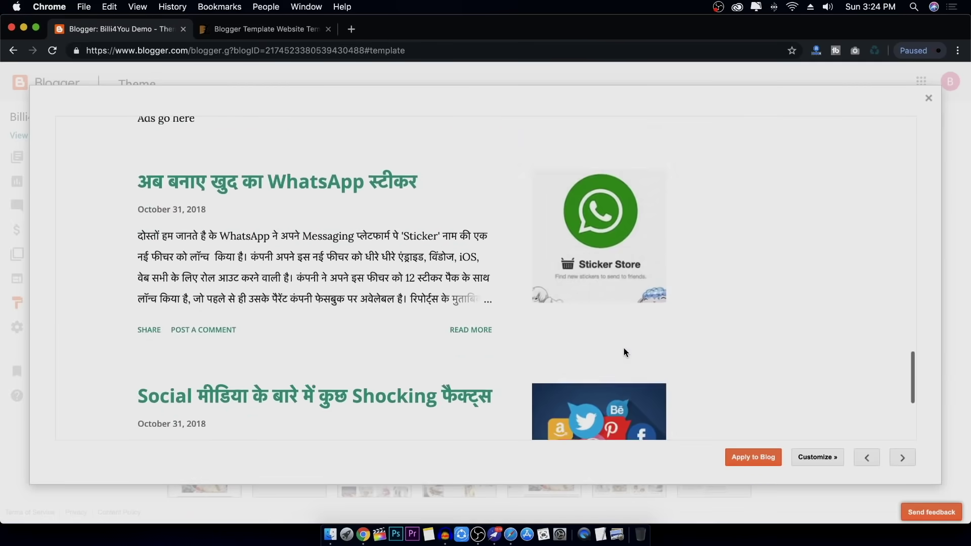
{"action": "scroll", "coordinate": [624, 347], "scroll_direction": "up", "scroll_amount": 15}
{"action": "scroll", "coordinate": [623, 348], "scroll_direction": "down", "scroll_amount": 20}
{"action": "scroll", "coordinate": [624, 348], "scroll_direction": "up", "scroll_amount": 20}
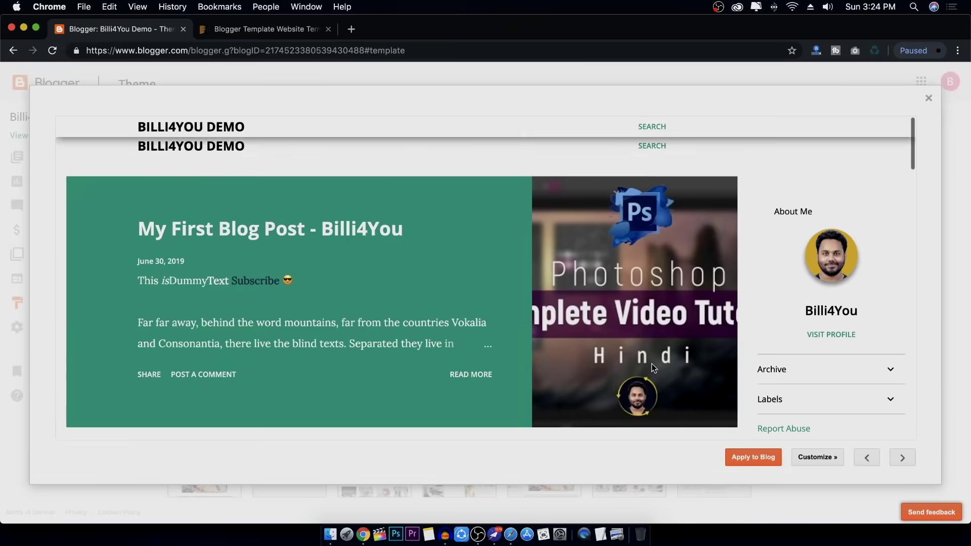
{"action": "left_click", "coordinate": [754, 459]}
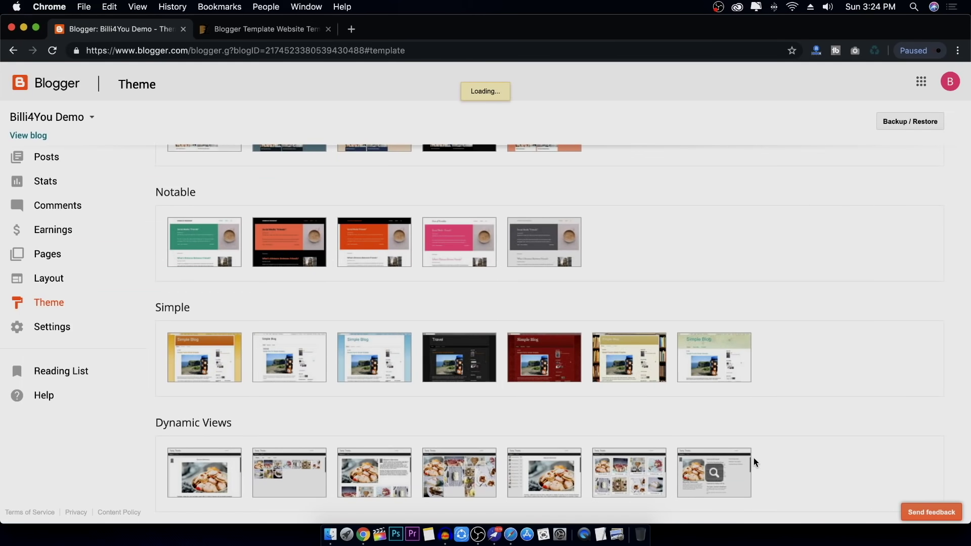
{"action": "left_click", "coordinate": [28, 138]}
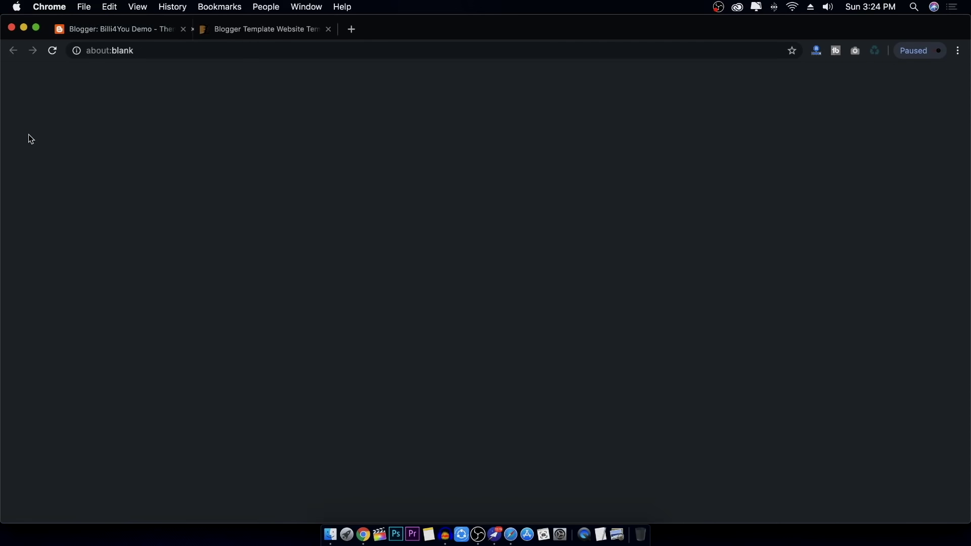
Check the Notable theme on the live blog, close that tab, and scroll the Theme page
{"action": "scroll", "coordinate": [563, 335], "scroll_direction": "down", "scroll_amount": 15}
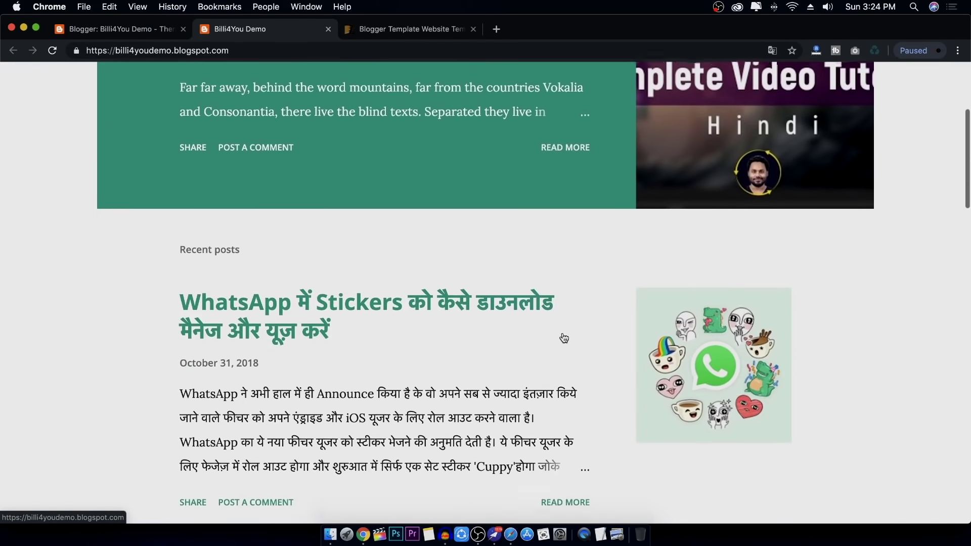
{"action": "scroll", "coordinate": [562, 334], "scroll_direction": "up", "scroll_amount": 15}
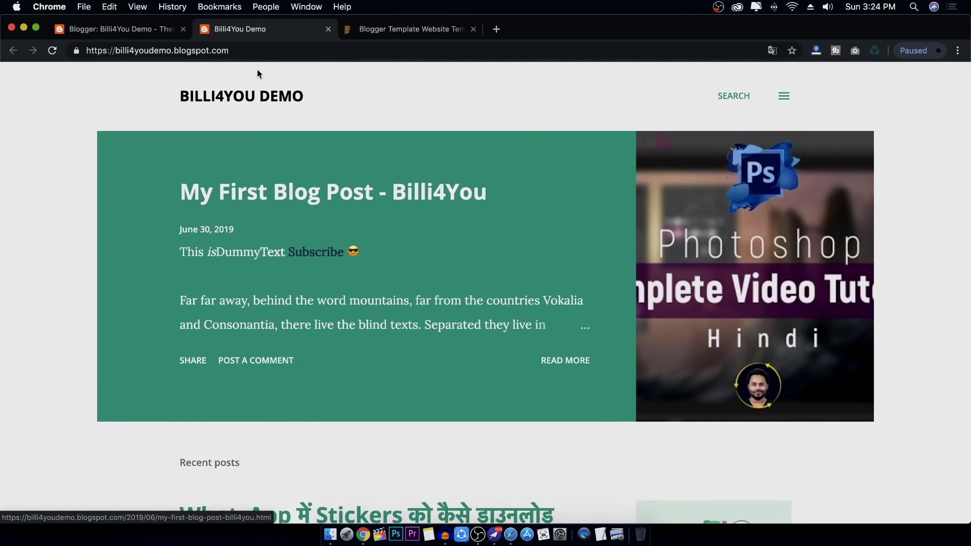
{"action": "left_click", "coordinate": [328, 29]}
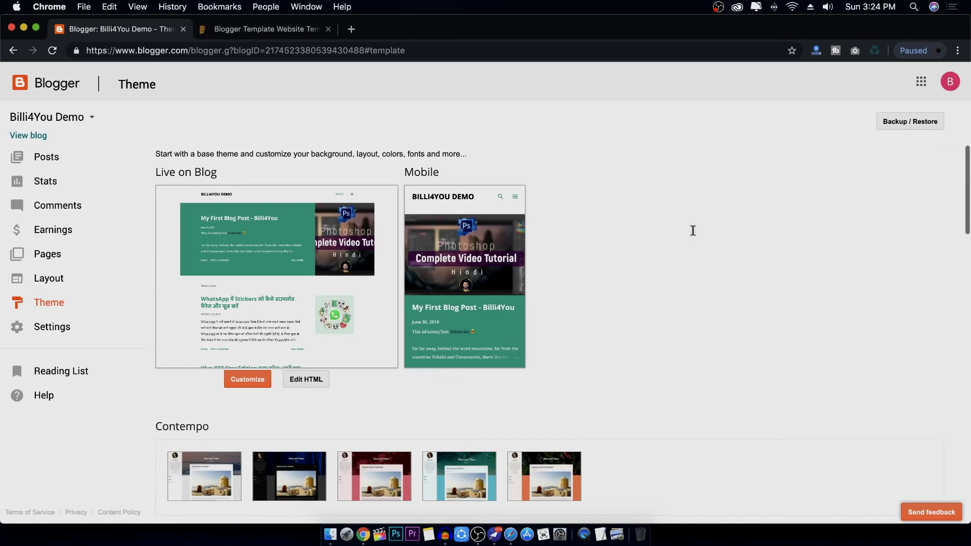
{"action": "scroll", "coordinate": [675, 230], "scroll_direction": "down", "scroll_amount": 5}
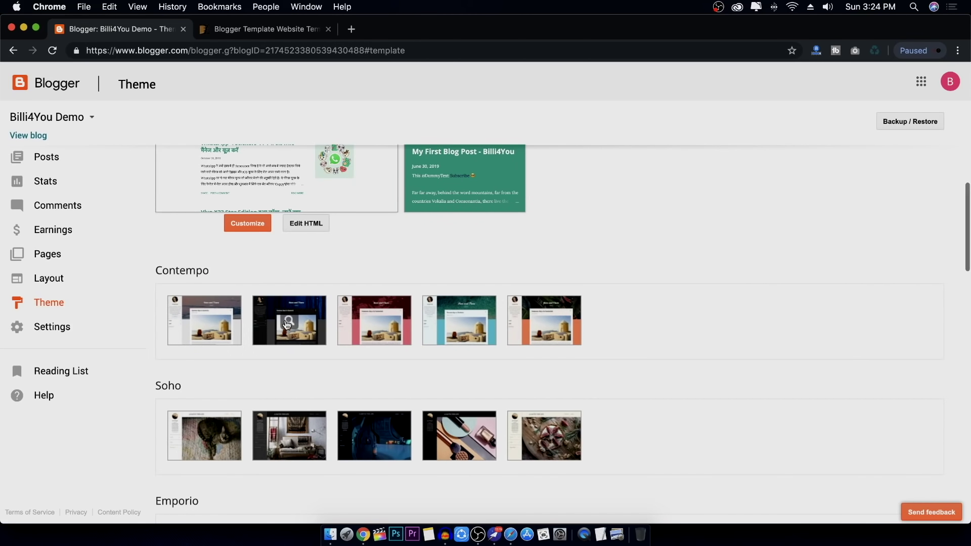
Preview the second, dark blue Contempo thumbnail and apply it to the blog
{"action": "left_click", "coordinate": [307, 322]}
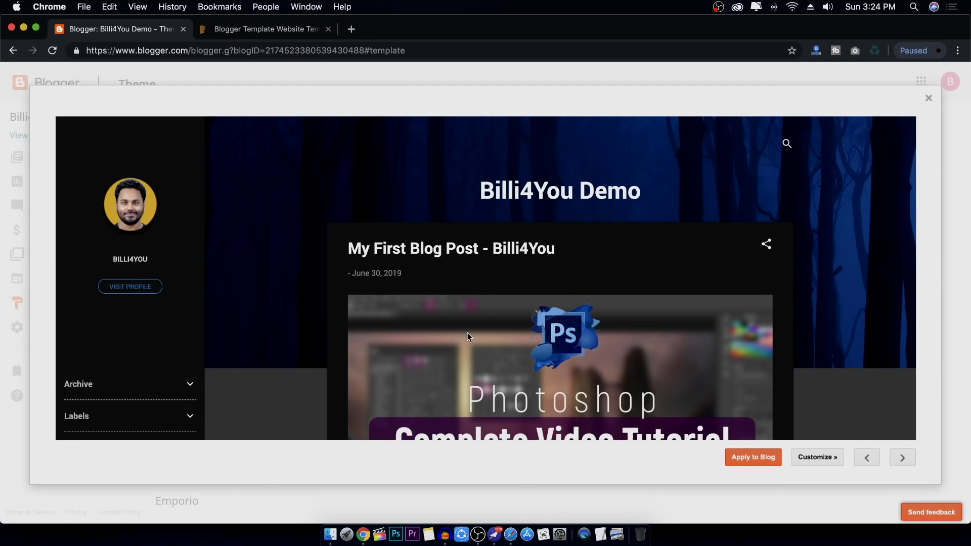
{"action": "scroll", "coordinate": [467, 333], "scroll_direction": "down", "scroll_amount": 10}
{"action": "scroll", "coordinate": [467, 333], "scroll_direction": "up", "scroll_amount": 10}
{"action": "left_click", "coordinate": [754, 457]}
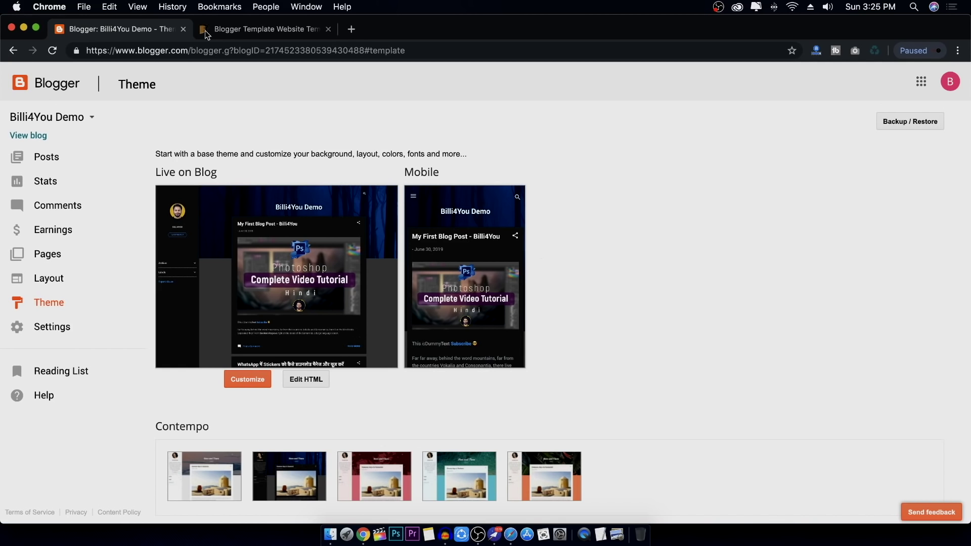
Open the MagNews Responsive Blogger Template from the ThemeForest blogger template results to see its demo
{"action": "left_click", "coordinate": [277, 30]}
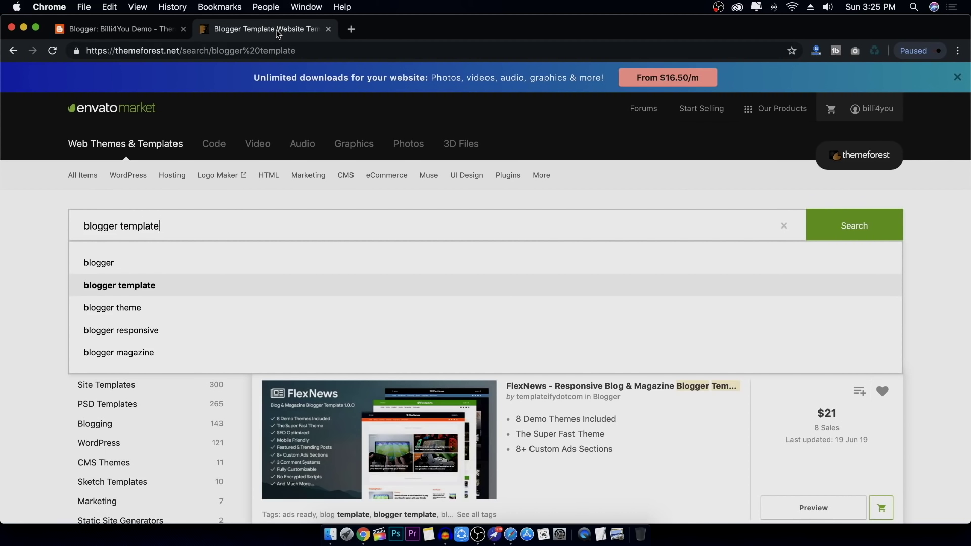
{"action": "left_click", "coordinate": [5, 293]}
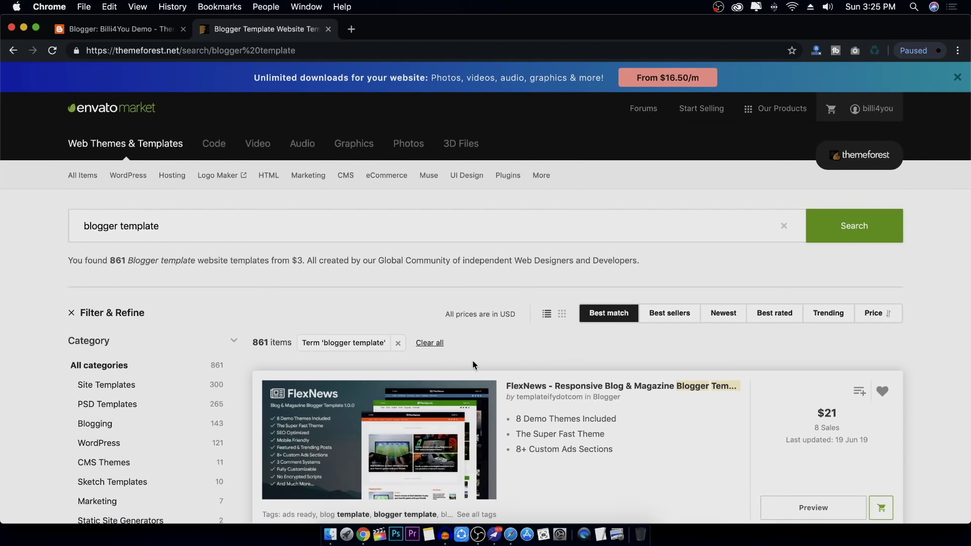
{"action": "scroll", "coordinate": [472, 360], "scroll_direction": "down", "scroll_amount": 5}
{"action": "scroll", "coordinate": [474, 360], "scroll_direction": "down", "scroll_amount": 15}
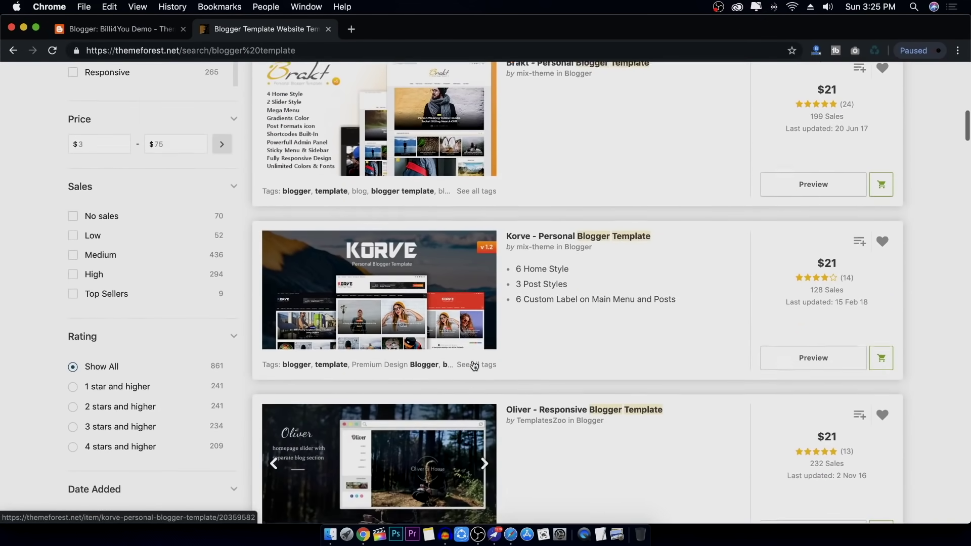
{"action": "scroll", "coordinate": [475, 359], "scroll_direction": "down", "scroll_amount": 8}
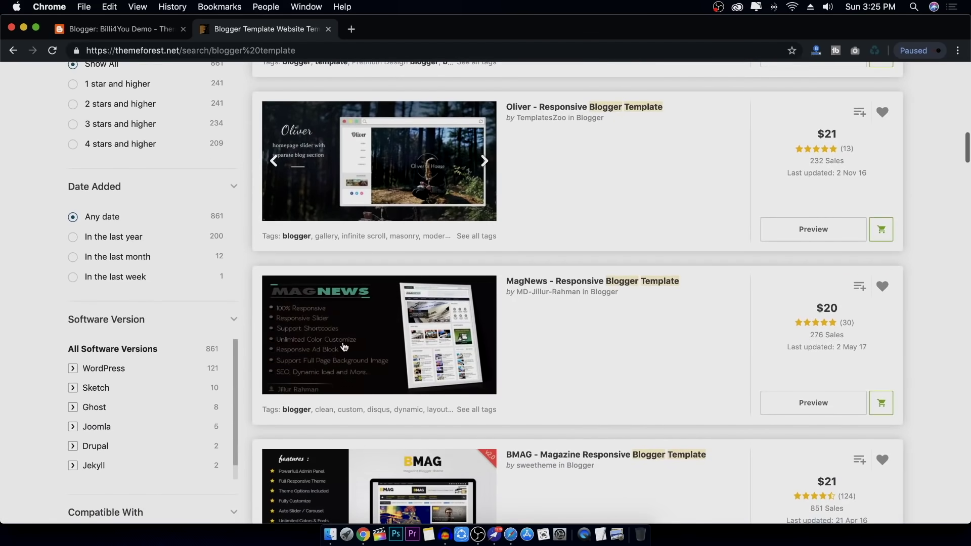
{"action": "left_click", "coordinate": [359, 332]}
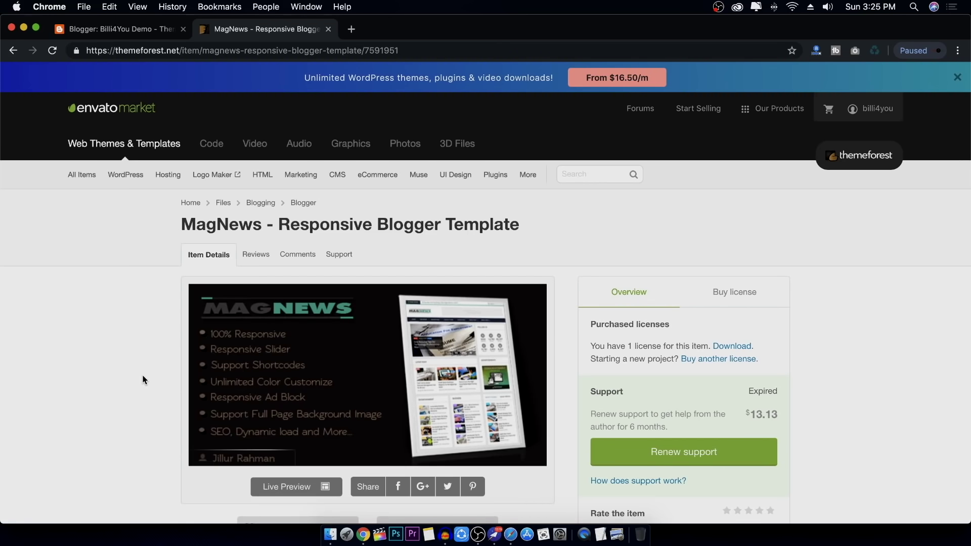
{"action": "scroll", "coordinate": [143, 379], "scroll_direction": "down", "scroll_amount": 5}
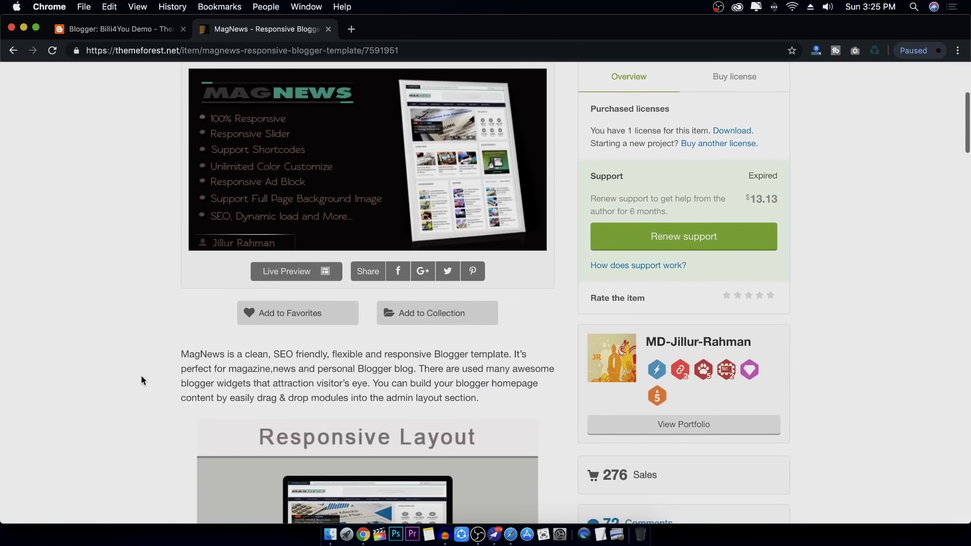
{"action": "scroll", "coordinate": [141, 380], "scroll_direction": "up", "scroll_amount": 3}
{"action": "left_click", "coordinate": [362, 281]}
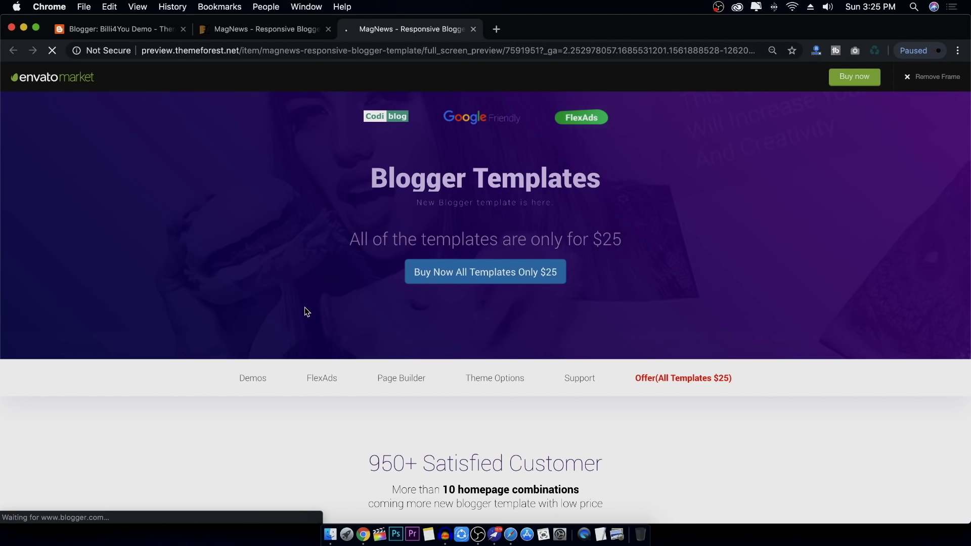
{"action": "scroll", "coordinate": [305, 308], "scroll_direction": "down", "scroll_amount": 7}
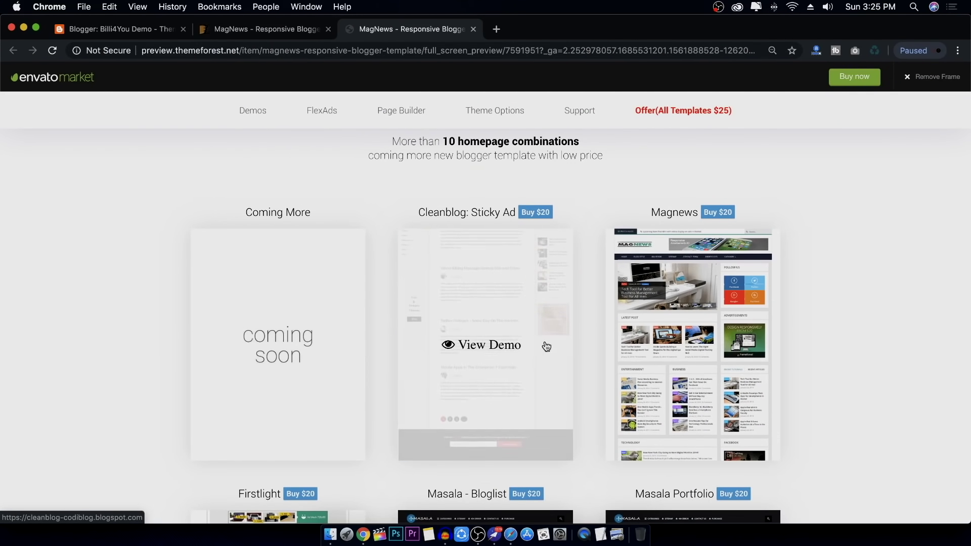
{"action": "scroll", "coordinate": [594, 435], "scroll_direction": "down", "scroll_amount": 7}
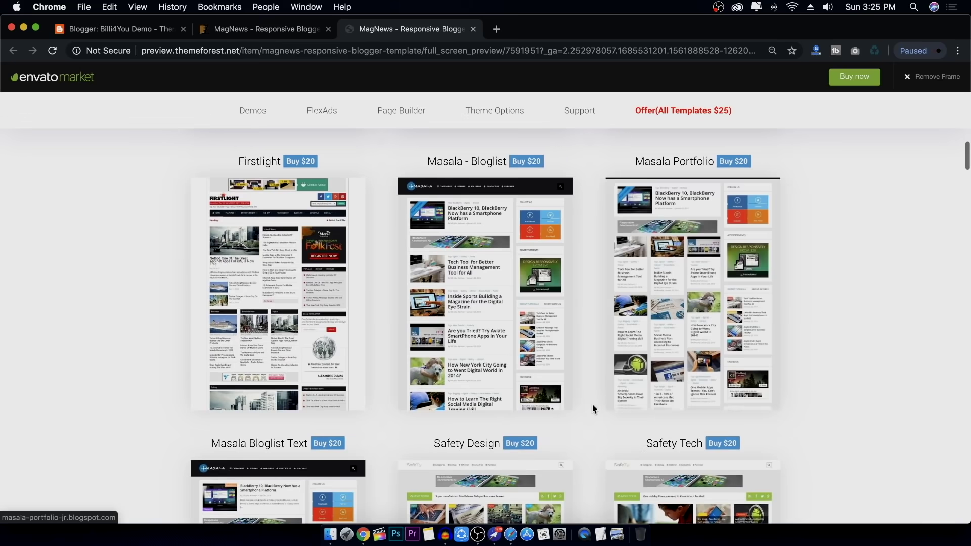
{"action": "scroll", "coordinate": [593, 408], "scroll_direction": "down", "scroll_amount": 11}
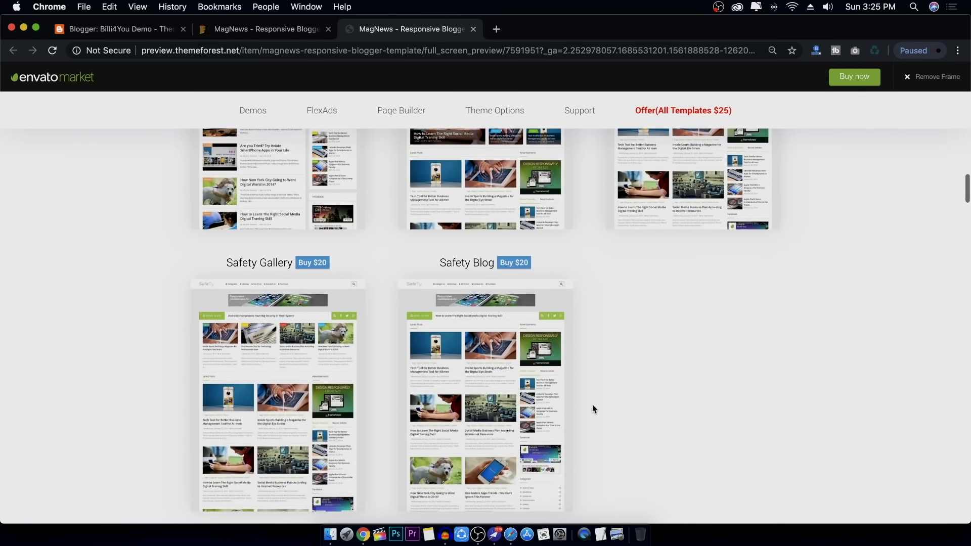
{"action": "scroll", "coordinate": [593, 409], "scroll_direction": "up", "scroll_amount": 18}
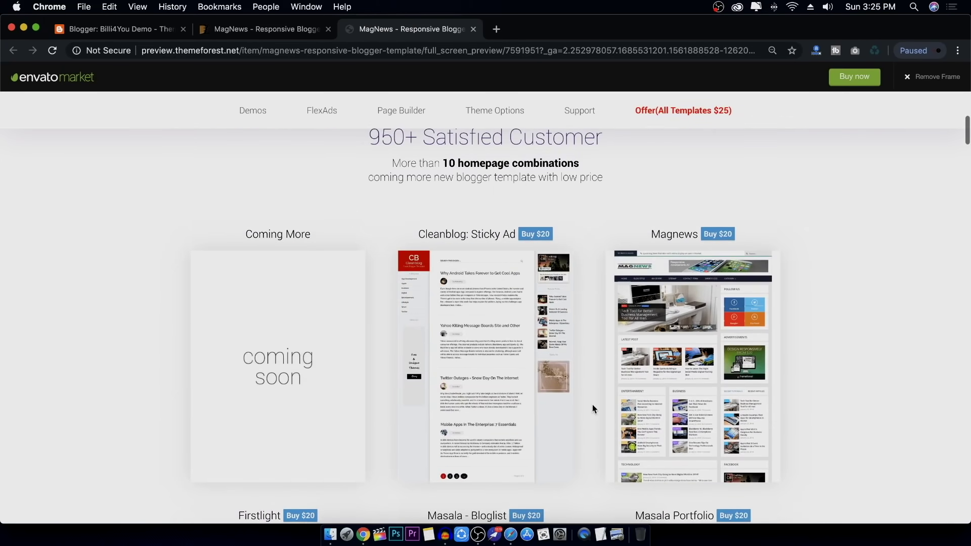
{"action": "left_click", "coordinate": [492, 363]}
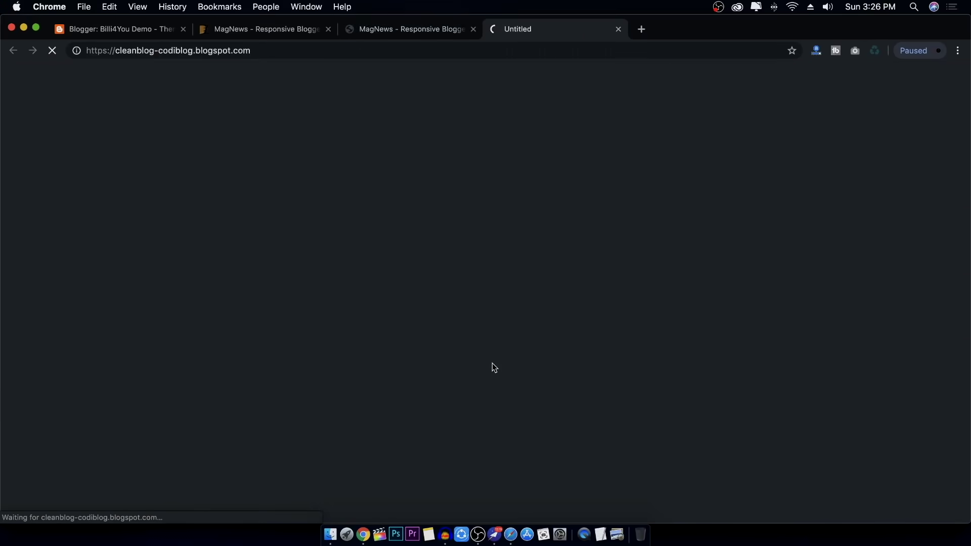
{"action": "scroll", "coordinate": [403, 349], "scroll_direction": "down", "scroll_amount": 15}
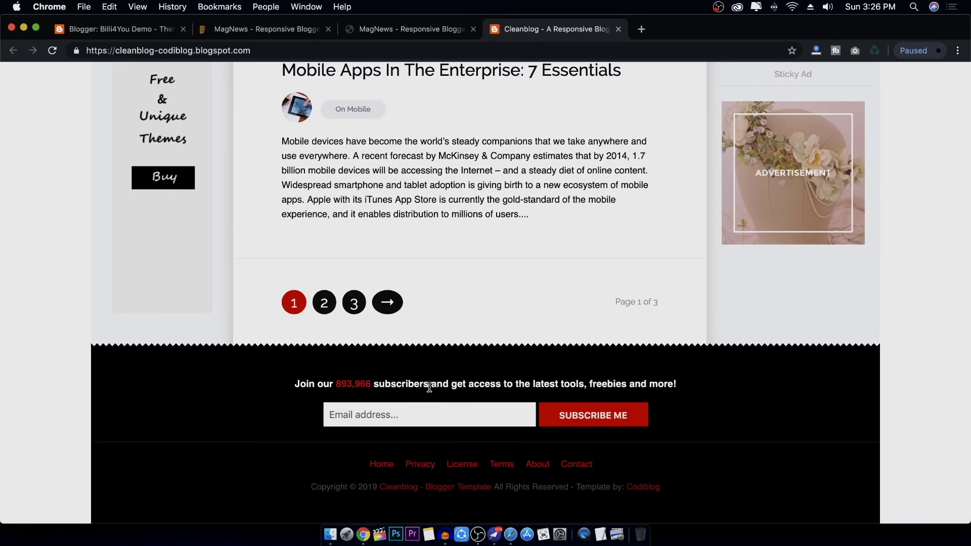
{"action": "scroll", "coordinate": [503, 302], "scroll_direction": "up", "scroll_amount": 10}
{"action": "scroll", "coordinate": [502, 302], "scroll_direction": "up", "scroll_amount": 10}
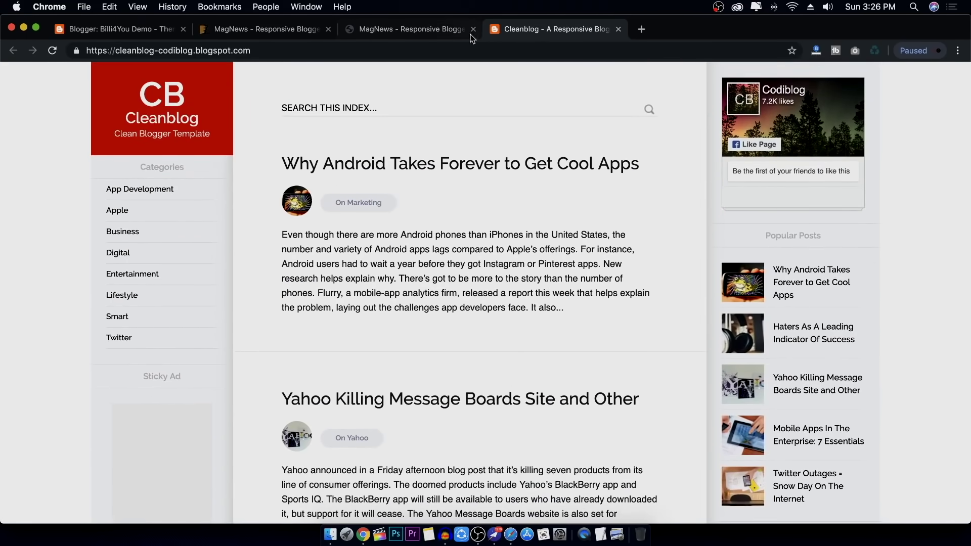
{"action": "left_click", "coordinate": [447, 30]}
{"action": "left_click", "coordinate": [690, 368]}
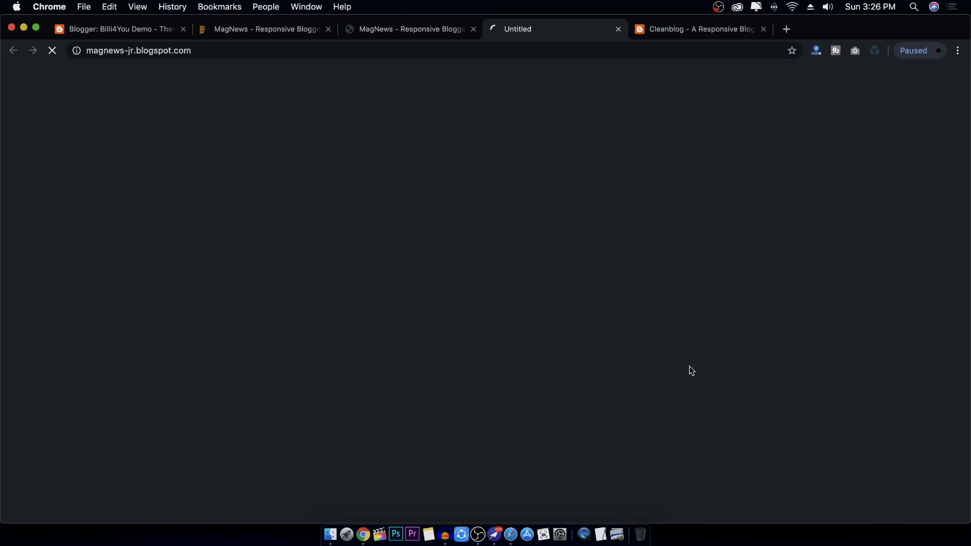
{"action": "left_click", "coordinate": [763, 31]}
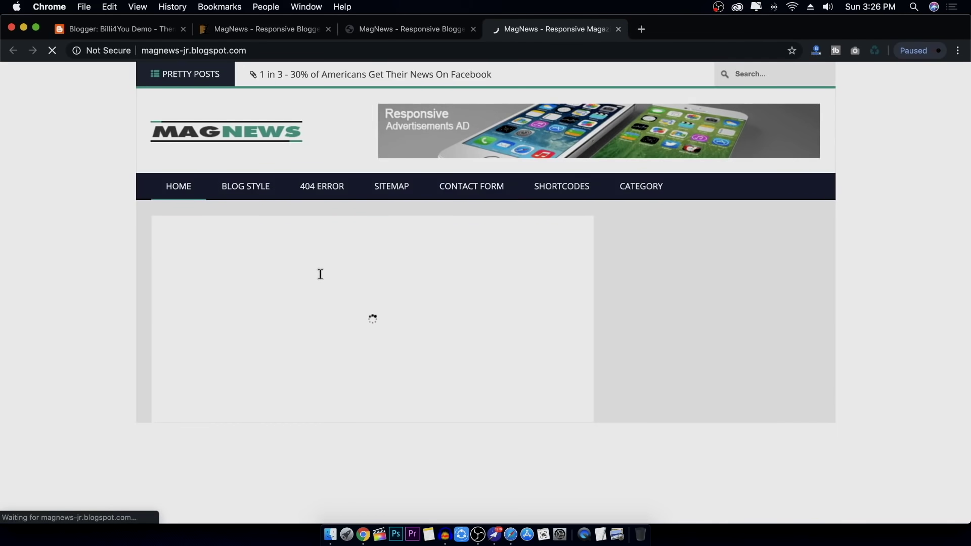
{"action": "scroll", "coordinate": [390, 319], "scroll_direction": "down", "scroll_amount": 4}
{"action": "scroll", "coordinate": [392, 324], "scroll_direction": "down", "scroll_amount": 20}
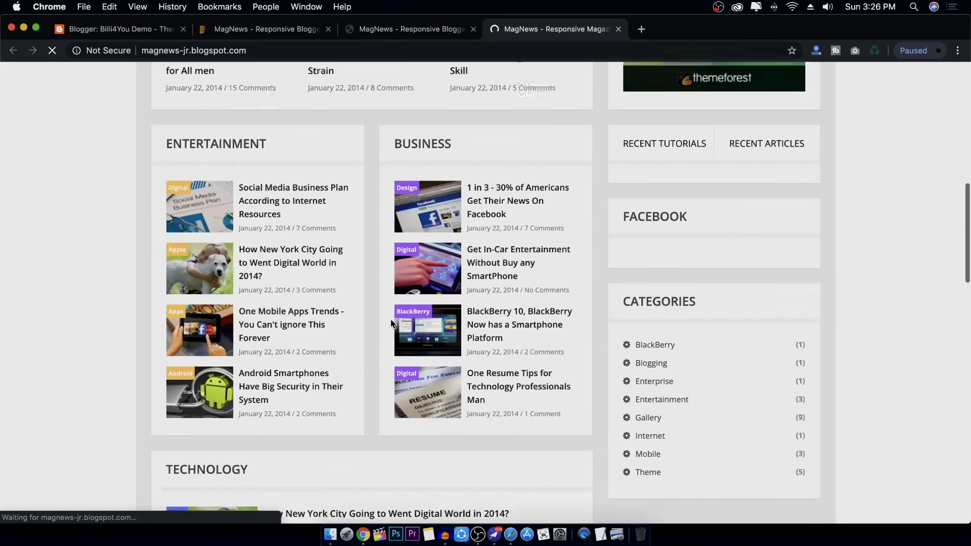
{"action": "scroll", "coordinate": [390, 322], "scroll_direction": "up", "scroll_amount": 20}
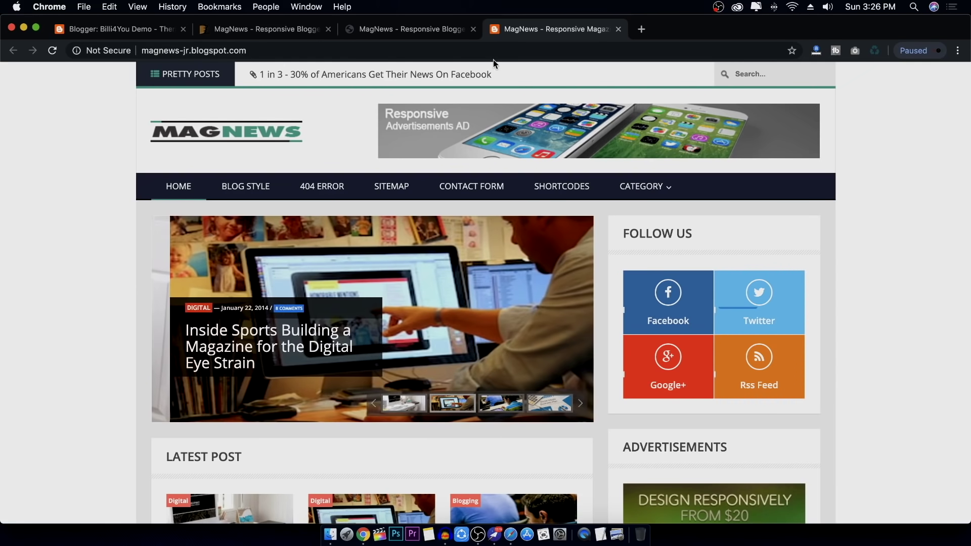
{"action": "left_click", "coordinate": [440, 33]}
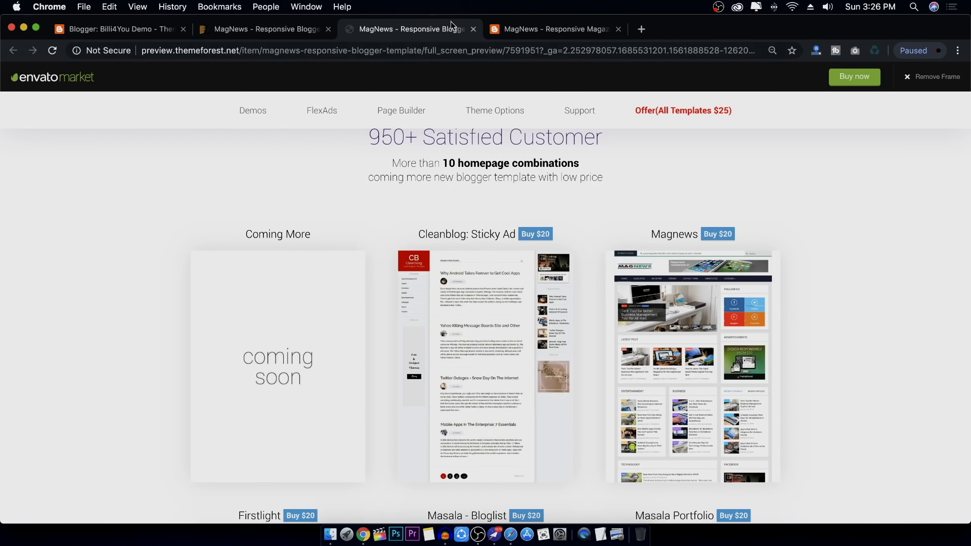
{"action": "left_click", "coordinate": [474, 29]}
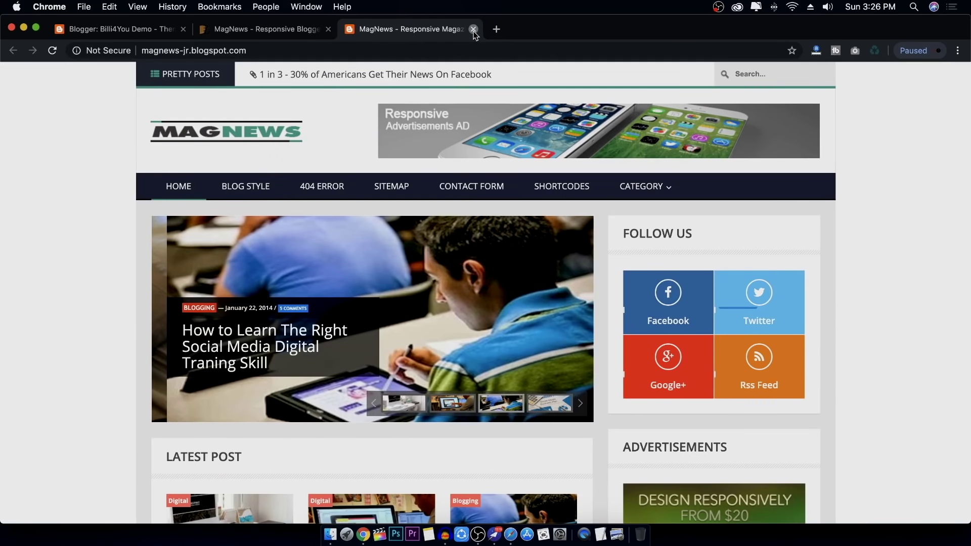
{"action": "left_click", "coordinate": [473, 29]}
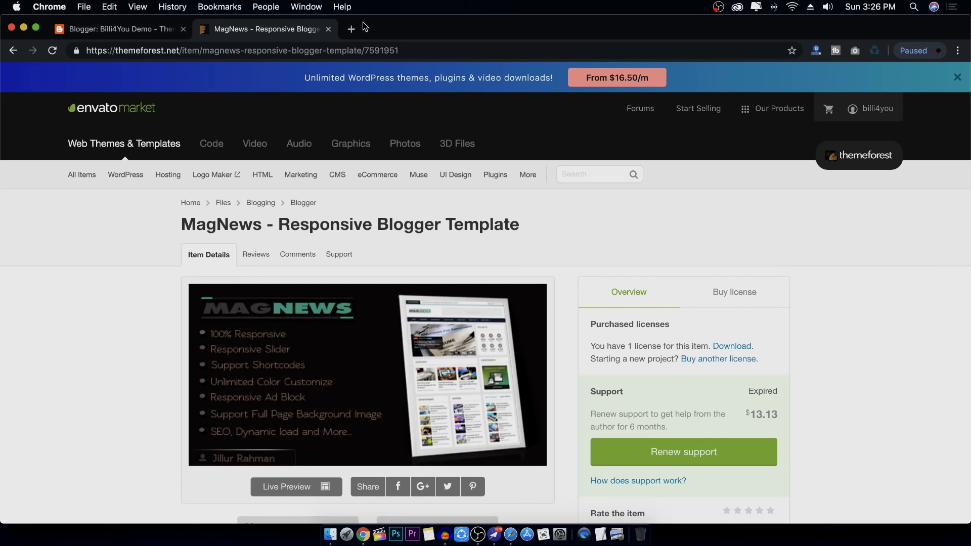
Close the ThemeForest tab and look over Blogger's Theme page with the dark theme live
{"action": "left_click", "coordinate": [328, 29]}
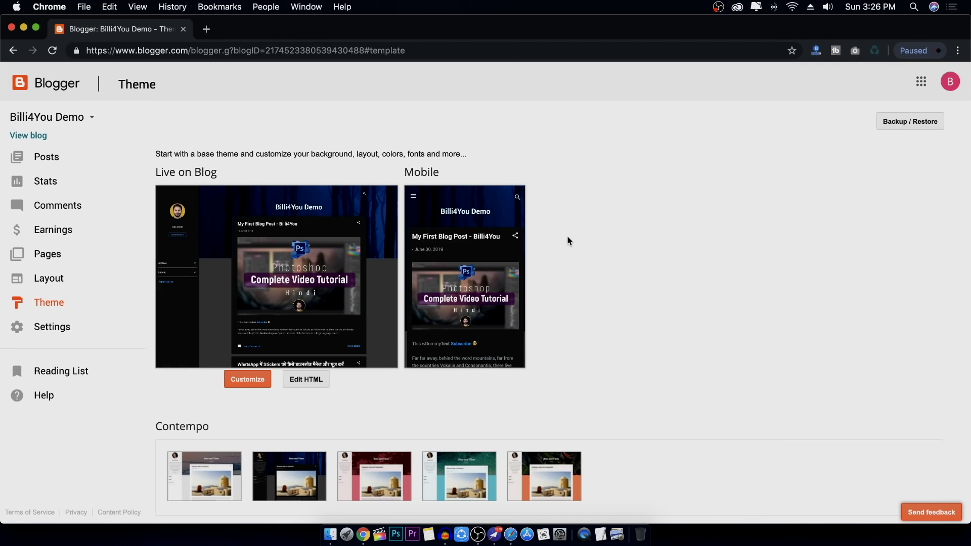
{"action": "scroll", "coordinate": [569, 240], "scroll_direction": "down", "scroll_amount": 4}
{"action": "scroll", "coordinate": [569, 241], "scroll_direction": "up", "scroll_amount": 4}
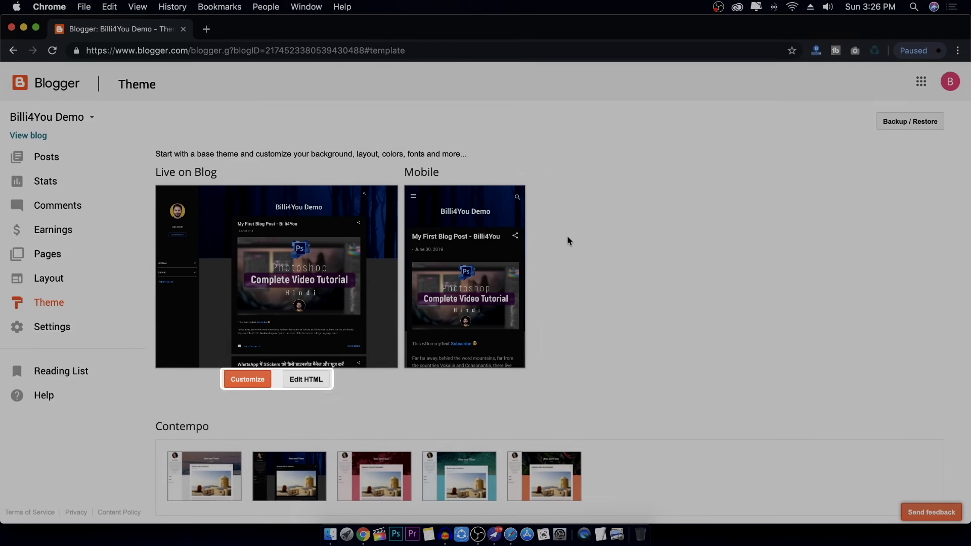
{"action": "scroll", "coordinate": [568, 241], "scroll_direction": "down", "scroll_amount": 1}
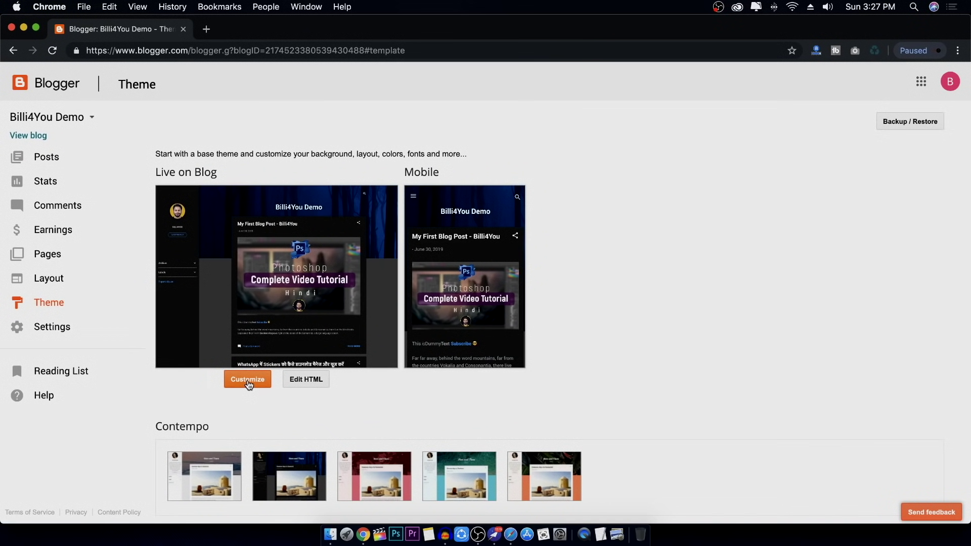
{"action": "left_click", "coordinate": [249, 384]}
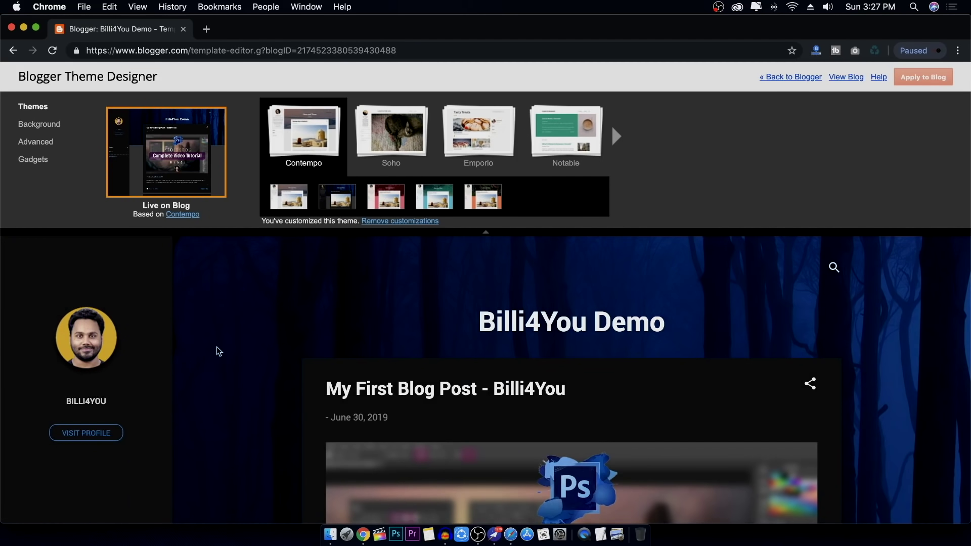
{"action": "scroll", "coordinate": [469, 175], "scroll_direction": "down", "scroll_amount": 1}
{"action": "scroll", "coordinate": [470, 172], "scroll_direction": "up", "scroll_amount": 1}
{"action": "scroll", "coordinate": [271, 368], "scroll_direction": "down", "scroll_amount": 10}
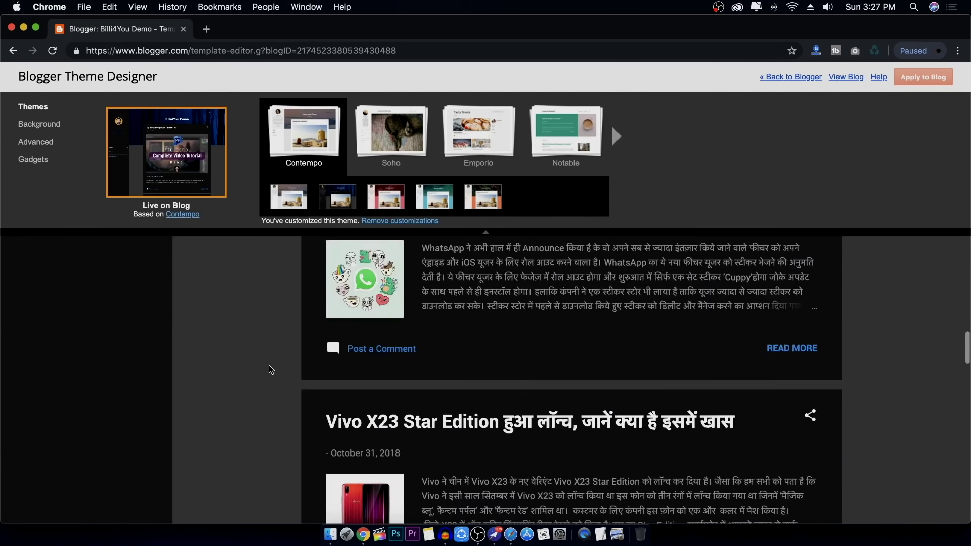
{"action": "scroll", "coordinate": [271, 368], "scroll_direction": "up", "scroll_amount": 10}
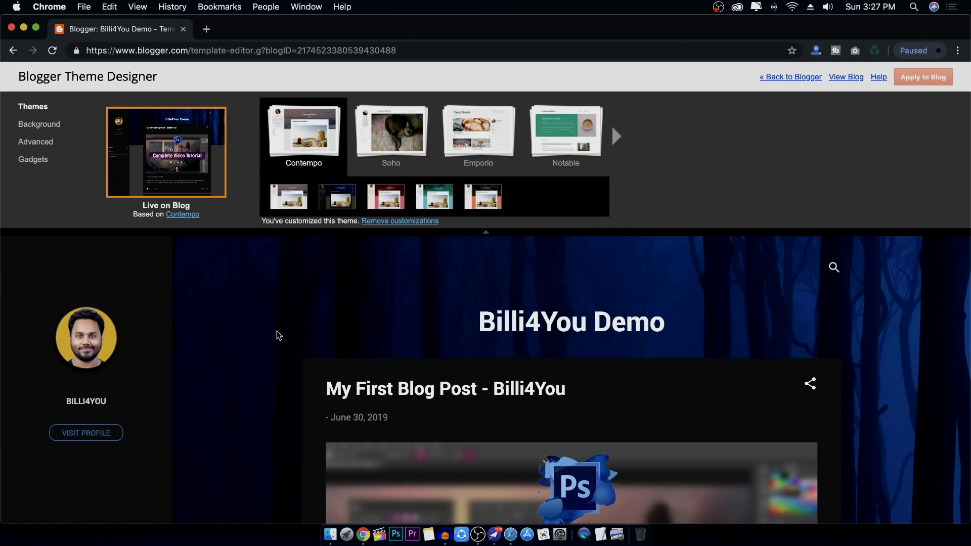
{"action": "scroll", "coordinate": [403, 347], "scroll_direction": "down", "scroll_amount": 5}
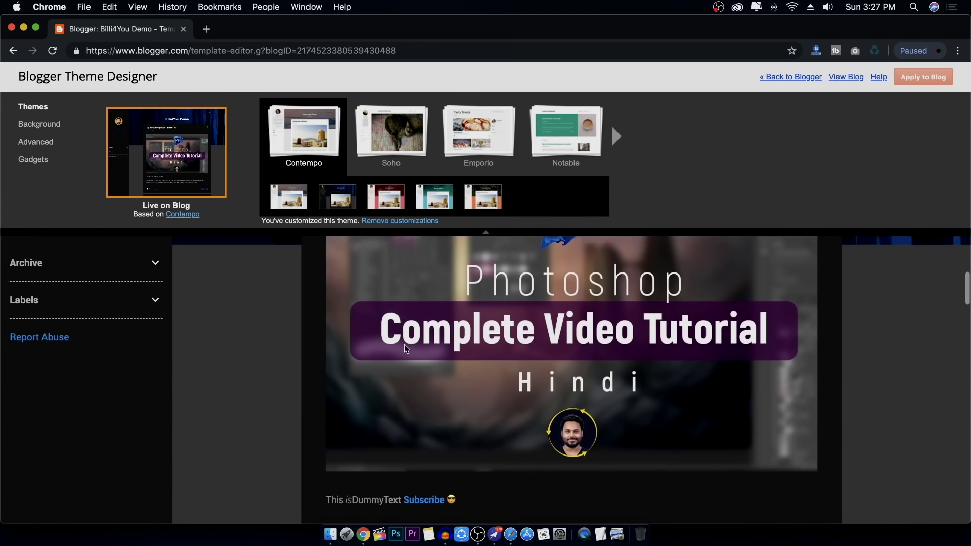
{"action": "scroll", "coordinate": [403, 347], "scroll_direction": "up", "scroll_amount": 5}
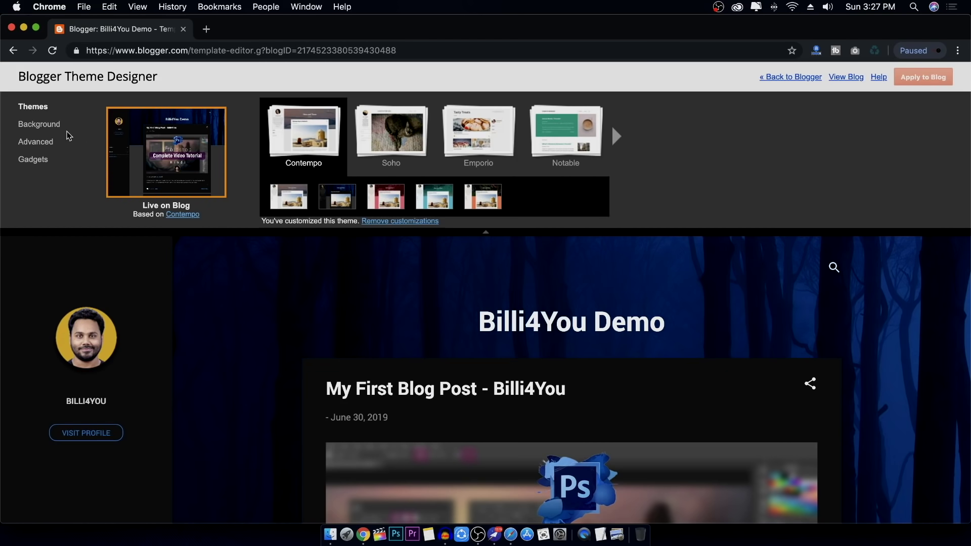
Open the Background settings and the background image chooser
{"action": "left_click", "coordinate": [51, 126]}
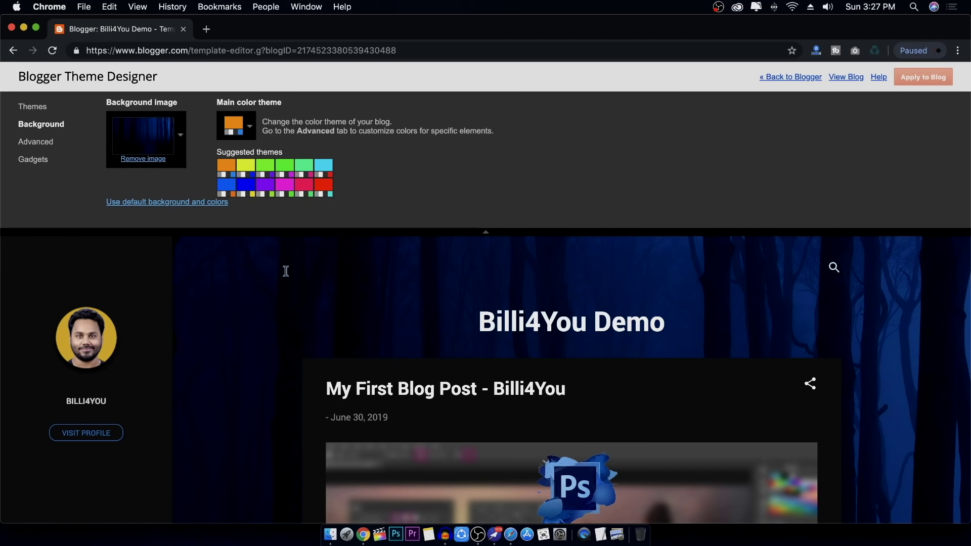
{"action": "scroll", "coordinate": [269, 300], "scroll_direction": "down", "scroll_amount": 5}
{"action": "scroll", "coordinate": [269, 301], "scroll_direction": "up", "scroll_amount": 5}
{"action": "left_click", "coordinate": [182, 138]}
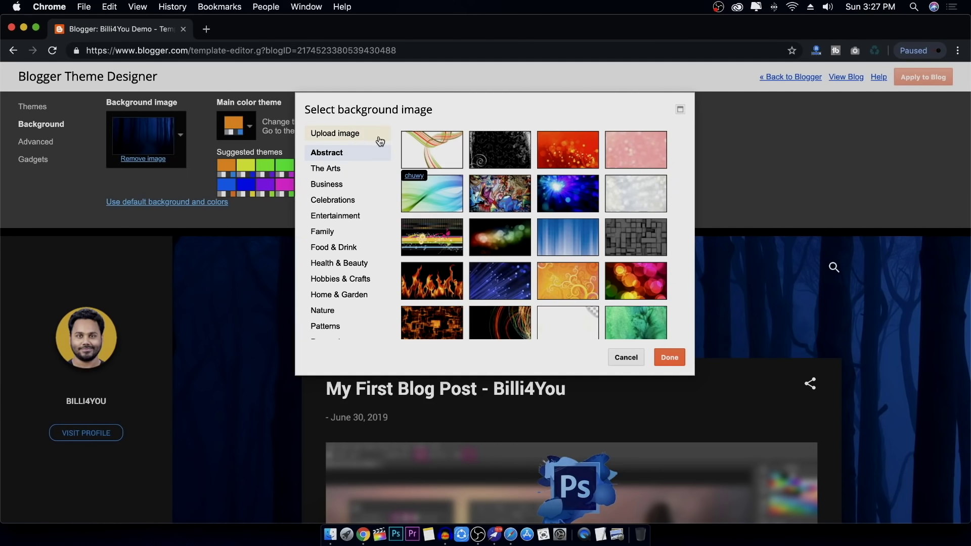
{"action": "left_click", "coordinate": [358, 134]}
{"action": "scroll", "coordinate": [352, 216], "scroll_direction": "down", "scroll_amount": 5}
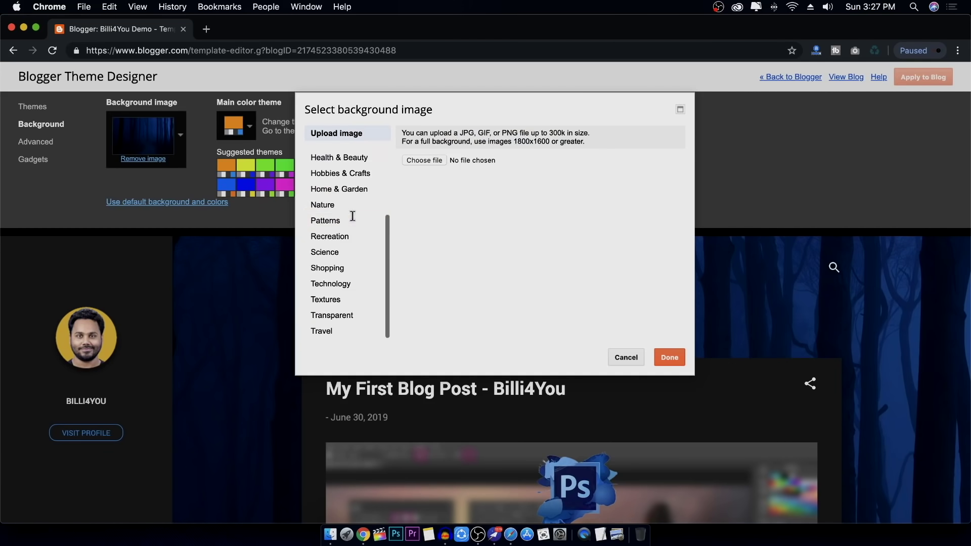
Browse Patterns and Science, then pick and confirm Technology's blue binary-code image
{"action": "left_click", "coordinate": [353, 217]}
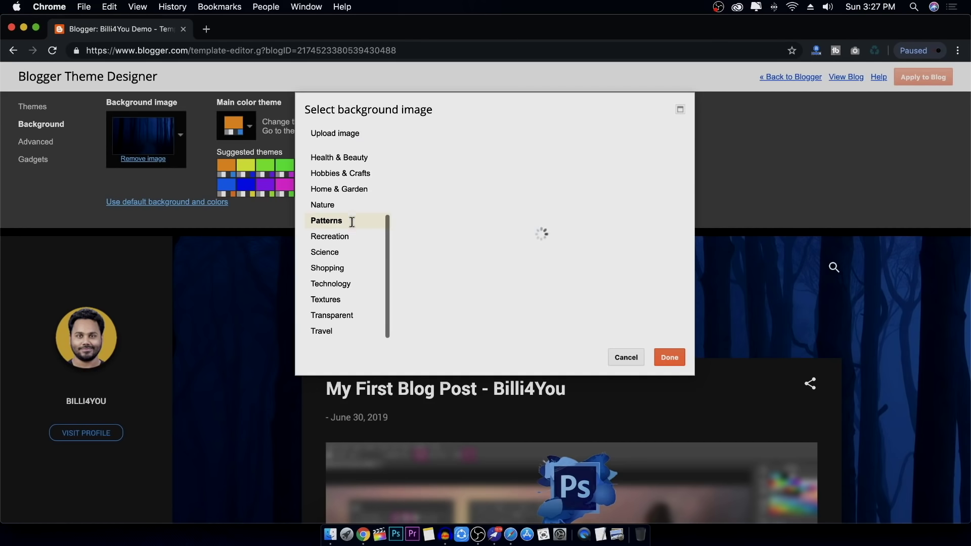
{"action": "left_click", "coordinate": [346, 250]}
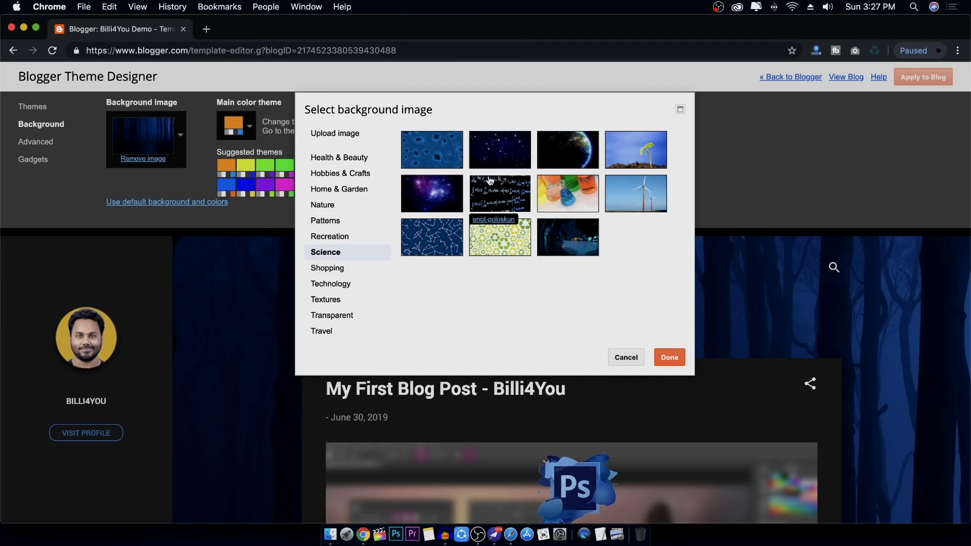
{"action": "left_click", "coordinate": [505, 152]}
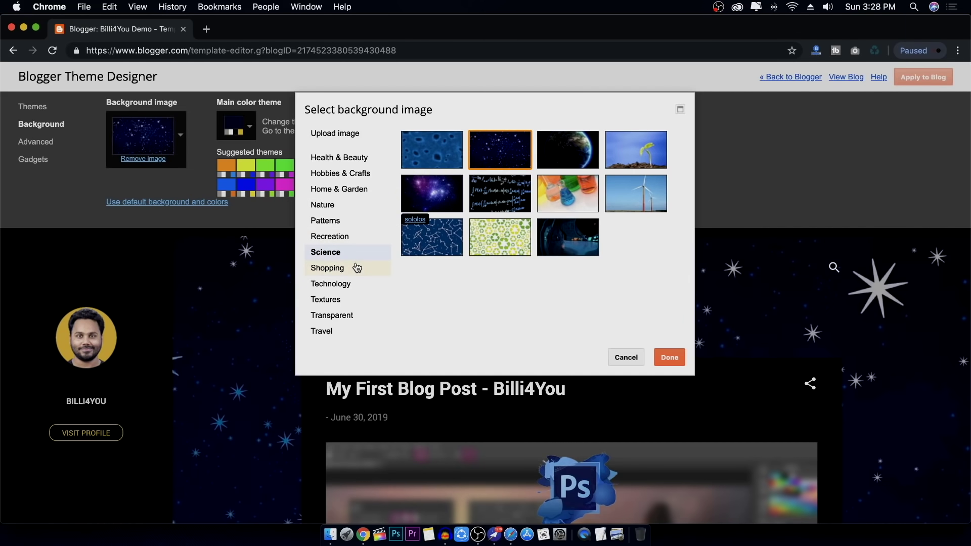
{"action": "left_click", "coordinate": [338, 283]}
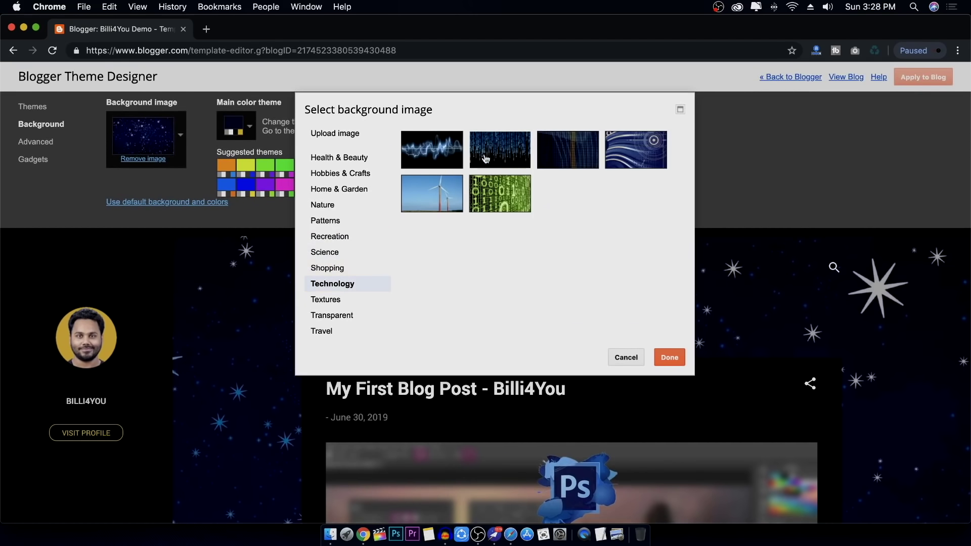
{"action": "left_click", "coordinate": [499, 149]}
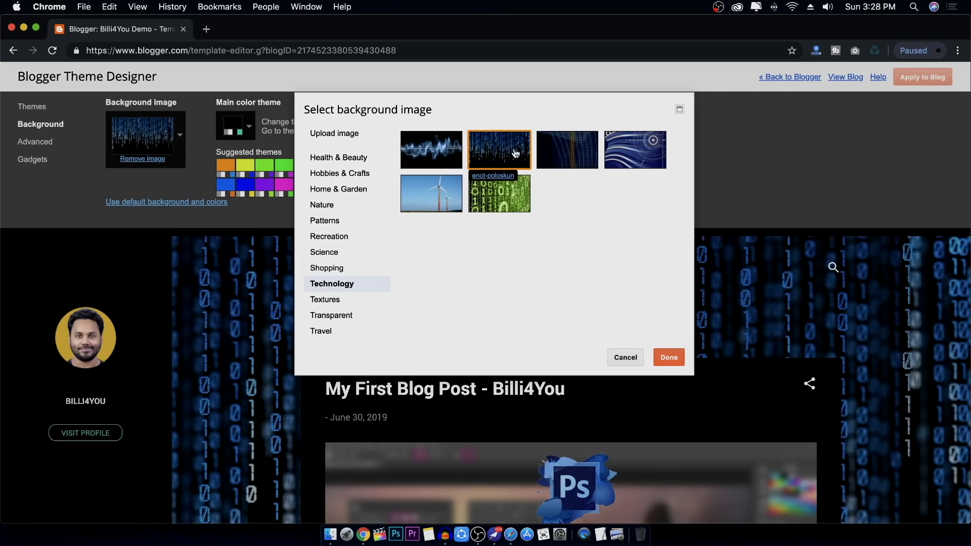
{"action": "left_click", "coordinate": [669, 358]}
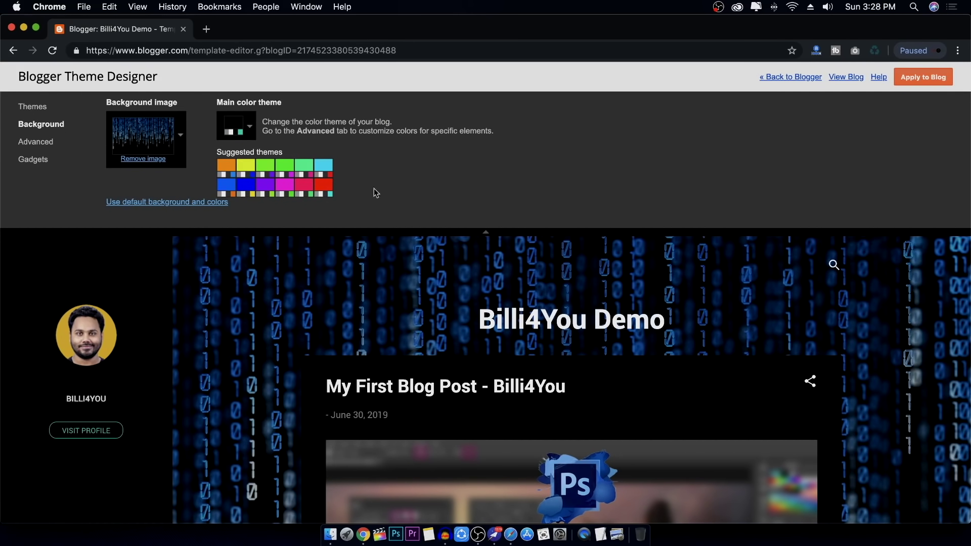
{"action": "scroll", "coordinate": [393, 331], "scroll_direction": "down", "scroll_amount": 1}
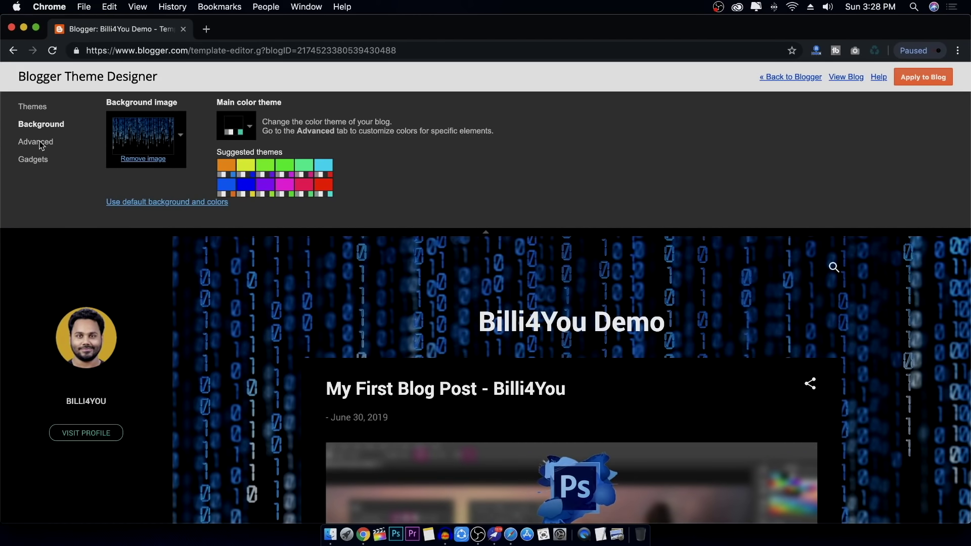
Open the page text font settings and preview Courier and Georgia
{"action": "left_click", "coordinate": [41, 146]}
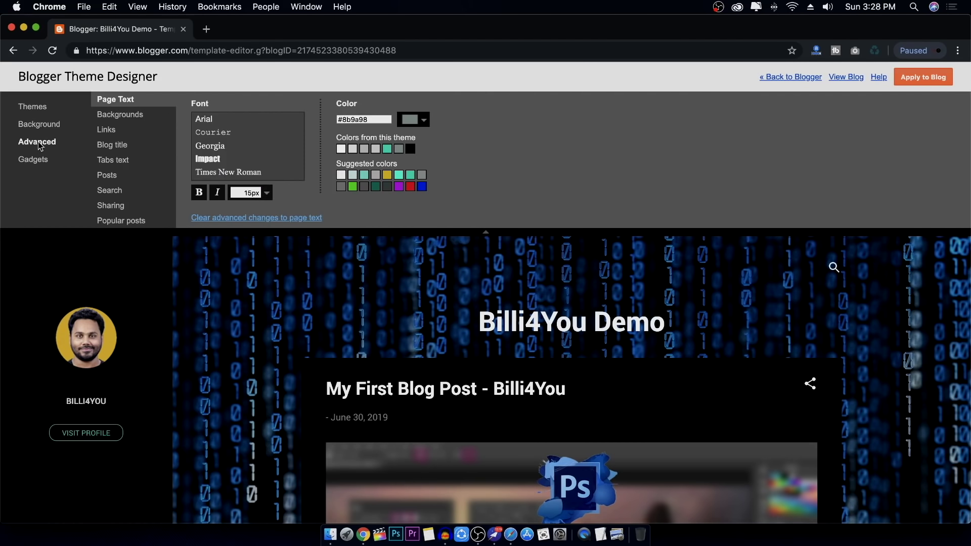
{"action": "scroll", "coordinate": [161, 183], "scroll_direction": "down", "scroll_amount": 5}
{"action": "scroll", "coordinate": [160, 183], "scroll_direction": "up", "scroll_amount": 5}
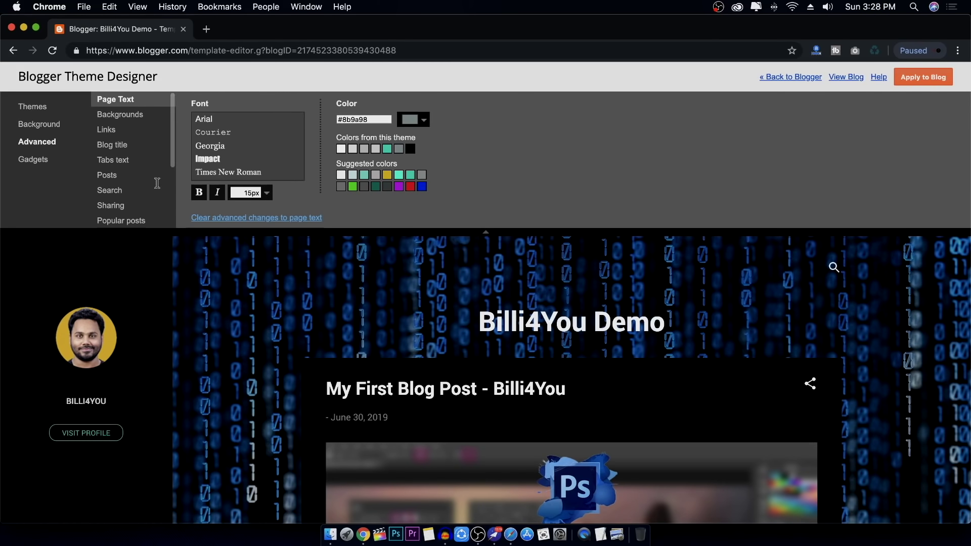
{"action": "scroll", "coordinate": [287, 384], "scroll_direction": "down", "scroll_amount": 10}
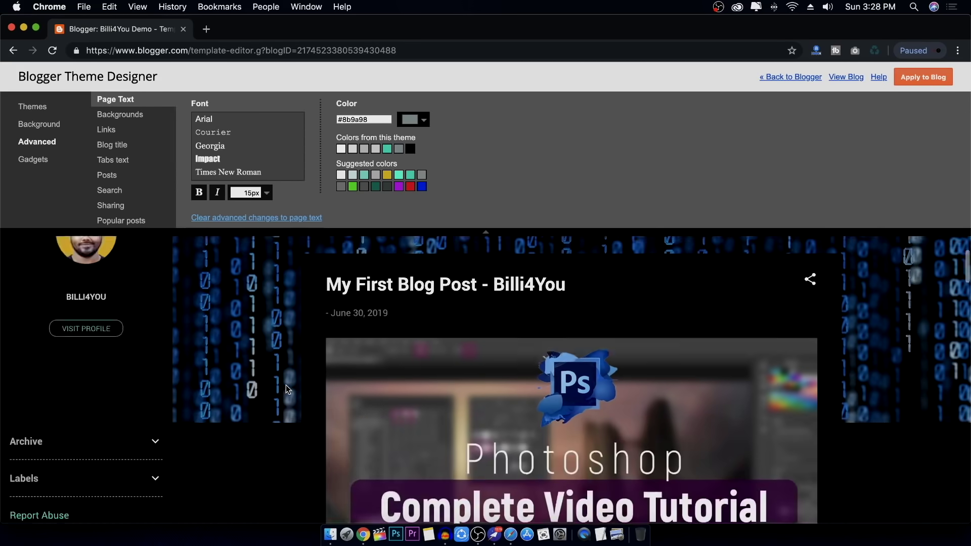
{"action": "scroll", "coordinate": [287, 384], "scroll_direction": "up", "scroll_amount": 10}
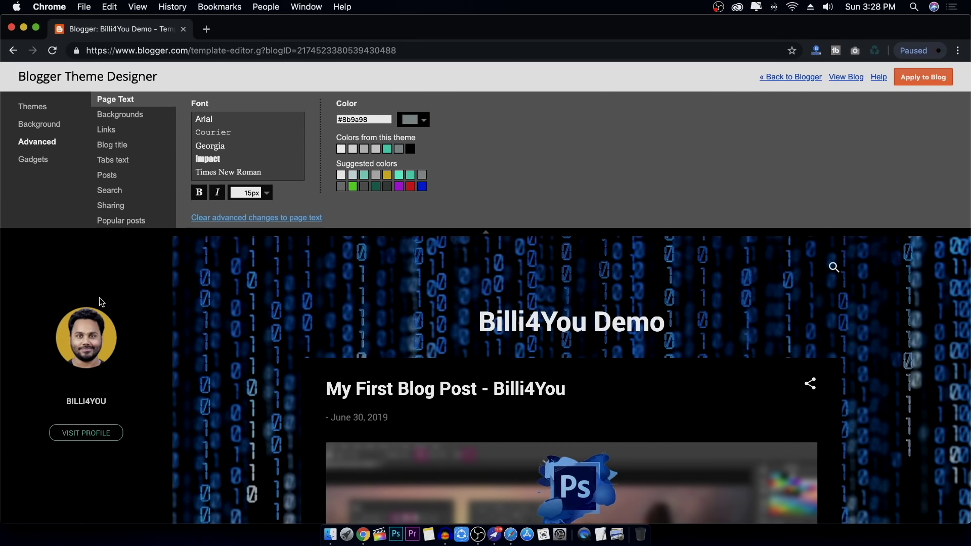
{"action": "scroll", "coordinate": [262, 331], "scroll_direction": "down", "scroll_amount": 8}
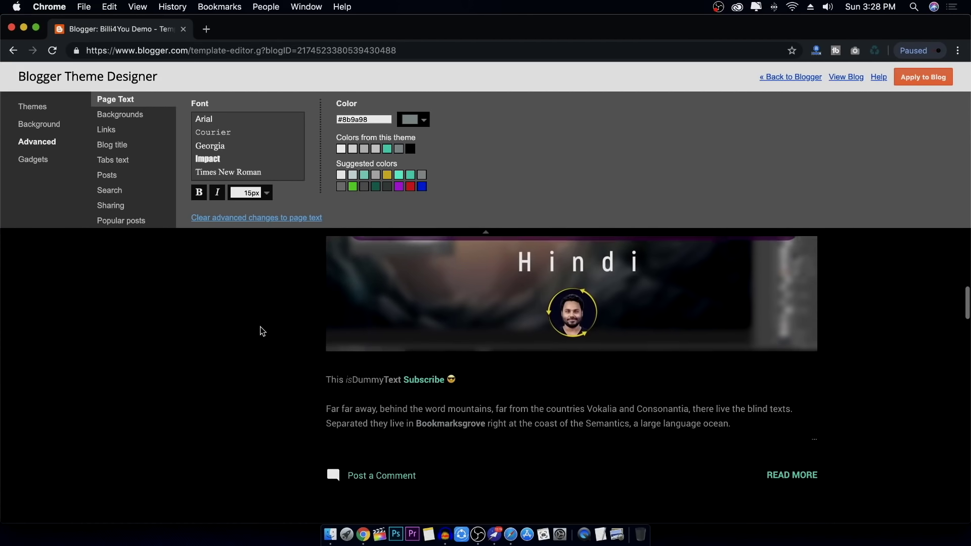
{"action": "scroll", "coordinate": [263, 331], "scroll_direction": "up", "scroll_amount": 5}
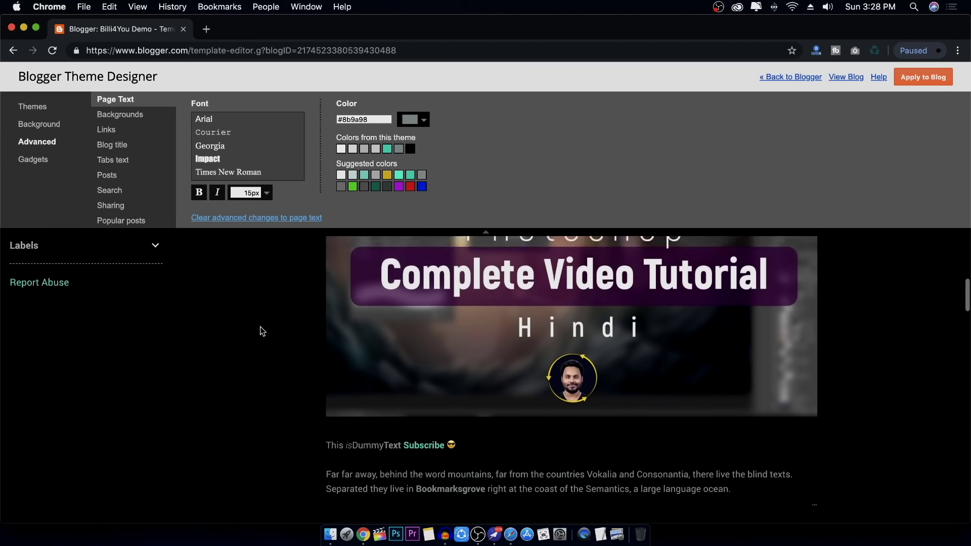
{"action": "scroll", "coordinate": [251, 297], "scroll_direction": "down", "scroll_amount": 3}
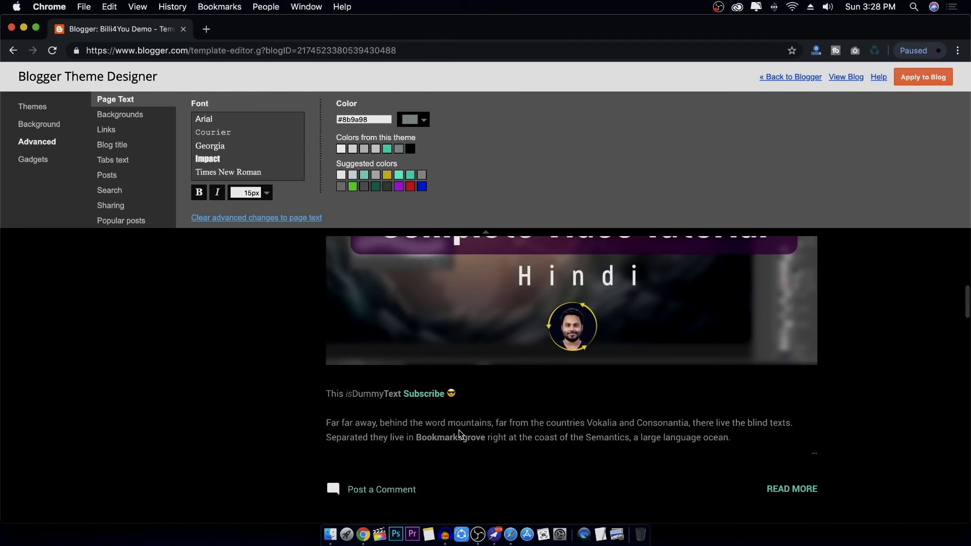
{"action": "left_click", "coordinate": [215, 132]}
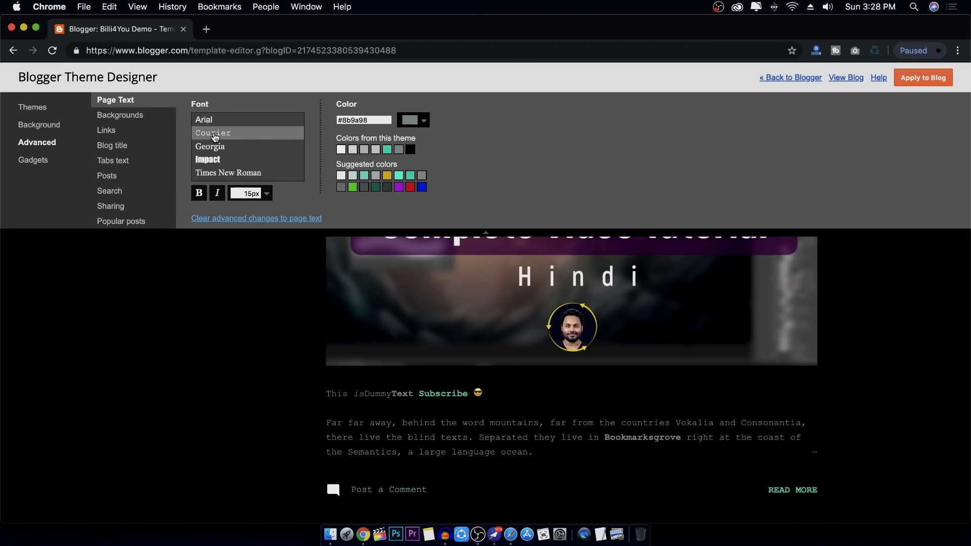
{"action": "left_click", "coordinate": [219, 148]}
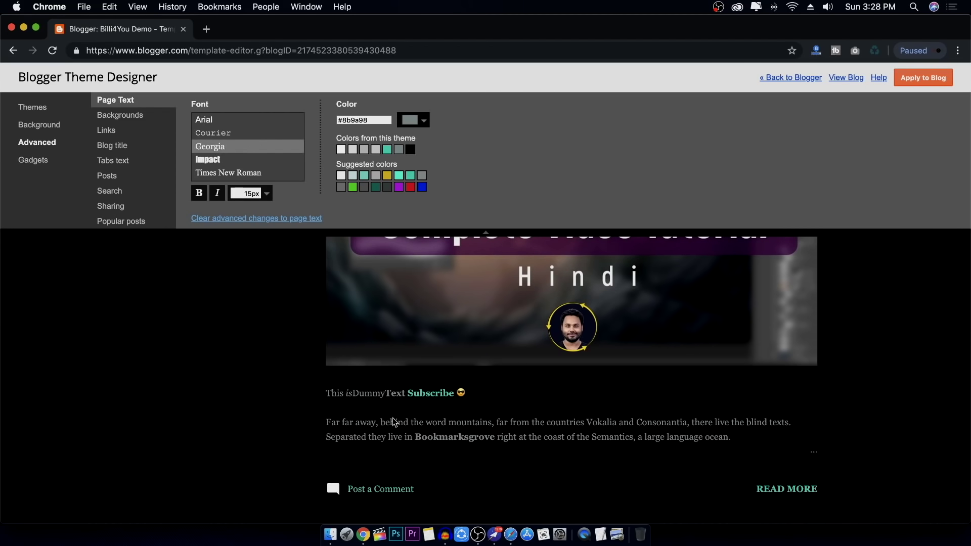
{"action": "scroll", "coordinate": [245, 123], "scroll_direction": "down", "scroll_amount": 10}
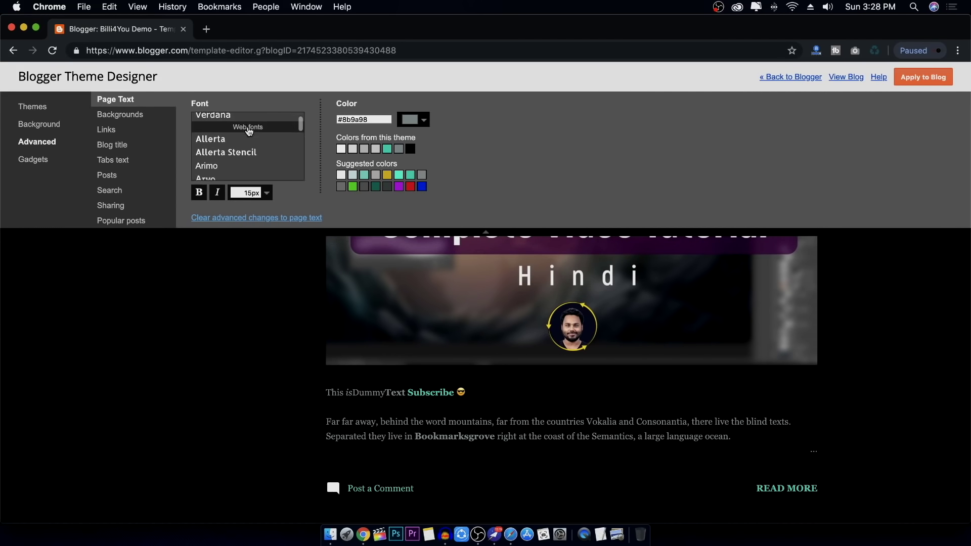
{"action": "scroll", "coordinate": [249, 131], "scroll_direction": "up", "scroll_amount": 1}
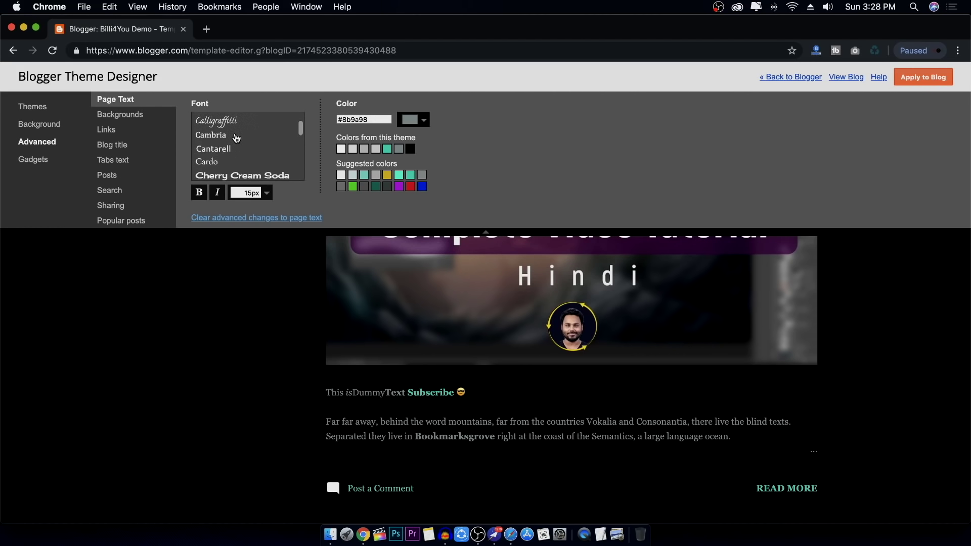
Try Cambria, Coming Soon, Covered By Your Grace, Dancing Script and GFS Didot, then revert to Times New Roman
{"action": "left_click", "coordinate": [235, 135]}
{"action": "scroll", "coordinate": [236, 136], "scroll_direction": "down", "scroll_amount": 2}
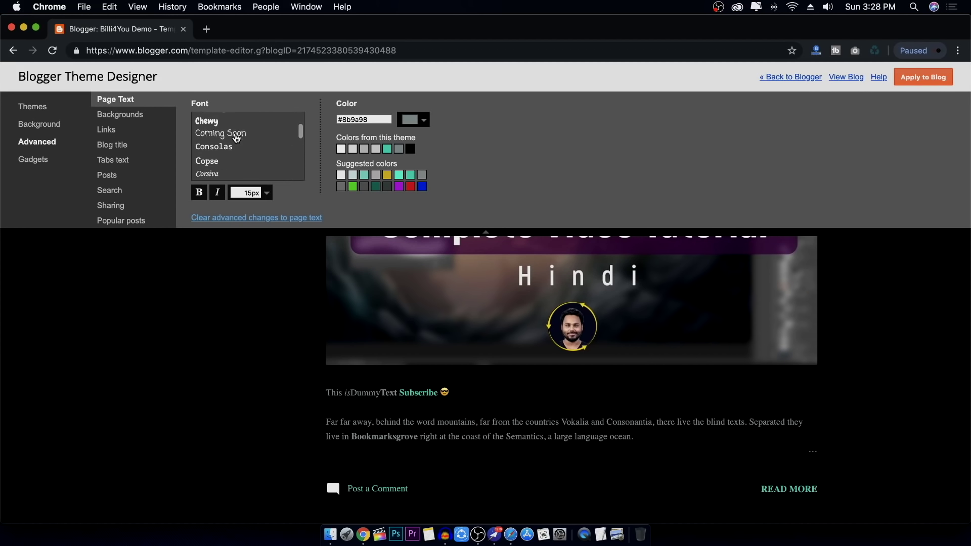
{"action": "left_click", "coordinate": [234, 133]}
{"action": "scroll", "coordinate": [234, 133], "scroll_direction": "down", "scroll_amount": 3}
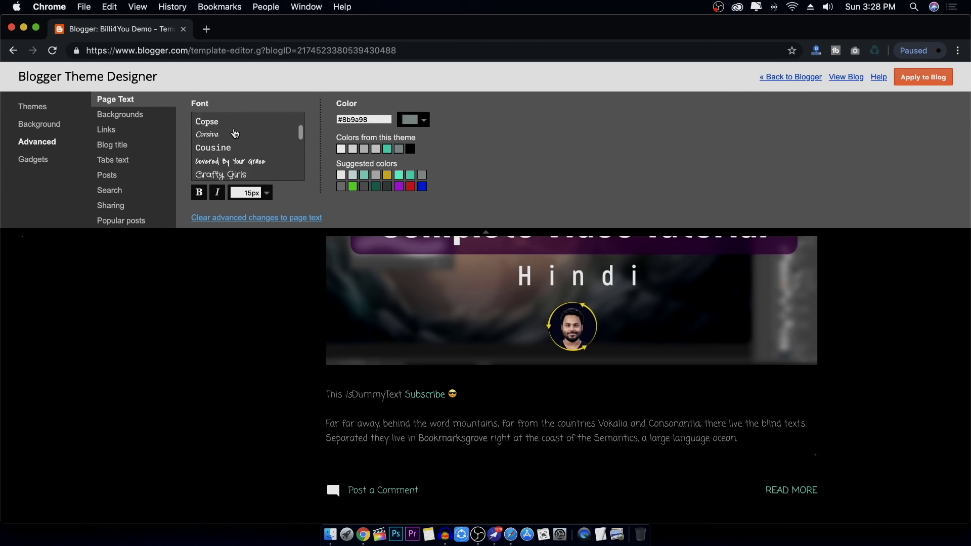
{"action": "left_click", "coordinate": [227, 153]}
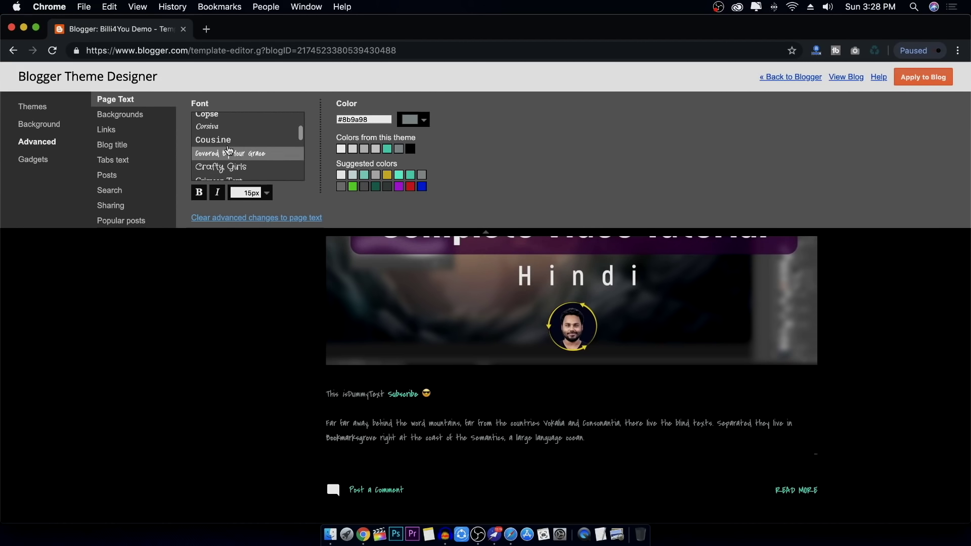
{"action": "scroll", "coordinate": [230, 150], "scroll_direction": "down", "scroll_amount": 3}
{"action": "left_click", "coordinate": [232, 142]}
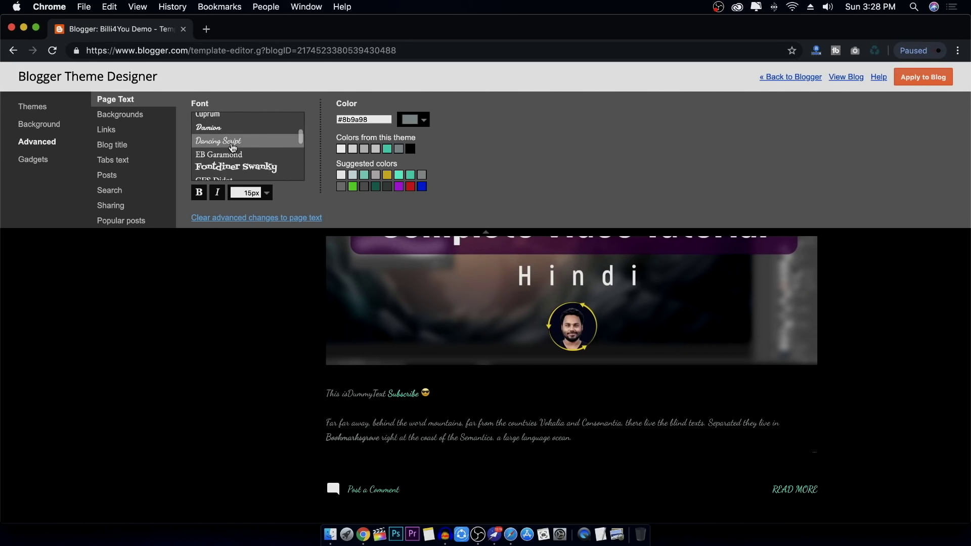
{"action": "scroll", "coordinate": [232, 147], "scroll_direction": "down", "scroll_amount": 3}
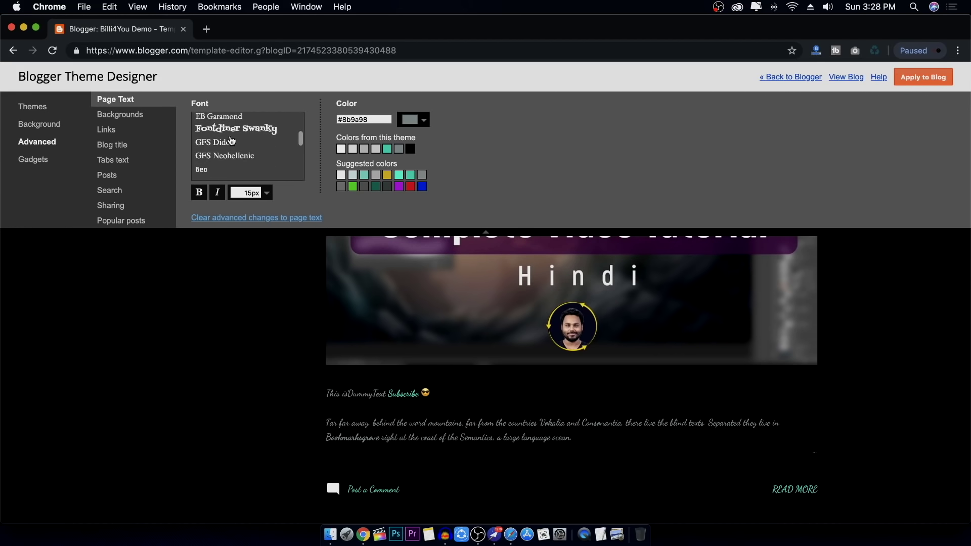
{"action": "left_click", "coordinate": [229, 143]}
{"action": "scroll", "coordinate": [232, 145], "scroll_direction": "up", "scroll_amount": 15}
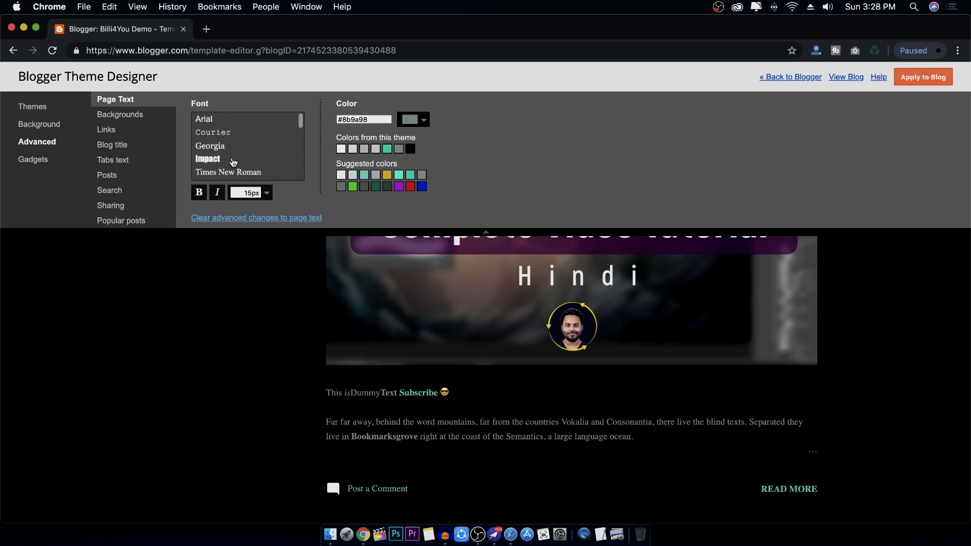
{"action": "scroll", "coordinate": [232, 157], "scroll_direction": "down", "scroll_amount": 2}
{"action": "left_click", "coordinate": [229, 121]}
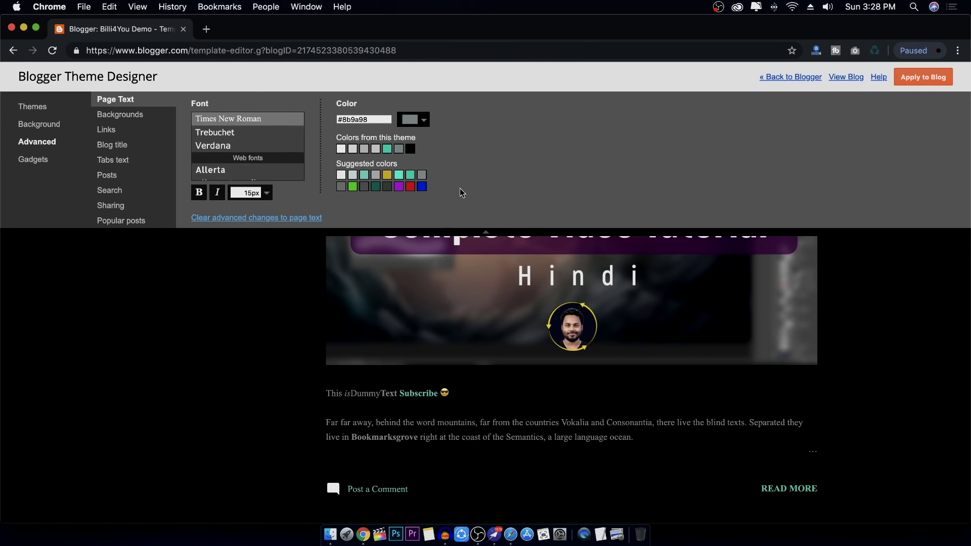
Change the page text colour to light grey #eeeeee
{"action": "left_click", "coordinate": [426, 121]}
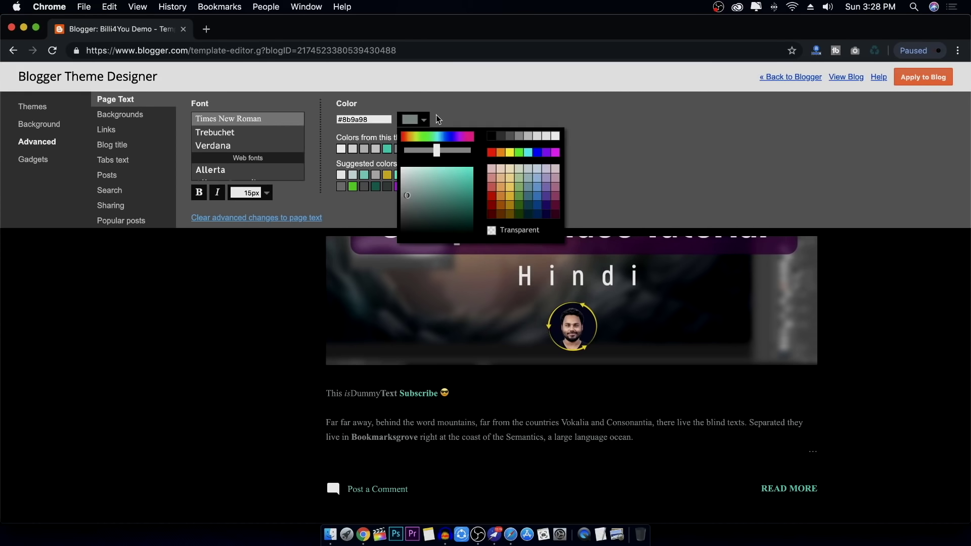
{"action": "left_click", "coordinate": [537, 137]}
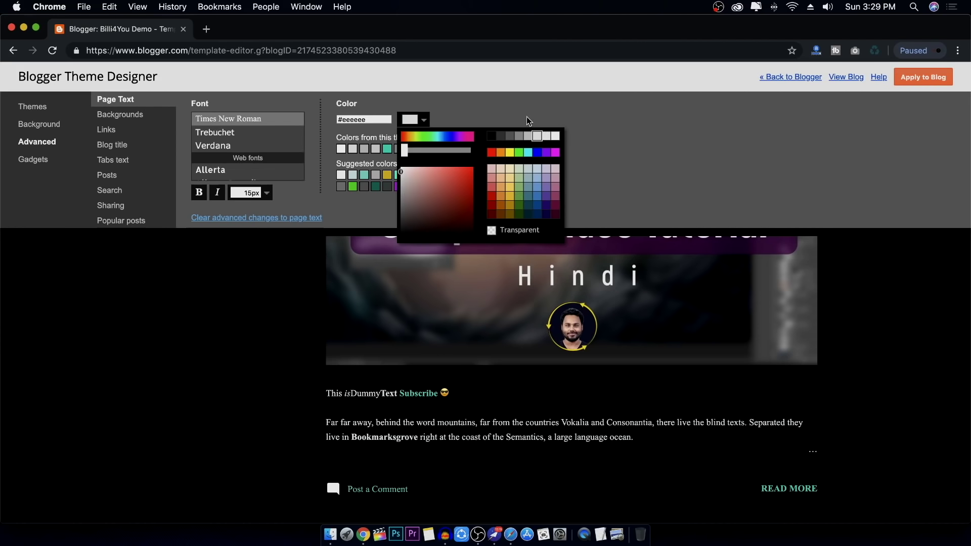
{"action": "left_click", "coordinate": [527, 116]}
{"action": "left_click", "coordinate": [125, 116]}
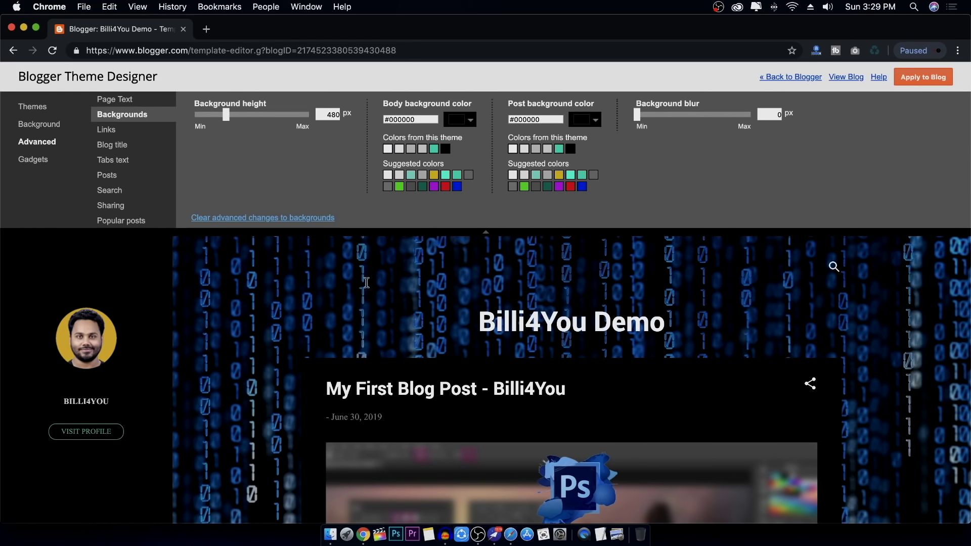
Reduce the background height to 420 px
{"action": "scroll", "coordinate": [281, 381], "scroll_direction": "down", "scroll_amount": 5}
{"action": "scroll", "coordinate": [279, 332], "scroll_direction": "down", "scroll_amount": 2}
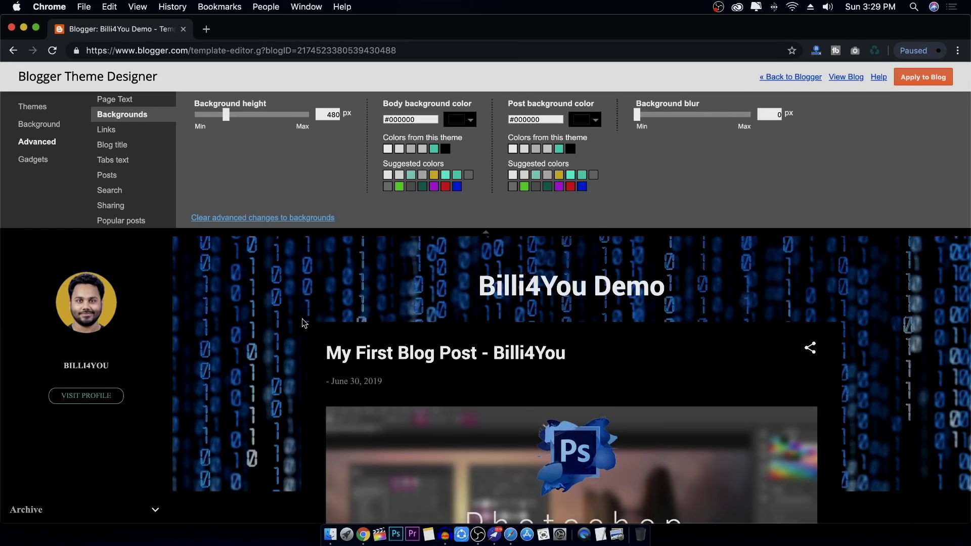
{"action": "left_click_drag", "start_coordinate": [226, 116], "coordinate": [183, 121]}
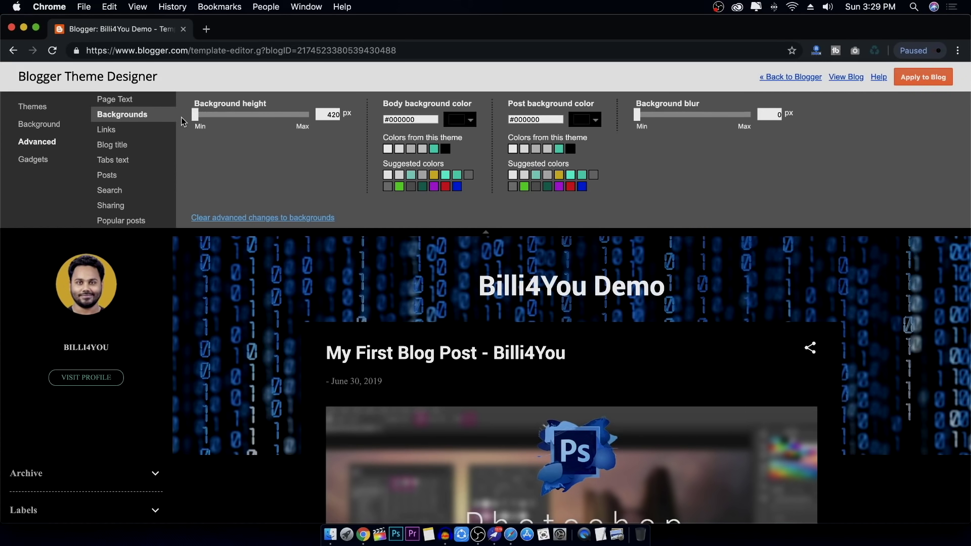
{"action": "scroll", "coordinate": [290, 355], "scroll_direction": "up", "scroll_amount": 2}
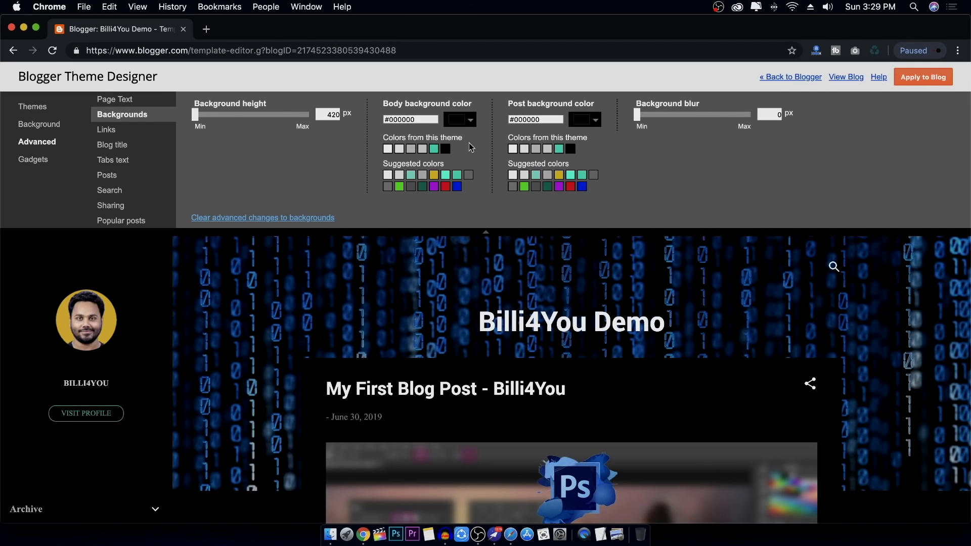
Make the body background dark grey #444444 and blur the background image to 10 px
{"action": "scroll", "coordinate": [299, 287], "scroll_direction": "down", "scroll_amount": 5}
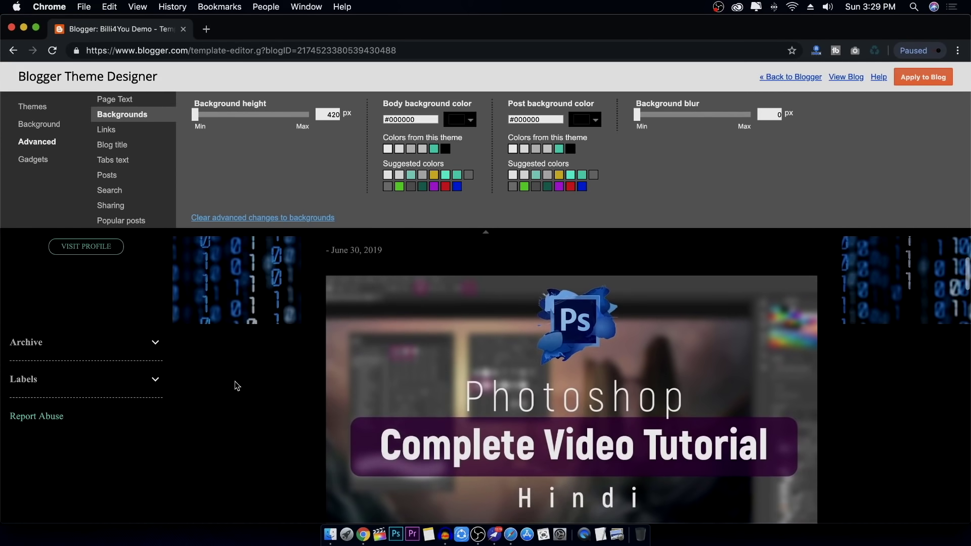
{"action": "left_click", "coordinate": [464, 119]}
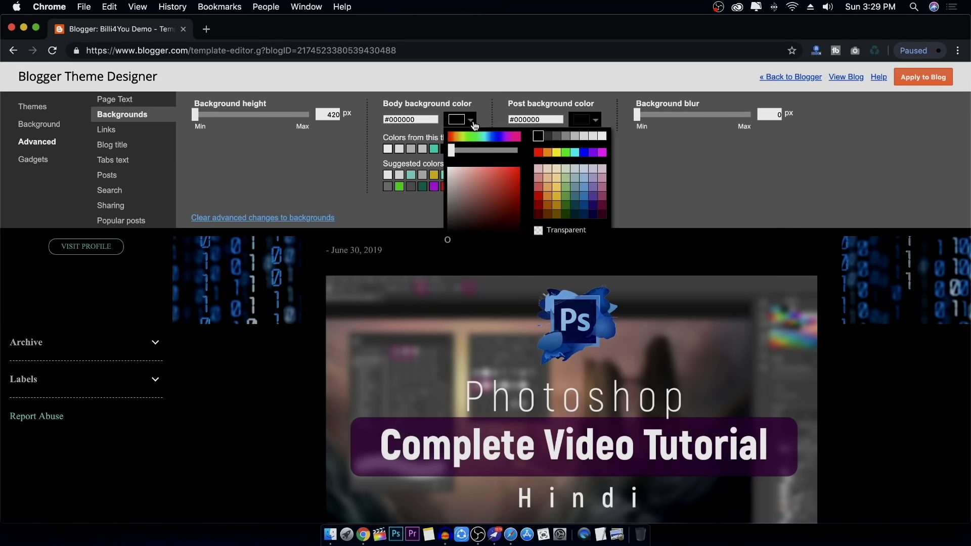
{"action": "left_click", "coordinate": [548, 136]}
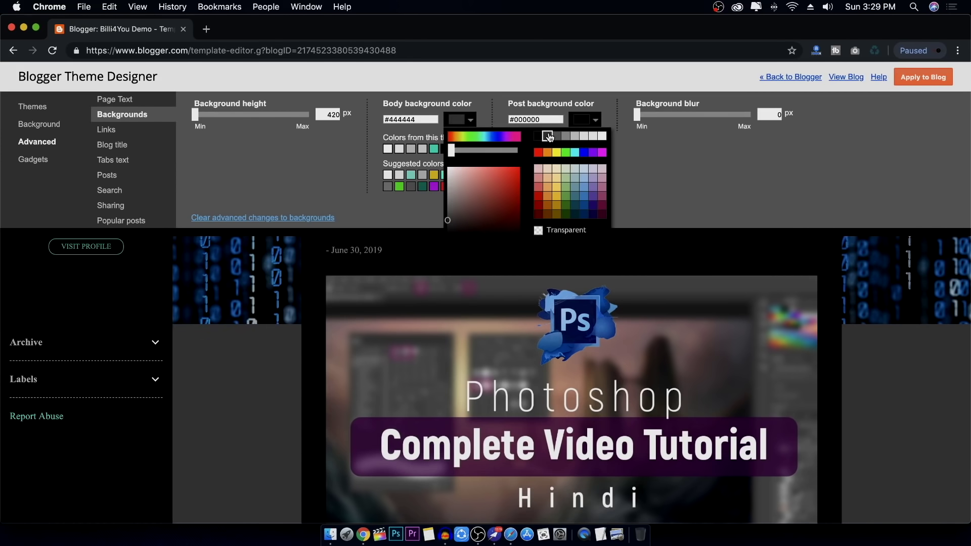
{"action": "left_click", "coordinate": [505, 80]}
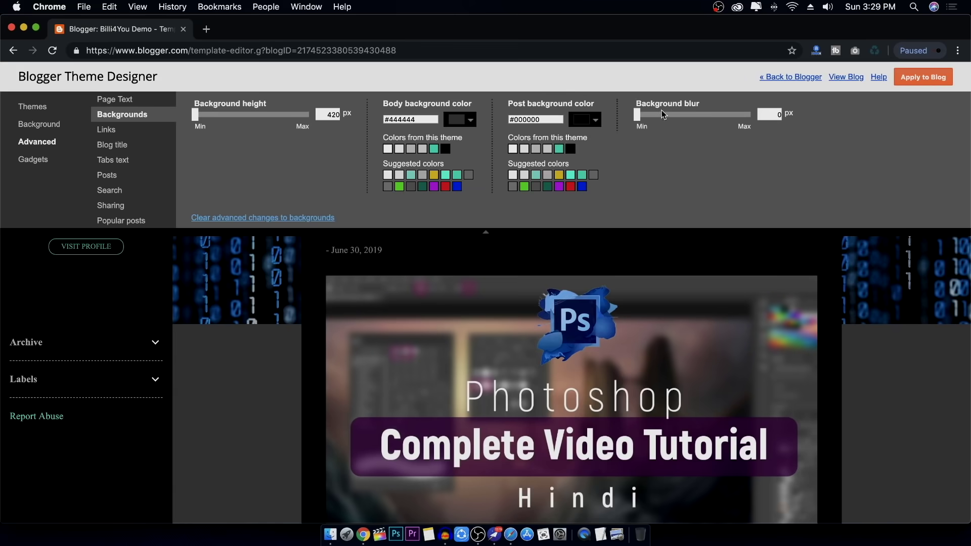
{"action": "scroll", "coordinate": [659, 318], "scroll_direction": "up", "scroll_amount": 5}
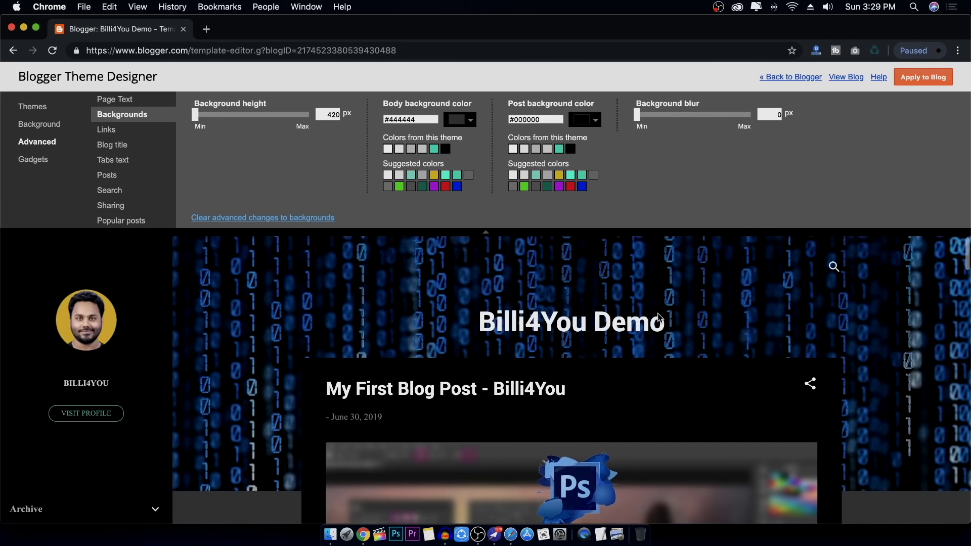
{"action": "left_click_drag", "start_coordinate": [638, 120], "coordinate": [659, 134]}
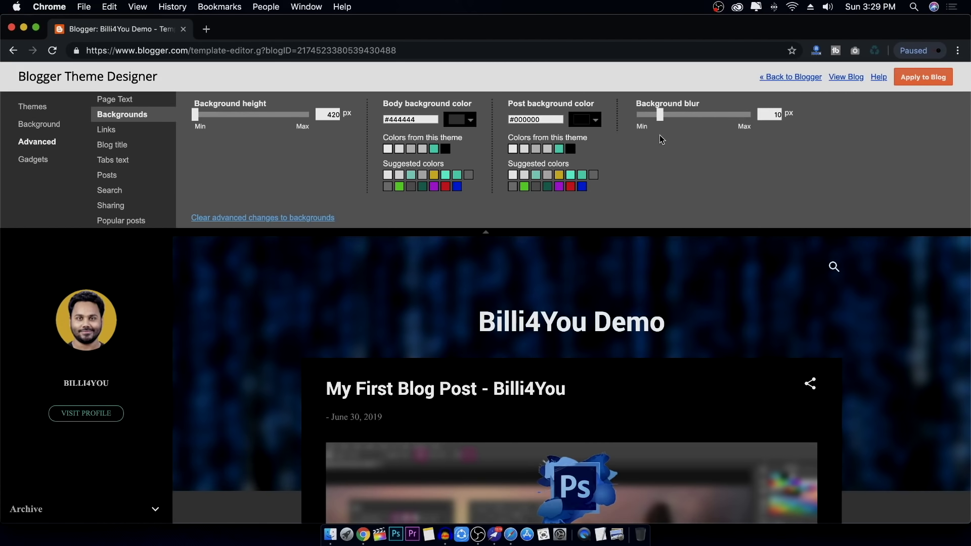
Set the link colour to red #ff0000 in the Links settings
{"action": "left_click", "coordinate": [124, 132]}
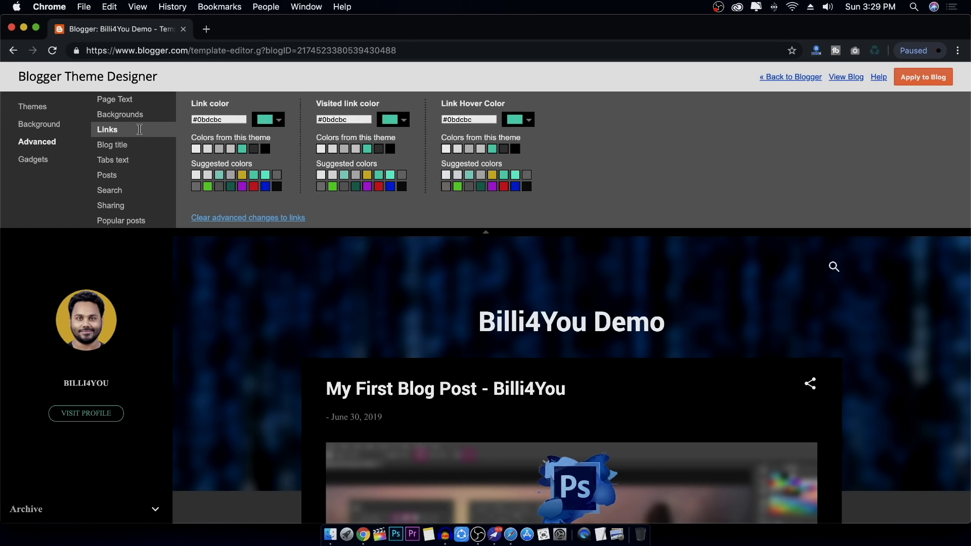
{"action": "scroll", "coordinate": [677, 294], "scroll_direction": "down", "scroll_amount": 12}
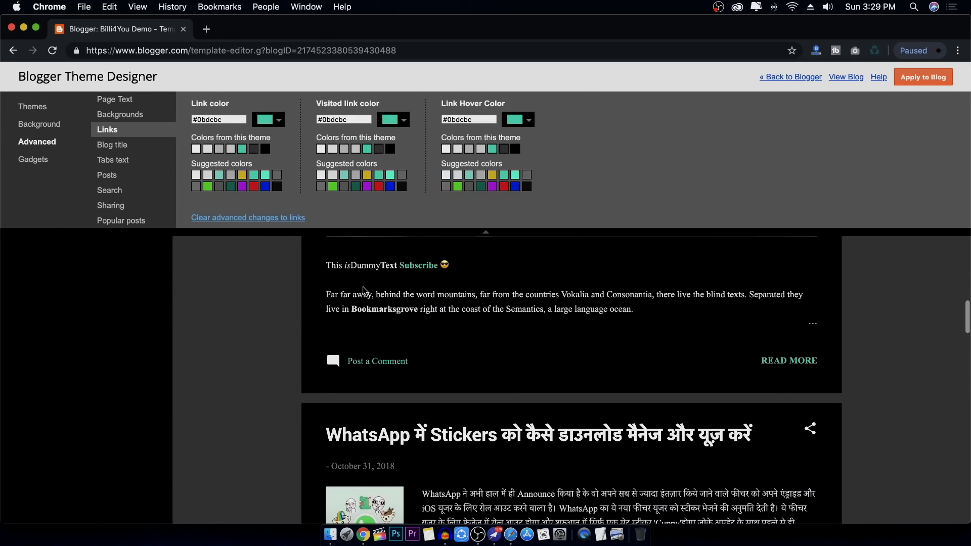
{"action": "scroll", "coordinate": [430, 265], "scroll_direction": "down", "scroll_amount": 1}
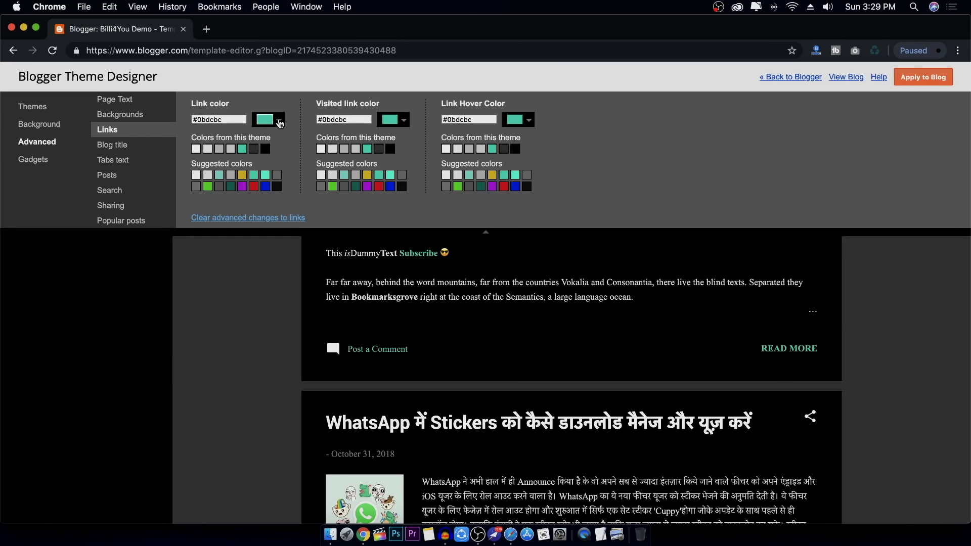
{"action": "left_click", "coordinate": [280, 121]}
{"action": "left_click", "coordinate": [346, 152]}
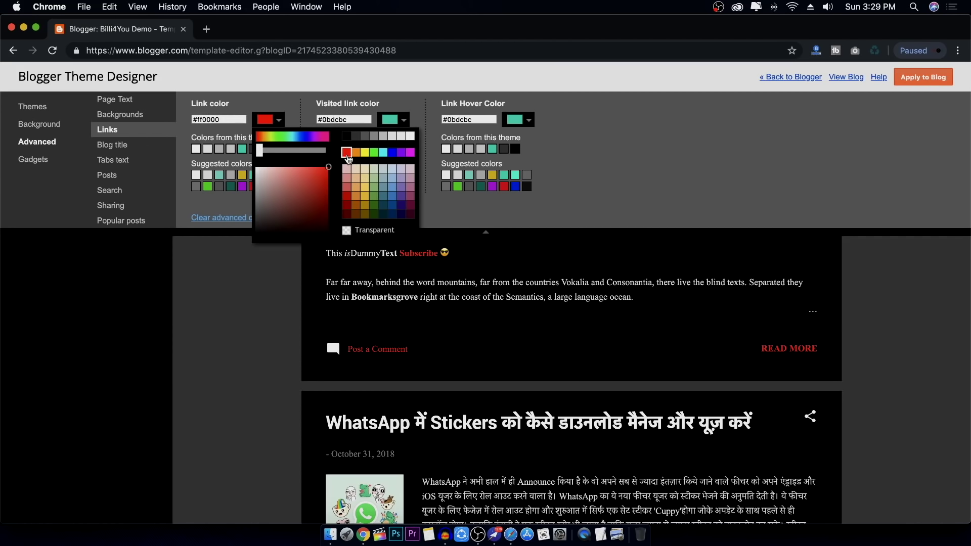
{"action": "scroll", "coordinate": [375, 323], "scroll_direction": "down", "scroll_amount": 5}
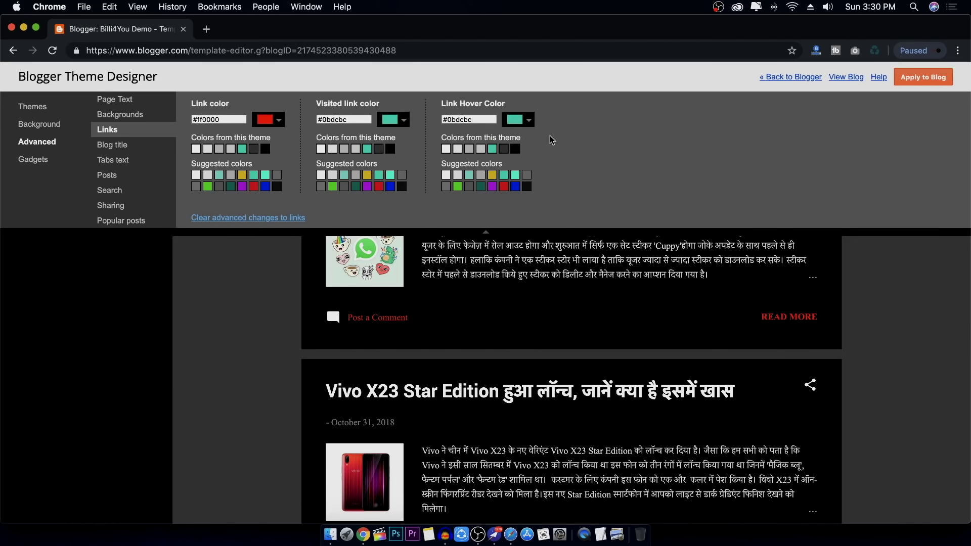
{"action": "left_click", "coordinate": [128, 147]}
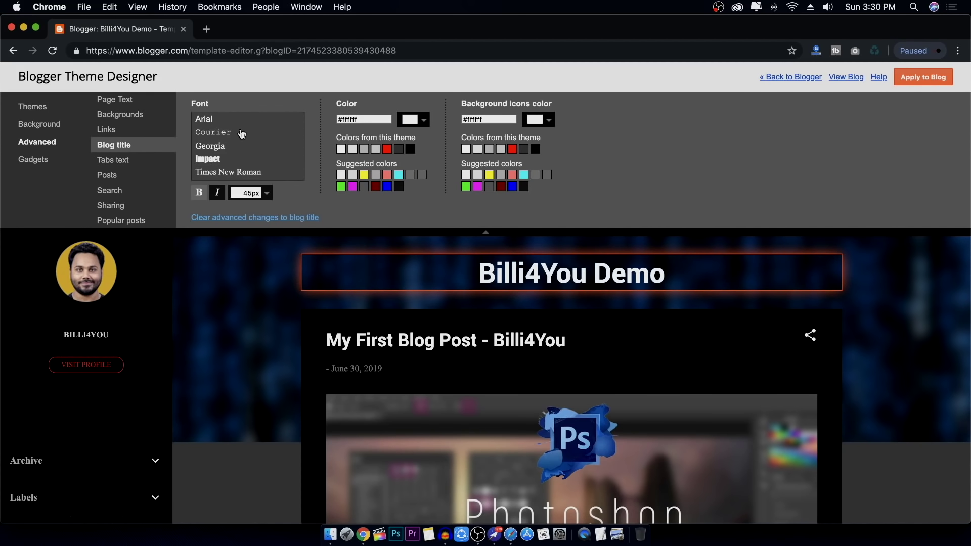
Preview Georgia, Courier, Allerta Stencil, Dancing Script and others, then set the blog title to Lobster
{"action": "left_click", "coordinate": [228, 147]}
{"action": "left_click", "coordinate": [225, 132]}
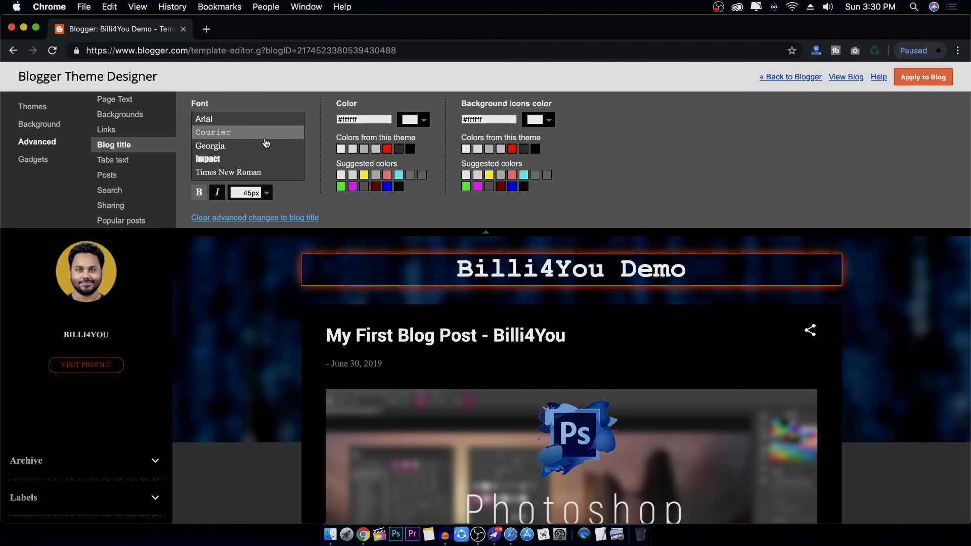
{"action": "scroll", "coordinate": [266, 143], "scroll_direction": "down", "scroll_amount": 3}
{"action": "left_click", "coordinate": [234, 158]}
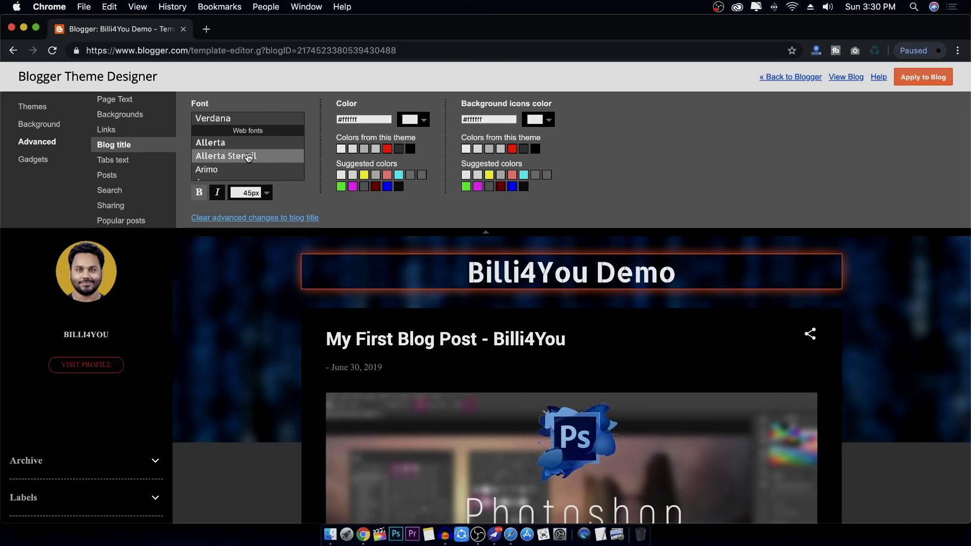
{"action": "scroll", "coordinate": [248, 159], "scroll_direction": "down", "scroll_amount": 6}
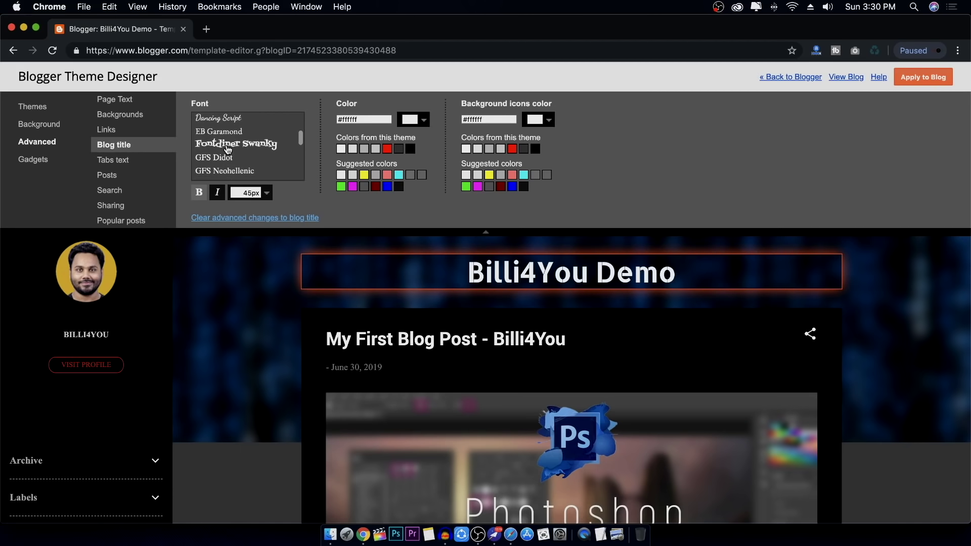
{"action": "left_click", "coordinate": [227, 146]}
{"action": "left_click", "coordinate": [234, 119]}
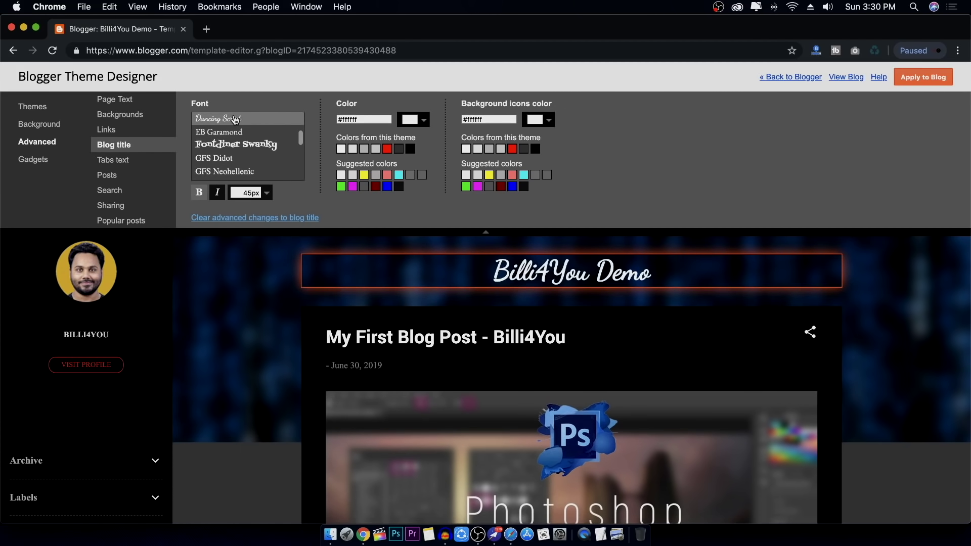
{"action": "scroll", "coordinate": [253, 136], "scroll_direction": "down", "scroll_amount": 5}
{"action": "left_click", "coordinate": [256, 134]}
{"action": "scroll", "coordinate": [258, 137], "scroll_direction": "down", "scroll_amount": 3}
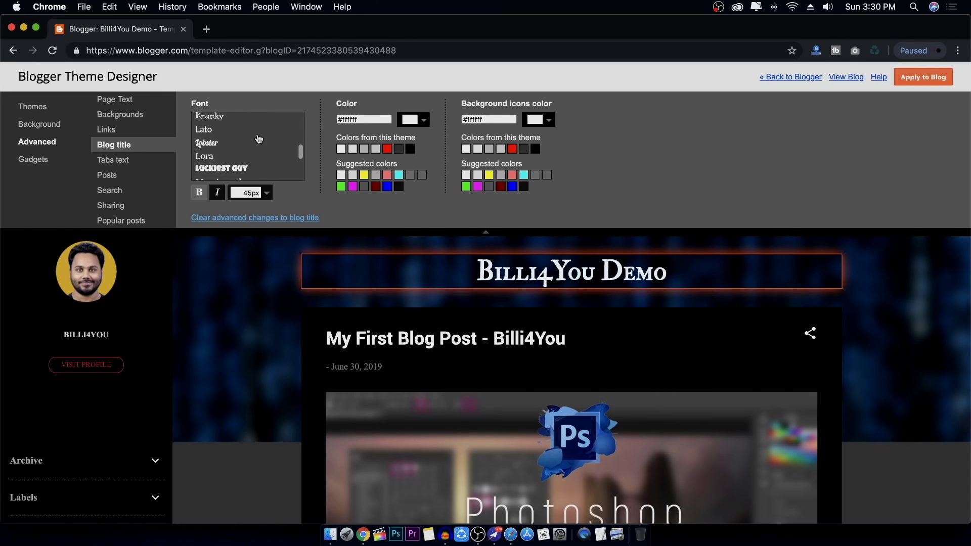
{"action": "left_click", "coordinate": [217, 144]}
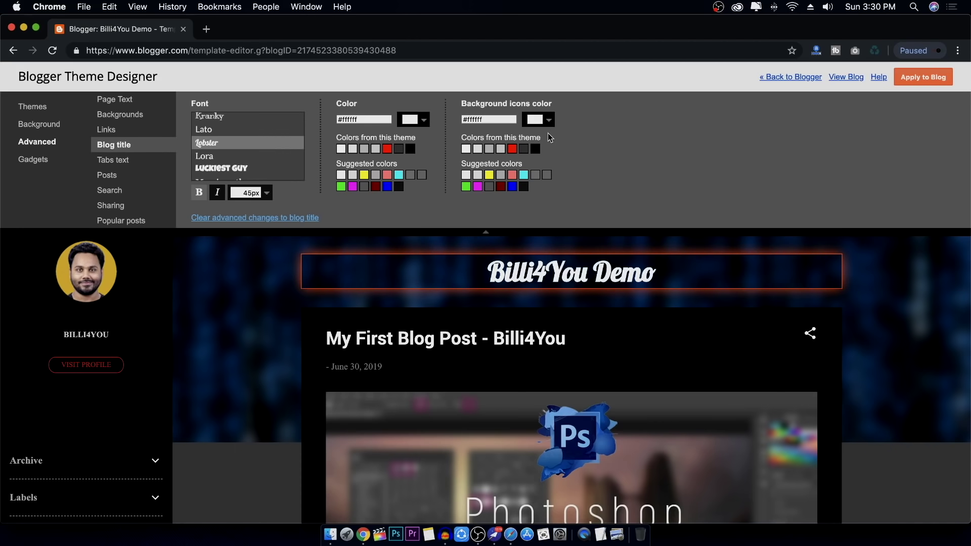
{"action": "scroll", "coordinate": [260, 304], "scroll_direction": "up", "scroll_amount": 2}
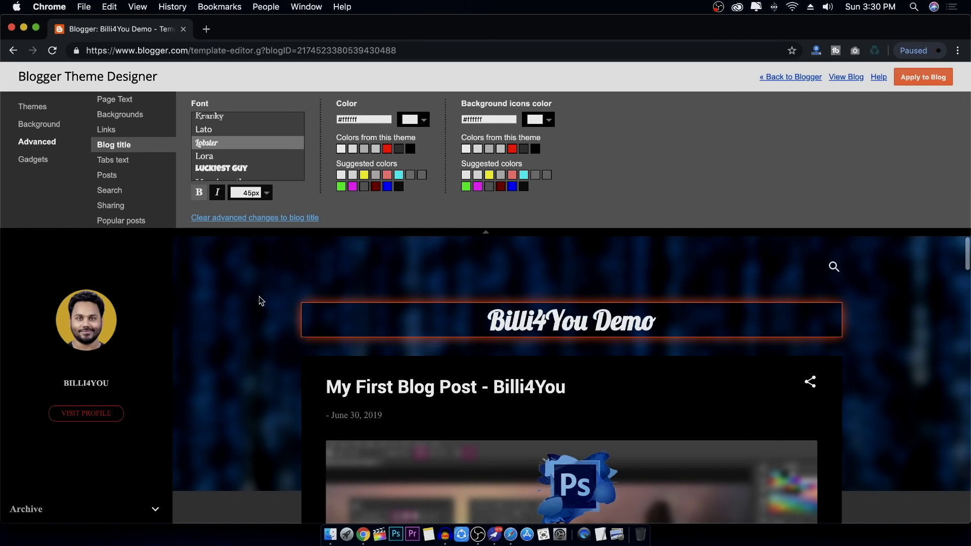
Browse the Advanced styling sections down to the layout width settings
{"action": "left_click", "coordinate": [114, 160]}
{"action": "left_click", "coordinate": [112, 175]}
{"action": "left_click", "coordinate": [113, 190]}
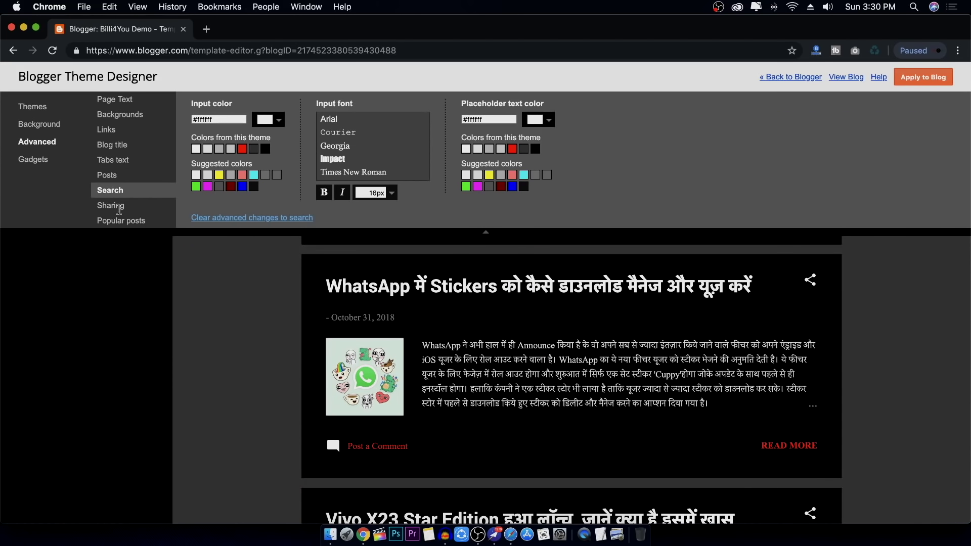
{"action": "left_click", "coordinate": [118, 206]}
{"action": "scroll", "coordinate": [121, 172], "scroll_direction": "down", "scroll_amount": 3}
{"action": "left_click", "coordinate": [124, 130]}
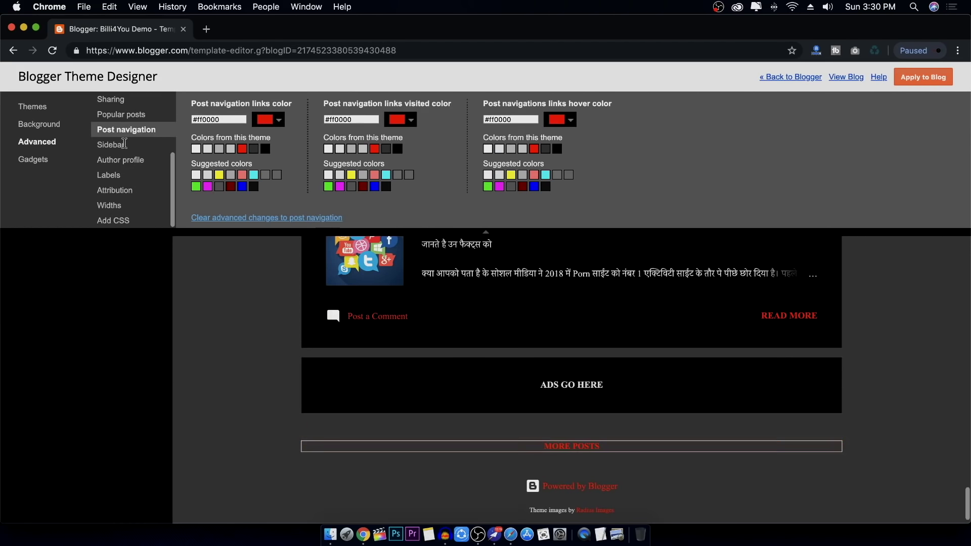
{"action": "left_click", "coordinate": [124, 145]}
{"action": "left_click", "coordinate": [122, 160]}
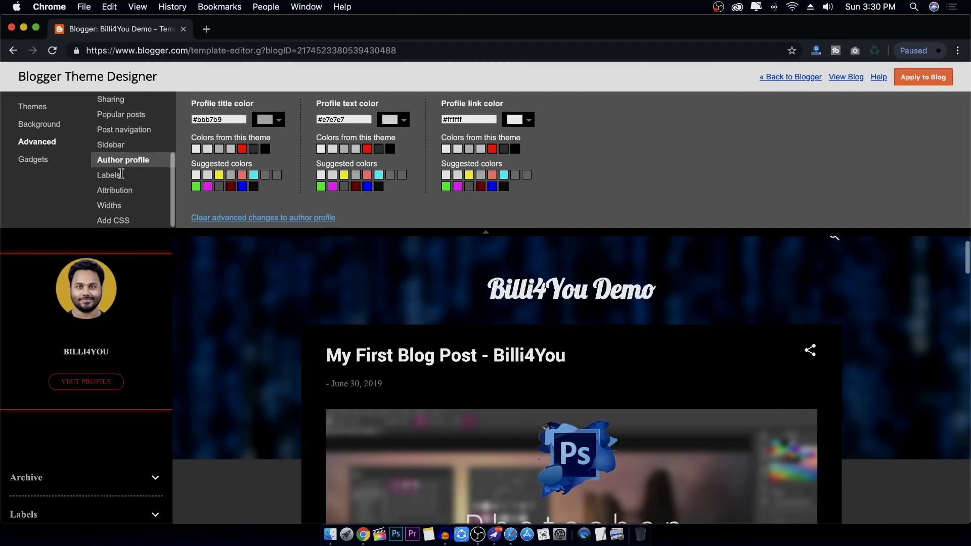
{"action": "left_click", "coordinate": [119, 201]}
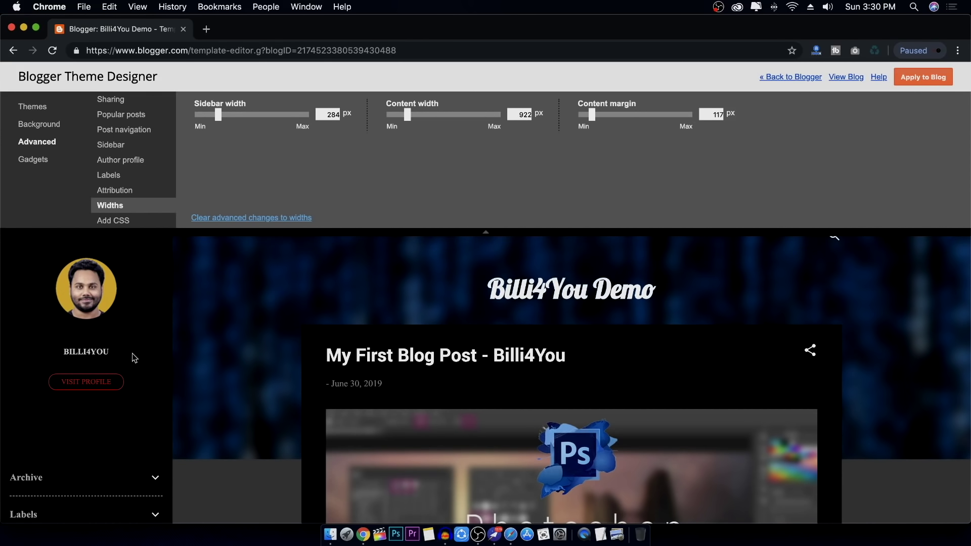
Widen the sidebar to 350 px
{"action": "mouse_move", "coordinate": [218, 118]}
{"action": "left_mouse_down"}
{"action": "mouse_move", "coordinate": [280, 123]}
{"action": "mouse_move", "coordinate": [226, 125]}
{"action": "left_mouse_up"}
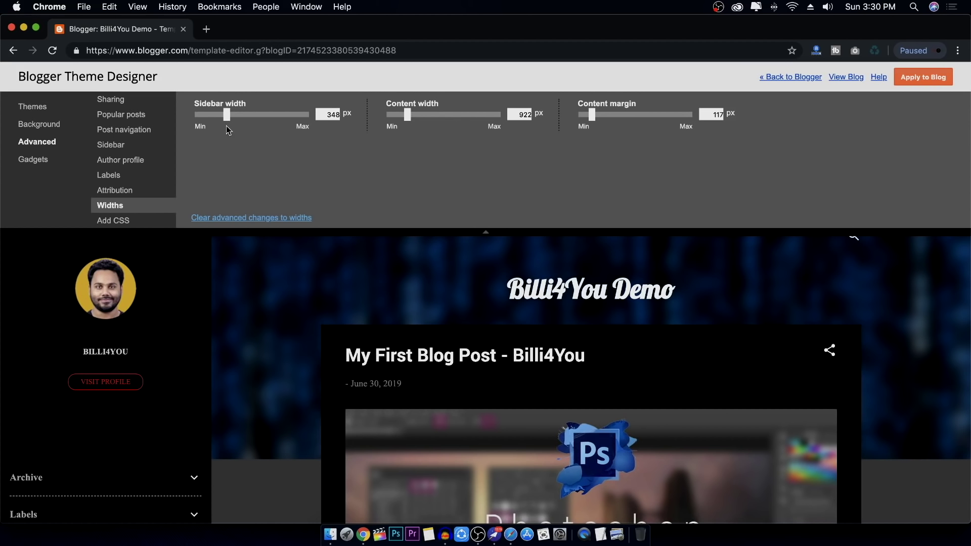
{"action": "left_click", "coordinate": [319, 114]}
{"action": "left_click_drag", "start_coordinate": [322, 114], "coordinate": [350, 113]}
{"action": "type", "text": "350"}
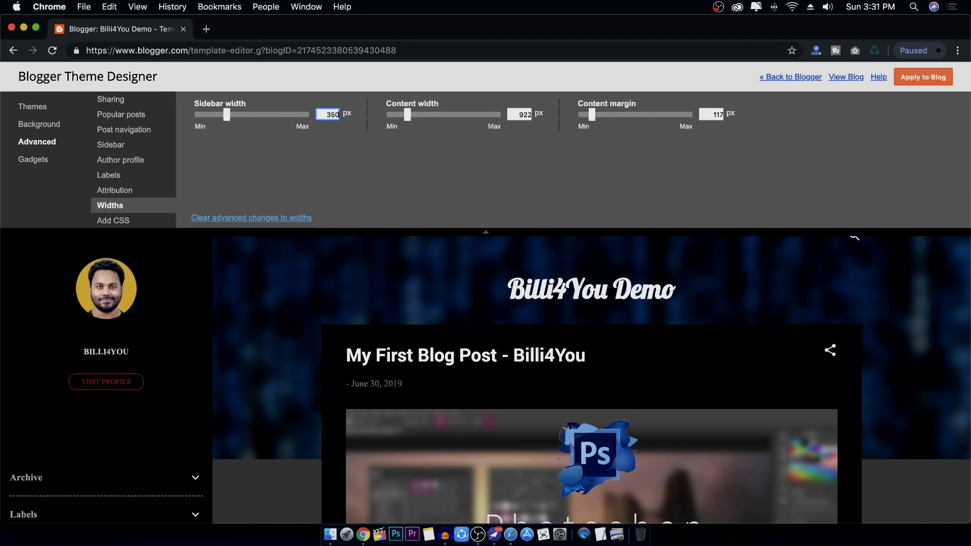
{"action": "left_click", "coordinate": [409, 123]}
{"action": "left_click_drag", "start_coordinate": [409, 123], "coordinate": [425, 124]}
{"action": "scroll", "coordinate": [471, 374], "scroll_direction": "down", "scroll_amount": 2}
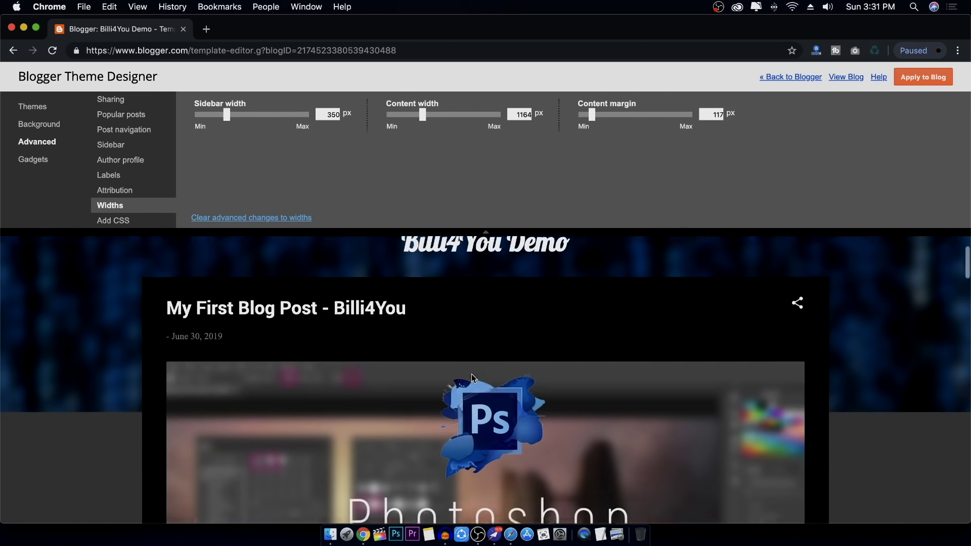
{"action": "scroll", "coordinate": [471, 374], "scroll_direction": "down", "scroll_amount": 5}
Shrink the content width to about 973 px and the content margin to 0 px so the sidebar shows
{"action": "left_click_drag", "start_coordinate": [422, 116], "coordinate": [474, 116]}
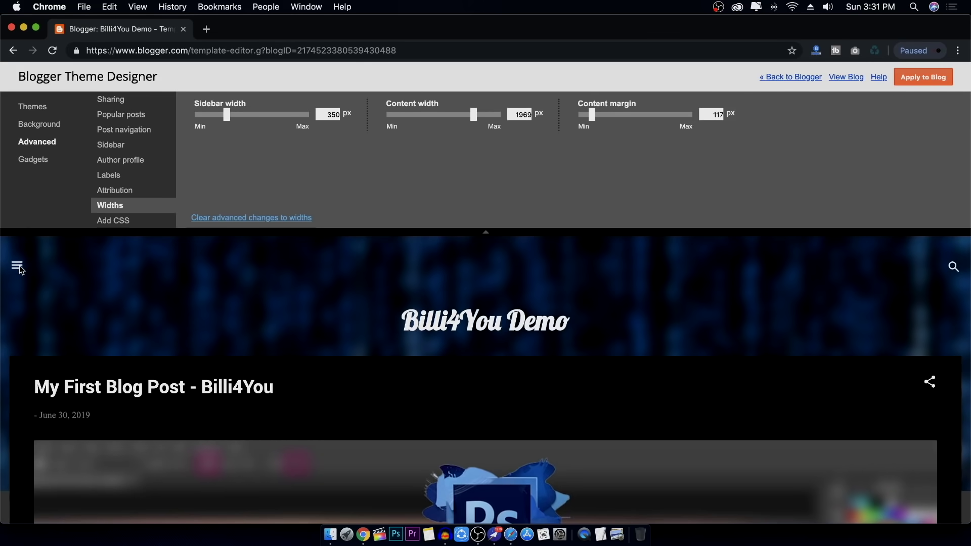
{"action": "scroll", "coordinate": [219, 302], "scroll_direction": "down", "scroll_amount": 15}
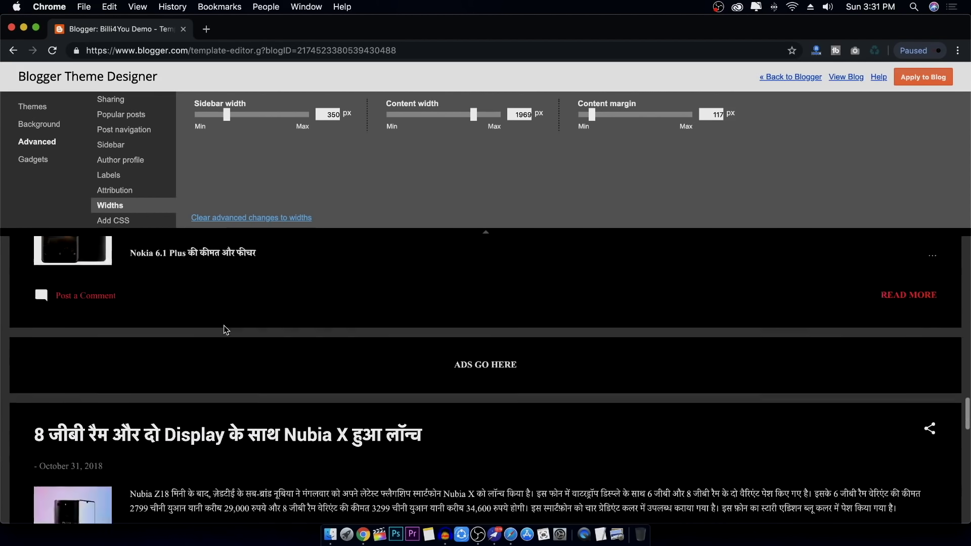
{"action": "scroll", "coordinate": [223, 326], "scroll_direction": "up", "scroll_amount": 15}
{"action": "scroll", "coordinate": [222, 327], "scroll_direction": "up", "scroll_amount": 5}
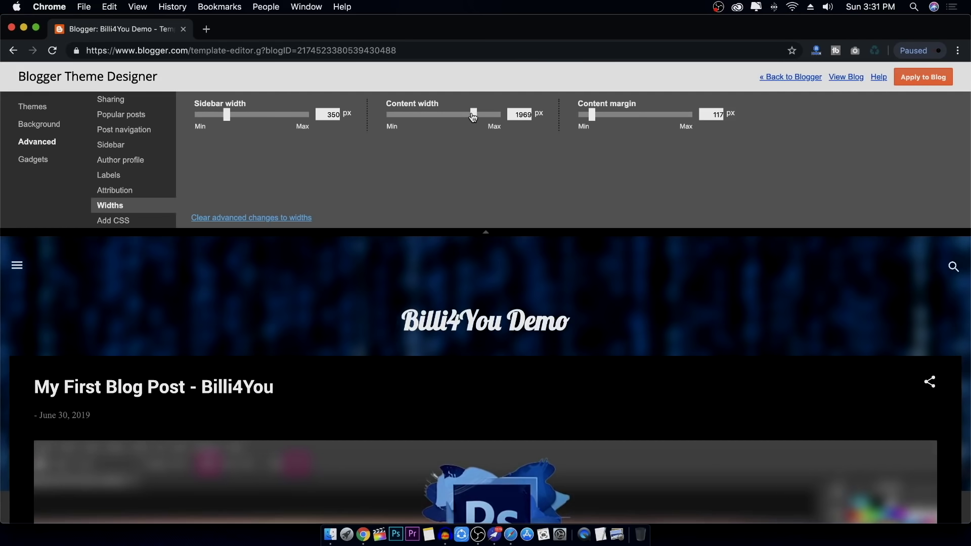
{"action": "mouse_move", "coordinate": [474, 118]}
{"action": "left_mouse_down"}
{"action": "mouse_move", "coordinate": [465, 117]}
{"action": "mouse_move", "coordinate": [489, 117]}
{"action": "mouse_move", "coordinate": [476, 116]}
{"action": "left_mouse_up"}
{"action": "left_click_drag", "start_coordinate": [476, 119], "coordinate": [411, 123]}
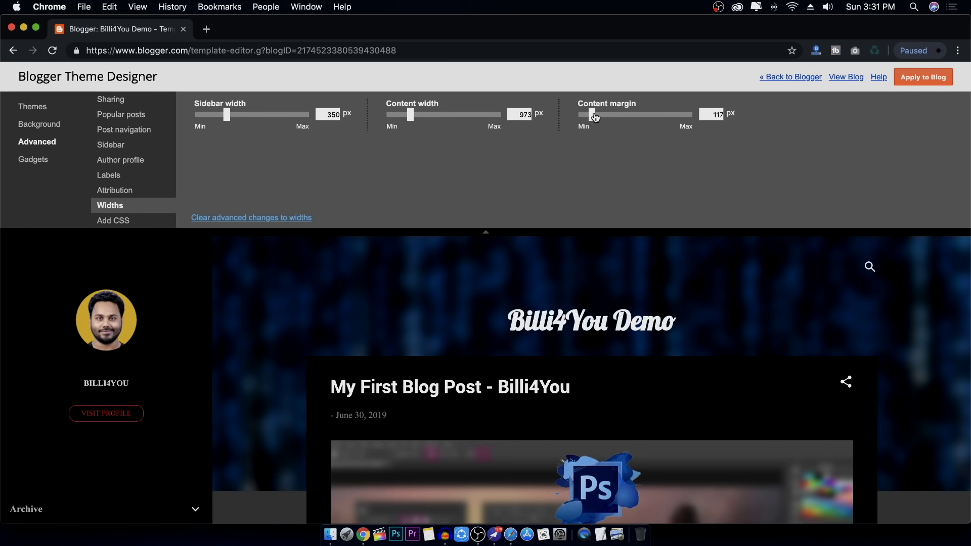
{"action": "mouse_move", "coordinate": [592, 116]}
{"action": "left_mouse_down"}
{"action": "mouse_move", "coordinate": [614, 118]}
{"action": "mouse_move", "coordinate": [579, 122]}
{"action": "left_mouse_up"}
{"action": "left_click_drag", "start_coordinate": [580, 117], "coordinate": [585, 136]}
{"action": "left_click", "coordinate": [141, 223]}
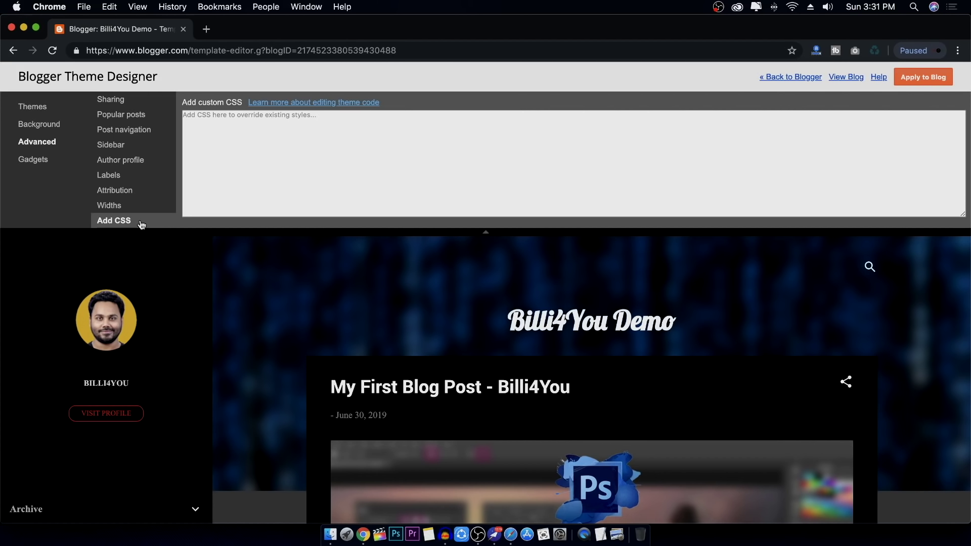
Leave the custom CSS empty, check the preview layout and apply the customisations to Billi4You Demo
{"action": "left_click", "coordinate": [260, 123]}
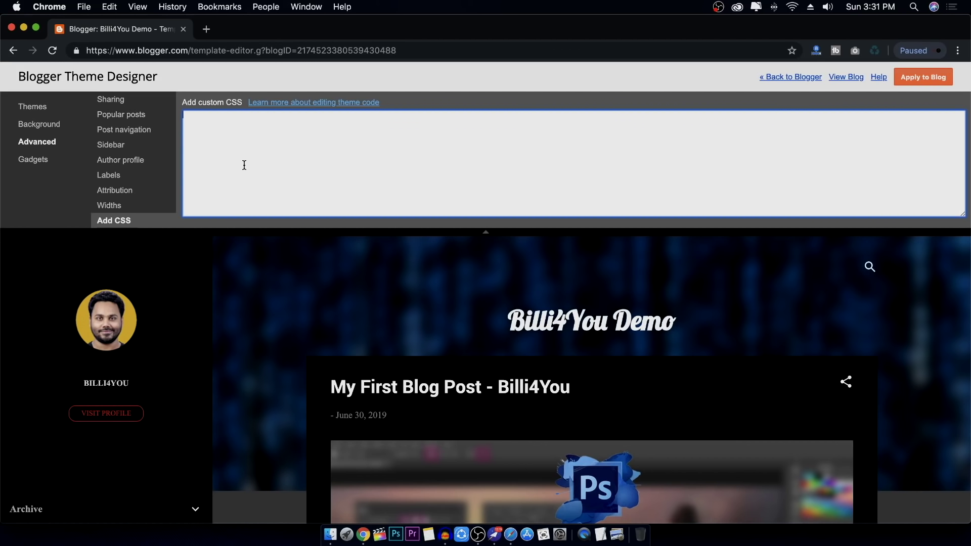
{"action": "scroll", "coordinate": [413, 265], "scroll_direction": "down", "scroll_amount": 10}
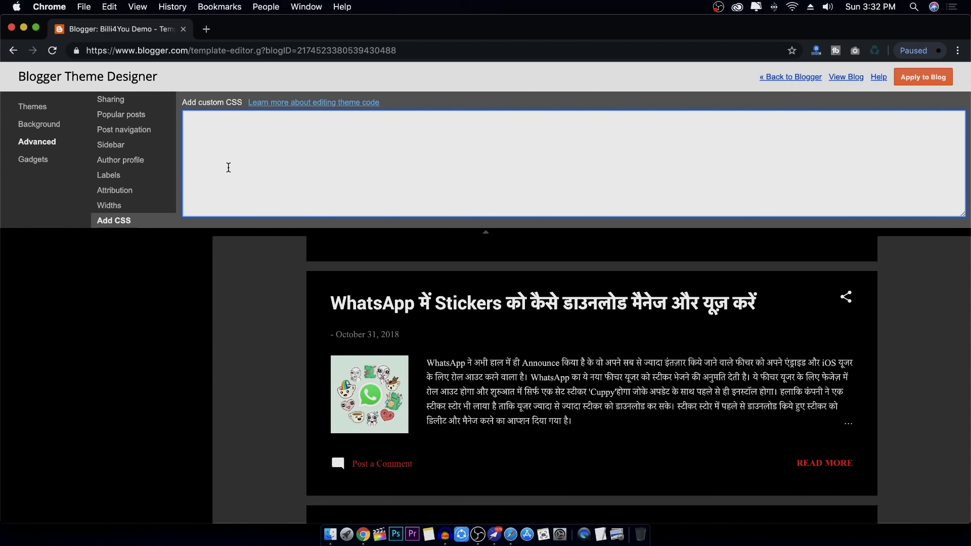
{"action": "scroll", "coordinate": [444, 278], "scroll_direction": "up", "scroll_amount": 10}
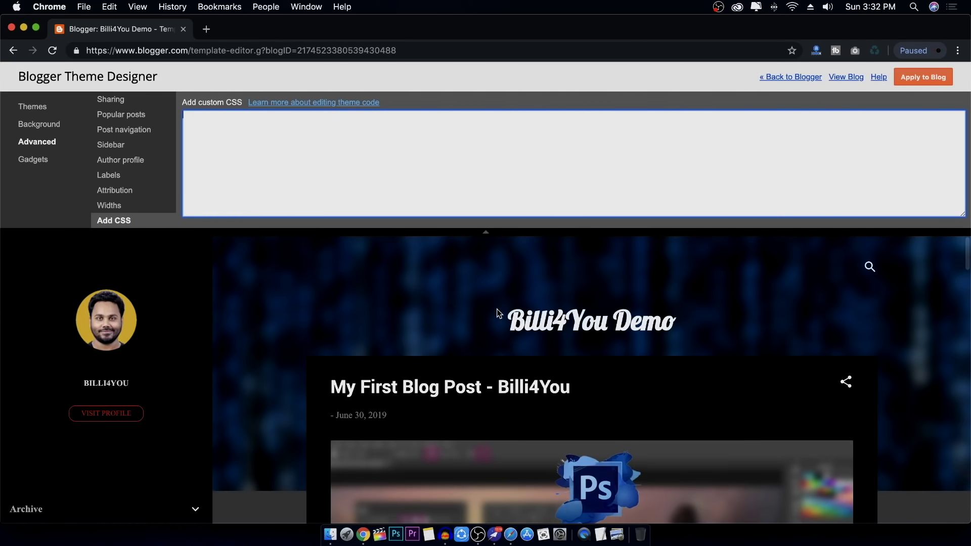
{"action": "scroll", "coordinate": [497, 309], "scroll_direction": "down", "scroll_amount": 4}
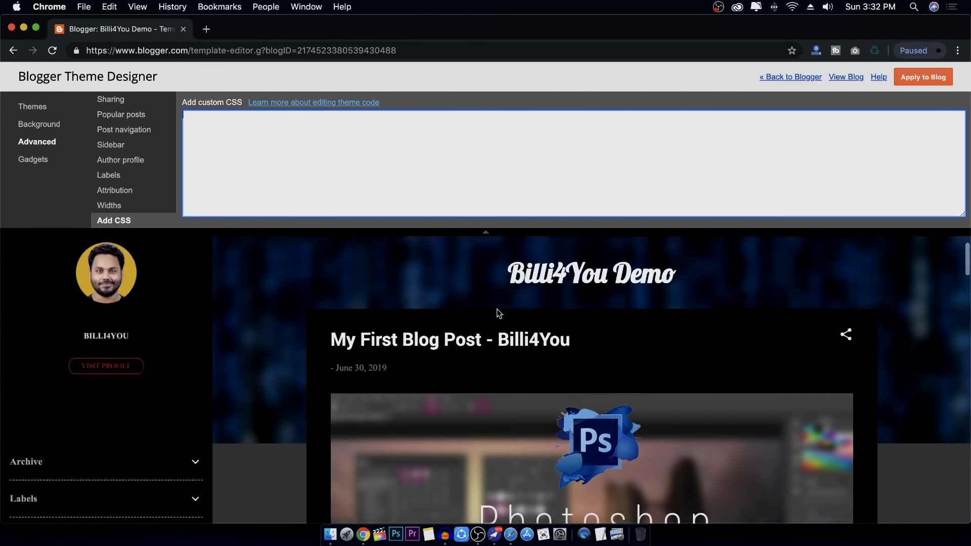
{"action": "left_click", "coordinate": [932, 78]}
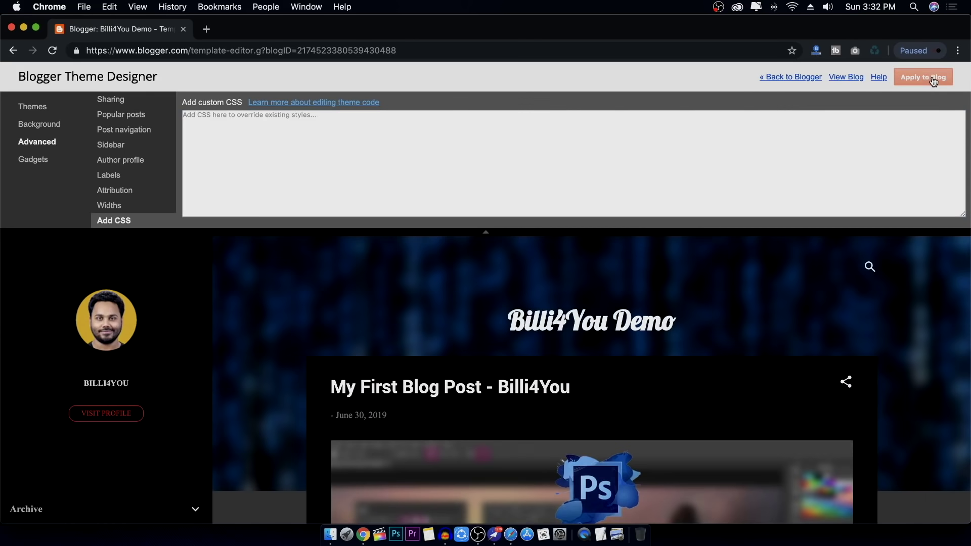
Exit Theme Designer, look through the live blog in a new tab, then return to the Theme page
{"action": "left_click", "coordinate": [778, 78]}
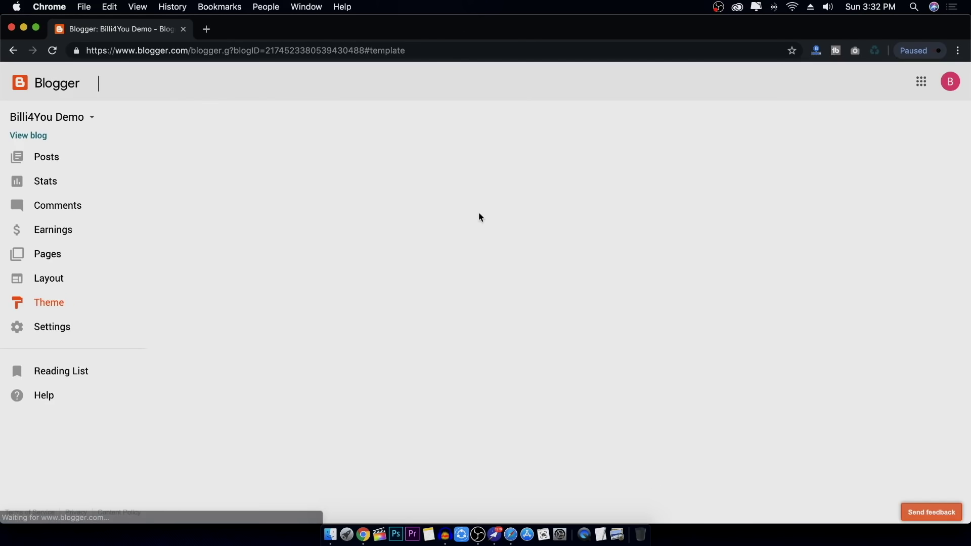
{"action": "left_click", "coordinate": [31, 135]}
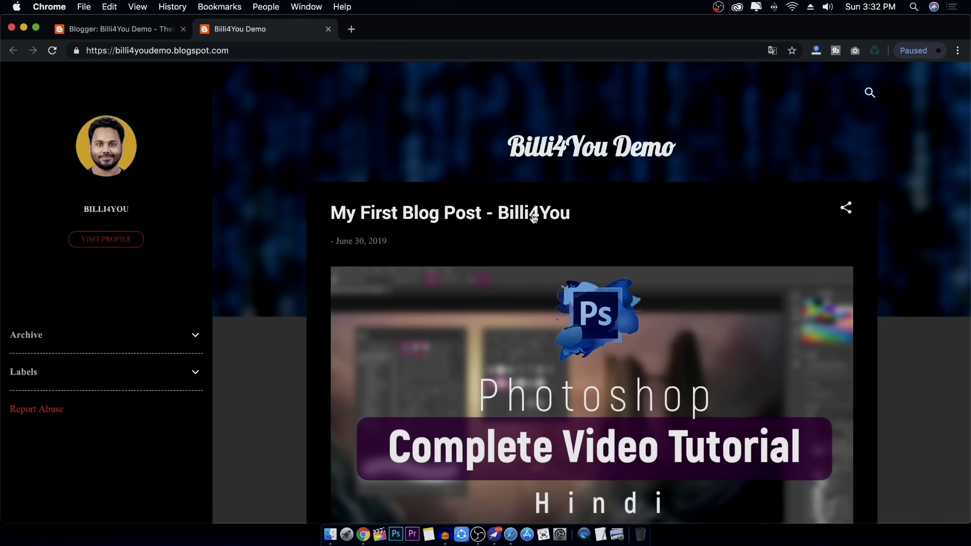
{"action": "scroll", "coordinate": [471, 401], "scroll_direction": "down", "scroll_amount": 5}
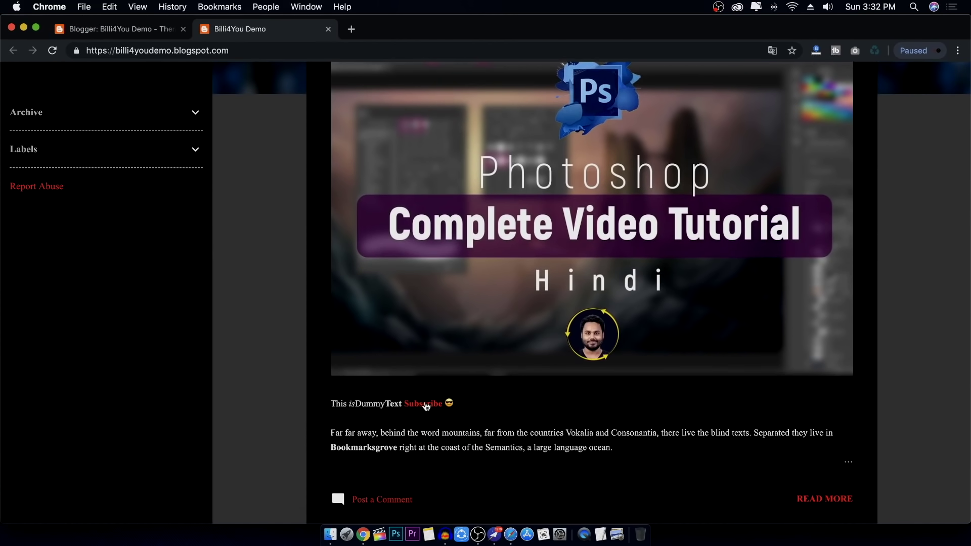
{"action": "scroll", "coordinate": [480, 394], "scroll_direction": "down", "scroll_amount": 8}
{"action": "scroll", "coordinate": [491, 387], "scroll_direction": "up", "scroll_amount": 9}
{"action": "scroll", "coordinate": [493, 385], "scroll_direction": "up", "scroll_amount": 5}
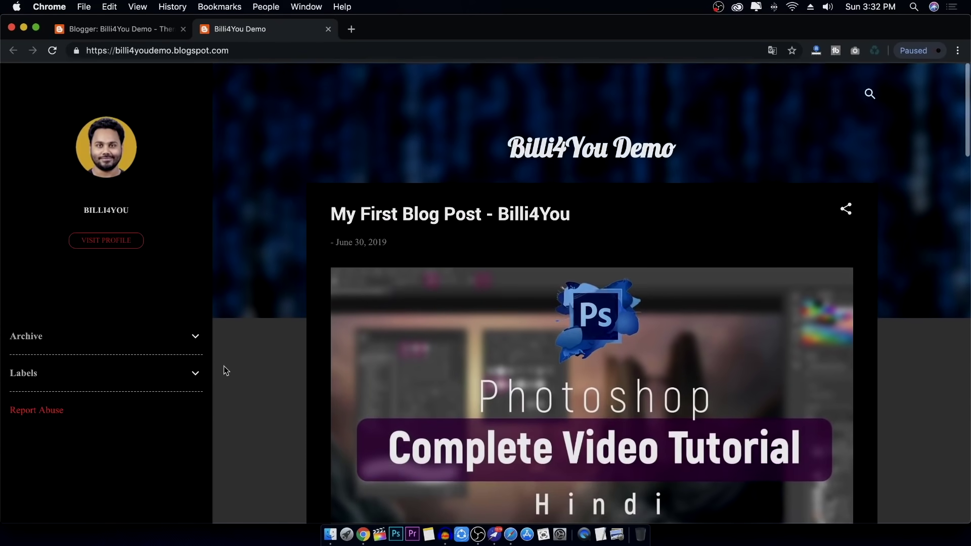
{"action": "left_click", "coordinate": [162, 29]}
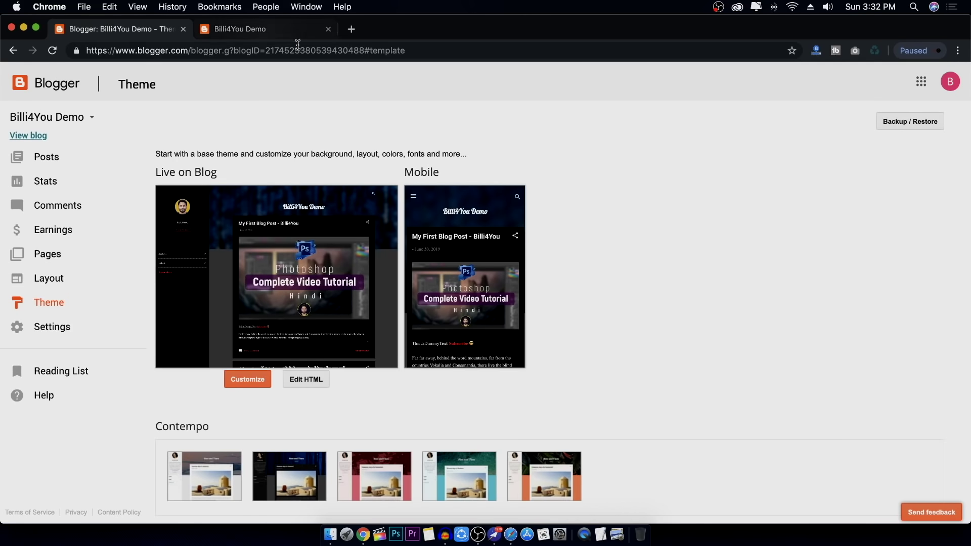
Close the live blog tab, review the theme code in Edit HTML, then return to Theme
{"action": "left_click", "coordinate": [329, 29]}
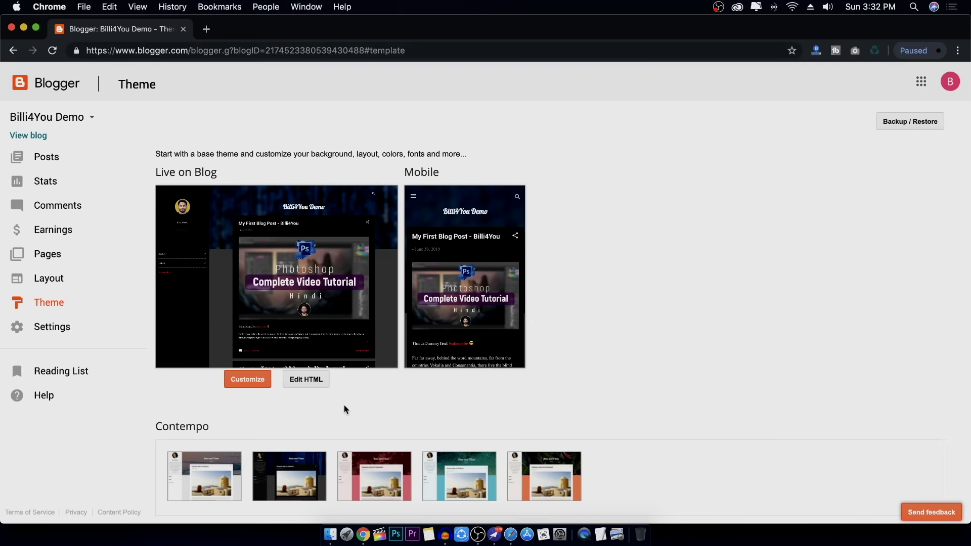
{"action": "left_click", "coordinate": [303, 380]}
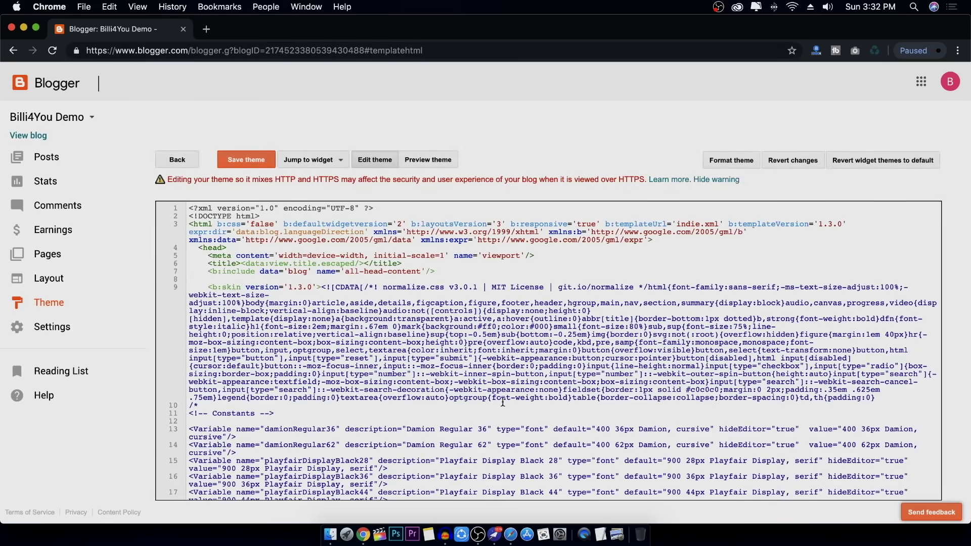
{"action": "scroll", "coordinate": [503, 402], "scroll_direction": "down", "scroll_amount": 20}
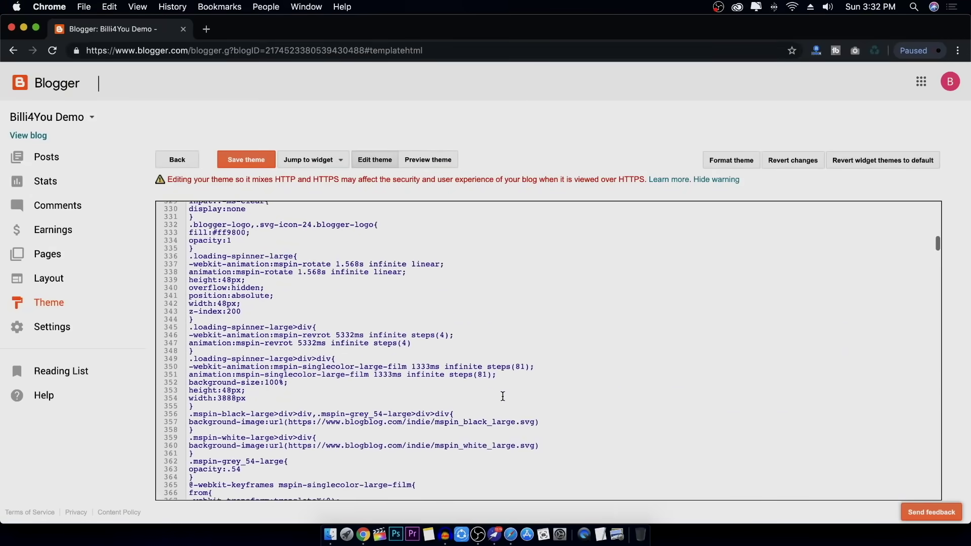
{"action": "scroll", "coordinate": [503, 396], "scroll_direction": "down", "scroll_amount": 10}
{"action": "scroll", "coordinate": [499, 397], "scroll_direction": "up", "scroll_amount": 10}
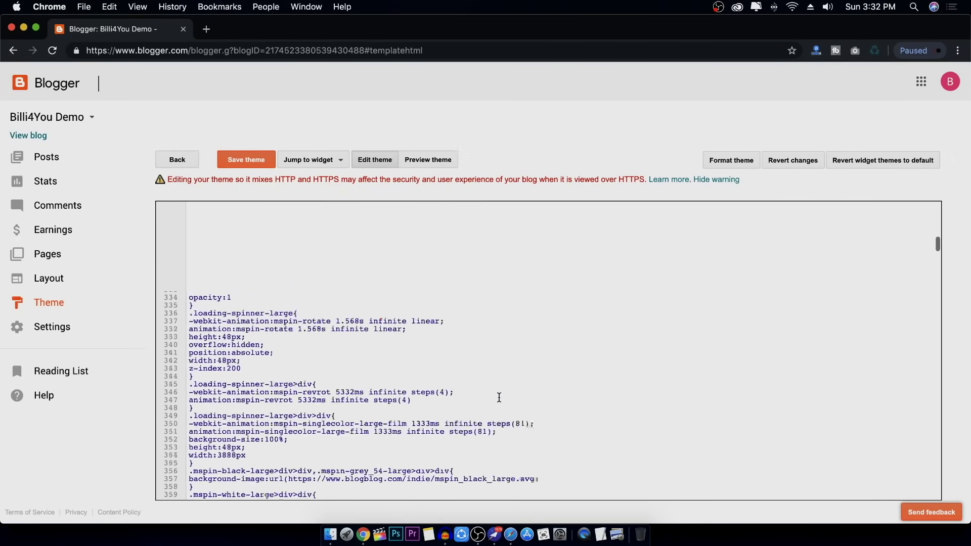
{"action": "scroll", "coordinate": [499, 398], "scroll_direction": "down", "scroll_amount": 20}
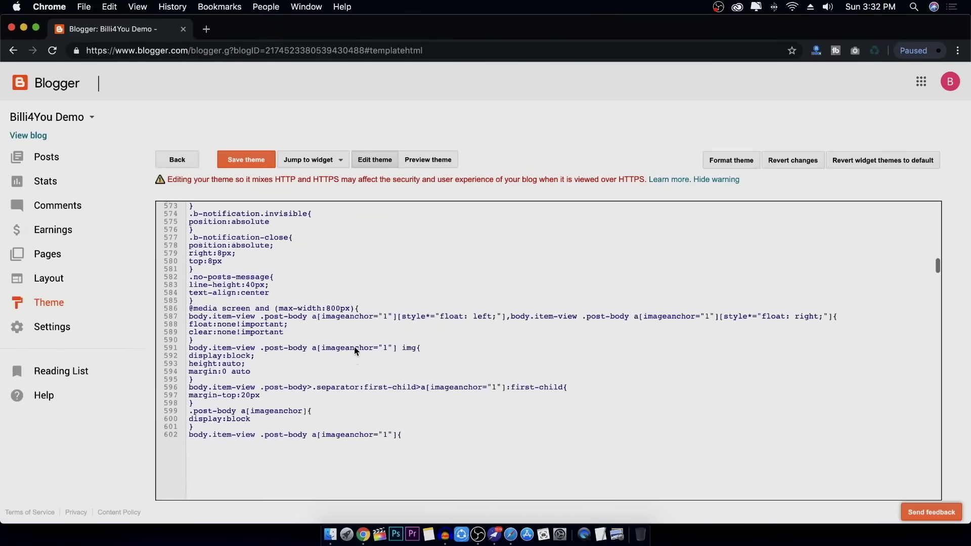
{"action": "scroll", "coordinate": [355, 349], "scroll_direction": "down", "scroll_amount": 20}
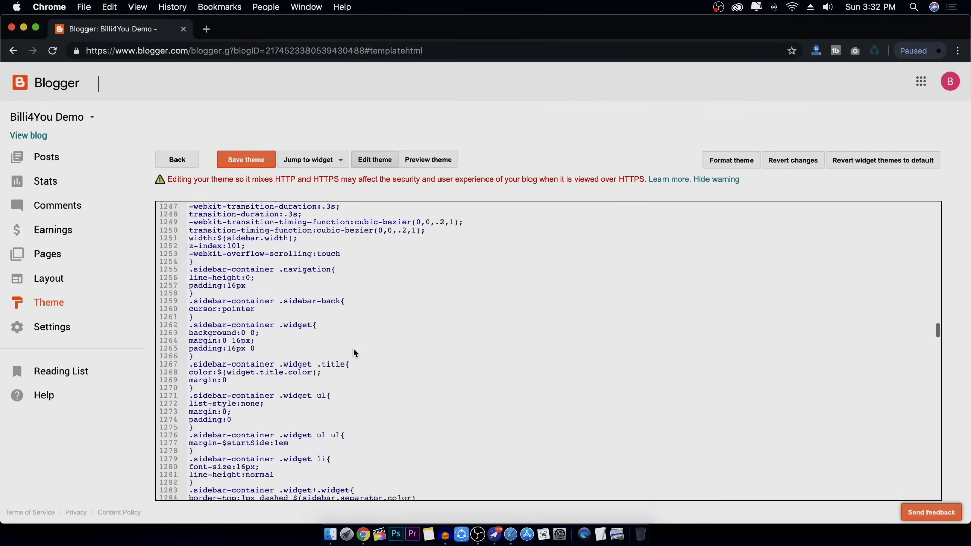
{"action": "scroll", "coordinate": [353, 348], "scroll_direction": "down", "scroll_amount": 20}
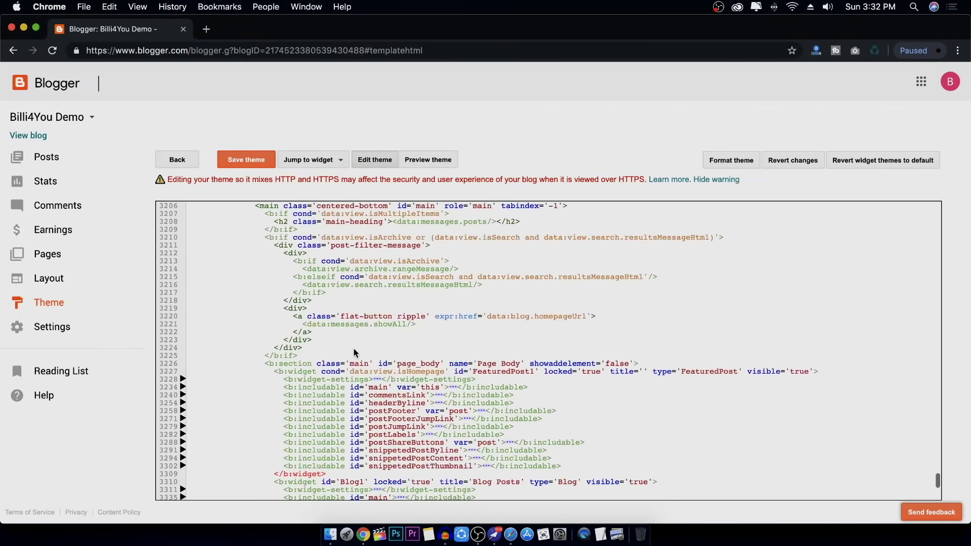
{"action": "scroll", "coordinate": [353, 347], "scroll_direction": "down", "scroll_amount": 20}
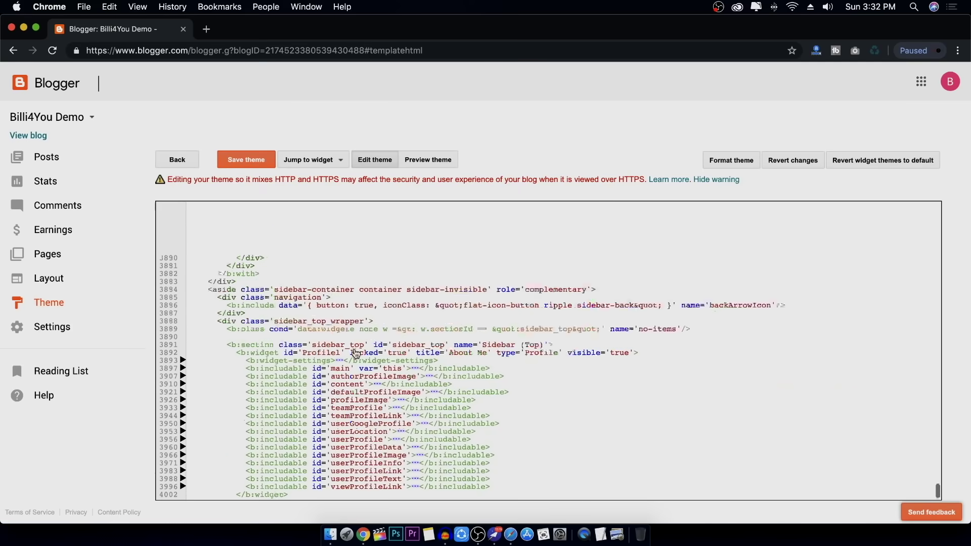
{"action": "scroll", "coordinate": [356, 352], "scroll_direction": "up", "scroll_amount": 20}
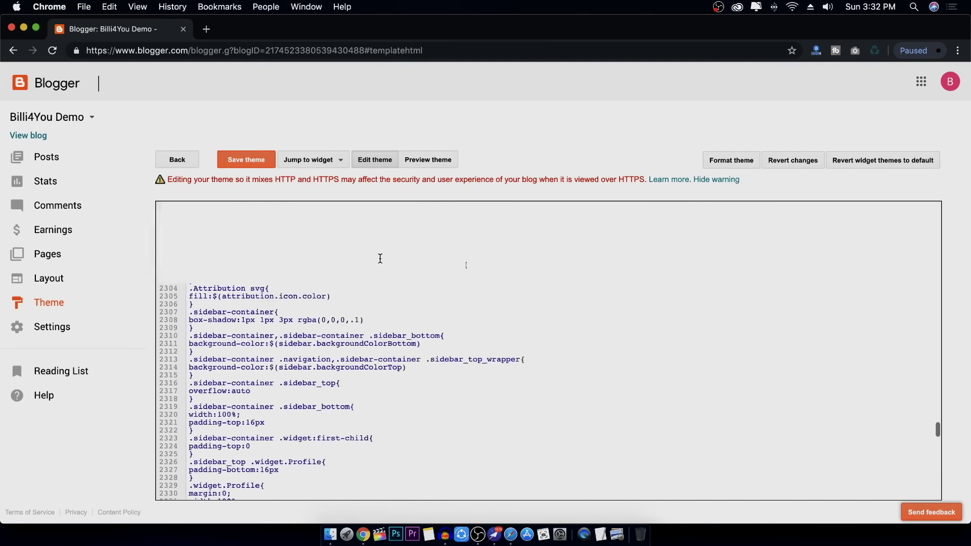
{"action": "scroll", "coordinate": [380, 259], "scroll_direction": "up", "scroll_amount": 8}
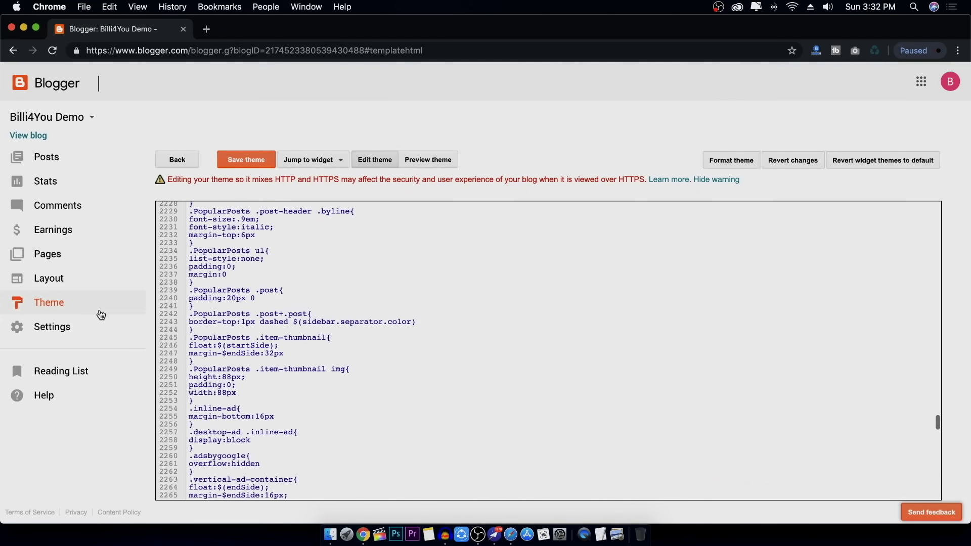
{"action": "left_click", "coordinate": [66, 309]}
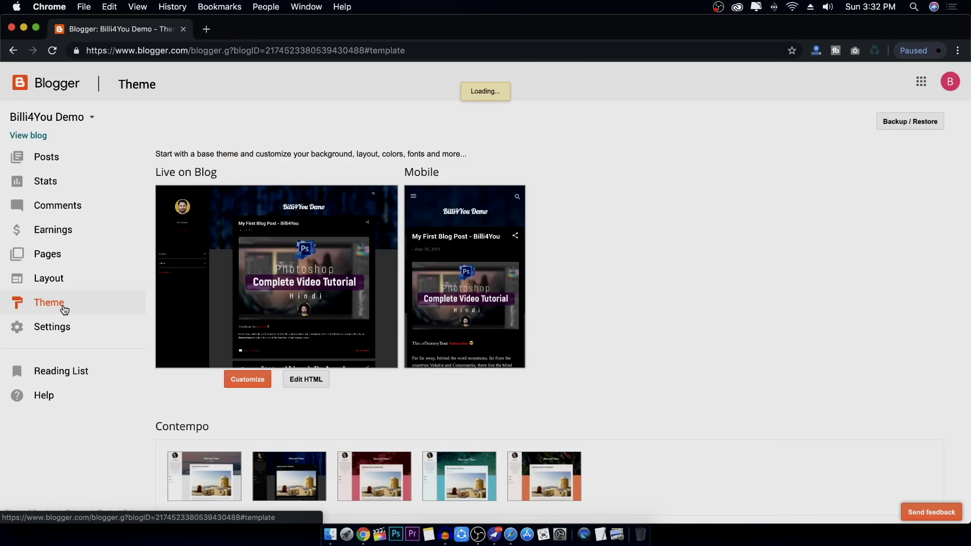
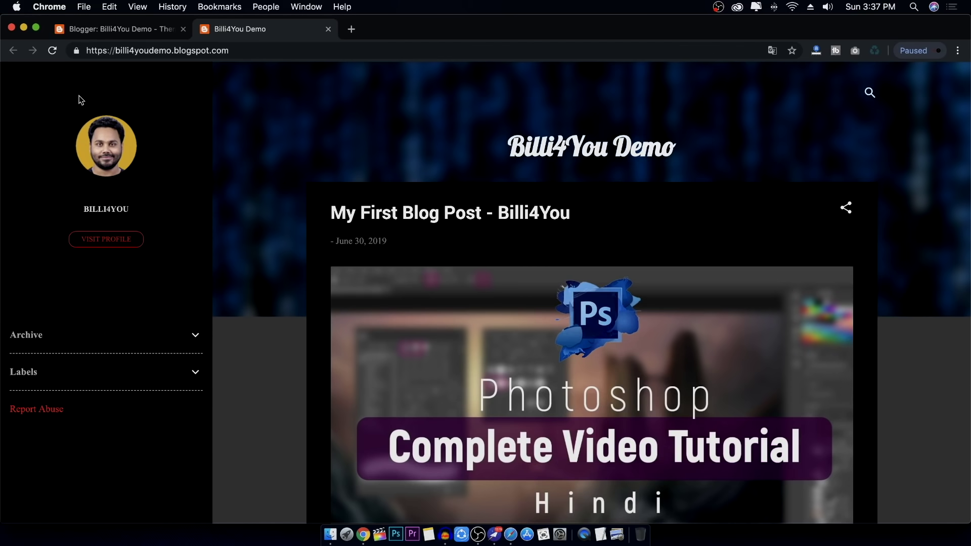
Expand and collapse the live blog's Archive and Labels widgets, then return to Blogger's Theme page
{"action": "left_click", "coordinate": [186, 335]}
{"action": "left_click", "coordinate": [186, 336]}
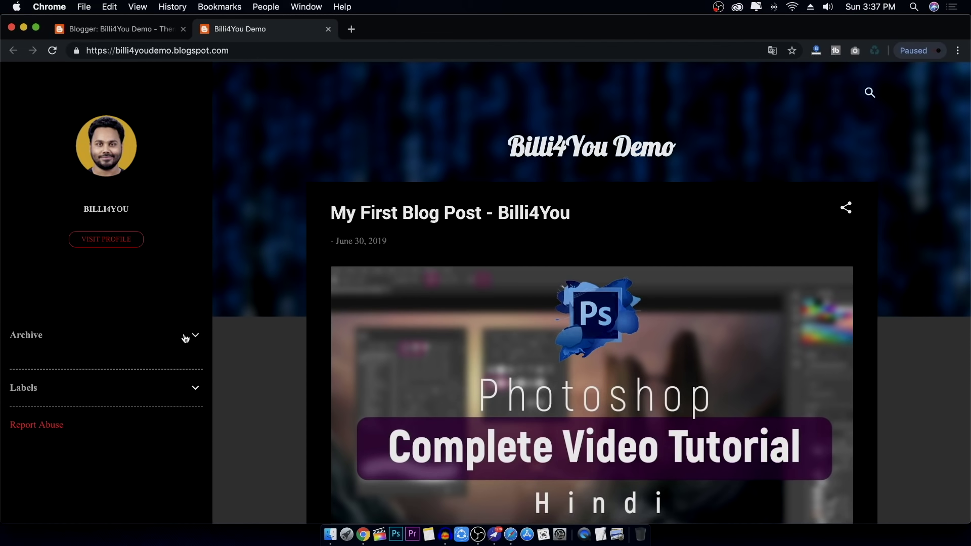
{"action": "left_click", "coordinate": [195, 372]}
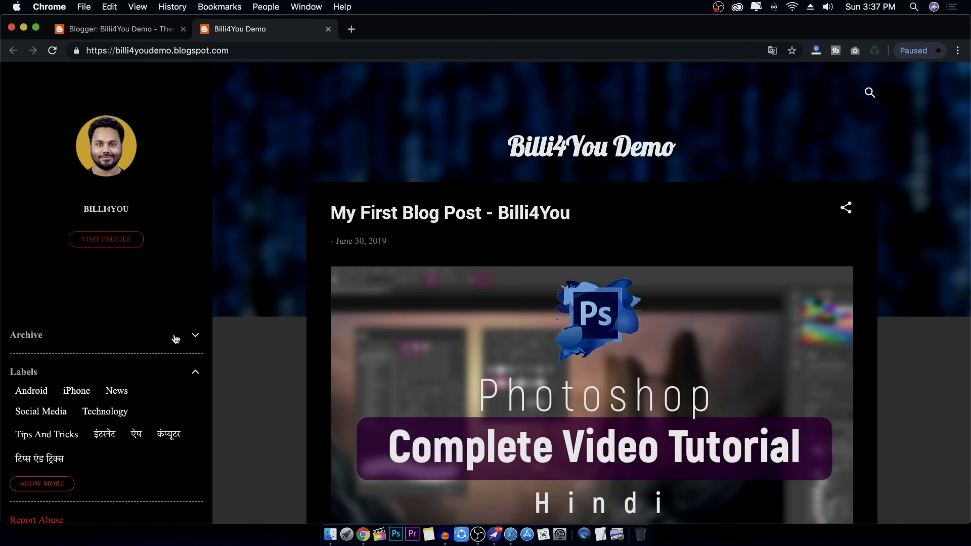
{"action": "left_click", "coordinate": [196, 373]}
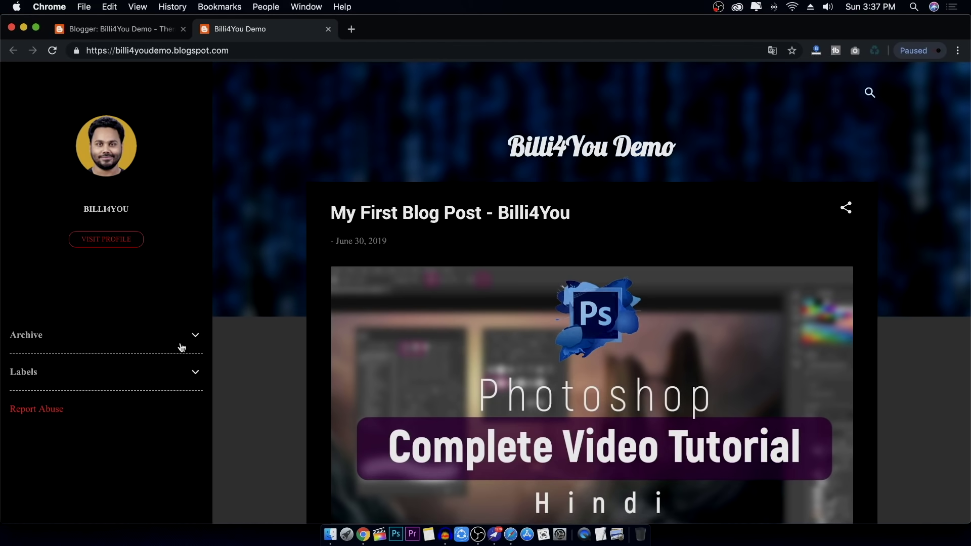
{"action": "scroll", "coordinate": [519, 372], "scroll_direction": "down", "scroll_amount": 20}
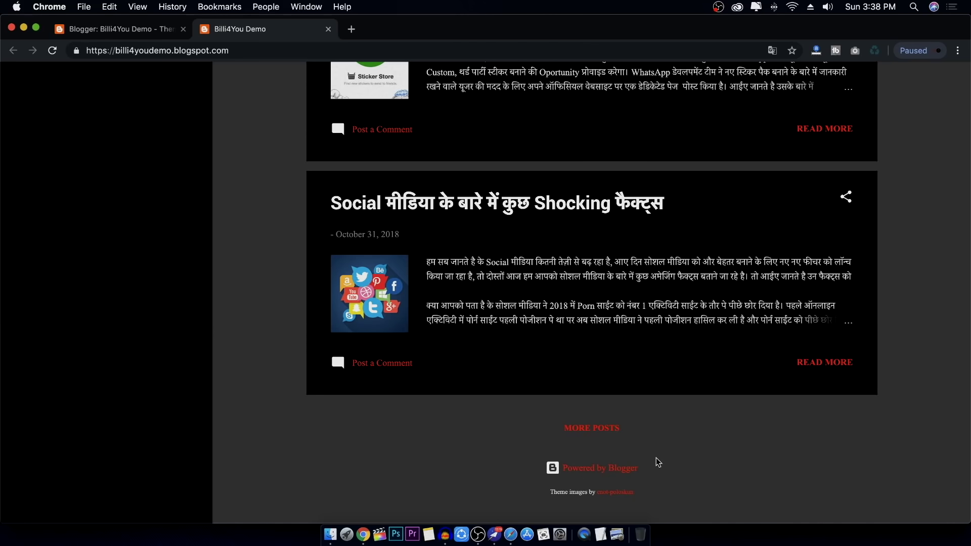
{"action": "scroll", "coordinate": [656, 458], "scroll_direction": "up", "scroll_amount": 20}
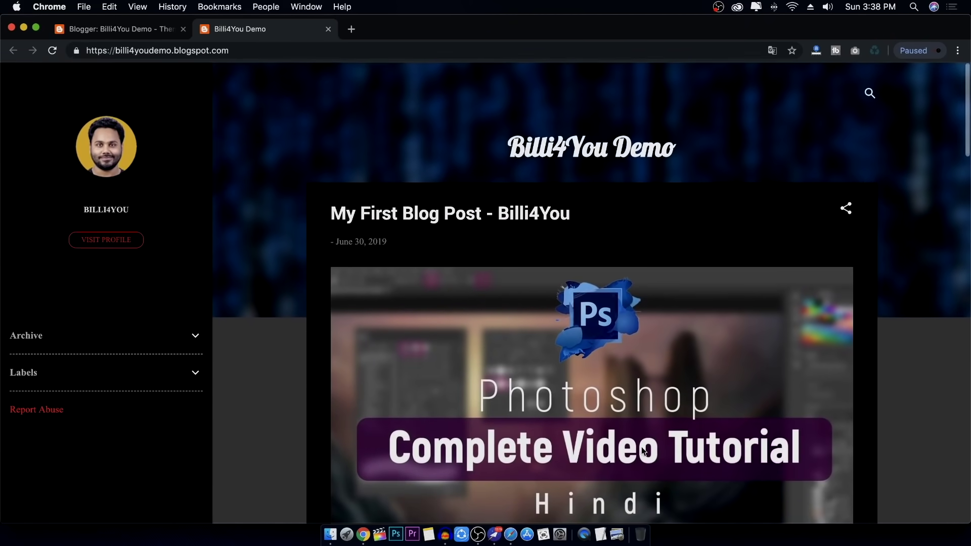
{"action": "scroll", "coordinate": [582, 197], "scroll_direction": "down", "scroll_amount": 1}
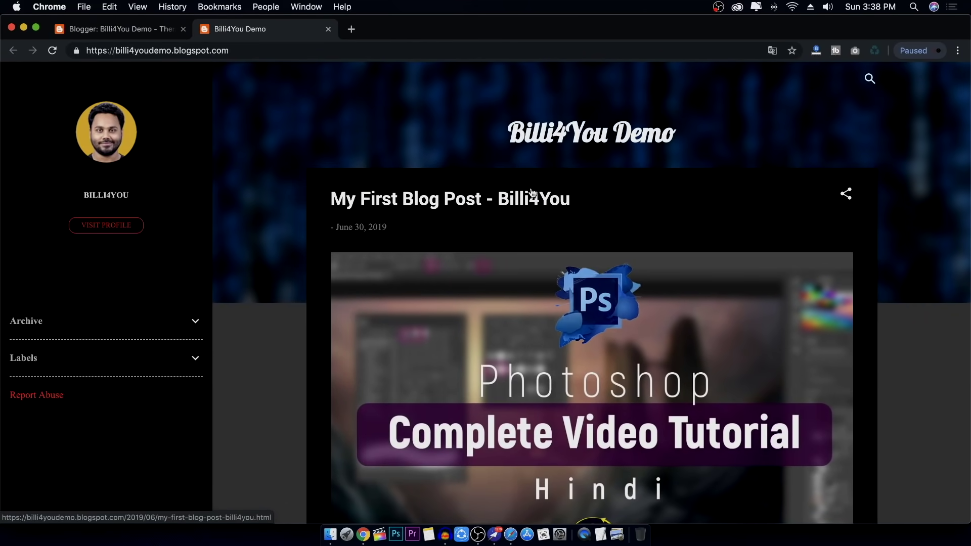
{"action": "left_click", "coordinate": [131, 35]}
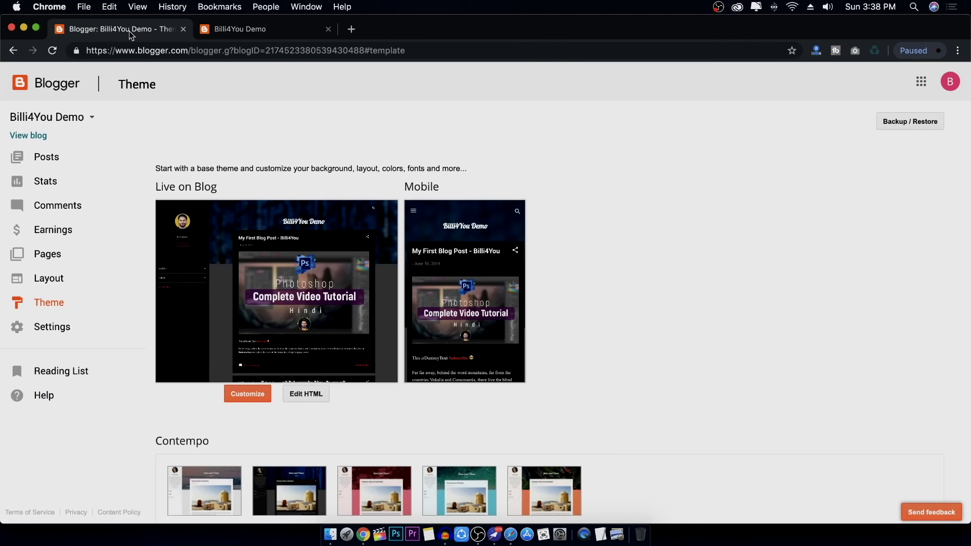
Open the Layout page and scroll through the blog's gadgets
{"action": "left_click", "coordinate": [59, 282]}
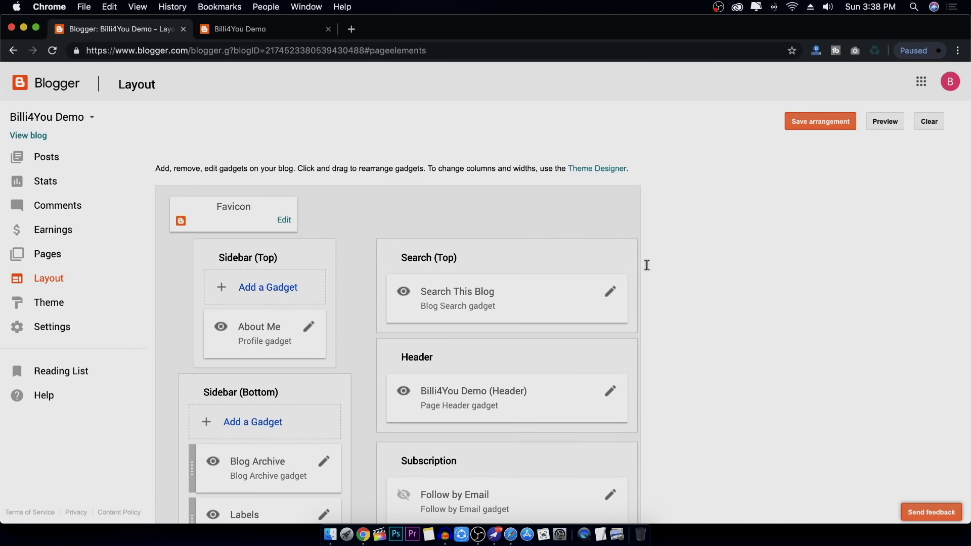
{"action": "scroll", "coordinate": [647, 265], "scroll_direction": "down", "scroll_amount": 15}
{"action": "scroll", "coordinate": [647, 265], "scroll_direction": "up", "scroll_amount": 15}
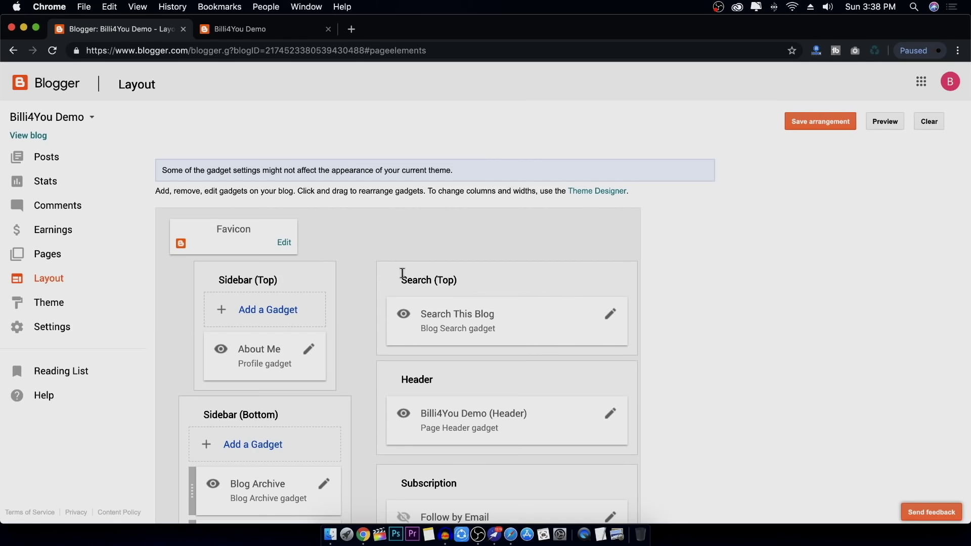
{"action": "scroll", "coordinate": [706, 390], "scroll_direction": "down", "scroll_amount": 15}
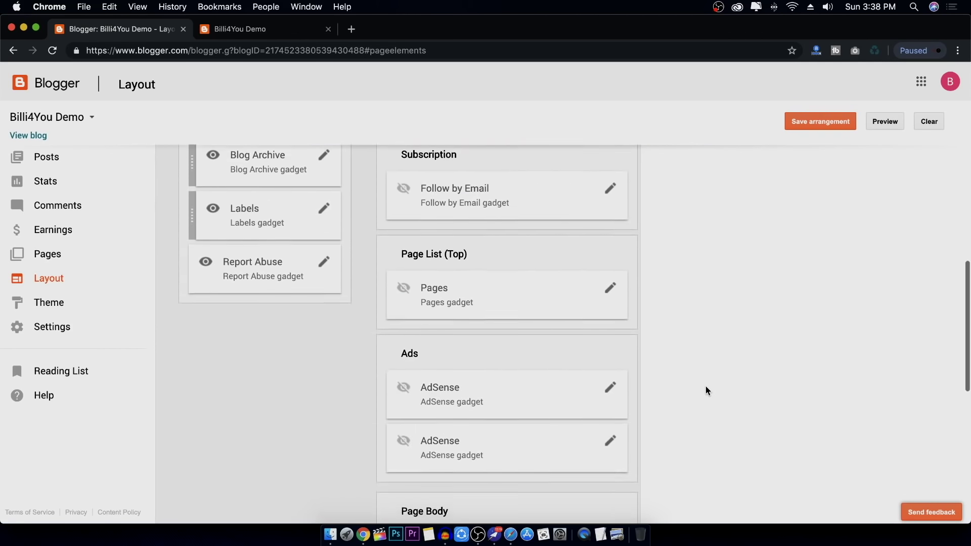
{"action": "scroll", "coordinate": [440, 448], "scroll_direction": "up", "scroll_amount": 15}
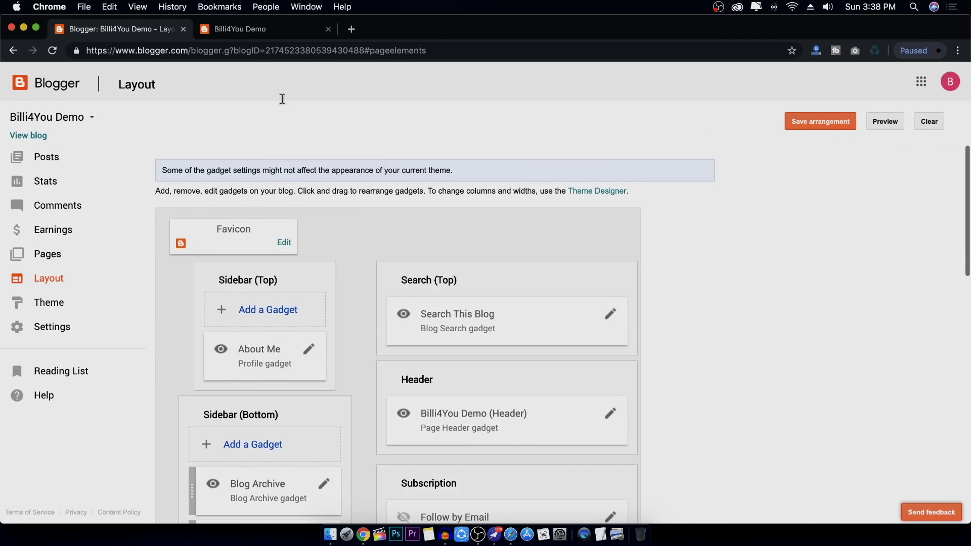
Scroll through the live blog, briefly revisit Layout, then end on the blog again
{"action": "left_click", "coordinate": [287, 31]}
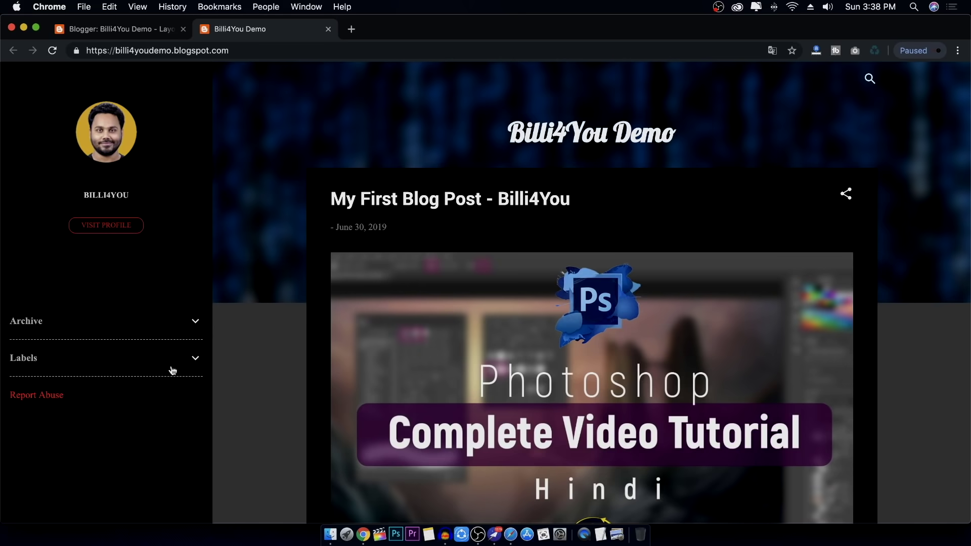
{"action": "scroll", "coordinate": [561, 337], "scroll_direction": "down", "scroll_amount": 20}
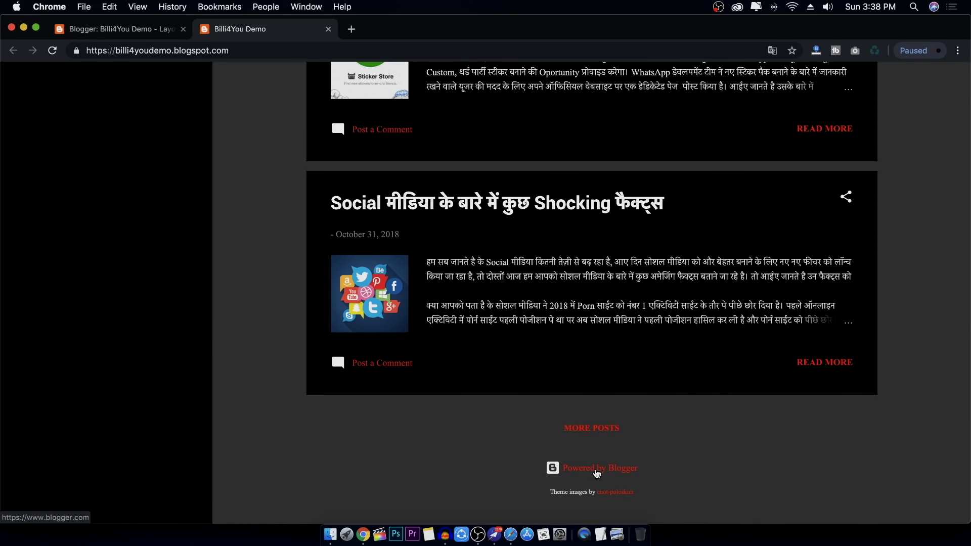
{"action": "scroll", "coordinate": [592, 470], "scroll_direction": "up", "scroll_amount": 20}
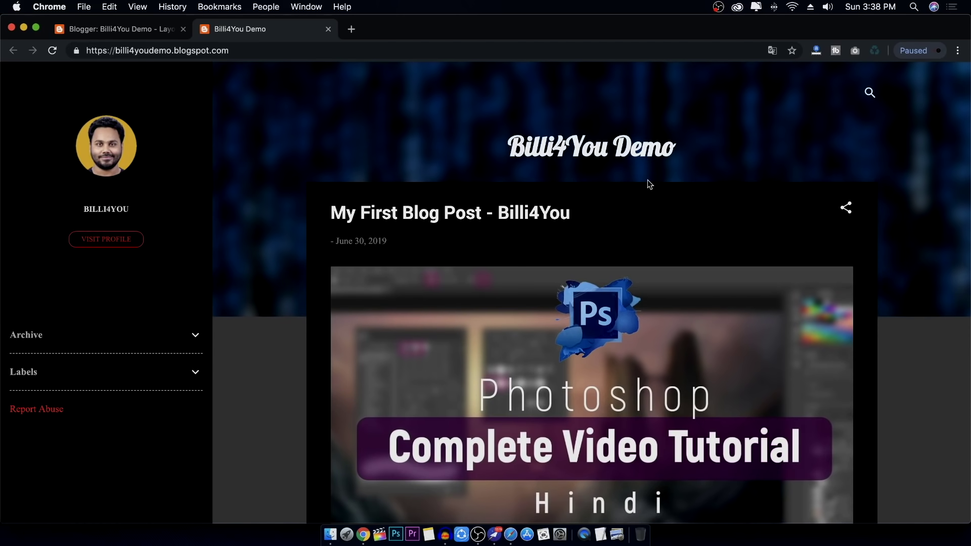
{"action": "left_click", "coordinate": [151, 29]}
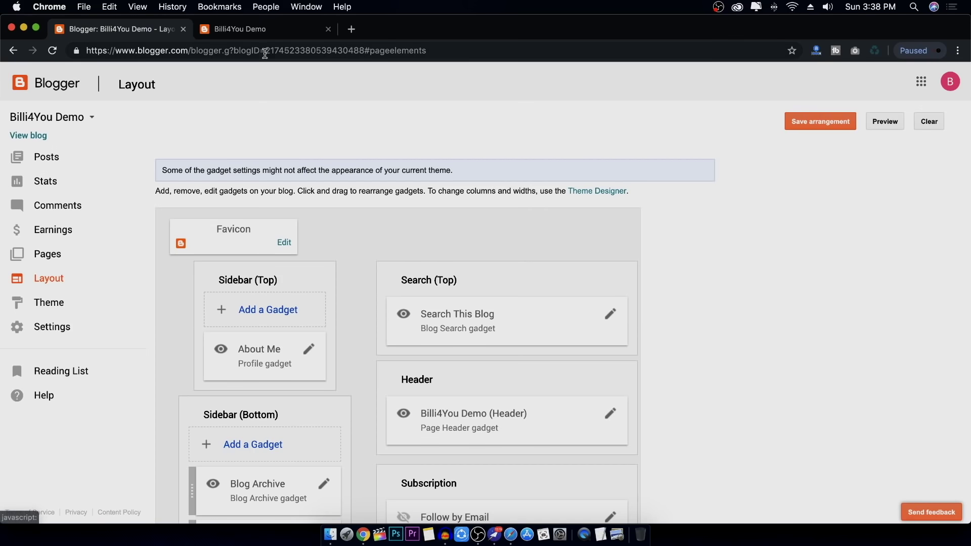
{"action": "left_click", "coordinate": [280, 32]}
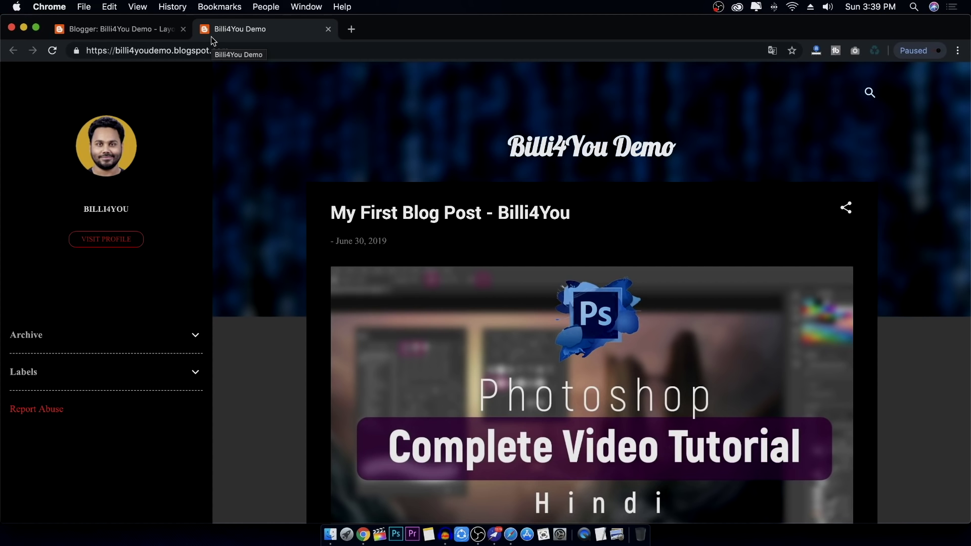
Upload the Billi4You-Logo image as the blog's favicon in the Favicon gadget
{"action": "left_click", "coordinate": [129, 30]}
{"action": "left_click", "coordinate": [285, 244]}
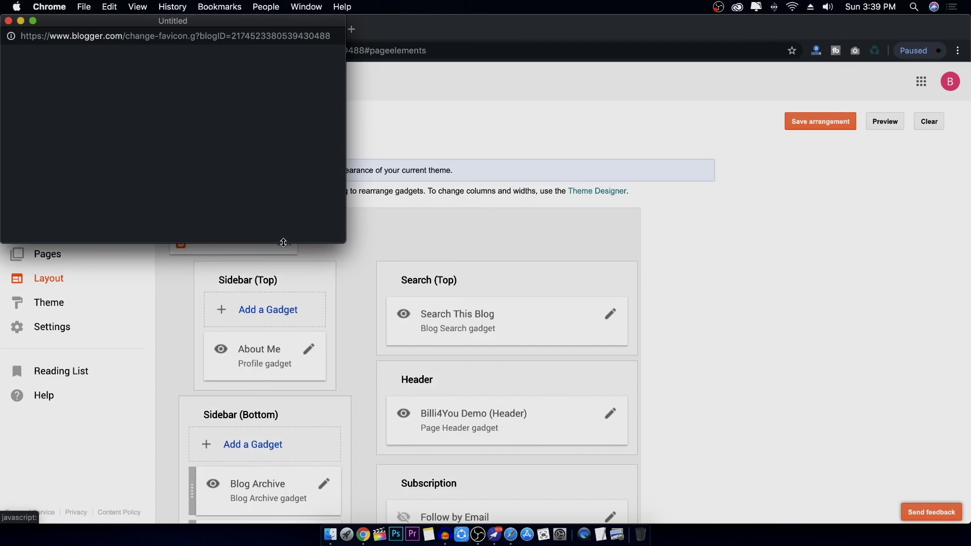
{"action": "left_click_drag", "start_coordinate": [186, 23], "coordinate": [498, 140]}
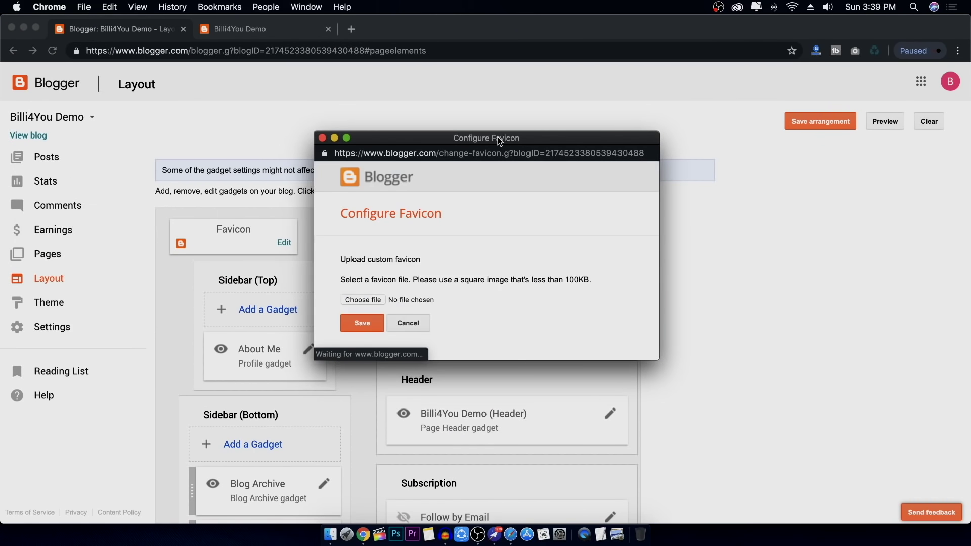
{"action": "left_click", "coordinate": [365, 301]}
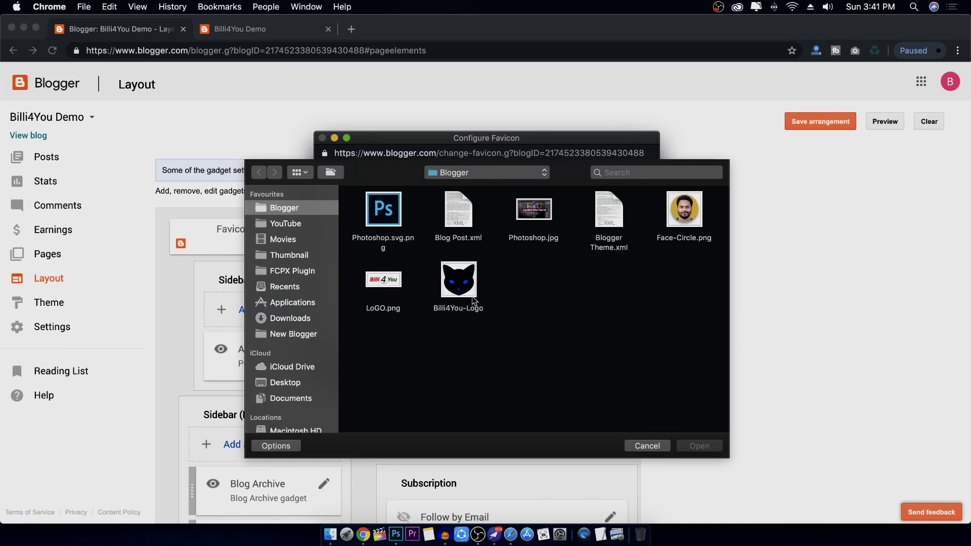
{"action": "left_click", "coordinate": [458, 284]}
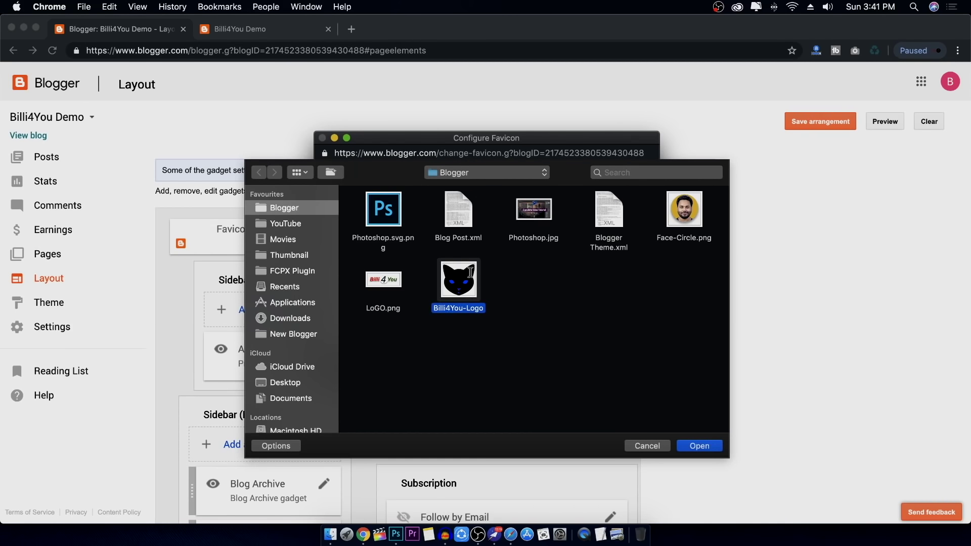
{"action": "left_click", "coordinate": [699, 446]}
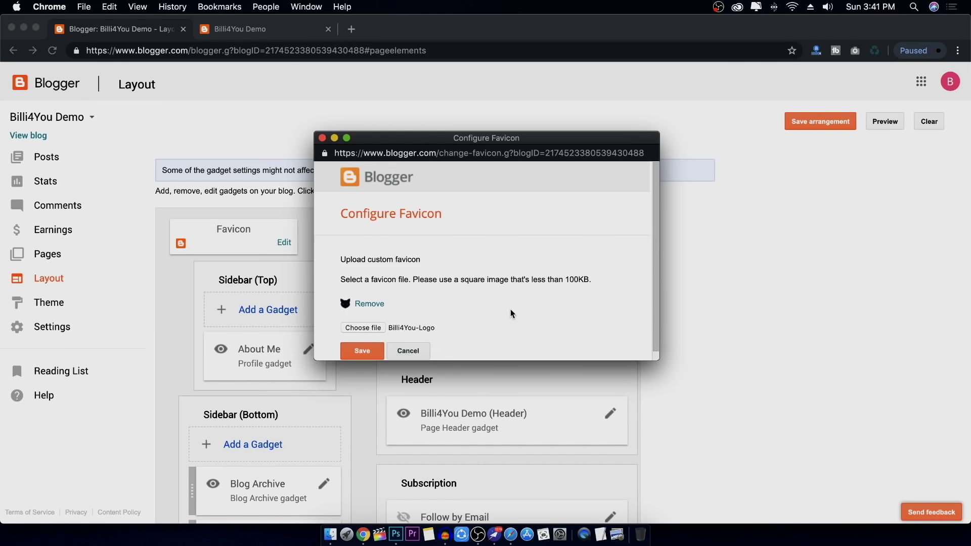
{"action": "left_click", "coordinate": [363, 352]}
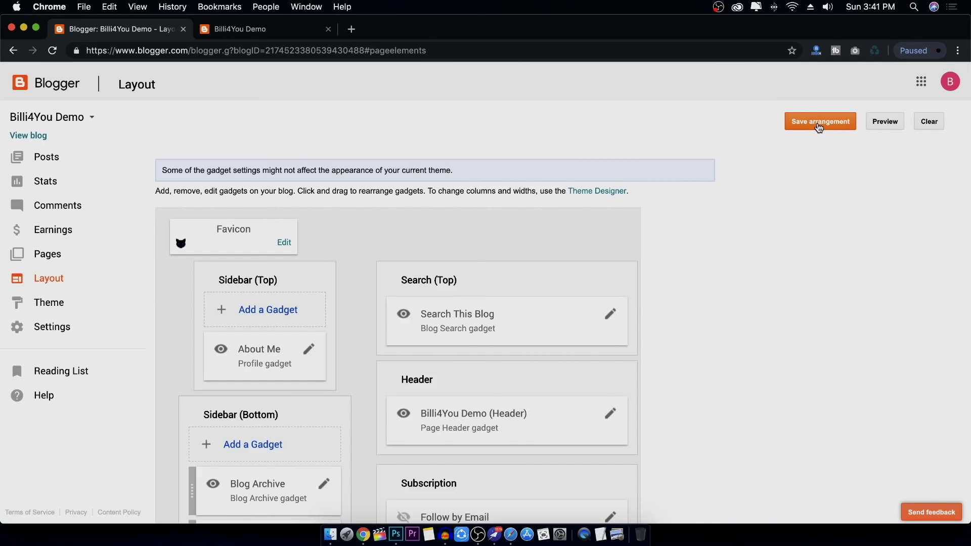
Save the layout arrangement and reload the live blog to check the new favicon
{"action": "left_click", "coordinate": [820, 127]}
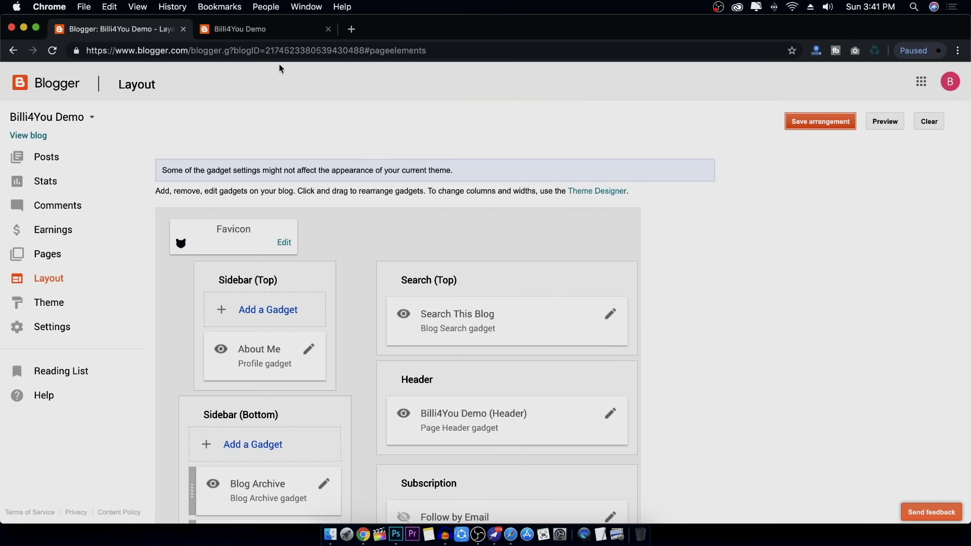
{"action": "left_click", "coordinate": [263, 31]}
{"action": "left_click", "coordinate": [52, 50]}
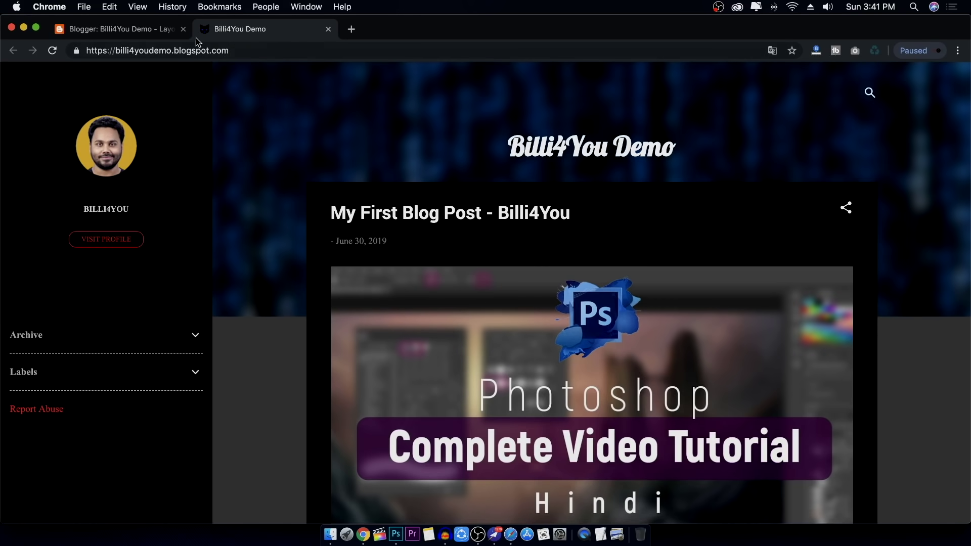
{"action": "left_click", "coordinate": [127, 31]}
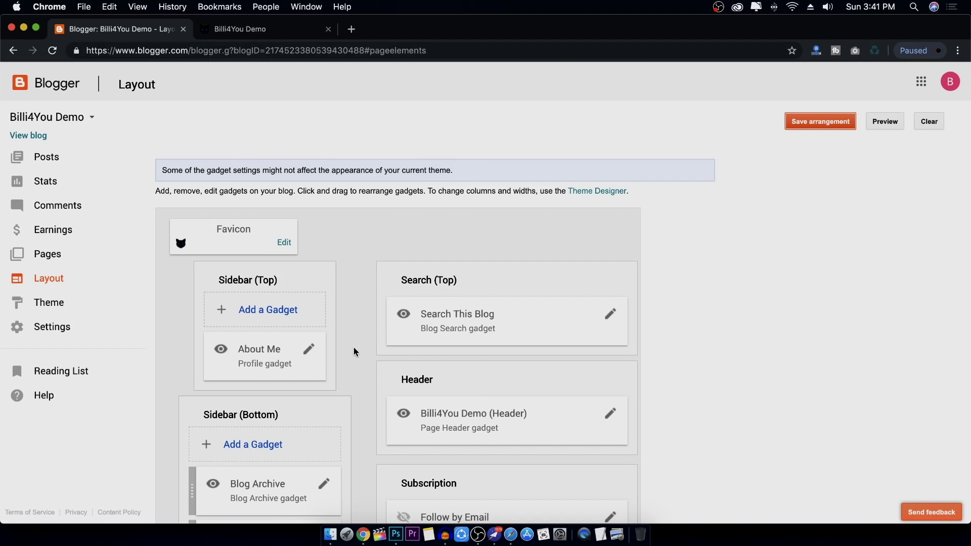
{"action": "scroll", "coordinate": [353, 347], "scroll_direction": "down", "scroll_amount": 2}
{"action": "scroll", "coordinate": [353, 347], "scroll_direction": "down", "scroll_amount": 1}
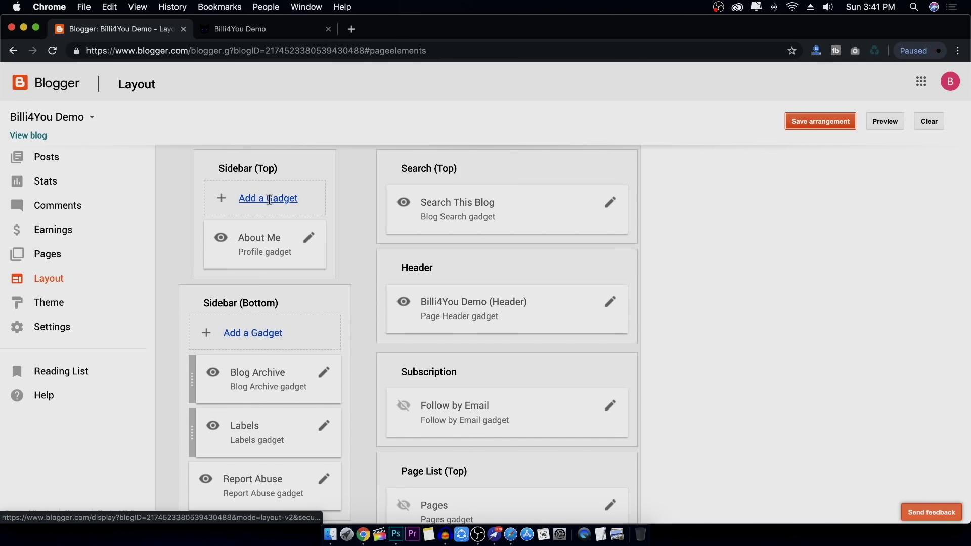
{"action": "scroll", "coordinate": [270, 197], "scroll_direction": "down", "scroll_amount": 1}
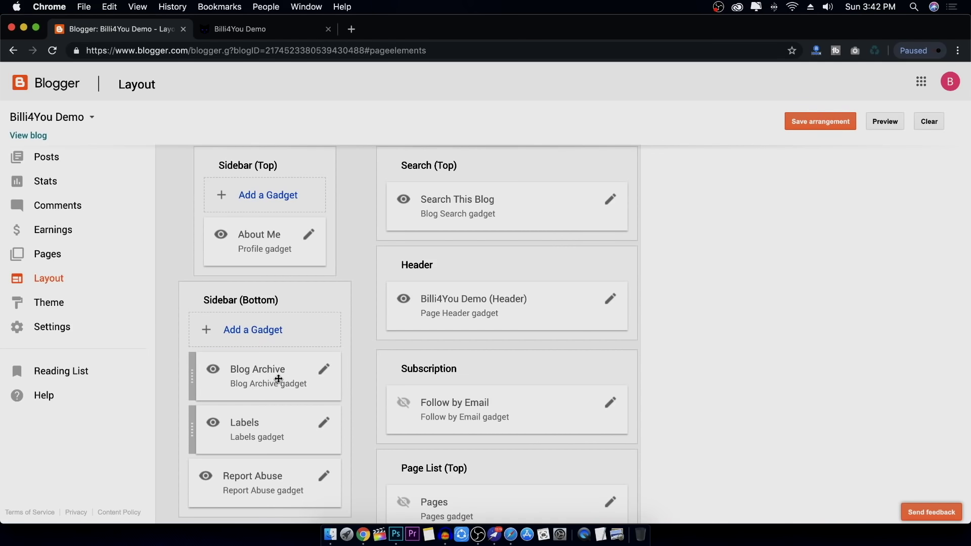
{"action": "mouse_move", "coordinate": [277, 378]}
{"action": "left_mouse_down"}
{"action": "mouse_move", "coordinate": [418, 335]}
{"action": "mouse_move", "coordinate": [444, 291]}
{"action": "mouse_move", "coordinate": [265, 375]}
{"action": "left_mouse_up"}
{"action": "scroll", "coordinate": [260, 271], "scroll_direction": "up", "scroll_amount": 1}
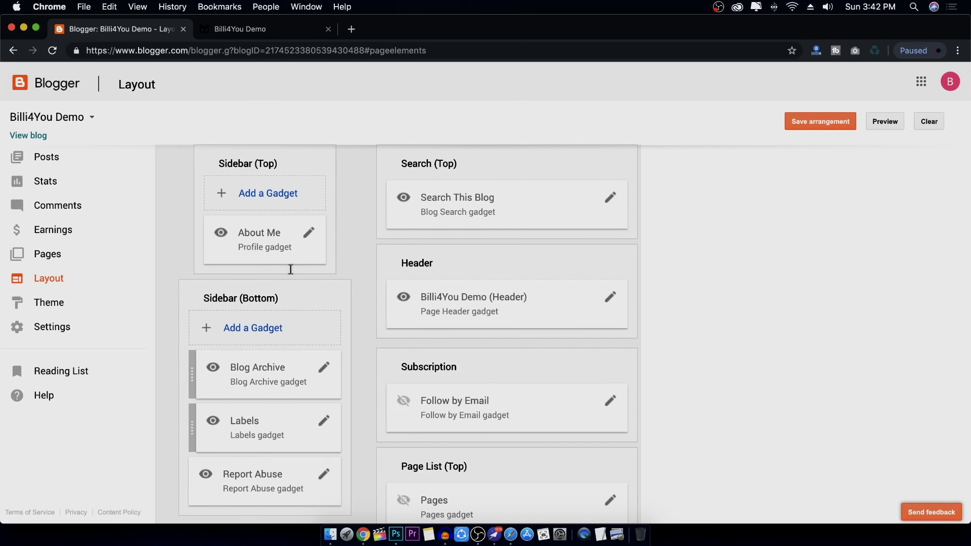
{"action": "scroll", "coordinate": [258, 238], "scroll_direction": "down", "scroll_amount": 1}
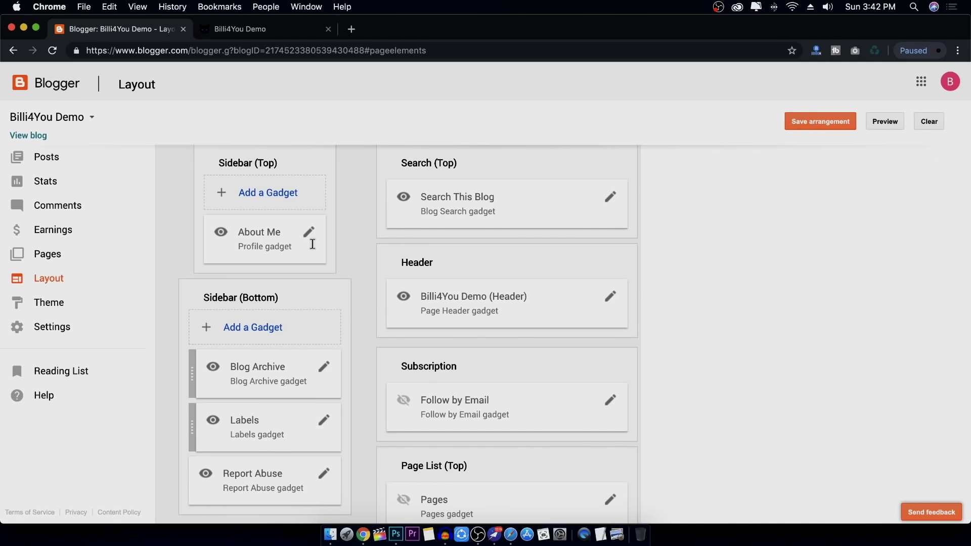
{"action": "scroll", "coordinate": [310, 240], "scroll_direction": "up", "scroll_amount": 1}
{"action": "scroll", "coordinate": [316, 242], "scroll_direction": "up", "scroll_amount": 2}
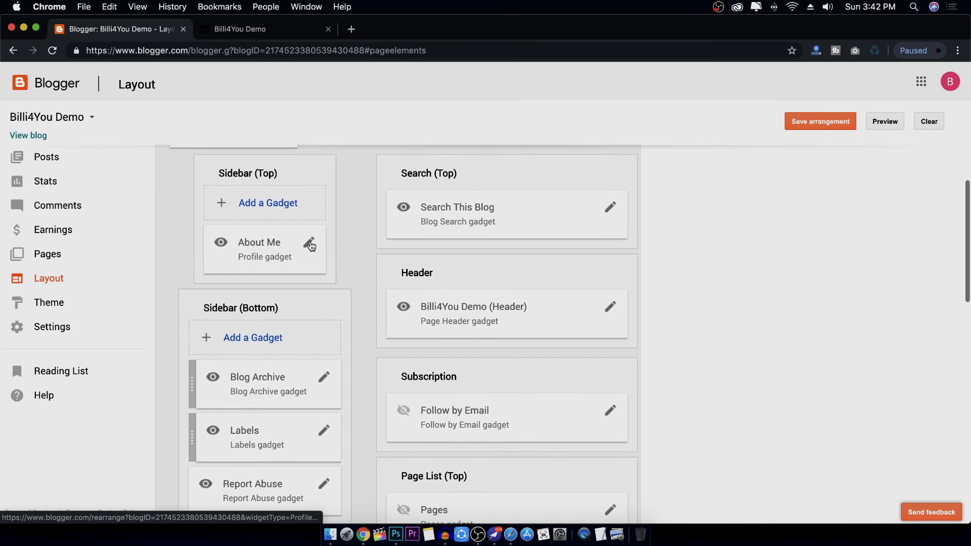
{"action": "left_click", "coordinate": [310, 246]}
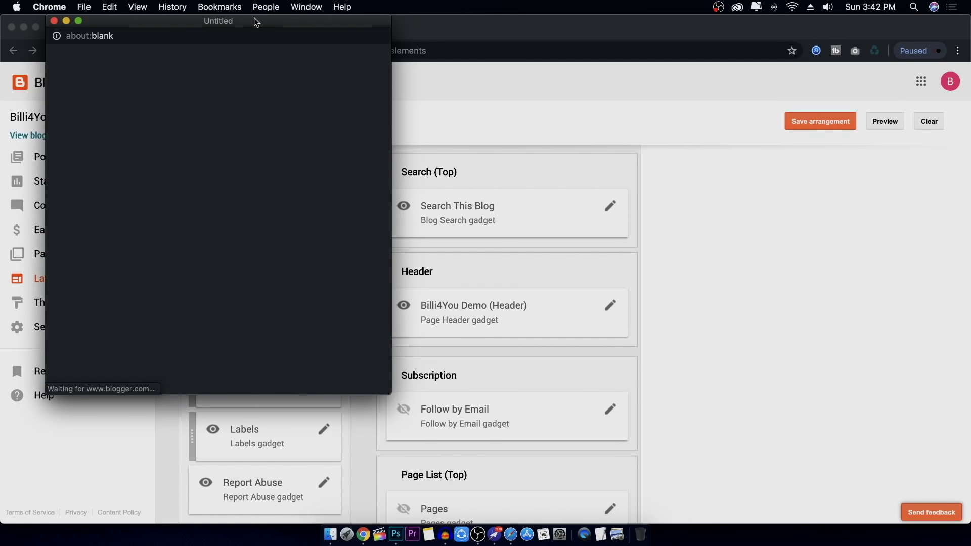
{"action": "mouse_move", "coordinate": [254, 17]}
{"action": "left_mouse_down"}
{"action": "mouse_move", "coordinate": [498, 79]}
{"action": "mouse_move", "coordinate": [493, 87]}
{"action": "left_mouse_up"}
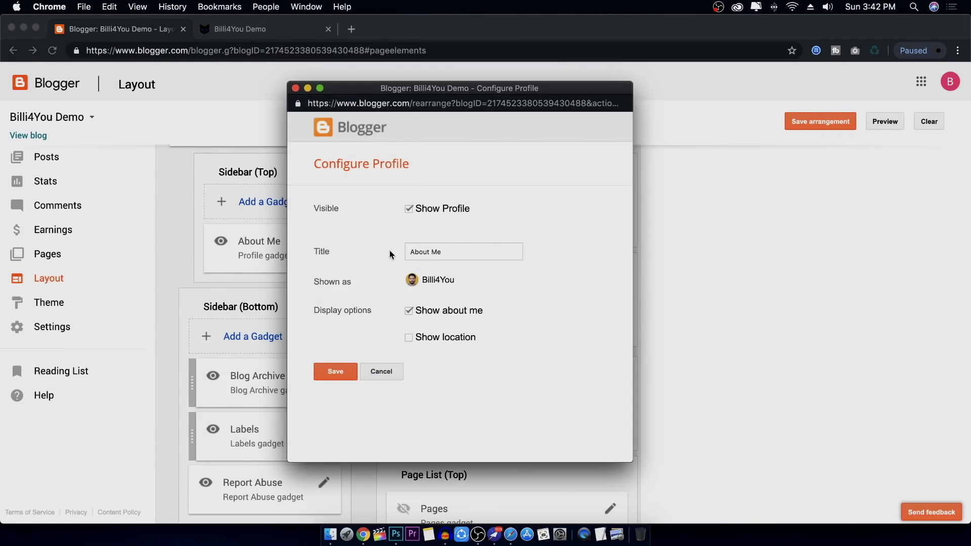
{"action": "left_click", "coordinate": [409, 209]}
{"action": "left_click", "coordinate": [390, 372]}
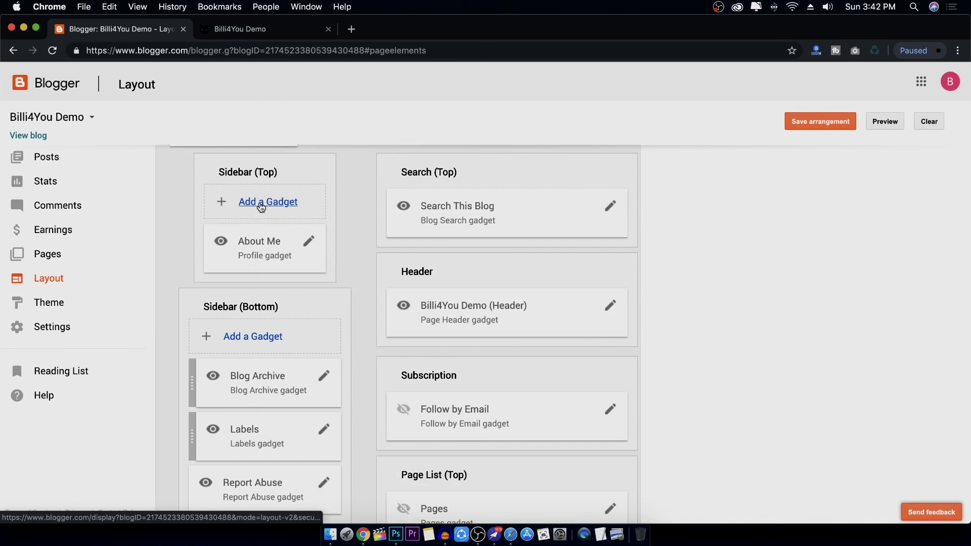
Move Blog Archive below Labels, uncheck Show Report Abuse, and save the gadget arrangement
{"action": "scroll", "coordinate": [356, 293], "scroll_direction": "down", "scroll_amount": 5}
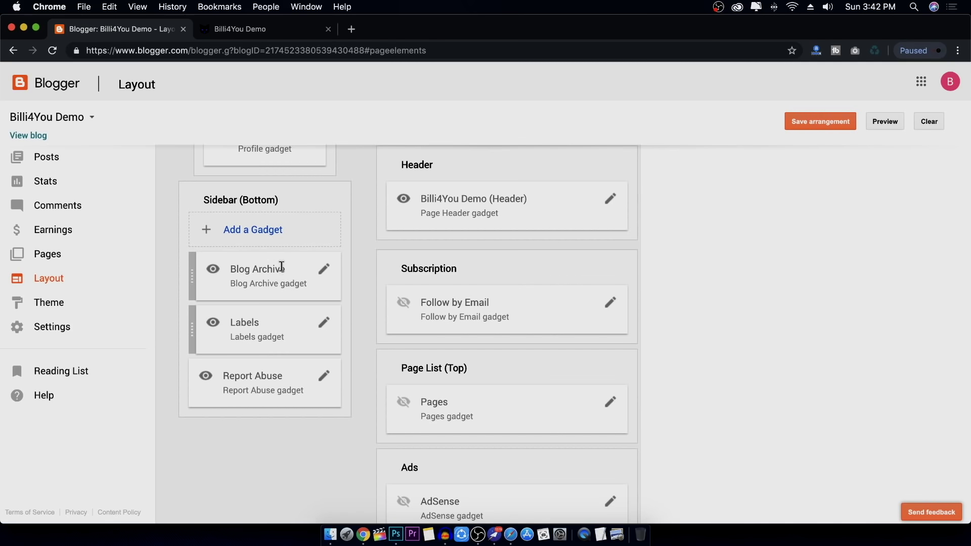
{"action": "left_click_drag", "start_coordinate": [282, 267], "coordinate": [285, 329]}
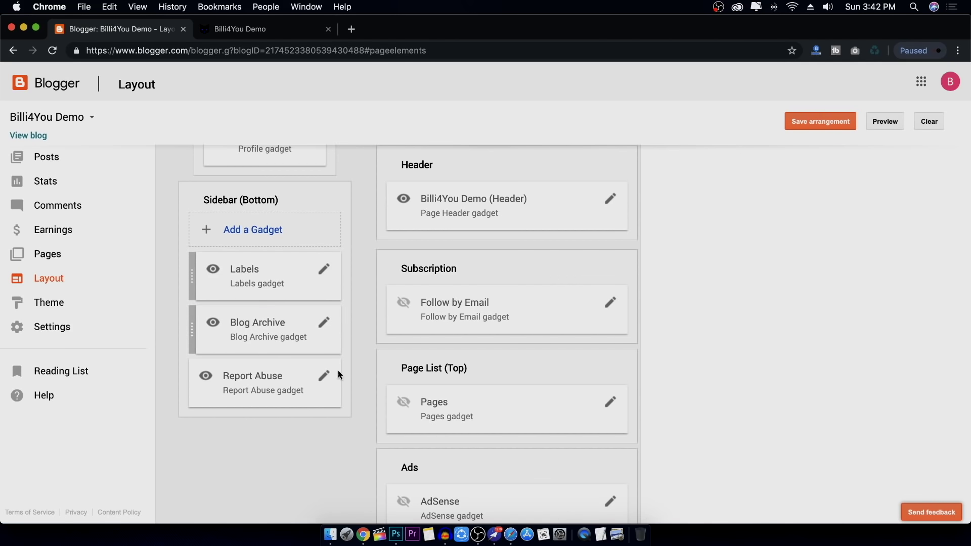
{"action": "left_click", "coordinate": [323, 376]}
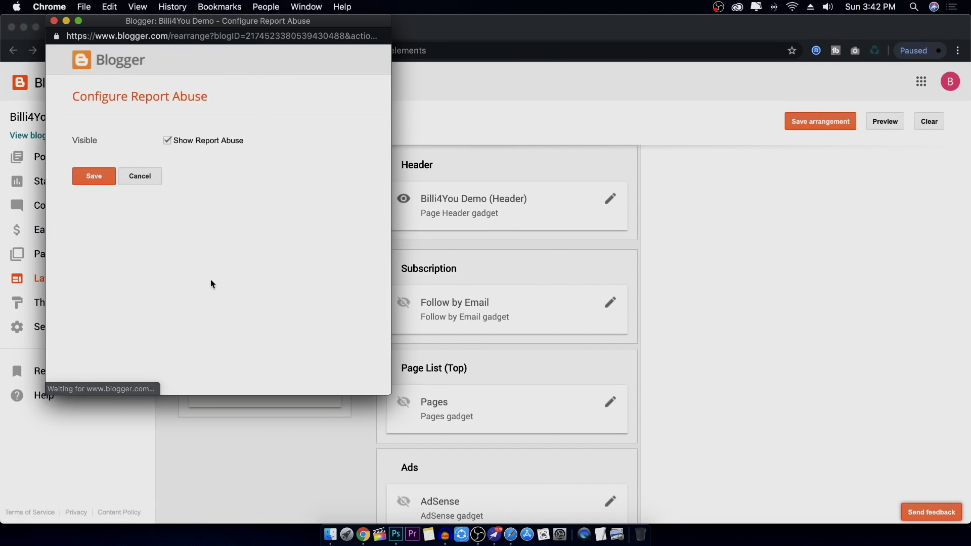
{"action": "left_click_drag", "start_coordinate": [238, 22], "coordinate": [540, 91]}
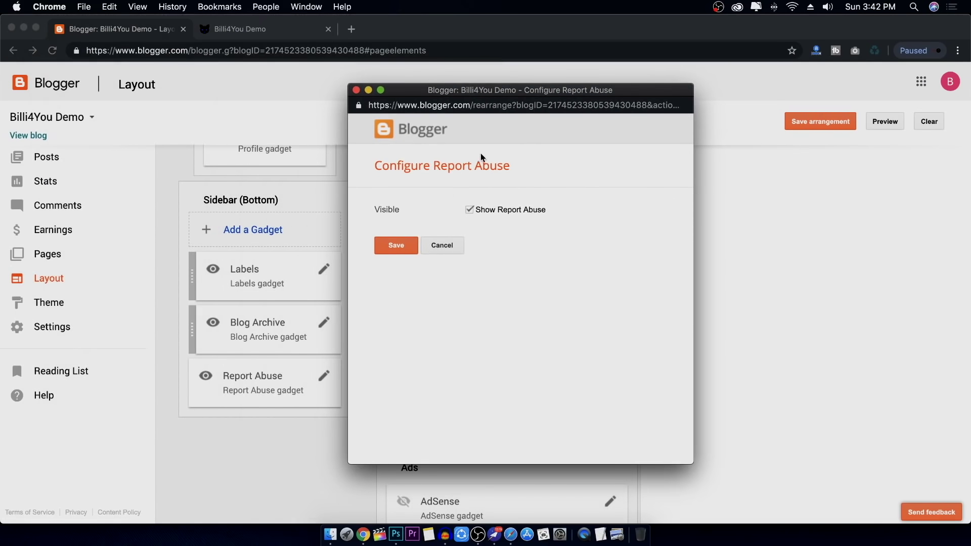
{"action": "left_click", "coordinate": [469, 211]}
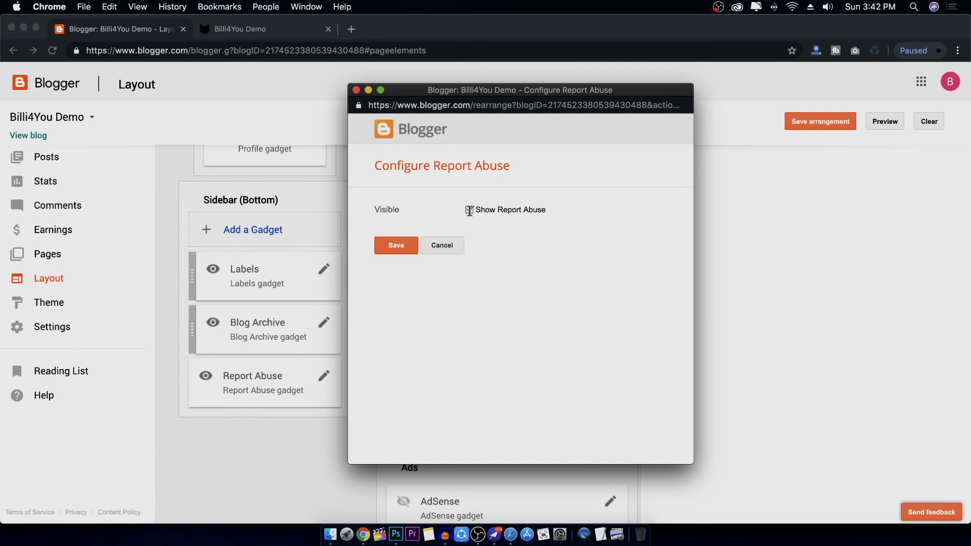
{"action": "left_click", "coordinate": [402, 246]}
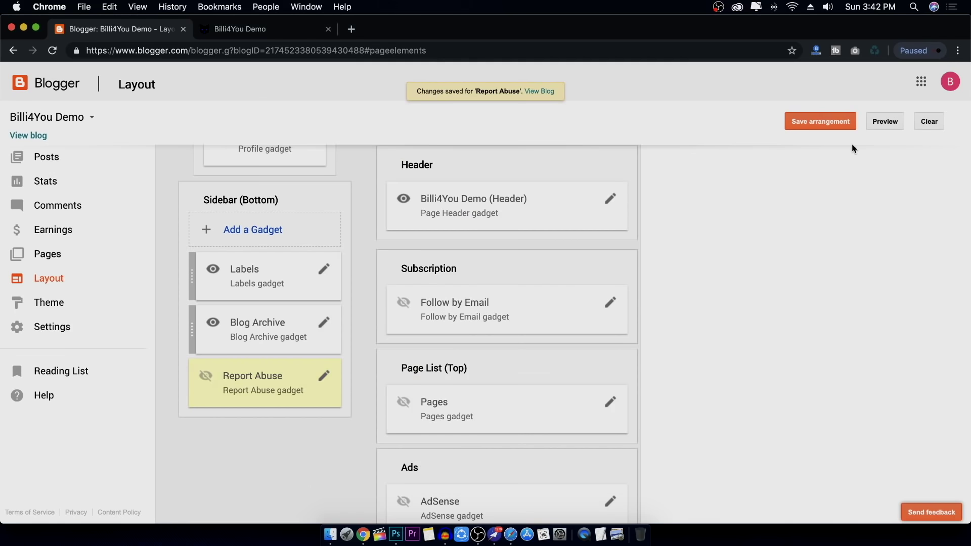
{"action": "left_click", "coordinate": [825, 123]}
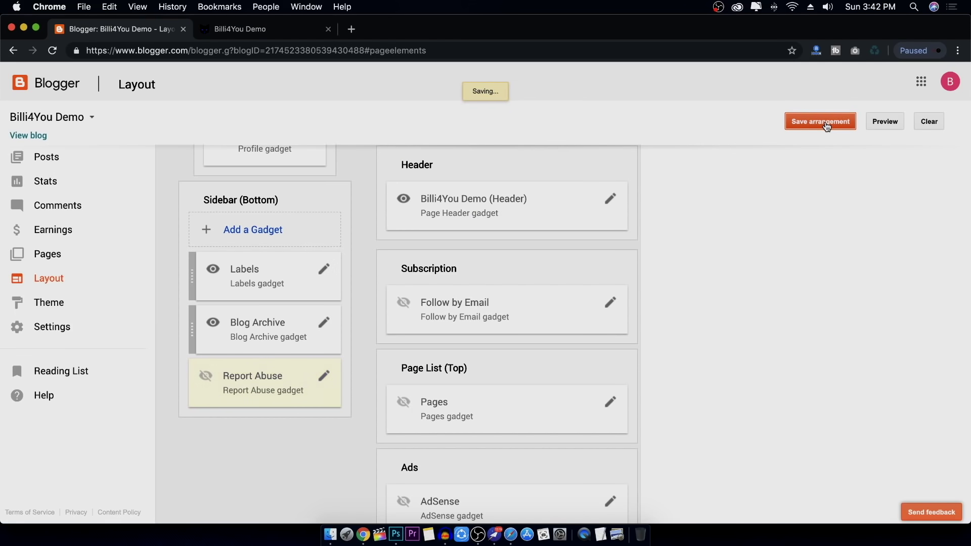
{"action": "left_click", "coordinate": [286, 29]}
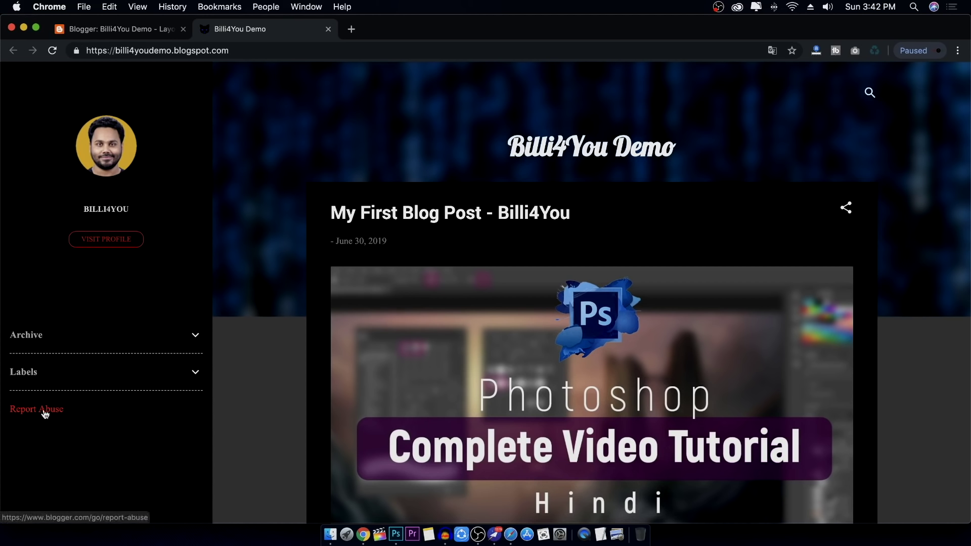
Reload the live blog and toggle Labels then Archive to confirm their new order
{"action": "left_click", "coordinate": [52, 50]}
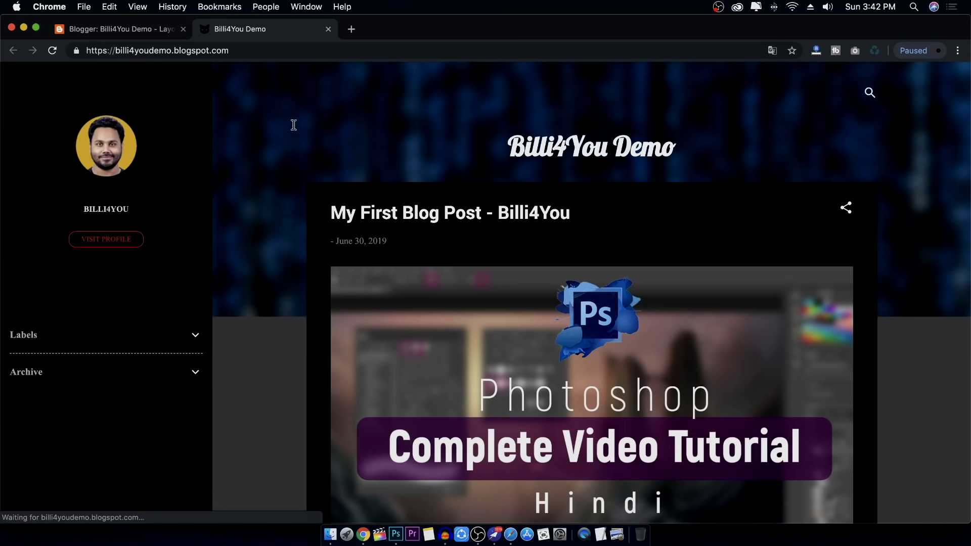
{"action": "left_click", "coordinate": [196, 337]}
{"action": "left_click", "coordinate": [197, 337]}
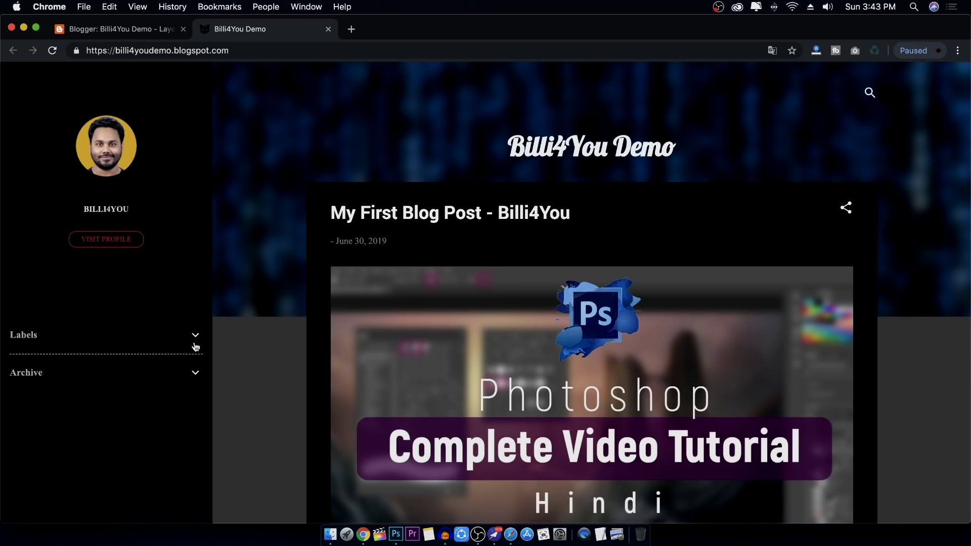
{"action": "left_click", "coordinate": [193, 372]}
{"action": "left_click", "coordinate": [192, 371]}
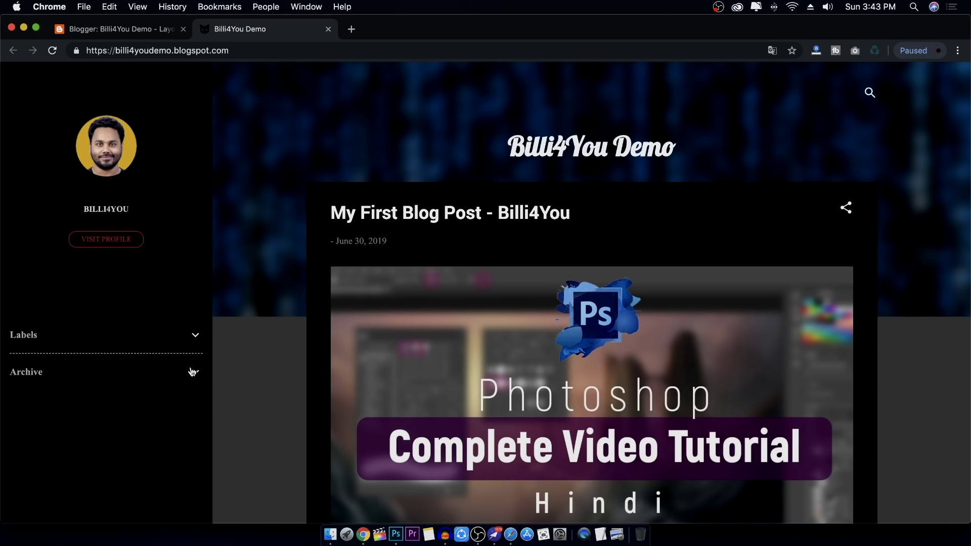
Go back to the Layout page, glance at the blog once more, and return to Layout
{"action": "left_click", "coordinate": [163, 31]}
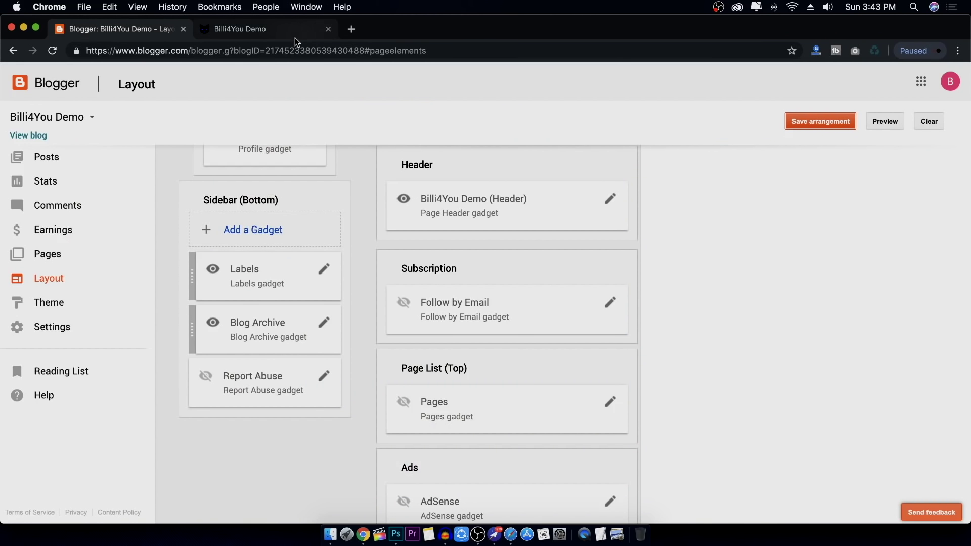
{"action": "scroll", "coordinate": [606, 251], "scroll_direction": "up", "scroll_amount": 5}
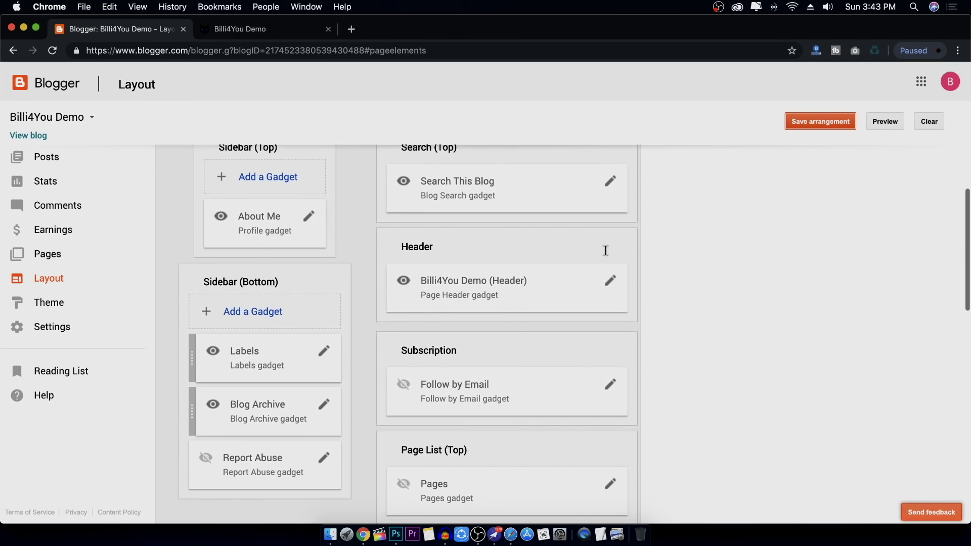
{"action": "scroll", "coordinate": [606, 251], "scroll_direction": "down", "scroll_amount": 10}
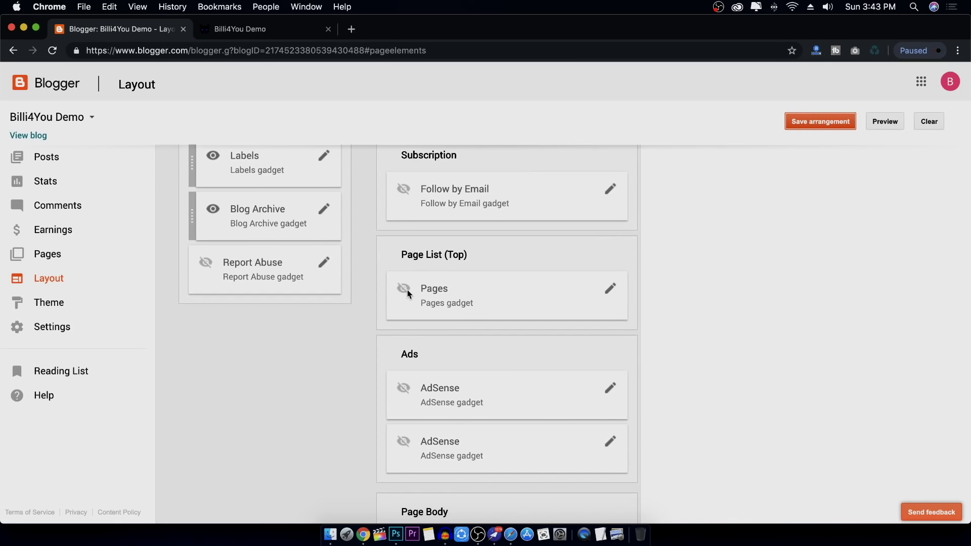
{"action": "left_click", "coordinate": [293, 30]}
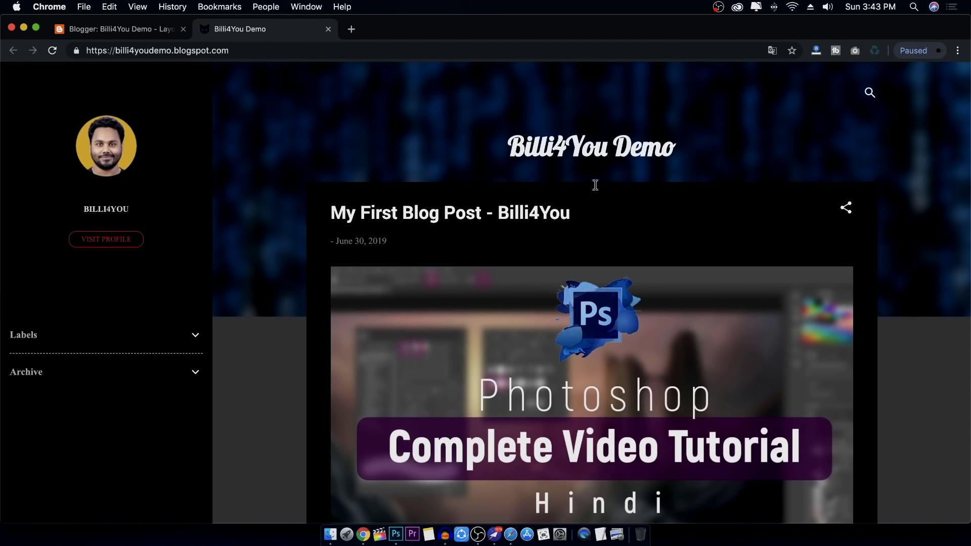
{"action": "left_click", "coordinate": [136, 30]}
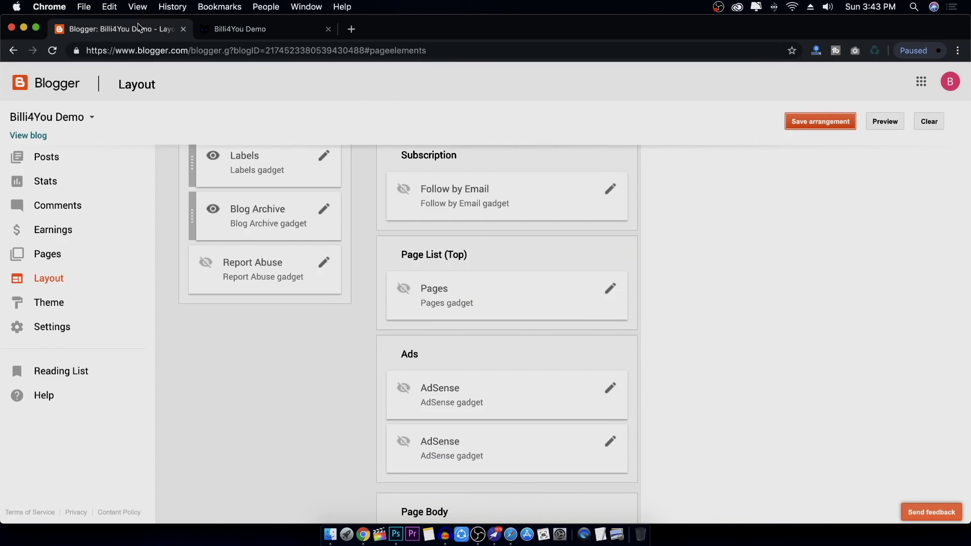
In the Pages gadget's Configure Page List, tick About Us so it follows Home
{"action": "left_click", "coordinate": [611, 288]}
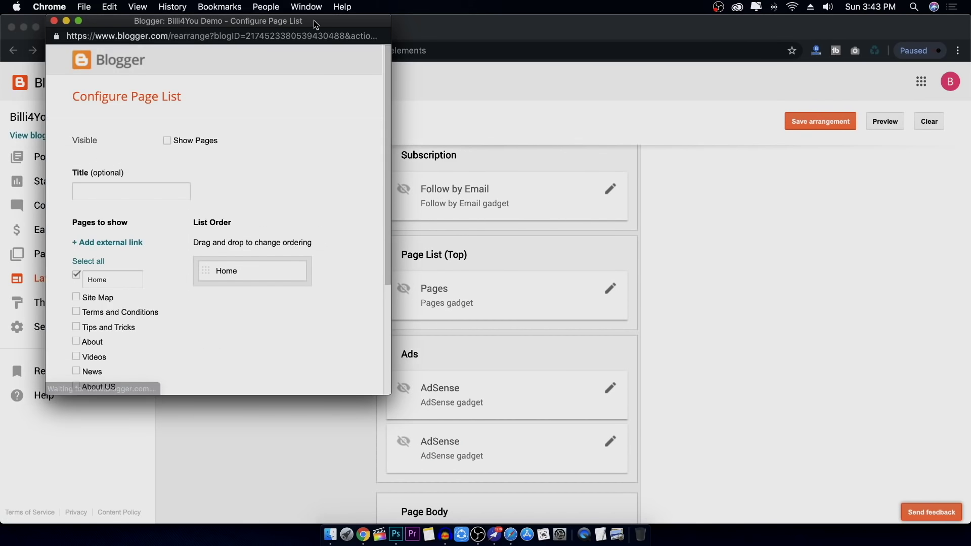
{"action": "left_click_drag", "start_coordinate": [314, 20], "coordinate": [579, 65]}
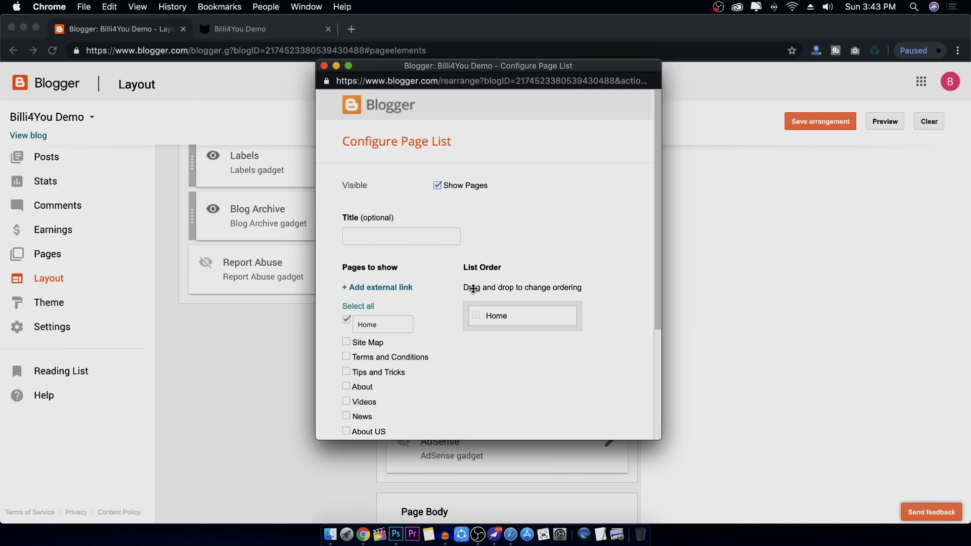
{"action": "scroll", "coordinate": [481, 263], "scroll_direction": "down", "scroll_amount": 3}
{"action": "scroll", "coordinate": [519, 243], "scroll_direction": "down", "scroll_amount": 1}
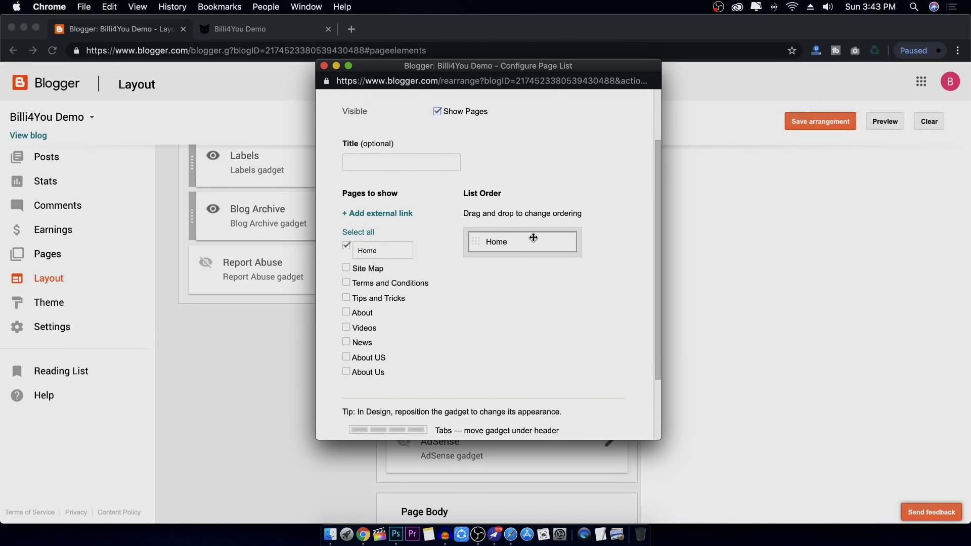
{"action": "scroll", "coordinate": [350, 320], "scroll_direction": "down", "scroll_amount": 1}
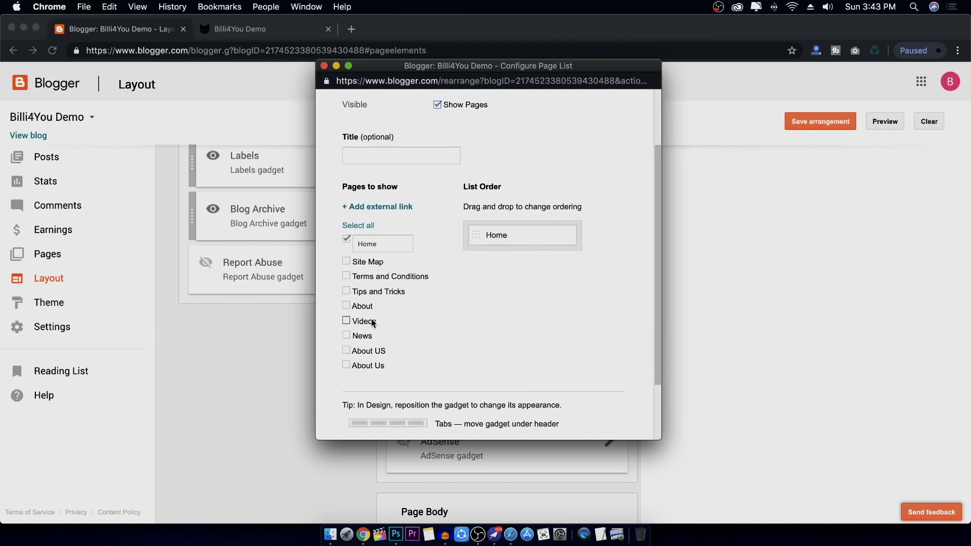
{"action": "scroll", "coordinate": [349, 298], "scroll_direction": "down", "scroll_amount": 1}
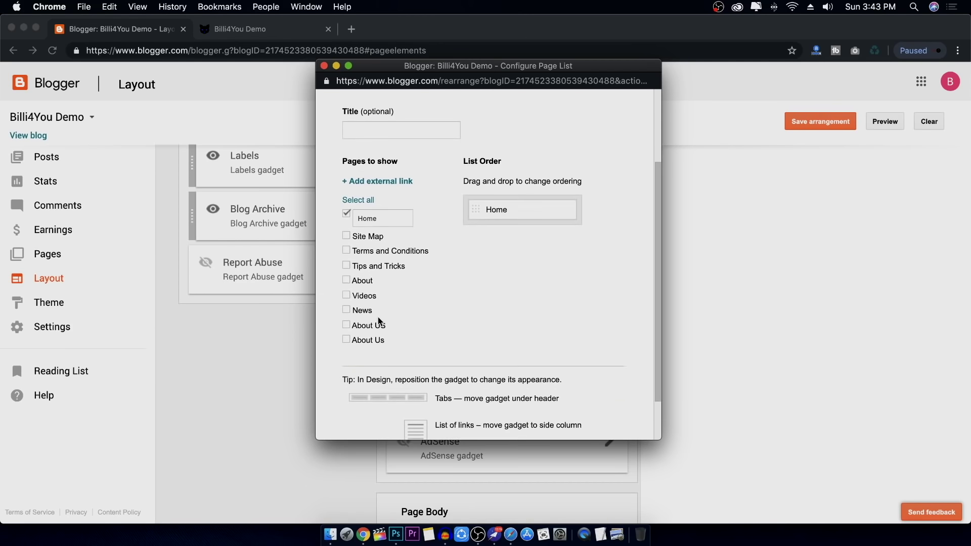
{"action": "left_click", "coordinate": [346, 339]}
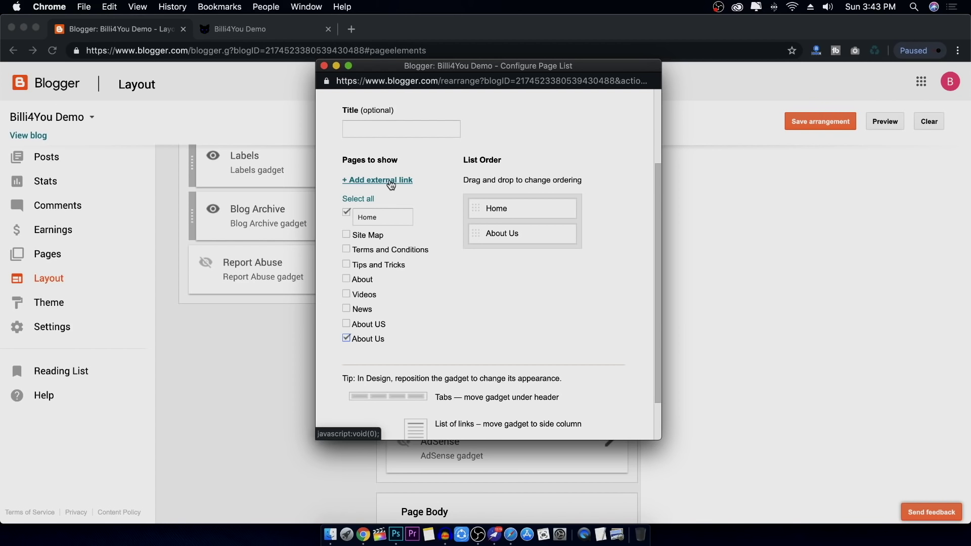
On the live blog, expand Labels and open the Technology label's posts
{"action": "left_click", "coordinate": [279, 29]}
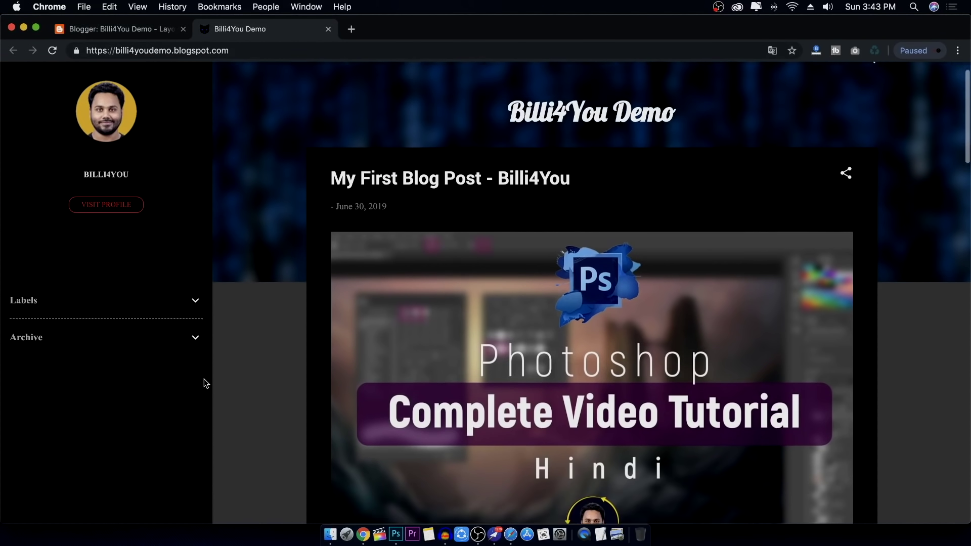
{"action": "scroll", "coordinate": [206, 383], "scroll_direction": "down", "scroll_amount": 1}
{"action": "left_click", "coordinate": [196, 275]}
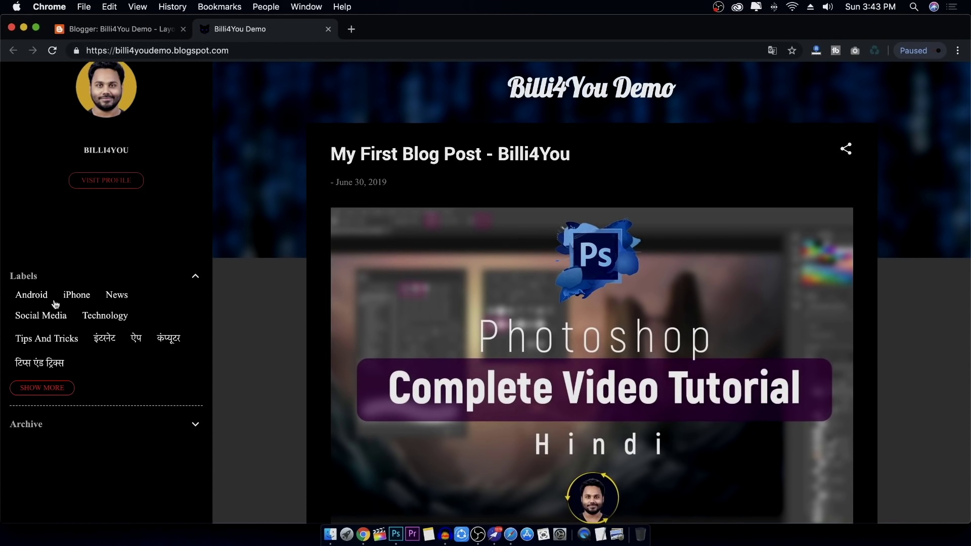
{"action": "left_click", "coordinate": [116, 318]}
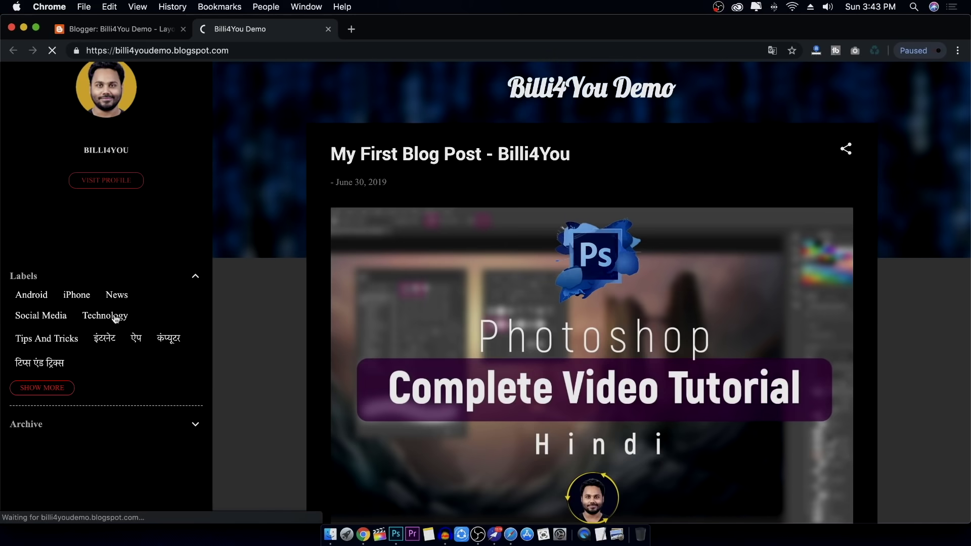
{"action": "scroll", "coordinate": [569, 327], "scroll_direction": "down", "scroll_amount": 6}
{"action": "scroll", "coordinate": [569, 326], "scroll_direction": "up", "scroll_amount": 6}
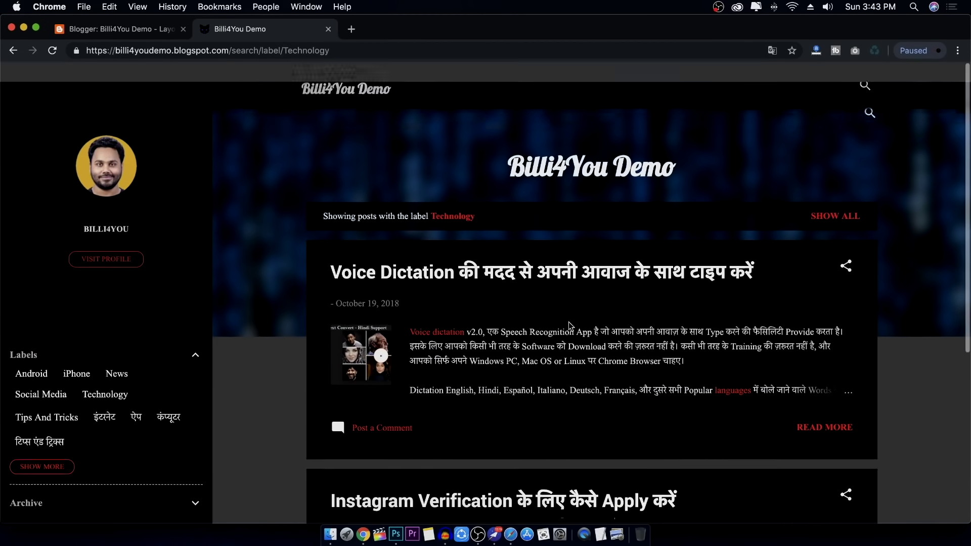
Copy the Technology label page's URL from the address bar and return to Layout
{"action": "left_click", "coordinate": [253, 50]}
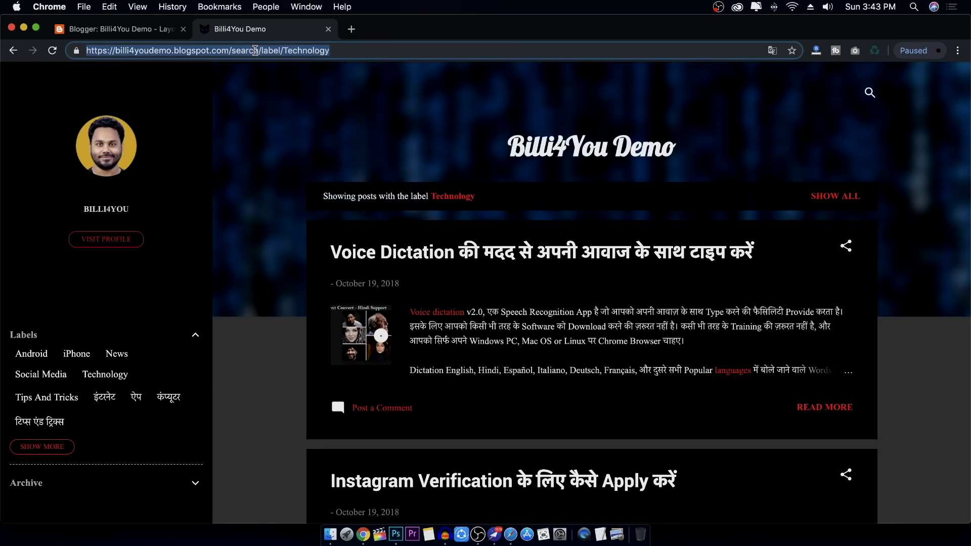
{"action": "right_click", "coordinate": [256, 50]}
{"action": "left_click", "coordinate": [294, 123]}
{"action": "left_click", "coordinate": [145, 29]}
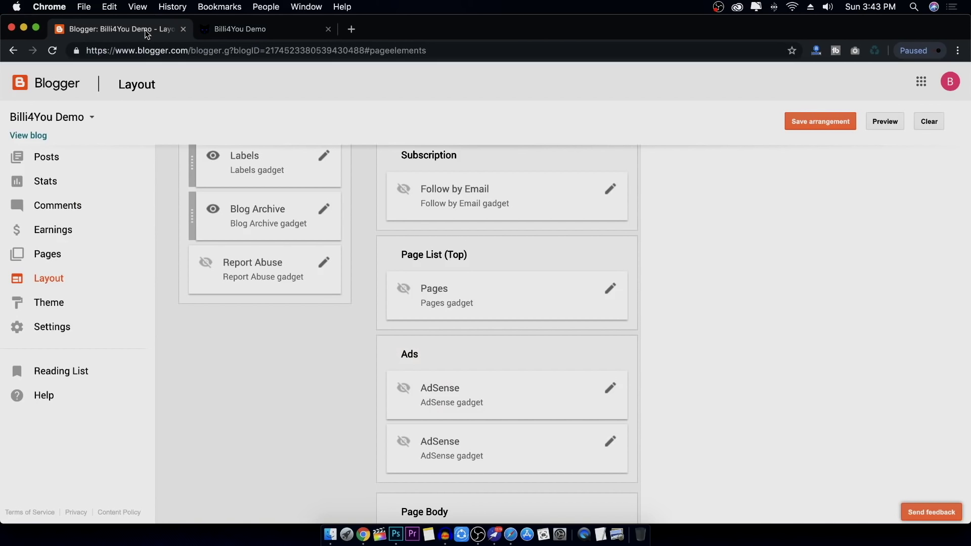
Add a Technology external link to the Pages gadget using the copied label URL
{"action": "left_click", "coordinate": [611, 289]}
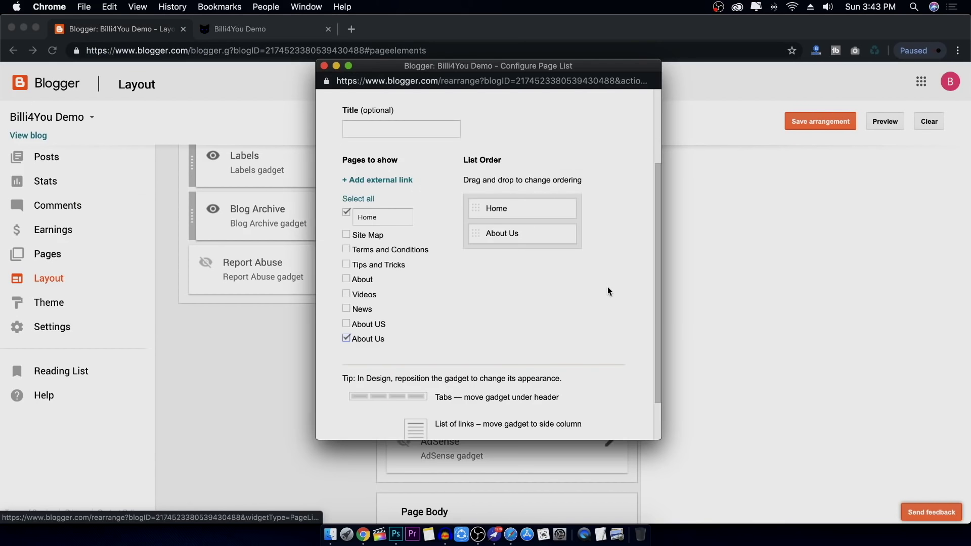
{"action": "left_click", "coordinate": [400, 179]}
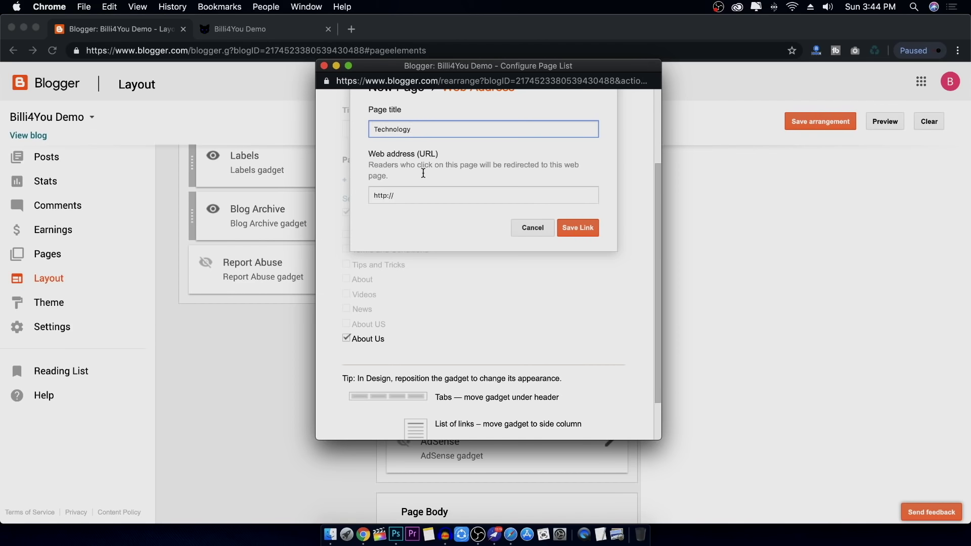
{"action": "triple_click", "coordinate": [434, 197]}
{"action": "key", "text": "super+v"}
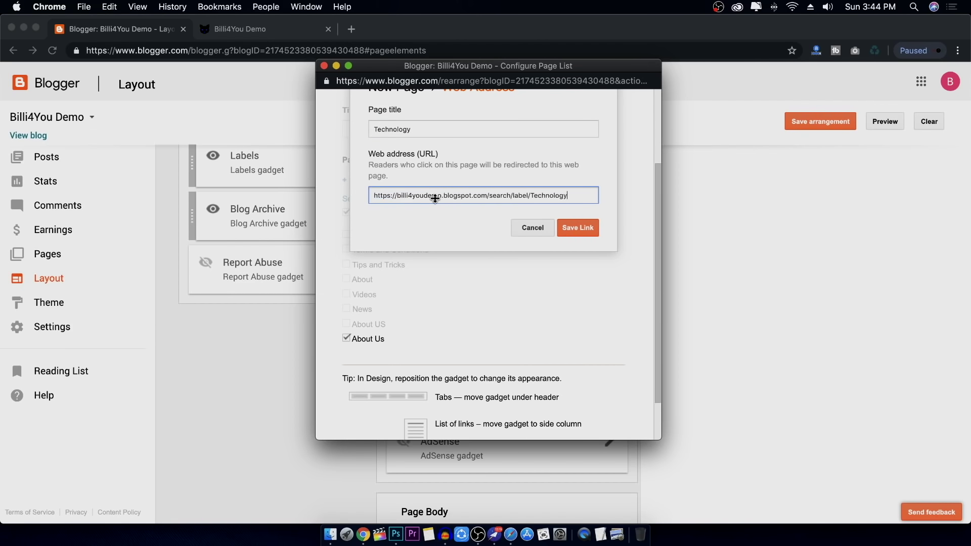
{"action": "left_click", "coordinate": [592, 234]}
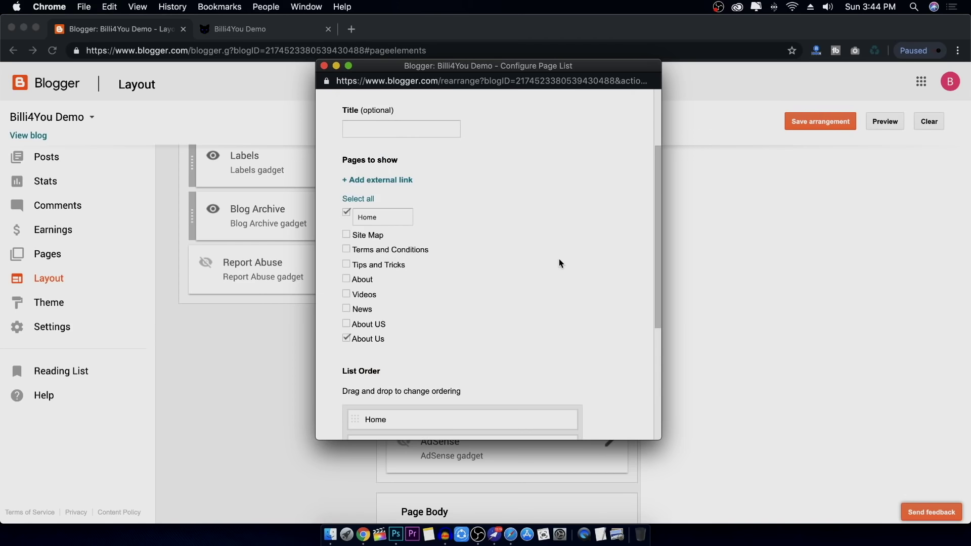
Order the list as Home, Technology, About Us and save the page list and arrangement
{"action": "scroll", "coordinate": [531, 278], "scroll_direction": "down", "scroll_amount": 5}
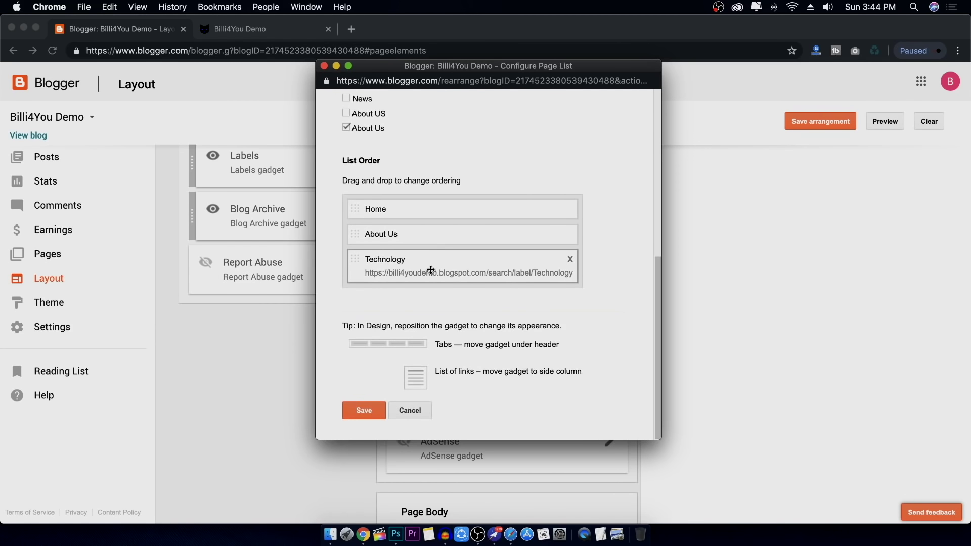
{"action": "left_click_drag", "start_coordinate": [418, 238], "coordinate": [423, 268]}
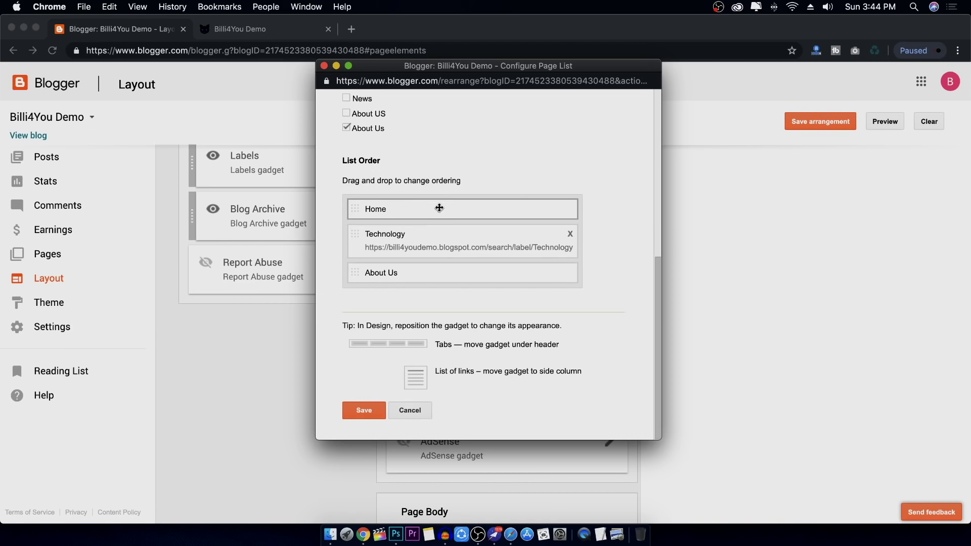
{"action": "left_click", "coordinate": [364, 410]}
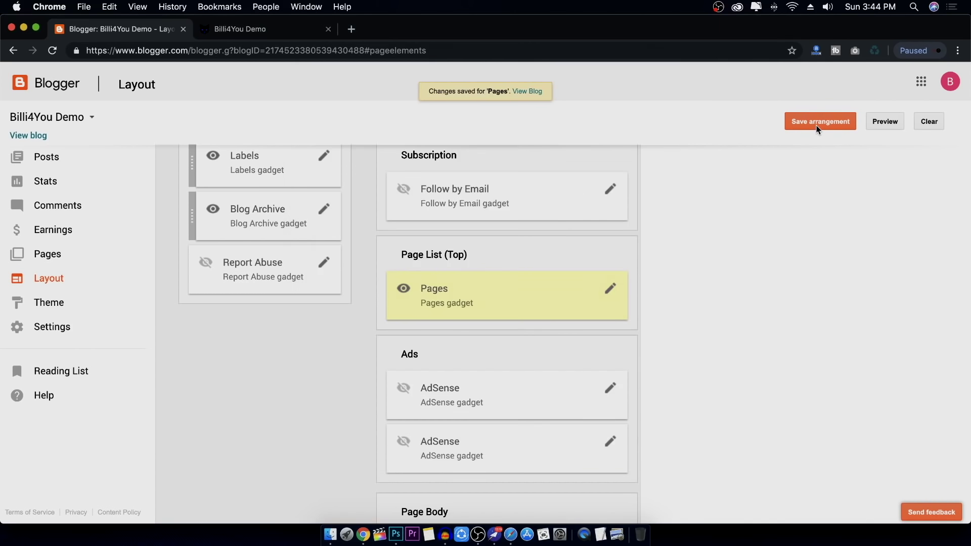
{"action": "left_click", "coordinate": [818, 127]}
{"action": "left_click", "coordinate": [276, 34]}
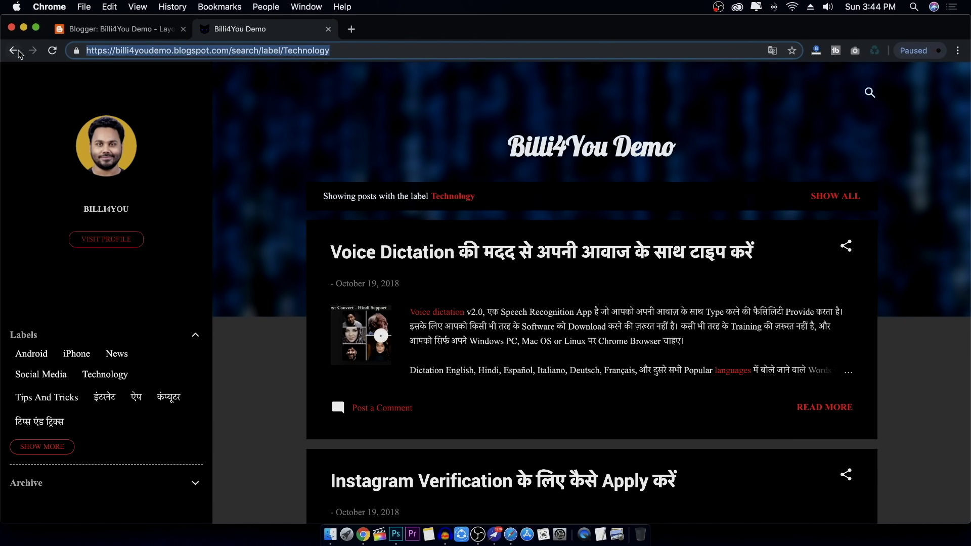
{"action": "left_click", "coordinate": [53, 51]}
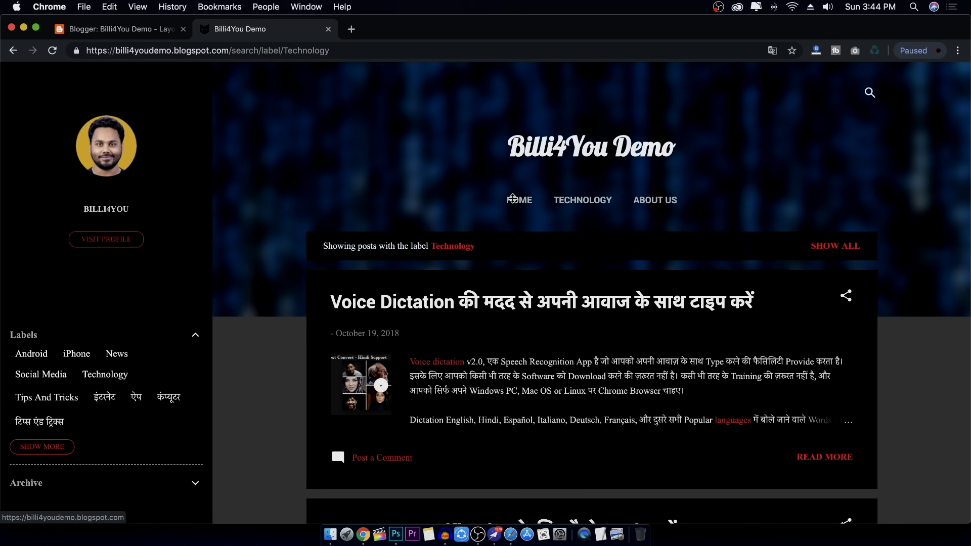
{"action": "left_click", "coordinate": [529, 201]}
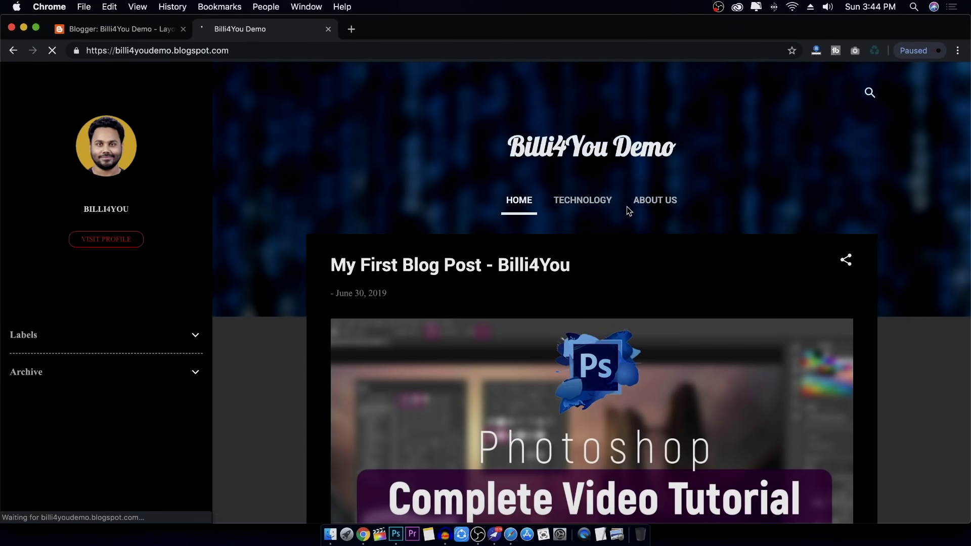
{"action": "scroll", "coordinate": [589, 256], "scroll_direction": "down", "scroll_amount": 5}
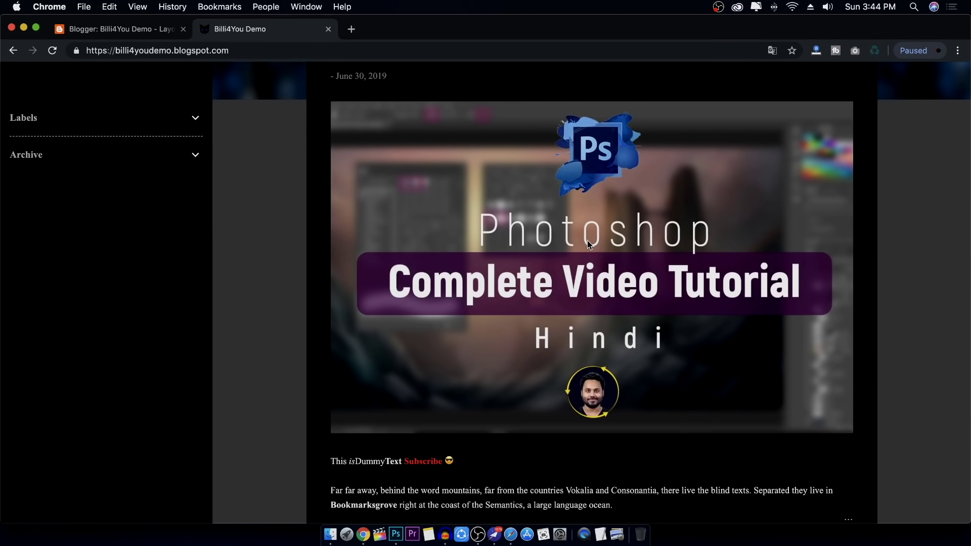
{"action": "scroll", "coordinate": [587, 241], "scroll_direction": "up", "scroll_amount": 5}
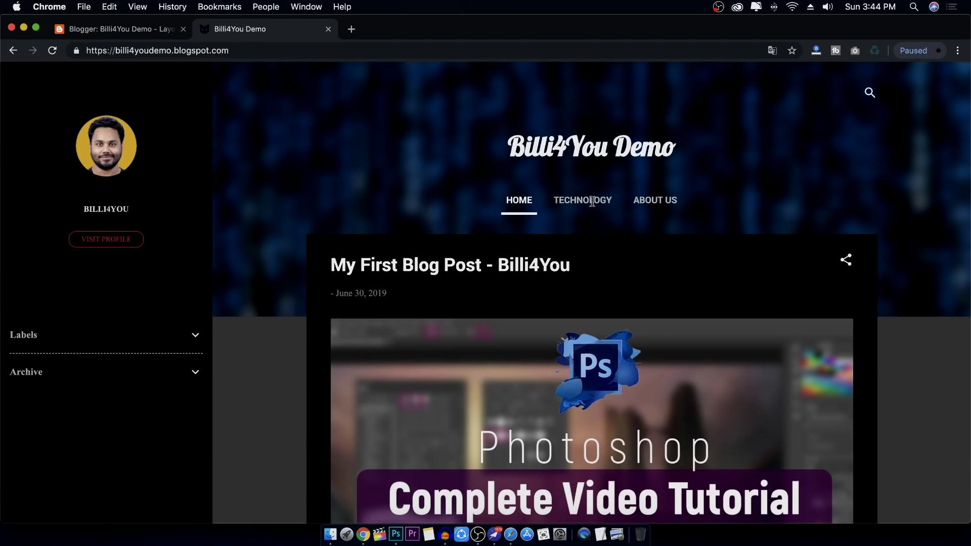
{"action": "scroll", "coordinate": [616, 312], "scroll_direction": "down", "scroll_amount": 15}
{"action": "scroll", "coordinate": [611, 318], "scroll_direction": "up", "scroll_amount": 15}
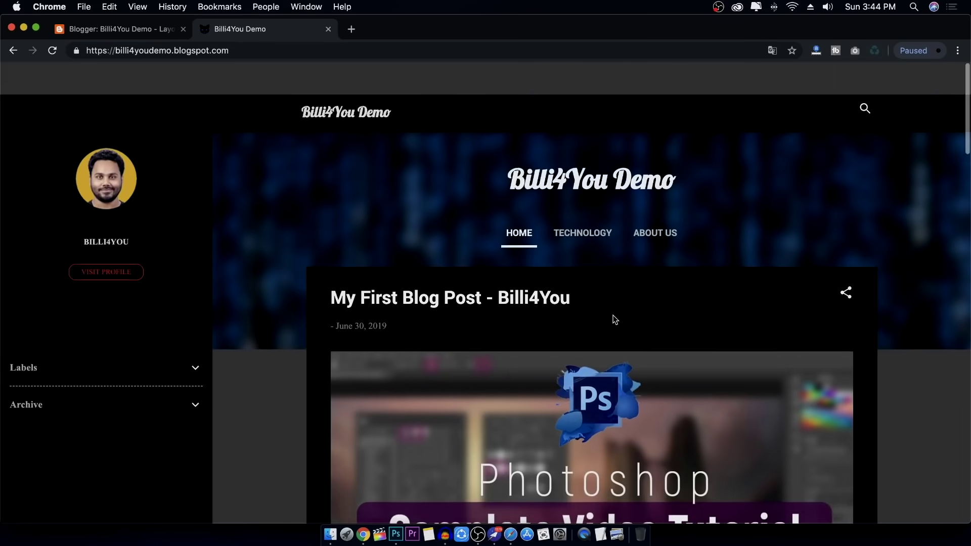
{"action": "left_click", "coordinate": [125, 31]}
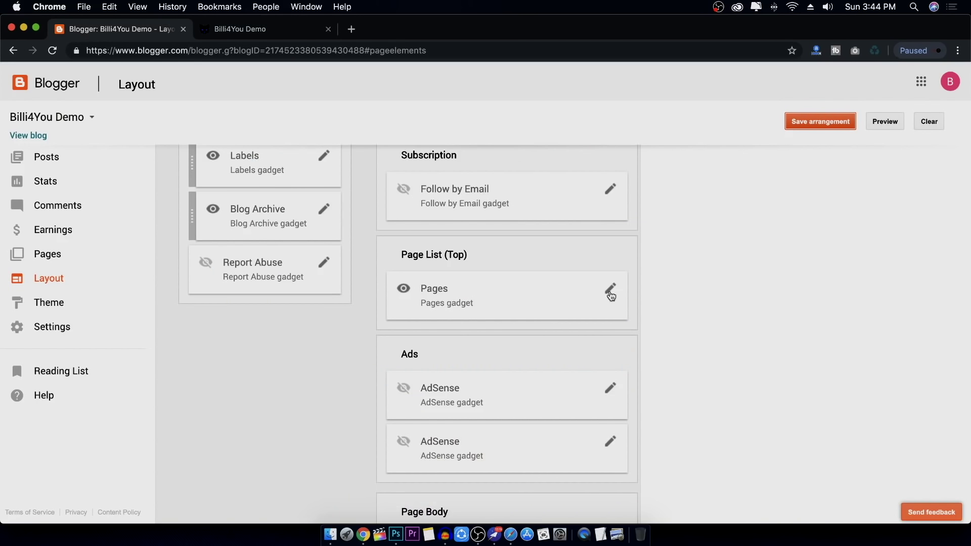
{"action": "scroll", "coordinate": [611, 296], "scroll_direction": "up", "scroll_amount": 2}
Tick Show Follow by Email in the Follow by Email gadget and save it
{"action": "left_click", "coordinate": [611, 246]}
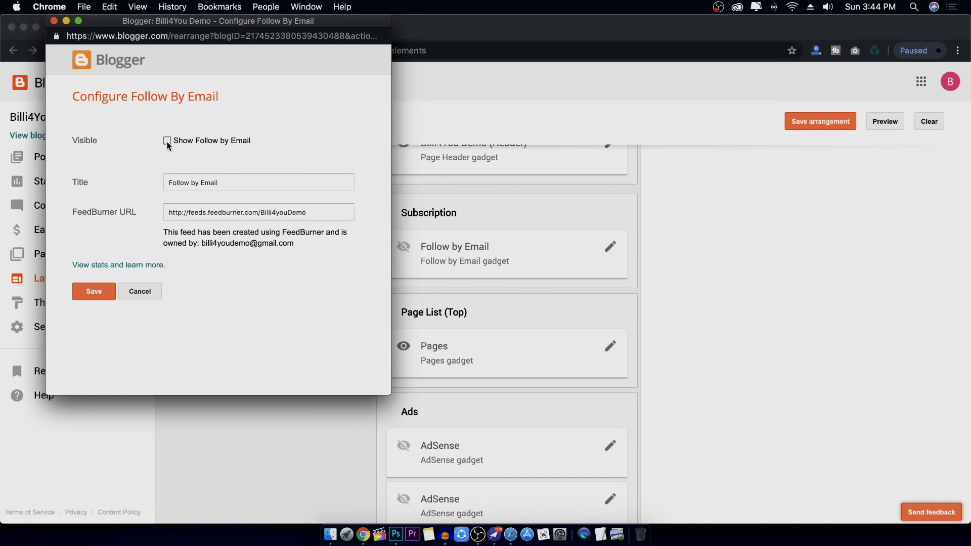
{"action": "left_click", "coordinate": [167, 141]}
{"action": "left_click", "coordinate": [94, 292]}
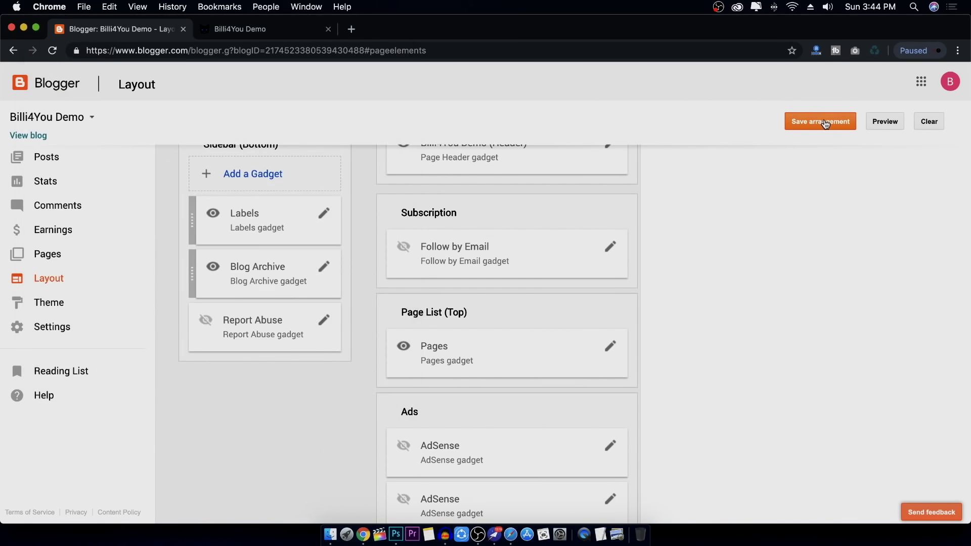
Reload the live blog, open and close the Subscribe form twice, then return to Layout
{"action": "left_click", "coordinate": [241, 29]}
{"action": "key", "text": "super+r"}
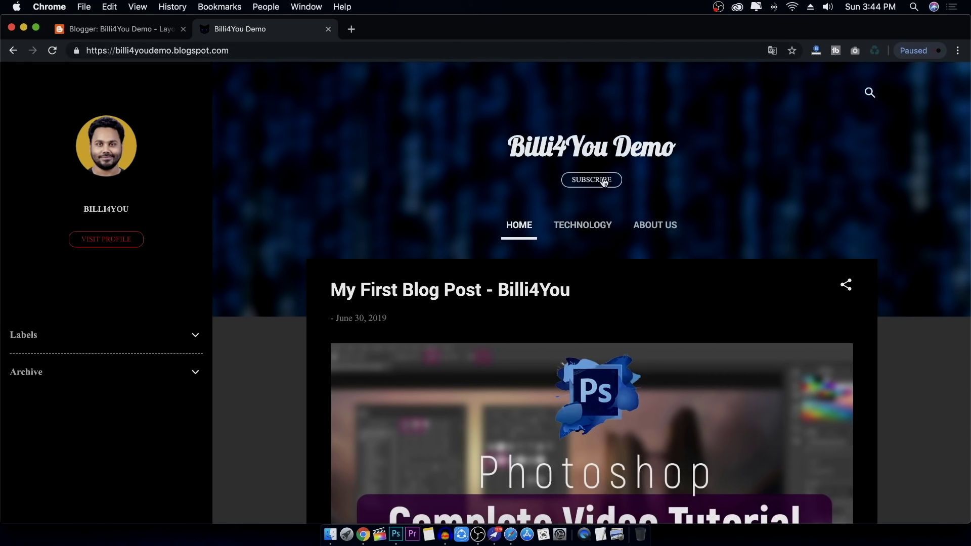
{"action": "left_click", "coordinate": [602, 181]}
{"action": "left_click", "coordinate": [603, 302]}
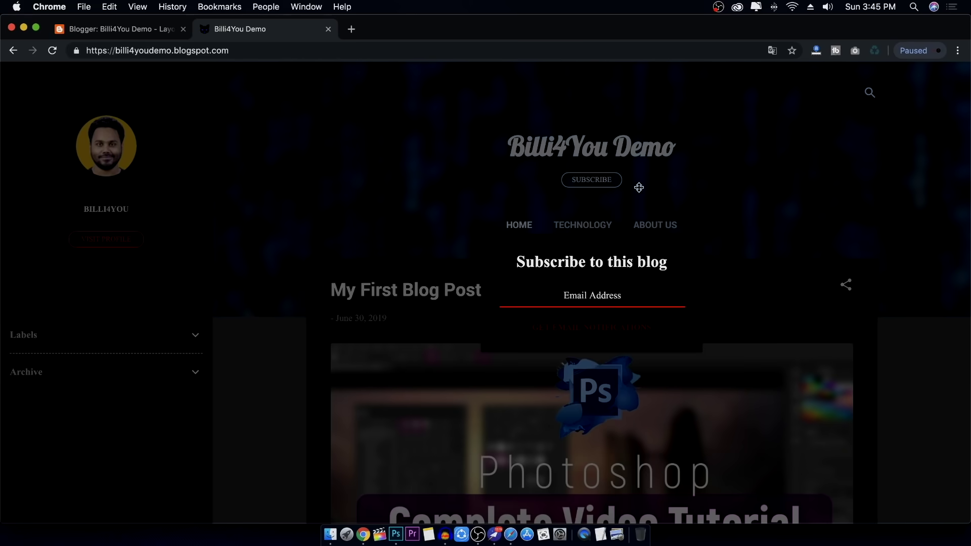
{"action": "left_click", "coordinate": [645, 172]}
{"action": "left_click", "coordinate": [583, 182]}
{"action": "left_click", "coordinate": [451, 177]}
{"action": "left_click", "coordinate": [141, 29]}
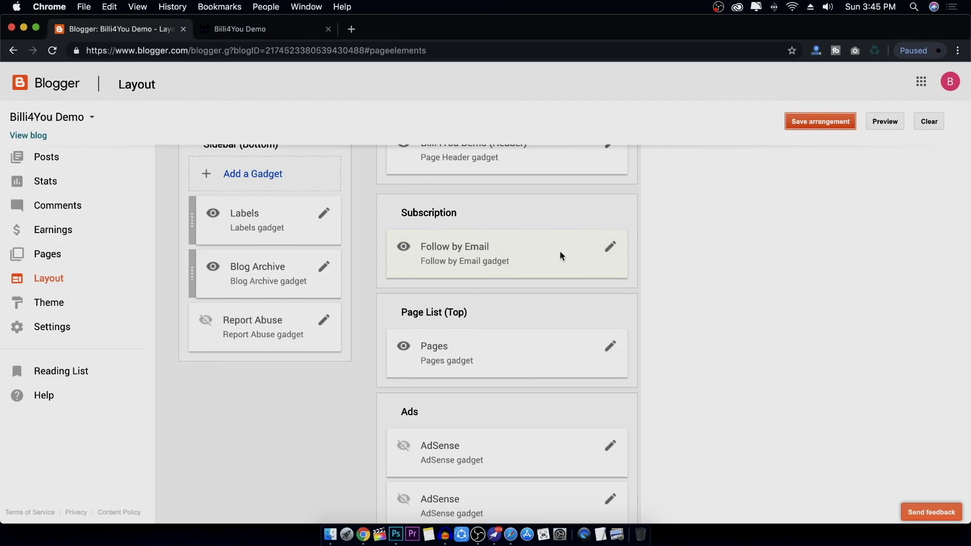
{"action": "scroll", "coordinate": [556, 253], "scroll_direction": "up", "scroll_amount": 5}
{"action": "scroll", "coordinate": [408, 349], "scroll_direction": "down", "scroll_amount": 5}
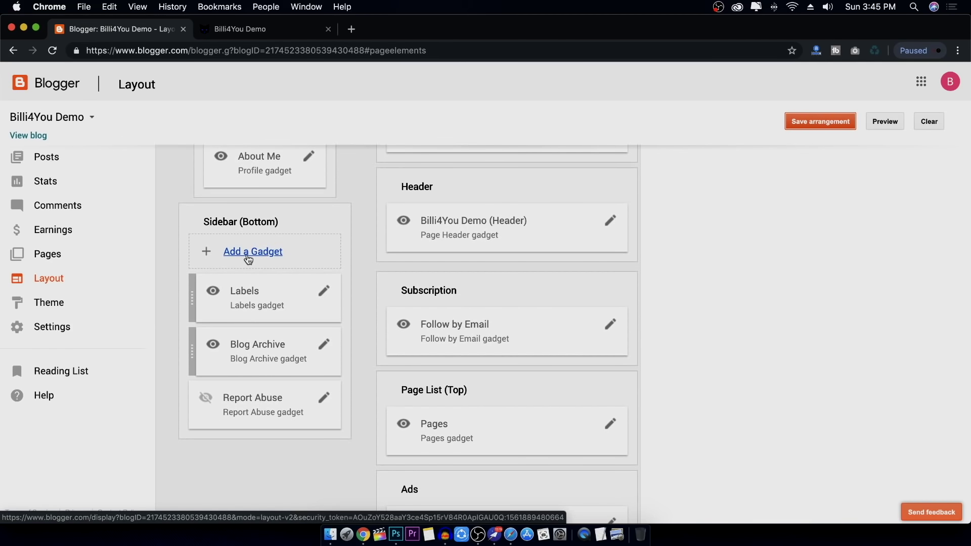
Open the Add a Gadget list for the Sidebar (Bottom) section
{"action": "scroll", "coordinate": [256, 257], "scroll_direction": "up", "scroll_amount": 1}
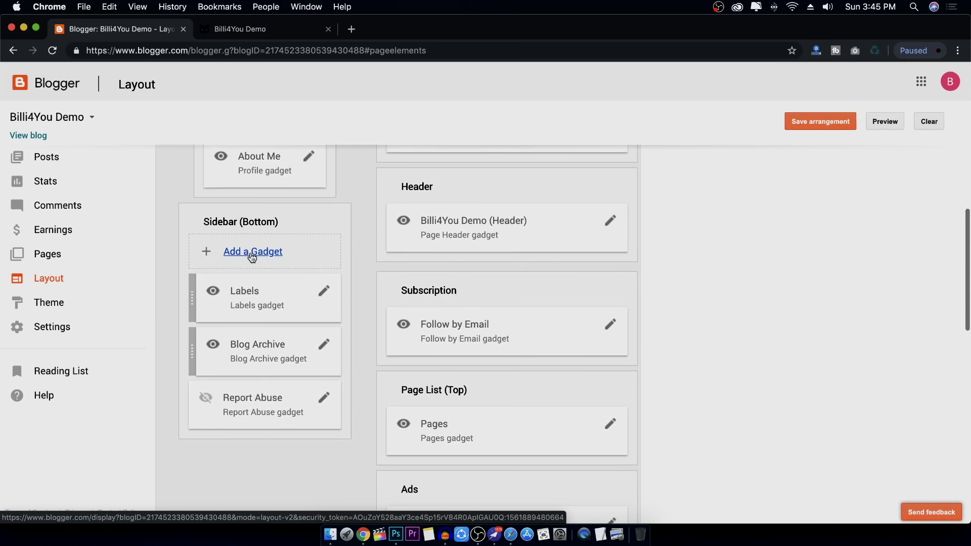
{"action": "left_click", "coordinate": [251, 255]}
{"action": "left_click_drag", "start_coordinate": [266, 15], "coordinate": [566, 94]}
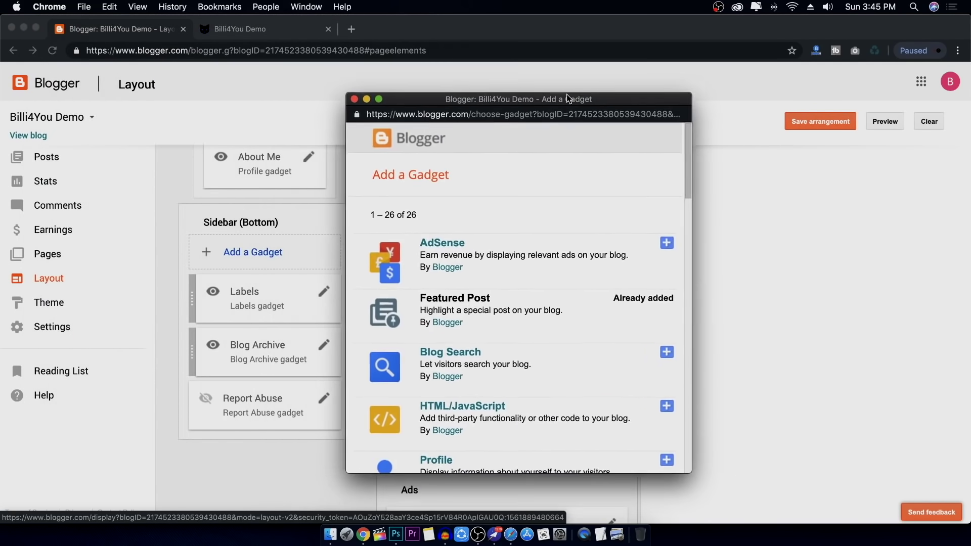
Browse the gadget list and add the Popular Posts gadget
{"action": "scroll", "coordinate": [542, 300], "scroll_direction": "down", "scroll_amount": 2}
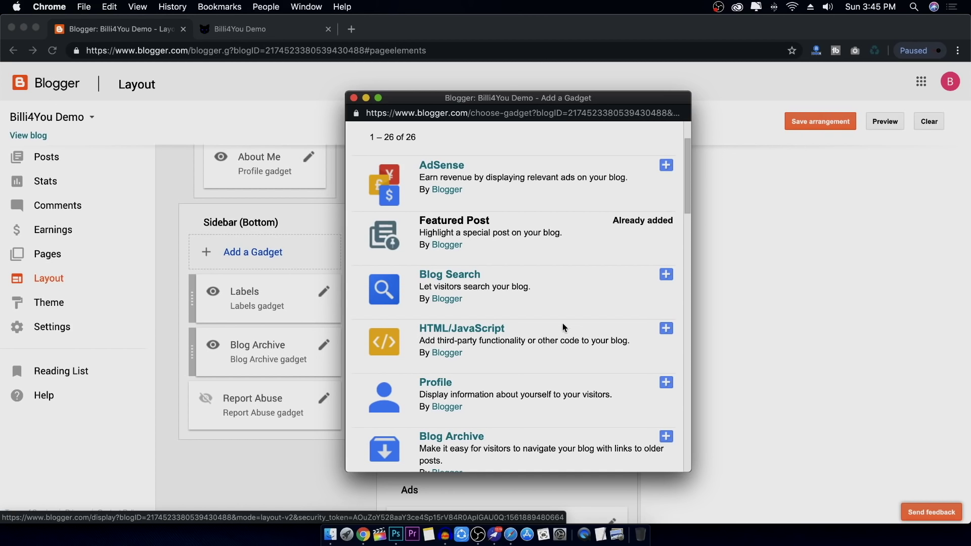
{"action": "scroll", "coordinate": [566, 316], "scroll_direction": "down", "scroll_amount": 3}
{"action": "scroll", "coordinate": [565, 316], "scroll_direction": "up", "scroll_amount": 2}
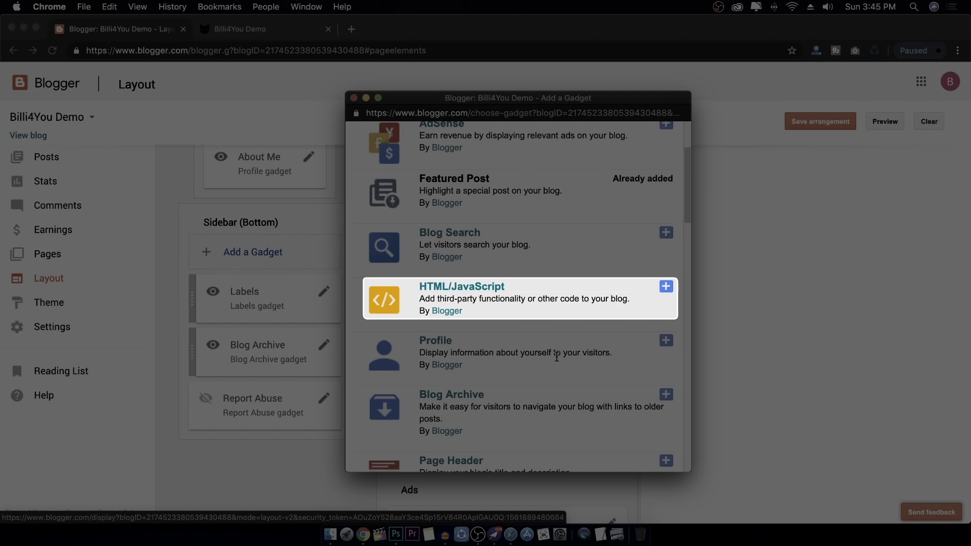
{"action": "scroll", "coordinate": [556, 357], "scroll_direction": "down", "scroll_amount": 8}
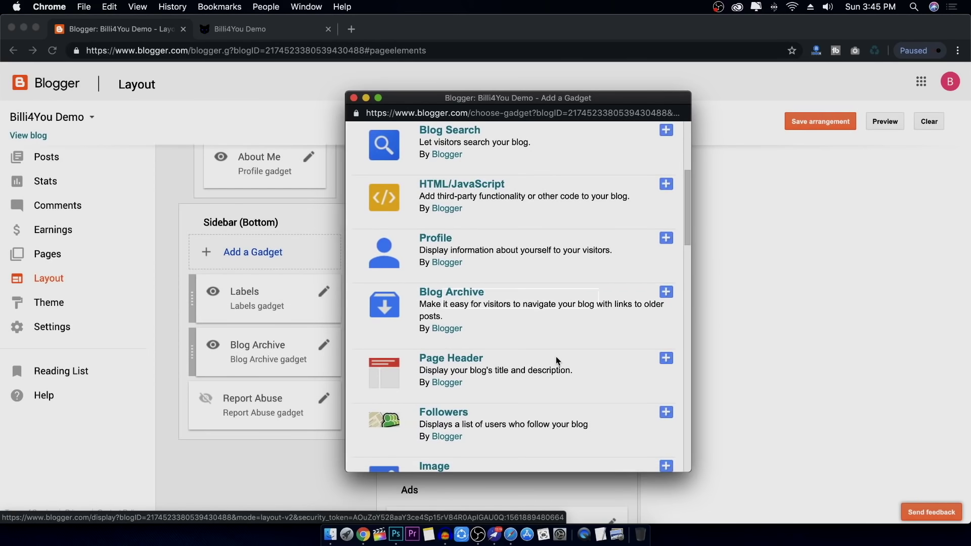
{"action": "scroll", "coordinate": [557, 357], "scroll_direction": "up", "scroll_amount": 2}
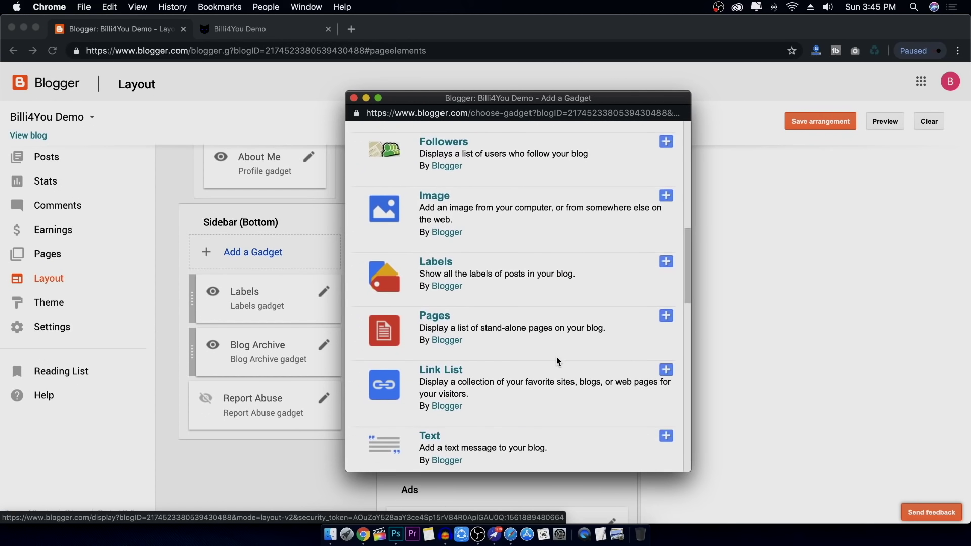
{"action": "scroll", "coordinate": [556, 337], "scroll_direction": "down", "scroll_amount": 3}
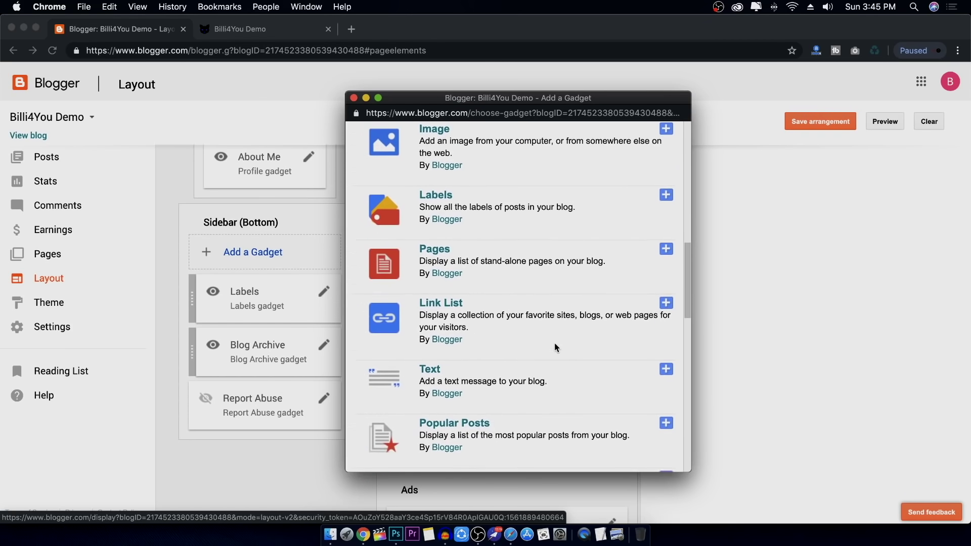
{"action": "scroll", "coordinate": [561, 341], "scroll_direction": "down", "scroll_amount": 15}
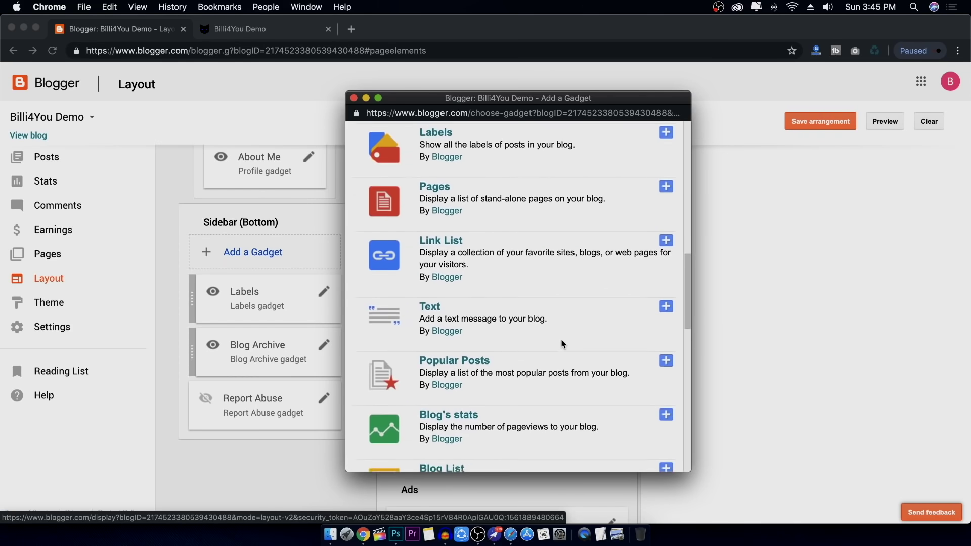
{"action": "scroll", "coordinate": [562, 340], "scroll_direction": "up", "scroll_amount": 10}
{"action": "scroll", "coordinate": [563, 340], "scroll_direction": "up", "scroll_amount": 2}
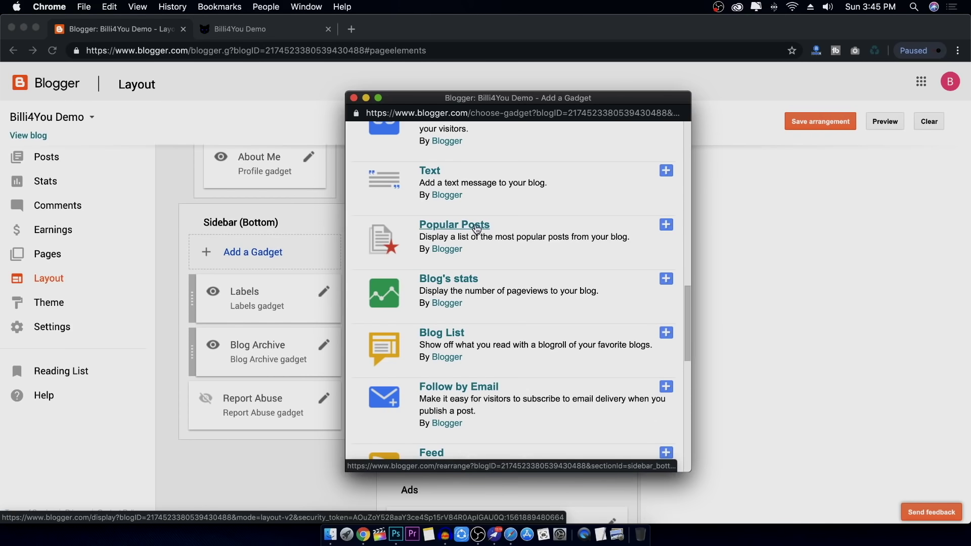
{"action": "left_click", "coordinate": [667, 226]}
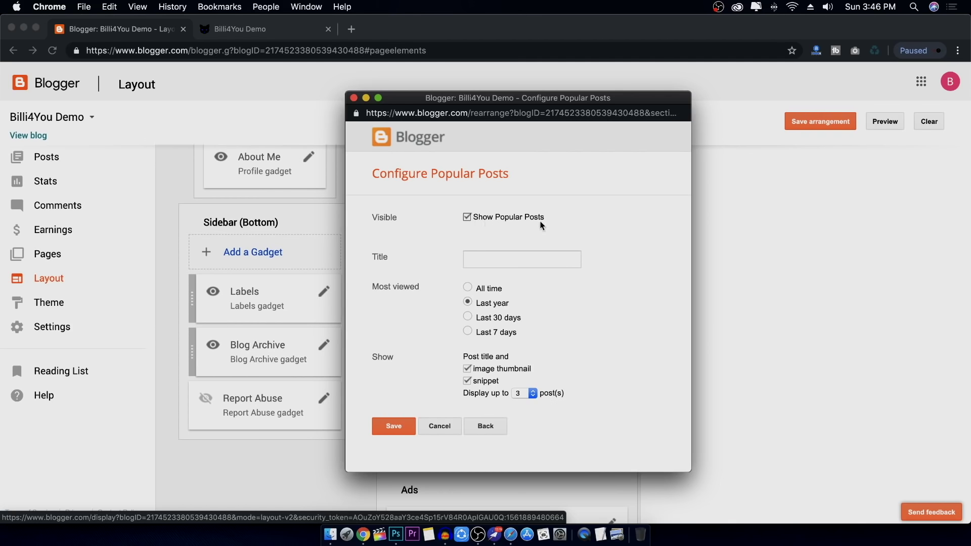
Title the Popular Posts gadget 'Popular Post', show up to 5 posts, and save it
{"action": "left_click", "coordinate": [521, 259]}
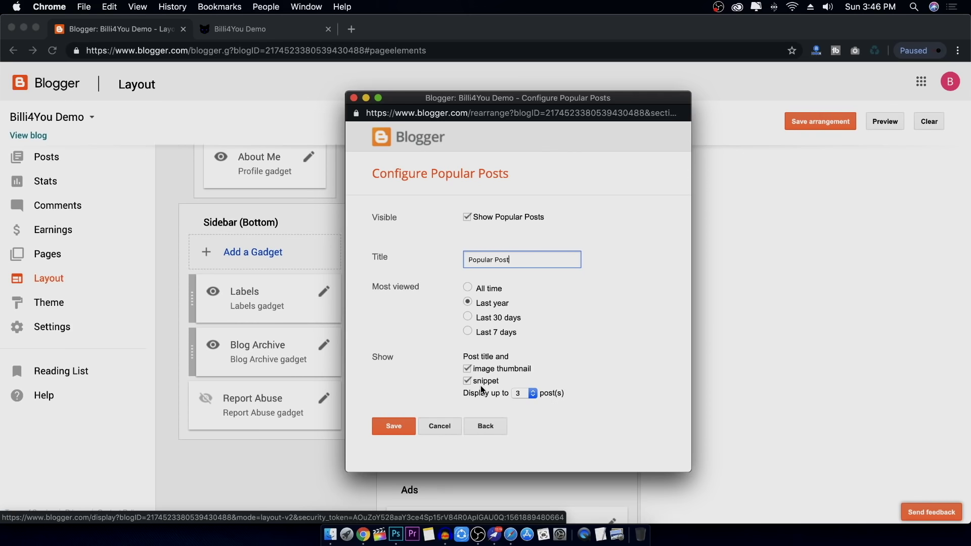
{"action": "left_click", "coordinate": [533, 393]}
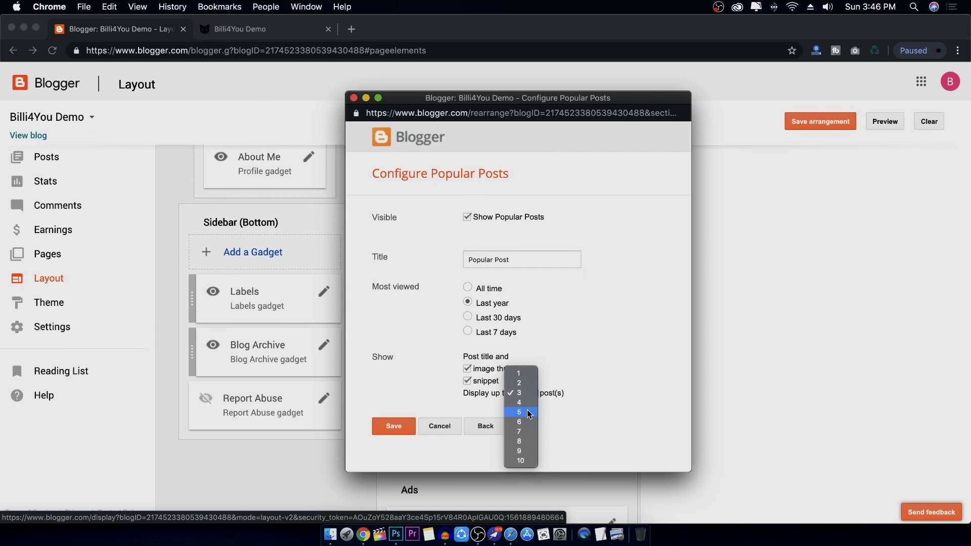
{"action": "left_click", "coordinate": [526, 412]}
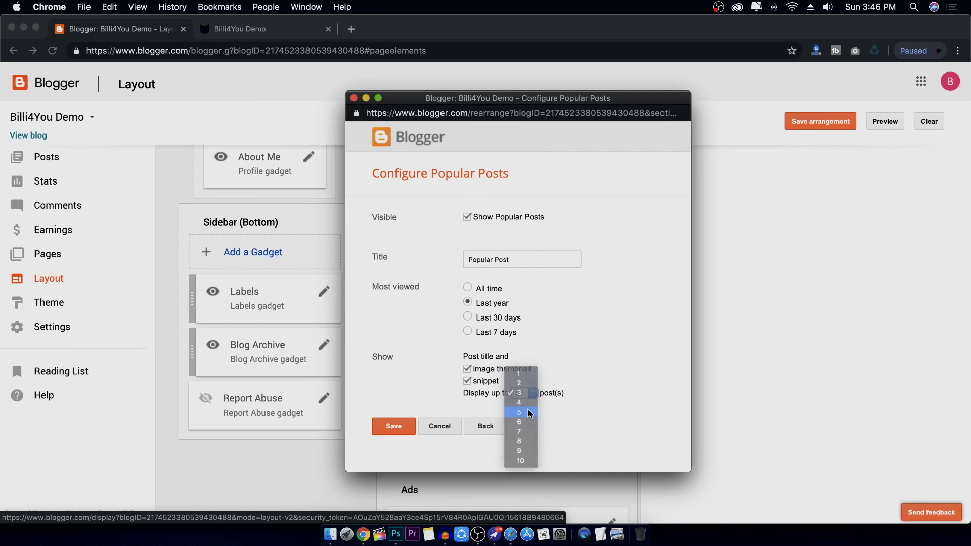
{"action": "left_click", "coordinate": [380, 429]}
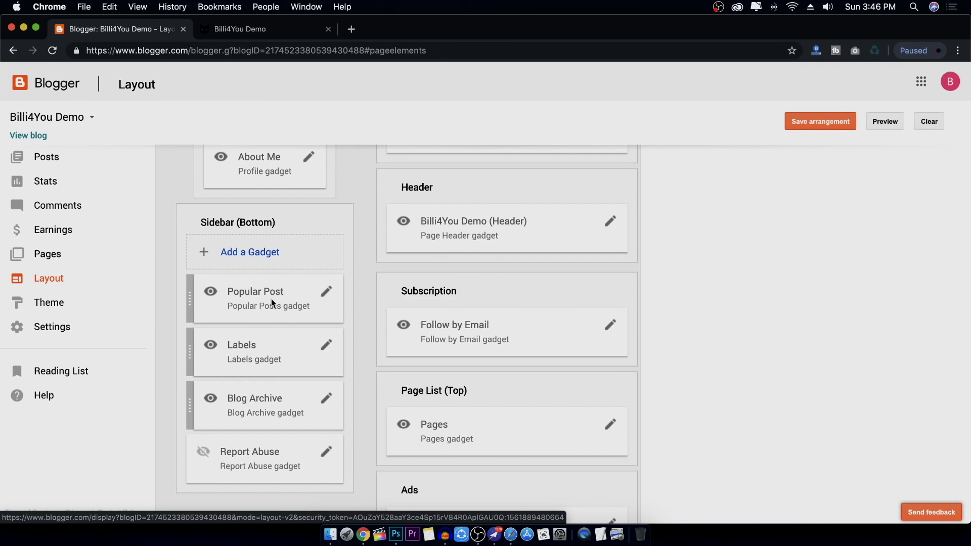
Save the arrangement and reload the live blog to see the Popular Post list
{"action": "left_click", "coordinate": [817, 122]}
{"action": "left_click", "coordinate": [235, 30]}
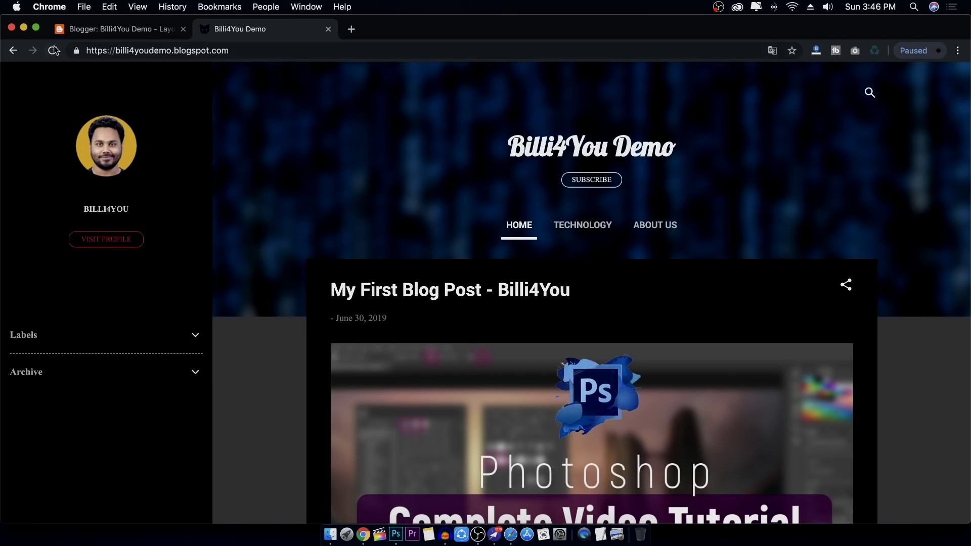
{"action": "left_click", "coordinate": [52, 50]}
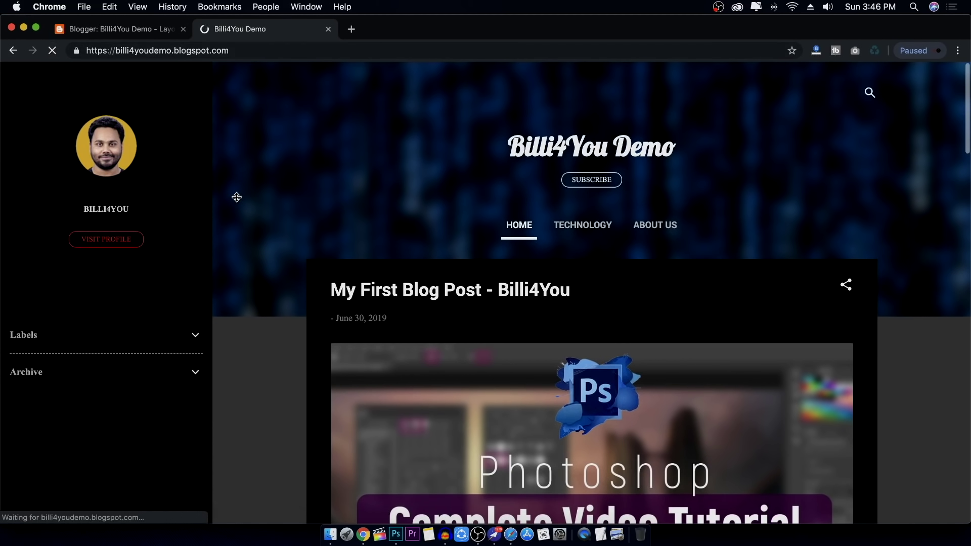
{"action": "scroll", "coordinate": [236, 196], "scroll_direction": "down", "scroll_amount": 10}
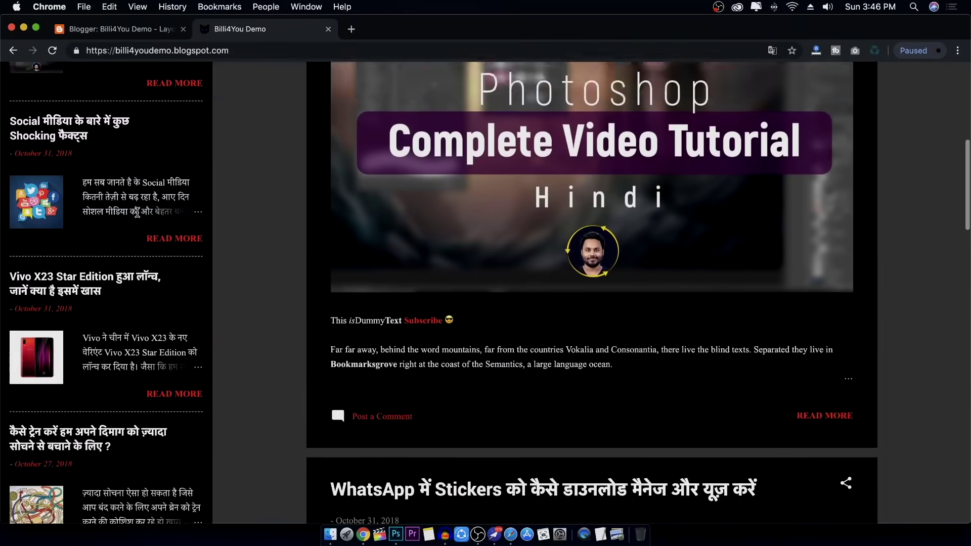
{"action": "scroll", "coordinate": [138, 217], "scroll_direction": "up", "scroll_amount": 3}
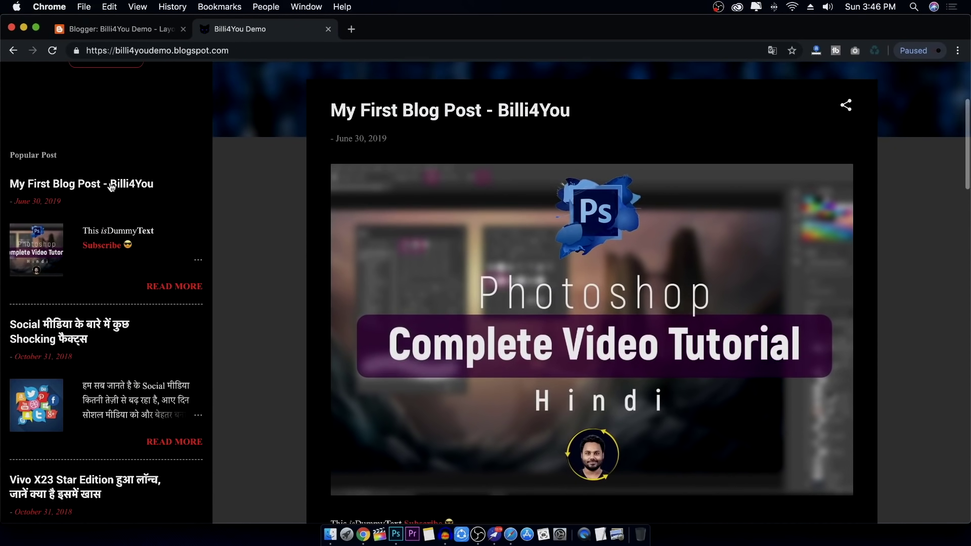
Browse the My First Blog Post and Nokia 6.1 Plus posts, then return to Layout
{"action": "left_click", "coordinate": [112, 186]}
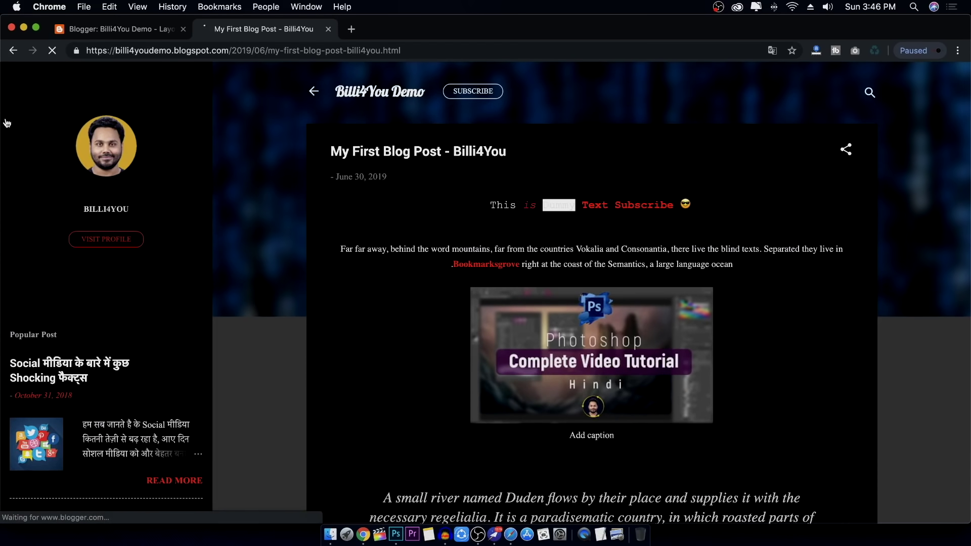
{"action": "scroll", "coordinate": [112, 280], "scroll_direction": "down", "scroll_amount": 8}
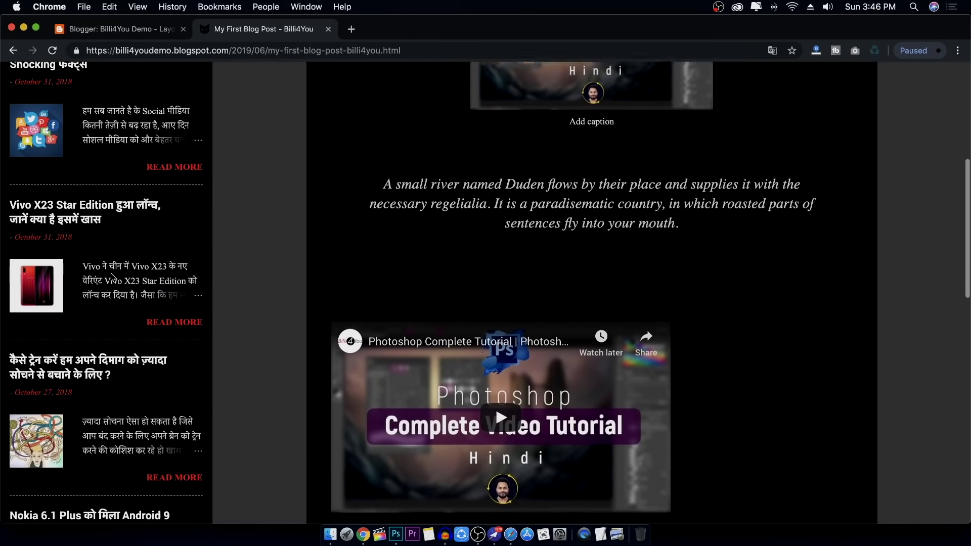
{"action": "scroll", "coordinate": [112, 280], "scroll_direction": "down", "scroll_amount": 1}
{"action": "left_click", "coordinate": [127, 333]}
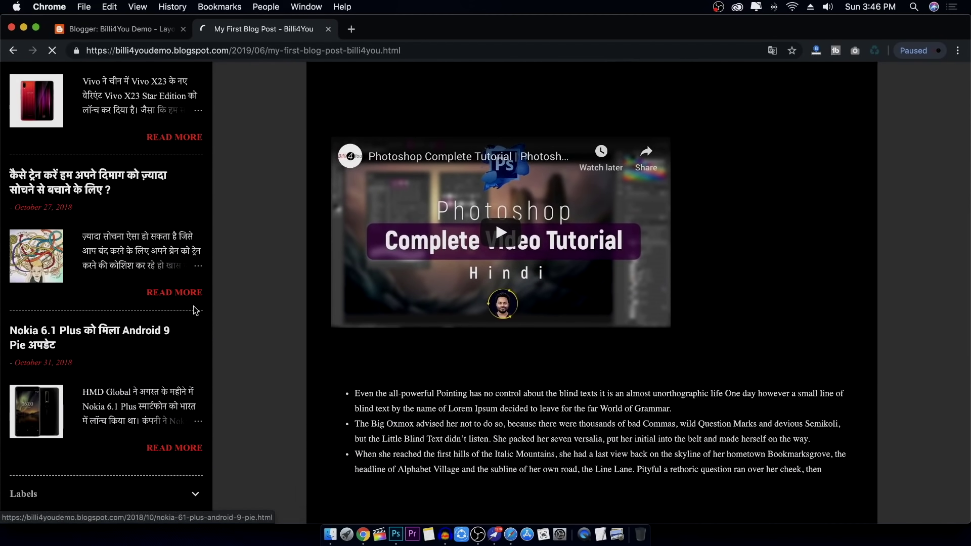
{"action": "scroll", "coordinate": [226, 261], "scroll_direction": "down", "scroll_amount": 3}
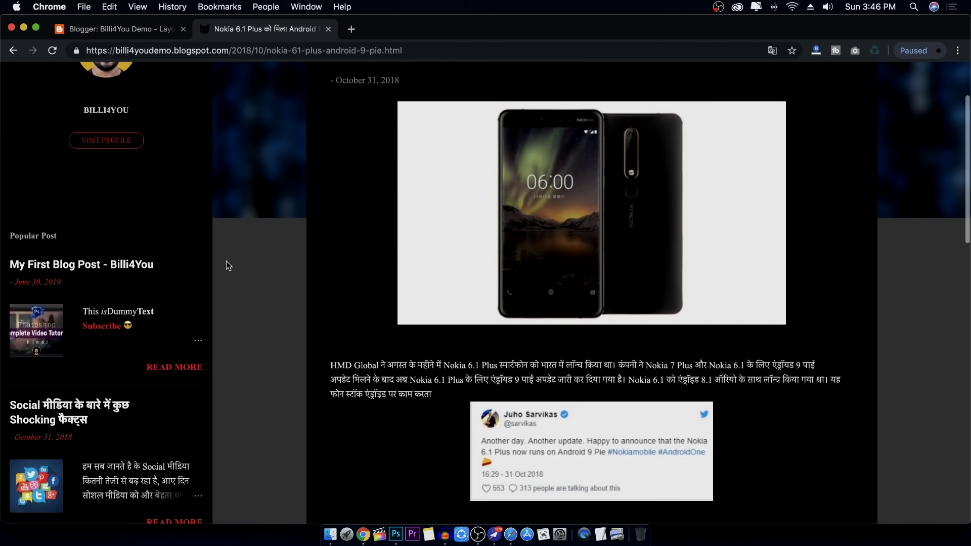
{"action": "scroll", "coordinate": [225, 261], "scroll_direction": "down", "scroll_amount": 10}
{"action": "scroll", "coordinate": [226, 261], "scroll_direction": "up", "scroll_amount": 20}
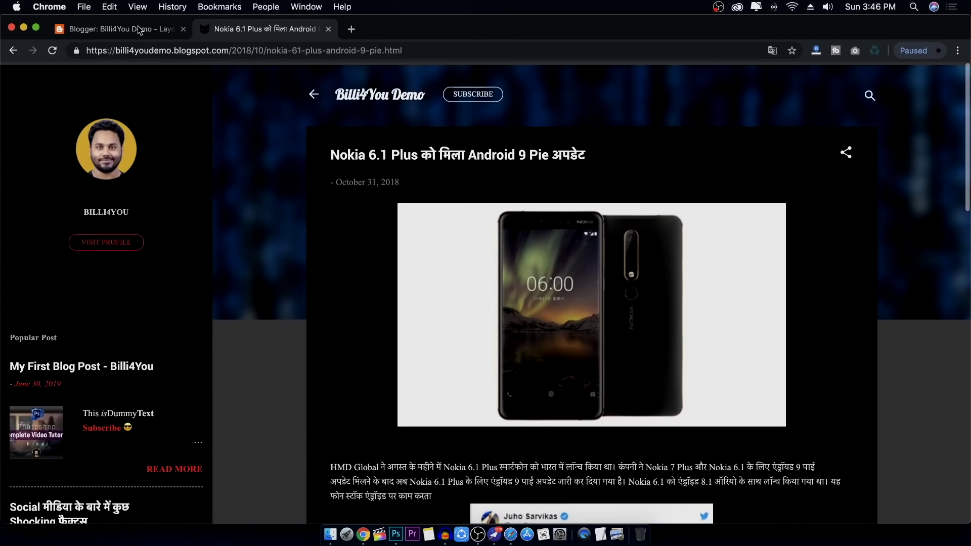
{"action": "left_click", "coordinate": [127, 33]}
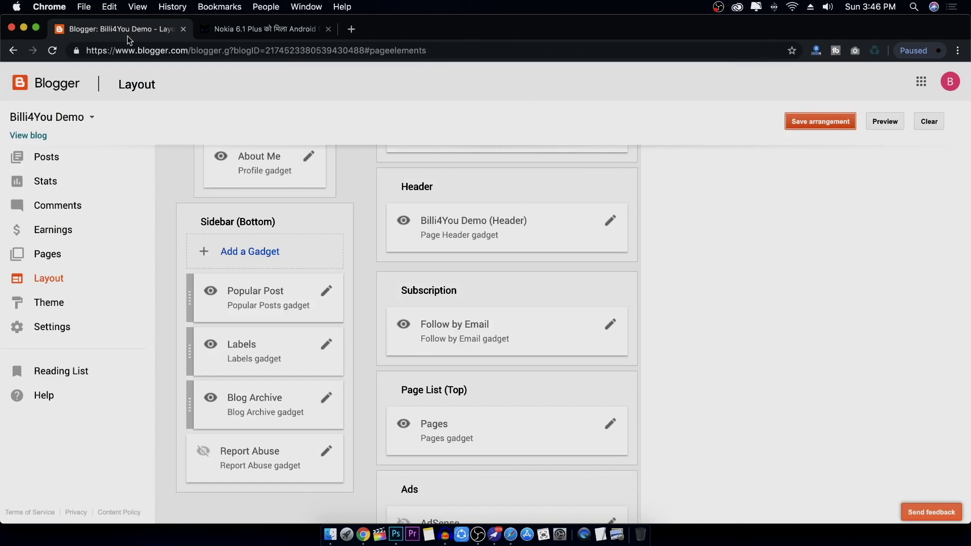
Open the Add a Gadget list for Sidebar (Bottom) and close it without adding anything
{"action": "left_click", "coordinate": [259, 256]}
{"action": "left_click_drag", "start_coordinate": [248, 22], "coordinate": [433, 44]}
{"action": "scroll", "coordinate": [399, 222], "scroll_direction": "down", "scroll_amount": 15}
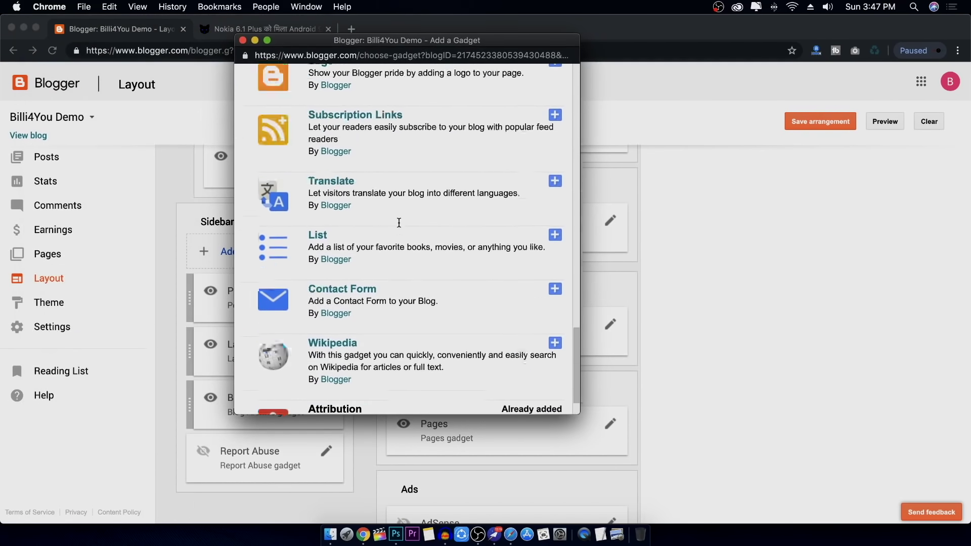
{"action": "scroll", "coordinate": [399, 223], "scroll_direction": "up", "scroll_amount": 15}
{"action": "scroll", "coordinate": [393, 217], "scroll_direction": "down", "scroll_amount": 5}
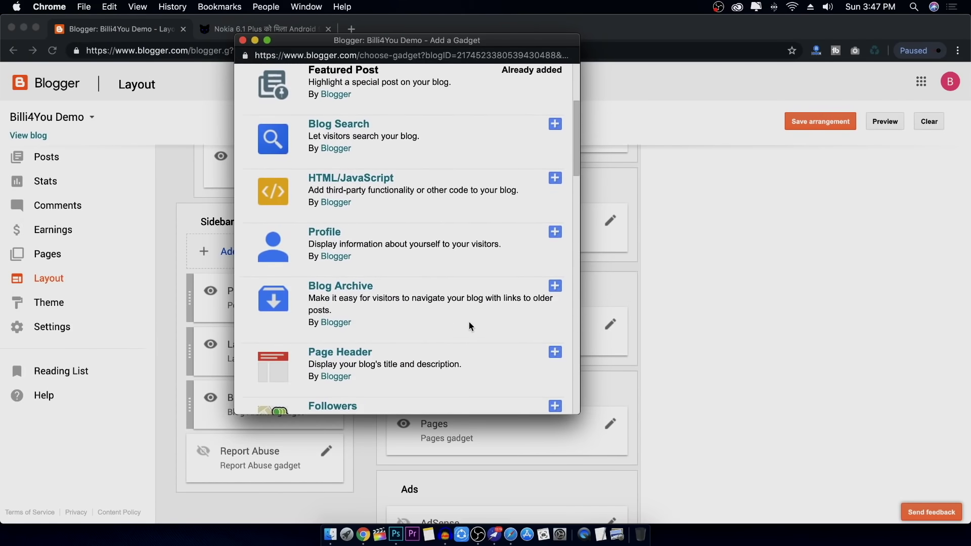
{"action": "scroll", "coordinate": [384, 221], "scroll_direction": "up", "scroll_amount": 1}
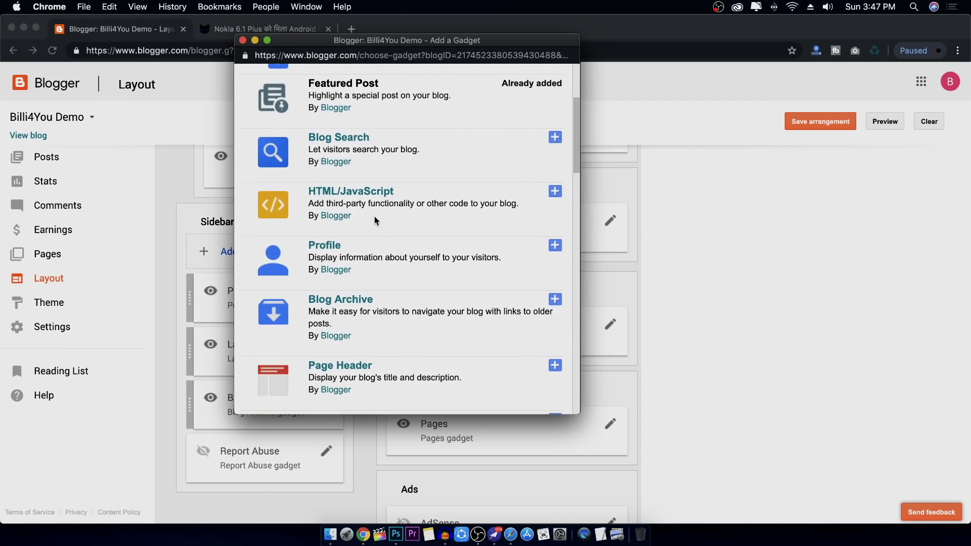
{"action": "left_click", "coordinate": [243, 40]}
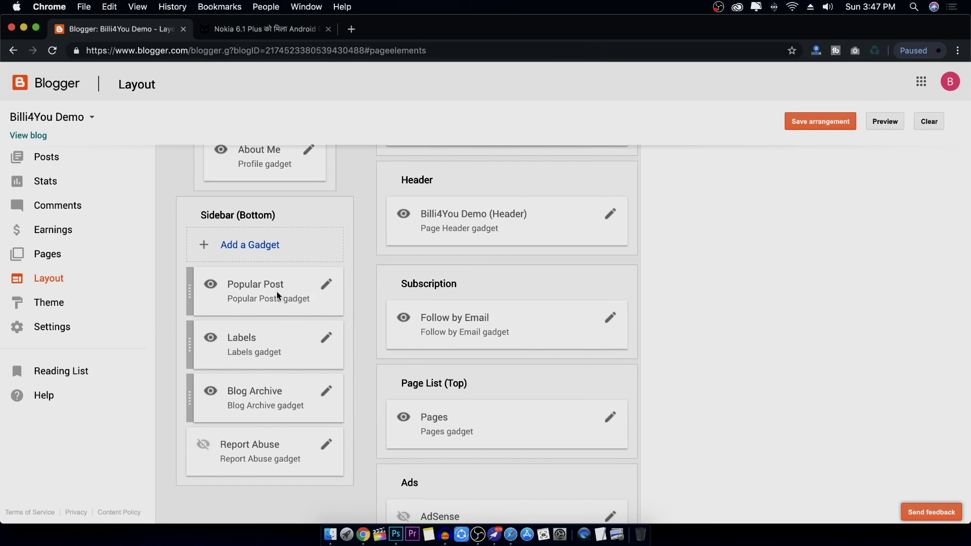
Start dragging the Popular Post gadget down the layout toward the Footer
{"action": "scroll", "coordinate": [377, 236], "scroll_direction": "up", "scroll_amount": 3}
{"action": "scroll", "coordinate": [377, 235], "scroll_direction": "up", "scroll_amount": 1}
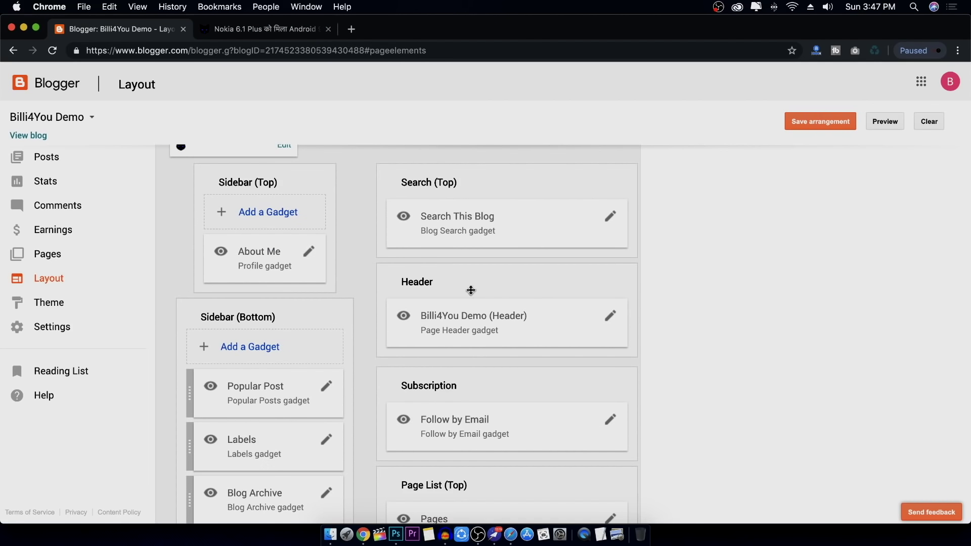
{"action": "scroll", "coordinate": [479, 288], "scroll_direction": "down", "scroll_amount": 6}
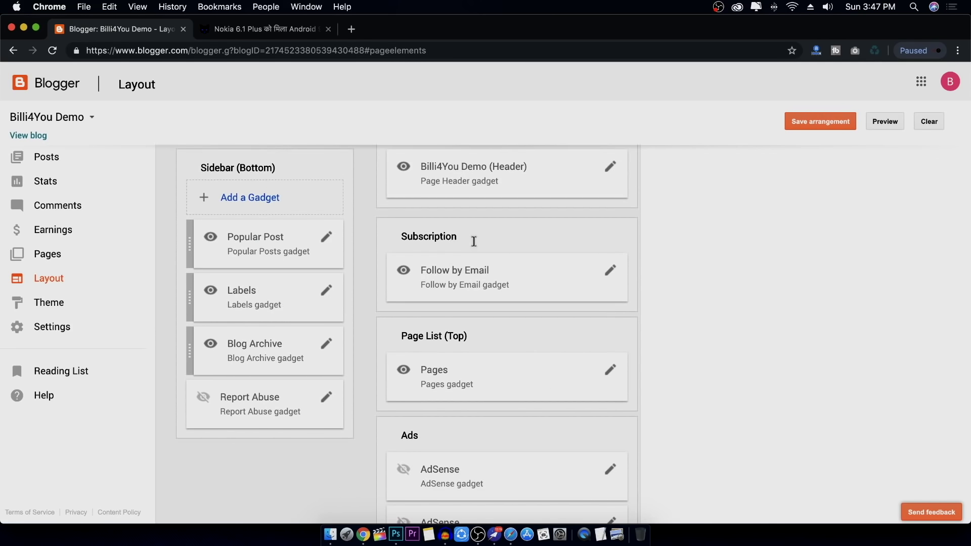
{"action": "scroll", "coordinate": [578, 347], "scroll_direction": "down", "scroll_amount": 8}
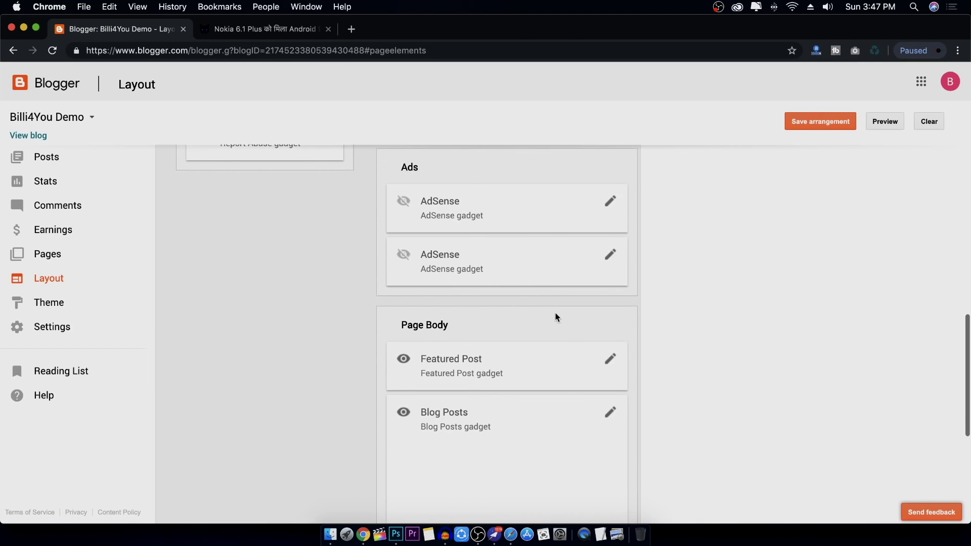
{"action": "scroll", "coordinate": [555, 317], "scroll_direction": "up", "scroll_amount": 12}
{"action": "scroll", "coordinate": [543, 319], "scroll_direction": "down", "scroll_amount": 1}
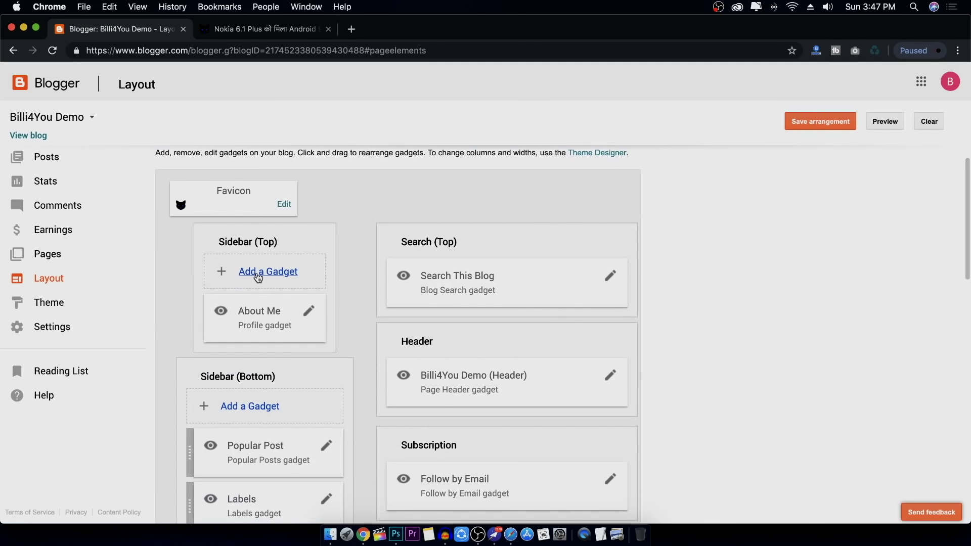
{"action": "scroll", "coordinate": [448, 283], "scroll_direction": "down", "scroll_amount": 5}
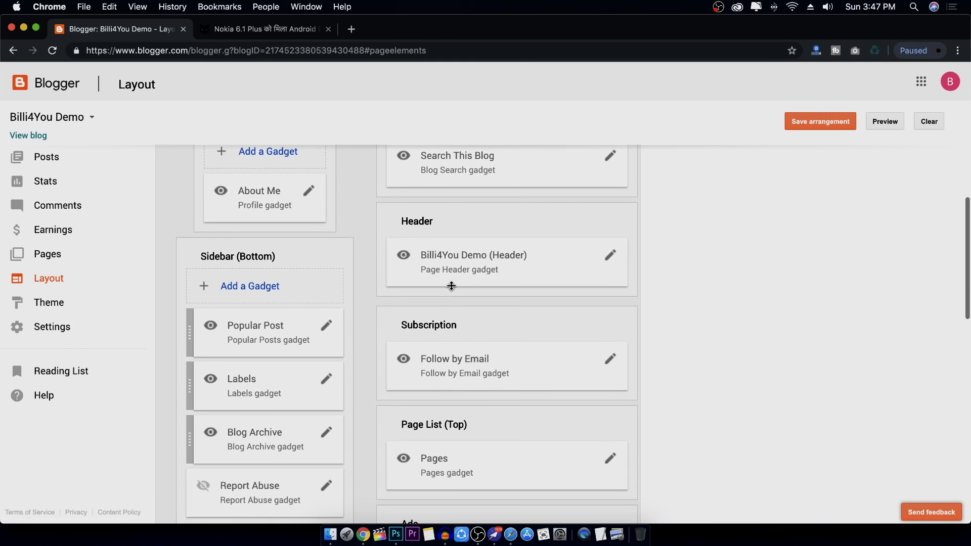
{"action": "left_click_drag", "start_coordinate": [253, 329], "coordinate": [299, 306]}
{"action": "scroll", "coordinate": [480, 294], "scroll_direction": "down", "scroll_amount": 5}
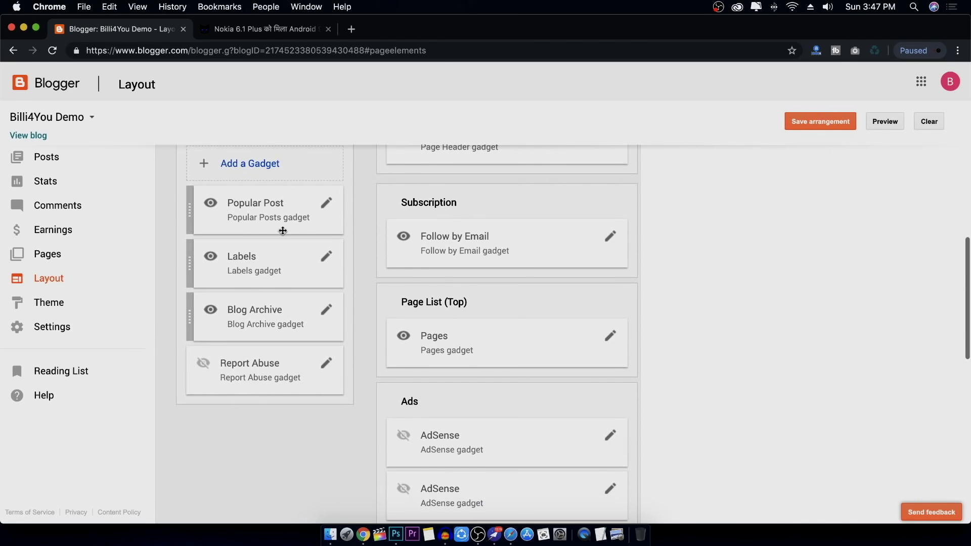
{"action": "left_click_drag", "start_coordinate": [281, 227], "coordinate": [500, 377]}
{"action": "scroll", "coordinate": [558, 338], "scroll_direction": "down", "scroll_amount": 8}
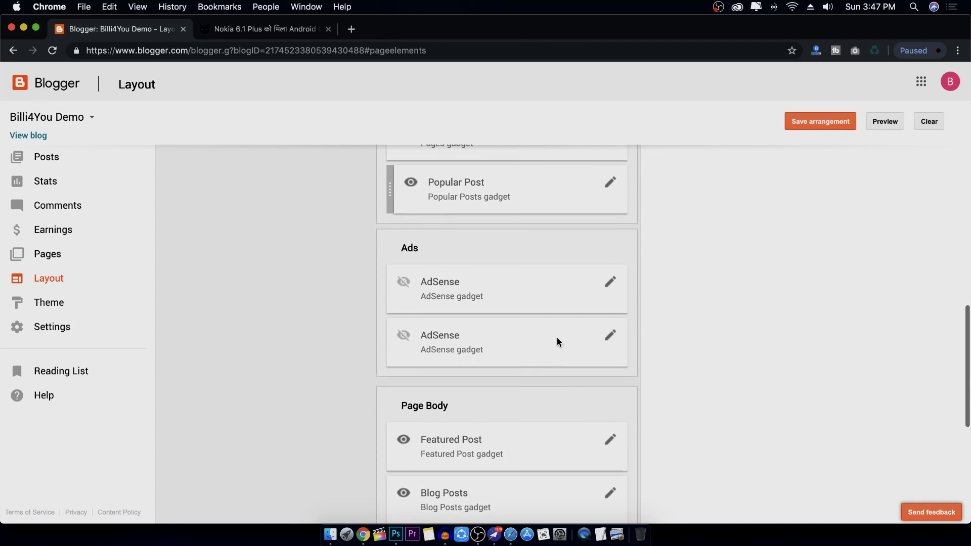
Drop the Popular Post gadget into the Footer just above Attribution
{"action": "left_click_drag", "start_coordinate": [535, 208], "coordinate": [523, 440]}
{"action": "scroll", "coordinate": [523, 443], "scroll_direction": "down", "scroll_amount": 6}
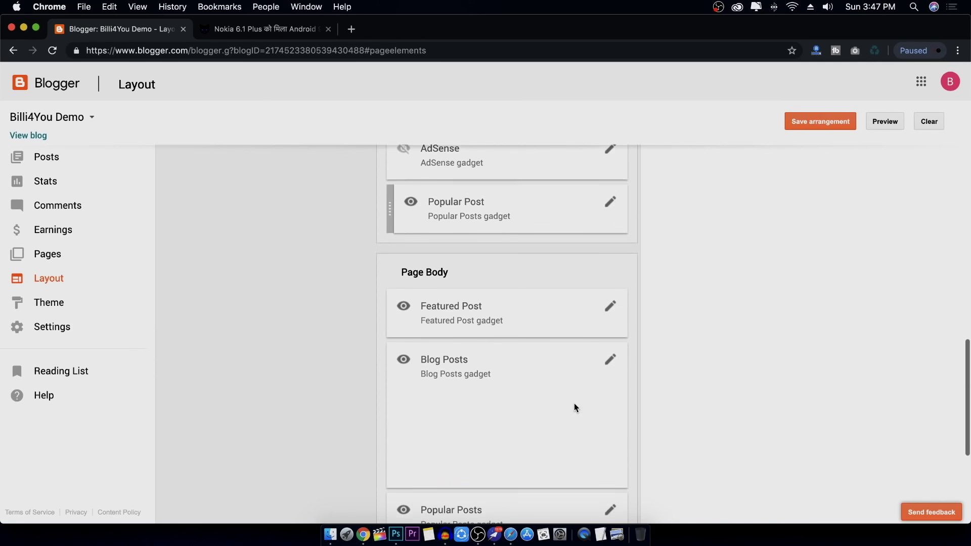
{"action": "left_click_drag", "start_coordinate": [510, 228], "coordinate": [554, 403]}
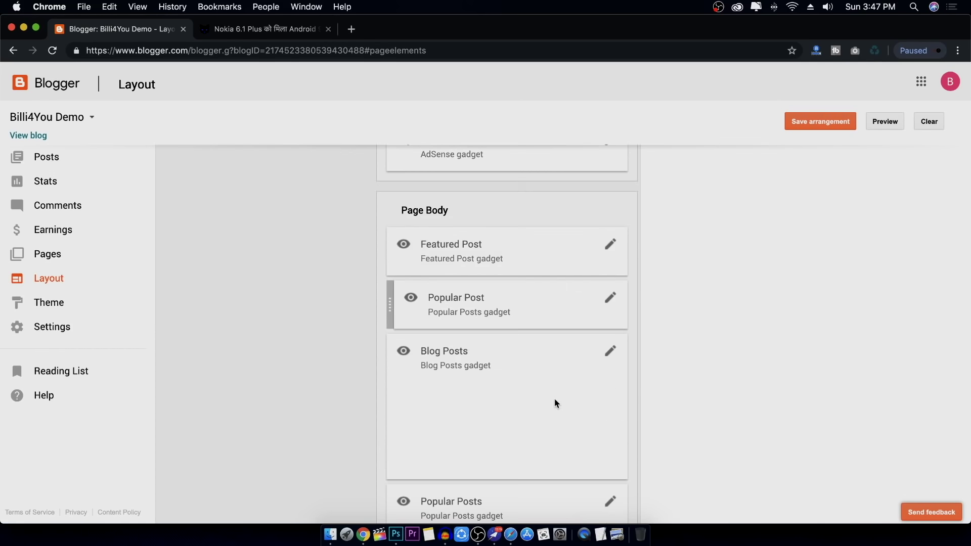
{"action": "scroll", "coordinate": [553, 400], "scroll_direction": "down", "scroll_amount": 5}
{"action": "left_click_drag", "start_coordinate": [501, 177], "coordinate": [513, 459]}
{"action": "scroll", "coordinate": [556, 400], "scroll_direction": "down", "scroll_amount": 2}
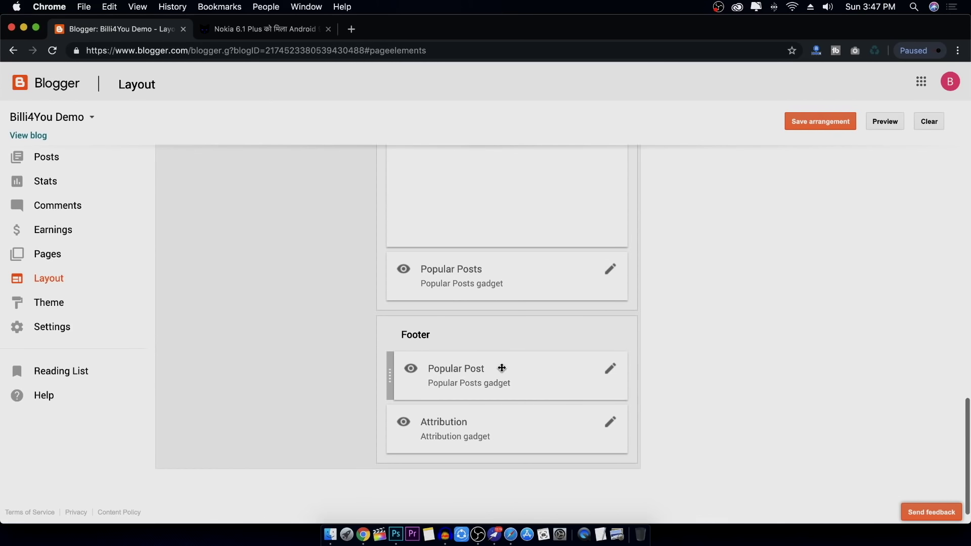
{"action": "left_click_drag", "start_coordinate": [501, 369], "coordinate": [504, 390]}
Save the gadget arrangement and reload the open blog post page
{"action": "left_click", "coordinate": [826, 127]}
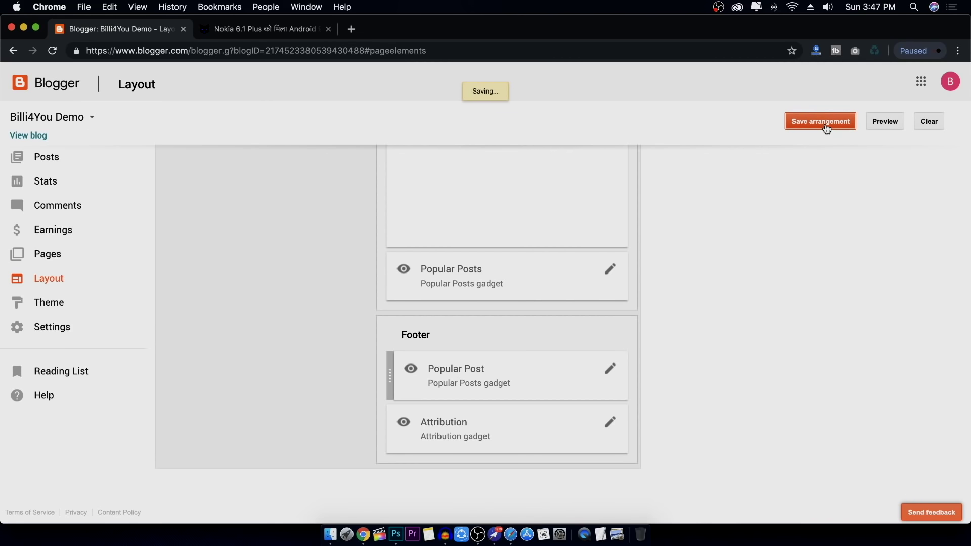
{"action": "left_click", "coordinate": [275, 30]}
{"action": "left_click", "coordinate": [53, 50]}
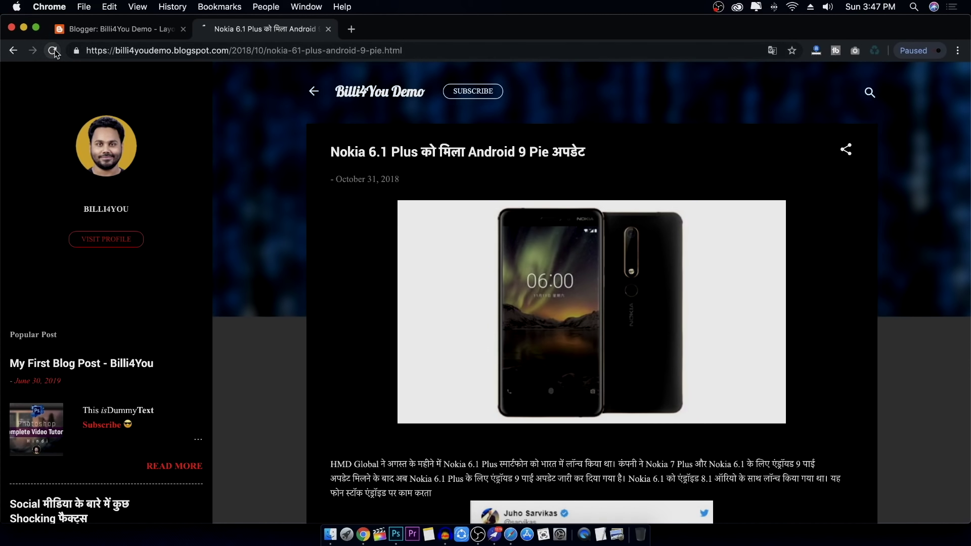
Scroll the post down to confirm Popular Post in its footer, then return to Layout
{"action": "scroll", "coordinate": [371, 253], "scroll_direction": "down", "scroll_amount": 6}
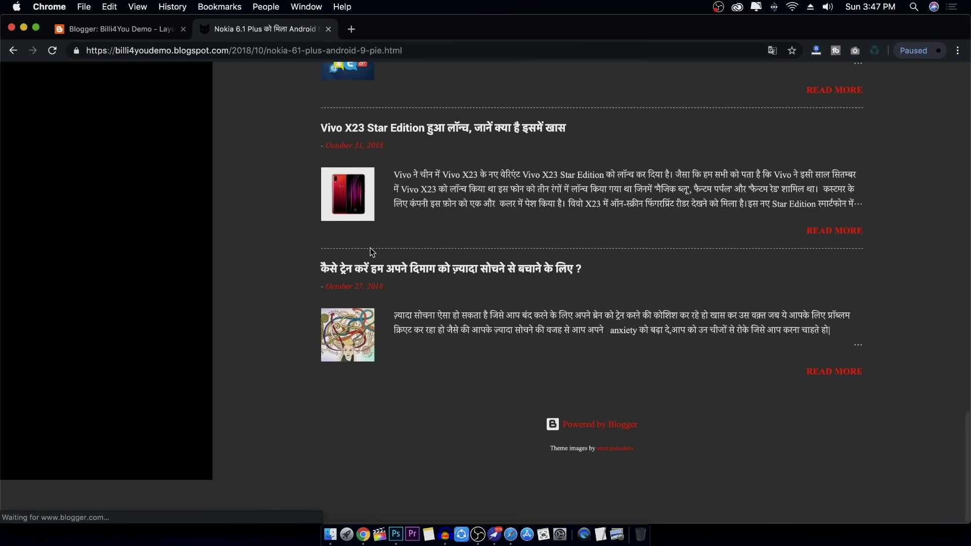
{"action": "scroll", "coordinate": [394, 248], "scroll_direction": "up", "scroll_amount": 10}
{"action": "scroll", "coordinate": [415, 245], "scroll_direction": "down", "scroll_amount": 3}
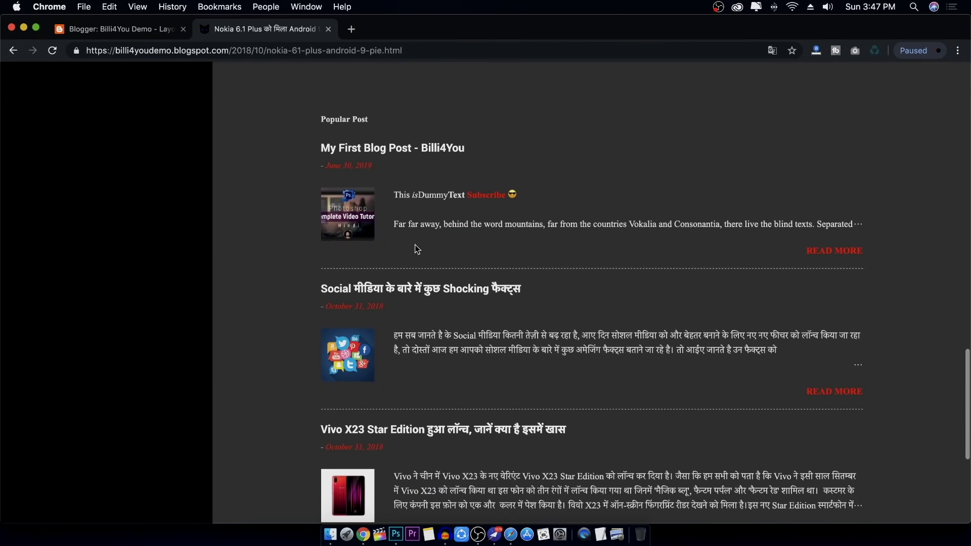
{"action": "scroll", "coordinate": [354, 227], "scroll_direction": "up", "scroll_amount": 2}
{"action": "scroll", "coordinate": [347, 202], "scroll_direction": "down", "scroll_amount": 1}
{"action": "left_click_drag", "start_coordinate": [331, 203], "coordinate": [382, 203]}
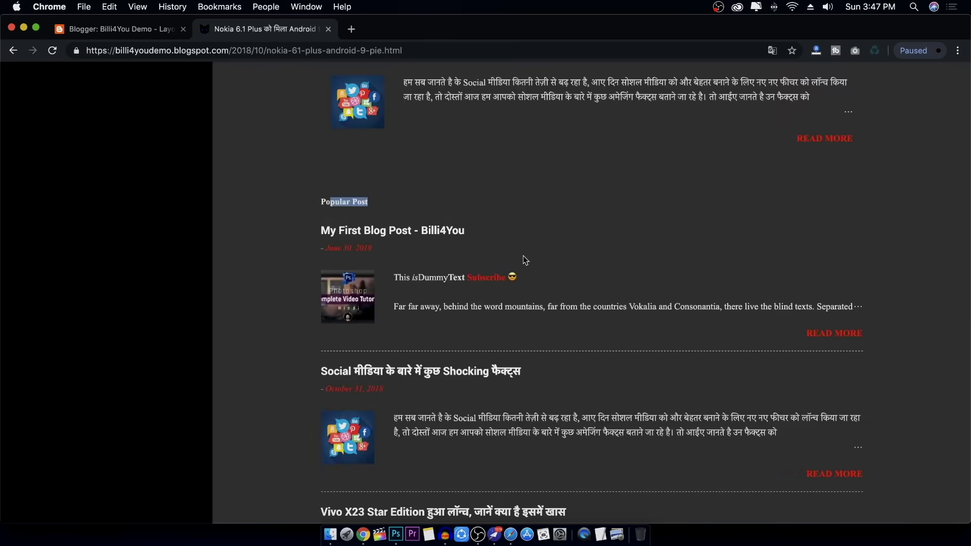
{"action": "scroll", "coordinate": [526, 223], "scroll_direction": "down", "scroll_amount": 3}
{"action": "scroll", "coordinate": [547, 303], "scroll_direction": "down", "scroll_amount": 2}
{"action": "scroll", "coordinate": [541, 260], "scroll_direction": "up", "scroll_amount": 15}
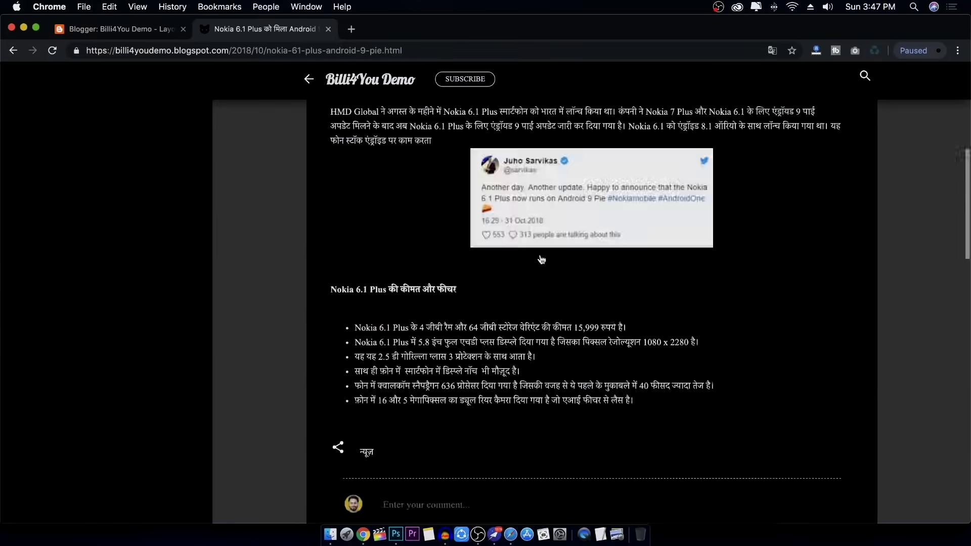
{"action": "scroll", "coordinate": [542, 260], "scroll_direction": "down", "scroll_amount": 15}
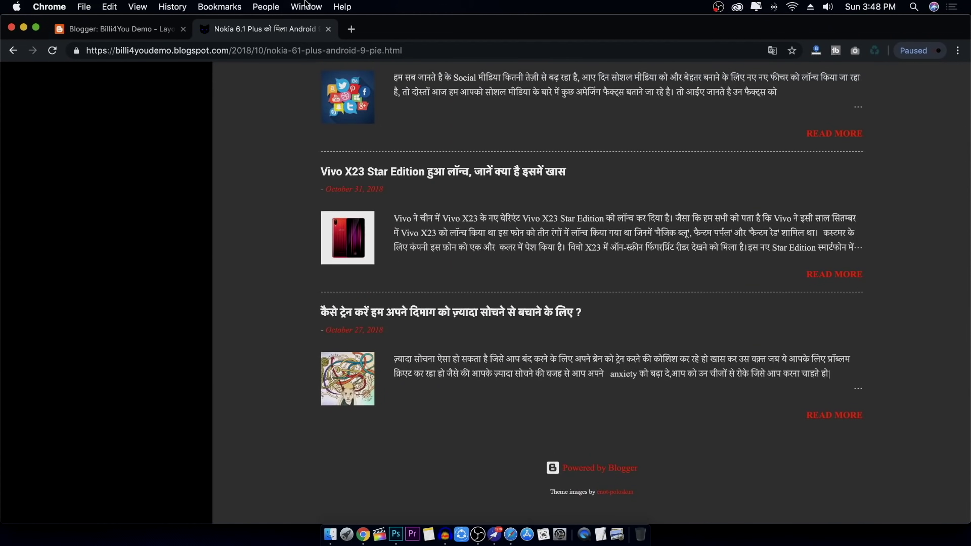
{"action": "left_click", "coordinate": [128, 31]}
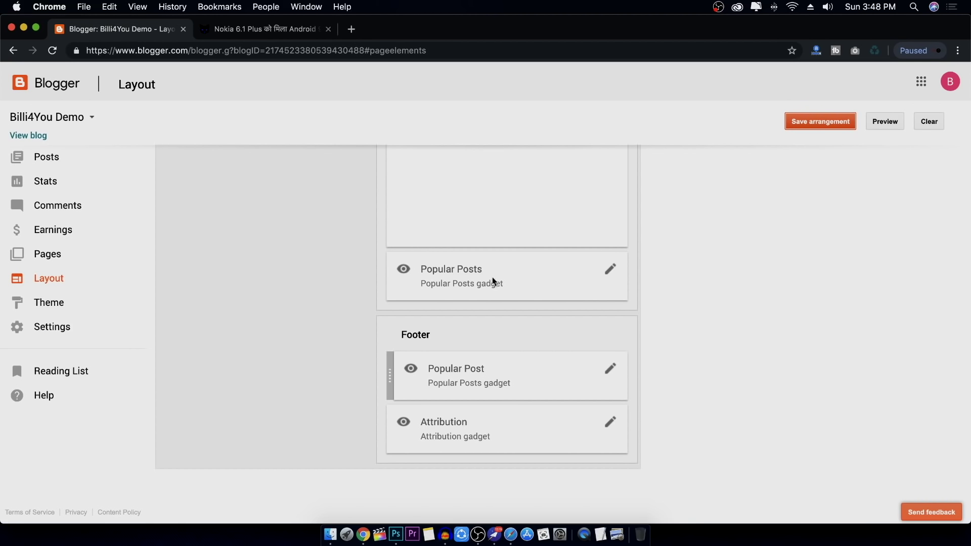
Drag Popular Post from the Footer to the top of Sidebar (Bottom), then save the arrangement
{"action": "left_click_drag", "start_coordinate": [466, 369], "coordinate": [486, 273]}
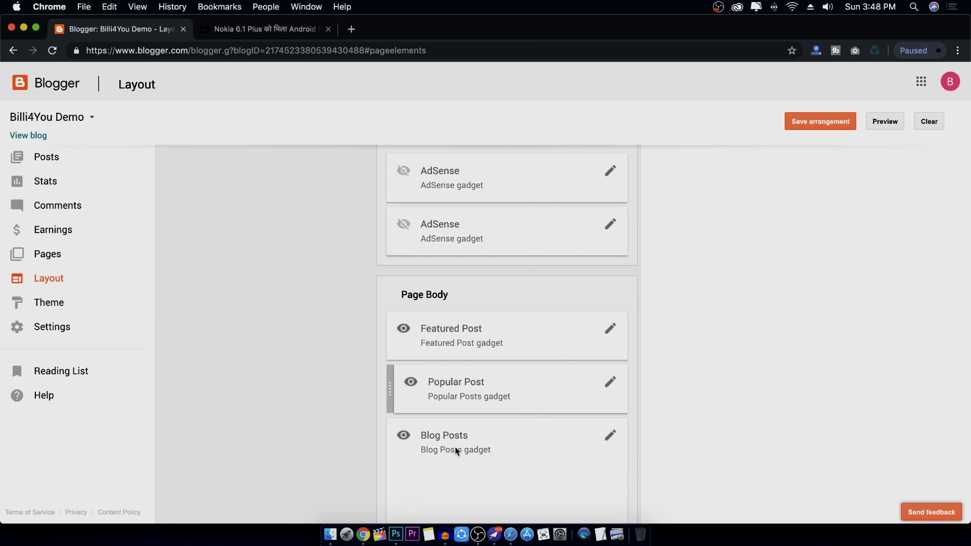
{"action": "left_click_drag", "start_coordinate": [463, 388], "coordinate": [240, 273]}
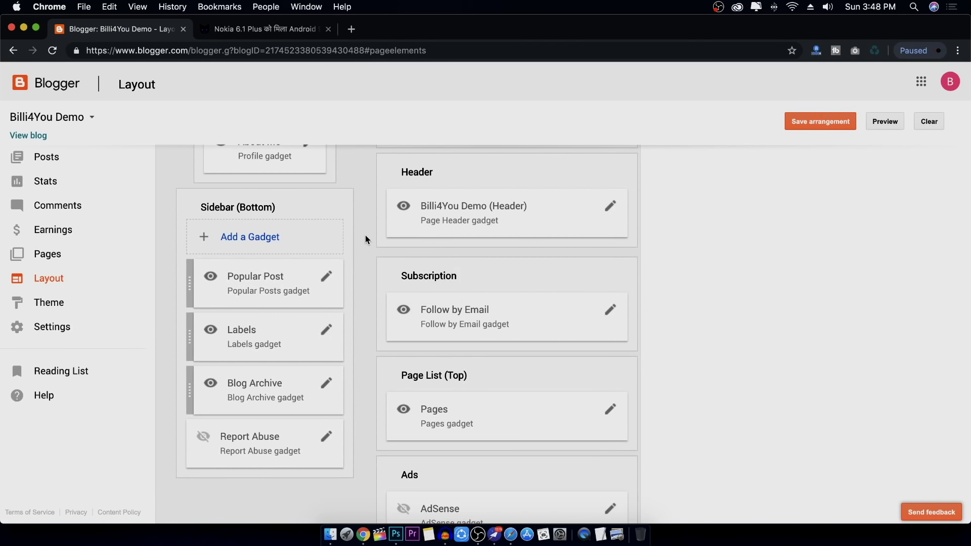
{"action": "scroll", "coordinate": [365, 235], "scroll_direction": "up", "scroll_amount": 5}
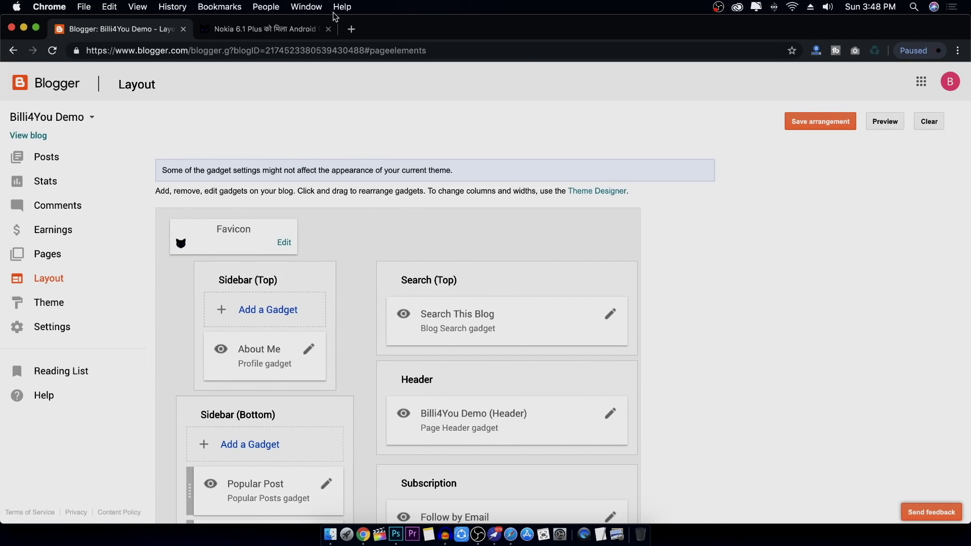
{"action": "left_click", "coordinate": [279, 32]}
{"action": "scroll", "coordinate": [557, 212], "scroll_direction": "up", "scroll_amount": 15}
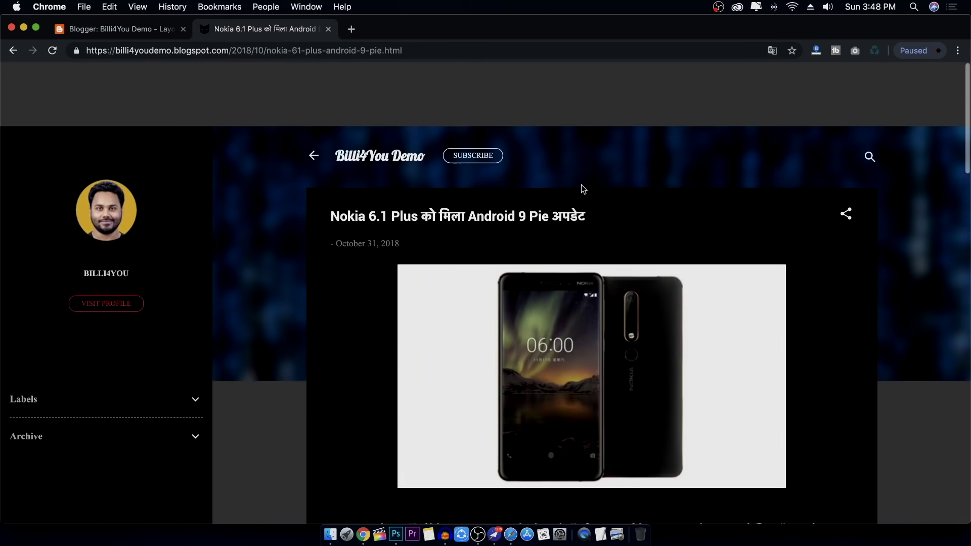
{"action": "left_click", "coordinate": [152, 31]}
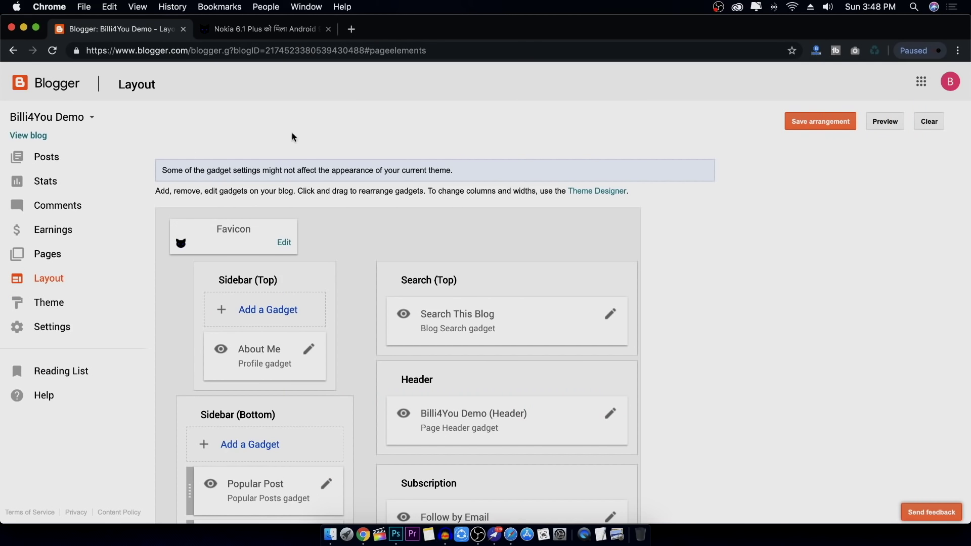
{"action": "left_click", "coordinate": [817, 127]}
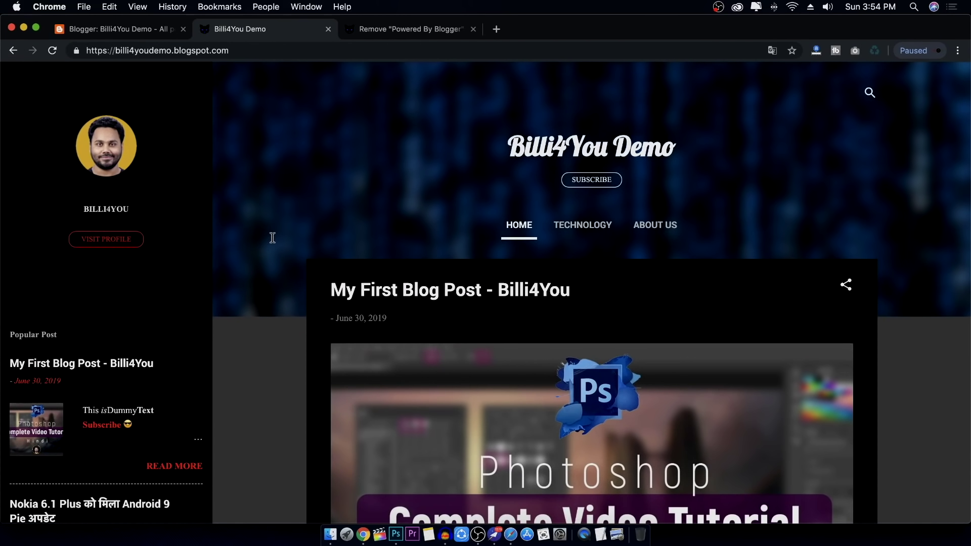
Scroll the blog home page to its Powered by Blogger credit, then open the removal guide
{"action": "scroll", "coordinate": [272, 237], "scroll_direction": "down", "scroll_amount": 20}
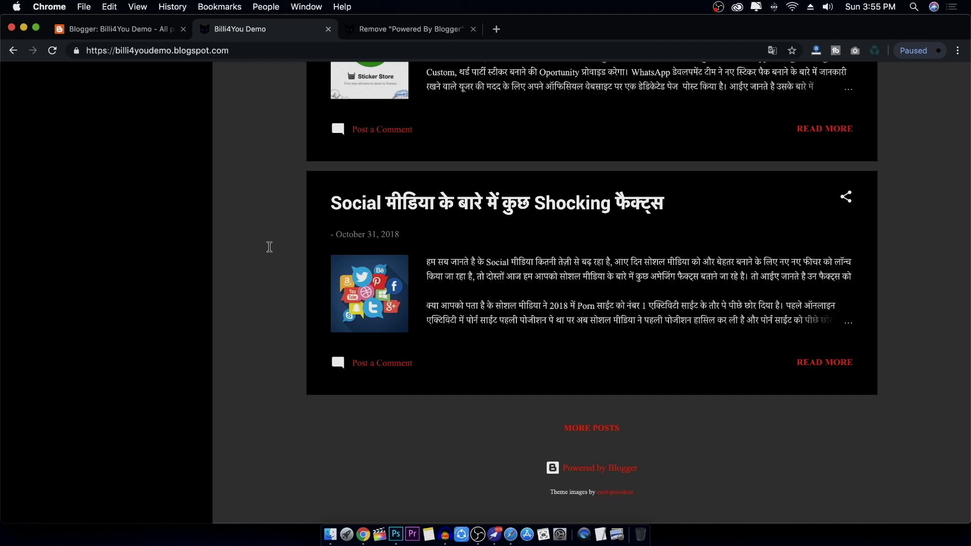
{"action": "scroll", "coordinate": [271, 247], "scroll_direction": "up", "scroll_amount": 20}
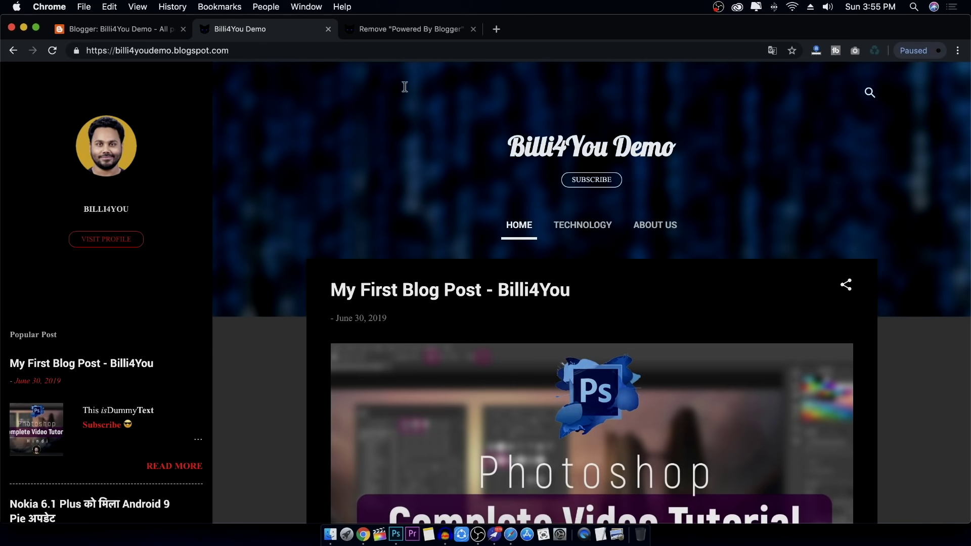
{"action": "left_click", "coordinate": [429, 29]}
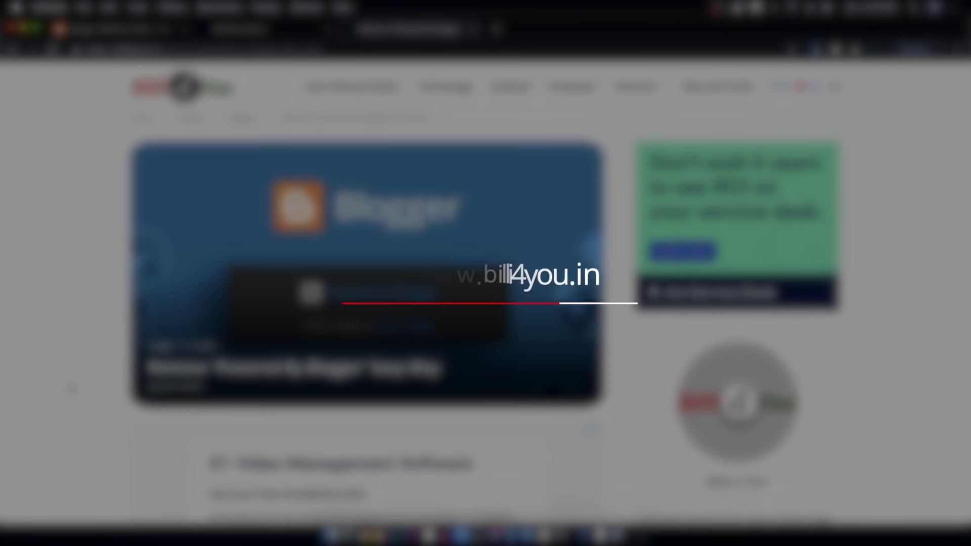
Scroll the guide down to step 3 showing the #Attribution1 CSS code
{"action": "scroll", "coordinate": [71, 389], "scroll_direction": "down", "scroll_amount": 8}
{"action": "scroll", "coordinate": [69, 387], "scroll_direction": "up", "scroll_amount": 4}
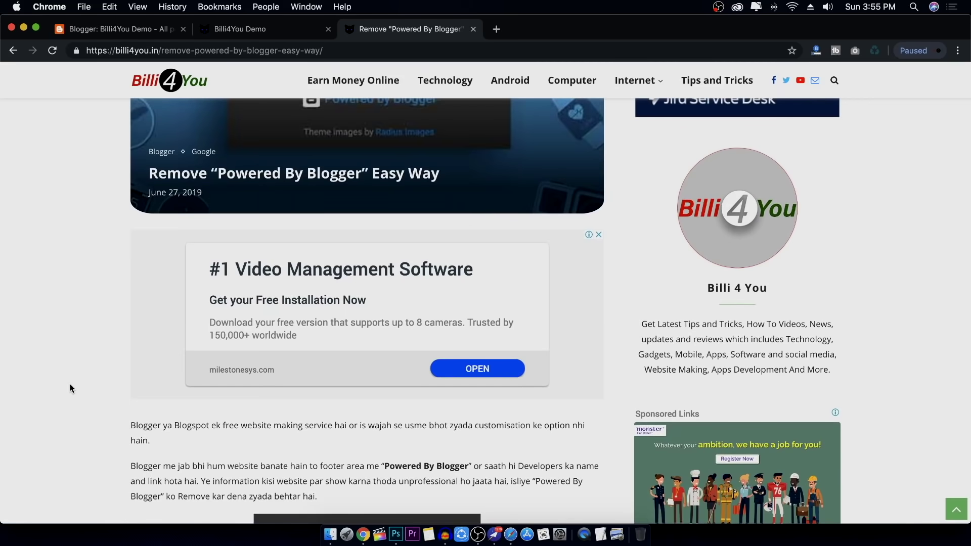
{"action": "scroll", "coordinate": [70, 388], "scroll_direction": "down", "scroll_amount": 6}
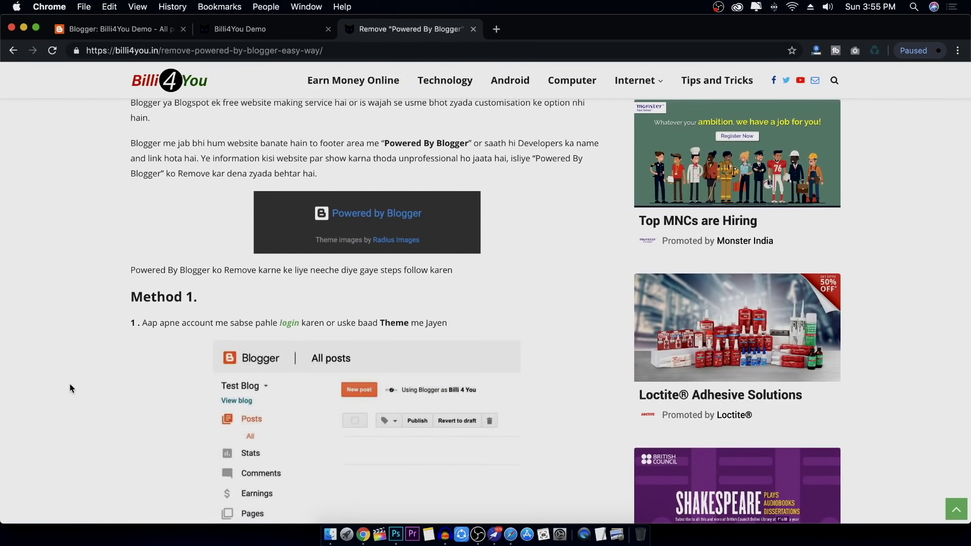
{"action": "scroll", "coordinate": [69, 388], "scroll_direction": "down", "scroll_amount": 12}
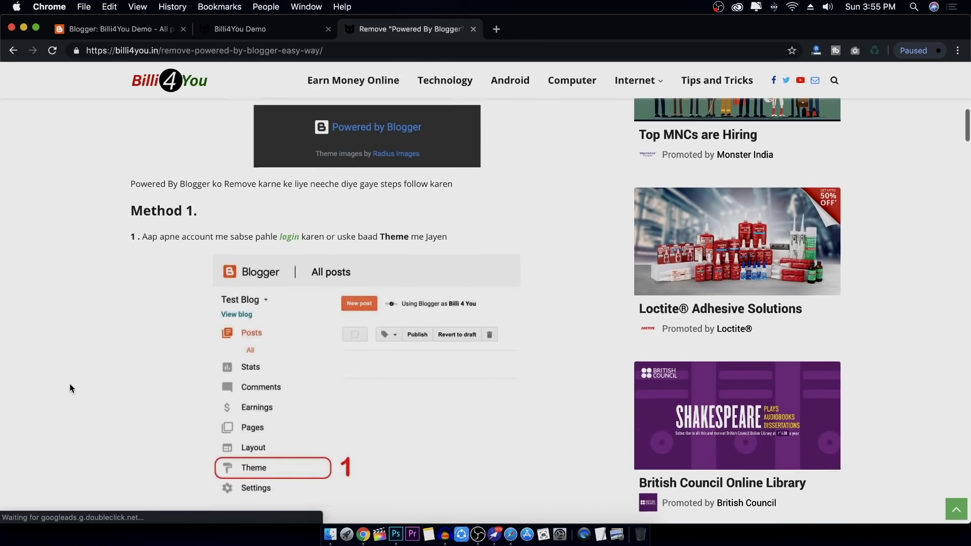
{"action": "scroll", "coordinate": [70, 388], "scroll_direction": "down", "scroll_amount": 15}
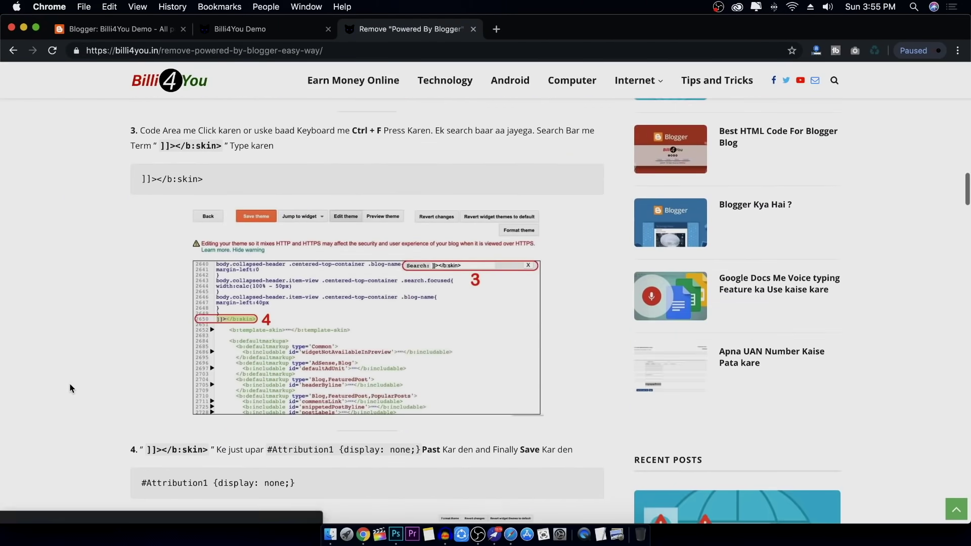
{"action": "scroll", "coordinate": [69, 388], "scroll_direction": "down", "scroll_amount": 15}
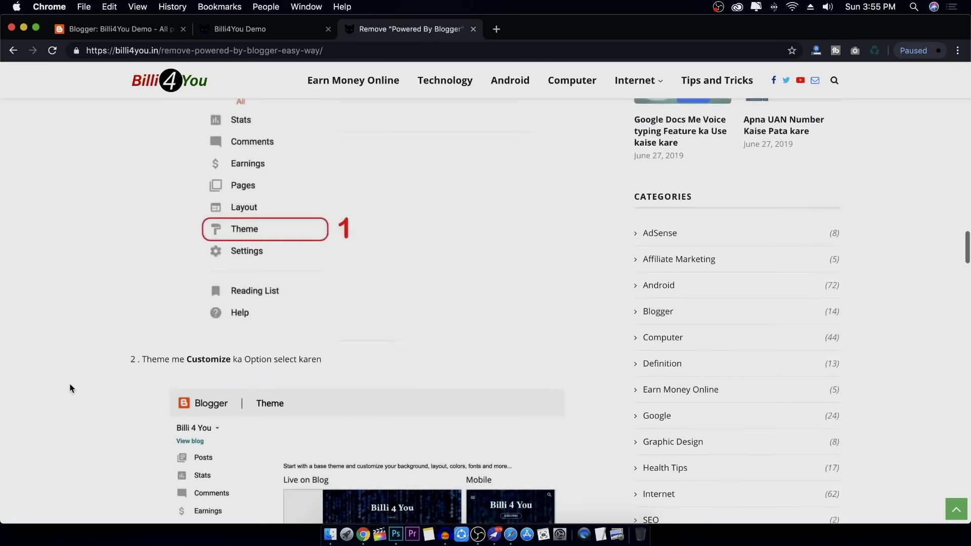
{"action": "scroll", "coordinate": [70, 388], "scroll_direction": "up", "scroll_amount": 12}
{"action": "scroll", "coordinate": [69, 388], "scroll_direction": "down", "scroll_amount": 10}
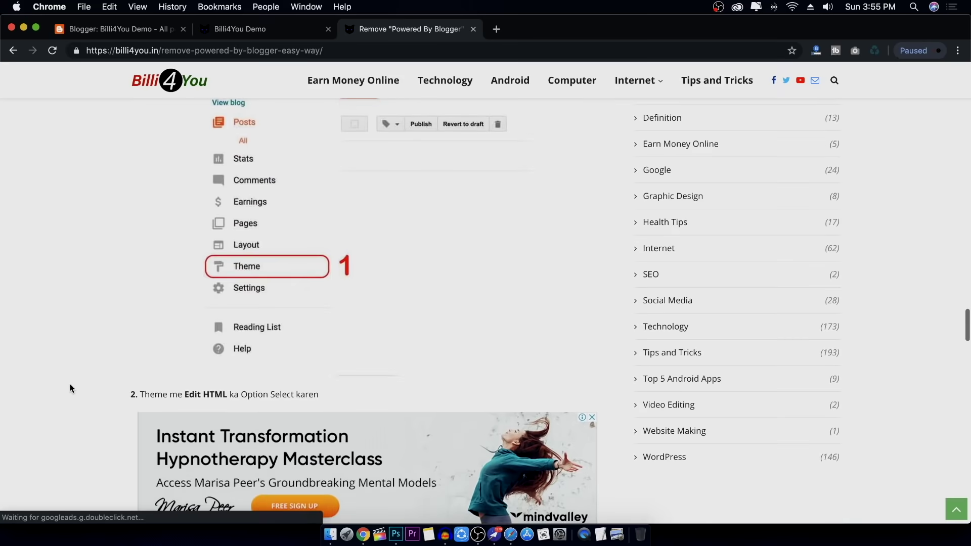
{"action": "scroll", "coordinate": [70, 387], "scroll_direction": "up", "scroll_amount": 6}
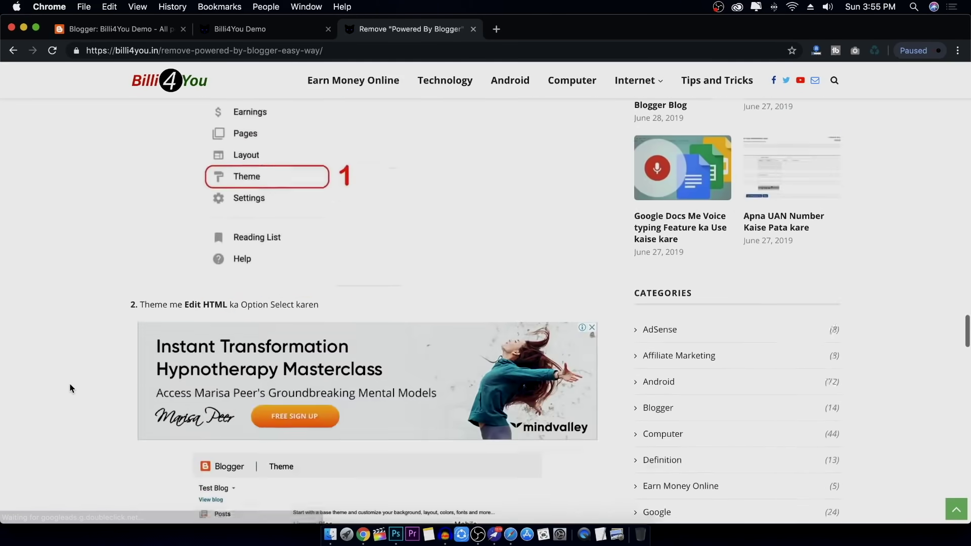
{"action": "scroll", "coordinate": [70, 388], "scroll_direction": "down", "scroll_amount": 12}
{"action": "scroll", "coordinate": [70, 388], "scroll_direction": "up", "scroll_amount": 15}
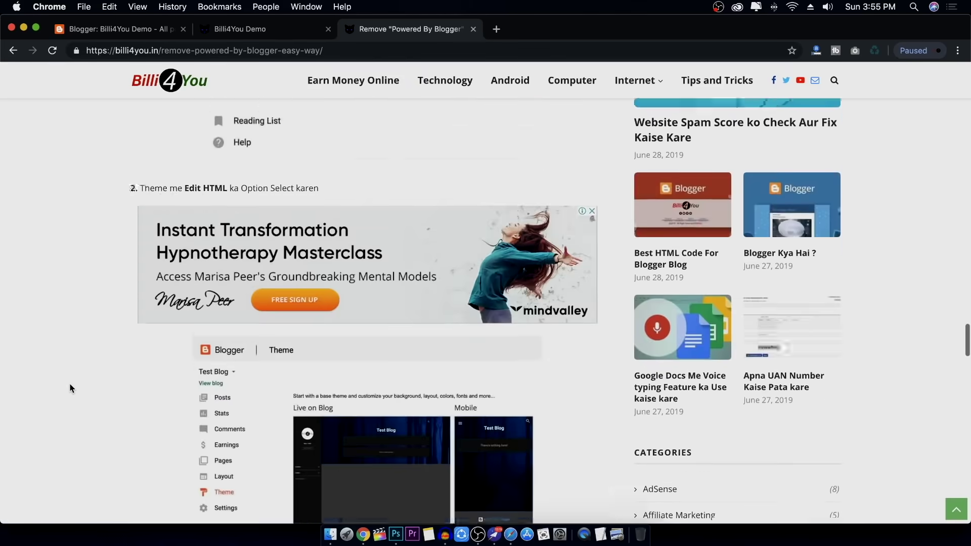
{"action": "scroll", "coordinate": [70, 388], "scroll_direction": "up", "scroll_amount": 1}
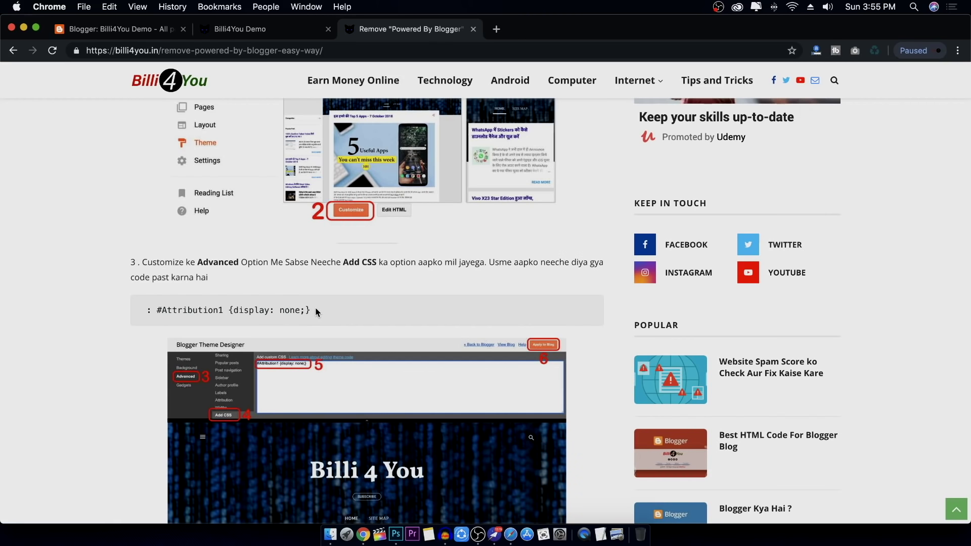
Copy the #Attribution1 {display: none;} rule and switch back to the Blogger dashboard
{"action": "left_click_drag", "start_coordinate": [312, 312], "coordinate": [155, 312]}
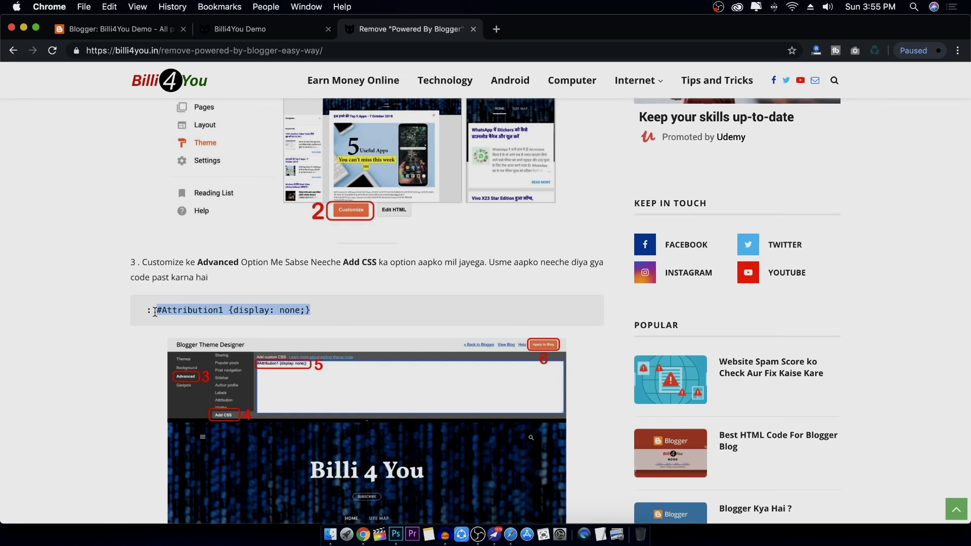
{"action": "right_click", "coordinate": [164, 313]}
{"action": "left_click", "coordinate": [200, 337]}
{"action": "scroll", "coordinate": [374, 280], "scroll_direction": "up", "scroll_amount": 5}
{"action": "scroll", "coordinate": [374, 280], "scroll_direction": "up", "scroll_amount": 10}
{"action": "left_click", "coordinate": [123, 30]}
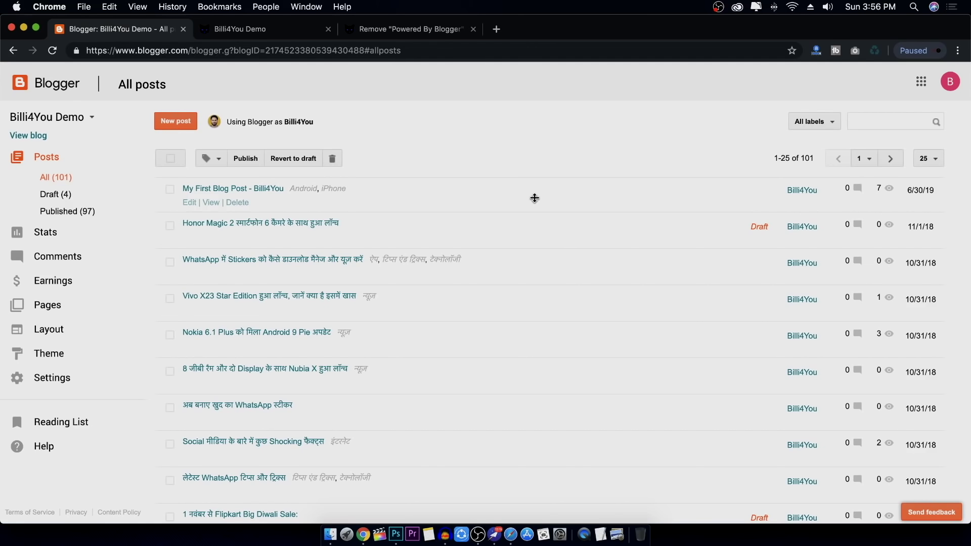
Go to the Theme page, recheck the removal guide, then launch Customize for the Billi4You Demo theme
{"action": "left_click", "coordinate": [68, 355]}
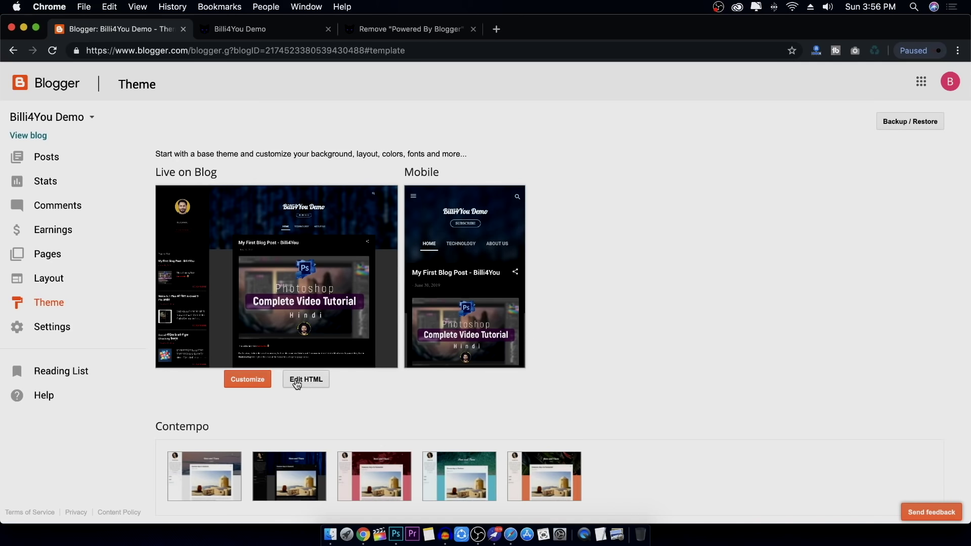
{"action": "left_click", "coordinate": [440, 32]}
{"action": "scroll", "coordinate": [379, 267], "scroll_direction": "down", "scroll_amount": 5}
{"action": "scroll", "coordinate": [379, 267], "scroll_direction": "down", "scroll_amount": 15}
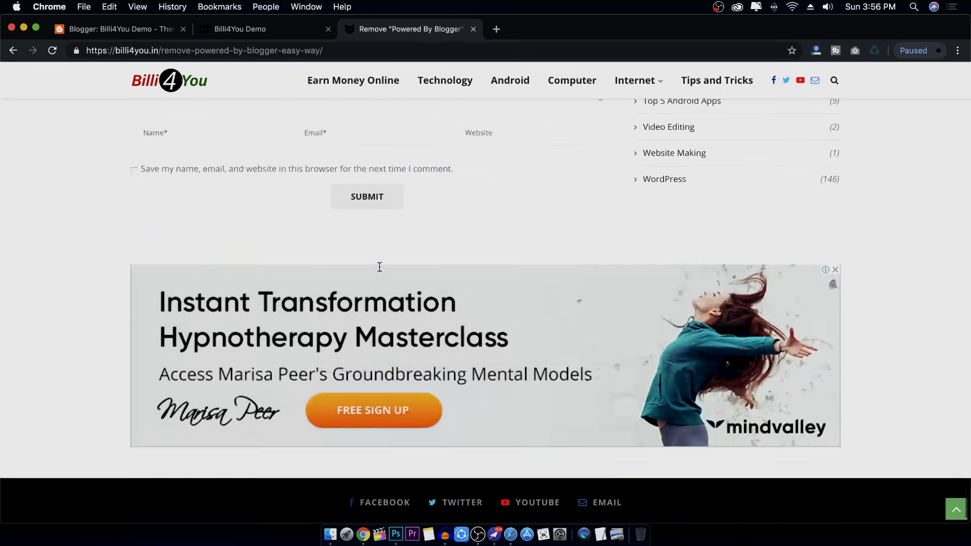
{"action": "scroll", "coordinate": [380, 266], "scroll_direction": "up", "scroll_amount": 12}
{"action": "scroll", "coordinate": [380, 266], "scroll_direction": "down", "scroll_amount": 1}
{"action": "scroll", "coordinate": [380, 268], "scroll_direction": "down", "scroll_amount": 10}
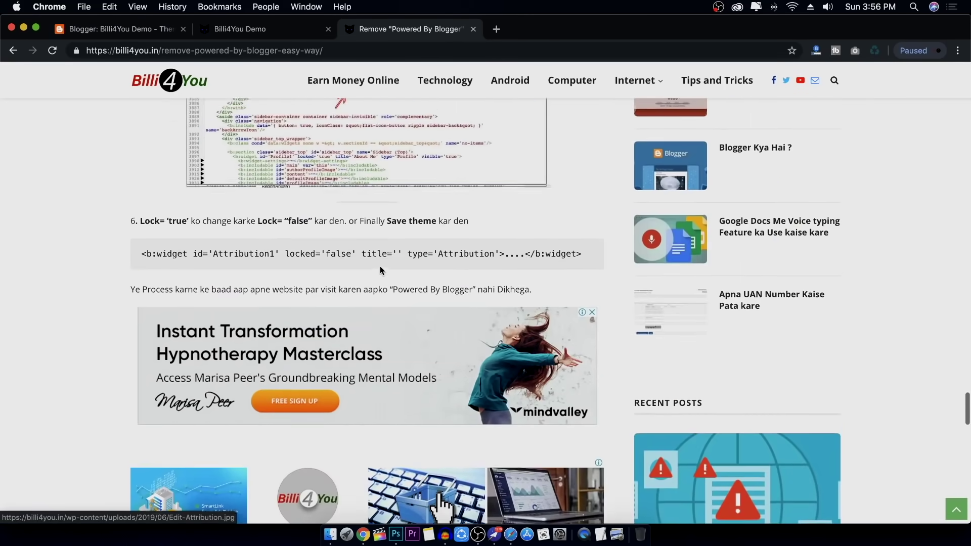
{"action": "key", "text": "super+1"}
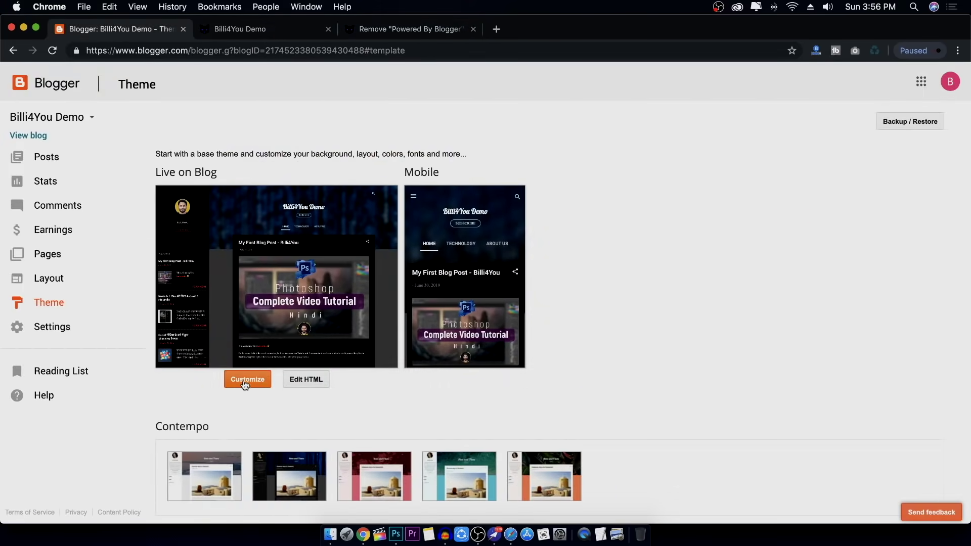
{"action": "left_click", "coordinate": [248, 384]}
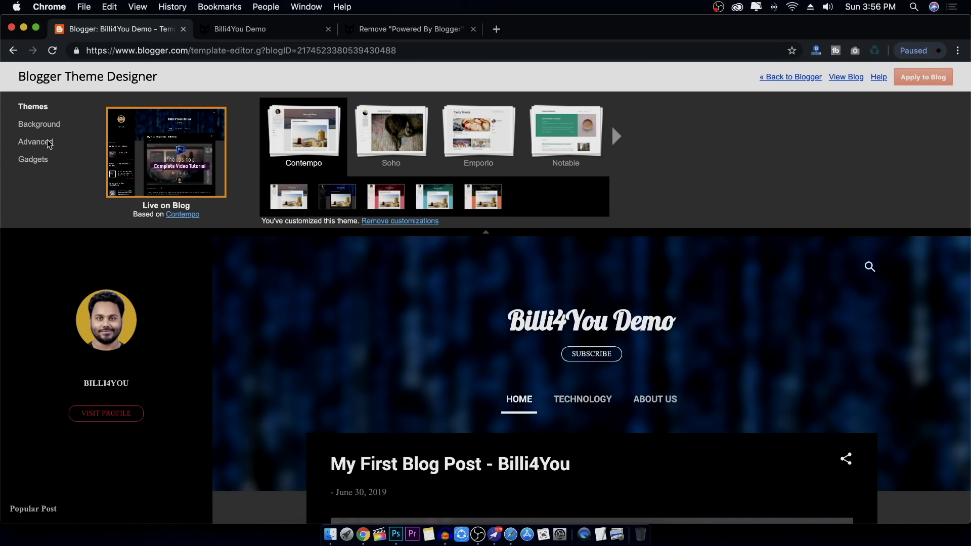
Paste #Attribution1 {display: none;} into Advanced > Add CSS and apply it to the blog
{"action": "left_click", "coordinate": [46, 143]}
{"action": "scroll", "coordinate": [143, 189], "scroll_direction": "down", "scroll_amount": 2}
{"action": "scroll", "coordinate": [144, 189], "scroll_direction": "down", "scroll_amount": 2}
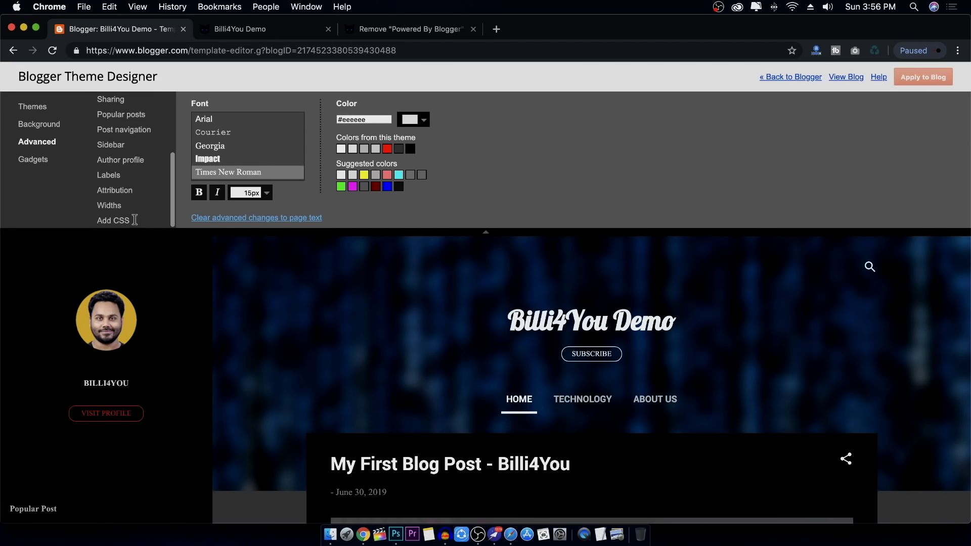
{"action": "left_click", "coordinate": [132, 220]}
{"action": "left_click", "coordinate": [291, 140]}
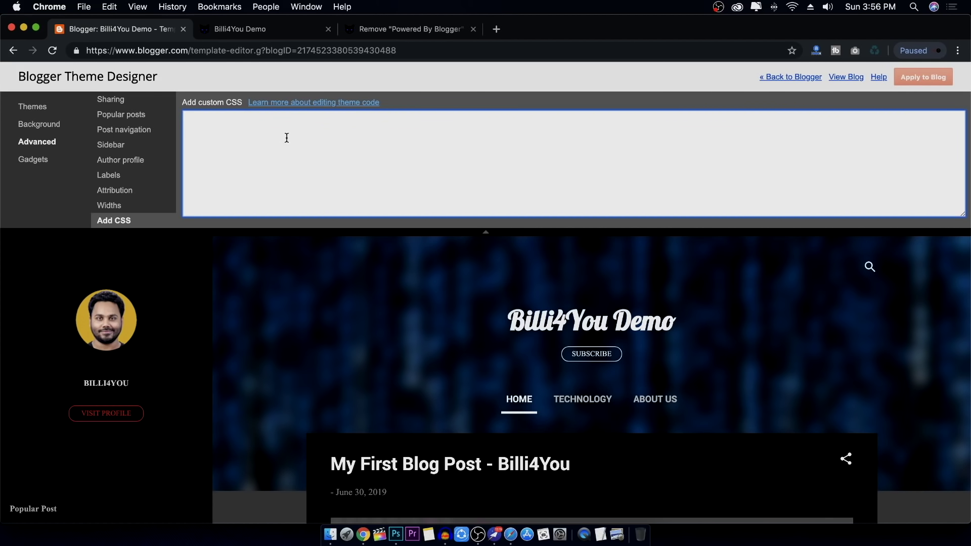
{"action": "key", "text": "super+v"}
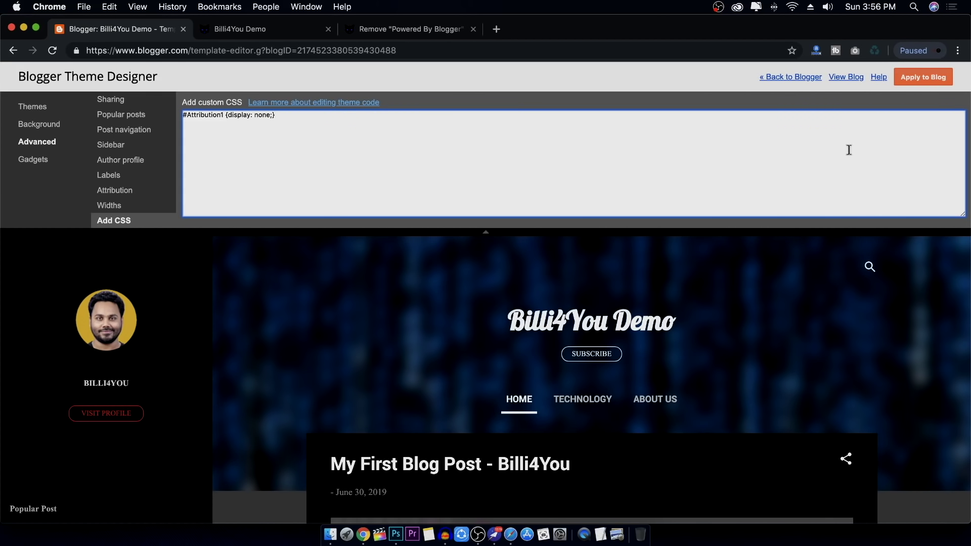
{"action": "left_click", "coordinate": [927, 84]}
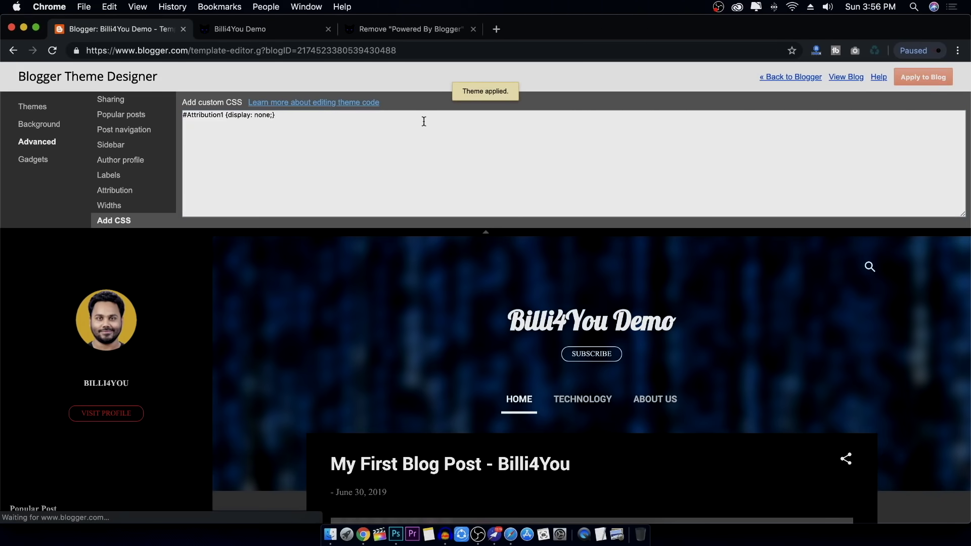
Switch to the live blog and scroll down toward its footer
{"action": "left_click", "coordinate": [250, 32]}
{"action": "scroll", "coordinate": [407, 391], "scroll_direction": "down", "scroll_amount": 5}
{"action": "scroll", "coordinate": [408, 391], "scroll_direction": "down", "scroll_amount": 10}
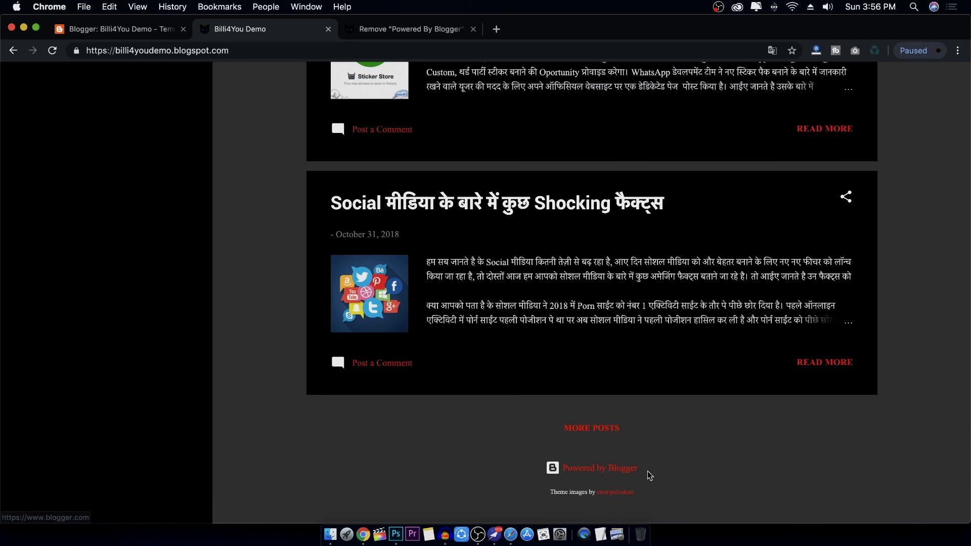
Reload the live blog to check the credit is gone, then exit via « Back to Blogger
{"action": "left_click", "coordinate": [54, 55]}
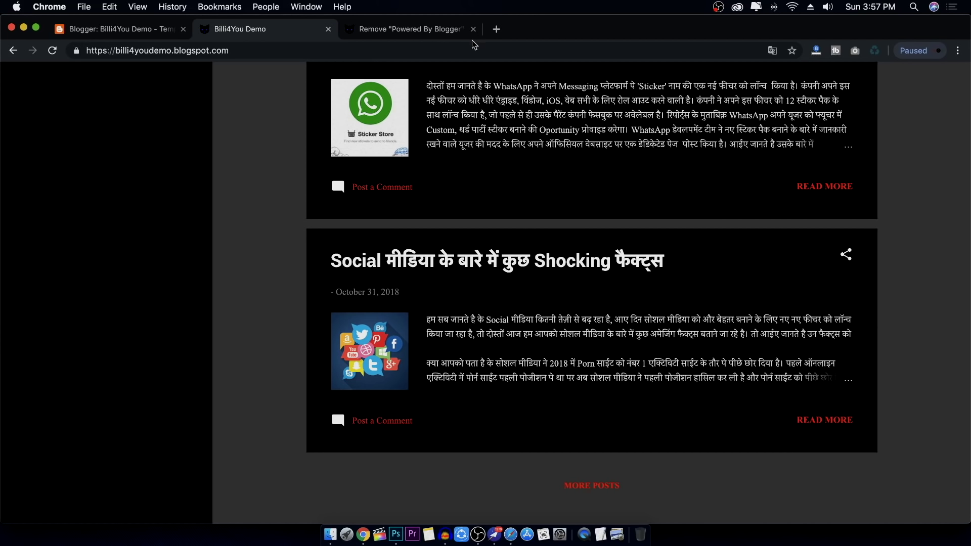
{"action": "left_click", "coordinate": [448, 31]}
{"action": "scroll", "coordinate": [312, 203], "scroll_direction": "up", "scroll_amount": 15}
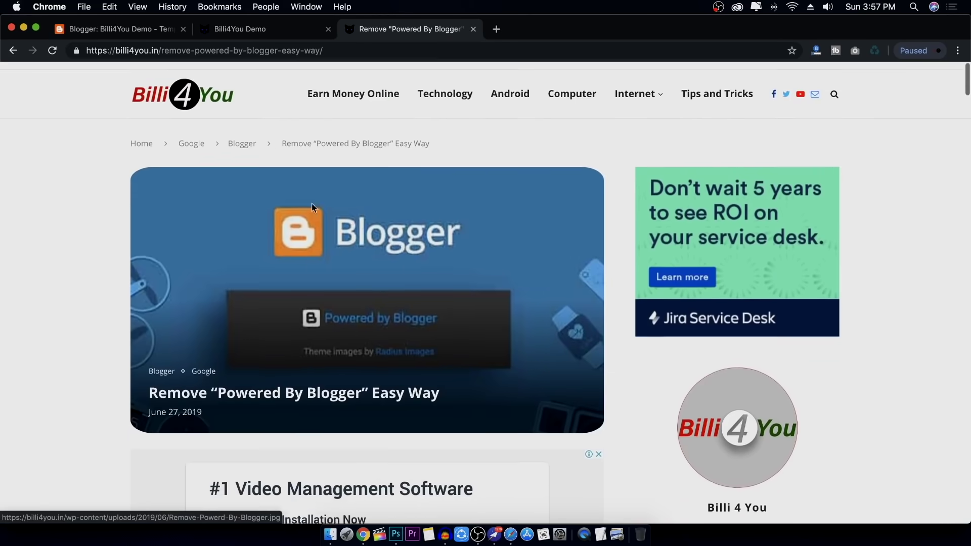
{"action": "left_click", "coordinate": [256, 31]}
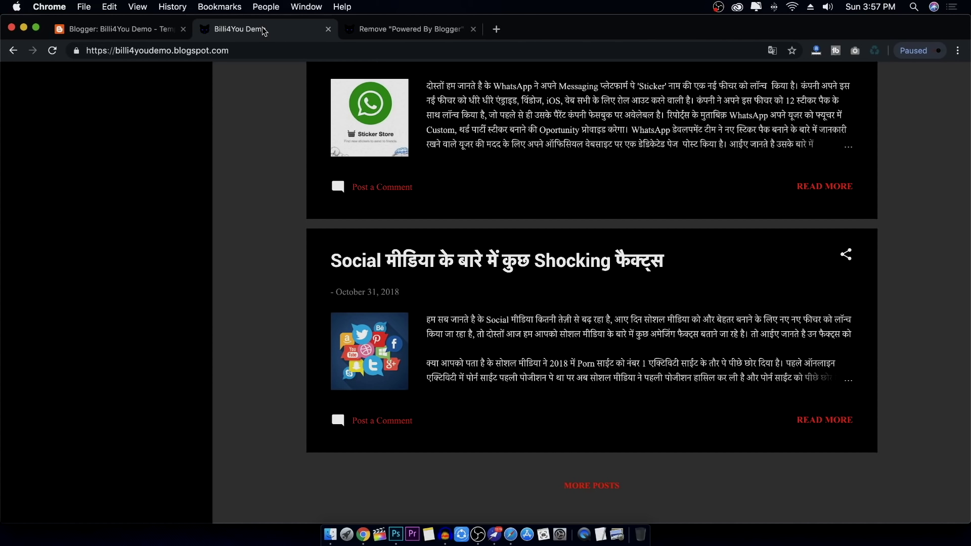
{"action": "left_click", "coordinate": [134, 34]}
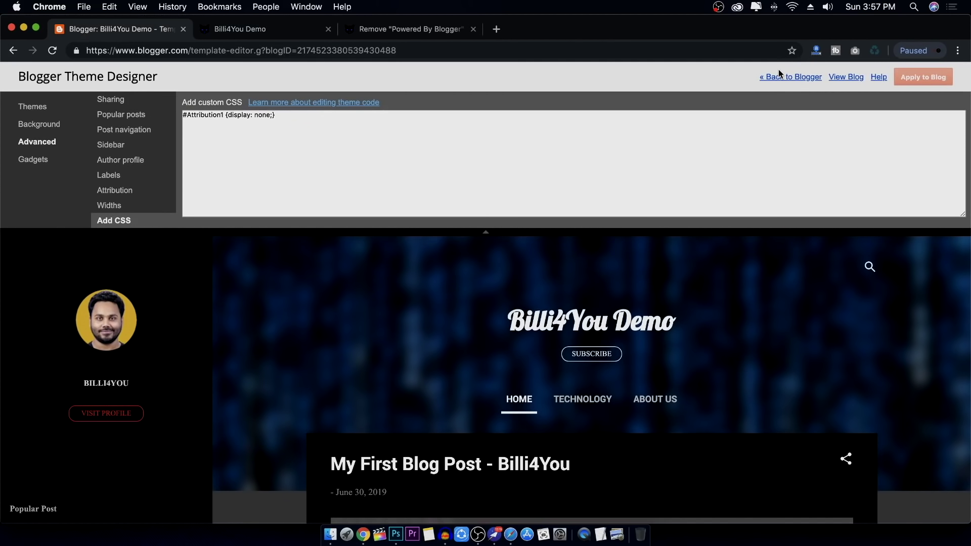
{"action": "left_click", "coordinate": [788, 80]}
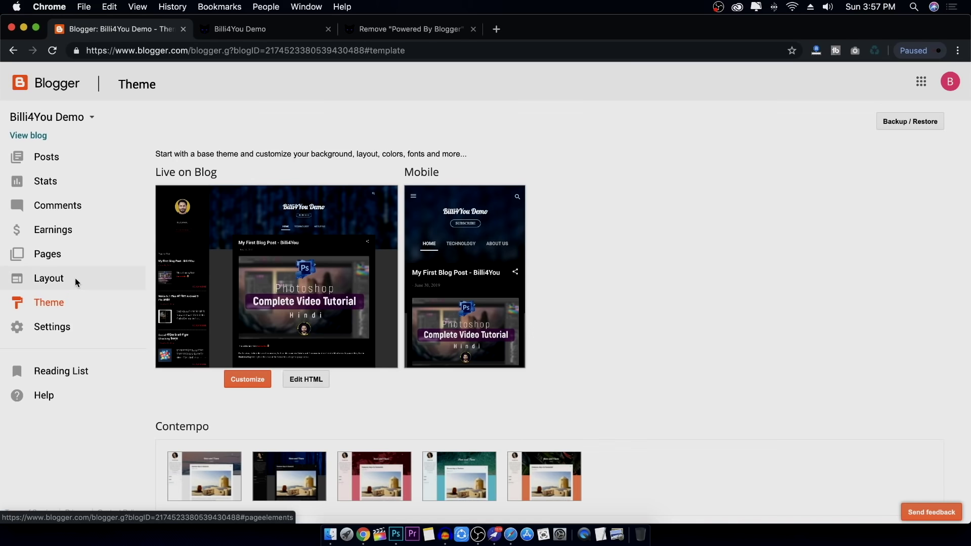
Inspect the footer Attribution gadget's settings in Layout, cancel without changes, and return to the live blog
{"action": "left_click", "coordinate": [75, 277]}
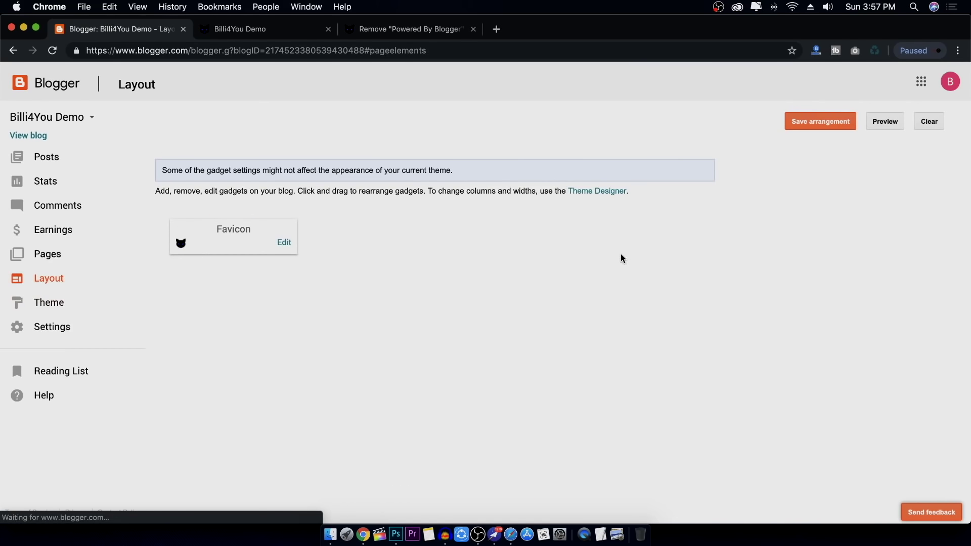
{"action": "scroll", "coordinate": [673, 275], "scroll_direction": "down", "scroll_amount": 10}
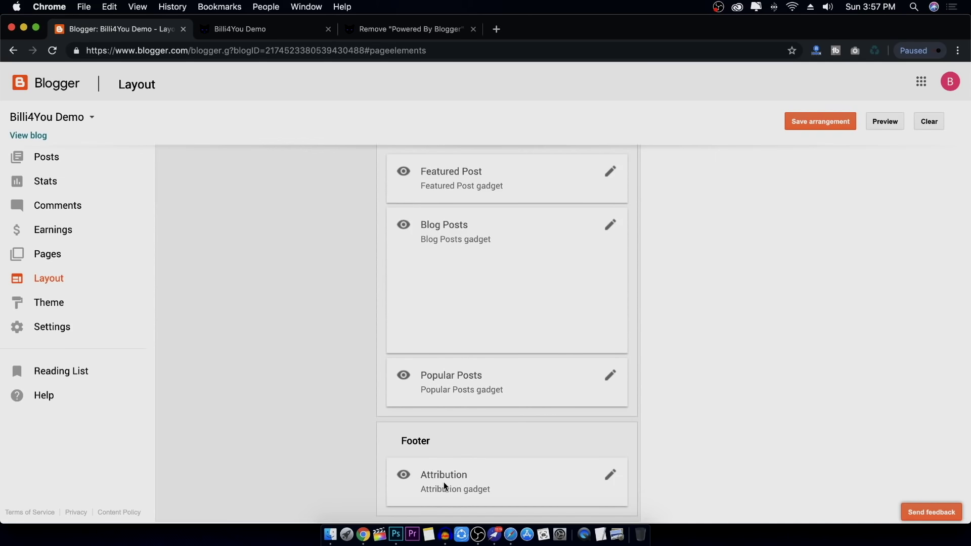
{"action": "left_click", "coordinate": [610, 475]}
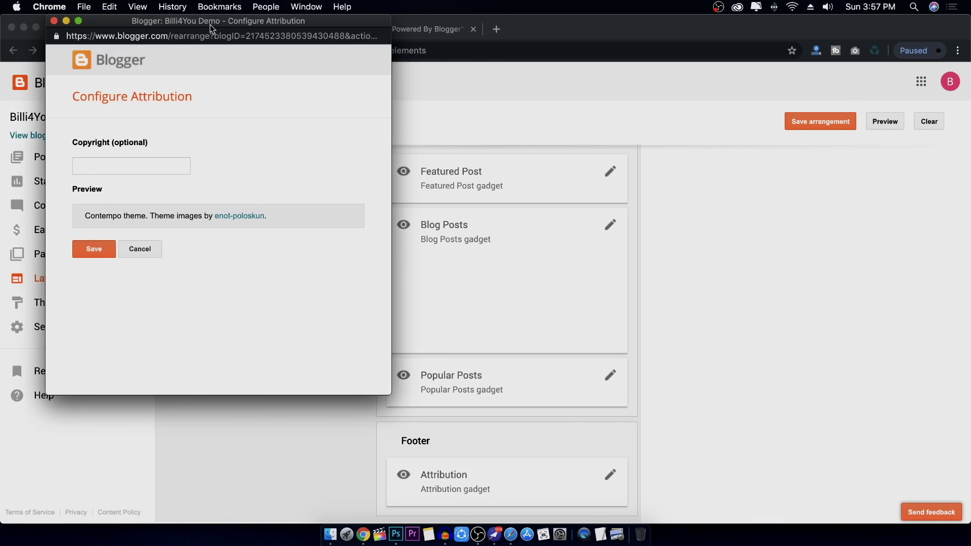
{"action": "left_click_drag", "start_coordinate": [207, 25], "coordinate": [547, 66]}
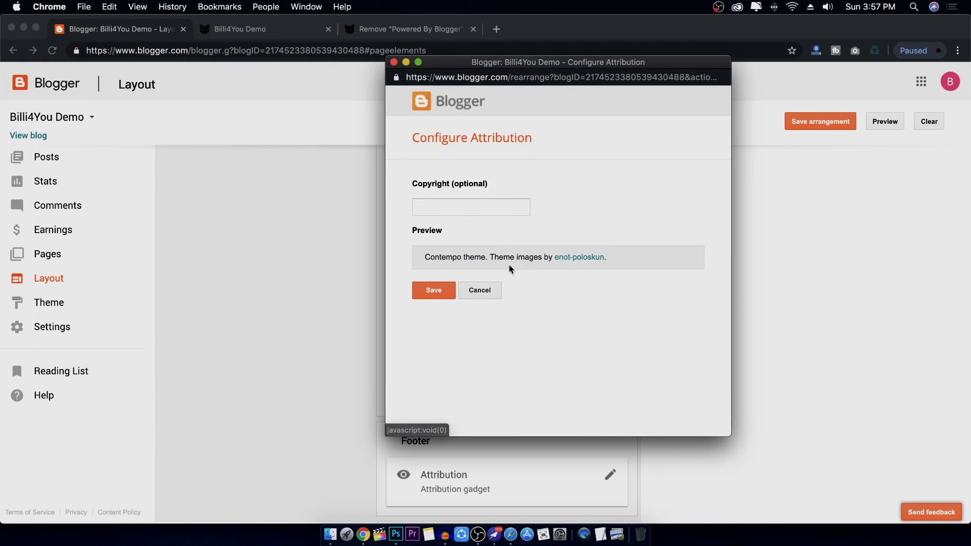
{"action": "left_click", "coordinate": [489, 291]}
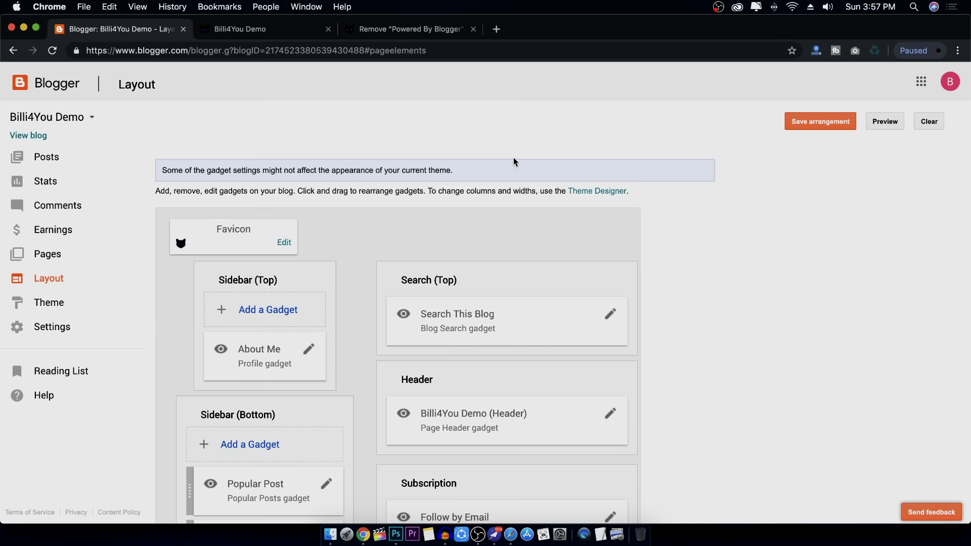
{"action": "left_click", "coordinate": [280, 35]}
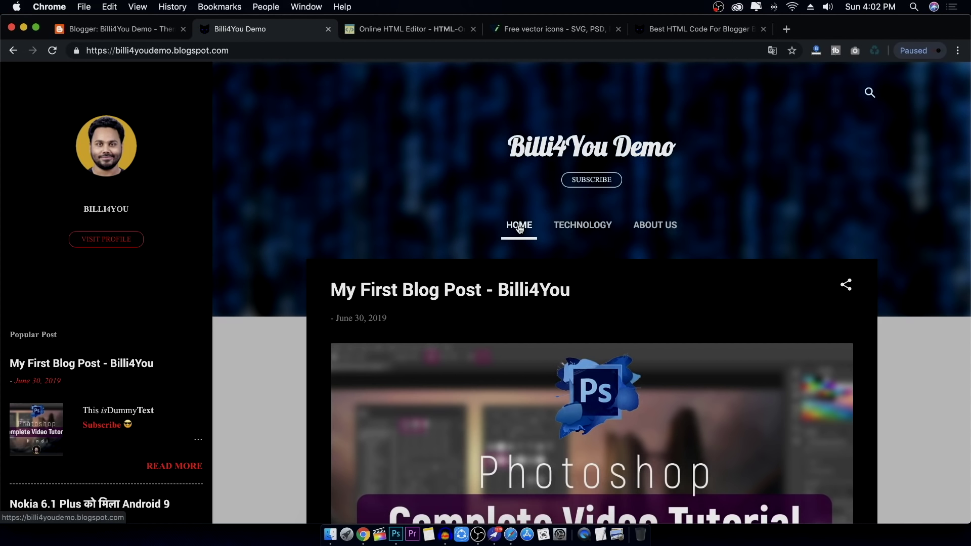
Reload and scroll through the Billi4You Demo home page, then return to Blogger's Theme page
{"action": "left_click", "coordinate": [520, 229]}
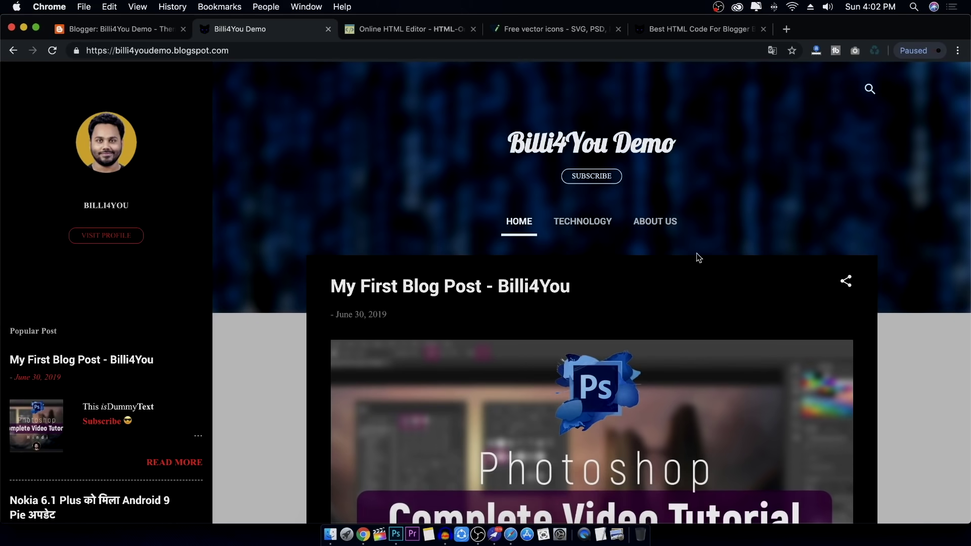
{"action": "scroll", "coordinate": [129, 321], "scroll_direction": "down", "scroll_amount": 3}
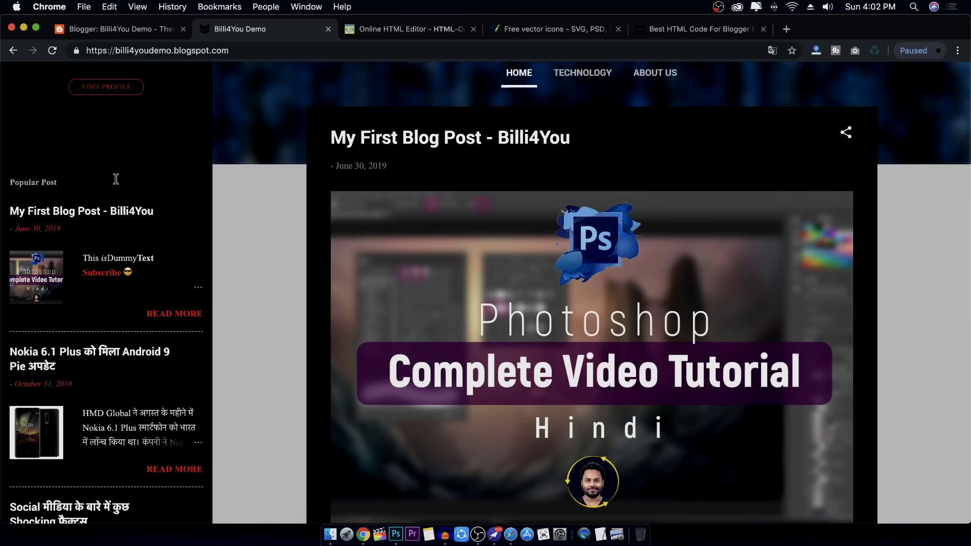
{"action": "scroll", "coordinate": [348, 314], "scroll_direction": "down", "scroll_amount": 15}
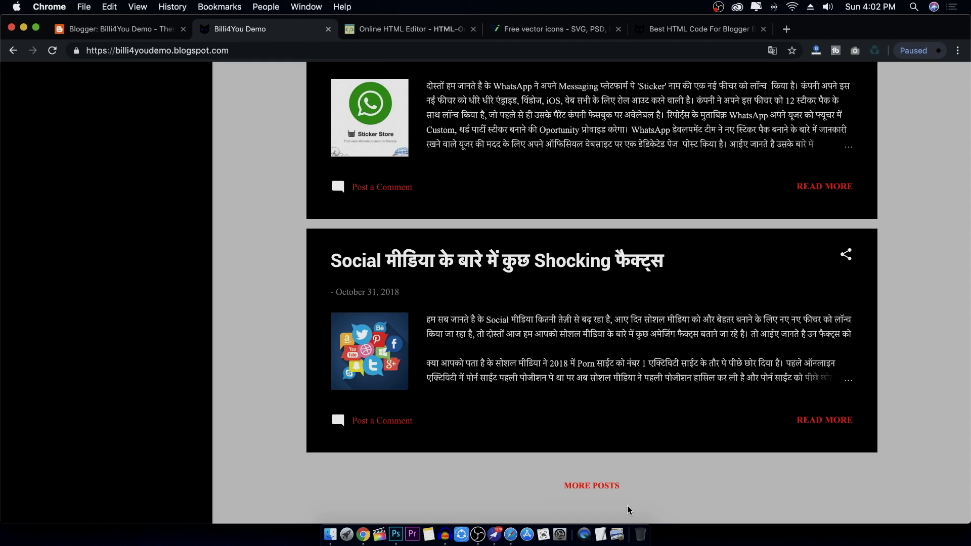
{"action": "scroll", "coordinate": [341, 338], "scroll_direction": "up", "scroll_amount": 20}
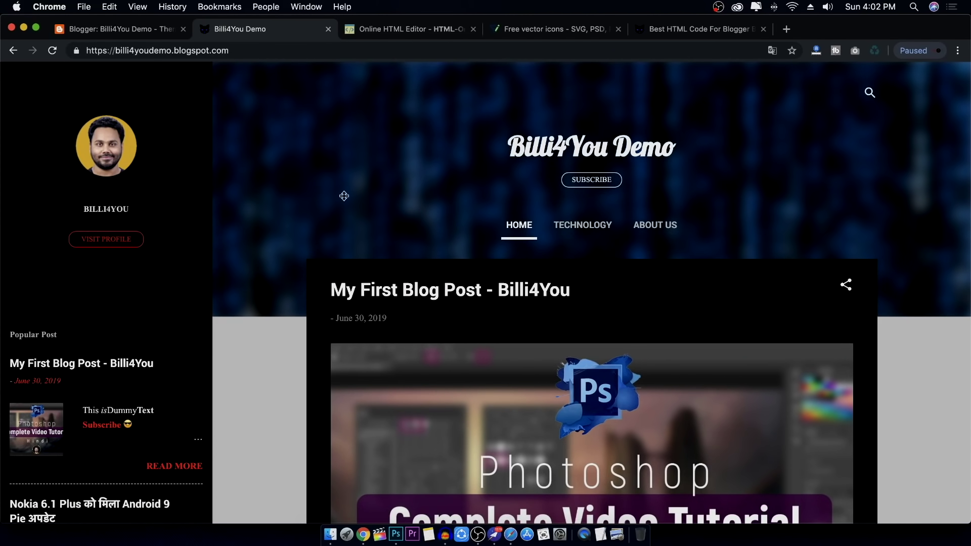
{"action": "left_click", "coordinate": [130, 31]}
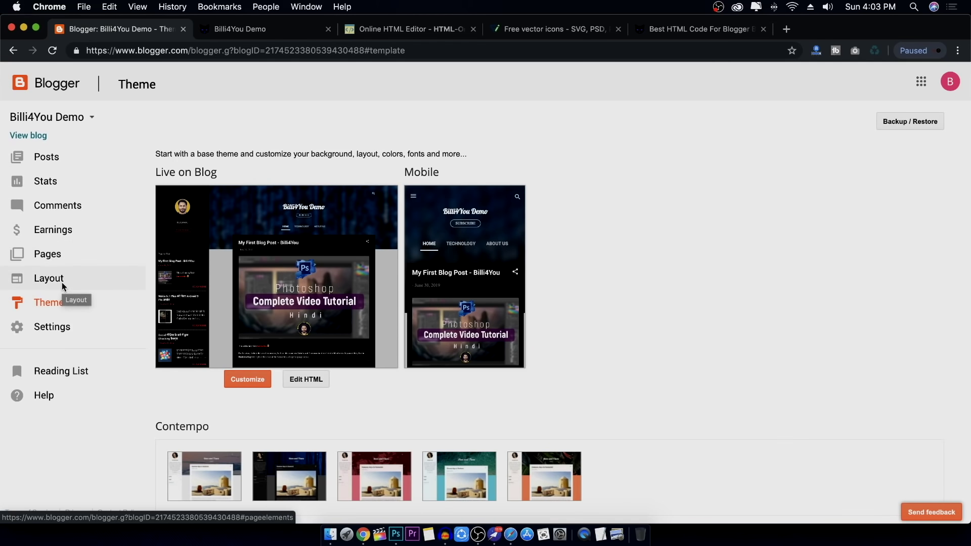
Glance over the live blog and come back to the Blogger dashboard
{"action": "left_click", "coordinate": [263, 29]}
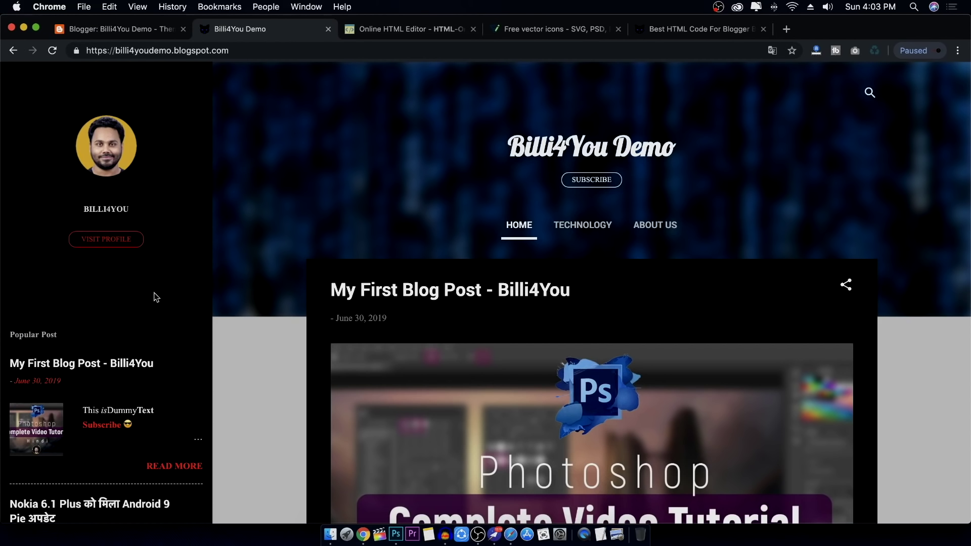
{"action": "scroll", "coordinate": [263, 354], "scroll_direction": "down", "scroll_amount": 20}
{"action": "scroll", "coordinate": [284, 361], "scroll_direction": "up", "scroll_amount": 20}
{"action": "left_click", "coordinate": [147, 31]}
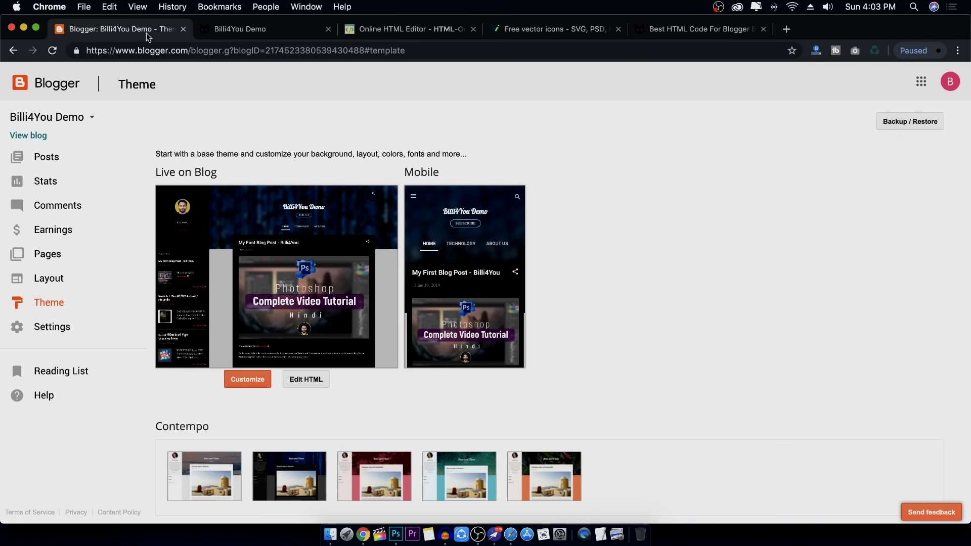
In Layout, add an HTML/JavaScript gadget to the Sidebar (Bottom) section
{"action": "left_click", "coordinate": [72, 277]}
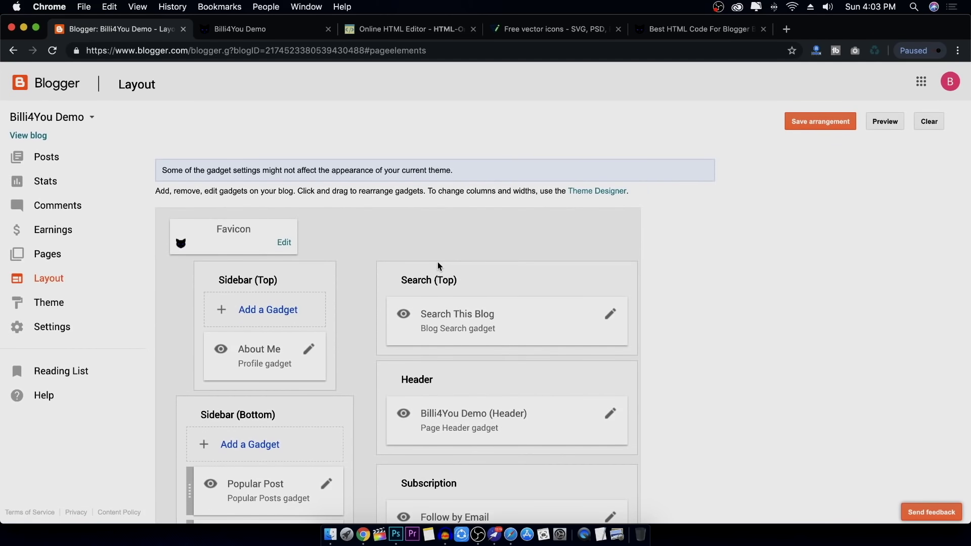
{"action": "scroll", "coordinate": [438, 262], "scroll_direction": "down", "scroll_amount": 5}
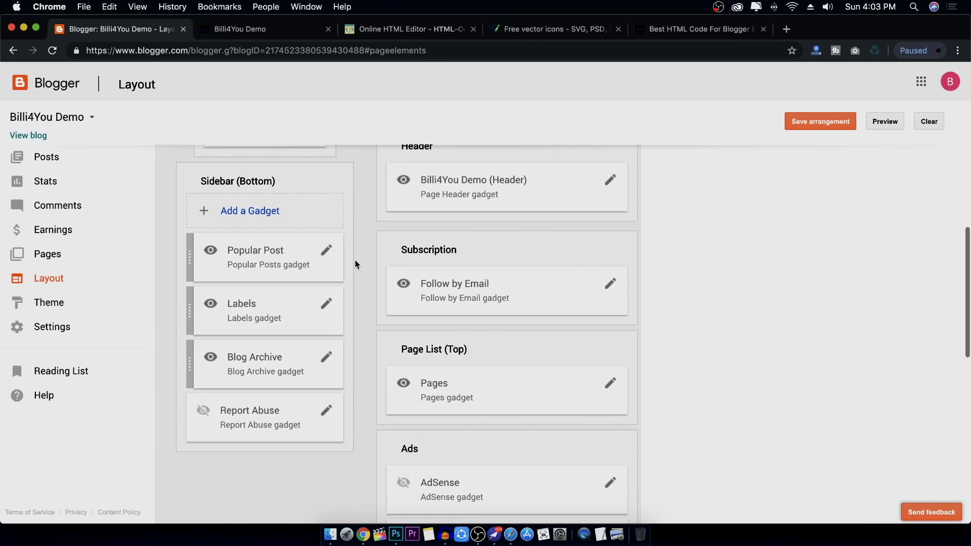
{"action": "scroll", "coordinate": [357, 258], "scroll_direction": "up", "scroll_amount": 4}
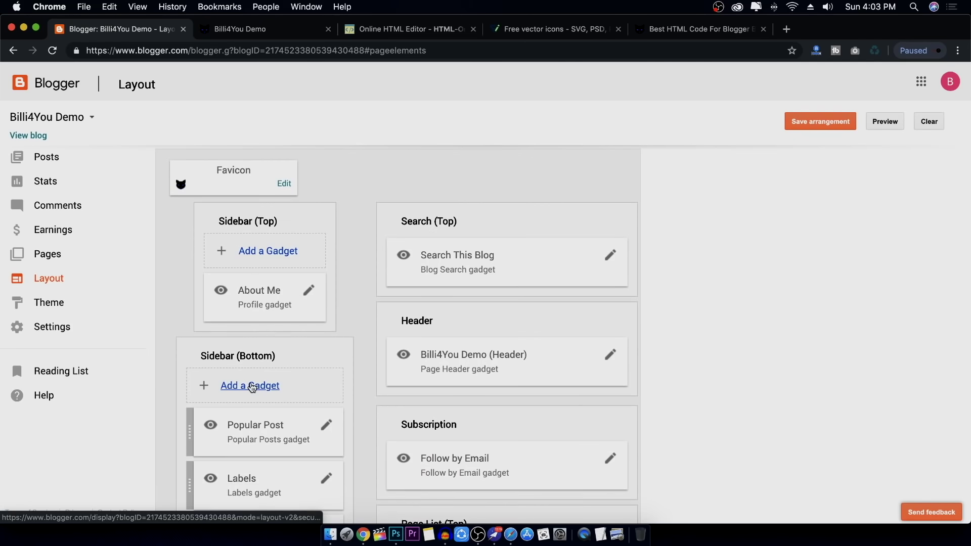
{"action": "left_click", "coordinate": [251, 386]}
{"action": "left_click_drag", "start_coordinate": [358, 78], "coordinate": [521, 72]}
{"action": "scroll", "coordinate": [613, 364], "scroll_direction": "down", "scroll_amount": 3}
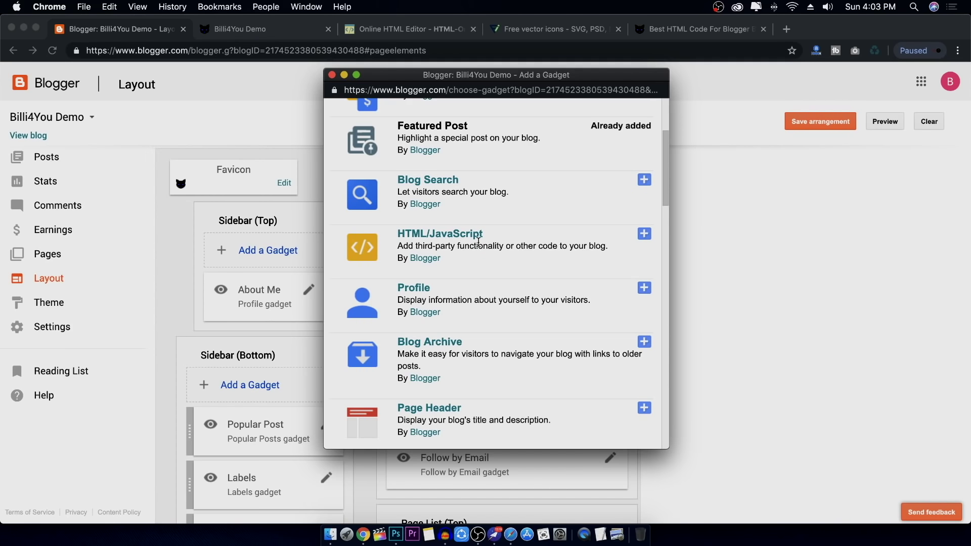
{"action": "left_click", "coordinate": [645, 235]}
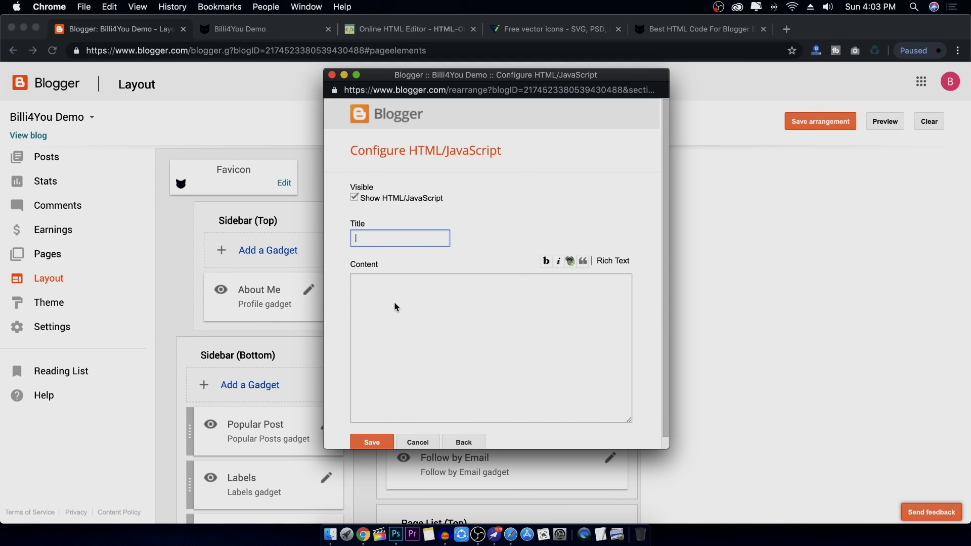
Title the gadget 'Footer' and save it with empty content
{"action": "left_click", "coordinate": [374, 274]}
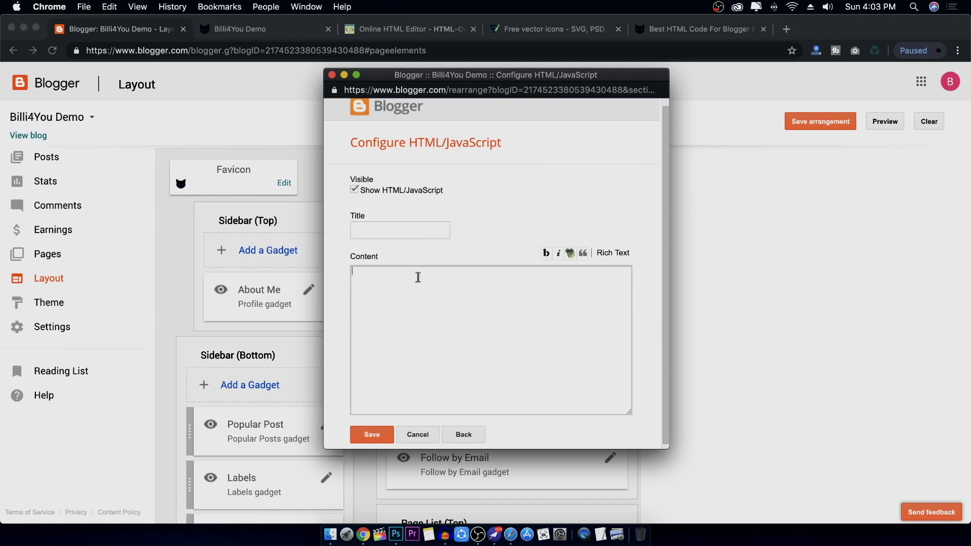
{"action": "left_click", "coordinate": [383, 229]}
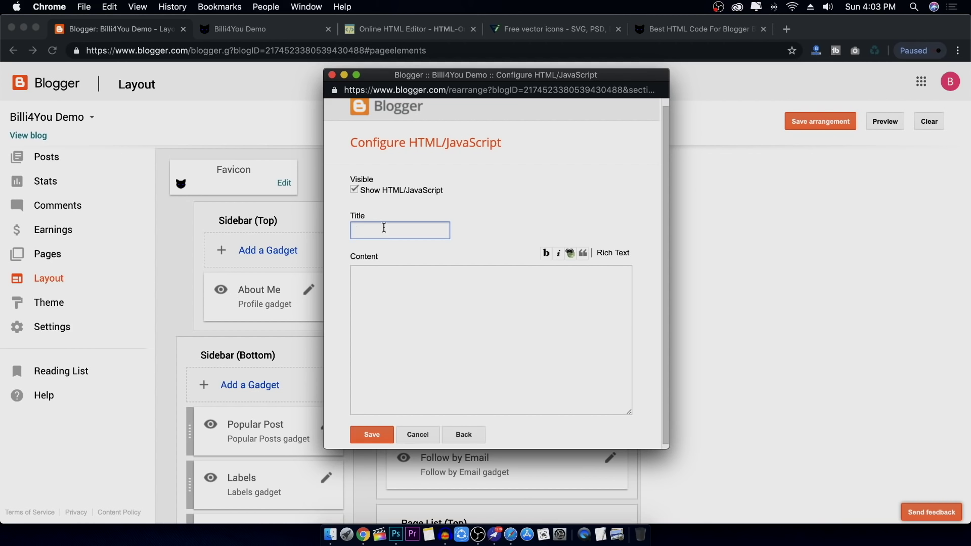
{"action": "type", "text": "Footer"}
{"action": "left_click", "coordinate": [374, 437]}
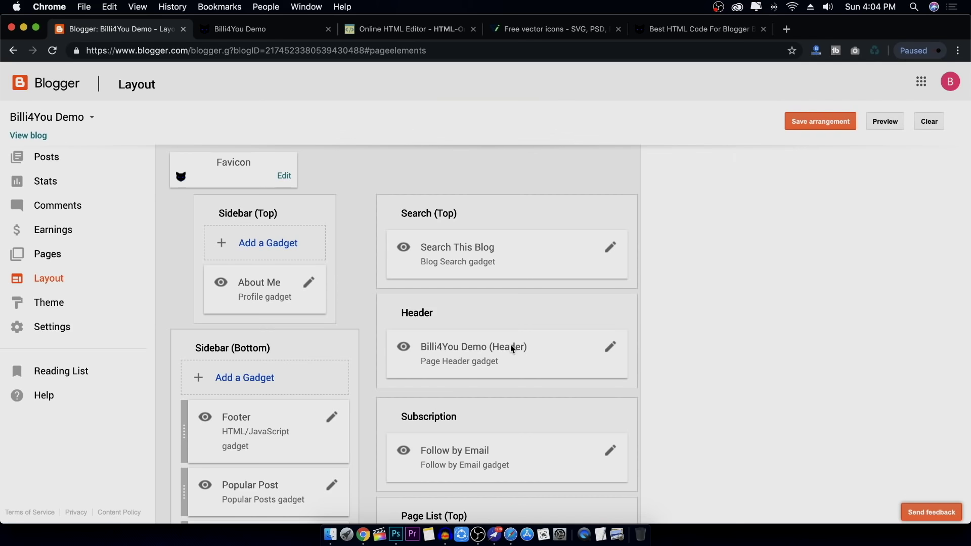
Drag the Footer gadget down into the Footer section, directly above Attribution
{"action": "scroll", "coordinate": [365, 377], "scroll_direction": "down", "scroll_amount": 3}
{"action": "scroll", "coordinate": [390, 303], "scroll_direction": "down", "scroll_amount": 3}
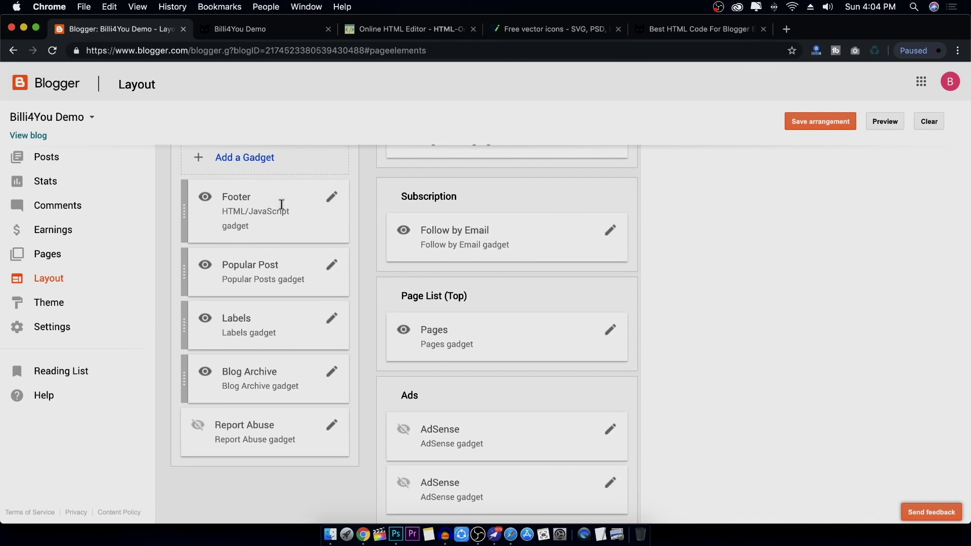
{"action": "scroll", "coordinate": [589, 351], "scroll_direction": "down", "scroll_amount": 10}
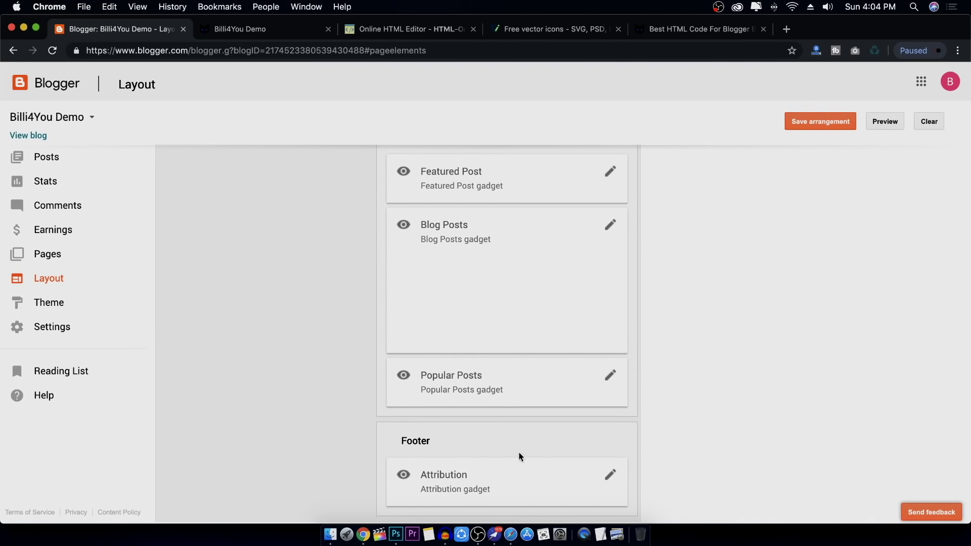
{"action": "scroll", "coordinate": [447, 281], "scroll_direction": "up", "scroll_amount": 20}
{"action": "scroll", "coordinate": [339, 326], "scroll_direction": "down", "scroll_amount": 4}
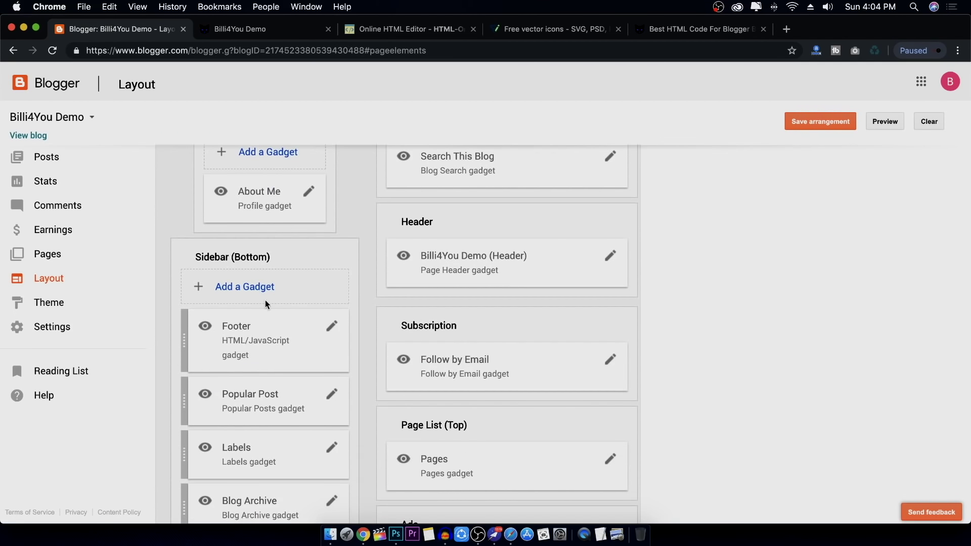
{"action": "left_click_drag", "start_coordinate": [233, 342], "coordinate": [465, 493]}
{"action": "scroll", "coordinate": [577, 375], "scroll_direction": "down", "scroll_amount": 9}
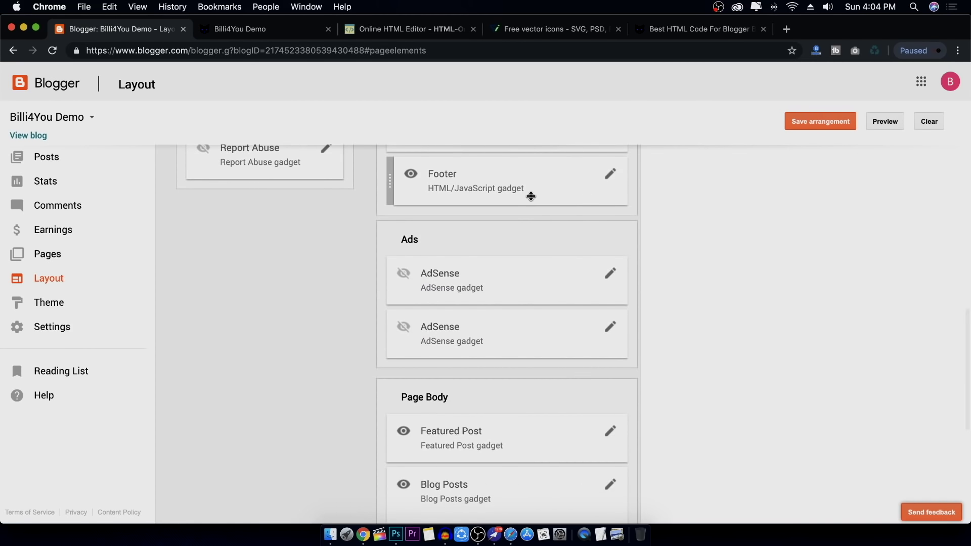
{"action": "left_click_drag", "start_coordinate": [529, 196], "coordinate": [512, 440]}
{"action": "scroll", "coordinate": [608, 393], "scroll_direction": "down", "scroll_amount": 5}
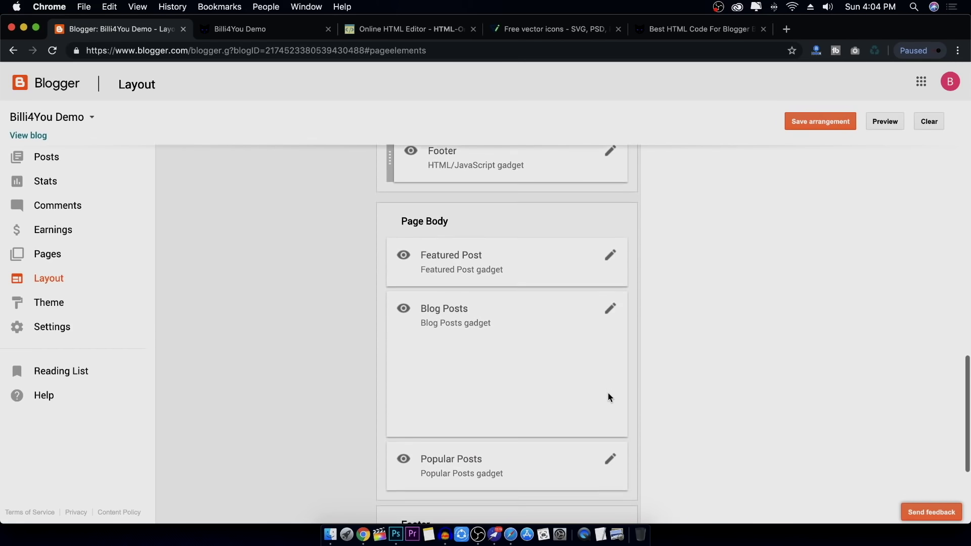
{"action": "left_click_drag", "start_coordinate": [517, 179], "coordinate": [545, 413]}
{"action": "left_click_drag", "start_coordinate": [512, 250], "coordinate": [518, 410]}
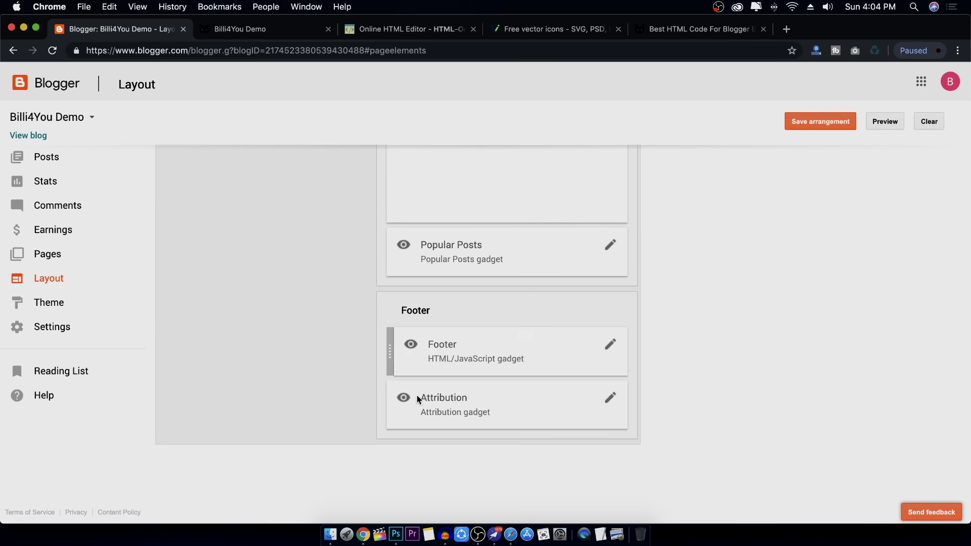
Open the Footer gadget's settings and cancel without changes
{"action": "left_click", "coordinate": [611, 346]}
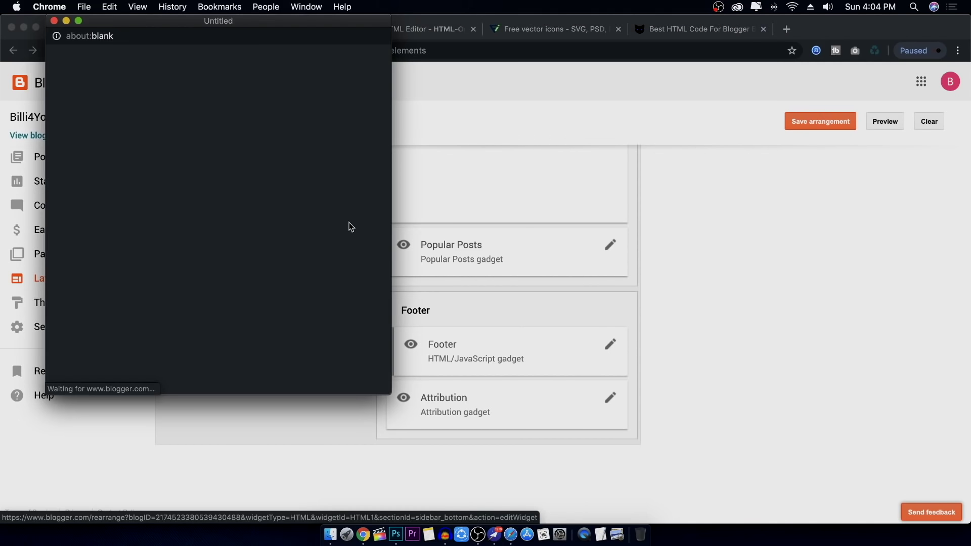
{"action": "mouse_move", "coordinate": [254, 24]}
{"action": "left_mouse_down"}
{"action": "mouse_move", "coordinate": [536, 134]}
{"action": "mouse_move", "coordinate": [543, 95]}
{"action": "left_mouse_up"}
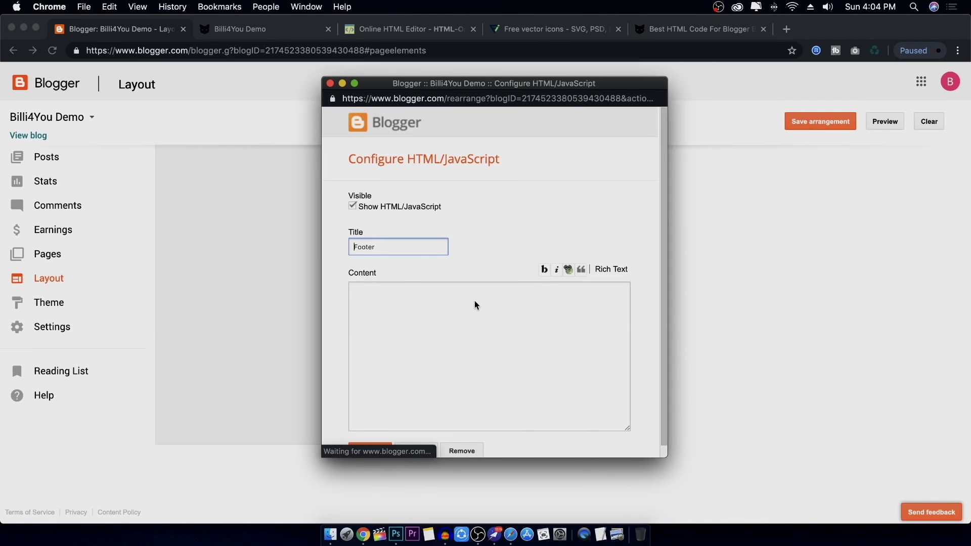
{"action": "left_click", "coordinate": [424, 452]}
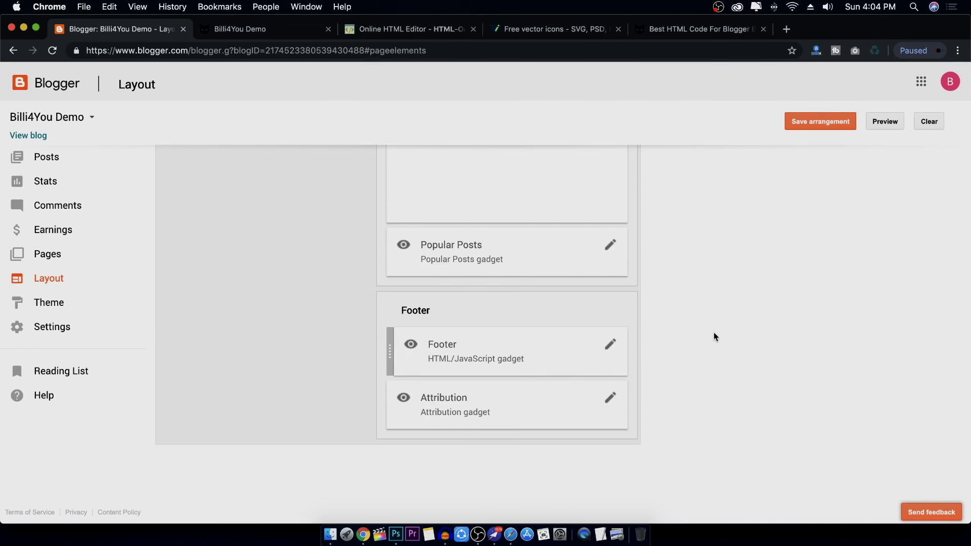
{"action": "scroll", "coordinate": [696, 316], "scroll_direction": "up", "scroll_amount": 5}
{"action": "scroll", "coordinate": [696, 315], "scroll_direction": "down", "scroll_amount": 5}
In the Online HTML Editor, place the caret in the editor pane and open Insert/edit image
{"action": "left_click", "coordinate": [405, 30]}
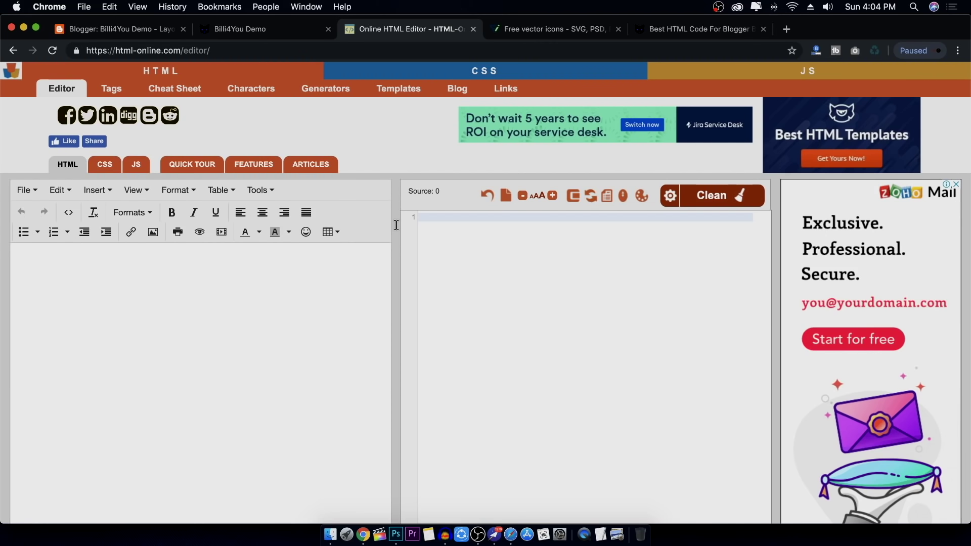
{"action": "mouse_move", "coordinate": [505, 71]}
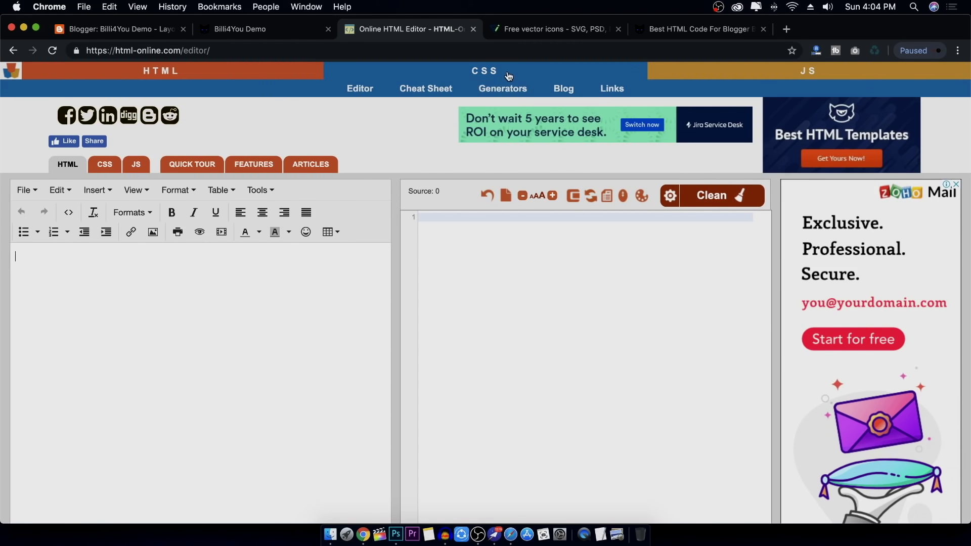
{"action": "mouse_move", "coordinate": [801, 76]}
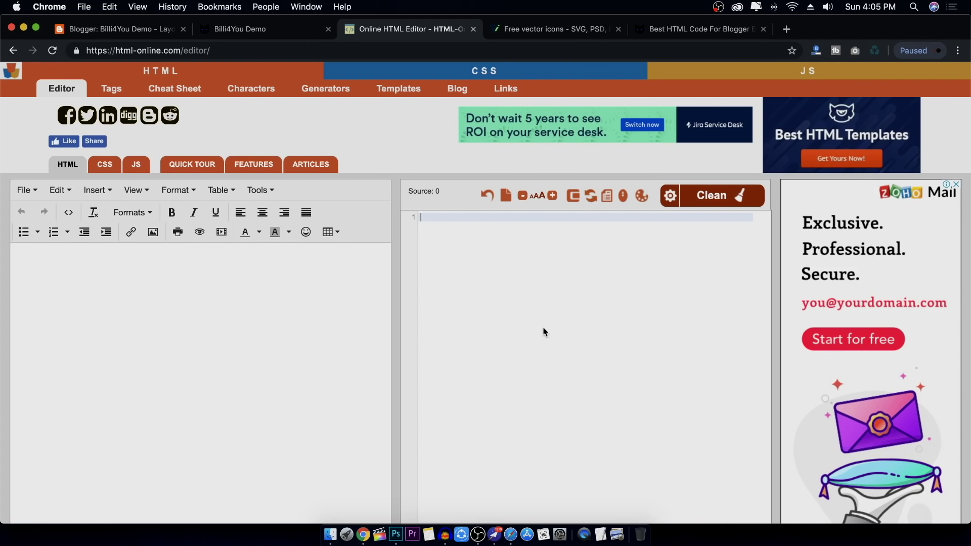
{"action": "left_click", "coordinate": [232, 321]}
{"action": "left_click", "coordinate": [245, 28]}
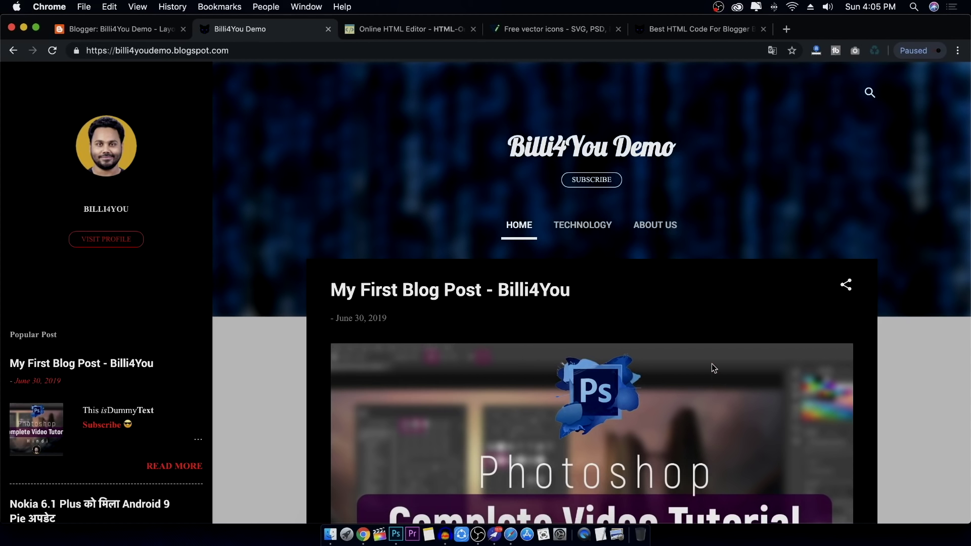
{"action": "scroll", "coordinate": [711, 363], "scroll_direction": "down", "scroll_amount": 15}
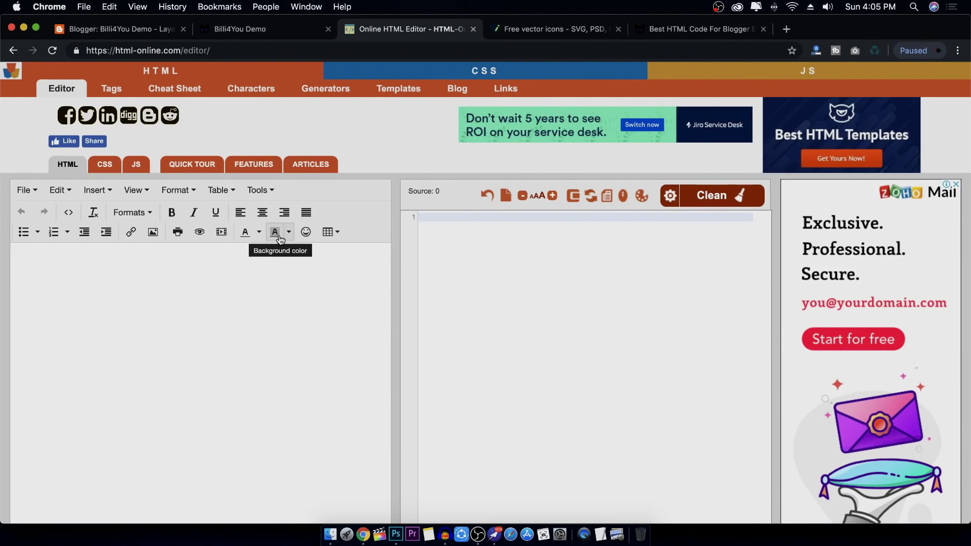
{"action": "left_click", "coordinate": [197, 253]}
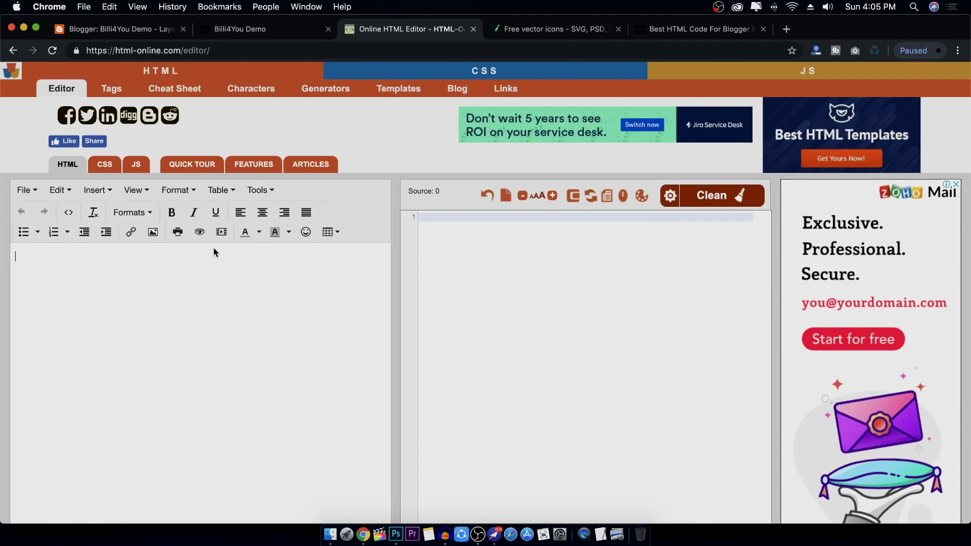
{"action": "left_click", "coordinate": [155, 234]}
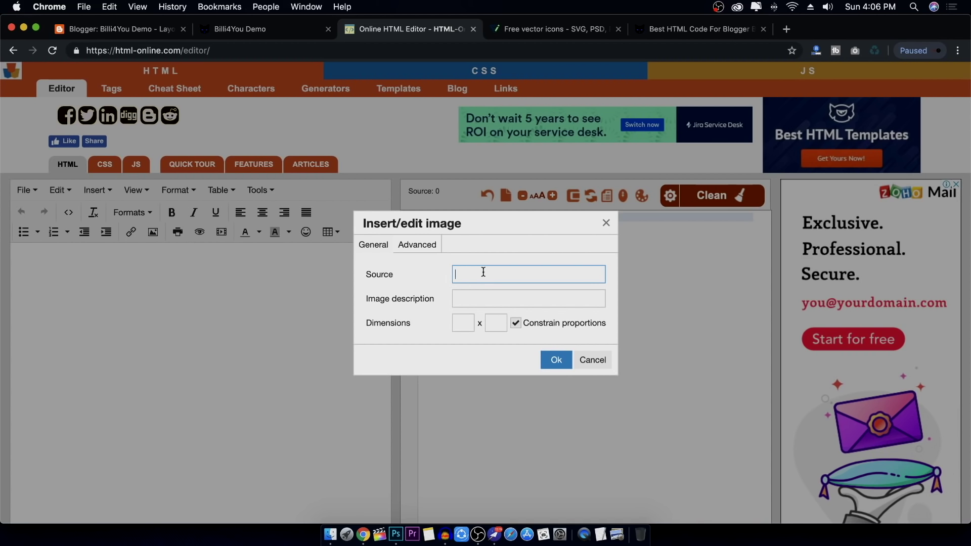
Copy the Billi4You logo's image address from the Best HTML Code For Blogger article, back to the editor
{"action": "left_click", "coordinate": [276, 30]}
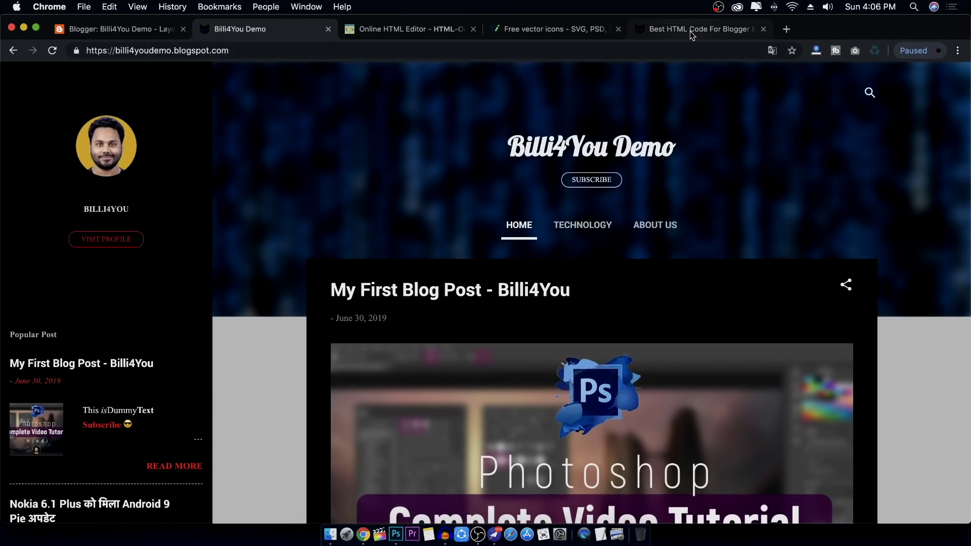
{"action": "left_click", "coordinate": [691, 31]}
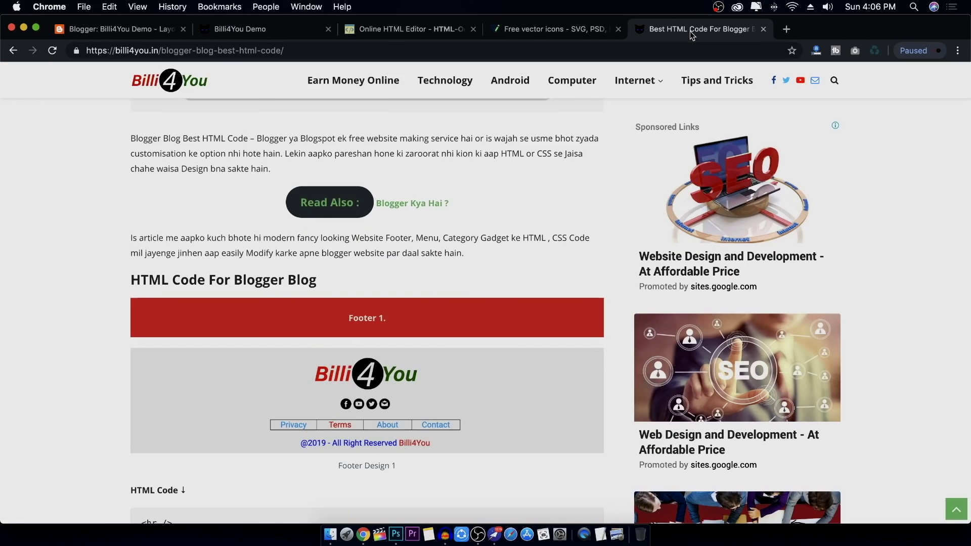
{"action": "scroll", "coordinate": [206, 156], "scroll_direction": "up", "scroll_amount": 1}
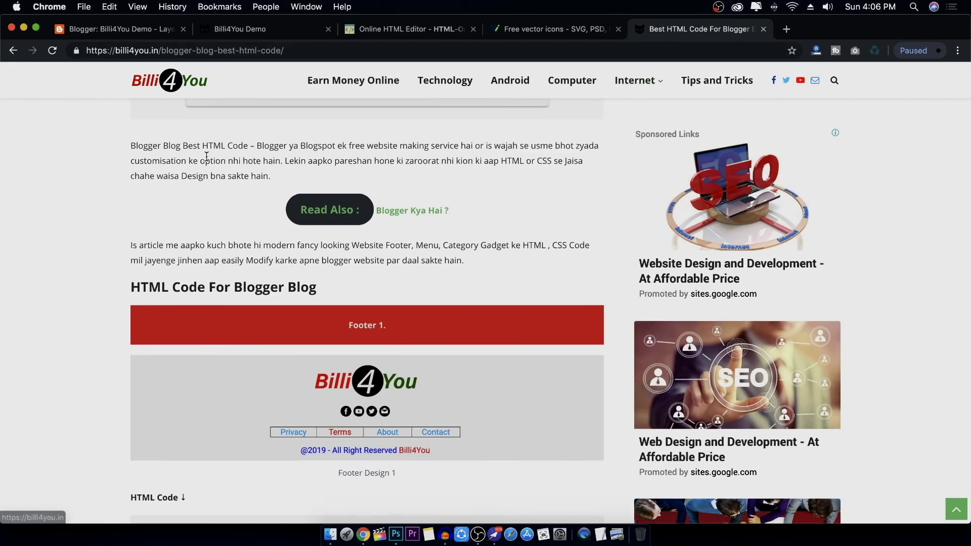
{"action": "scroll", "coordinate": [206, 157], "scroll_direction": "up", "scroll_amount": 10}
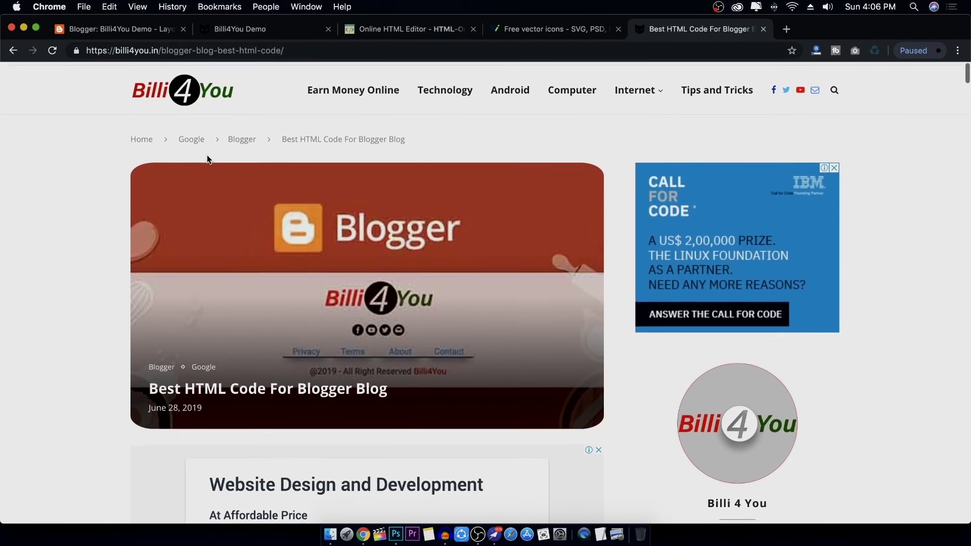
{"action": "right_click", "coordinate": [185, 89]}
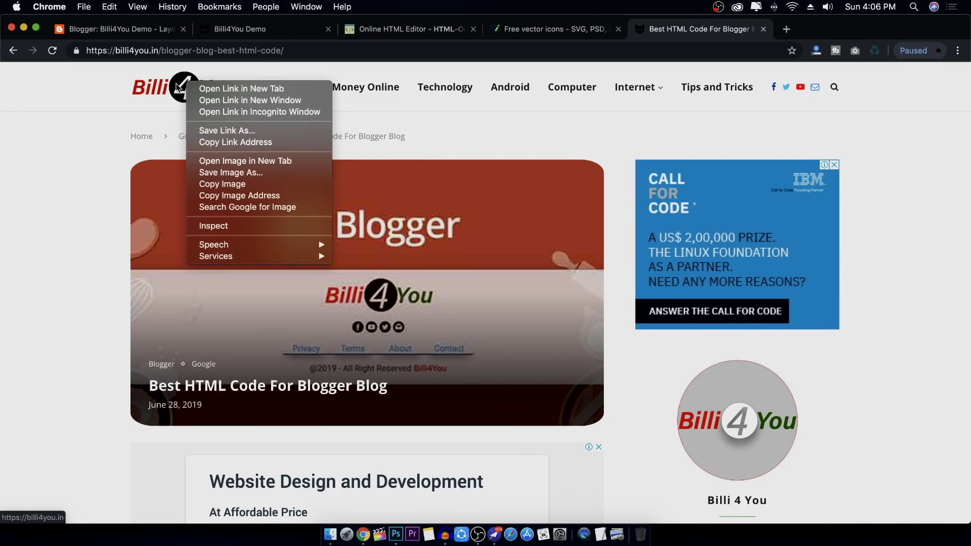
{"action": "key", "text": "Escape"}
{"action": "right_click", "coordinate": [187, 83]}
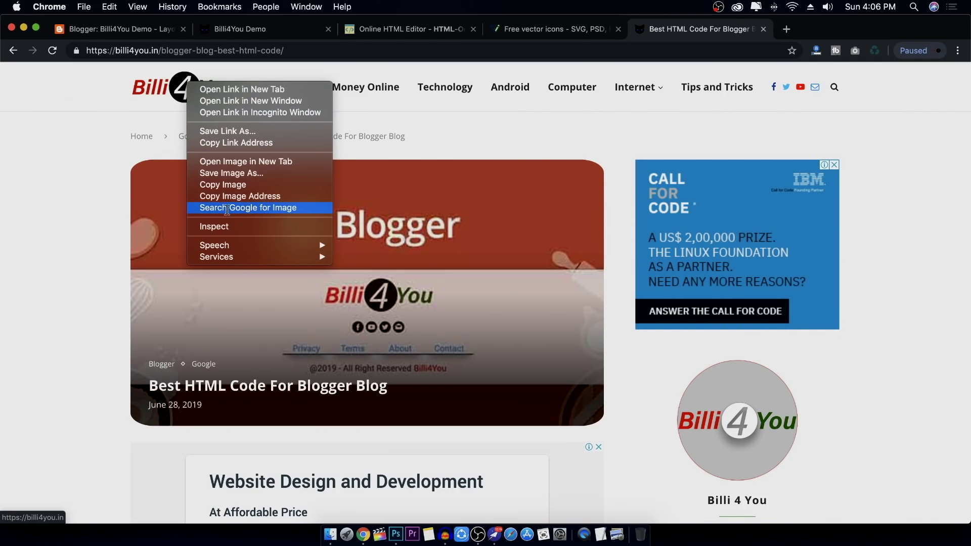
{"action": "left_click", "coordinate": [234, 196]}
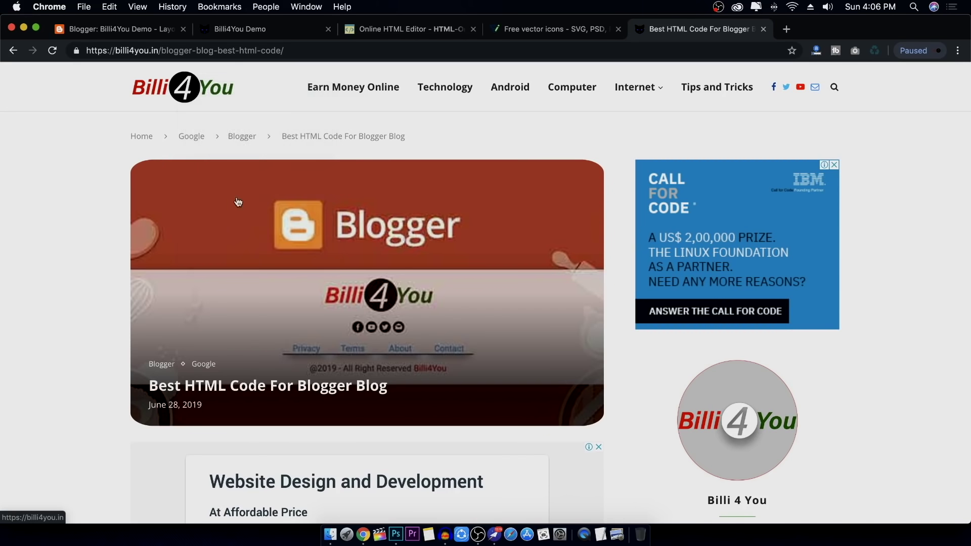
{"action": "left_click", "coordinate": [275, 29]}
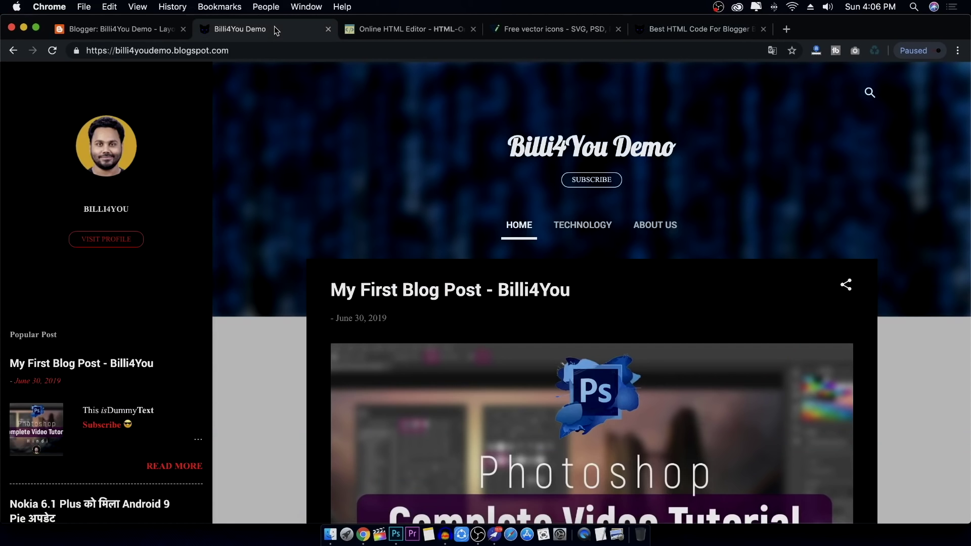
{"action": "left_click", "coordinate": [384, 29]}
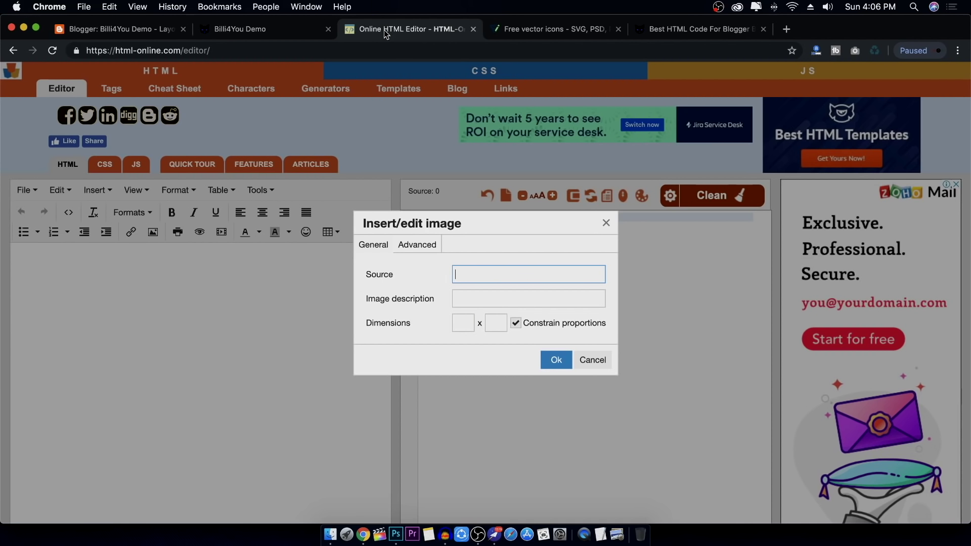
Paste the copied logo address as the image source and insert the Billi4You logo
{"action": "left_click", "coordinate": [502, 276]}
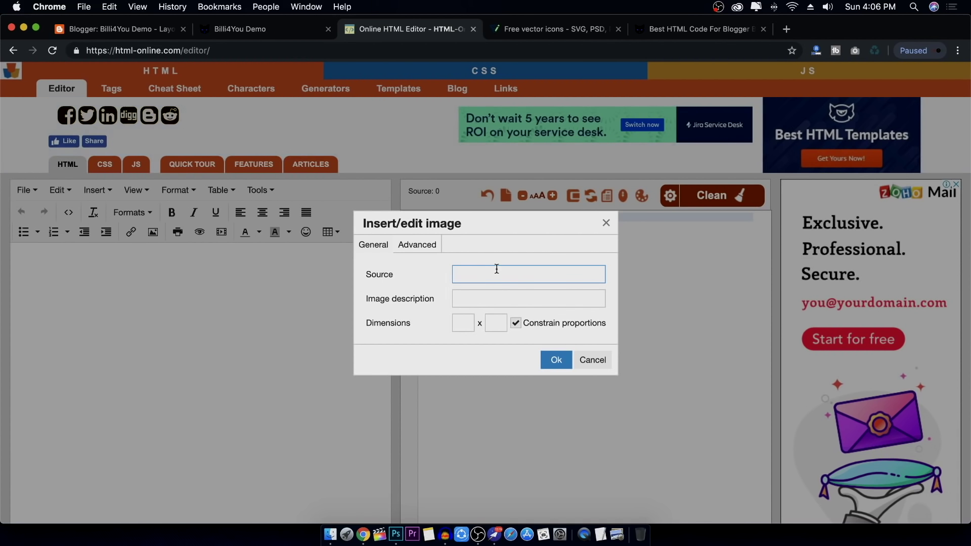
{"action": "key", "text": "super+v"}
{"action": "left_click", "coordinate": [454, 302]}
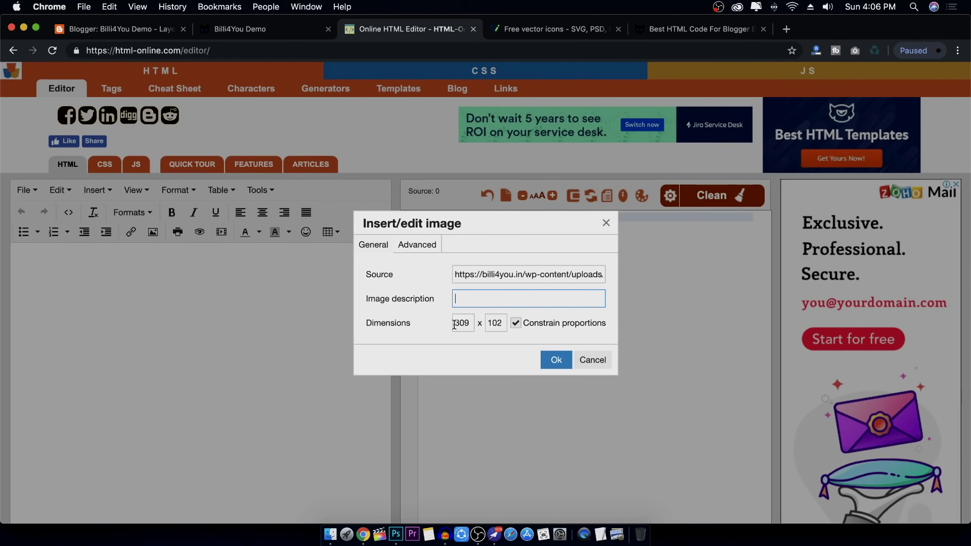
{"action": "left_click", "coordinate": [432, 246]}
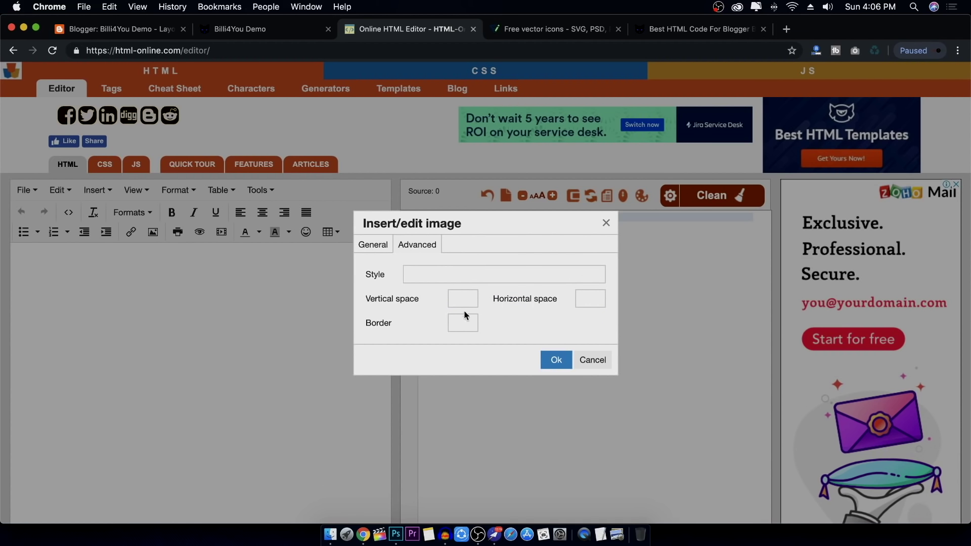
{"action": "left_click", "coordinate": [375, 247]}
{"action": "left_click", "coordinate": [556, 360]}
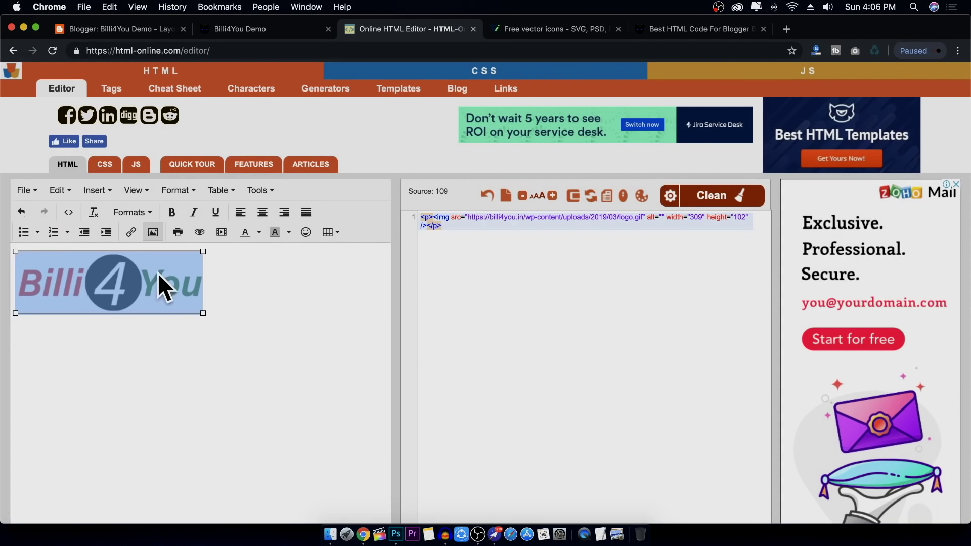
Centre the logo and resize it to 203 by 67 pixels
{"action": "left_click", "coordinate": [267, 215]}
{"action": "left_click", "coordinate": [292, 318]}
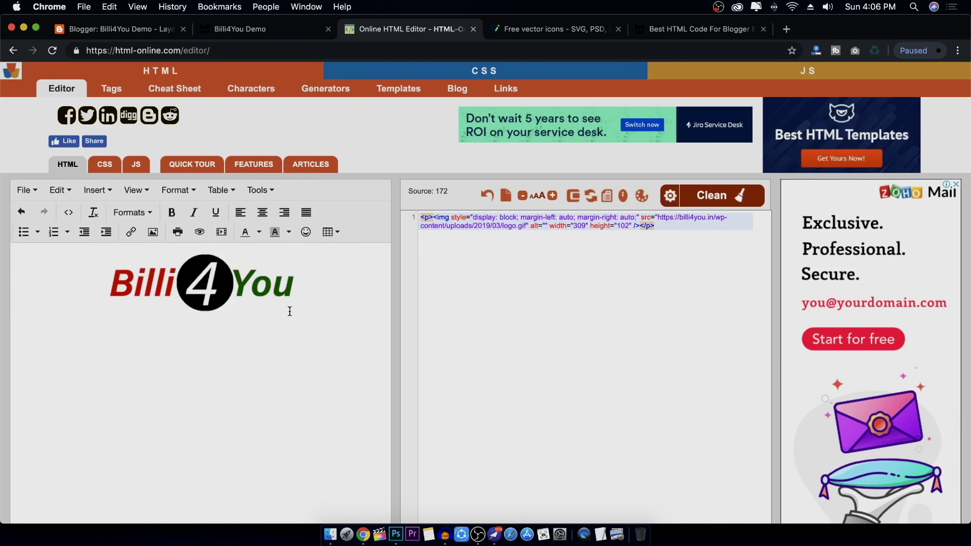
{"action": "left_click", "coordinate": [281, 309]}
{"action": "left_click_drag", "start_coordinate": [295, 313], "coordinate": [230, 293]}
{"action": "left_click", "coordinate": [232, 330]}
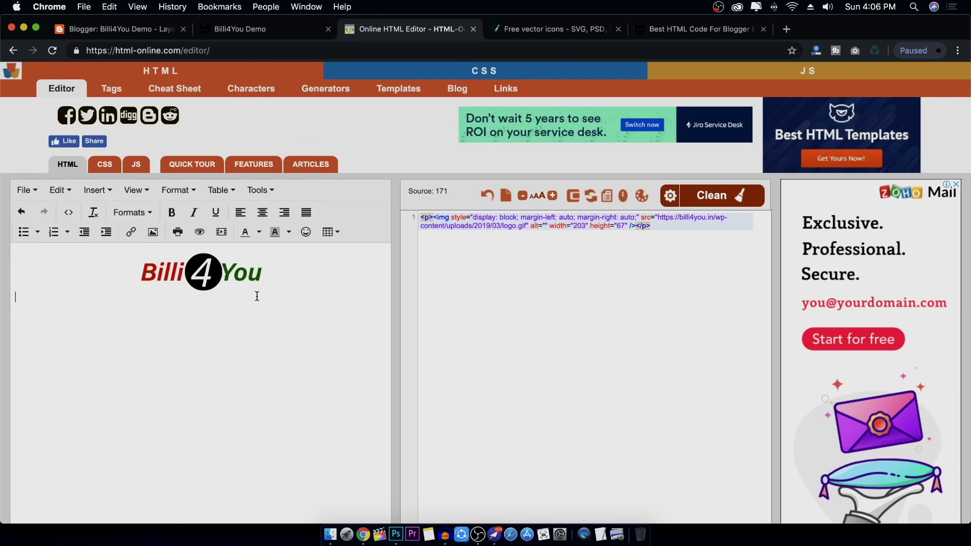
{"action": "left_click", "coordinate": [219, 270]}
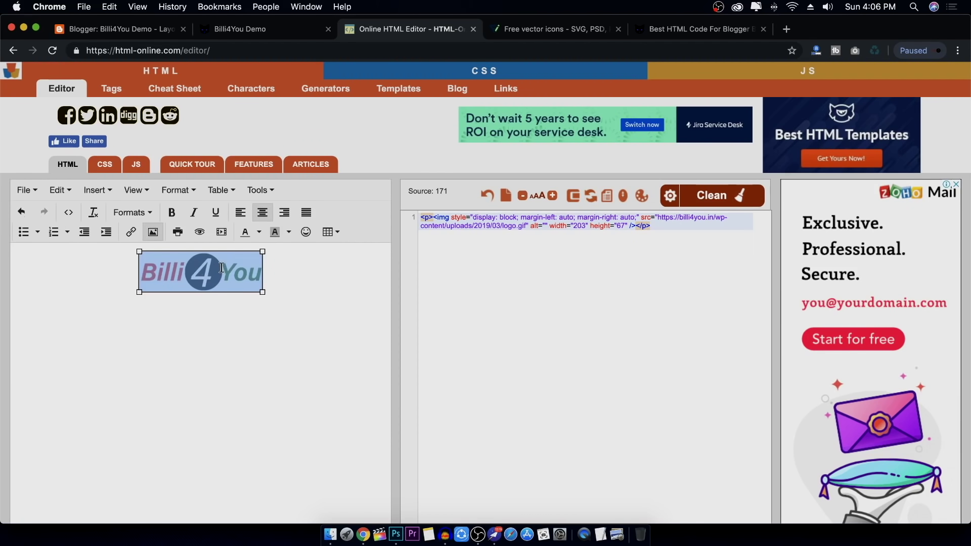
Check the logo's source code, then reselect the logo for linking
{"action": "left_click", "coordinate": [468, 262]}
{"action": "key", "text": "super+a"}
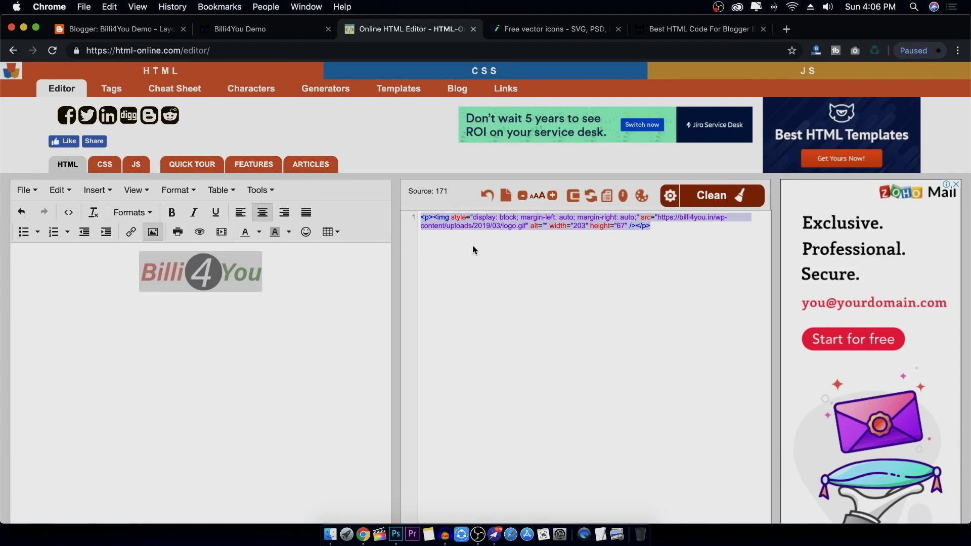
{"action": "left_click", "coordinate": [559, 277]}
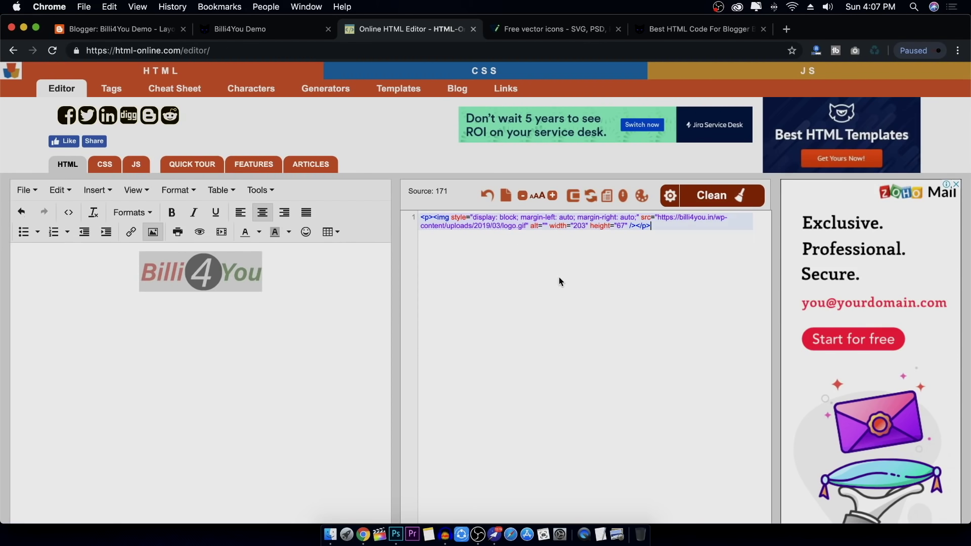
{"action": "left_click", "coordinate": [294, 317]}
{"action": "left_click", "coordinate": [230, 284]}
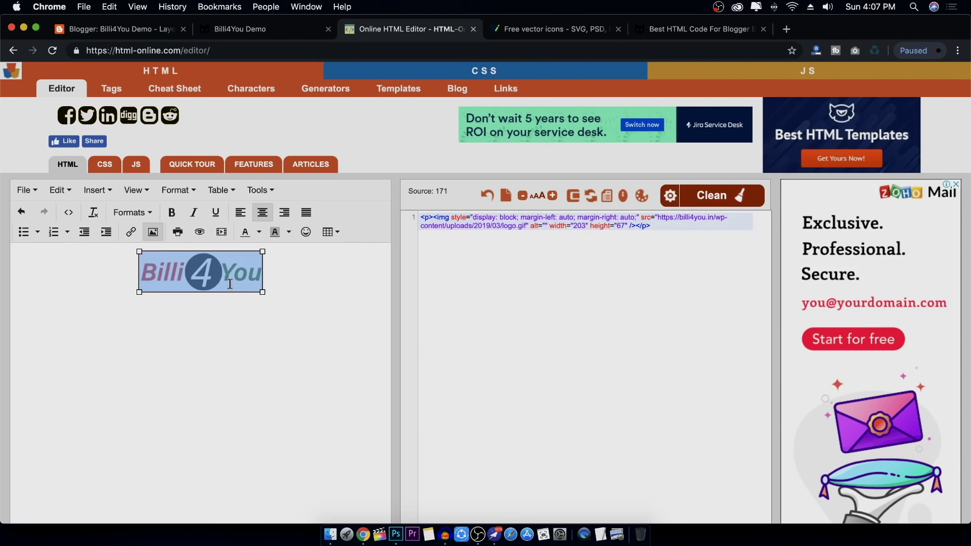
{"action": "left_click", "coordinate": [563, 239]}
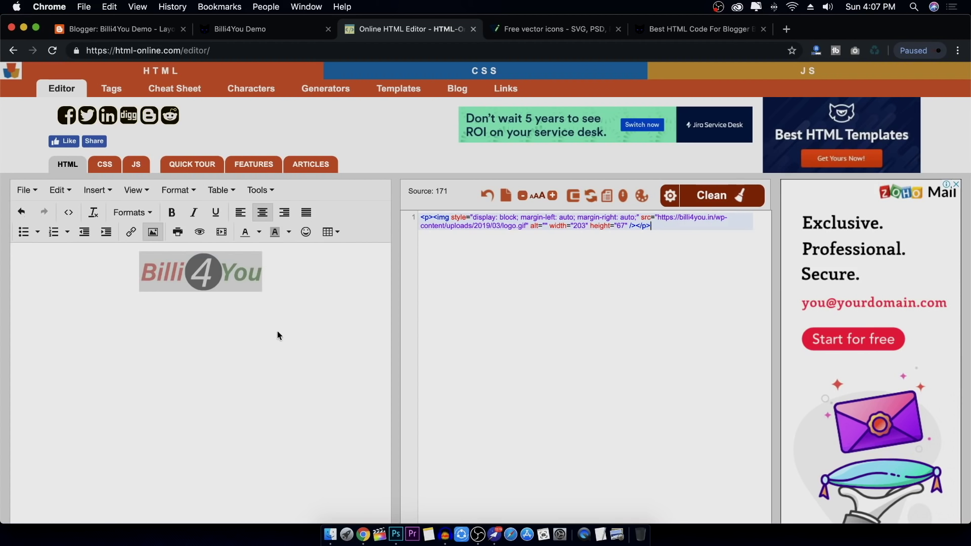
{"action": "left_click", "coordinate": [186, 287]}
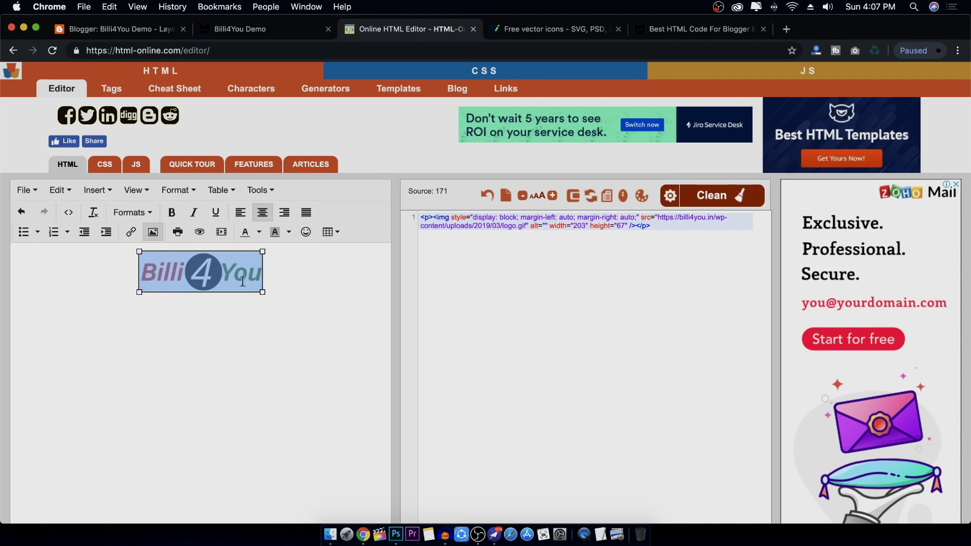
{"action": "left_click", "coordinate": [280, 288]}
{"action": "left_click", "coordinate": [205, 272]}
{"action": "left_click", "coordinate": [130, 234]}
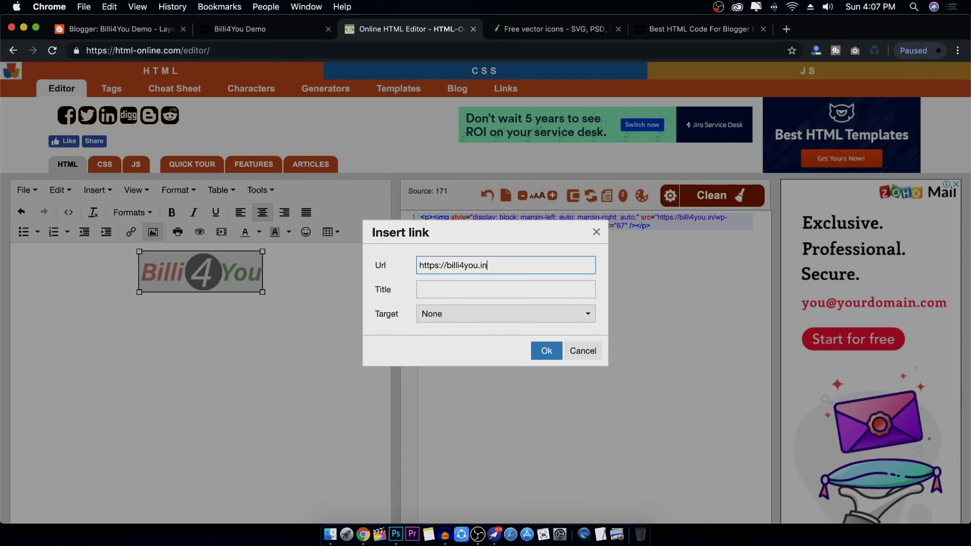
{"action": "left_click", "coordinate": [454, 320]}
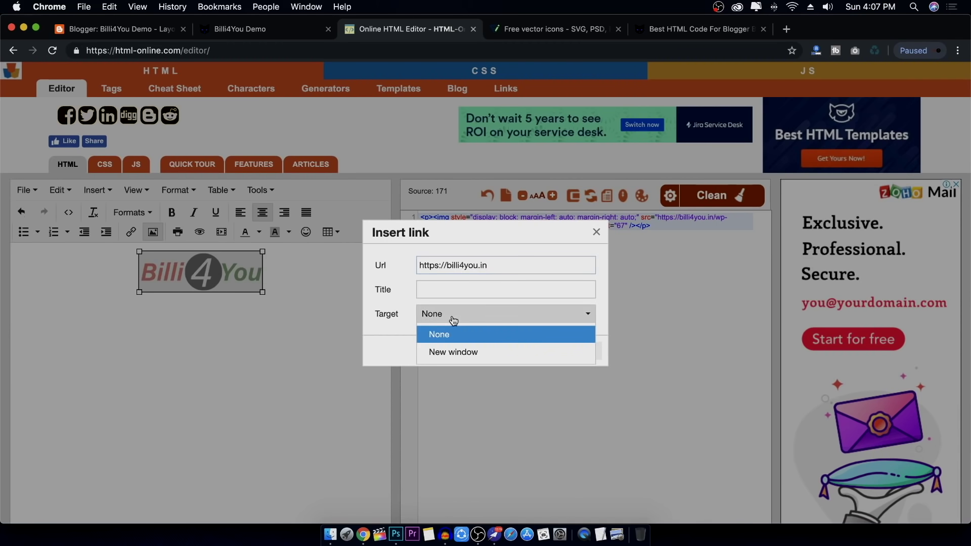
{"action": "left_click", "coordinate": [468, 351]}
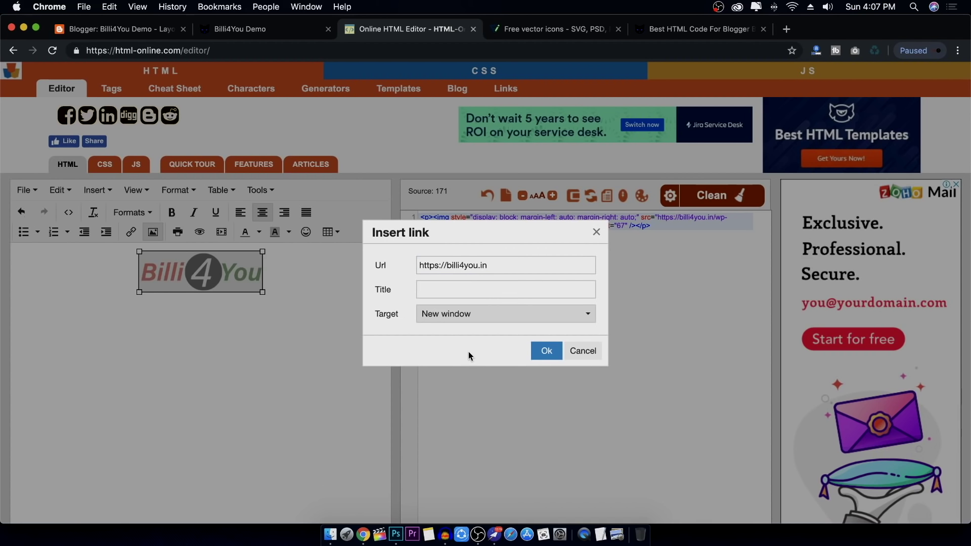
{"action": "left_click", "coordinate": [541, 354]}
Delete the linked logo, undo to restore it, and place the caret below it
{"action": "left_click", "coordinate": [541, 235]}
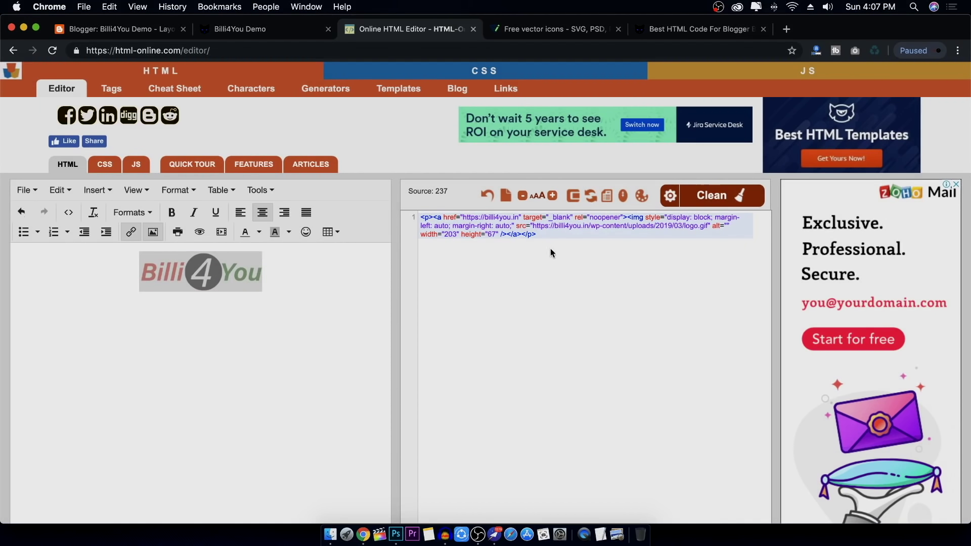
{"action": "left_click", "coordinate": [335, 267]}
{"action": "key", "text": "super+a"}
{"action": "key", "text": "BackSpace"}
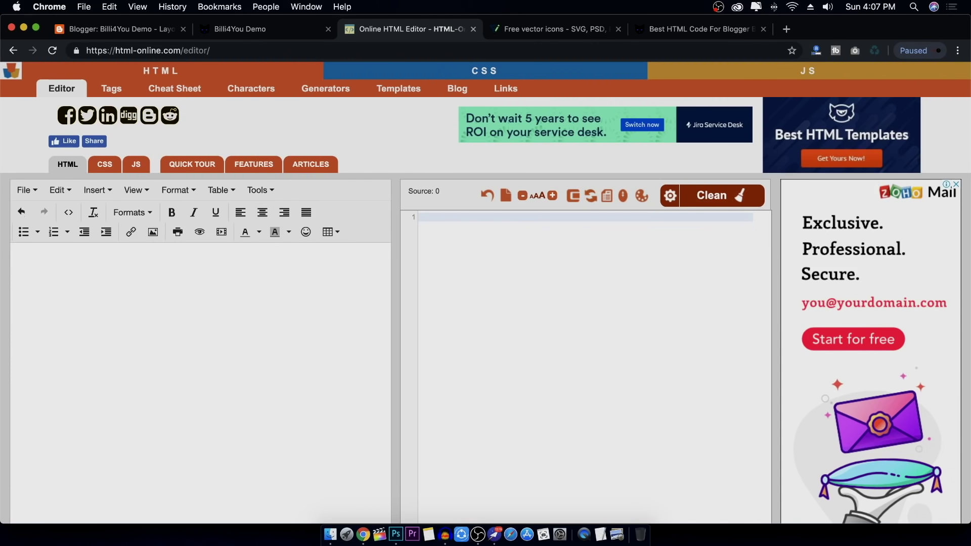
{"action": "key", "text": "super+z"}
{"action": "left_click", "coordinate": [315, 306]}
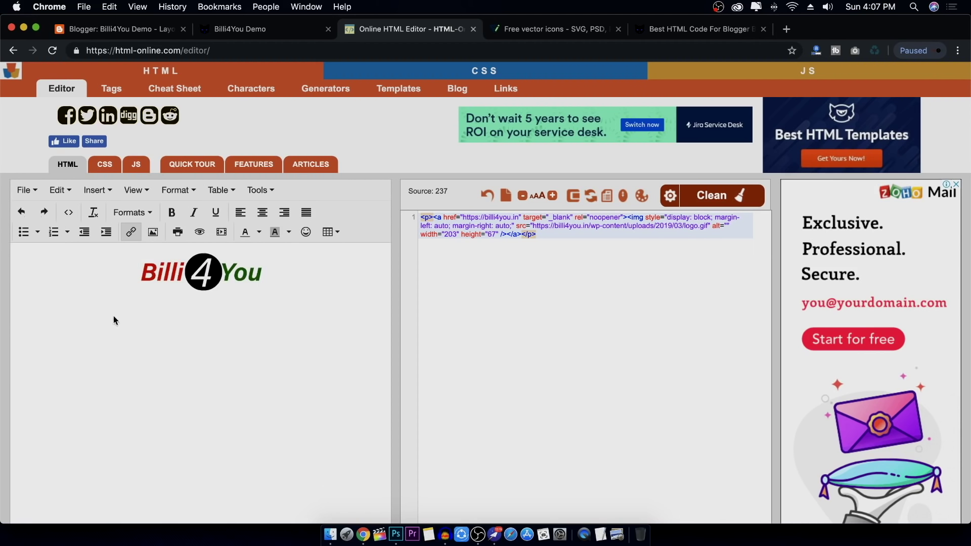
Insert a centred one-row, three-column table under the logo, sized about 316 by 15
{"action": "left_click", "coordinate": [333, 233]}
{"action": "mouse_move", "coordinate": [349, 249]}
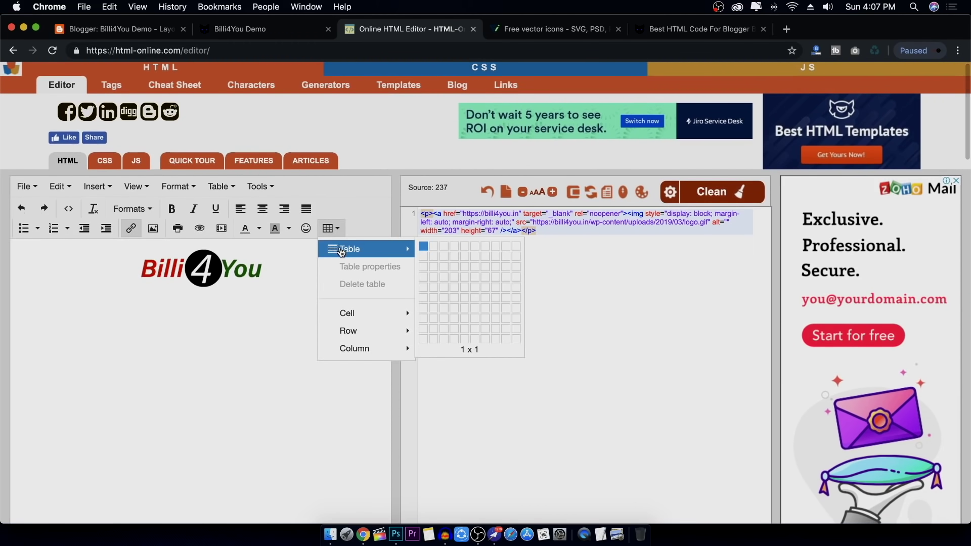
{"action": "left_click", "coordinate": [446, 248]}
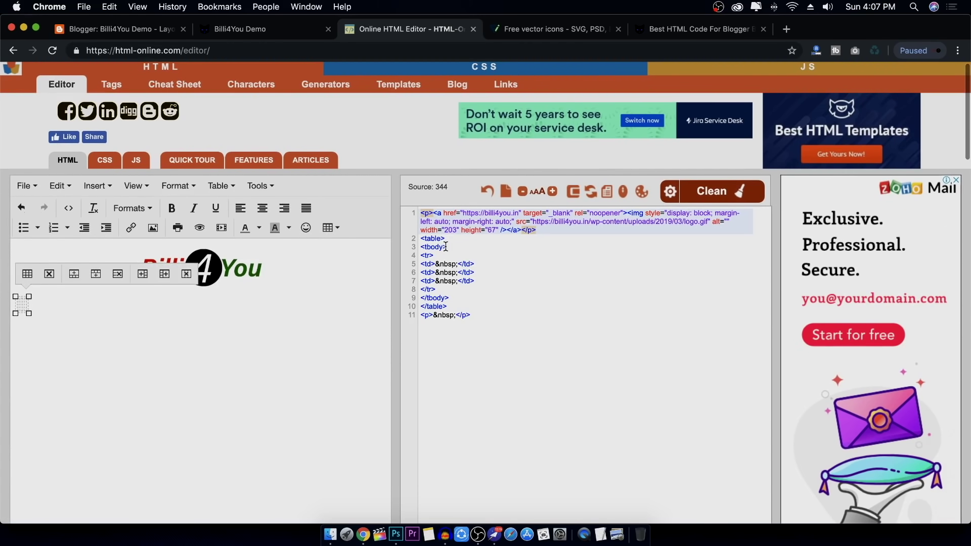
{"action": "left_click", "coordinate": [28, 278]}
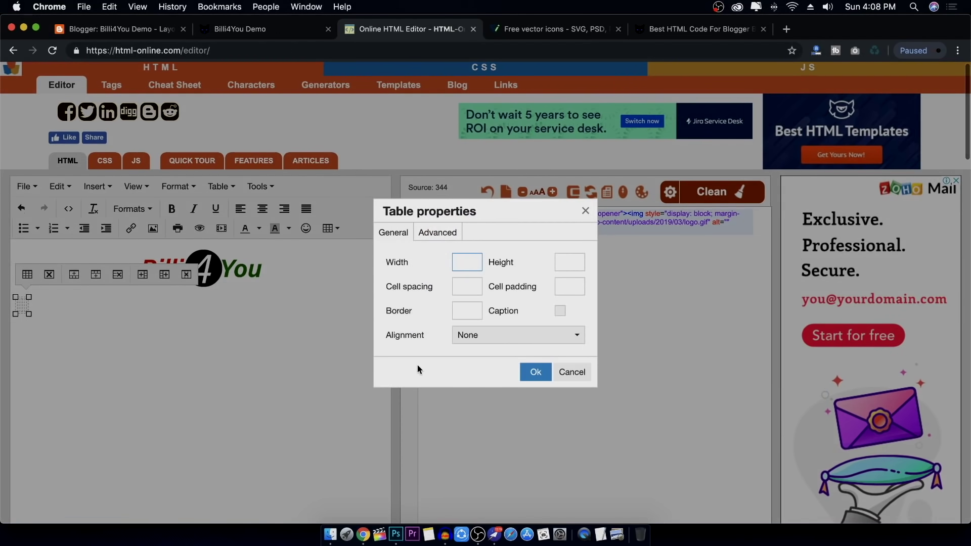
{"action": "left_click", "coordinate": [476, 342]}
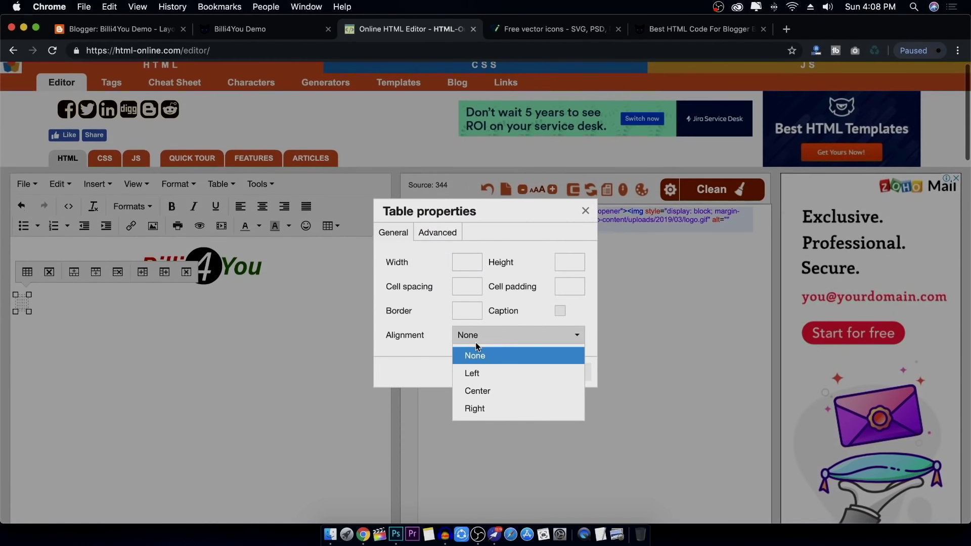
{"action": "left_click", "coordinate": [489, 392]}
{"action": "left_click", "coordinate": [535, 373]}
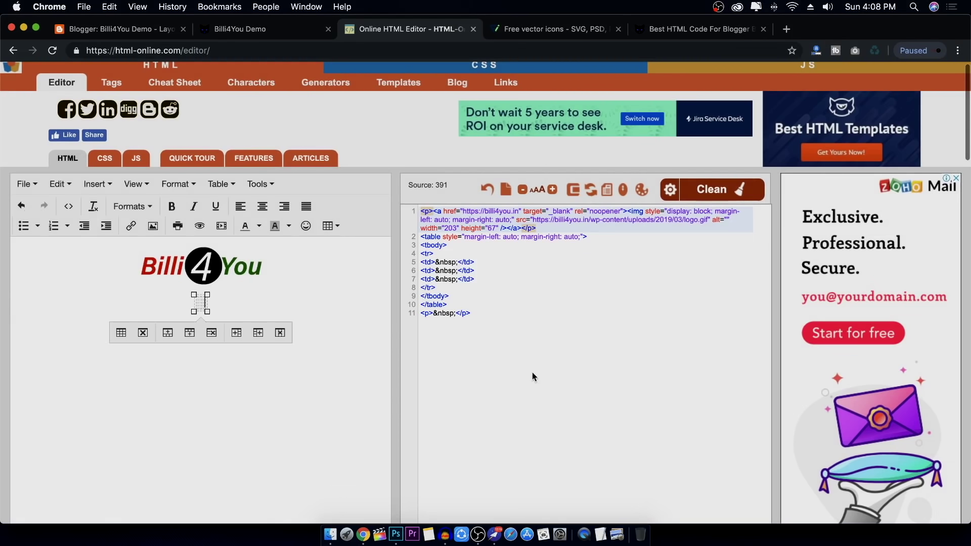
{"action": "left_click_drag", "start_coordinate": [207, 314], "coordinate": [378, 320]}
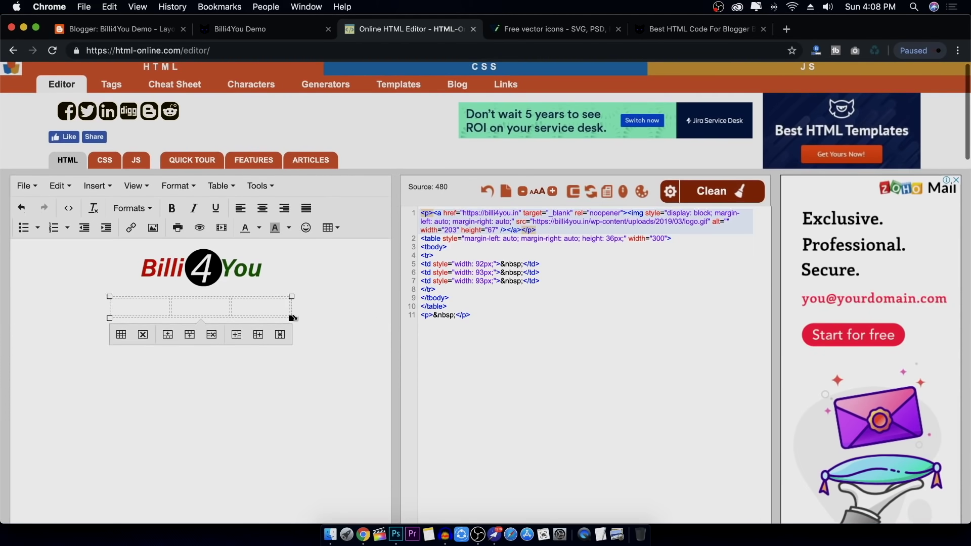
{"action": "left_click_drag", "start_coordinate": [291, 320], "coordinate": [305, 304]}
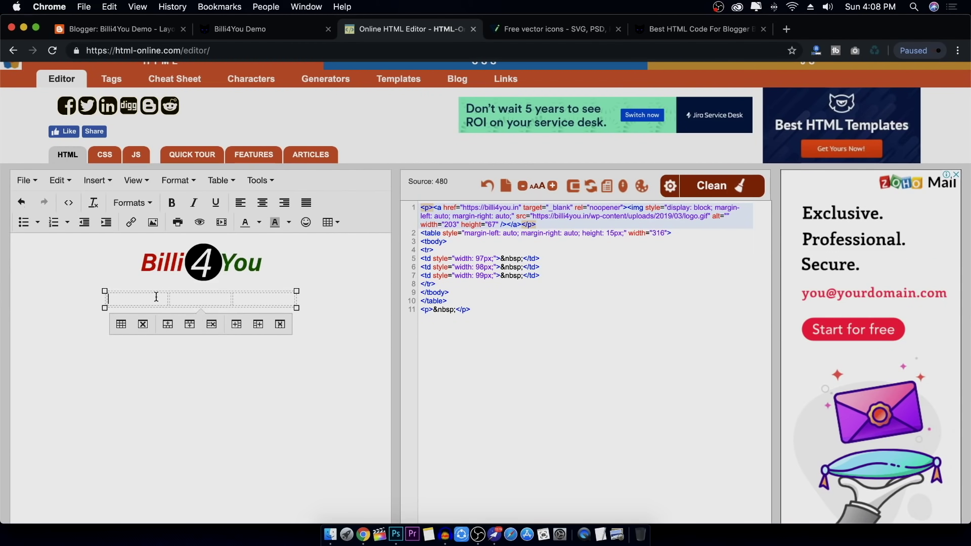
Fill the cells with Home, About Us and Contact Us, each centred
{"action": "type", "text": "H"}
{"action": "type", "text": "ome\t"}
{"action": "type", "text": "Abou"}
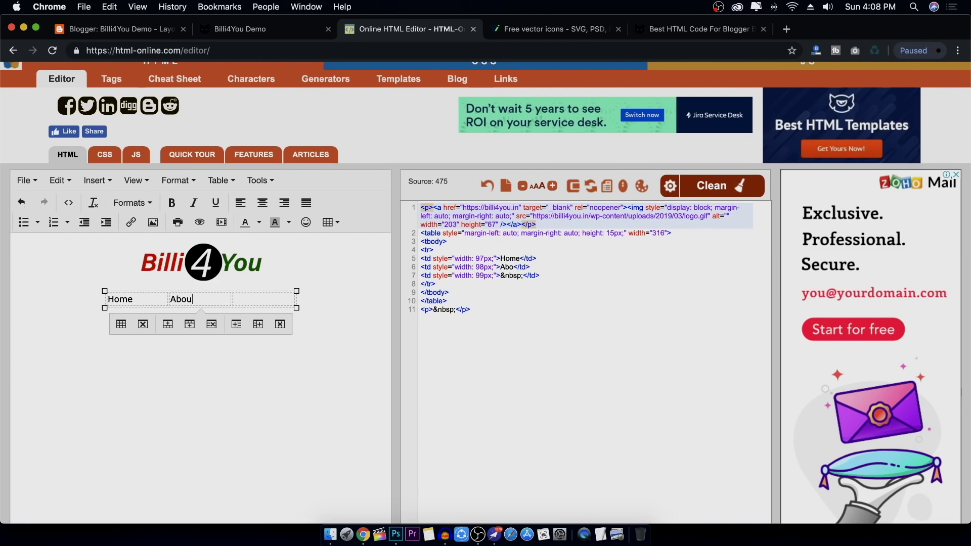
{"action": "type", "text": "t Us\tCon"}
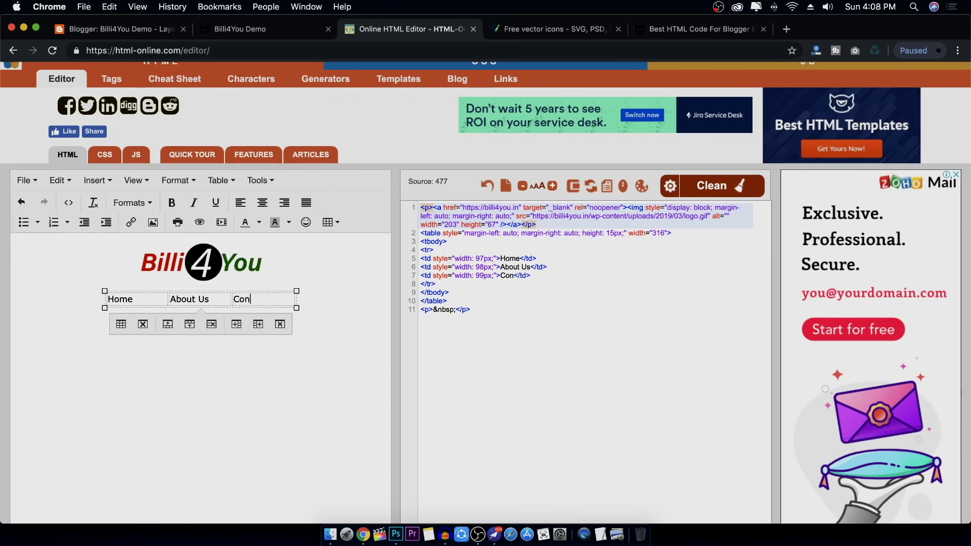
{"action": "type", "text": "tact Us"}
{"action": "left_click", "coordinate": [262, 203]}
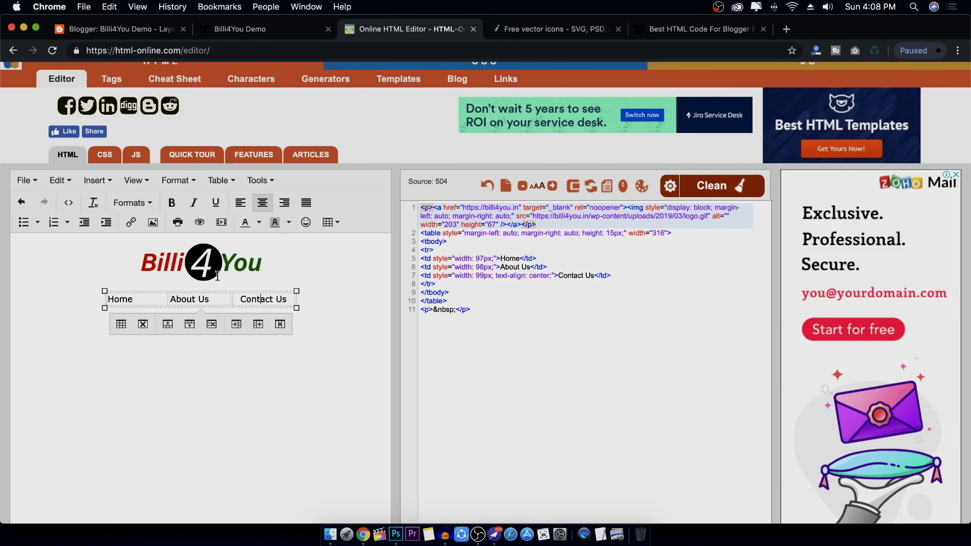
{"action": "left_click", "coordinate": [262, 203]}
{"action": "left_click", "coordinate": [136, 298]}
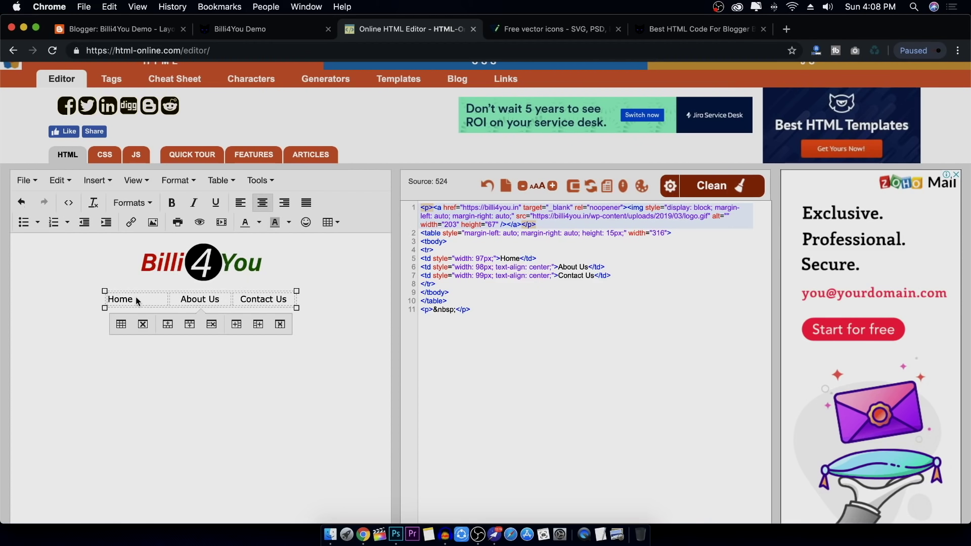
{"action": "left_click", "coordinate": [262, 202]}
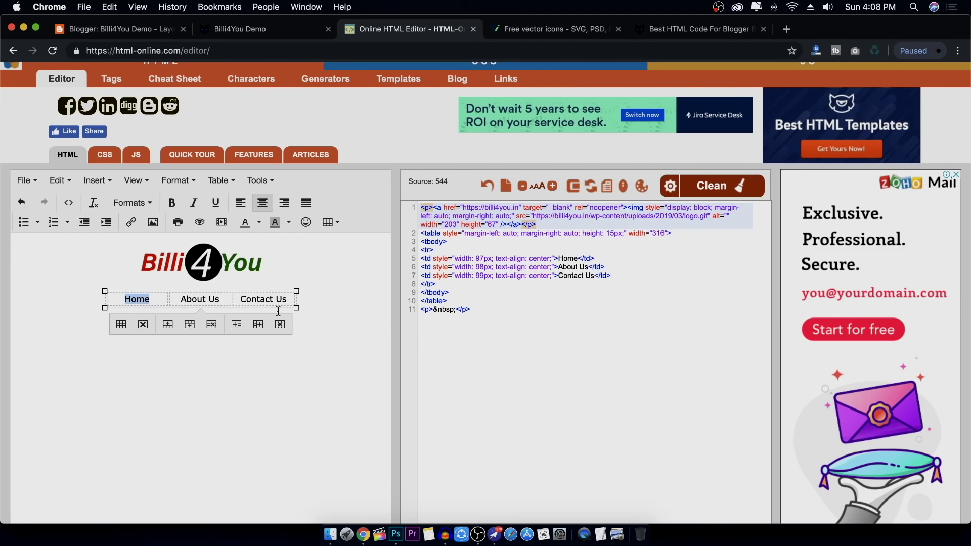
Give the table a border of 1
{"action": "left_click", "coordinate": [127, 326]}
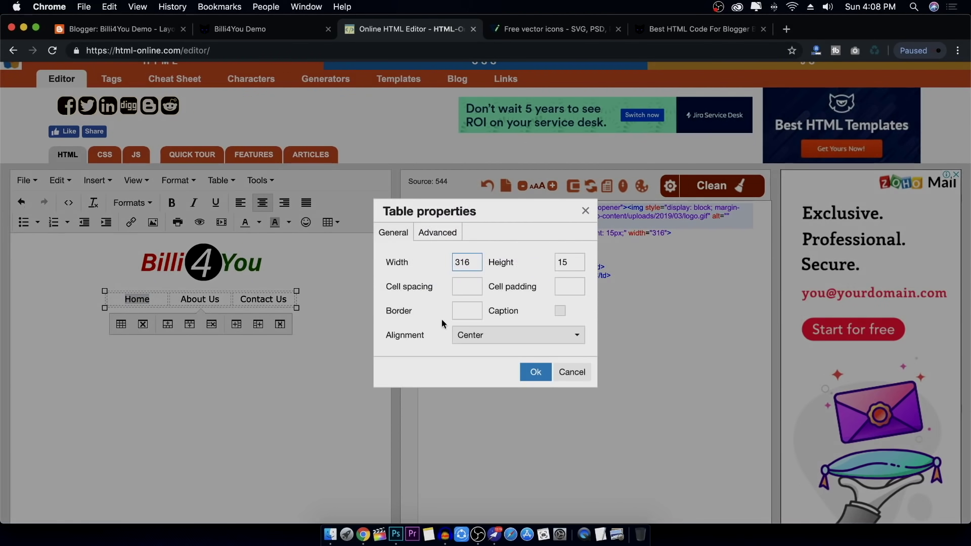
{"action": "left_click", "coordinate": [467, 310]}
{"action": "left_click", "coordinate": [539, 378]}
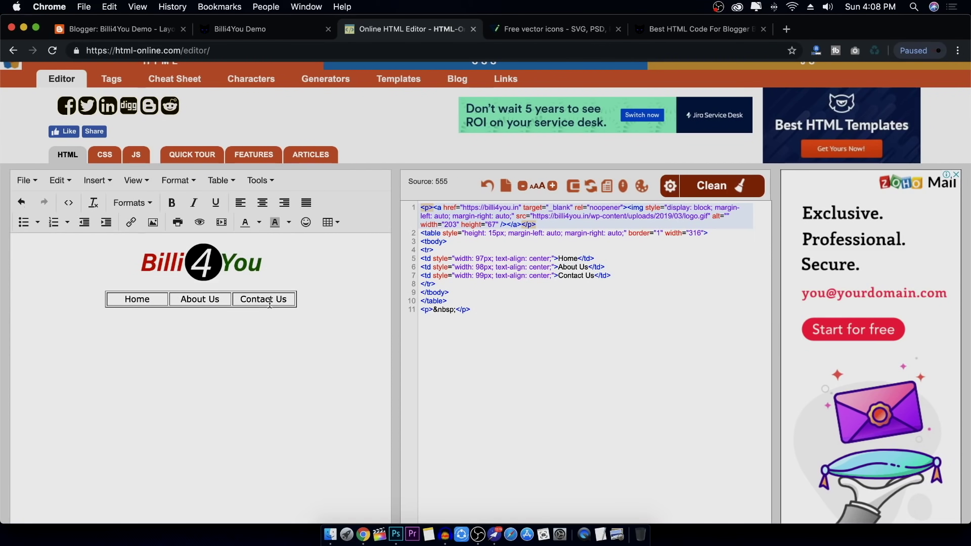
Link the Home cell text to #
{"action": "left_click_drag", "start_coordinate": [125, 300], "coordinate": [148, 301]}
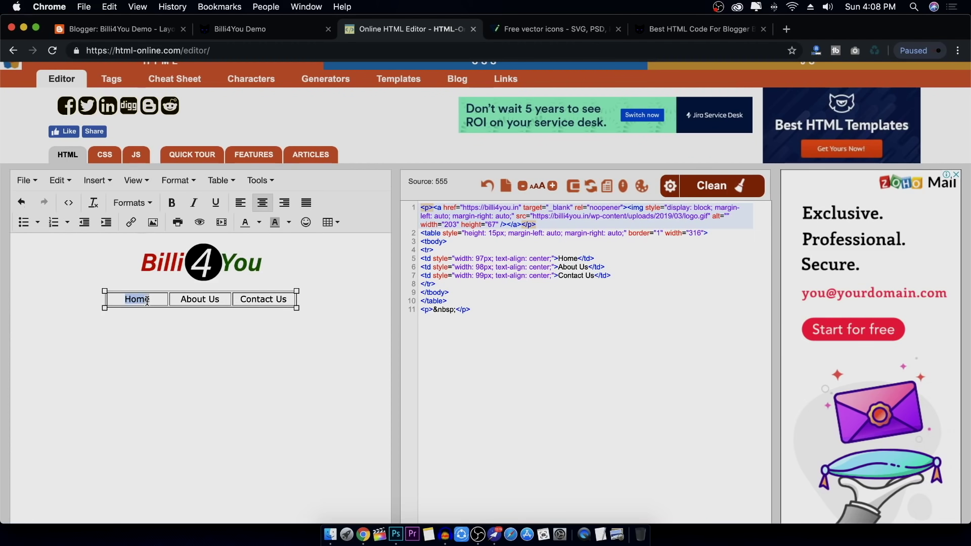
{"action": "left_click", "coordinate": [131, 223]}
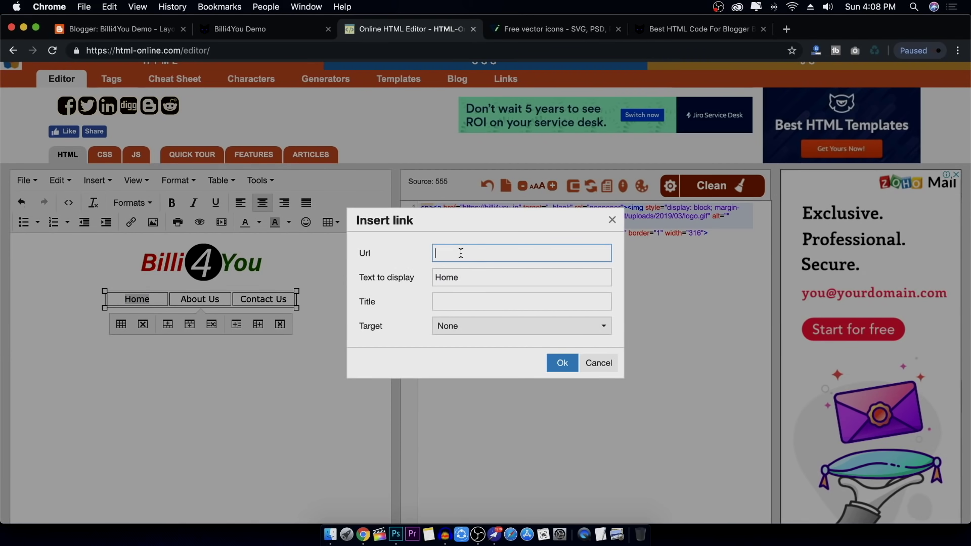
{"action": "left_click", "coordinate": [457, 328]}
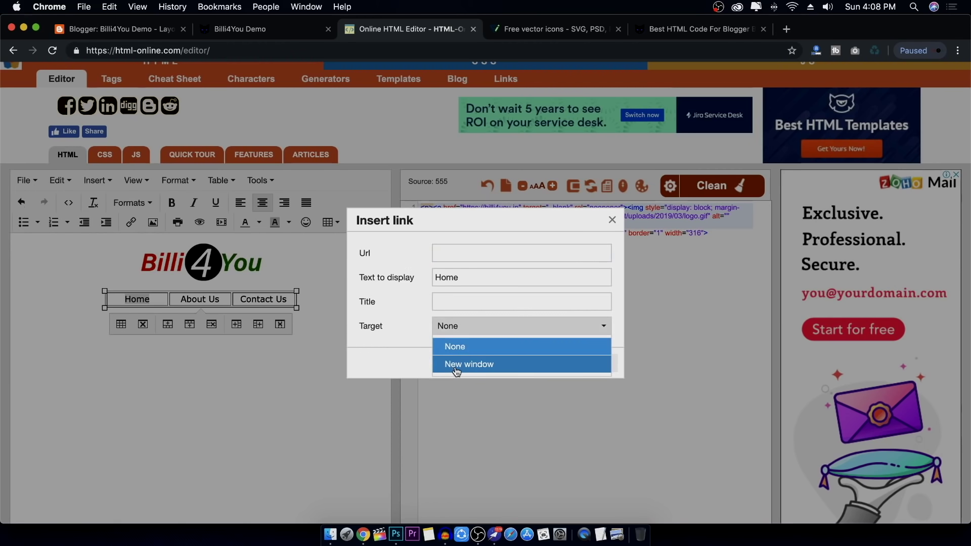
{"action": "left_click", "coordinate": [473, 251]}
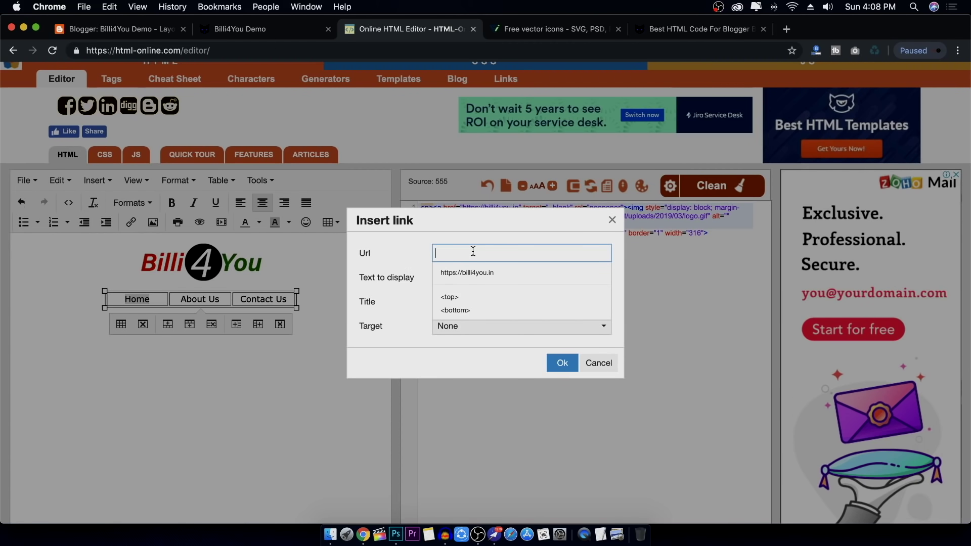
{"action": "type", "text": "#"}
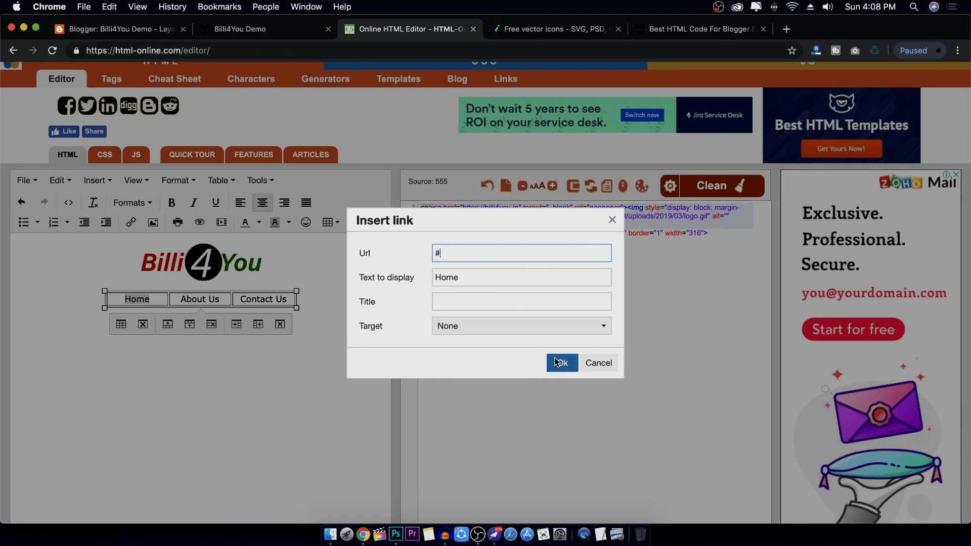
{"action": "left_click", "coordinate": [561, 363]}
Link the About Us and Contact Us cell texts to #
{"action": "left_click_drag", "start_coordinate": [227, 299], "coordinate": [181, 299]}
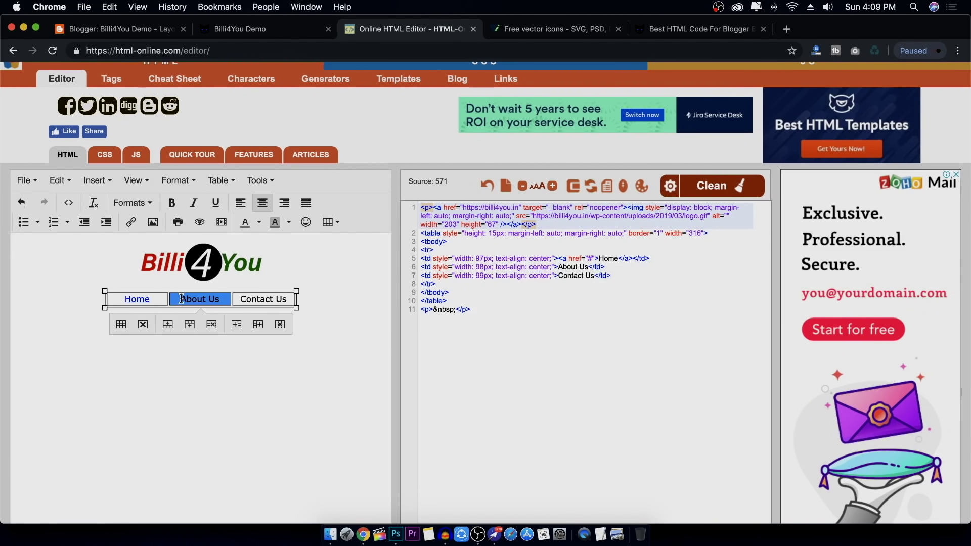
{"action": "left_click", "coordinate": [130, 223]}
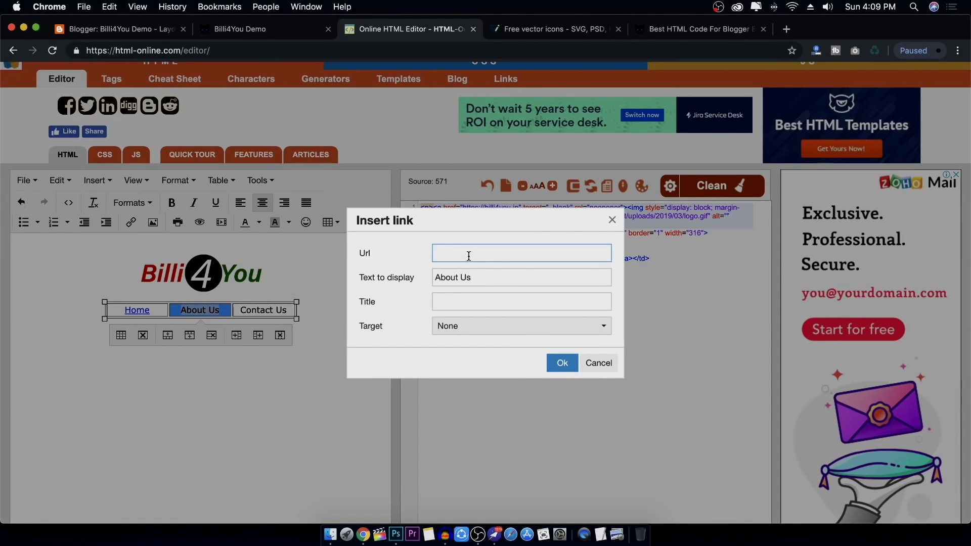
{"action": "type", "text": "#"}
{"action": "left_click", "coordinate": [561, 362]}
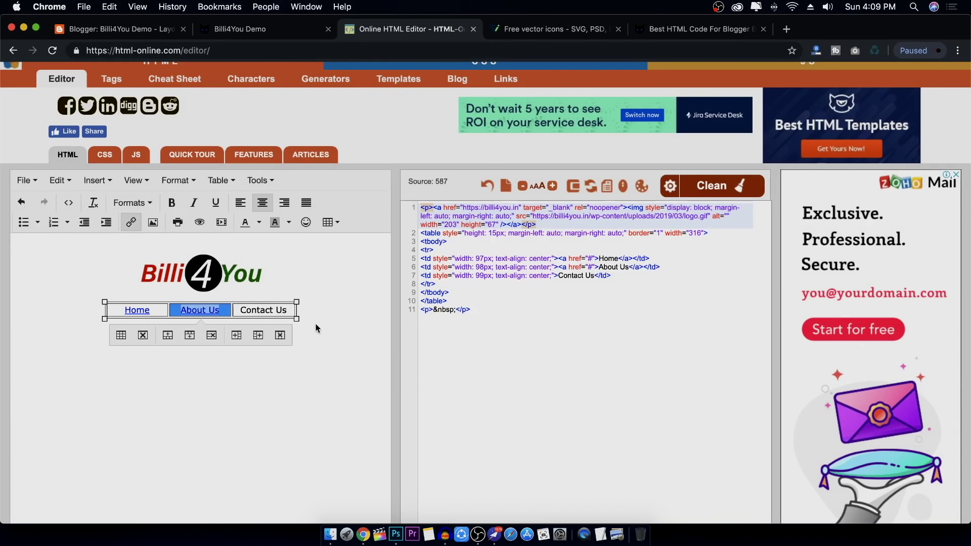
{"action": "left_click", "coordinate": [249, 314]}
{"action": "left_click_drag", "start_coordinate": [288, 299], "coordinate": [236, 299]}
{"action": "left_click", "coordinate": [130, 223]}
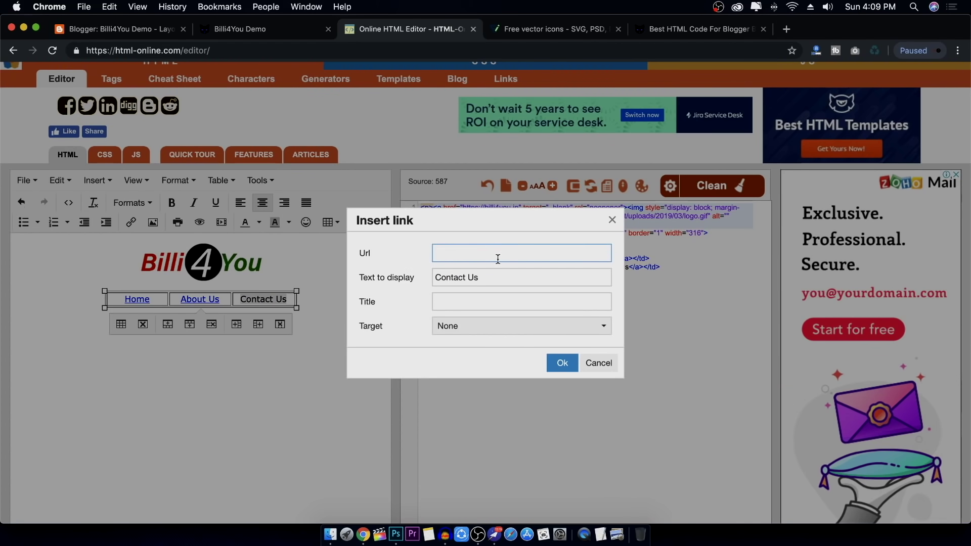
{"action": "type", "text": "#"}
{"action": "left_click", "coordinate": [563, 362]}
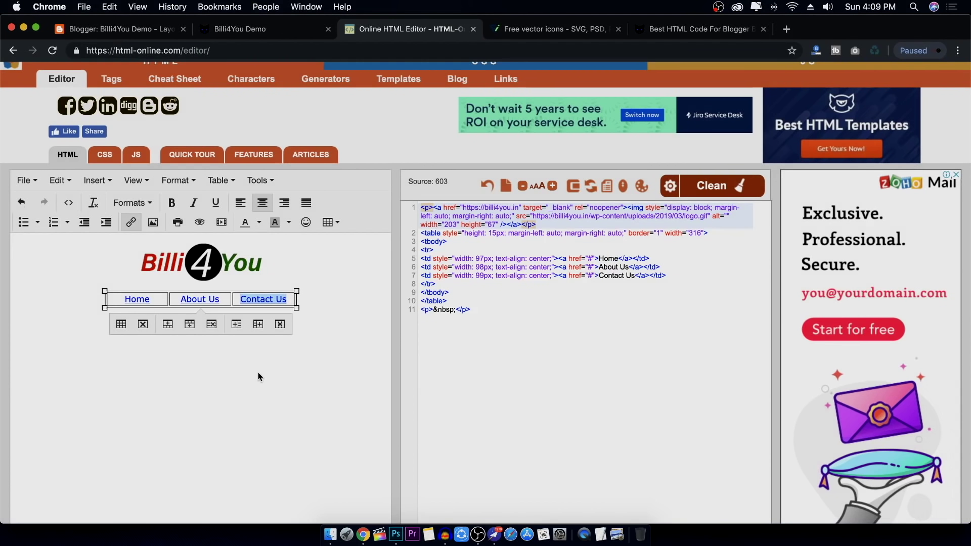
Copy the entire finished footer HTML source from the editor's code pane
{"action": "left_click", "coordinate": [505, 323]}
{"action": "key", "text": "super+a"}
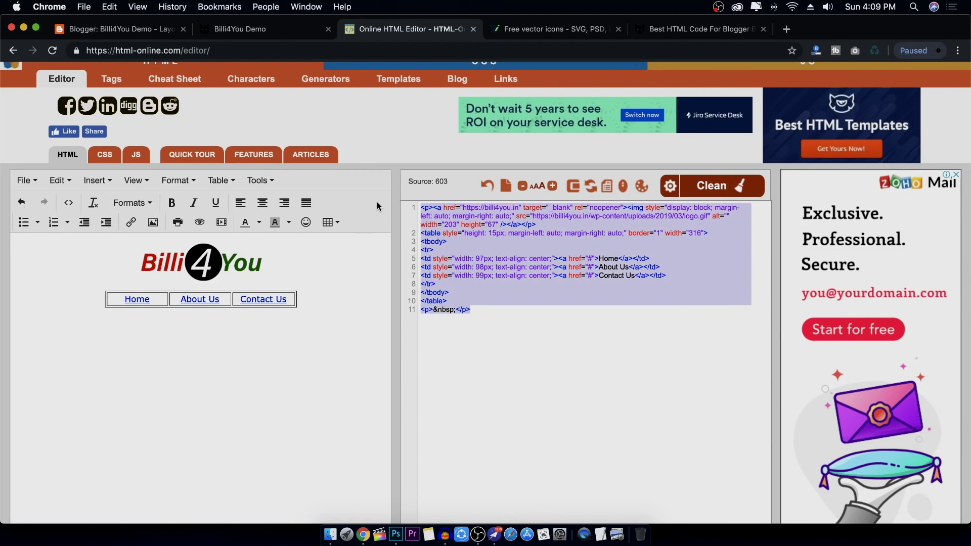
{"action": "left_click", "coordinate": [500, 357]}
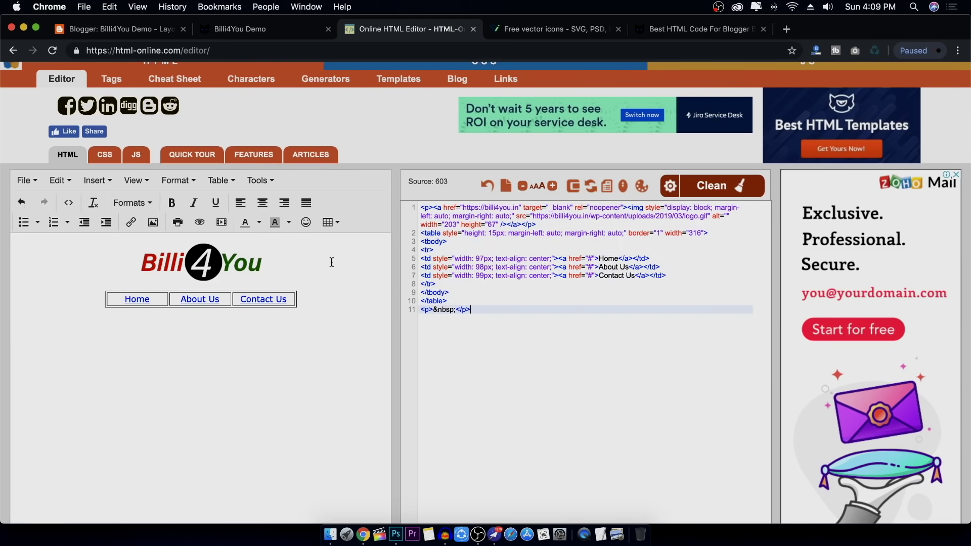
{"action": "left_click", "coordinate": [265, 31]}
{"action": "scroll", "coordinate": [582, 454], "scroll_direction": "down", "scroll_amount": 15}
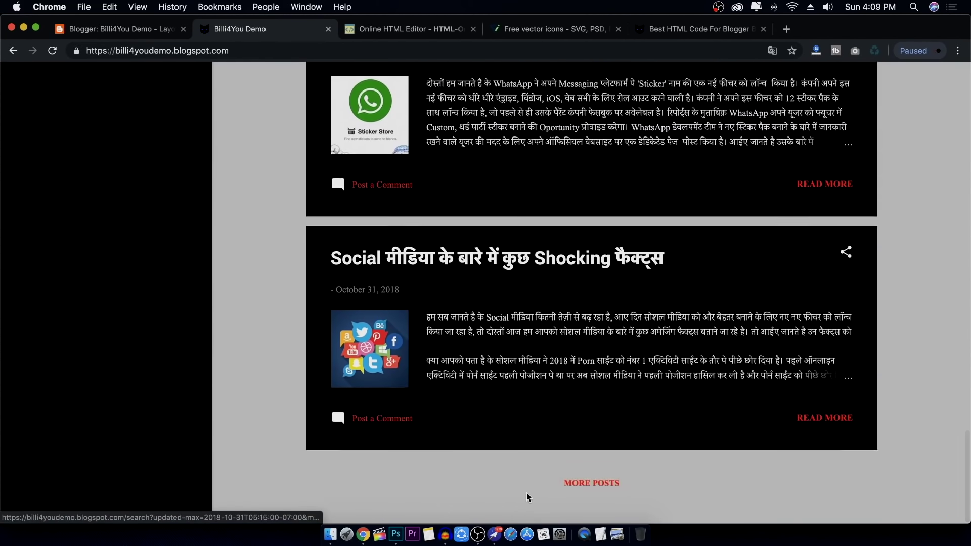
{"action": "left_click", "coordinate": [405, 29]}
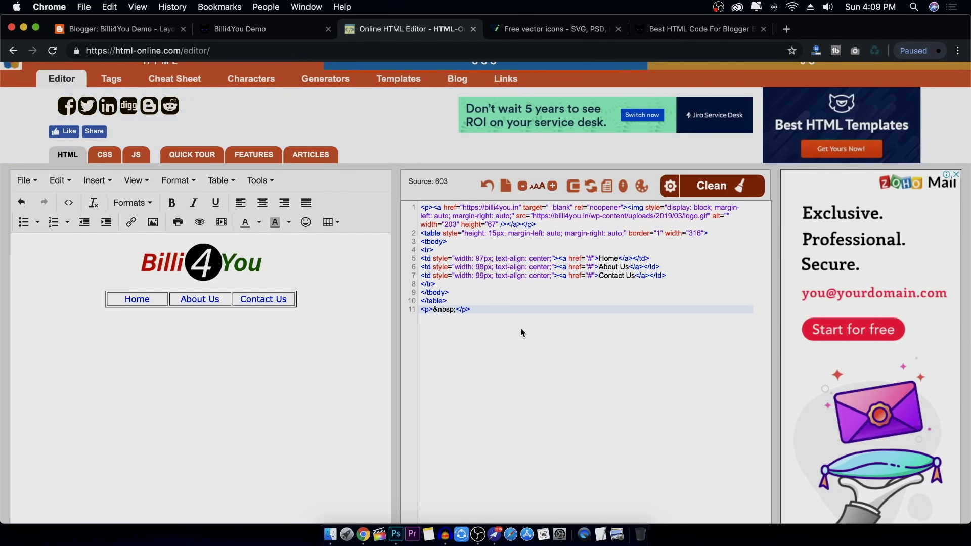
{"action": "left_click_drag", "start_coordinate": [521, 330], "coordinate": [414, 214]}
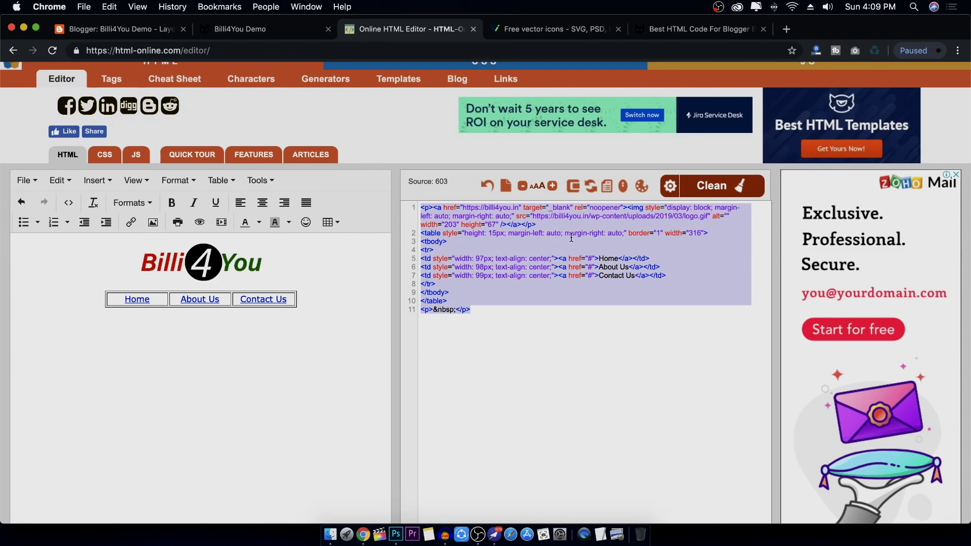
{"action": "right_click", "coordinate": [592, 226]}
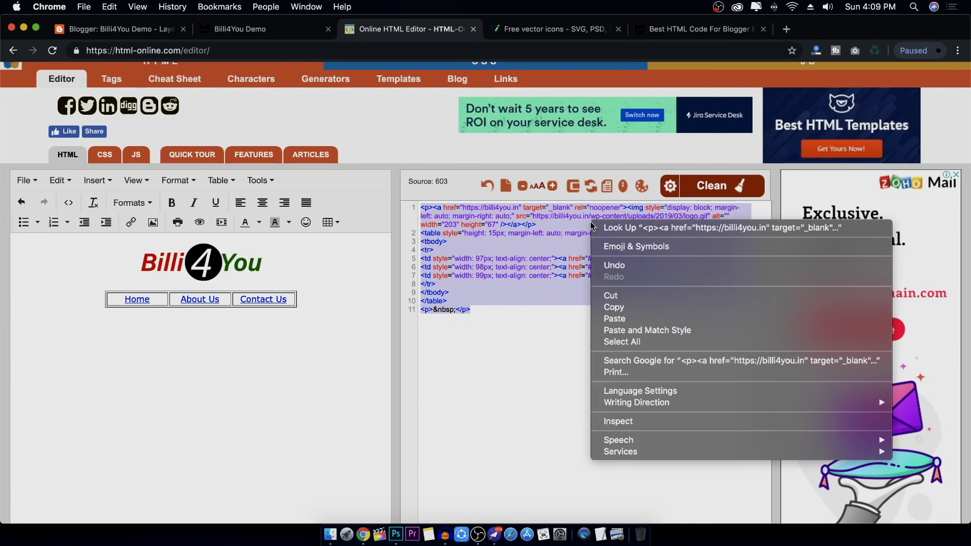
{"action": "left_click", "coordinate": [610, 308]}
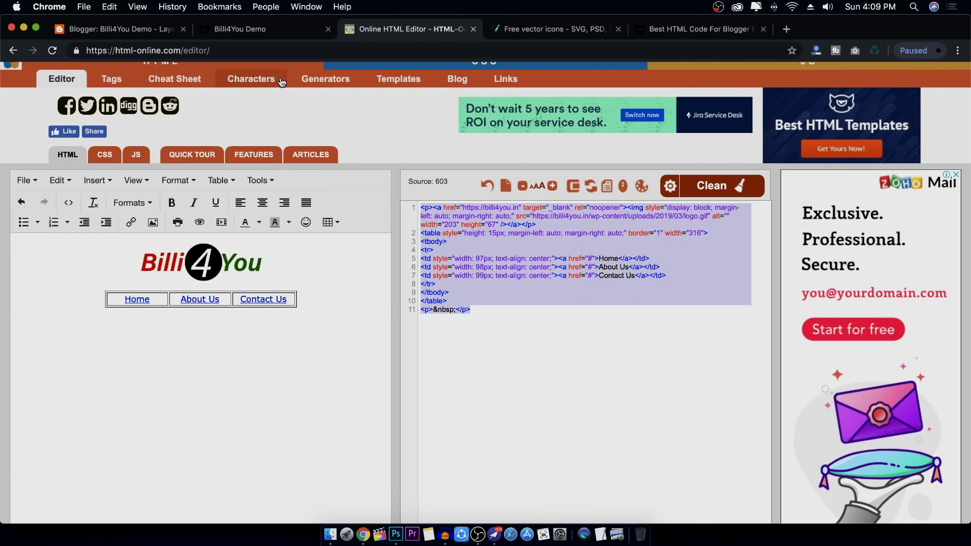
{"action": "left_click", "coordinate": [135, 31]}
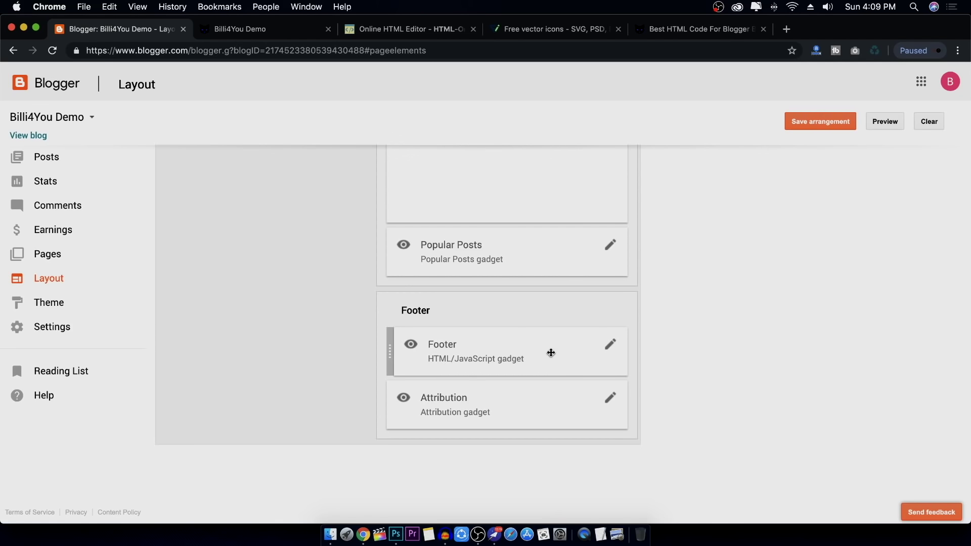
Paste the copied footer code into the Footer HTML/JavaScript gadget and delete its 'Footer' title
{"action": "left_click", "coordinate": [616, 348]}
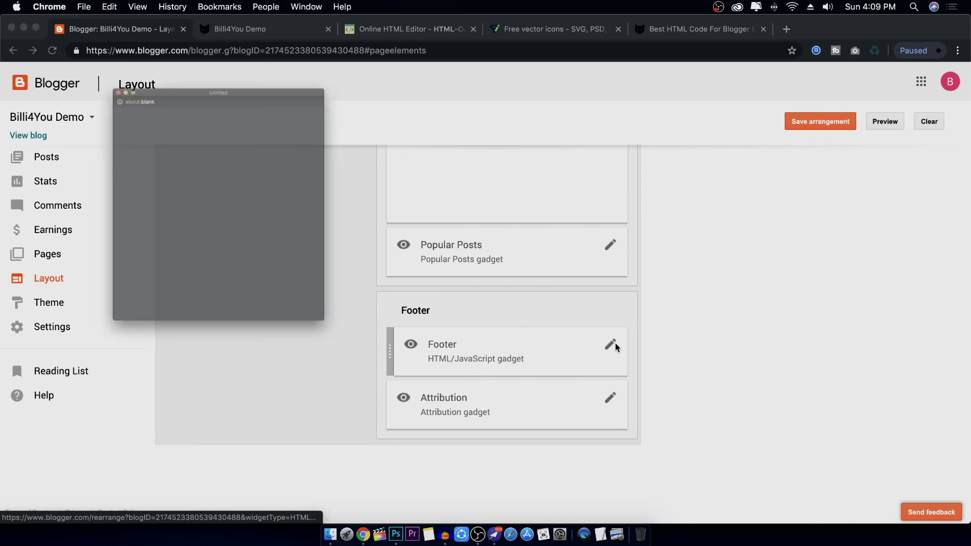
{"action": "left_click_drag", "start_coordinate": [276, 50], "coordinate": [466, 86]}
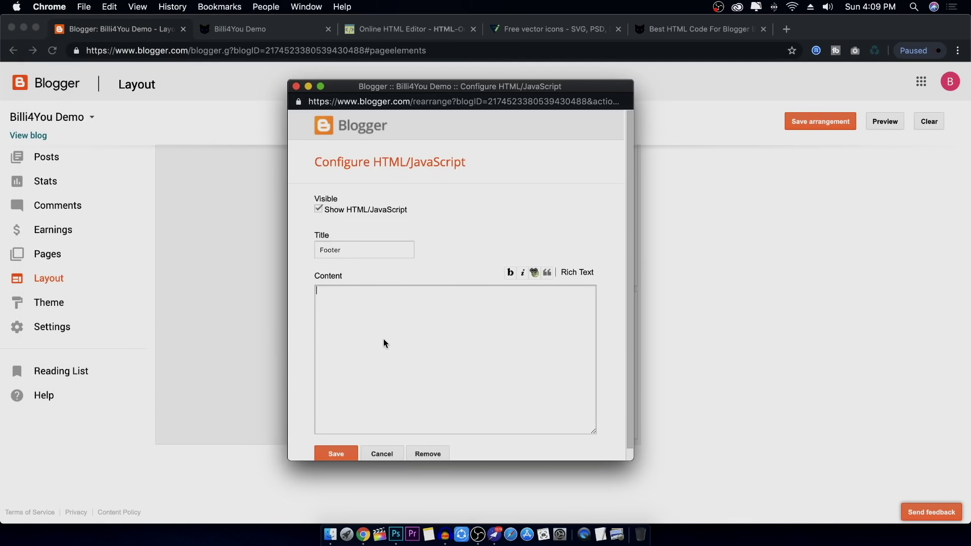
{"action": "key", "text": "super+v"}
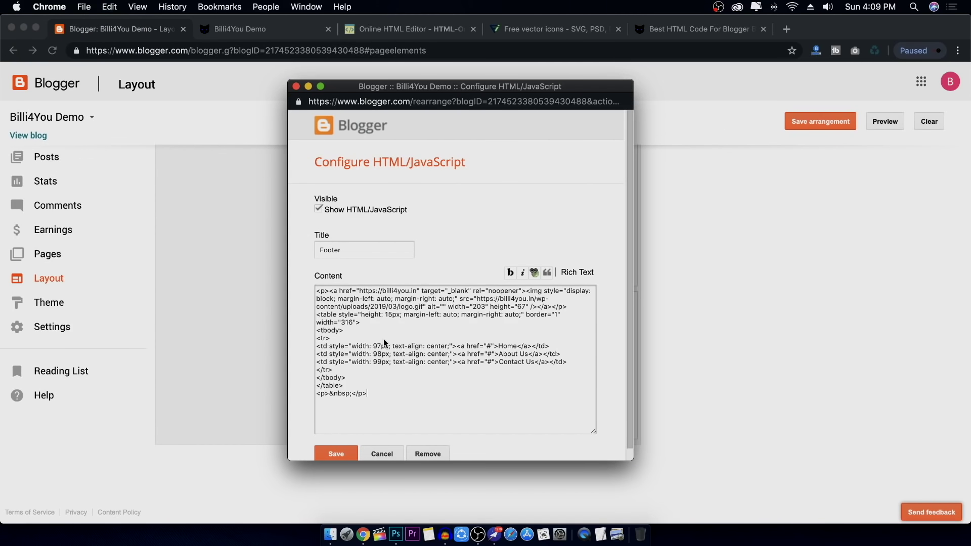
{"action": "double_click", "coordinate": [374, 255]}
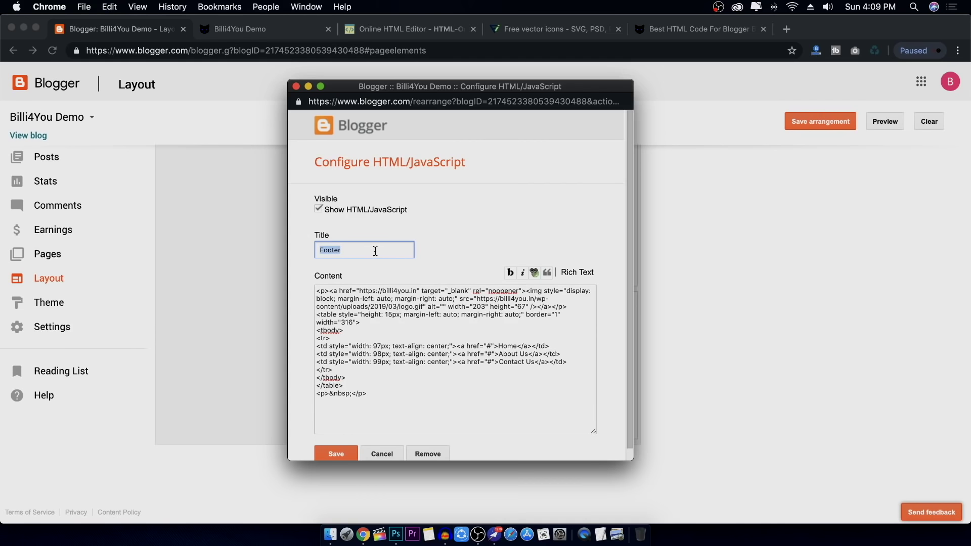
{"action": "key", "text": "BackSpace"}
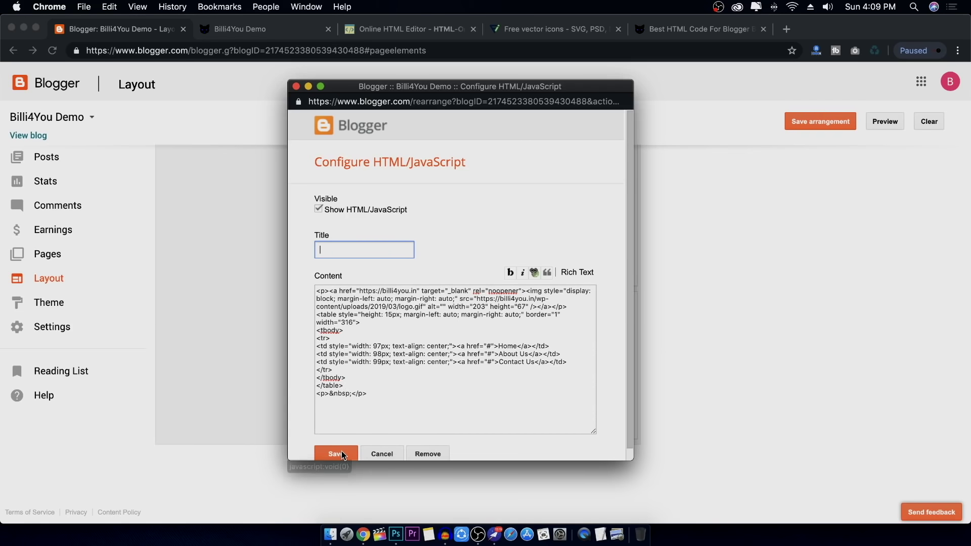
Save the gadget and the layout arrangement, then return to the Billi4You Demo blog
{"action": "left_click", "coordinate": [341, 453]}
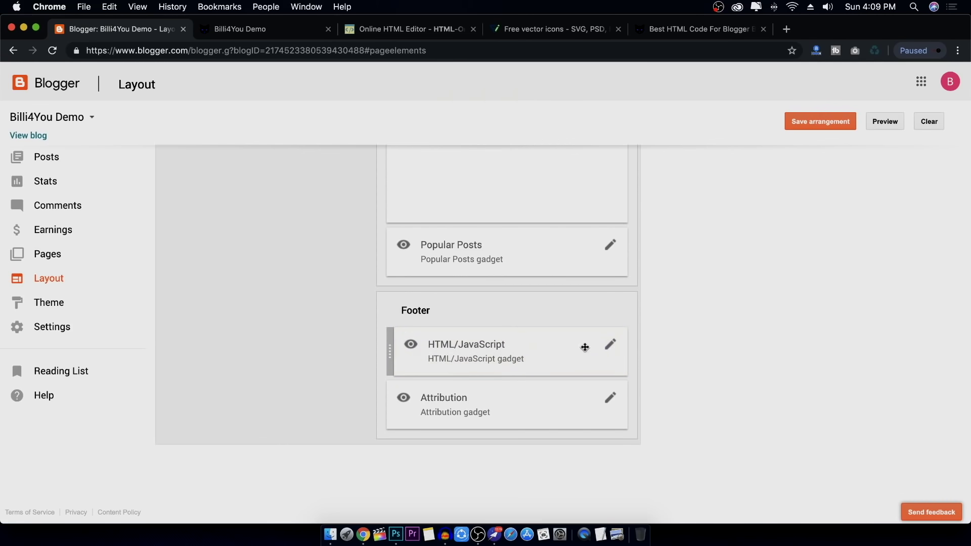
{"action": "left_click", "coordinate": [822, 123]}
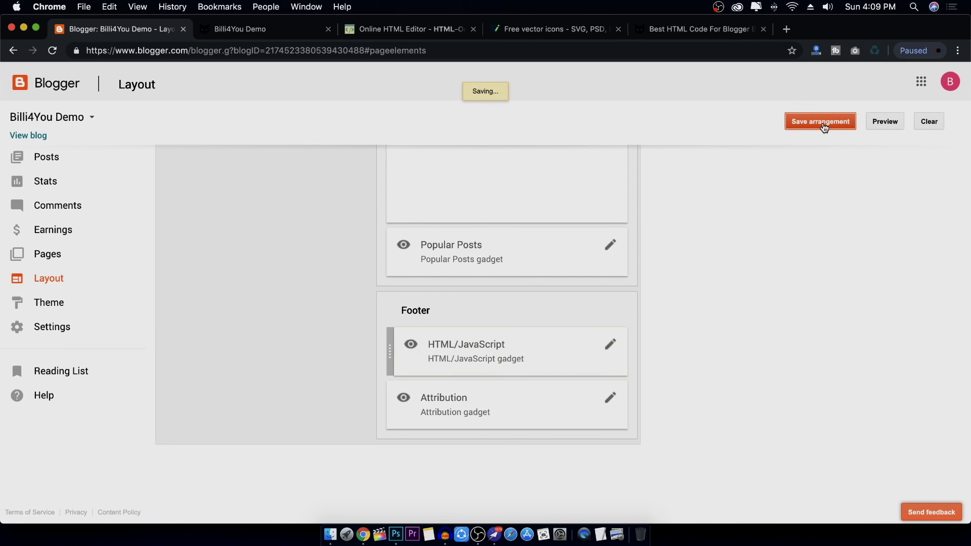
{"action": "left_click", "coordinate": [262, 33]}
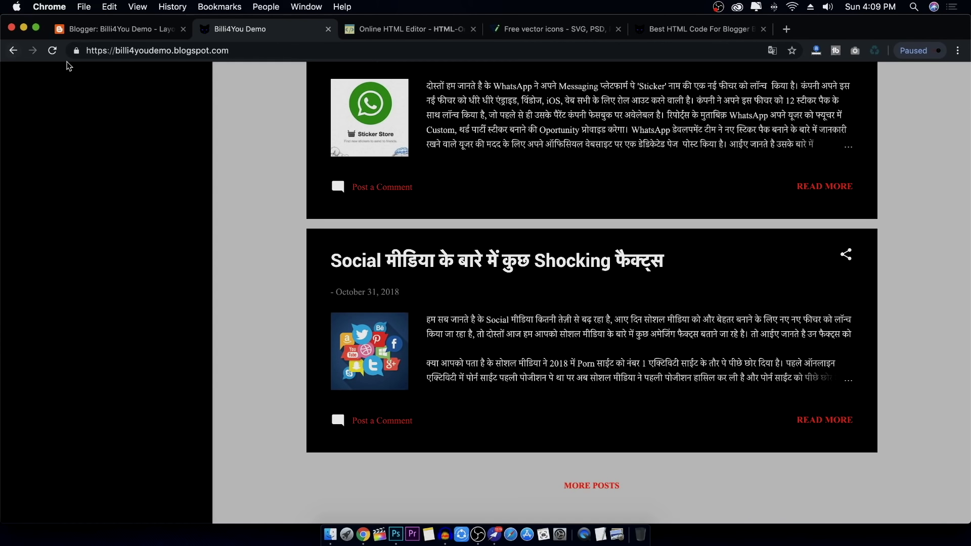
Reload the blog and scroll to the footer showing the logo and Home / About Us / Contact Us links
{"action": "left_click", "coordinate": [52, 51]}
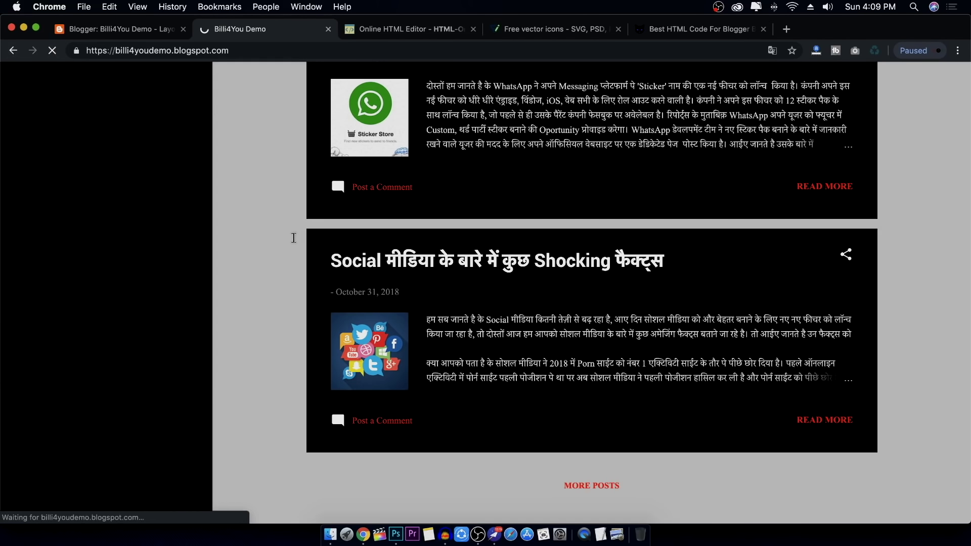
{"action": "scroll", "coordinate": [293, 238], "scroll_direction": "down", "scroll_amount": 4}
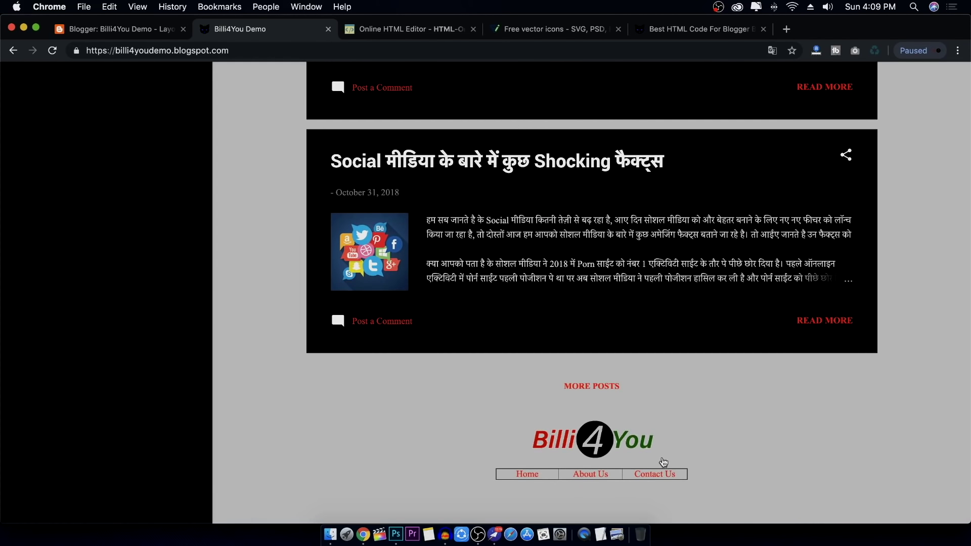
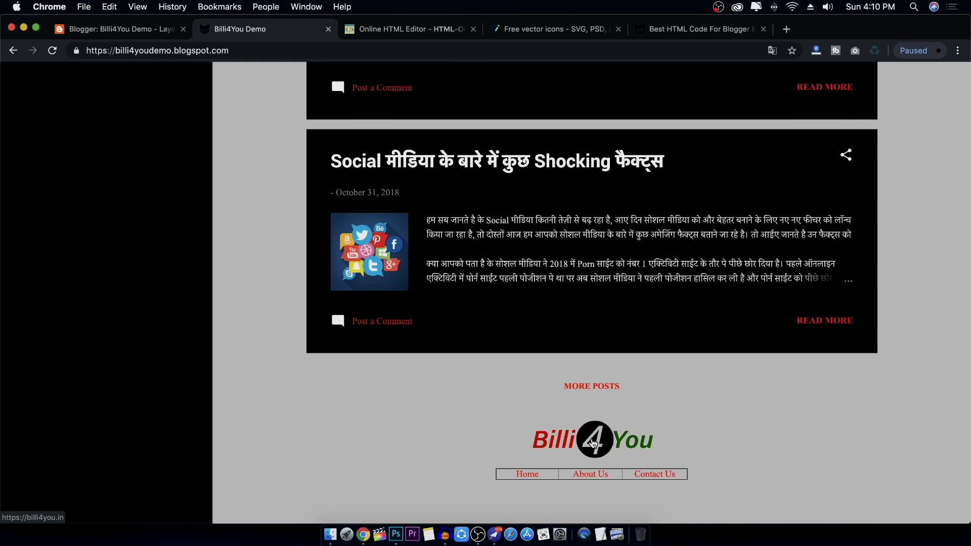
Follow the Billi4You footer logo to billi4you.in, close that page, and return to the HTML Online Editor
{"action": "left_click", "coordinate": [595, 444]}
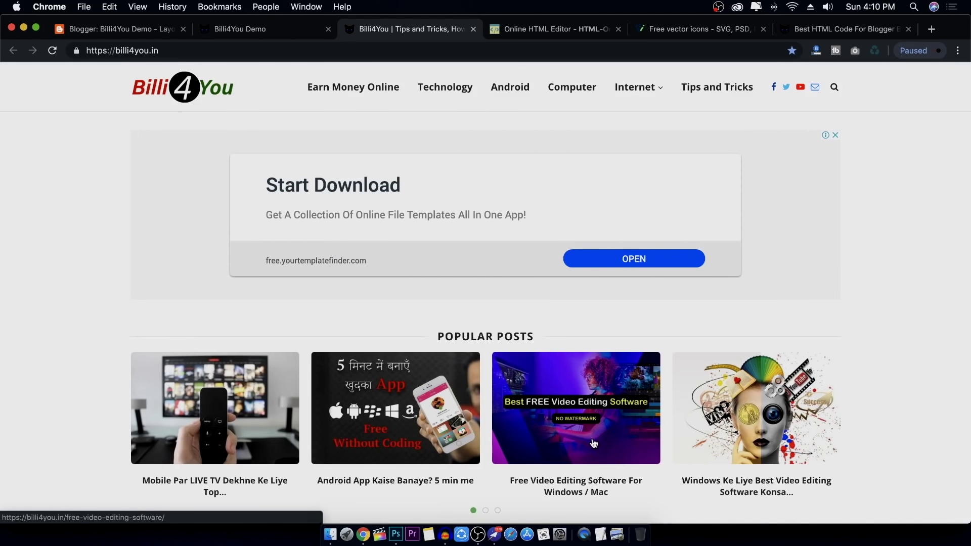
{"action": "key", "text": "super+w"}
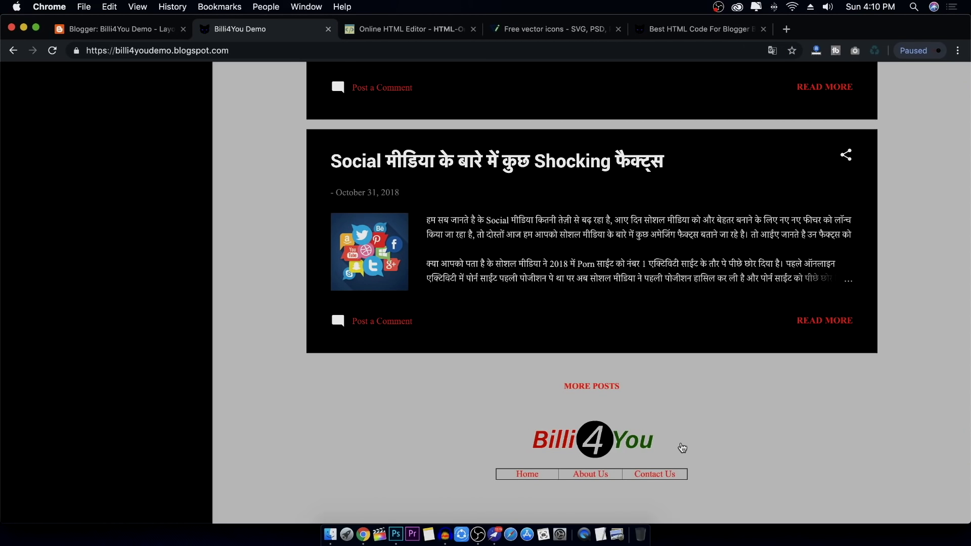
{"action": "left_click", "coordinate": [412, 32]}
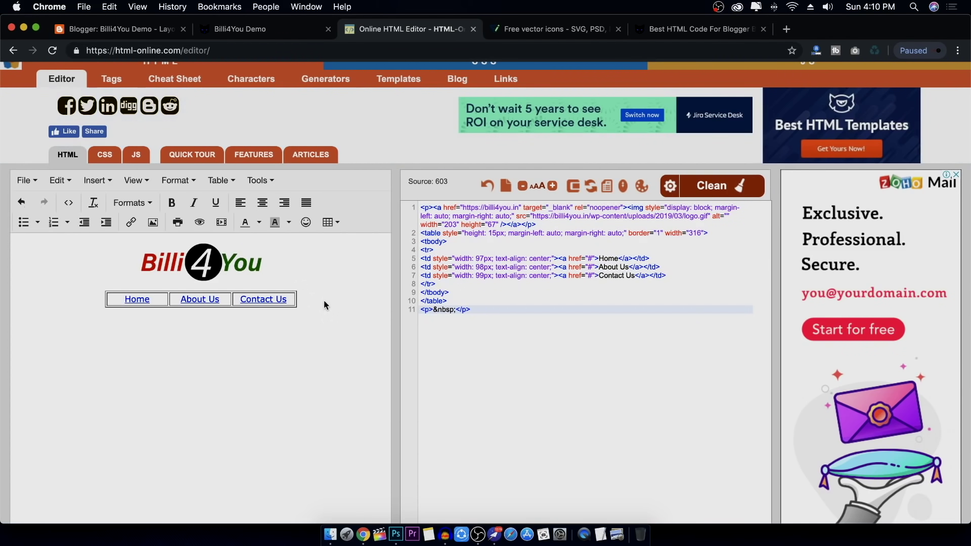
Add a blank paragraph after the Home/About Us/Contact Us table, then go to Flaticon
{"action": "scroll", "coordinate": [481, 345], "scroll_direction": "up", "scroll_amount": 1}
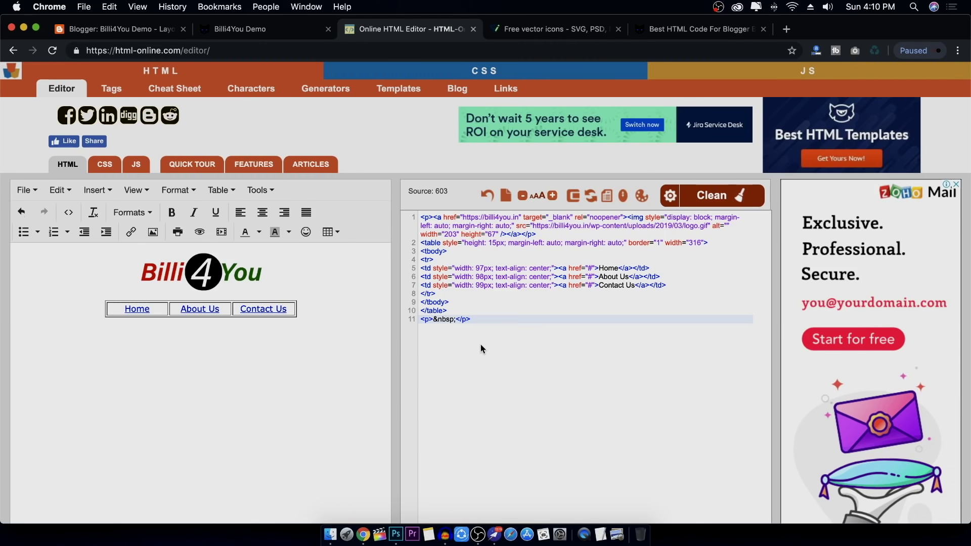
{"action": "left_click", "coordinate": [337, 306]}
{"action": "key", "text": "Return"}
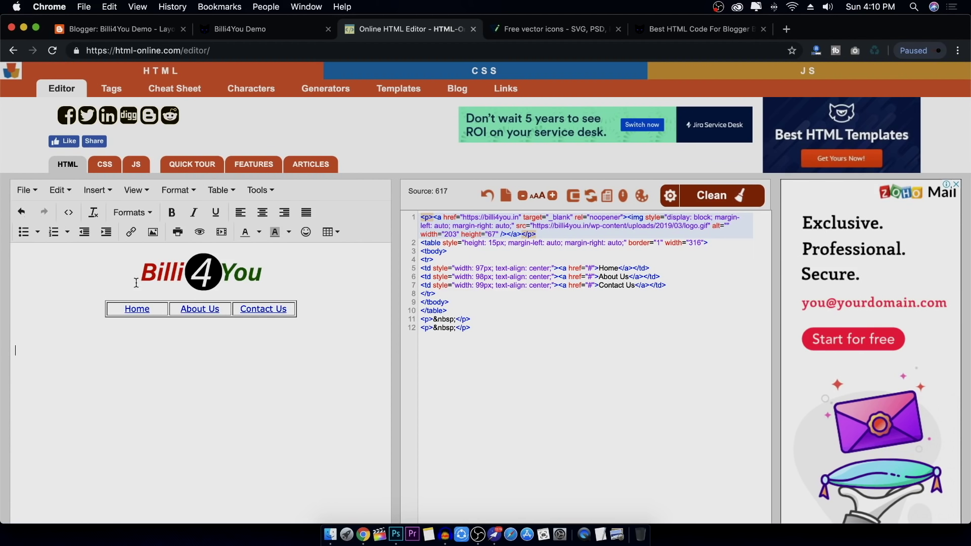
{"action": "left_click", "coordinate": [551, 29]}
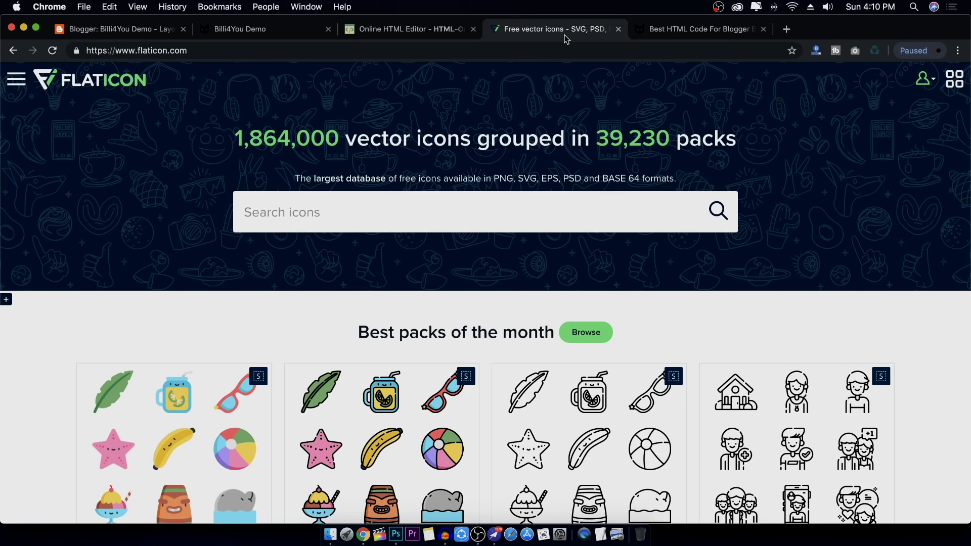
Search Flaticon for 'facebook' and copy the blue round Facebook icon's image address
{"action": "scroll", "coordinate": [555, 220], "scroll_direction": "down", "scroll_amount": 1}
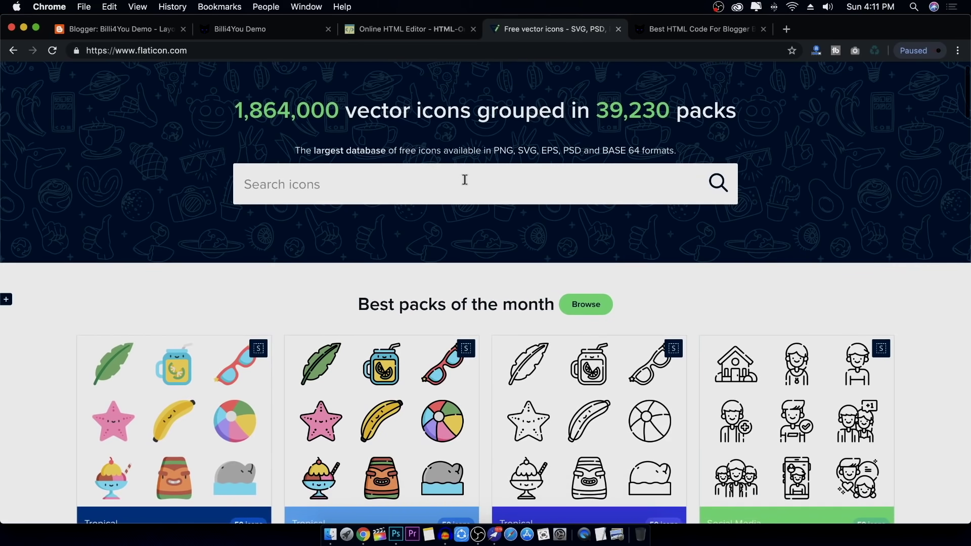
{"action": "left_click", "coordinate": [465, 180]}
{"action": "type", "text": "facebook"}
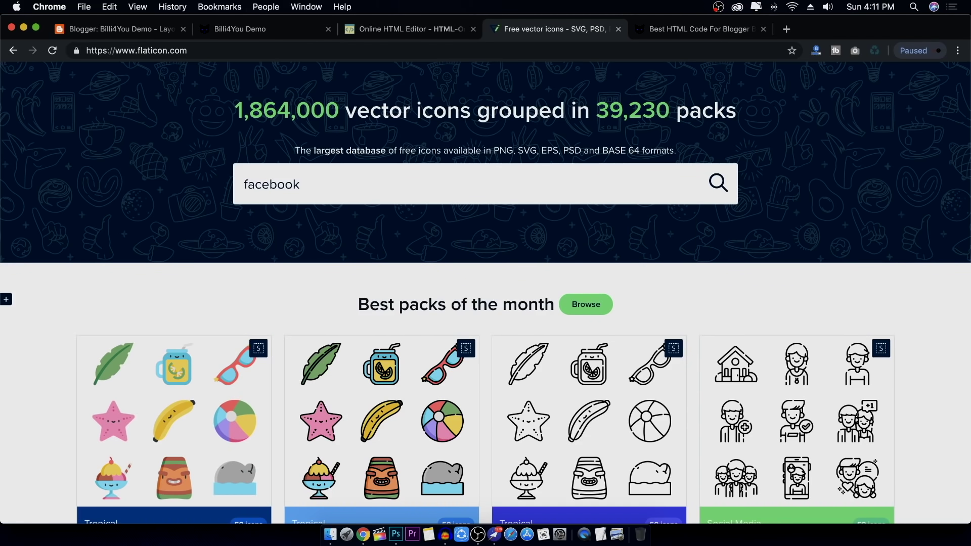
{"action": "key", "text": "Return"}
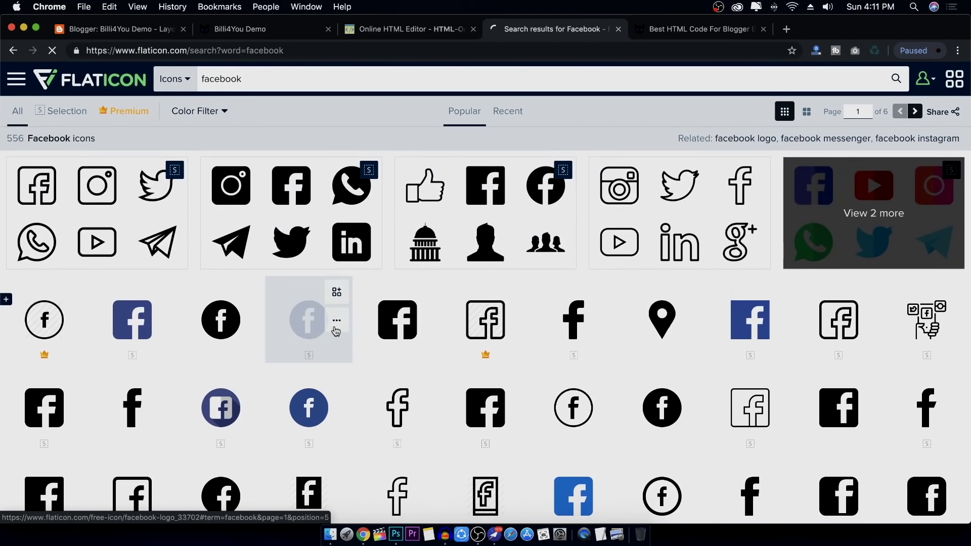
{"action": "left_click", "coordinate": [309, 321]}
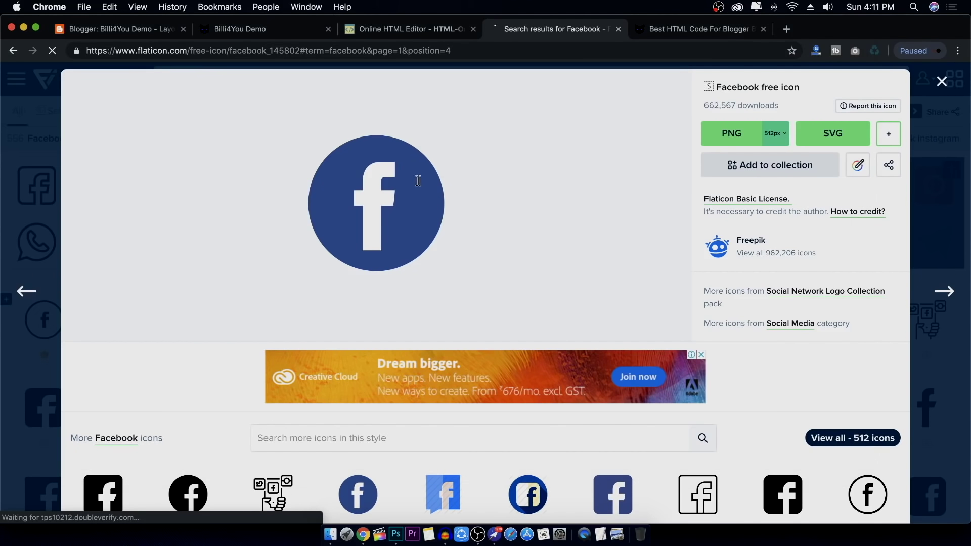
{"action": "right_click", "coordinate": [411, 170]}
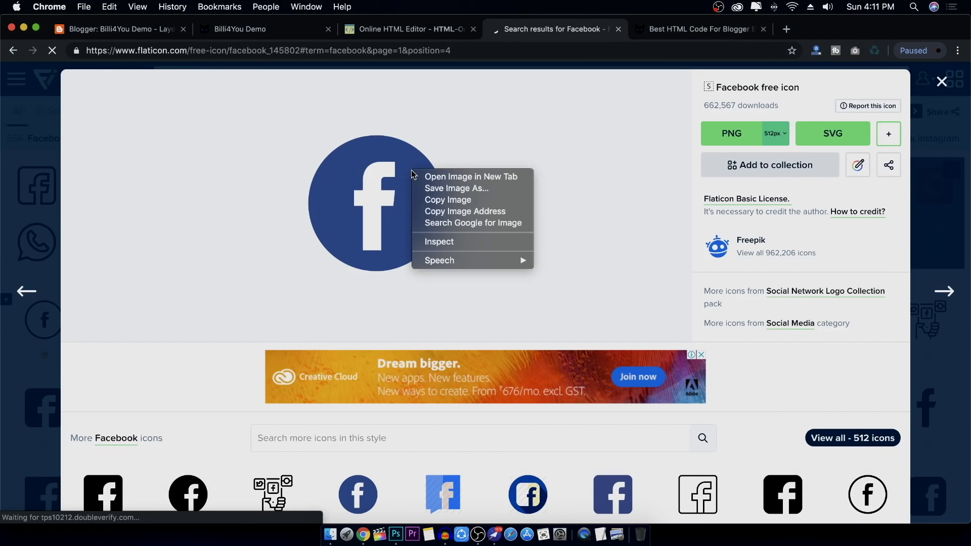
{"action": "left_click", "coordinate": [457, 213]}
{"action": "left_click", "coordinate": [407, 29]}
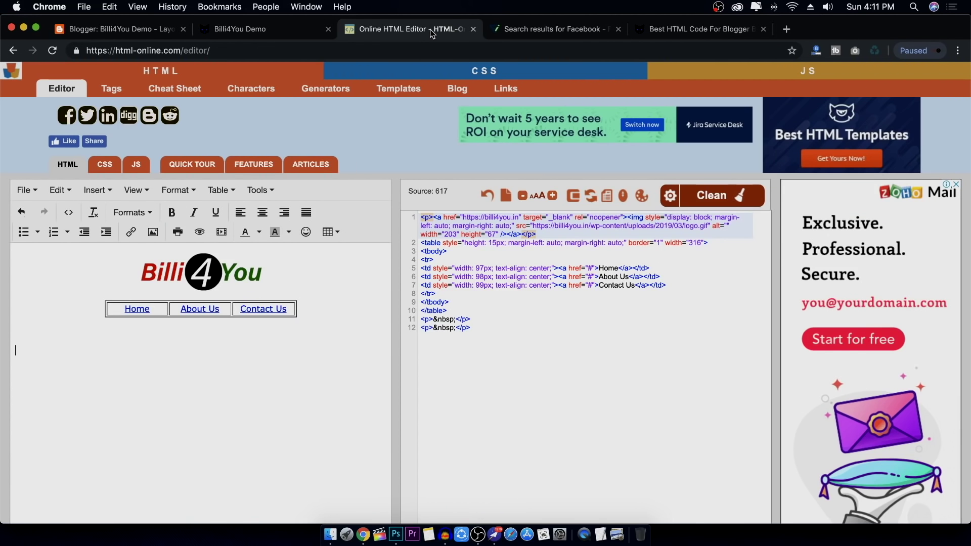
Insert the copied Facebook icon as a 25×25 image
{"action": "left_click", "coordinate": [152, 232]}
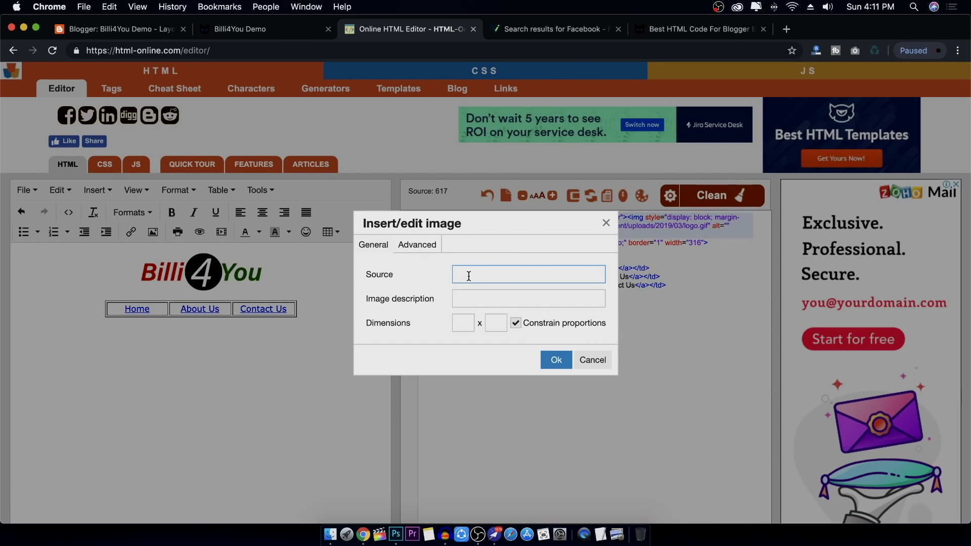
{"action": "key", "text": "super+v"}
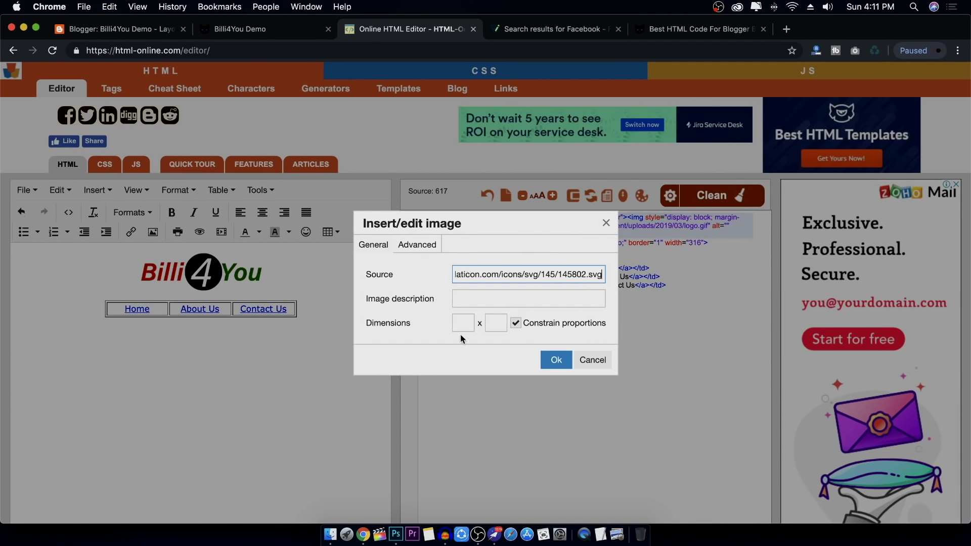
{"action": "left_click", "coordinate": [430, 333]}
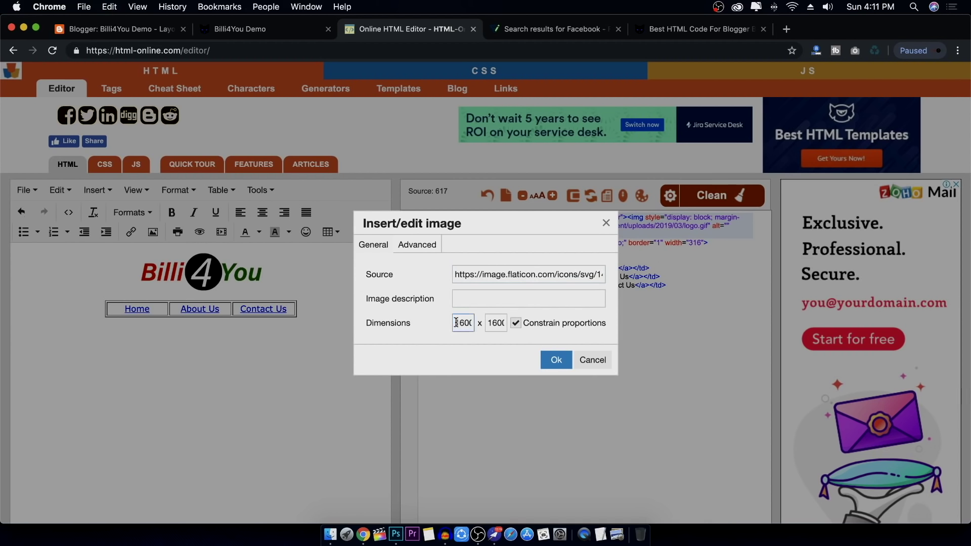
{"action": "left_click_drag", "start_coordinate": [455, 322], "coordinate": [478, 327]}
{"action": "type", "text": "25"}
{"action": "left_click", "coordinate": [556, 360]}
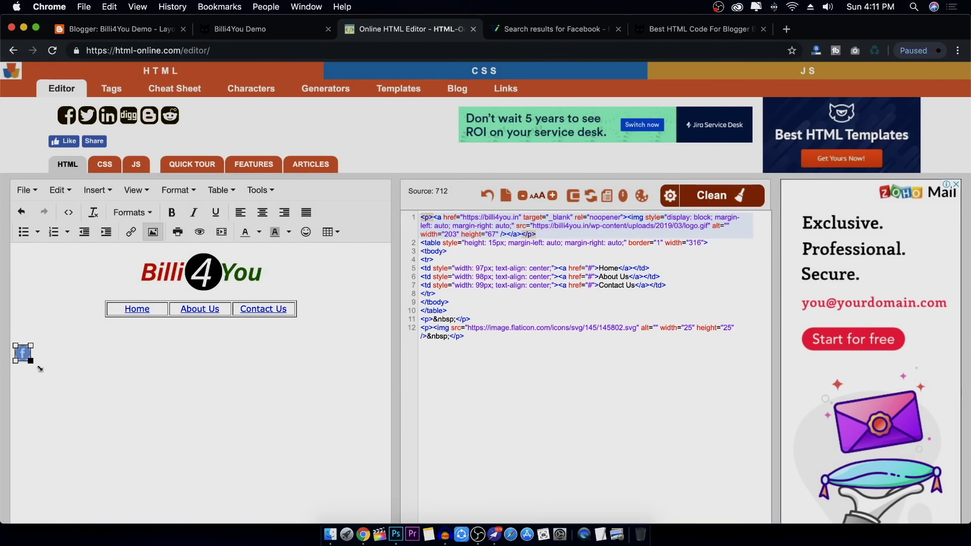
Centre the Facebook icon and move it onto the empty line below the footer menu
{"action": "left_click", "coordinate": [261, 215]}
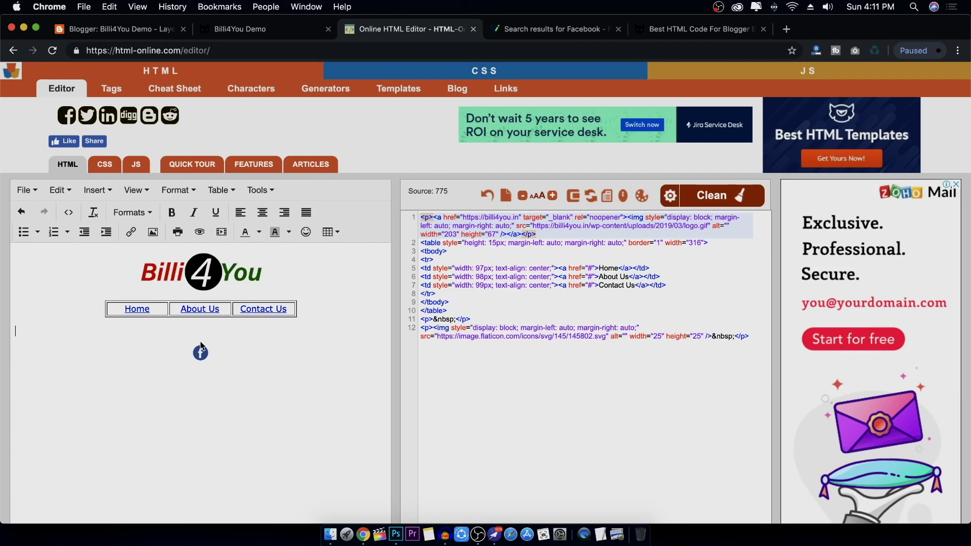
{"action": "left_click_drag", "start_coordinate": [206, 357], "coordinate": [201, 328]}
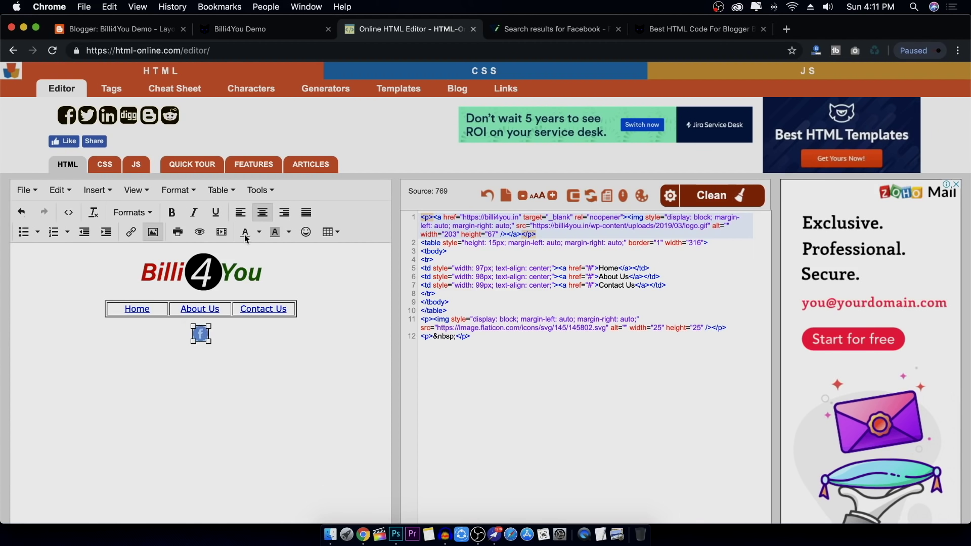
{"action": "left_click", "coordinate": [245, 351]}
{"action": "left_click", "coordinate": [204, 334]}
{"action": "left_click", "coordinate": [222, 333]}
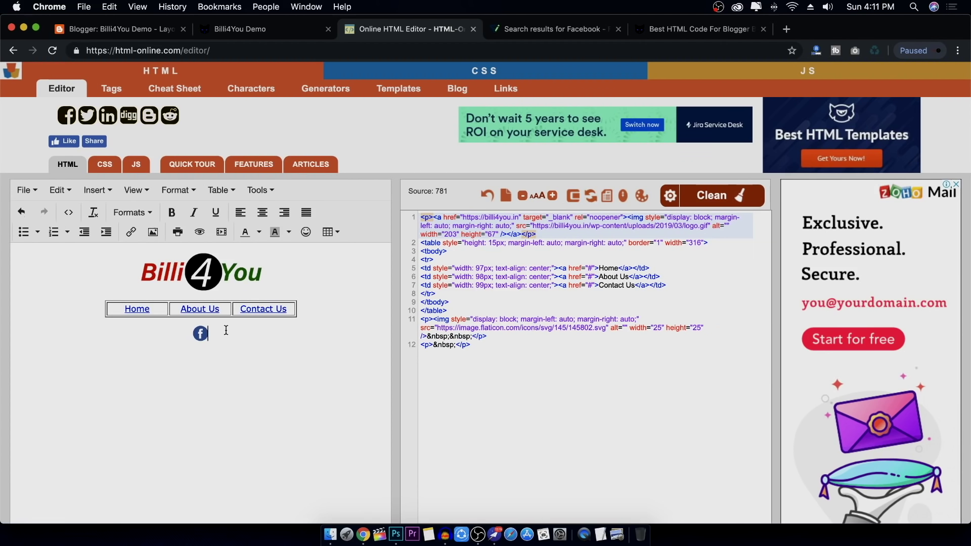
{"action": "left_click", "coordinate": [587, 28]}
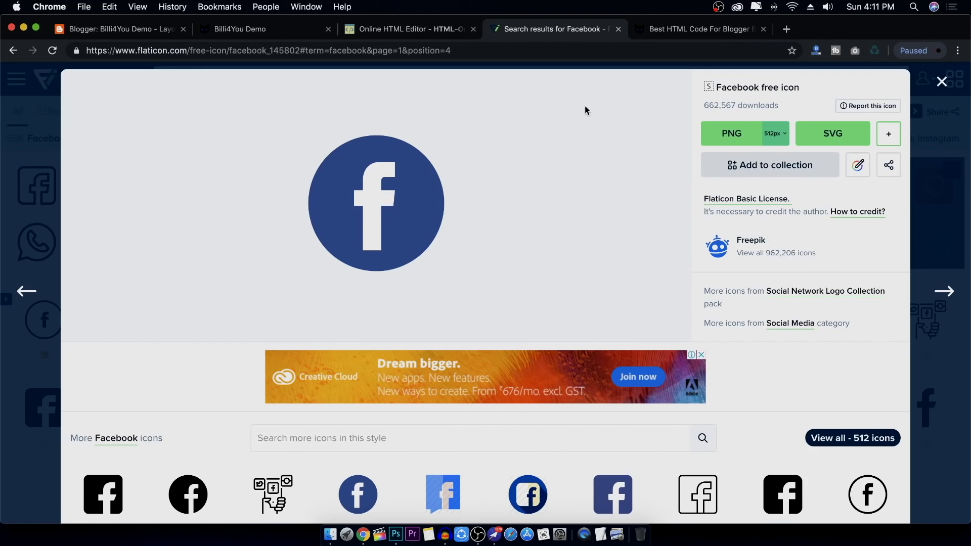
Search Flaticon for 'Youtube' and copy the red round YouTube icon image
{"action": "left_click", "coordinate": [942, 81]}
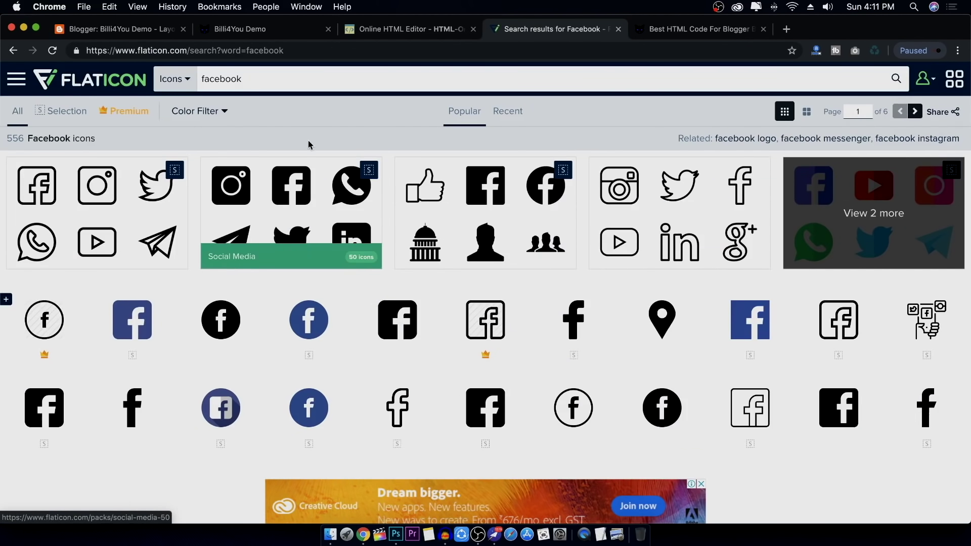
{"action": "double_click", "coordinate": [344, 77]}
{"action": "type", "text": "Y"}
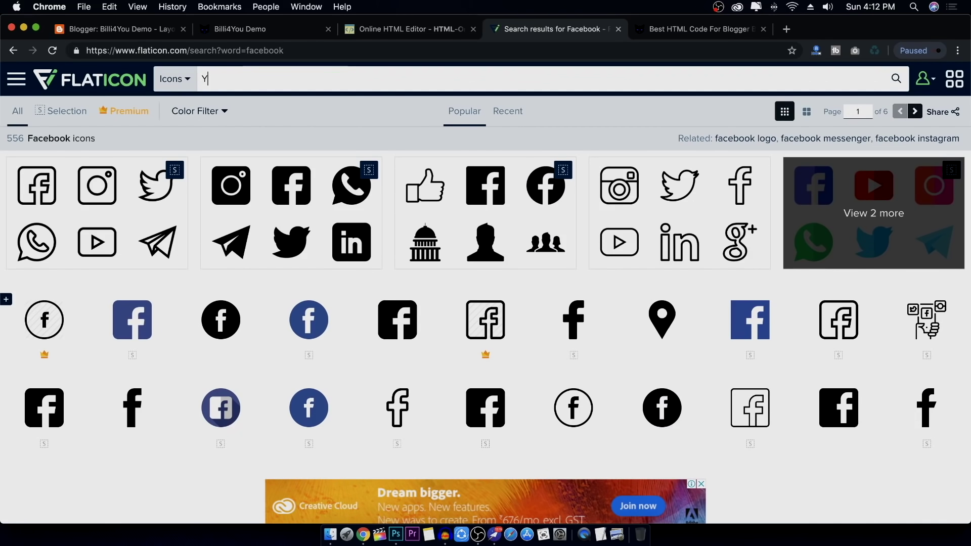
{"action": "type", "text": "outube"}
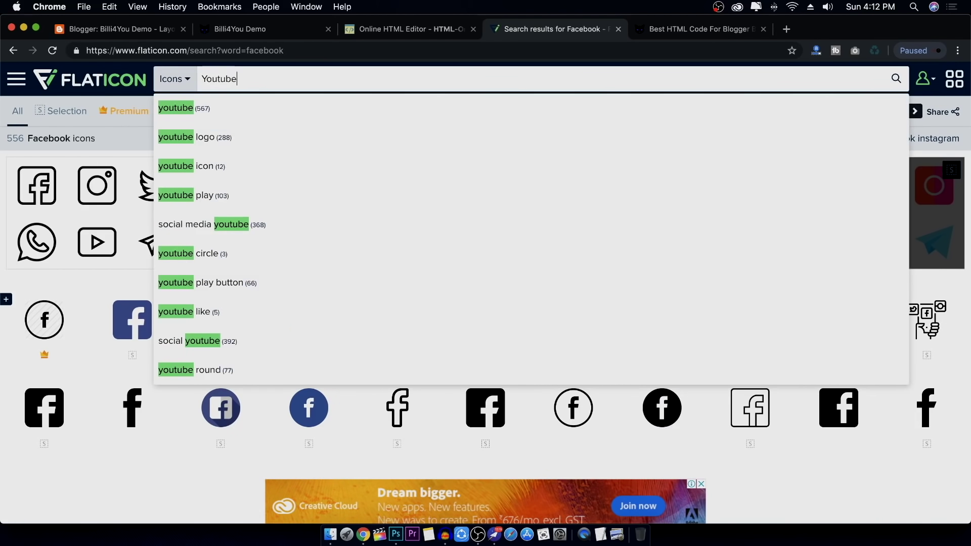
{"action": "key", "text": "Return"}
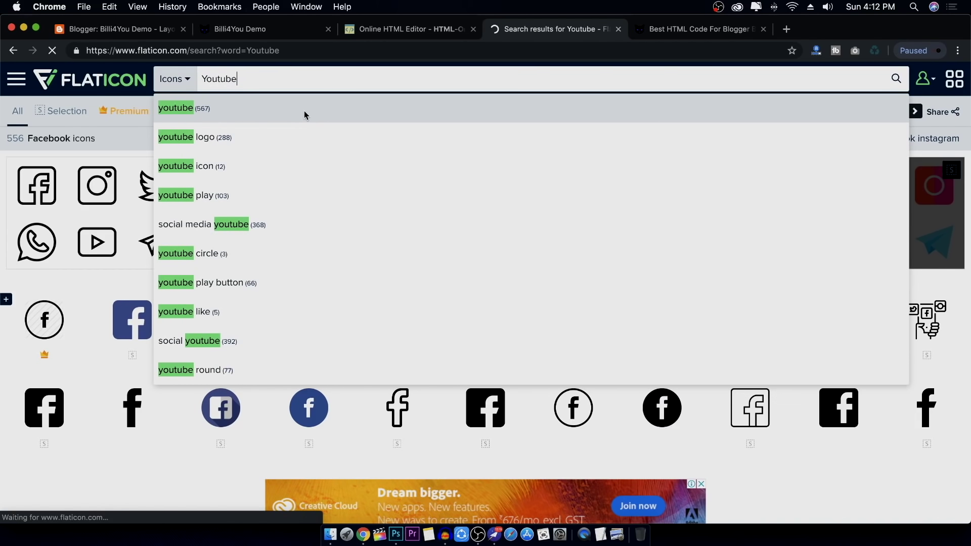
{"action": "scroll", "coordinate": [323, 283], "scroll_direction": "down", "scroll_amount": 3}
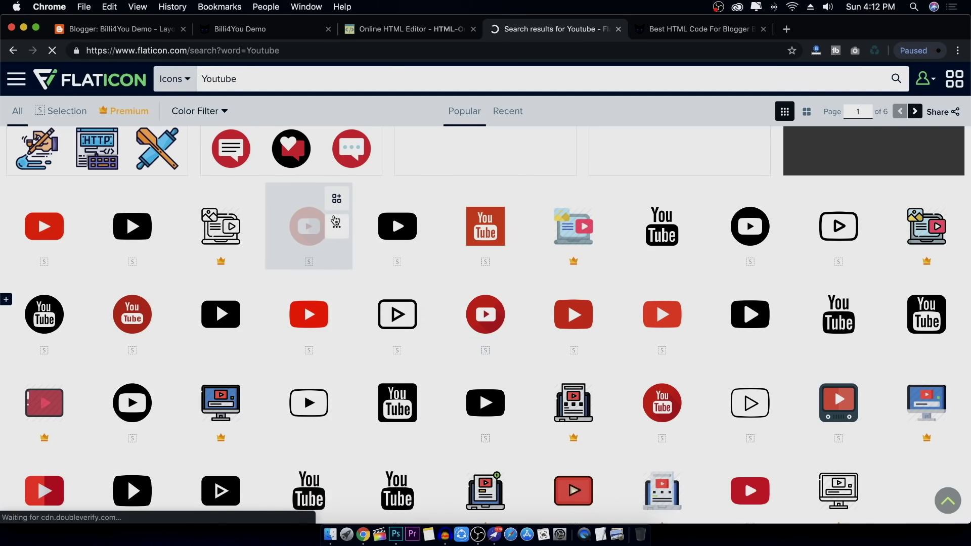
{"action": "left_click", "coordinate": [297, 221]}
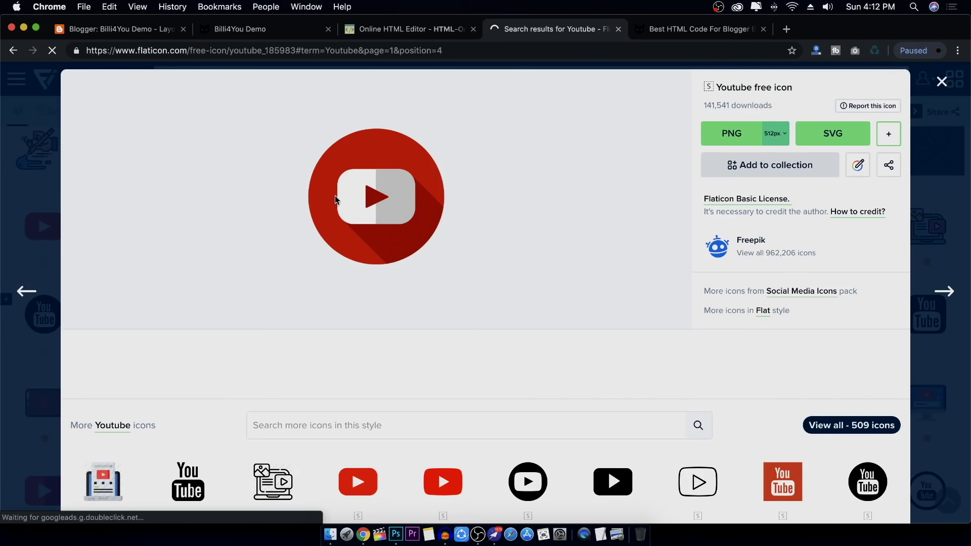
{"action": "right_click", "coordinate": [404, 150]}
{"action": "left_click", "coordinate": [438, 176]}
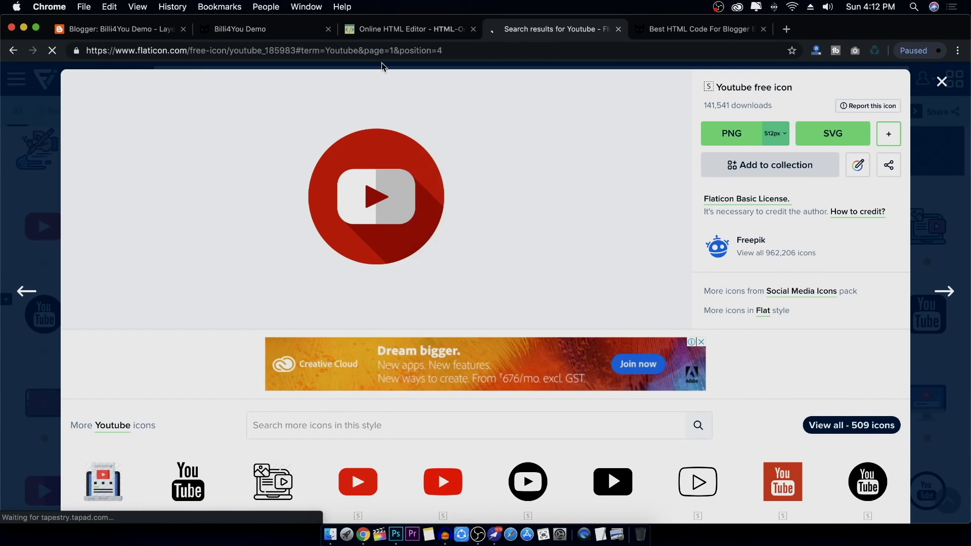
{"action": "left_click", "coordinate": [382, 31]}
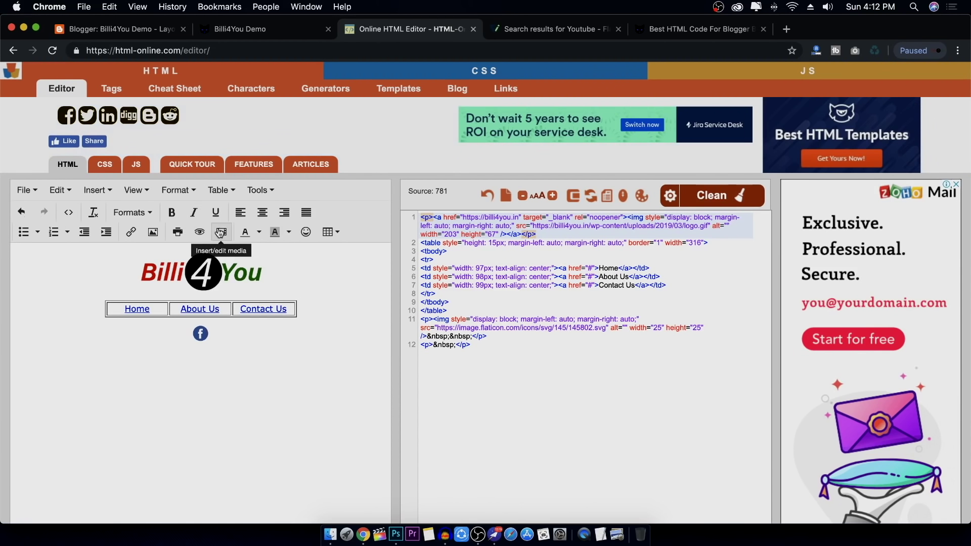
Start an image insert and copy the YouTube icon's image address from Flaticon
{"action": "left_click", "coordinate": [153, 232]}
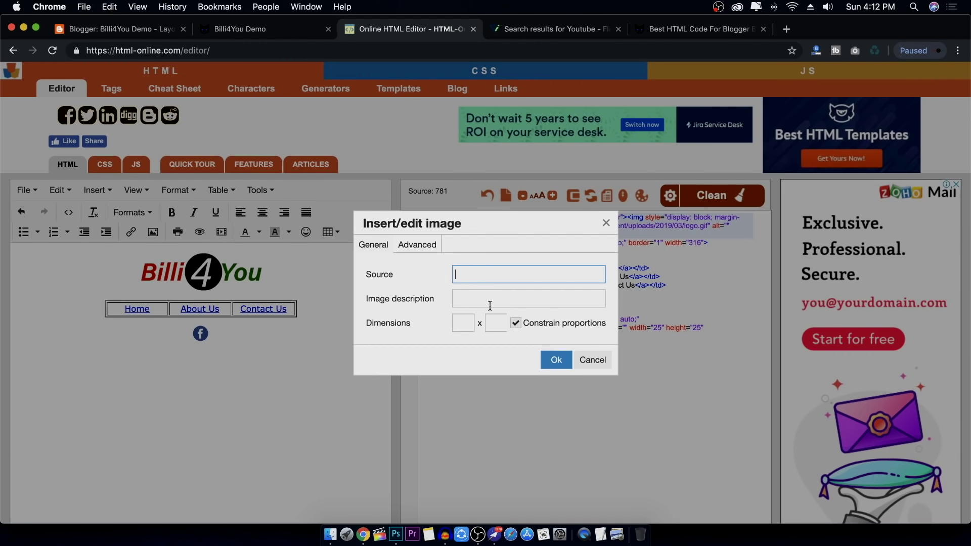
{"action": "left_click", "coordinate": [485, 274]}
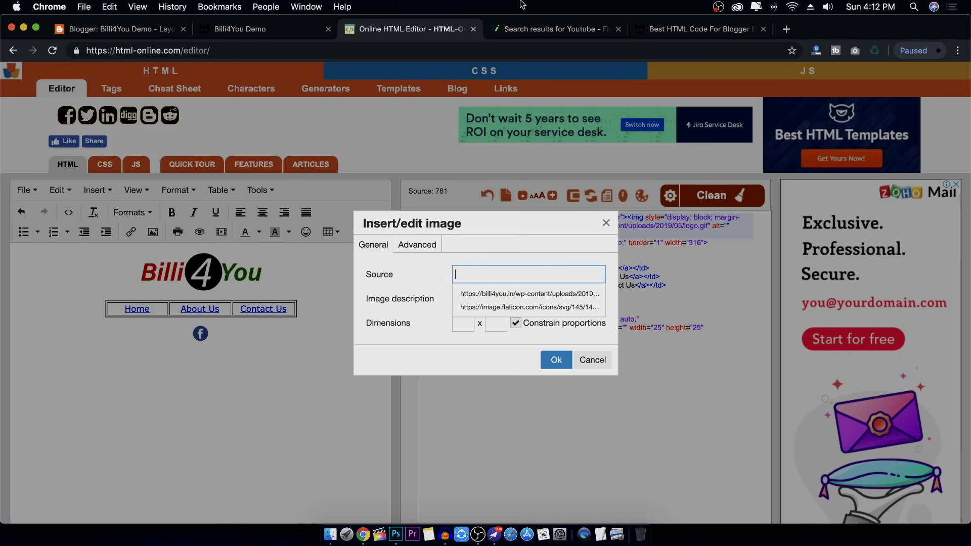
{"action": "left_click", "coordinate": [538, 30]}
{"action": "right_click", "coordinate": [401, 152]}
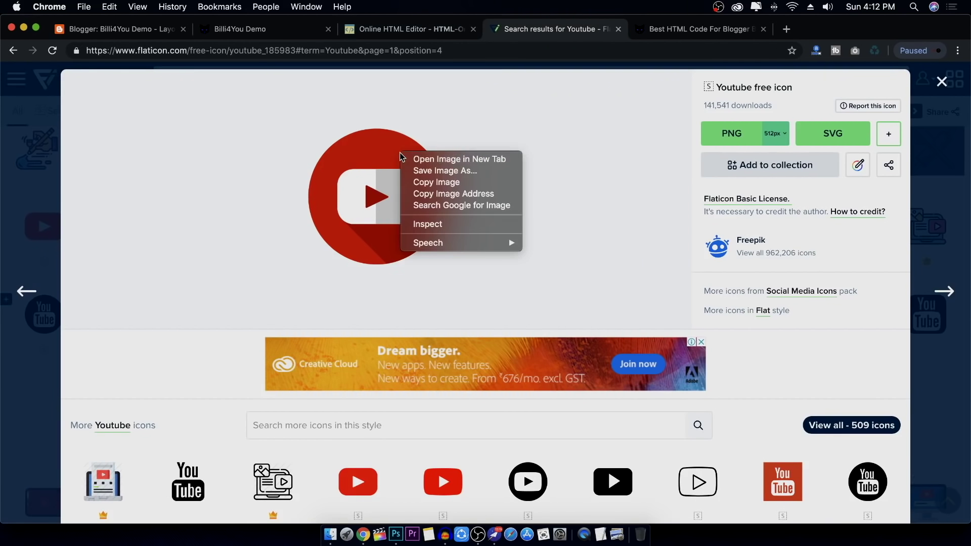
{"action": "left_click", "coordinate": [445, 194]}
{"action": "left_click", "coordinate": [407, 29]}
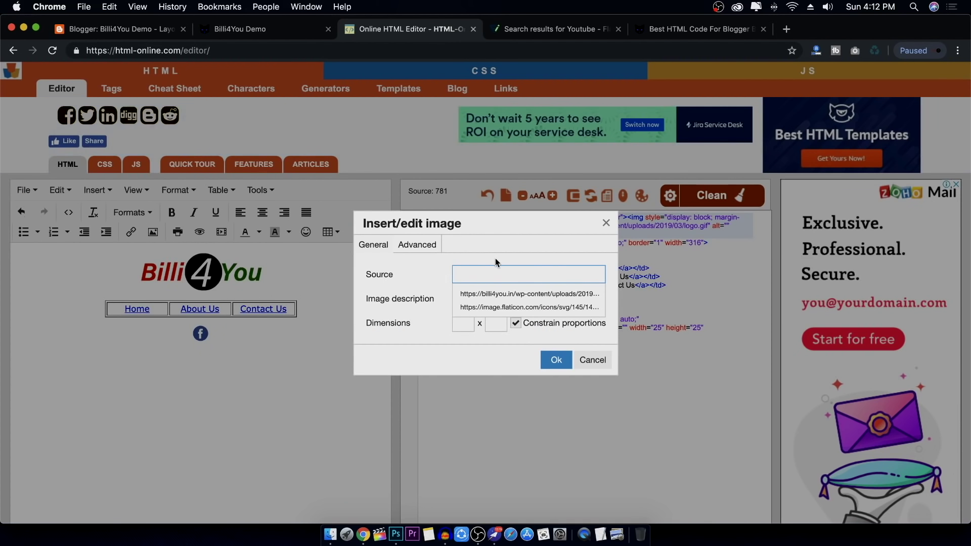
Insert the YouTube icon as a 25×25 image after the Facebook icon
{"action": "key", "text": "super+v"}
{"action": "left_click", "coordinate": [463, 324]}
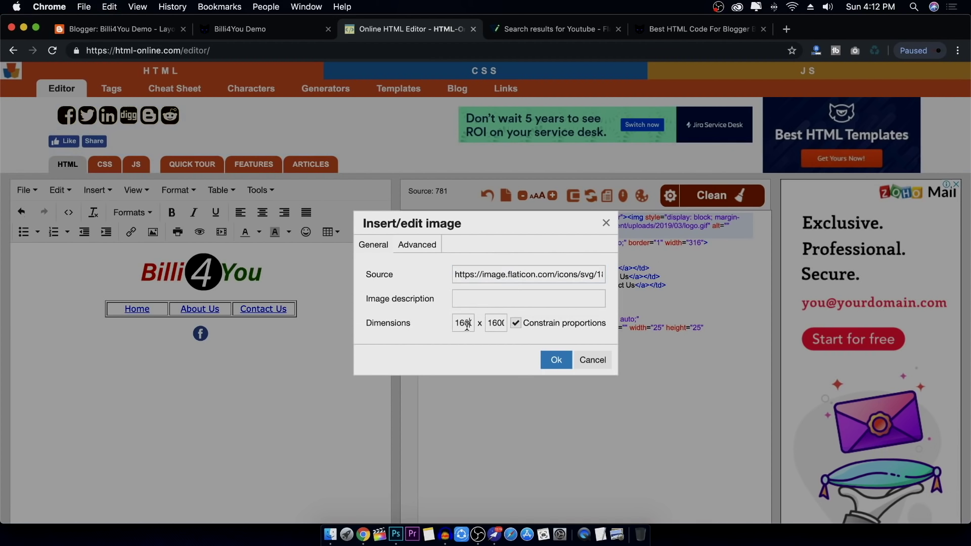
{"action": "double_click", "coordinate": [467, 325]}
{"action": "type", "text": "25"}
{"action": "left_click", "coordinate": [446, 335]}
{"action": "left_click", "coordinate": [556, 360]}
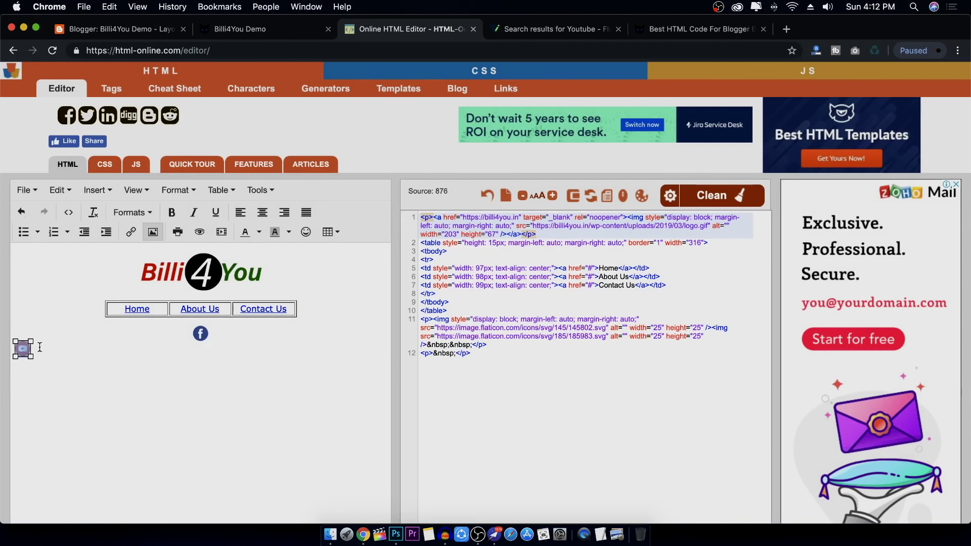
{"action": "left_click", "coordinate": [211, 329]}
{"action": "left_click", "coordinate": [22, 349]}
{"action": "left_click_drag", "start_coordinate": [217, 334], "coordinate": [217, 334]}
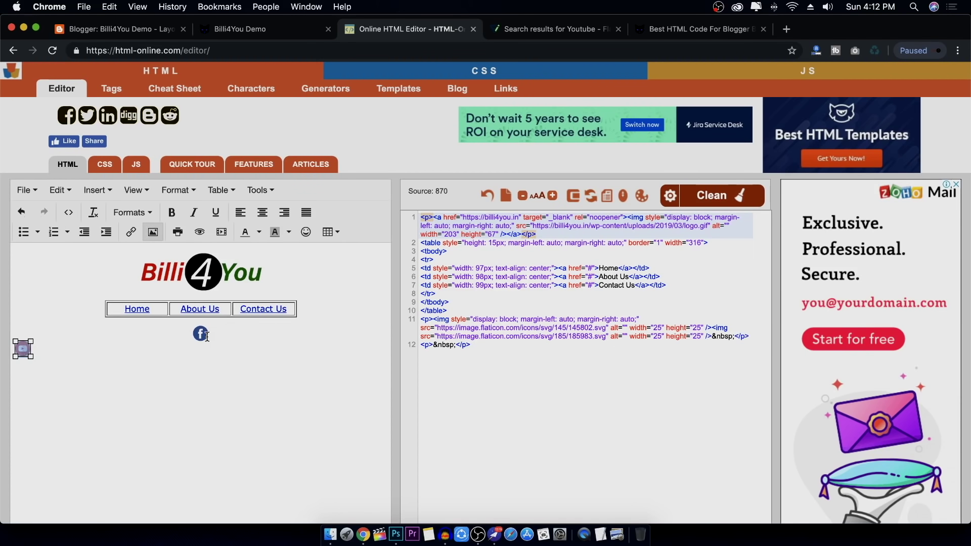
Insert a centre-aligned 3×1 table, widen it, and move the Facebook icon into its first cell
{"action": "left_click", "coordinate": [329, 234]}
{"action": "mouse_move", "coordinate": [391, 252]}
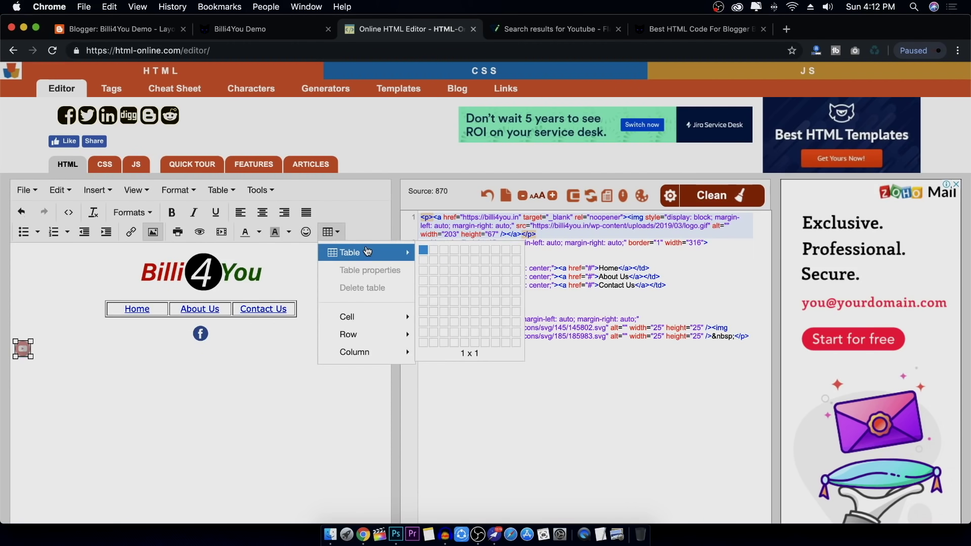
{"action": "left_click", "coordinate": [446, 257]}
{"action": "left_click", "coordinate": [20, 359]}
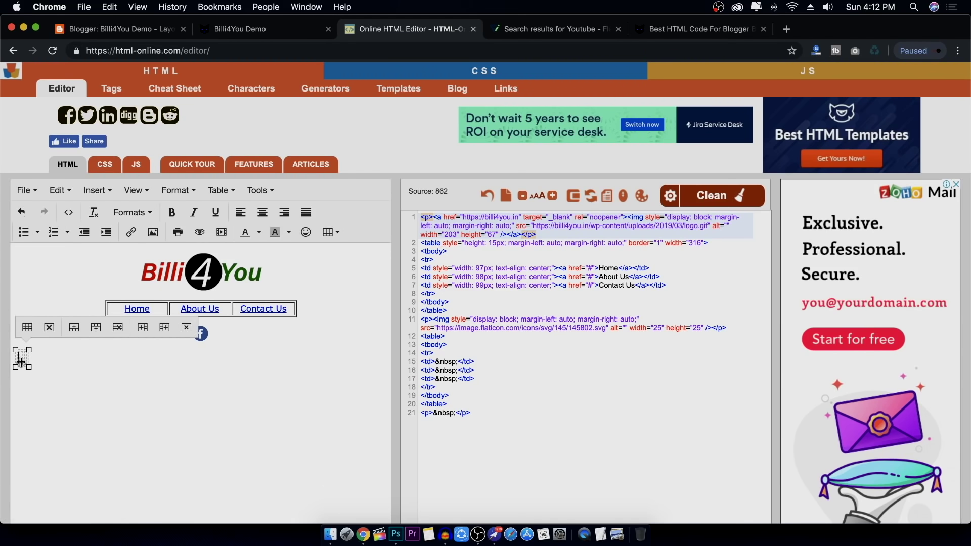
{"action": "left_click", "coordinate": [27, 327]}
{"action": "left_click", "coordinate": [517, 340]}
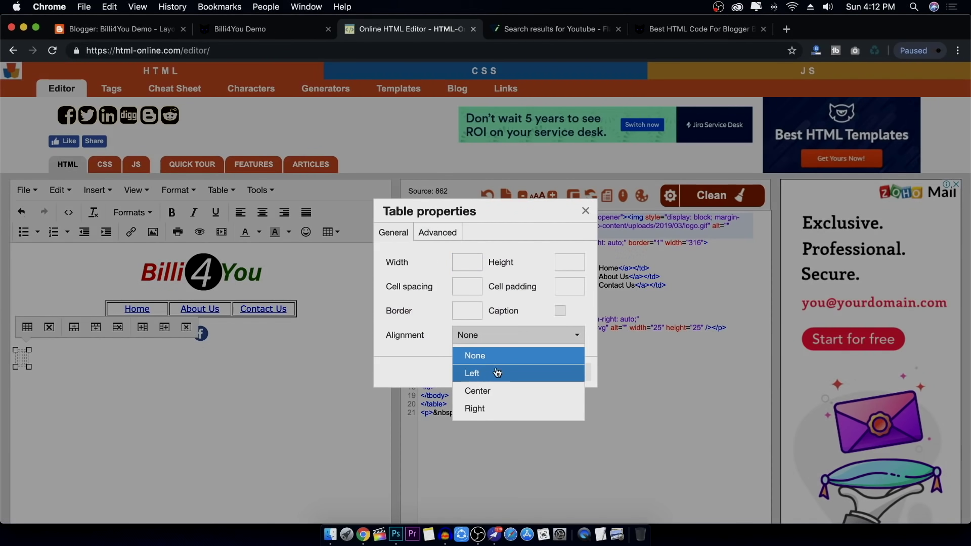
{"action": "left_click", "coordinate": [488, 390]}
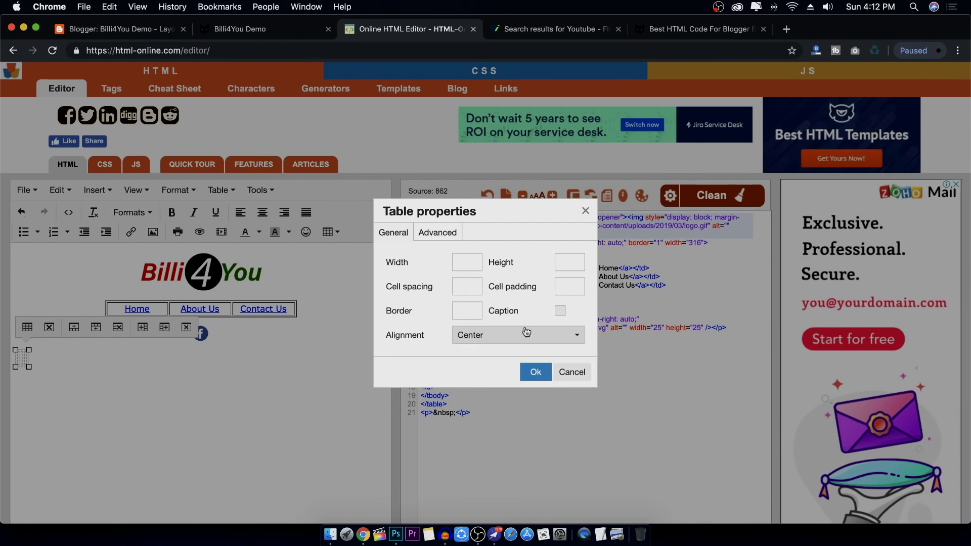
{"action": "left_click", "coordinate": [536, 373]}
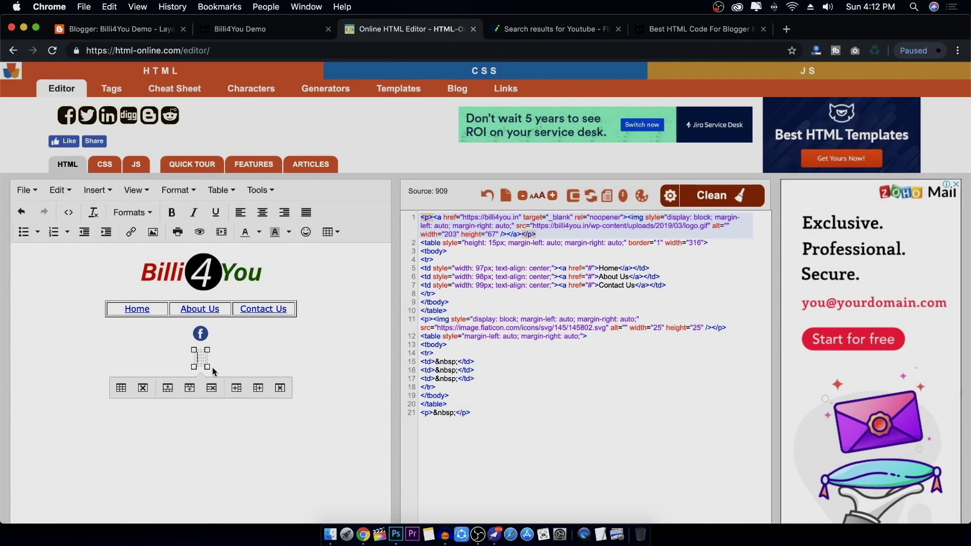
{"action": "left_click_drag", "start_coordinate": [207, 367], "coordinate": [371, 366]}
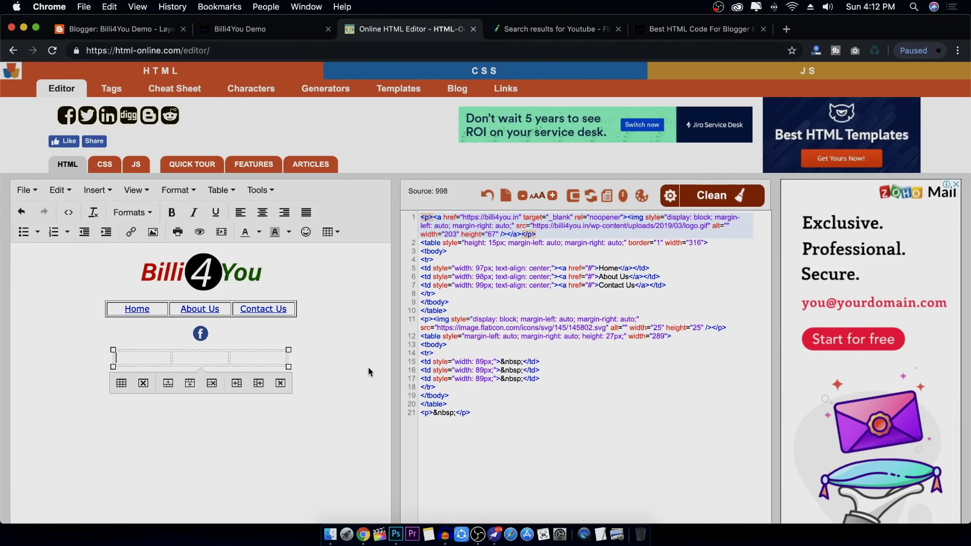
{"action": "left_click_drag", "start_coordinate": [201, 334], "coordinate": [152, 361]}
{"action": "left_click", "coordinate": [190, 328]}
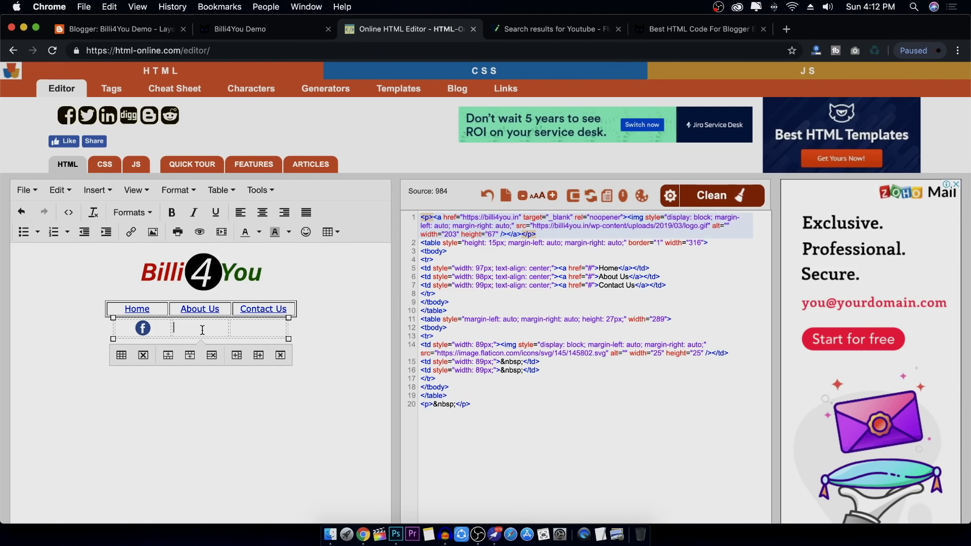
Insert the YouTube icon into the second cell, sized 25×25
{"action": "mouse_move", "coordinate": [356, 110]}
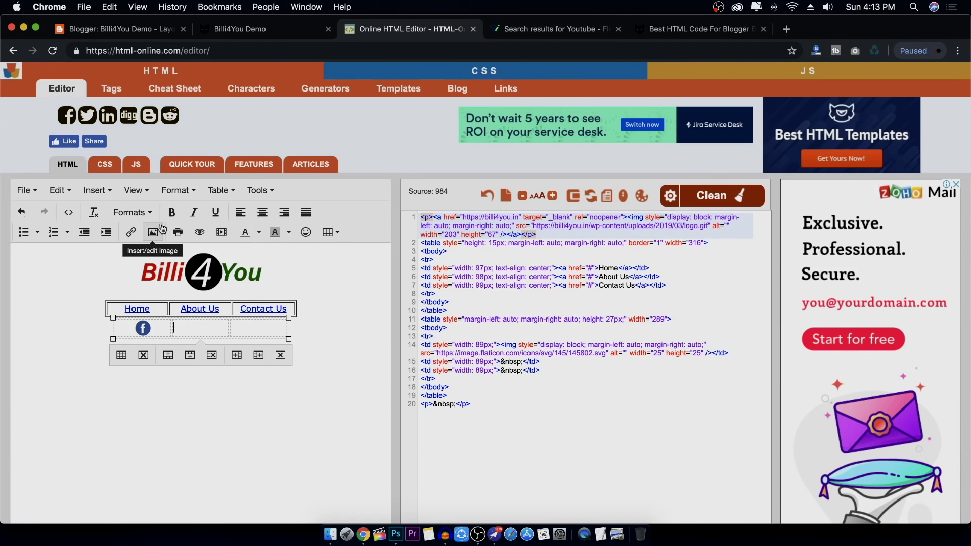
{"action": "left_click", "coordinate": [152, 232]}
{"action": "key", "text": "super+v"}
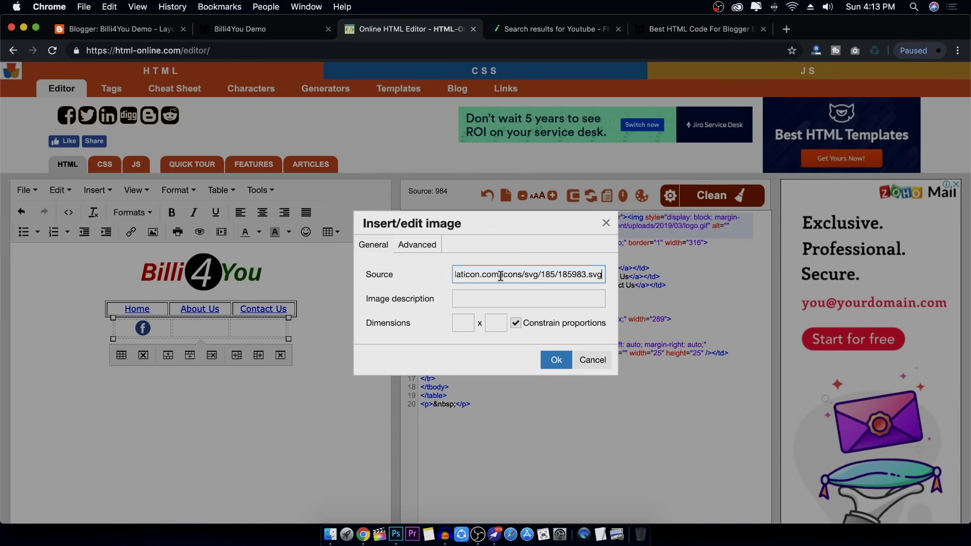
{"action": "left_click", "coordinate": [556, 359]}
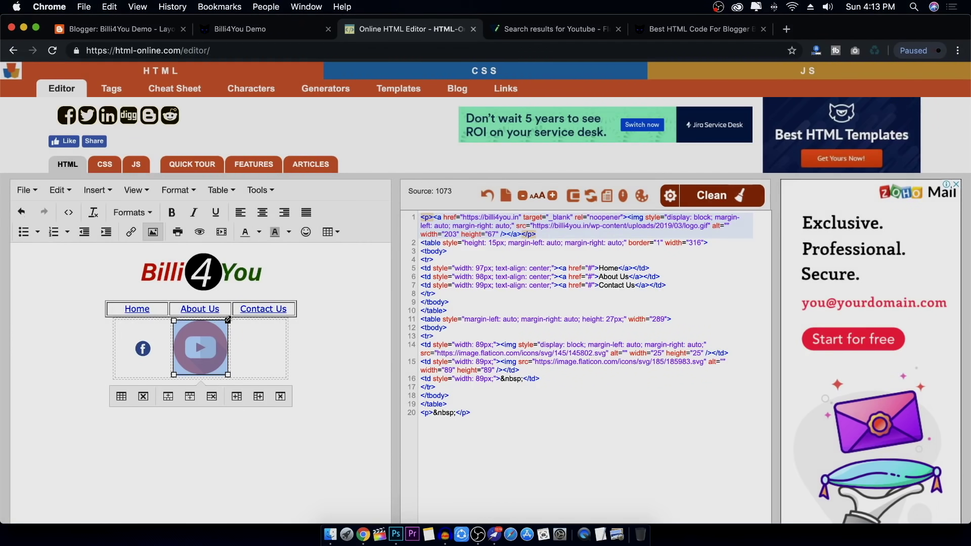
{"action": "left_click", "coordinate": [153, 231]}
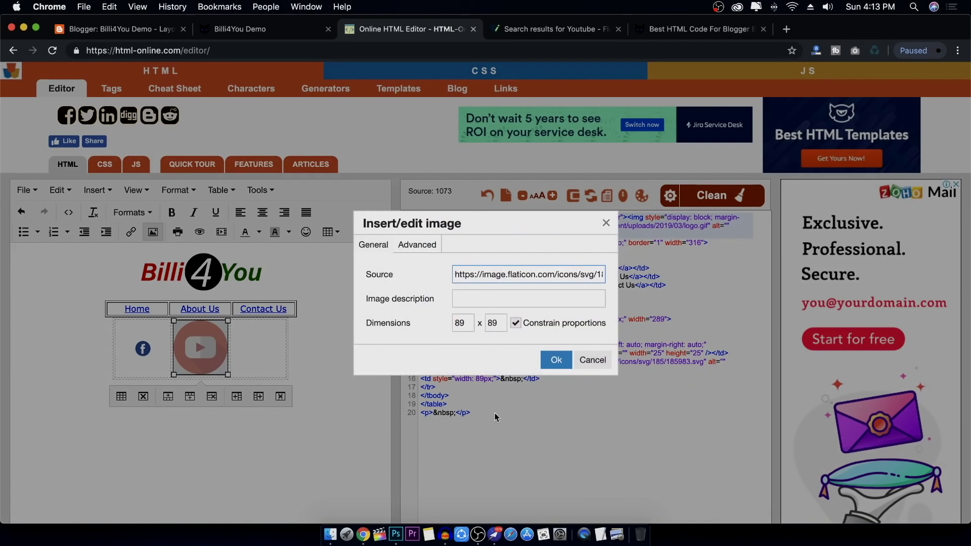
{"action": "left_click", "coordinate": [458, 323]}
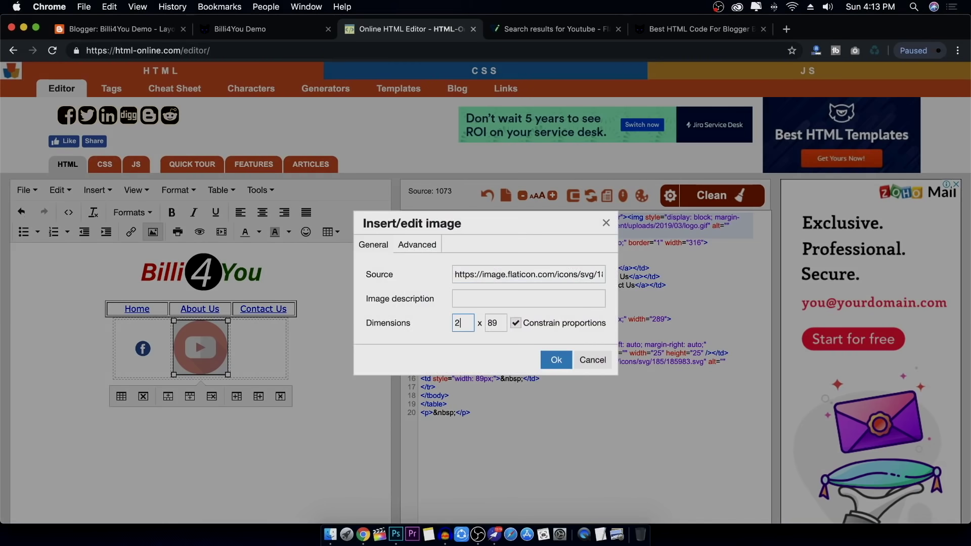
{"action": "left_click", "coordinate": [548, 360]}
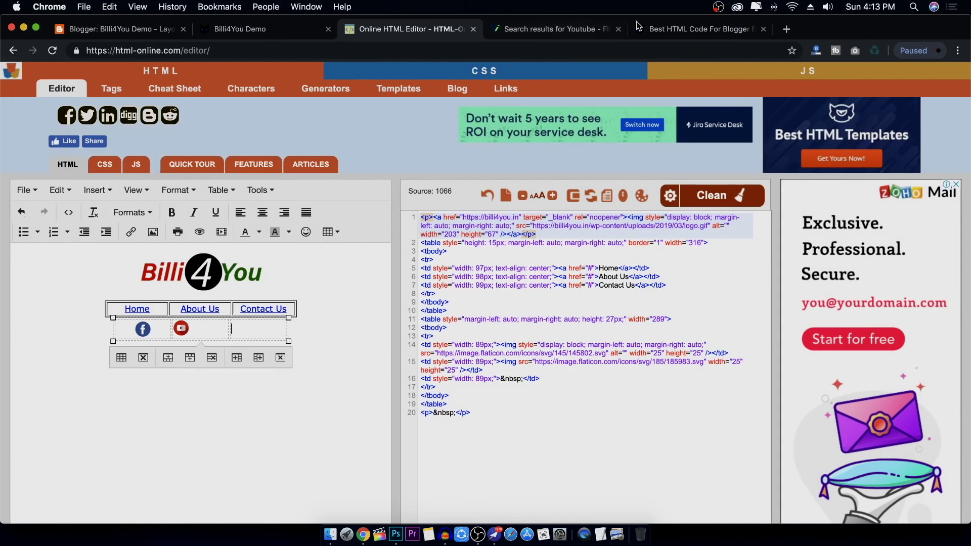
{"action": "left_click", "coordinate": [552, 28]}
Search Flaticon for 'twitter' and copy the blue circle Twitter icon's image address
{"action": "left_click", "coordinate": [941, 82]}
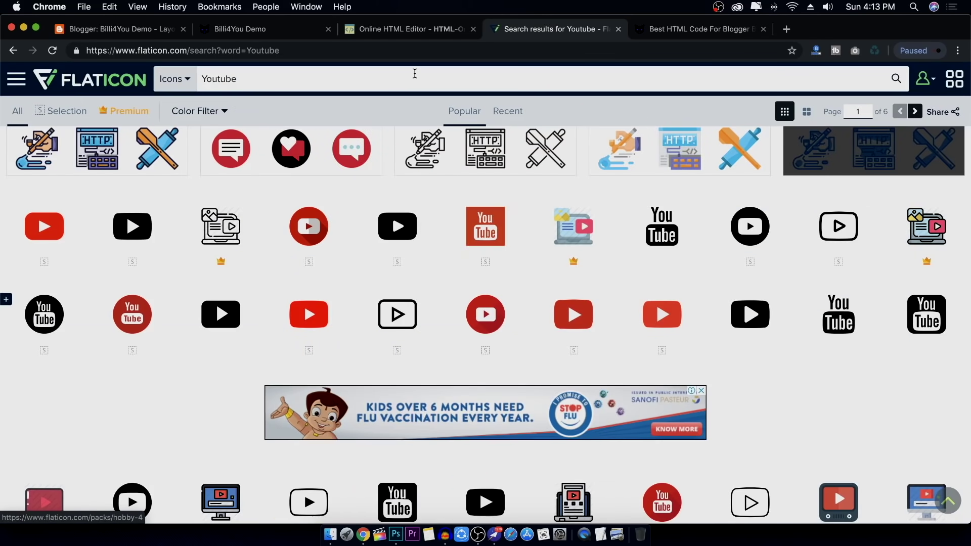
{"action": "left_click", "coordinate": [414, 74]}
{"action": "type", "text": "twitter"}
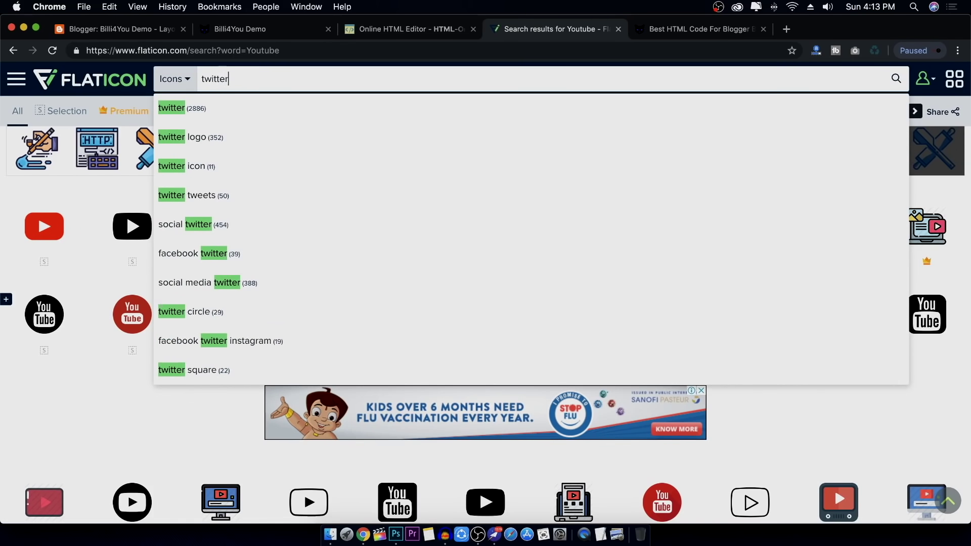
{"action": "key", "text": "Escape"}
{"action": "key", "text": "Return"}
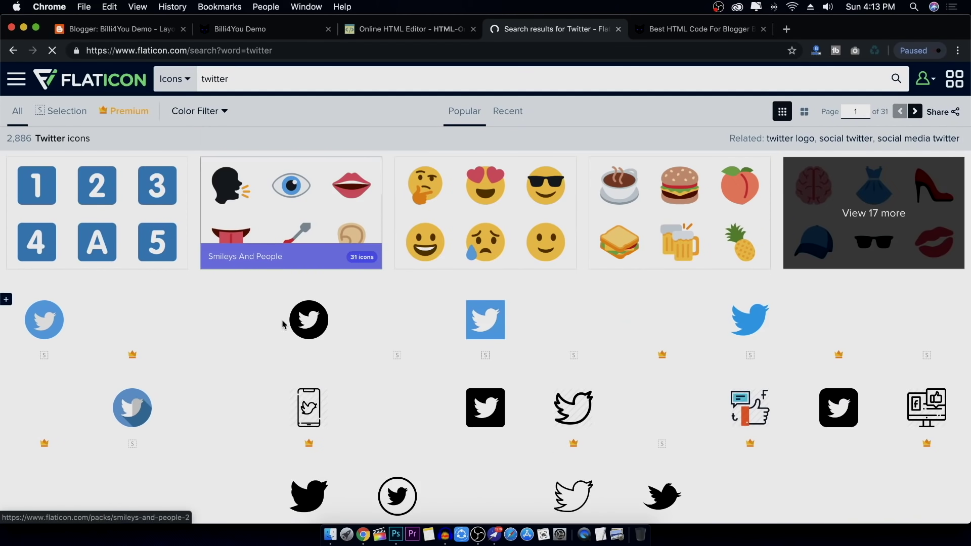
{"action": "left_click", "coordinate": [132, 408]}
{"action": "right_click", "coordinate": [398, 151]}
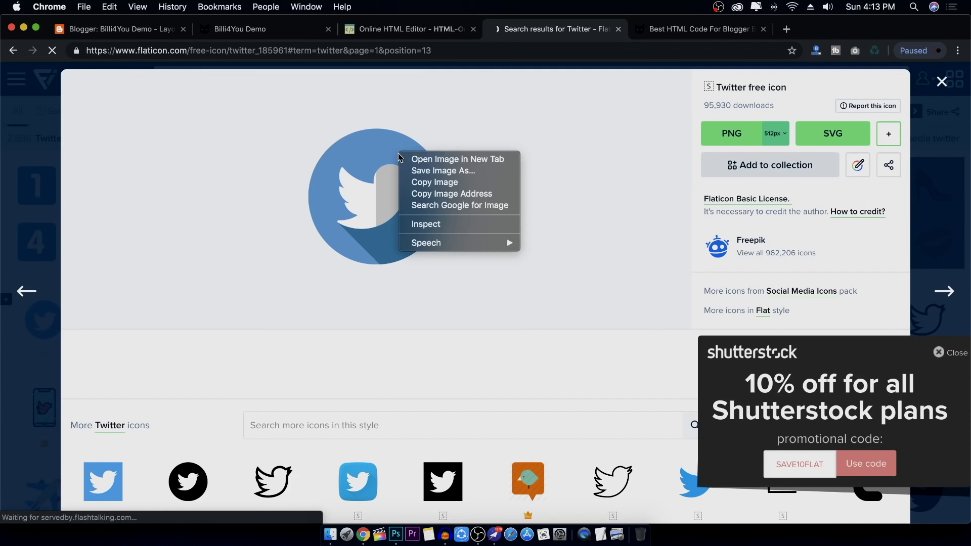
{"action": "left_click", "coordinate": [445, 192]}
{"action": "left_click", "coordinate": [408, 29]}
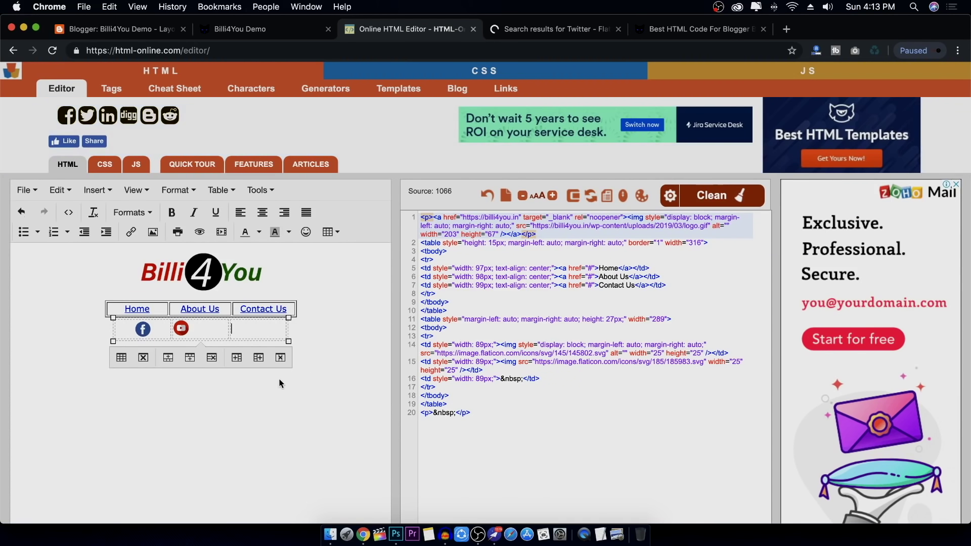
Insert the Twitter icon at 25×25 into the third cell and centre it
{"action": "left_click", "coordinate": [153, 232]}
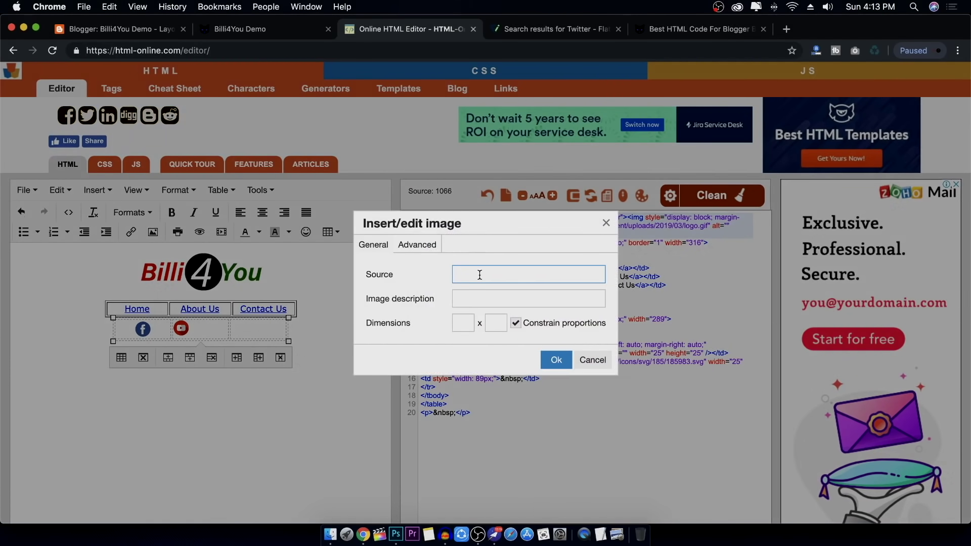
{"action": "key", "text": "super+v"}
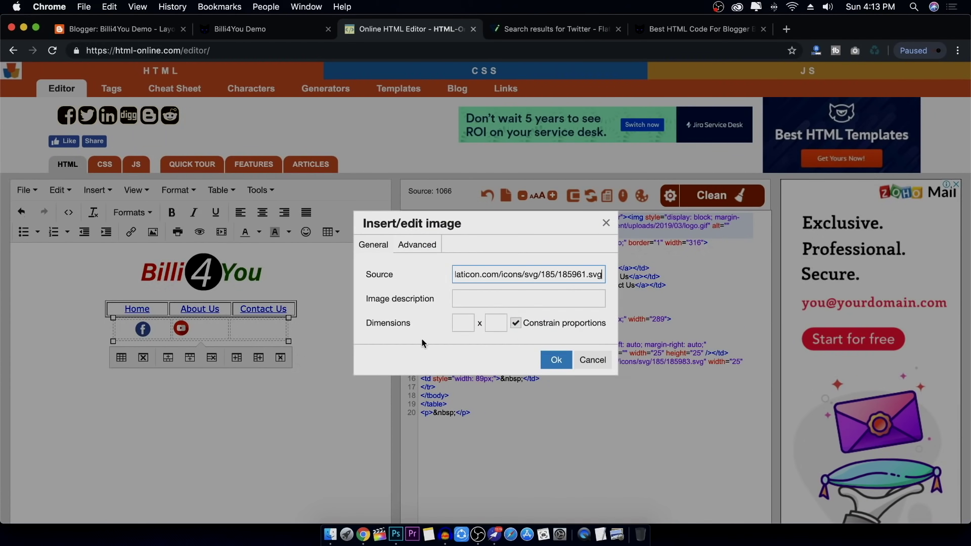
{"action": "left_click", "coordinate": [457, 324]}
{"action": "double_click", "coordinate": [457, 324]}
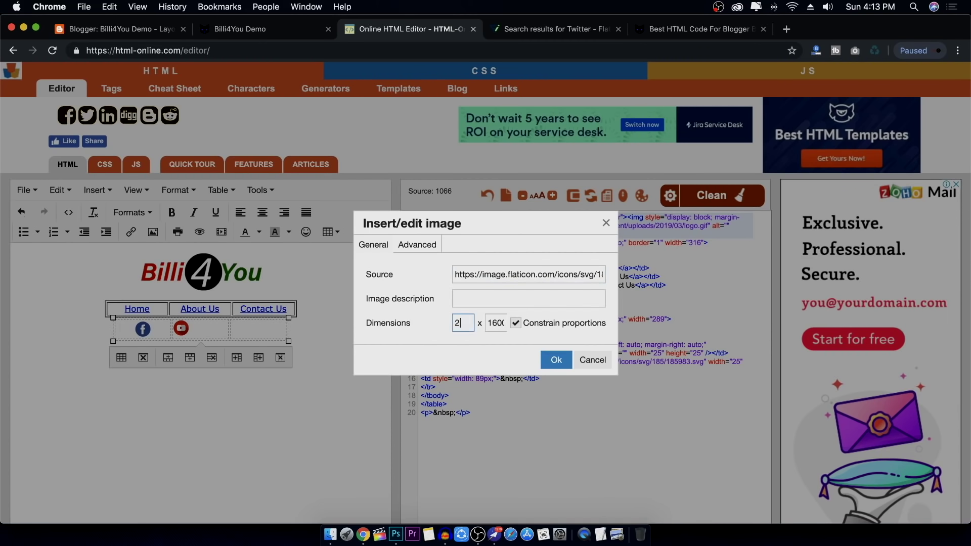
{"action": "left_click", "coordinate": [556, 360]}
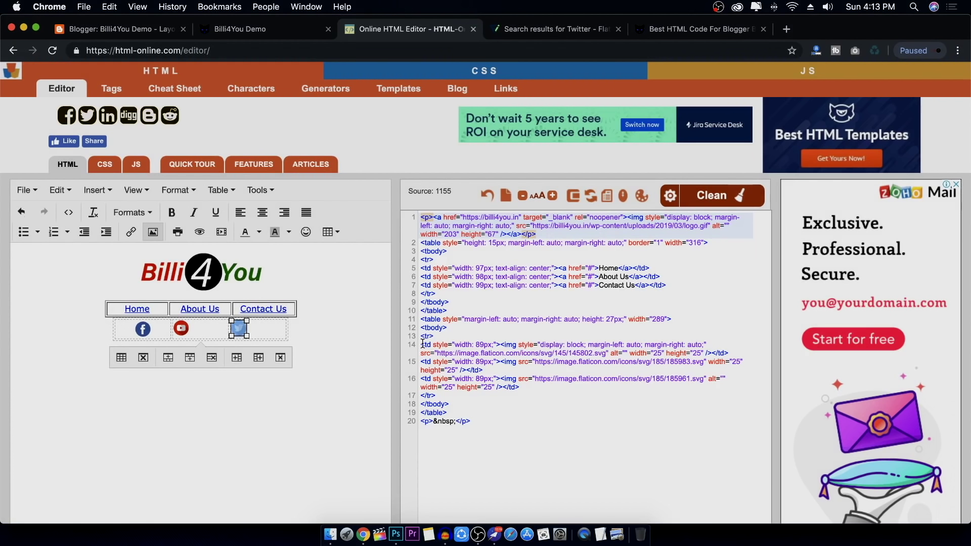
{"action": "left_click", "coordinate": [262, 213]}
Centre the YouTube icon, remove the blank line beneath it, and narrow the icon table
{"action": "left_click", "coordinate": [181, 330]}
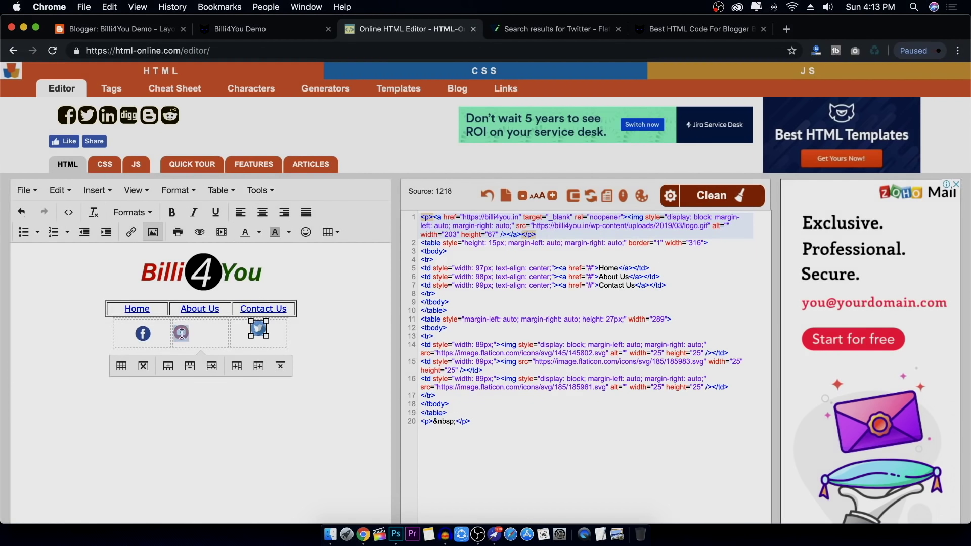
{"action": "left_click", "coordinate": [262, 212]}
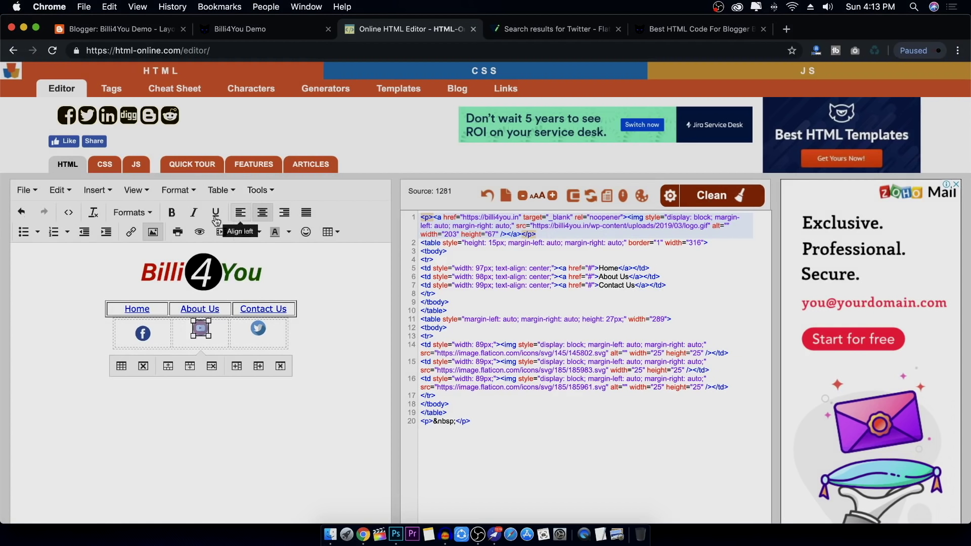
{"action": "left_click", "coordinate": [142, 334]}
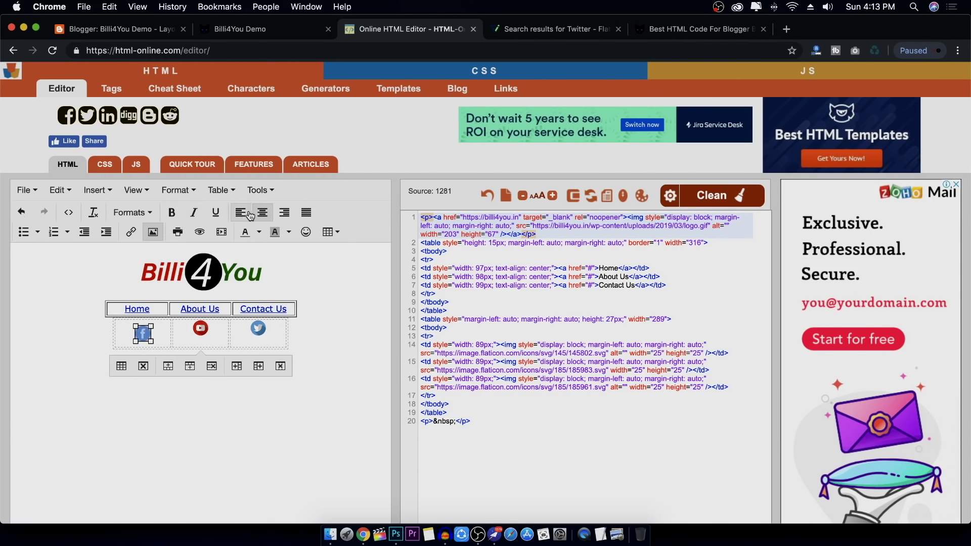
{"action": "left_click", "coordinate": [202, 330]}
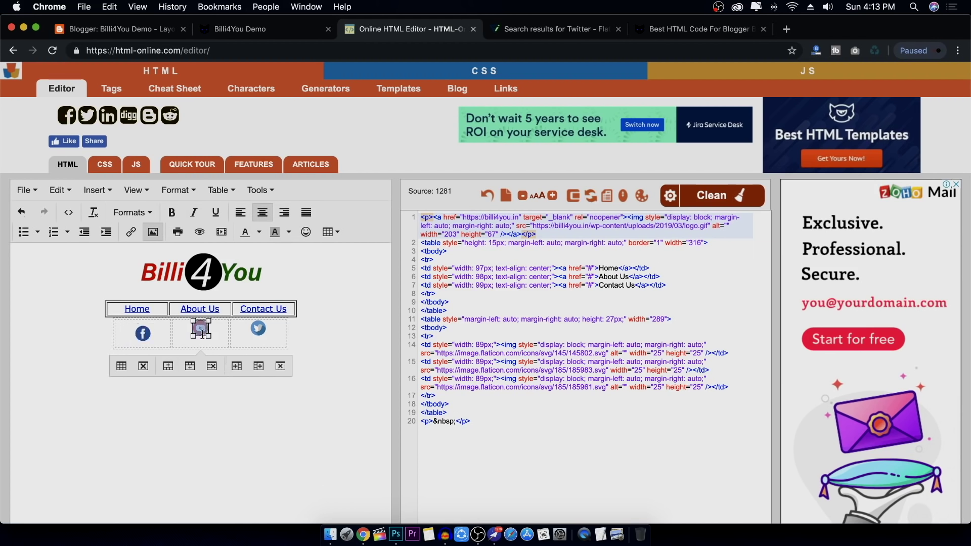
{"action": "left_click", "coordinate": [175, 340]}
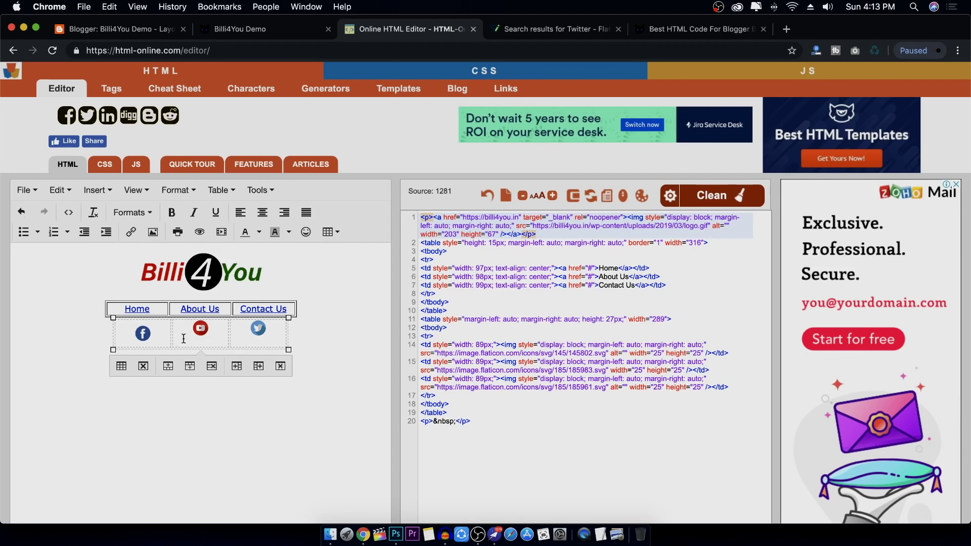
{"action": "key", "text": "BackSpace"}
{"action": "key", "text": "BackSpace"}
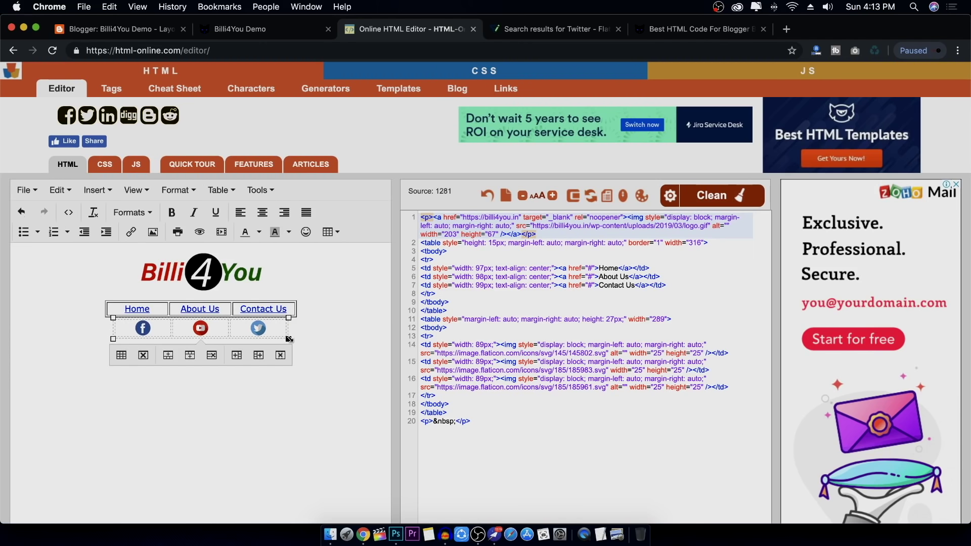
{"action": "left_click_drag", "start_coordinate": [289, 340], "coordinate": [232, 340]}
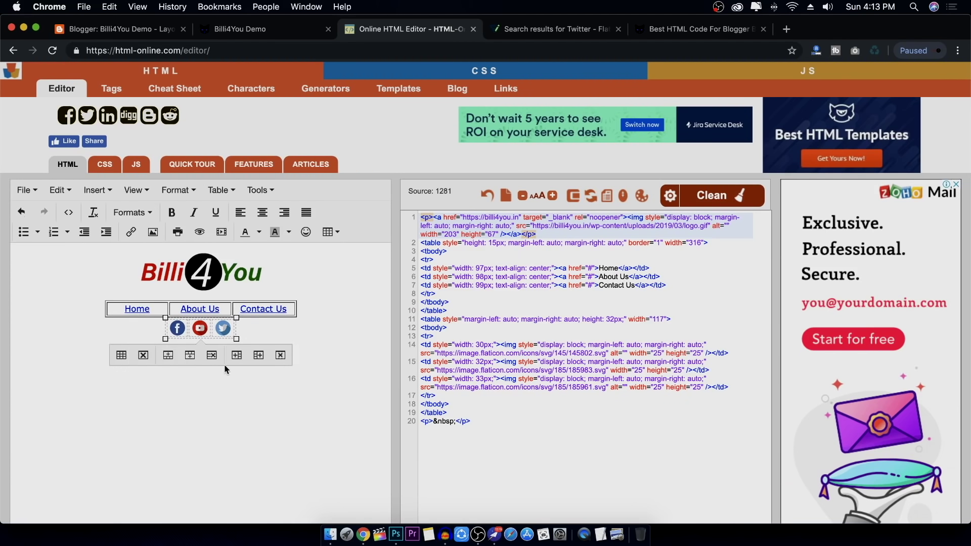
Leave the Facebook icon unlinked and select all of the page's source code
{"action": "left_click", "coordinate": [177, 328]}
{"action": "left_click", "coordinate": [131, 232]}
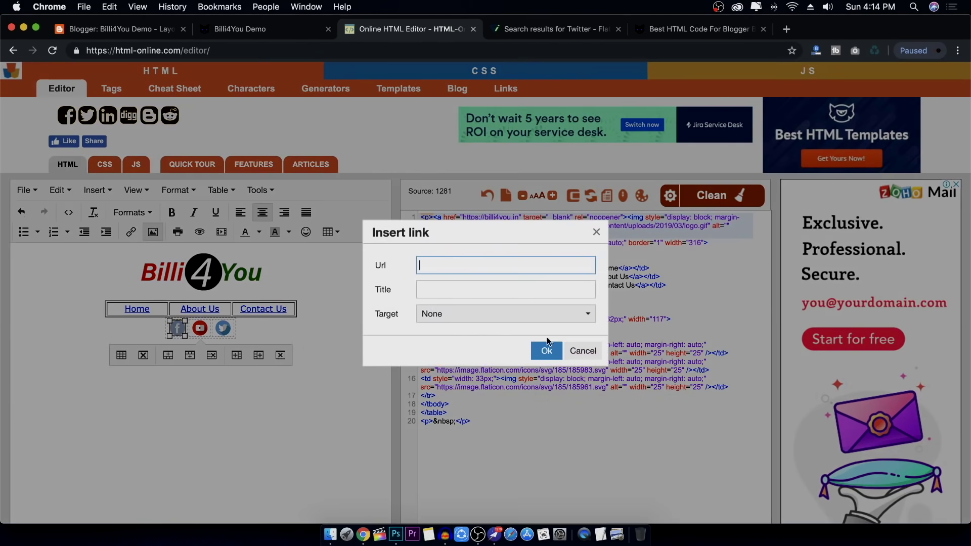
{"action": "left_click", "coordinate": [578, 352]}
{"action": "left_click", "coordinate": [131, 231]}
{"action": "left_click", "coordinate": [582, 350]}
{"action": "left_click", "coordinate": [271, 377]}
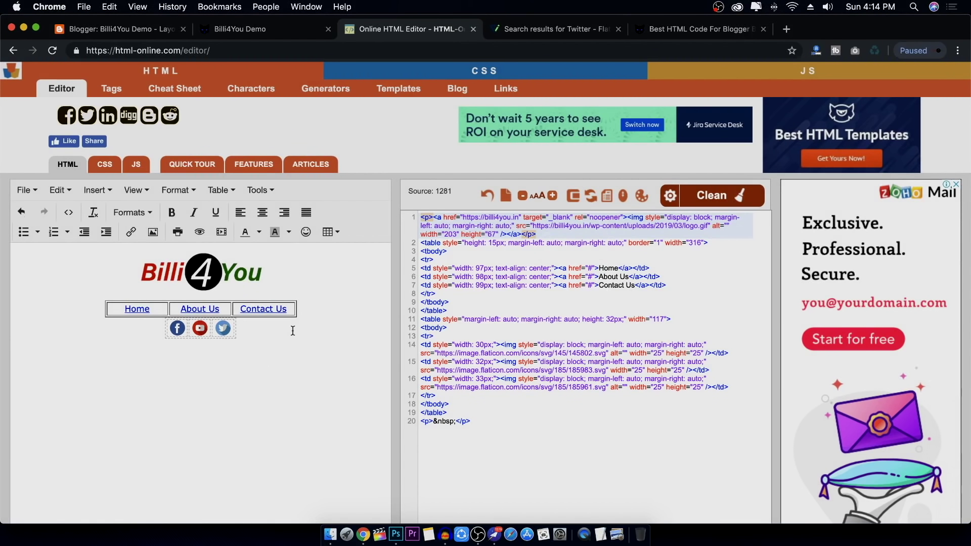
{"action": "key", "text": "Return"}
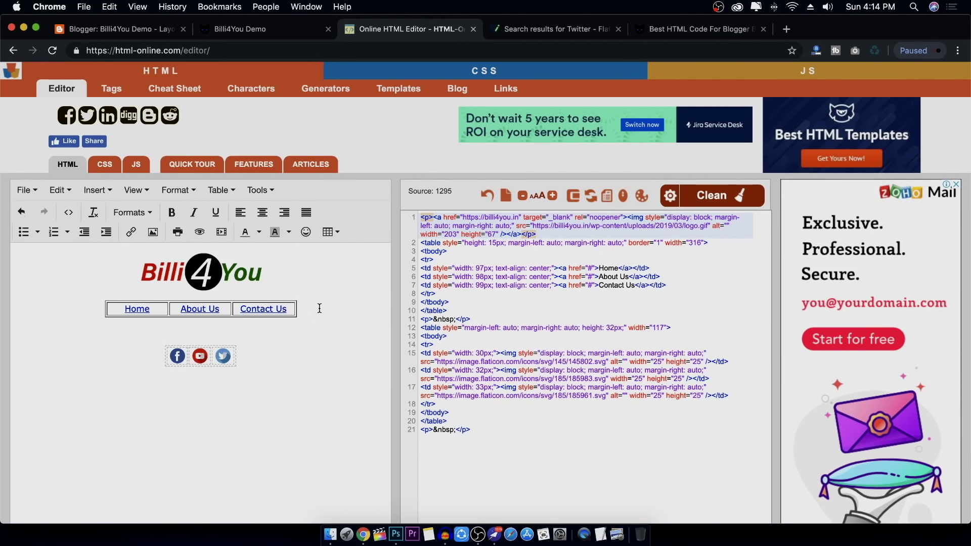
{"action": "key", "text": "super+z"}
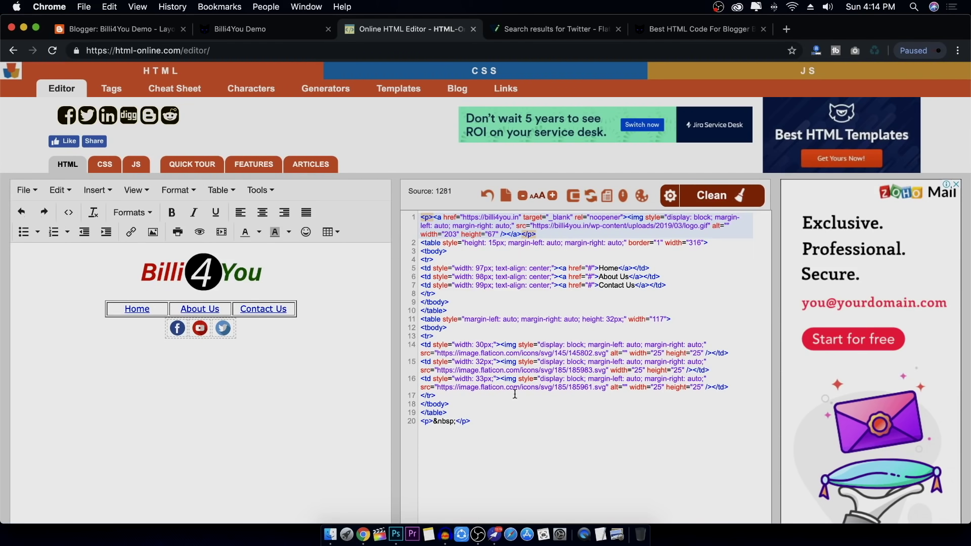
{"action": "left_click", "coordinate": [536, 434]}
{"action": "key", "text": "super+a"}
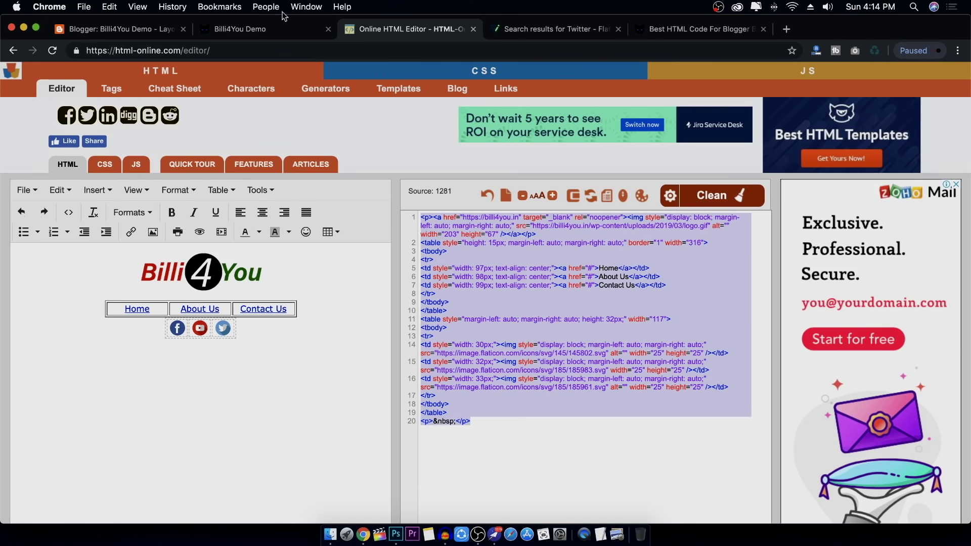
Replace the footer HTML/JavaScript gadget's content with the new footer code and save it
{"action": "left_click", "coordinate": [174, 33]}
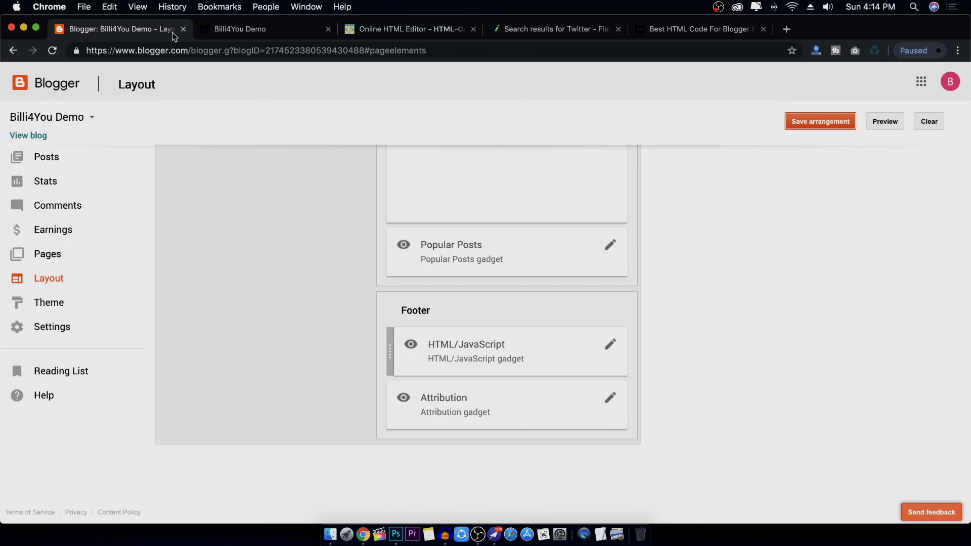
{"action": "left_click", "coordinate": [611, 344]}
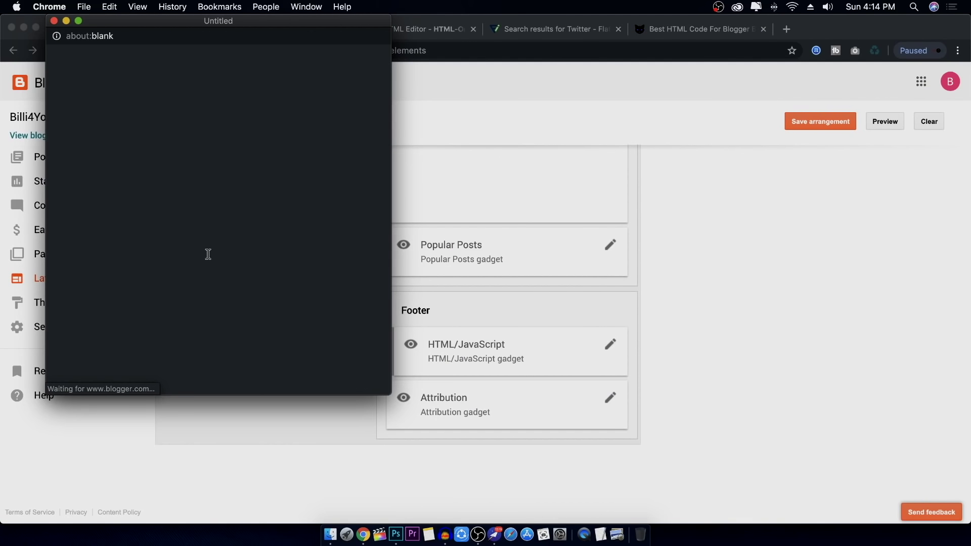
{"action": "left_click", "coordinate": [184, 271]}
{"action": "key", "text": "super+a"}
{"action": "key", "text": "super+v"}
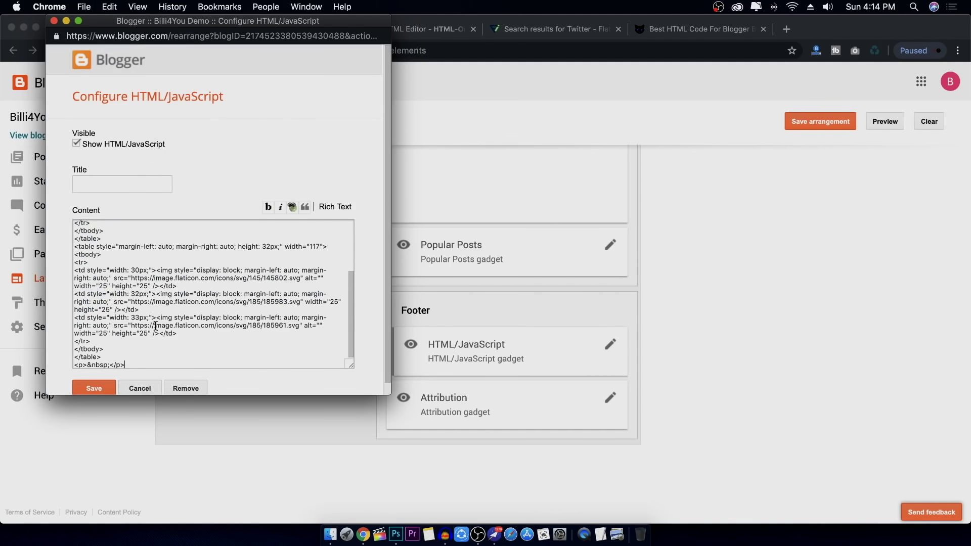
{"action": "left_click", "coordinate": [94, 388]}
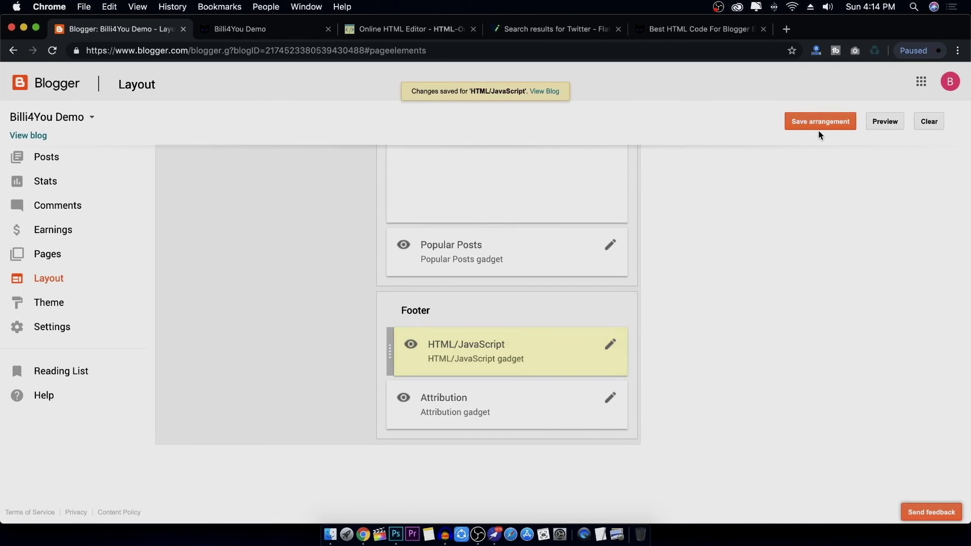
Save the layout arrangement and preview the blog's footer with the social icons
{"action": "left_click", "coordinate": [822, 124]}
{"action": "left_click", "coordinate": [884, 122]}
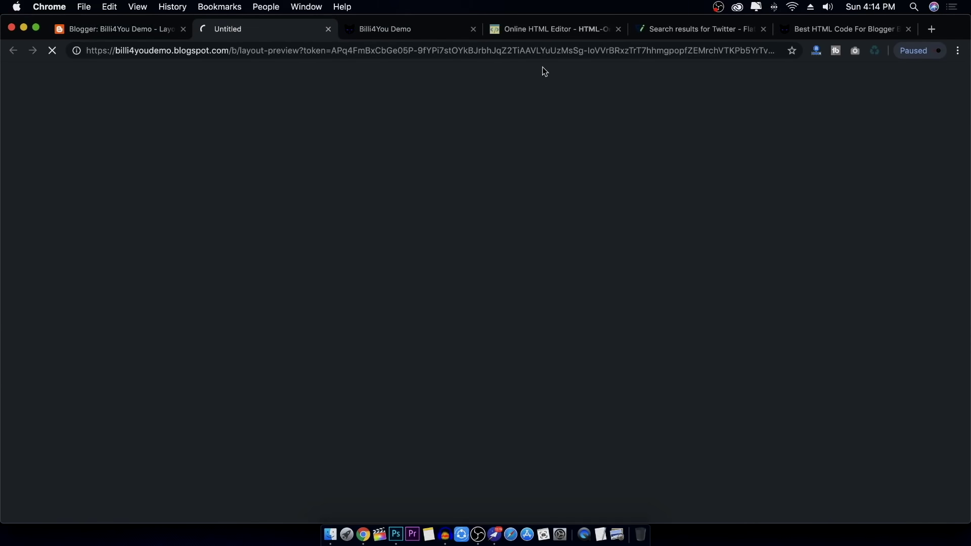
{"action": "scroll", "coordinate": [408, 245], "scroll_direction": "down", "scroll_amount": 15}
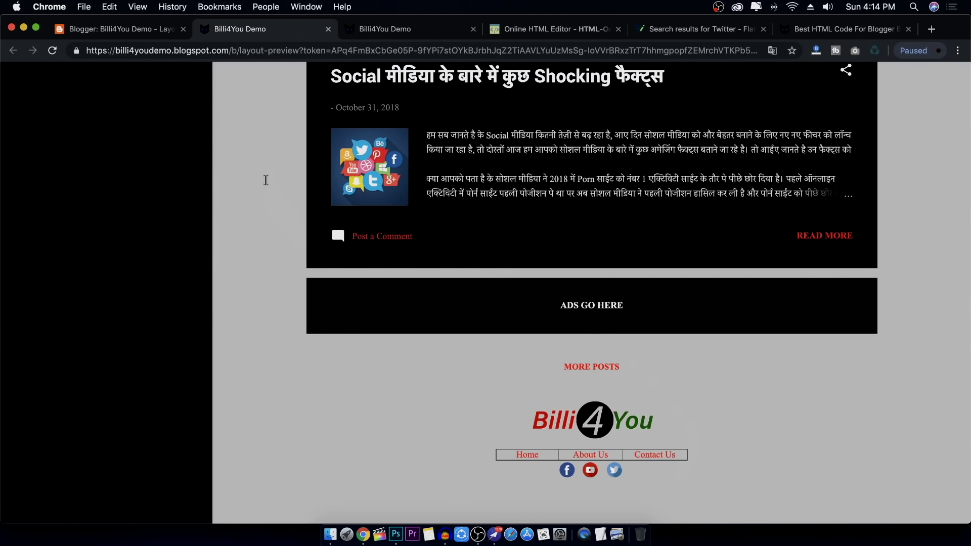
{"action": "left_click", "coordinate": [329, 30]}
Go back to the footer code in the online HTML editor and deselect the source
{"action": "left_click", "coordinate": [411, 28]}
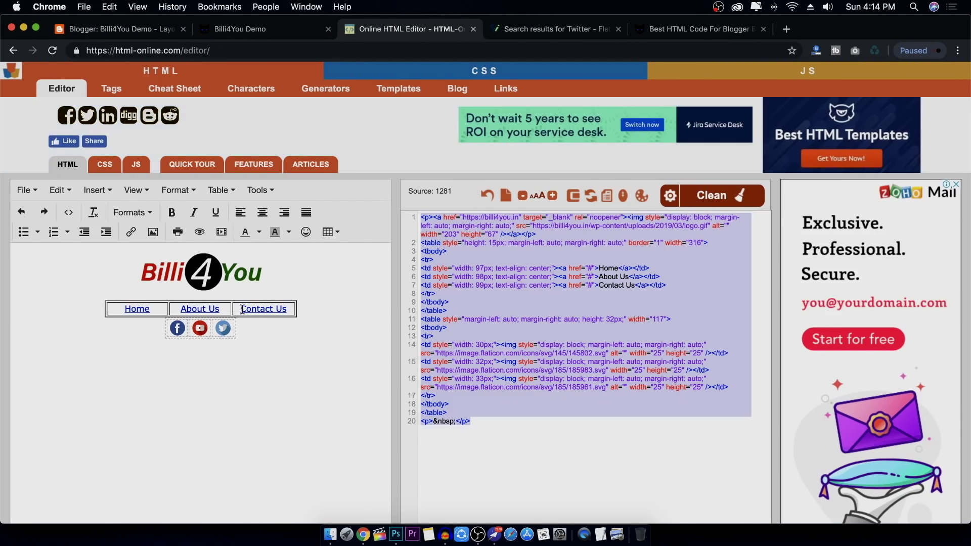
{"action": "scroll", "coordinate": [268, 344], "scroll_direction": "down", "scroll_amount": 1}
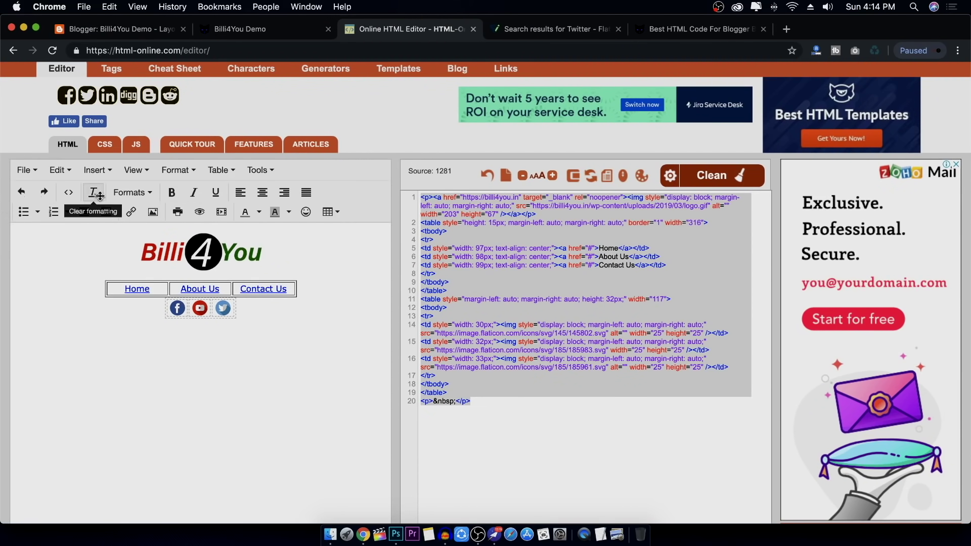
{"action": "left_click", "coordinate": [513, 420]}
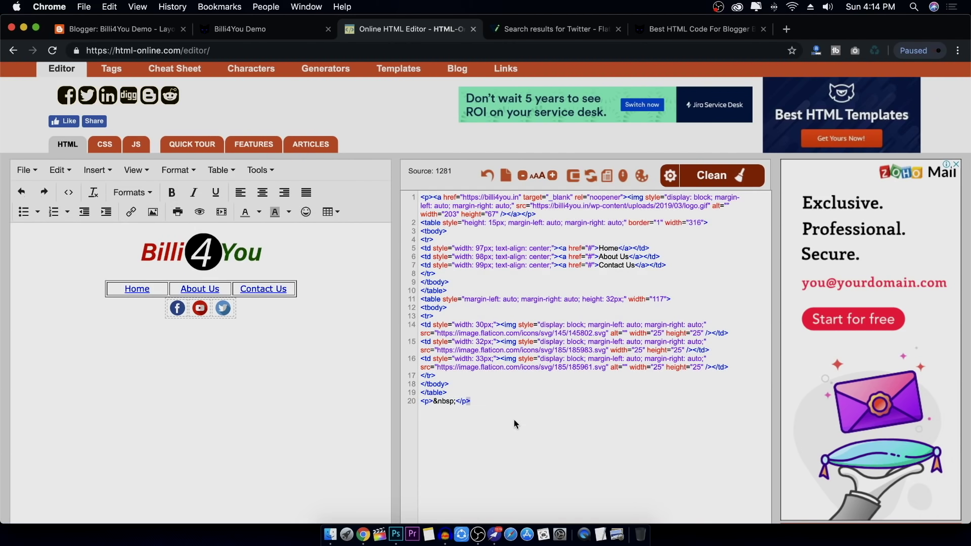
{"action": "left_click", "coordinate": [690, 31]}
From the billi4you.in home page, open the 'Best HTML Code For Blogger Blog' post
{"action": "left_click", "coordinate": [234, 83]}
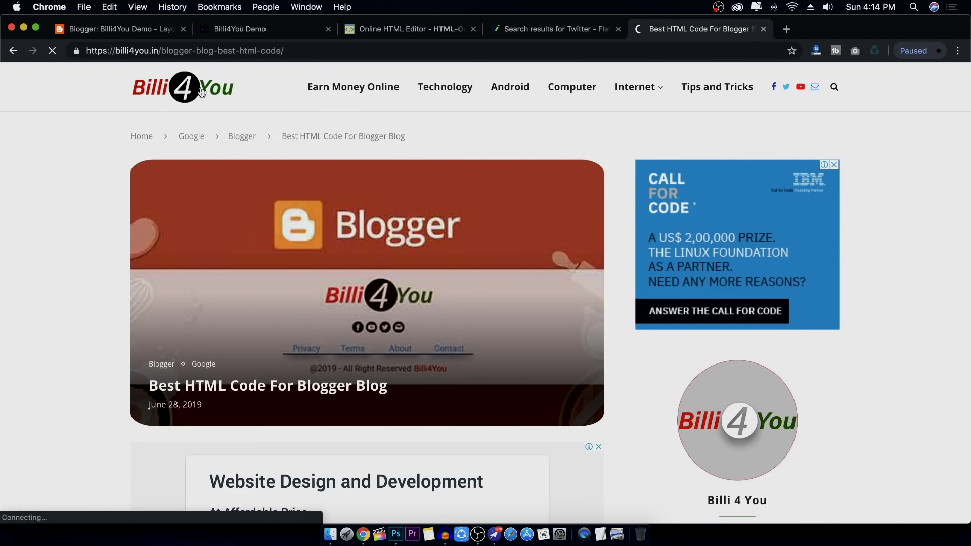
{"action": "scroll", "coordinate": [451, 272], "scroll_direction": "down", "scroll_amount": 15}
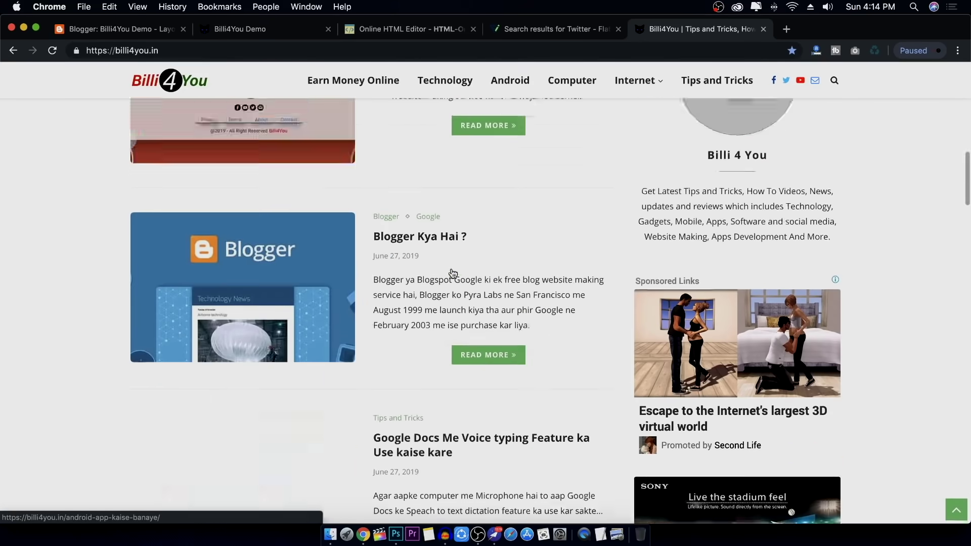
{"action": "scroll", "coordinate": [452, 272], "scroll_direction": "up", "scroll_amount": 6}
{"action": "scroll", "coordinate": [451, 273], "scroll_direction": "up", "scroll_amount": 3}
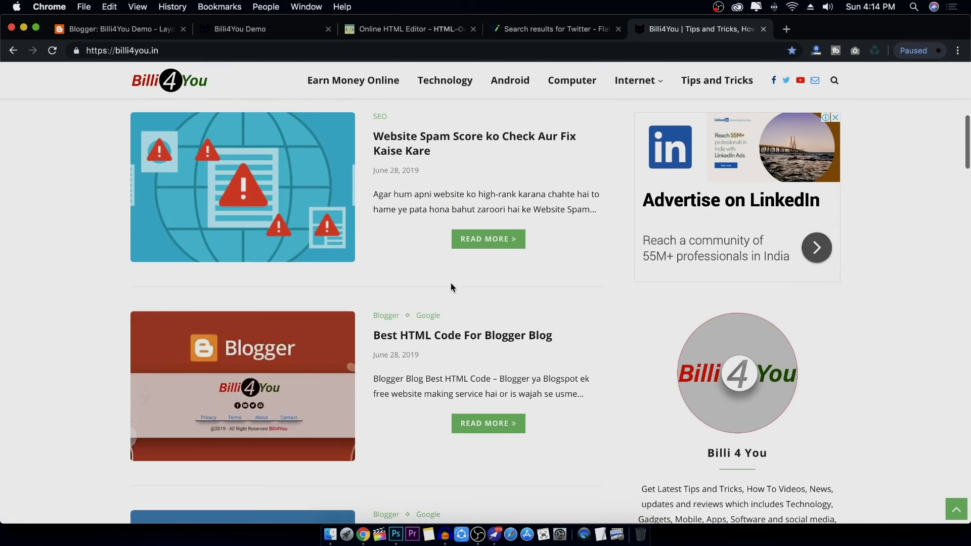
{"action": "left_click", "coordinate": [447, 340]}
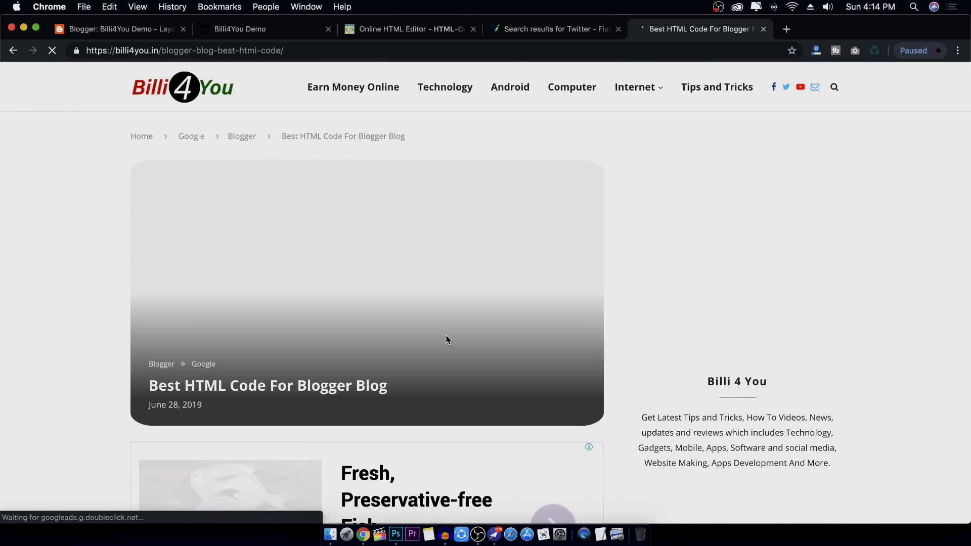
Browse the article's footer designs, briefly enlarging the Footer Design 4 image
{"action": "scroll", "coordinate": [630, 382], "scroll_direction": "down", "scroll_amount": 5}
{"action": "scroll", "coordinate": [630, 380], "scroll_direction": "down", "scroll_amount": 12}
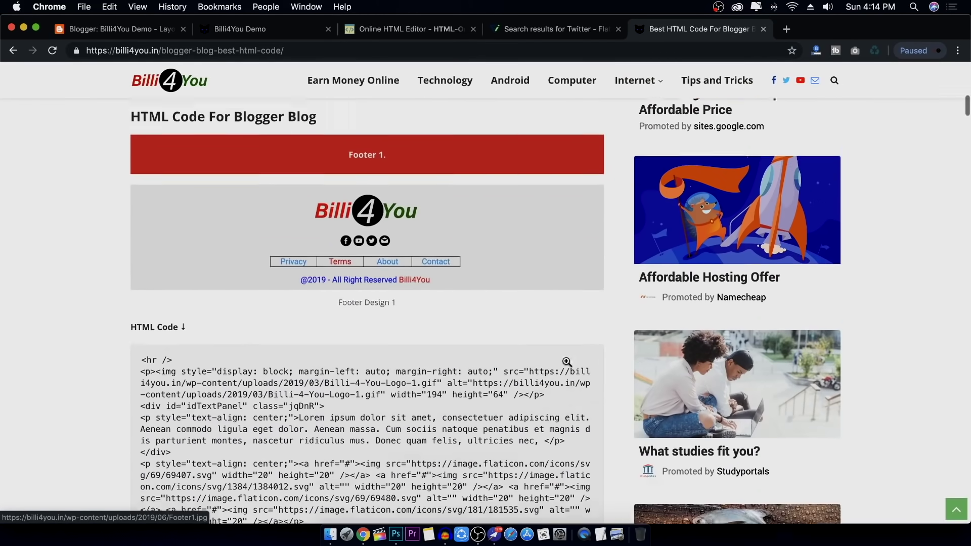
{"action": "scroll", "coordinate": [377, 205], "scroll_direction": "up", "scroll_amount": 2}
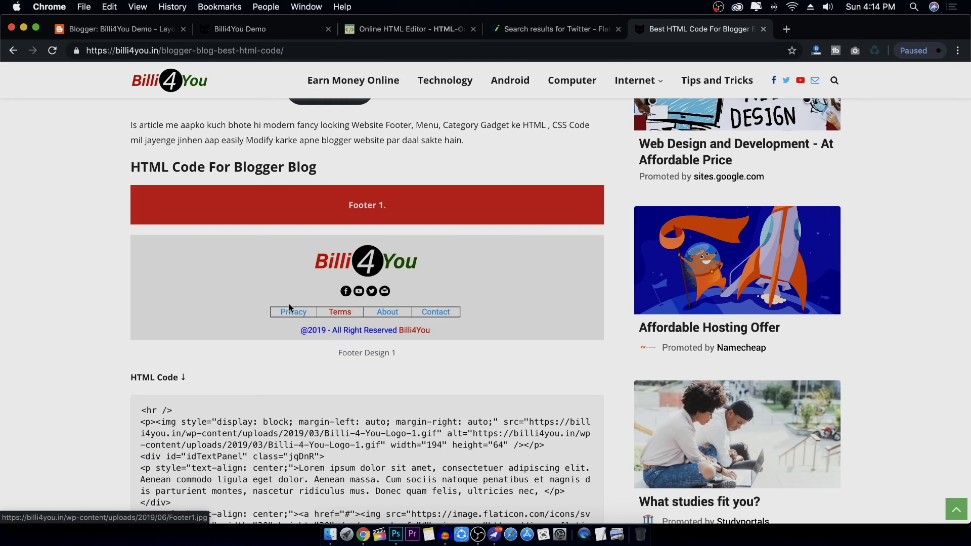
{"action": "scroll", "coordinate": [386, 300], "scroll_direction": "down", "scroll_amount": 15}
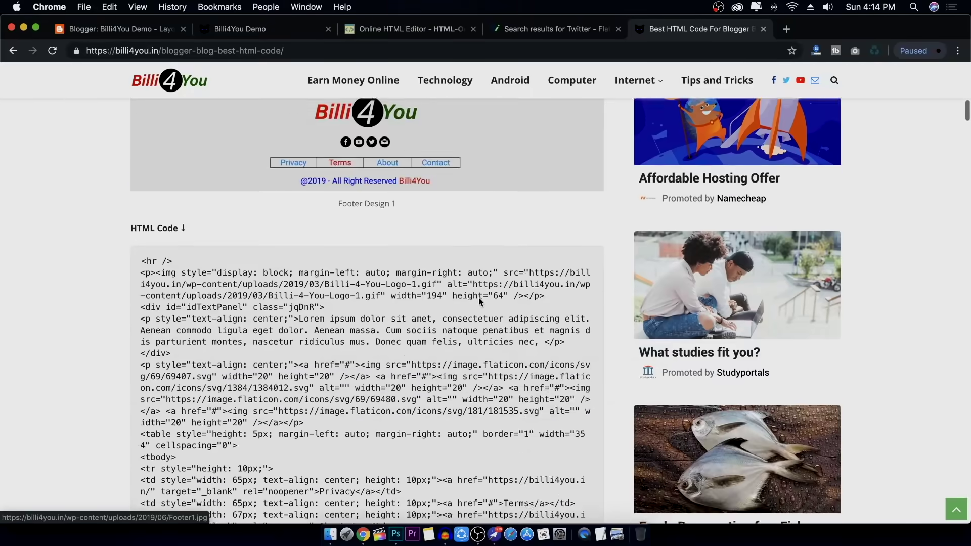
{"action": "scroll", "coordinate": [358, 300], "scroll_direction": "down", "scroll_amount": 18}
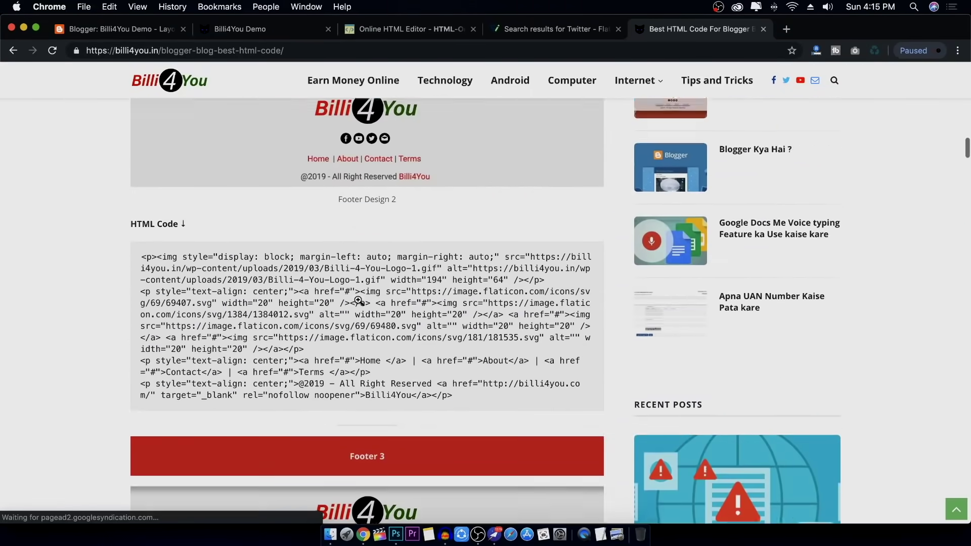
{"action": "scroll", "coordinate": [358, 304], "scroll_direction": "down", "scroll_amount": 5}
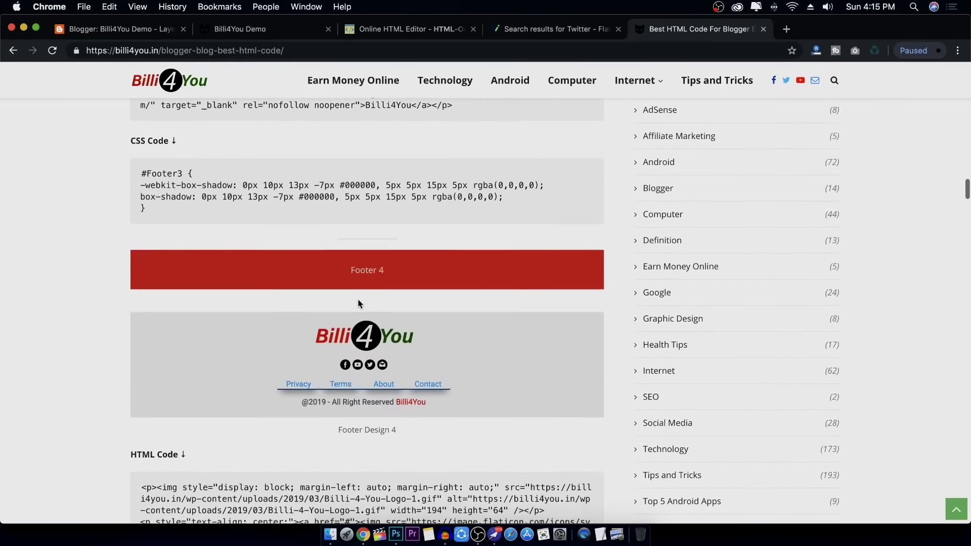
{"action": "left_click", "coordinate": [369, 348]}
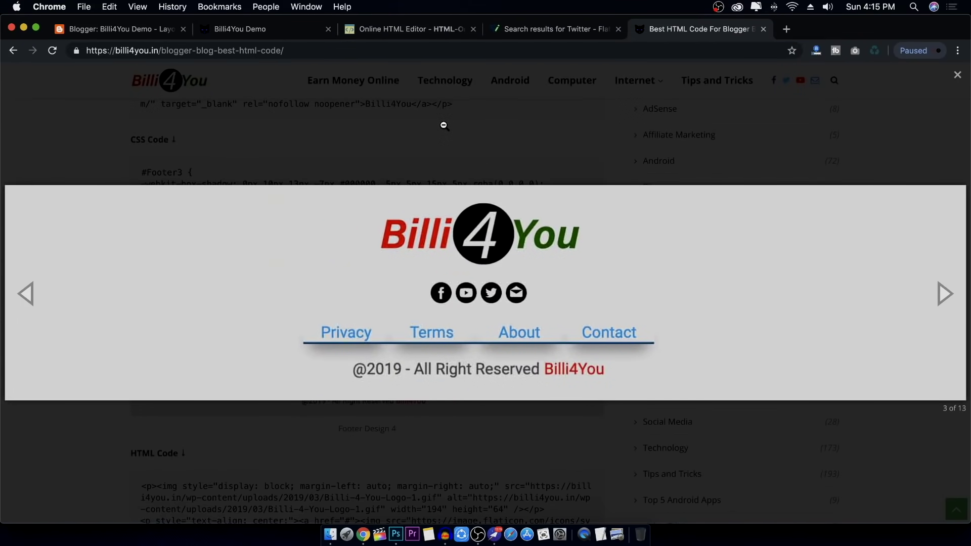
{"action": "left_click", "coordinate": [444, 124]}
{"action": "scroll", "coordinate": [410, 248], "scroll_direction": "down", "scroll_amount": 20}
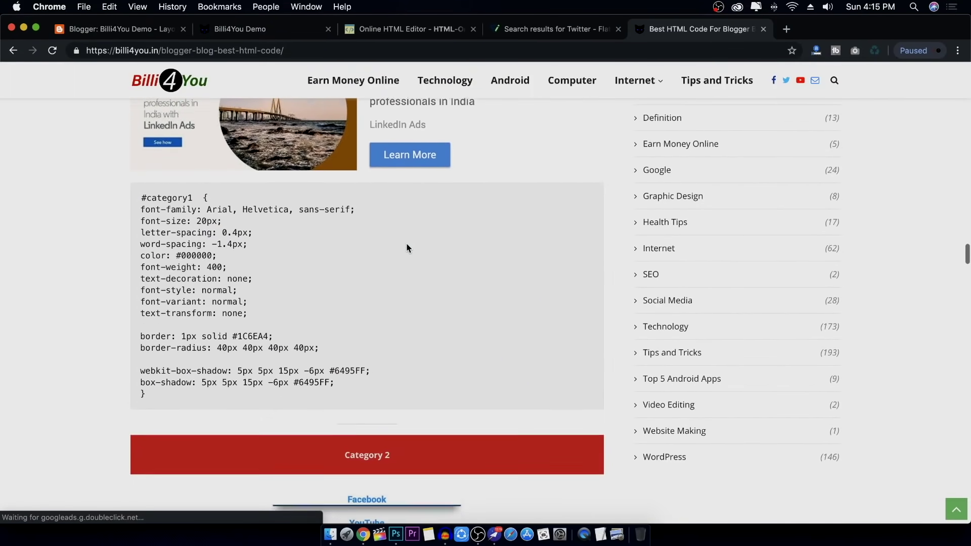
{"action": "scroll", "coordinate": [407, 247], "scroll_direction": "up", "scroll_amount": 17}
{"action": "scroll", "coordinate": [397, 286], "scroll_direction": "down", "scroll_amount": 6}
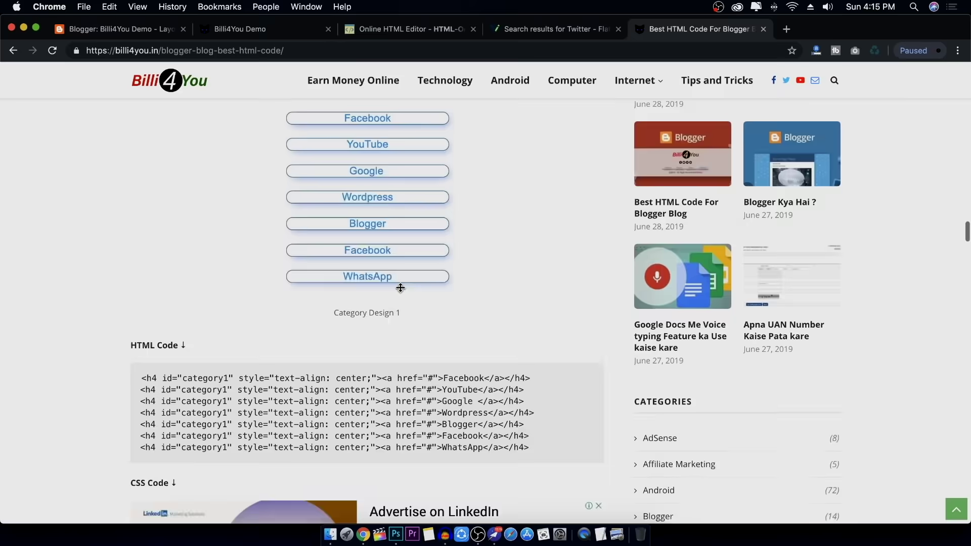
{"action": "scroll", "coordinate": [398, 195], "scroll_direction": "down", "scroll_amount": 15}
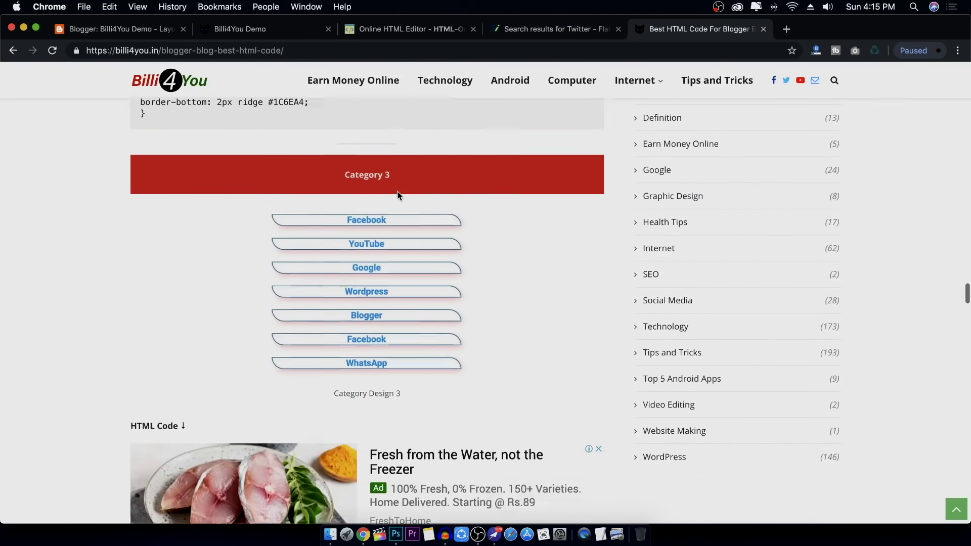
{"action": "scroll", "coordinate": [397, 195], "scroll_direction": "down", "scroll_amount": 8}
{"action": "scroll", "coordinate": [398, 195], "scroll_direction": "up", "scroll_amount": 20}
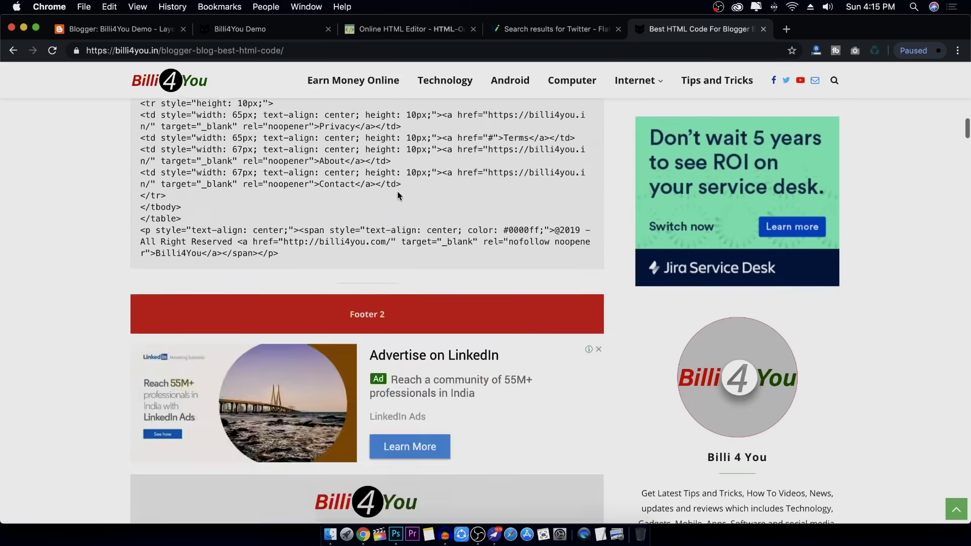
{"action": "scroll", "coordinate": [398, 195], "scroll_direction": "up", "scroll_amount": 15}
{"action": "scroll", "coordinate": [397, 193], "scroll_direction": "down", "scroll_amount": 2}
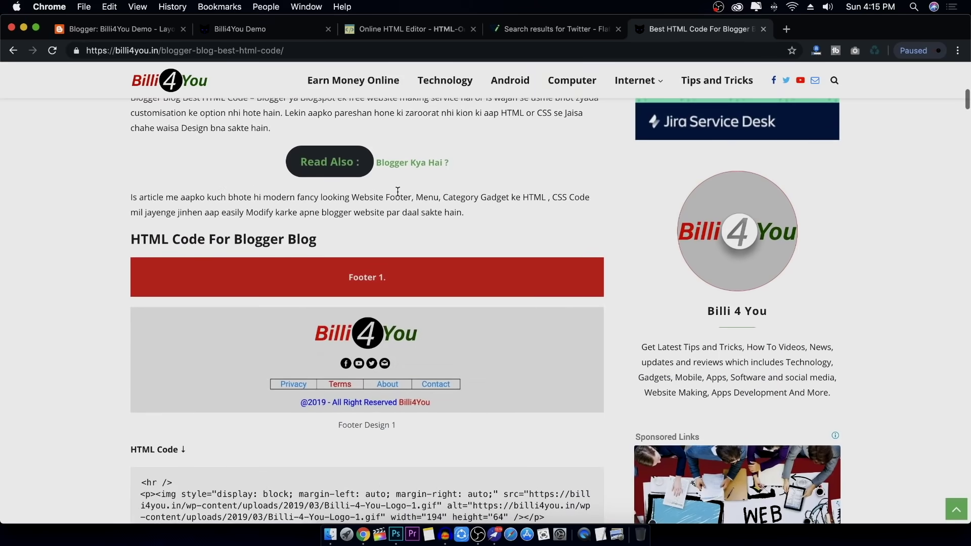
{"action": "scroll", "coordinate": [397, 192], "scroll_direction": "down", "scroll_amount": 15}
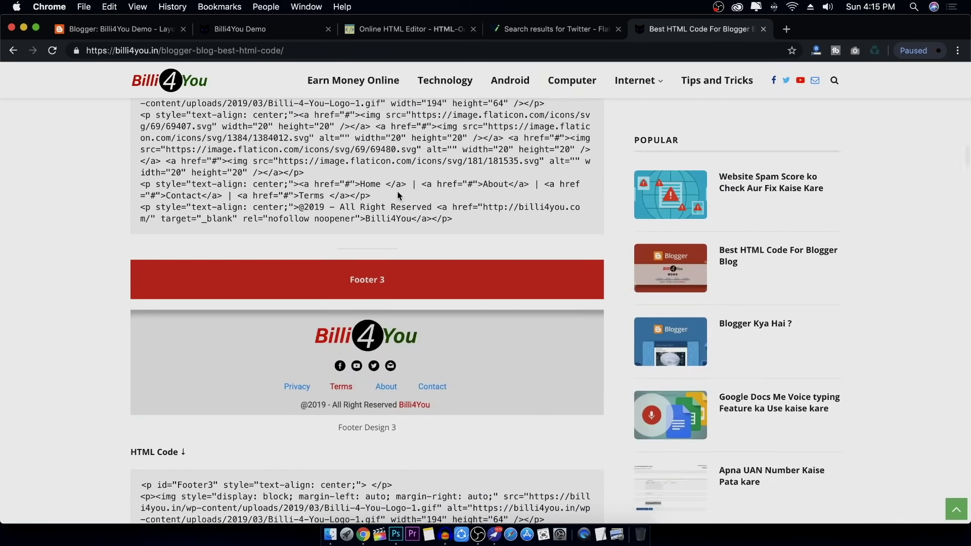
{"action": "scroll", "coordinate": [398, 195], "scroll_direction": "up", "scroll_amount": 15}
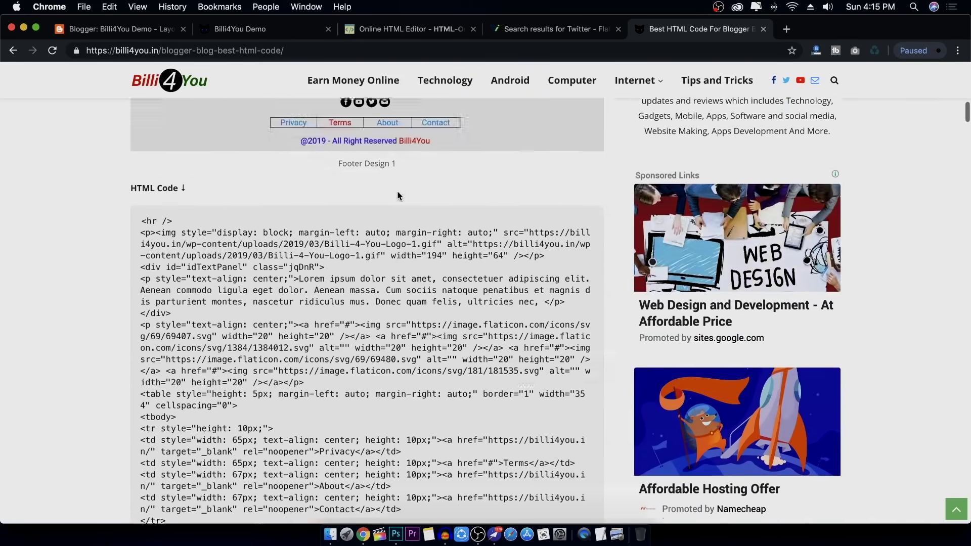
{"action": "scroll", "coordinate": [397, 195], "scroll_direction": "down", "scroll_amount": 10}
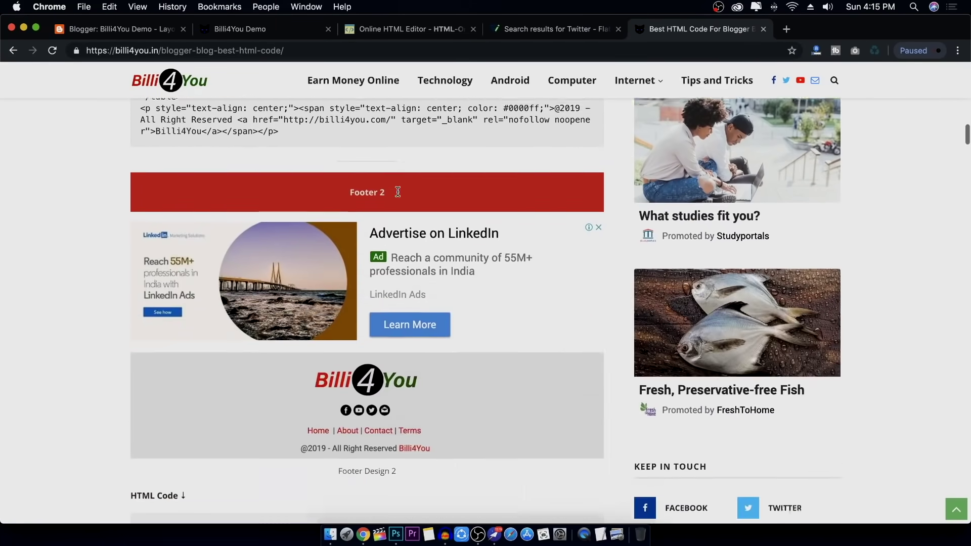
{"action": "scroll", "coordinate": [398, 192], "scroll_direction": "down", "scroll_amount": 5}
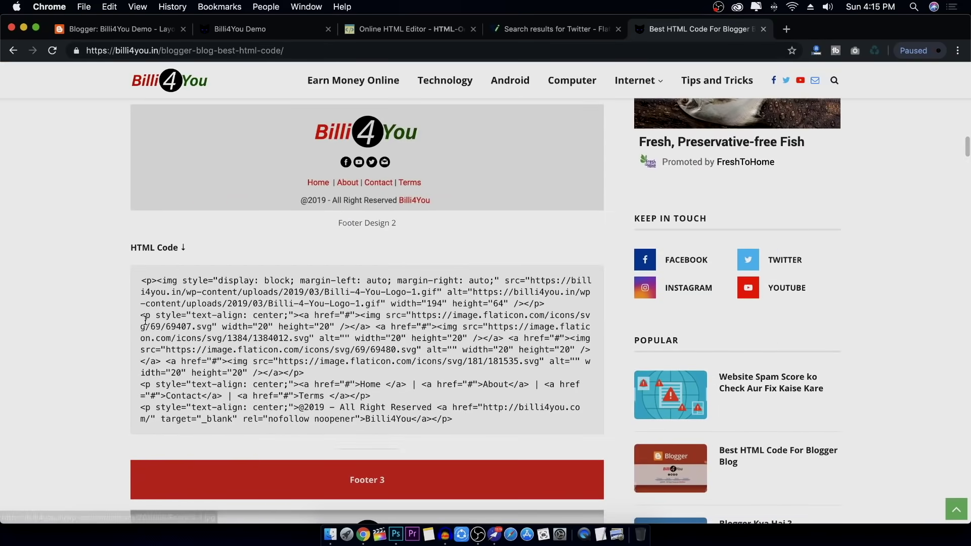
Copy the complete Footer Design 2 HTML code
{"action": "left_click_drag", "start_coordinate": [141, 280], "coordinate": [505, 414]}
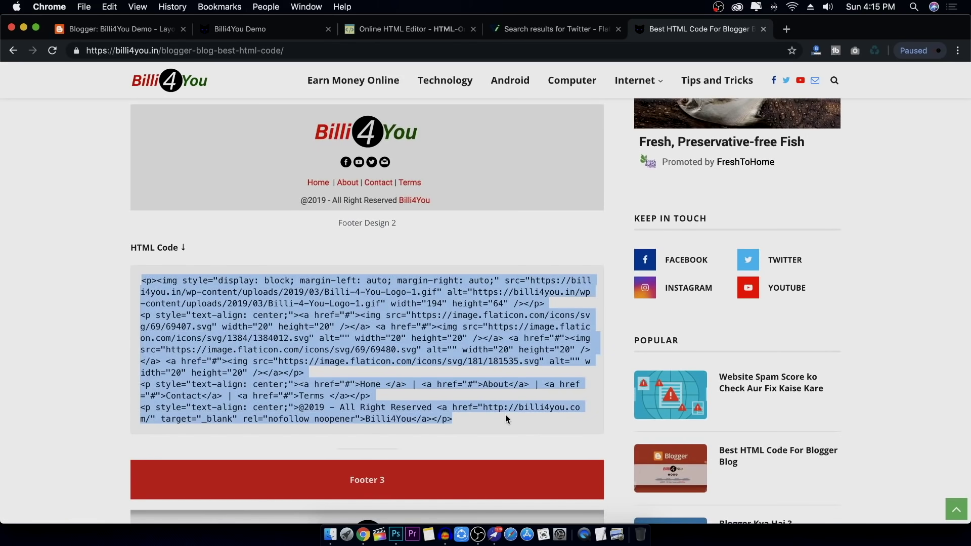
{"action": "right_click", "coordinate": [450, 316]}
{"action": "left_click", "coordinate": [470, 340]}
{"action": "left_click", "coordinate": [431, 31]}
Replace the editor's old source with the pasted Footer Design 2 HTML
{"action": "left_click", "coordinate": [481, 421]}
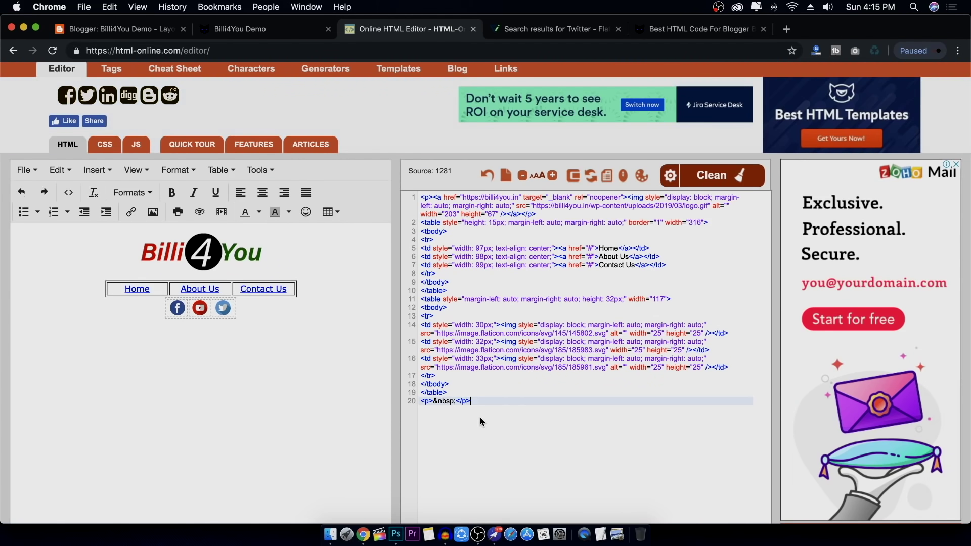
{"action": "key", "text": "super+a"}
{"action": "key", "text": "BackSpace"}
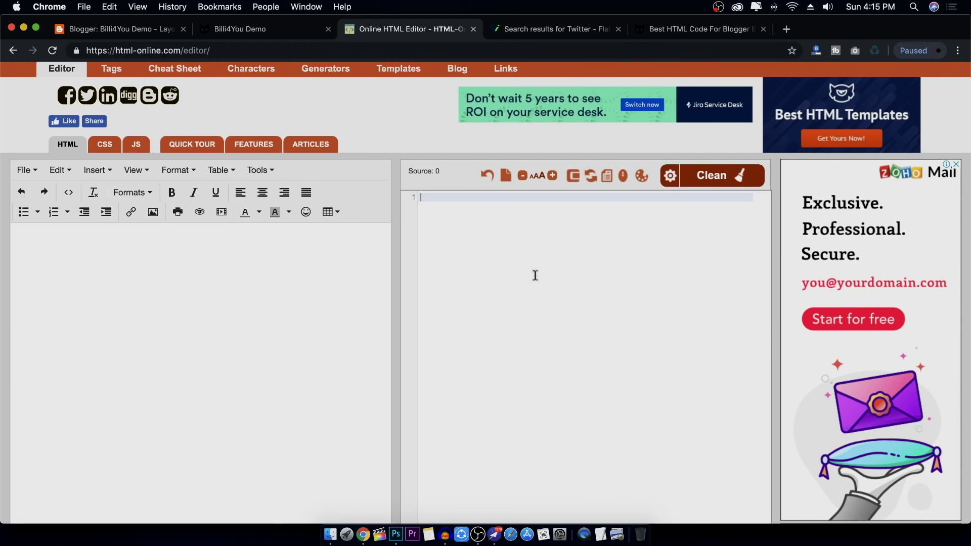
{"action": "key", "text": "super+v"}
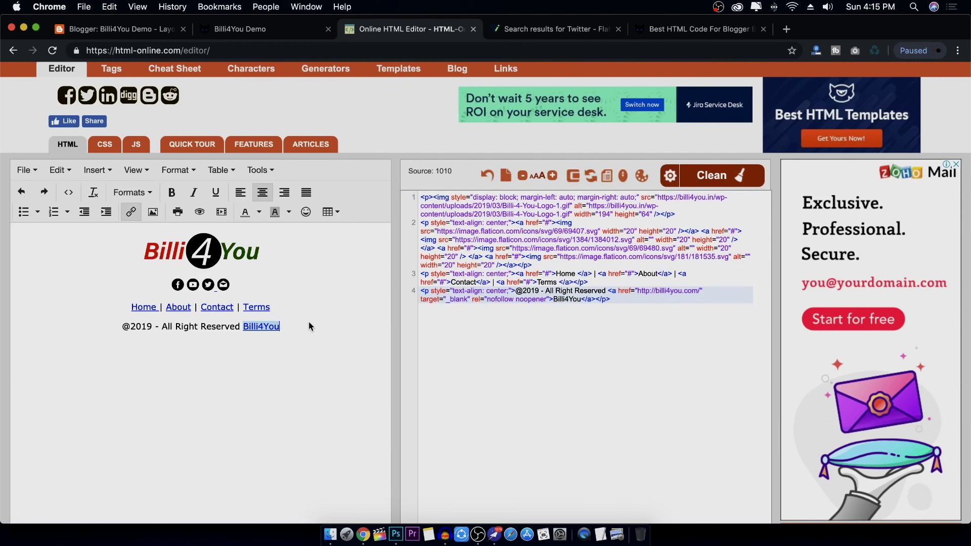
Inspect the Billi4You logo's image properties and the Facebook icon's link settings without changes
{"action": "left_click", "coordinate": [219, 254]}
{"action": "left_click", "coordinate": [157, 249]}
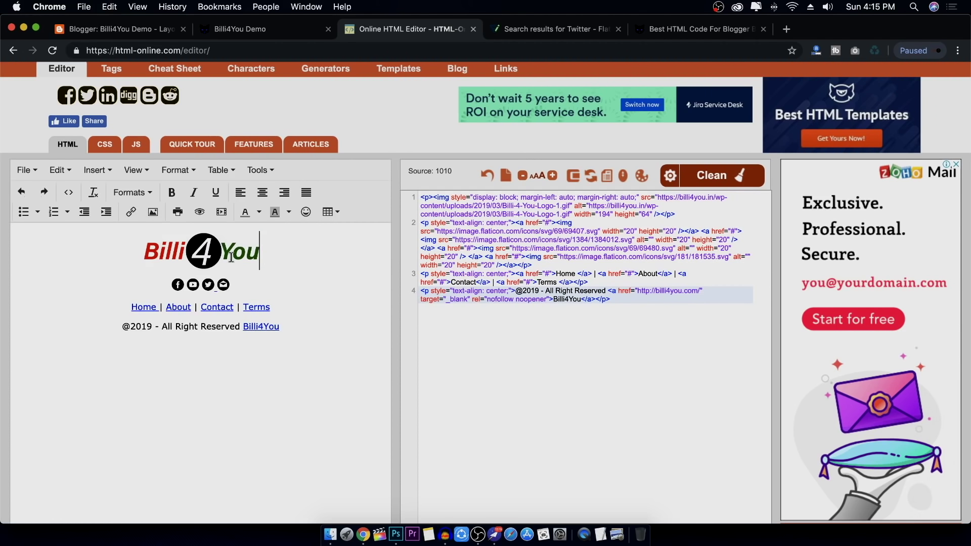
{"action": "left_click", "coordinate": [152, 212]}
{"action": "left_click_drag", "start_coordinate": [453, 275], "coordinate": [643, 290]}
{"action": "left_click", "coordinate": [593, 360]}
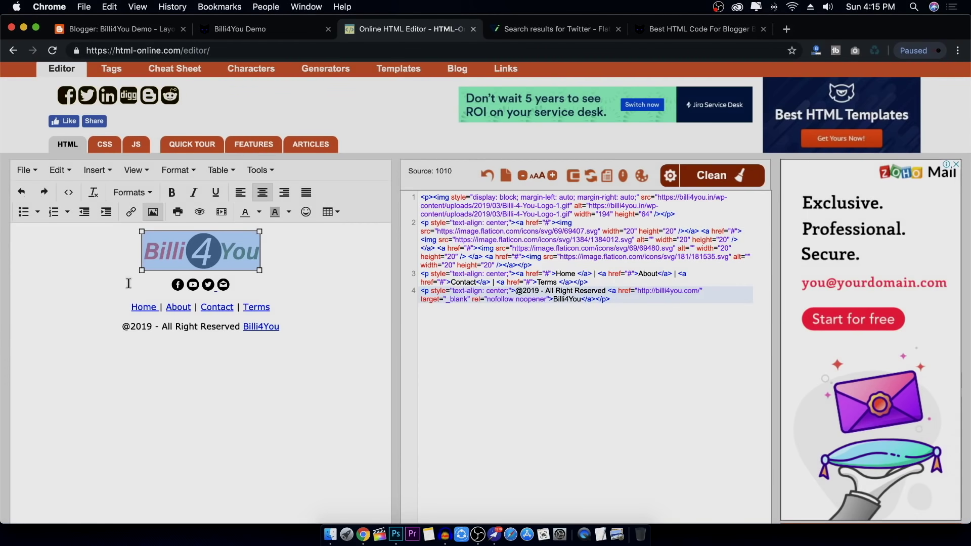
{"action": "left_click", "coordinate": [179, 285]}
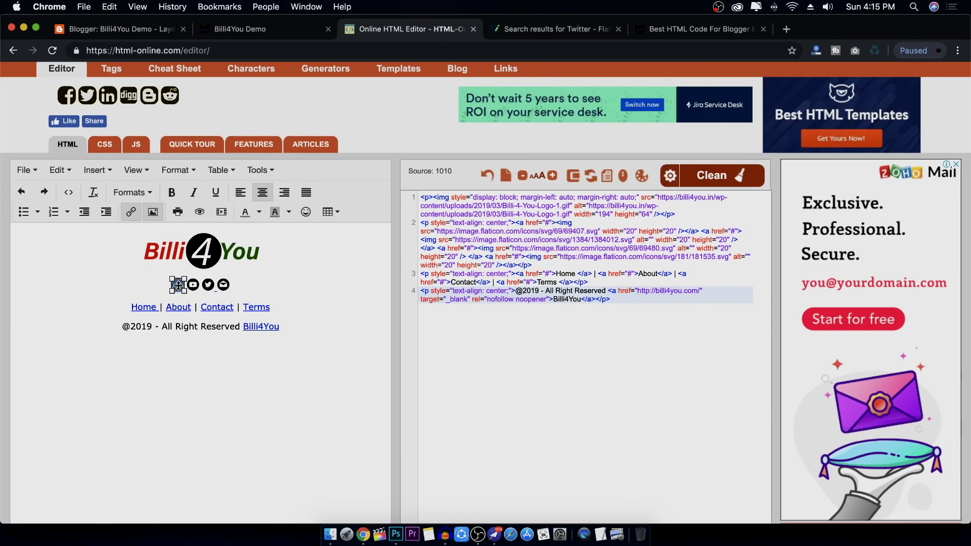
{"action": "left_click", "coordinate": [132, 213]}
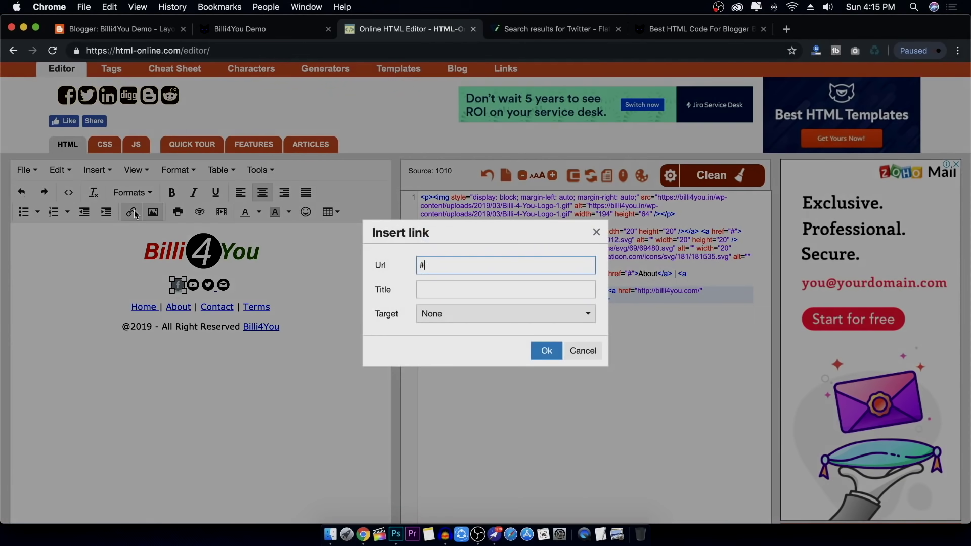
{"action": "left_click", "coordinate": [581, 351]}
Check the Home, About and Billi4You footer links, then select the entire source
{"action": "double_click", "coordinate": [147, 309]}
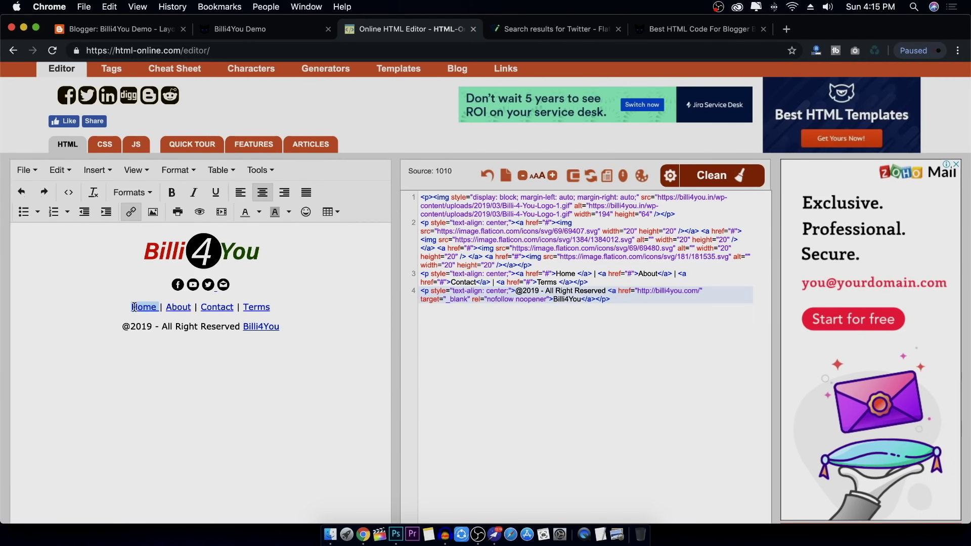
{"action": "left_click_drag", "start_coordinate": [134, 307], "coordinate": [151, 308]}
{"action": "left_click", "coordinate": [187, 307]}
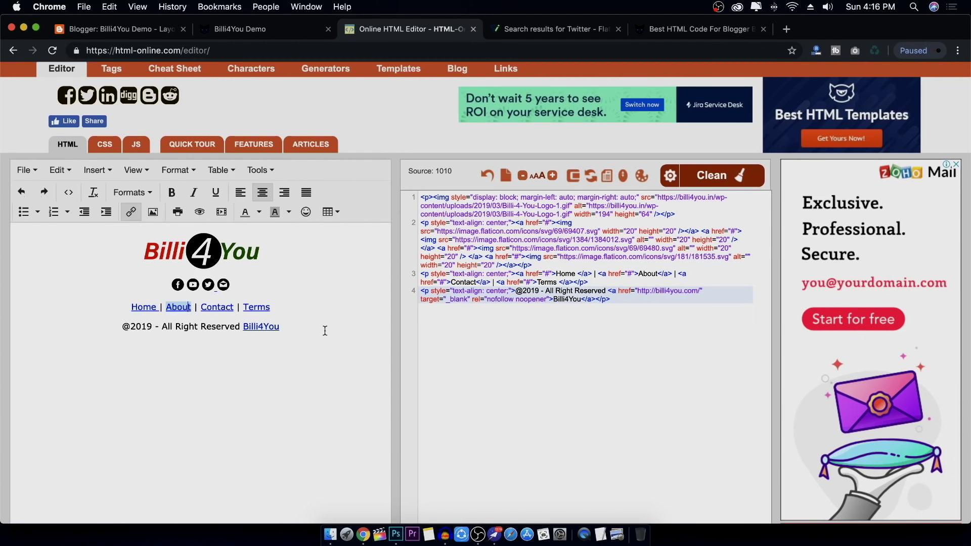
{"action": "left_click", "coordinate": [325, 329]}
{"action": "key", "text": "super+a"}
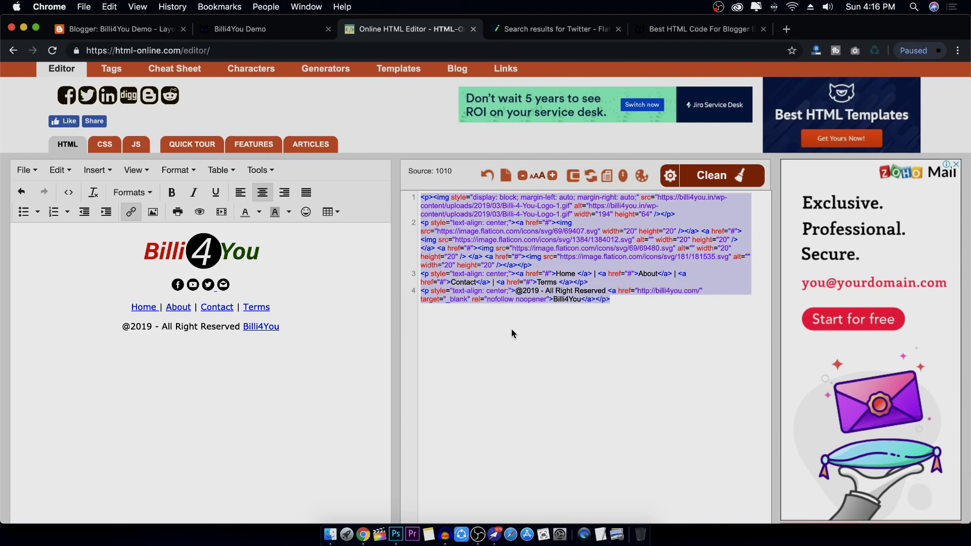
Add an HTML/JavaScript gadget to Sidebar (Bottom) containing the pasted footer code
{"action": "left_click", "coordinate": [147, 29]}
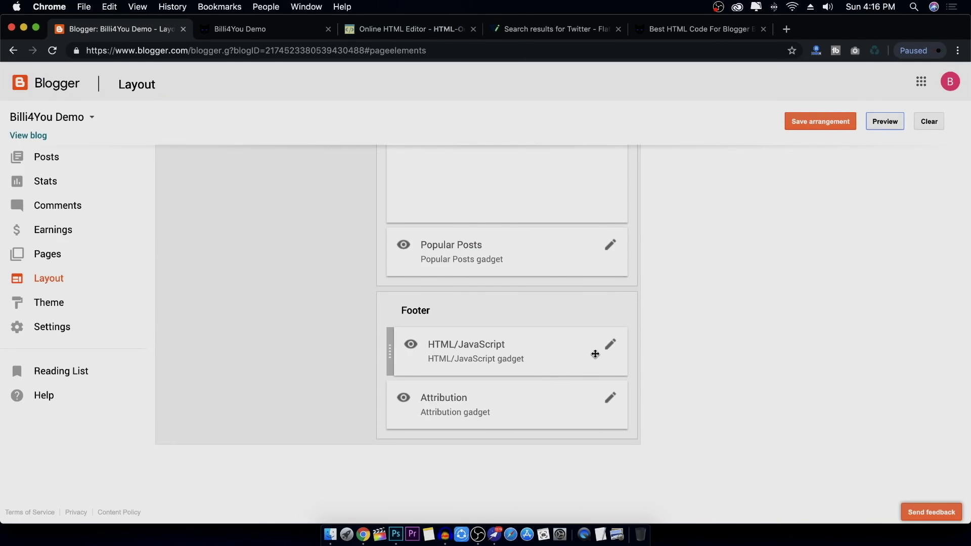
{"action": "scroll", "coordinate": [453, 265], "scroll_direction": "up", "scroll_amount": 10}
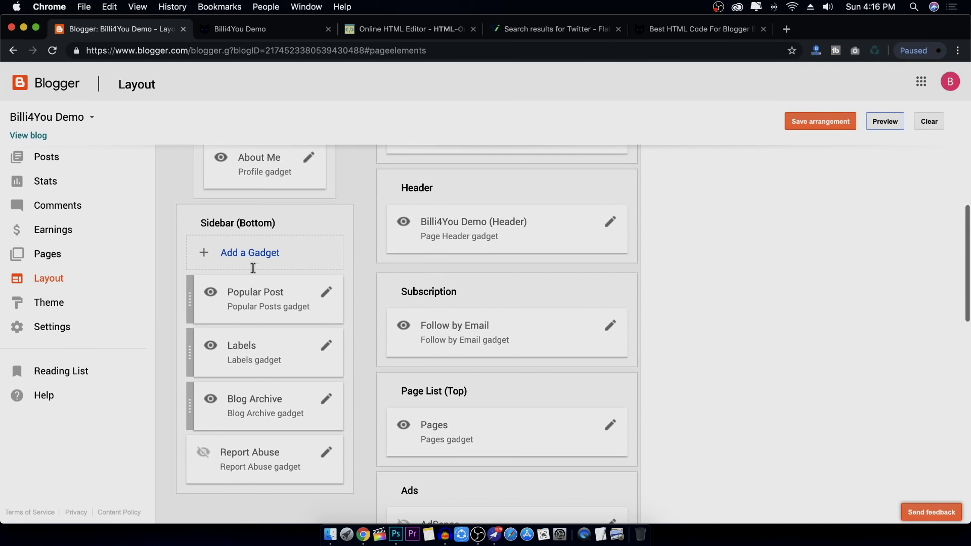
{"action": "left_click", "coordinate": [253, 267]}
{"action": "left_click_drag", "start_coordinate": [183, 25], "coordinate": [337, 51]}
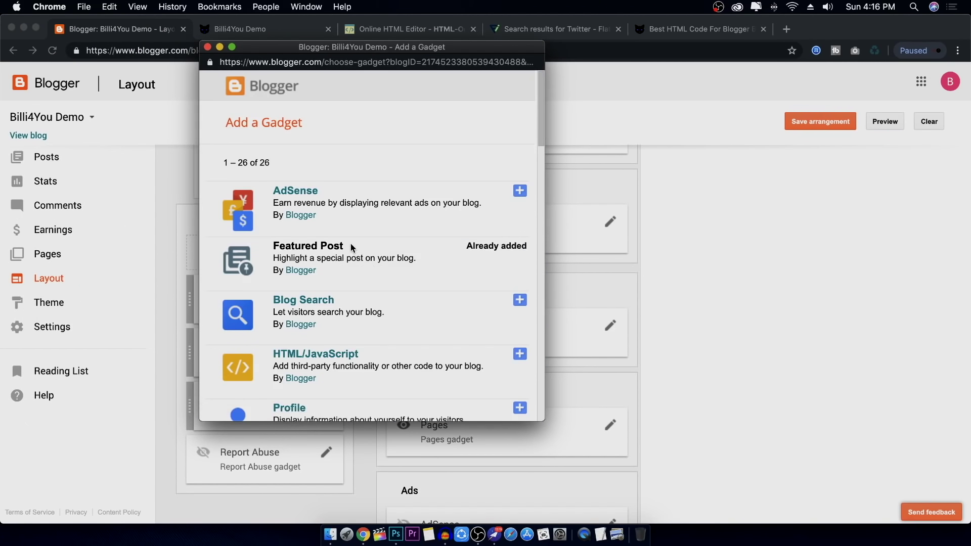
{"action": "scroll", "coordinate": [477, 283], "scroll_direction": "down", "scroll_amount": 3}
{"action": "left_click", "coordinate": [519, 247]}
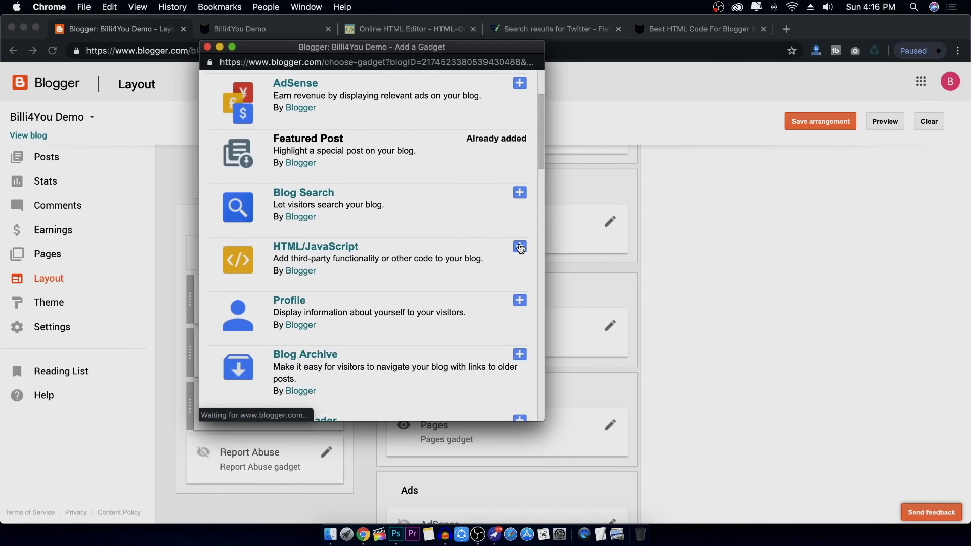
{"action": "key", "text": "super+v"}
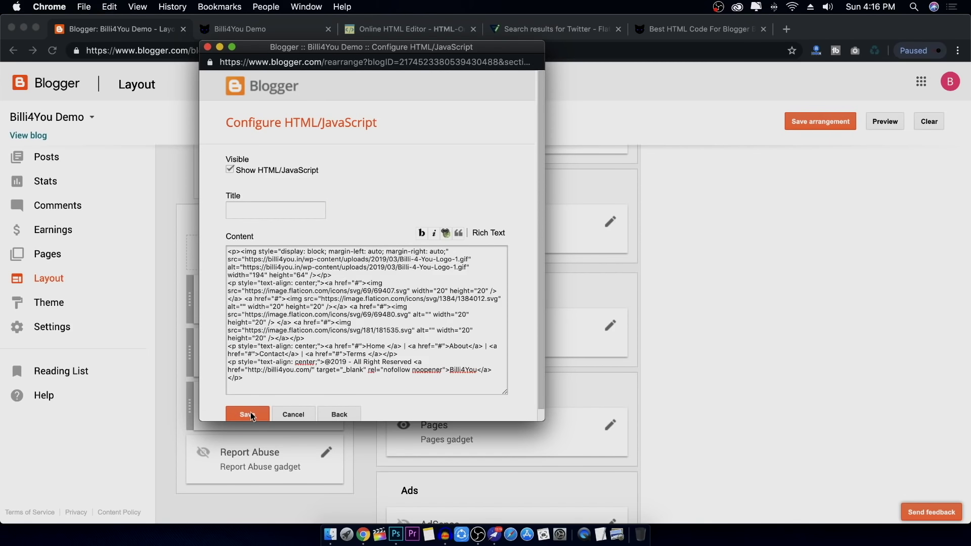
Save the gadget and the layout arrangement, then reload the live blog
{"action": "left_click", "coordinate": [251, 416]}
{"action": "left_click", "coordinate": [818, 125]}
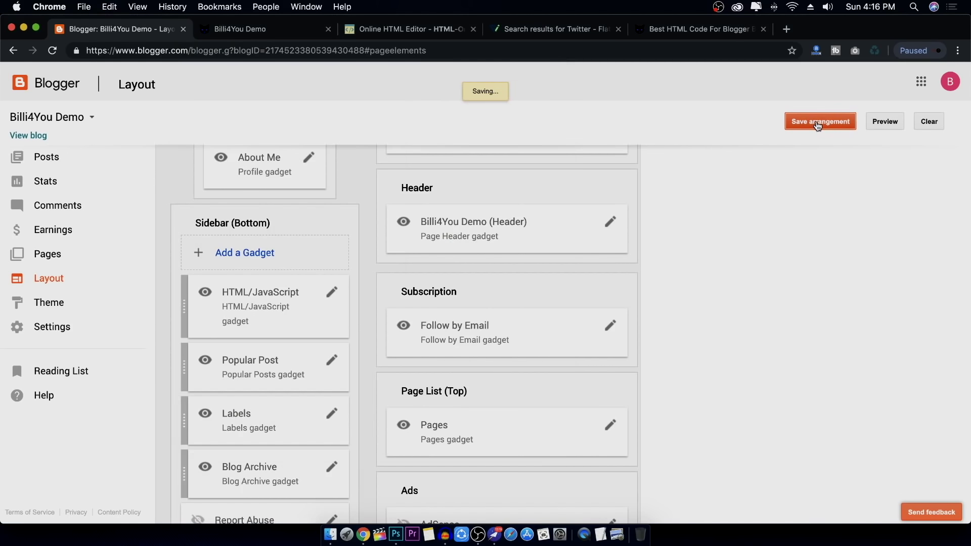
{"action": "left_click", "coordinate": [241, 29]}
{"action": "left_click", "coordinate": [50, 51]}
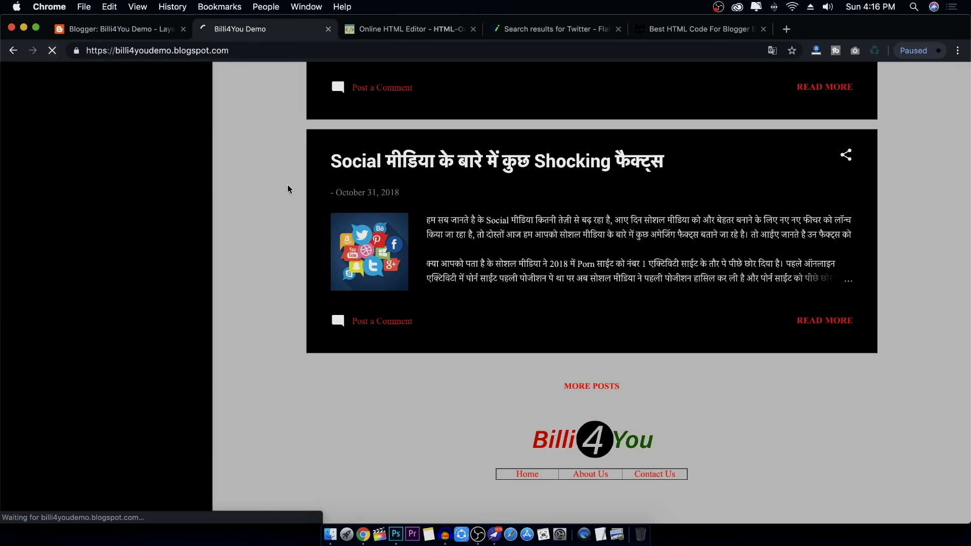
View the new footer in the blog sidebar, test its Contact link, and return to the HTML editor
{"action": "scroll", "coordinate": [277, 175], "scroll_direction": "down", "scroll_amount": 3}
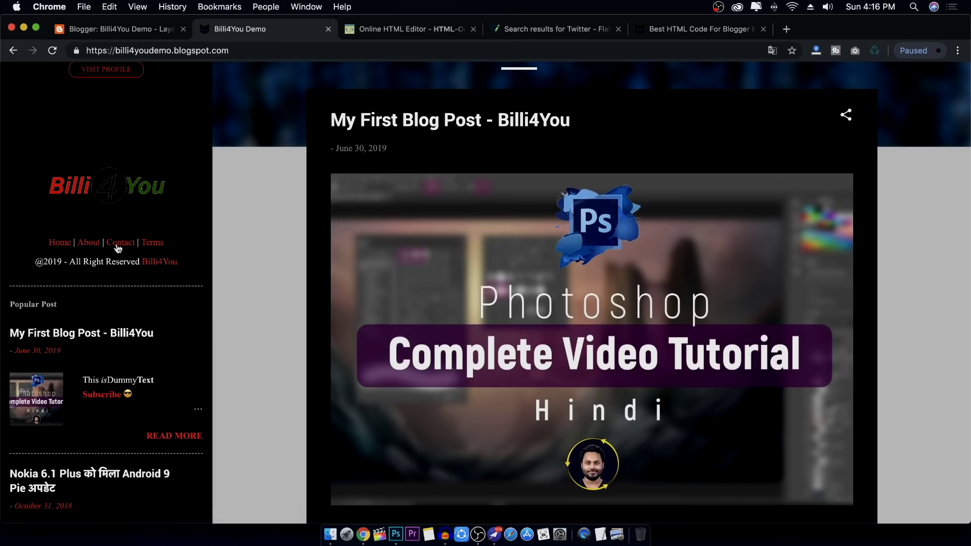
{"action": "left_click", "coordinate": [118, 248]}
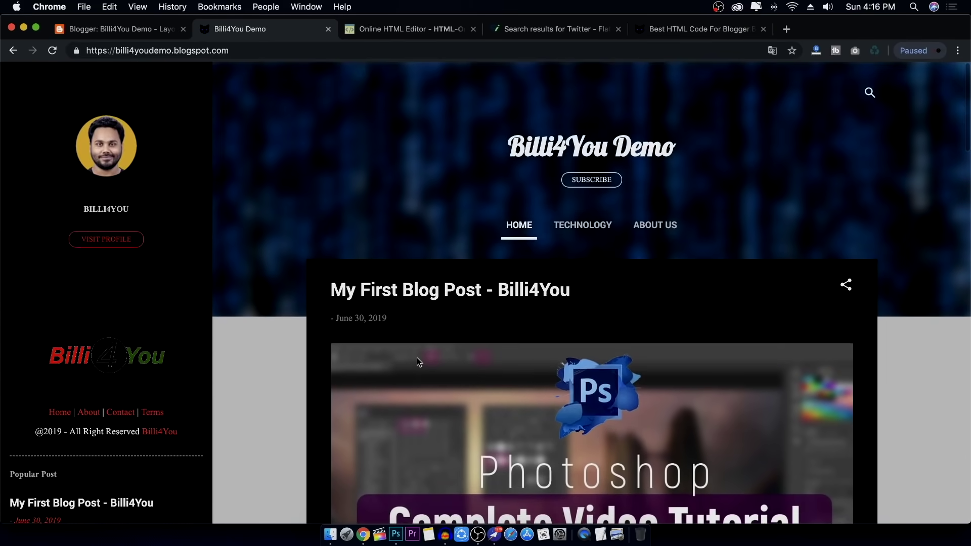
{"action": "scroll", "coordinate": [417, 357], "scroll_direction": "down", "scroll_amount": 20}
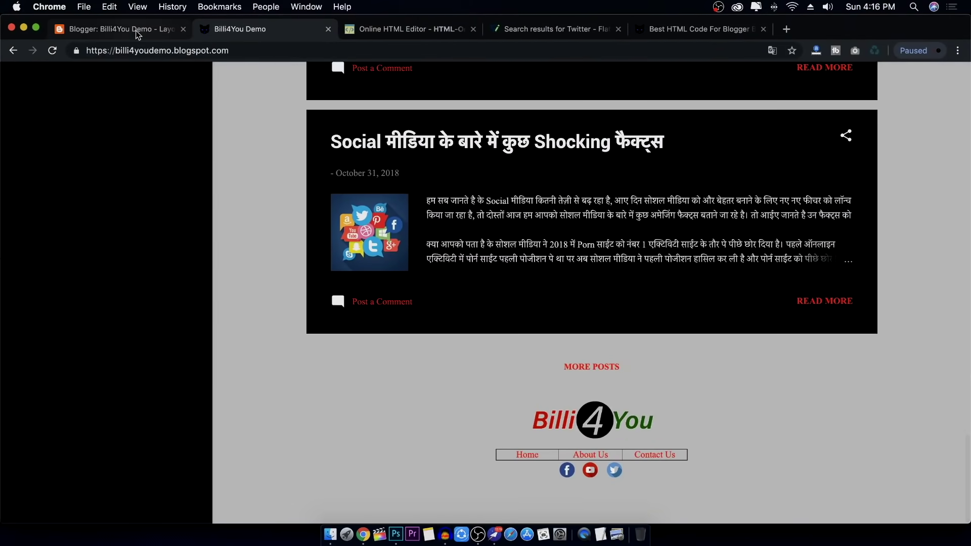
{"action": "left_click", "coordinate": [137, 34]}
{"action": "scroll", "coordinate": [559, 255], "scroll_direction": "down", "scroll_amount": 2}
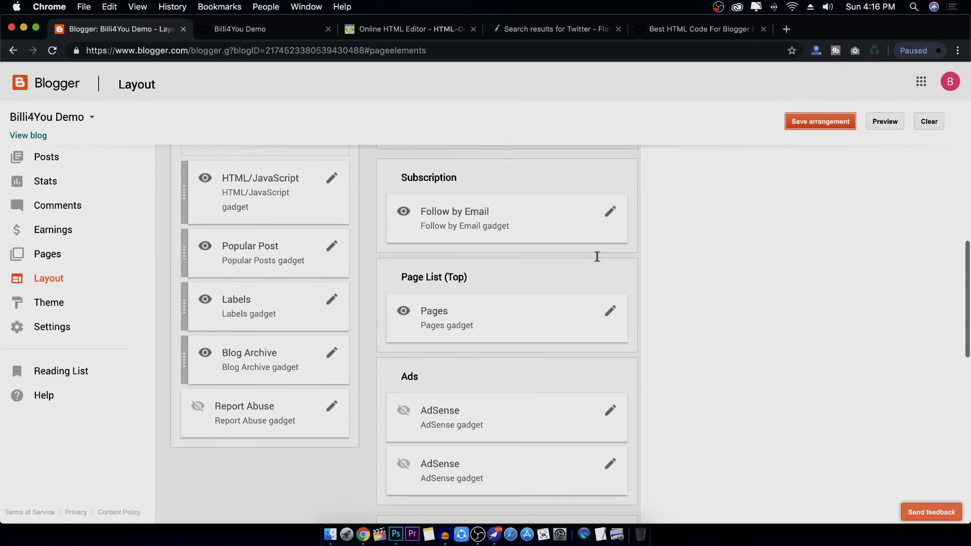
{"action": "left_click", "coordinate": [411, 30]}
{"action": "left_click", "coordinate": [580, 341]}
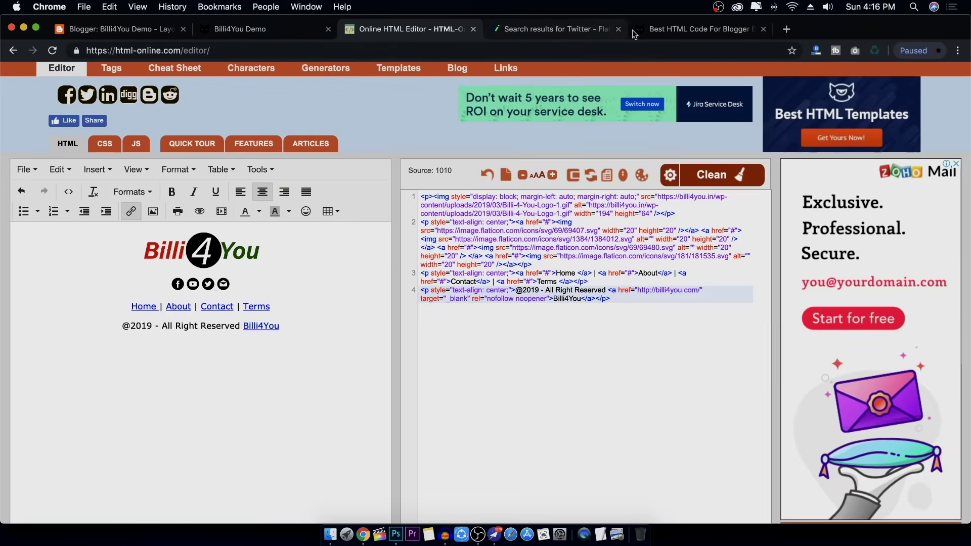
Select the Footer Design 4 CSS code in the 'Best HTML Code For Blogger' article
{"action": "left_click", "coordinate": [647, 31]}
{"action": "scroll", "coordinate": [319, 351], "scroll_direction": "down", "scroll_amount": 15}
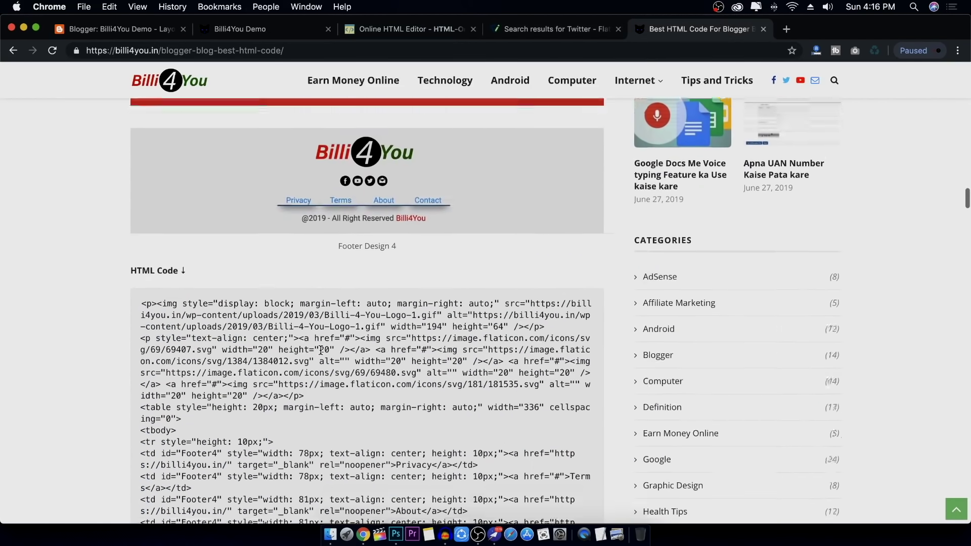
{"action": "scroll", "coordinate": [321, 350], "scroll_direction": "down", "scroll_amount": 5}
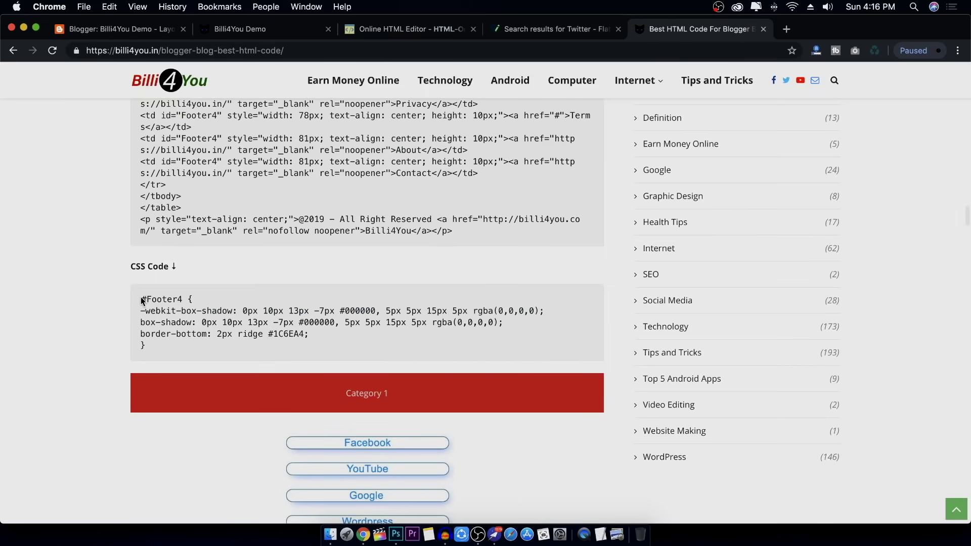
{"action": "left_click_drag", "start_coordinate": [141, 296], "coordinate": [296, 331]}
{"action": "scroll", "coordinate": [364, 297], "scroll_direction": "up", "scroll_amount": 20}
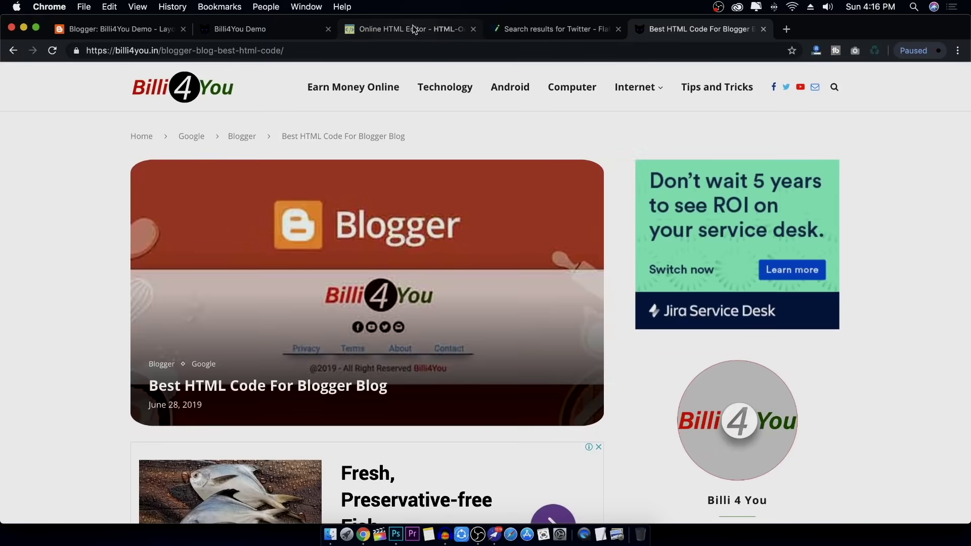
{"action": "left_click", "coordinate": [414, 29]}
Delete all the old footer code and type 'Dummy Text' in the visual editor
{"action": "key", "text": "super+a"}
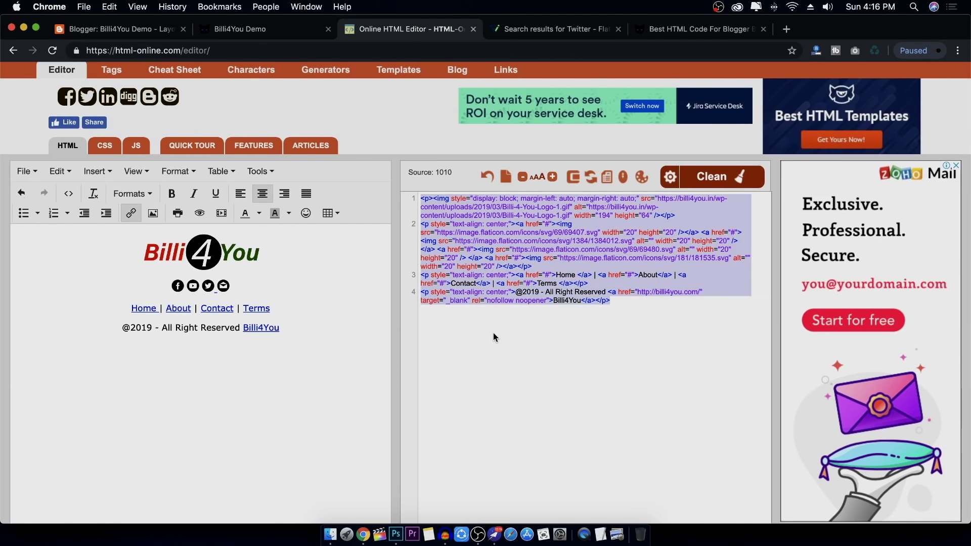
{"action": "key", "text": "BackSpace"}
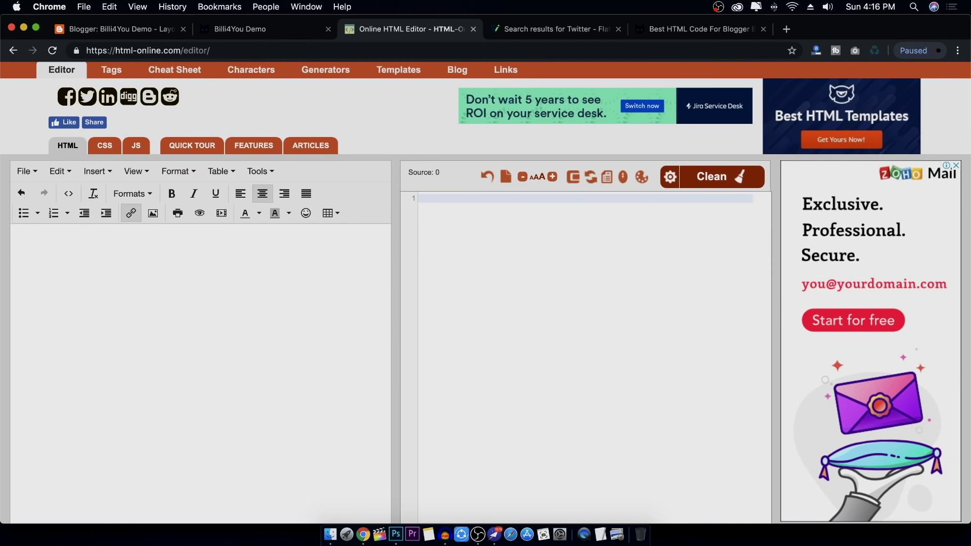
{"action": "left_click", "coordinate": [144, 297]}
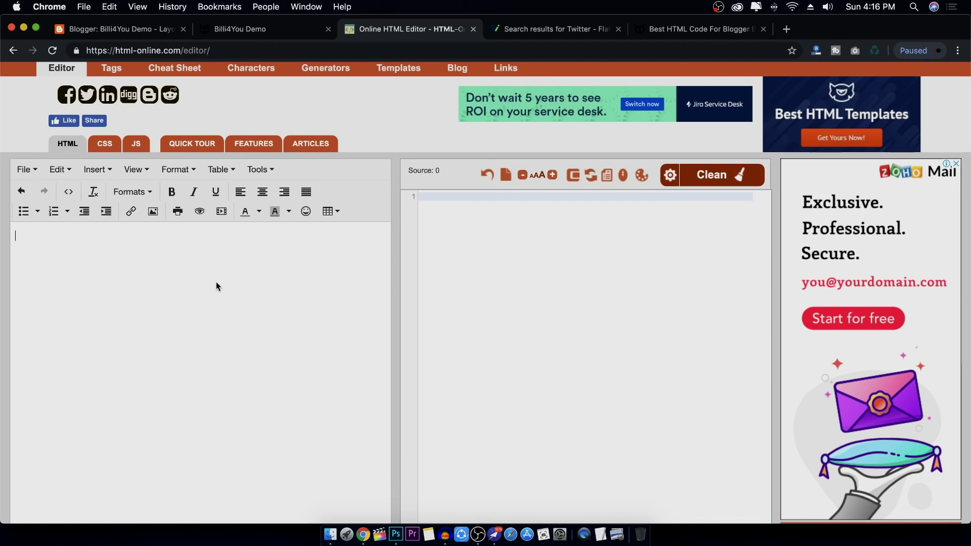
{"action": "type", "text": "Dummy "}
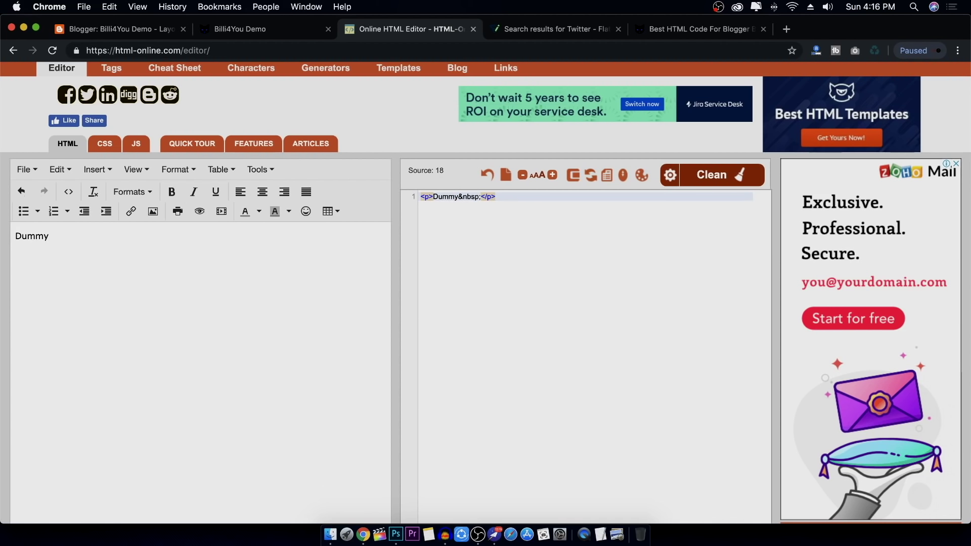
{"action": "type", "text": "Text"}
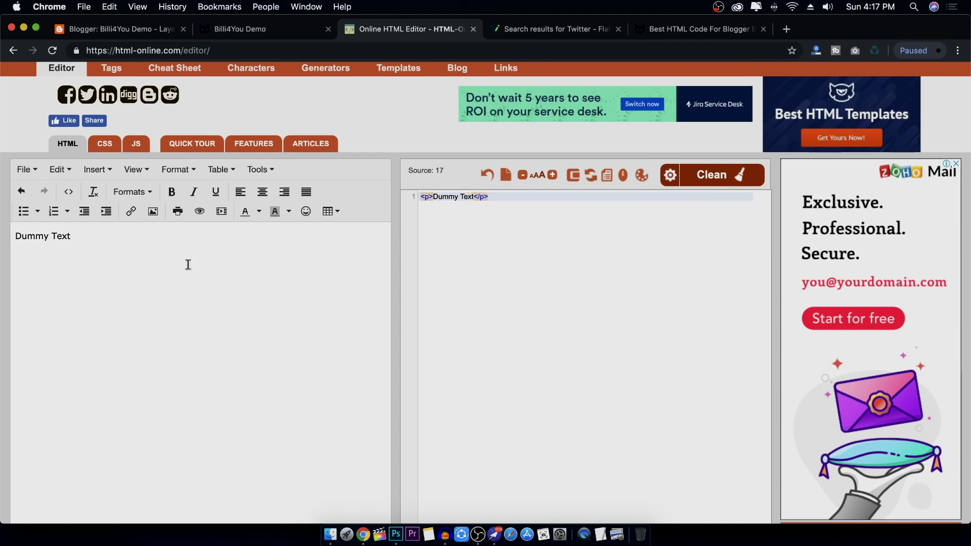
Centre the 'Dummy Text' line and format it as Heading 1
{"action": "left_click", "coordinate": [269, 198]}
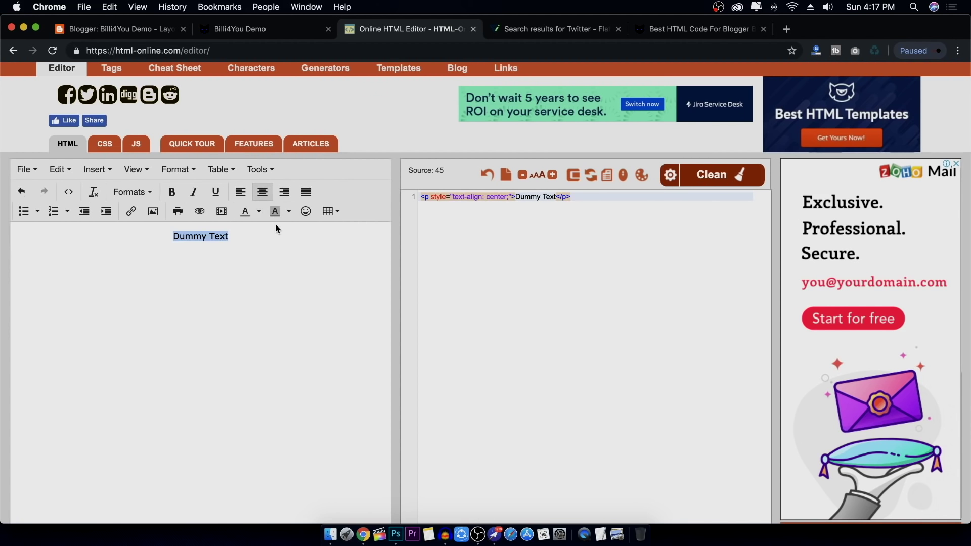
{"action": "left_click", "coordinate": [132, 192]}
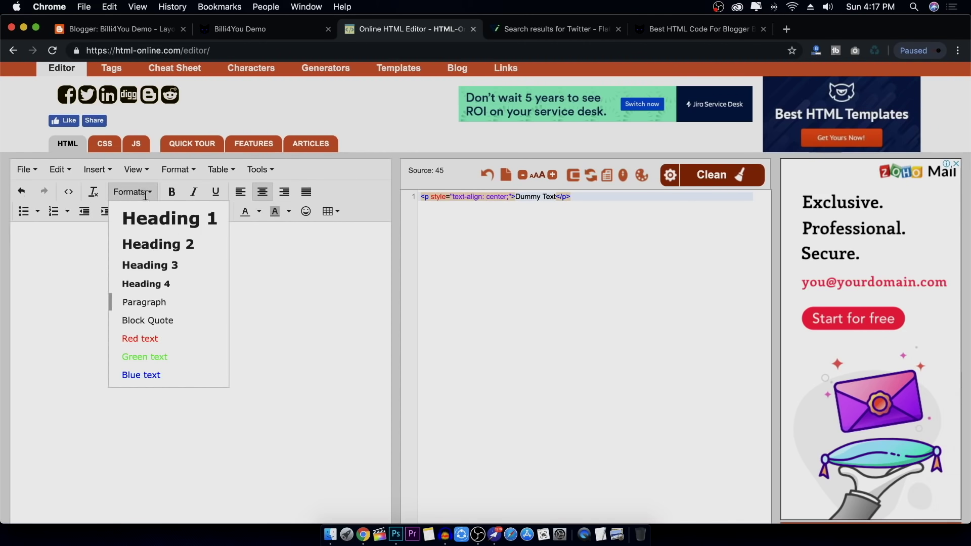
{"action": "left_click", "coordinate": [162, 225]}
{"action": "left_click", "coordinate": [291, 245]}
{"action": "left_click_drag", "start_coordinate": [290, 244], "coordinate": [123, 244]}
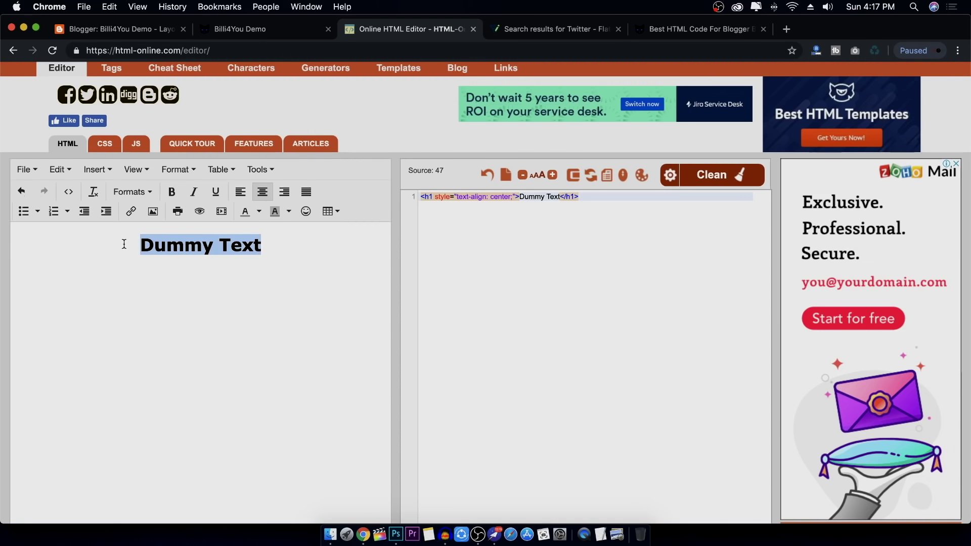
{"action": "left_click", "coordinate": [314, 273]}
{"action": "left_click", "coordinate": [536, 244]}
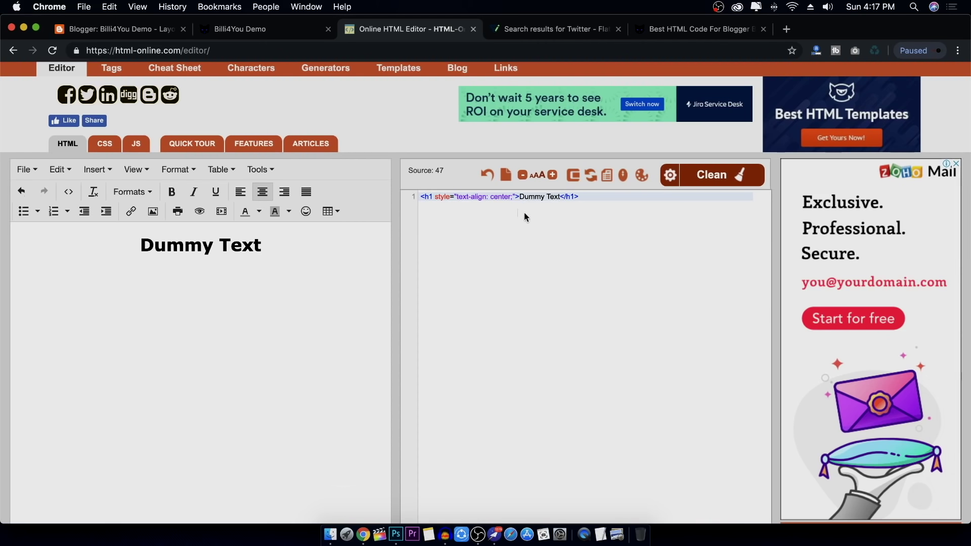
Open the CSS section in a new tab and launch its Box-Shadow CSS Generator
{"action": "right_click", "coordinate": [492, 70]}
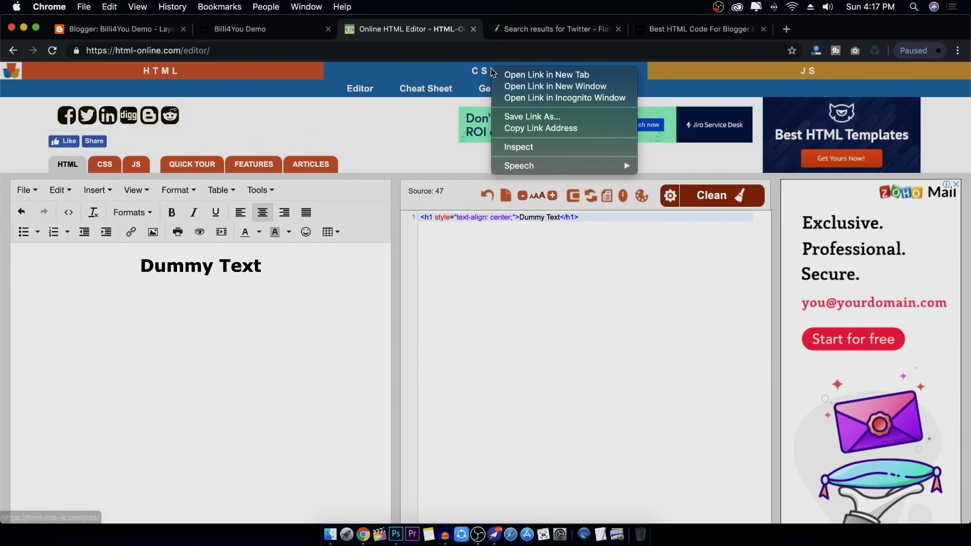
{"action": "left_click", "coordinate": [510, 75]}
{"action": "left_click", "coordinate": [528, 32]}
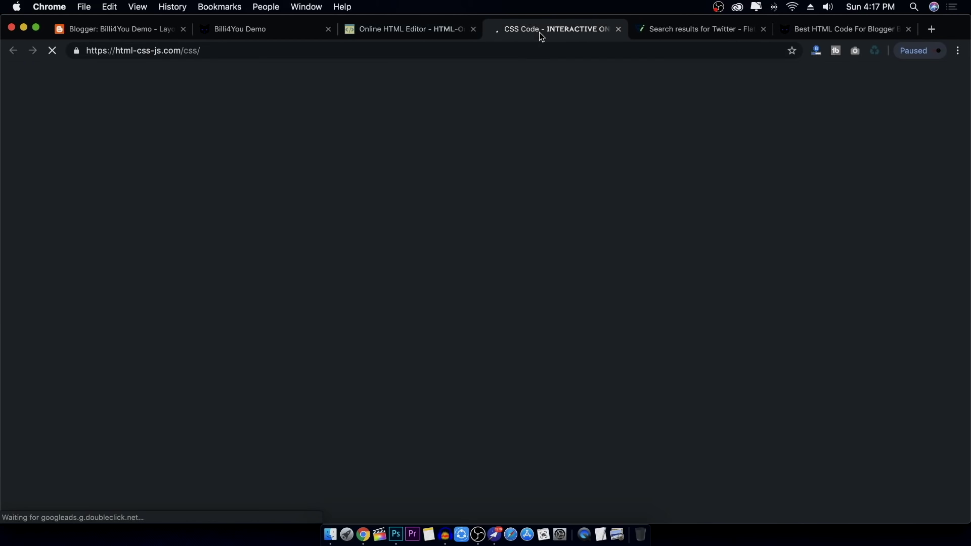
{"action": "scroll", "coordinate": [497, 208], "scroll_direction": "down", "scroll_amount": 10}
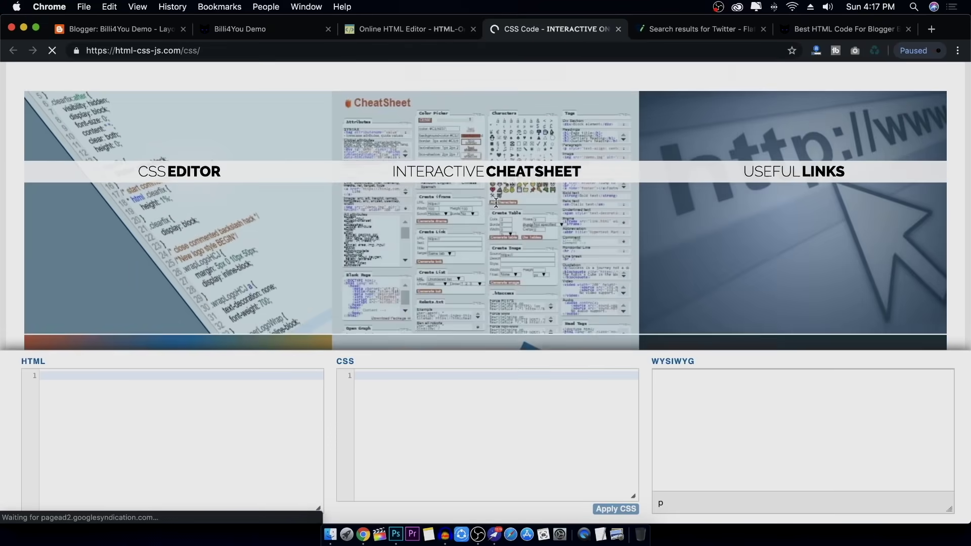
{"action": "scroll", "coordinate": [630, 310], "scroll_direction": "down", "scroll_amount": 10}
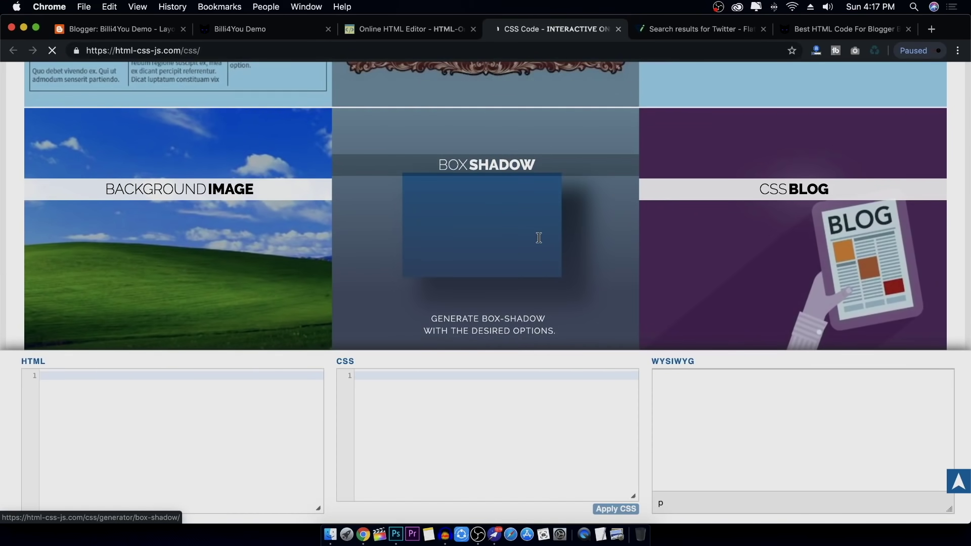
{"action": "scroll", "coordinate": [532, 211], "scroll_direction": "up", "scroll_amount": 8}
{"action": "scroll", "coordinate": [532, 212], "scroll_direction": "down", "scroll_amount": 2}
{"action": "scroll", "coordinate": [529, 218], "scroll_direction": "up", "scroll_amount": 7}
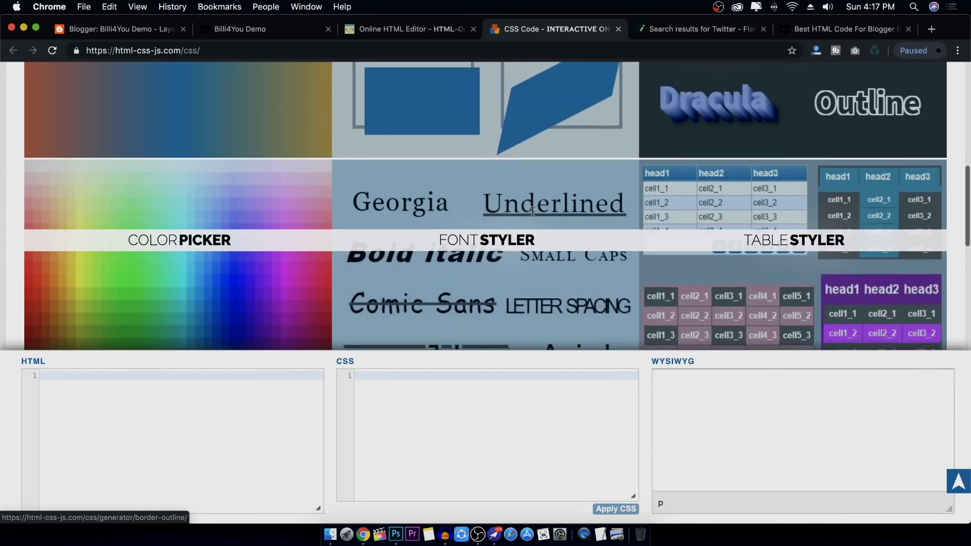
{"action": "scroll", "coordinate": [523, 224], "scroll_direction": "down", "scroll_amount": 3}
{"action": "scroll", "coordinate": [523, 224], "scroll_direction": "down", "scroll_amount": 6}
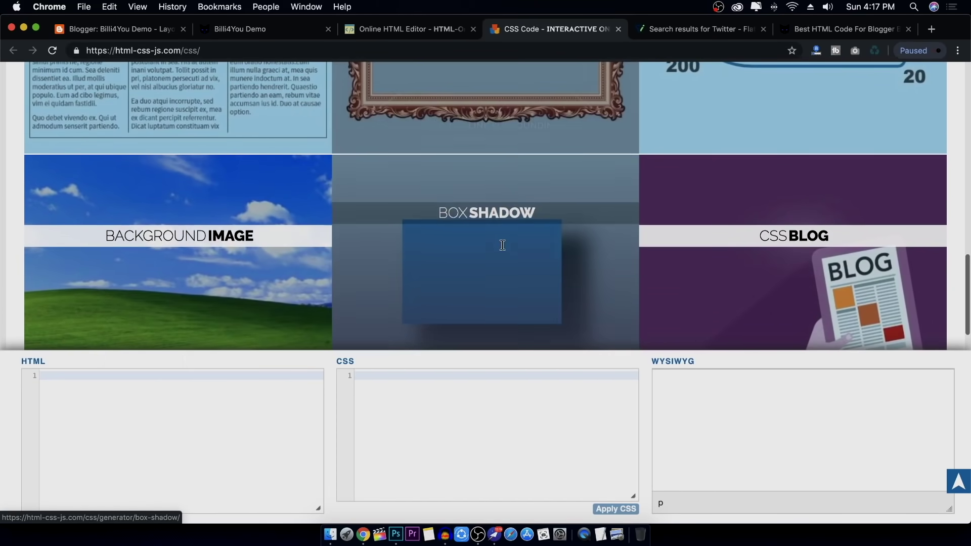
{"action": "left_click", "coordinate": [501, 236]}
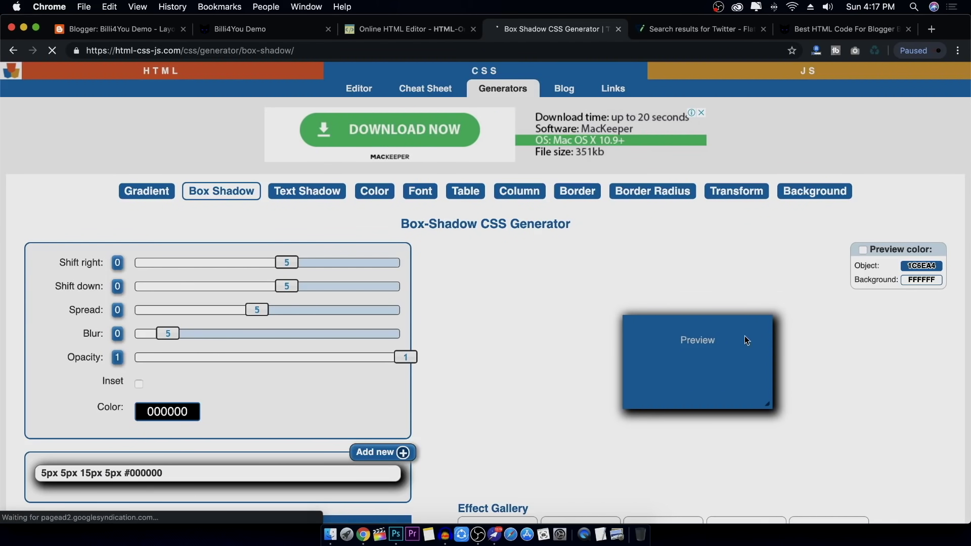
Set the shadow to shift right 8, spread 6, blur 27, colour #FF0000
{"action": "left_click_drag", "start_coordinate": [287, 262], "coordinate": [260, 312]}
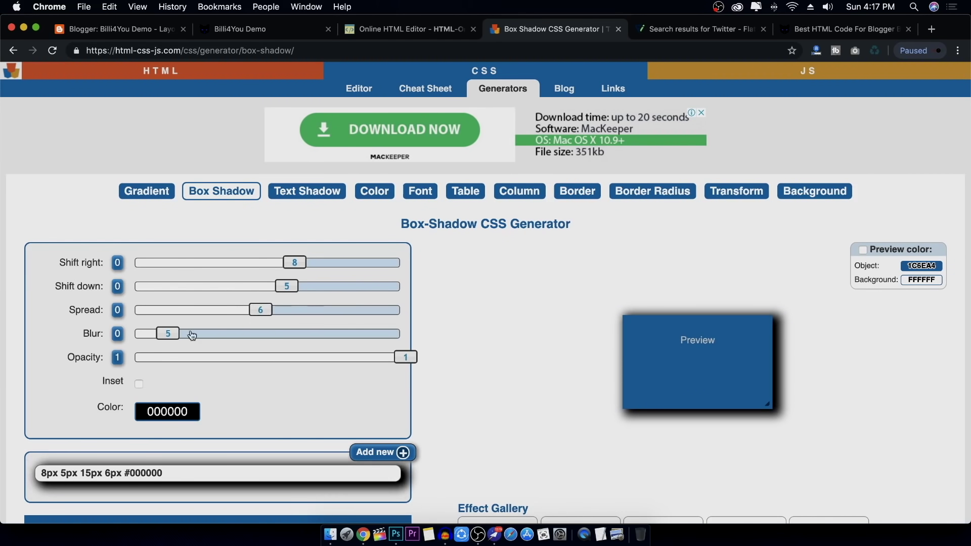
{"action": "left_click_drag", "start_coordinate": [164, 334], "coordinate": [281, 335]}
{"action": "scroll", "coordinate": [357, 270], "scroll_direction": "down", "scroll_amount": 3}
{"action": "scroll", "coordinate": [357, 270], "scroll_direction": "down", "scroll_amount": 1}
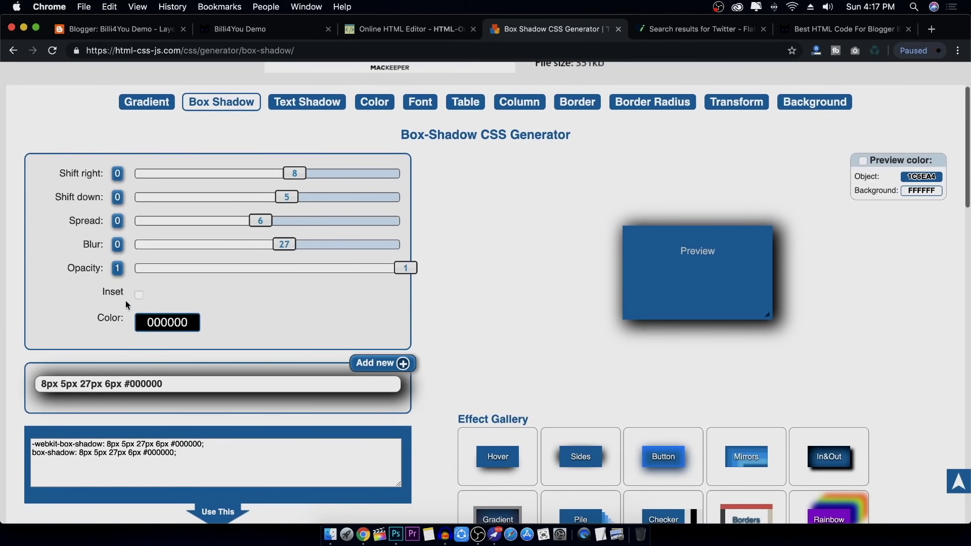
{"action": "left_click", "coordinate": [167, 322]}
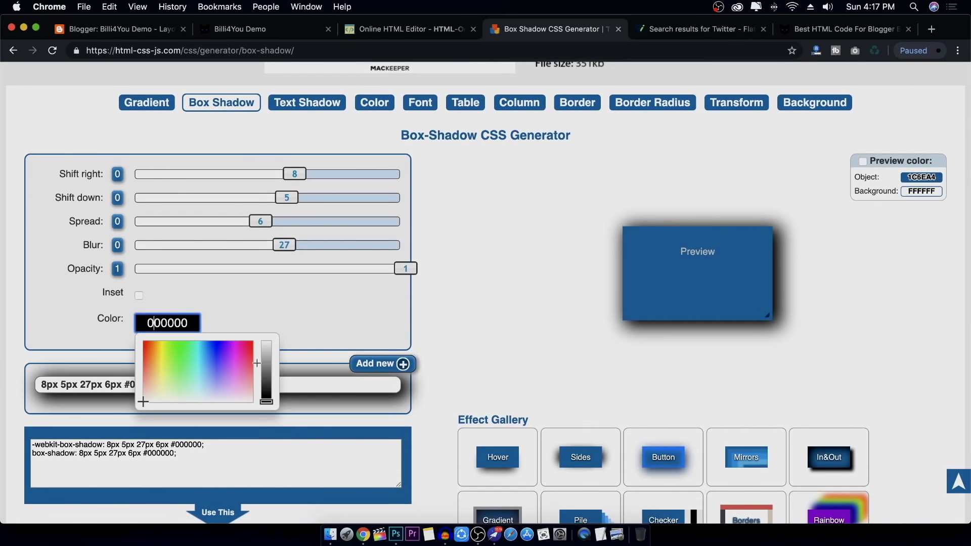
{"action": "left_click_drag", "start_coordinate": [222, 367], "coordinate": [253, 341]}
{"action": "left_click", "coordinate": [261, 314]}
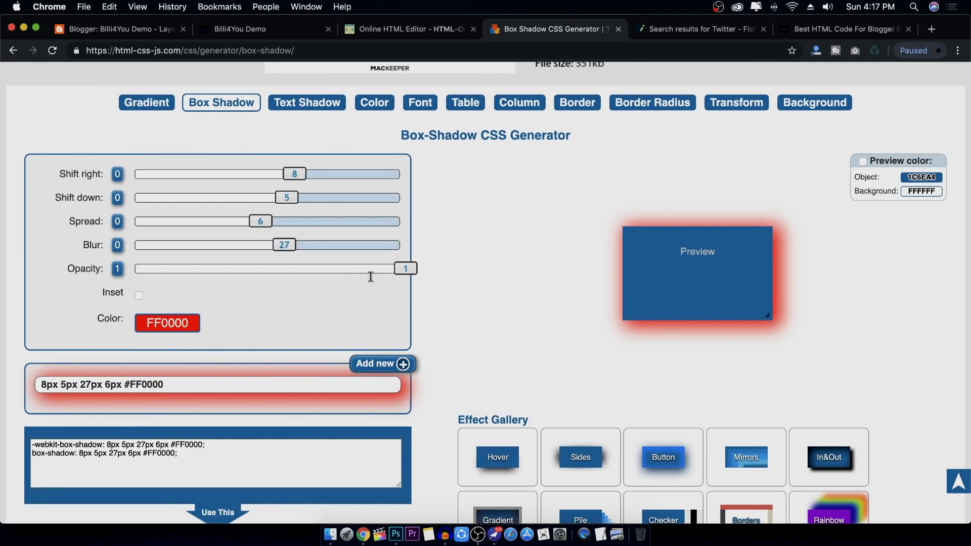
{"action": "scroll", "coordinate": [371, 276], "scroll_direction": "down", "scroll_amount": 5}
{"action": "scroll", "coordinate": [374, 222], "scroll_direction": "up", "scroll_amount": 10}
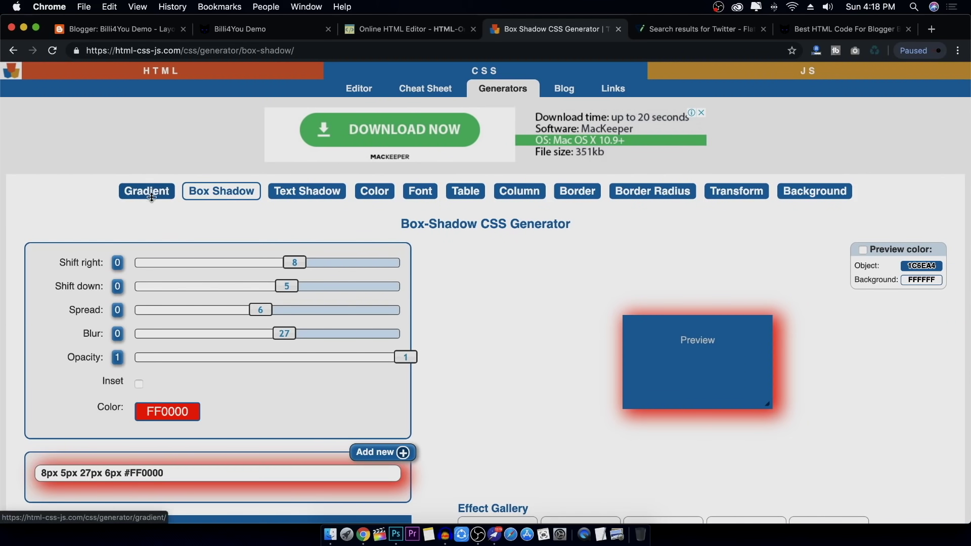
Open the Text Shadow CSS Generator and load the Lux text-shadow effect
{"action": "left_click", "coordinate": [309, 190]}
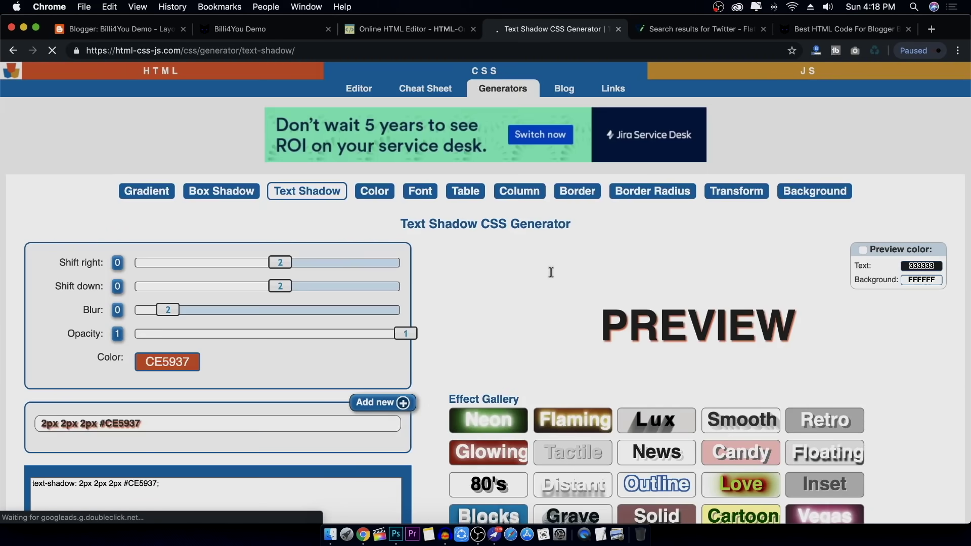
{"action": "scroll", "coordinate": [551, 273], "scroll_direction": "down", "scroll_amount": 4}
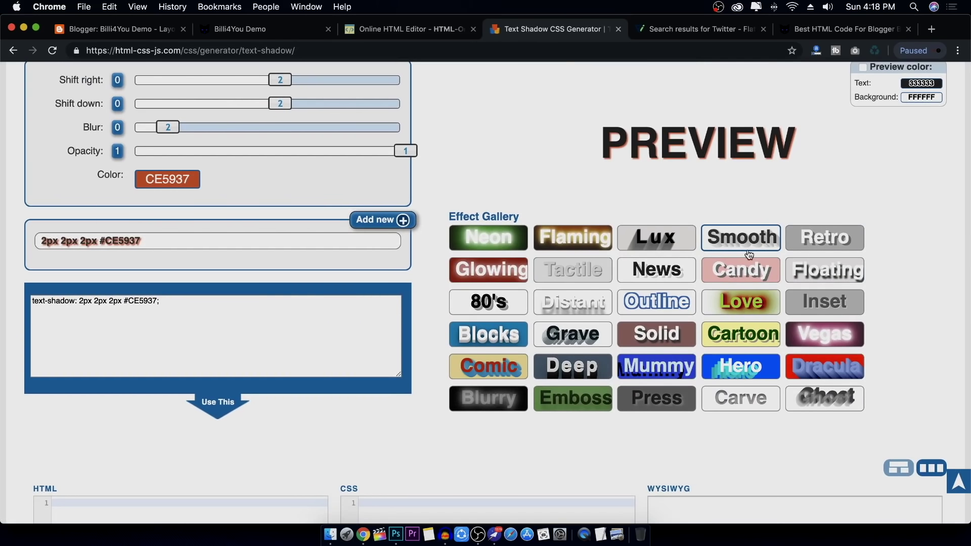
{"action": "left_click", "coordinate": [677, 242]}
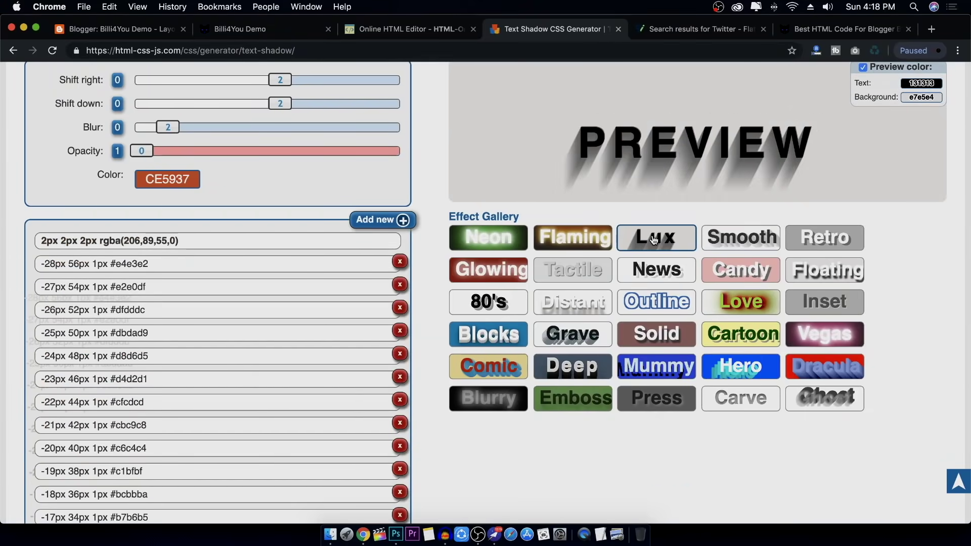
{"action": "scroll", "coordinate": [695, 167], "scroll_direction": "up", "scroll_amount": 2}
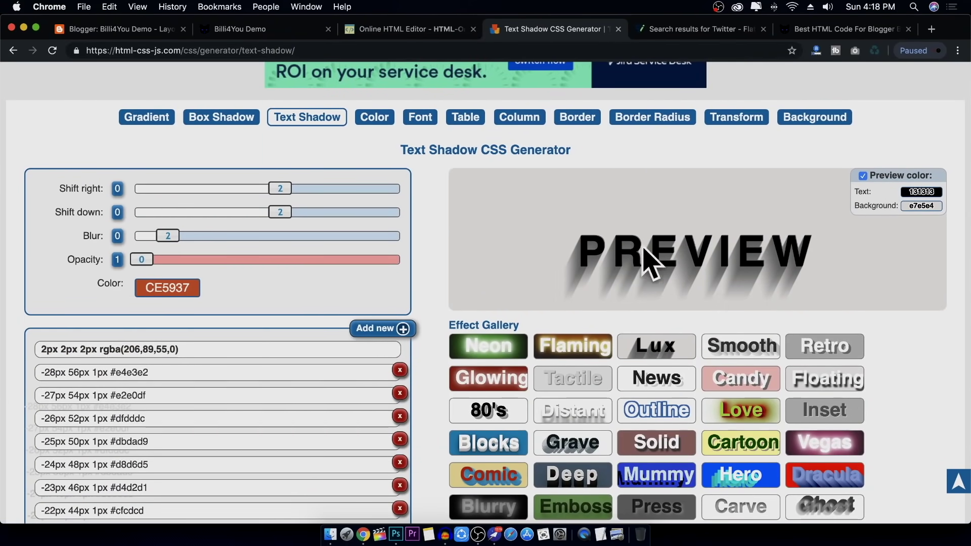
{"action": "scroll", "coordinate": [433, 217], "scroll_direction": "down", "scroll_amount": 10}
{"action": "scroll", "coordinate": [432, 217], "scroll_direction": "down", "scroll_amount": 15}
{"action": "scroll", "coordinate": [433, 217], "scroll_direction": "up", "scroll_amount": 20}
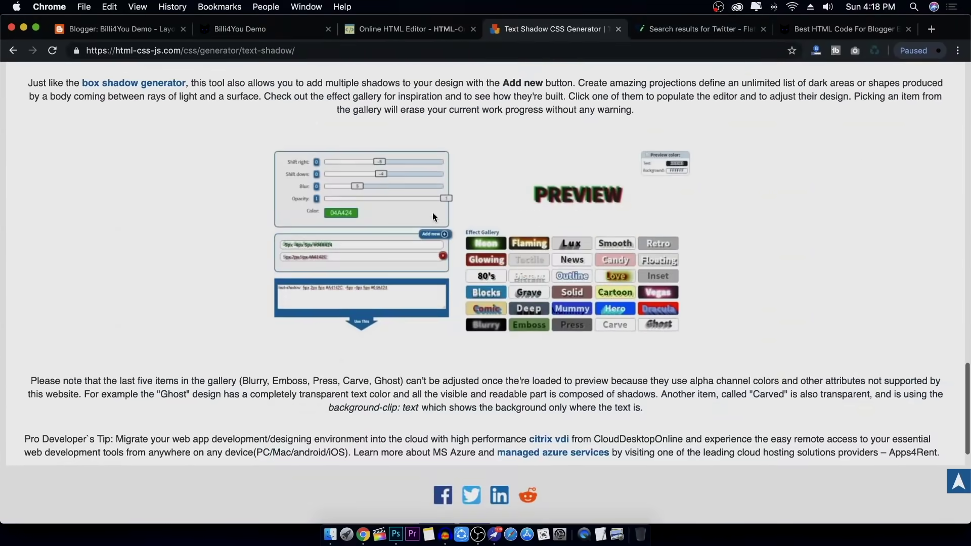
{"action": "scroll", "coordinate": [432, 217], "scroll_direction": "up", "scroll_amount": 1}
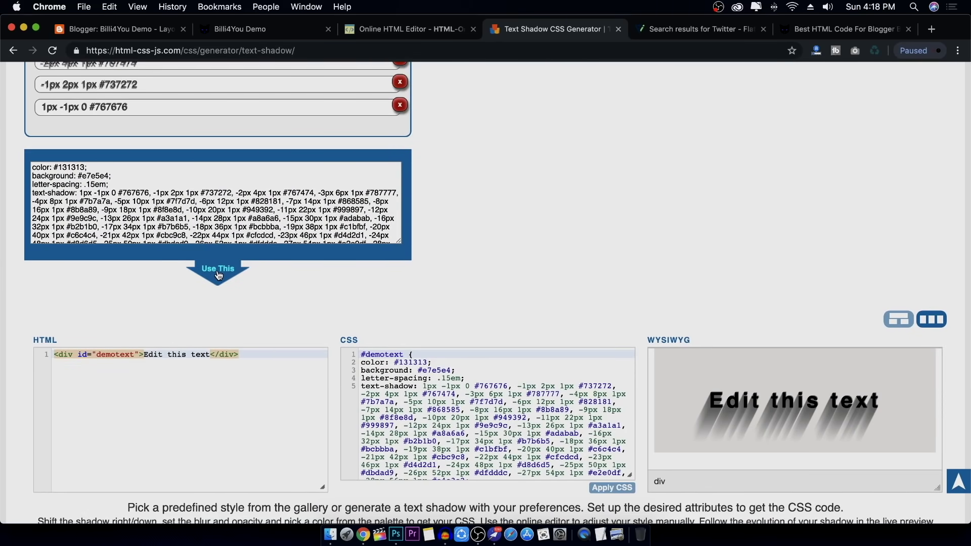
Load the generated layered grey text-shadow CSS into the live editor and examine the rule
{"action": "left_click", "coordinate": [218, 273]}
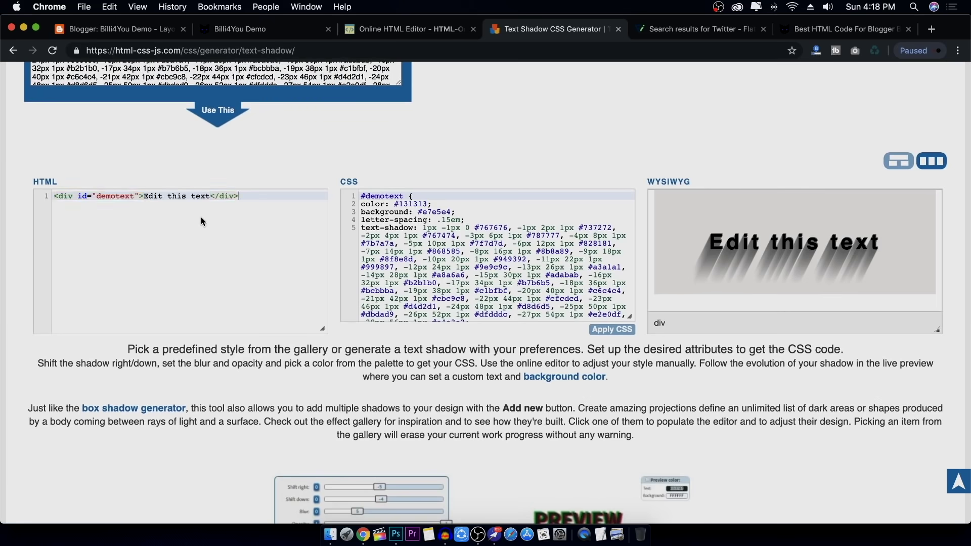
{"action": "key", "text": "super+a"}
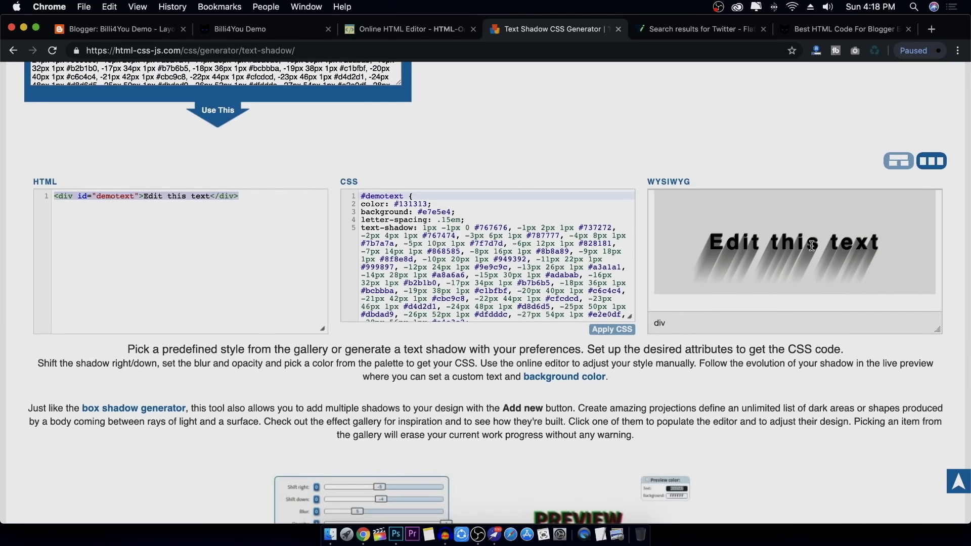
{"action": "left_click", "coordinate": [172, 228]}
{"action": "key", "text": "super+a"}
{"action": "double_click", "coordinate": [481, 251]}
{"action": "triple_click", "coordinate": [477, 235]}
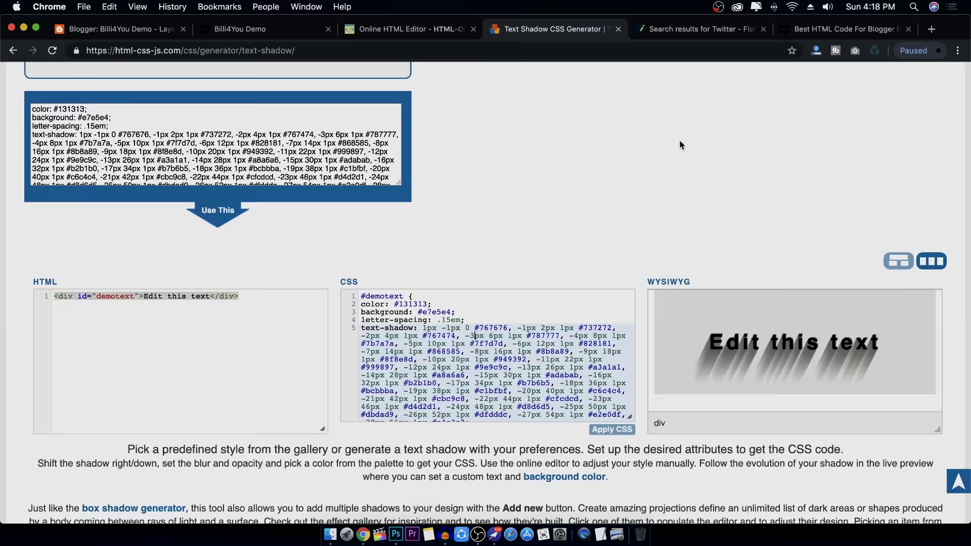
{"action": "scroll", "coordinate": [681, 125], "scroll_direction": "down", "scroll_amount": 10}
{"action": "scroll", "coordinate": [676, 157], "scroll_direction": "down", "scroll_amount": 10}
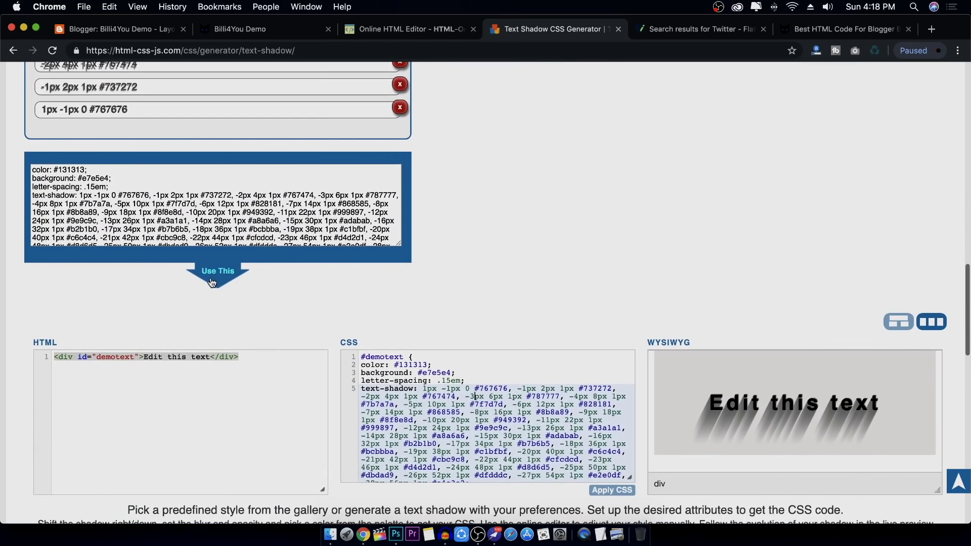
{"action": "left_click", "coordinate": [216, 278]}
{"action": "scroll", "coordinate": [217, 278], "scroll_direction": "down", "scroll_amount": 5}
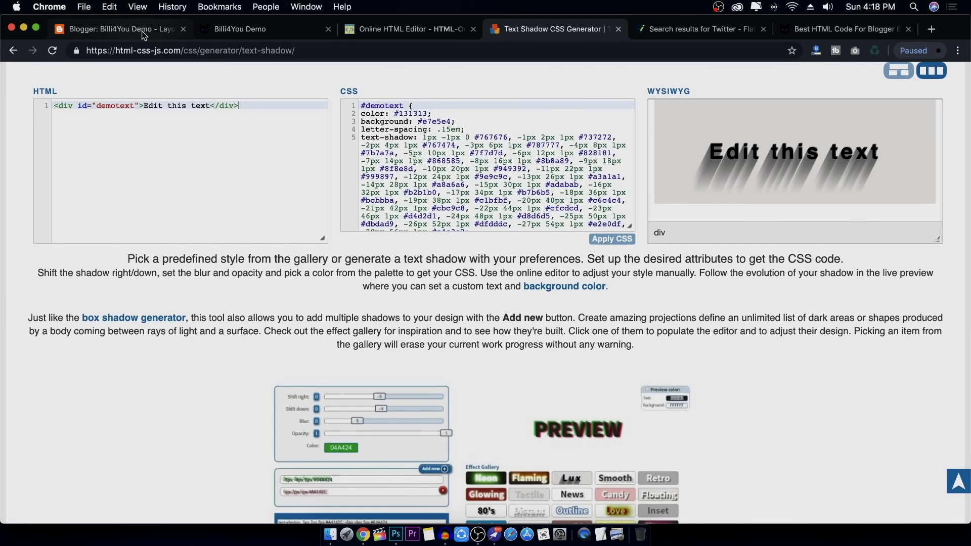
Copy the centred 'Dummy Text' h1 source from the online HTML editor
{"action": "left_click", "coordinate": [395, 29]}
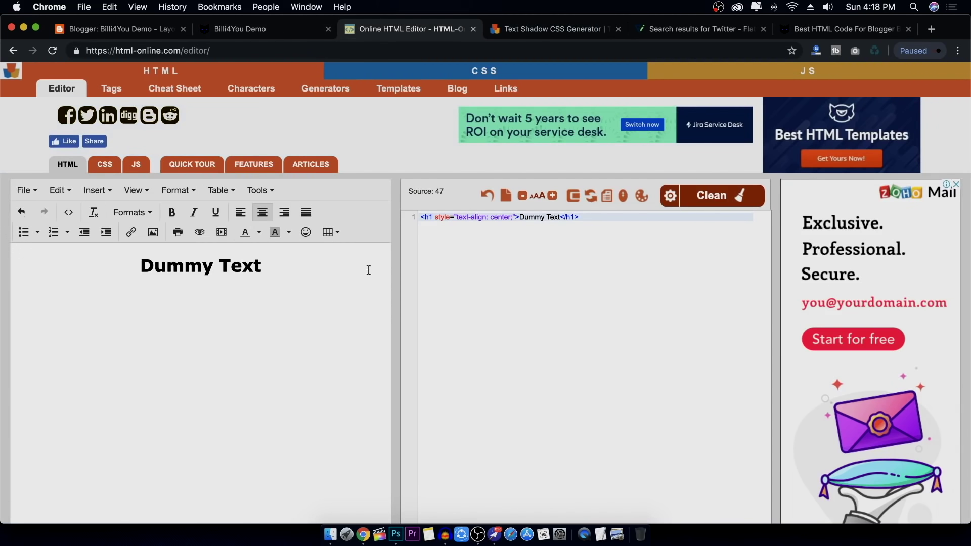
{"action": "key", "text": "super+a"}
{"action": "right_click", "coordinate": [538, 218]}
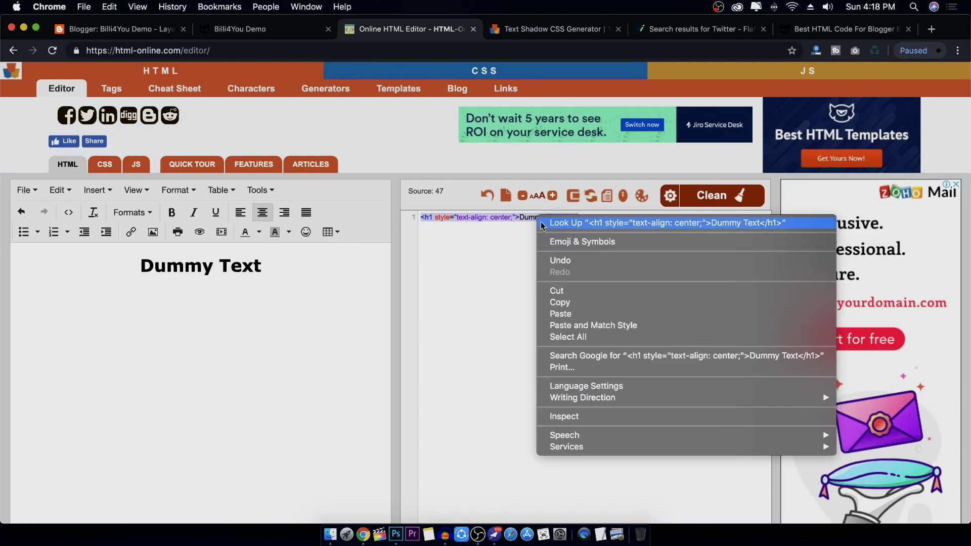
{"action": "left_click", "coordinate": [560, 301]}
Paste the 'Dummy Text' heading over the generator's demo HTML line
{"action": "left_click", "coordinate": [544, 31]}
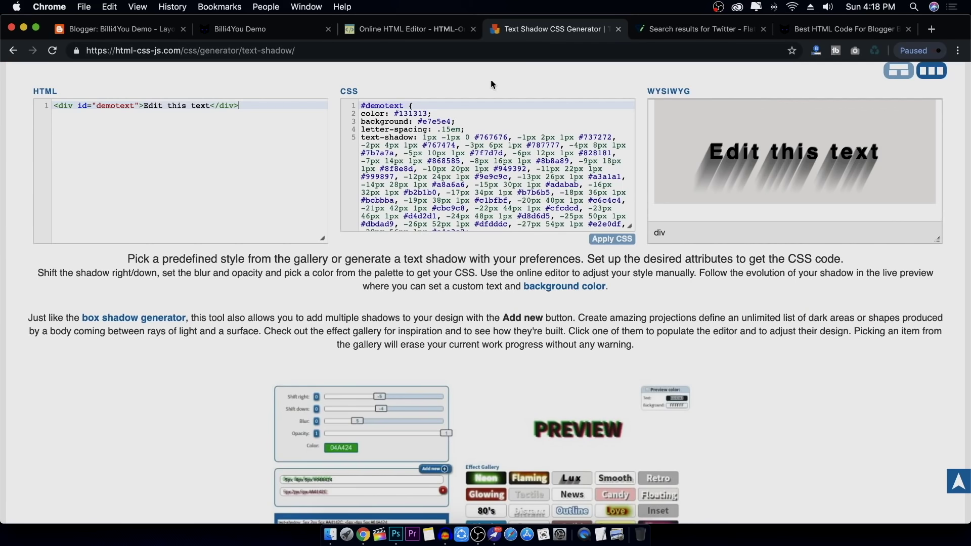
{"action": "scroll", "coordinate": [237, 196], "scroll_direction": "up", "scroll_amount": 2}
{"action": "left_click", "coordinate": [255, 203]}
{"action": "key", "text": "super+a"}
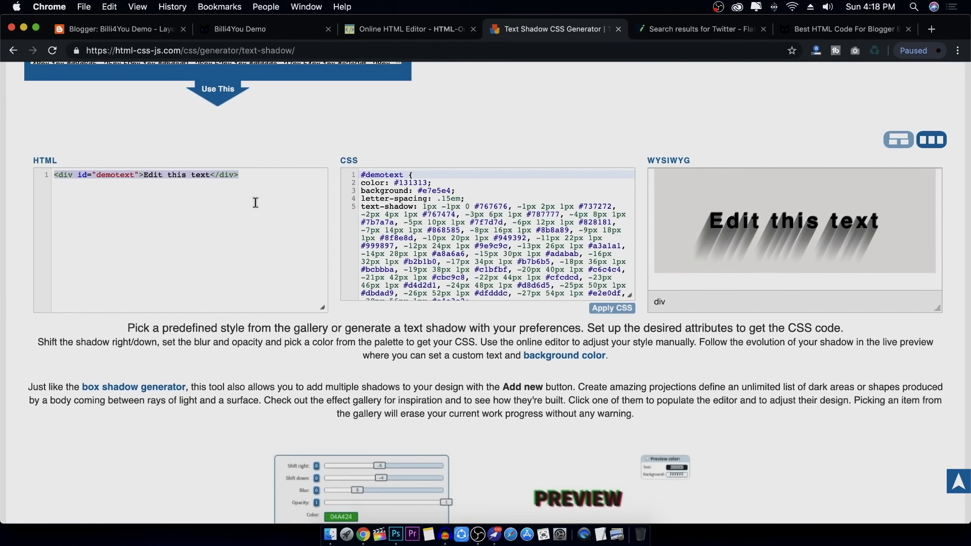
{"action": "key", "text": "super+v"}
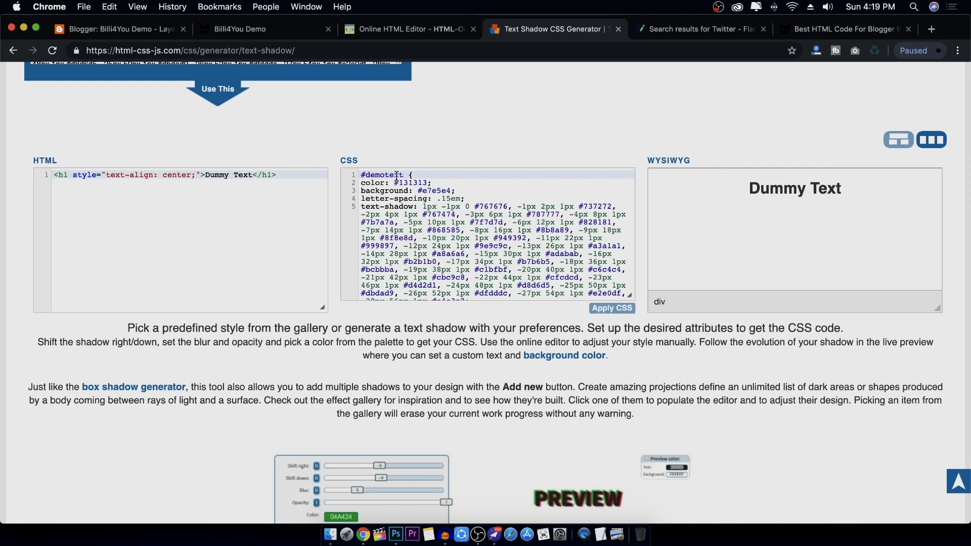
{"action": "scroll", "coordinate": [453, 221], "scroll_direction": "up", "scroll_amount": 3}
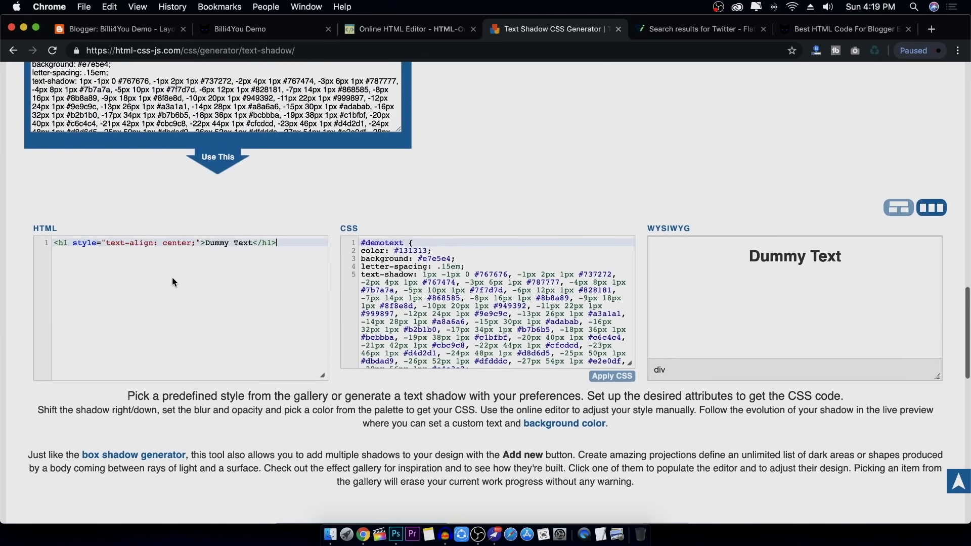
Add the attribute id="demotext" to the Dummy Text h1 tag
{"action": "left_click", "coordinate": [73, 244]}
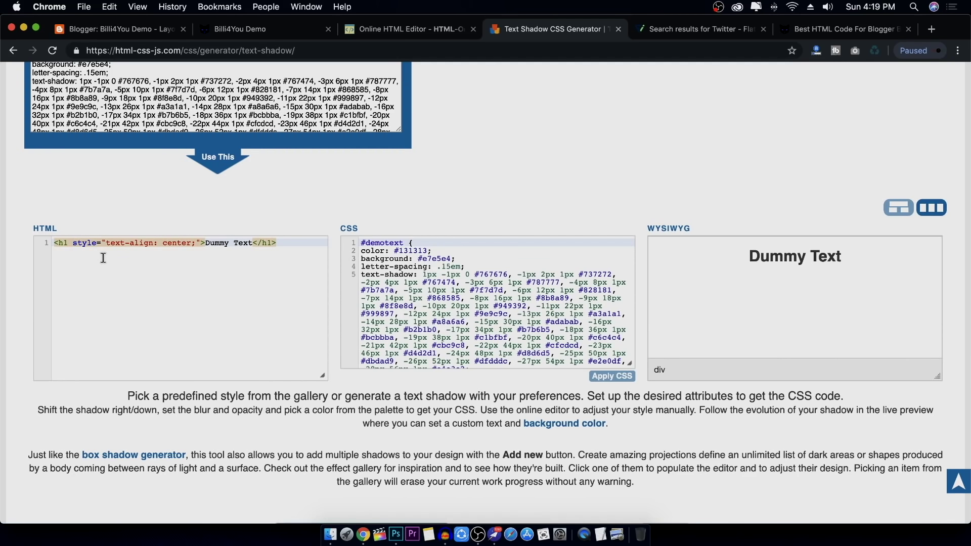
{"action": "type", "text": "id"}
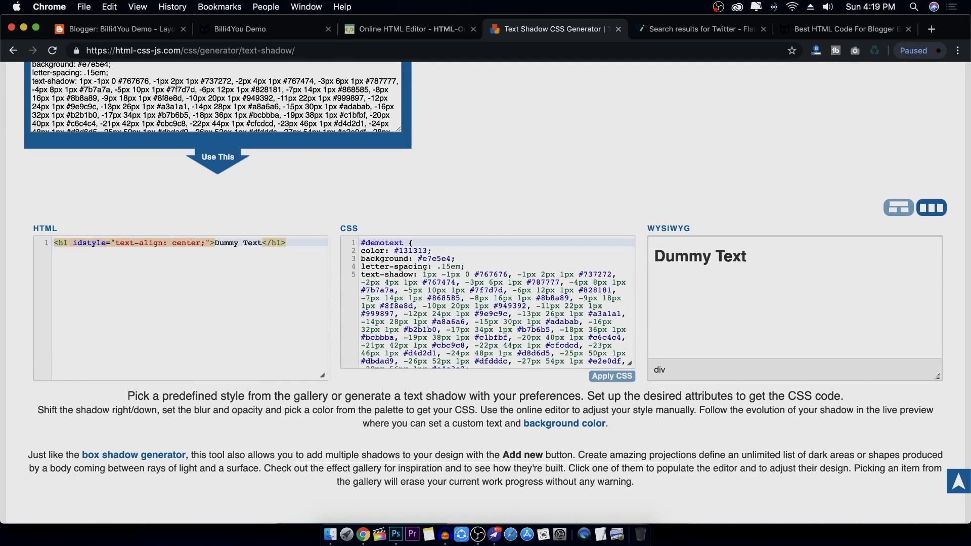
{"action": "type", "text": "="}
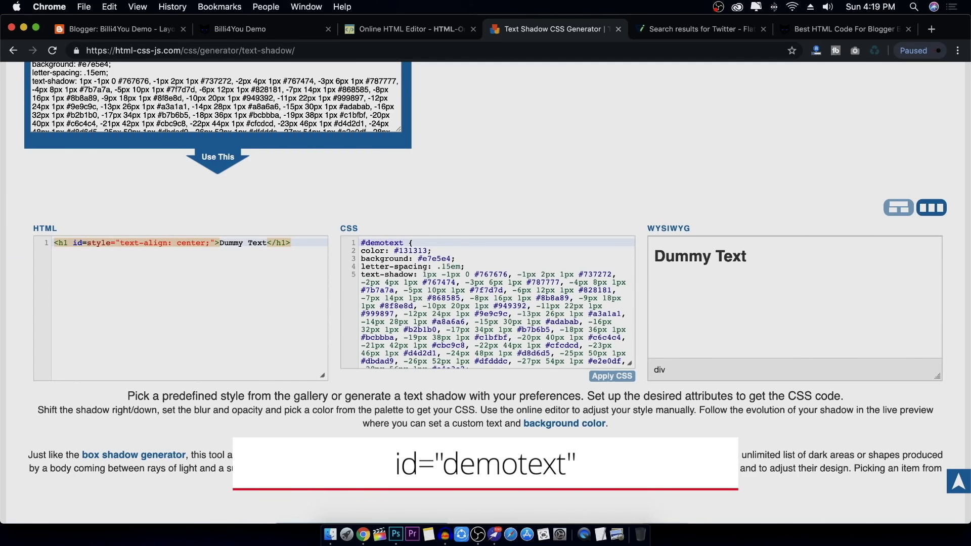
{"action": "type", "text": "\""}
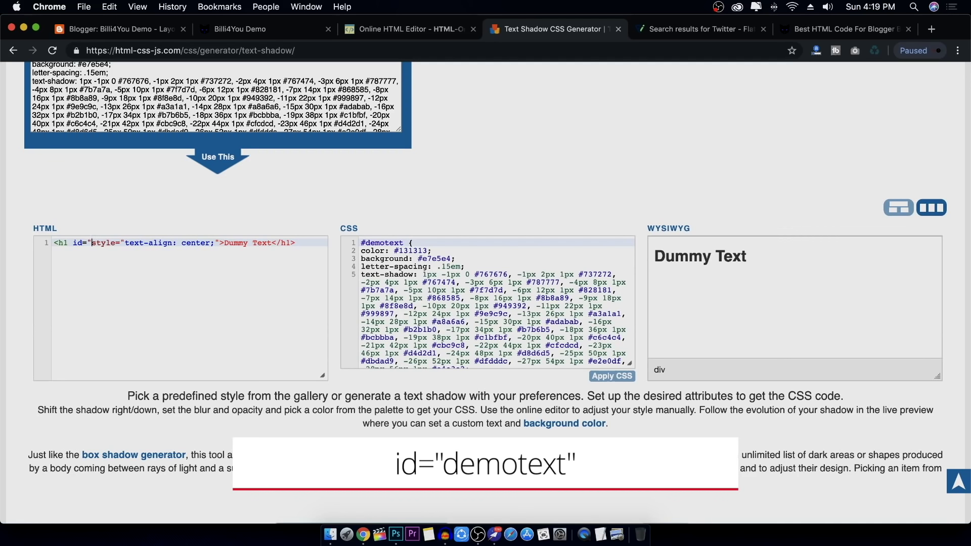
{"action": "type", "text": "demotext"}
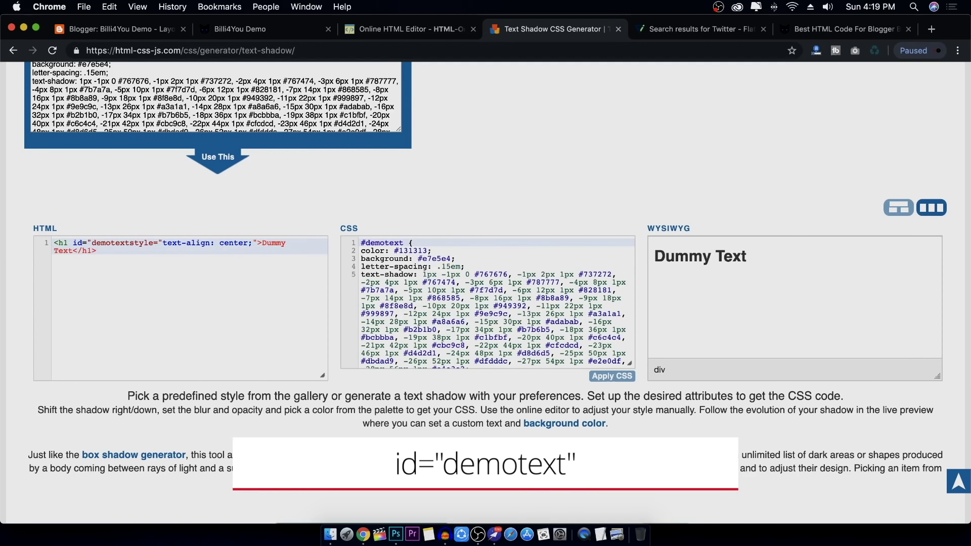
{"action": "type", "text": "\""}
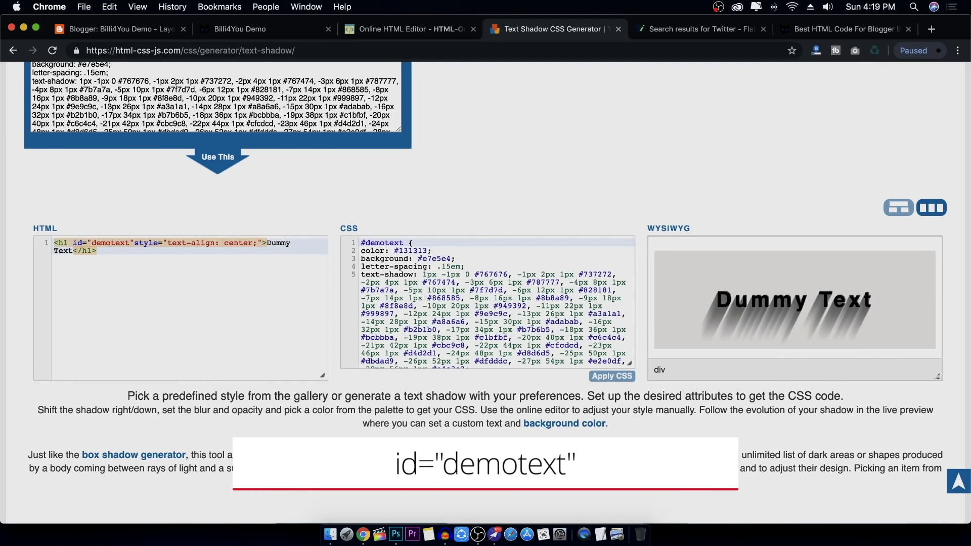
{"action": "left_click", "coordinate": [151, 276]}
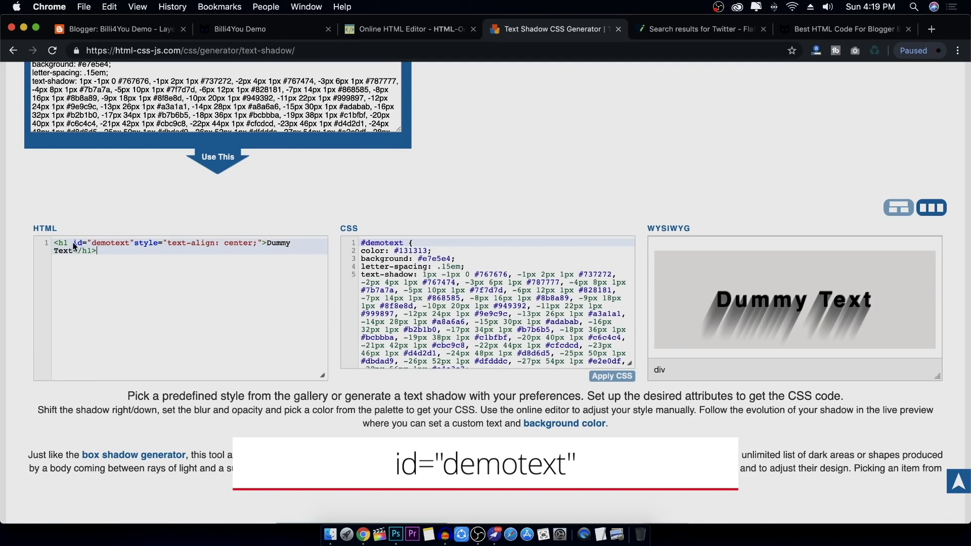
{"action": "double_click", "coordinate": [109, 243]}
{"action": "left_click", "coordinate": [107, 255]}
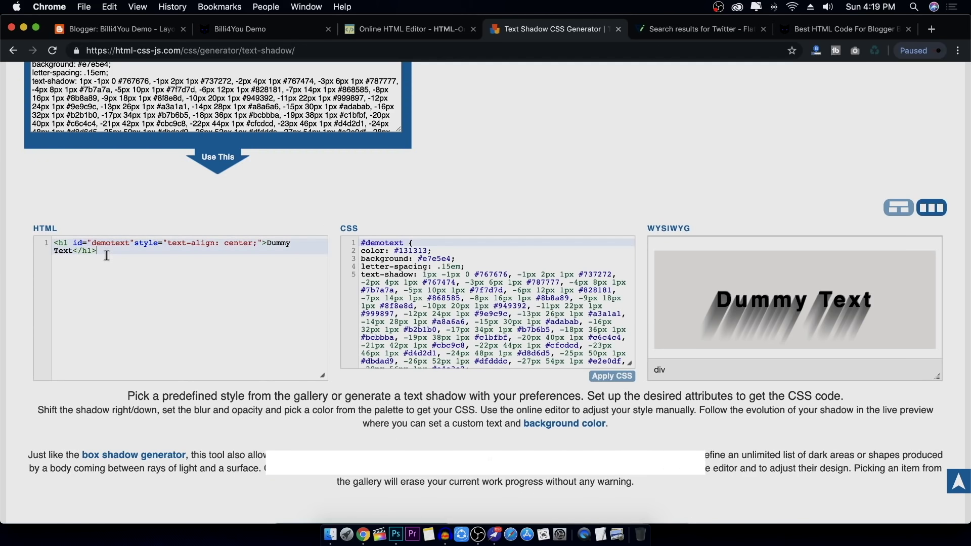
{"action": "left_click_drag", "start_coordinate": [74, 243], "coordinate": [134, 244]}
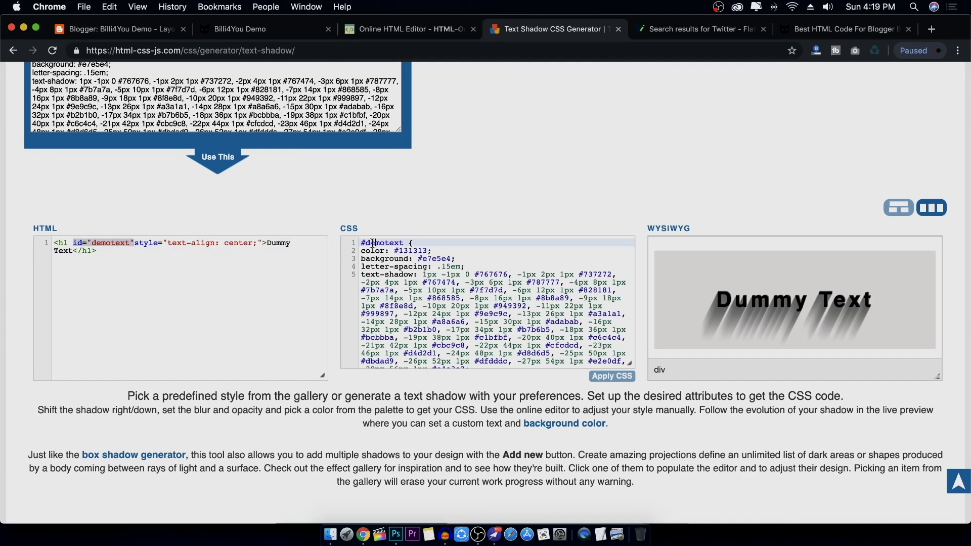
Rename the h1 id to Text and change the CSS selector from #demotext to #Text
{"action": "mouse_move", "coordinate": [361, 243]}
{"action": "left_mouse_down"}
{"action": "mouse_move", "coordinate": [395, 243]}
{"action": "mouse_move", "coordinate": [350, 247]}
{"action": "left_mouse_up"}
{"action": "scroll", "coordinate": [438, 299], "scroll_direction": "down", "scroll_amount": 2}
{"action": "scroll", "coordinate": [438, 300], "scroll_direction": "up", "scroll_amount": 2}
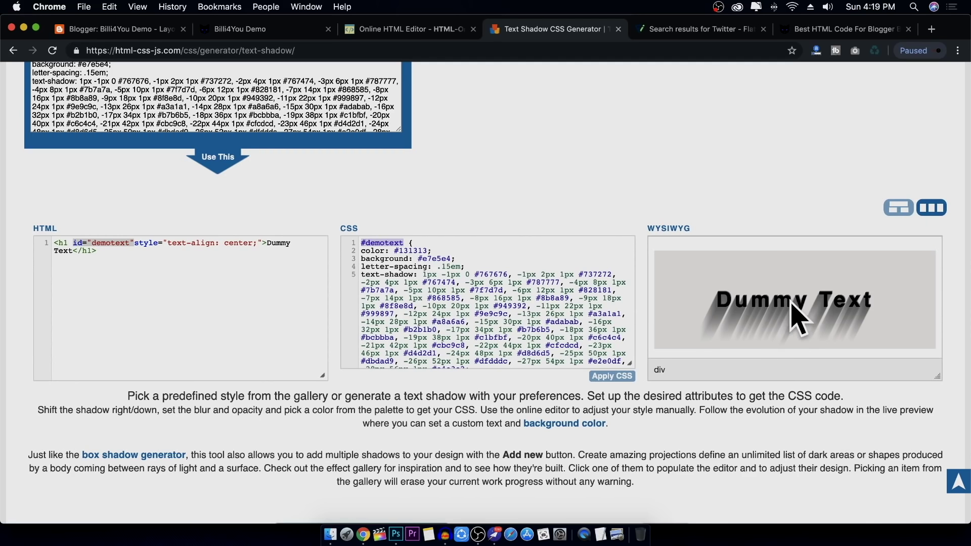
{"action": "left_click", "coordinate": [187, 302]}
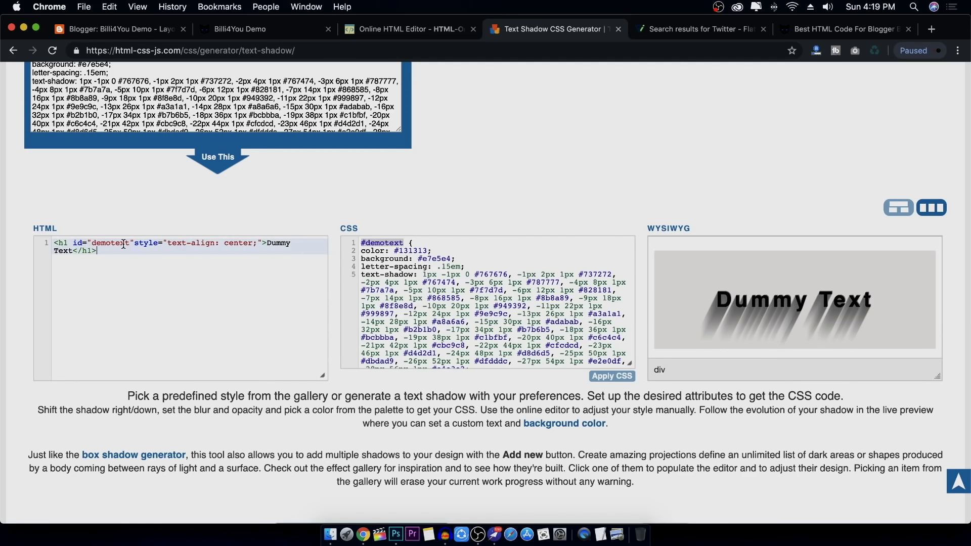
{"action": "left_click_drag", "start_coordinate": [128, 246], "coordinate": [94, 243]}
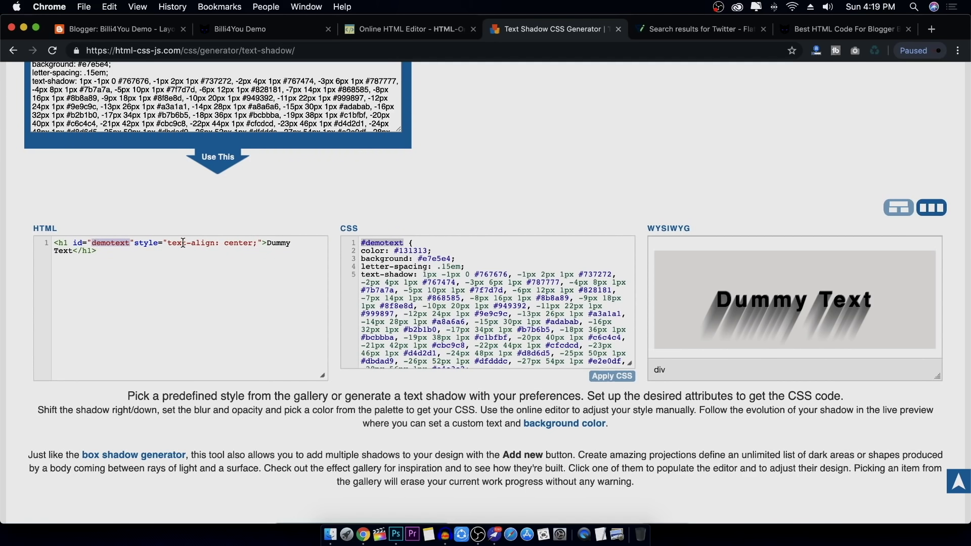
{"action": "type", "text": "Text"}
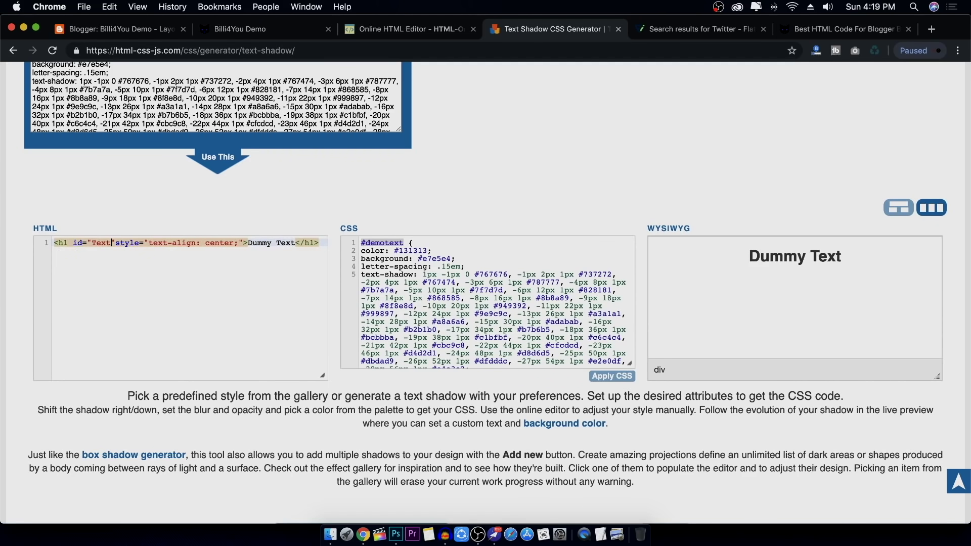
{"action": "left_click_drag", "start_coordinate": [406, 243], "coordinate": [366, 245]}
{"action": "type", "text": "Te"}
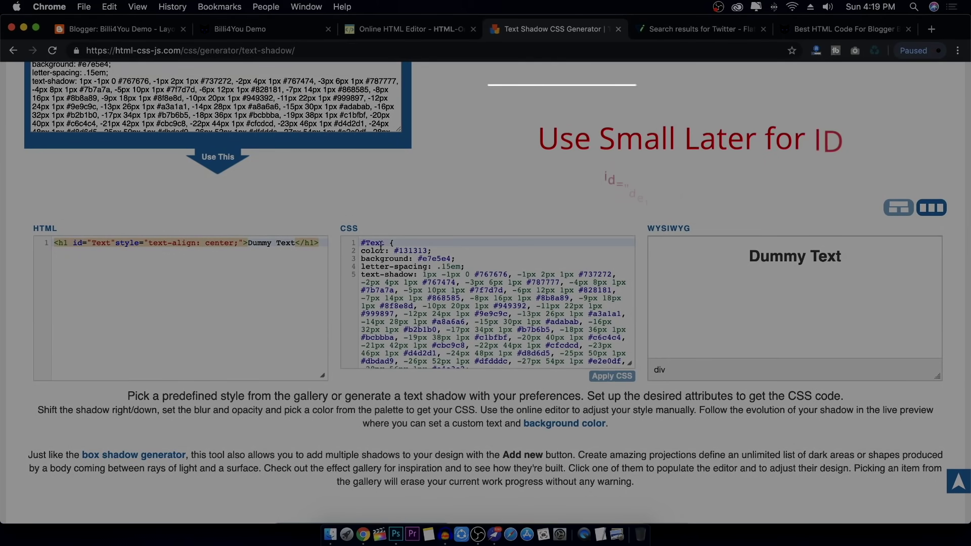
Apply the #Text CSS to the preview and copy the Dummy Text h1 markup
{"action": "left_click", "coordinate": [615, 379]}
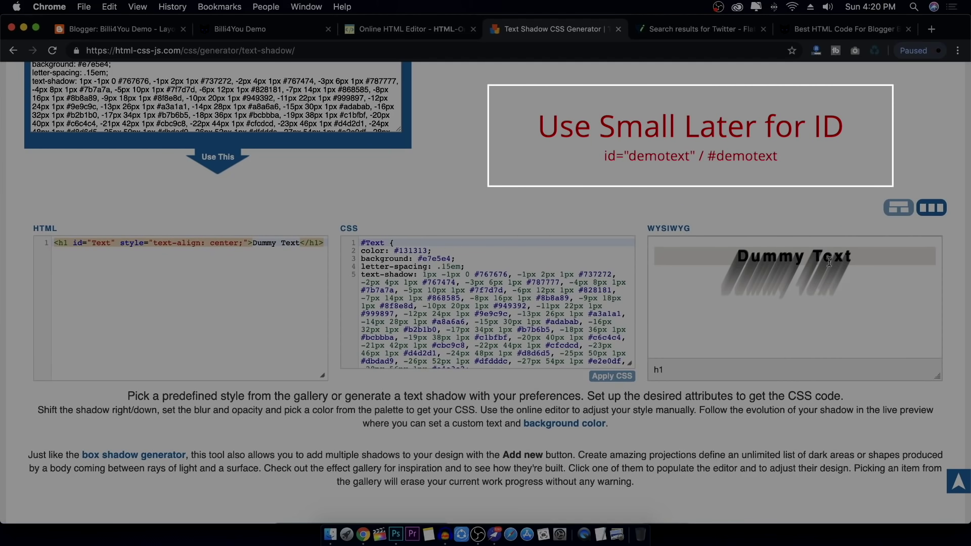
{"action": "left_click", "coordinate": [292, 289]}
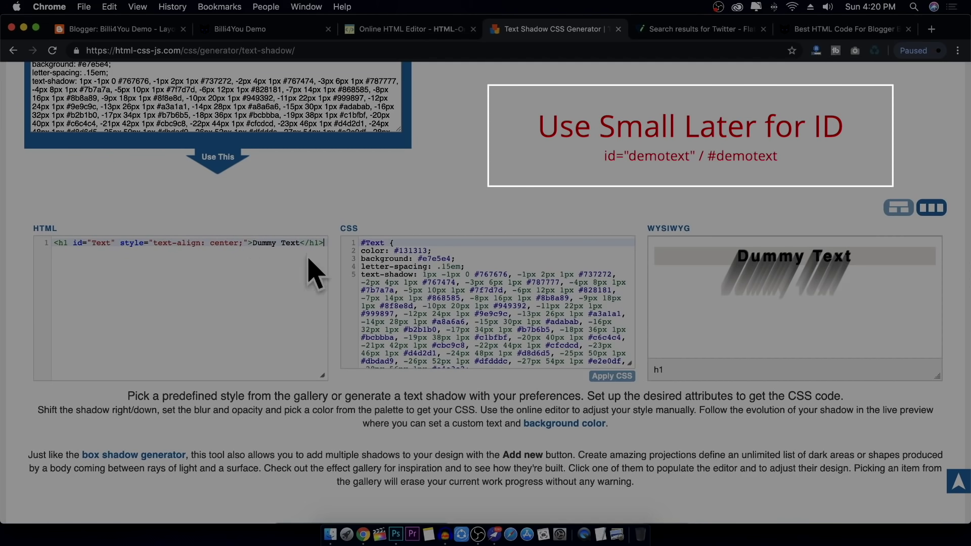
{"action": "key", "text": "ctrl+a"}
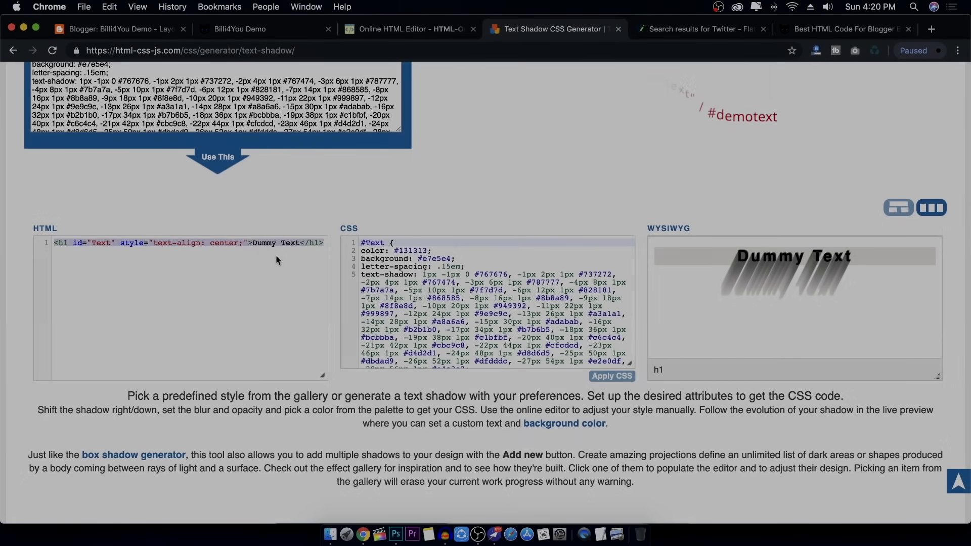
{"action": "triple_click", "coordinate": [467, 298]}
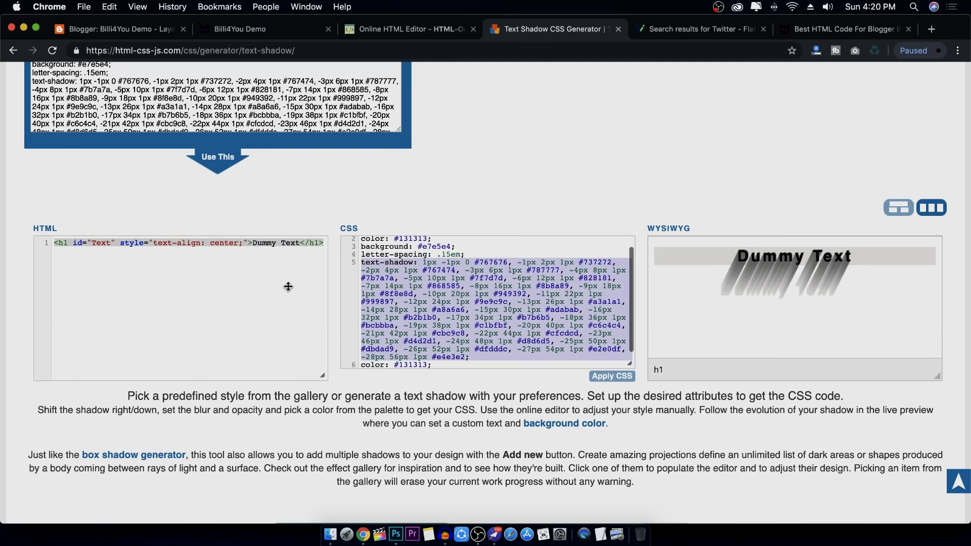
{"action": "left_click", "coordinate": [276, 285]}
{"action": "key", "text": "ctrl+a"}
{"action": "key", "text": "super+c"}
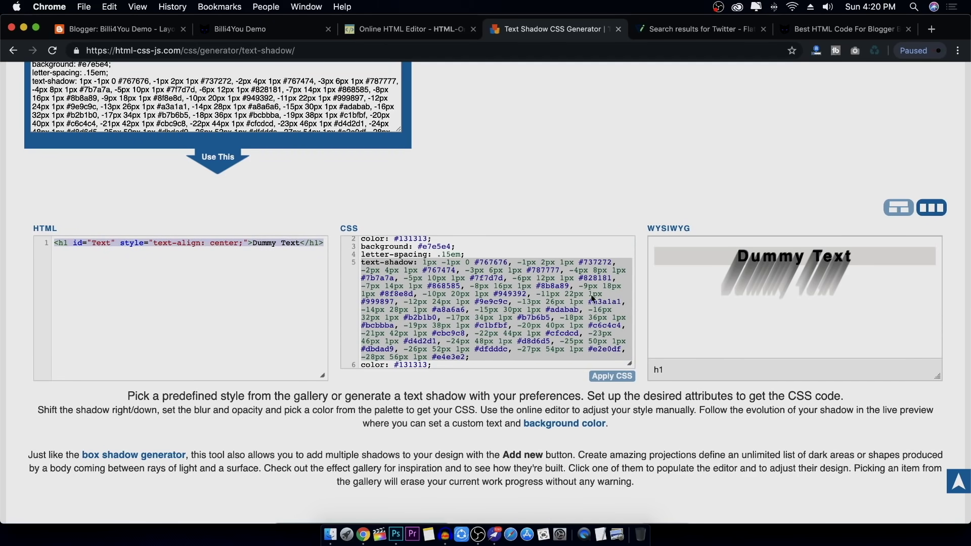
Review the #Text text-shadow CSS, then return to the online HTML editor
{"action": "scroll", "coordinate": [217, 274], "scroll_direction": "up", "scroll_amount": 10}
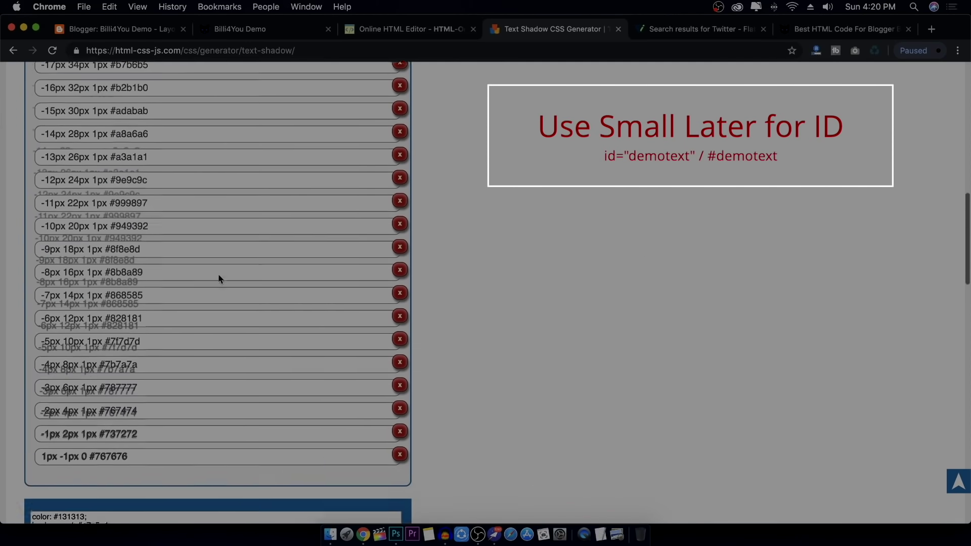
{"action": "scroll", "coordinate": [218, 279], "scroll_direction": "down", "scroll_amount": 10}
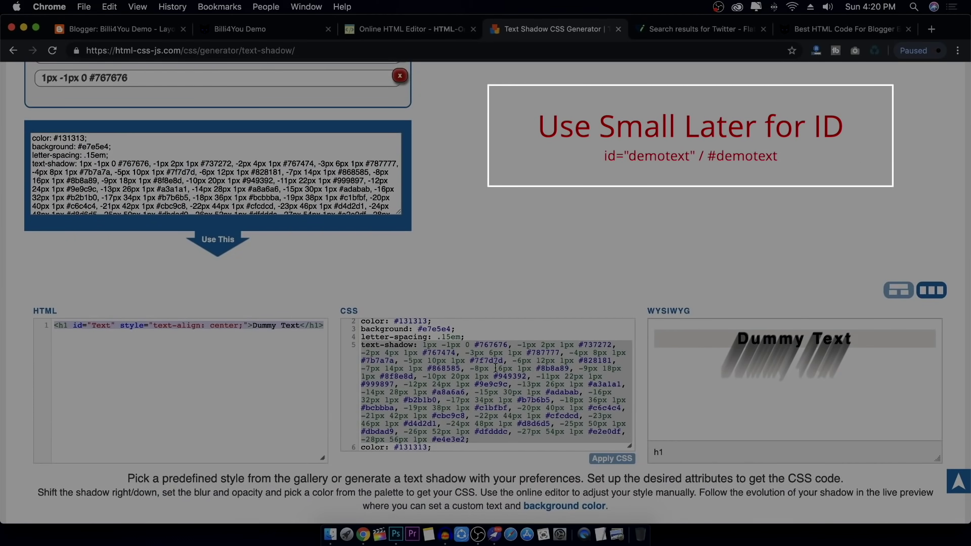
{"action": "scroll", "coordinate": [496, 369], "scroll_direction": "up", "scroll_amount": 1}
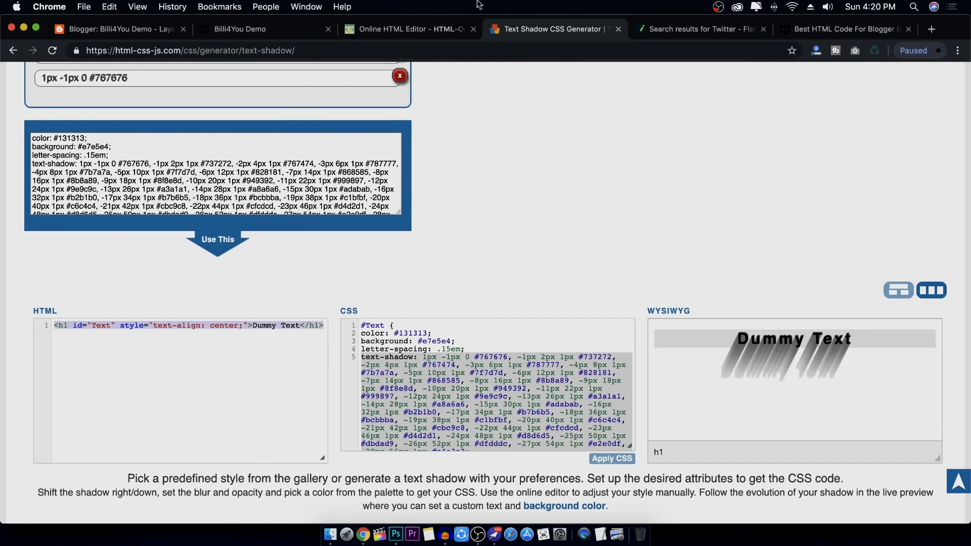
{"action": "left_click", "coordinate": [430, 31]}
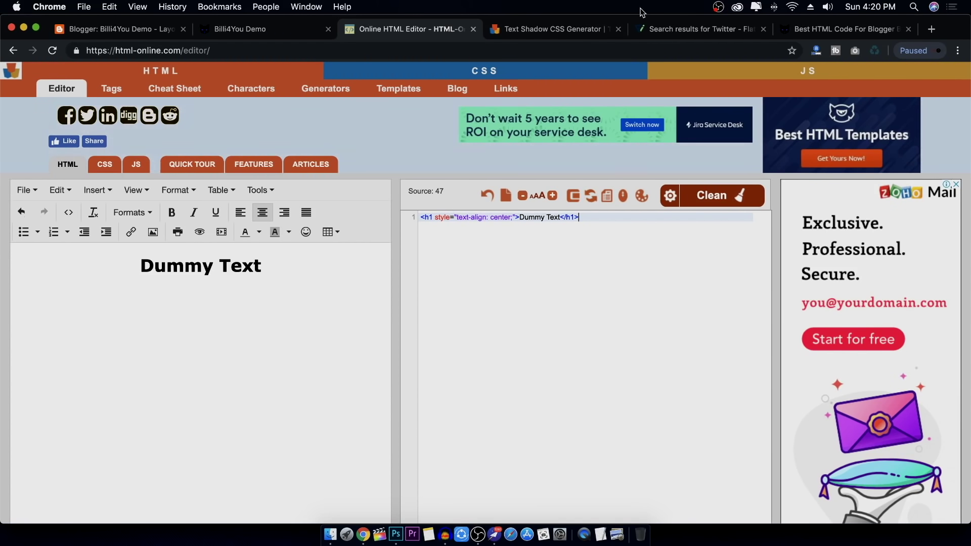
Add an HTML/JavaScript gadget to Sidebar (Bottom) and paste the id="Text" Dummy Text heading into its content
{"action": "left_click", "coordinate": [101, 32]}
{"action": "scroll", "coordinate": [304, 227], "scroll_direction": "up", "scroll_amount": 3}
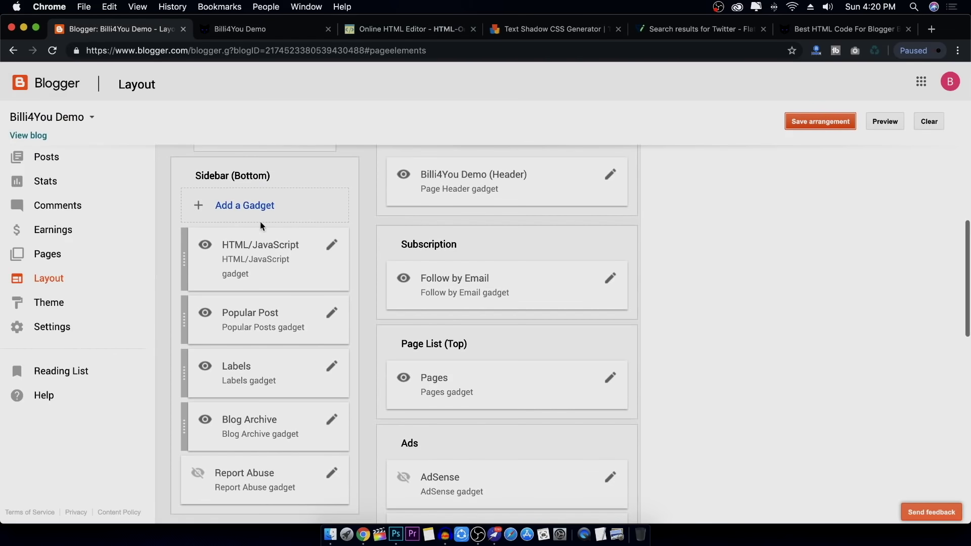
{"action": "left_click", "coordinate": [252, 205]}
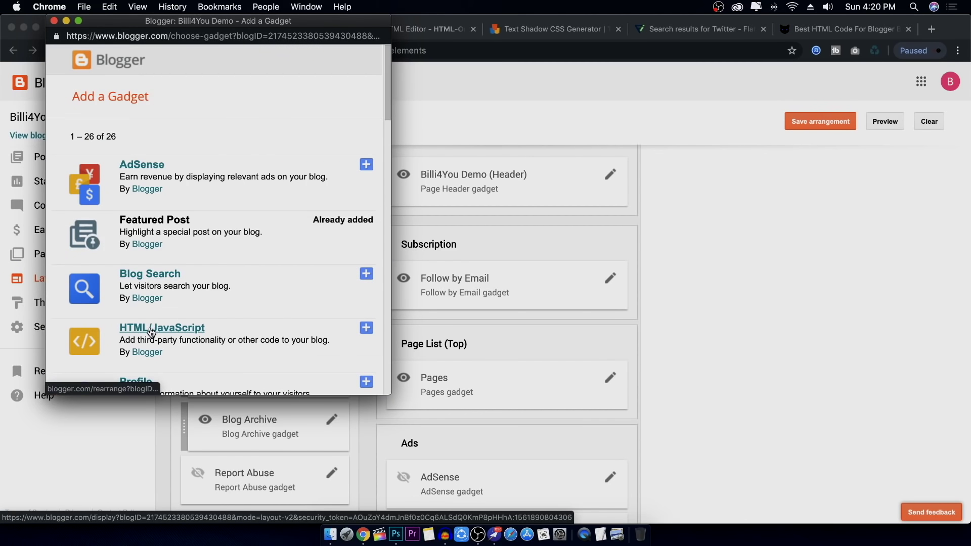
{"action": "left_click", "coordinate": [151, 331]}
{"action": "left_click", "coordinate": [154, 279]}
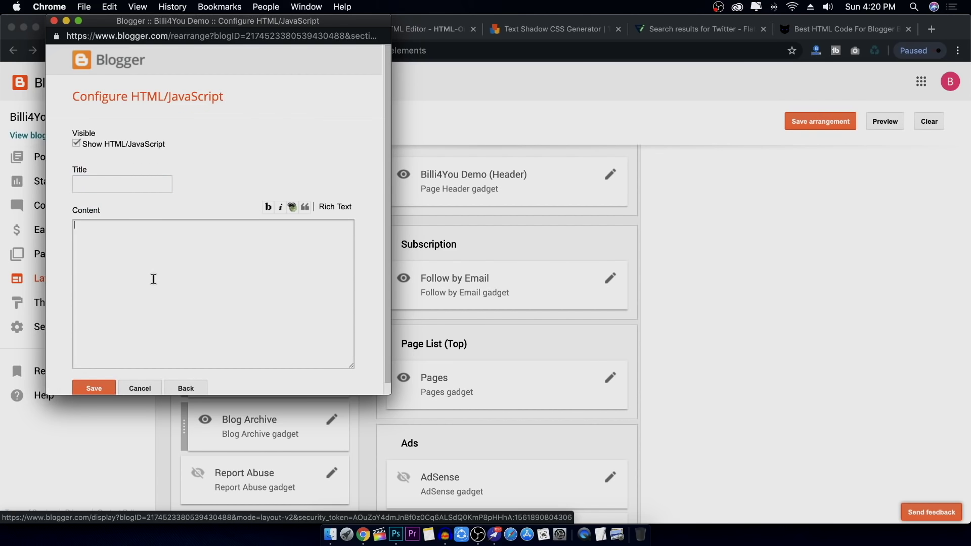
{"action": "key", "text": "super+v"}
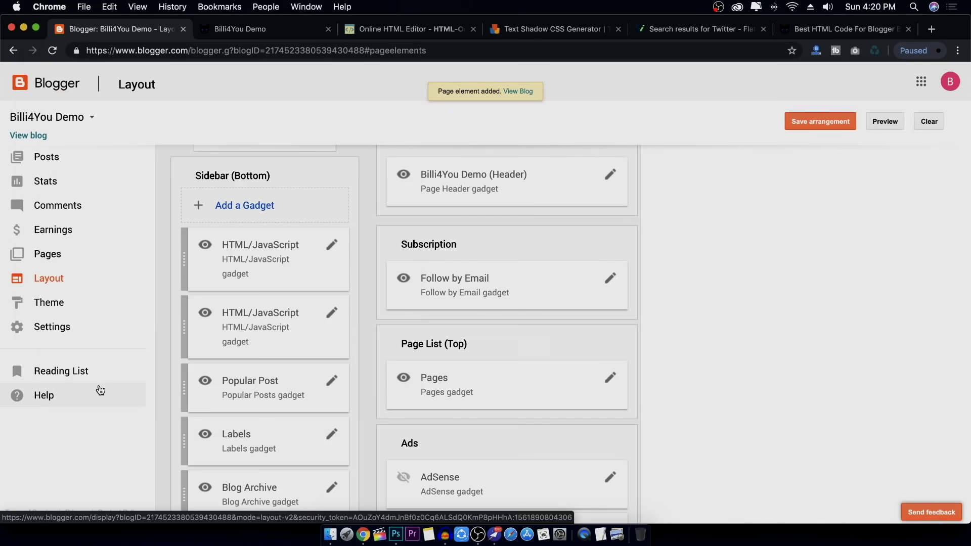
Save the sidebar arrangement and reload the live blog to see the Dummy Text heading
{"action": "left_click", "coordinate": [826, 127]}
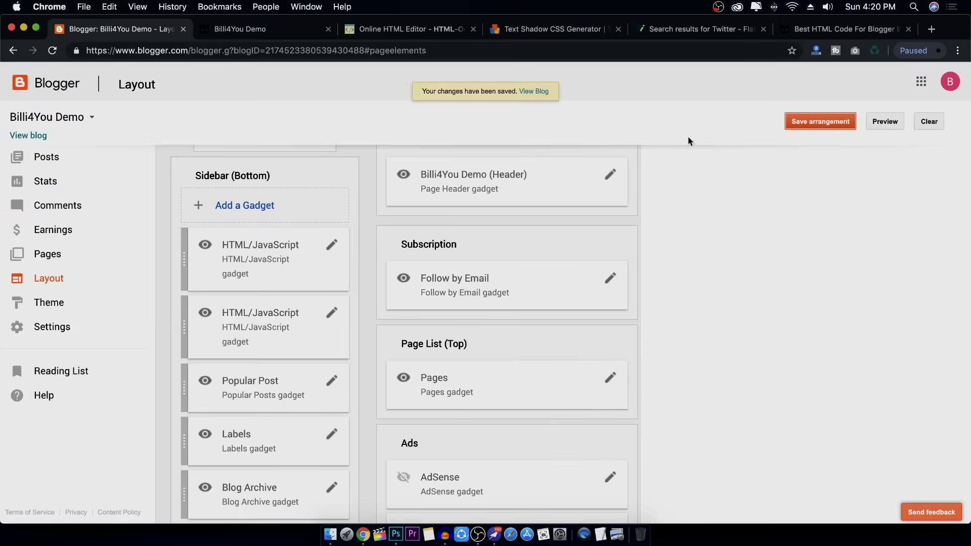
{"action": "left_click", "coordinate": [240, 29]}
{"action": "scroll", "coordinate": [248, 118], "scroll_direction": "up", "scroll_amount": 15}
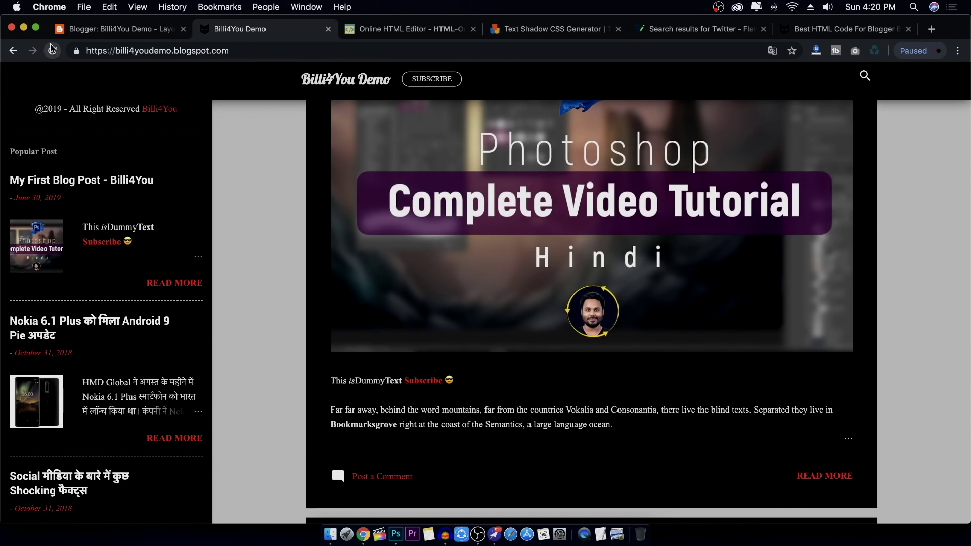
{"action": "left_click", "coordinate": [52, 51]}
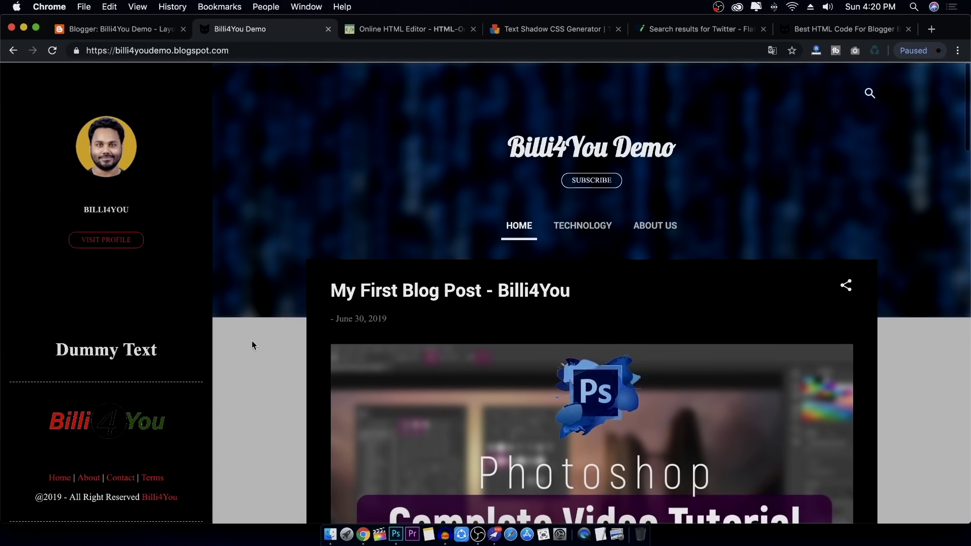
{"action": "mouse_move", "coordinate": [55, 349]}
{"action": "left_mouse_down"}
{"action": "mouse_move", "coordinate": [162, 353]}
{"action": "mouse_move", "coordinate": [40, 355]}
{"action": "left_mouse_up"}
{"action": "left_click", "coordinate": [167, 353]}
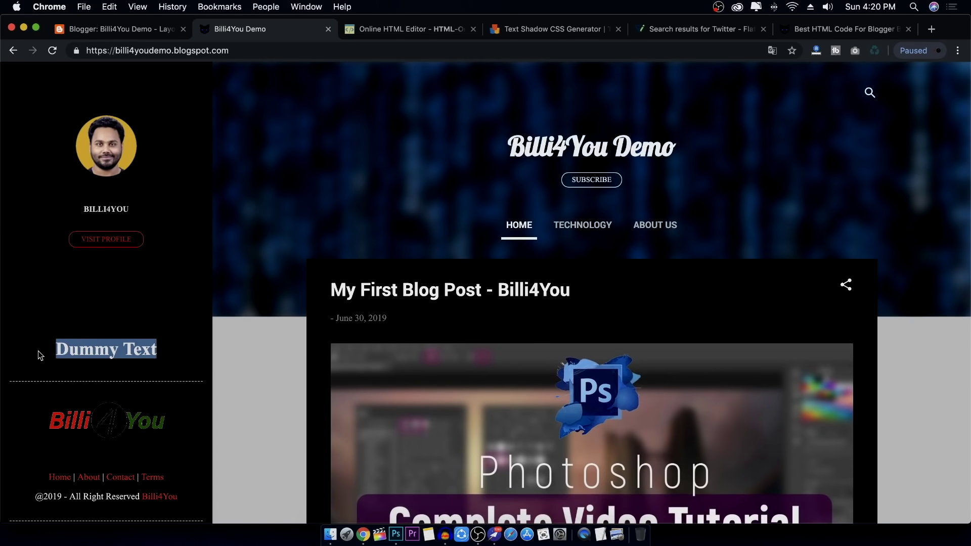
Return to Blogger's Layout page and go to the Theme settings
{"action": "left_click", "coordinate": [150, 31]}
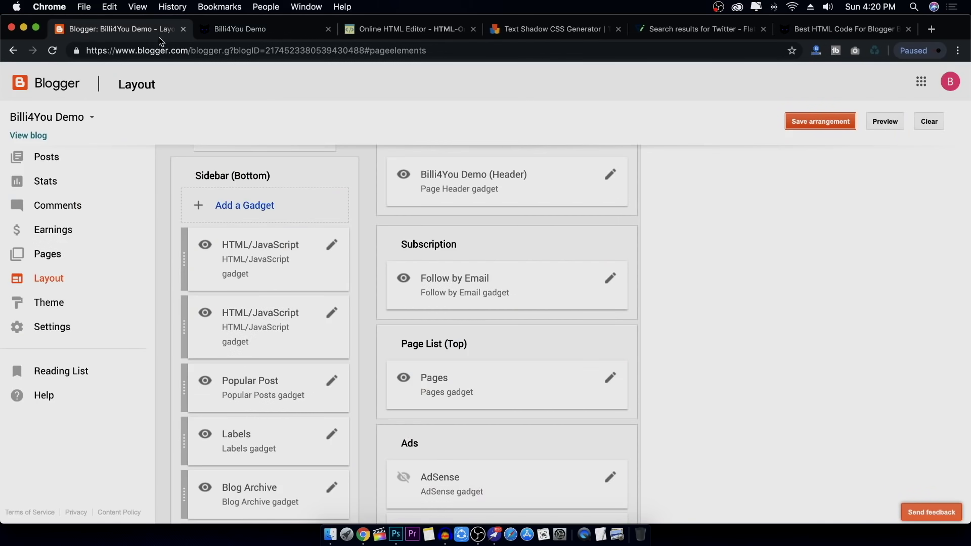
{"action": "left_click", "coordinate": [416, 31]}
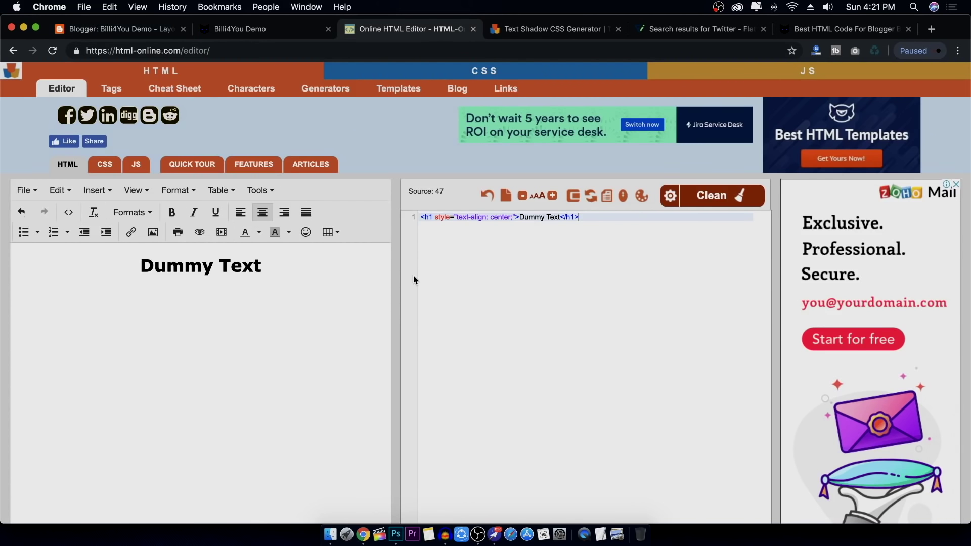
{"action": "left_click", "coordinate": [522, 35]}
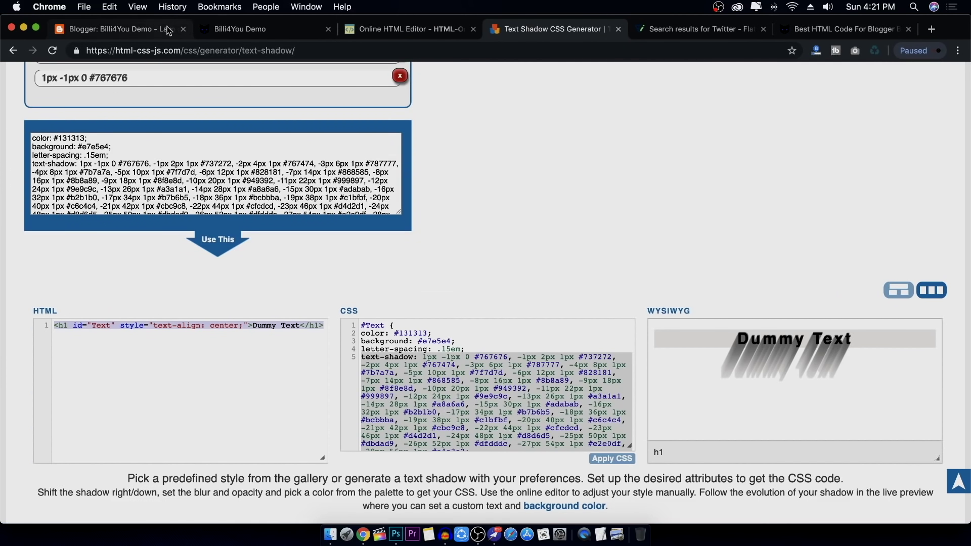
{"action": "left_click", "coordinate": [147, 28]}
{"action": "left_click", "coordinate": [62, 303]}
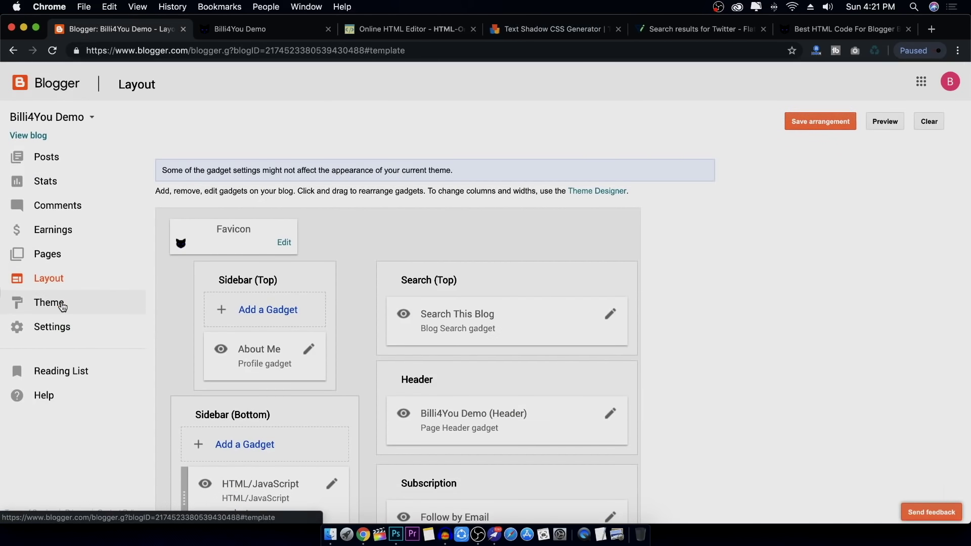
Open Theme Designer's Advanced > Add CSS box for custom CSS
{"action": "left_click", "coordinate": [248, 395]}
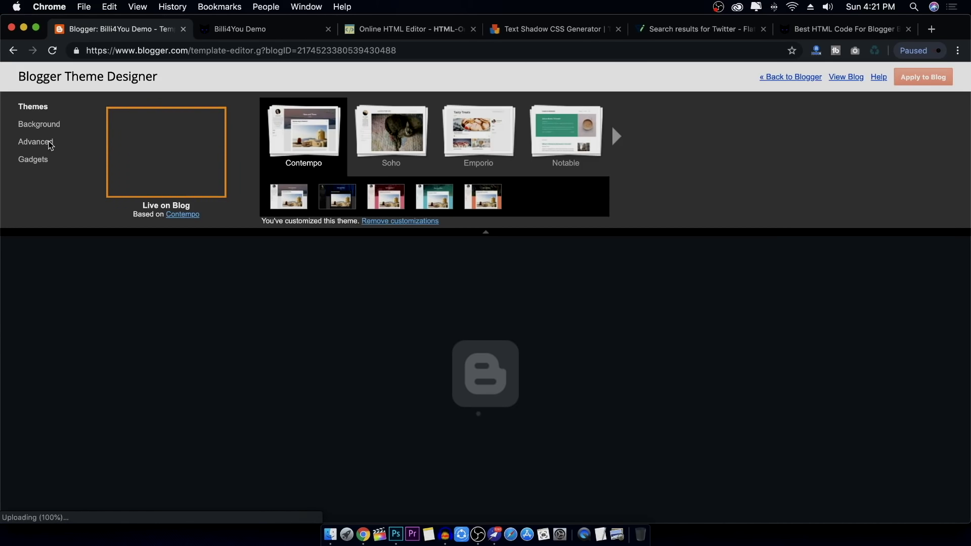
{"action": "left_click", "coordinate": [50, 143]}
{"action": "scroll", "coordinate": [131, 202], "scroll_direction": "down", "scroll_amount": 5}
{"action": "left_click", "coordinate": [121, 220]}
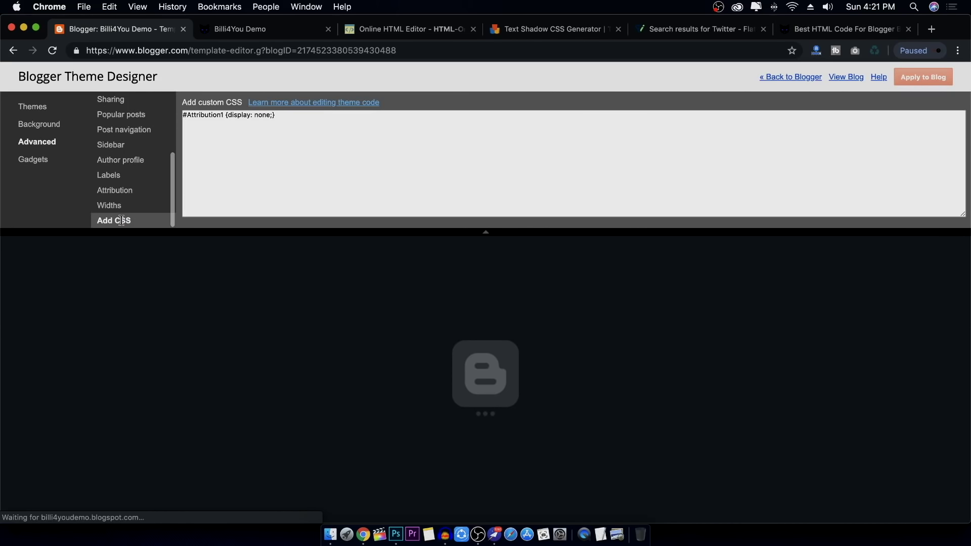
{"action": "left_click", "coordinate": [251, 160]}
Copy the generated #Text text-shadow CSS from the Text Shadow CSS Generator
{"action": "left_click", "coordinate": [418, 31]}
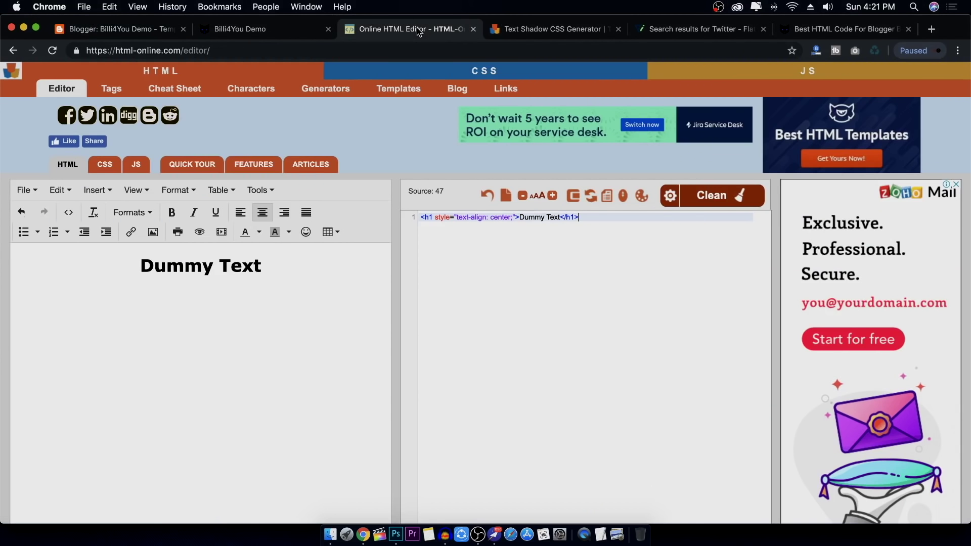
{"action": "left_click", "coordinate": [551, 29]}
{"action": "left_click", "coordinate": [373, 340]}
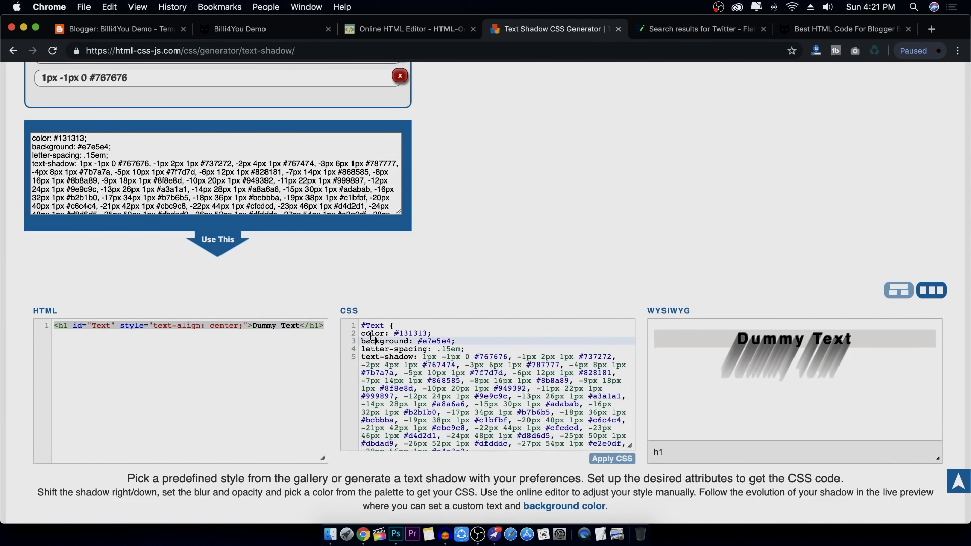
{"action": "left_click_drag", "start_coordinate": [362, 324], "coordinate": [487, 478]}
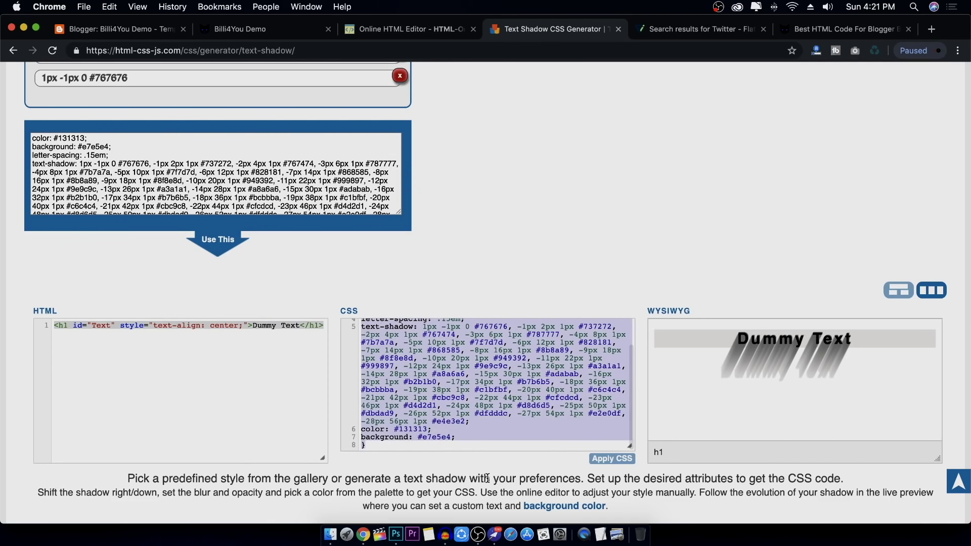
{"action": "right_click", "coordinate": [498, 365]}
{"action": "key", "text": "super+c"}
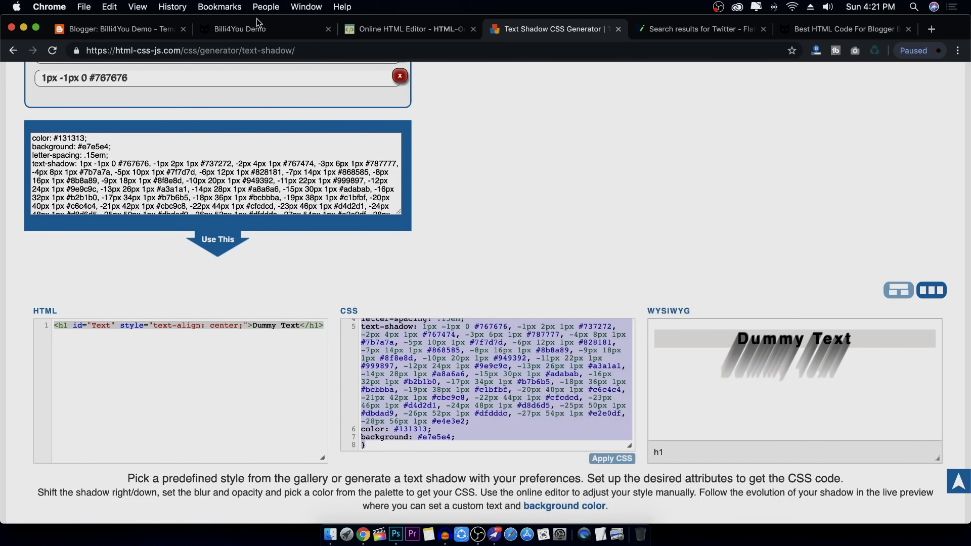
Paste the #Text CSS into custom CSS, apply it to the blog, and add a closing brace
{"action": "left_click", "coordinate": [137, 34]}
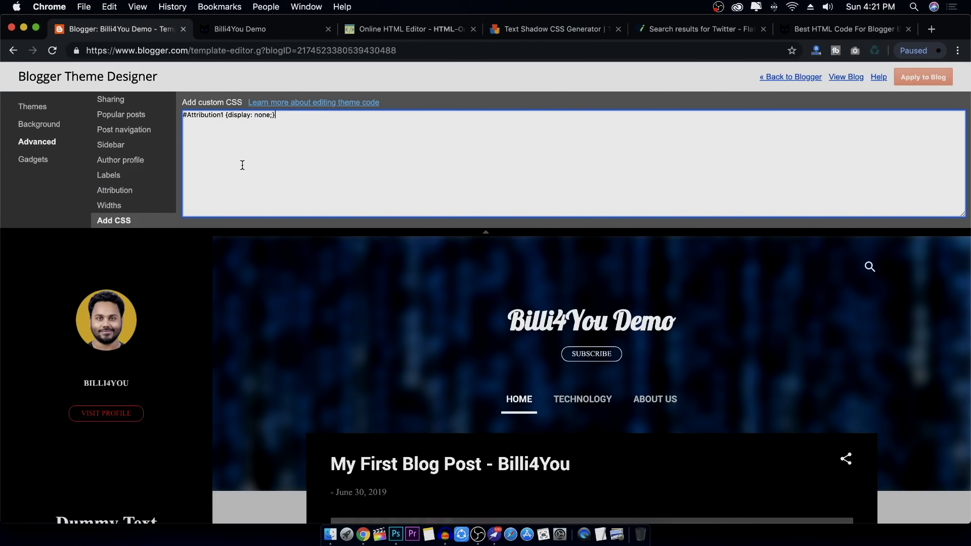
{"action": "key", "text": "super+v"}
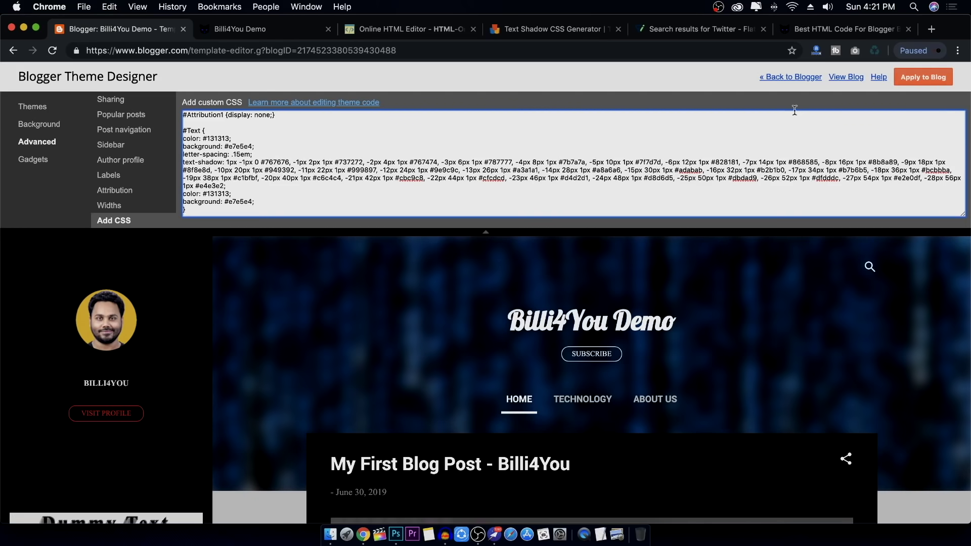
{"action": "left_click", "coordinate": [928, 77]}
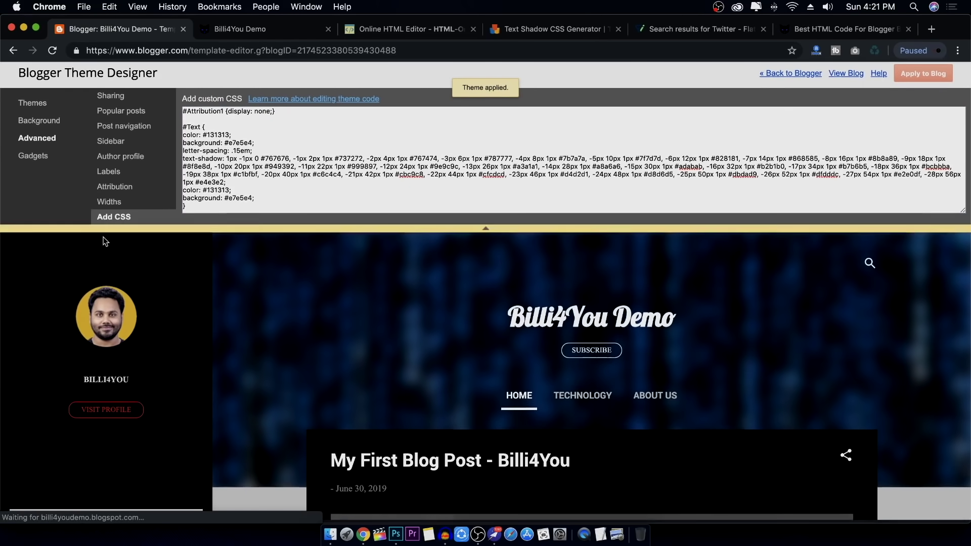
{"action": "left_click", "coordinate": [195, 207]}
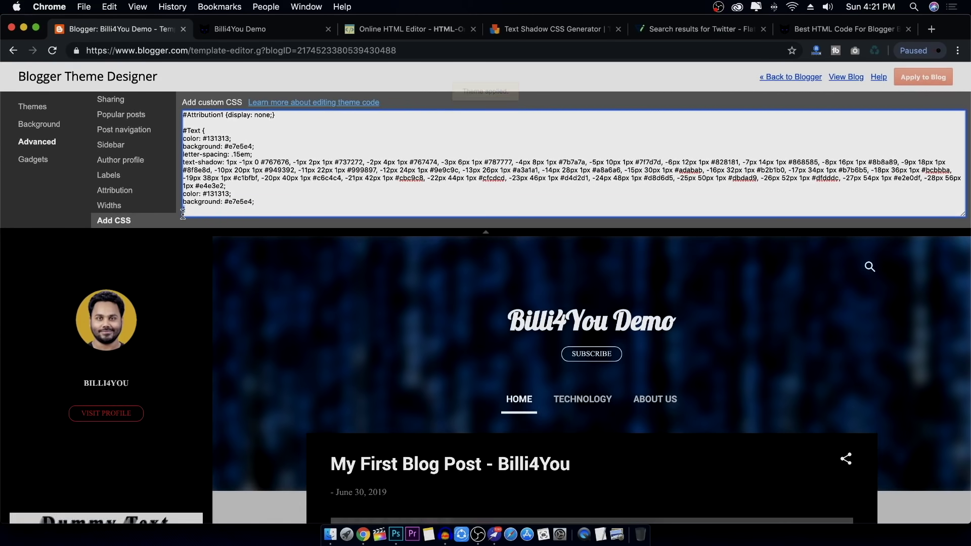
{"action": "type", "text": "}"}
{"action": "left_click", "coordinate": [250, 29]}
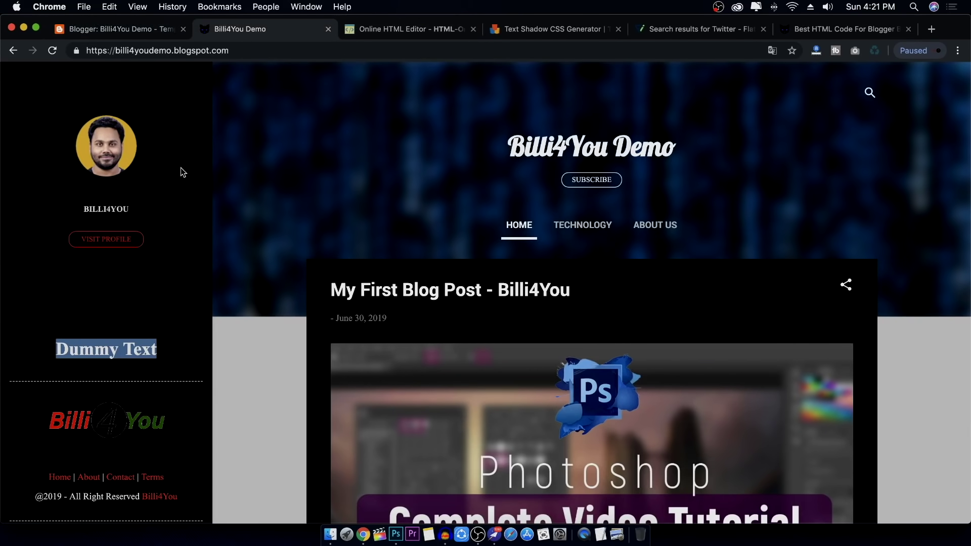
Reload the live blog to inspect the text-shadowed Dummy Text heading
{"action": "left_click", "coordinate": [132, 339]}
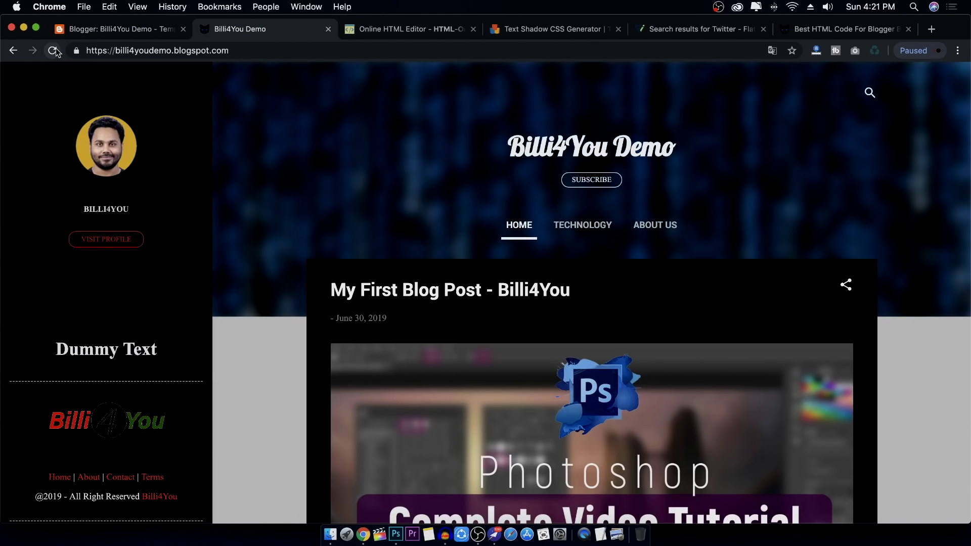
{"action": "left_click", "coordinate": [52, 50]}
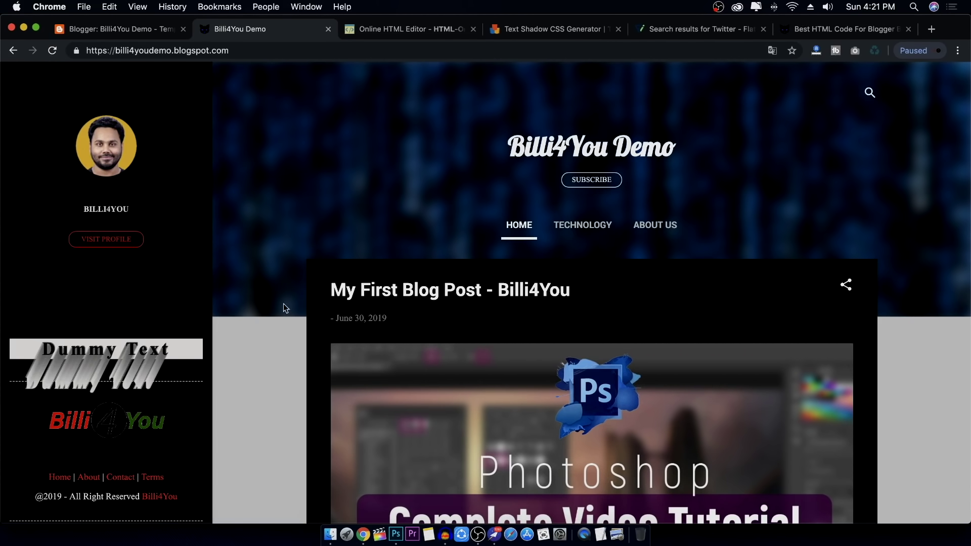
{"action": "scroll", "coordinate": [243, 306], "scroll_direction": "down", "scroll_amount": 3}
{"action": "left_click_drag", "start_coordinate": [56, 247], "coordinate": [199, 250]}
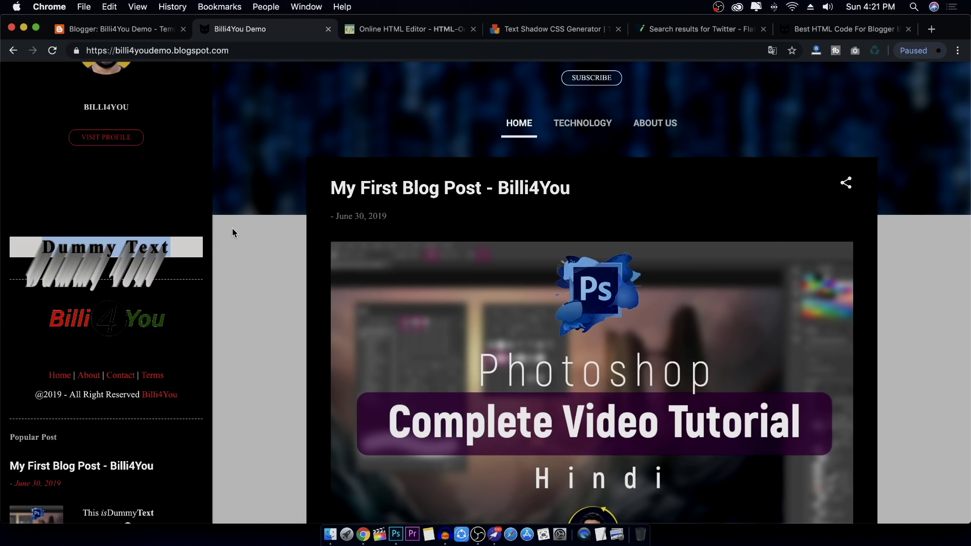
{"action": "scroll", "coordinate": [264, 217], "scroll_direction": "up", "scroll_amount": 3}
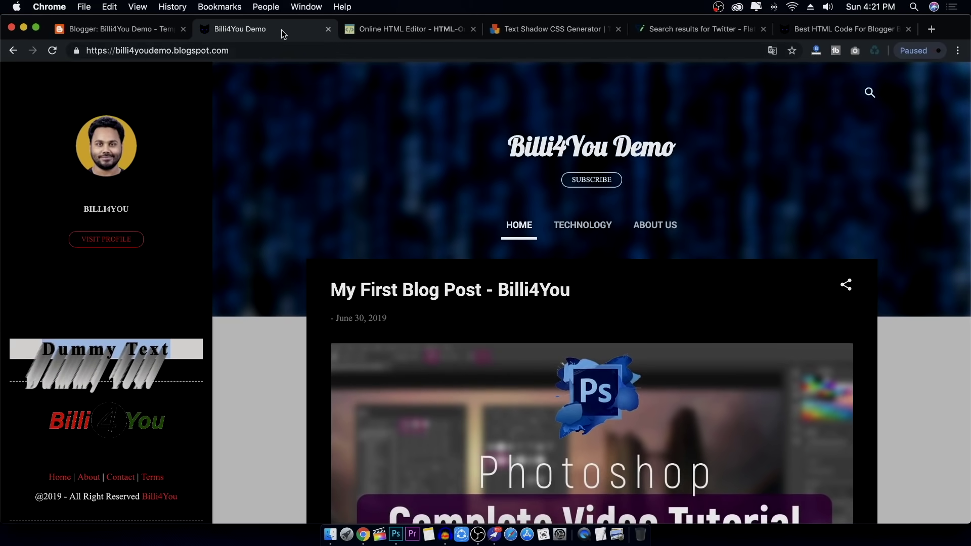
Delete the #Text text-shadow rule from the custom CSS, leaving only #Attribution1
{"action": "left_click", "coordinate": [122, 29]}
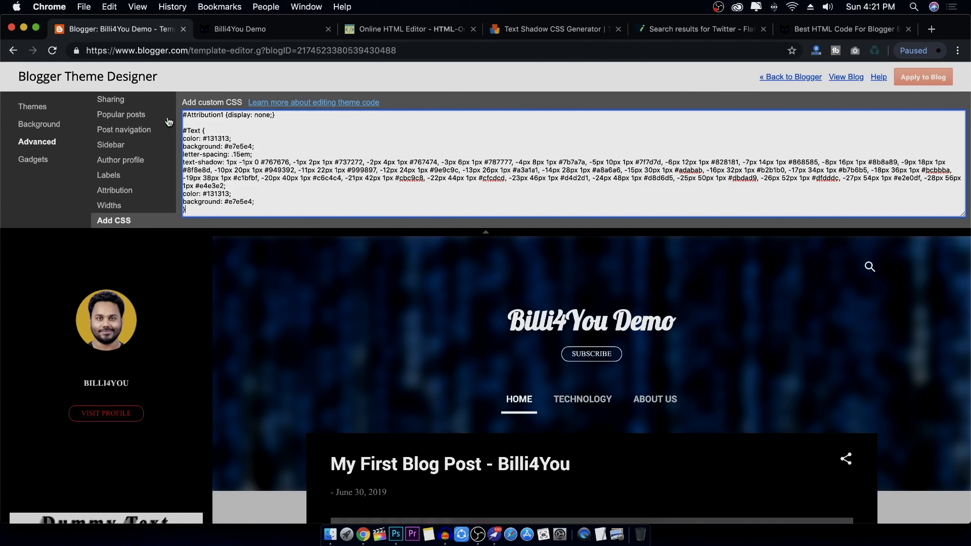
{"action": "left_click_drag", "start_coordinate": [184, 127], "coordinate": [255, 209]}
{"action": "key", "text": "BackSpace"}
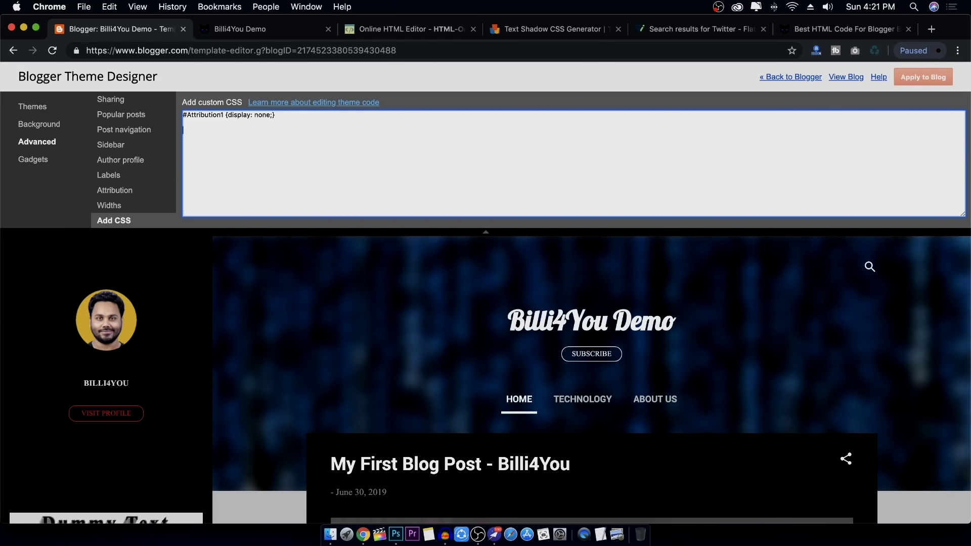
{"action": "left_click", "coordinate": [404, 29]}
{"action": "left_click", "coordinate": [549, 29]}
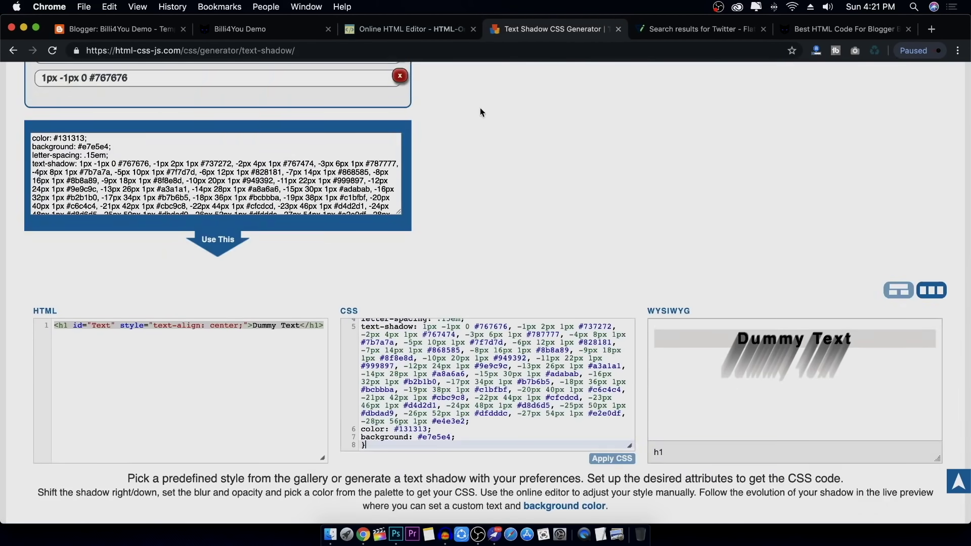
In the Box Shadow CSS Generator, set the shadow colour to red FF0000
{"action": "scroll", "coordinate": [489, 148], "scroll_direction": "up", "scroll_amount": 5}
{"action": "left_click", "coordinate": [236, 191]}
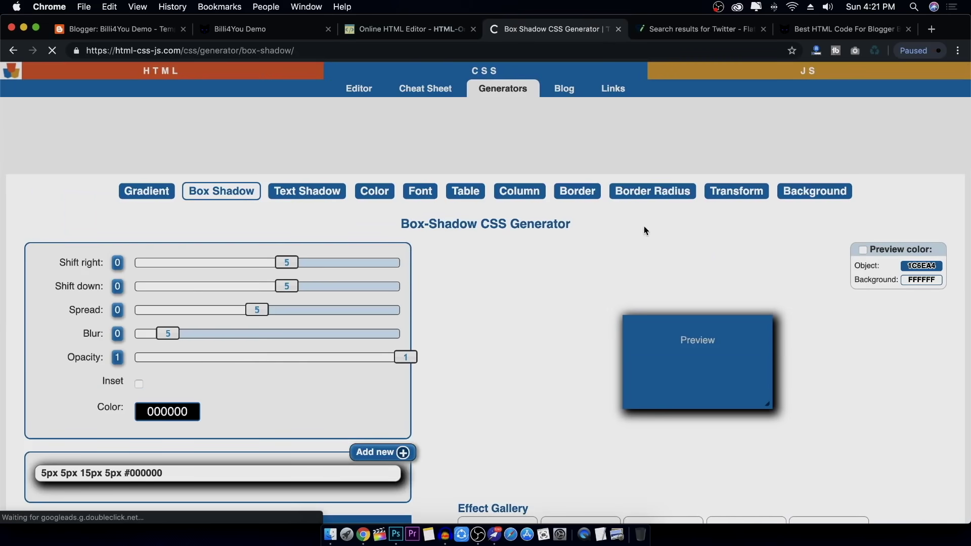
{"action": "scroll", "coordinate": [644, 226], "scroll_direction": "down", "scroll_amount": 4}
{"action": "scroll", "coordinate": [645, 226], "scroll_direction": "down", "scroll_amount": 3}
{"action": "scroll", "coordinate": [624, 147], "scroll_direction": "up", "scroll_amount": 2}
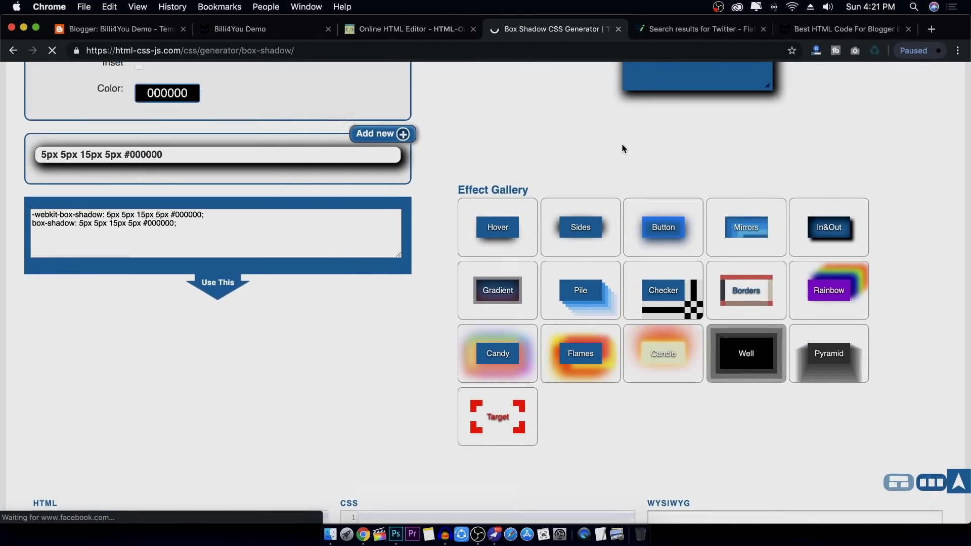
{"action": "left_click", "coordinate": [168, 146]}
{"action": "left_click", "coordinate": [253, 161]}
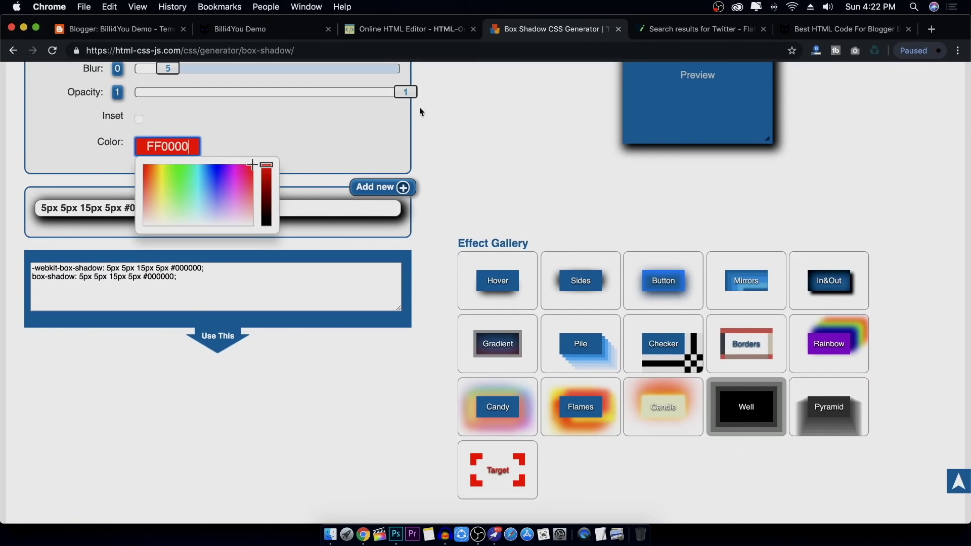
{"action": "left_click", "coordinate": [298, 146]}
Copy the generated 5px 5px 15px 5px #FF0000 box-shadow CSS
{"action": "scroll", "coordinate": [576, 217], "scroll_direction": "down", "scroll_amount": 10}
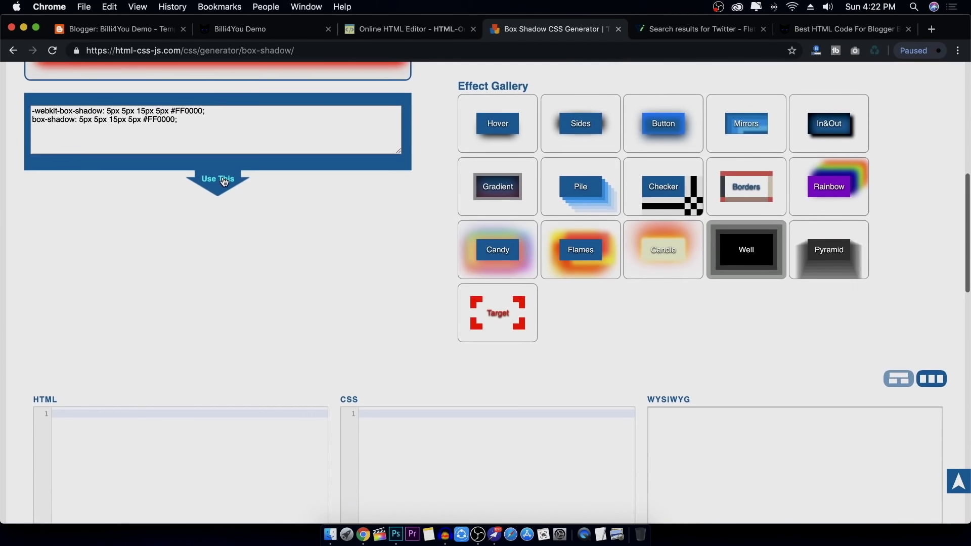
{"action": "scroll", "coordinate": [450, 262], "scroll_direction": "up", "scroll_amount": 2}
{"action": "left_click_drag", "start_coordinate": [387, 206], "coordinate": [344, 170]}
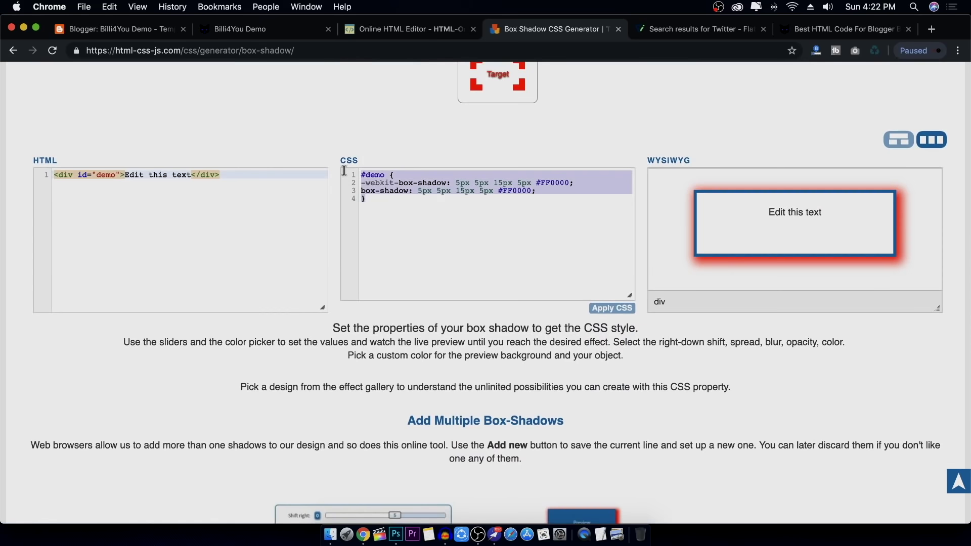
{"action": "right_click", "coordinate": [466, 186]}
{"action": "left_click", "coordinate": [504, 272]}
{"action": "left_click", "coordinate": [143, 29]}
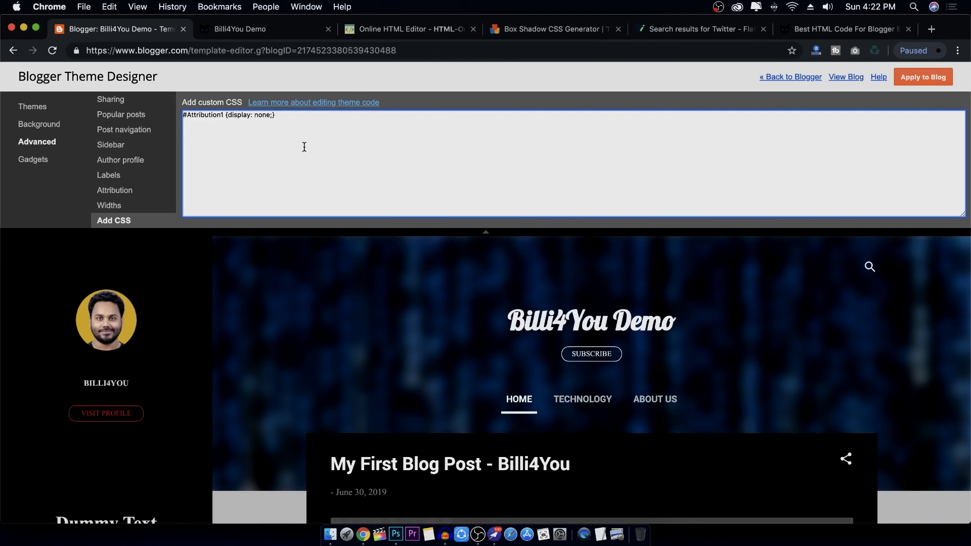
Paste the box-shadow CSS into custom CSS, rename #demo to #Text, and reload the blog
{"action": "key", "text": "super+v"}
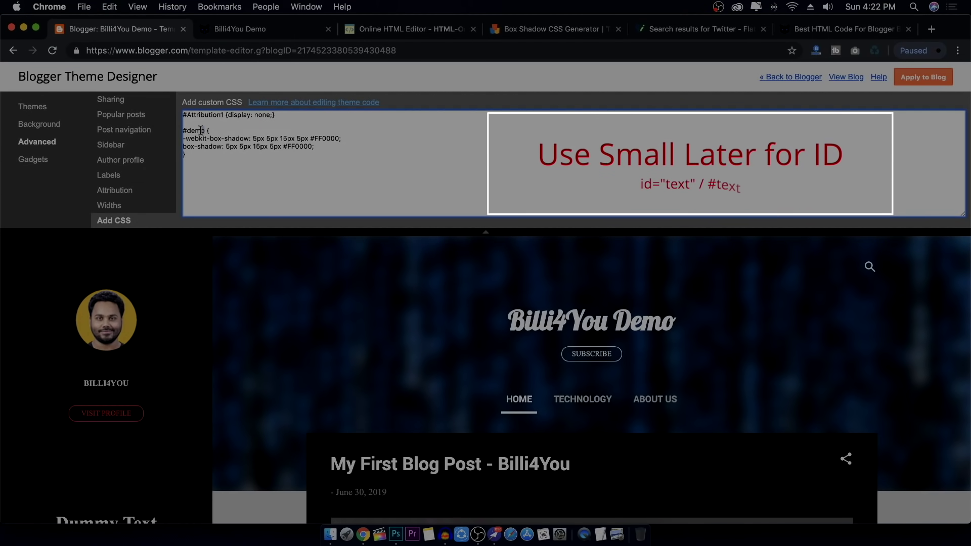
{"action": "double_click", "coordinate": [201, 131]}
{"action": "type", "text": "Text"}
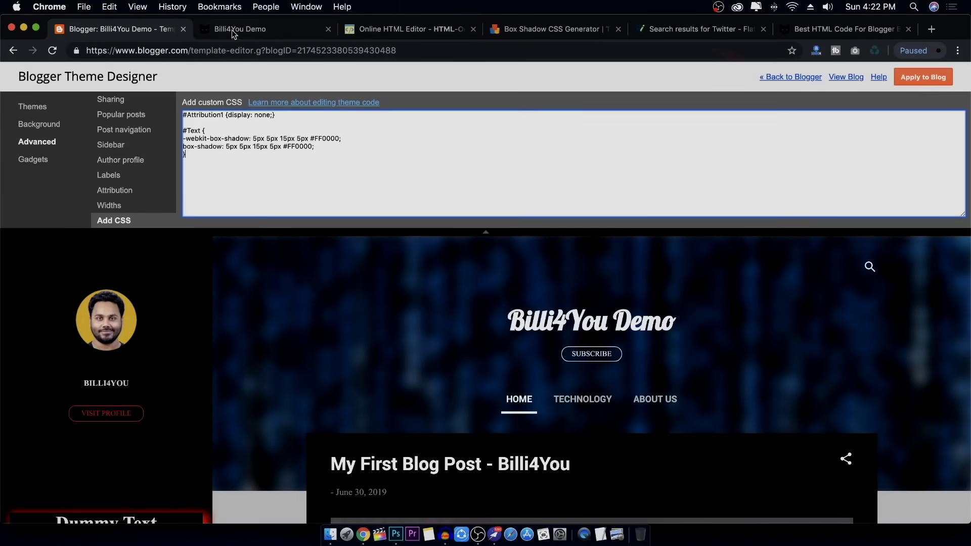
{"action": "left_click", "coordinate": [232, 30]}
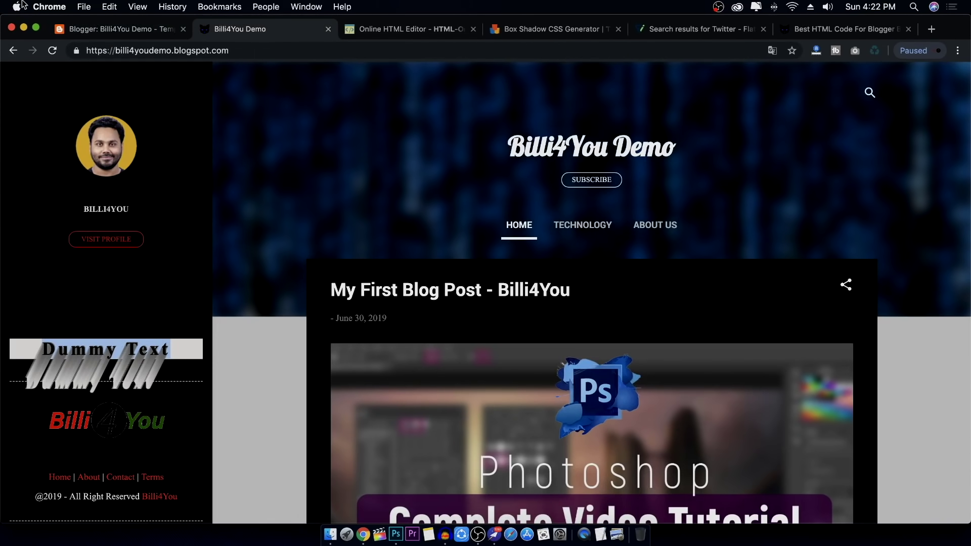
{"action": "left_click", "coordinate": [52, 53]}
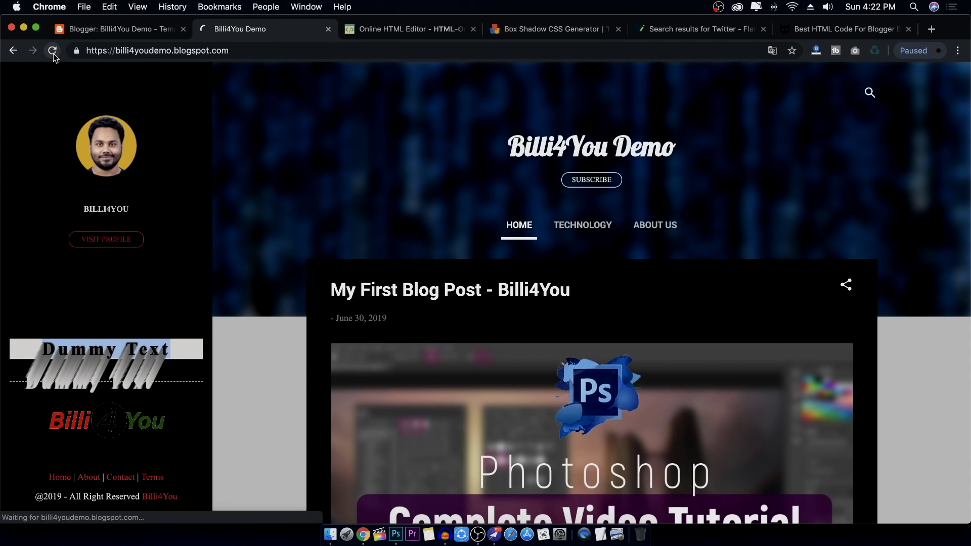
Delete the #Text box-shadow rule, apply the theme, and reload the blog to compare
{"action": "left_click", "coordinate": [135, 29]}
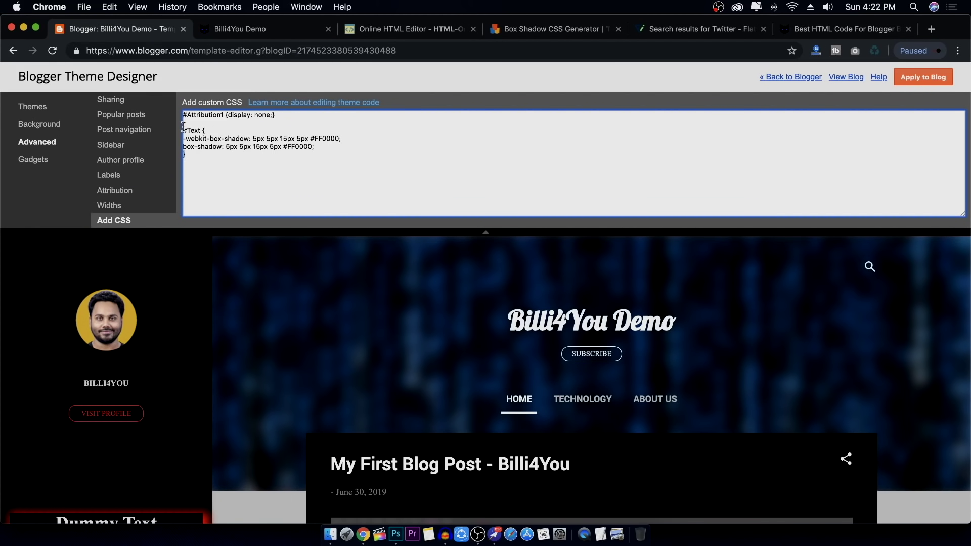
{"action": "left_click_drag", "start_coordinate": [183, 127], "coordinate": [202, 162]}
{"action": "key", "text": "BackSpace"}
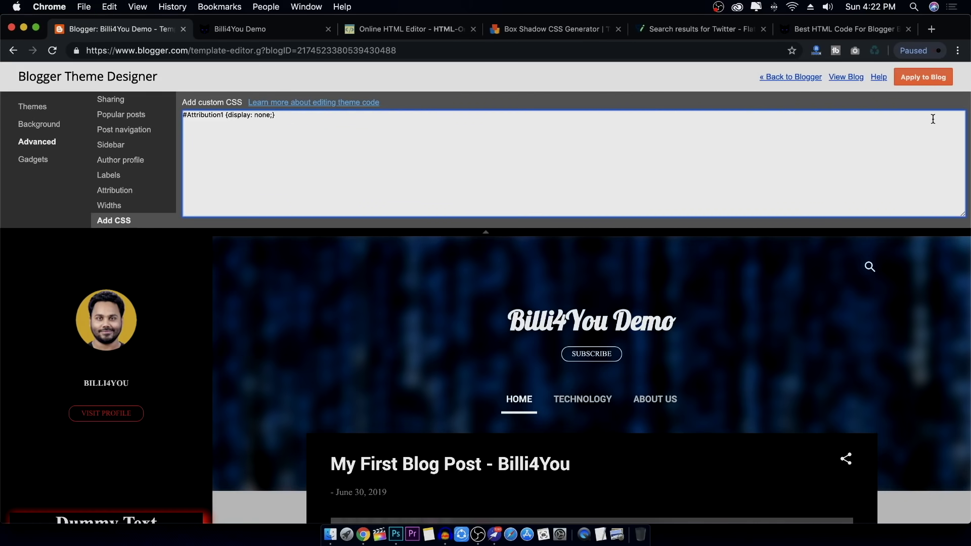
{"action": "left_click", "coordinate": [923, 77]}
{"action": "left_click", "coordinate": [225, 30]}
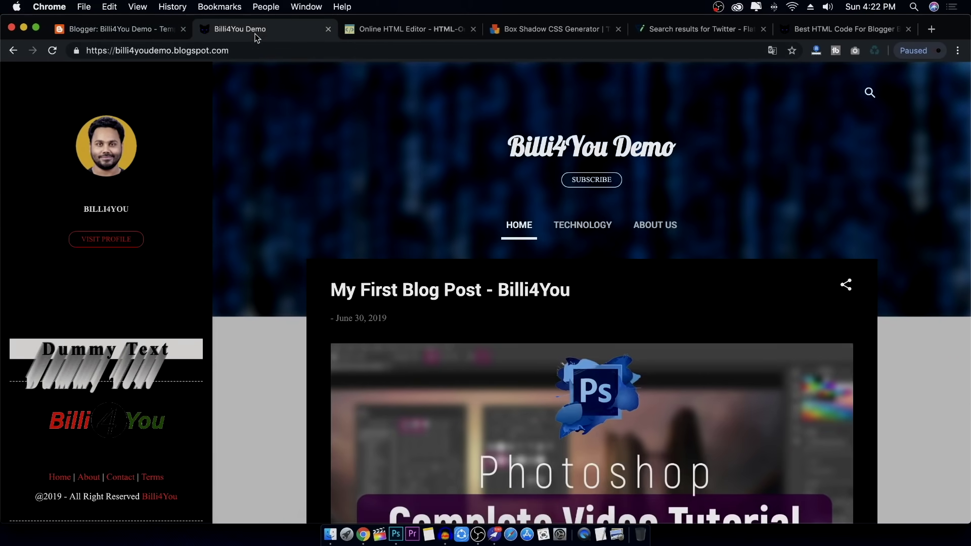
{"action": "left_click", "coordinate": [51, 50]}
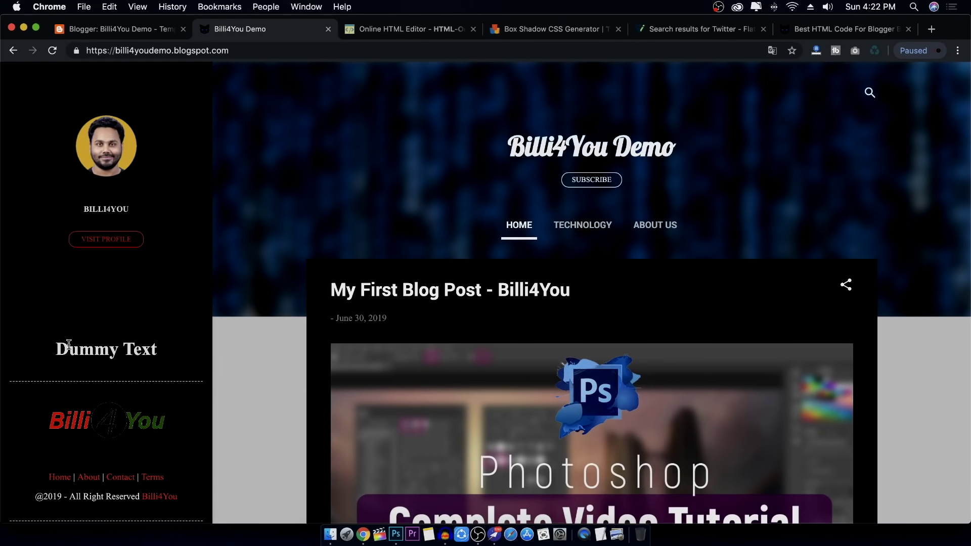
{"action": "triple_click", "coordinate": [69, 345]}
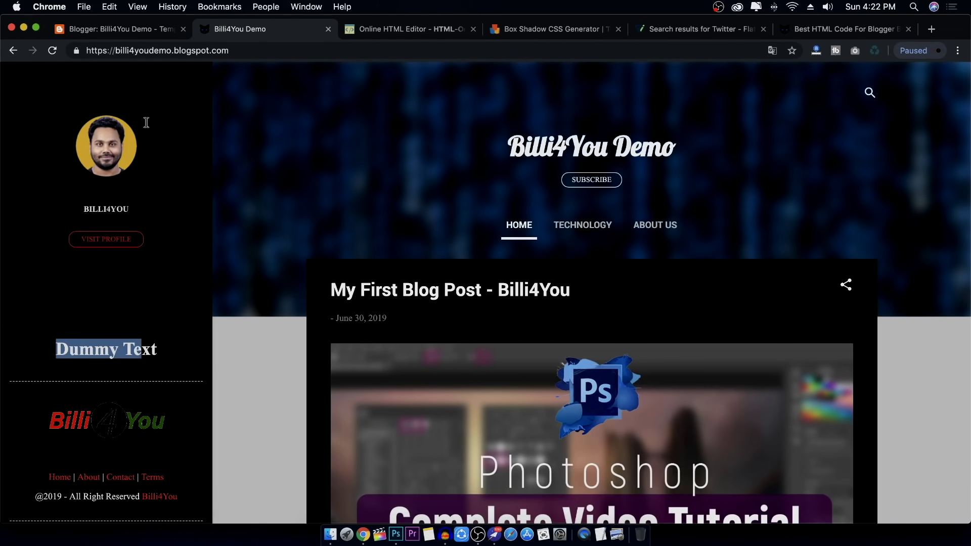
Paste the #Text red box-shadow rule back, apply it to the blog, and reload
{"action": "left_click", "coordinate": [134, 29]}
{"action": "left_click", "coordinate": [277, 188]}
{"action": "key", "text": "super+v"}
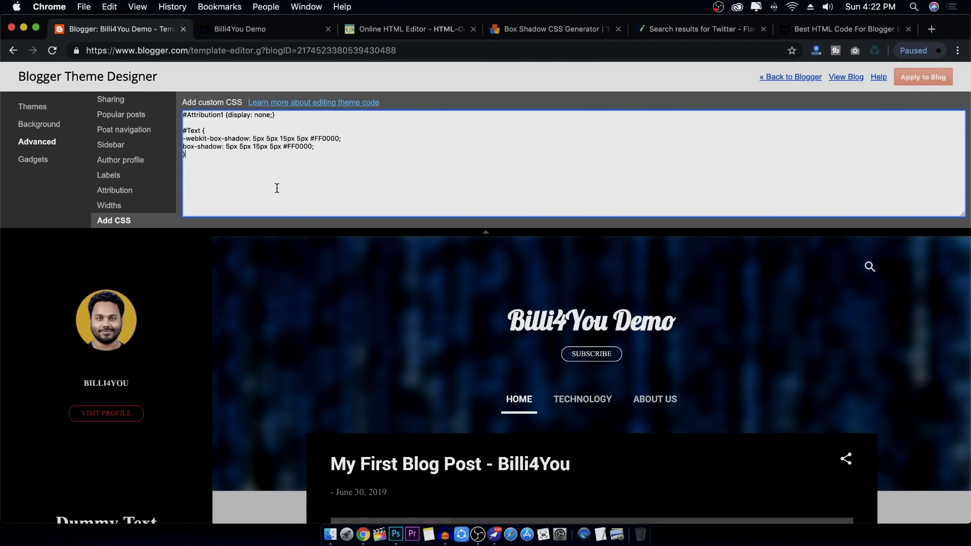
{"action": "left_click_drag", "start_coordinate": [183, 138], "coordinate": [214, 161]}
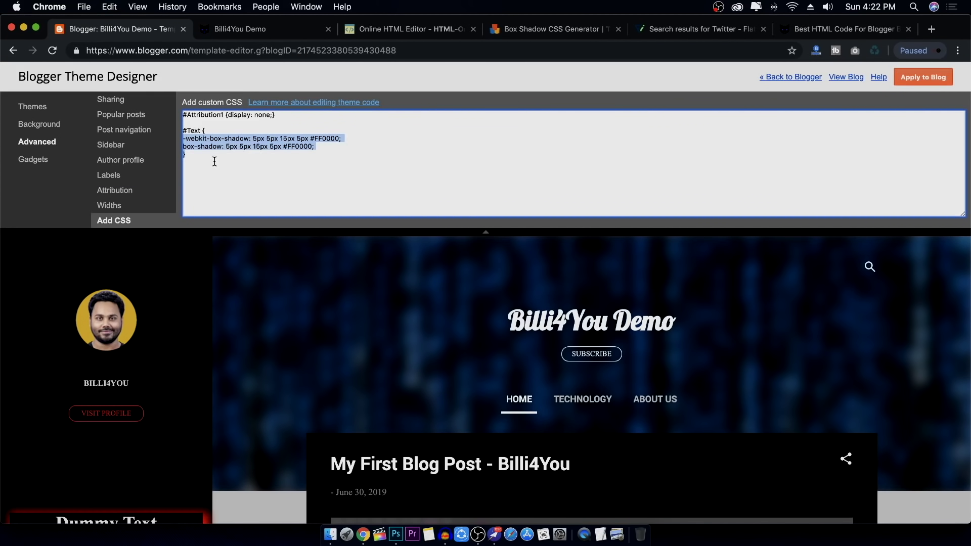
{"action": "left_click", "coordinate": [191, 130]}
{"action": "double_click", "coordinate": [191, 130]}
{"action": "left_click", "coordinate": [933, 77]}
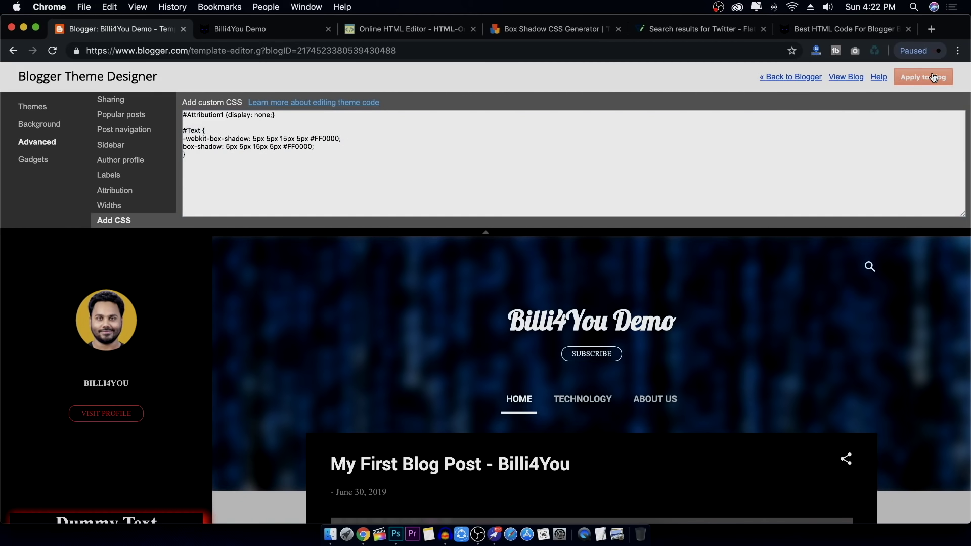
{"action": "left_click", "coordinate": [263, 29]}
{"action": "left_click", "coordinate": [52, 51]}
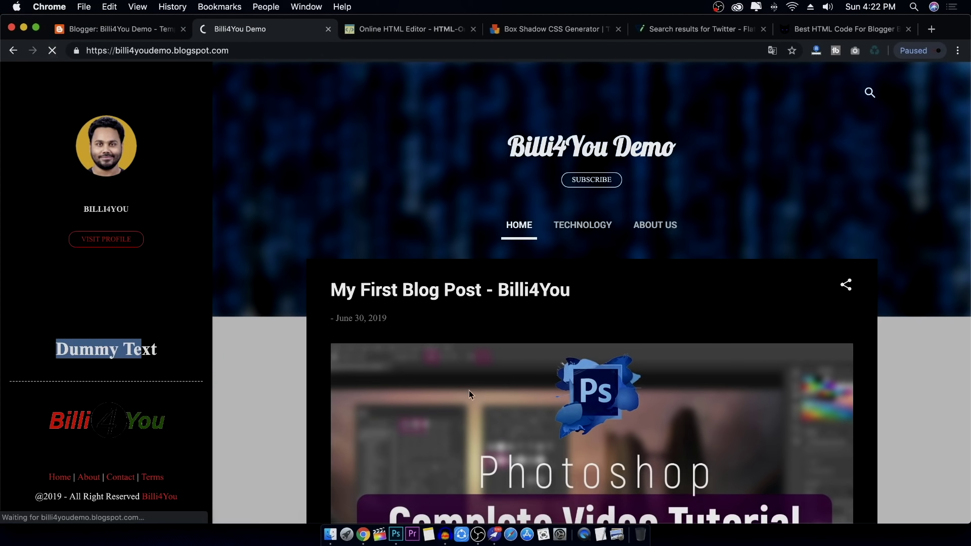
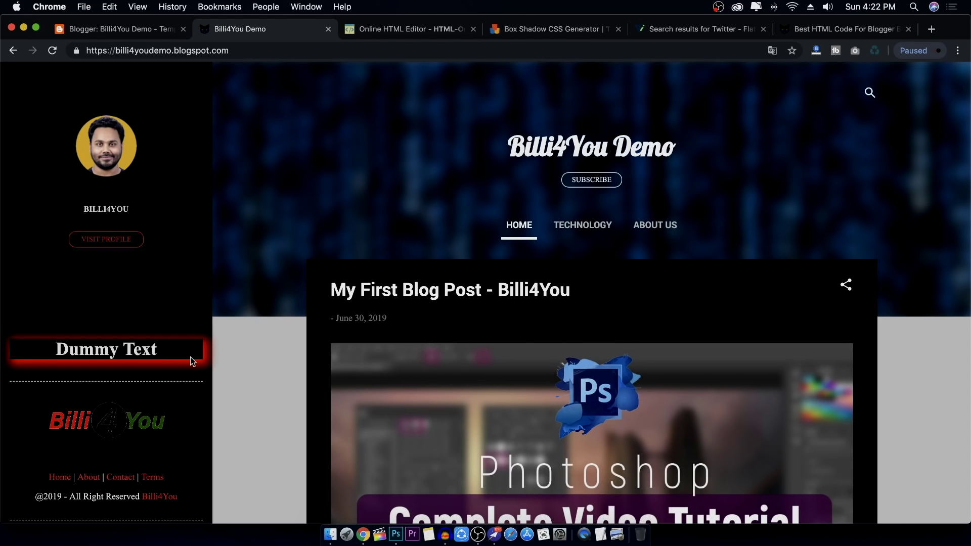
Open the Blogger dashboard in a new tab beside the theme designer and return to the Theme page
{"action": "left_click", "coordinate": [136, 29]}
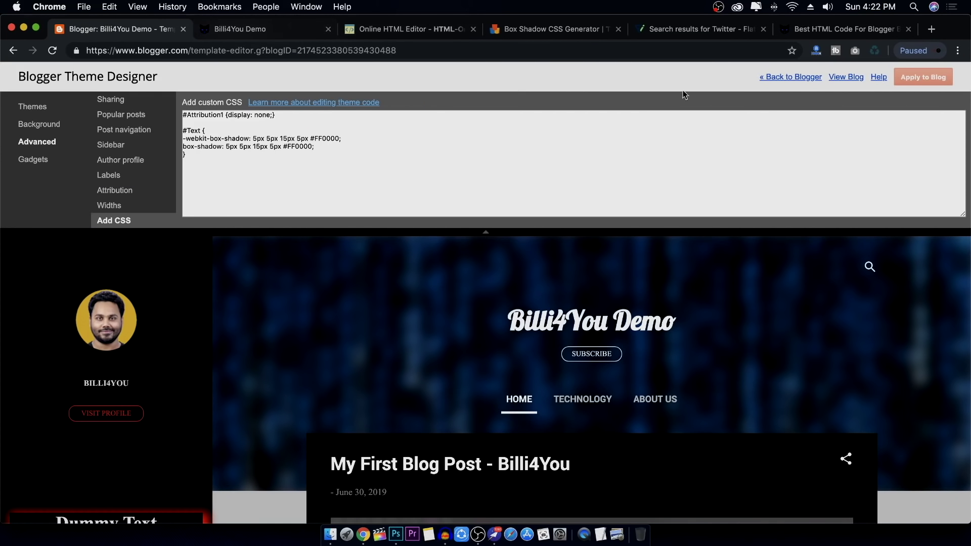
{"action": "right_click", "coordinate": [774, 77]}
{"action": "left_click", "coordinate": [790, 82]}
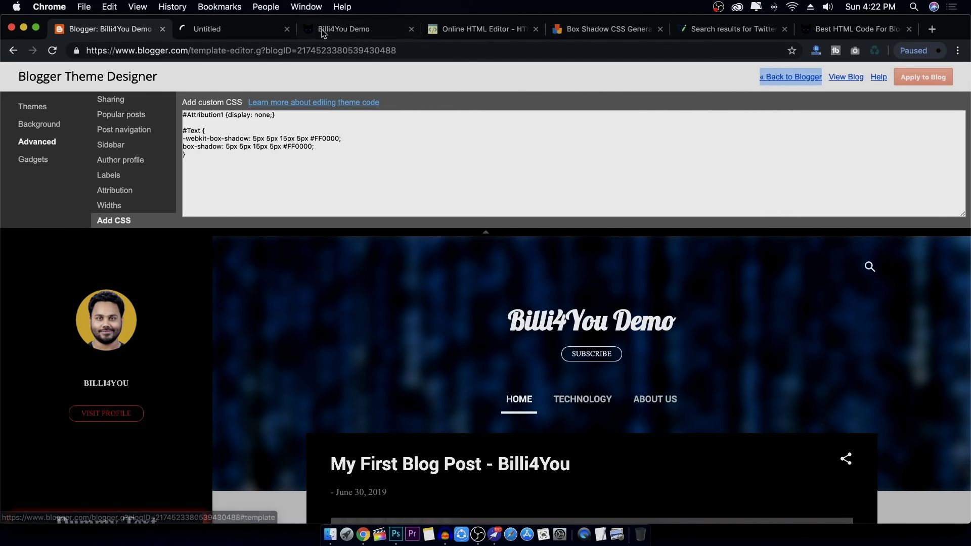
{"action": "left_click", "coordinate": [229, 32]}
{"action": "left_click", "coordinate": [488, 30]}
{"action": "left_click", "coordinate": [223, 33]}
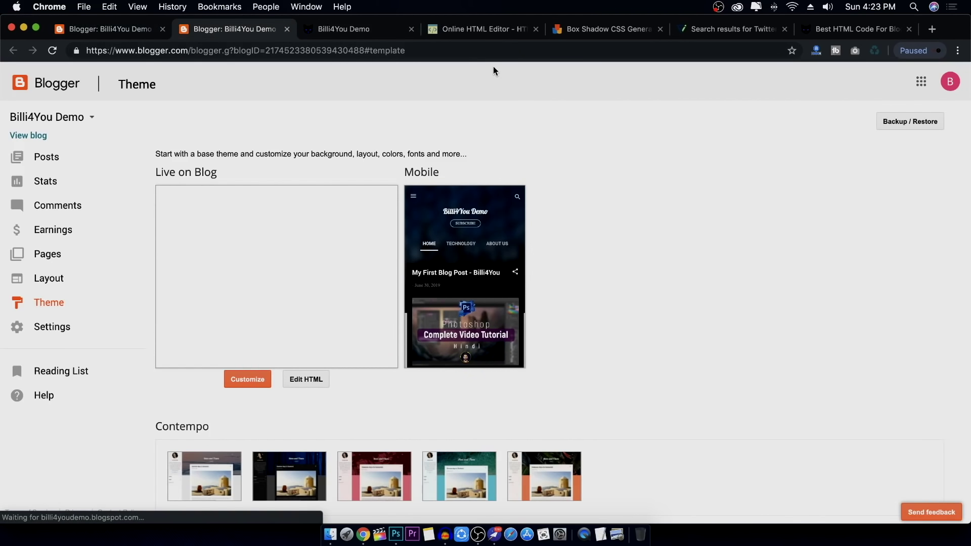
Copy the Footer Design 4 HTML code block from the Best HTML Code article
{"action": "left_click", "coordinate": [830, 29]}
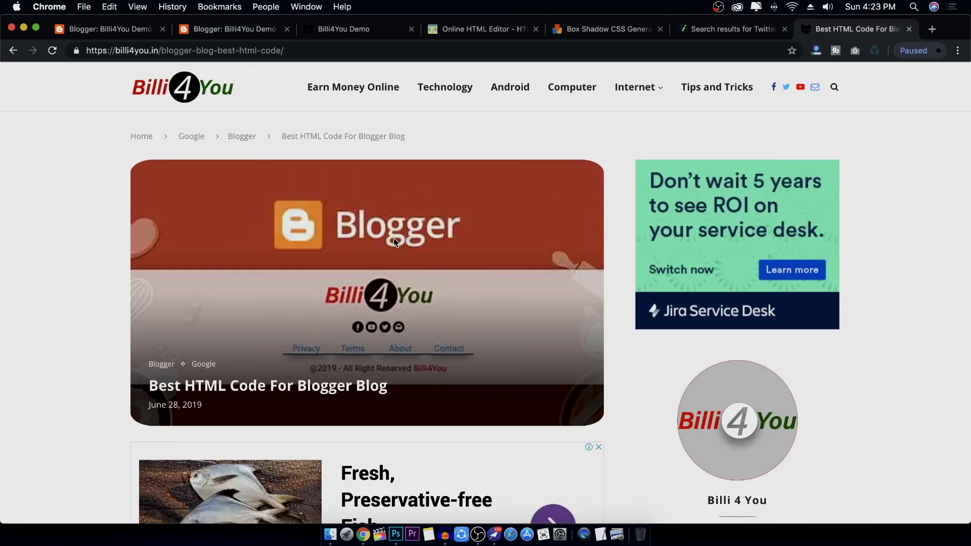
{"action": "scroll", "coordinate": [394, 238], "scroll_direction": "down", "scroll_amount": 20}
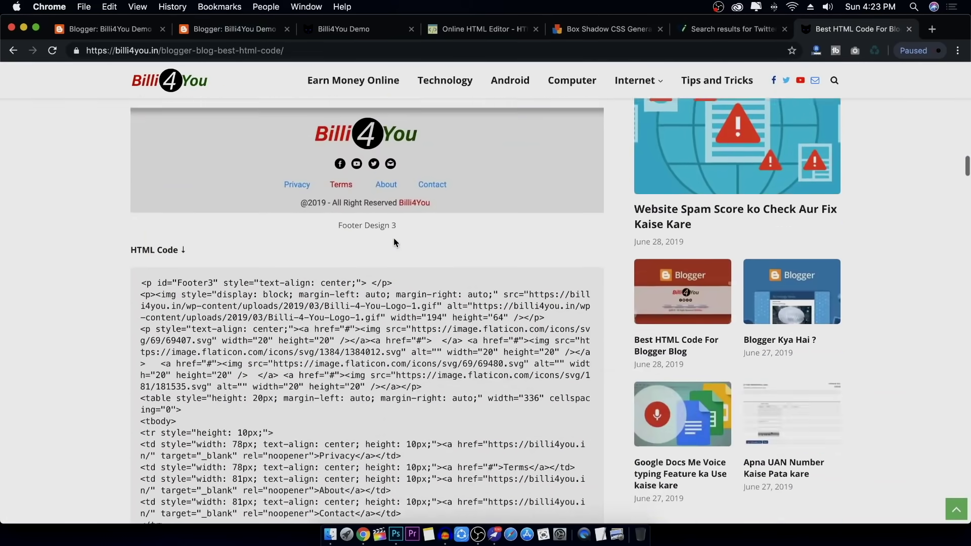
{"action": "scroll", "coordinate": [394, 238], "scroll_direction": "down", "scroll_amount": 10}
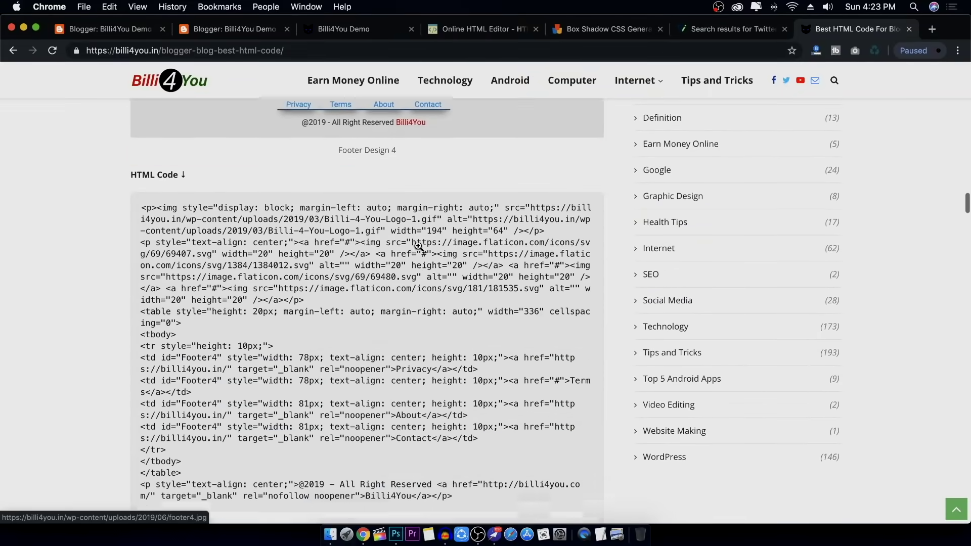
{"action": "scroll", "coordinate": [418, 246], "scroll_direction": "down", "scroll_amount": 1}
{"action": "left_click_drag", "start_coordinate": [141, 167], "coordinate": [458, 473]}
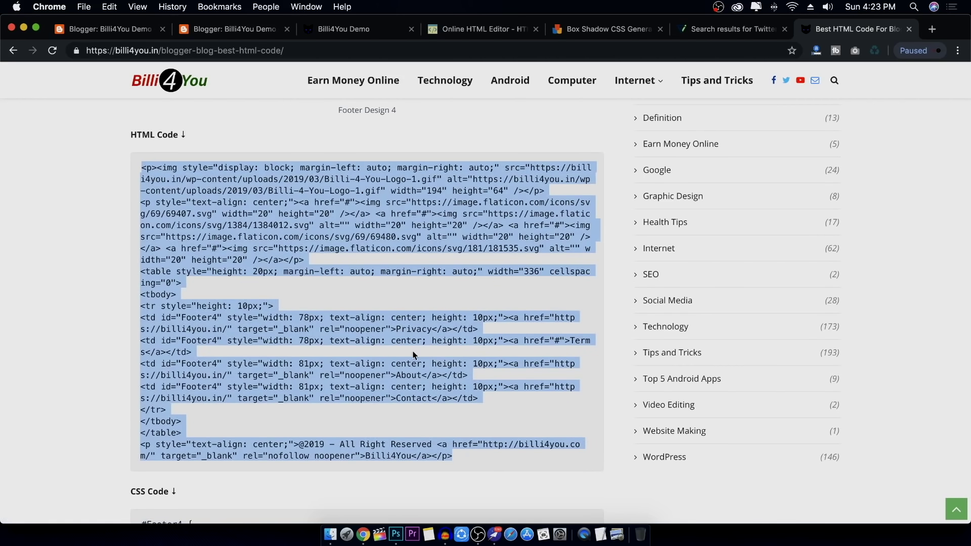
{"action": "right_click", "coordinate": [427, 223]}
{"action": "left_click", "coordinate": [440, 242]}
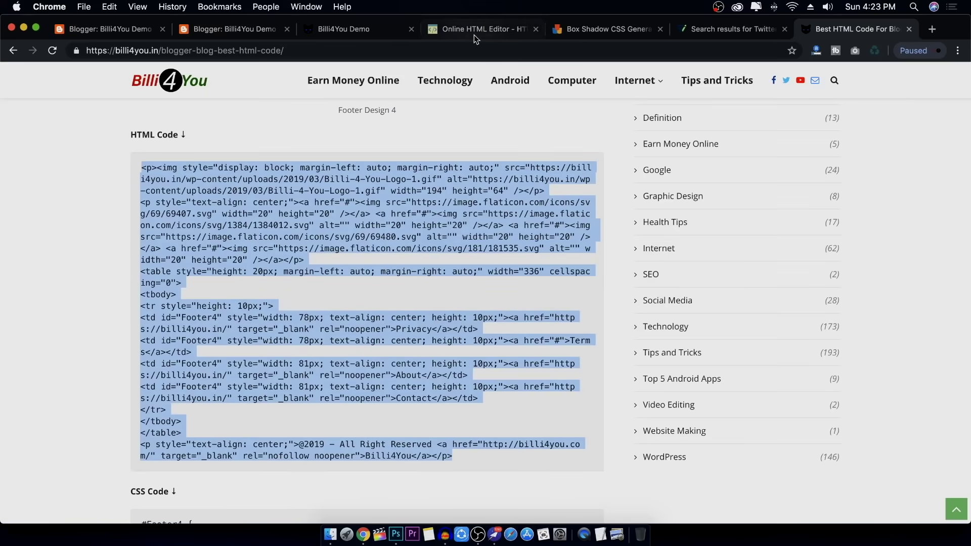
Replace the editor's source with the Footer Design 4 code and highlight the id="Footer4" on Privacy, Terms and About
{"action": "left_click", "coordinate": [475, 29]}
{"action": "key", "text": "super+a"}
{"action": "key", "text": "super+v"}
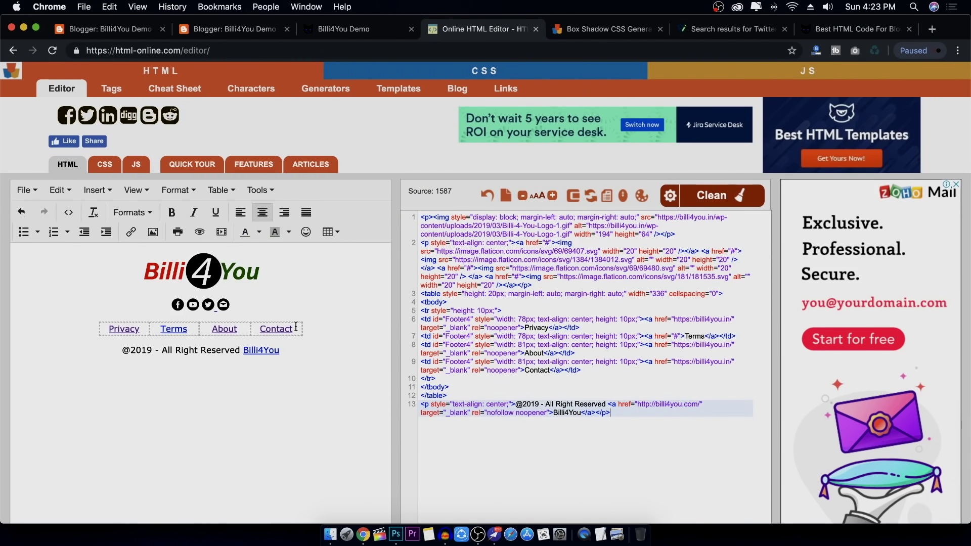
{"action": "left_click_drag", "start_coordinate": [433, 320], "coordinate": [468, 318]}
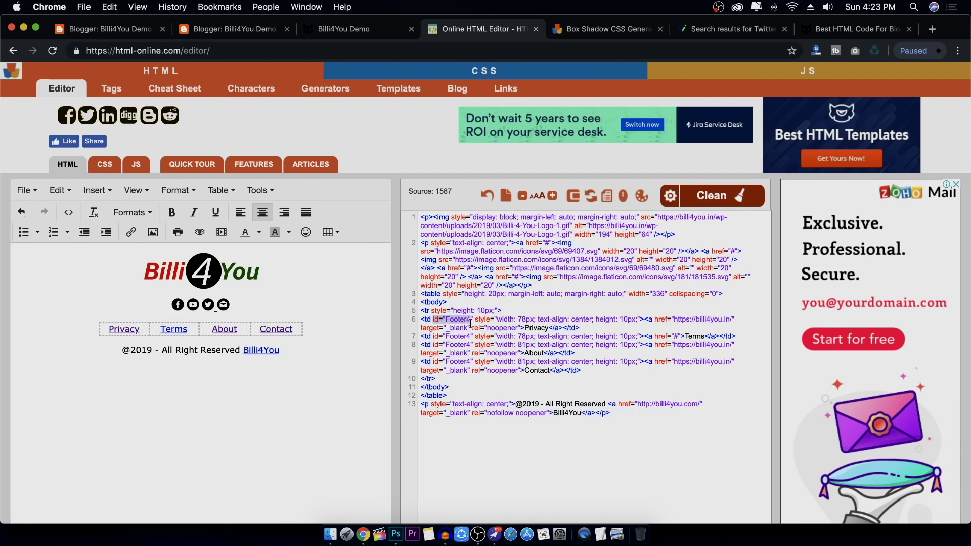
{"action": "left_click_drag", "start_coordinate": [434, 335], "coordinate": [475, 335]}
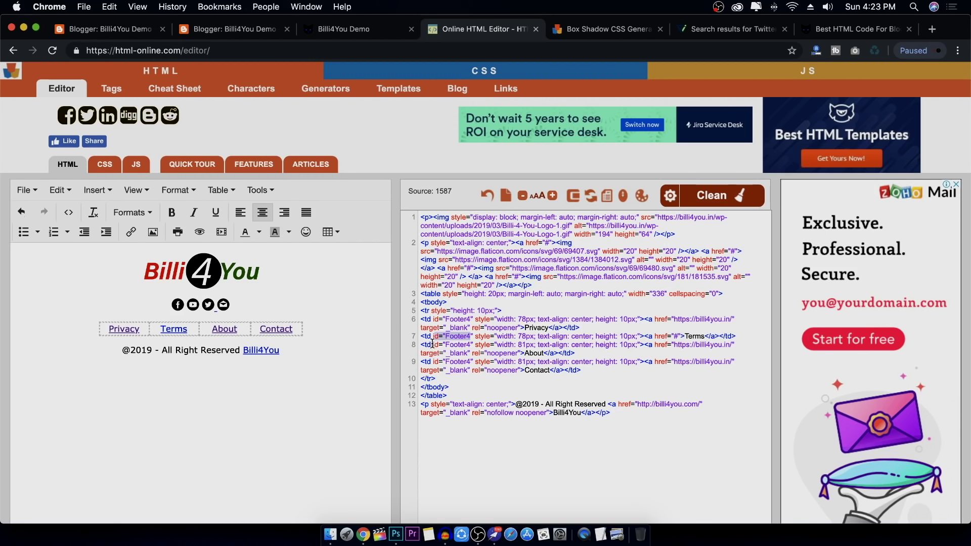
{"action": "left_click_drag", "start_coordinate": [433, 344], "coordinate": [465, 343]}
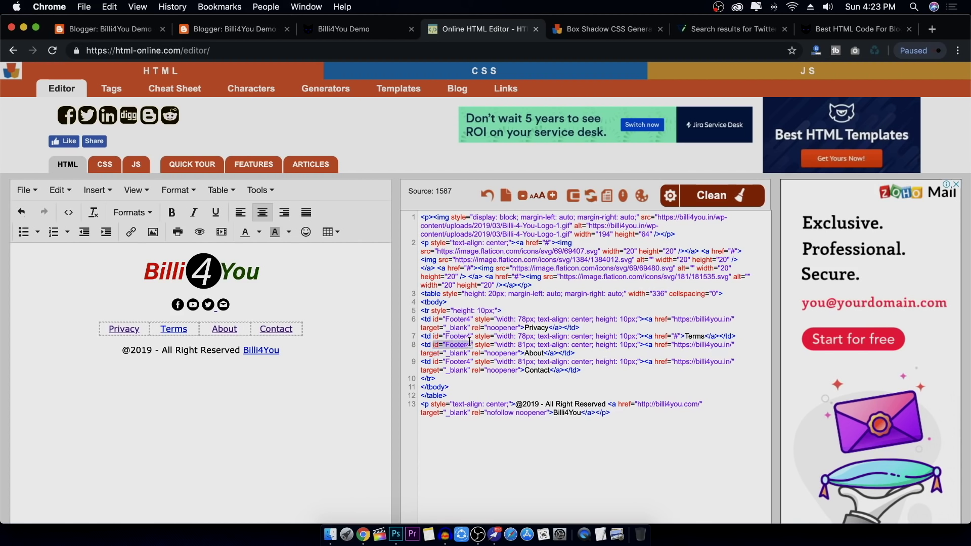
{"action": "left_click", "coordinate": [491, 444]}
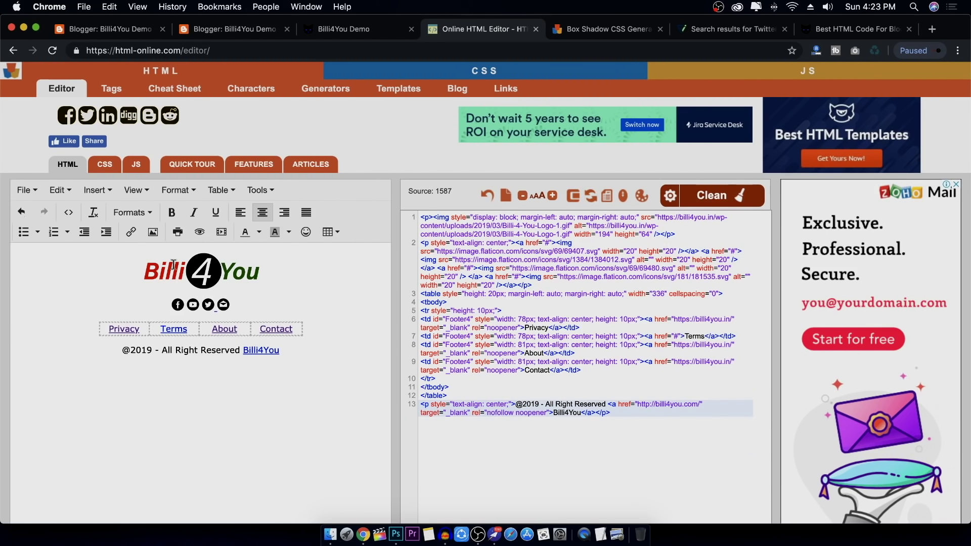
Paste the Footer Design 4 code over the footer HTML/JavaScript gadget's content, save it and save the arrangement
{"action": "left_click", "coordinate": [141, 29]}
{"action": "left_click", "coordinate": [247, 29]}
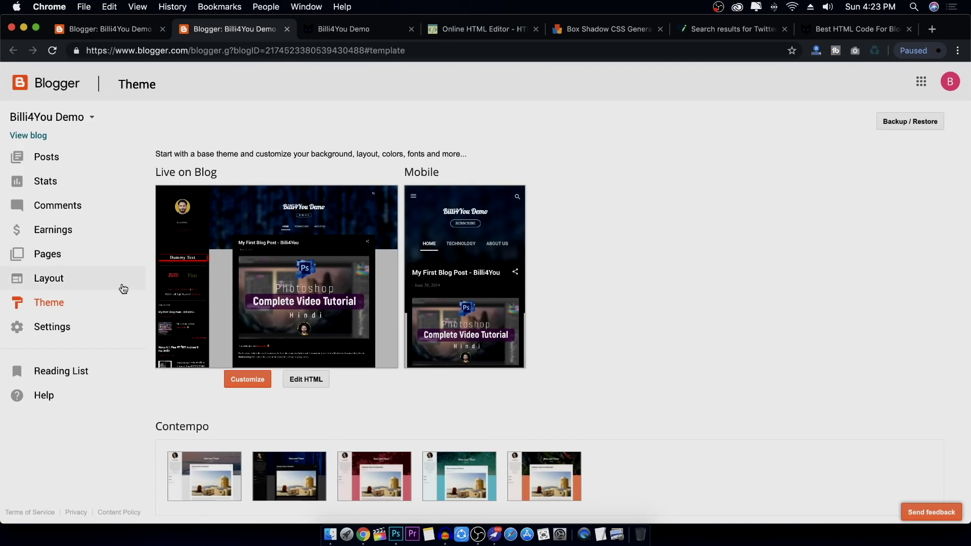
{"action": "left_click", "coordinate": [73, 283]}
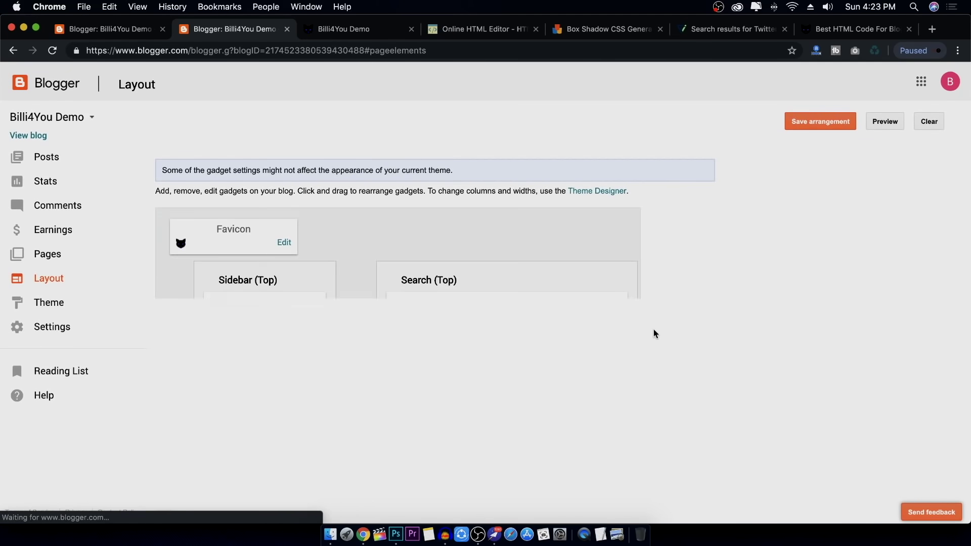
{"action": "scroll", "coordinate": [639, 320], "scroll_direction": "down", "scroll_amount": 10}
{"action": "left_click", "coordinate": [610, 422]}
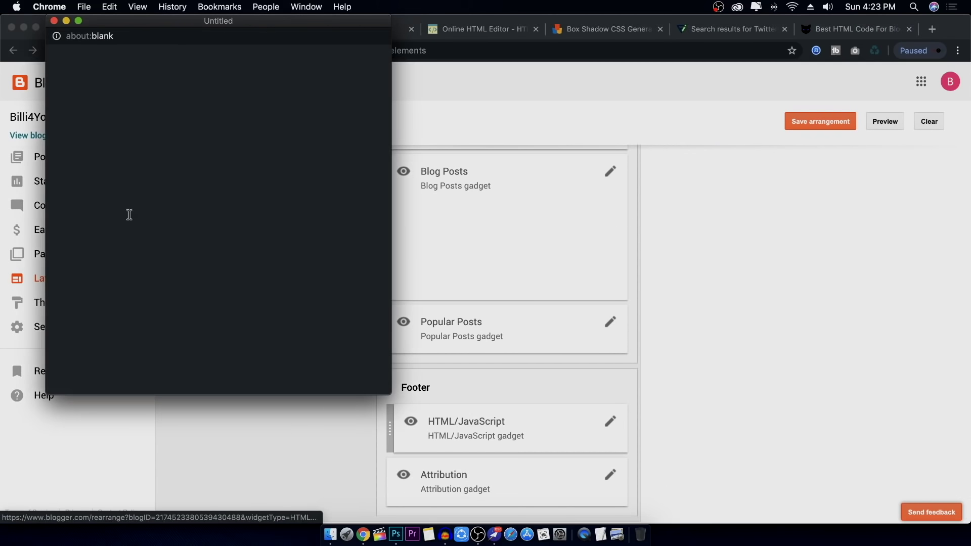
{"action": "left_click", "coordinate": [167, 262]}
{"action": "key", "text": "super+a"}
{"action": "key", "text": "super+v"}
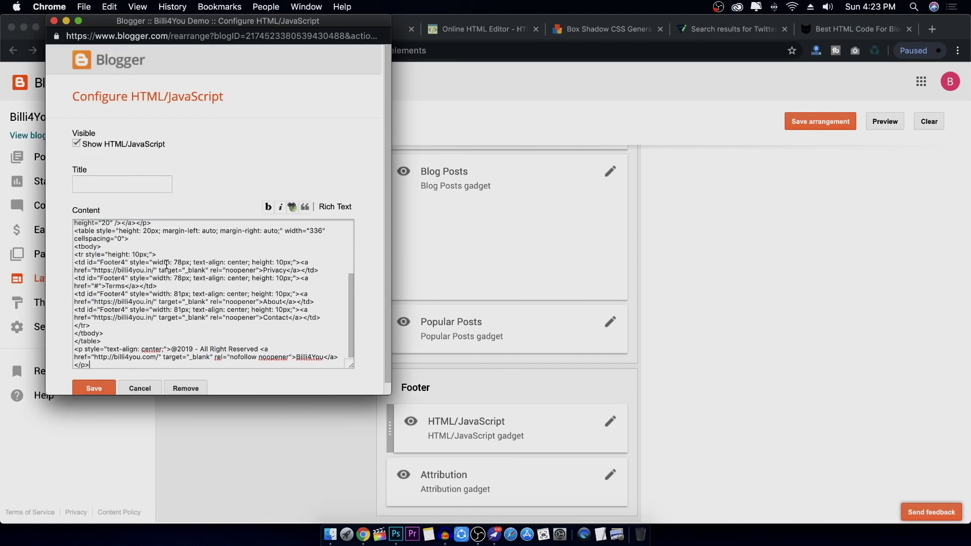
{"action": "left_click", "coordinate": [101, 390]}
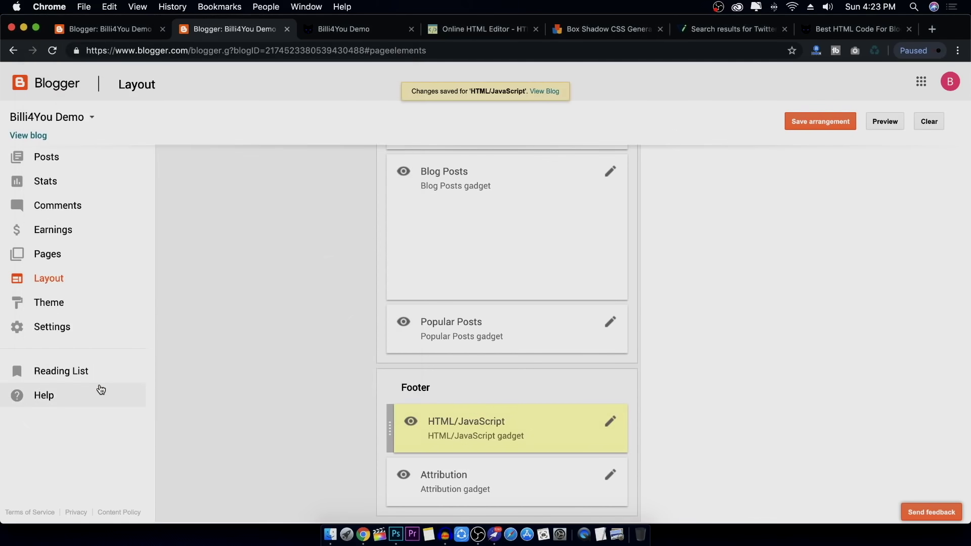
{"action": "left_click", "coordinate": [807, 124]}
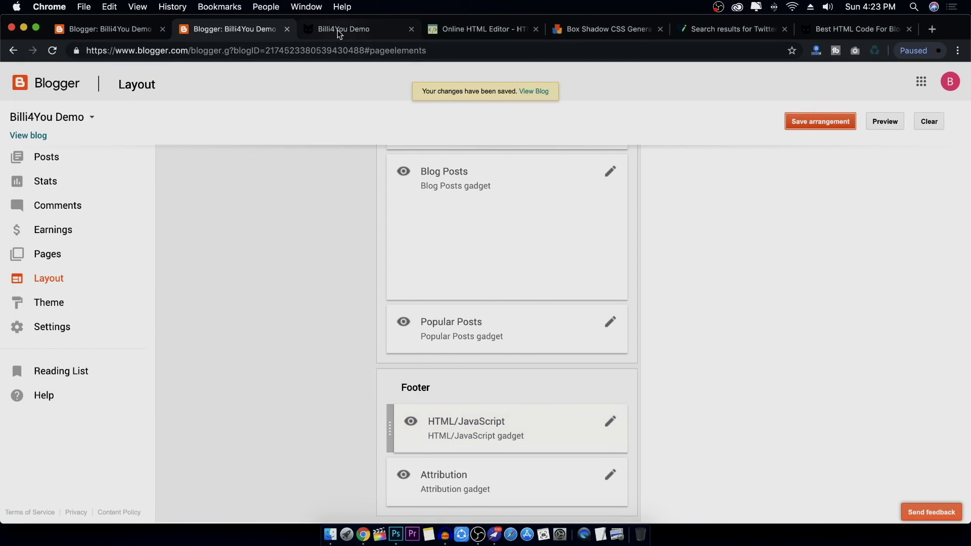
Reload the live blog and check the new footer's copyright line
{"action": "left_click", "coordinate": [338, 29]}
{"action": "left_click", "coordinate": [52, 51]}
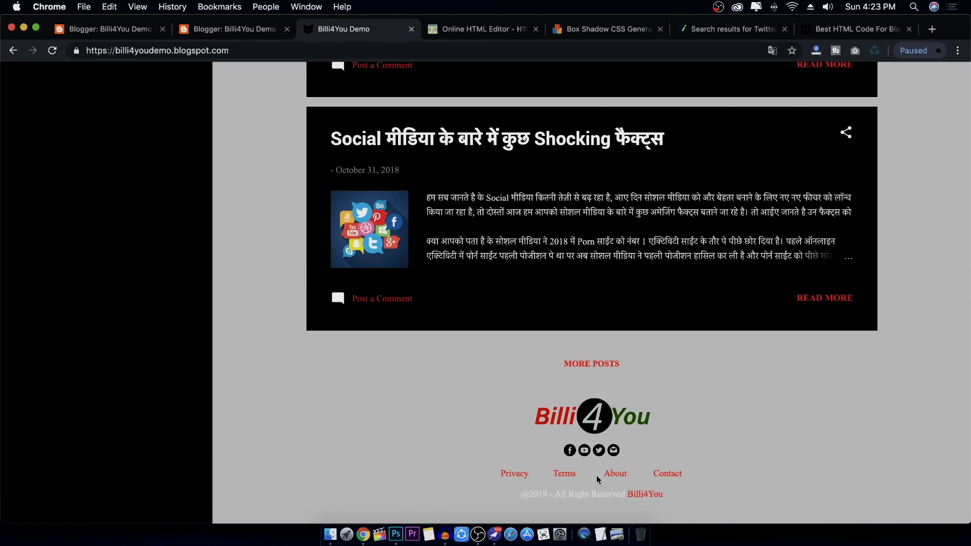
{"action": "left_click_drag", "start_coordinate": [533, 495], "coordinate": [626, 495]}
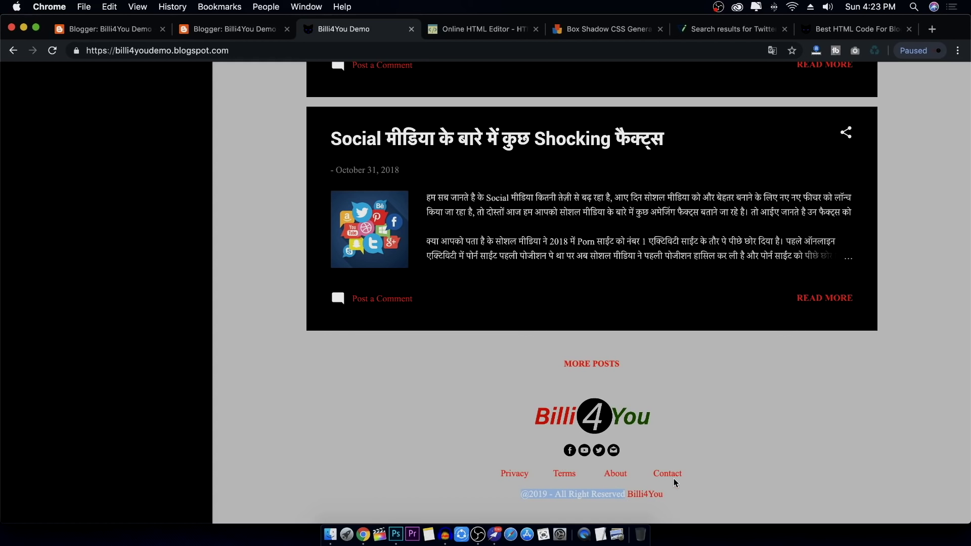
{"action": "left_click", "coordinate": [478, 29]}
{"action": "left_click", "coordinate": [852, 29]}
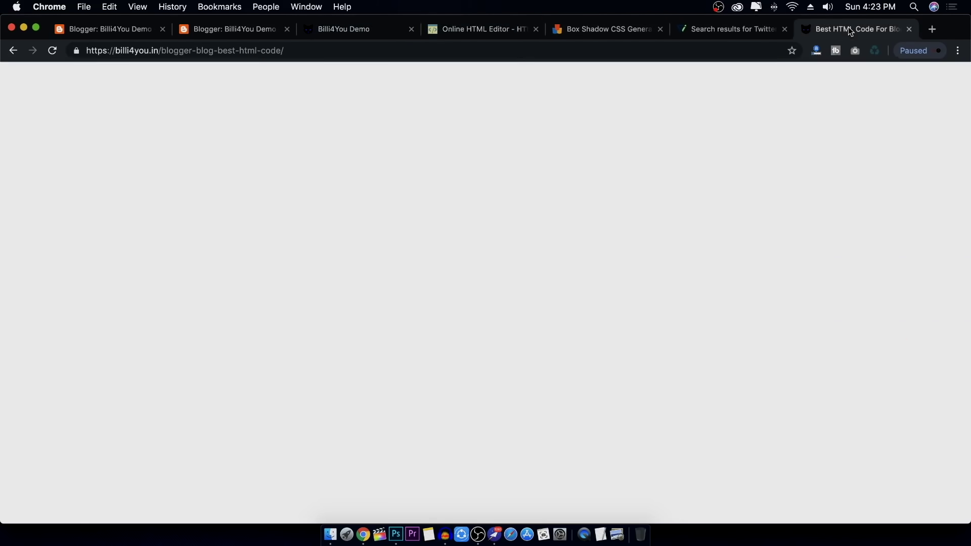
Copy the whole #Footer4 CSS block from the Best HTML Code article
{"action": "scroll", "coordinate": [213, 236], "scroll_direction": "down", "scroll_amount": 9}
{"action": "scroll", "coordinate": [213, 236], "scroll_direction": "up", "scroll_amount": 7}
{"action": "scroll", "coordinate": [212, 237], "scroll_direction": "up", "scroll_amount": 2}
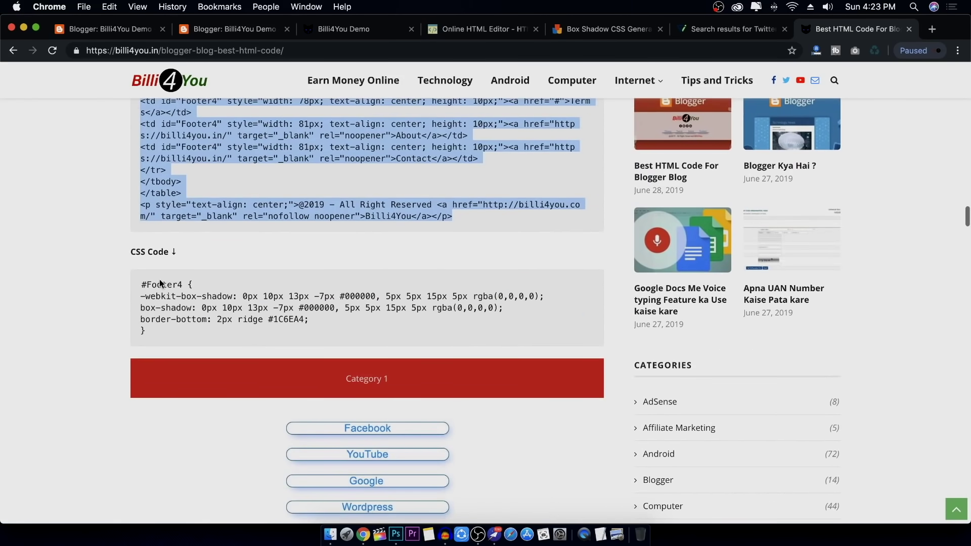
{"action": "left_click", "coordinate": [146, 284]}
{"action": "double_click", "coordinate": [145, 284]}
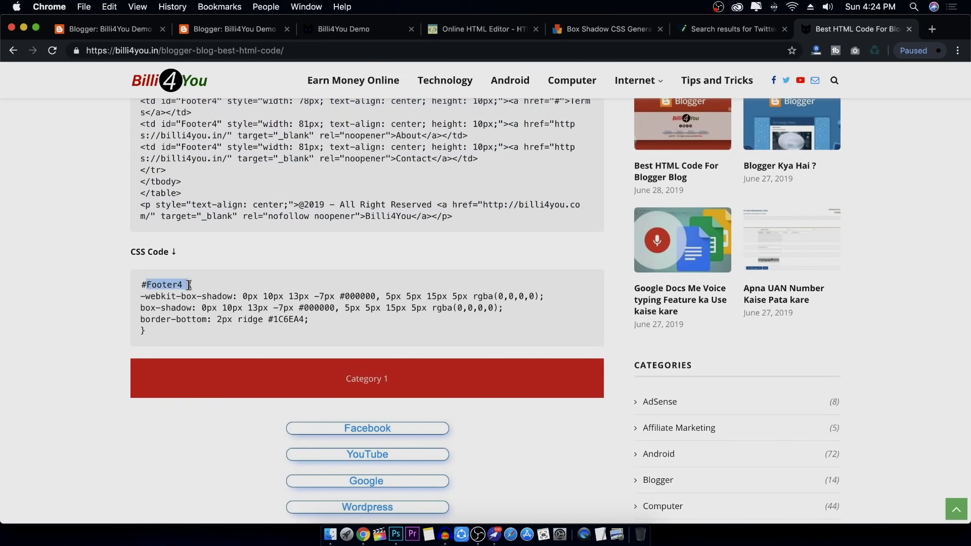
{"action": "left_click", "coordinate": [137, 286]}
{"action": "triple_click", "coordinate": [144, 284]}
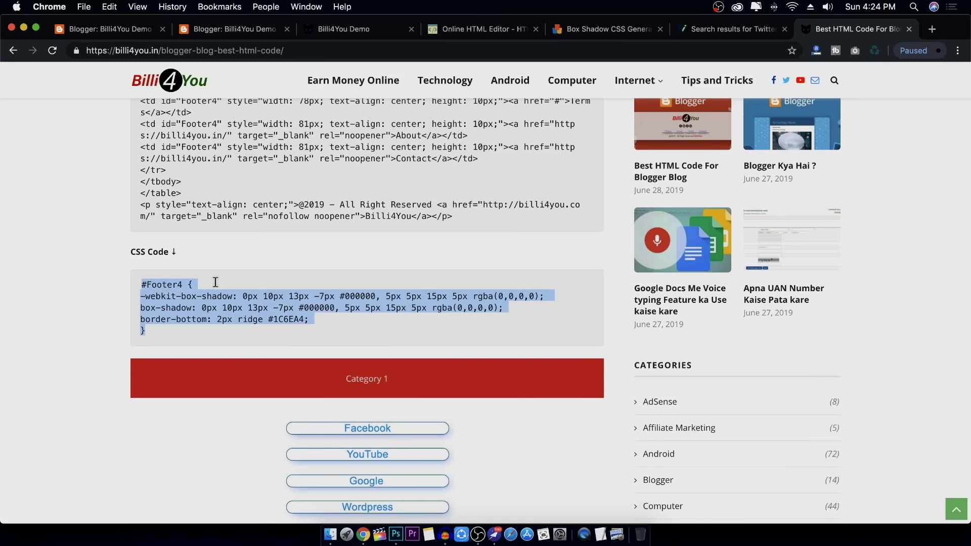
{"action": "right_click", "coordinate": [244, 300]}
{"action": "left_click", "coordinate": [263, 323]}
Append the #Footer4 CSS to the theme's custom CSS, apply it to the blog and reload the blog
{"action": "left_click", "coordinate": [106, 29]}
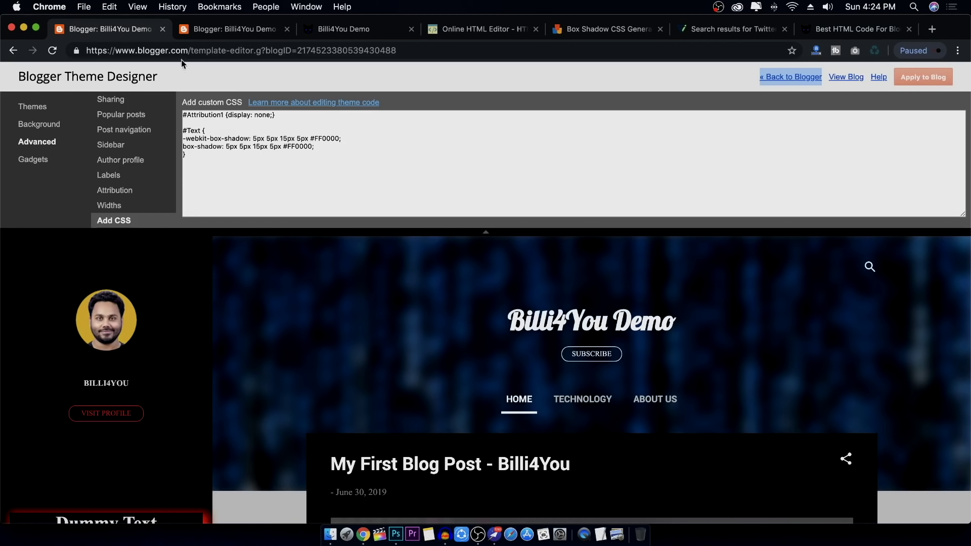
{"action": "left_click", "coordinate": [282, 174]}
{"action": "key", "text": "super+v"}
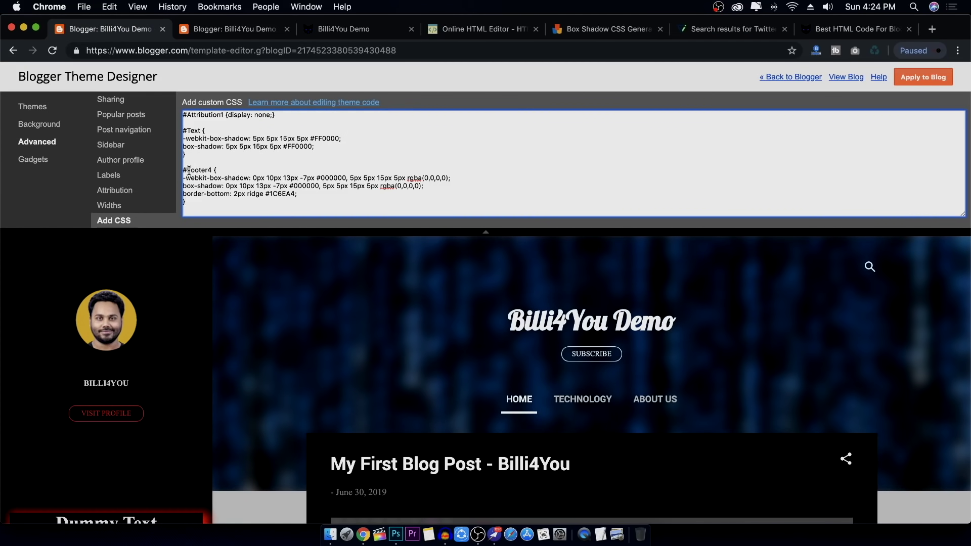
{"action": "left_click_drag", "start_coordinate": [185, 170], "coordinate": [214, 172]}
{"action": "left_click", "coordinate": [212, 183]}
{"action": "left_click", "coordinate": [924, 78]}
{"action": "left_click", "coordinate": [364, 31]}
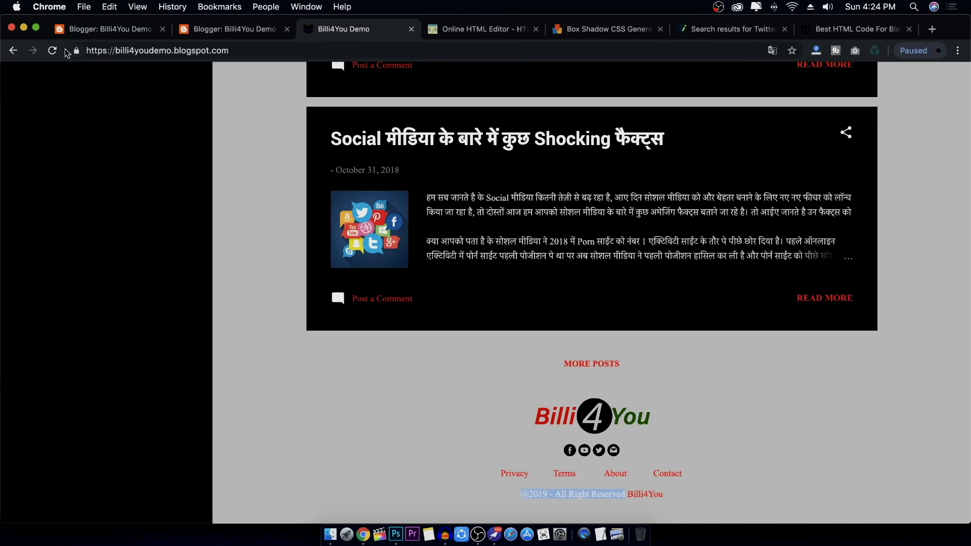
{"action": "left_click", "coordinate": [52, 50]}
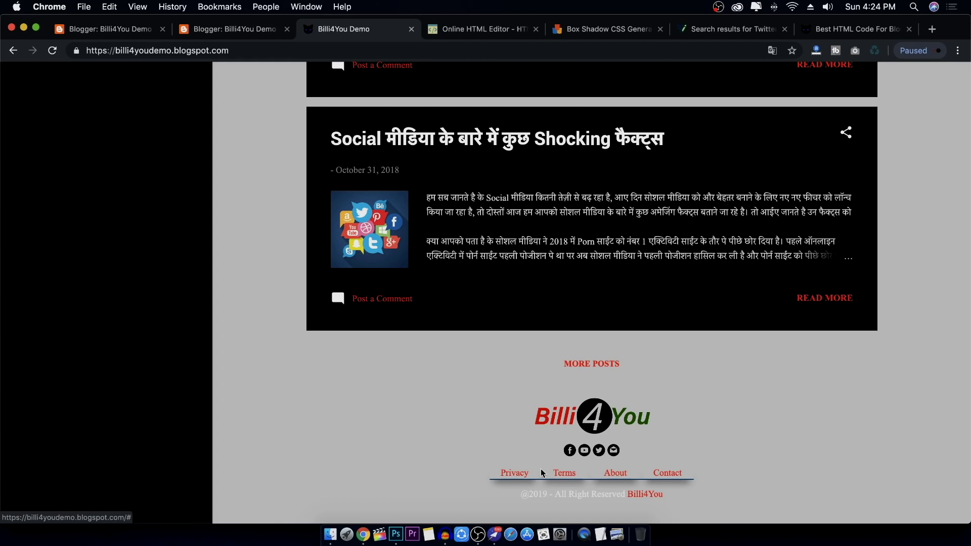
{"action": "scroll", "coordinate": [514, 460], "scroll_direction": "up", "scroll_amount": 20}
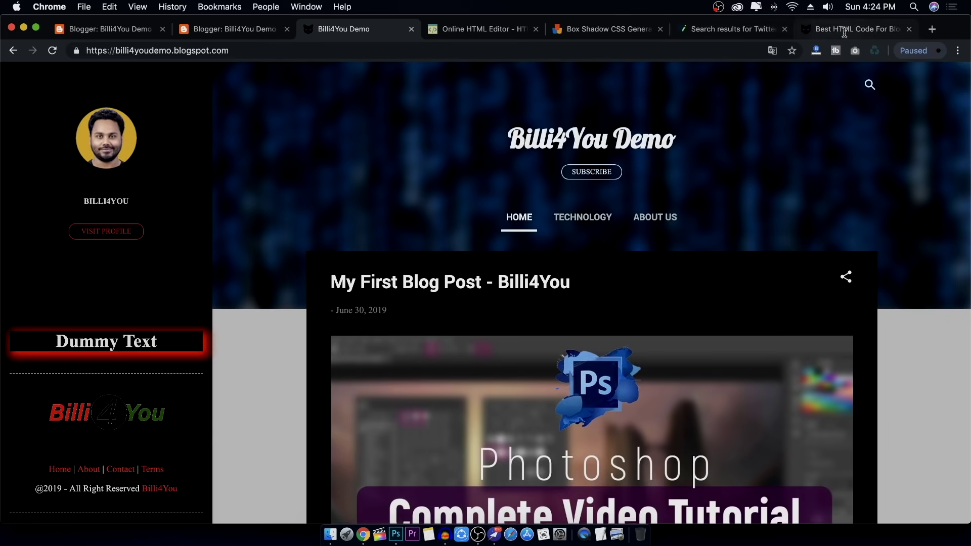
Copy the seven lines of Category 2 HTML code from the article
{"action": "left_click", "coordinate": [840, 37]}
{"action": "scroll", "coordinate": [405, 277], "scroll_direction": "down", "scroll_amount": 10}
{"action": "scroll", "coordinate": [405, 277], "scroll_direction": "up", "scroll_amount": 7}
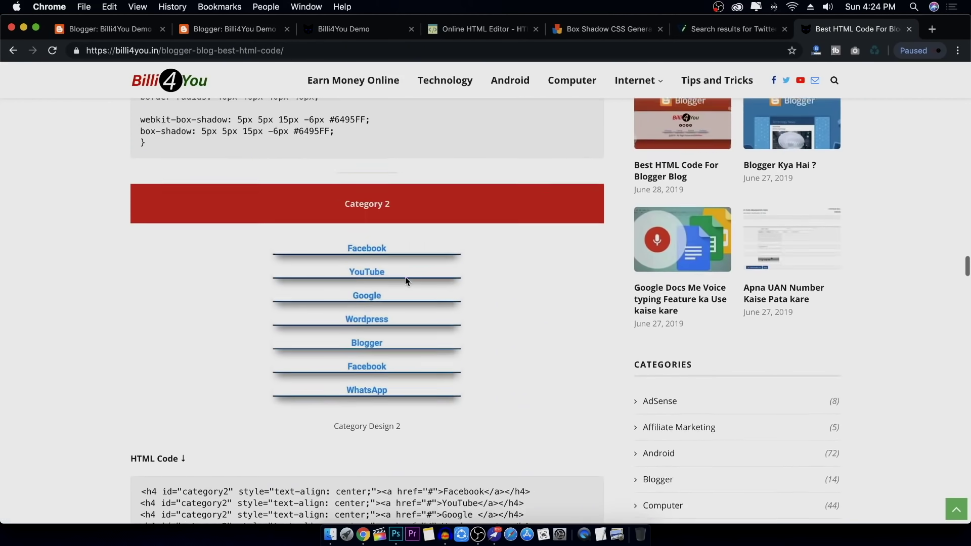
{"action": "scroll", "coordinate": [405, 277], "scroll_direction": "down", "scroll_amount": 5}
{"action": "left_click_drag", "start_coordinate": [141, 261], "coordinate": [553, 329]}
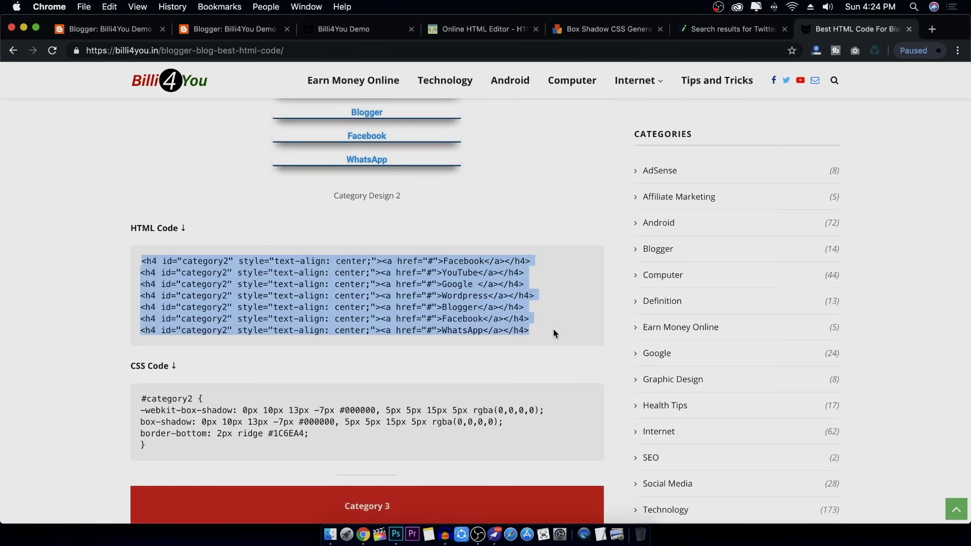
{"action": "right_click", "coordinate": [487, 310]}
{"action": "left_click", "coordinate": [520, 336]}
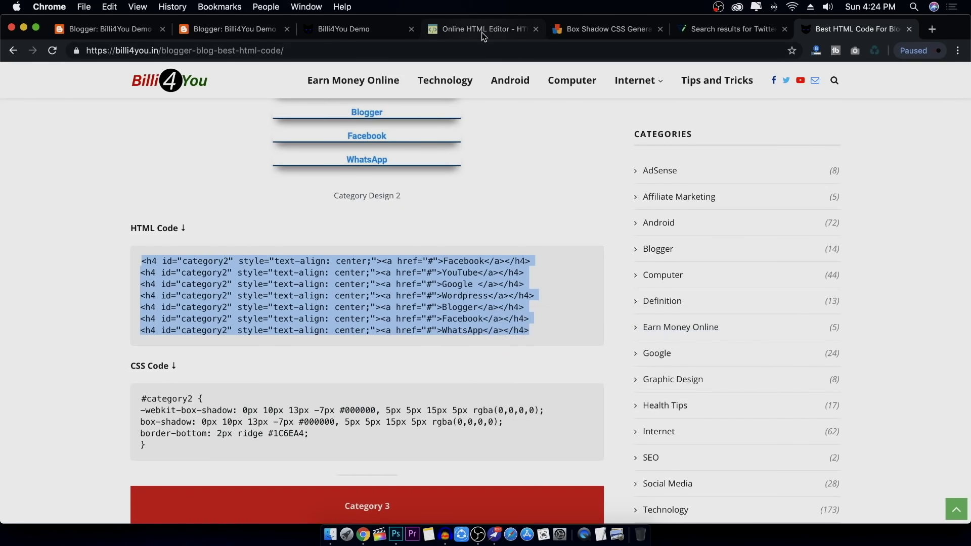
Add an HTML/JavaScript gadget with the Category 2 code to Sidebar (Bottom) and save the arrangement
{"action": "left_click", "coordinate": [483, 33]}
{"action": "left_click", "coordinate": [131, 34]}
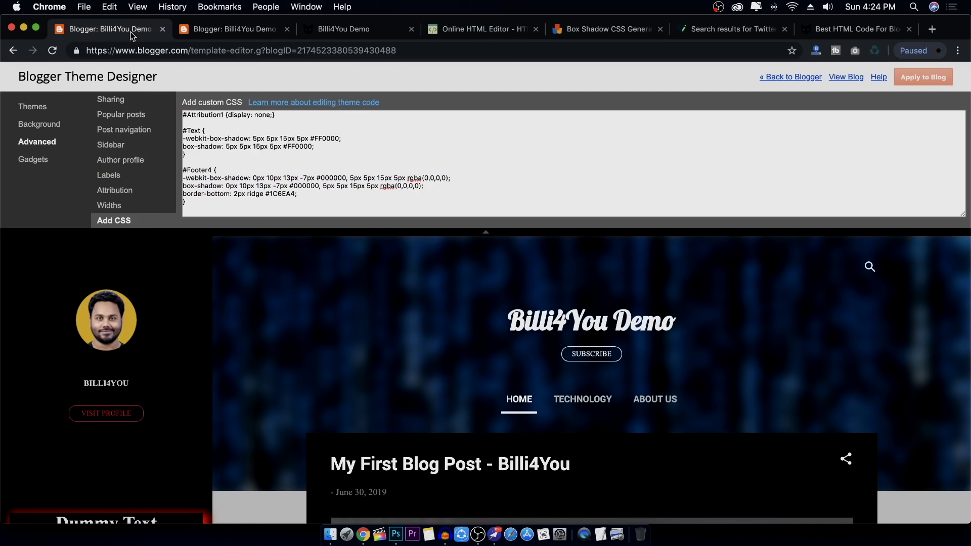
{"action": "left_click", "coordinate": [253, 25]}
{"action": "scroll", "coordinate": [286, 303], "scroll_direction": "up", "scroll_amount": 15}
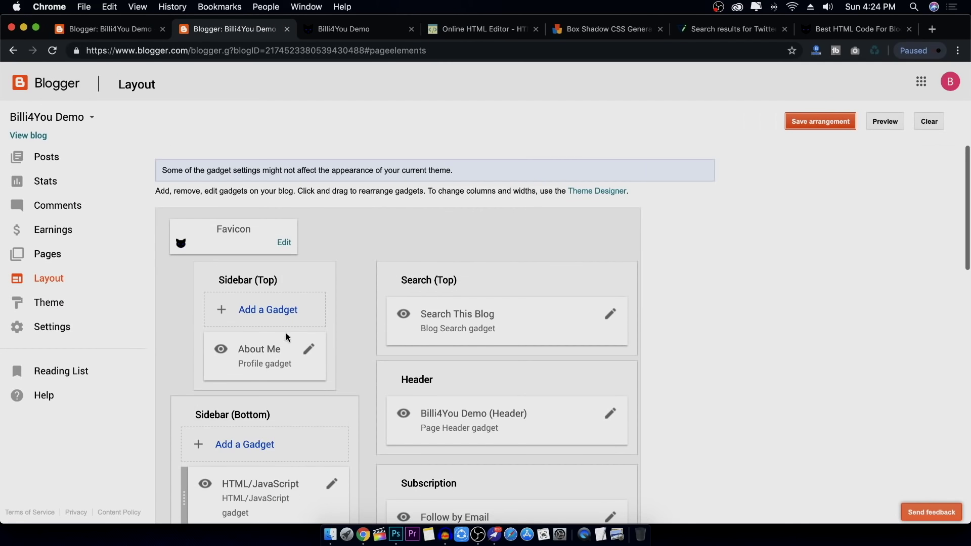
{"action": "scroll", "coordinate": [286, 333], "scroll_direction": "down", "scroll_amount": 2}
{"action": "left_click", "coordinate": [253, 373]}
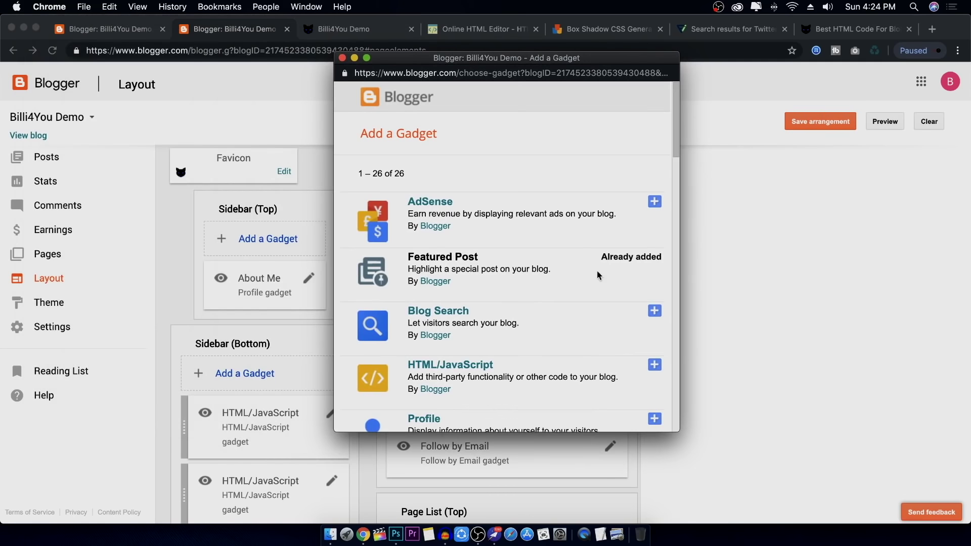
{"action": "scroll", "coordinate": [598, 276], "scroll_direction": "down", "scroll_amount": 1}
{"action": "left_click", "coordinate": [445, 322]}
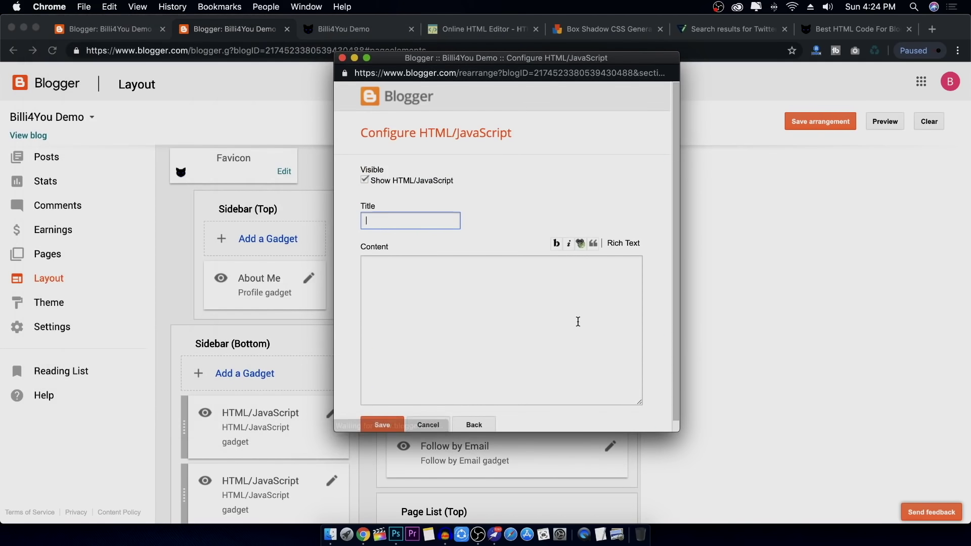
{"action": "left_click", "coordinate": [490, 297]}
{"action": "key", "text": "super+v"}
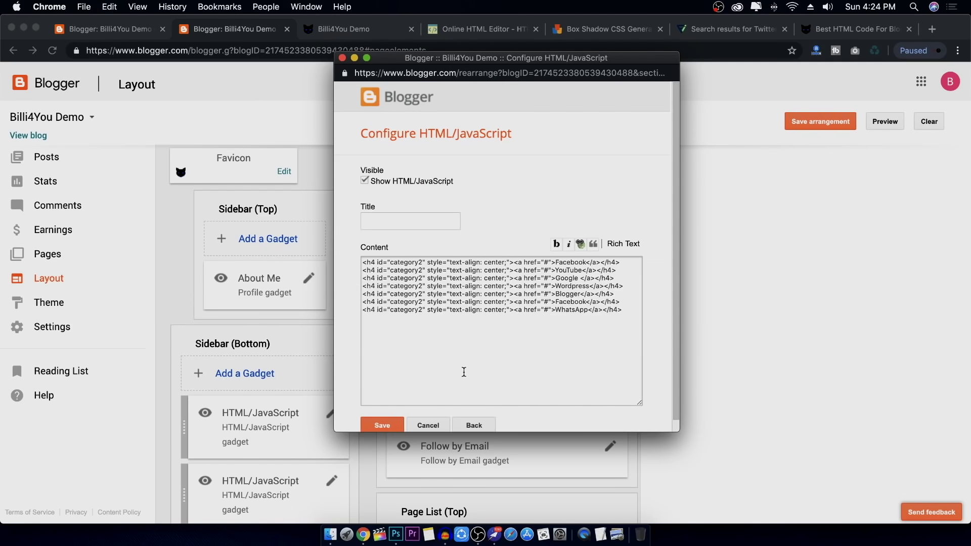
{"action": "left_click", "coordinate": [384, 426]}
{"action": "left_click", "coordinate": [819, 123]}
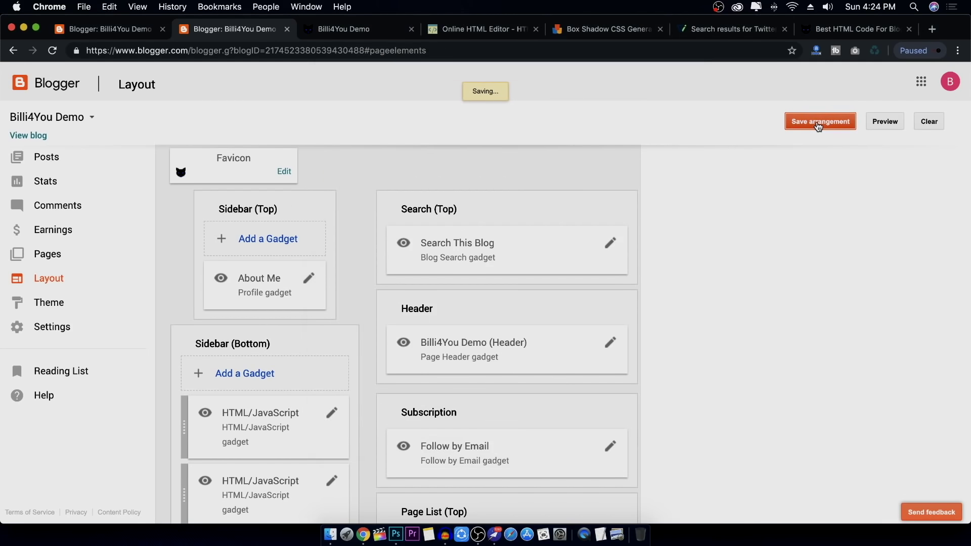
Reload the live blog and scroll to the new seven-link sidebar gadget
{"action": "left_click", "coordinate": [354, 28]}
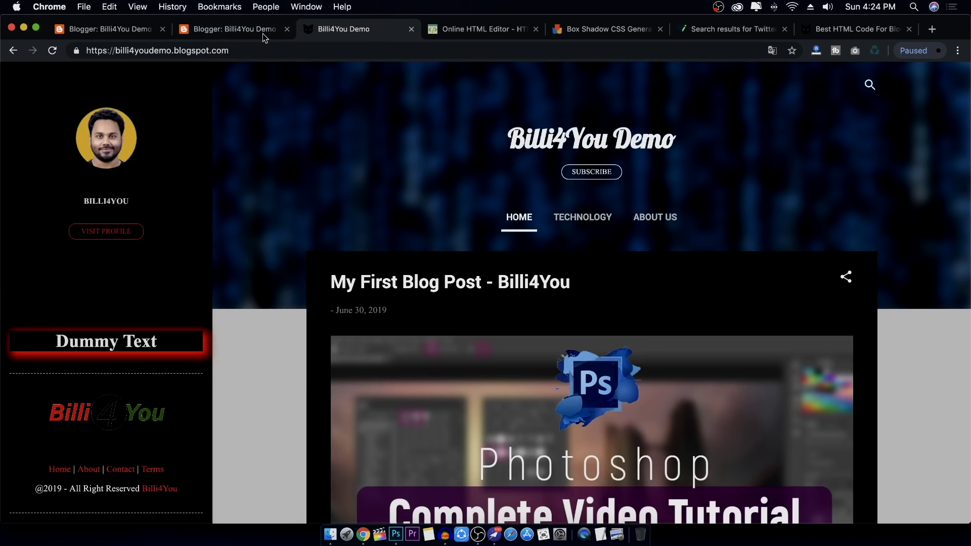
{"action": "left_click", "coordinate": [52, 50]}
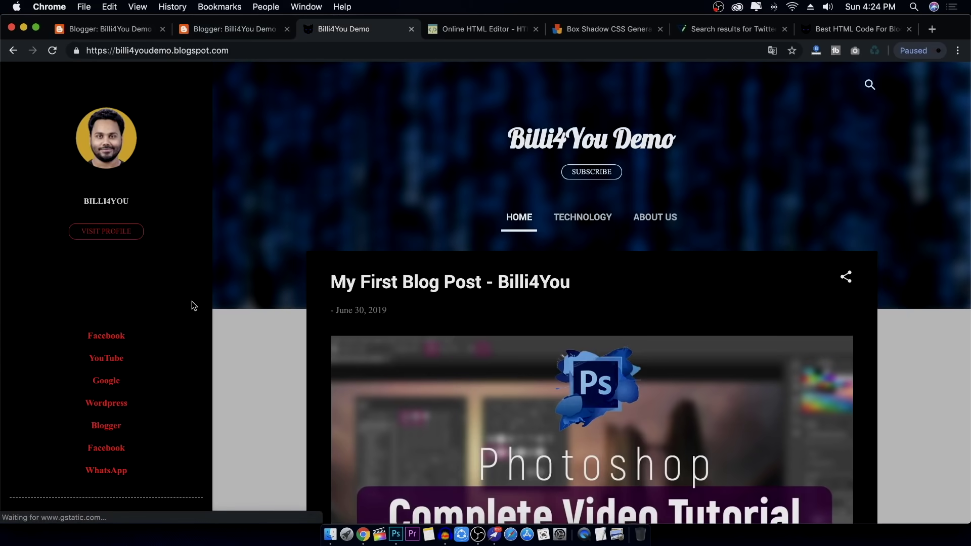
{"action": "scroll", "coordinate": [191, 302], "scroll_direction": "down", "scroll_amount": 3}
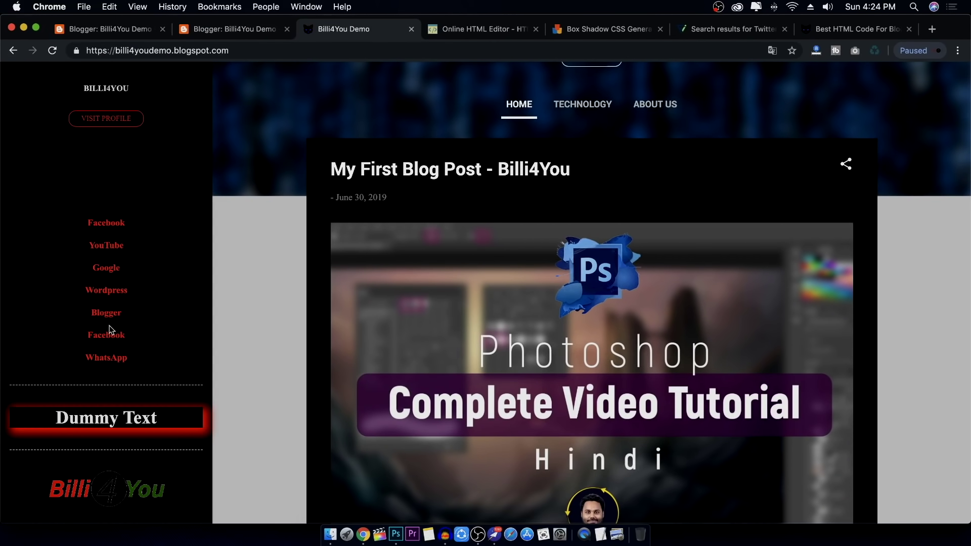
Copy the Category 2 CSS code from the Best HTML Code article
{"action": "left_click", "coordinate": [601, 29]}
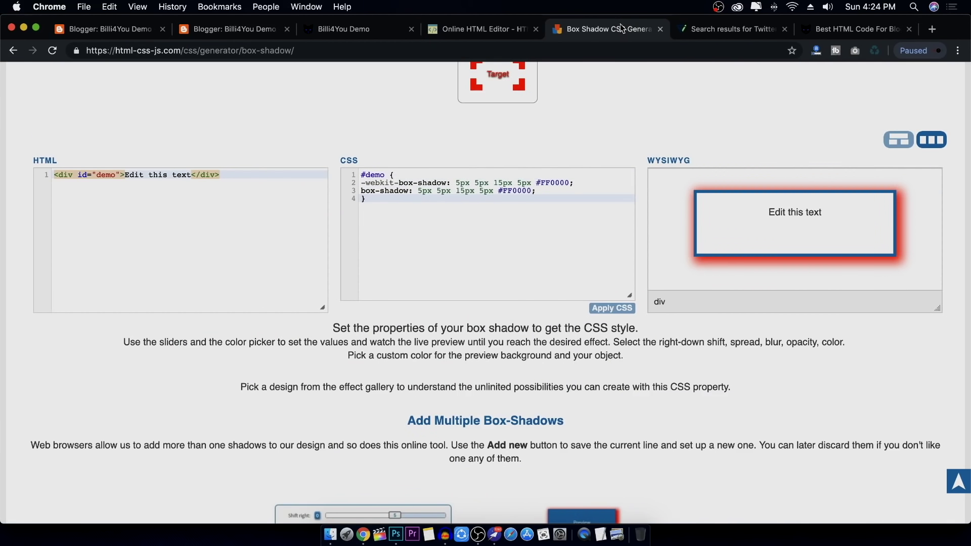
{"action": "left_click", "coordinate": [839, 29]}
{"action": "scroll", "coordinate": [199, 348], "scroll_direction": "down", "scroll_amount": 3}
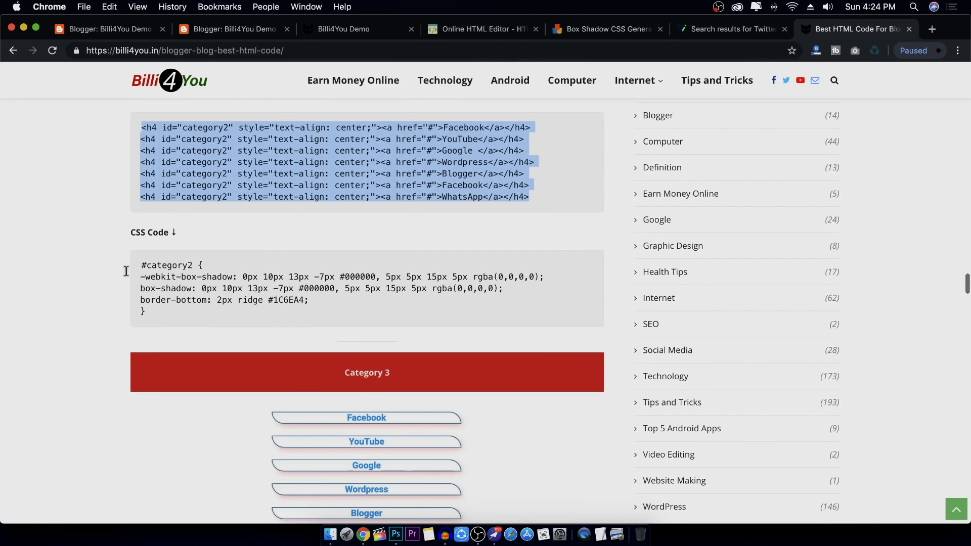
{"action": "left_click_drag", "start_coordinate": [141, 265], "coordinate": [188, 323]}
{"action": "right_click", "coordinate": [198, 293]}
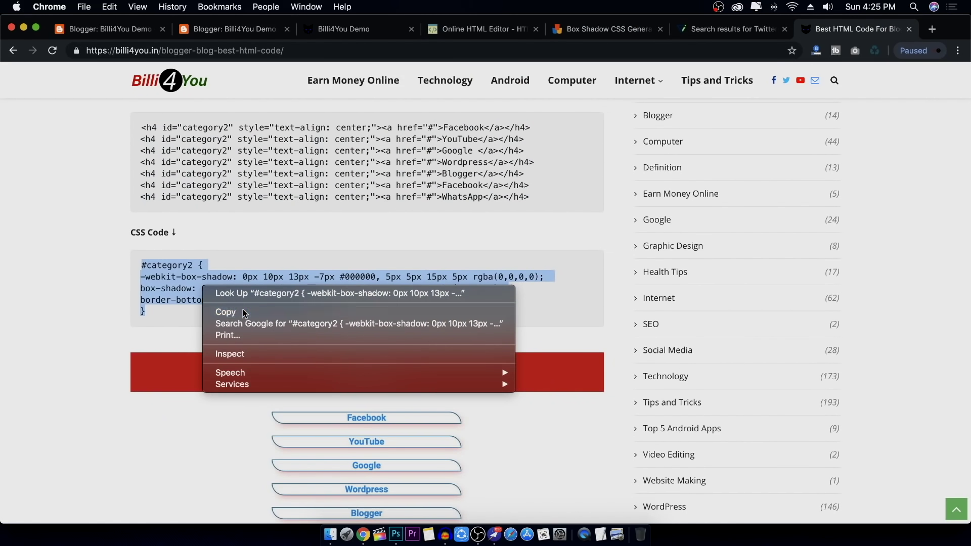
{"action": "left_click", "coordinate": [217, 310]}
Append the #category2 rule to the theme's custom CSS, apply it and reload the blog
{"action": "left_click", "coordinate": [102, 38]}
{"action": "left_click", "coordinate": [252, 199]}
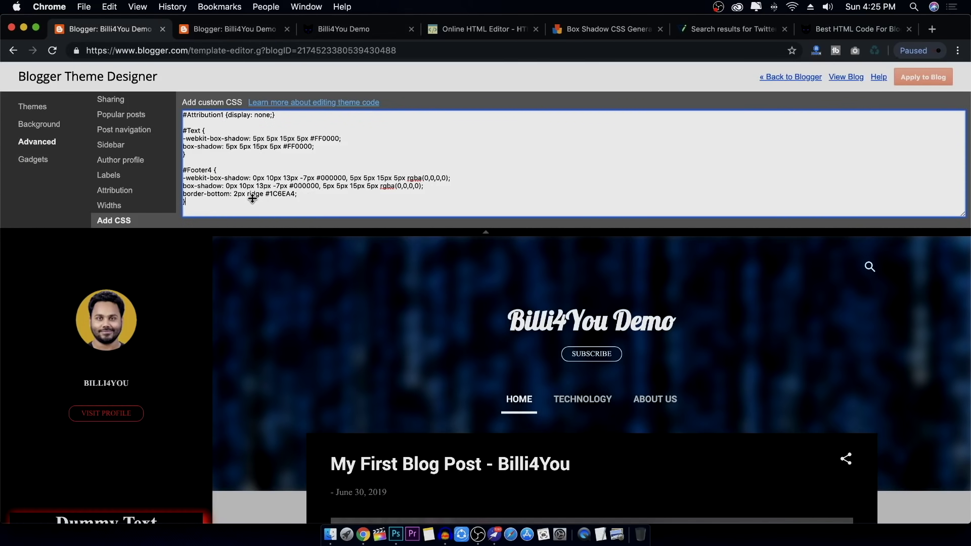
{"action": "key", "text": "super+v"}
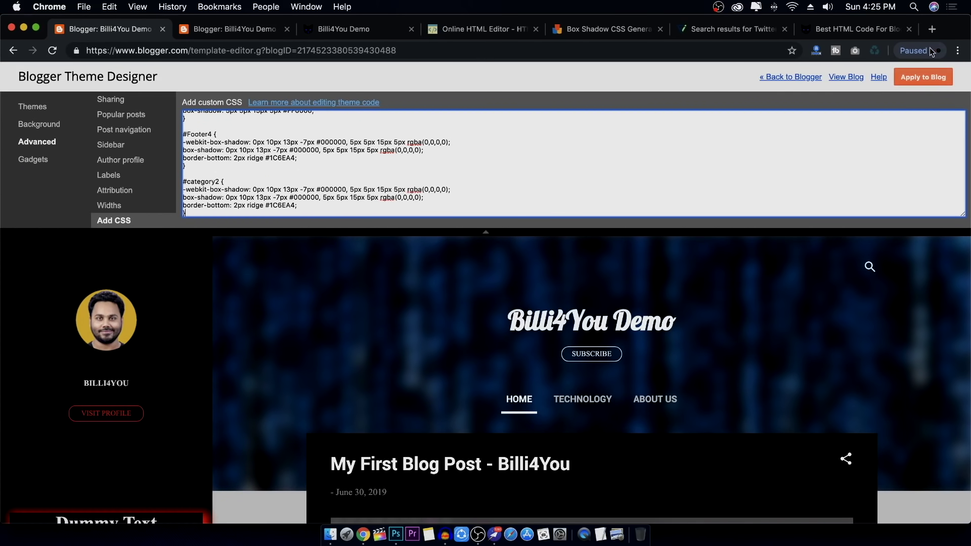
{"action": "left_click", "coordinate": [923, 78]}
{"action": "left_click", "coordinate": [349, 31]}
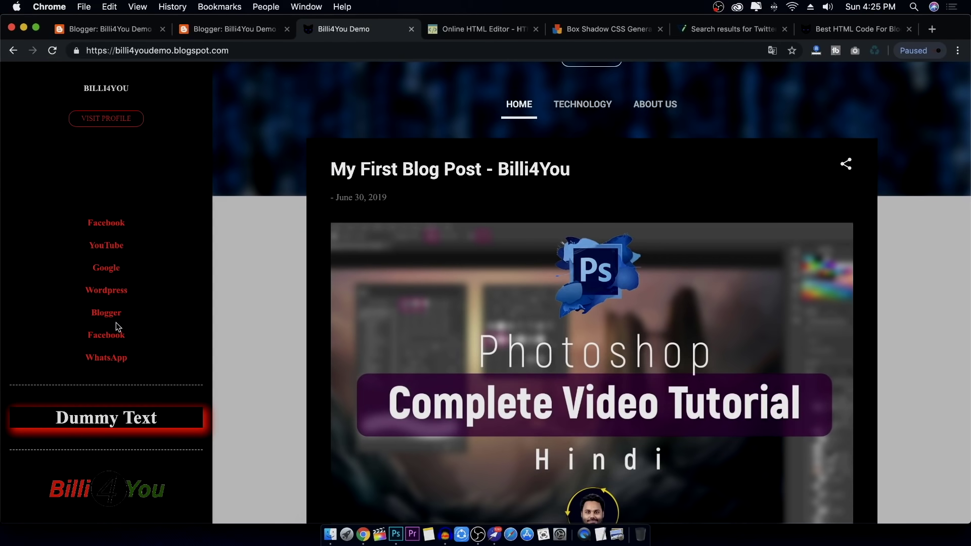
{"action": "left_click", "coordinate": [54, 51]}
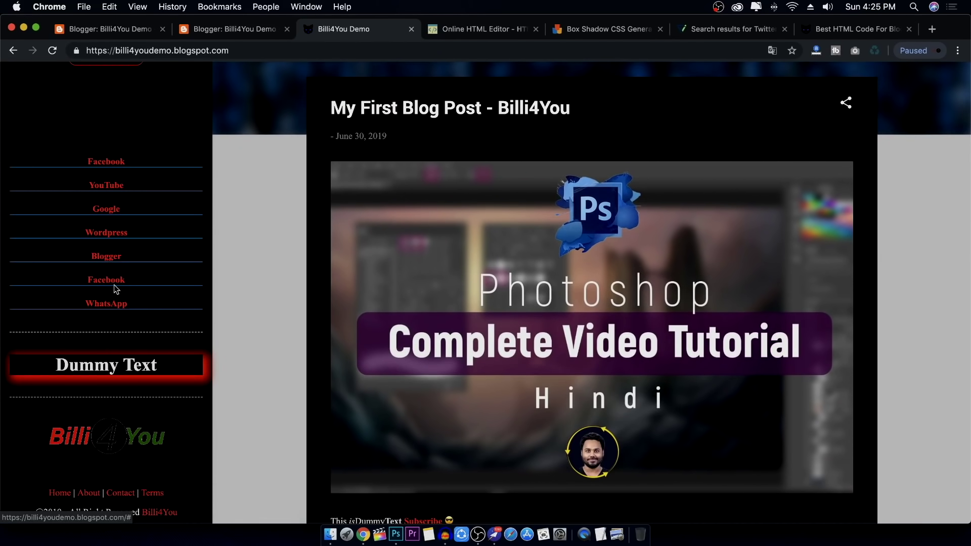
{"action": "left_click", "coordinate": [587, 30]}
{"action": "scroll", "coordinate": [309, 223], "scroll_direction": "up", "scroll_amount": 10}
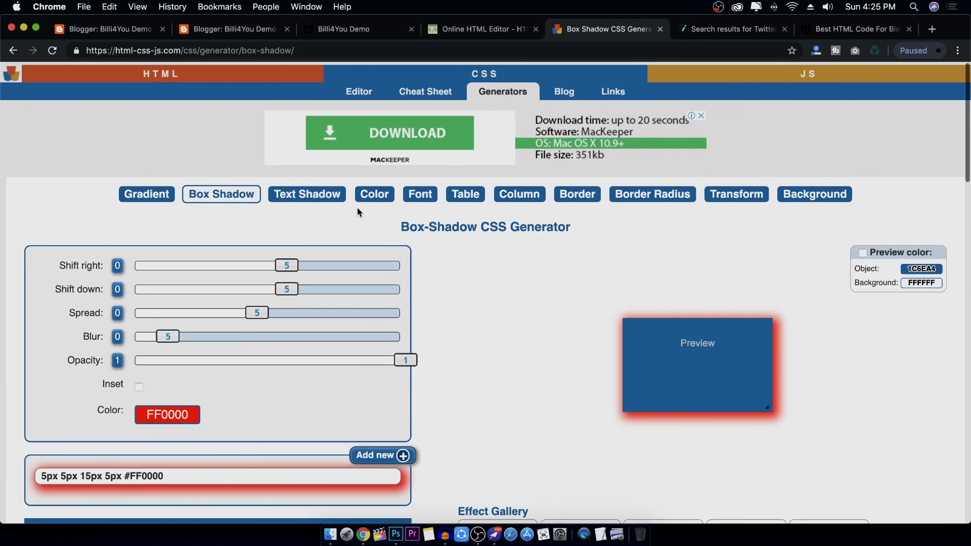
In the Border Radius generator, set top-right and bottom-right corners to 40 and load the code into the demo editors
{"action": "left_click", "coordinate": [300, 191]}
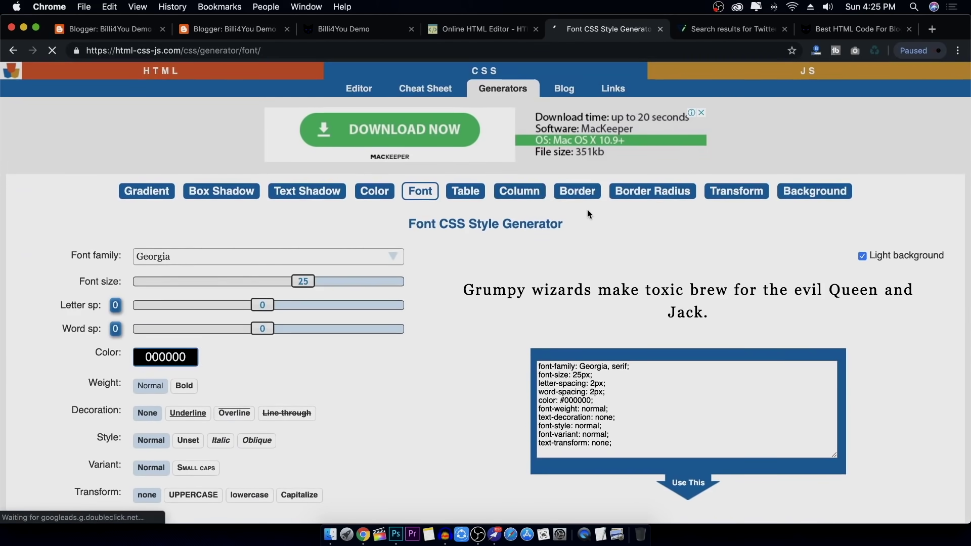
{"action": "left_click", "coordinate": [589, 192]}
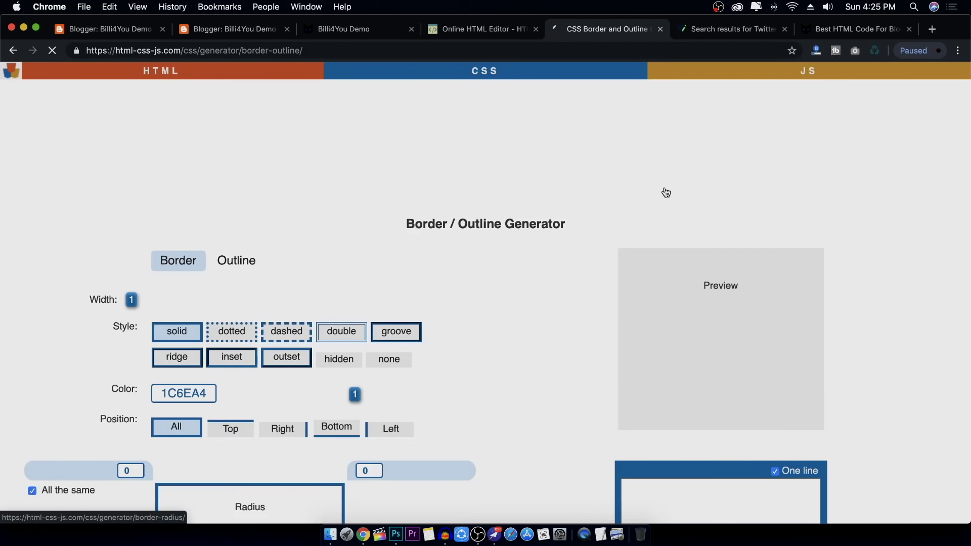
{"action": "left_click", "coordinate": [662, 197]}
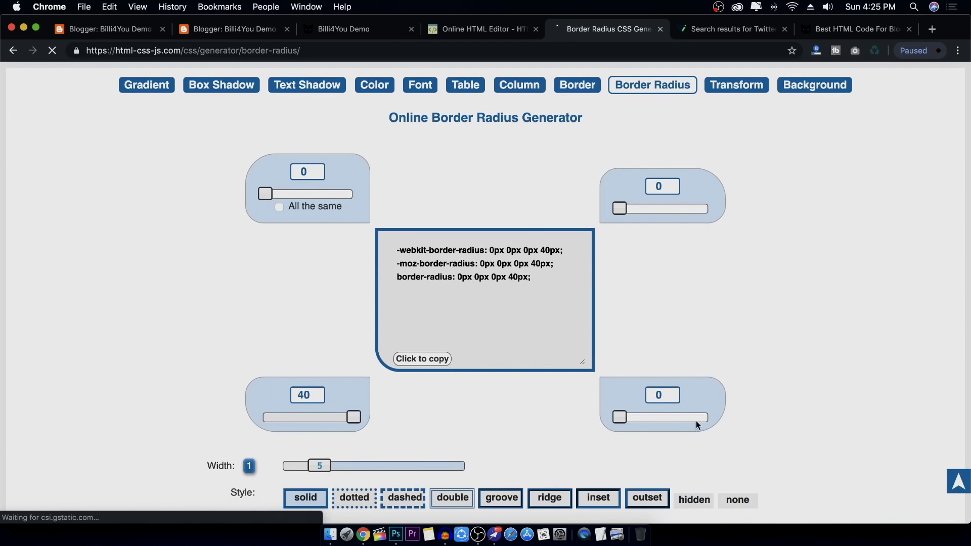
{"action": "left_click_drag", "start_coordinate": [627, 414], "coordinate": [713, 417]}
{"action": "left_click_drag", "start_coordinate": [620, 209], "coordinate": [967, 178]}
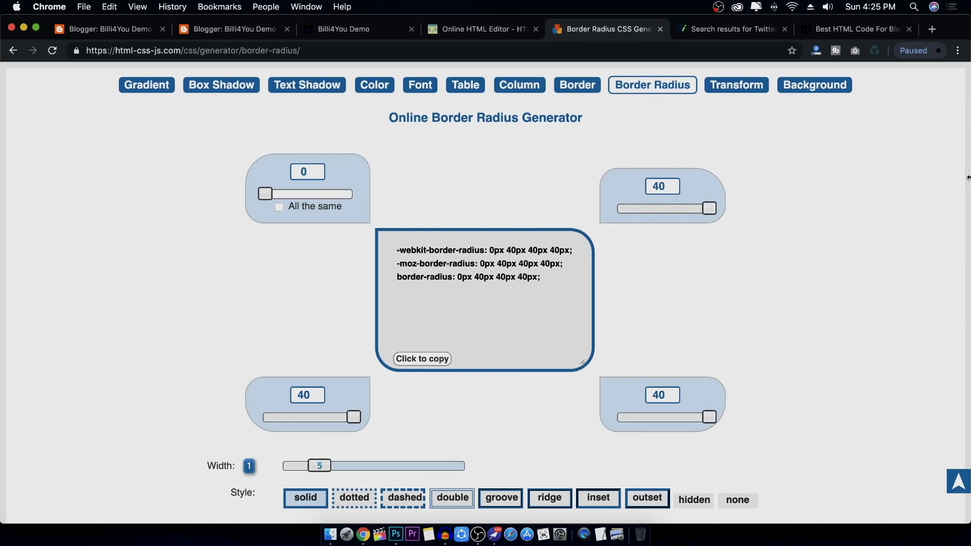
{"action": "scroll", "coordinate": [421, 244], "scroll_direction": "down", "scroll_amount": 15}
{"action": "scroll", "coordinate": [423, 248], "scroll_direction": "up", "scroll_amount": 8}
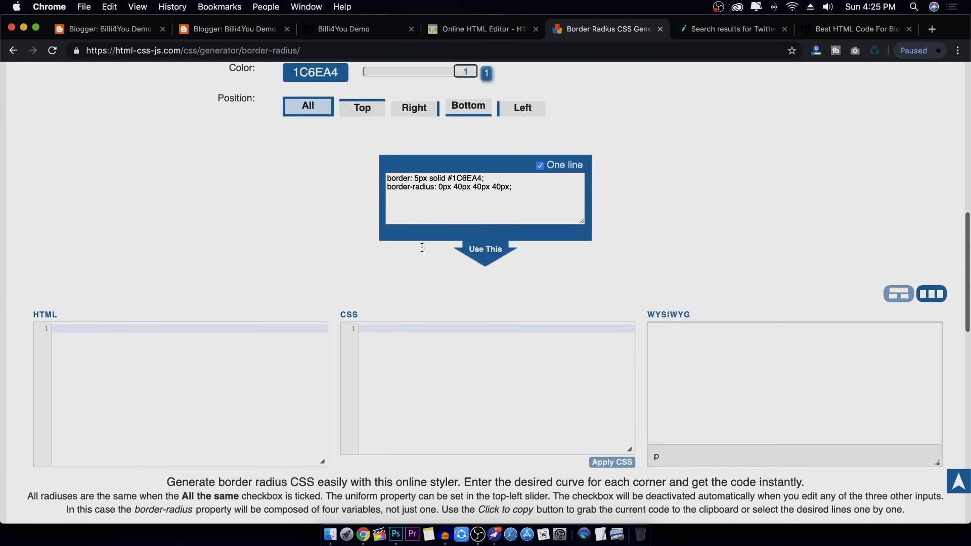
{"action": "left_click", "coordinate": [482, 250]}
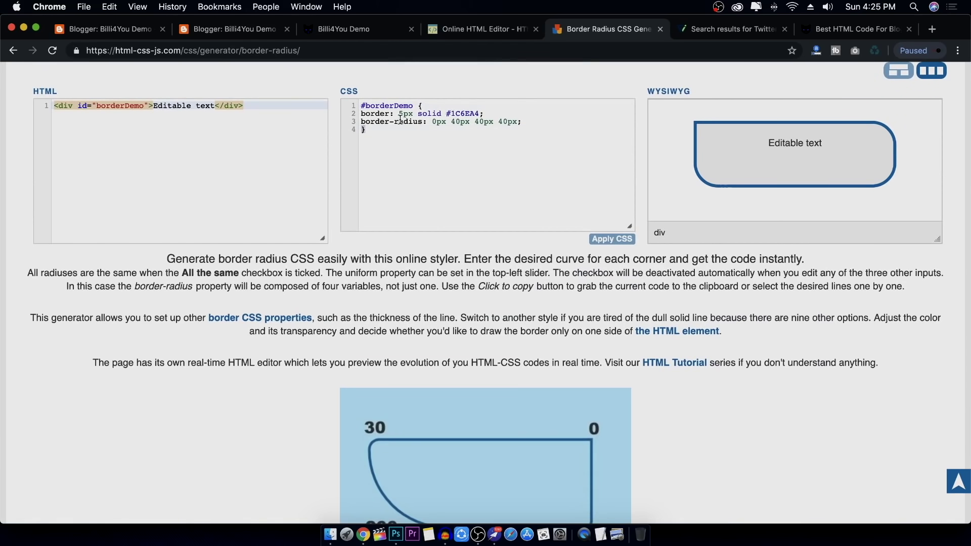
{"action": "left_click_drag", "start_coordinate": [361, 105], "coordinate": [419, 106]}
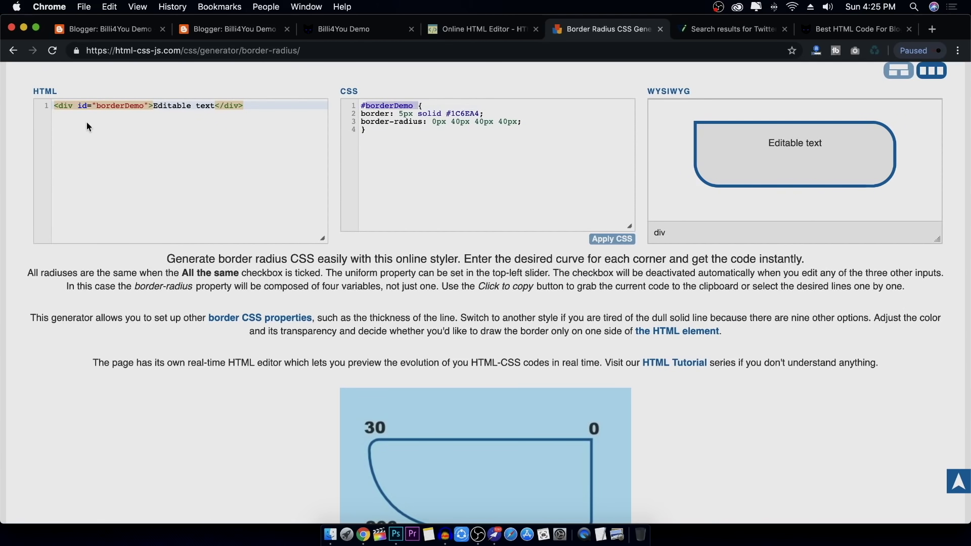
{"action": "left_click_drag", "start_coordinate": [80, 105], "coordinate": [149, 105]}
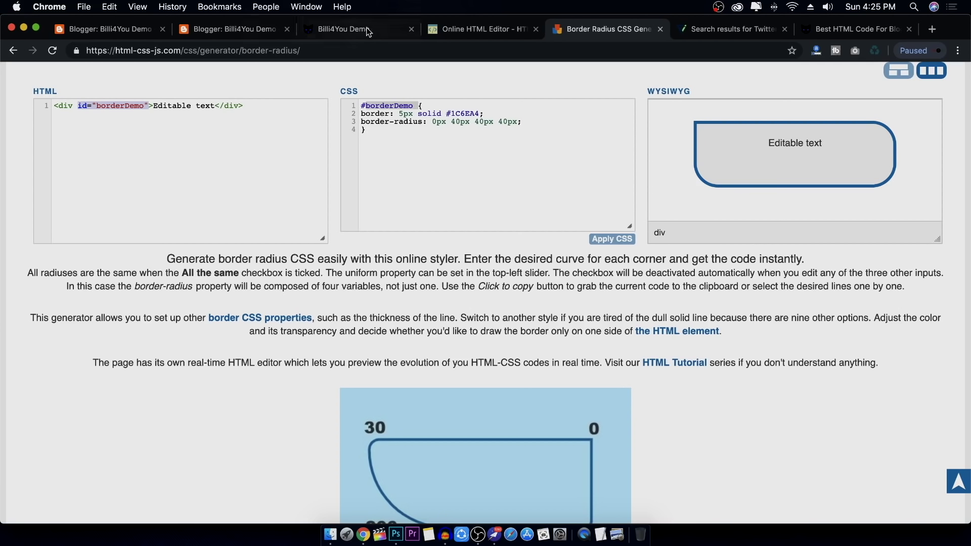
Inspect the Footer4 table cell tags in the Online HTML Editor source, then view the live blog
{"action": "left_click", "coordinate": [475, 28]}
{"action": "left_click", "coordinate": [466, 271]}
{"action": "left_click", "coordinate": [432, 313]}
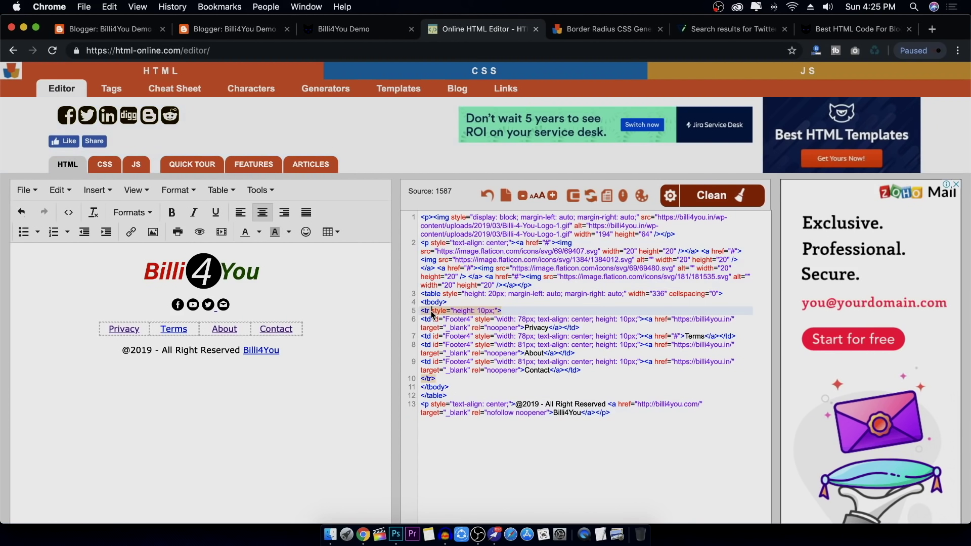
{"action": "left_click", "coordinate": [431, 323]}
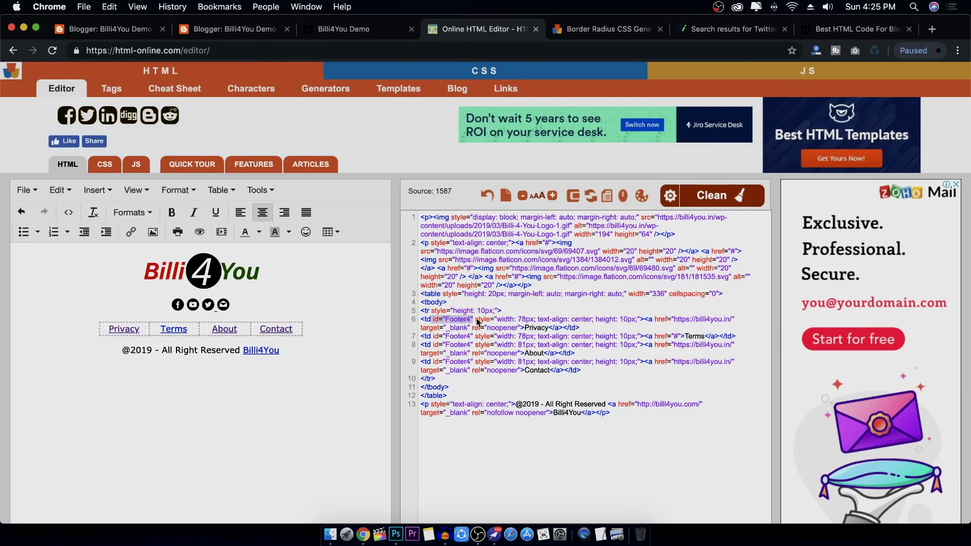
{"action": "left_click", "coordinate": [485, 322]}
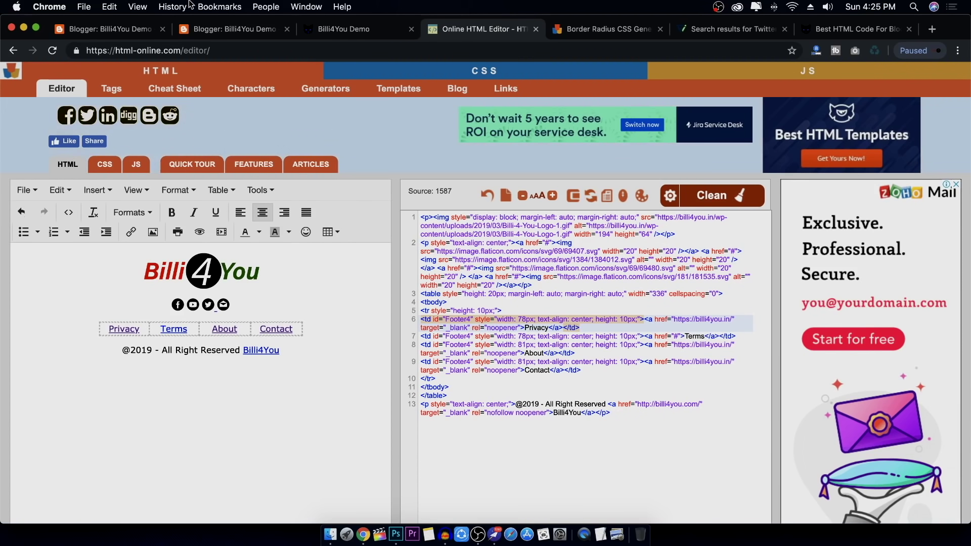
{"action": "left_click", "coordinate": [367, 31]}
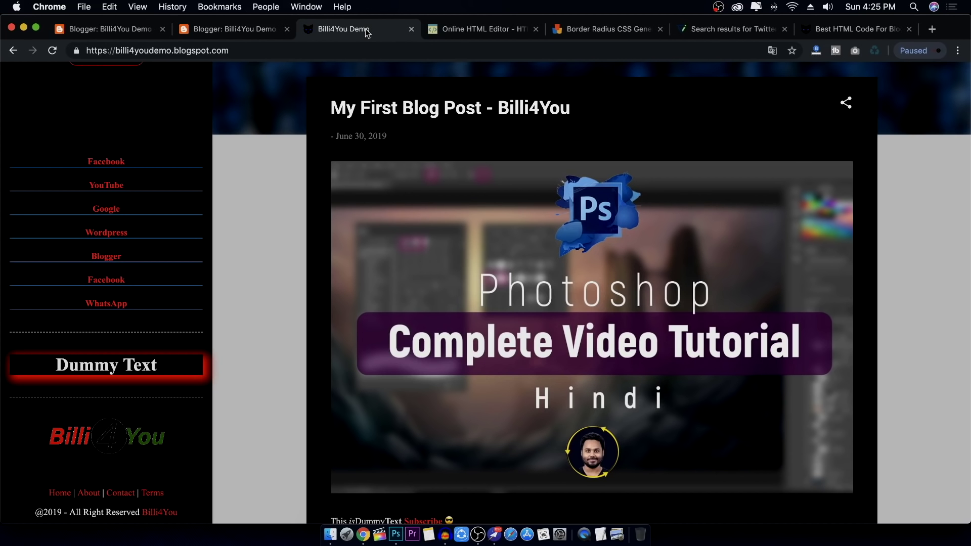
Move from the Layout page to the demo blog and scroll through its posts
{"action": "left_click", "coordinate": [471, 33]}
{"action": "left_click", "coordinate": [253, 29]}
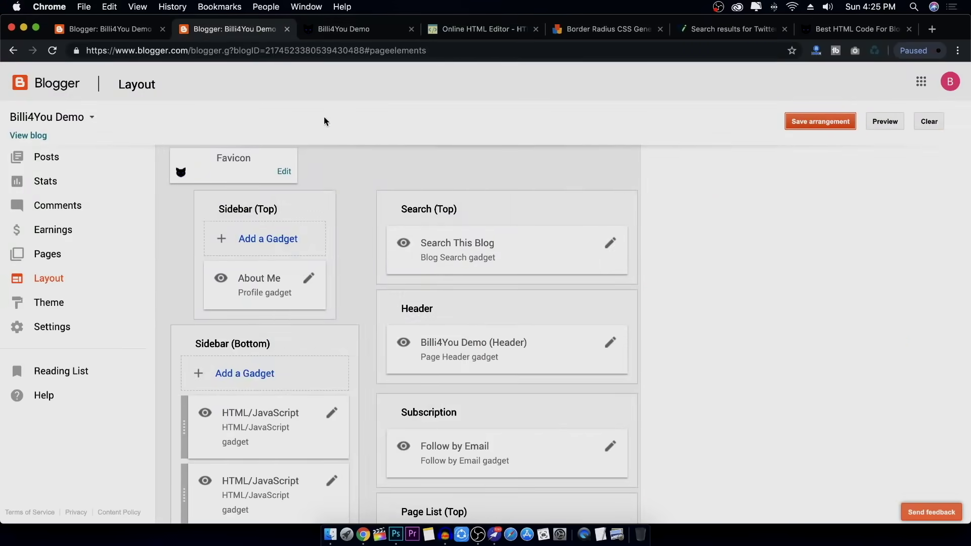
{"action": "left_click", "coordinate": [347, 30]}
{"action": "scroll", "coordinate": [316, 178], "scroll_direction": "down", "scroll_amount": 15}
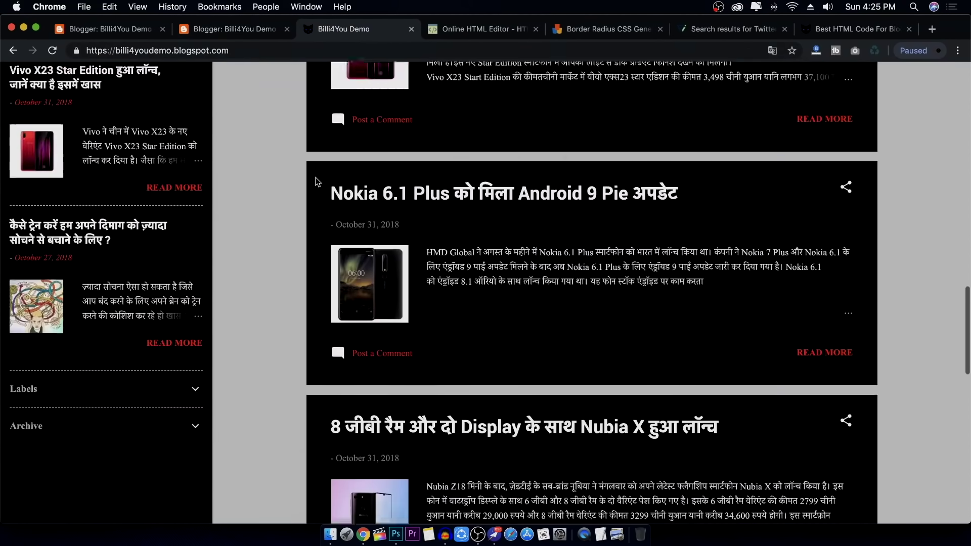
{"action": "scroll", "coordinate": [316, 180], "scroll_direction": "down", "scroll_amount": 10}
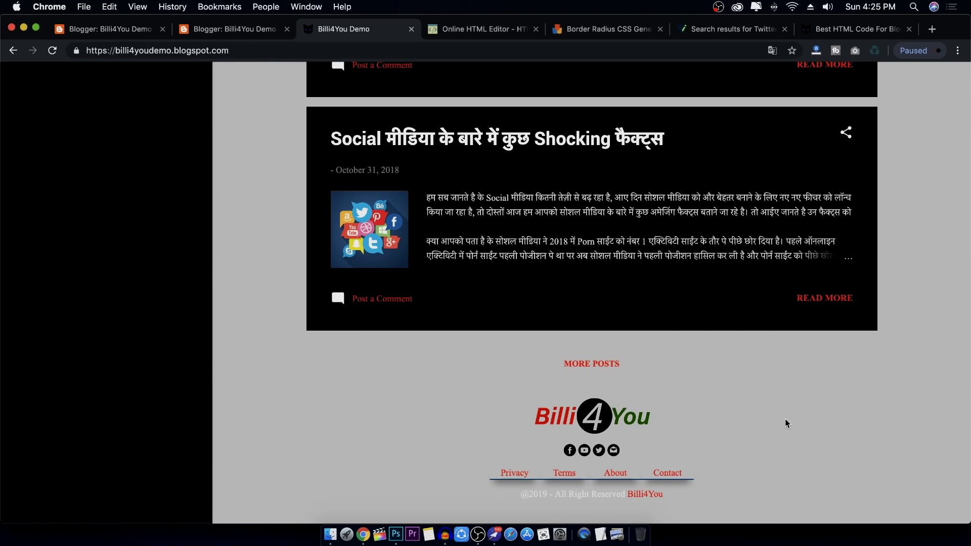
{"action": "scroll", "coordinate": [383, 177], "scroll_direction": "up", "scroll_amount": 20}
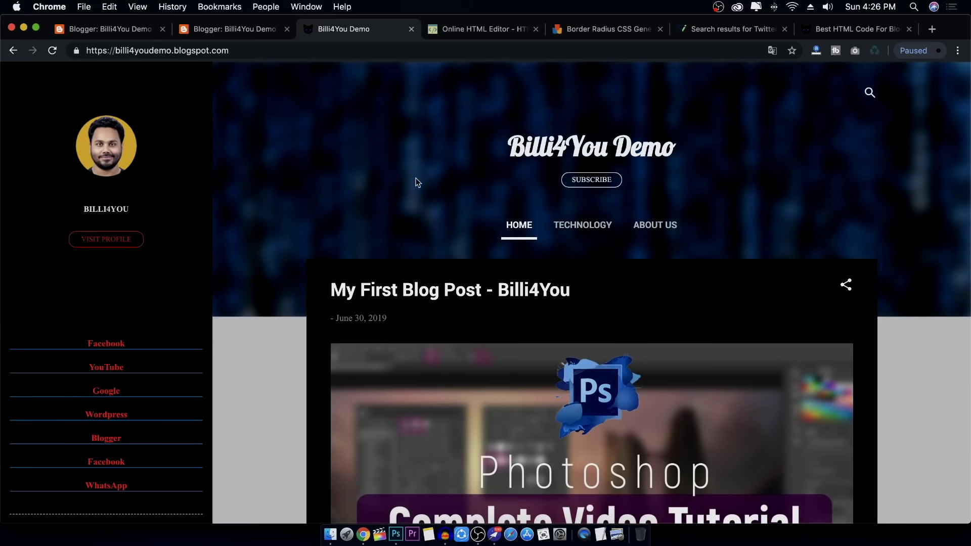
Scroll through the Best HTML Code For Blogger Blog article and reload it
{"action": "left_click", "coordinate": [855, 29]}
{"action": "scroll", "coordinate": [599, 201], "scroll_direction": "down", "scroll_amount": 15}
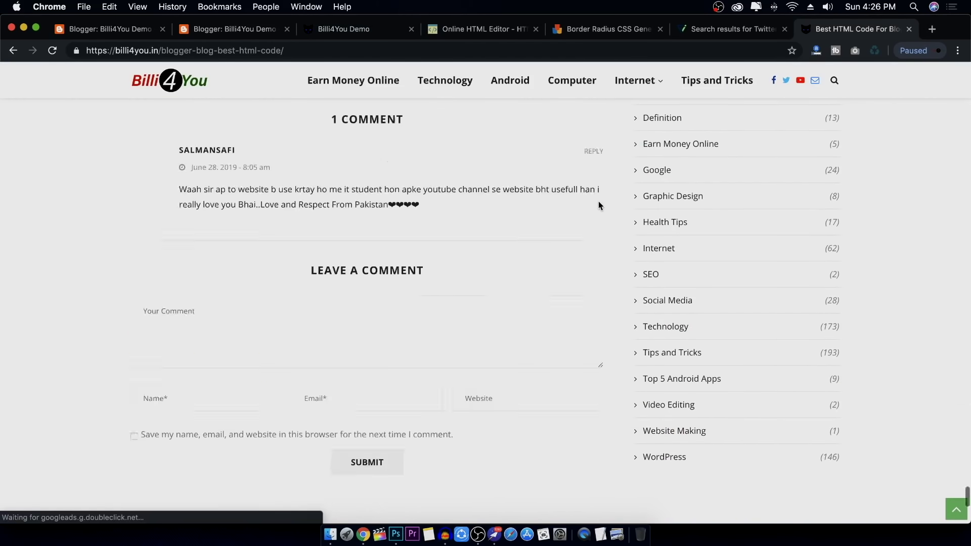
{"action": "scroll", "coordinate": [598, 201], "scroll_direction": "up", "scroll_amount": 20}
{"action": "scroll", "coordinate": [599, 204], "scroll_direction": "up", "scroll_amount": 20}
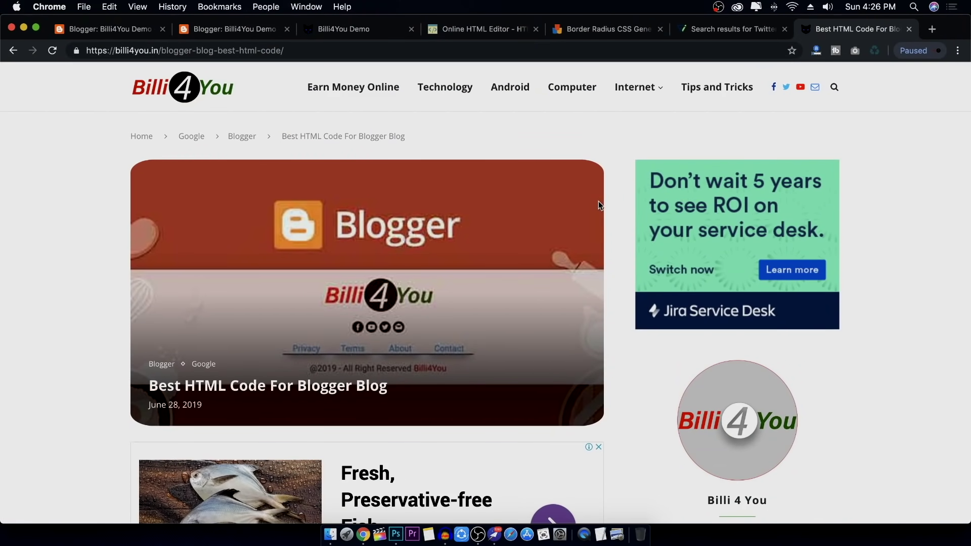
{"action": "scroll", "coordinate": [599, 201], "scroll_direction": "down", "scroll_amount": 15}
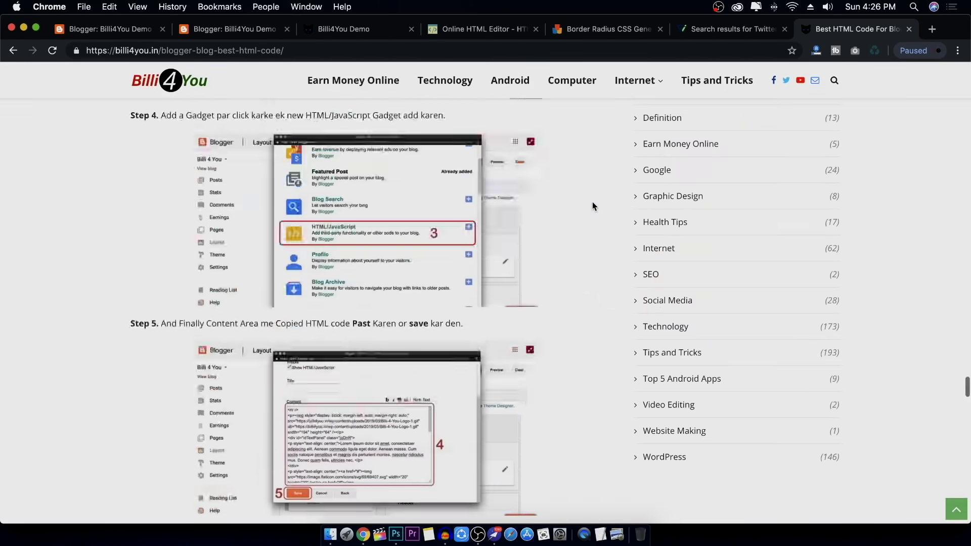
{"action": "scroll", "coordinate": [592, 202], "scroll_direction": "up", "scroll_amount": 20}
{"action": "left_click", "coordinate": [185, 99]}
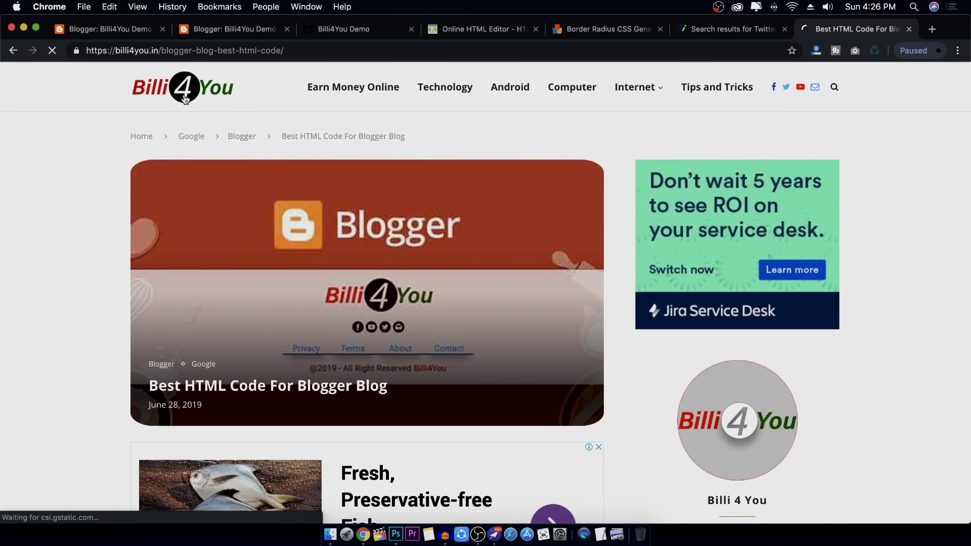
Go from the HTML editor and demo blog to the GoDaddy India home page
{"action": "left_click", "coordinate": [460, 31]}
{"action": "left_click", "coordinate": [388, 30]}
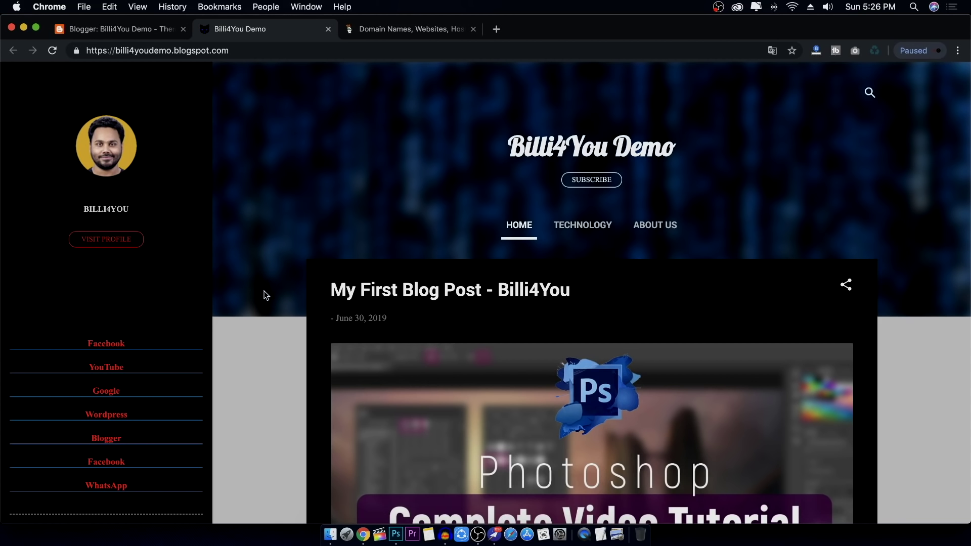
{"action": "left_click", "coordinate": [411, 32]}
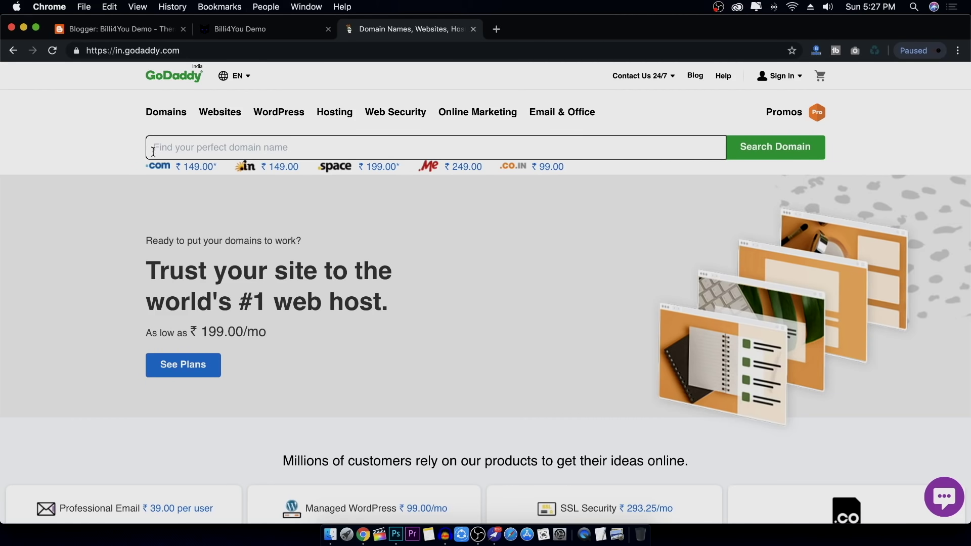
Search GoDaddy for 'Billi4you demo', showing billi4youdemo.in available at ₹149.00
{"action": "left_click", "coordinate": [172, 147]}
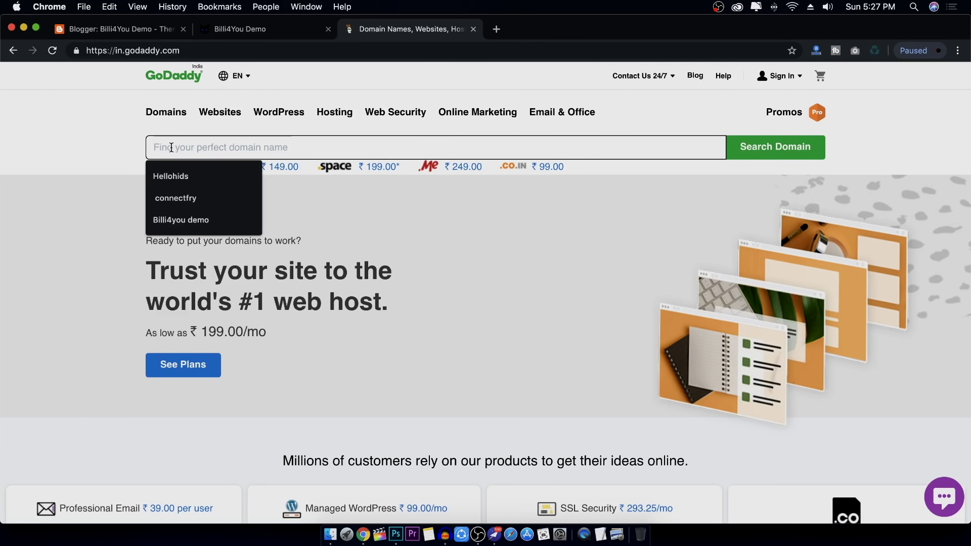
{"action": "left_click", "coordinate": [197, 221]}
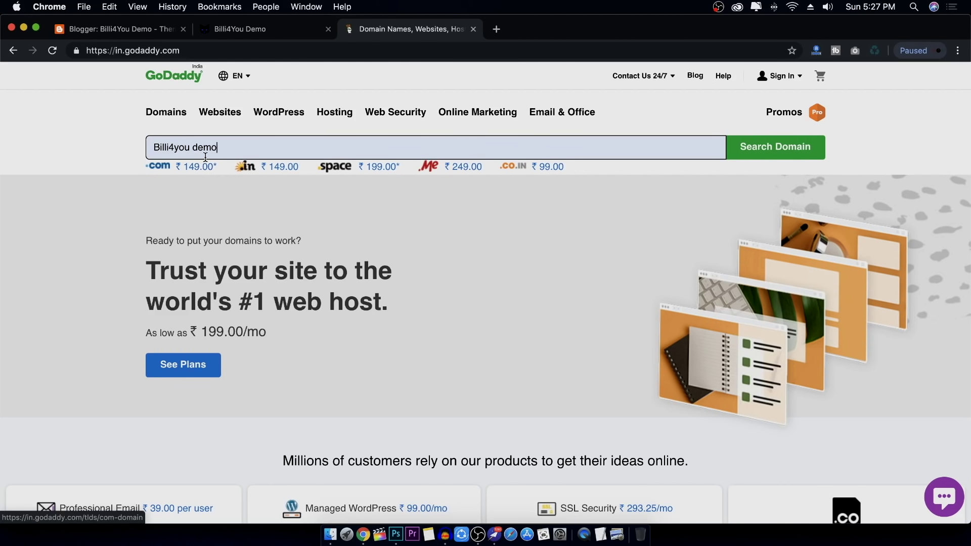
{"action": "left_click", "coordinate": [770, 157]}
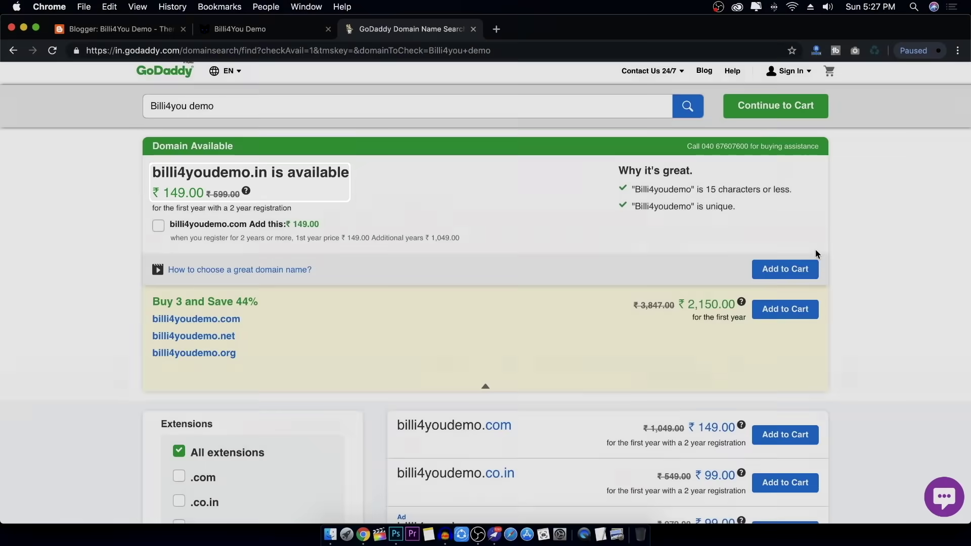
Browse the domain results and add billi4youdemo.in to the GoDaddy cart
{"action": "scroll", "coordinate": [840, 253], "scroll_direction": "up", "scroll_amount": 1}
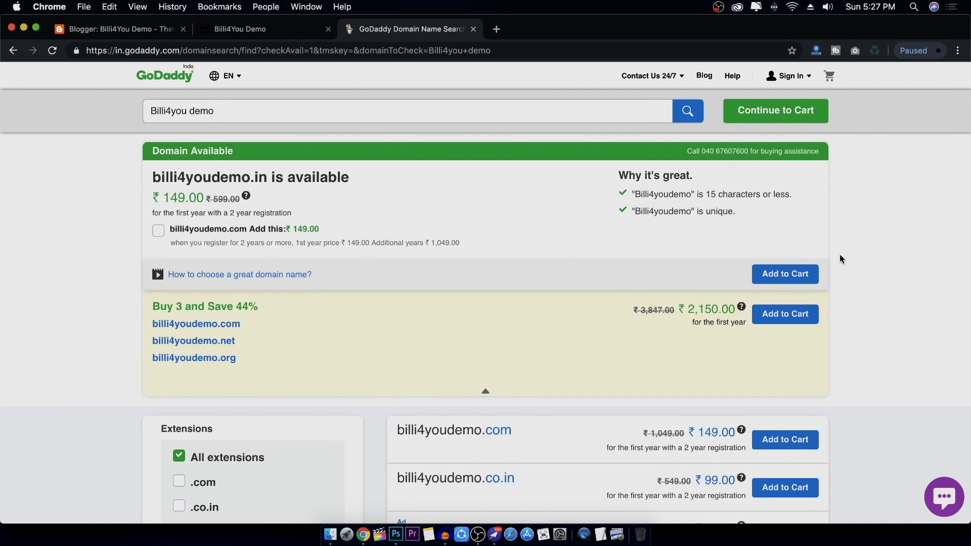
{"action": "scroll", "coordinate": [840, 256], "scroll_direction": "down", "scroll_amount": 5}
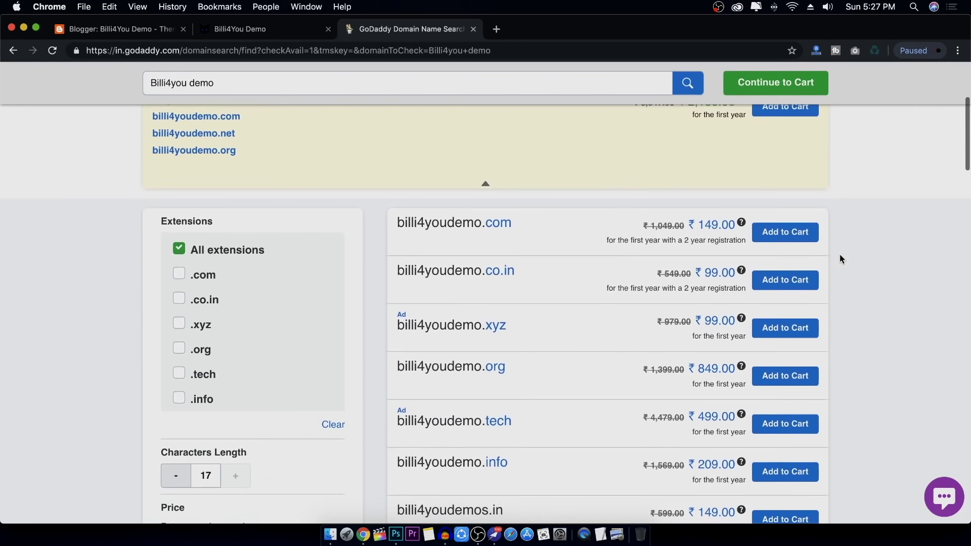
{"action": "scroll", "coordinate": [839, 259], "scroll_direction": "down", "scroll_amount": 2}
{"action": "scroll", "coordinate": [839, 259], "scroll_direction": "down", "scroll_amount": 1}
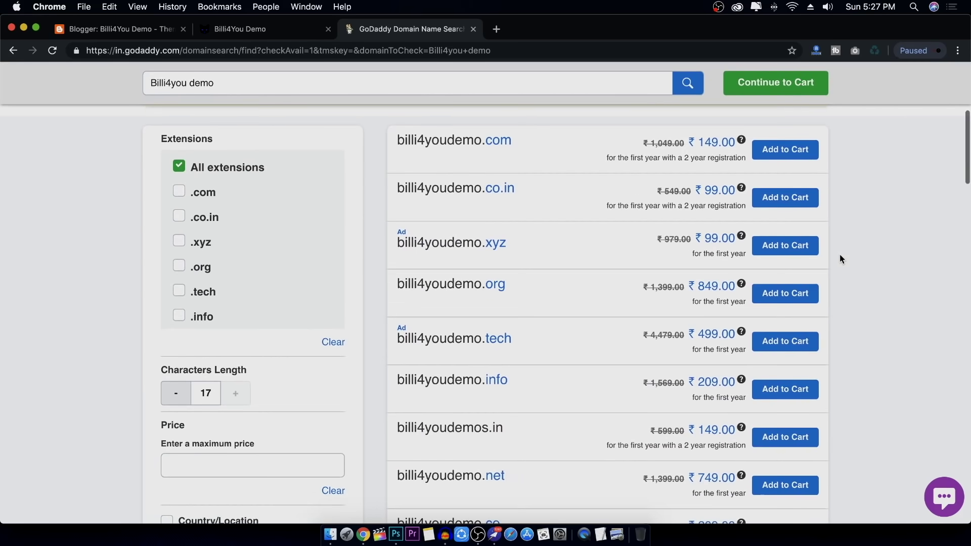
{"action": "scroll", "coordinate": [839, 259], "scroll_direction": "down", "scroll_amount": 2}
{"action": "scroll", "coordinate": [839, 259], "scroll_direction": "up", "scroll_amount": 2}
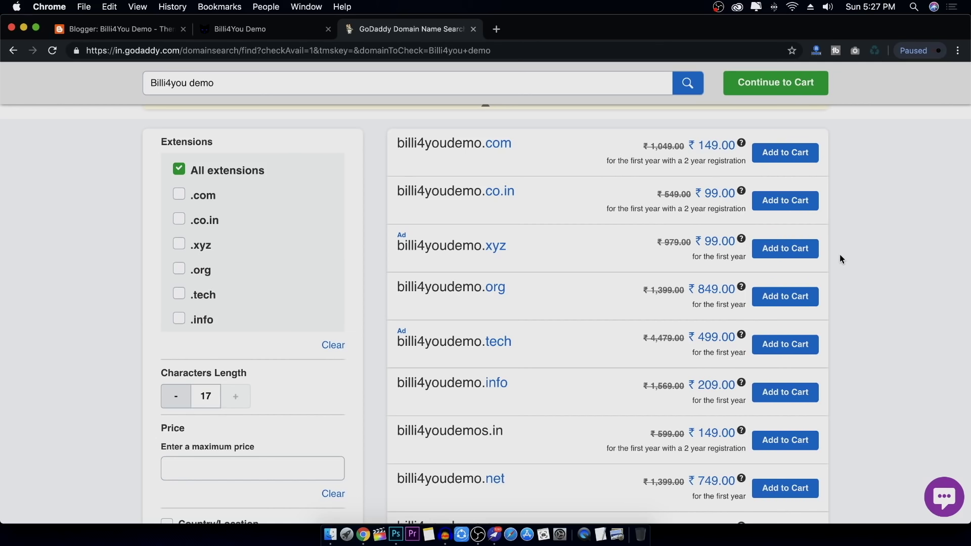
{"action": "scroll", "coordinate": [842, 253], "scroll_direction": "up", "scroll_amount": 6}
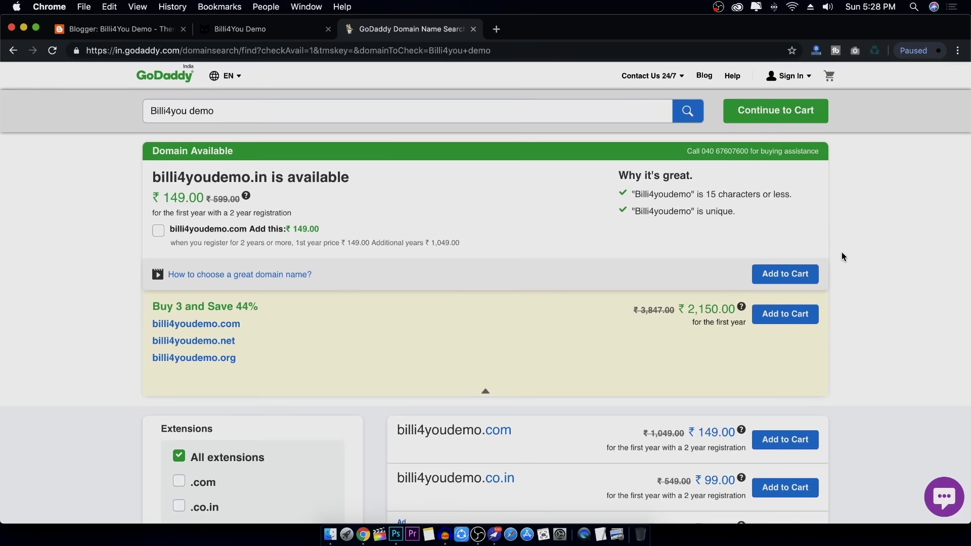
{"action": "left_click", "coordinate": [785, 277]}
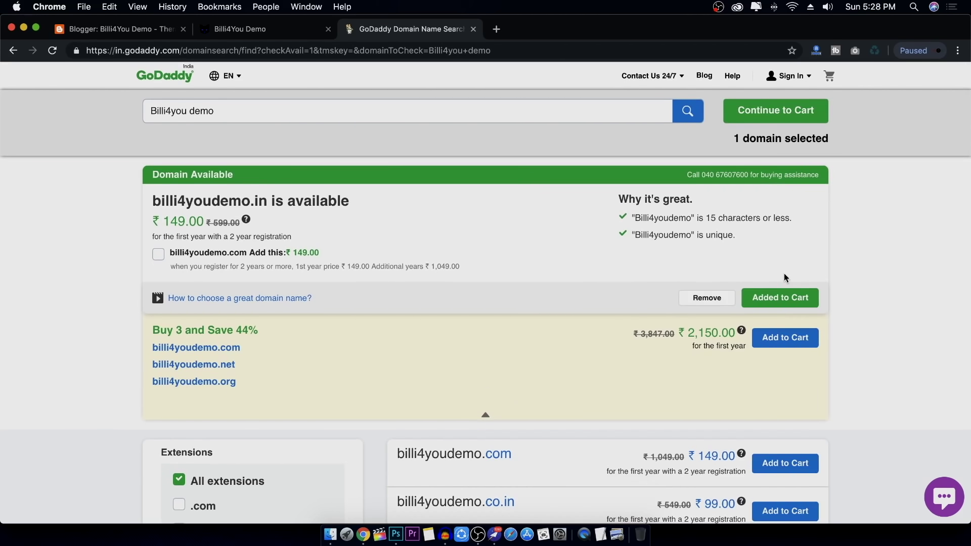
Choose No Thanks for professional email and continue to checkout with billi4youdemo.in
{"action": "left_click", "coordinate": [779, 116]}
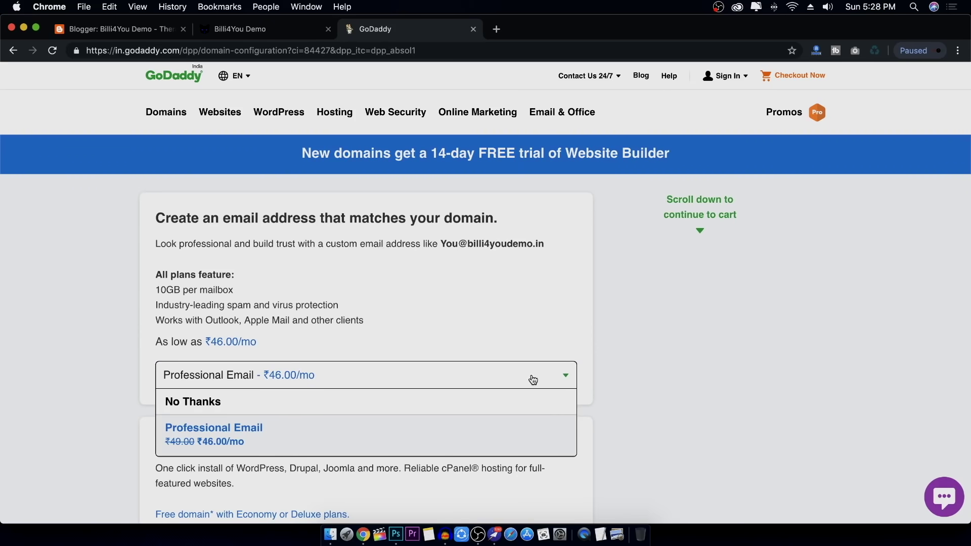
{"action": "scroll", "coordinate": [506, 380], "scroll_direction": "down", "scroll_amount": 1}
{"action": "left_click", "coordinate": [510, 381]}
{"action": "scroll", "coordinate": [536, 380], "scroll_direction": "down", "scroll_amount": 5}
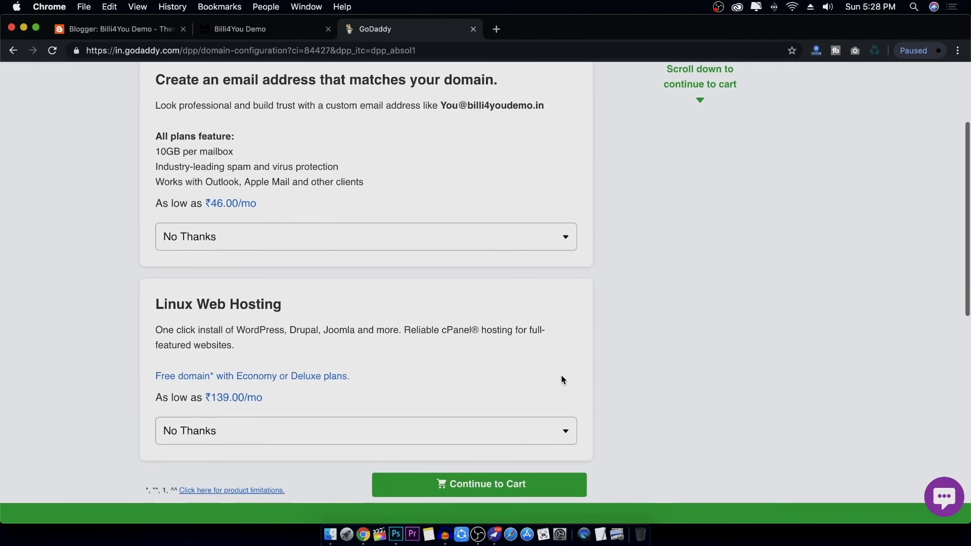
{"action": "left_click", "coordinate": [449, 227]}
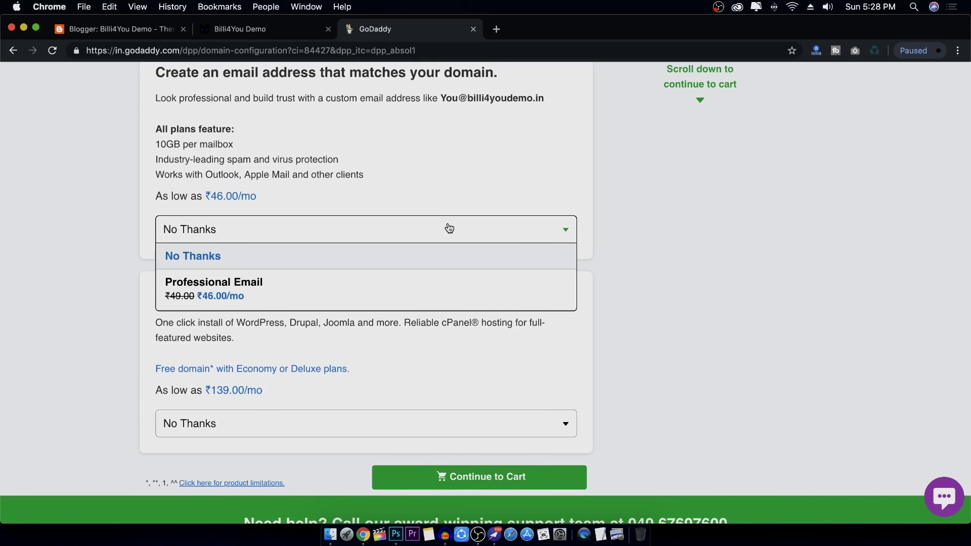
{"action": "left_click", "coordinate": [449, 227]}
{"action": "left_click", "coordinate": [482, 478]}
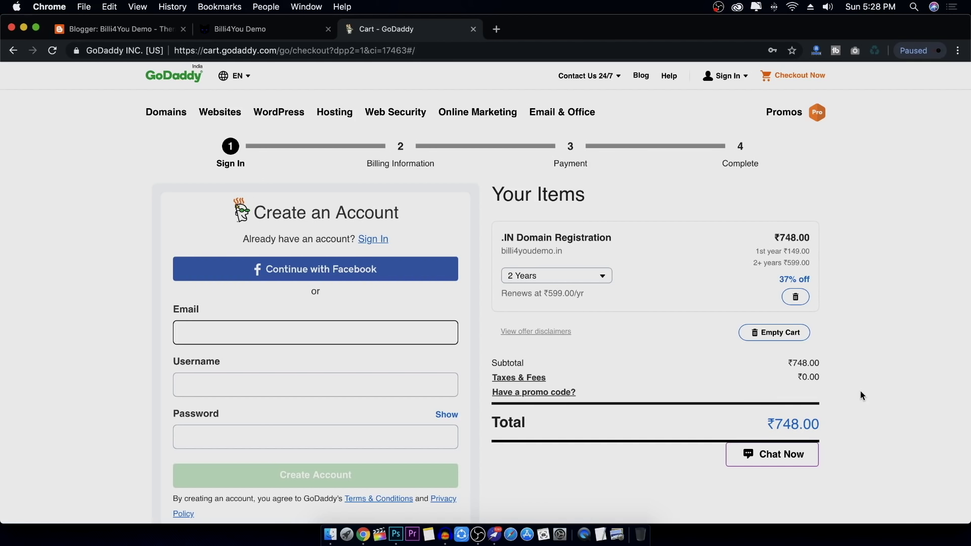
Change the registration term to 1 Year (₹399.00) and close the promo code entry unused
{"action": "left_click", "coordinate": [556, 278]}
{"action": "left_click", "coordinate": [559, 300]}
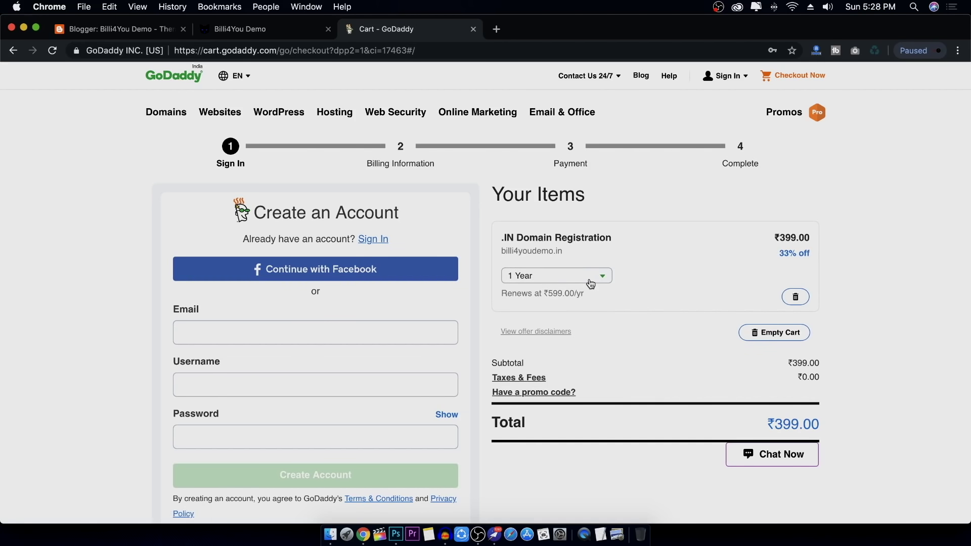
{"action": "double_click", "coordinate": [779, 238]}
{"action": "scroll", "coordinate": [811, 237], "scroll_direction": "down", "scroll_amount": 1}
{"action": "left_click", "coordinate": [836, 251]}
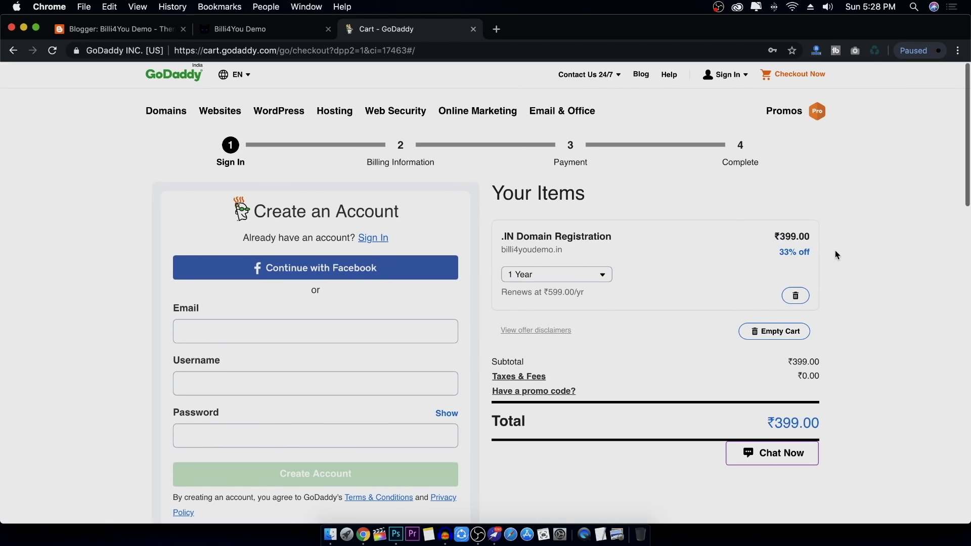
{"action": "left_click", "coordinate": [526, 392]}
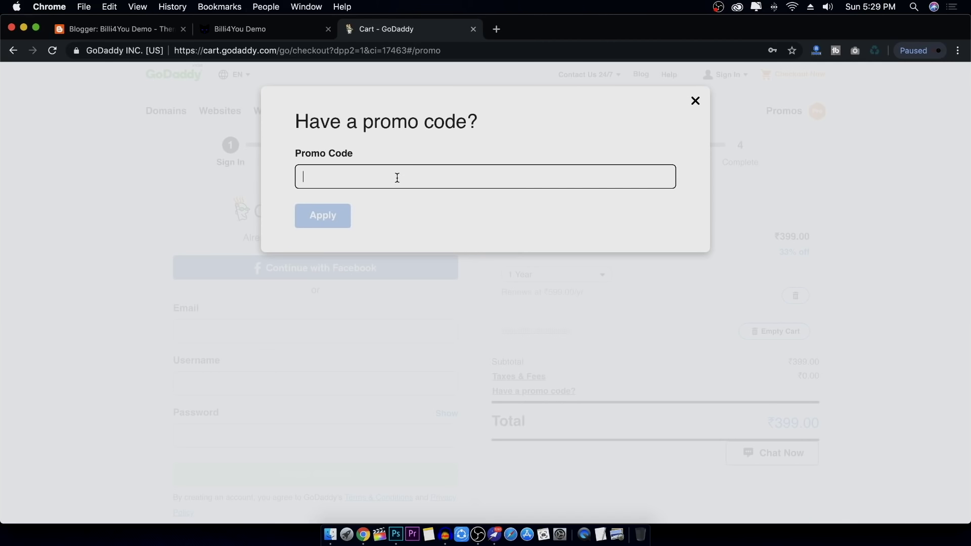
{"action": "left_click", "coordinate": [694, 102]}
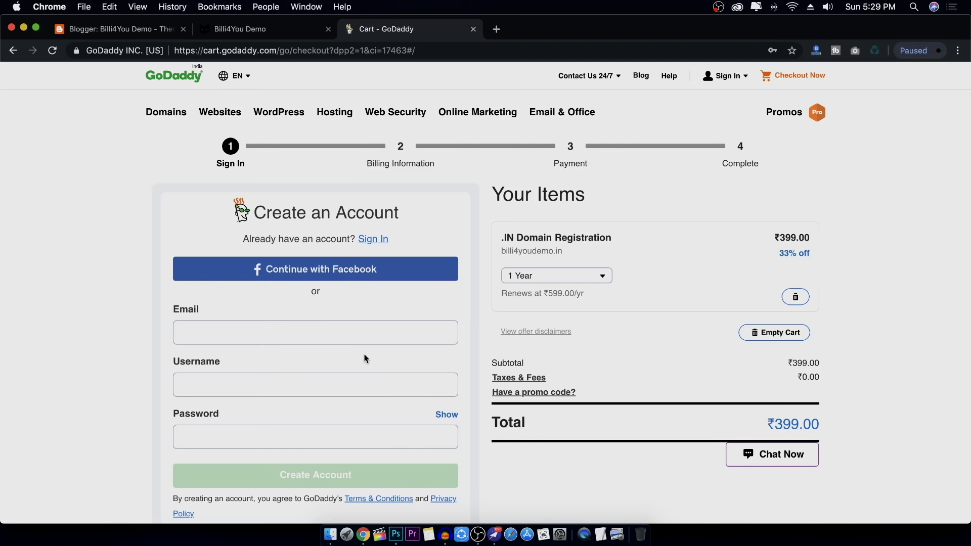
Go back to the GoDaddy home page and reach My Products through the account menu
{"action": "left_click", "coordinate": [174, 79]}
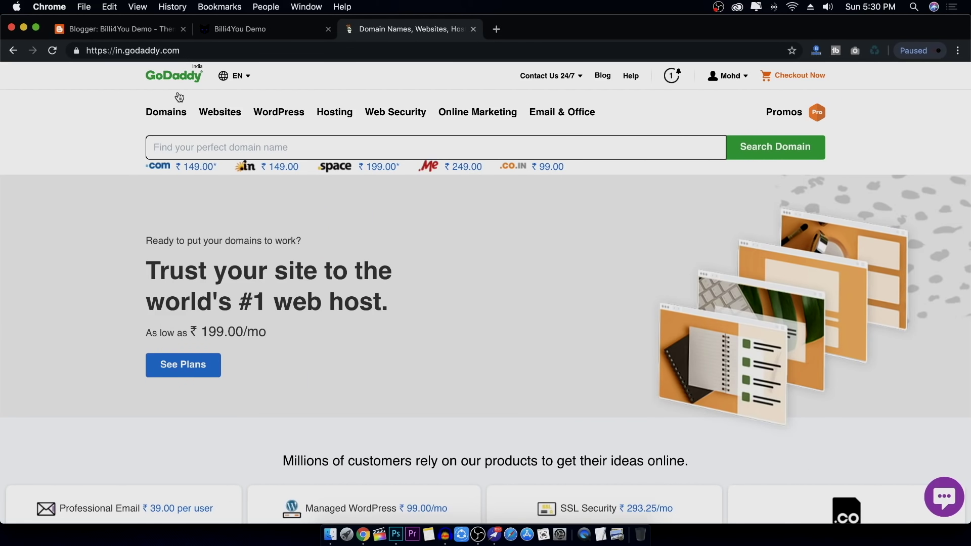
{"action": "left_click", "coordinate": [728, 76]}
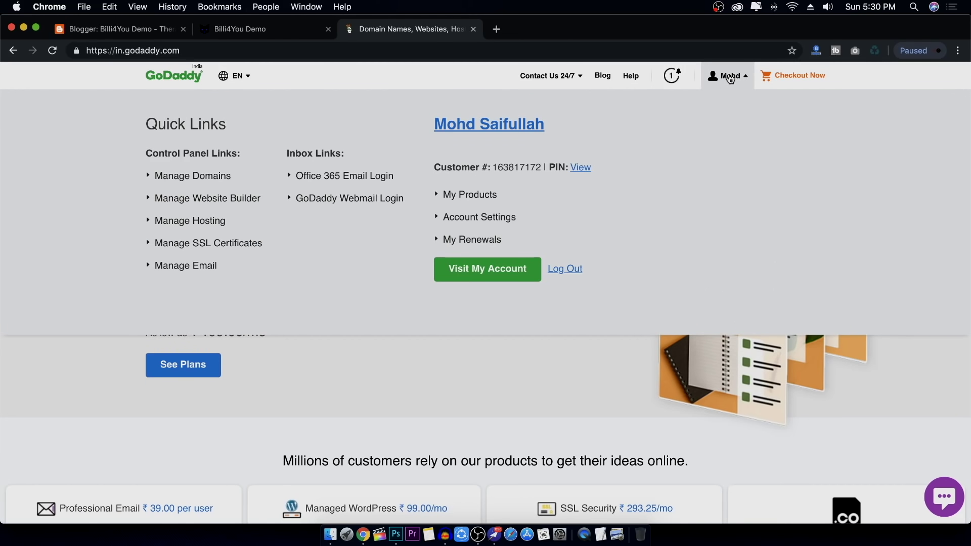
{"action": "left_click", "coordinate": [489, 274]}
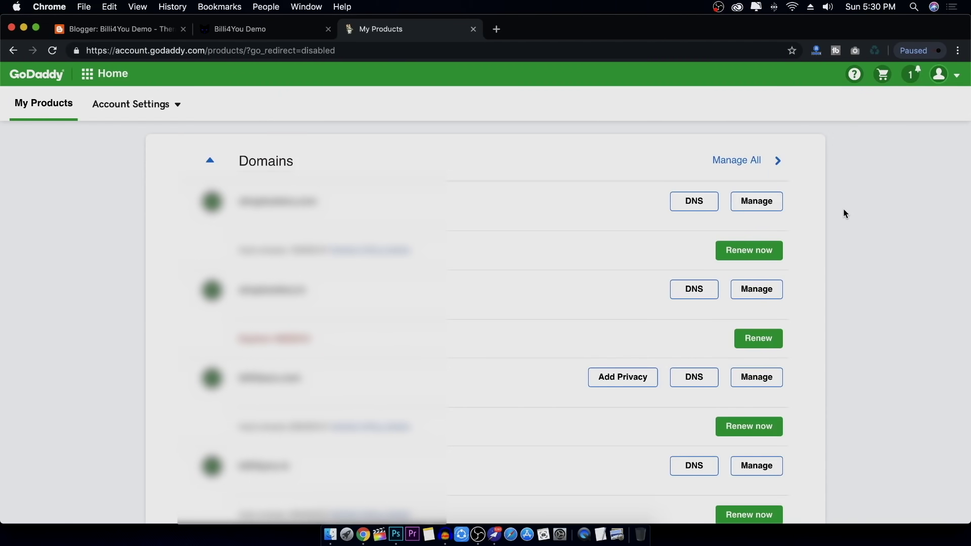
Expand the Domains list and load all owned domains with Show more
{"action": "left_click", "coordinate": [251, 165]}
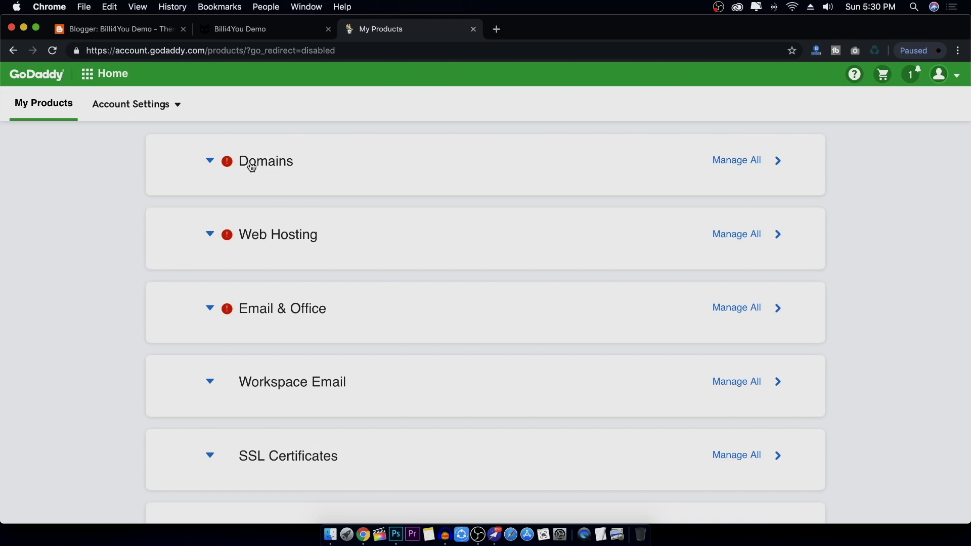
{"action": "left_click", "coordinate": [251, 166]}
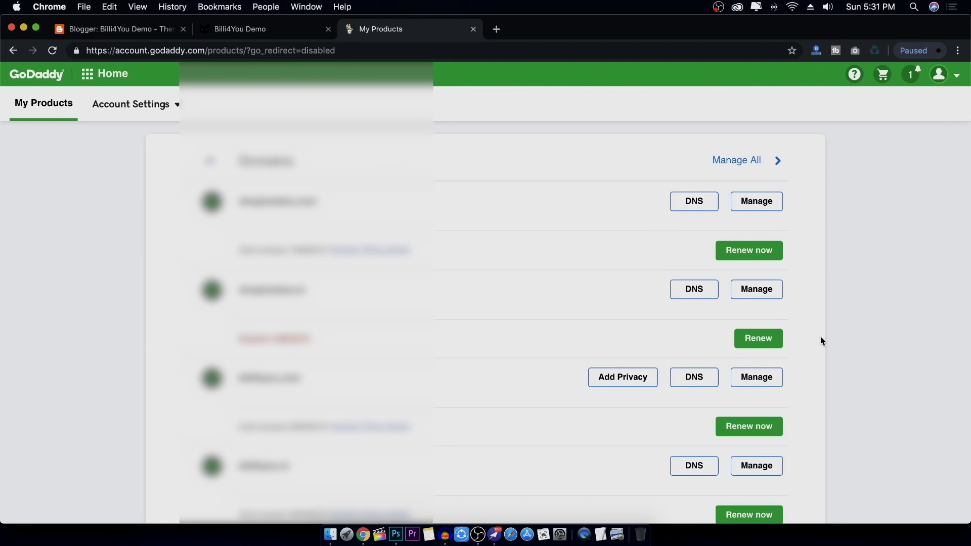
{"action": "scroll", "coordinate": [835, 362], "scroll_direction": "down", "scroll_amount": 2}
{"action": "scroll", "coordinate": [835, 364], "scroll_direction": "down", "scroll_amount": 10}
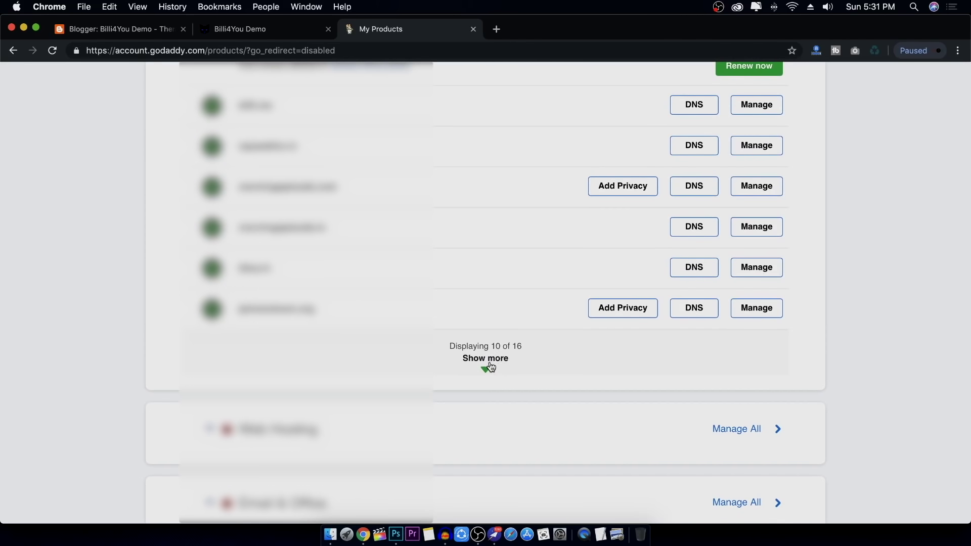
{"action": "left_click", "coordinate": [489, 367]}
{"action": "scroll", "coordinate": [836, 360], "scroll_direction": "down", "scroll_amount": 4}
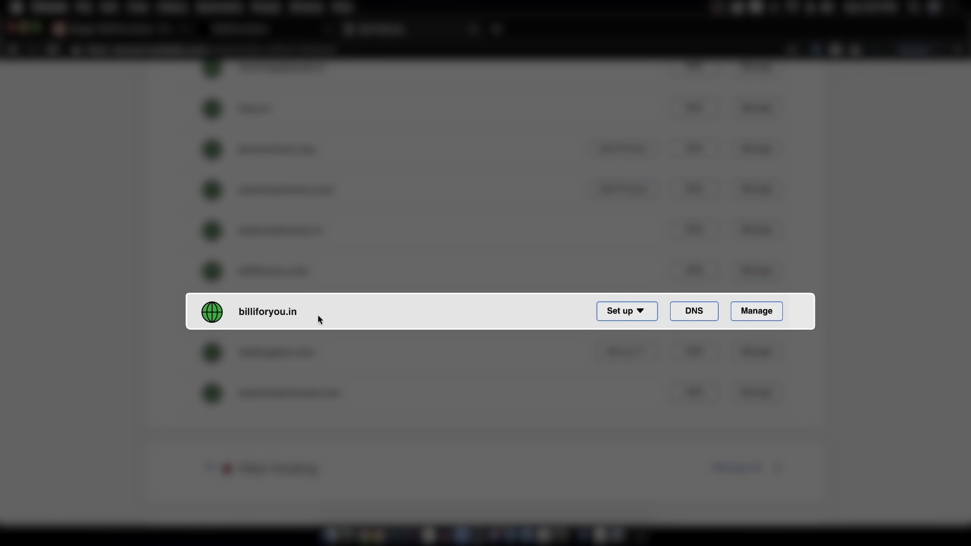
Review the DNS records for billiforyou.in, then return to the Blogger Theme page
{"action": "left_click", "coordinate": [700, 317]}
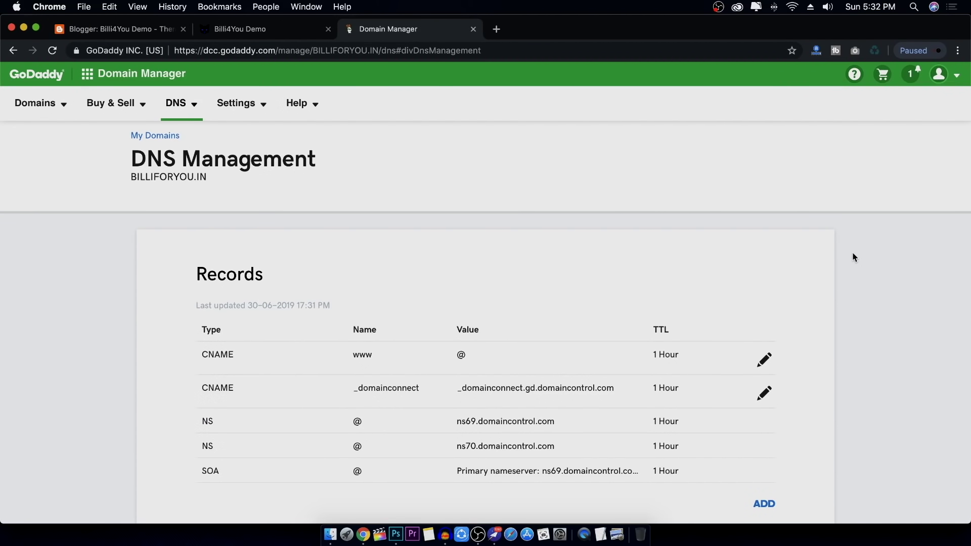
{"action": "scroll", "coordinate": [853, 258], "scroll_direction": "down", "scroll_amount": 4}
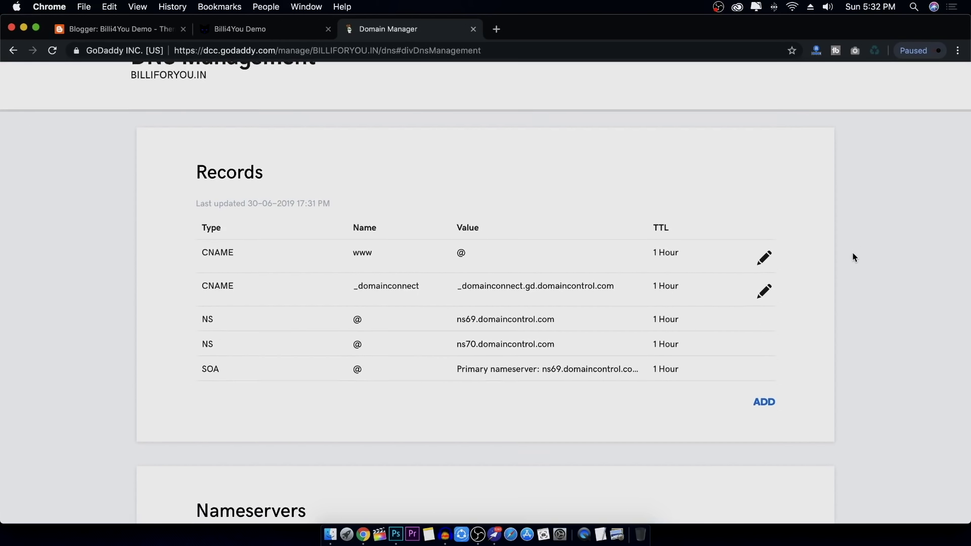
{"action": "scroll", "coordinate": [853, 257], "scroll_direction": "down", "scroll_amount": 4}
{"action": "scroll", "coordinate": [853, 258], "scroll_direction": "up", "scroll_amount": 6}
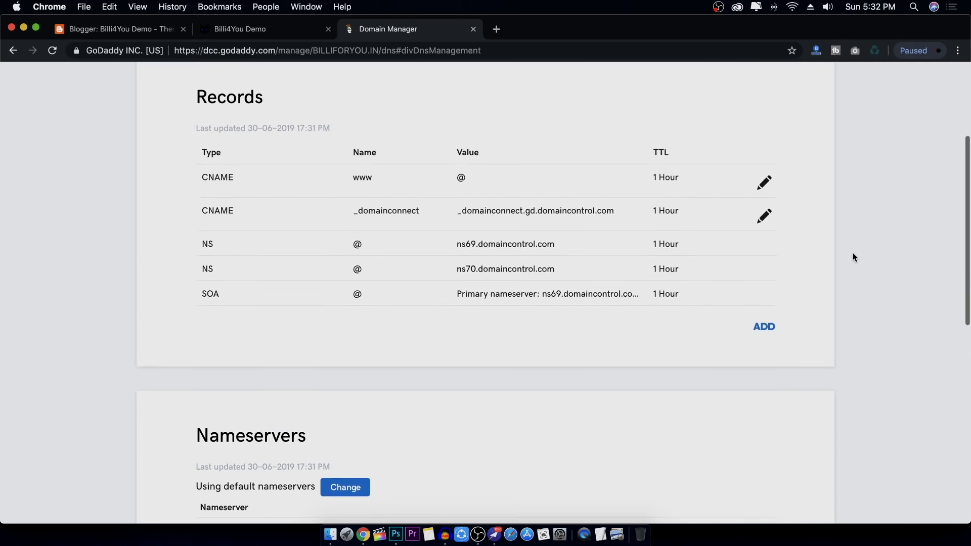
{"action": "scroll", "coordinate": [854, 258], "scroll_direction": "up", "scroll_amount": 1}
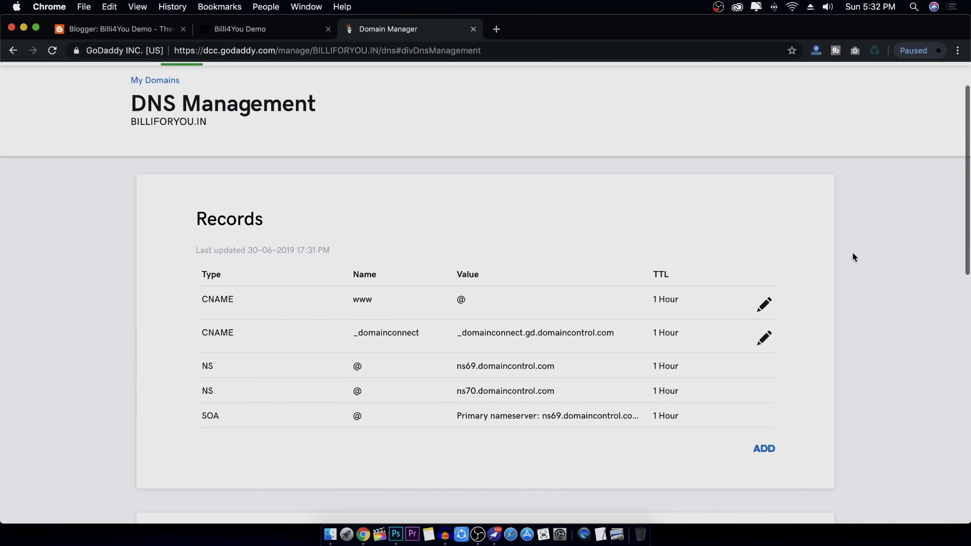
{"action": "left_click", "coordinate": [118, 31]}
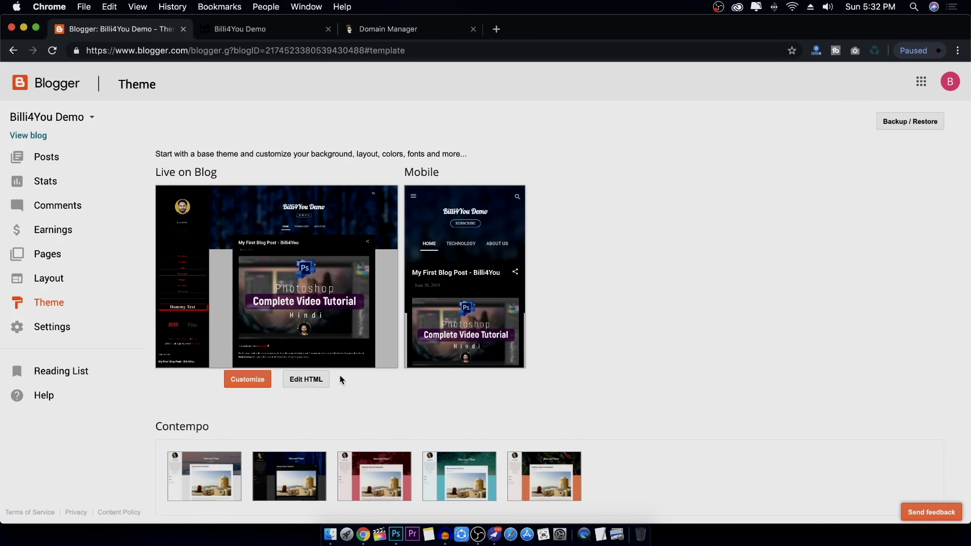
Open Blogger settings and bring up the third-party domain form for the blog address
{"action": "left_click", "coordinate": [65, 327]}
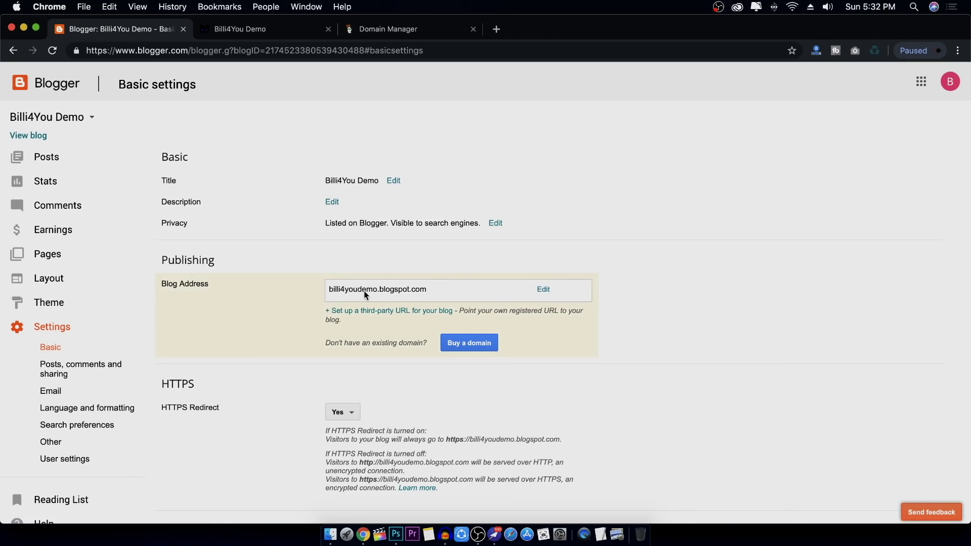
{"action": "left_click", "coordinate": [544, 289]}
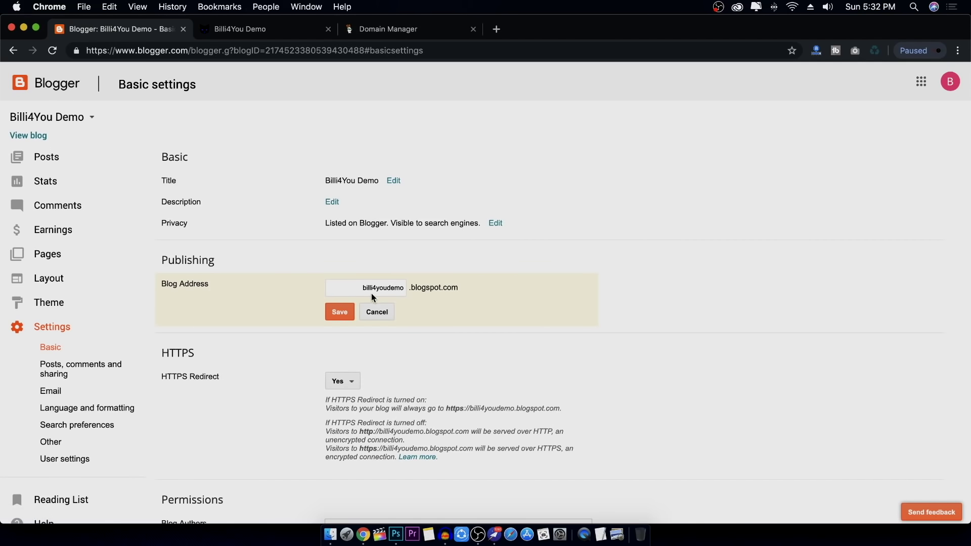
{"action": "left_click", "coordinate": [380, 313]}
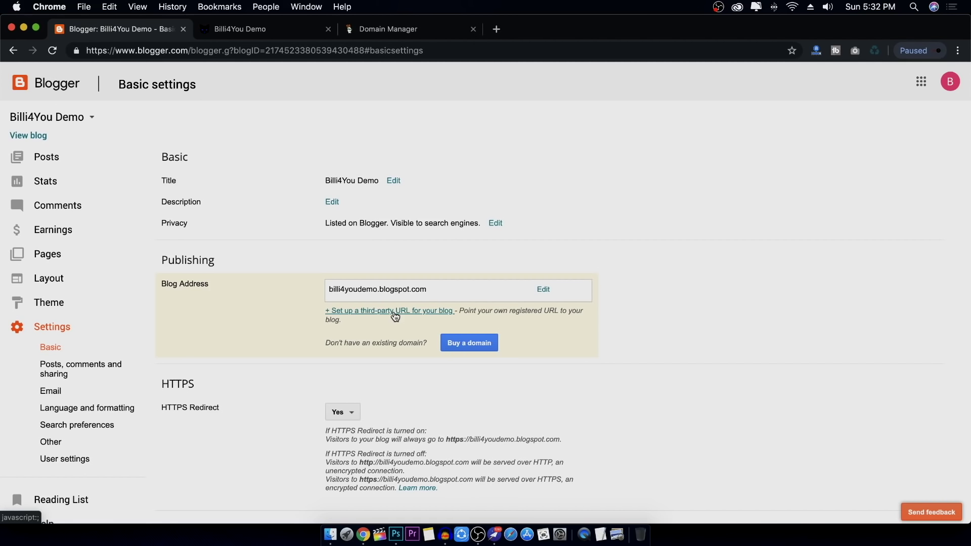
{"action": "left_click", "coordinate": [396, 317]}
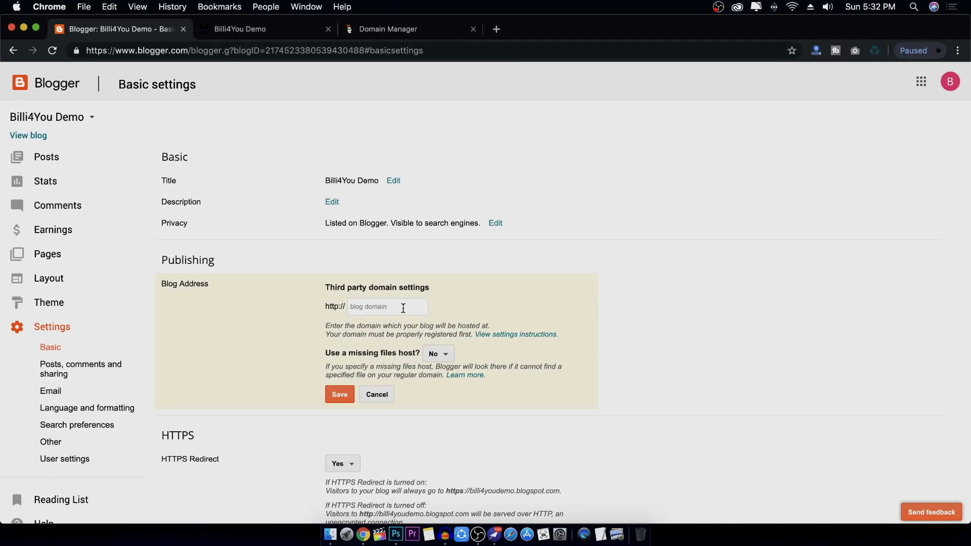
{"action": "left_click", "coordinate": [414, 31]}
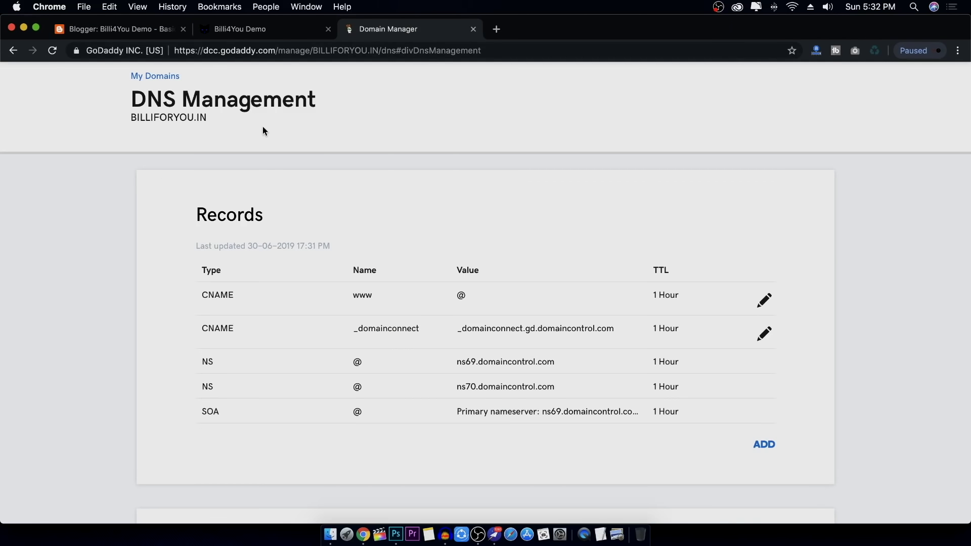
{"action": "left_click_drag", "start_coordinate": [140, 118], "coordinate": [217, 119]}
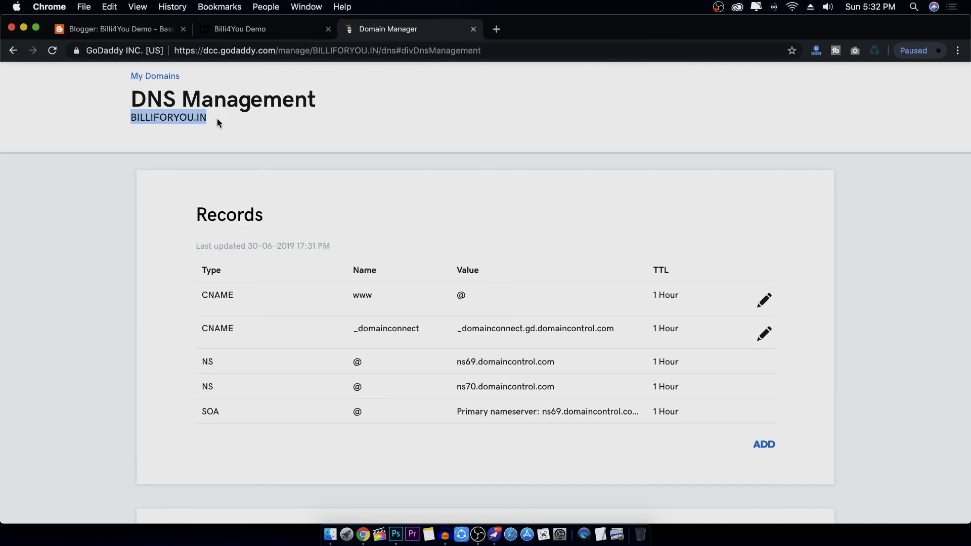
{"action": "left_click", "coordinate": [131, 29]}
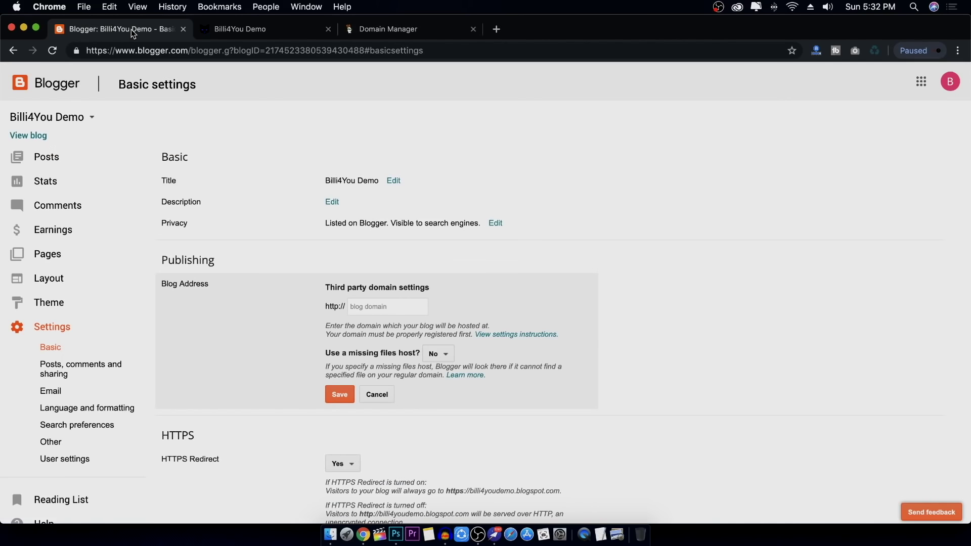
{"action": "left_click", "coordinate": [388, 305]}
{"action": "type", "text": "www."}
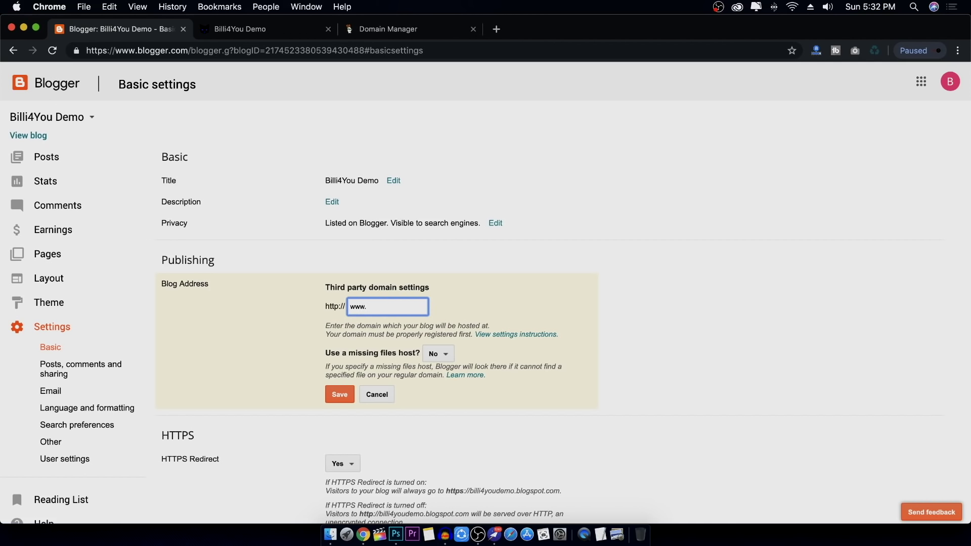
{"action": "type", "text": "billiforyou.in"}
{"action": "left_click", "coordinate": [339, 395]}
{"action": "scroll", "coordinate": [596, 403], "scroll_direction": "down", "scroll_amount": 4}
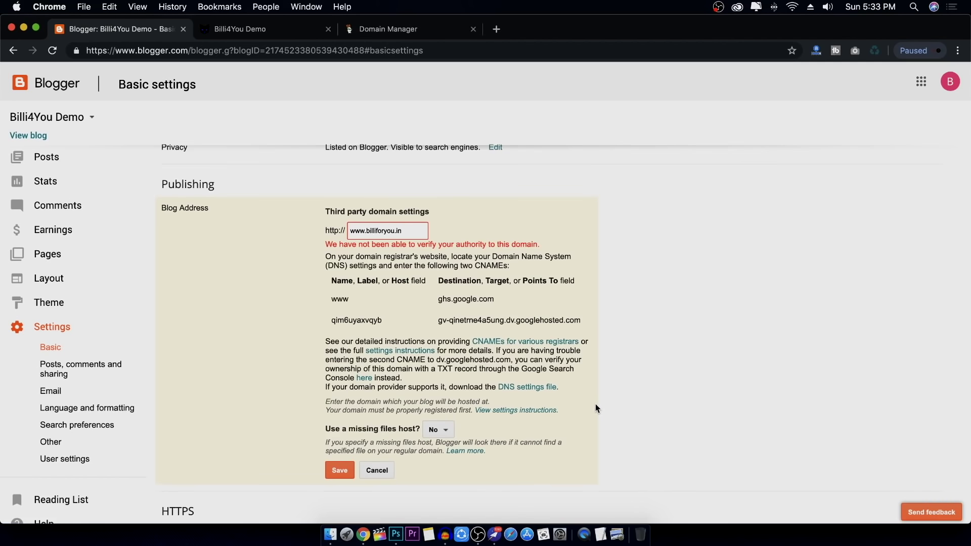
{"action": "scroll", "coordinate": [666, 395], "scroll_direction": "up", "scroll_amount": 1}
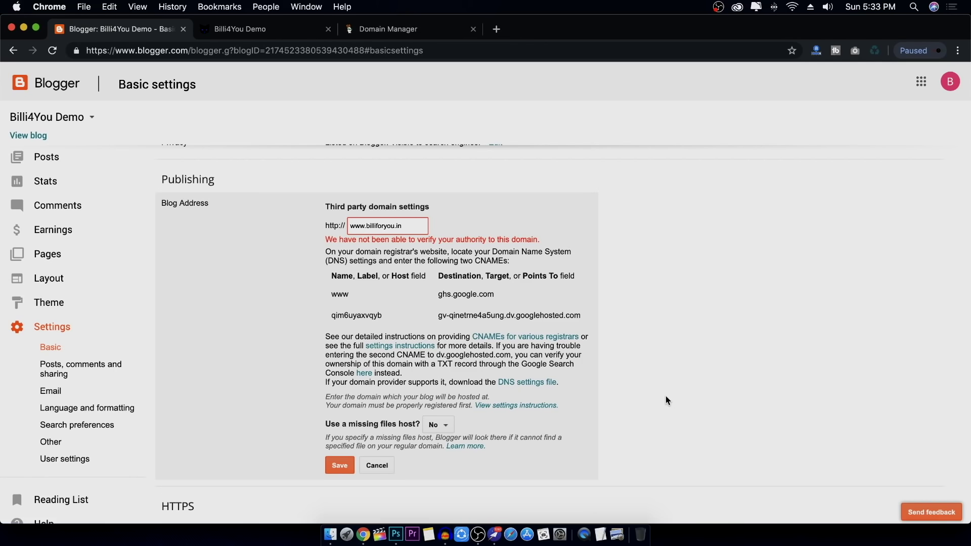
{"action": "scroll", "coordinate": [616, 385], "scroll_direction": "down", "scroll_amount": 1}
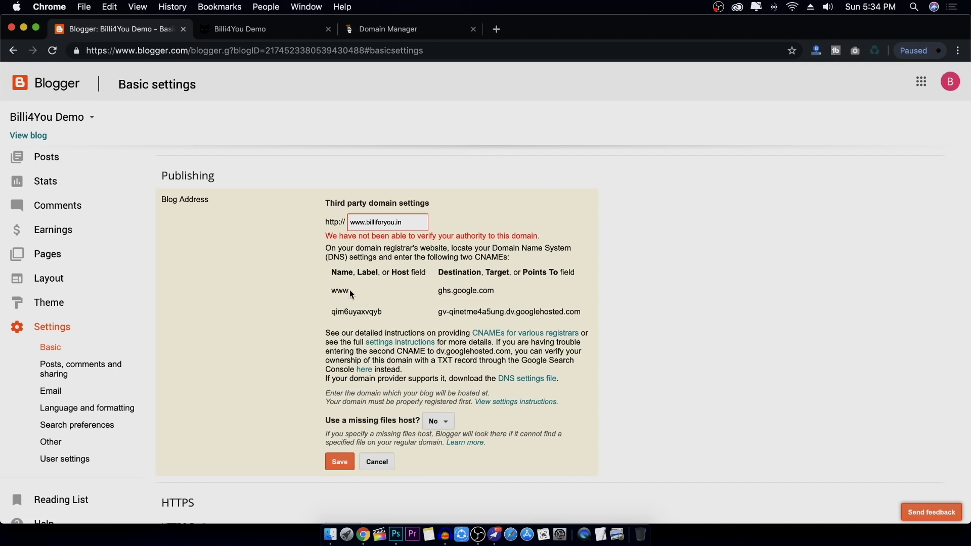
Open the www CNAME record for editing in GoDaddy's billiforyou.in DNS
{"action": "left_click", "coordinate": [424, 28]}
{"action": "scroll", "coordinate": [713, 428], "scroll_direction": "down", "scroll_amount": 3}
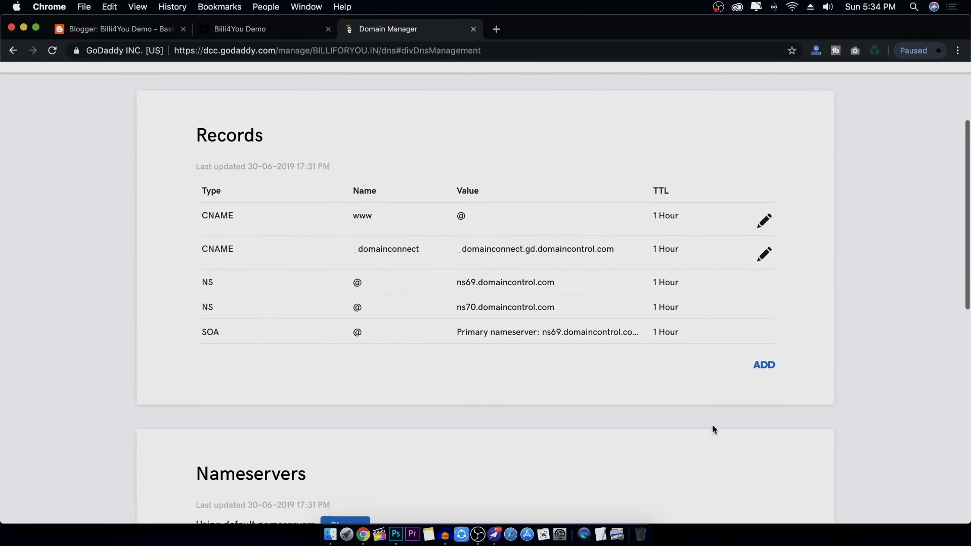
{"action": "left_click", "coordinate": [767, 378]}
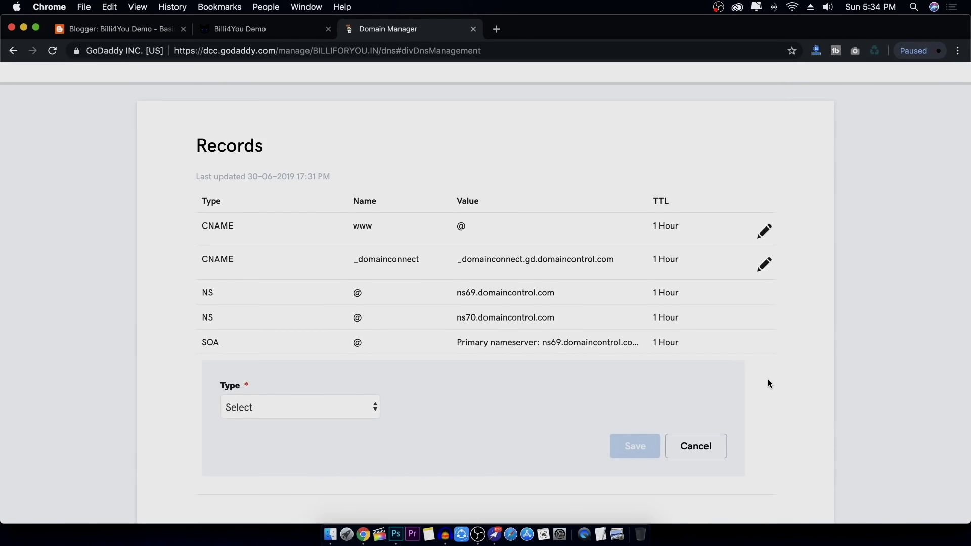
{"action": "left_click", "coordinate": [697, 447]}
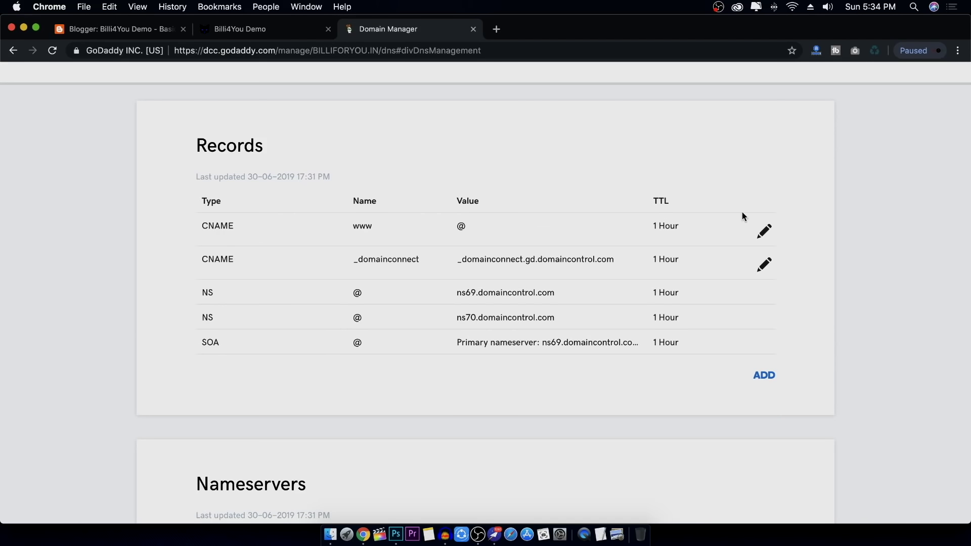
{"action": "left_click", "coordinate": [768, 232]}
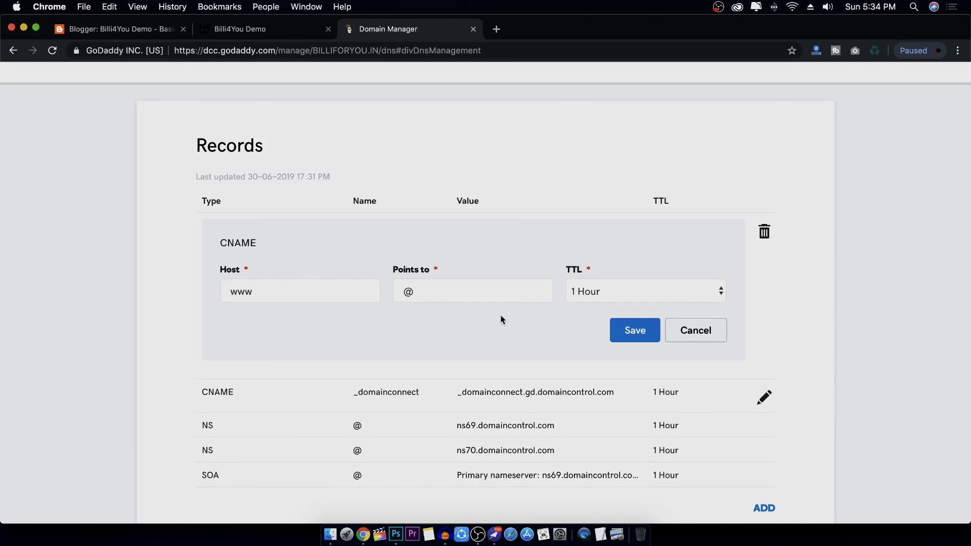
{"action": "left_click", "coordinate": [325, 291]}
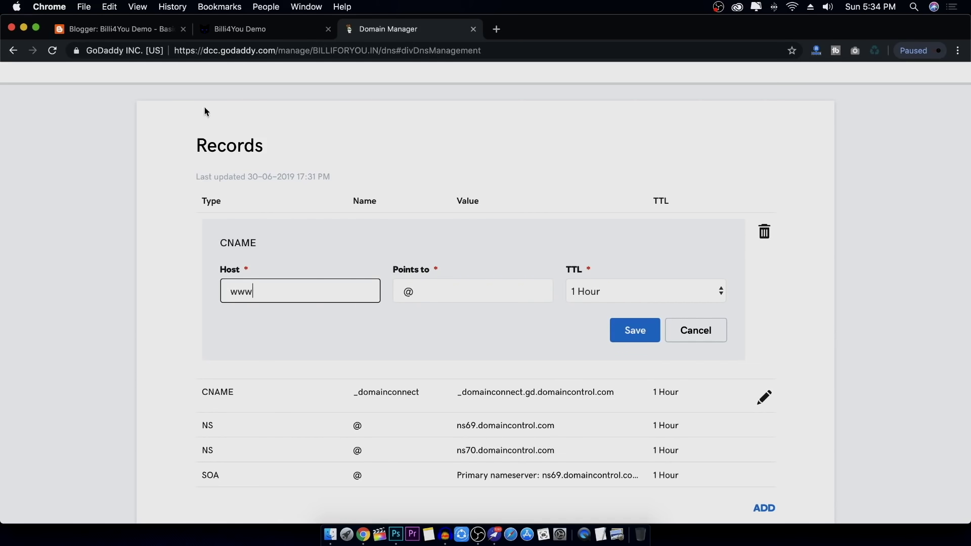
Replace the @ target with ghs.google.com copied from Blogger and save the record
{"action": "left_click", "coordinate": [140, 37]}
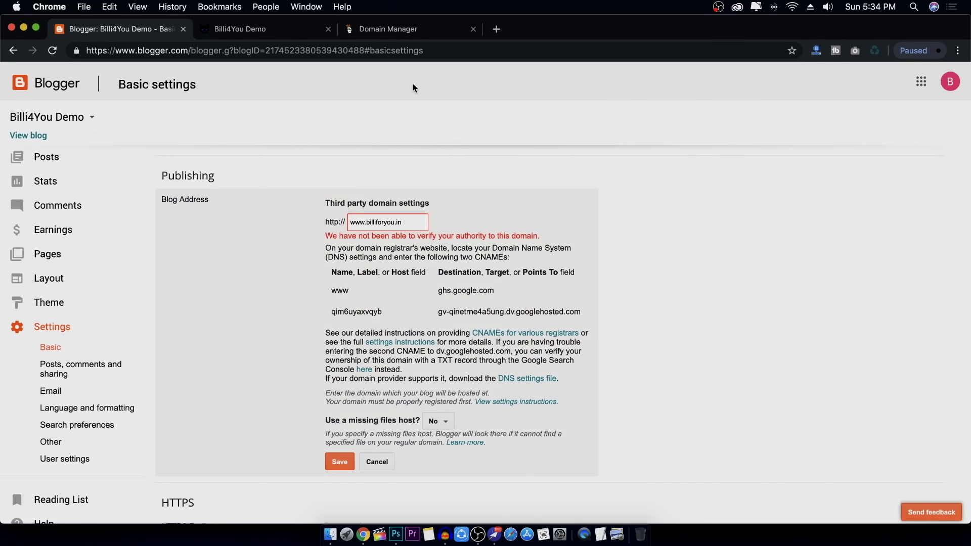
{"action": "left_click", "coordinate": [413, 31]}
{"action": "left_click", "coordinate": [449, 295]}
{"action": "key", "text": "super+a"}
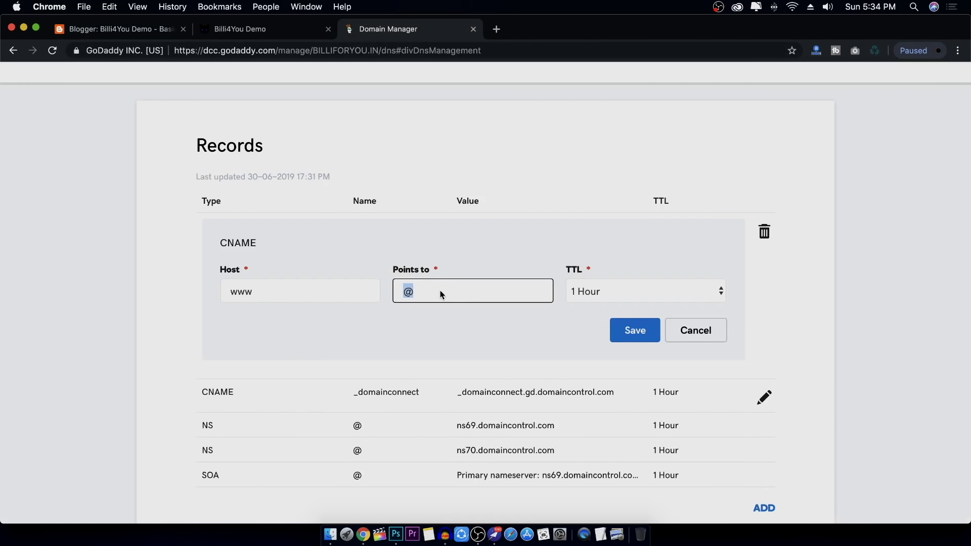
{"action": "key", "text": "ctrl+Tab"}
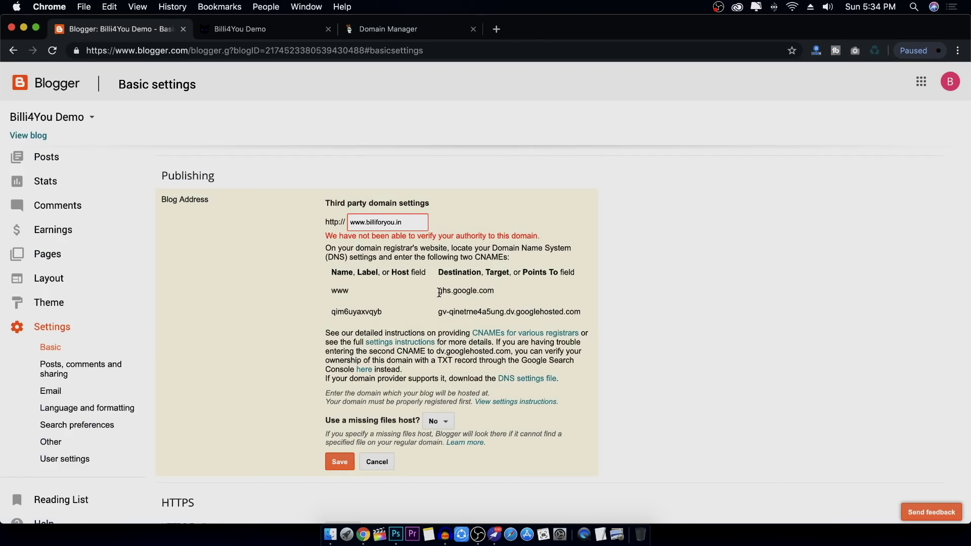
{"action": "left_click_drag", "start_coordinate": [438, 291], "coordinate": [493, 292]}
{"action": "right_click", "coordinate": [486, 290]}
{"action": "left_click", "coordinate": [512, 317]}
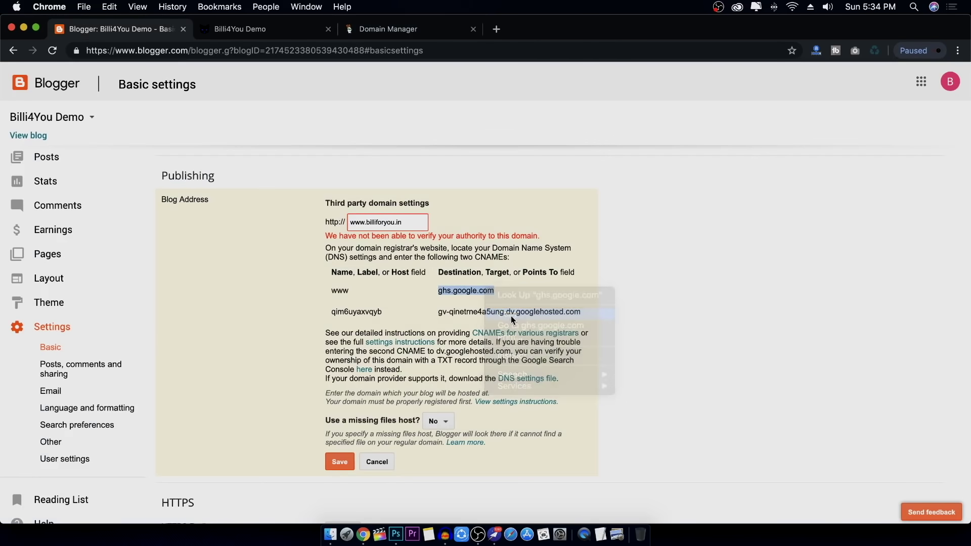
{"action": "left_click", "coordinate": [393, 30]}
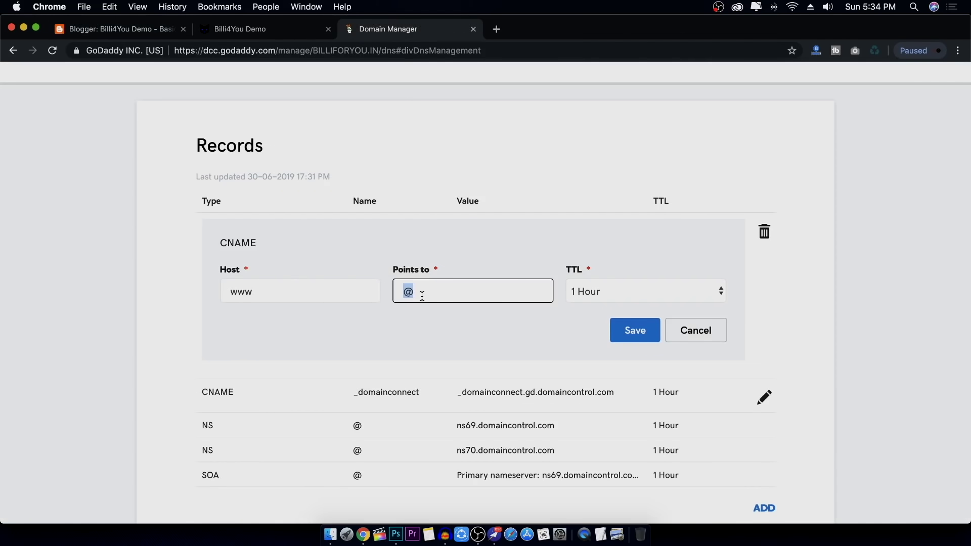
{"action": "key", "text": "super+v"}
{"action": "left_click", "coordinate": [630, 332]}
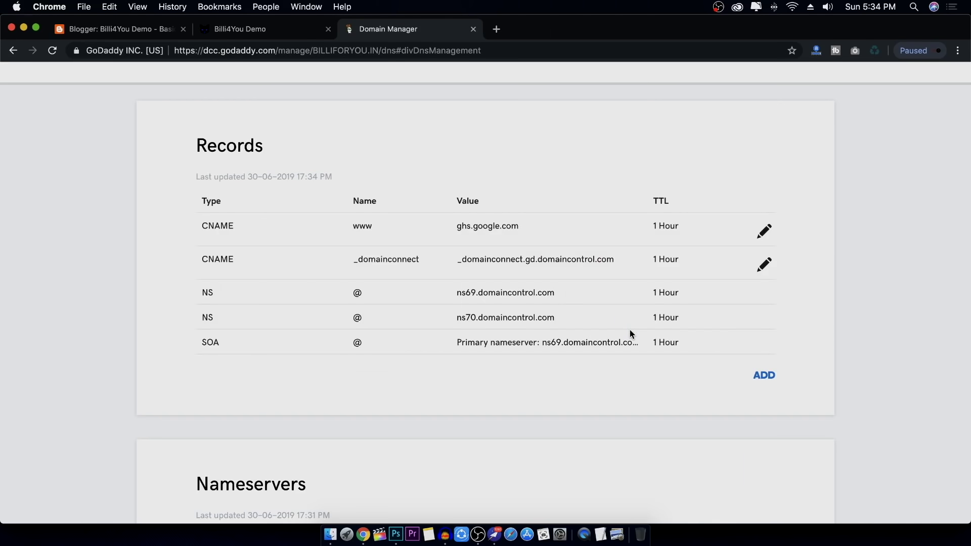
{"action": "scroll", "coordinate": [813, 325], "scroll_direction": "down", "scroll_amount": 1}
{"action": "left_click", "coordinate": [116, 29]}
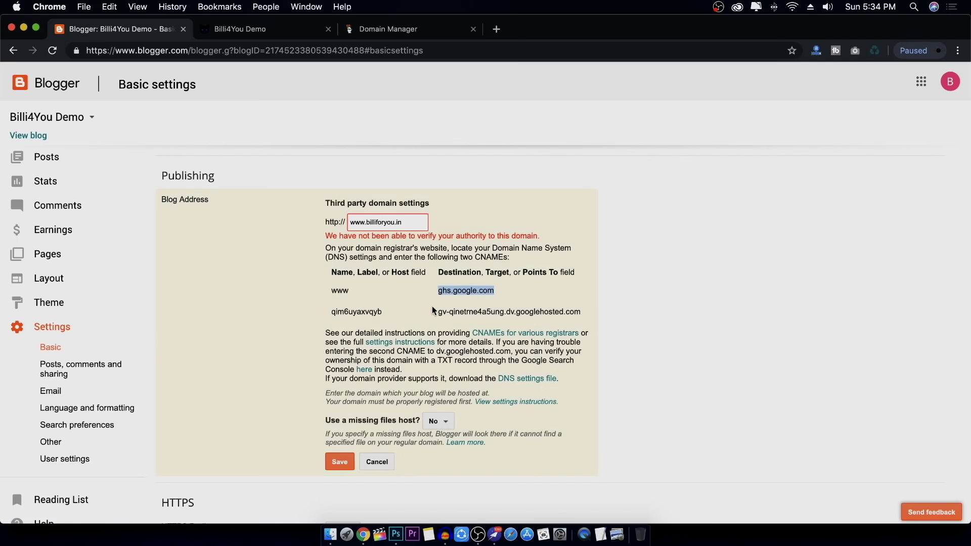
Create a new CNAME record in GoDaddy using the second host name copied from Blogger
{"action": "left_click_drag", "start_coordinate": [331, 312], "coordinate": [402, 311]}
{"action": "right_click", "coordinate": [362, 309]}
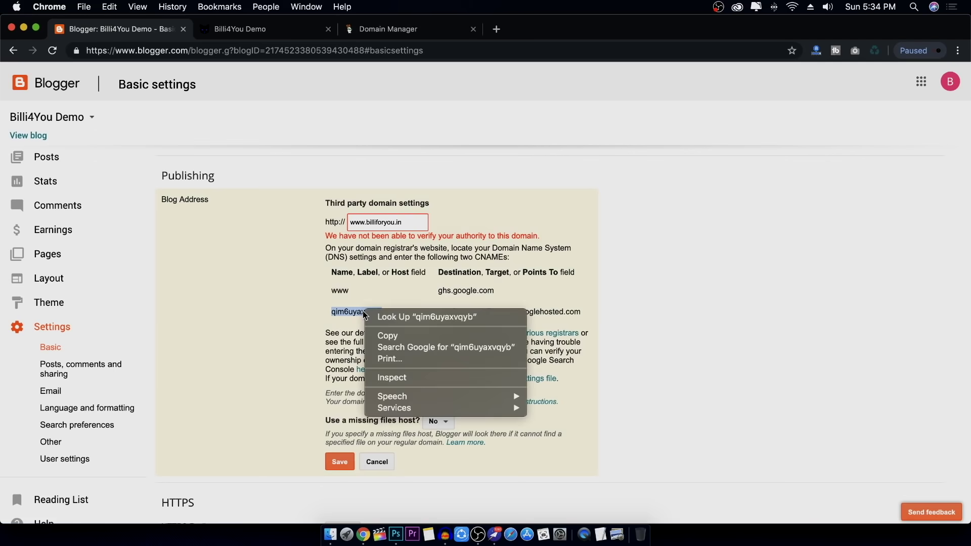
{"action": "left_click", "coordinate": [394, 335]}
{"action": "left_click", "coordinate": [384, 27]}
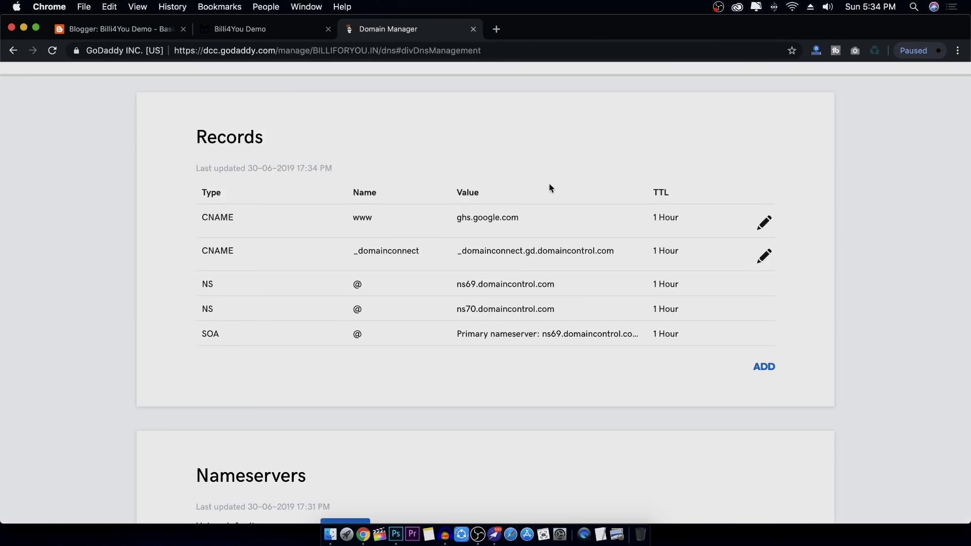
{"action": "left_click", "coordinate": [765, 368]}
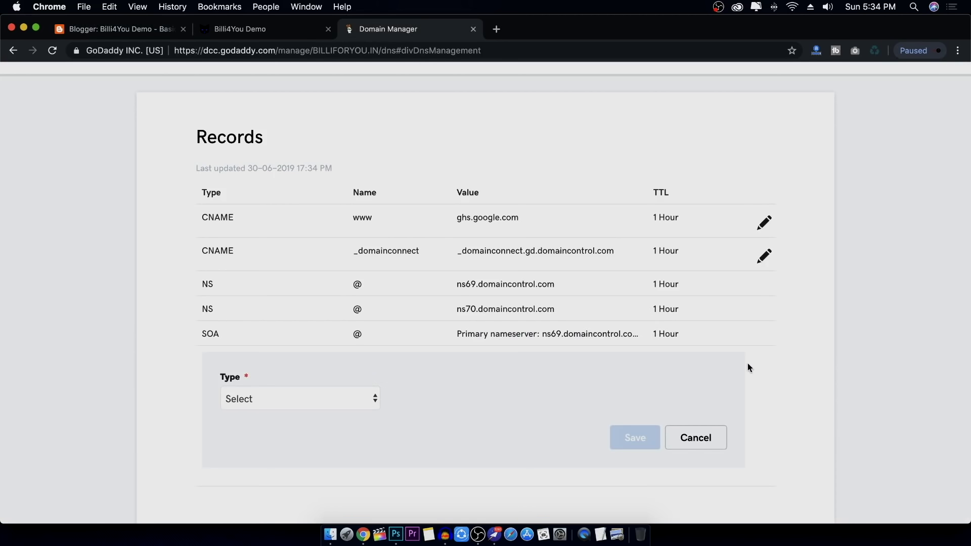
{"action": "left_click", "coordinate": [311, 390]}
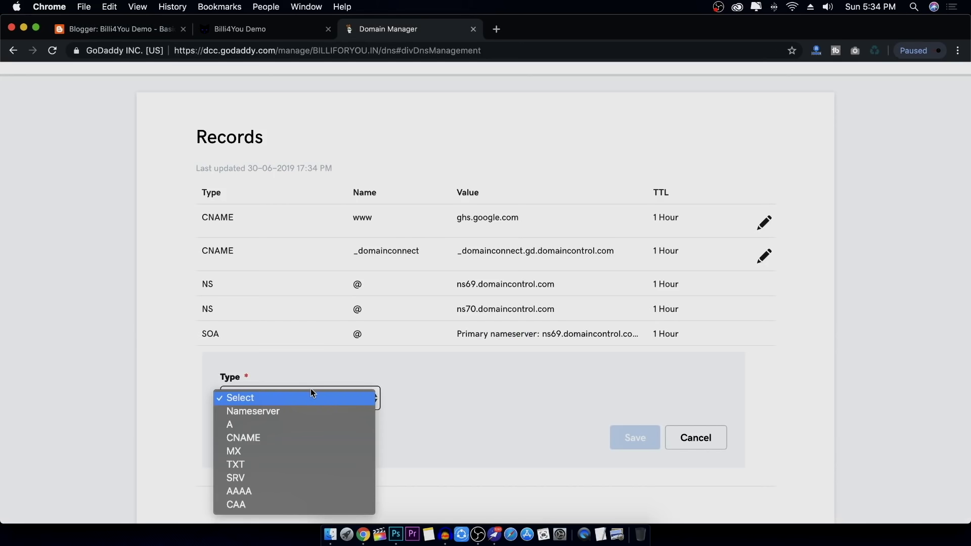
{"action": "left_click", "coordinate": [265, 438]}
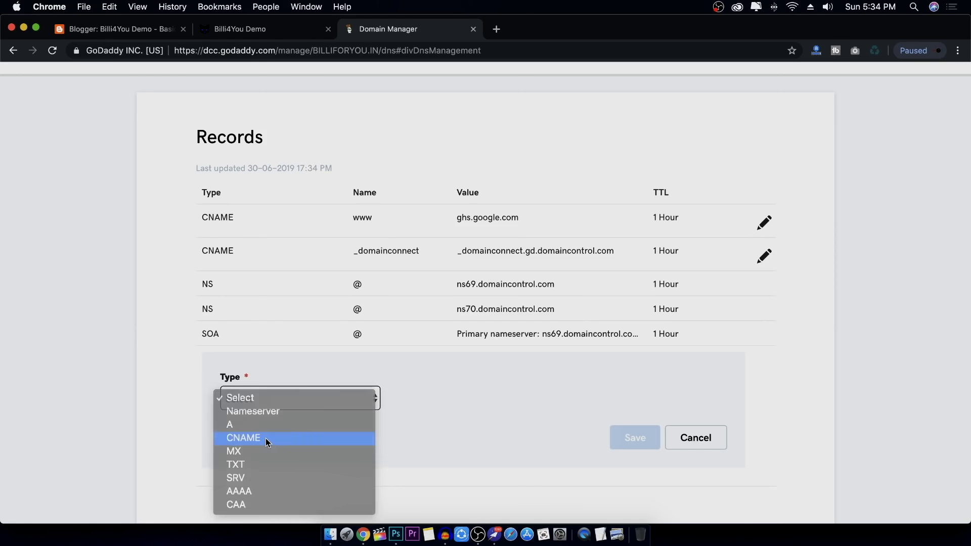
{"action": "left_click", "coordinate": [471, 400]}
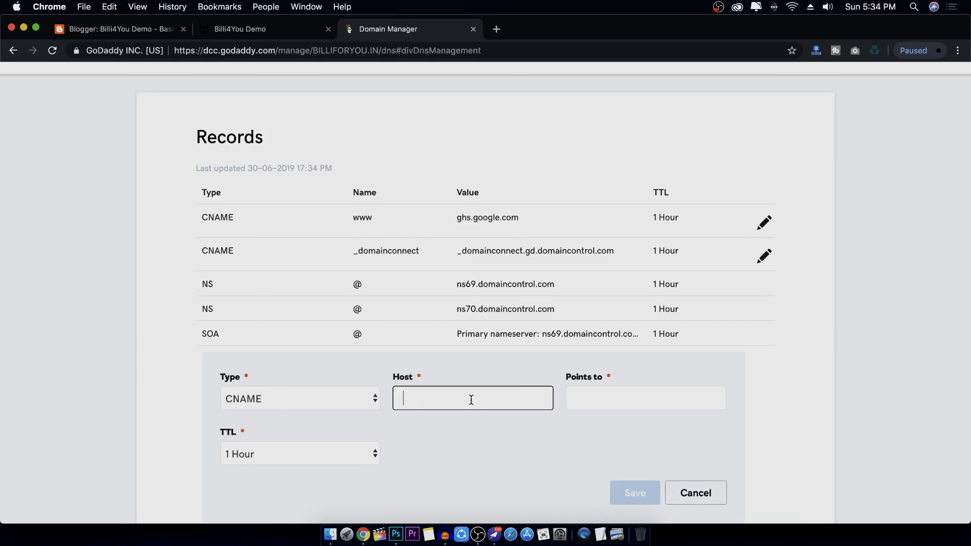
{"action": "key", "text": "super+v"}
Paste Blogger's googlehosted.com destination as the target, save the record, and reload DNS
{"action": "left_click", "coordinate": [620, 396]}
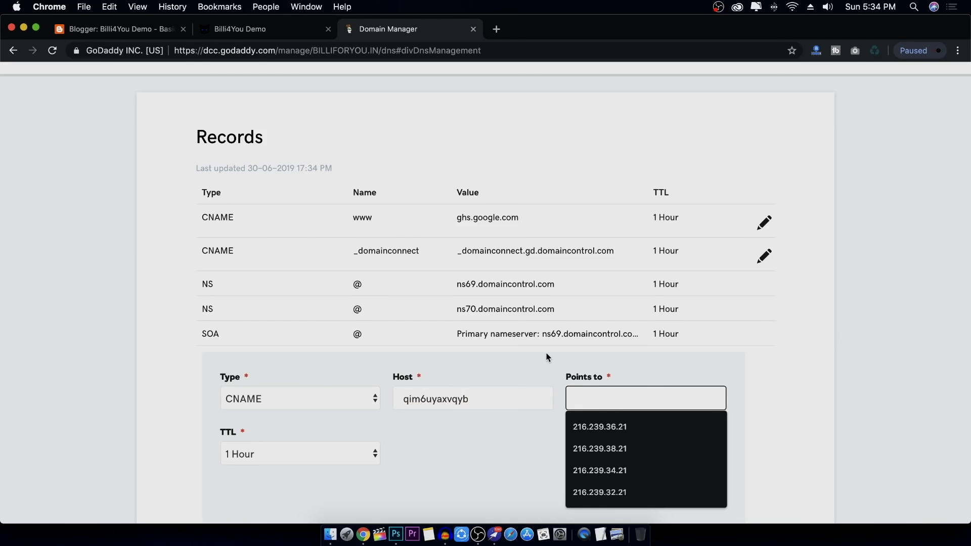
{"action": "left_click", "coordinate": [259, 119]}
{"action": "left_click", "coordinate": [157, 35]}
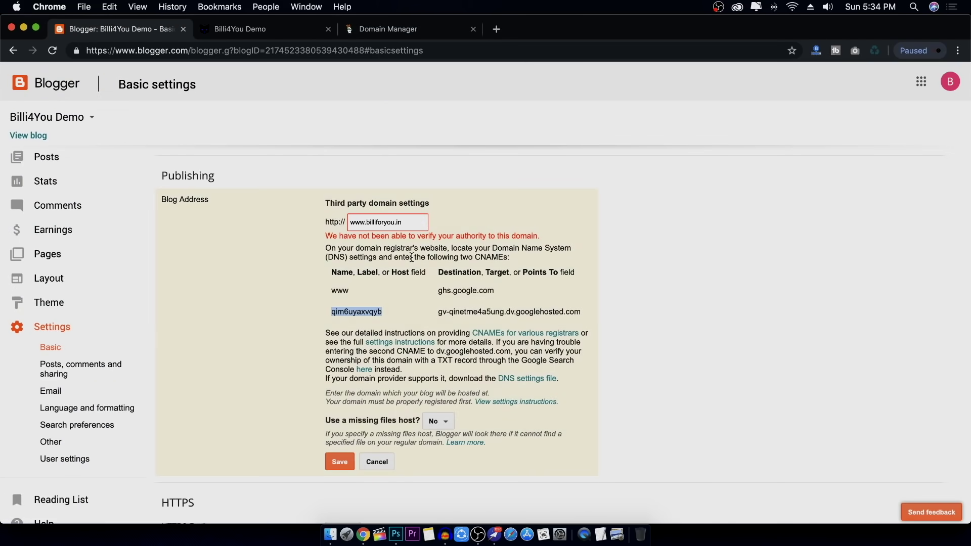
{"action": "left_click_drag", "start_coordinate": [439, 312], "coordinate": [578, 310]}
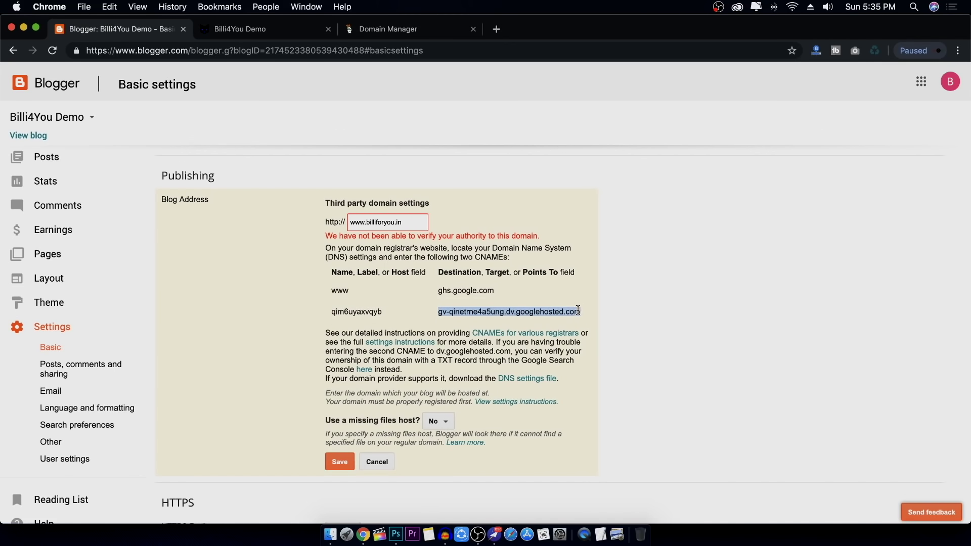
{"action": "right_click", "coordinate": [553, 314]}
{"action": "left_click", "coordinate": [576, 329]}
{"action": "left_click", "coordinate": [426, 29]}
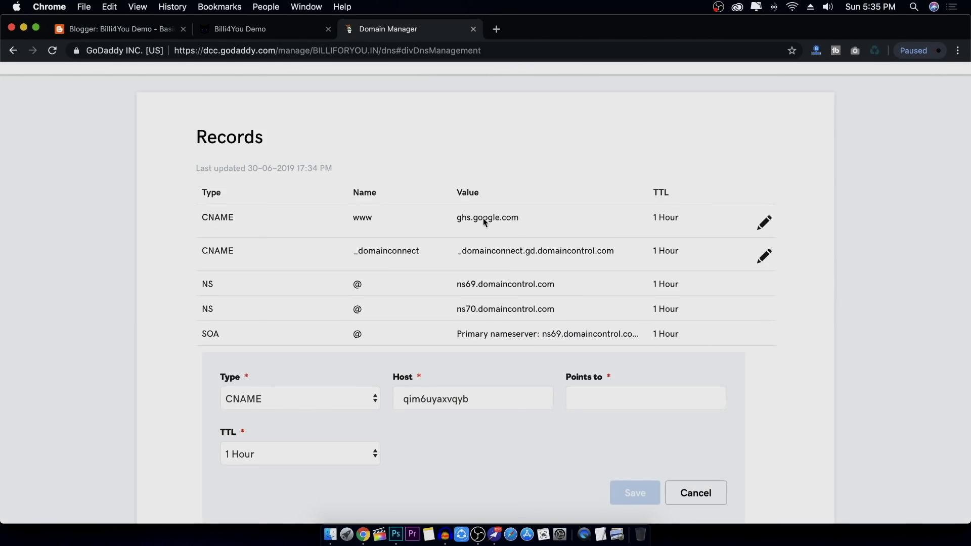
{"action": "left_click", "coordinate": [574, 394]}
{"action": "key", "text": "super+v"}
{"action": "left_click", "coordinate": [627, 494]}
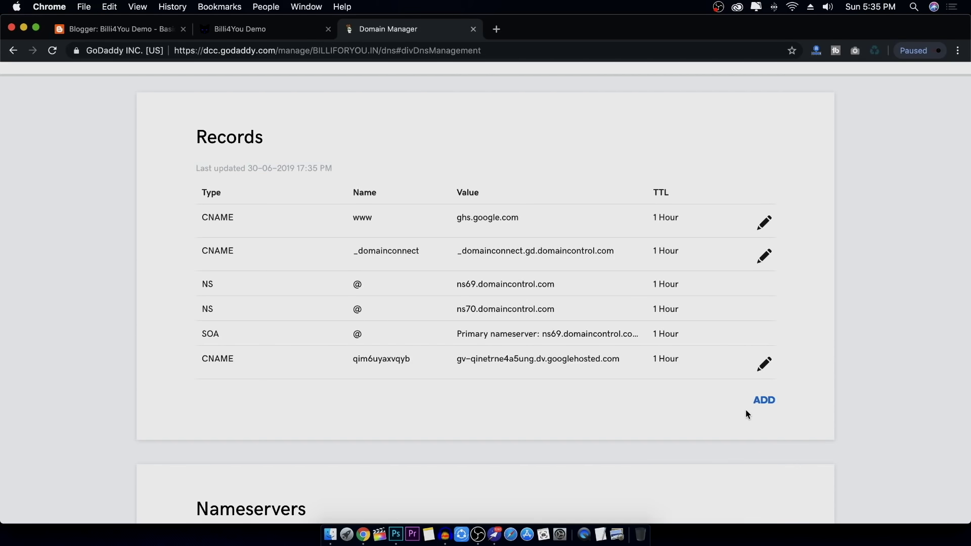
{"action": "left_click", "coordinate": [52, 51]}
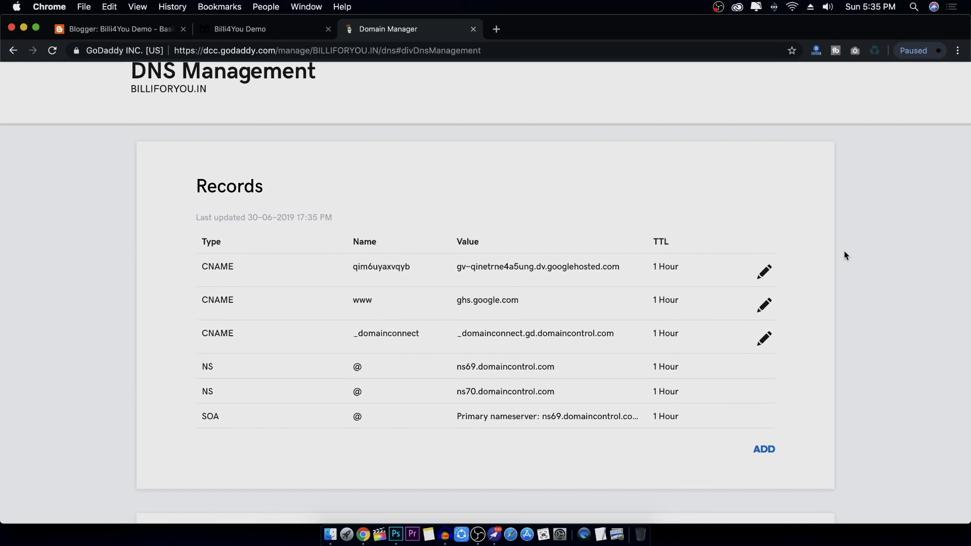
{"action": "left_click", "coordinate": [124, 31]}
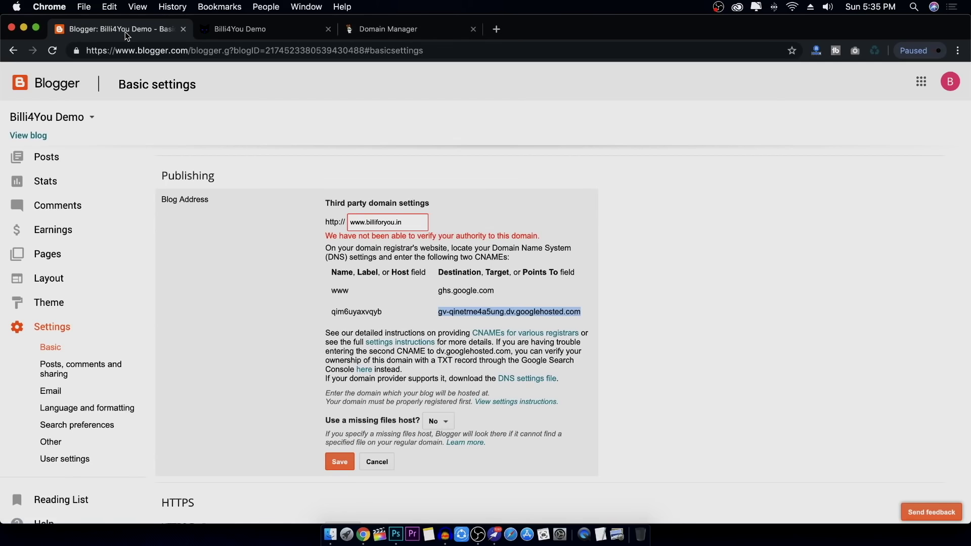
{"action": "left_click", "coordinate": [339, 465]}
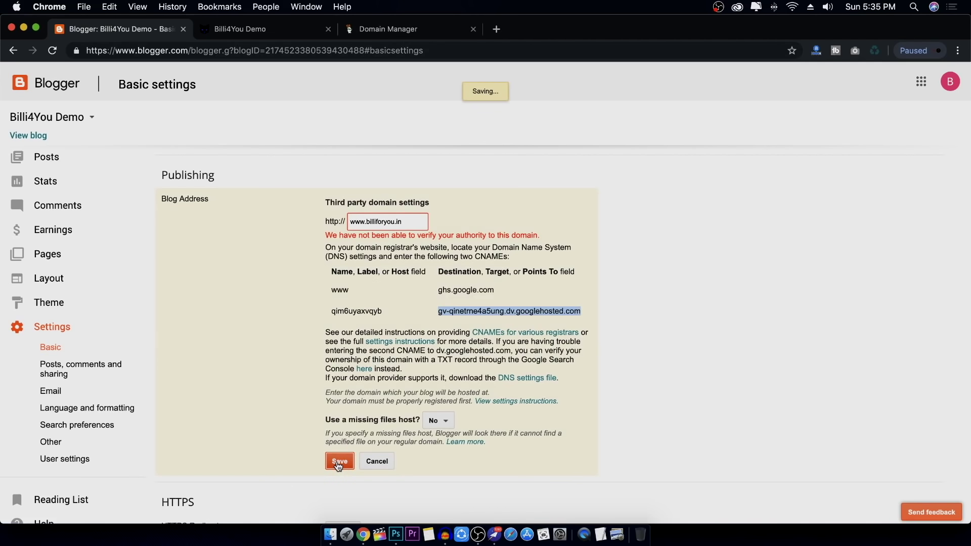
{"action": "left_click", "coordinate": [423, 29]}
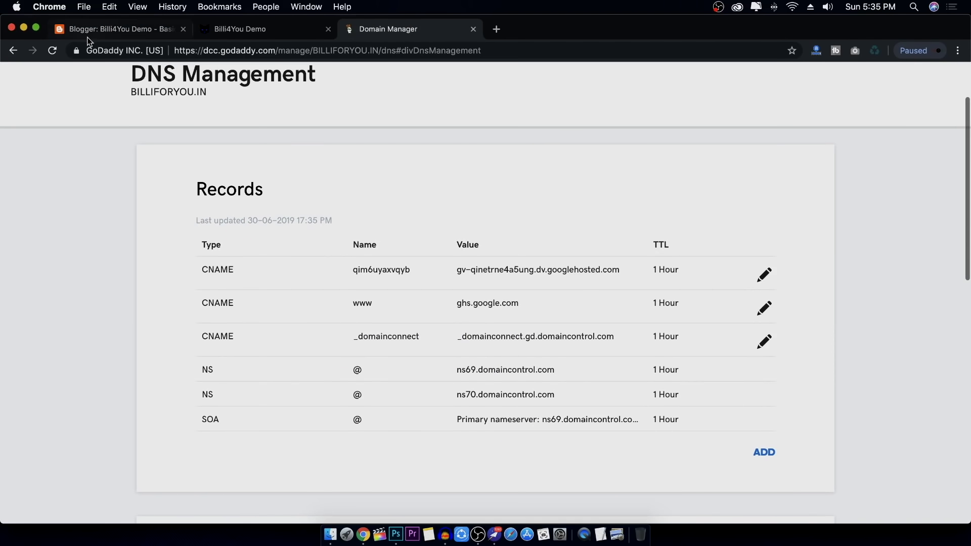
{"action": "left_click", "coordinate": [92, 30]}
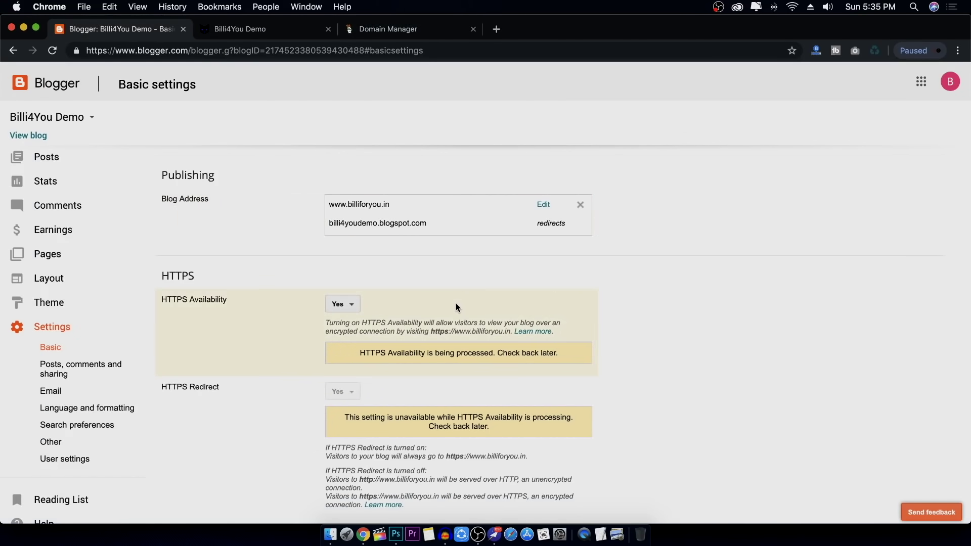
{"action": "scroll", "coordinate": [456, 302], "scroll_direction": "up", "scroll_amount": 3}
{"action": "left_click", "coordinate": [429, 29]}
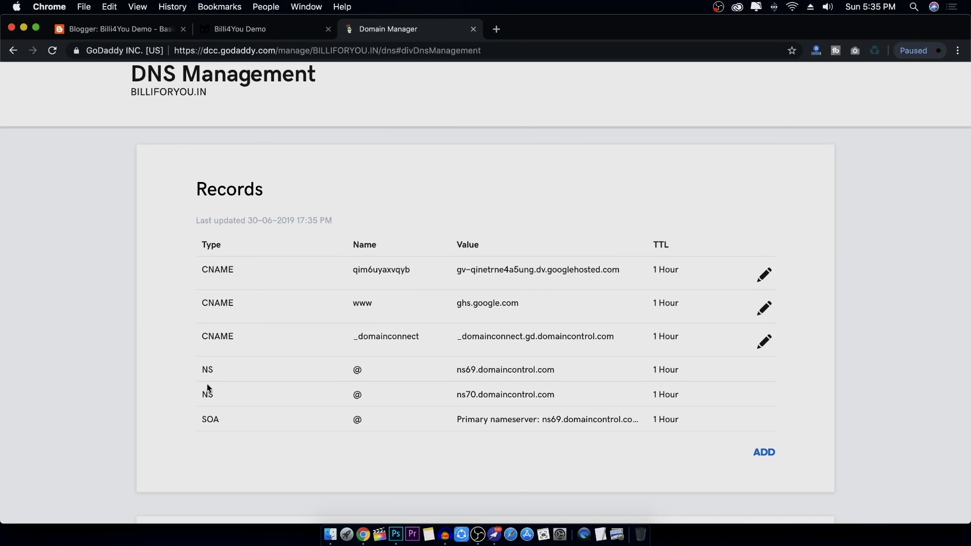
{"action": "left_click", "coordinate": [134, 31]}
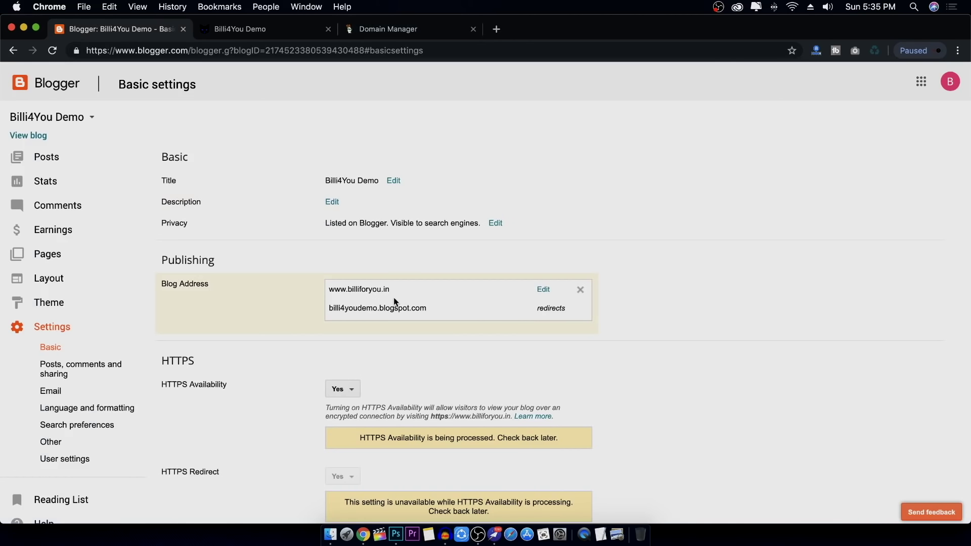
{"action": "left_click", "coordinate": [544, 291]}
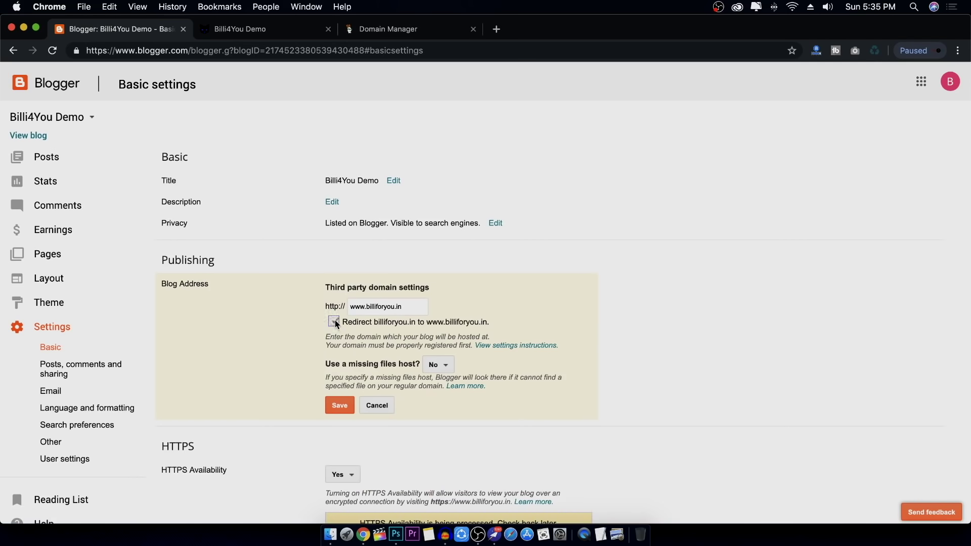
{"action": "left_click", "coordinate": [341, 408]}
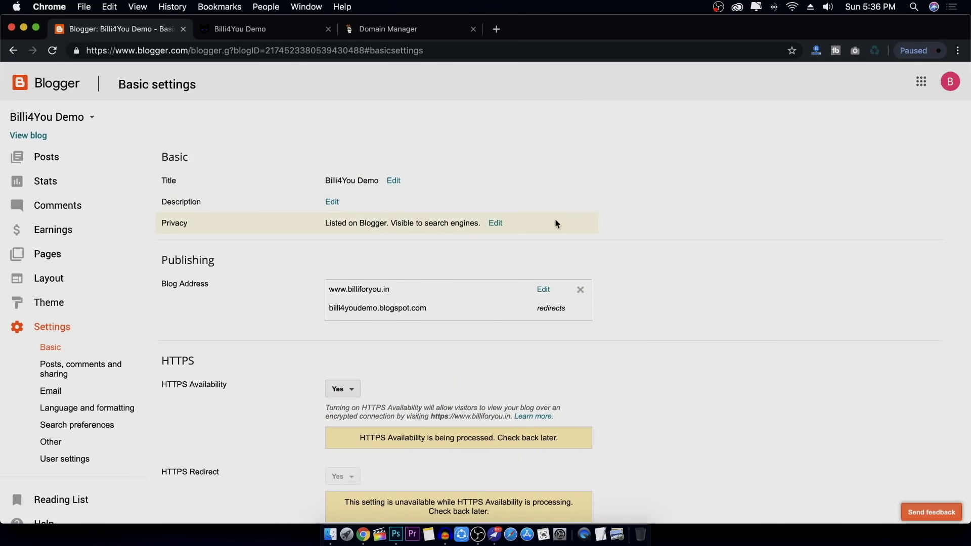
Try the blog on its new domain, then set HTTPS availability to off
{"action": "left_click", "coordinate": [27, 137]}
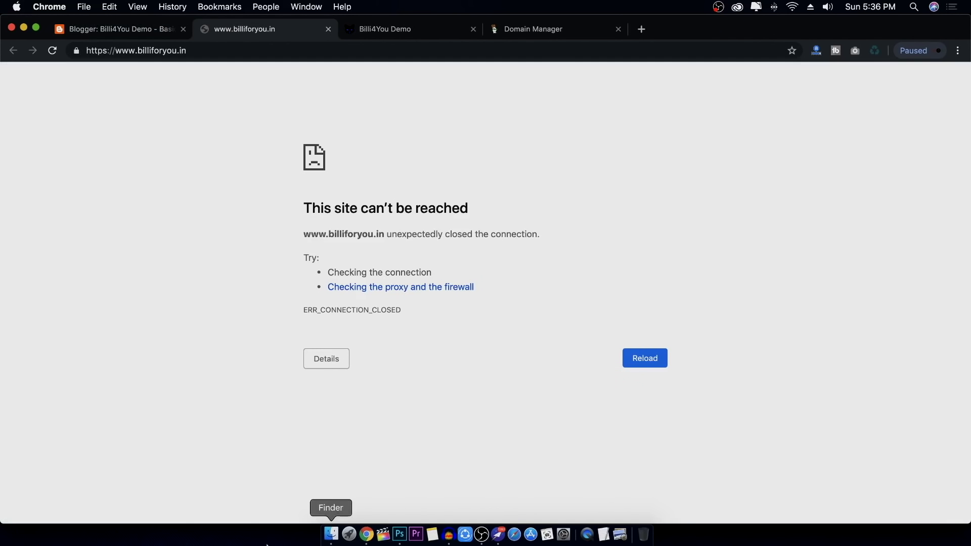
{"action": "left_click", "coordinate": [329, 29]}
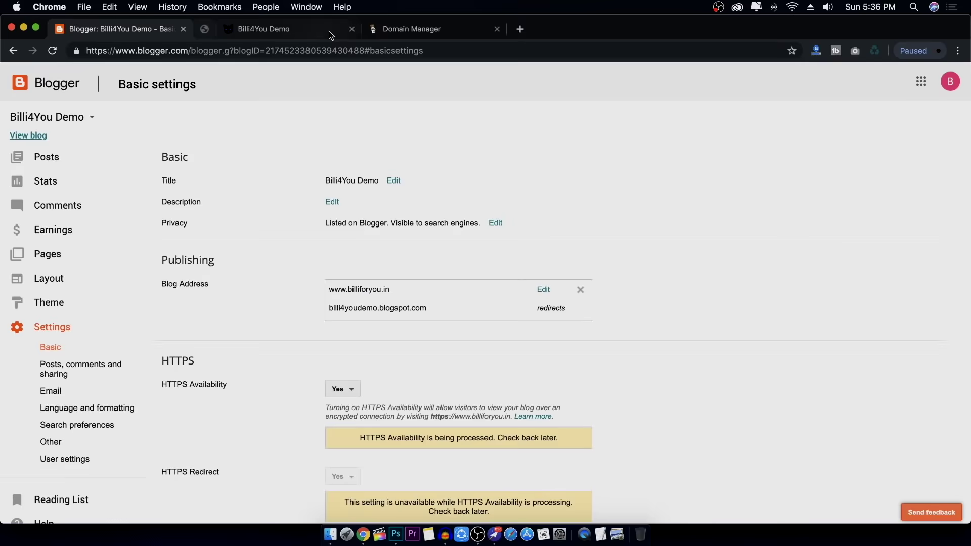
{"action": "scroll", "coordinate": [728, 349], "scroll_direction": "down", "scroll_amount": 3}
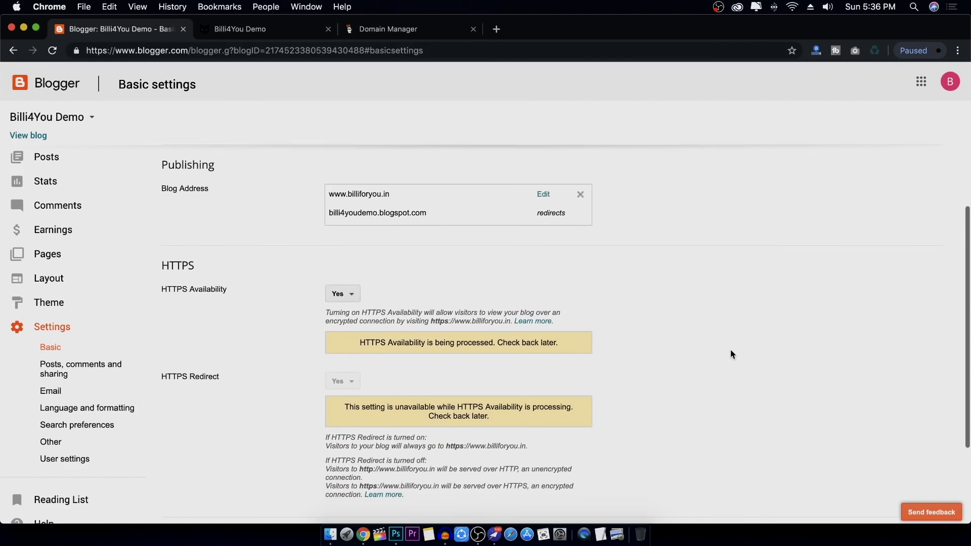
{"action": "left_click", "coordinate": [350, 296]}
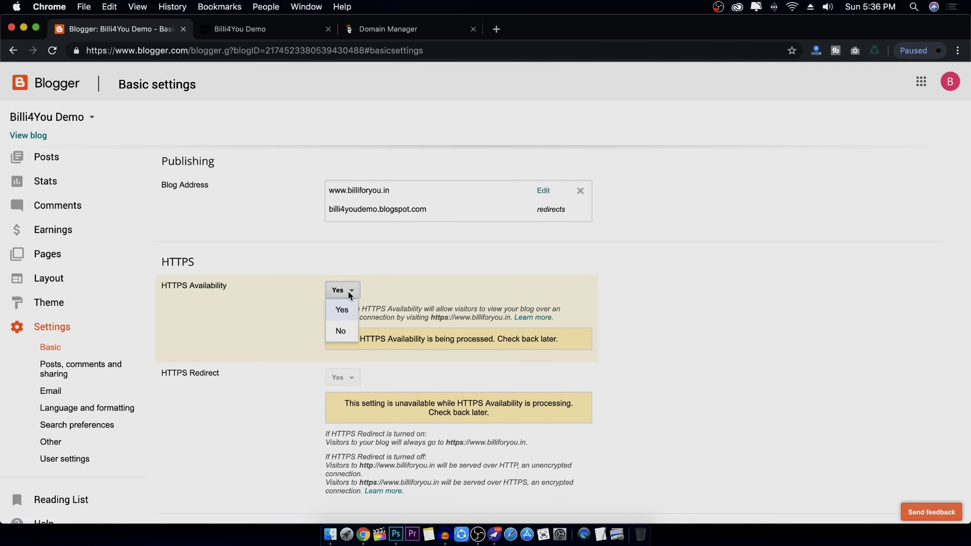
{"action": "left_click", "coordinate": [344, 332]}
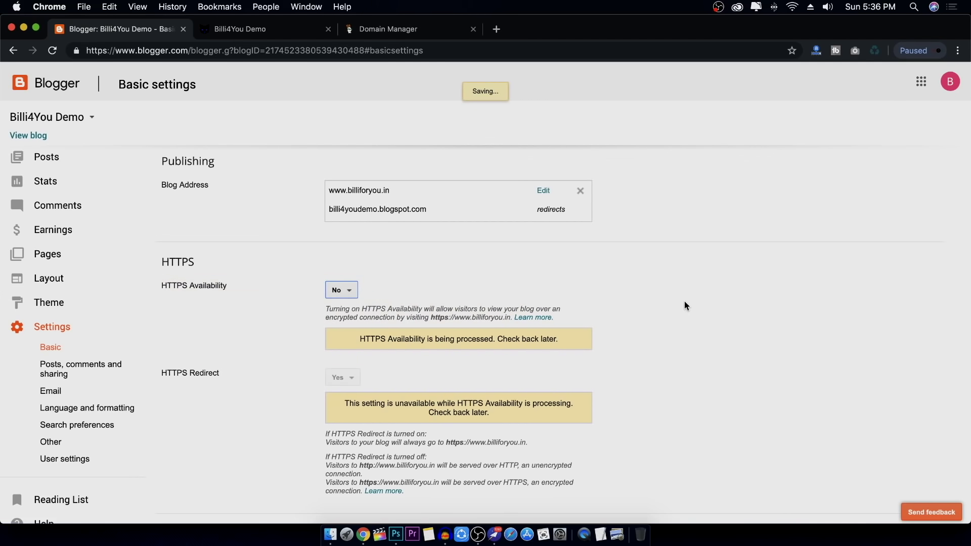
{"action": "scroll", "coordinate": [684, 306], "scroll_direction": "up", "scroll_amount": 3}
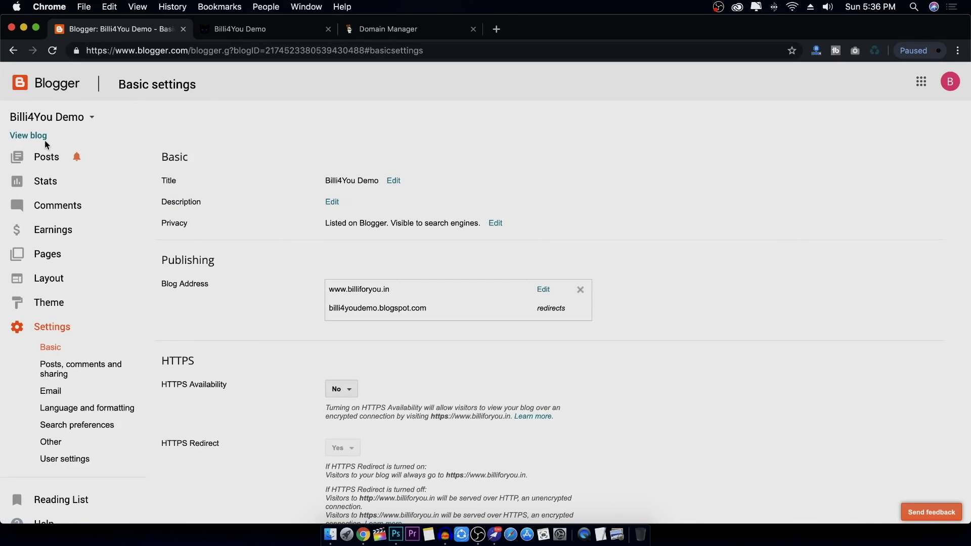
{"action": "left_click", "coordinate": [29, 135]}
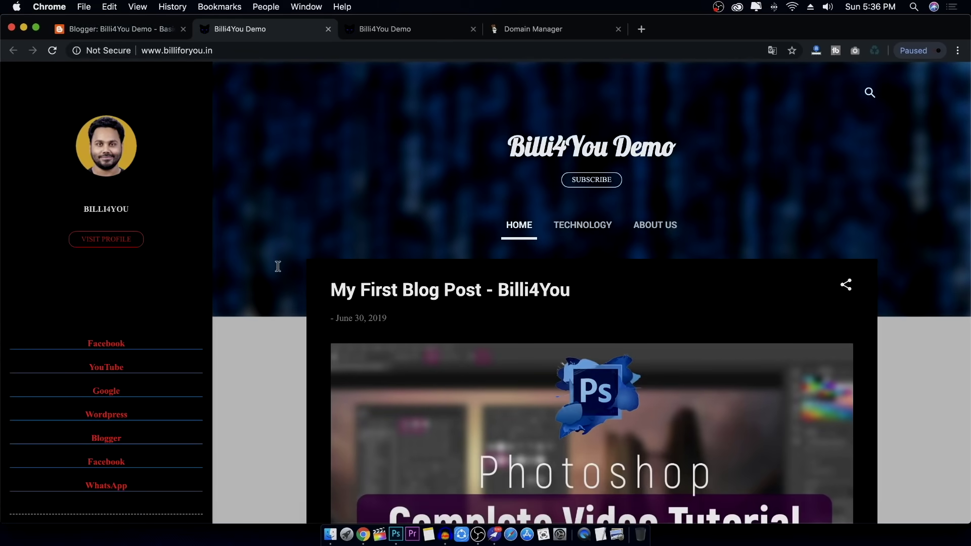
{"action": "scroll", "coordinate": [277, 266], "scroll_direction": "down", "scroll_amount": 15}
{"action": "scroll", "coordinate": [279, 264], "scroll_direction": "up", "scroll_amount": 8}
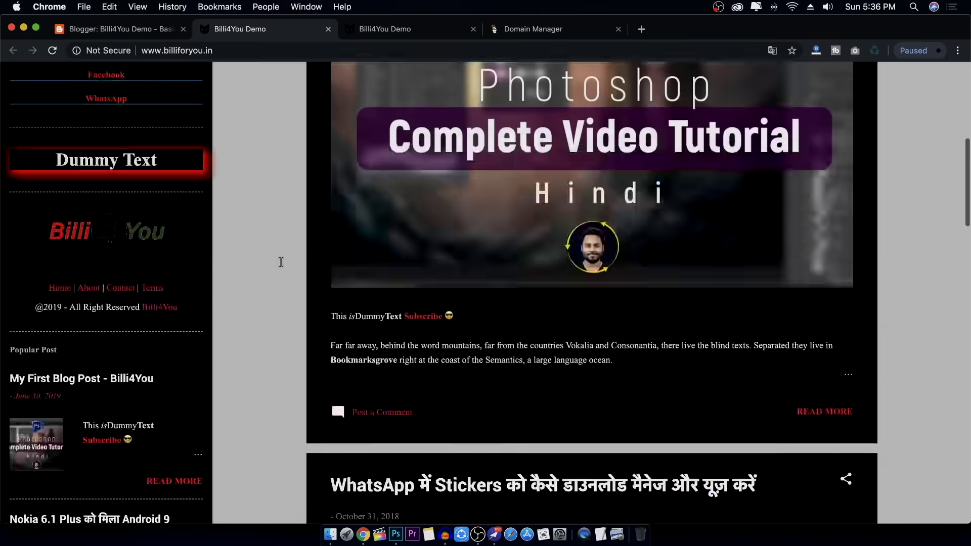
{"action": "scroll", "coordinate": [281, 262], "scroll_direction": "down", "scroll_amount": 15}
{"action": "scroll", "coordinate": [282, 262], "scroll_direction": "up", "scroll_amount": 13}
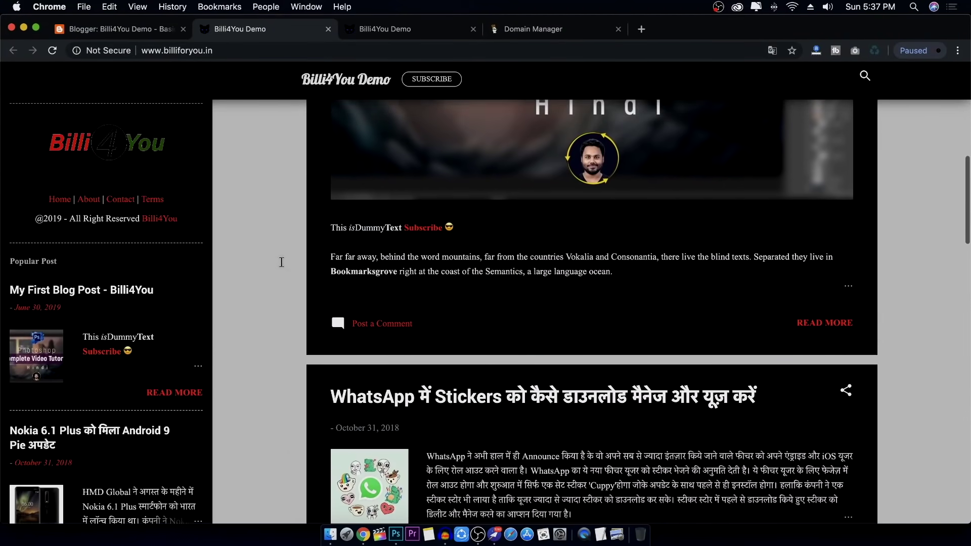
{"action": "scroll", "coordinate": [281, 261], "scroll_direction": "up", "scroll_amount": 8}
{"action": "scroll", "coordinate": [279, 260], "scroll_direction": "down", "scroll_amount": 5}
{"action": "scroll", "coordinate": [280, 260], "scroll_direction": "up", "scroll_amount": 5}
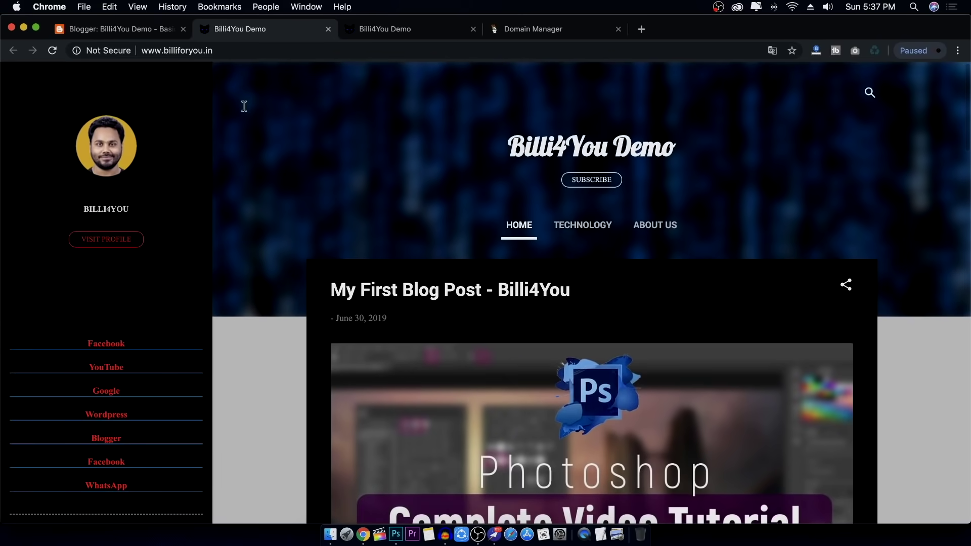
{"action": "scroll", "coordinate": [281, 157], "scroll_direction": "down", "scroll_amount": 1}
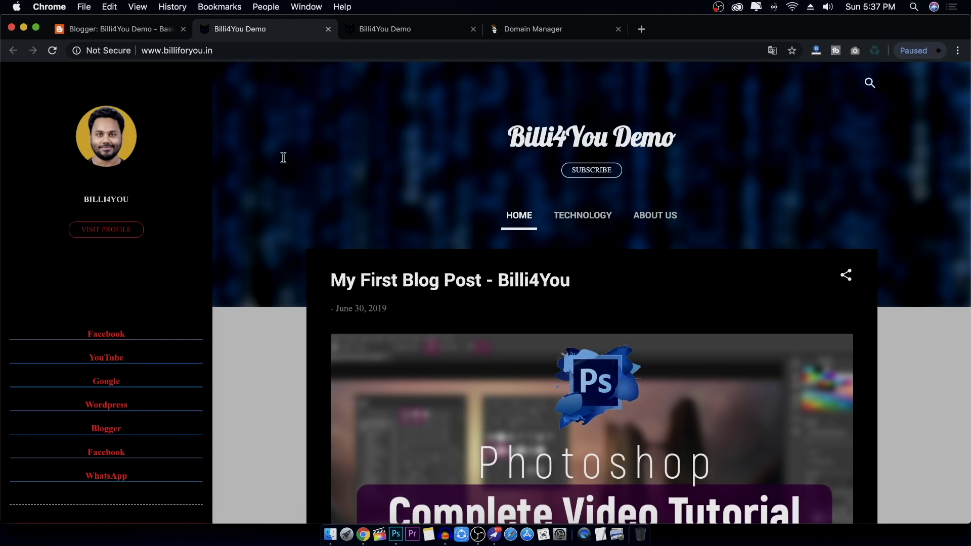
Back in Basic settings, edit the Blog Address to show the custom domain's two CNAME records
{"action": "left_click", "coordinate": [152, 29]}
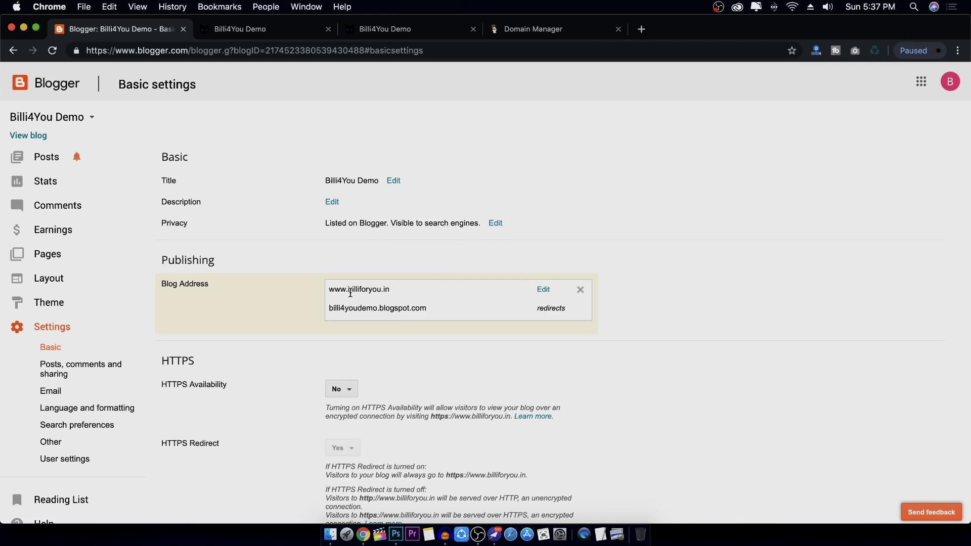
{"action": "left_click", "coordinate": [30, 135]}
{"action": "scroll", "coordinate": [262, 220], "scroll_direction": "down", "scroll_amount": 15}
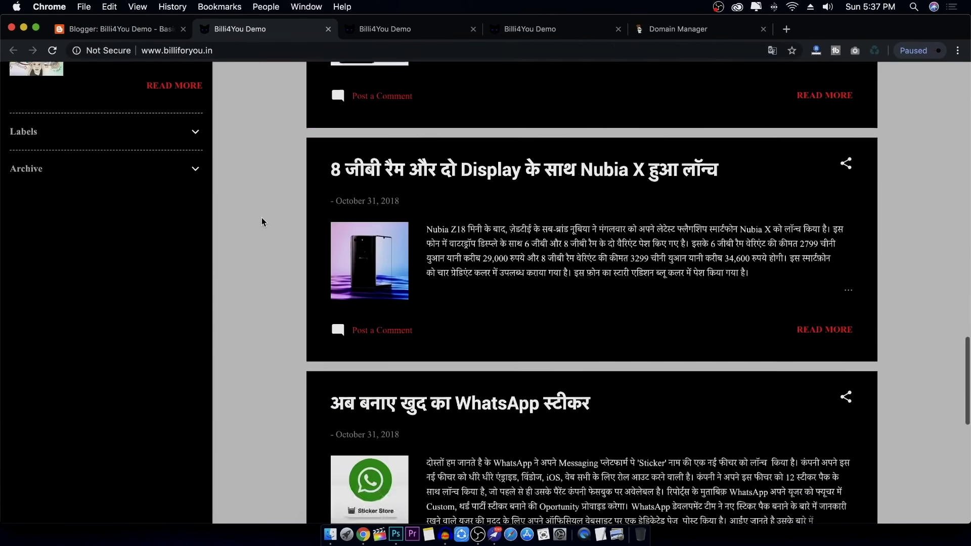
{"action": "left_click", "coordinate": [327, 29]}
{"action": "left_click", "coordinate": [328, 29]}
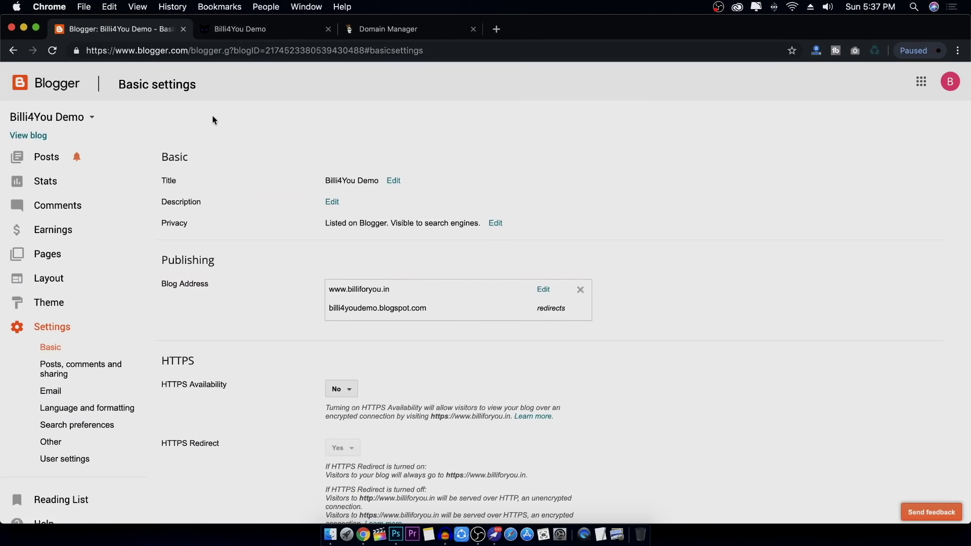
{"action": "left_click", "coordinate": [543, 289]}
{"action": "scroll", "coordinate": [653, 307], "scroll_direction": "down", "scroll_amount": 3}
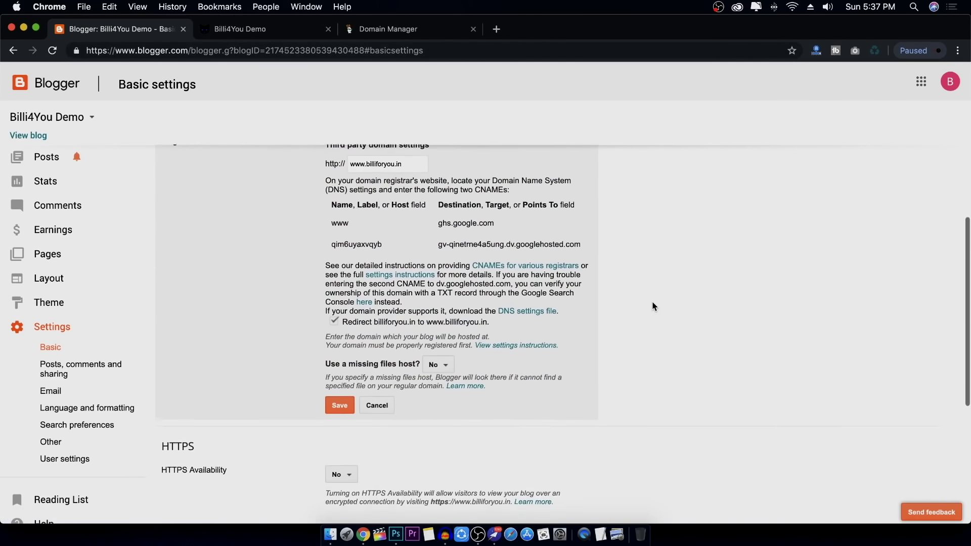
Copy the first Google IP, 216.239.32.21, from Blogger's custom domain instructions
{"action": "left_click", "coordinate": [408, 274]}
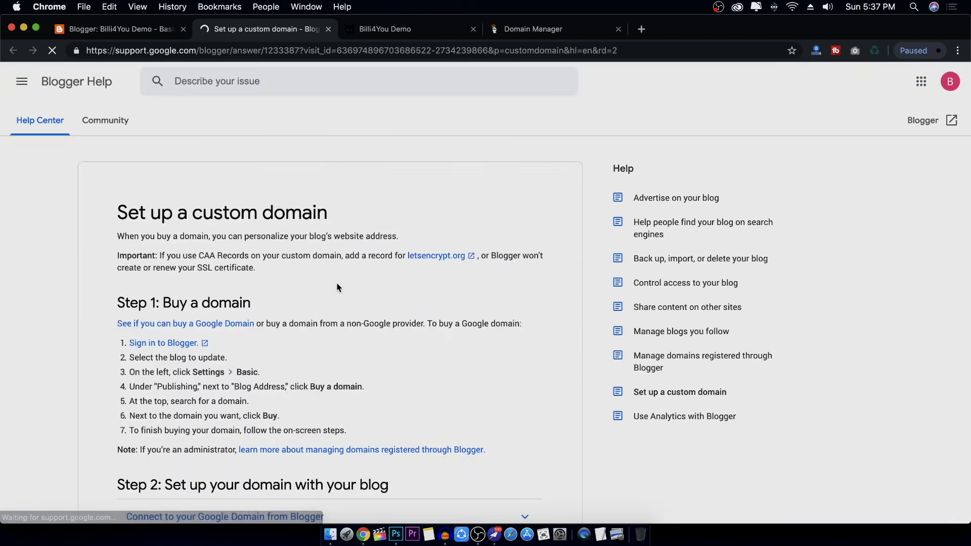
{"action": "scroll", "coordinate": [338, 283], "scroll_direction": "down", "scroll_amount": 10}
{"action": "scroll", "coordinate": [338, 283], "scroll_direction": "up", "scroll_amount": 3}
{"action": "scroll", "coordinate": [337, 284], "scroll_direction": "up", "scroll_amount": 2}
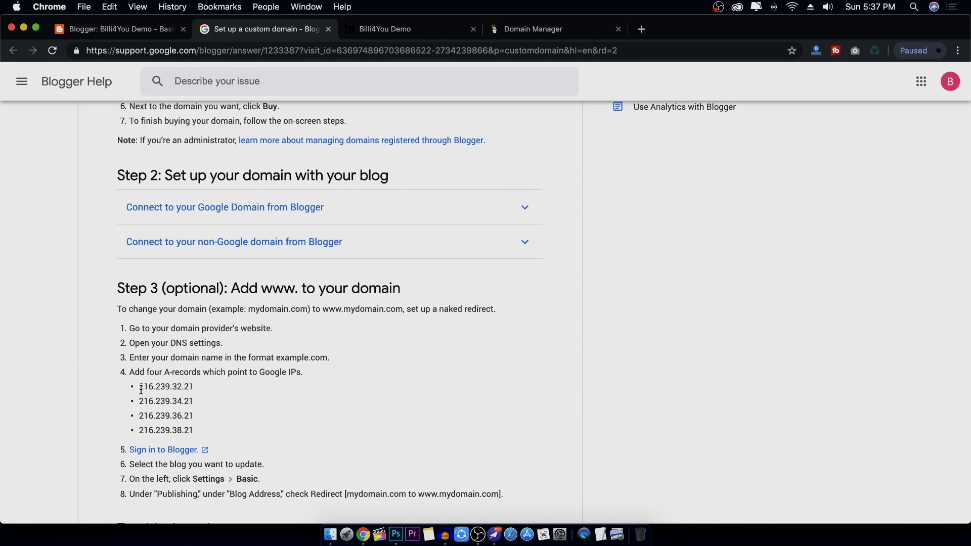
{"action": "left_click_drag", "start_coordinate": [141, 387], "coordinate": [193, 387]}
{"action": "right_click", "coordinate": [182, 387]}
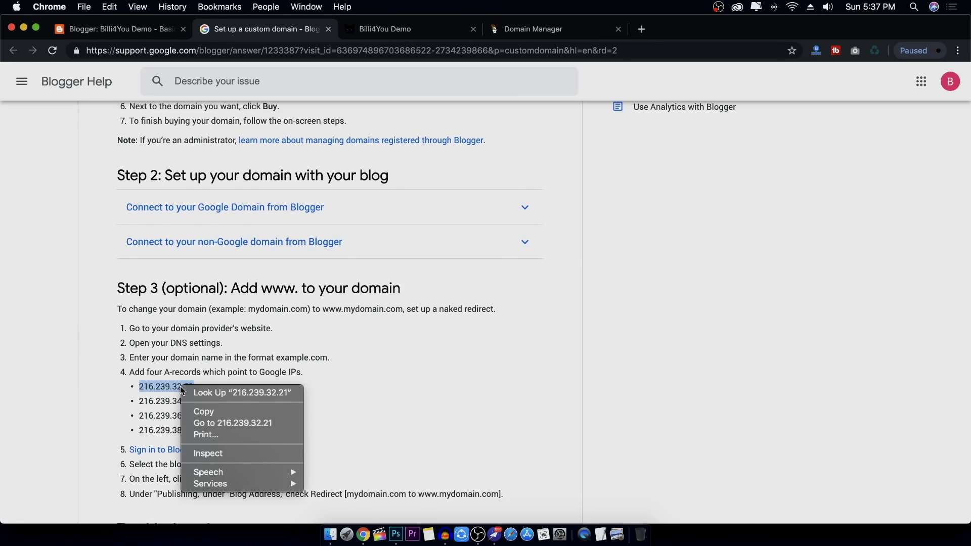
{"action": "left_click", "coordinate": [186, 411]}
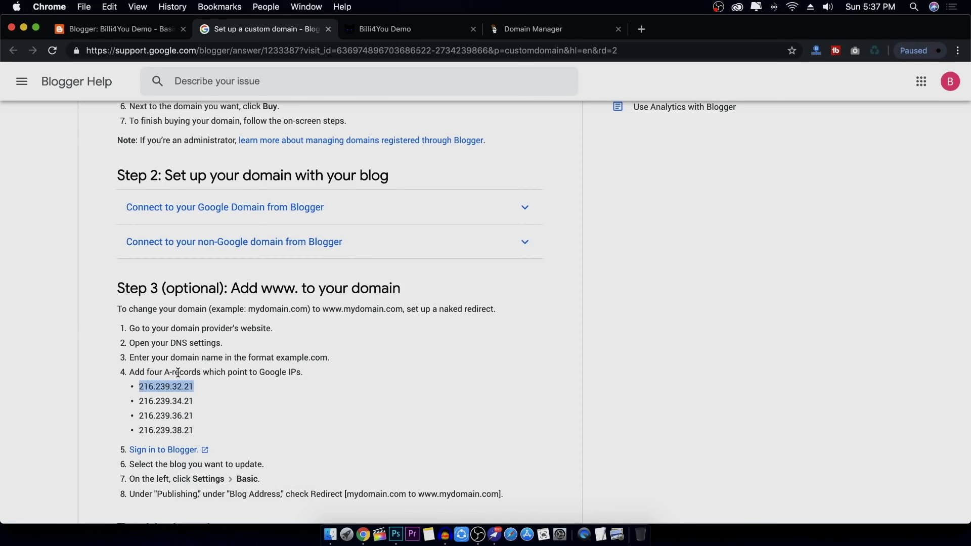
In GoDaddy DNS, add an A record with host @ pointing to 216.239.32.21
{"action": "left_click", "coordinate": [545, 28]}
{"action": "scroll", "coordinate": [709, 326], "scroll_direction": "down", "scroll_amount": 3}
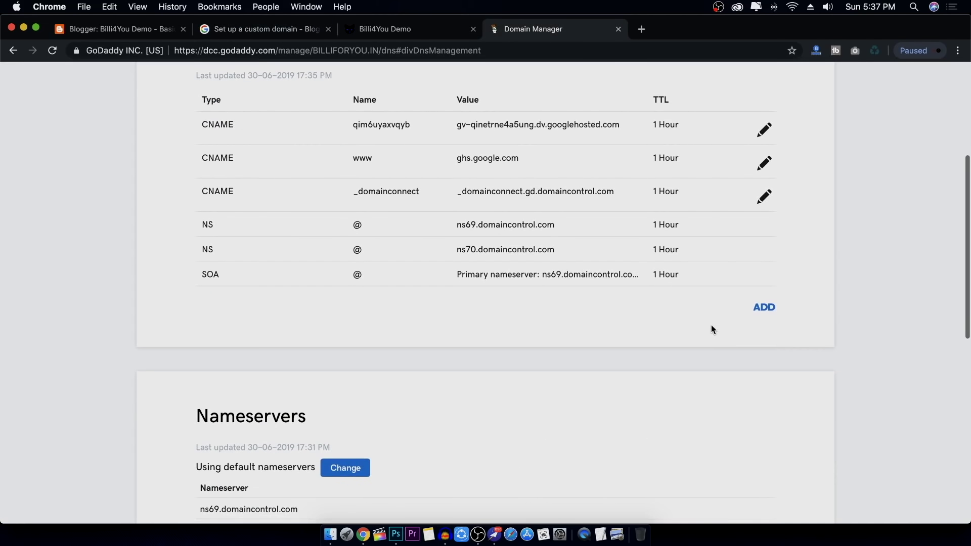
{"action": "left_click", "coordinate": [766, 309]}
{"action": "left_click", "coordinate": [366, 337]}
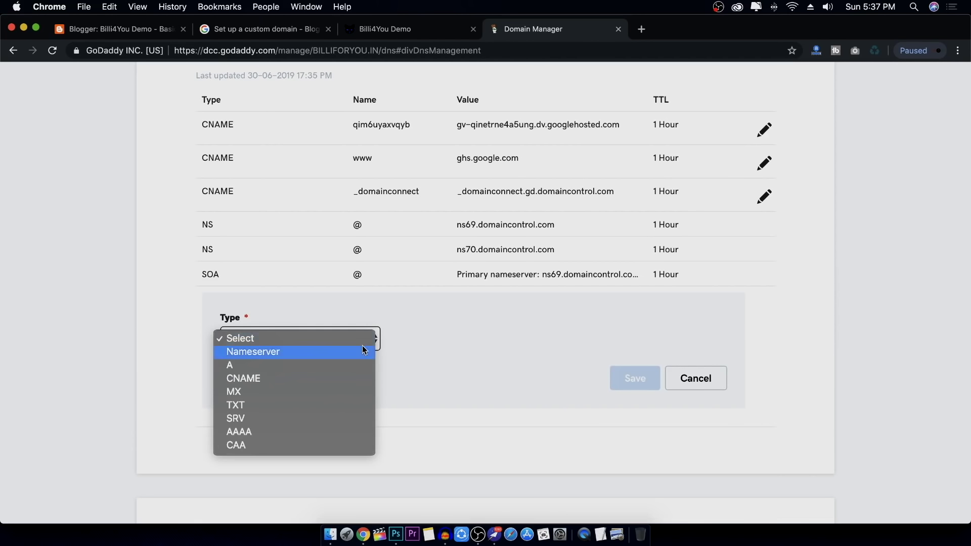
{"action": "left_click", "coordinate": [314, 365]}
{"action": "left_click", "coordinate": [433, 339]}
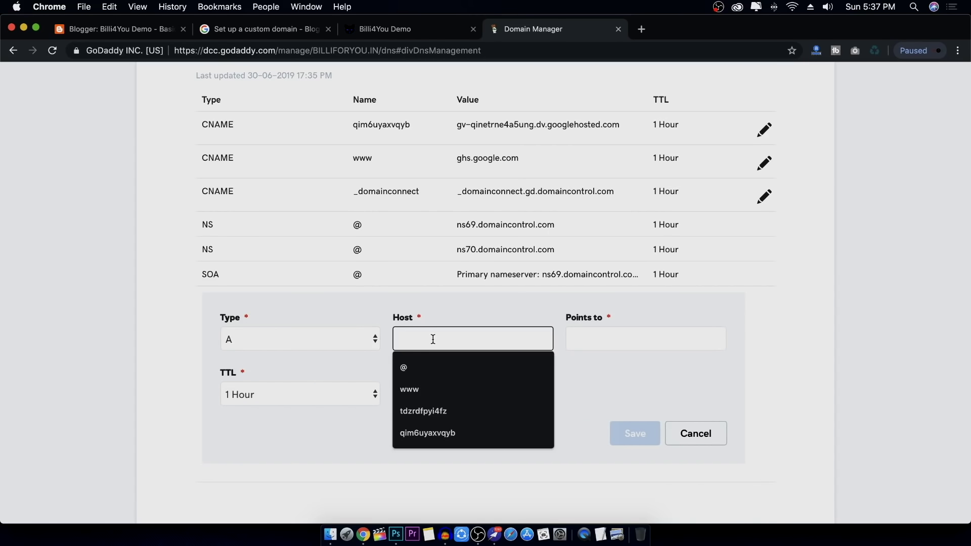
{"action": "left_click", "coordinate": [425, 369]}
{"action": "left_click", "coordinate": [610, 341]}
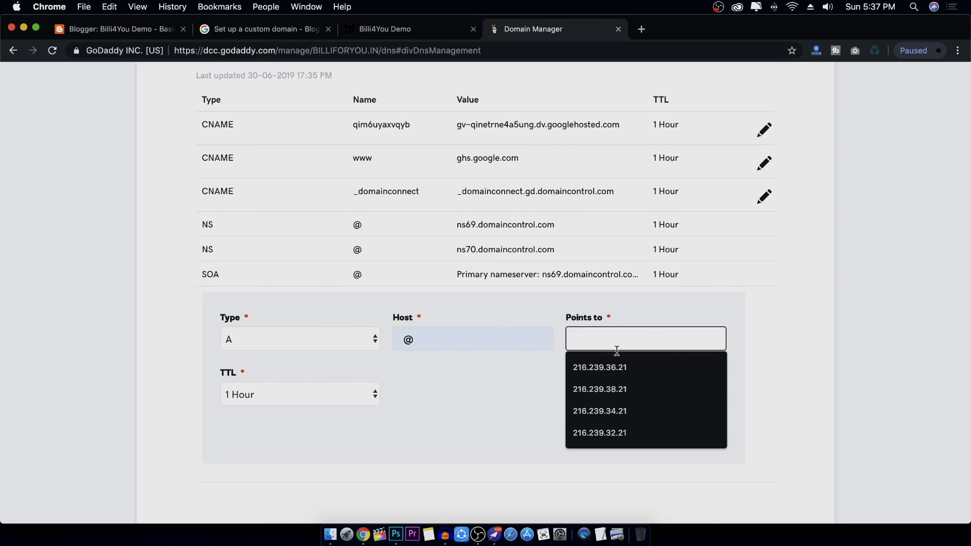
{"action": "key", "text": "Up"}
{"action": "key", "text": "Return"}
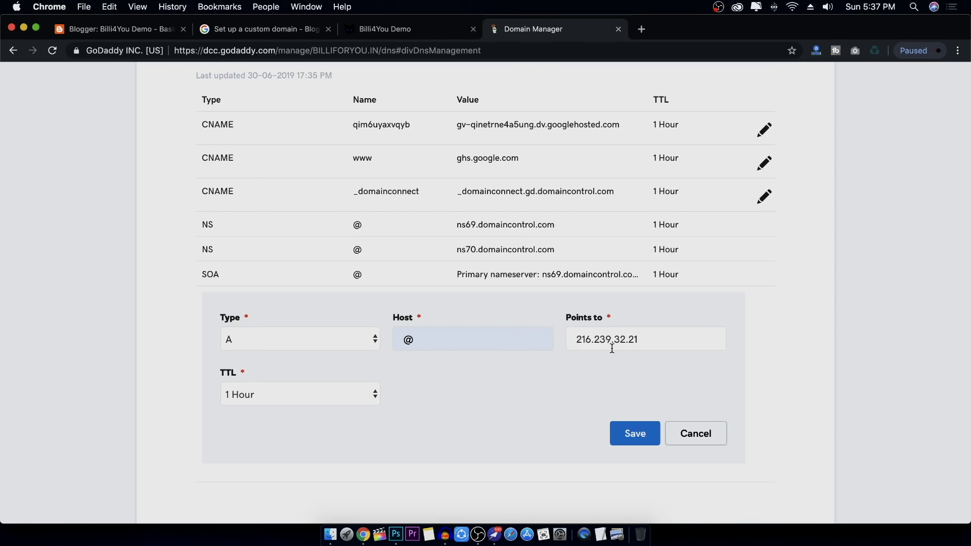
{"action": "left_click", "coordinate": [632, 438]}
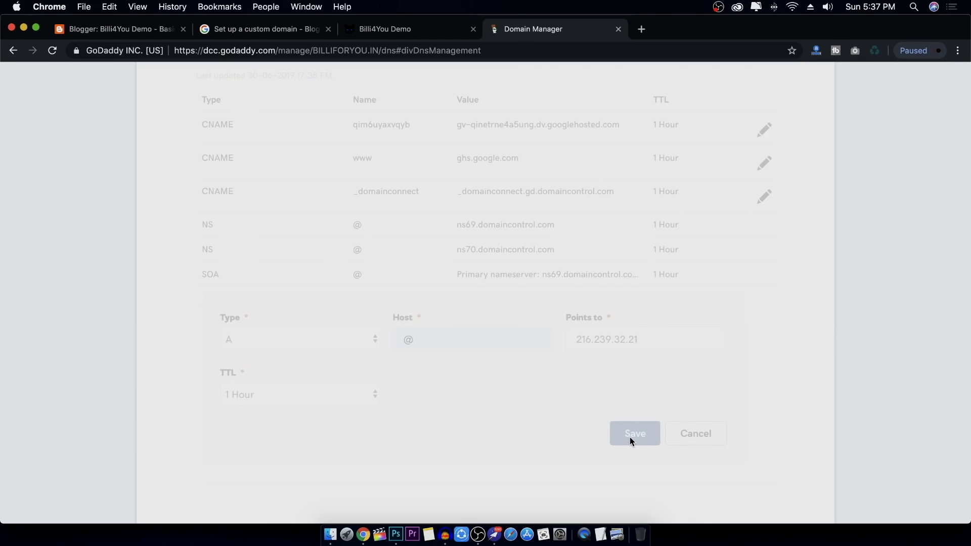
Return via the help page to Blogger's domain settings
{"action": "left_click", "coordinate": [248, 29]}
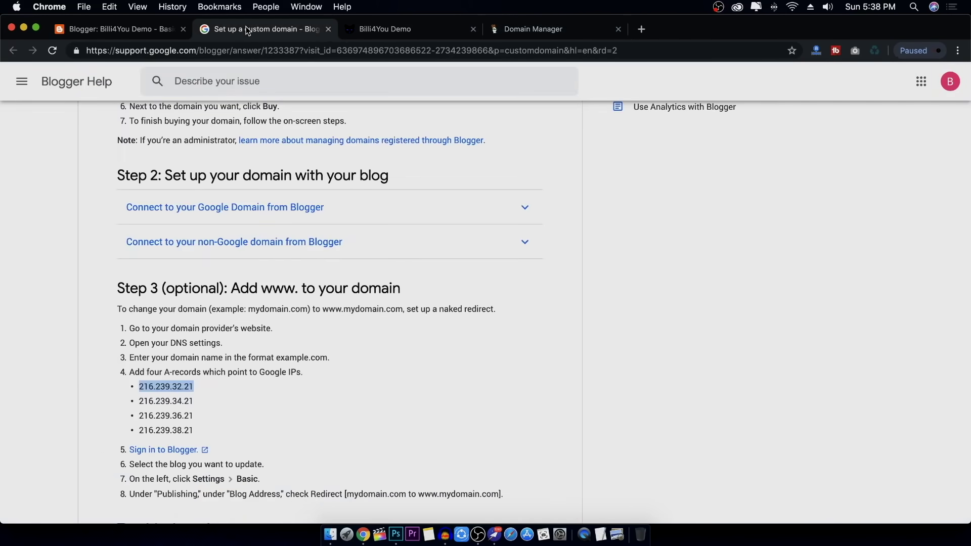
{"action": "scroll", "coordinate": [182, 412], "scroll_direction": "down", "scroll_amount": 2}
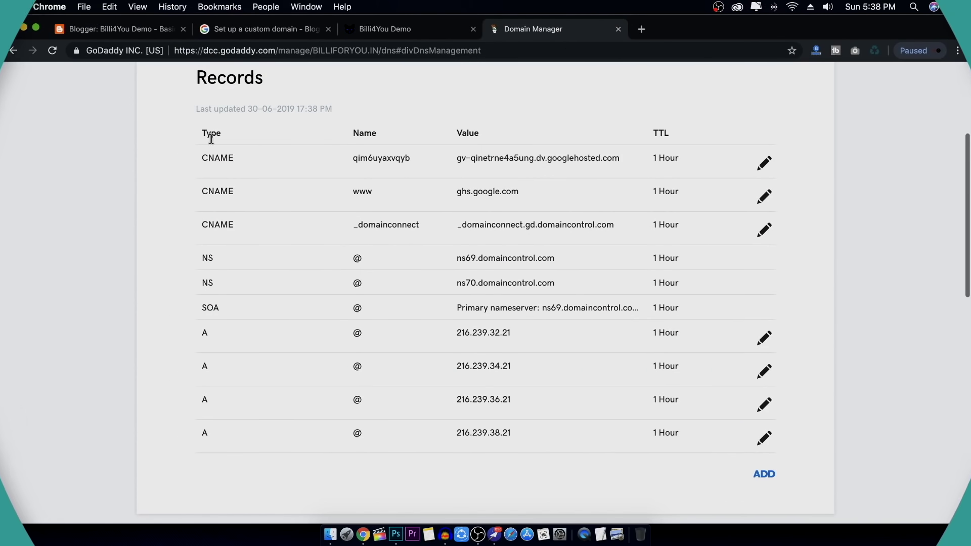
{"action": "left_click", "coordinate": [122, 29]}
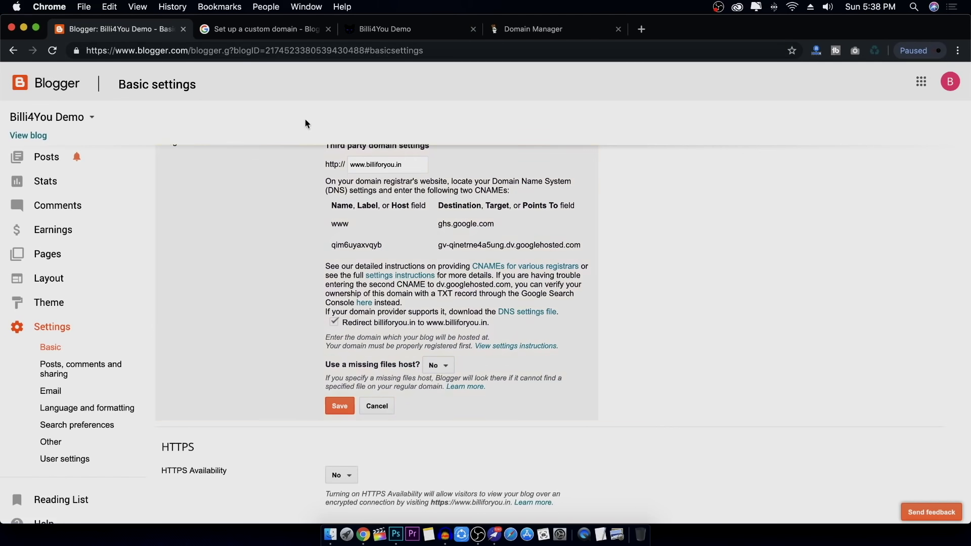
Close Blogger's domain editor without making changes
{"action": "scroll", "coordinate": [402, 284], "scroll_direction": "up", "scroll_amount": 5}
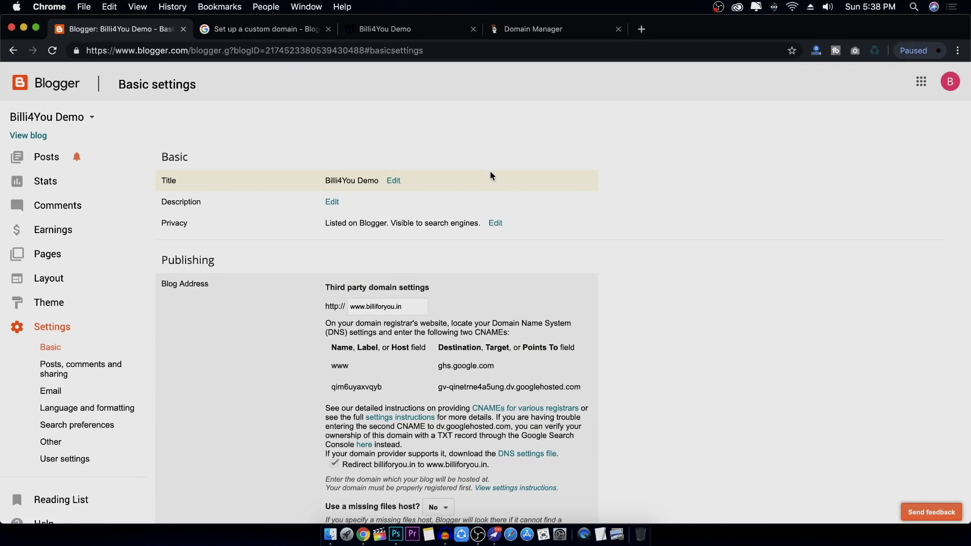
{"action": "scroll", "coordinate": [505, 304], "scroll_direction": "down", "scroll_amount": 4}
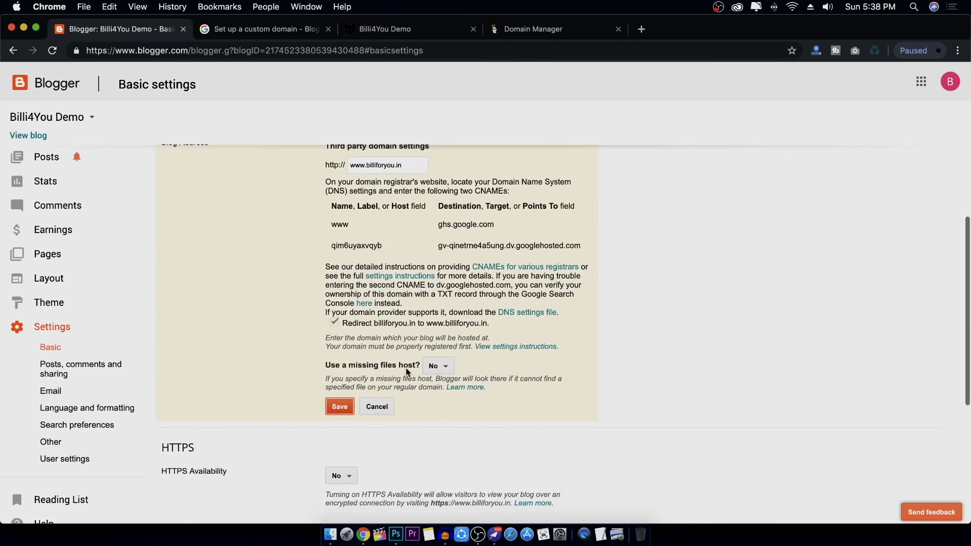
{"action": "scroll", "coordinate": [430, 404], "scroll_direction": "up", "scroll_amount": 3}
{"action": "scroll", "coordinate": [390, 452], "scroll_direction": "down", "scroll_amount": 2}
{"action": "left_click", "coordinate": [390, 453]}
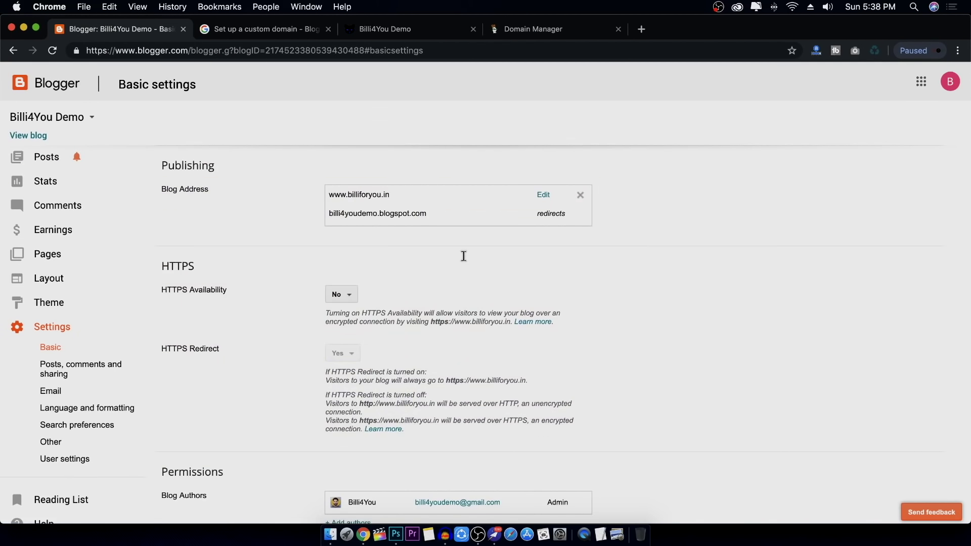
{"action": "scroll", "coordinate": [462, 256], "scroll_direction": "up", "scroll_amount": 3}
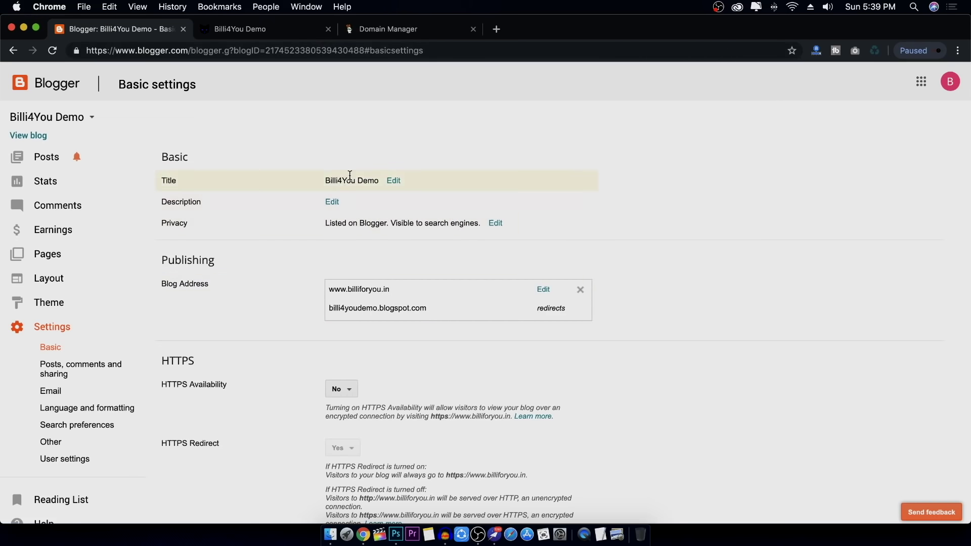
Review the GoDaddy DNS records for billiforyou.in
{"action": "left_click", "coordinate": [388, 23]}
{"action": "scroll", "coordinate": [514, 202], "scroll_direction": "down", "scroll_amount": 3}
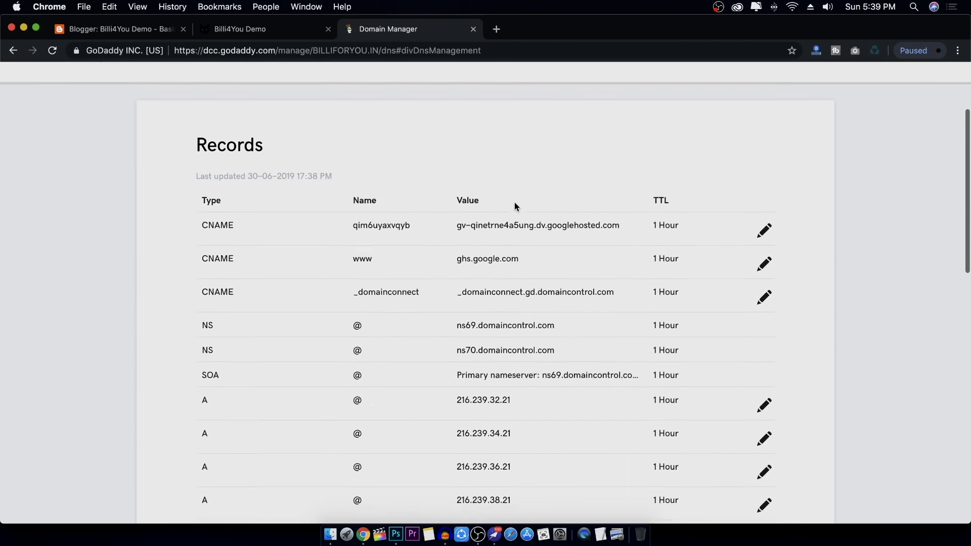
{"action": "scroll", "coordinate": [514, 202], "scroll_direction": "up", "scroll_amount": 3}
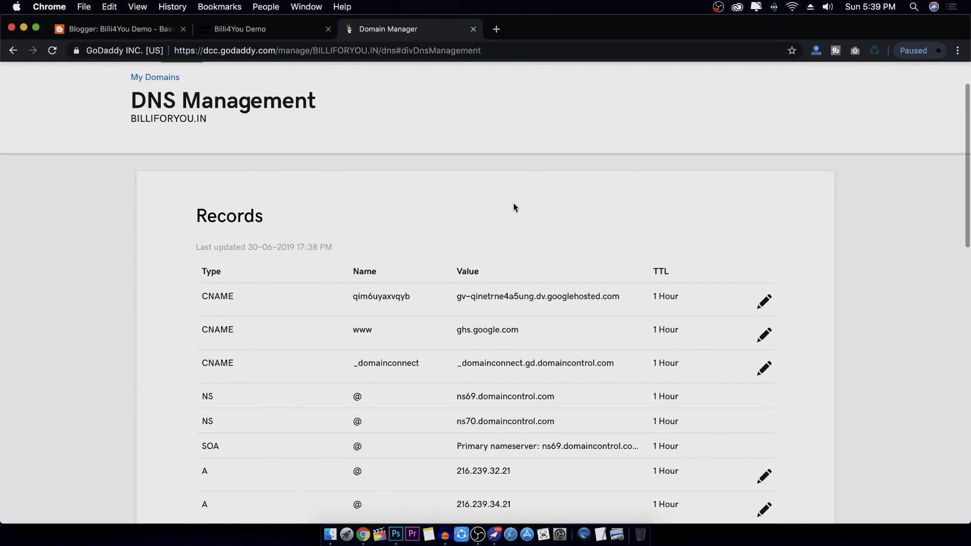
{"action": "scroll", "coordinate": [492, 195], "scroll_direction": "down", "scroll_amount": 3}
Set HTTPS Availability to Yes in Blogger's basic settings
{"action": "left_click", "coordinate": [101, 29]}
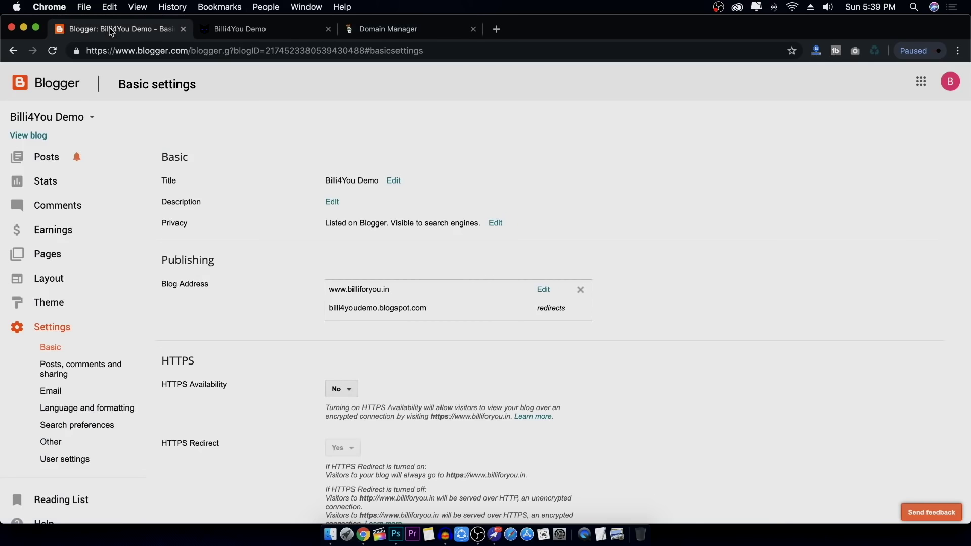
{"action": "left_click", "coordinate": [338, 389]}
{"action": "left_click", "coordinate": [340, 407]}
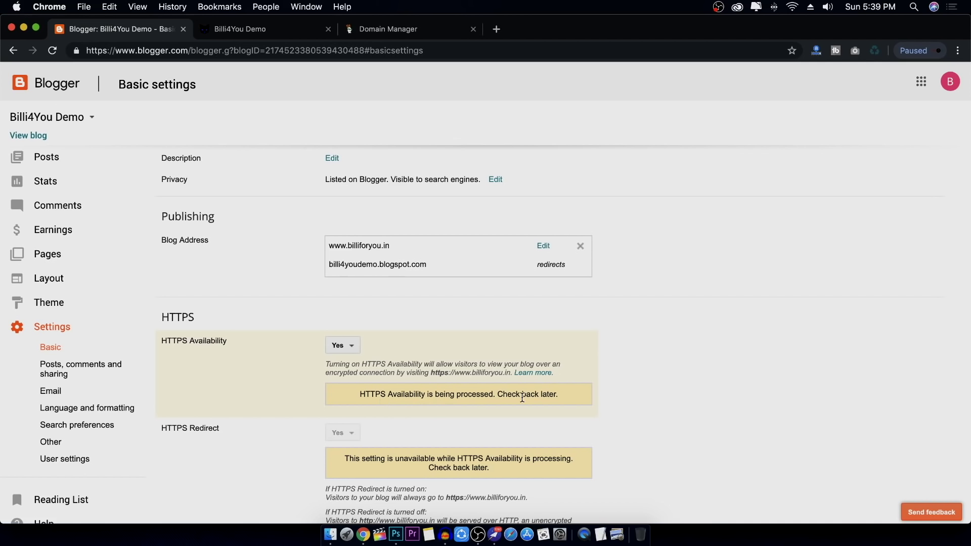
{"action": "scroll", "coordinate": [513, 394], "scroll_direction": "down", "scroll_amount": 2}
{"action": "scroll", "coordinate": [498, 392], "scroll_direction": "up", "scroll_amount": 4}
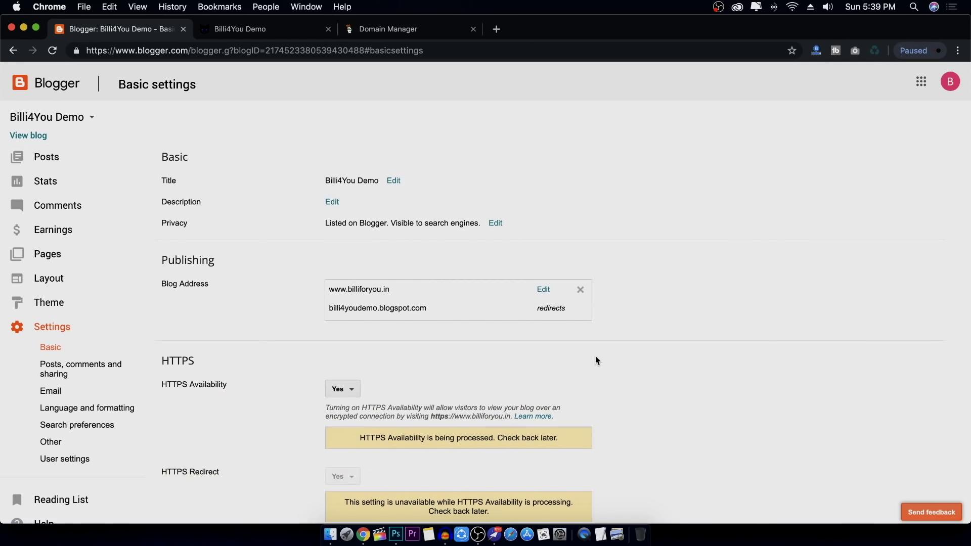
Test the live blog with View blog, then close the unreachable page
{"action": "left_click", "coordinate": [32, 136]}
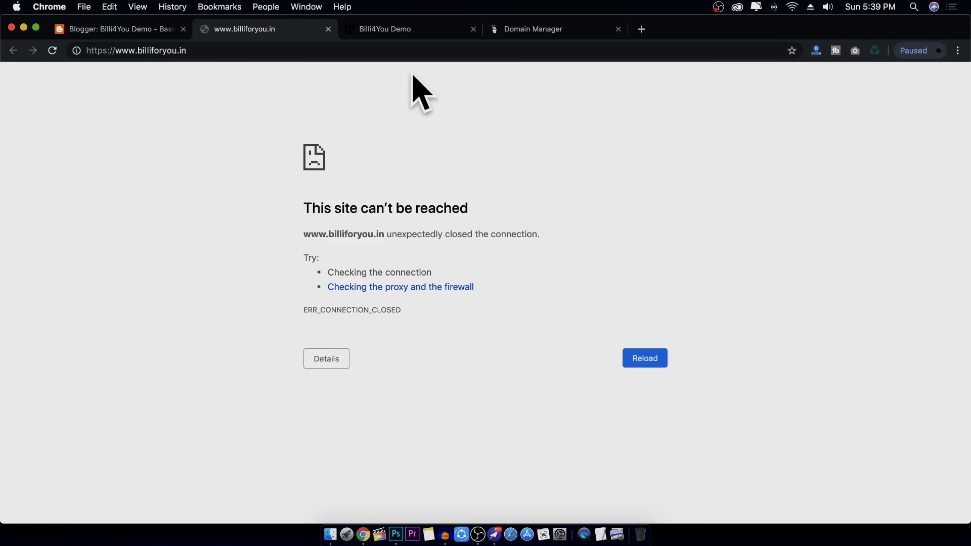
{"action": "left_click", "coordinate": [329, 29]}
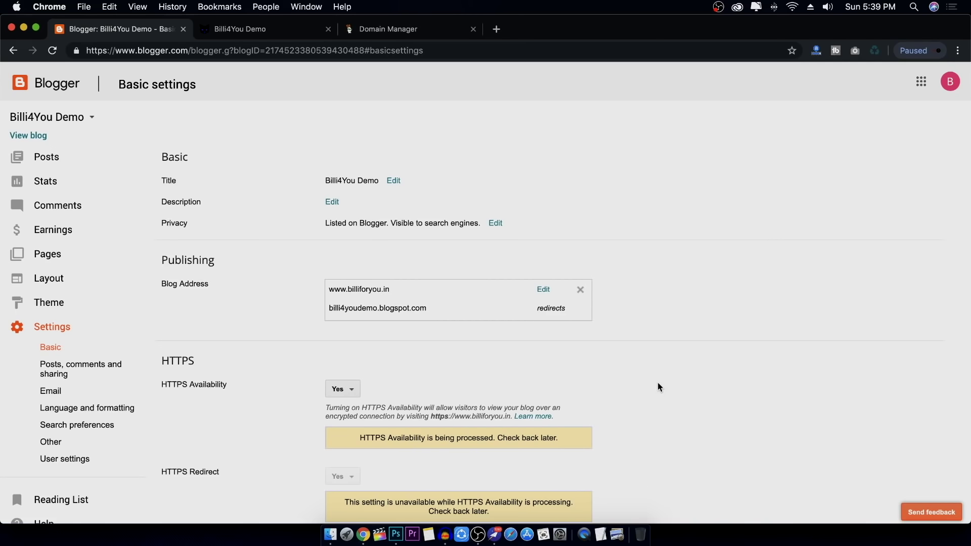
{"action": "scroll", "coordinate": [616, 369], "scroll_direction": "down", "scroll_amount": 5}
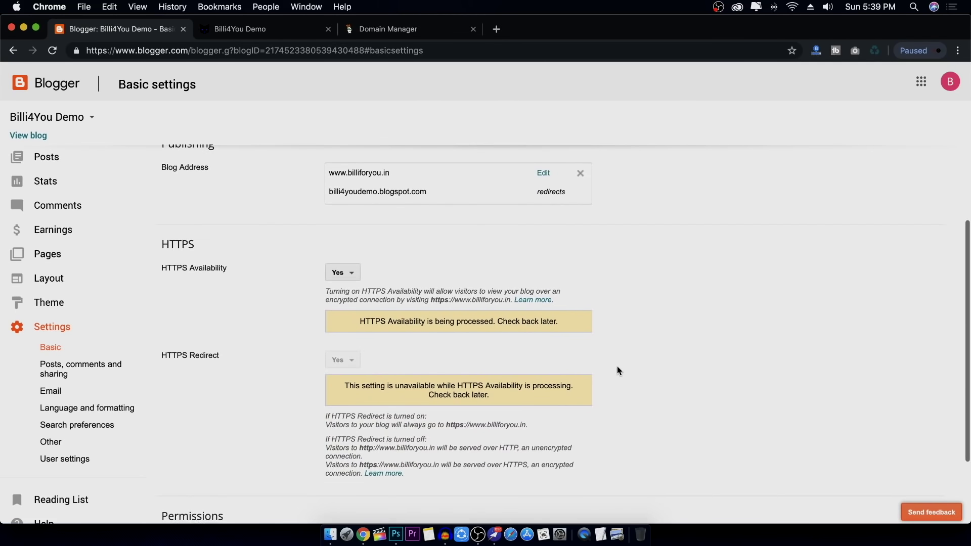
{"action": "scroll", "coordinate": [617, 370], "scroll_direction": "up", "scroll_amount": 5}
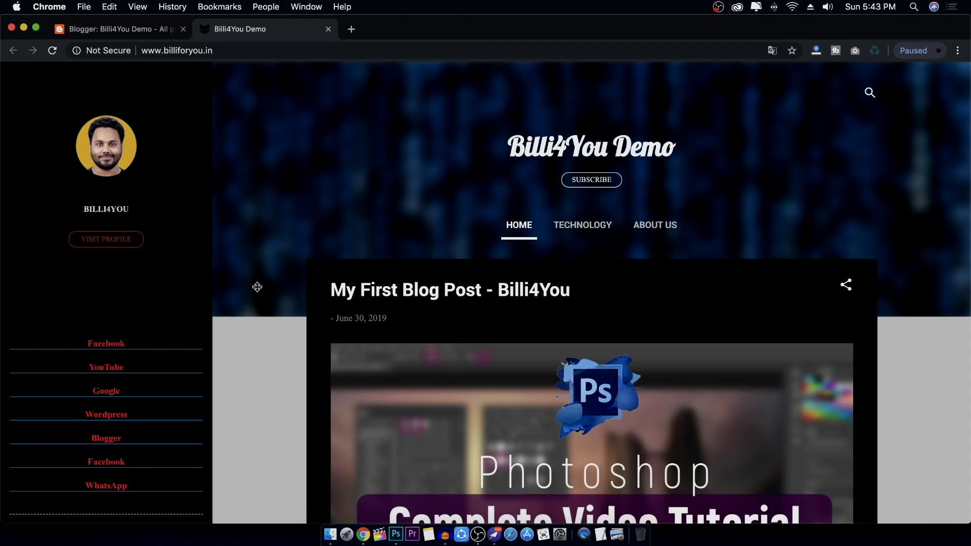
Search 'google analytics' in a new tab, open the Google Analytics site and sign up
{"action": "left_click", "coordinate": [350, 29]}
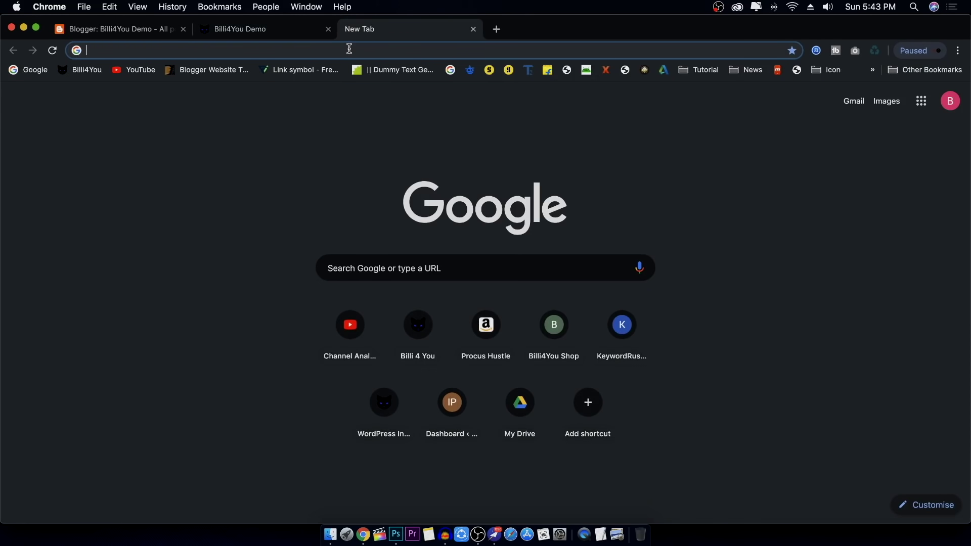
{"action": "type", "text": "google analytics"}
{"action": "key", "text": "Return"}
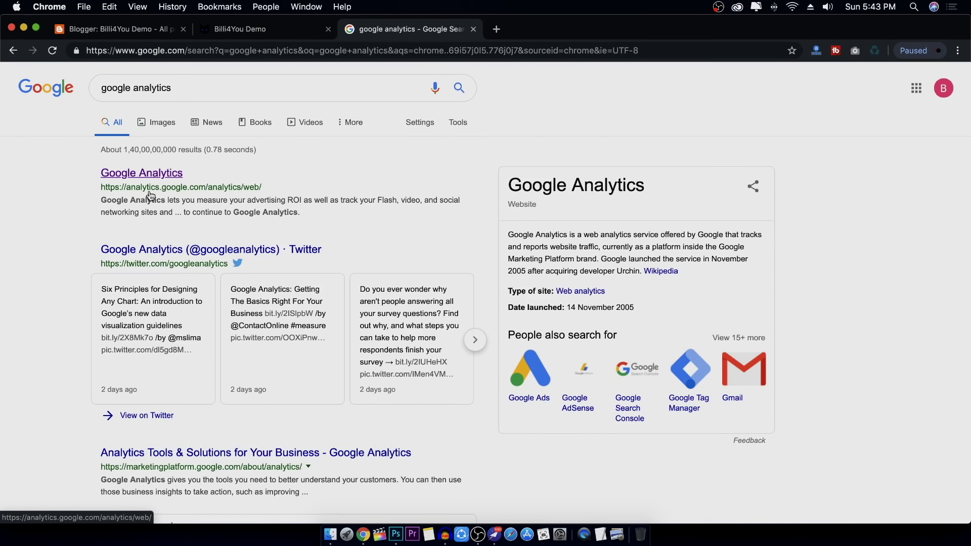
{"action": "left_click", "coordinate": [150, 175]}
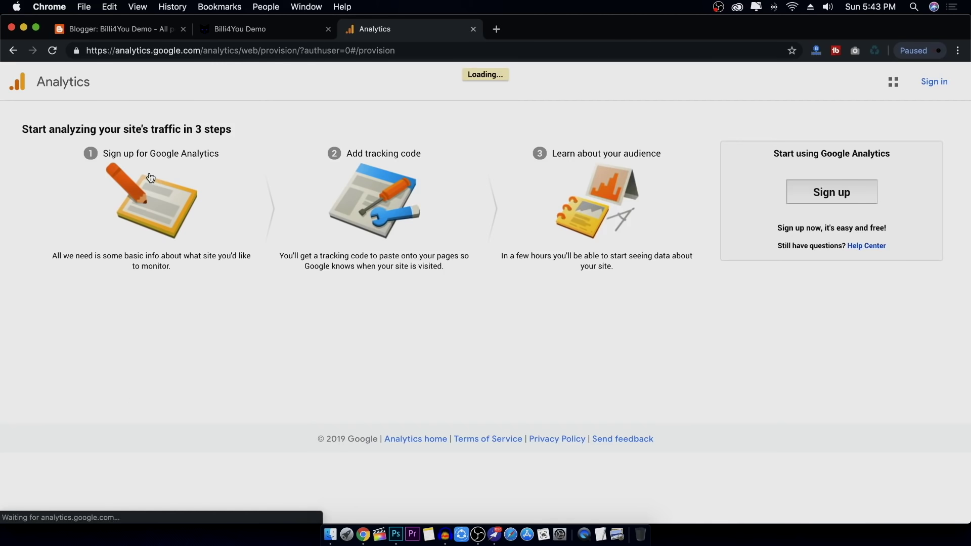
{"action": "left_click", "coordinate": [835, 195]}
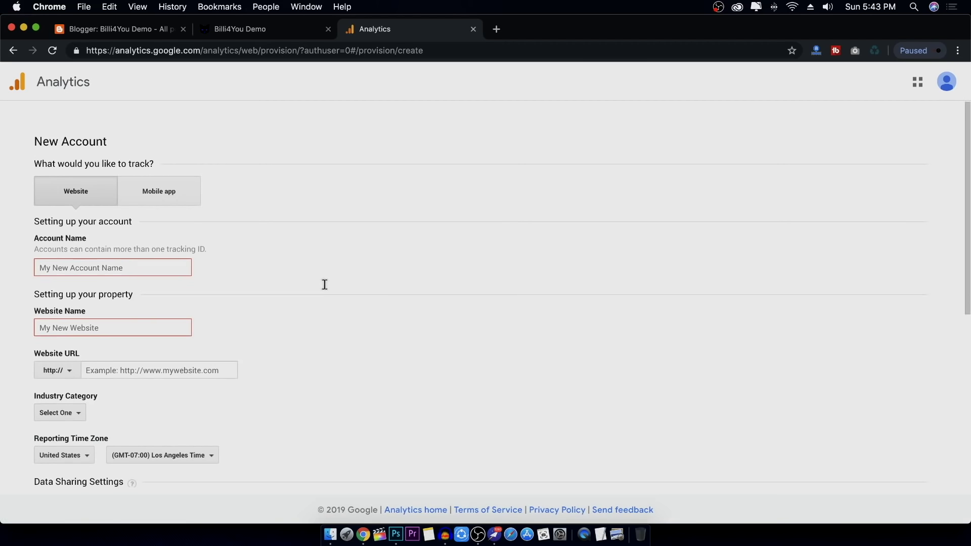
Enter account name Billi4You Demo and website name Billi4You
{"action": "scroll", "coordinate": [324, 284], "scroll_direction": "down", "scroll_amount": 3}
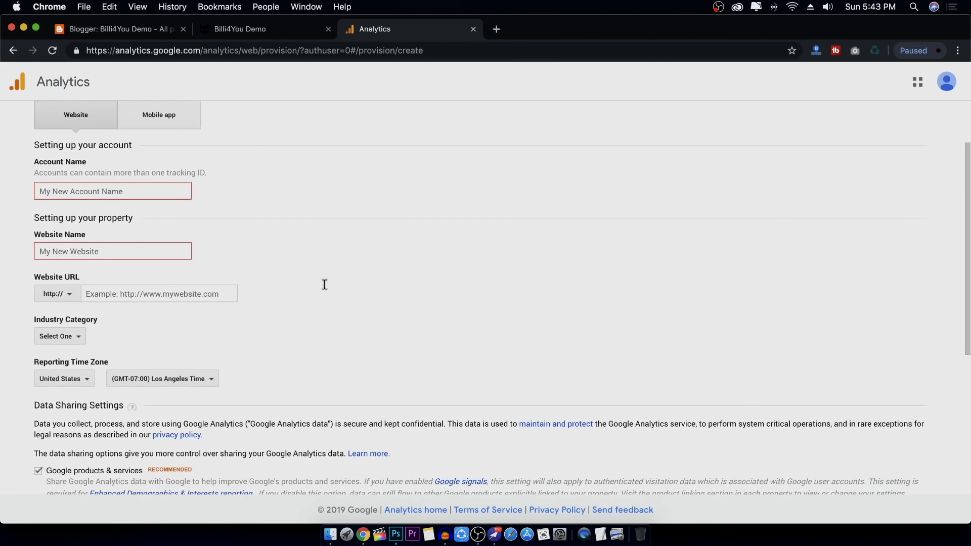
{"action": "scroll", "coordinate": [325, 284], "scroll_direction": "up", "scroll_amount": 3}
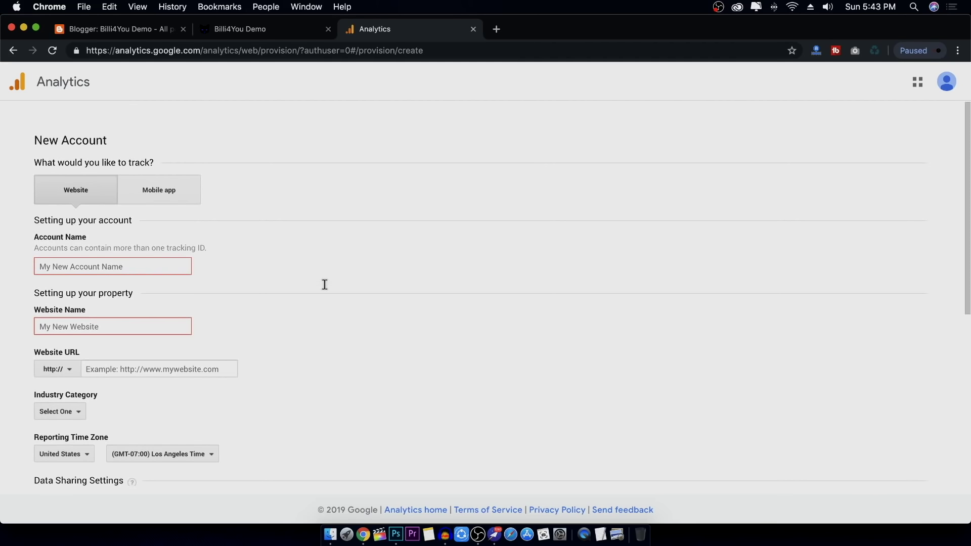
{"action": "left_click", "coordinate": [112, 266]}
{"action": "type", "text": "Billi4You Demo"}
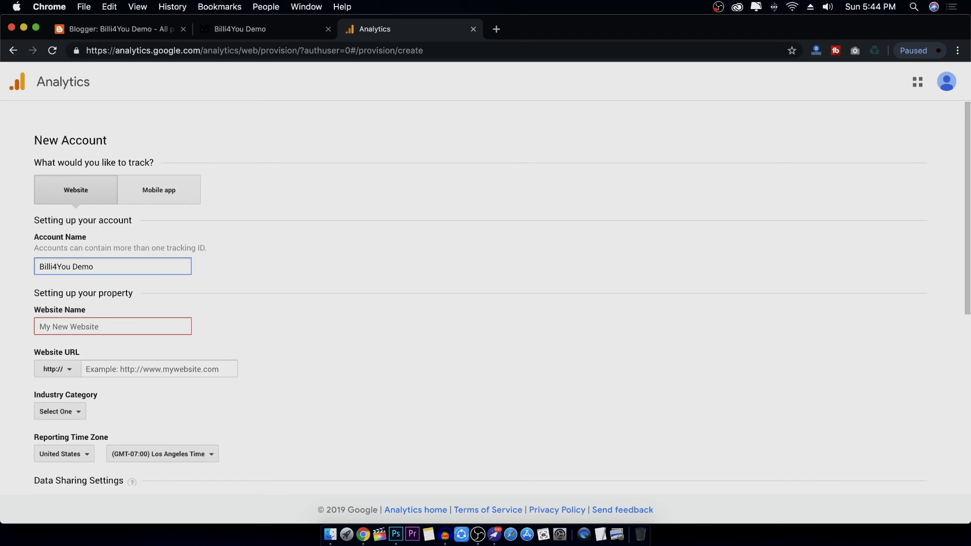
{"action": "left_click", "coordinate": [105, 331]}
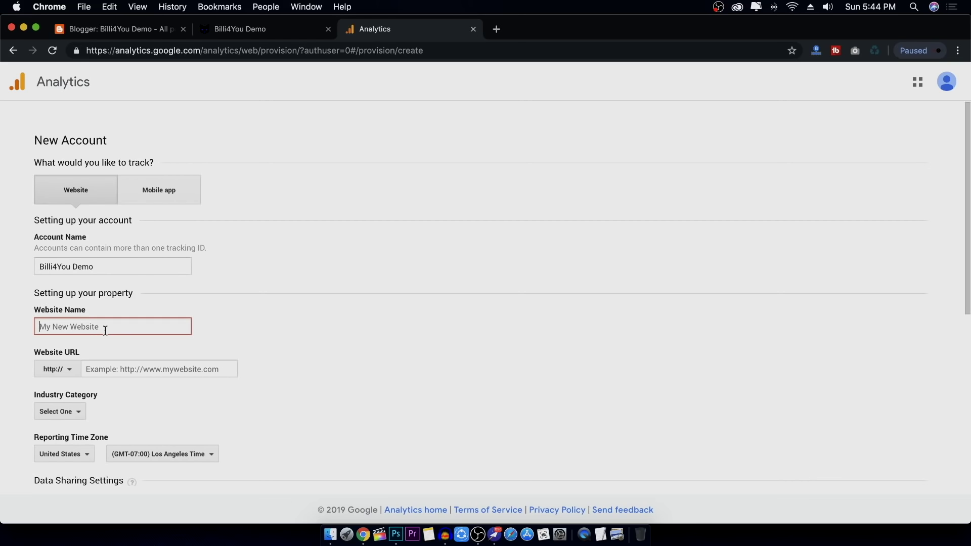
{"action": "type", "text": "Billi4You"}
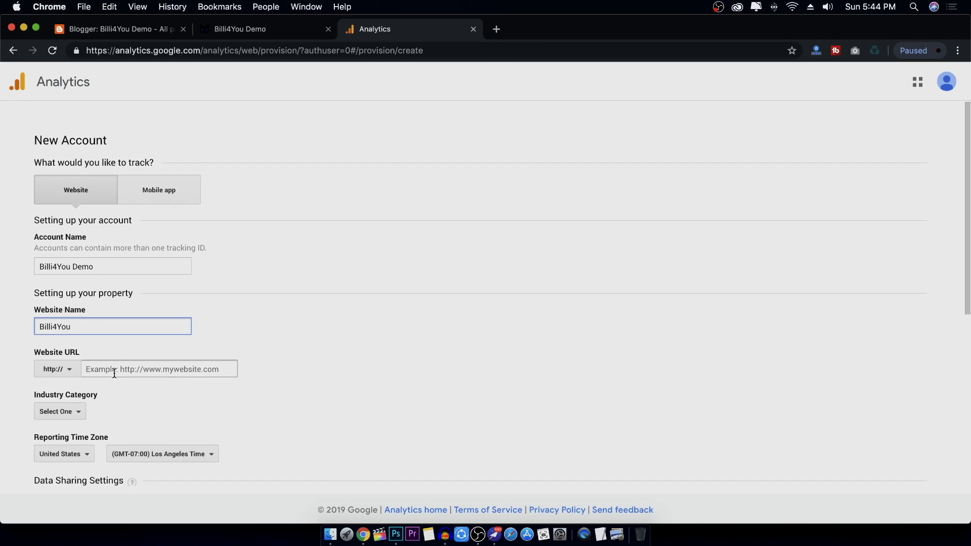
{"action": "left_click", "coordinate": [262, 30]}
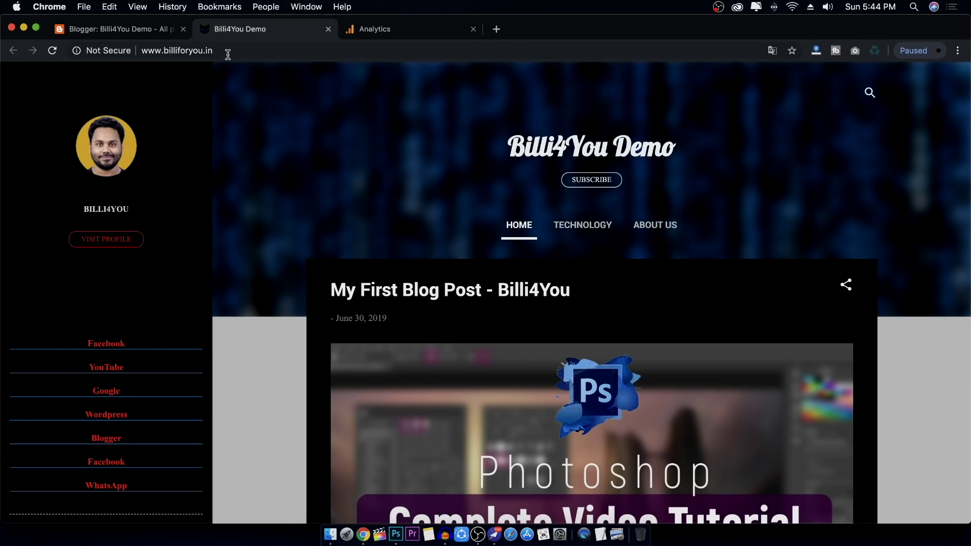
{"action": "left_click_drag", "start_coordinate": [225, 52], "coordinate": [143, 52]}
{"action": "right_click", "coordinate": [148, 51]}
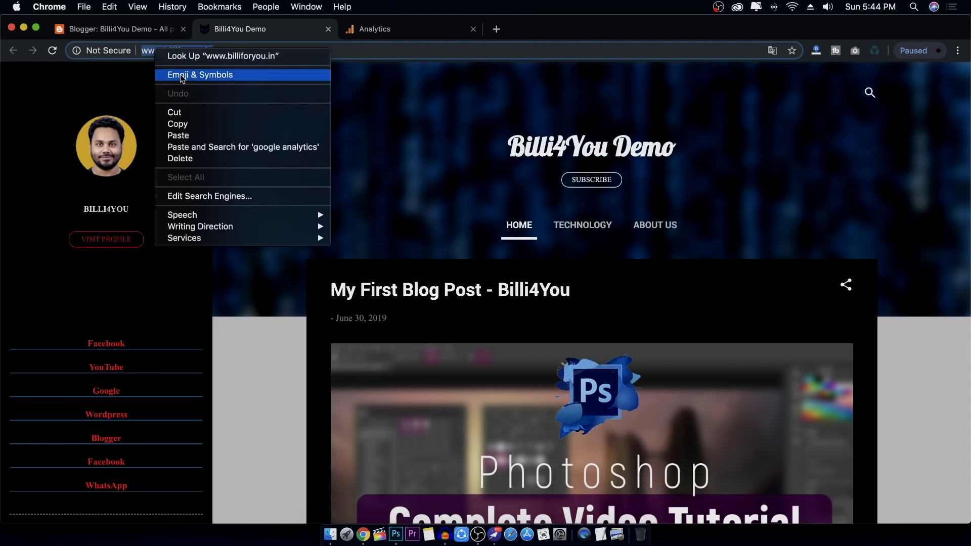
{"action": "left_click", "coordinate": [195, 126]}
{"action": "left_click", "coordinate": [405, 31]}
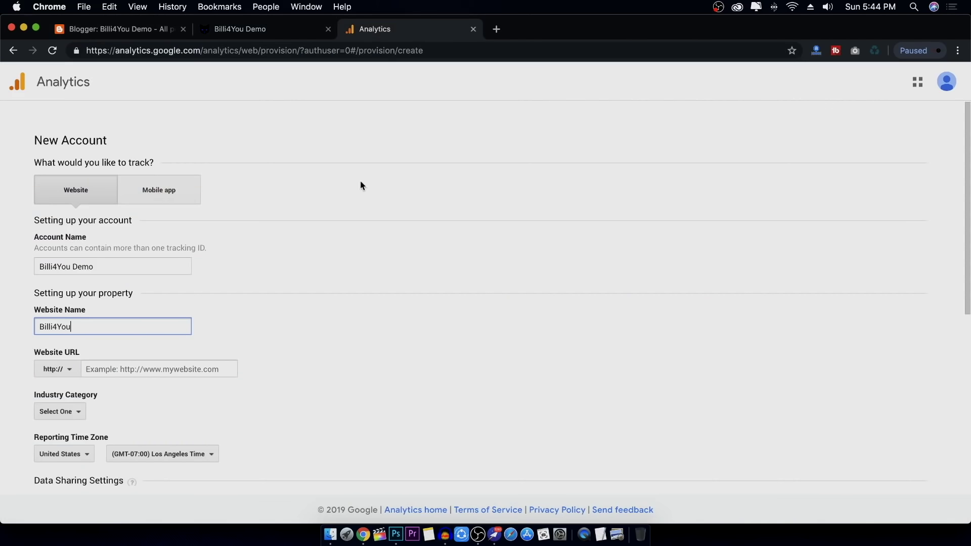
{"action": "left_click", "coordinate": [133, 370]}
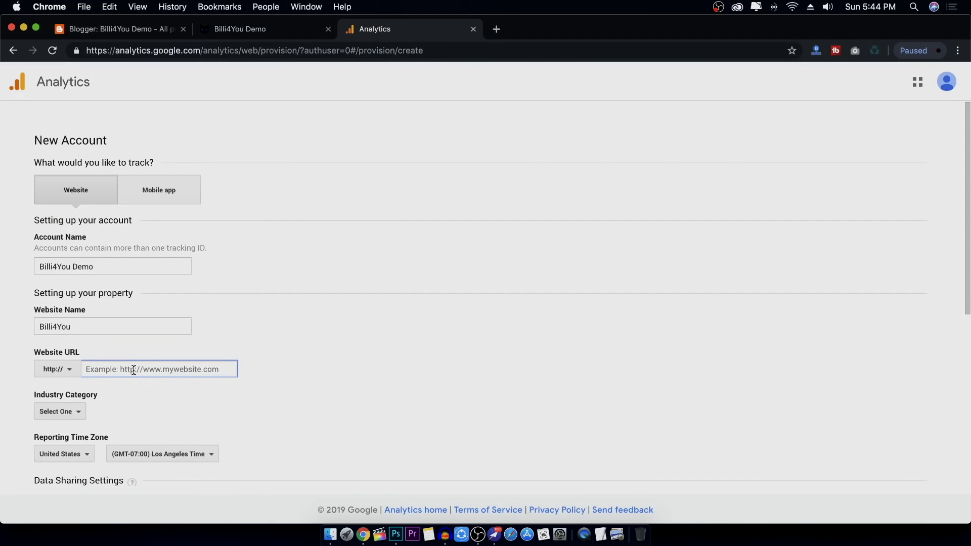
{"action": "key", "text": "super+v"}
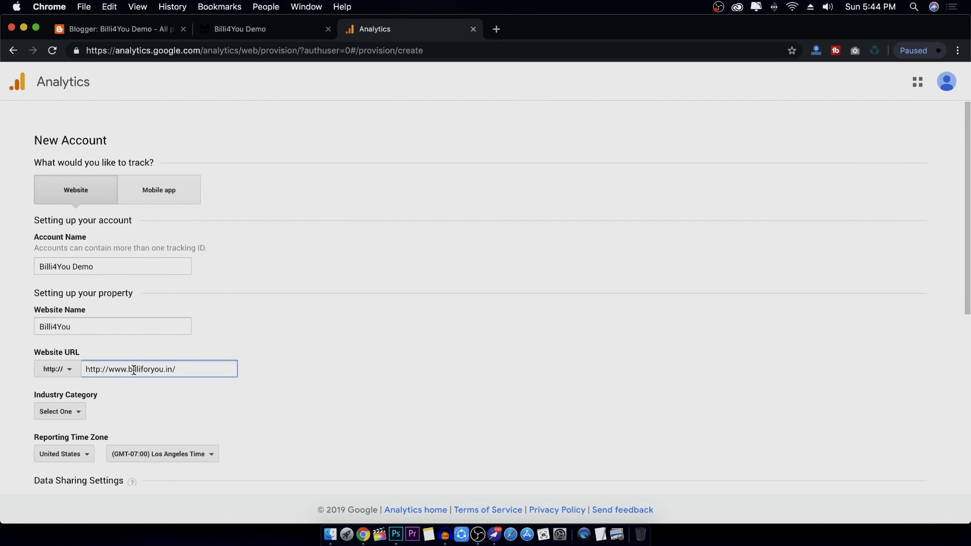
{"action": "left_click", "coordinate": [135, 397]}
{"action": "left_click", "coordinate": [115, 369]}
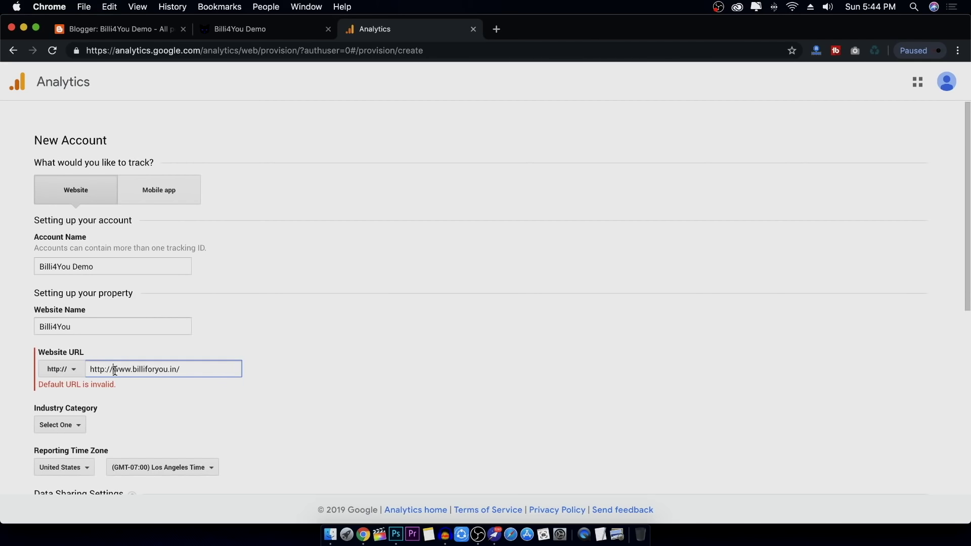
{"action": "key", "text": "BackSpace"}
{"action": "key", "text": "BackSpace"}
{"action": "key", "text": "BackSpace"}
{"action": "key", "text": "BackSpace"}
{"action": "key", "text": "BackSpace"}
{"action": "key", "text": "BackSpace"}
{"action": "key", "text": "BackSpace"}
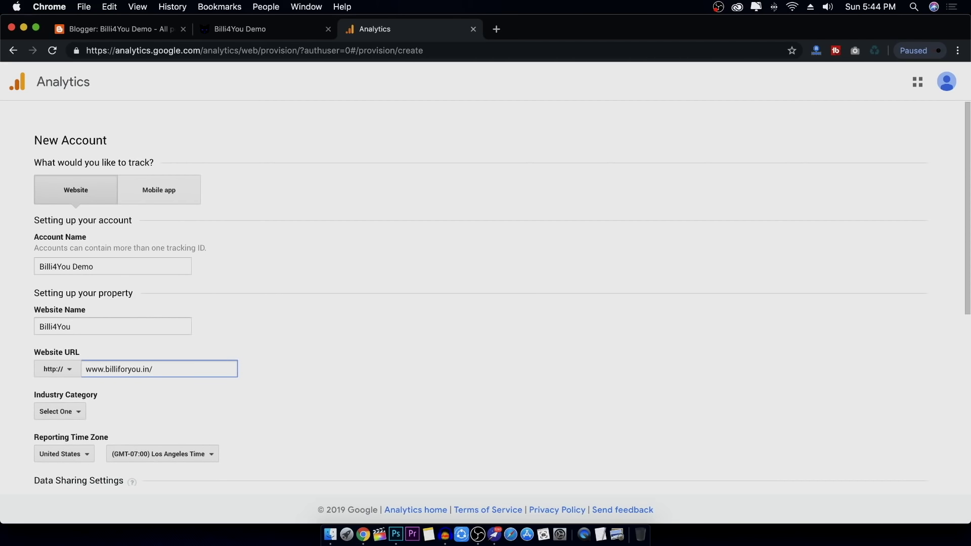
Set the industry to Computers and Electronics and the reporting time zone to India
{"action": "left_click", "coordinate": [76, 412]}
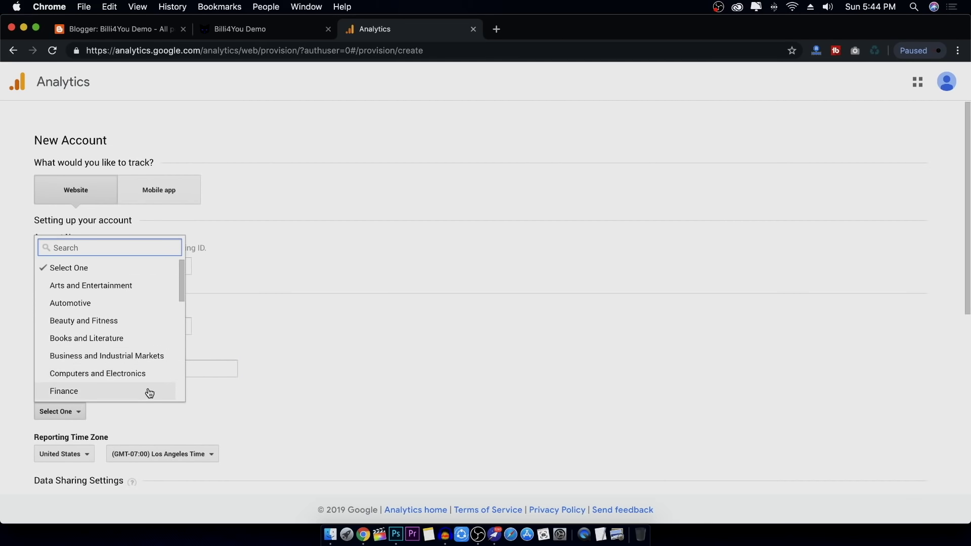
{"action": "scroll", "coordinate": [145, 392], "scroll_direction": "down", "scroll_amount": 3}
{"action": "left_click", "coordinate": [131, 298]}
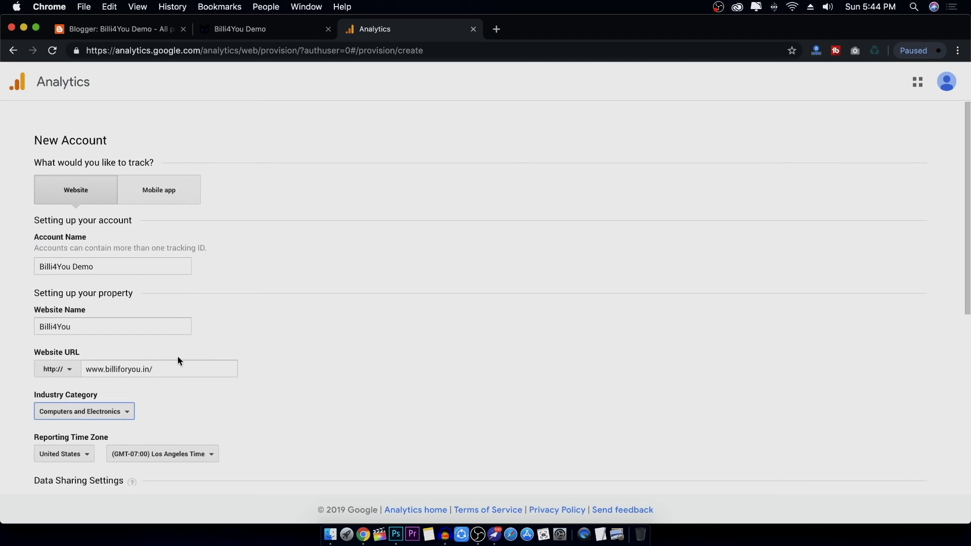
{"action": "scroll", "coordinate": [264, 400], "scroll_direction": "down", "scroll_amount": 5}
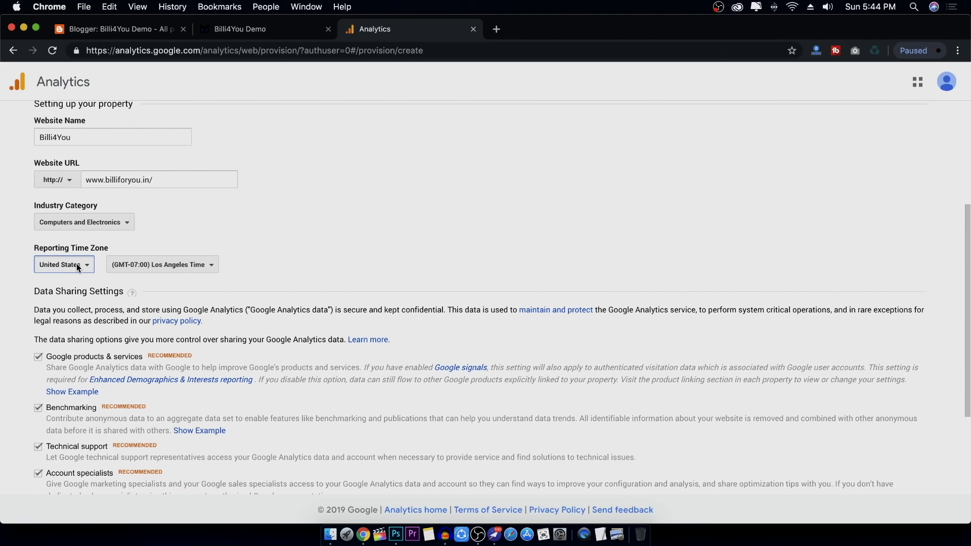
{"action": "left_click", "coordinate": [78, 267]}
{"action": "type", "text": "indi"}
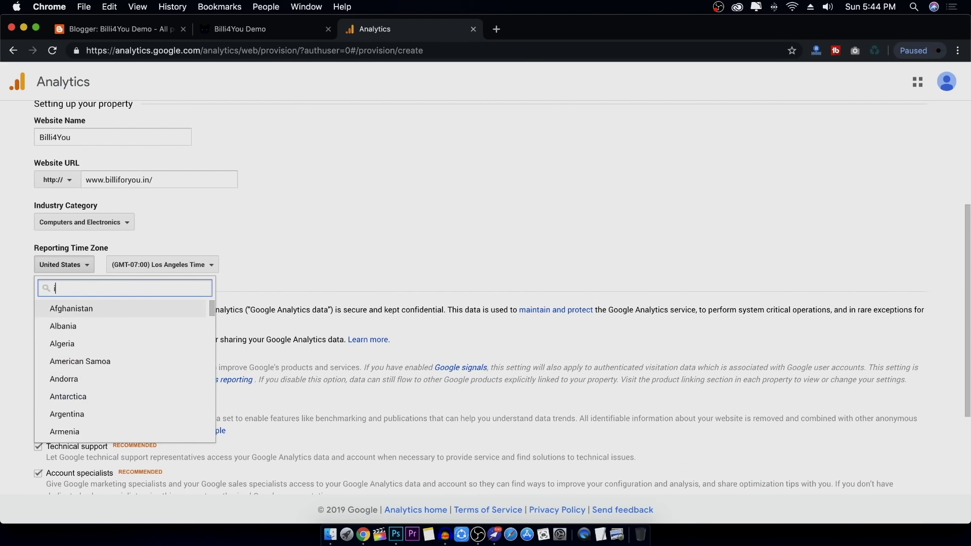
{"action": "left_click", "coordinate": [122, 328]}
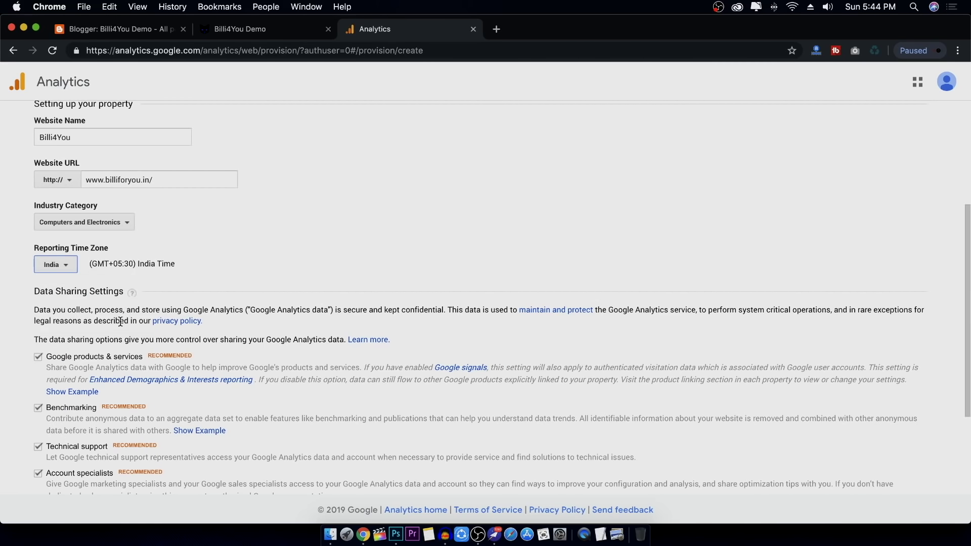
{"action": "scroll", "coordinate": [189, 371], "scroll_direction": "down", "scroll_amount": 4}
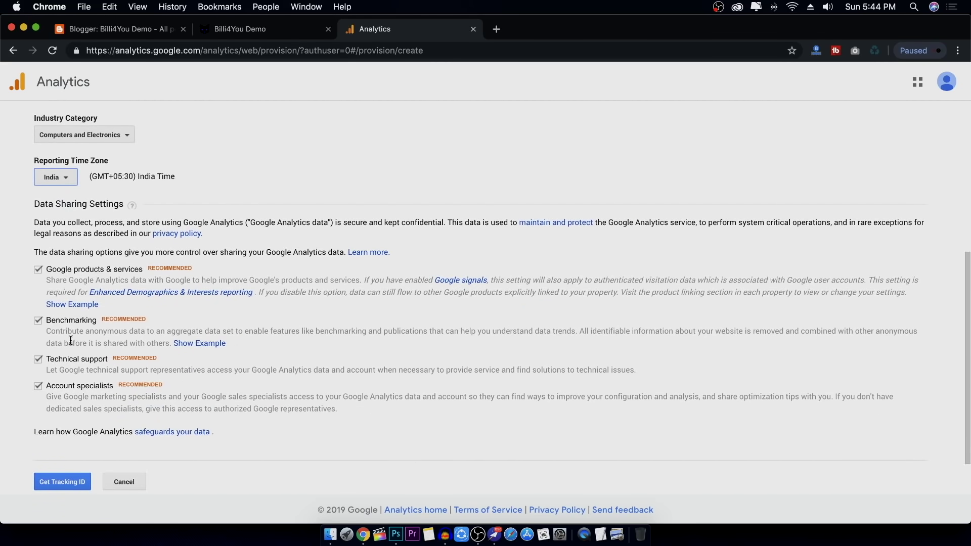
{"action": "scroll", "coordinate": [78, 396], "scroll_direction": "down", "scroll_amount": 2}
Request a tracking ID, choose India, tick the GDPR and Measurement Controller terms, and accept
{"action": "left_click", "coordinate": [58, 432]}
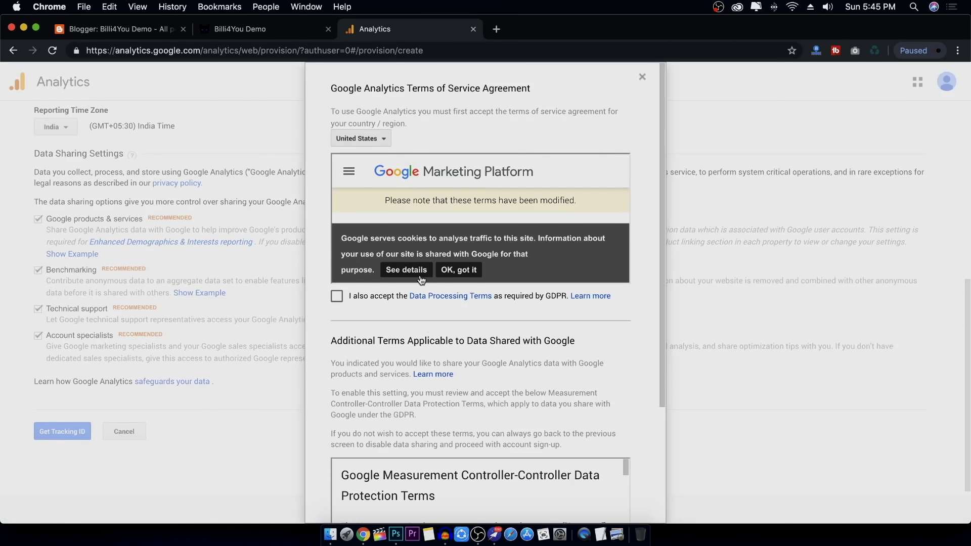
{"action": "left_click", "coordinate": [379, 142]}
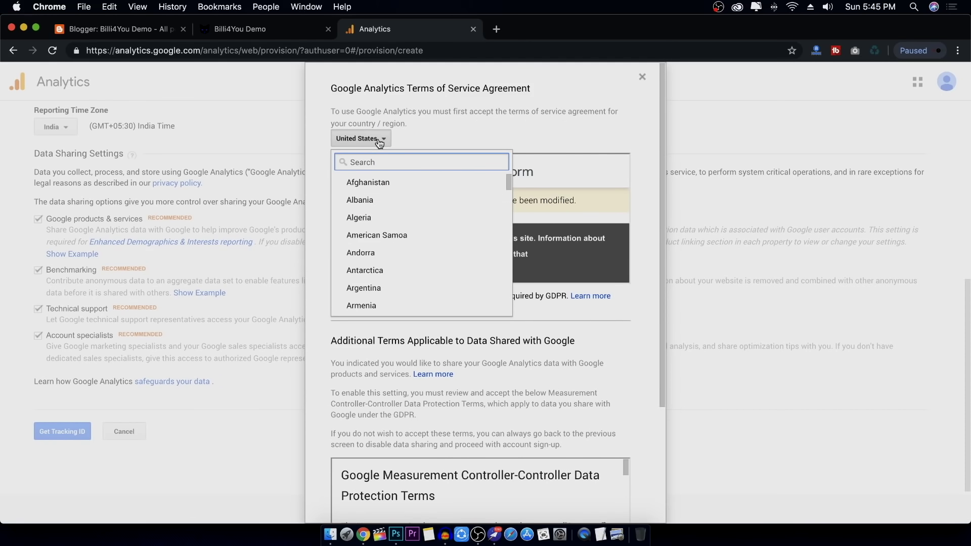
{"action": "type", "text": "ind"}
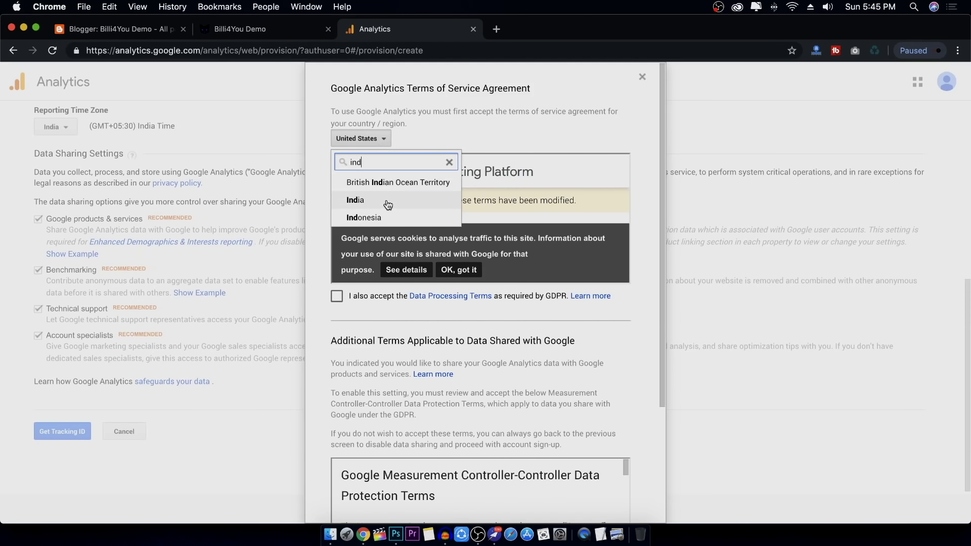
{"action": "left_click", "coordinate": [388, 204]}
{"action": "scroll", "coordinate": [516, 356], "scroll_direction": "down", "scroll_amount": 10}
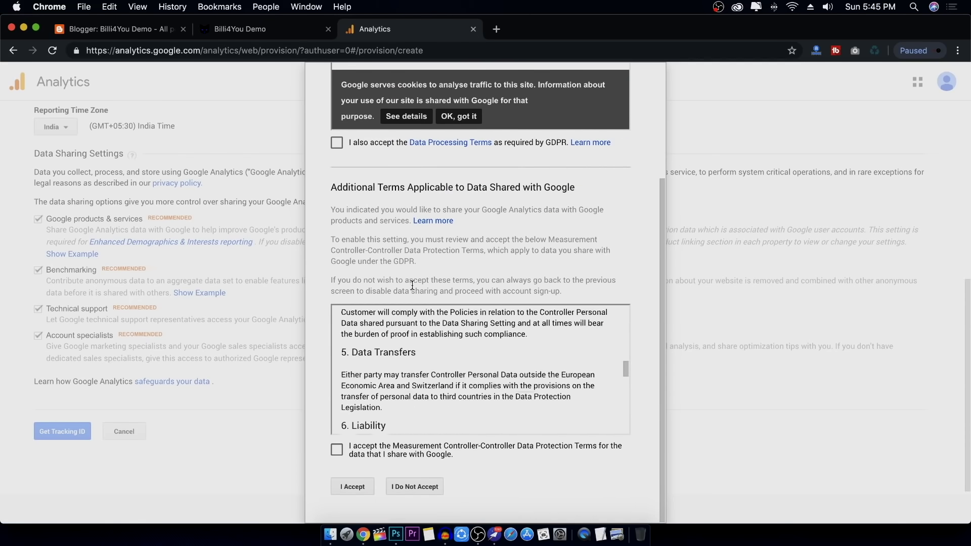
{"action": "scroll", "coordinate": [414, 283], "scroll_direction": "up", "scroll_amount": 5}
{"action": "left_click", "coordinate": [337, 297]}
{"action": "scroll", "coordinate": [439, 354], "scroll_direction": "down", "scroll_amount": 3}
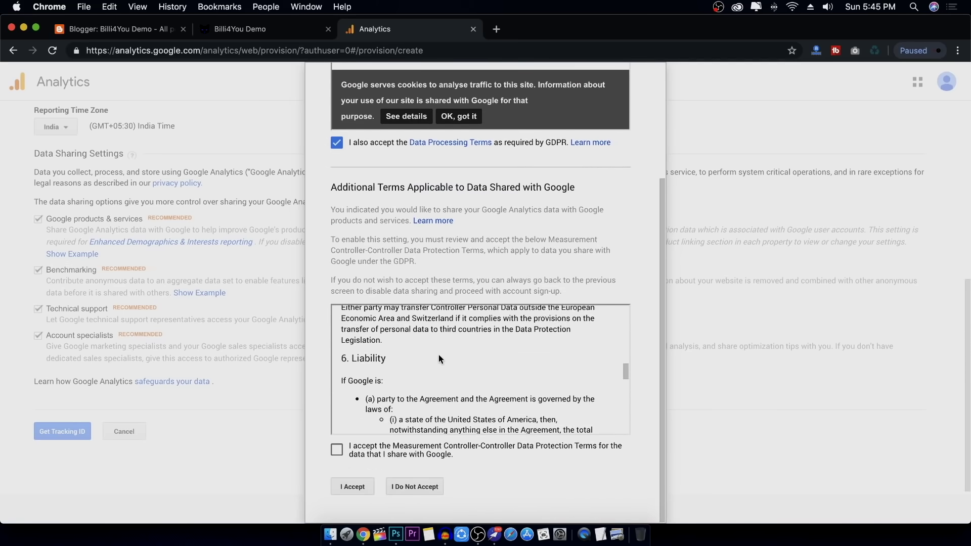
{"action": "left_click", "coordinate": [336, 450]}
{"action": "left_click", "coordinate": [349, 487]}
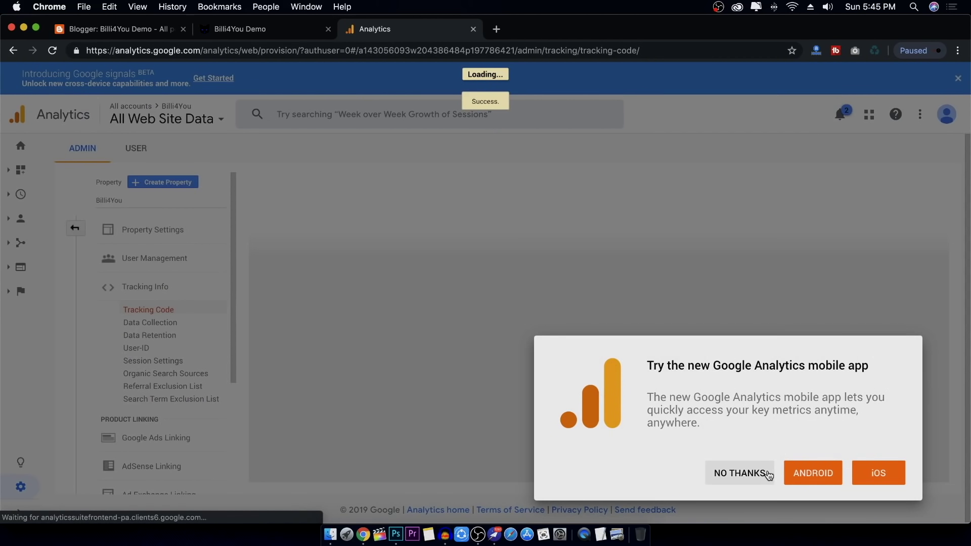
Dismiss the app promotion and look over the Tracking ID and gtag.js snippet
{"action": "left_click", "coordinate": [739, 473]}
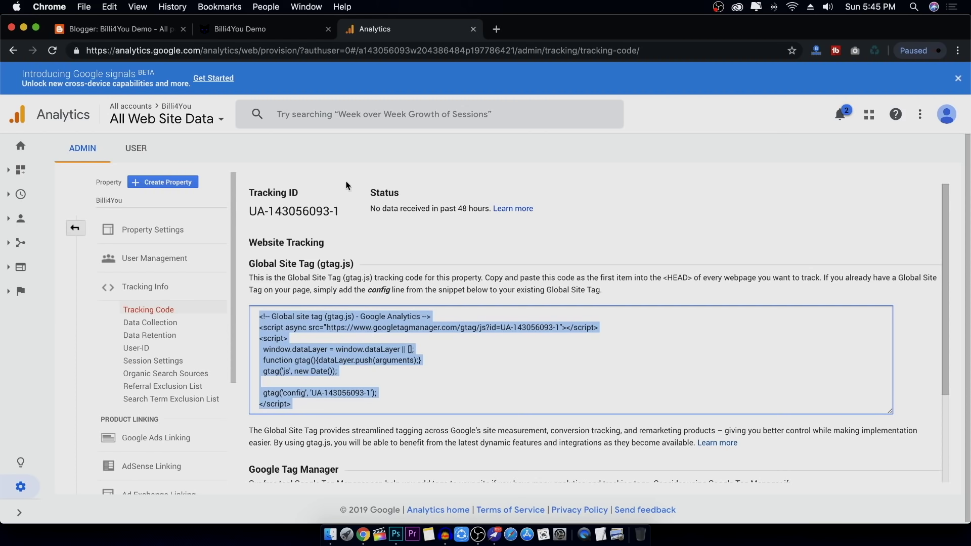
{"action": "left_click", "coordinate": [249, 211]}
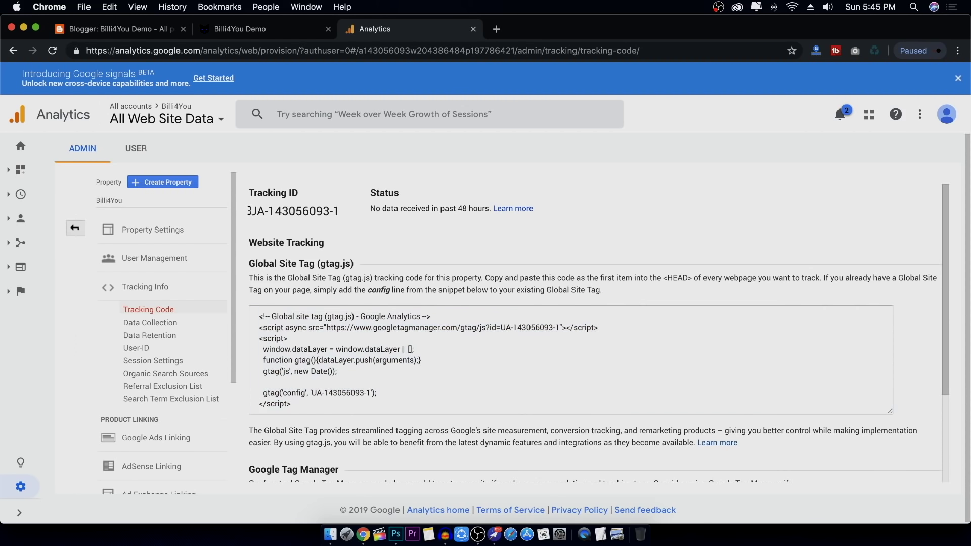
{"action": "left_click_drag", "start_coordinate": [250, 211], "coordinate": [341, 214]}
{"action": "left_click", "coordinate": [337, 375]}
{"action": "key", "text": "super+a"}
{"action": "scroll", "coordinate": [393, 334], "scroll_direction": "down", "scroll_amount": 5}
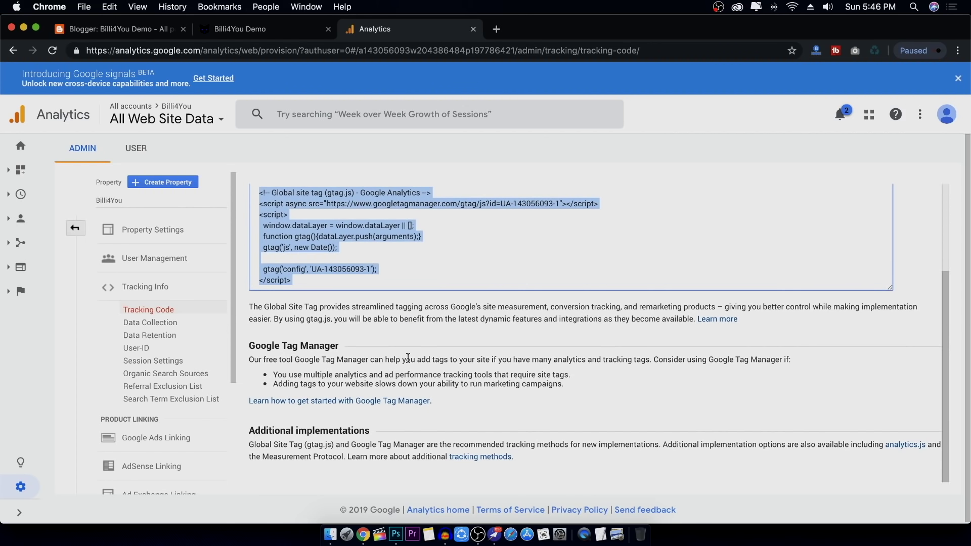
{"action": "scroll", "coordinate": [409, 358], "scroll_direction": "up", "scroll_amount": 4}
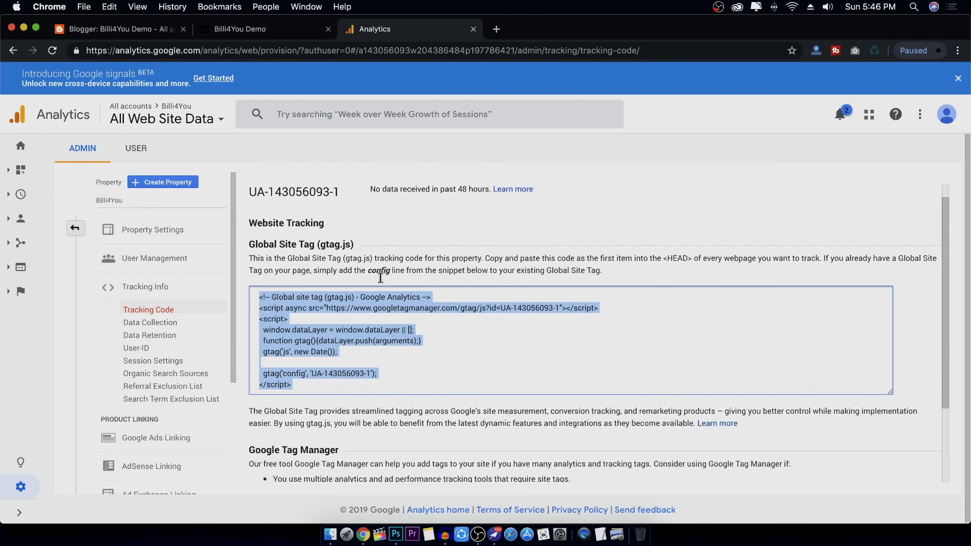
{"action": "left_click_drag", "start_coordinate": [661, 259], "coordinate": [690, 258]}
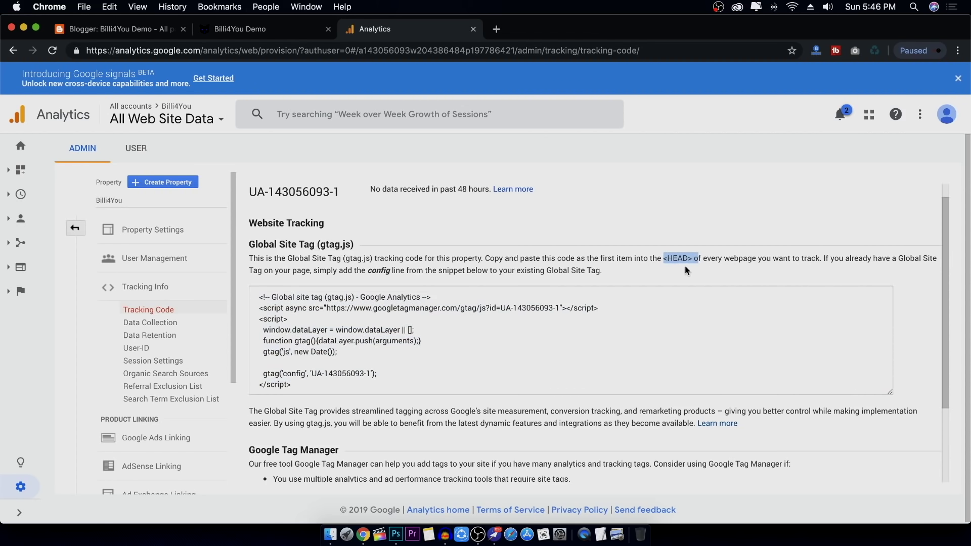
{"action": "left_click", "coordinate": [374, 321]}
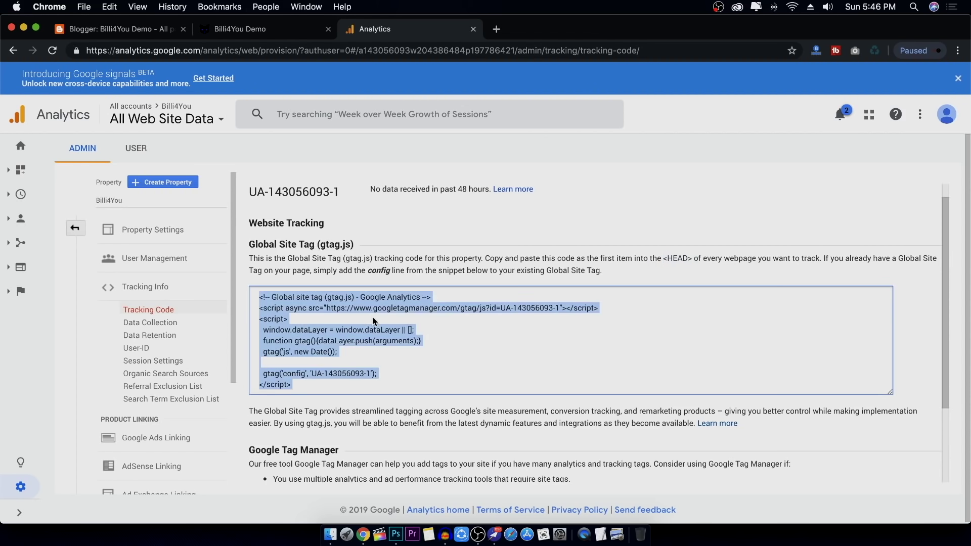
{"action": "left_click", "coordinate": [252, 196]}
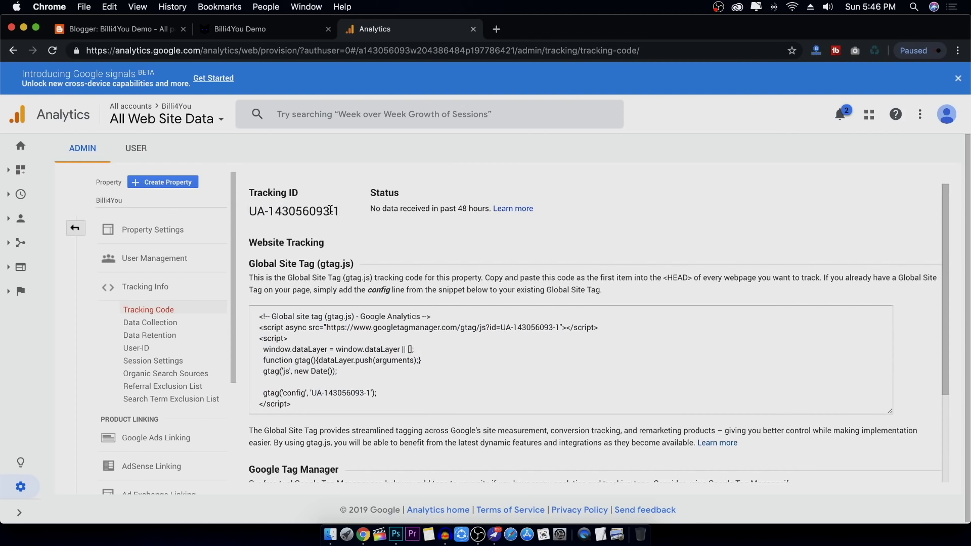
{"action": "left_click_drag", "start_coordinate": [342, 212], "coordinate": [252, 213]}
{"action": "right_click", "coordinate": [272, 211]}
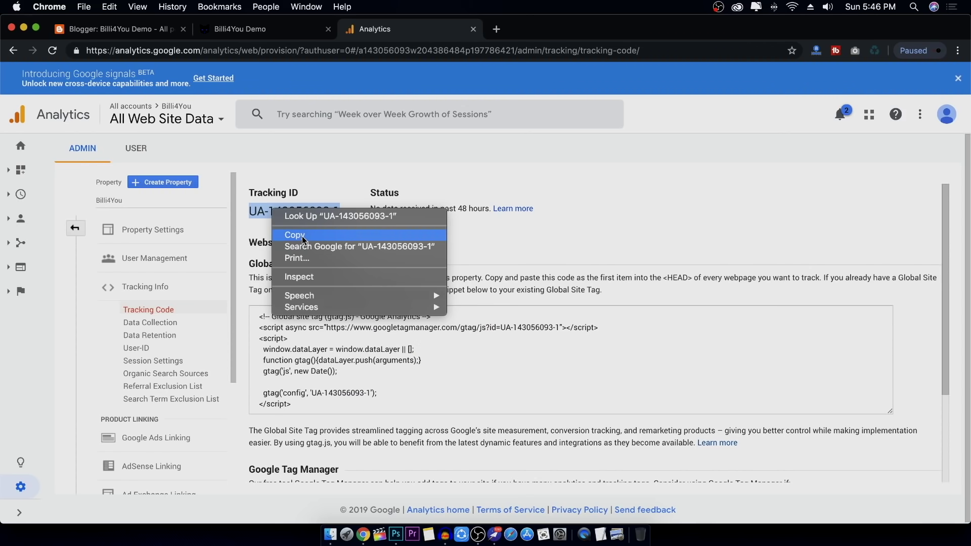
{"action": "left_click", "coordinate": [302, 236]}
{"action": "left_click", "coordinate": [129, 29]}
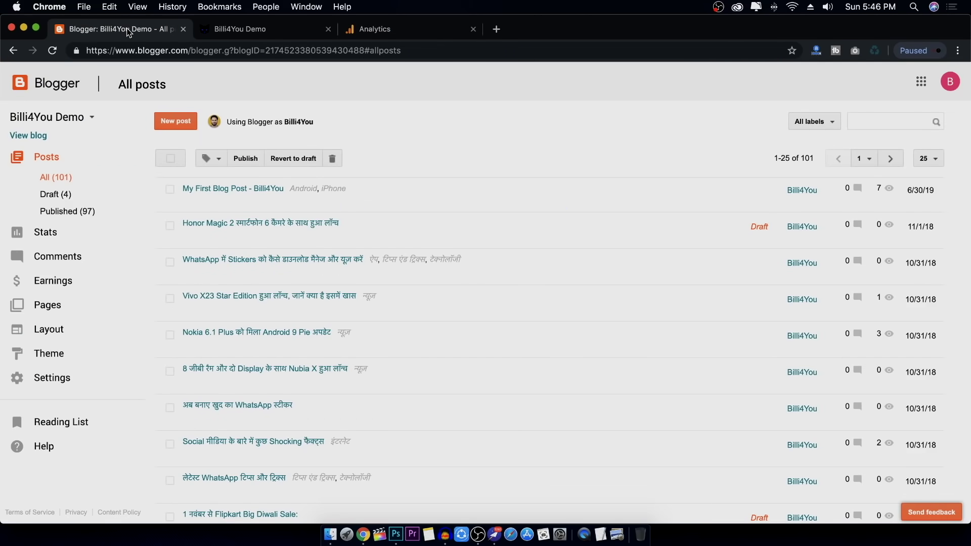
{"action": "left_click", "coordinate": [83, 382]}
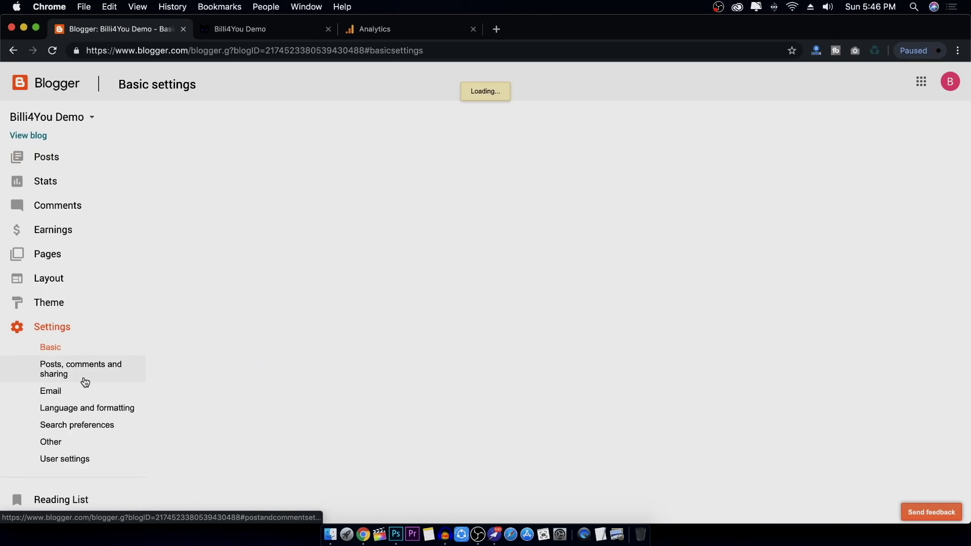
{"action": "left_click", "coordinate": [83, 444]}
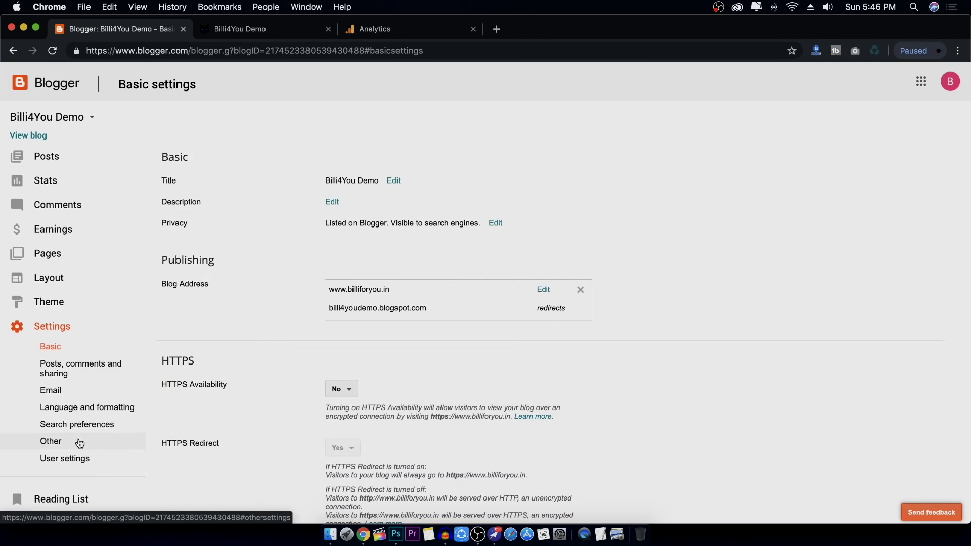
{"action": "scroll", "coordinate": [324, 402], "scroll_direction": "down", "scroll_amount": 2}
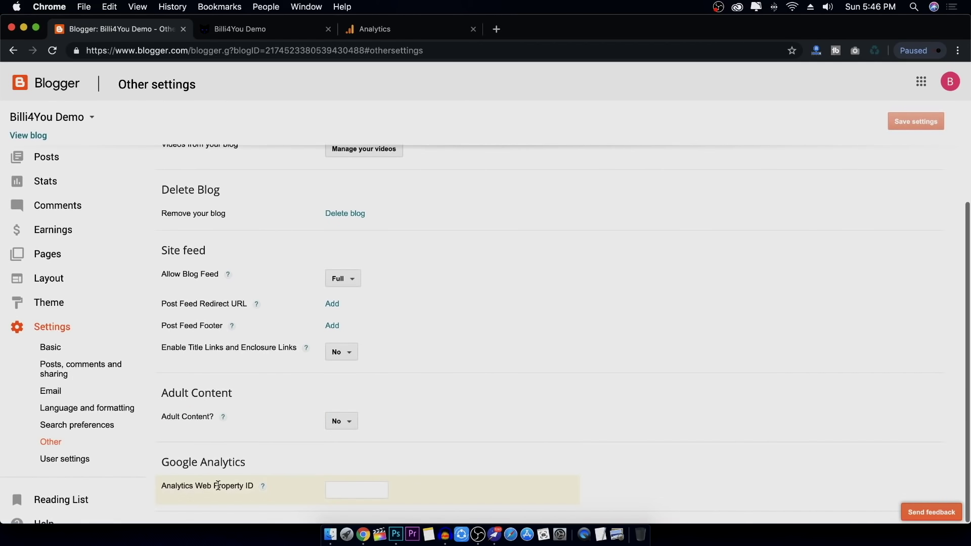
{"action": "left_click", "coordinate": [362, 491]}
{"action": "key", "text": "super+v"}
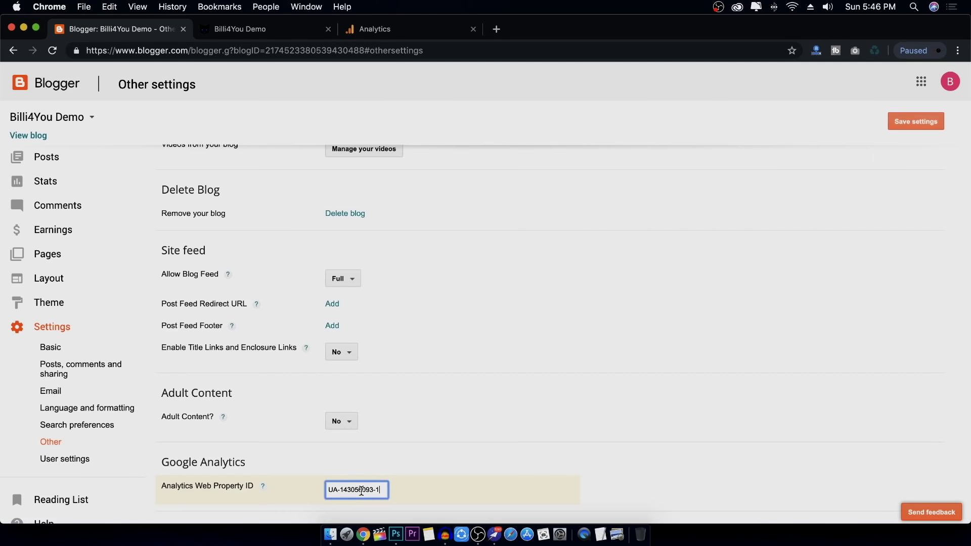
{"action": "left_click", "coordinate": [916, 122]}
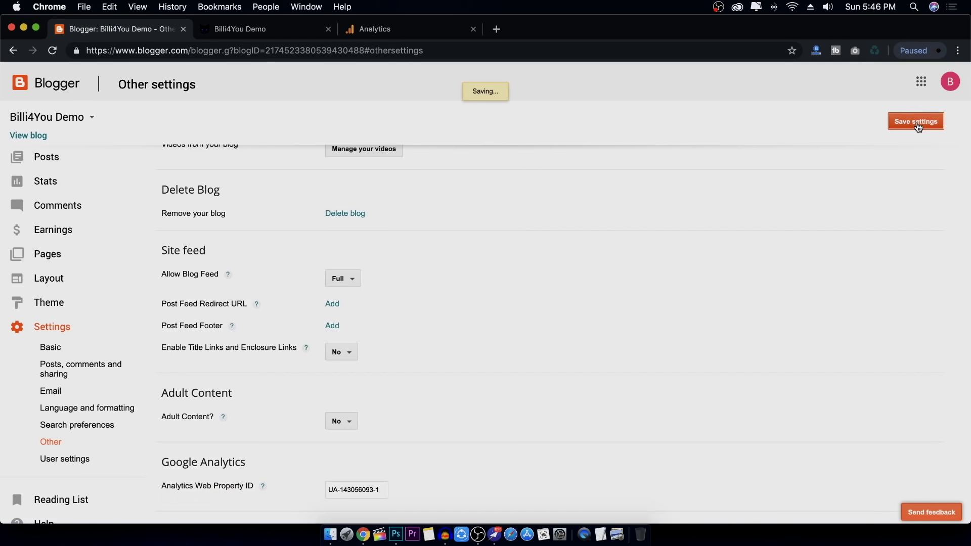
Return to the Google Analytics home dashboard
{"action": "scroll", "coordinate": [301, 252], "scroll_direction": "up", "scroll_amount": 2}
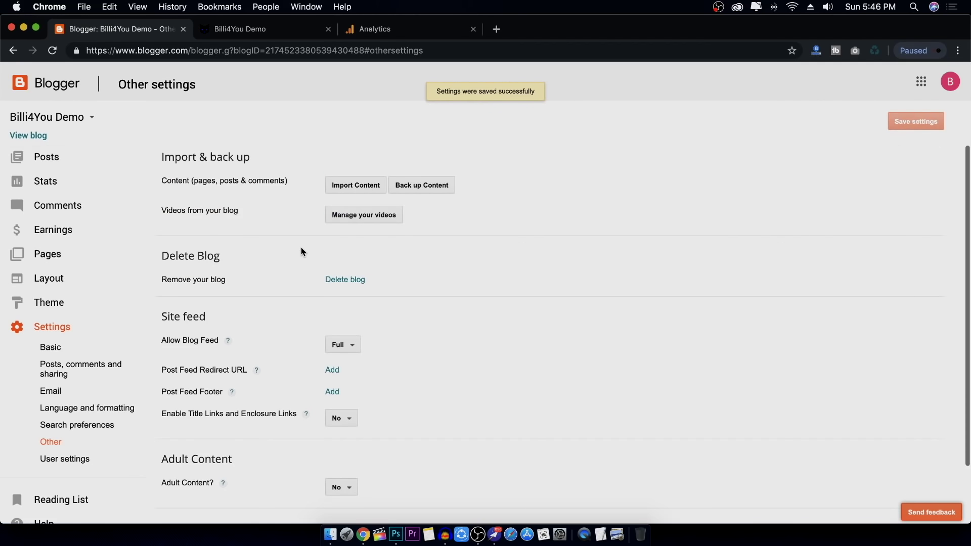
{"action": "left_click", "coordinate": [426, 30]}
{"action": "scroll", "coordinate": [332, 213], "scroll_direction": "down", "scroll_amount": 3}
{"action": "scroll", "coordinate": [172, 209], "scroll_direction": "up", "scroll_amount": 3}
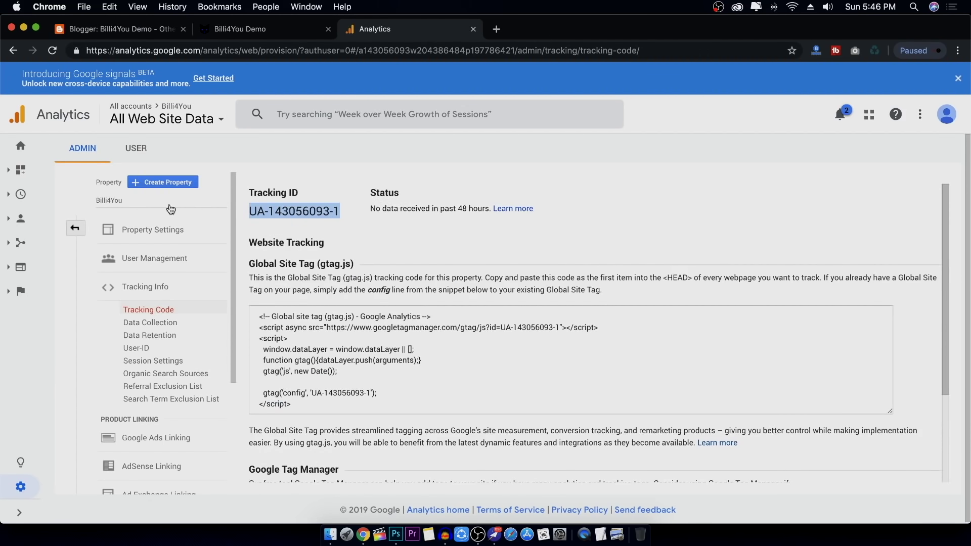
{"action": "left_click", "coordinate": [22, 148]}
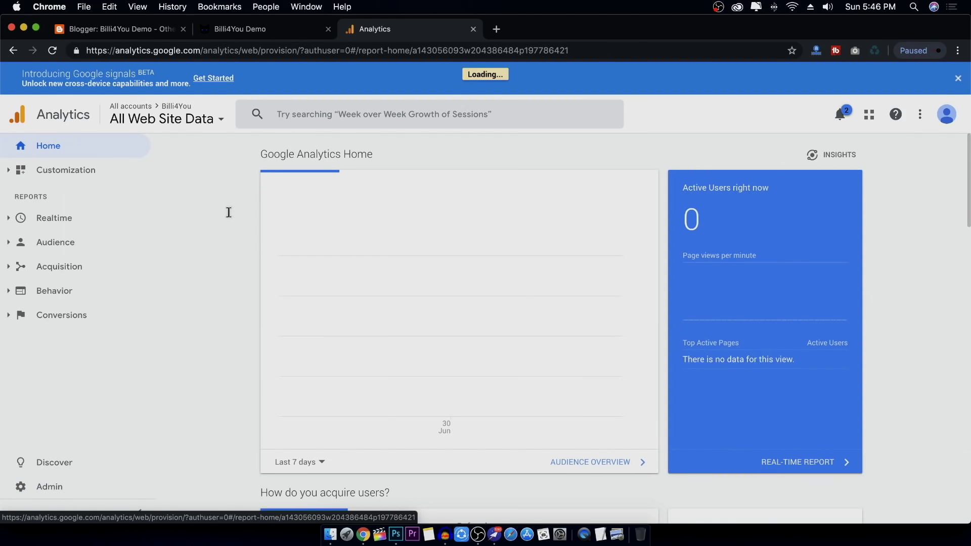
Choose the All Web Site Data view in Google Analytics
{"action": "left_click", "coordinate": [205, 119]}
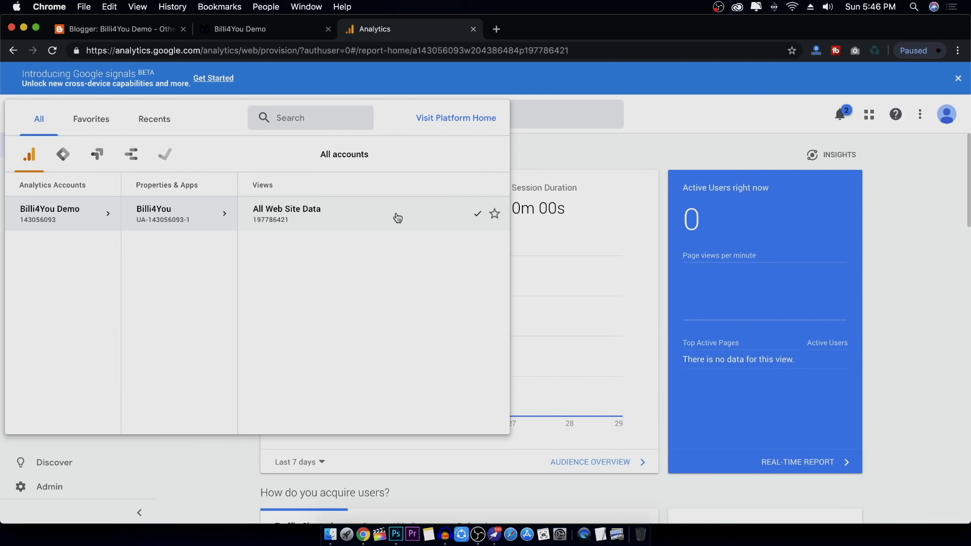
{"action": "left_click", "coordinate": [374, 211]}
{"action": "scroll", "coordinate": [708, 283], "scroll_direction": "down", "scroll_amount": 5}
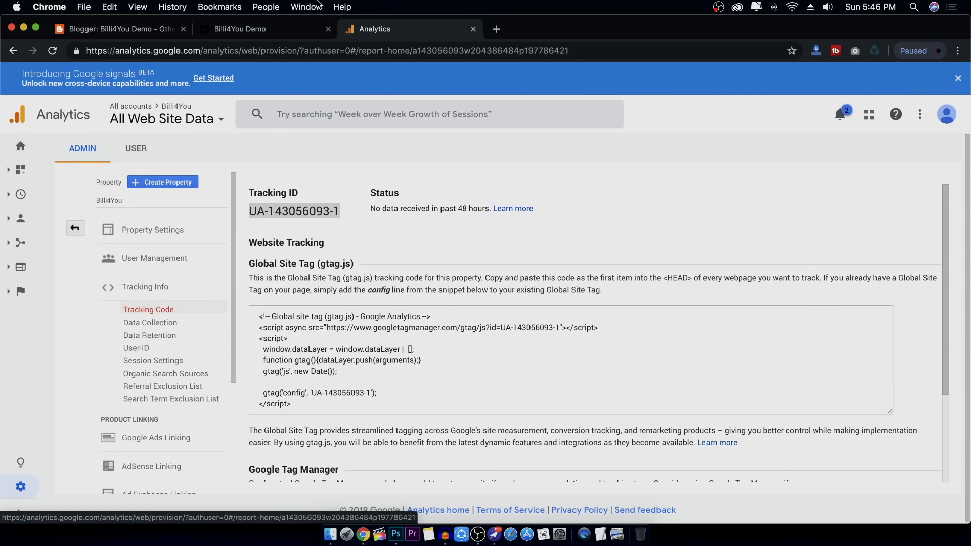
{"action": "left_click", "coordinate": [280, 30]}
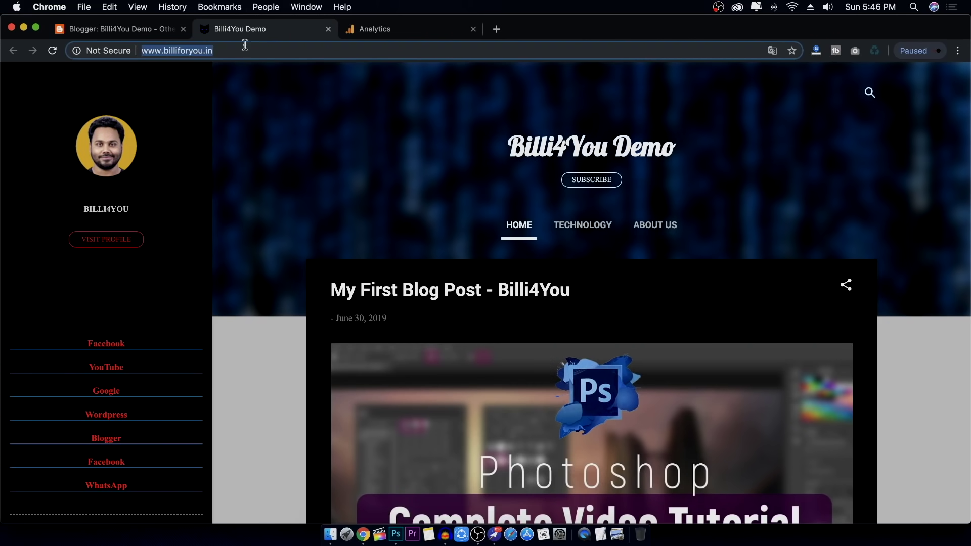
{"action": "right_click", "coordinate": [202, 49]}
{"action": "left_click", "coordinate": [241, 125]}
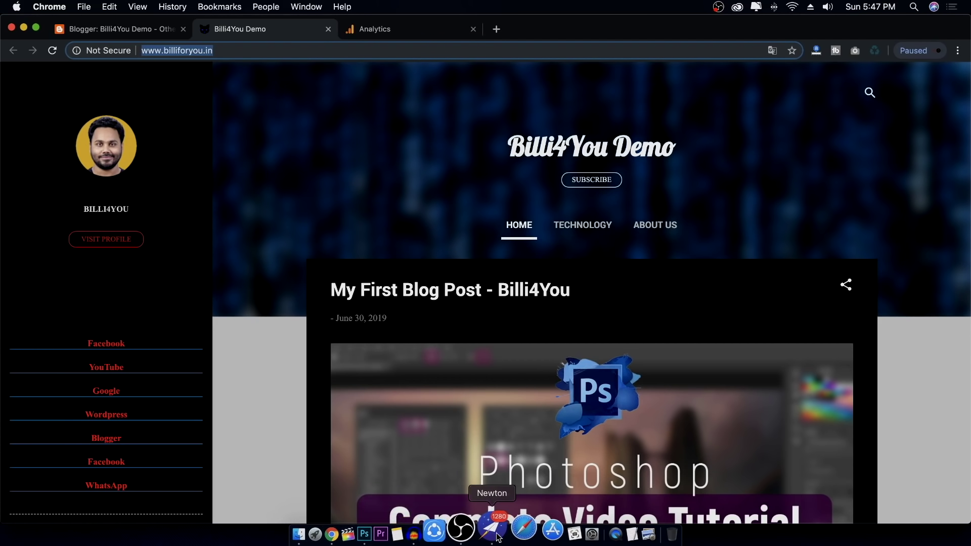
Load billiforyou.in in Safari, open 'My First Blog Post - Billi4You', then return to Chrome
{"action": "left_click", "coordinate": [513, 528]}
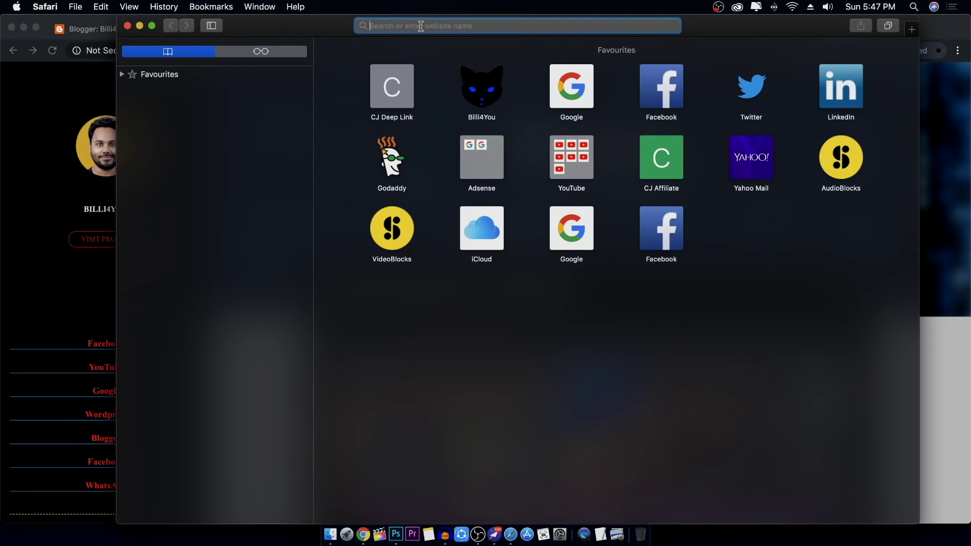
{"action": "key", "text": "super+v"}
{"action": "key", "text": "Return"}
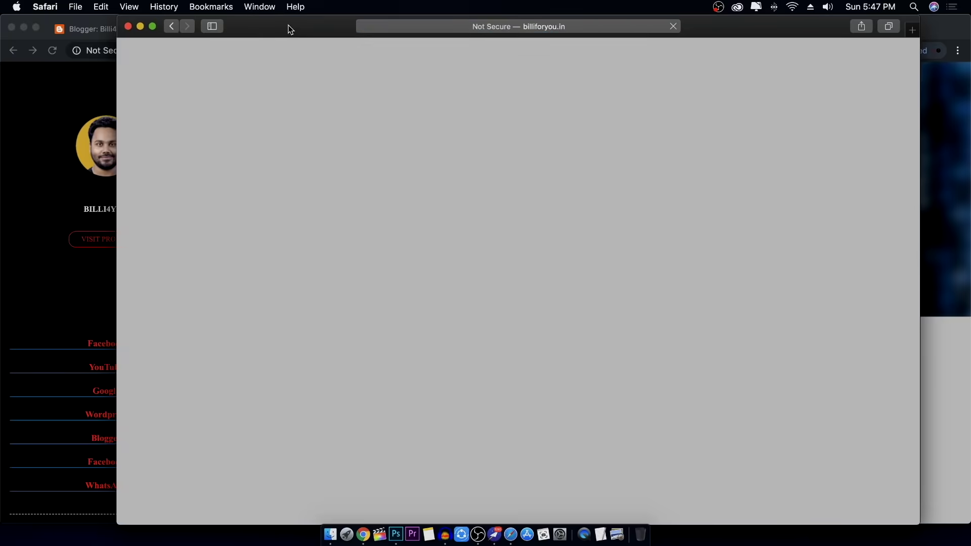
{"action": "scroll", "coordinate": [345, 259], "scroll_direction": "down", "scroll_amount": 15}
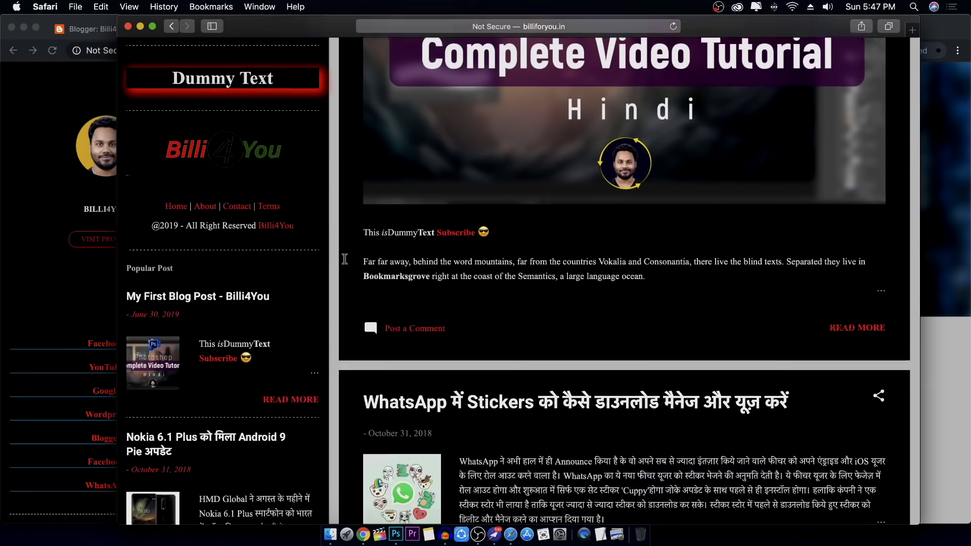
{"action": "scroll", "coordinate": [343, 257], "scroll_direction": "down", "scroll_amount": 3}
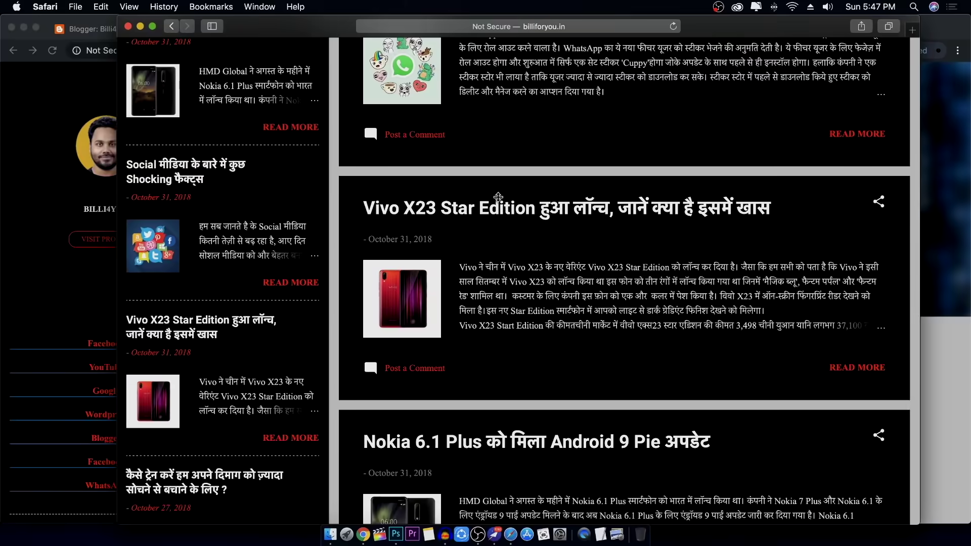
{"action": "scroll", "coordinate": [494, 184], "scroll_direction": "up", "scroll_amount": 20}
{"action": "scroll", "coordinate": [773, 405], "scroll_direction": "down", "scroll_amount": 7}
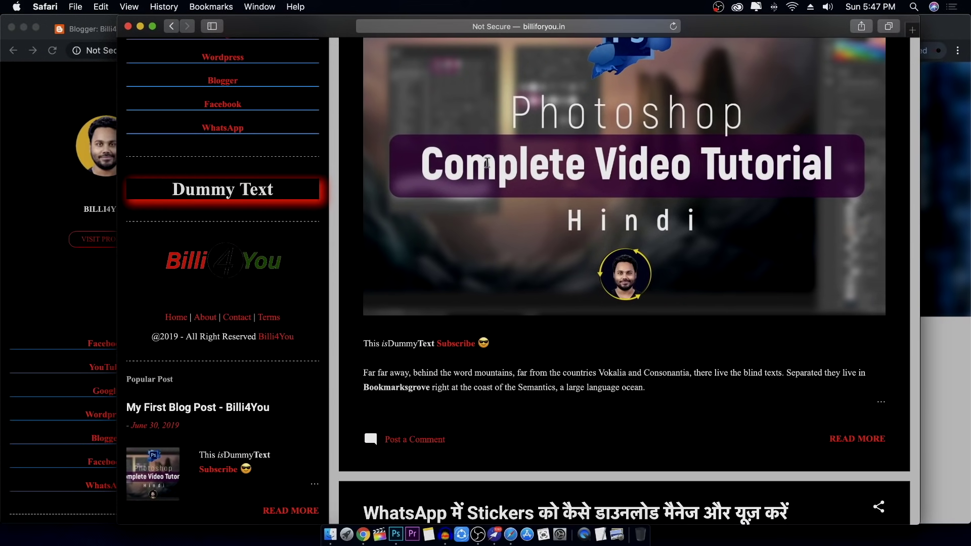
{"action": "scroll", "coordinate": [480, 161], "scroll_direction": "up", "scroll_amount": 20}
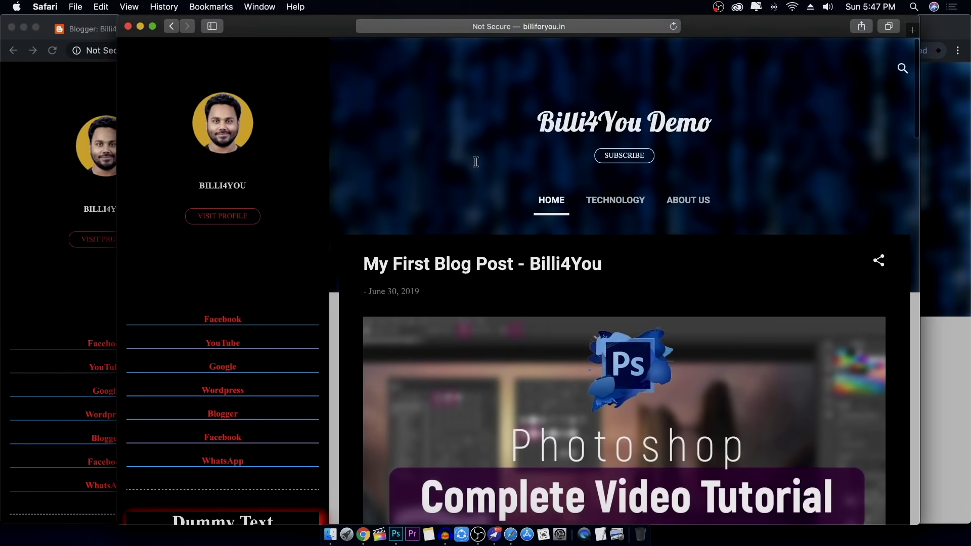
{"action": "scroll", "coordinate": [476, 162], "scroll_direction": "down", "scroll_amount": 10}
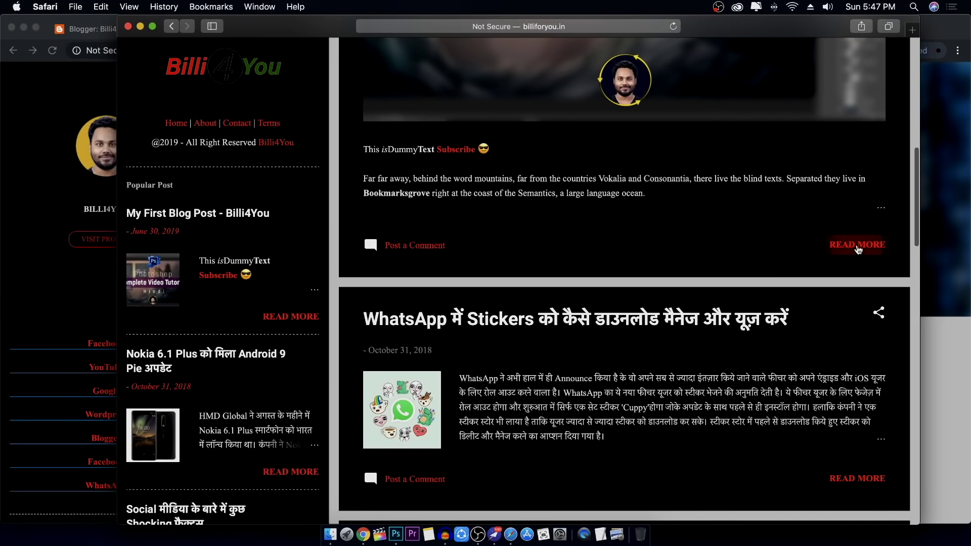
{"action": "left_click", "coordinate": [857, 245]}
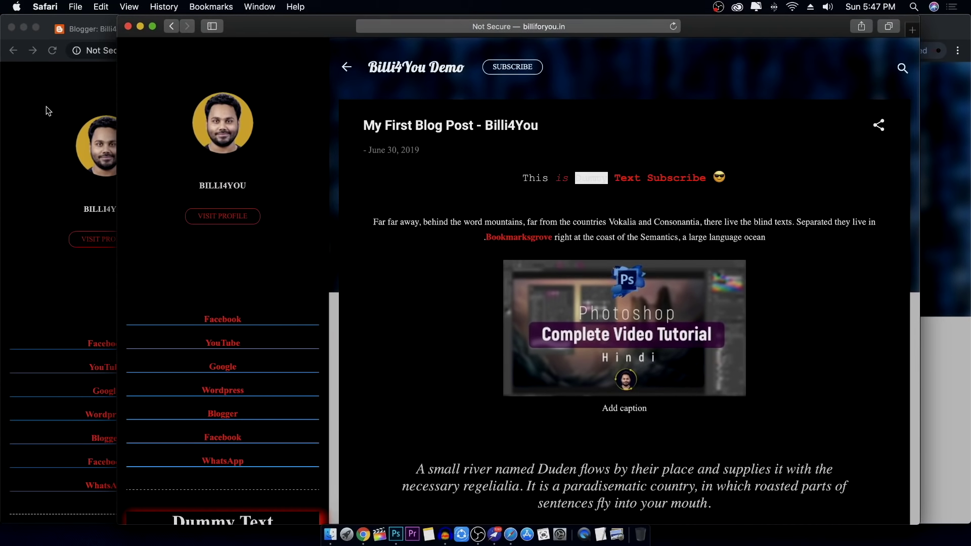
{"action": "left_click", "coordinate": [18, 109]}
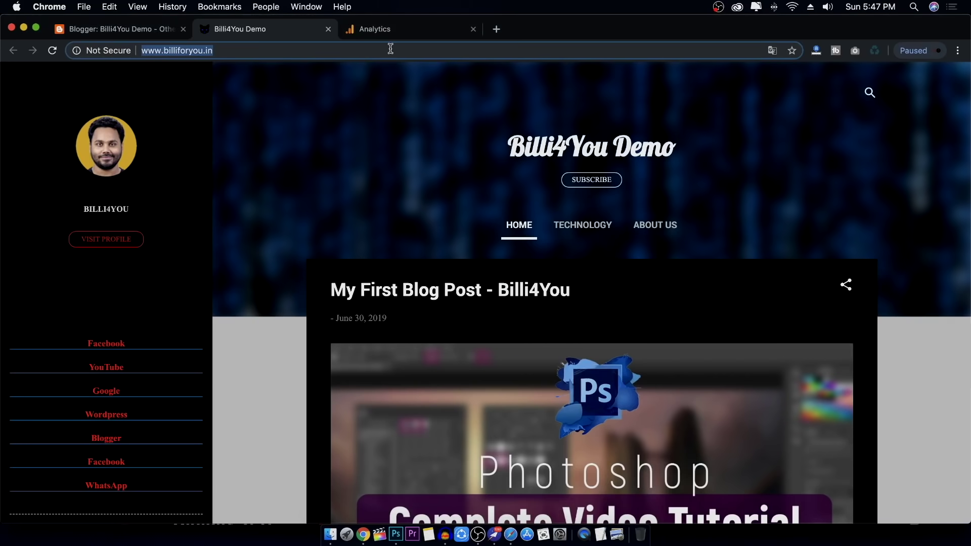
Open the Realtime Overview, dismiss the intro panel and error message, and reload it
{"action": "left_click", "coordinate": [399, 31]}
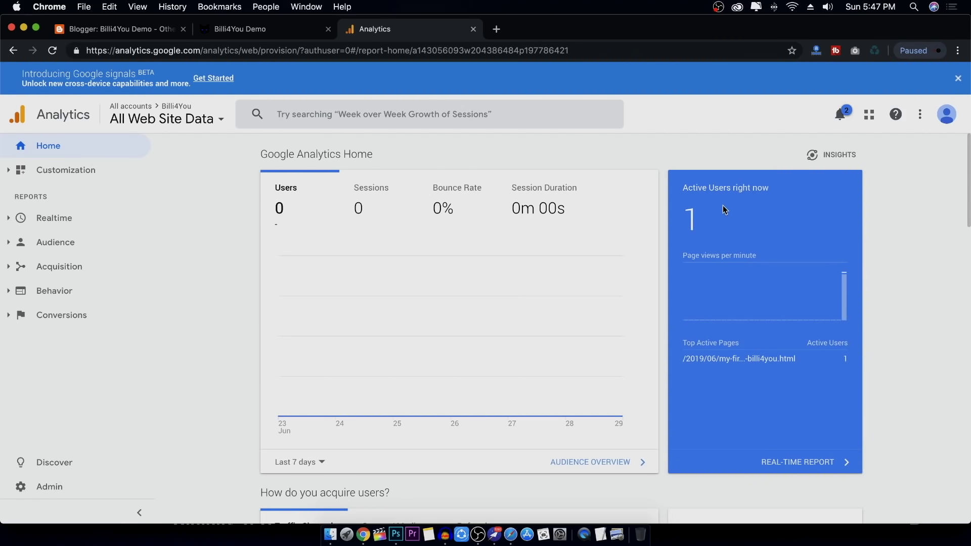
{"action": "left_click", "coordinate": [100, 222]}
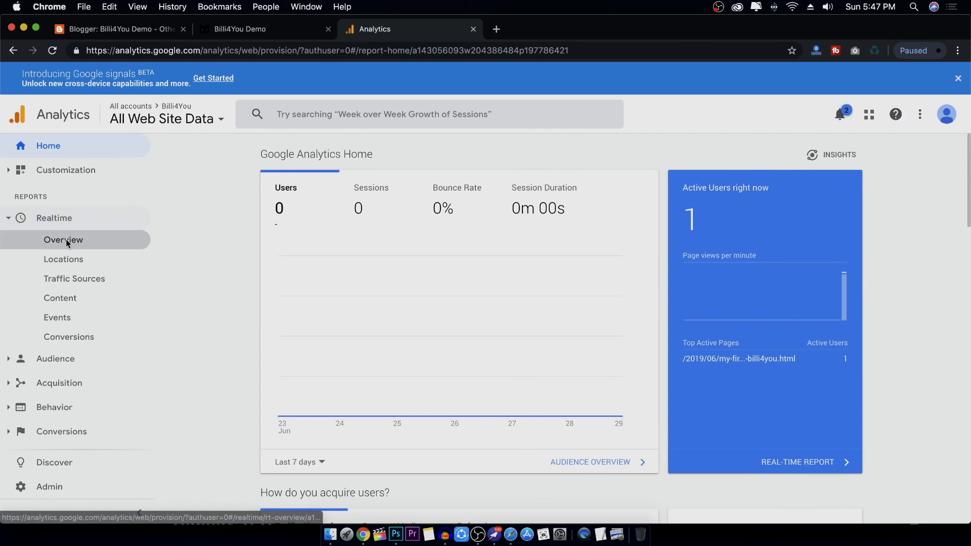
{"action": "left_click", "coordinate": [67, 242]}
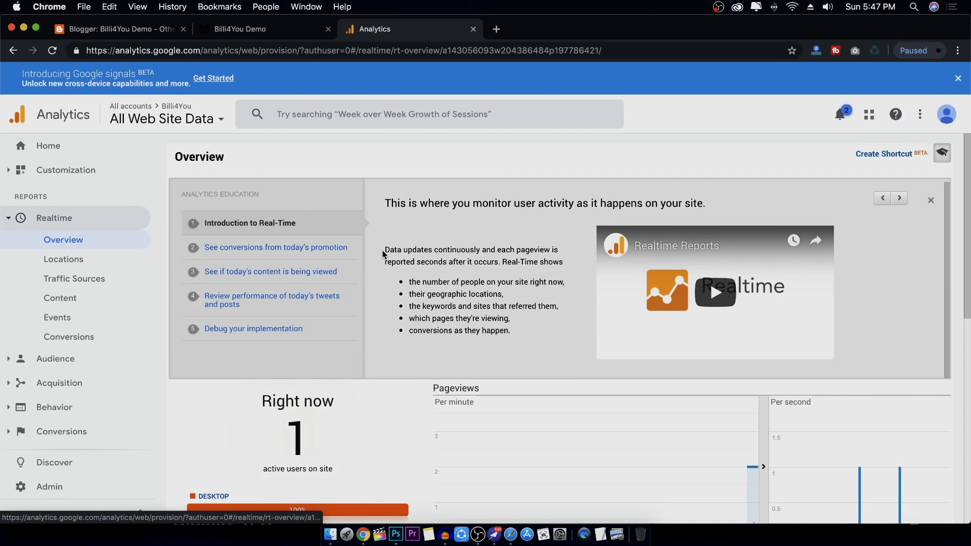
{"action": "left_click", "coordinate": [930, 200]}
{"action": "scroll", "coordinate": [362, 228], "scroll_direction": "down", "scroll_amount": 5}
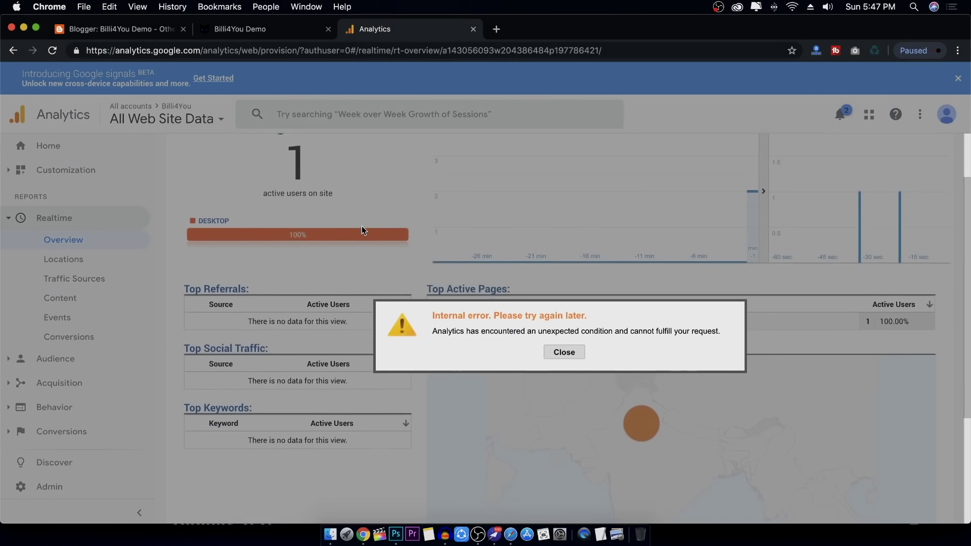
{"action": "left_click", "coordinate": [564, 354]}
{"action": "scroll", "coordinate": [318, 251], "scroll_direction": "up", "scroll_amount": 2}
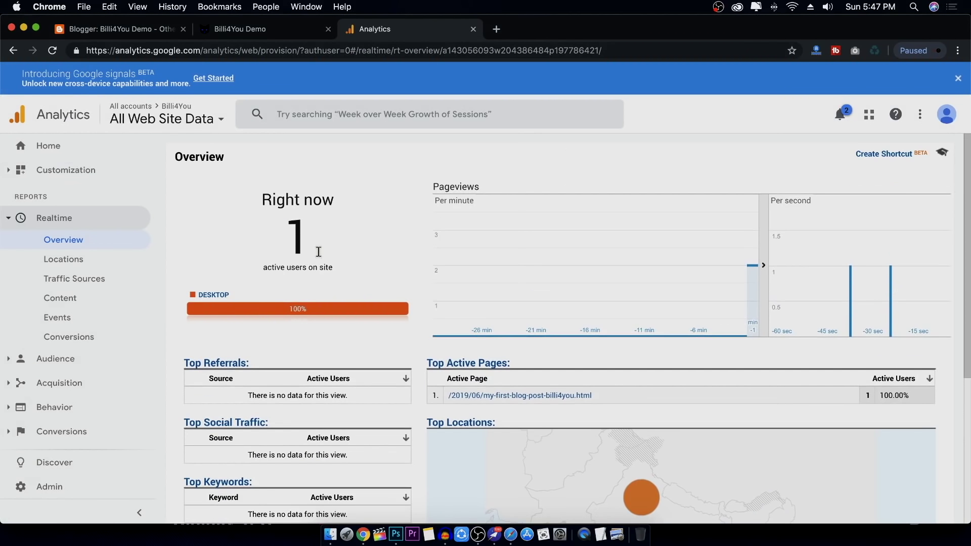
{"action": "left_click", "coordinate": [52, 51]}
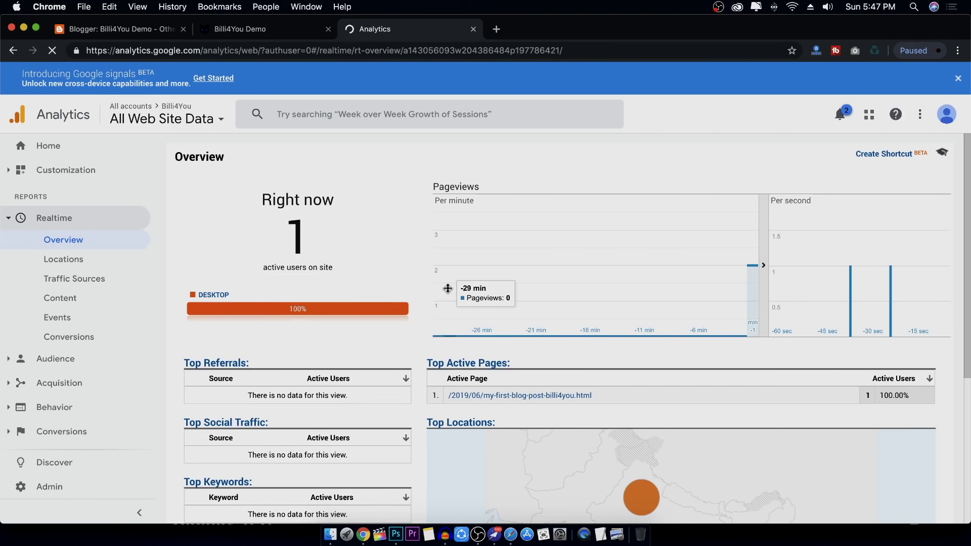
{"action": "scroll", "coordinate": [420, 300], "scroll_direction": "down", "scroll_amount": 2}
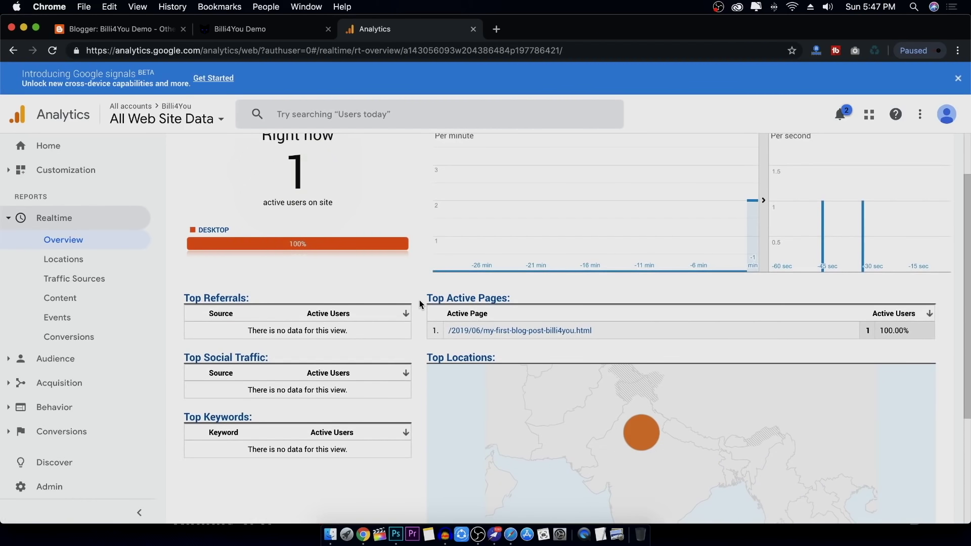
{"action": "scroll", "coordinate": [345, 261], "scroll_direction": "up", "scroll_amount": 2}
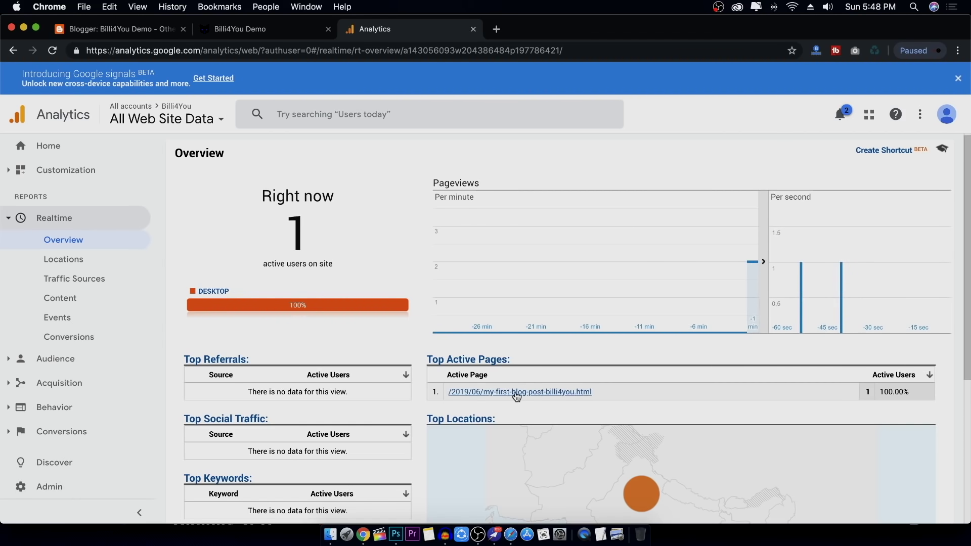
{"action": "scroll", "coordinate": [720, 338], "scroll_direction": "down", "scroll_amount": 4}
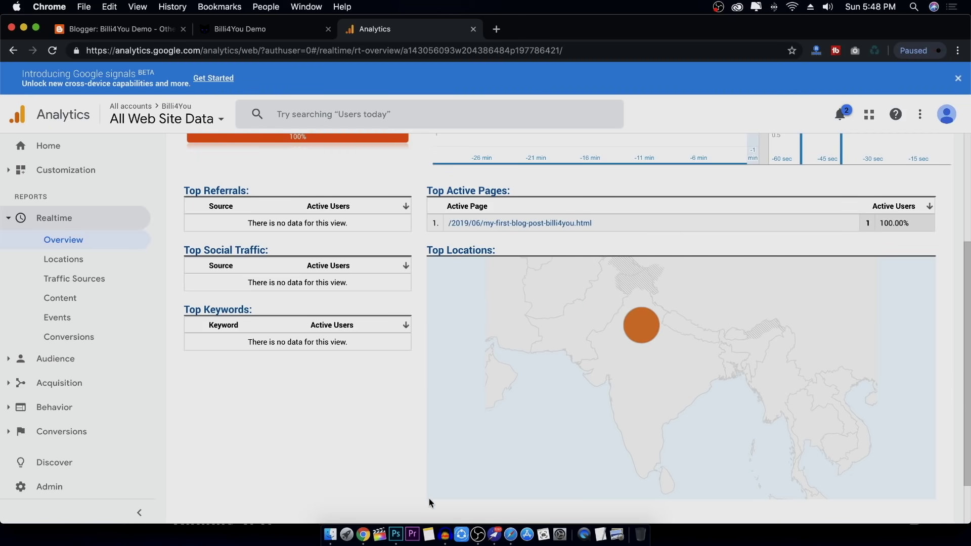
In Safari, go back to the blog home page, then return to the realtime report
{"action": "left_click", "coordinate": [510, 535]}
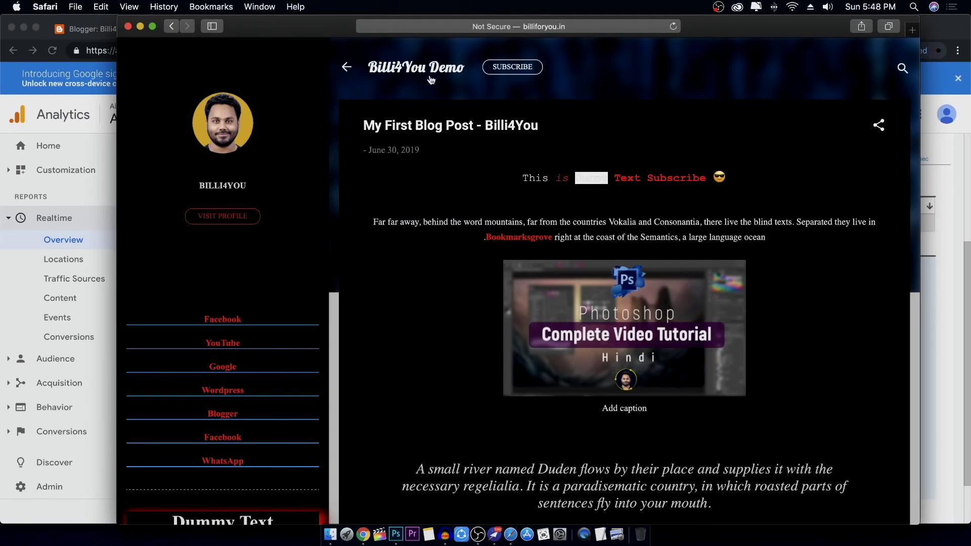
{"action": "left_click", "coordinate": [349, 68]}
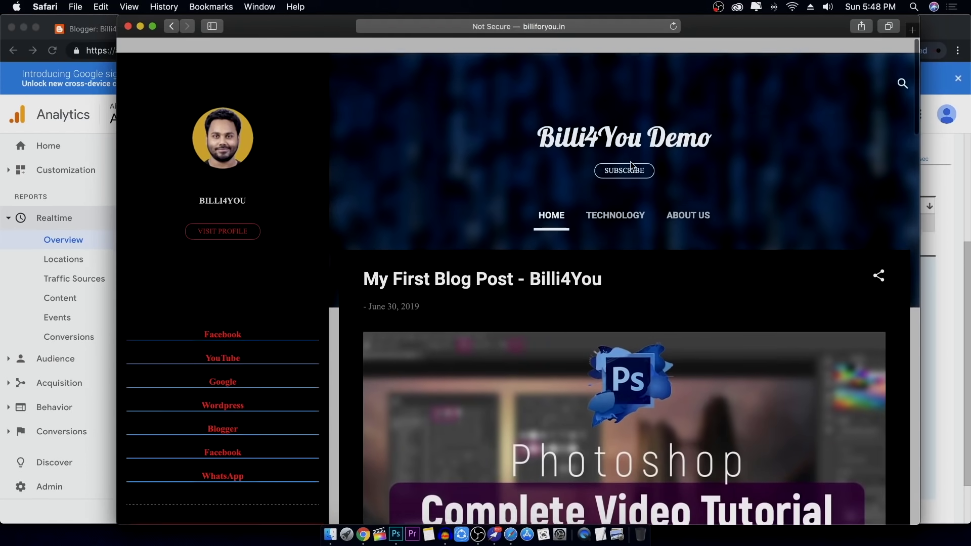
{"action": "left_click", "coordinate": [14, 232]}
{"action": "scroll", "coordinate": [465, 214], "scroll_direction": "up", "scroll_amount": 4}
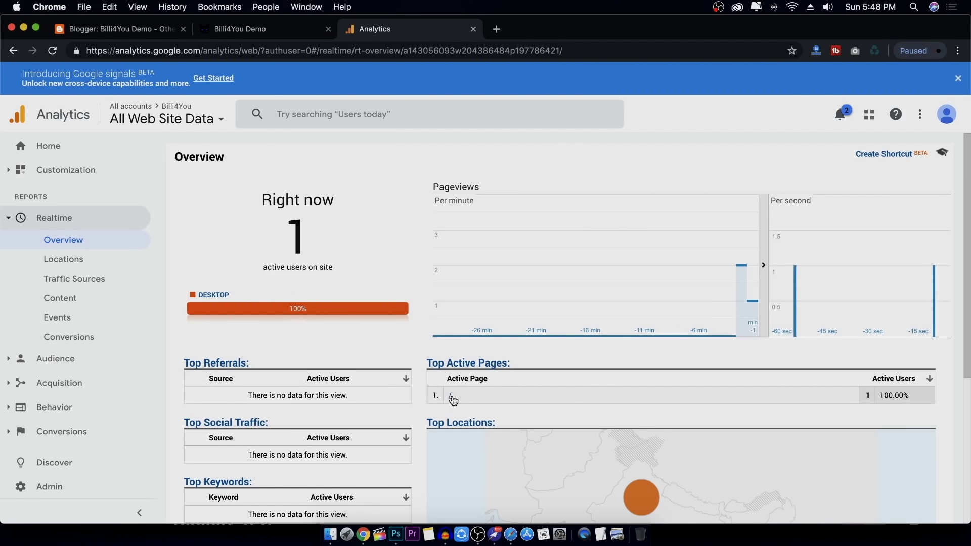
Go to the Analytics home dashboard and expand the Realtime reports list
{"action": "scroll", "coordinate": [357, 346], "scroll_direction": "down", "scroll_amount": 2}
{"action": "scroll", "coordinate": [357, 346], "scroll_direction": "up", "scroll_amount": 2}
{"action": "left_click", "coordinate": [63, 151]}
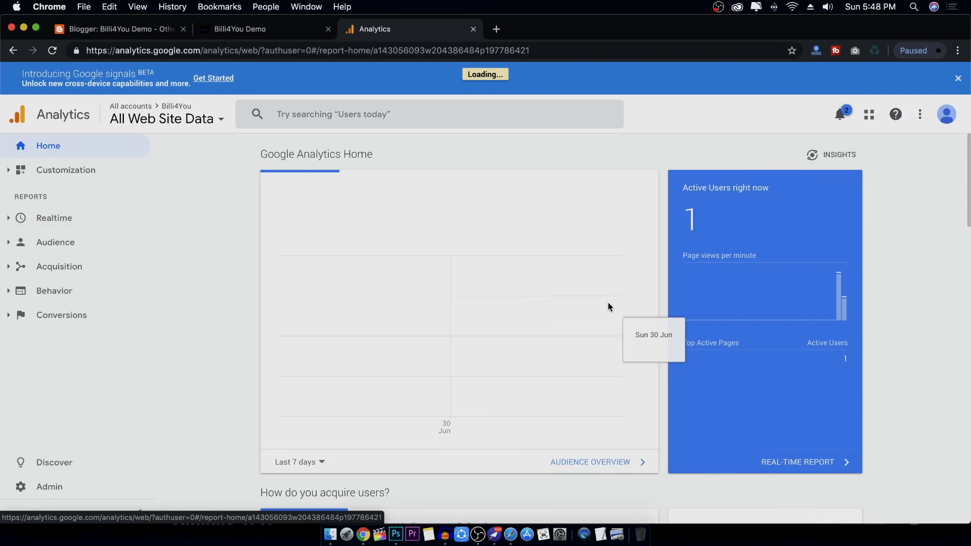
{"action": "scroll", "coordinate": [608, 302], "scroll_direction": "down", "scroll_amount": 3}
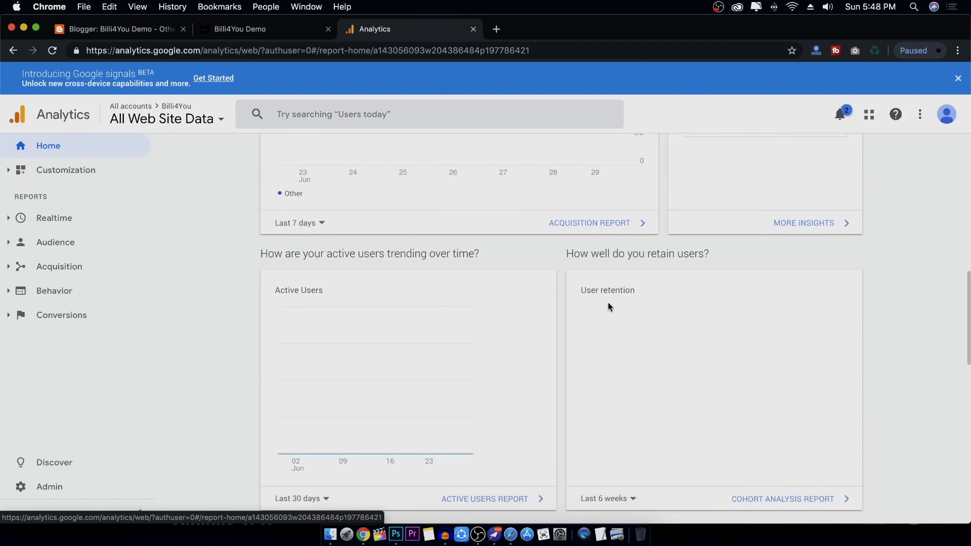
{"action": "left_click", "coordinate": [43, 220]}
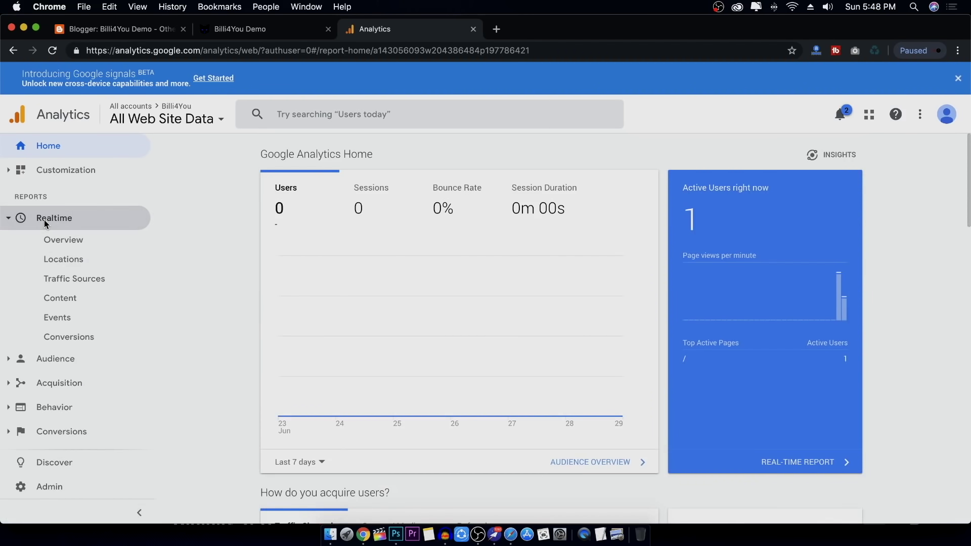
Briefly check the Blogger settings tab, then return to Analytics and open Admin
{"action": "left_click", "coordinate": [126, 29]}
{"action": "left_click", "coordinate": [375, 30]}
{"action": "scroll", "coordinate": [222, 212], "scroll_direction": "down", "scroll_amount": 7}
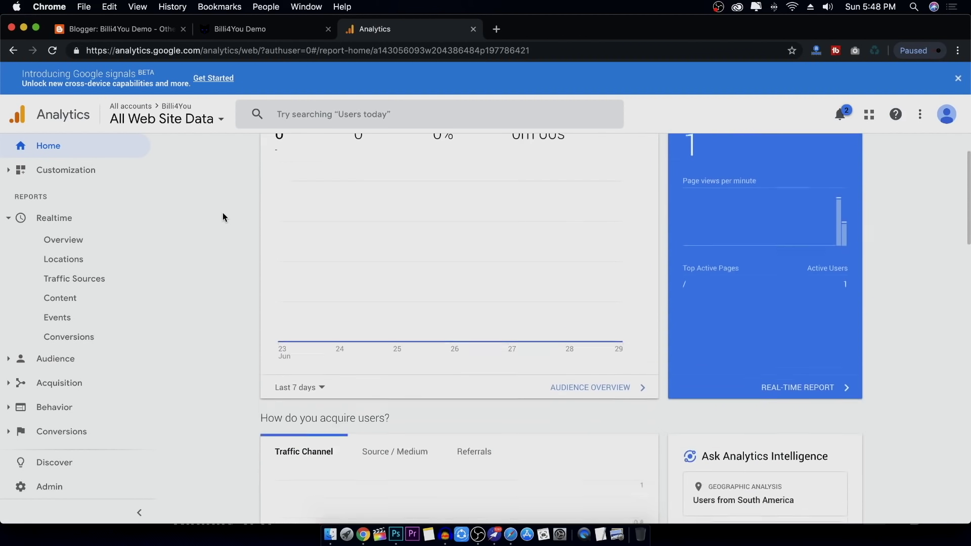
{"action": "scroll", "coordinate": [223, 212], "scroll_direction": "up", "scroll_amount": 7}
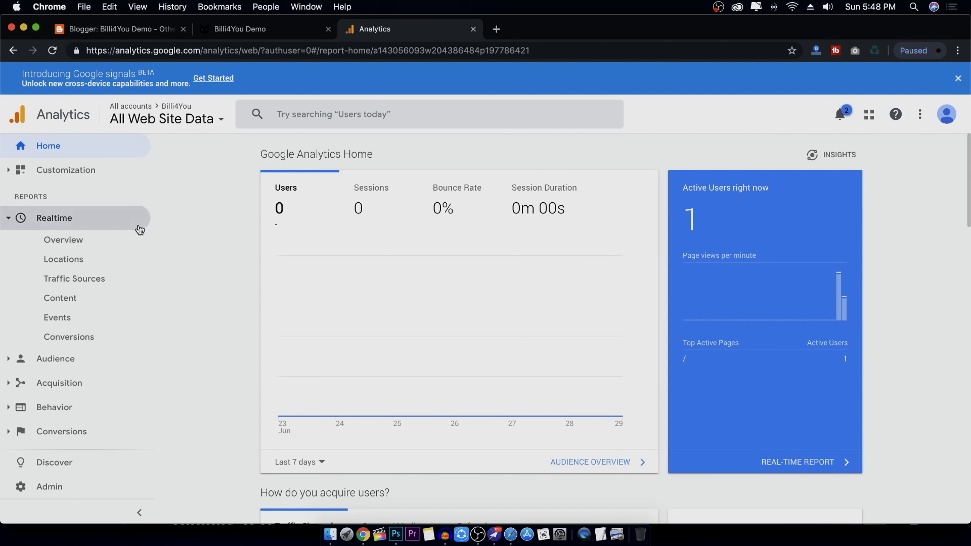
{"action": "left_click", "coordinate": [58, 490]}
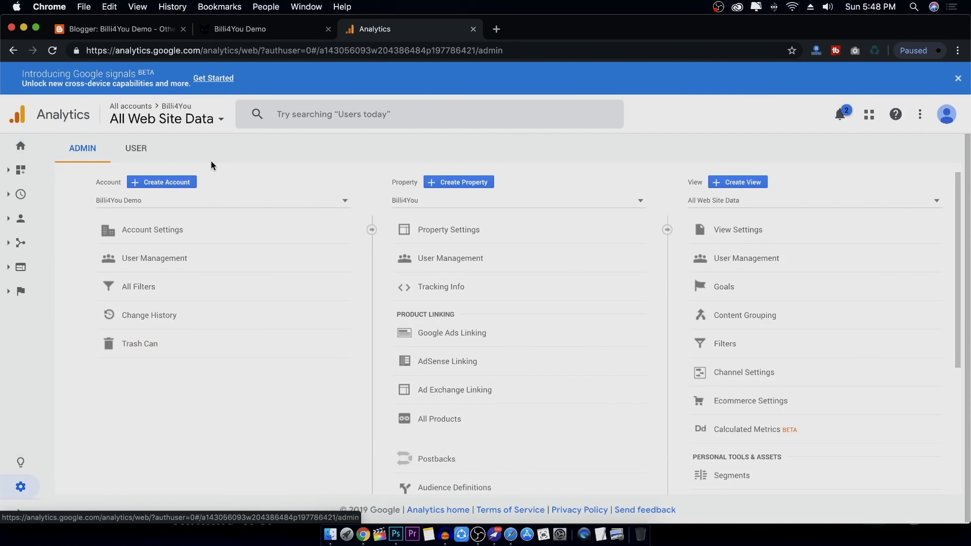
Keep the Billi4You Demo account selected and view the property's tracking code under Tracking Info
{"action": "left_click", "coordinate": [172, 202]}
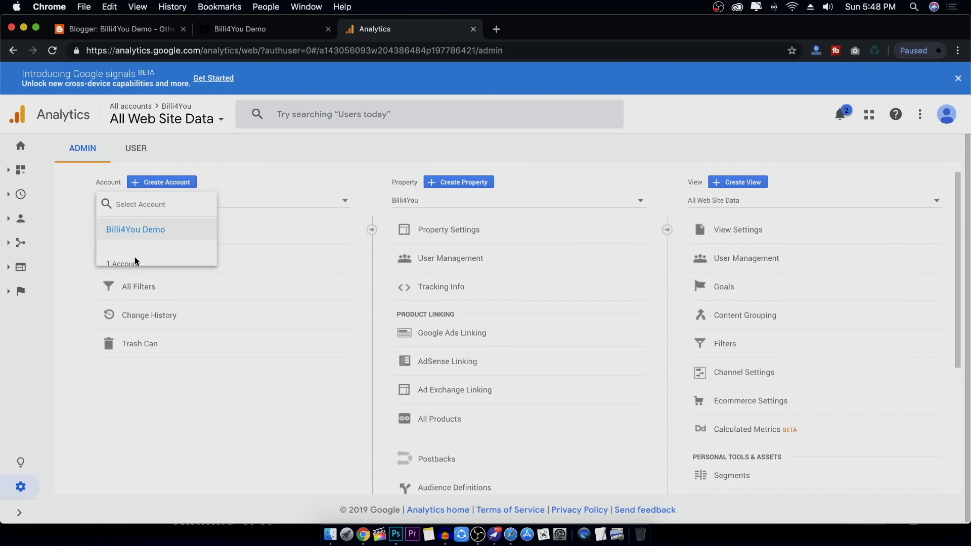
{"action": "left_click", "coordinate": [174, 232]}
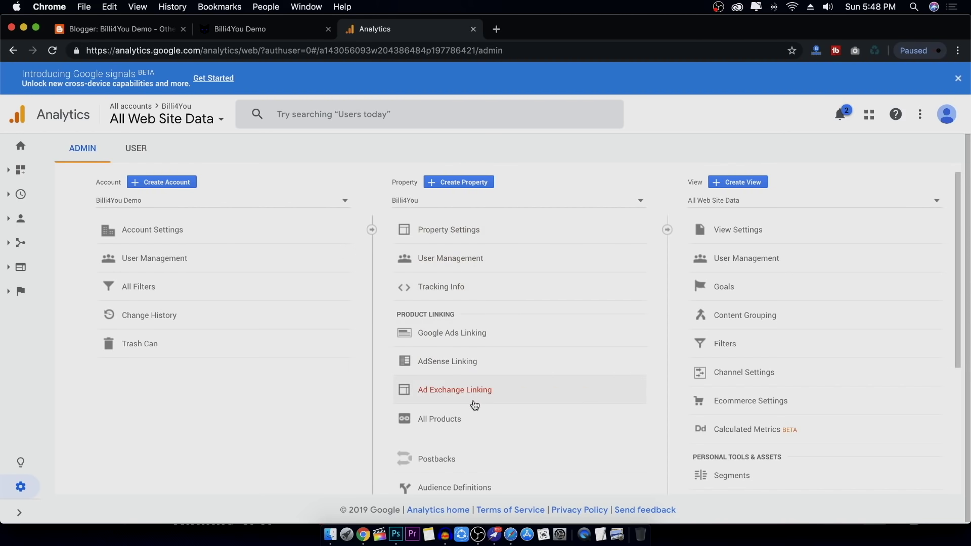
{"action": "left_click", "coordinate": [484, 295]}
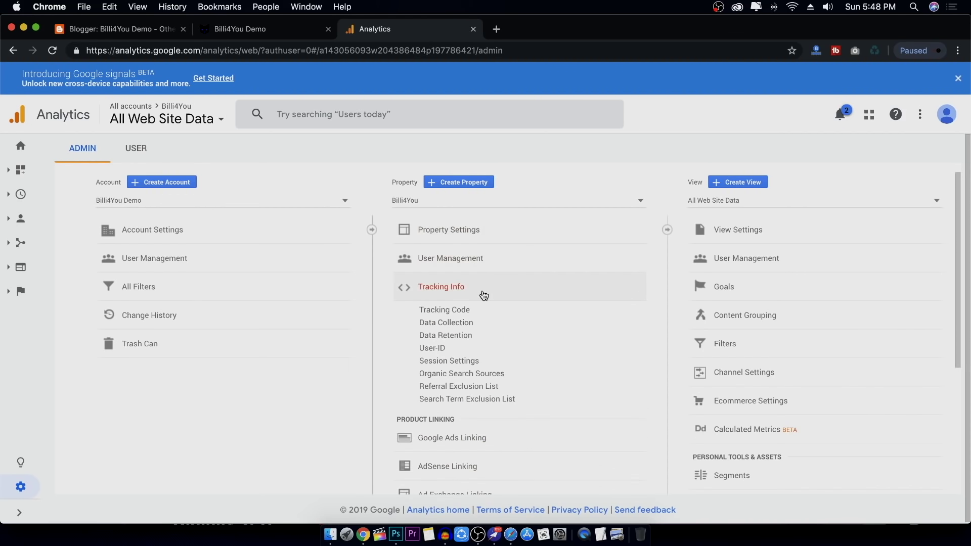
{"action": "left_click", "coordinate": [470, 312]}
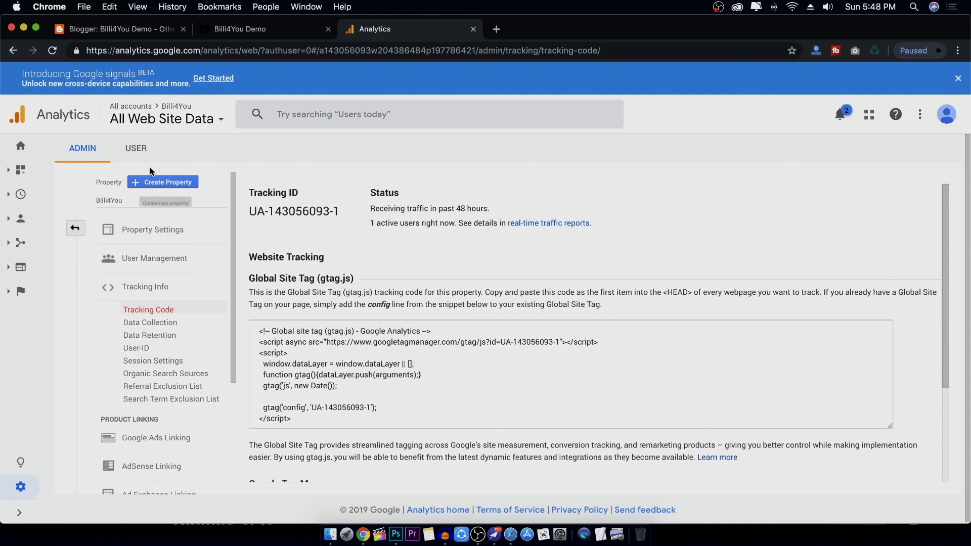
Start a new property with Create Property, then cancel the form
{"action": "left_click", "coordinate": [170, 187]}
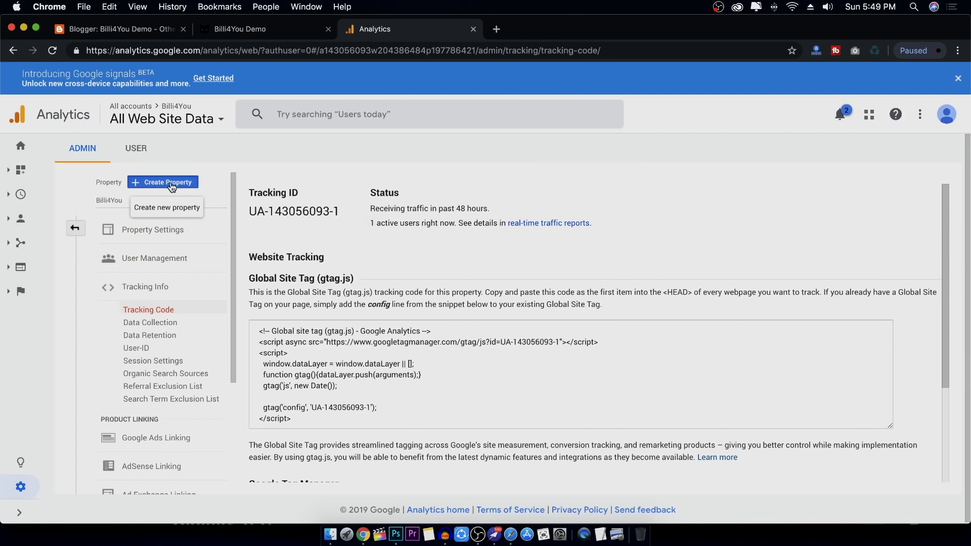
{"action": "scroll", "coordinate": [239, 372], "scroll_direction": "down", "scroll_amount": 5}
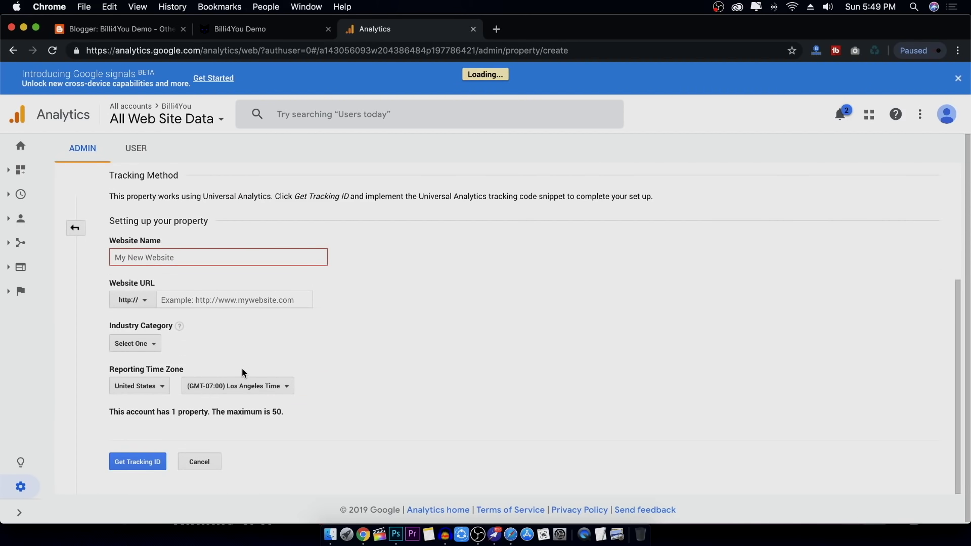
{"action": "scroll", "coordinate": [242, 371], "scroll_direction": "down", "scroll_amount": 5}
{"action": "left_click", "coordinate": [200, 462]}
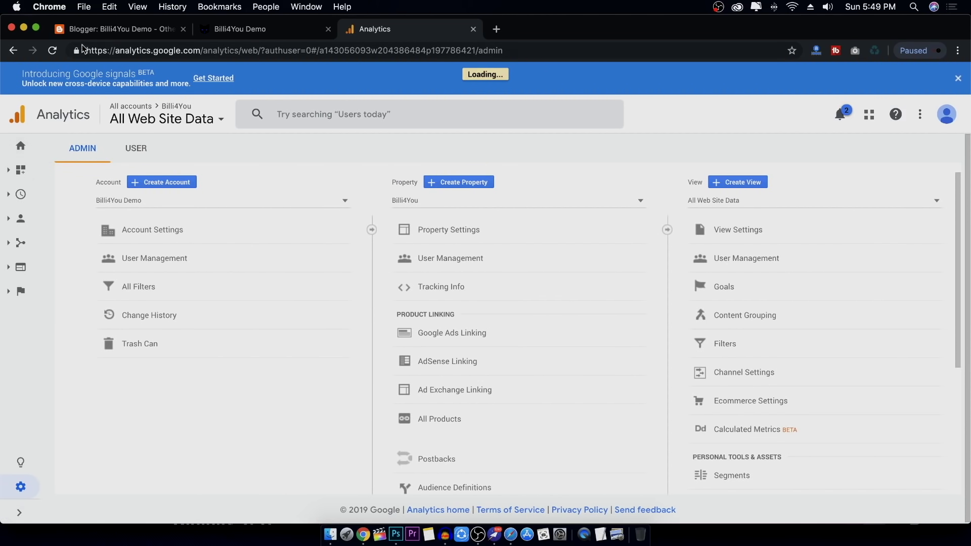
Leave Analytics and finish on the Billi4You Demo blog home page in Blogger
{"action": "left_click", "coordinate": [123, 32]}
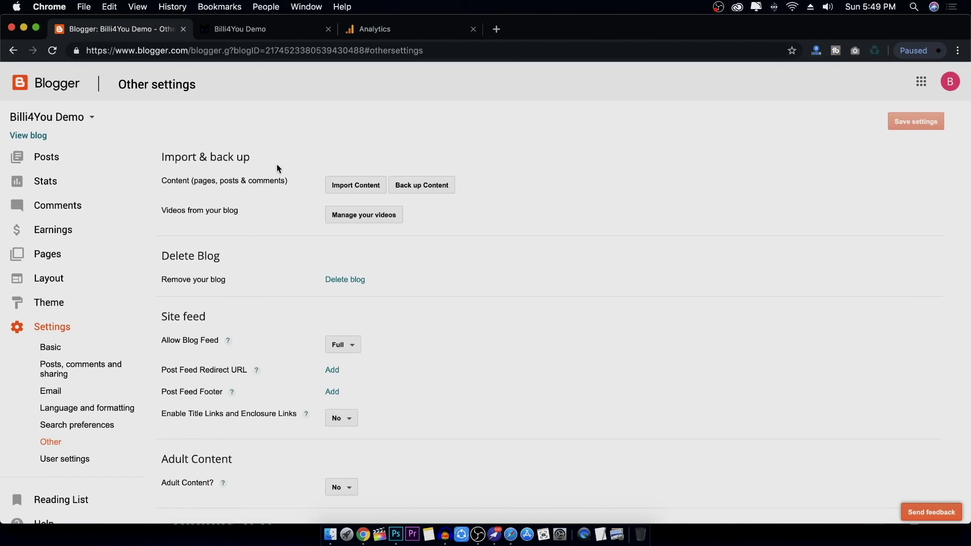
{"action": "left_click", "coordinate": [61, 94]}
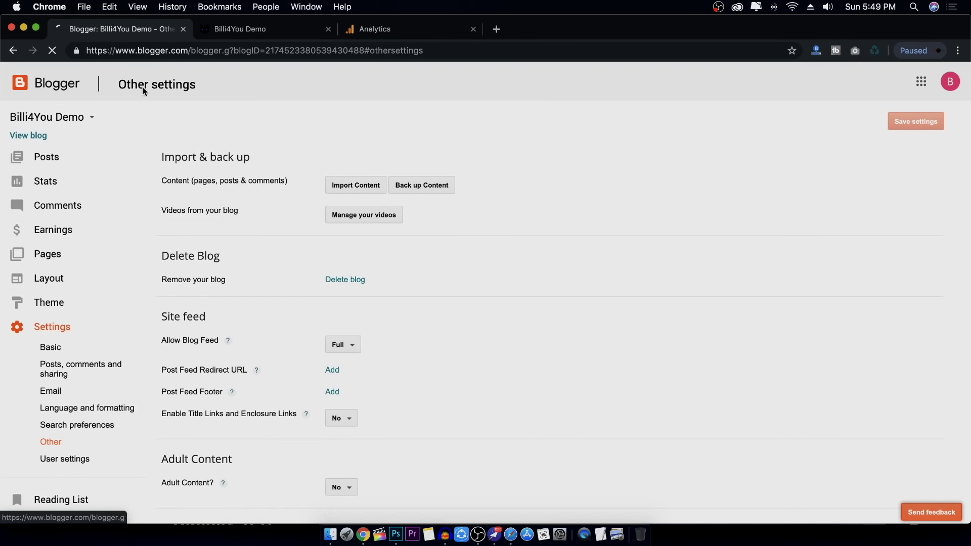
{"action": "left_click", "coordinate": [371, 33]}
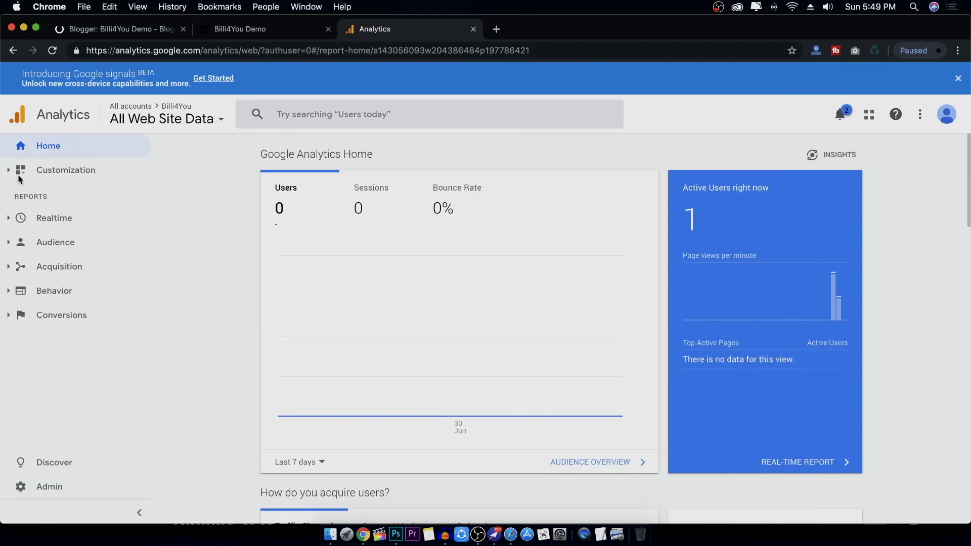
{"action": "left_click", "coordinate": [136, 29]}
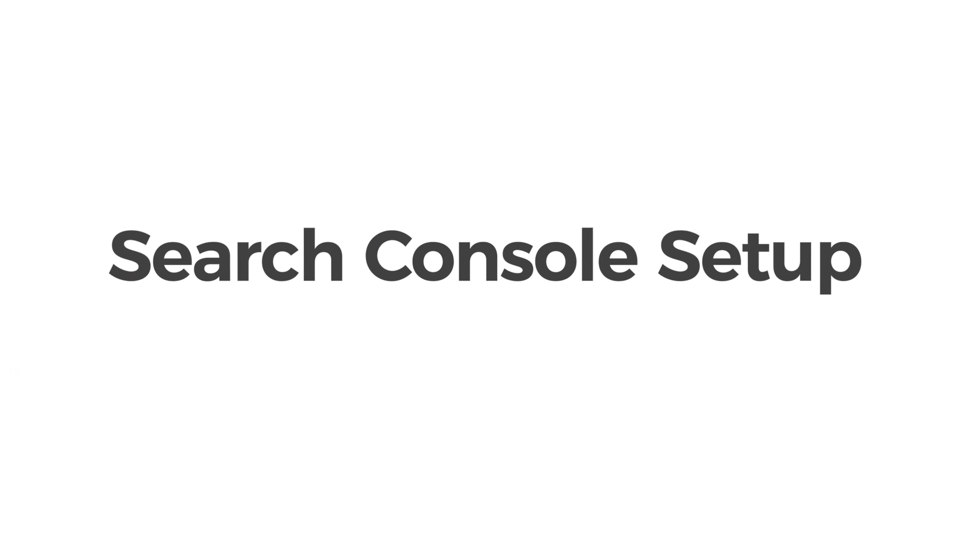
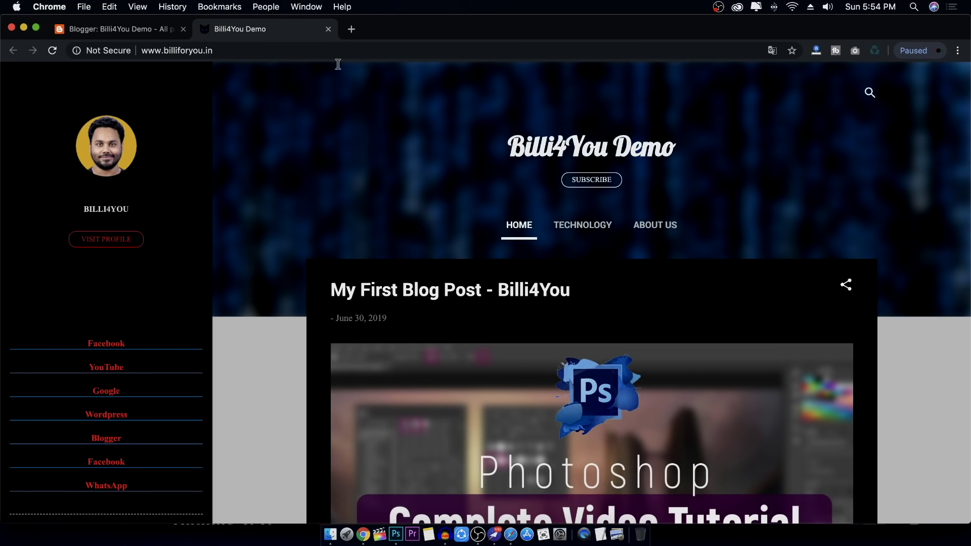
Search Google for 'google search console' in a new tab and start Search Console from its page
{"action": "left_click", "coordinate": [352, 29]}
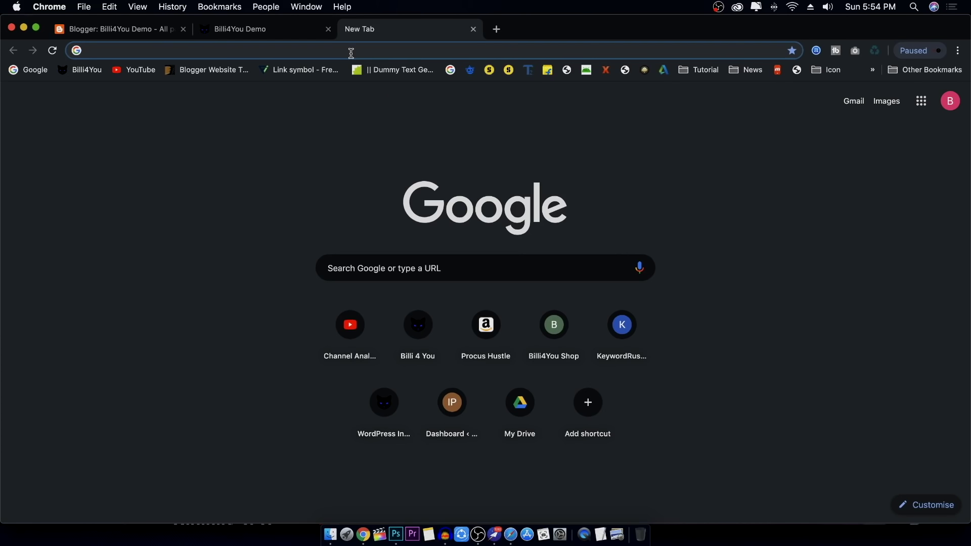
{"action": "type", "text": "google search console"}
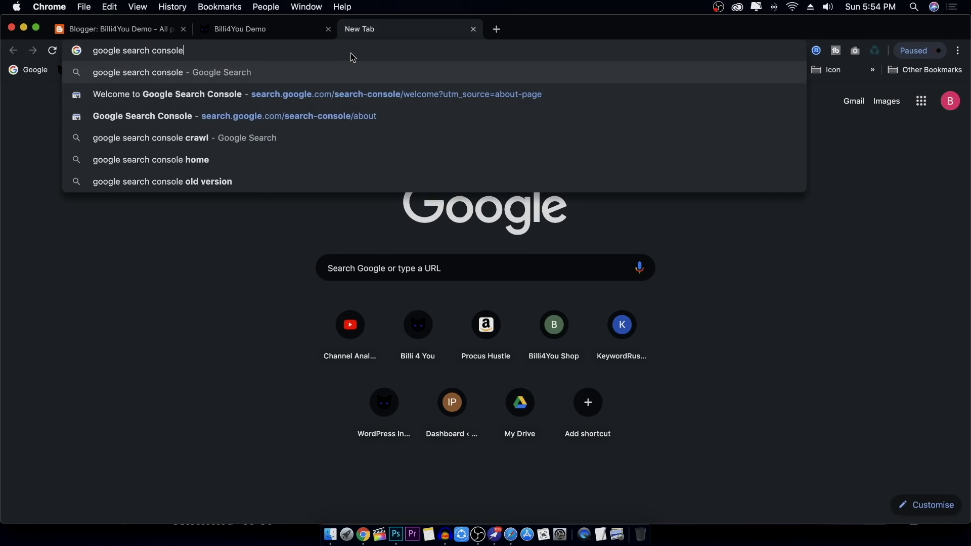
{"action": "key", "text": "Return"}
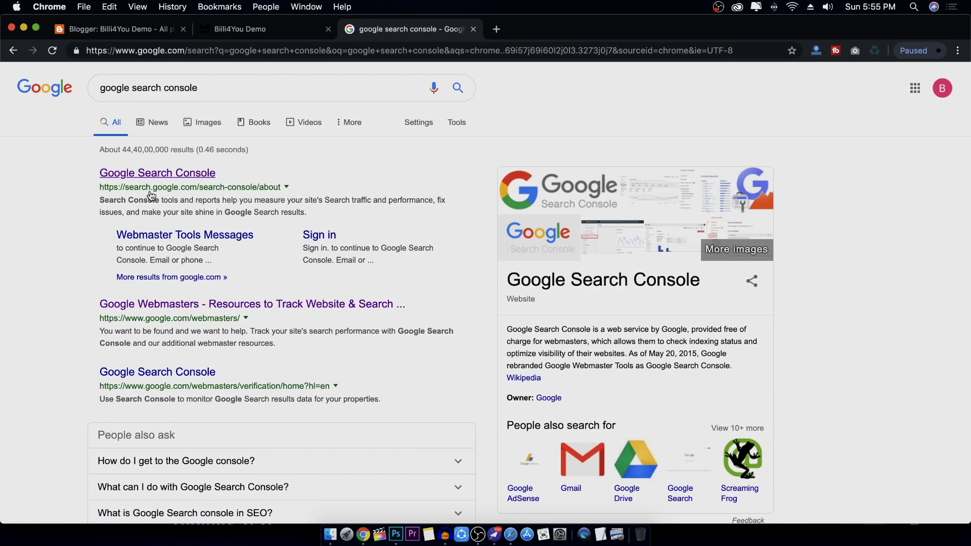
{"action": "left_click", "coordinate": [159, 178]}
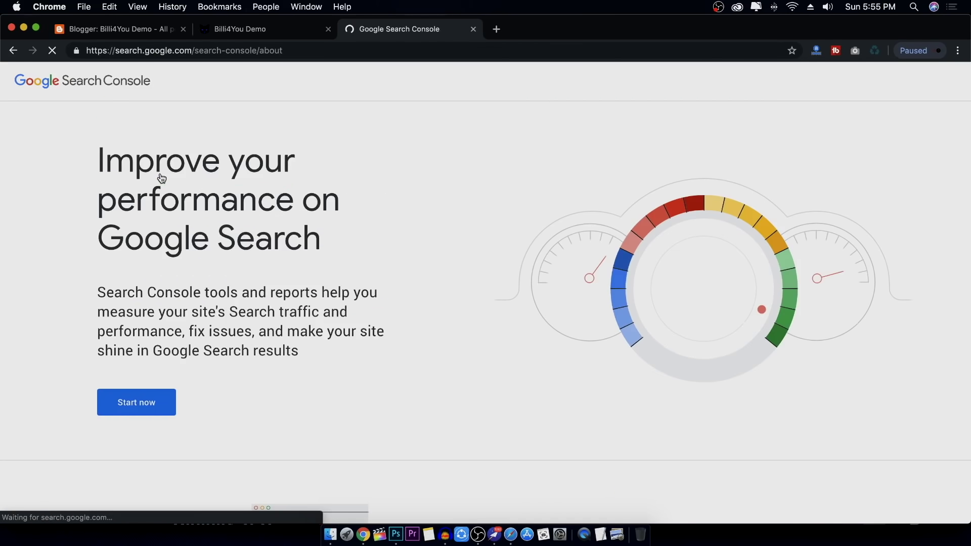
{"action": "left_click", "coordinate": [136, 411]}
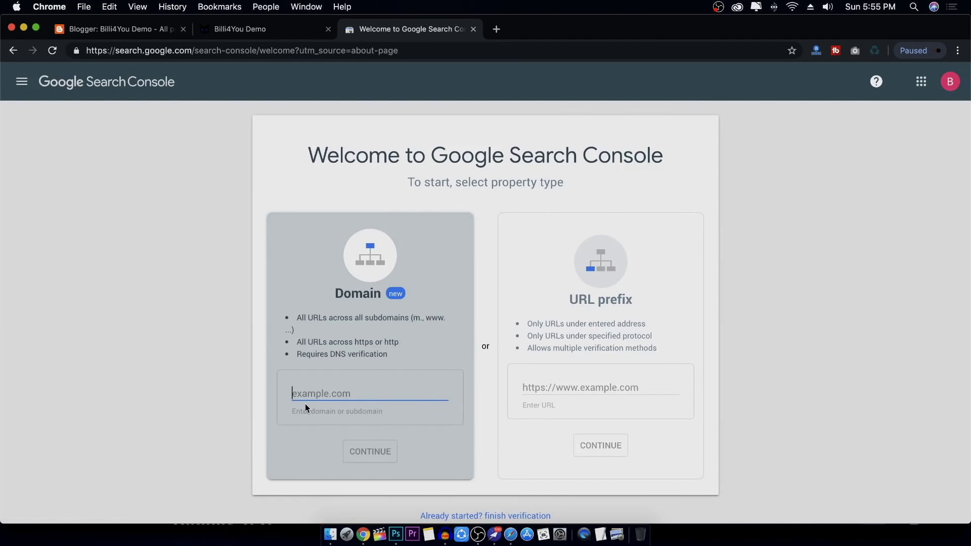
Add billiforyou.in as a Domain property and open it once ownership is auto-verified
{"action": "left_click", "coordinate": [286, 31]}
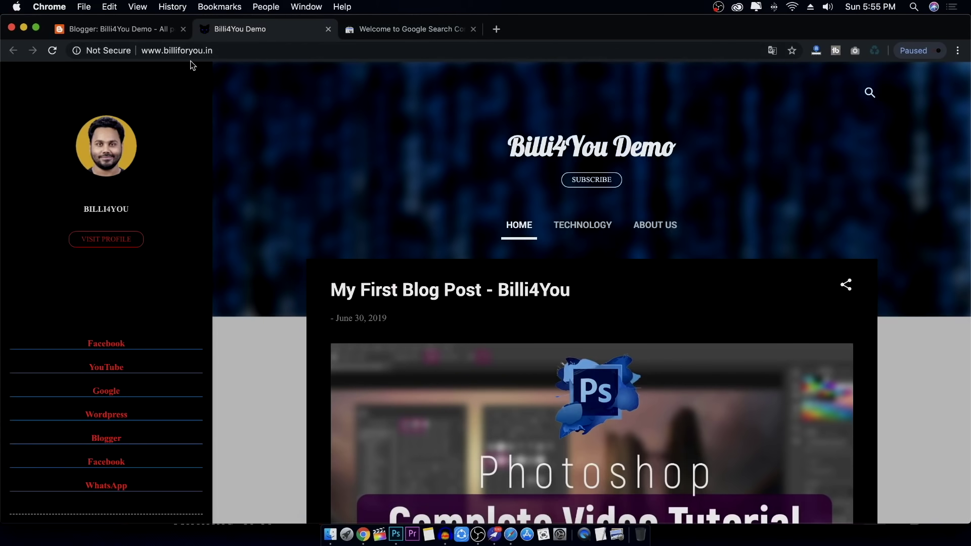
{"action": "left_click", "coordinate": [463, 31]}
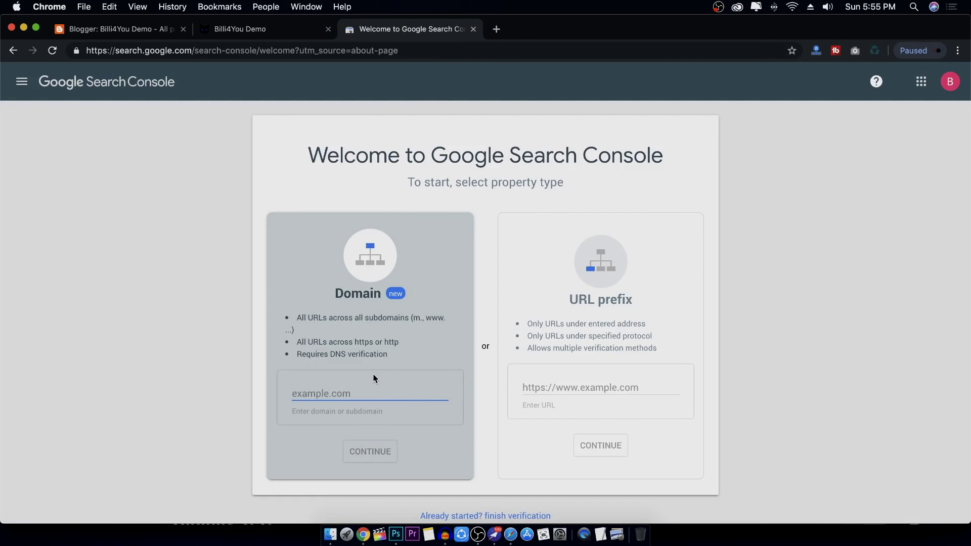
{"action": "type", "text": "bill"}
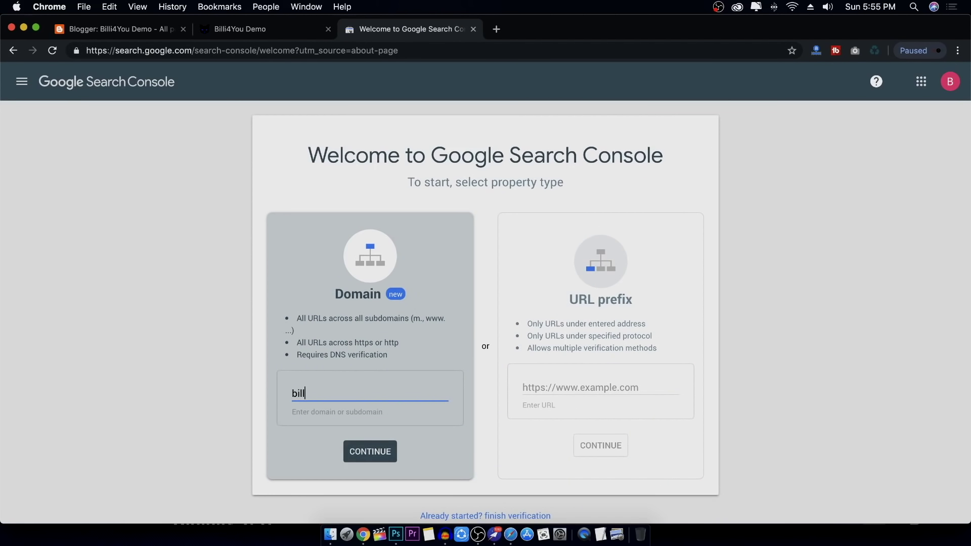
{"action": "type", "text": "iforyou.in"}
{"action": "left_click", "coordinate": [371, 452]}
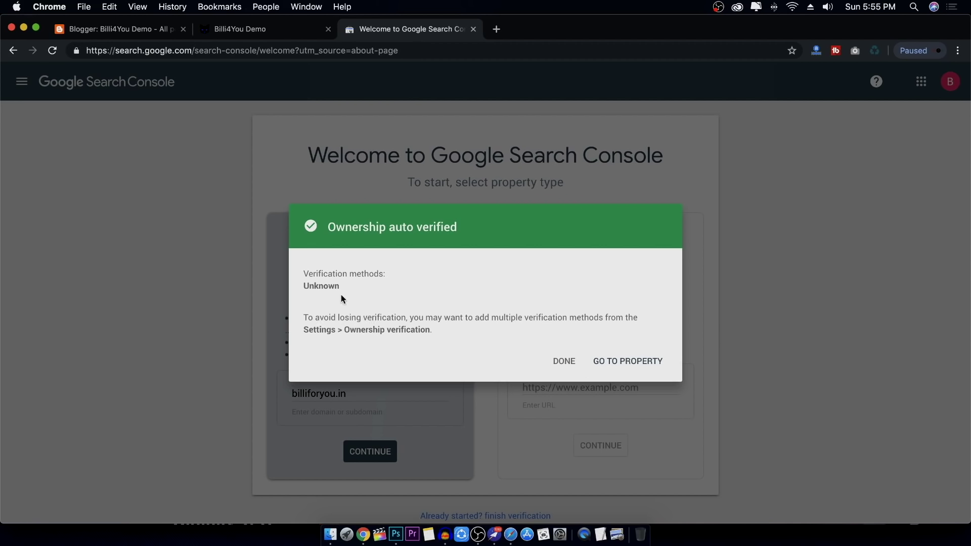
{"action": "left_click", "coordinate": [628, 362]}
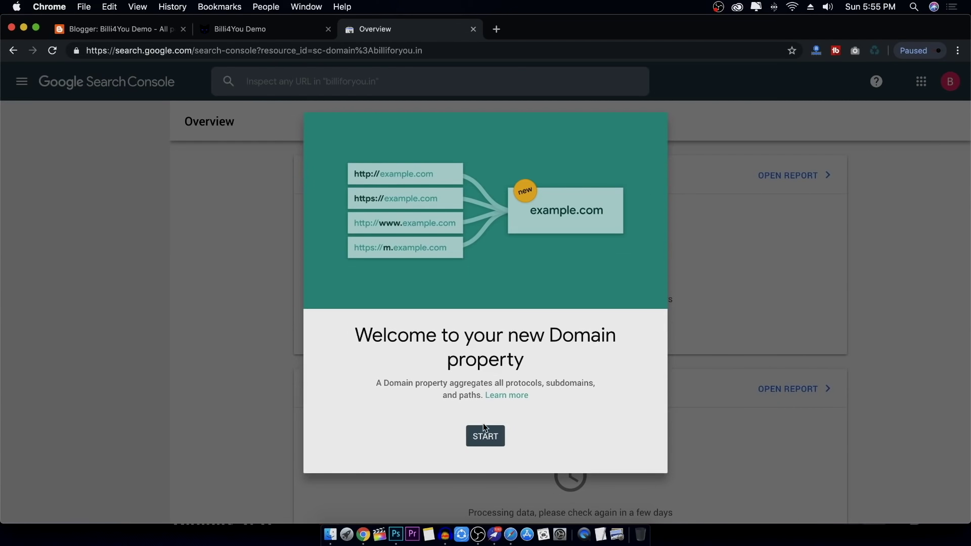
Dismiss the welcome and tips, keep billiforyou.in as the property, and view the Performance report
{"action": "left_click", "coordinate": [484, 436]}
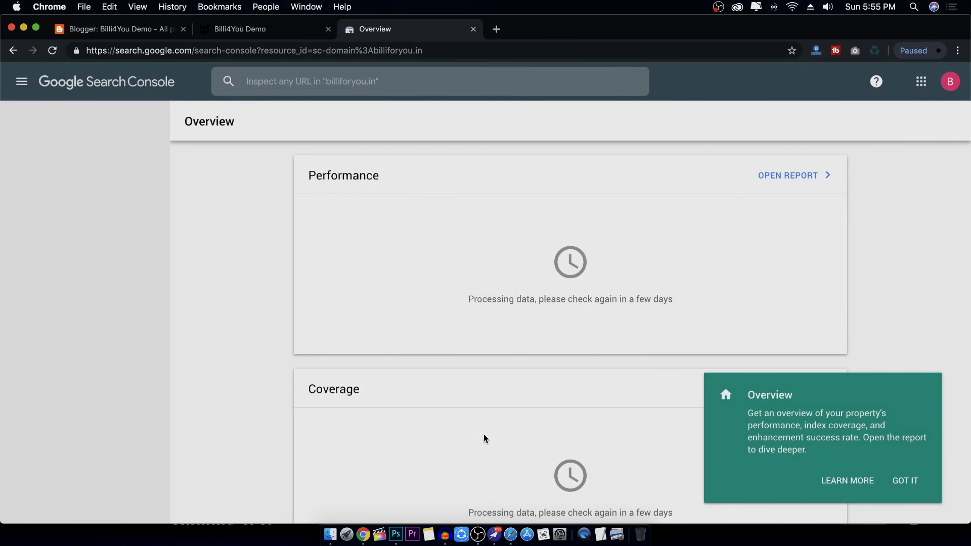
{"action": "left_click", "coordinate": [896, 489]}
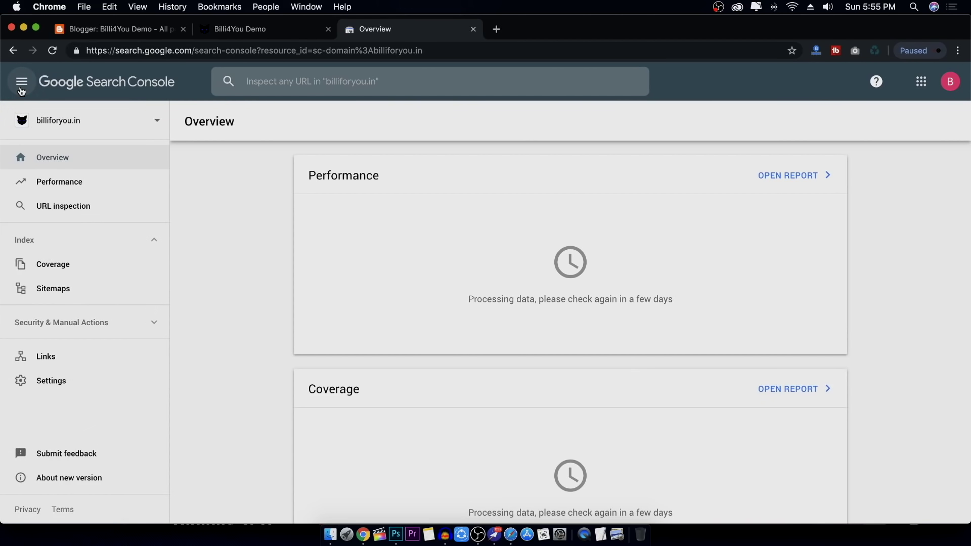
{"action": "left_click", "coordinate": [85, 123]}
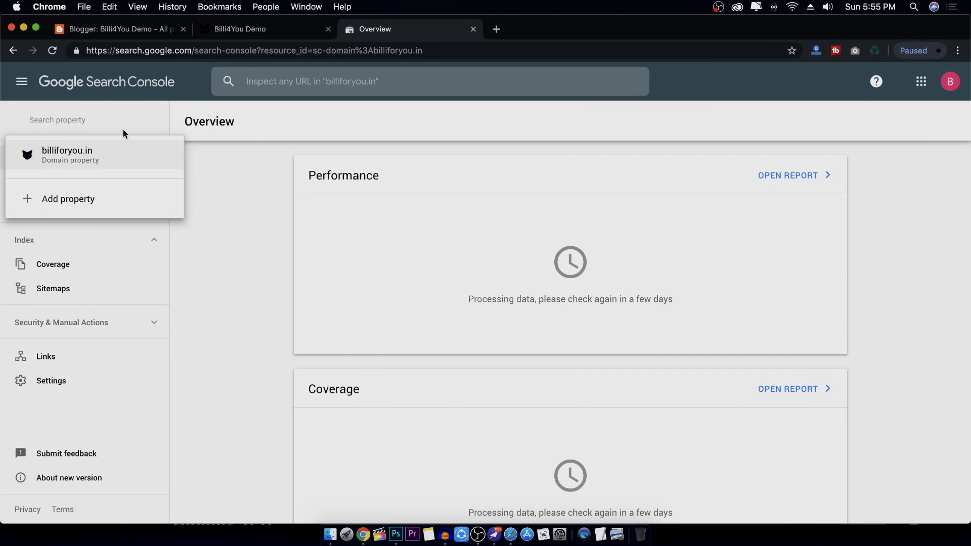
{"action": "left_click", "coordinate": [107, 160]}
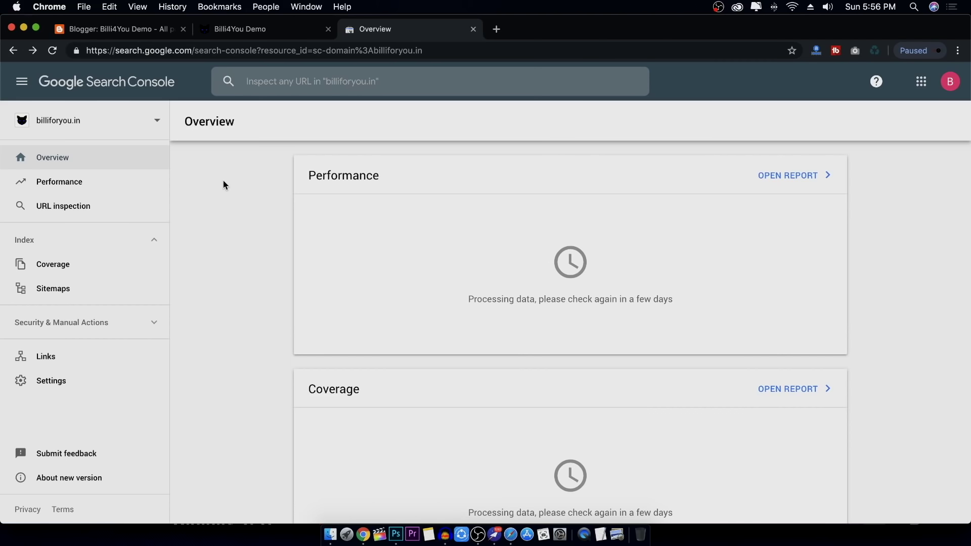
{"action": "left_click", "coordinate": [123, 187]}
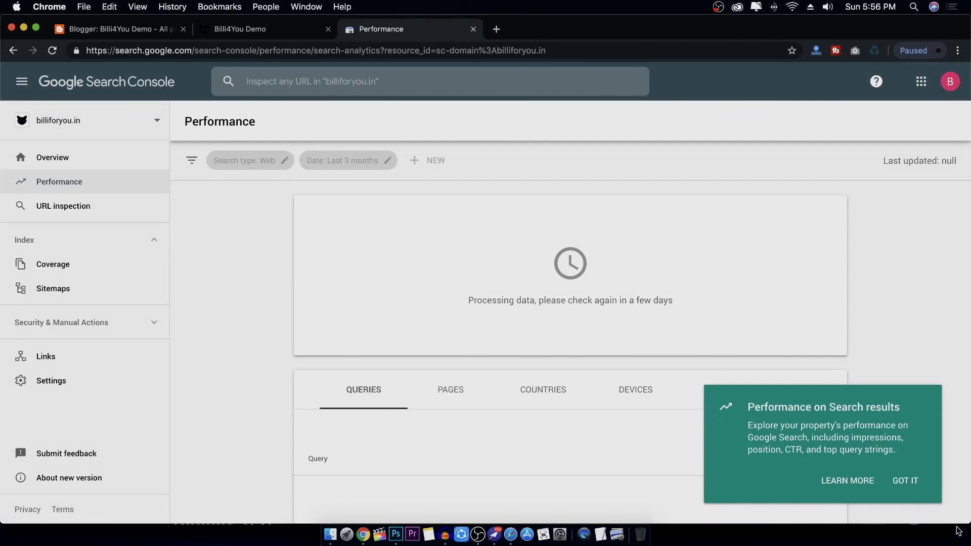
{"action": "left_click", "coordinate": [905, 480]}
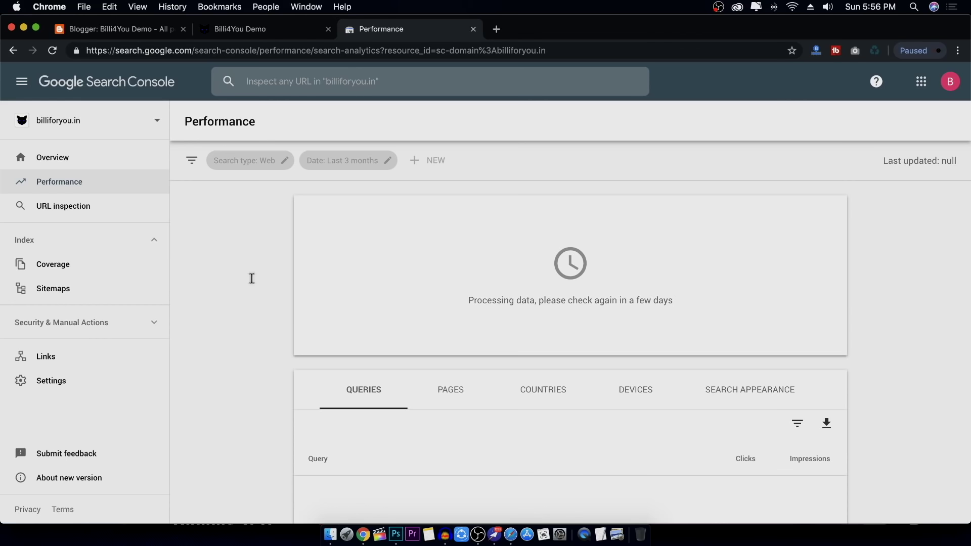
Go to the empty Sitemaps report for billiforyou.in and open a blank browser tab
{"action": "scroll", "coordinate": [505, 268], "scroll_direction": "down", "scroll_amount": 3}
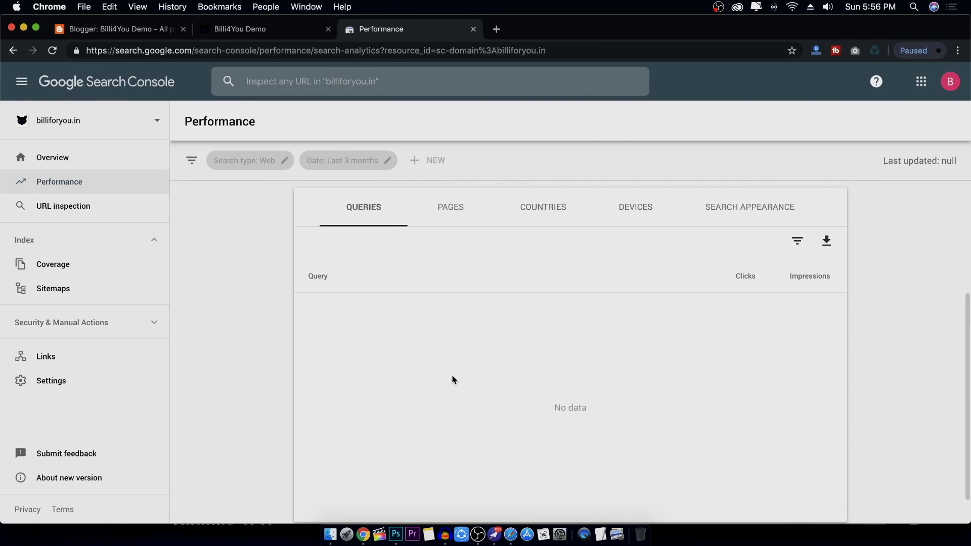
{"action": "scroll", "coordinate": [235, 291], "scroll_direction": "up", "scroll_amount": 1}
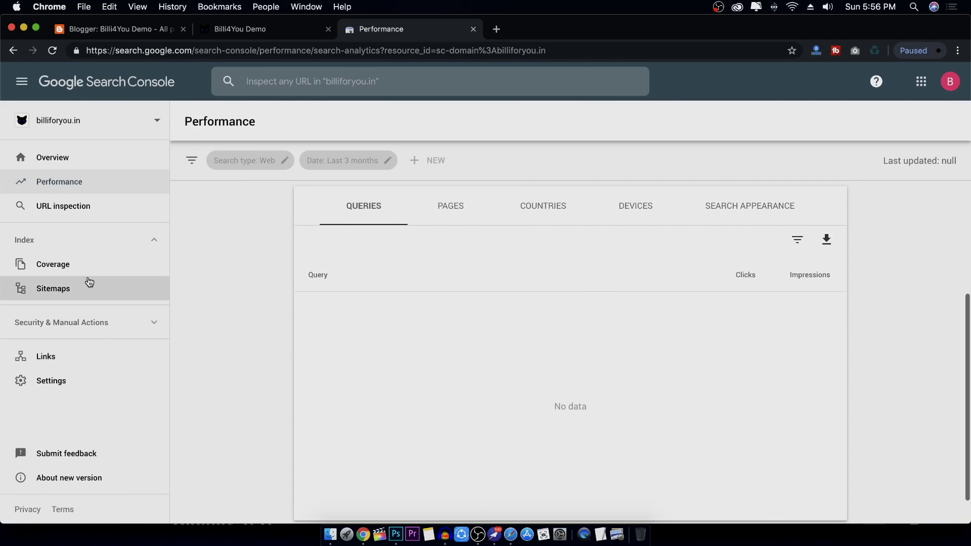
{"action": "scroll", "coordinate": [145, 357], "scroll_direction": "up", "scroll_amount": 1}
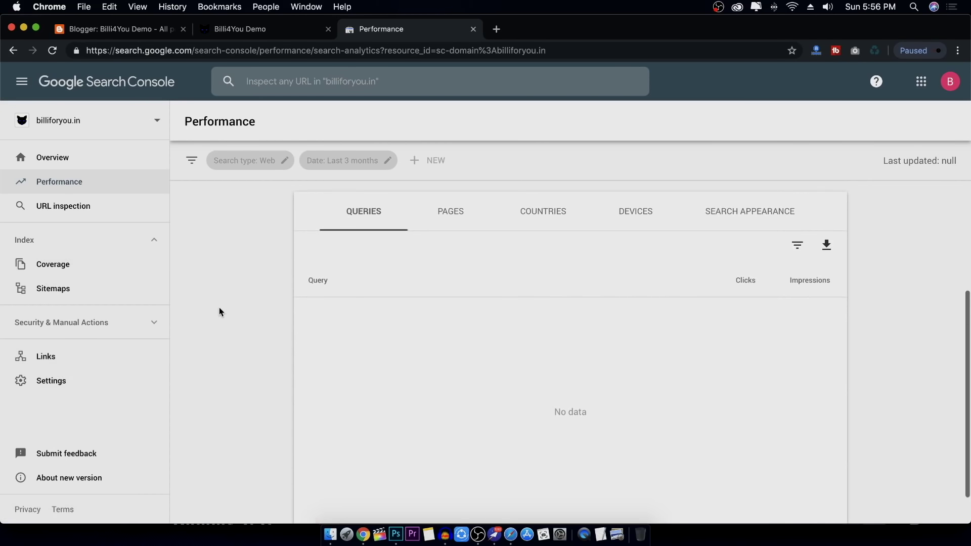
{"action": "left_click", "coordinate": [90, 287]}
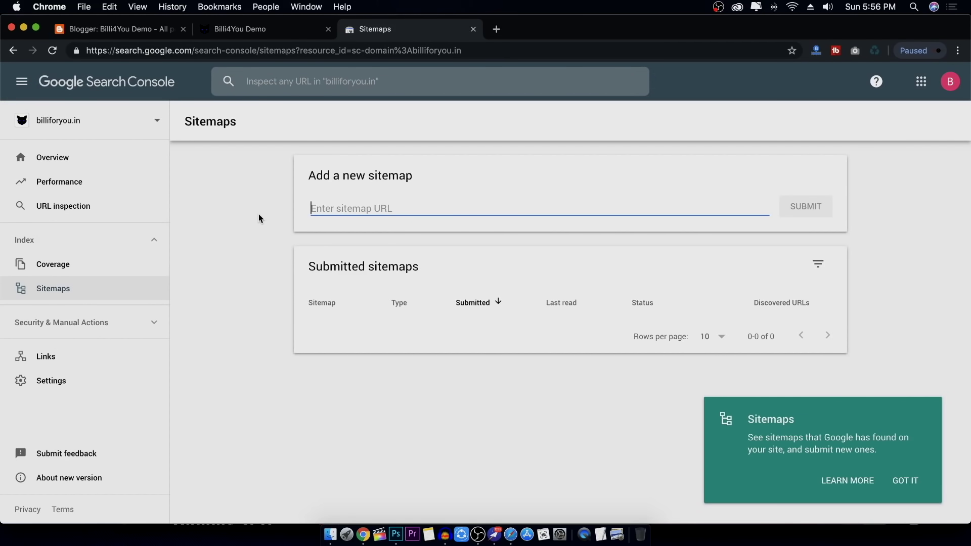
{"action": "left_click", "coordinate": [497, 29]}
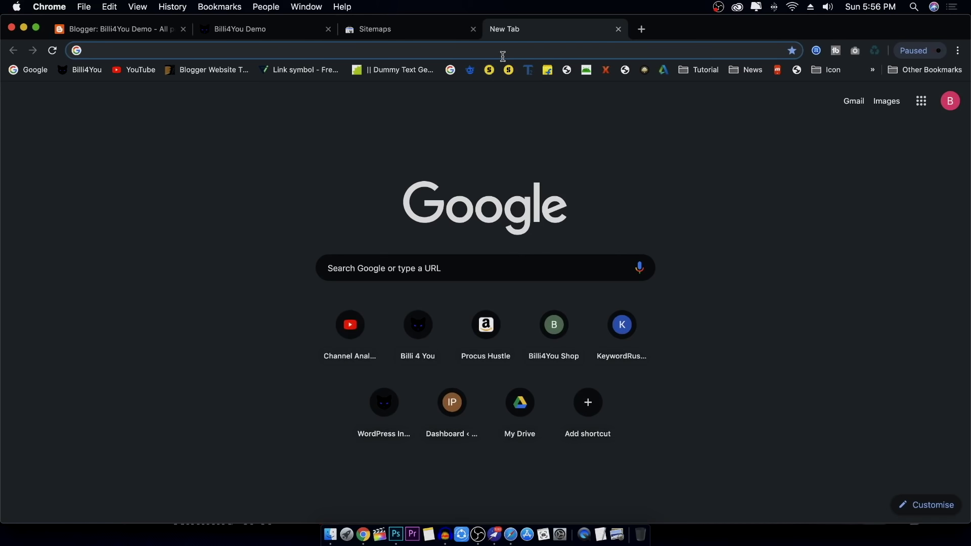
Search 'sitemap gen', open the XML Sitemaps Generator site, then select the blog's address in its tab
{"action": "type", "text": "si"}
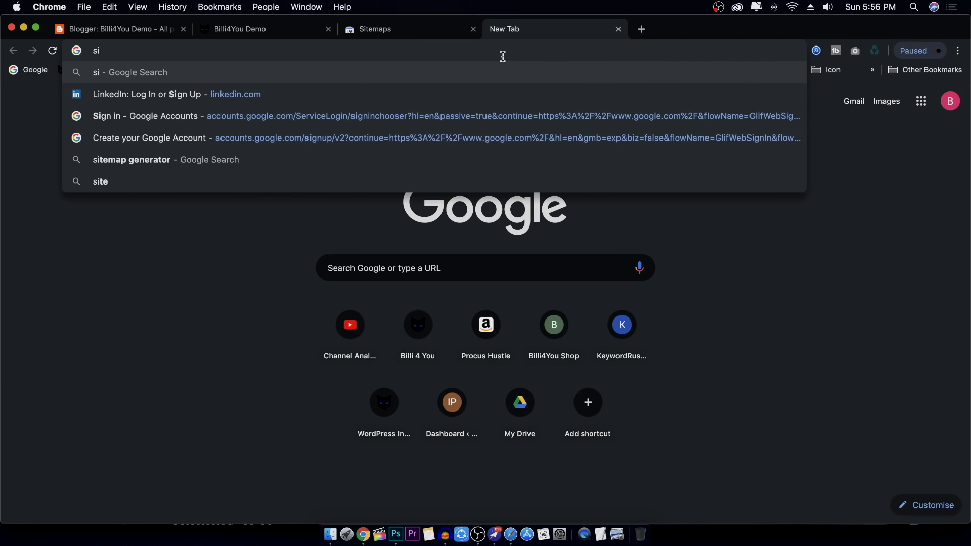
{"action": "type", "text": "temap gen"}
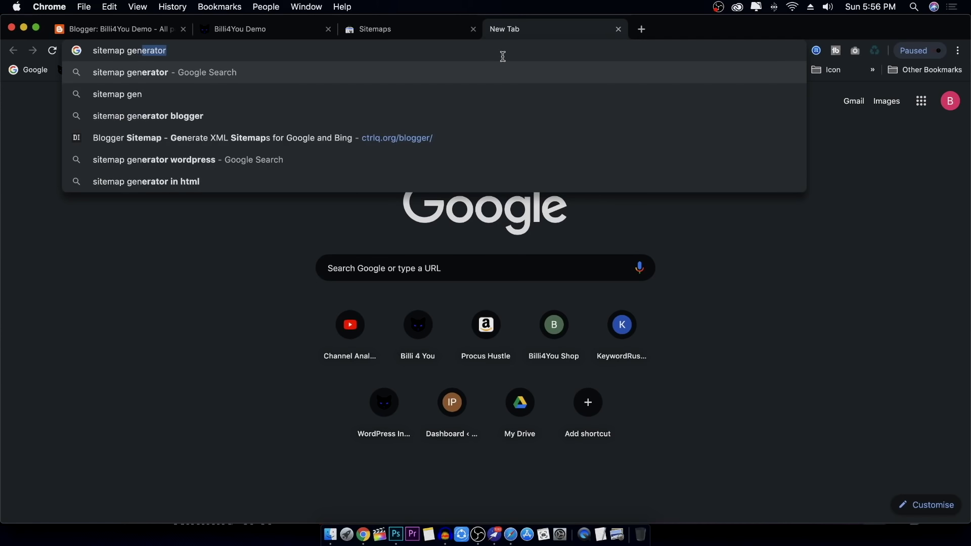
{"action": "key", "text": "Return"}
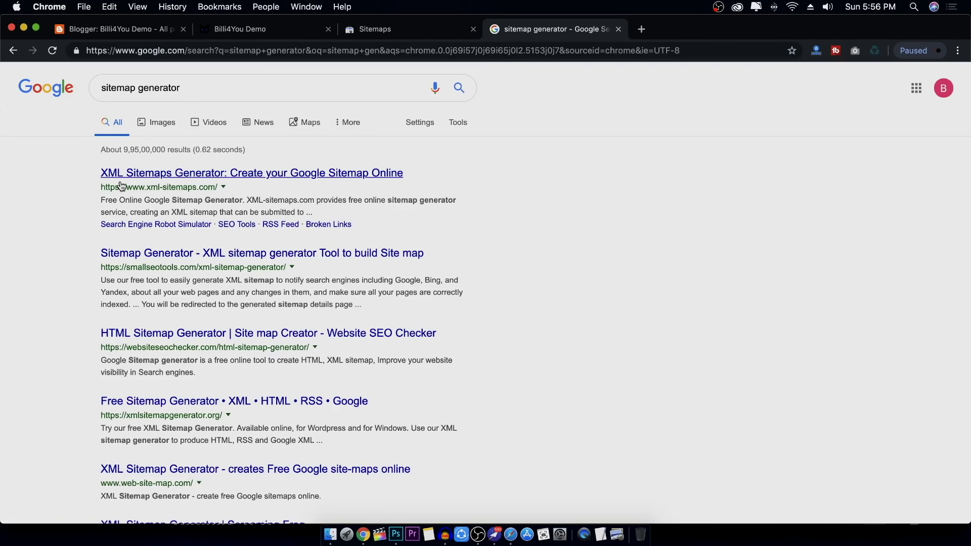
{"action": "left_click", "coordinate": [171, 174]}
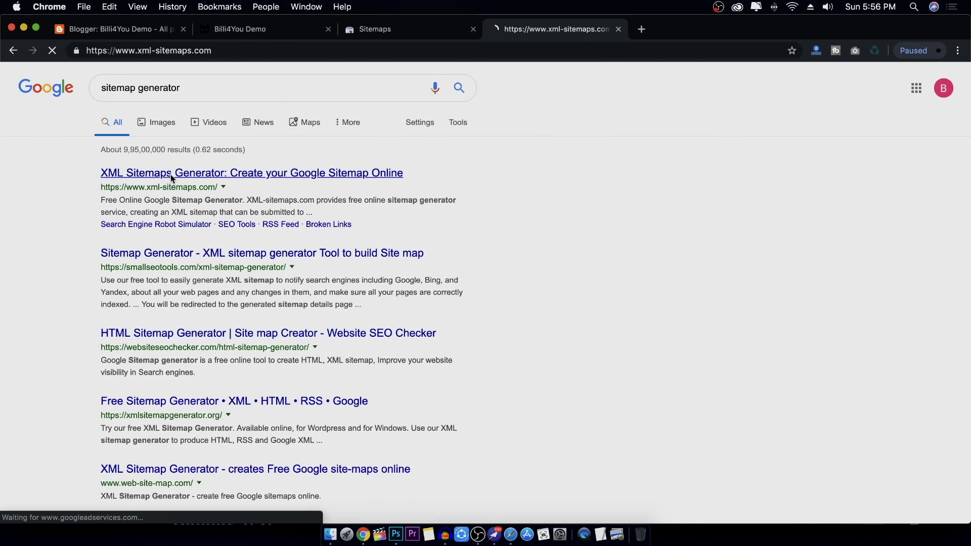
{"action": "left_click", "coordinate": [261, 31]}
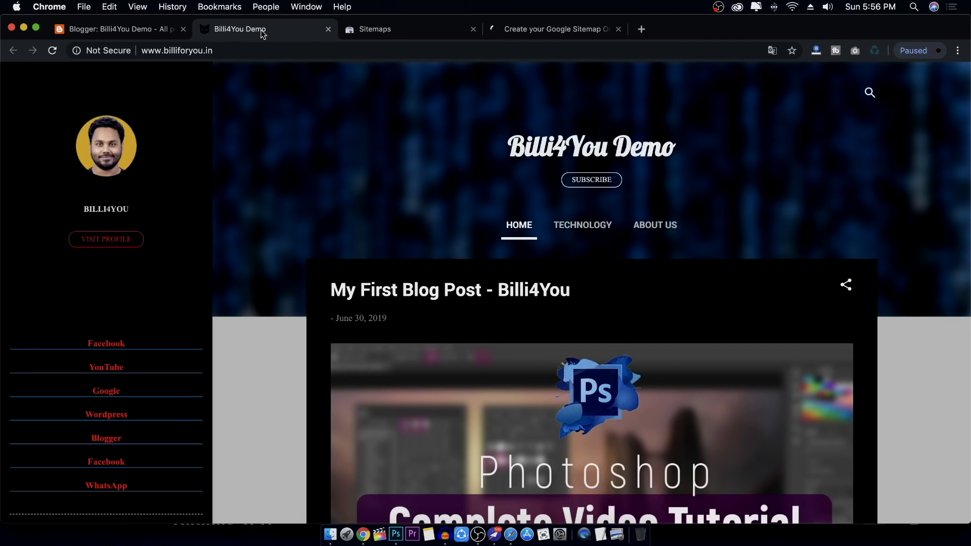
{"action": "left_click", "coordinate": [226, 50]}
{"action": "right_click", "coordinate": [202, 51]}
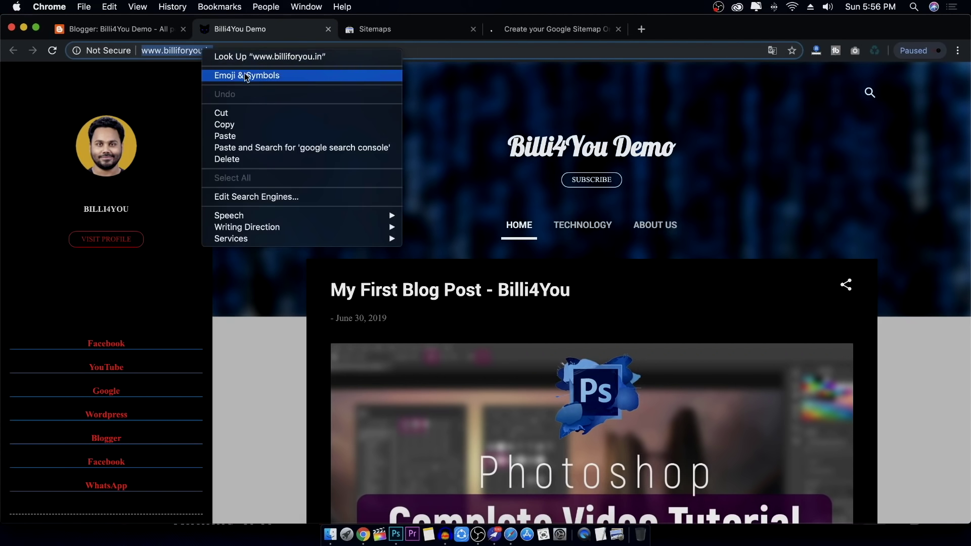
{"action": "left_click", "coordinate": [233, 128]}
{"action": "left_click", "coordinate": [526, 33]}
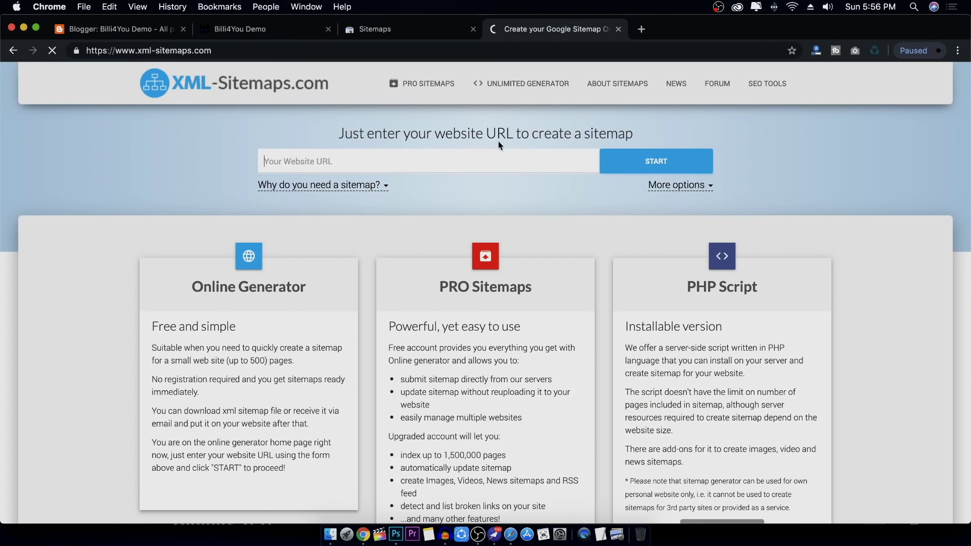
{"action": "right_click", "coordinate": [345, 159]}
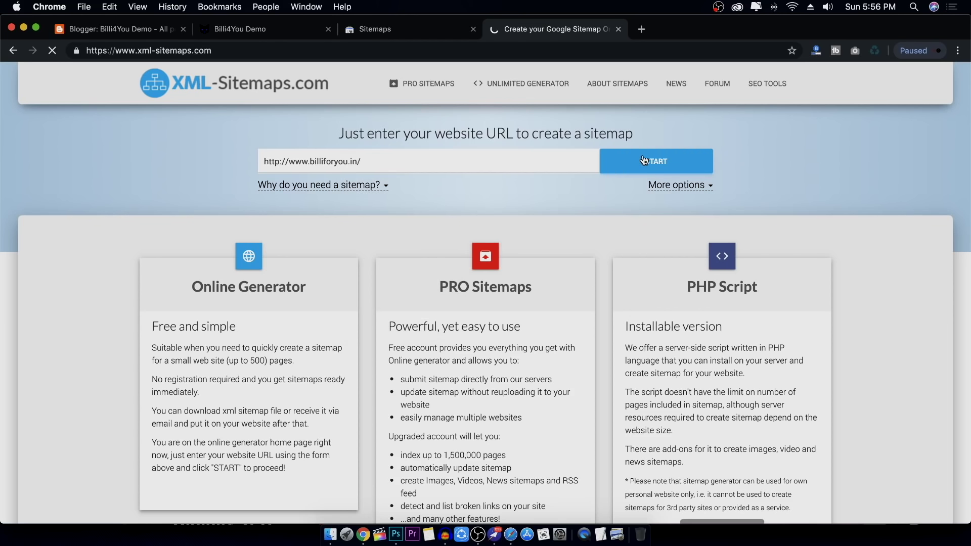
{"action": "left_click", "coordinate": [657, 168]}
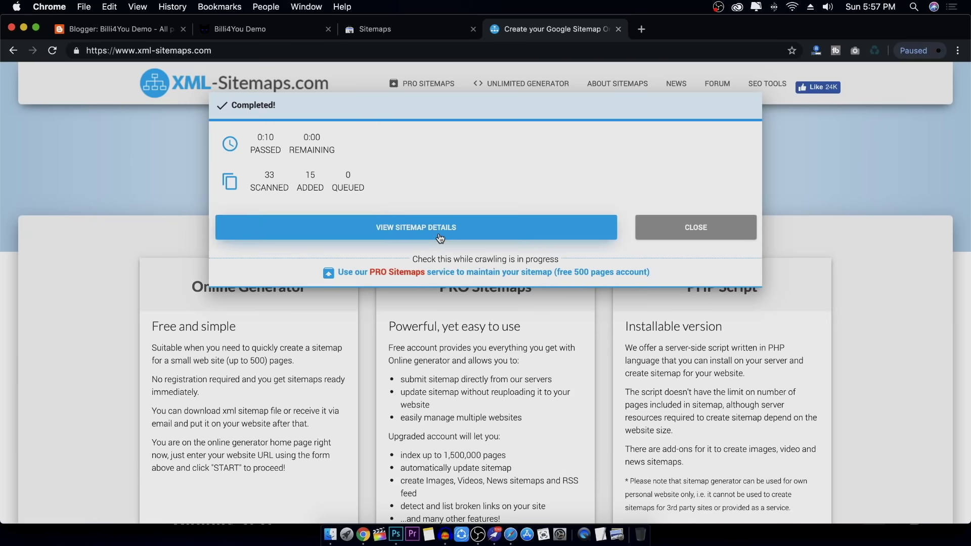
Review the generated sitemap's details (15 of 33 pages indexed), then return to Search Console
{"action": "left_click", "coordinate": [440, 237]}
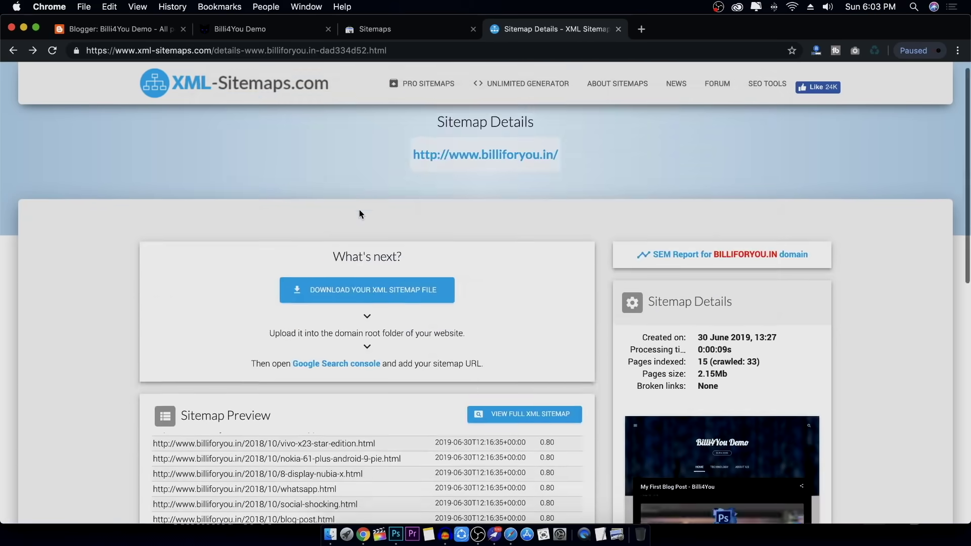
{"action": "scroll", "coordinate": [359, 210], "scroll_direction": "down", "scroll_amount": 10}
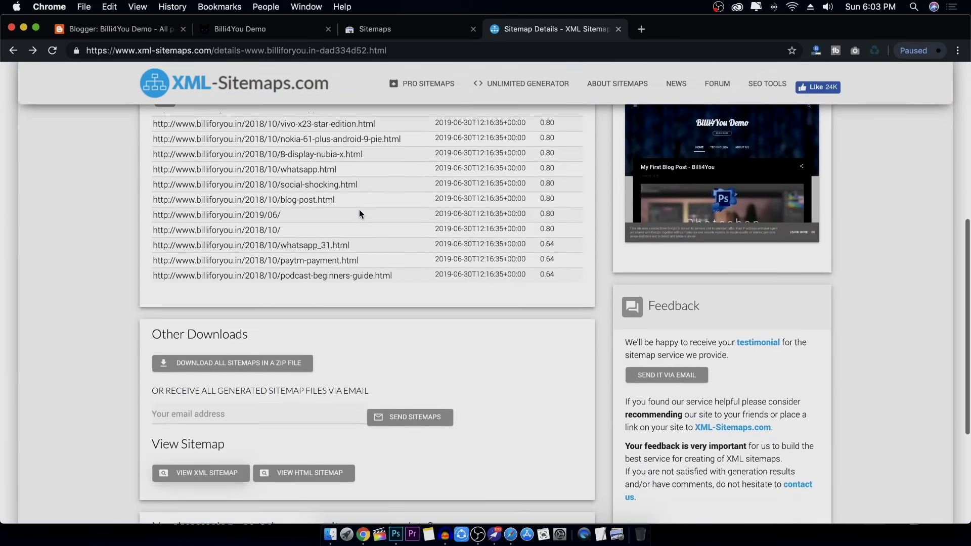
{"action": "scroll", "coordinate": [359, 209], "scroll_direction": "down", "scroll_amount": 2}
{"action": "scroll", "coordinate": [359, 210], "scroll_direction": "up", "scroll_amount": 8}
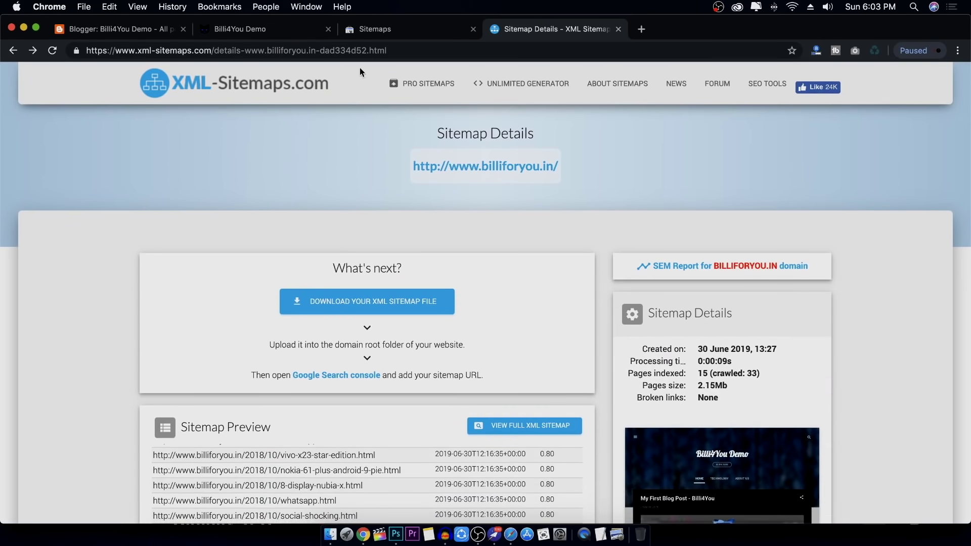
{"action": "left_click", "coordinate": [374, 29]}
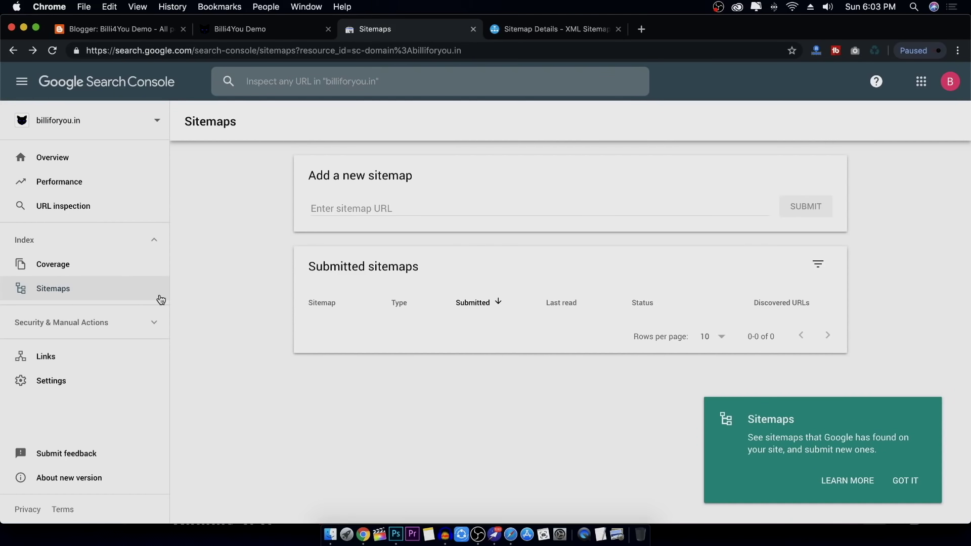
{"action": "left_click", "coordinate": [112, 287]}
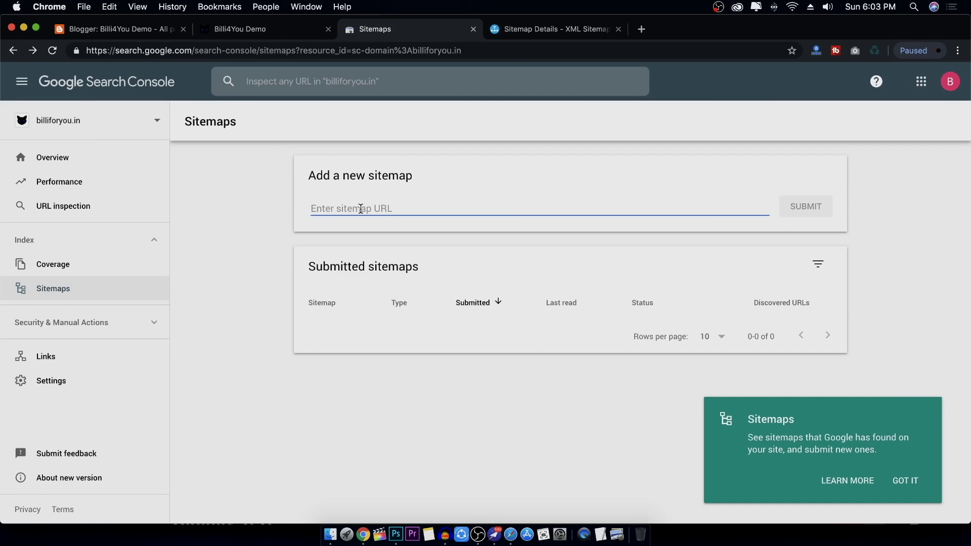
{"action": "key", "text": "super+v"}
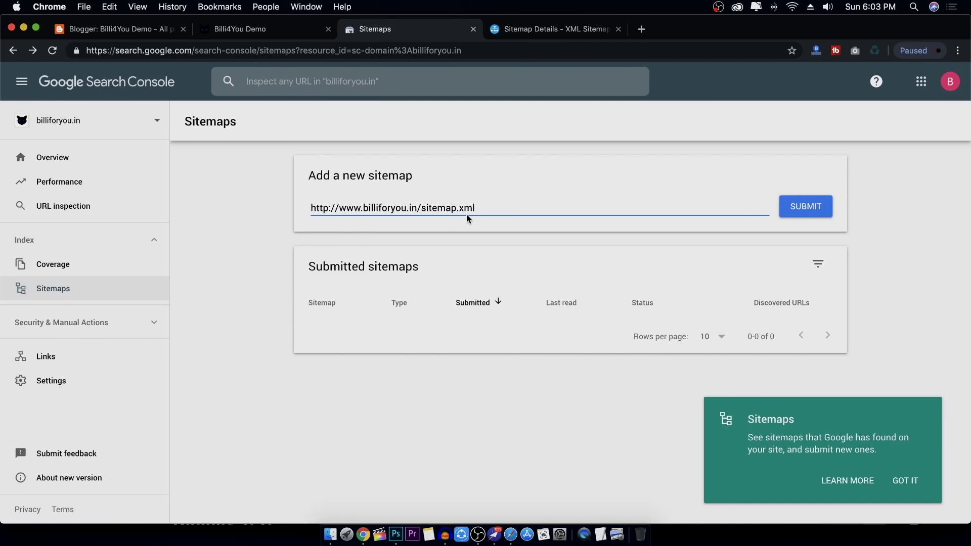
{"action": "left_click", "coordinate": [809, 208]}
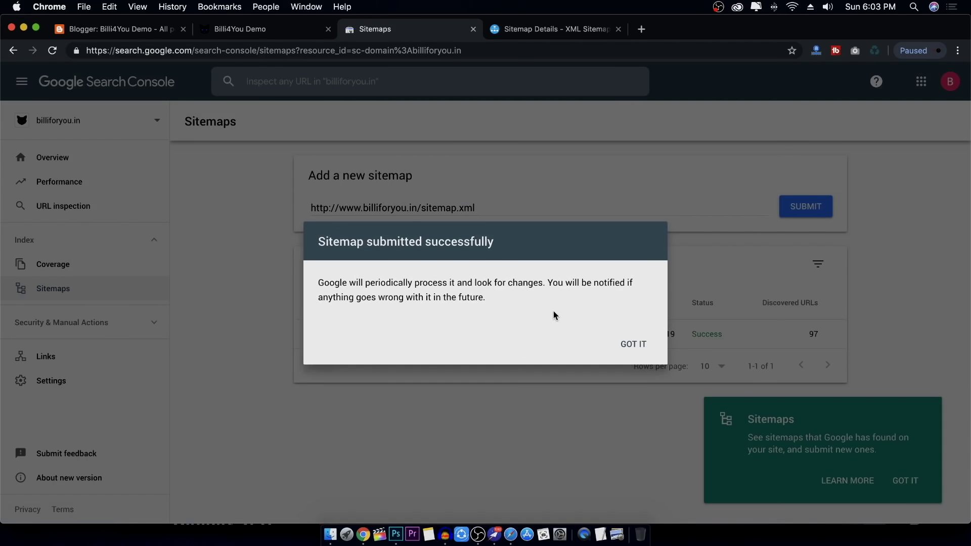
{"action": "left_click", "coordinate": [643, 352]}
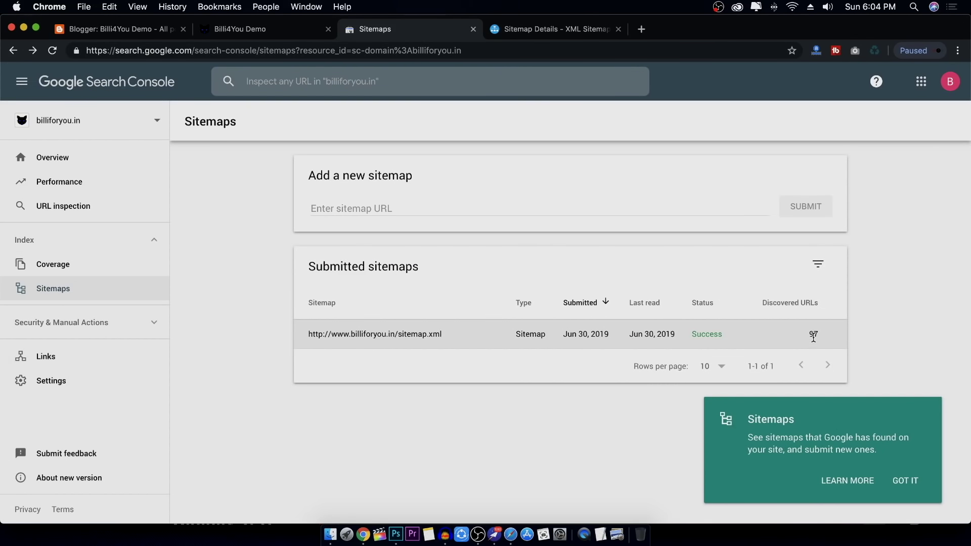
Check the sitemap's details, Coverage and Overview reports, then return to the Sitemaps list showing Success
{"action": "left_click", "coordinate": [386, 333]}
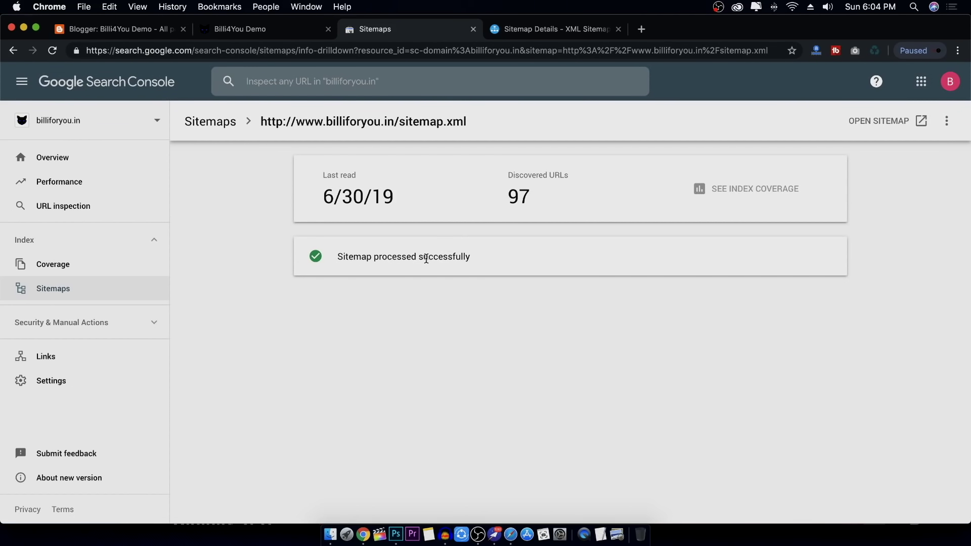
{"action": "left_click", "coordinate": [86, 266]}
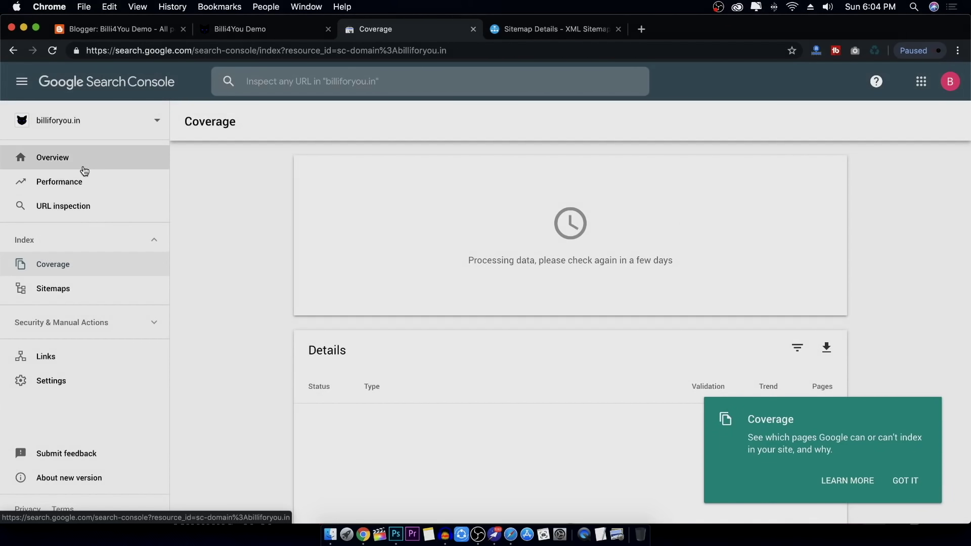
{"action": "left_click", "coordinate": [84, 169]}
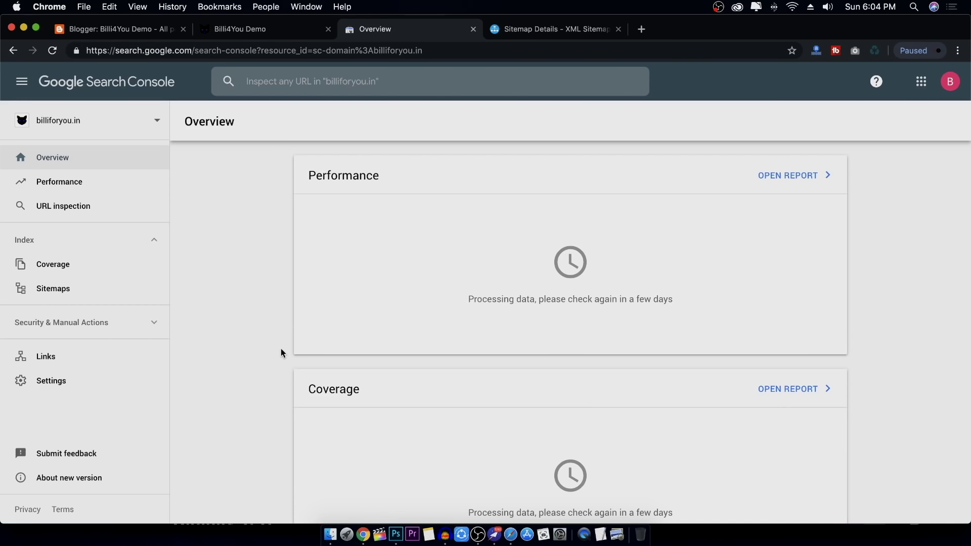
{"action": "left_click", "coordinate": [163, 287]}
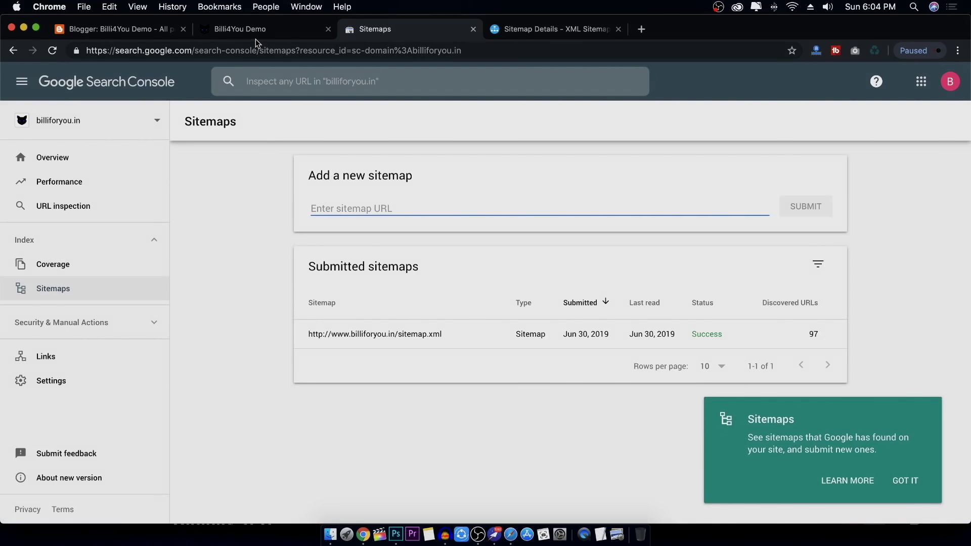
Open the live Billi4You Demo blog in a new tab from Blogger's View blog
{"action": "left_click", "coordinate": [134, 32]}
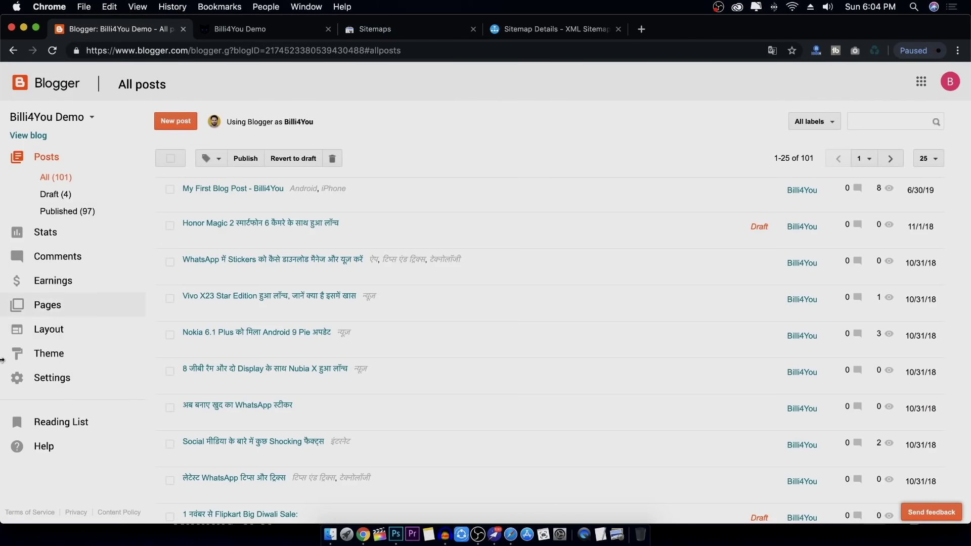
{"action": "key", "text": "super+3"}
{"action": "left_click", "coordinate": [128, 32]}
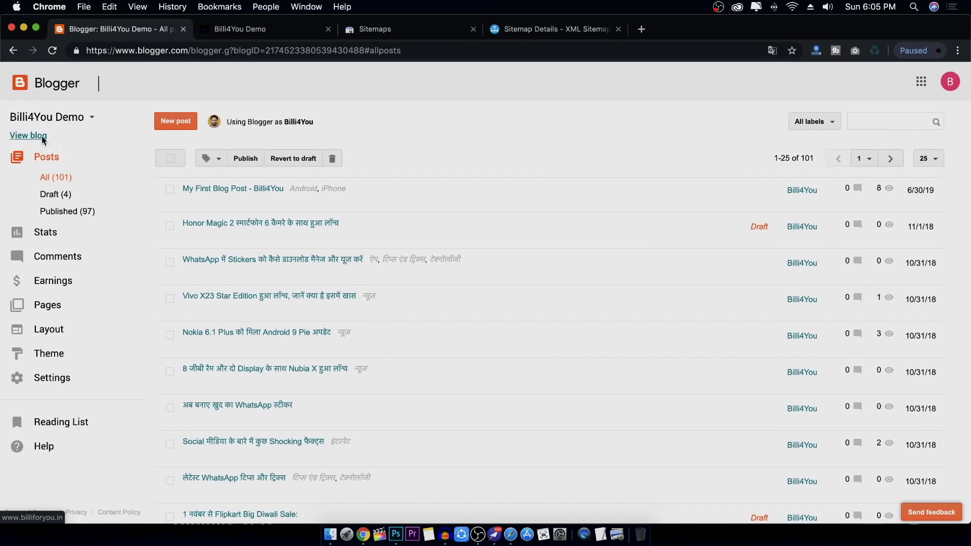
{"action": "left_click", "coordinate": [40, 136]}
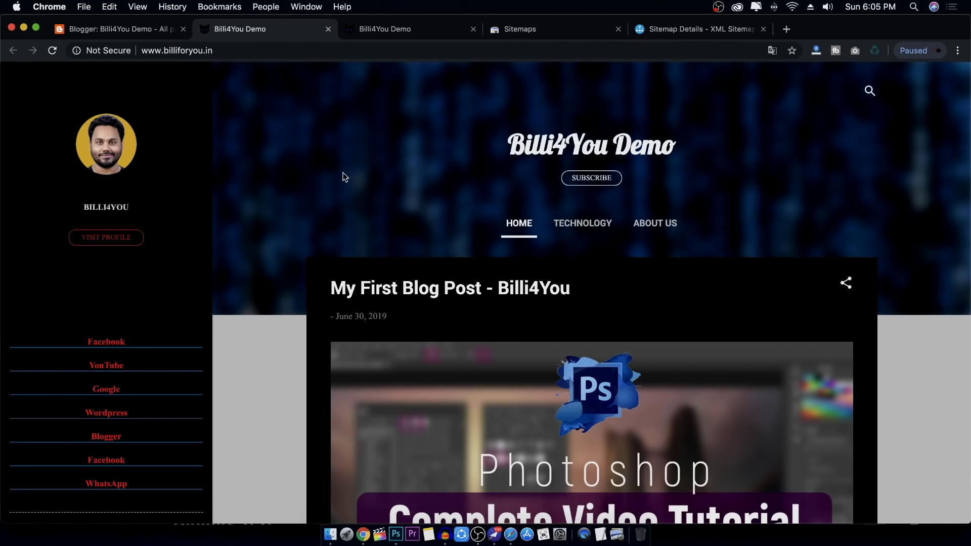
{"action": "left_click", "coordinate": [551, 33]}
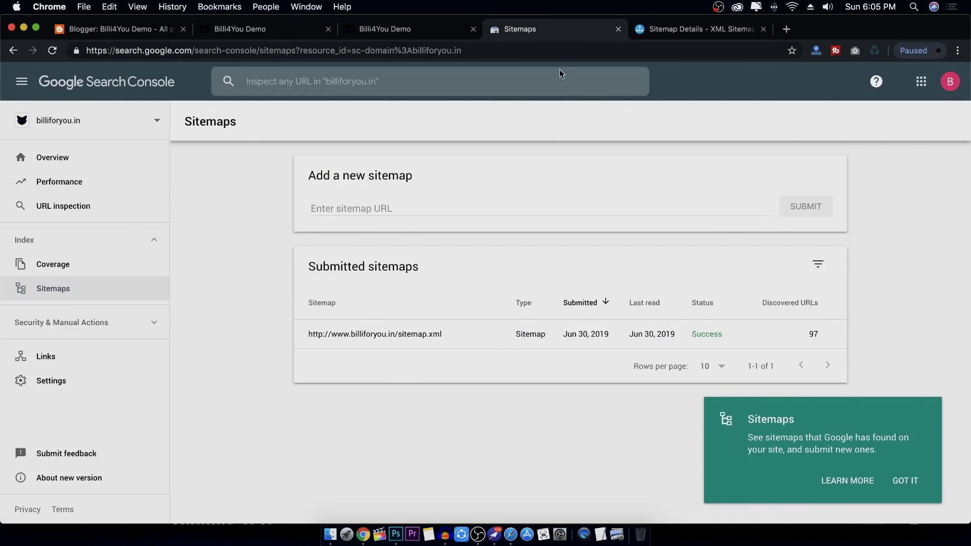
{"action": "left_click", "coordinate": [683, 30]}
{"action": "left_click", "coordinate": [541, 31]}
Scroll through the blog's home page posts, starting from 'My First Blog Post - Billi4You'
{"action": "left_click", "coordinate": [301, 31]}
{"action": "scroll", "coordinate": [264, 150], "scroll_direction": "down", "scroll_amount": 15}
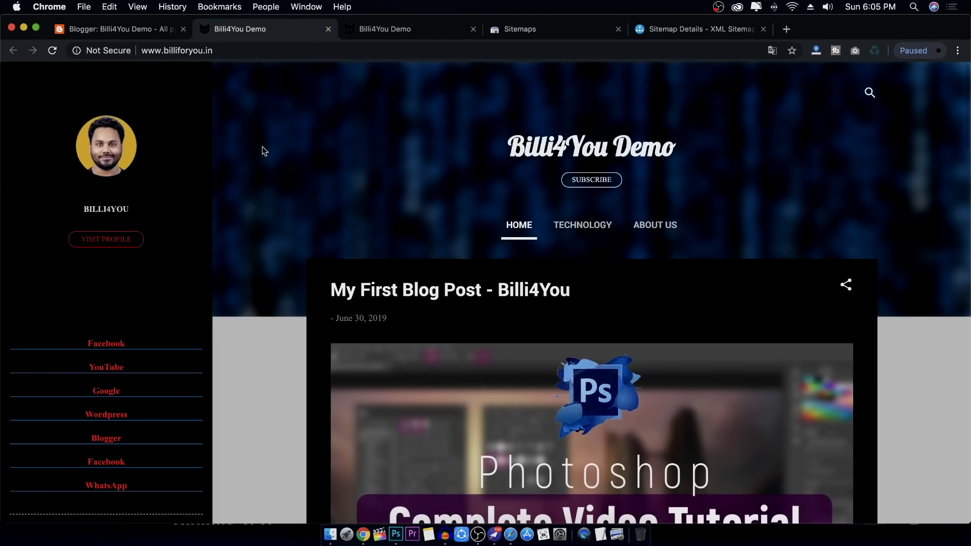
{"action": "scroll", "coordinate": [263, 150], "scroll_direction": "up", "scroll_amount": 12}
{"action": "scroll", "coordinate": [262, 147], "scroll_direction": "up", "scroll_amount": 2}
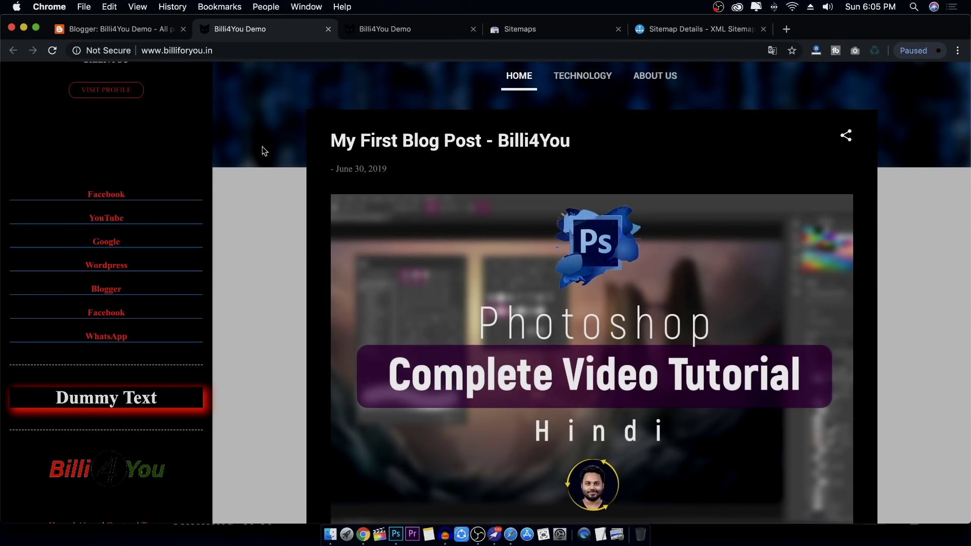
{"action": "scroll", "coordinate": [262, 150], "scroll_direction": "up", "scroll_amount": 5}
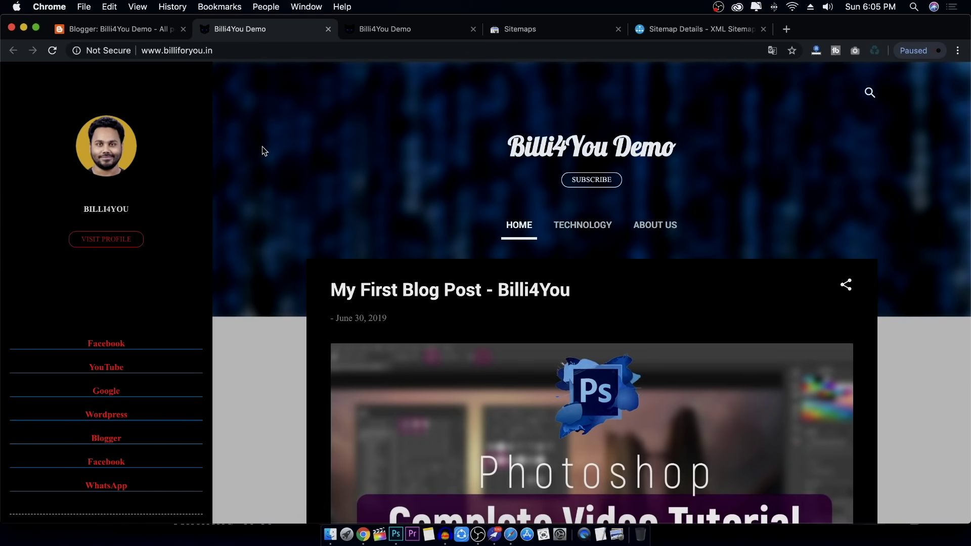
{"action": "scroll", "coordinate": [292, 234], "scroll_direction": "down", "scroll_amount": 20}
{"action": "scroll", "coordinate": [290, 234], "scroll_direction": "up", "scroll_amount": 10}
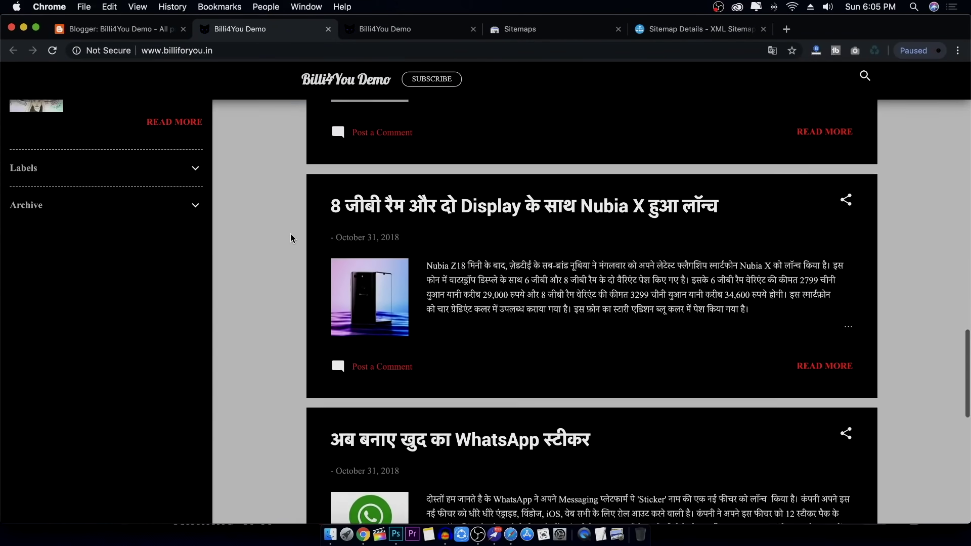
{"action": "scroll", "coordinate": [291, 233], "scroll_direction": "down", "scroll_amount": 10}
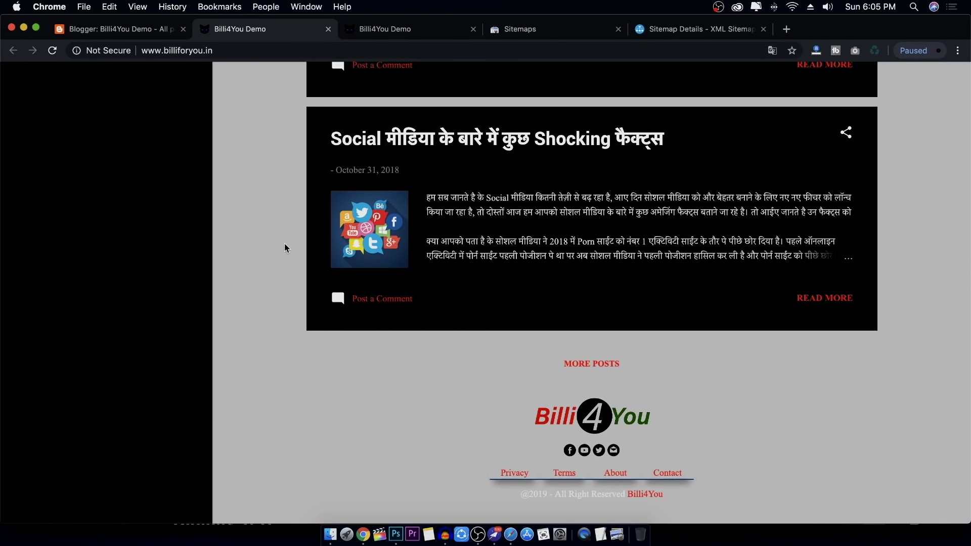
{"action": "scroll", "coordinate": [285, 245], "scroll_direction": "up", "scroll_amount": 20}
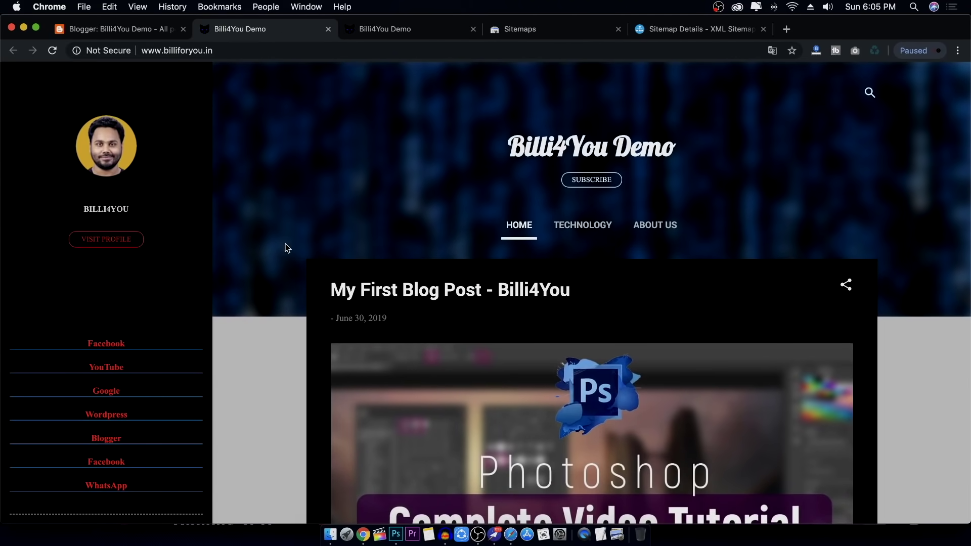